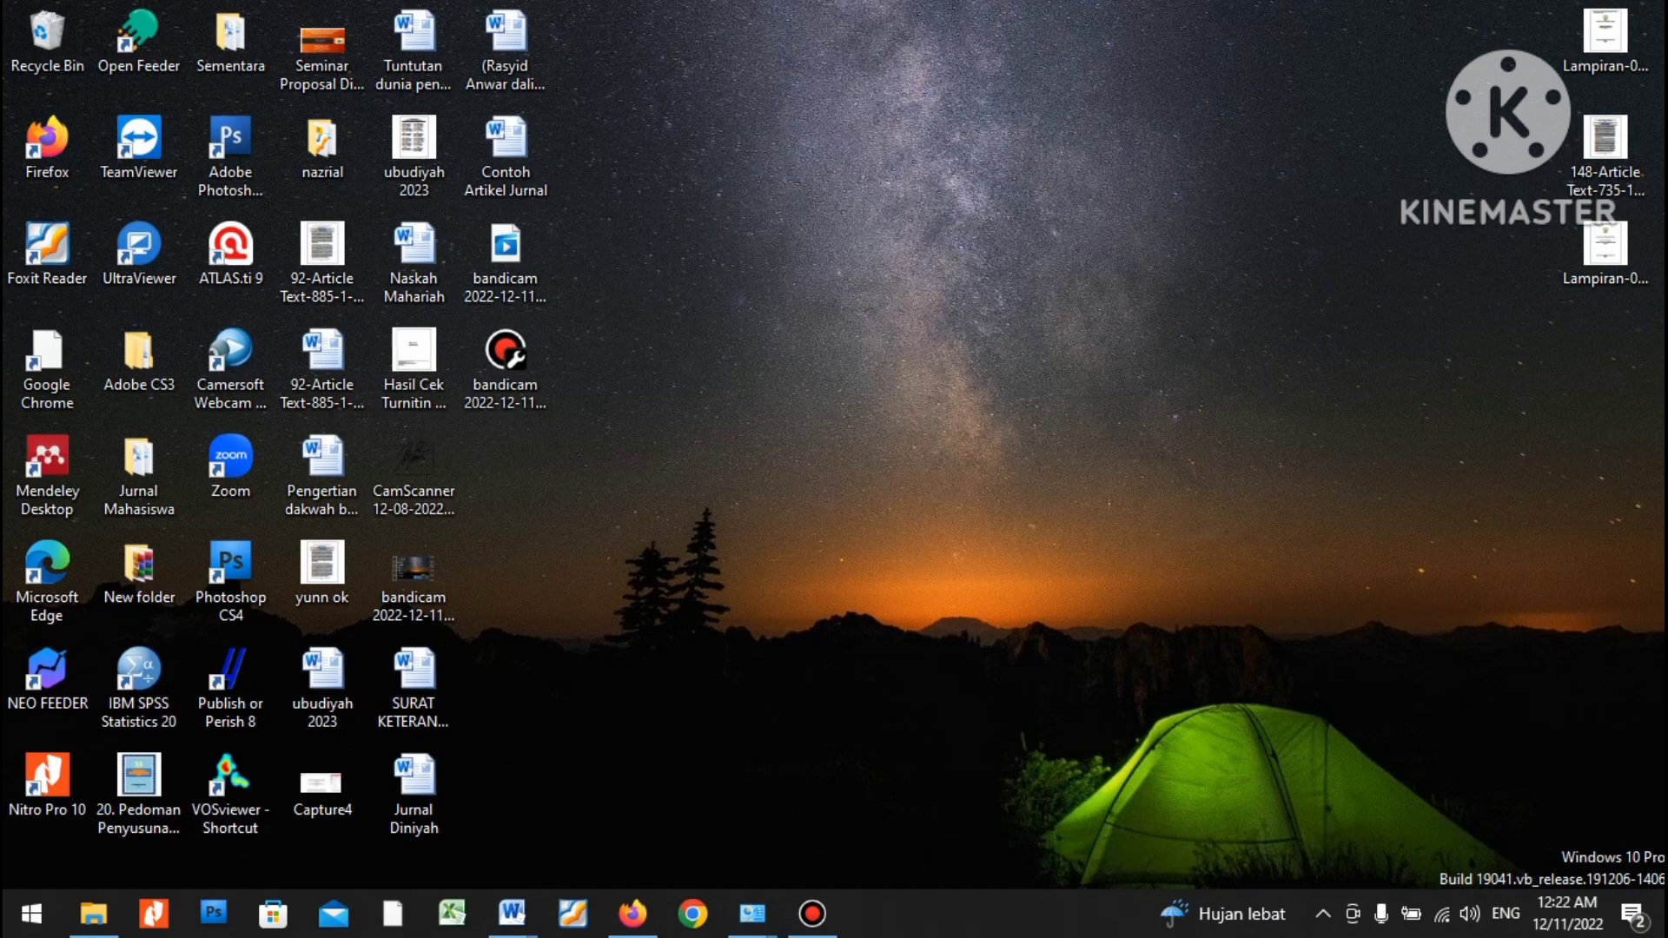
Bring up the Pai 1 Daftar Jurnal group table and select the Kelompok 1 entry.
mouse_move(512, 914)
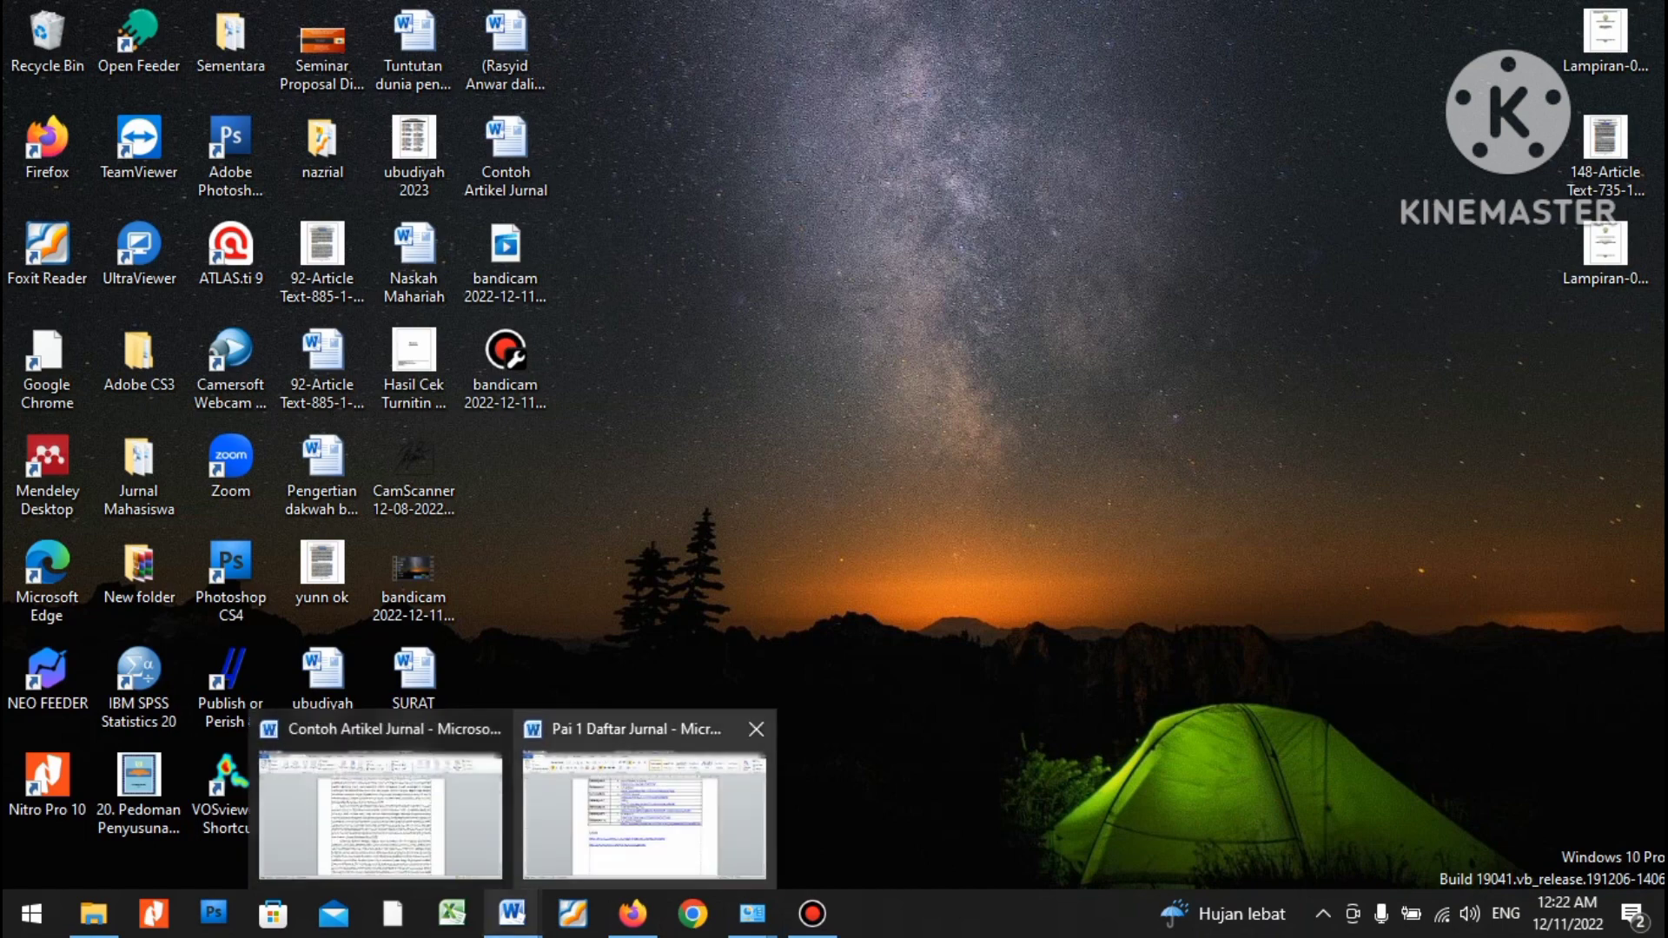
click(643, 765)
scroll(835, 521, up, 5)
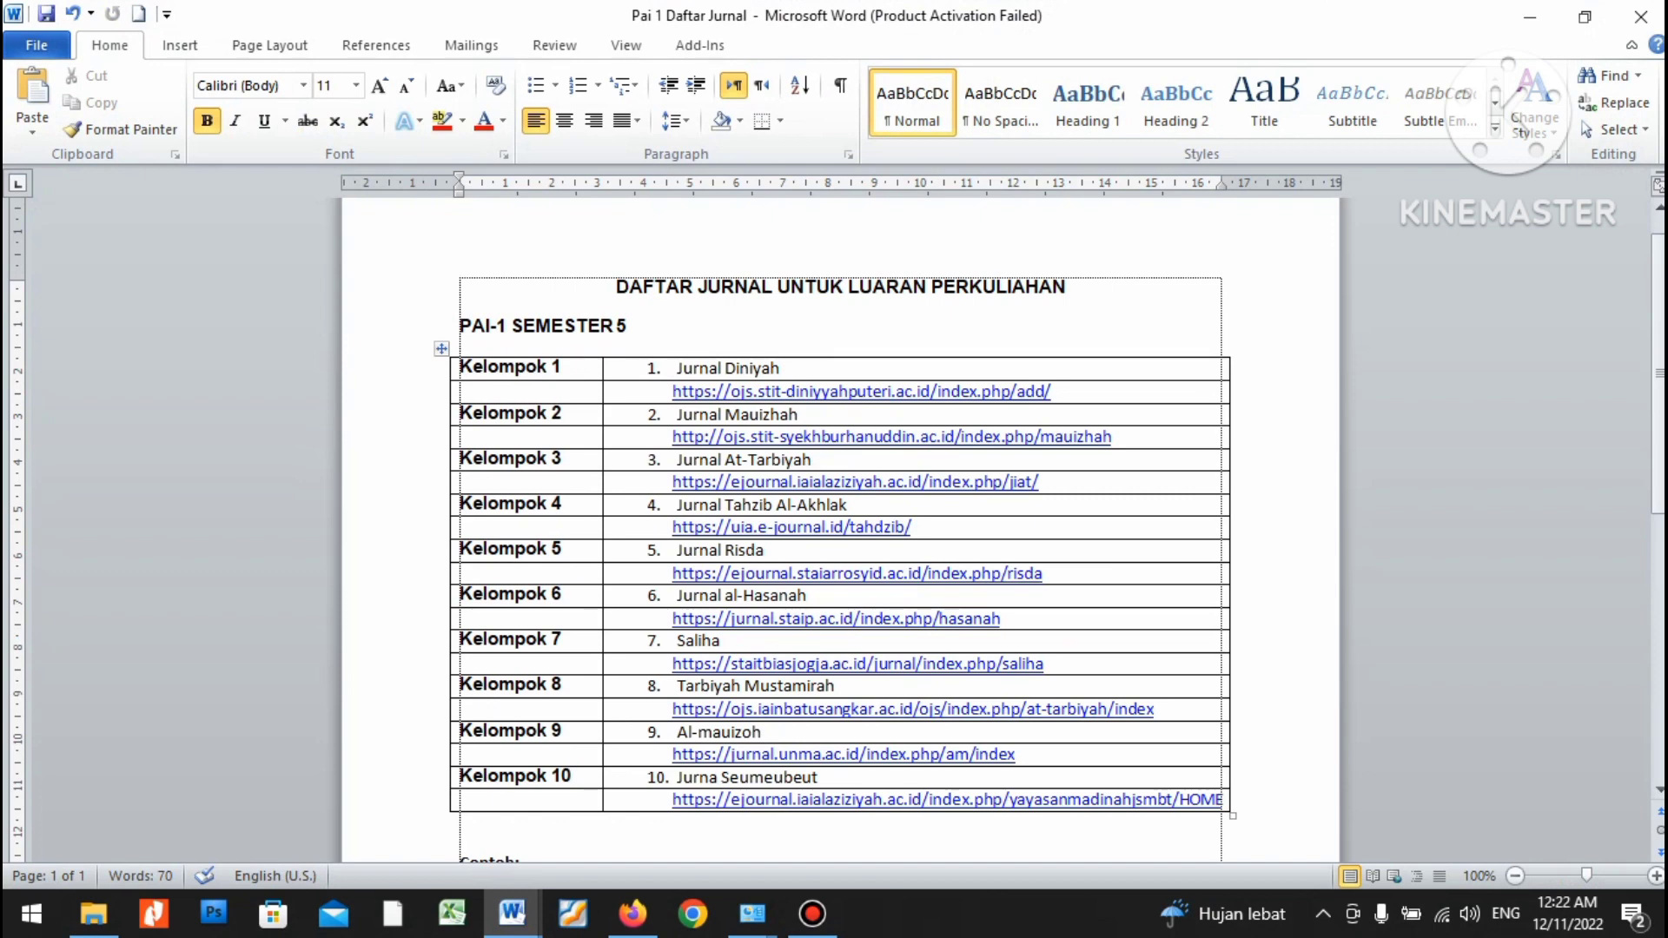
scroll(841, 530, down, 1)
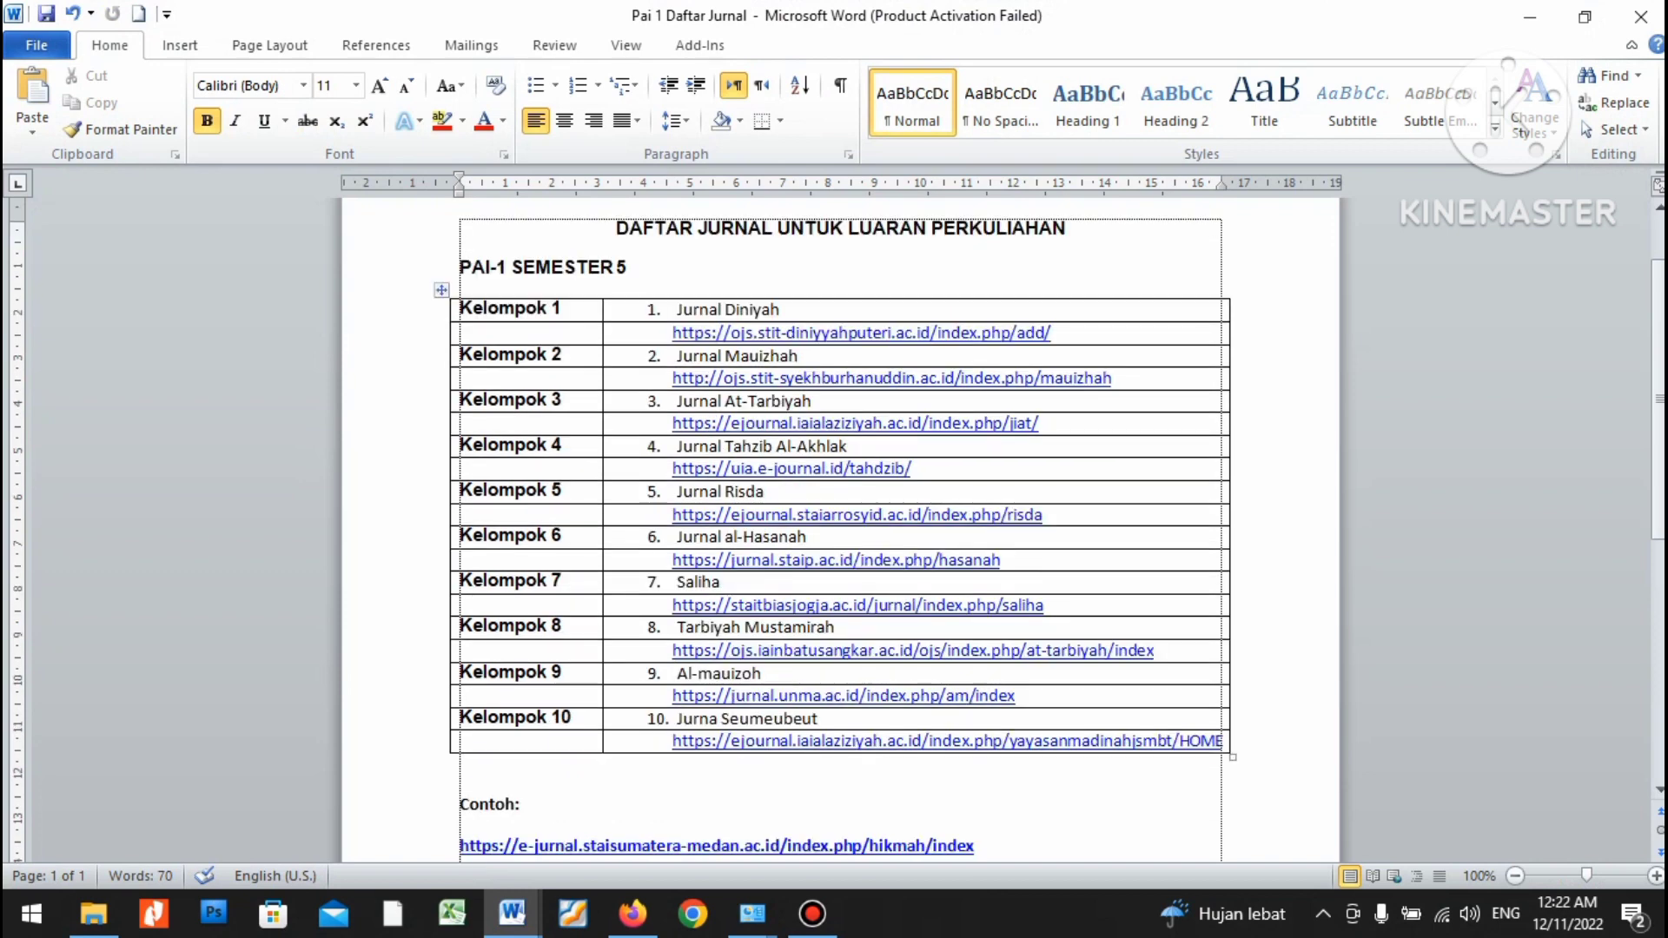
scroll(840, 530, up, 2)
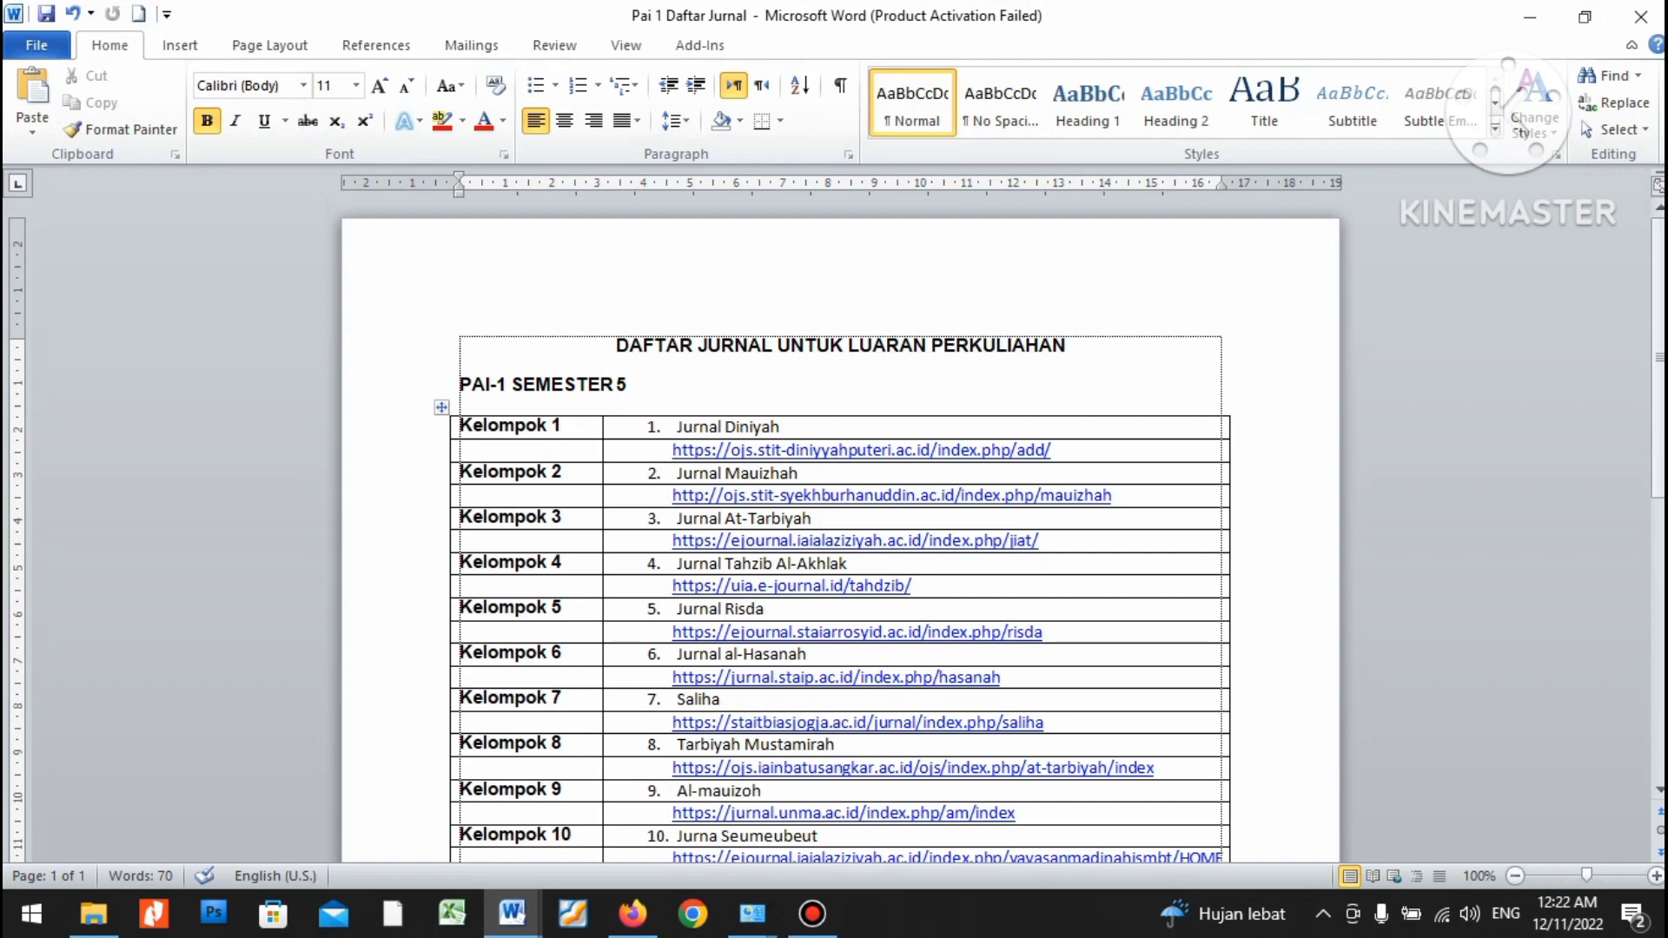
scroll(840, 530, down, 1)
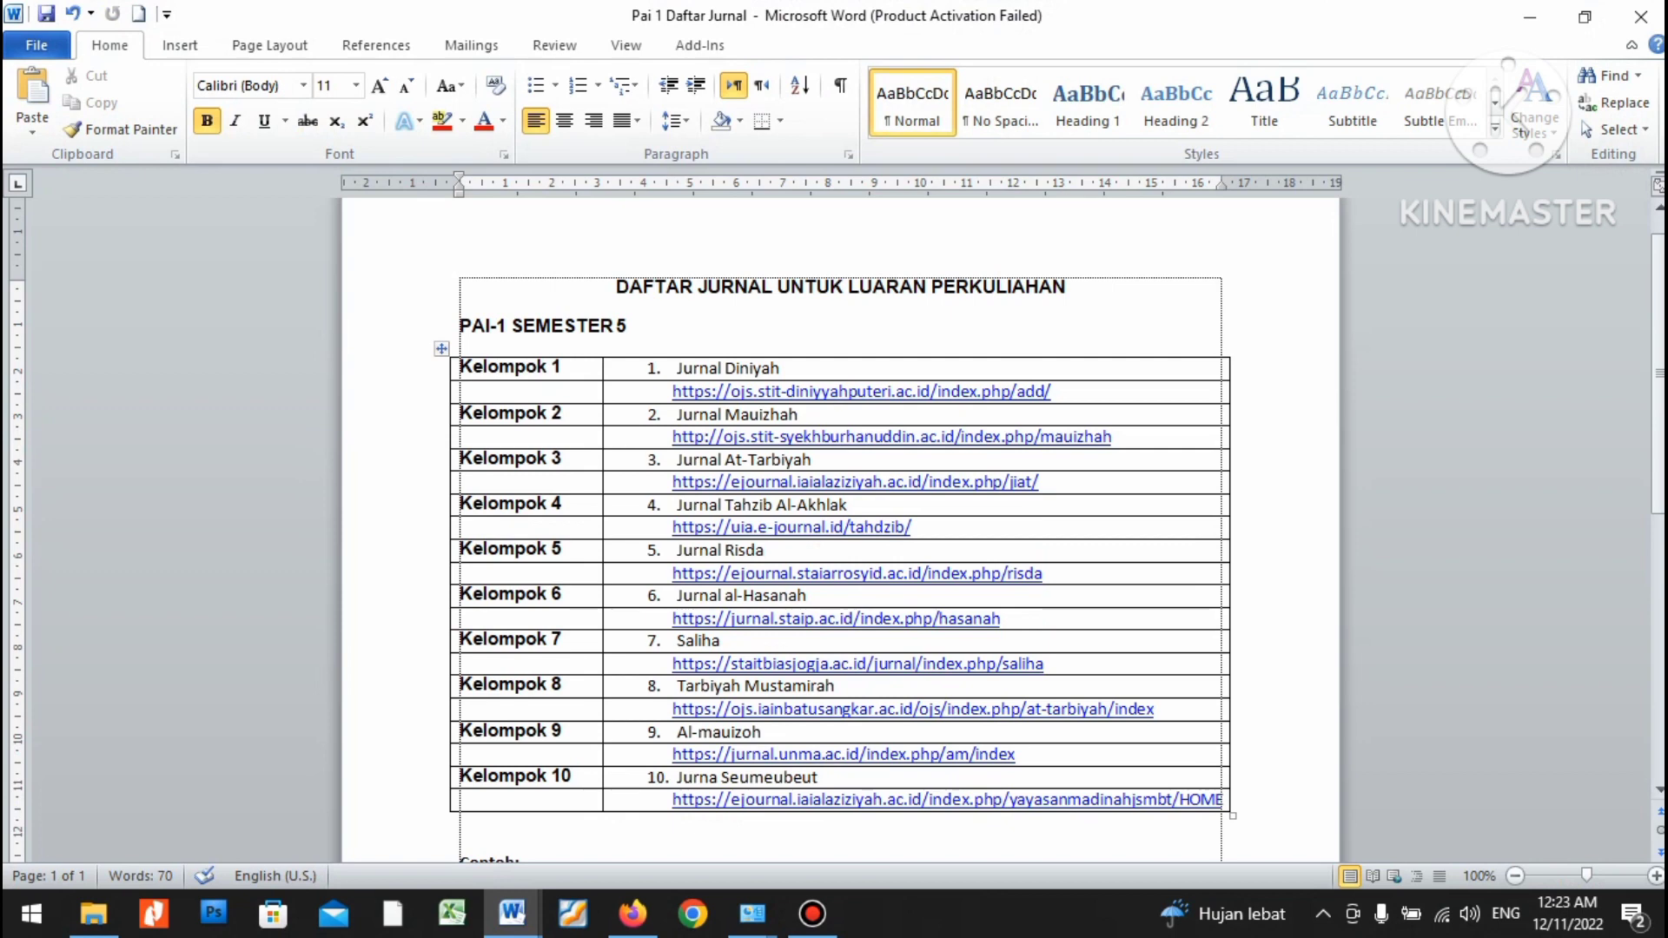
drag(472, 367, 563, 368)
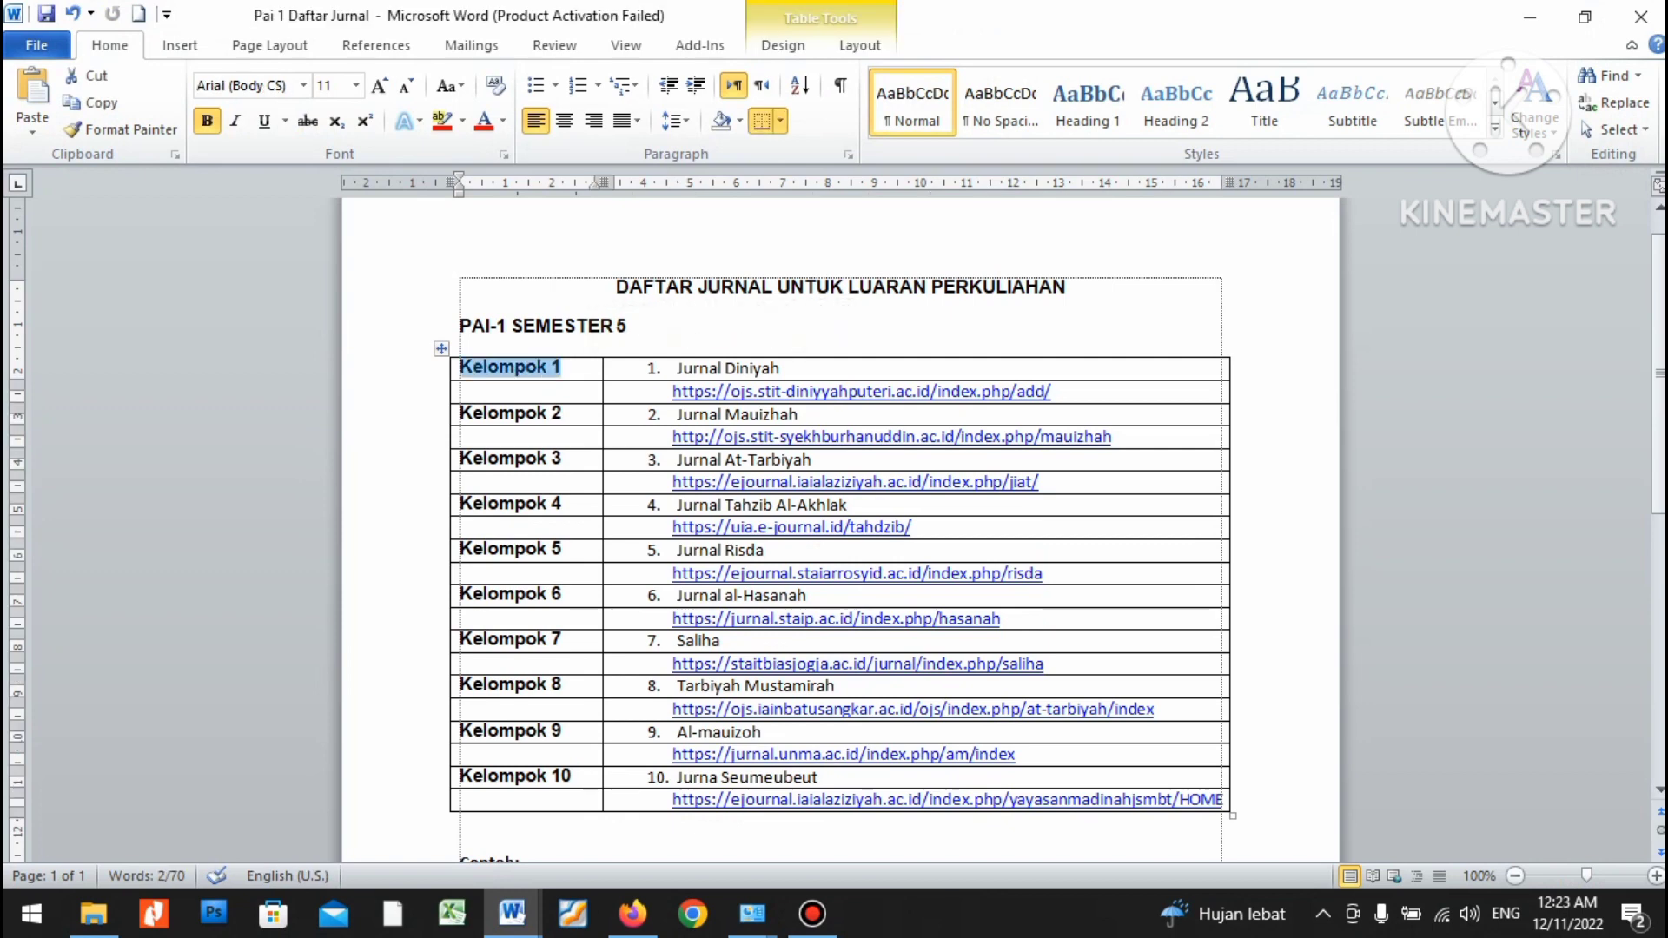
click(677, 368)
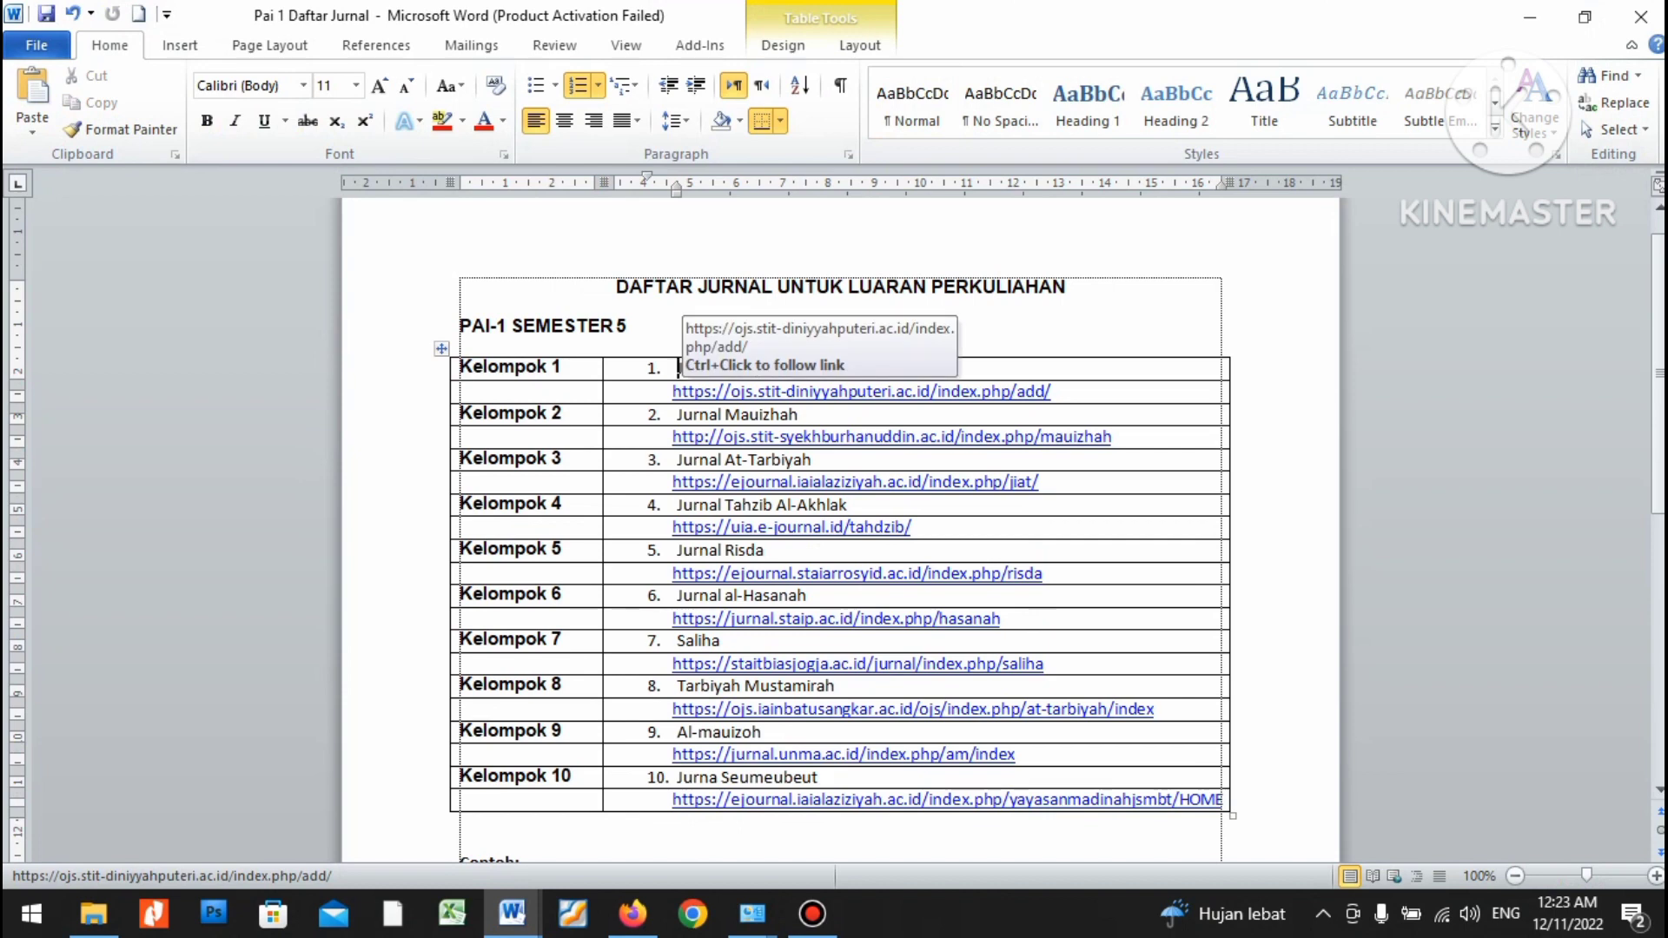
click(781, 367)
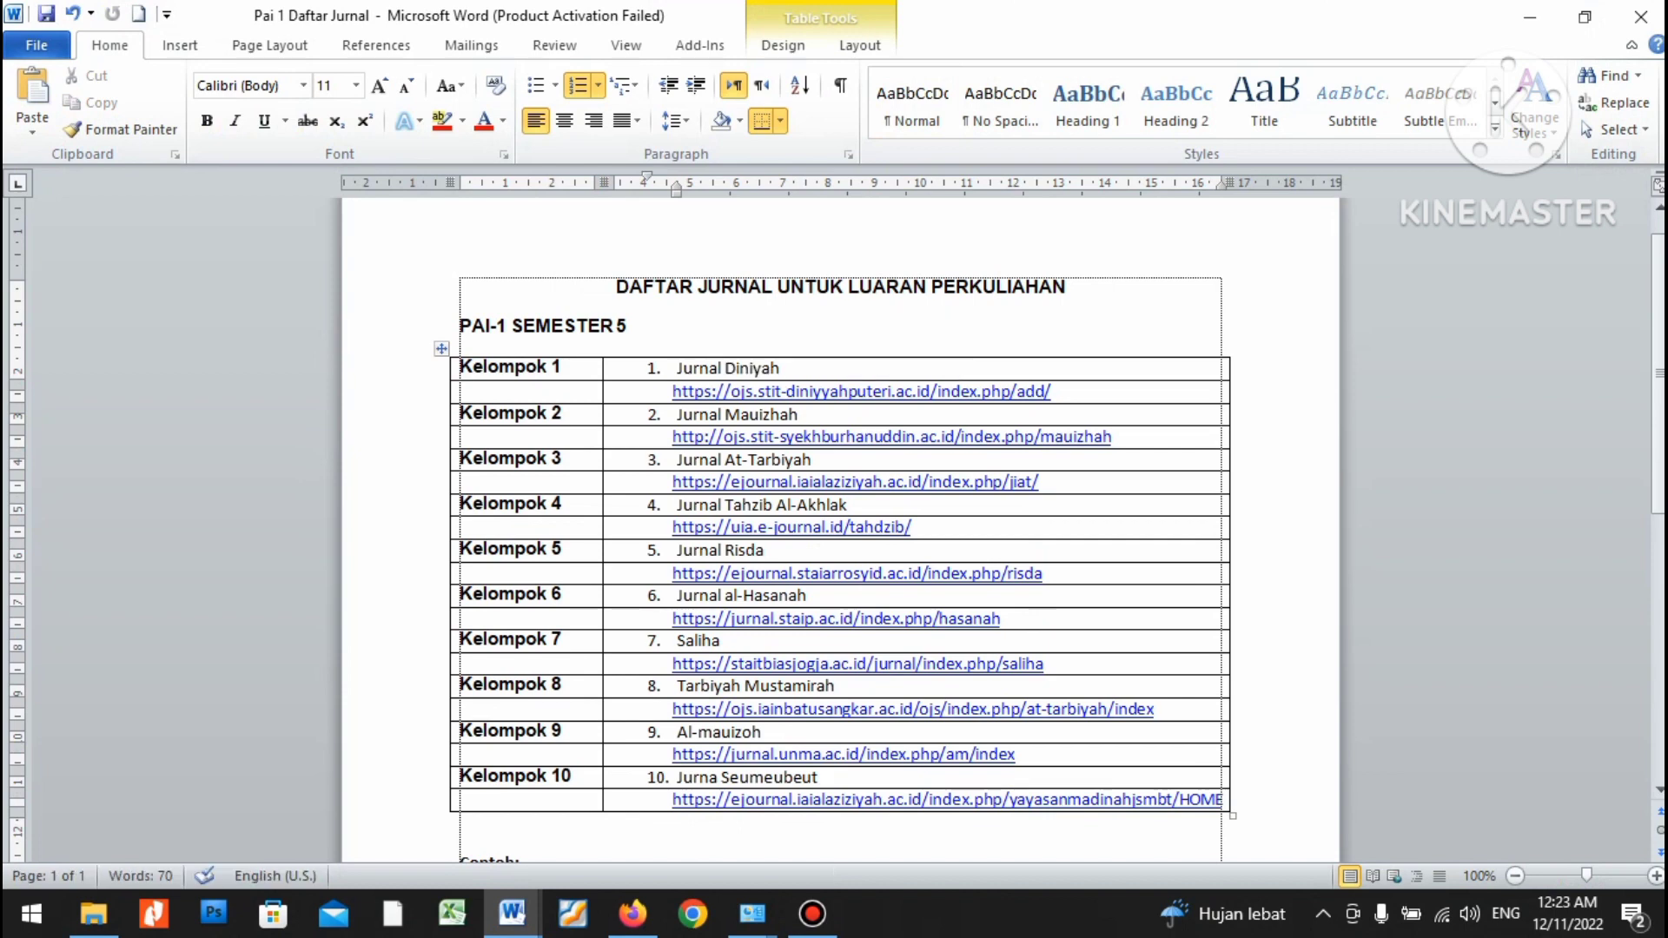
click(562, 413)
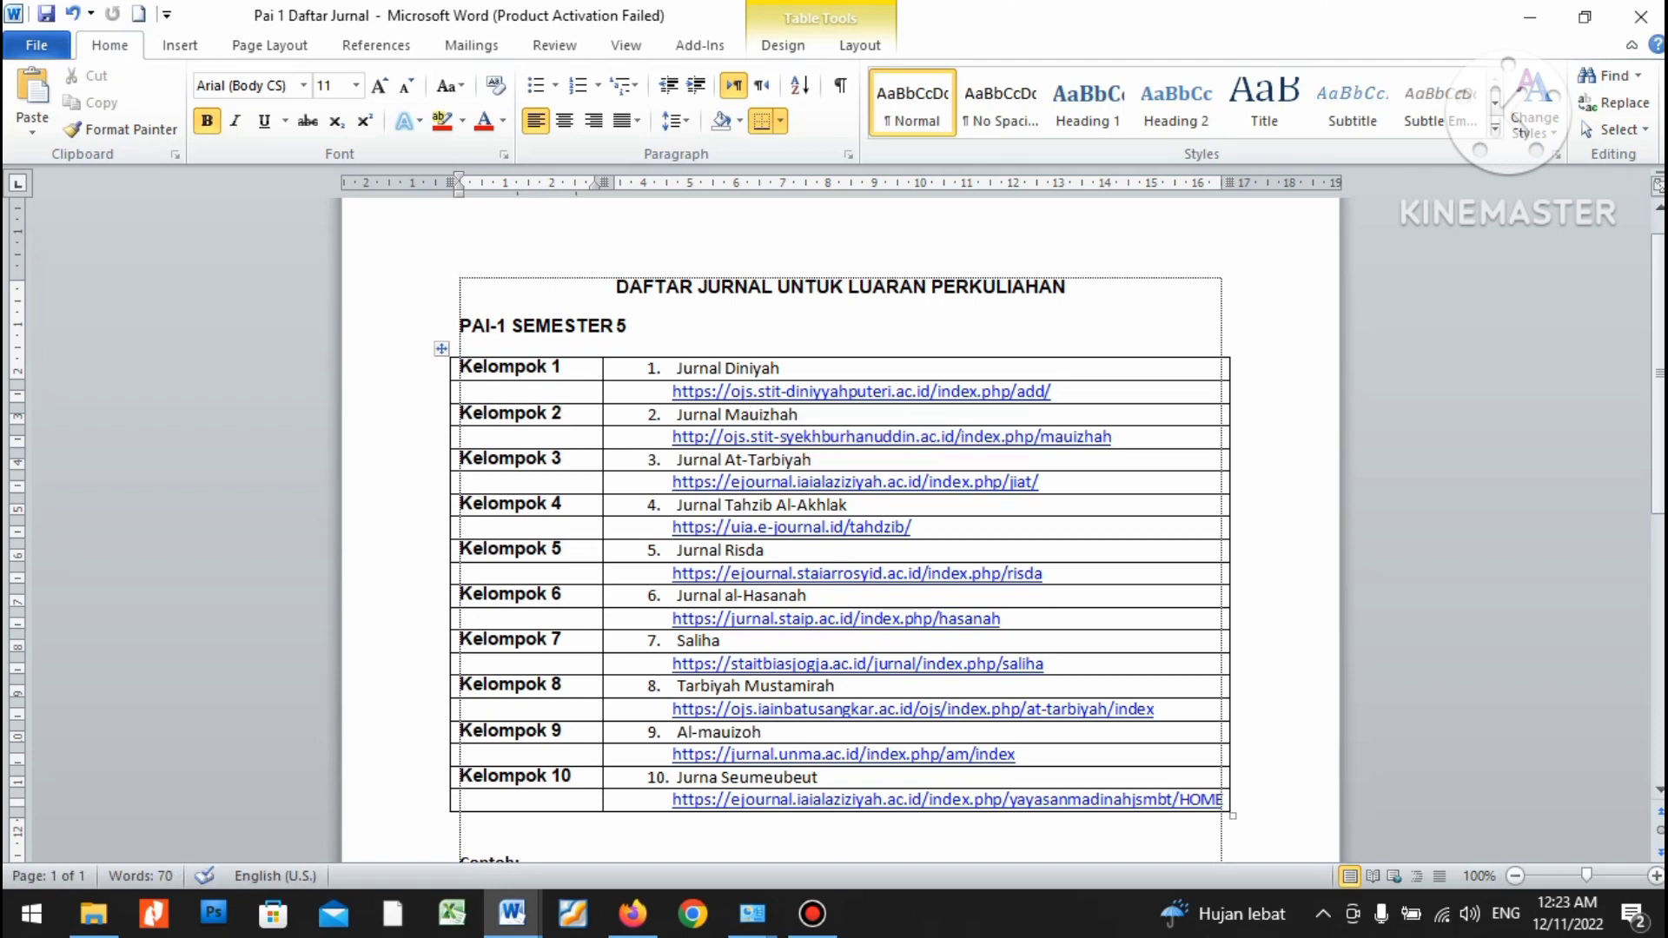
scroll(834, 565, up, 2)
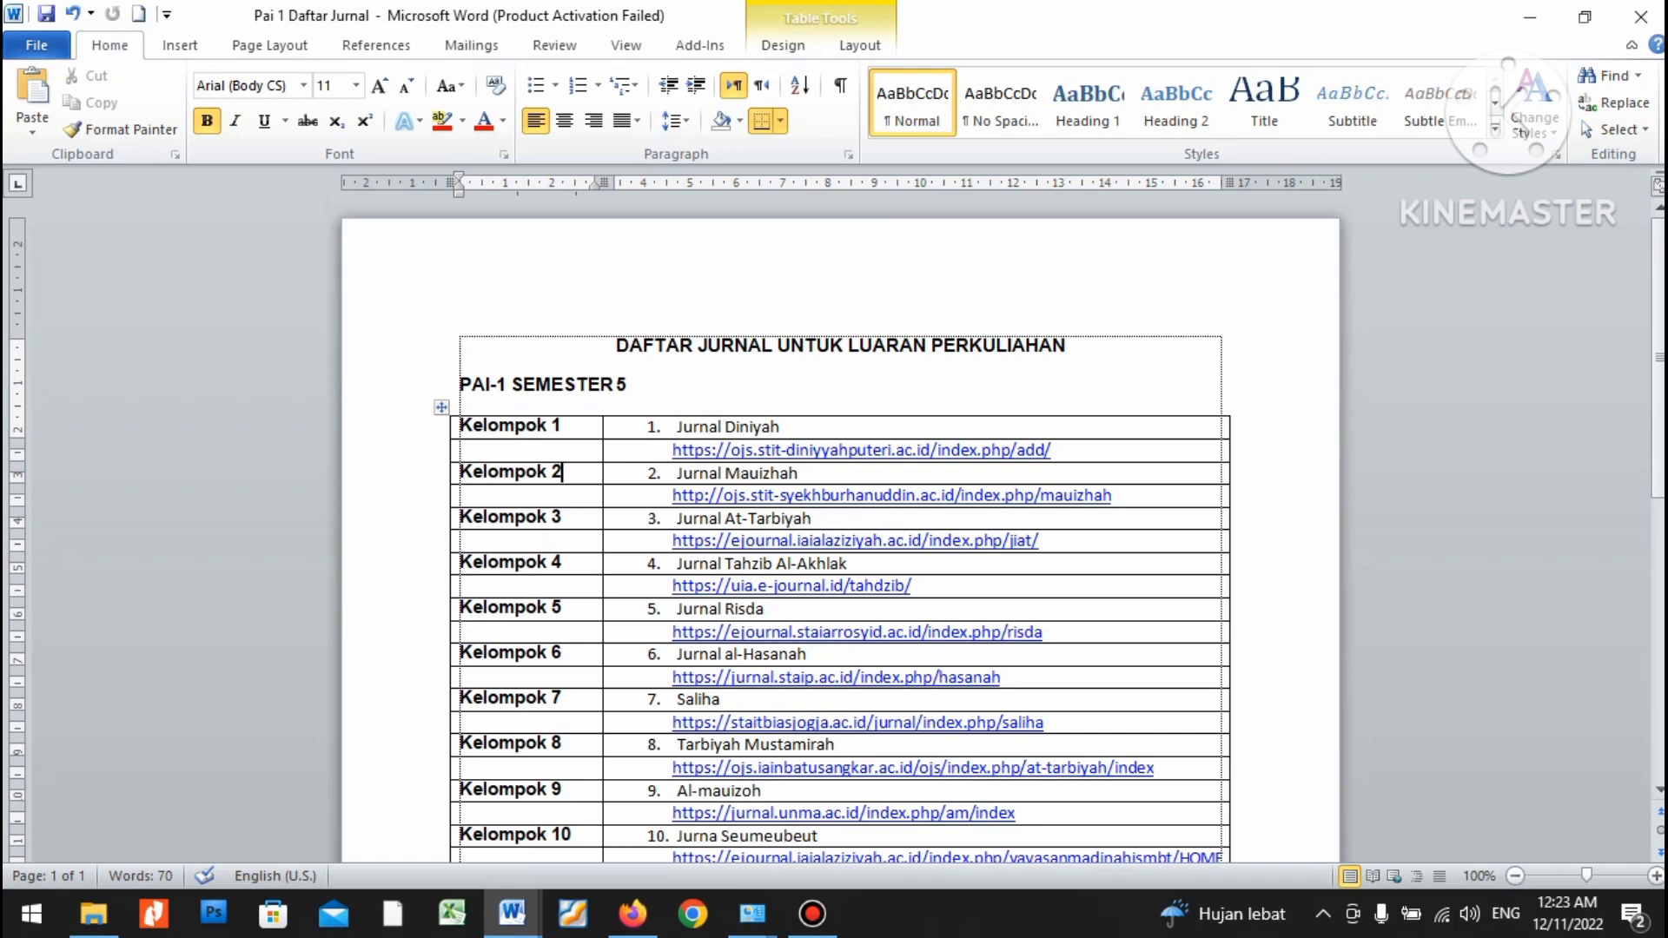
scroll(834, 565, down, 2)
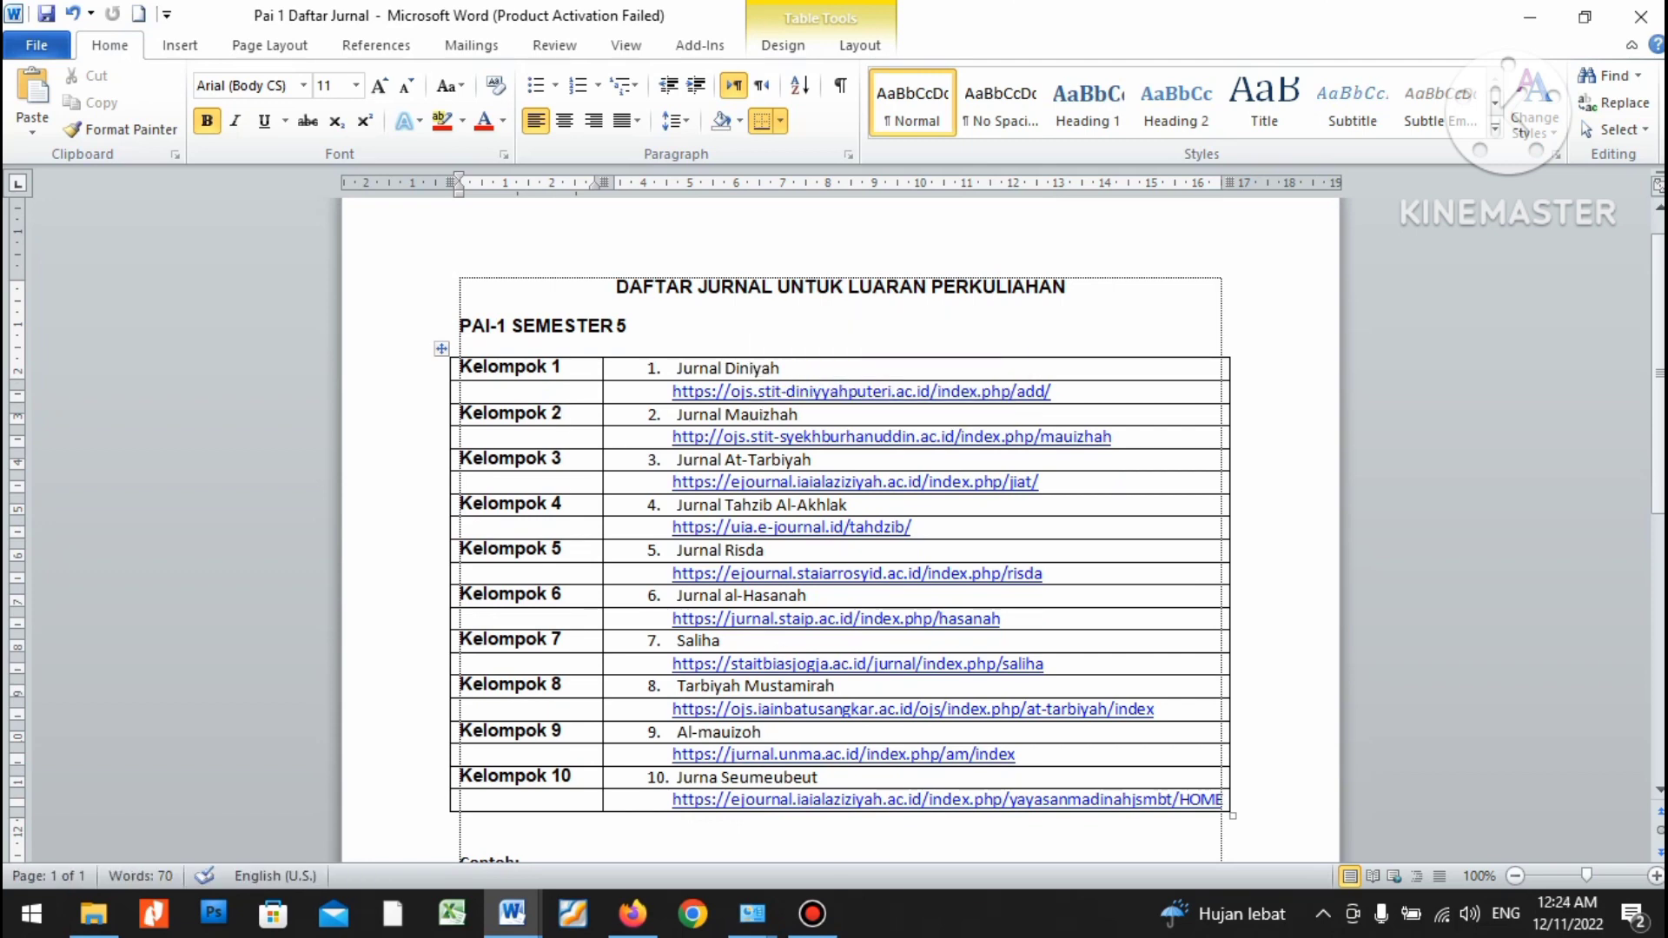
scroll(835, 521, down, 1)
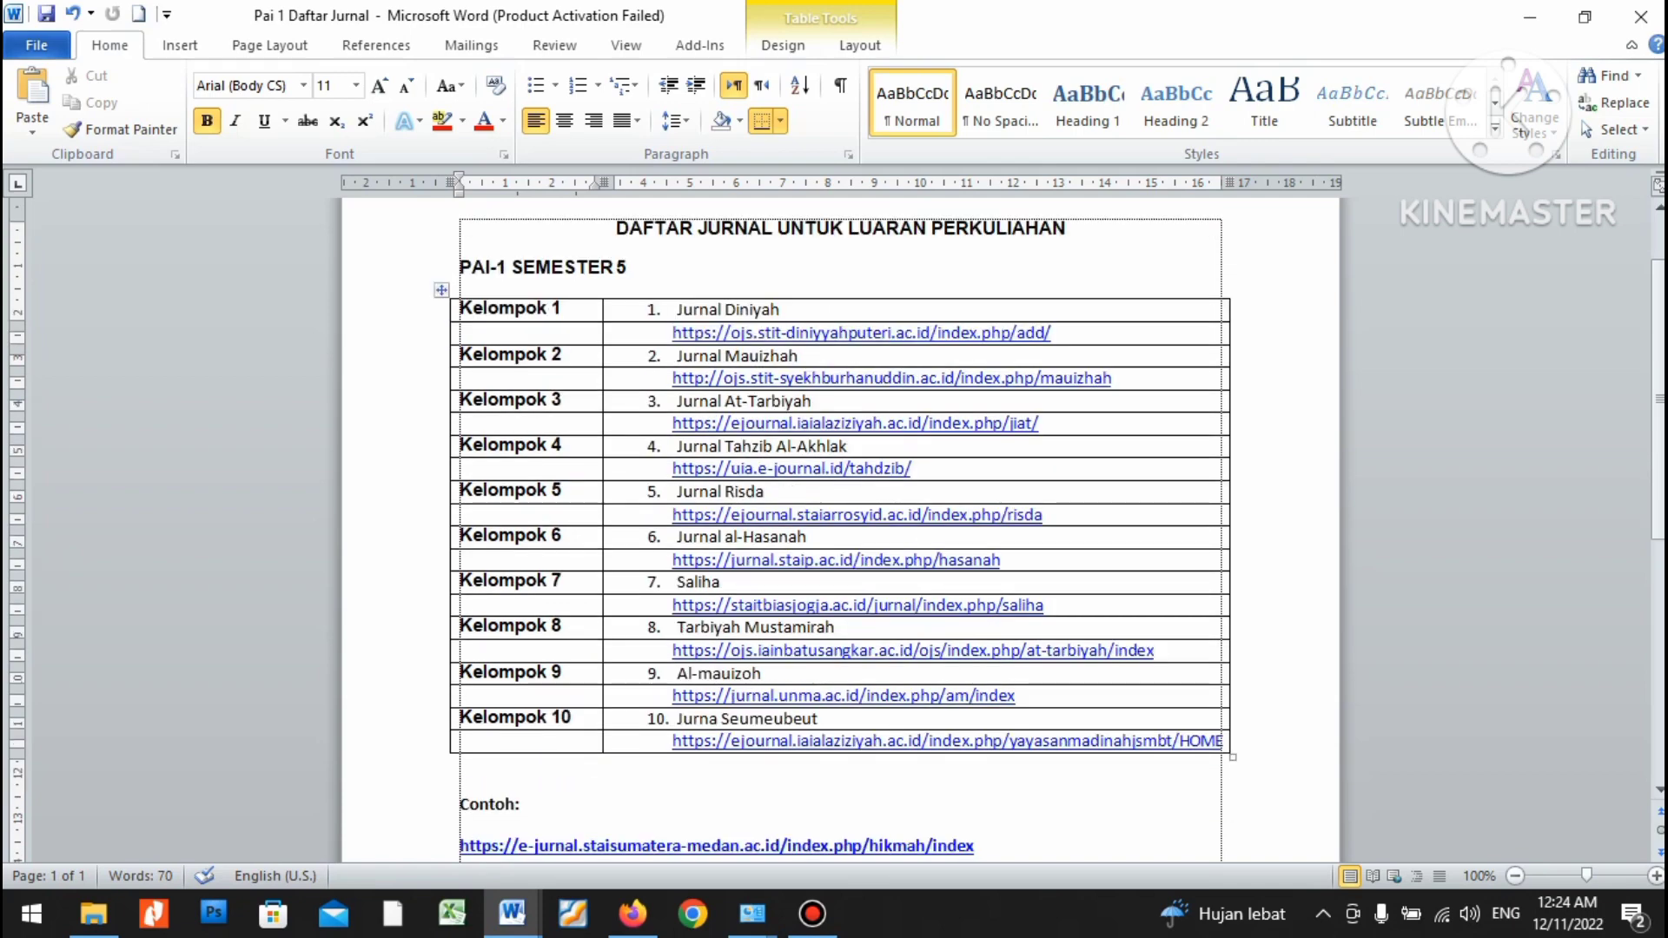
scroll(834, 521, down, 2)
scroll(834, 521, up, 1)
scroll(834, 478, up, 1)
scroll(834, 478, down, 1)
scroll(834, 478, up, 1)
click(571, 718)
scroll(834, 522, down, 4)
scroll(466, 561, down, 3)
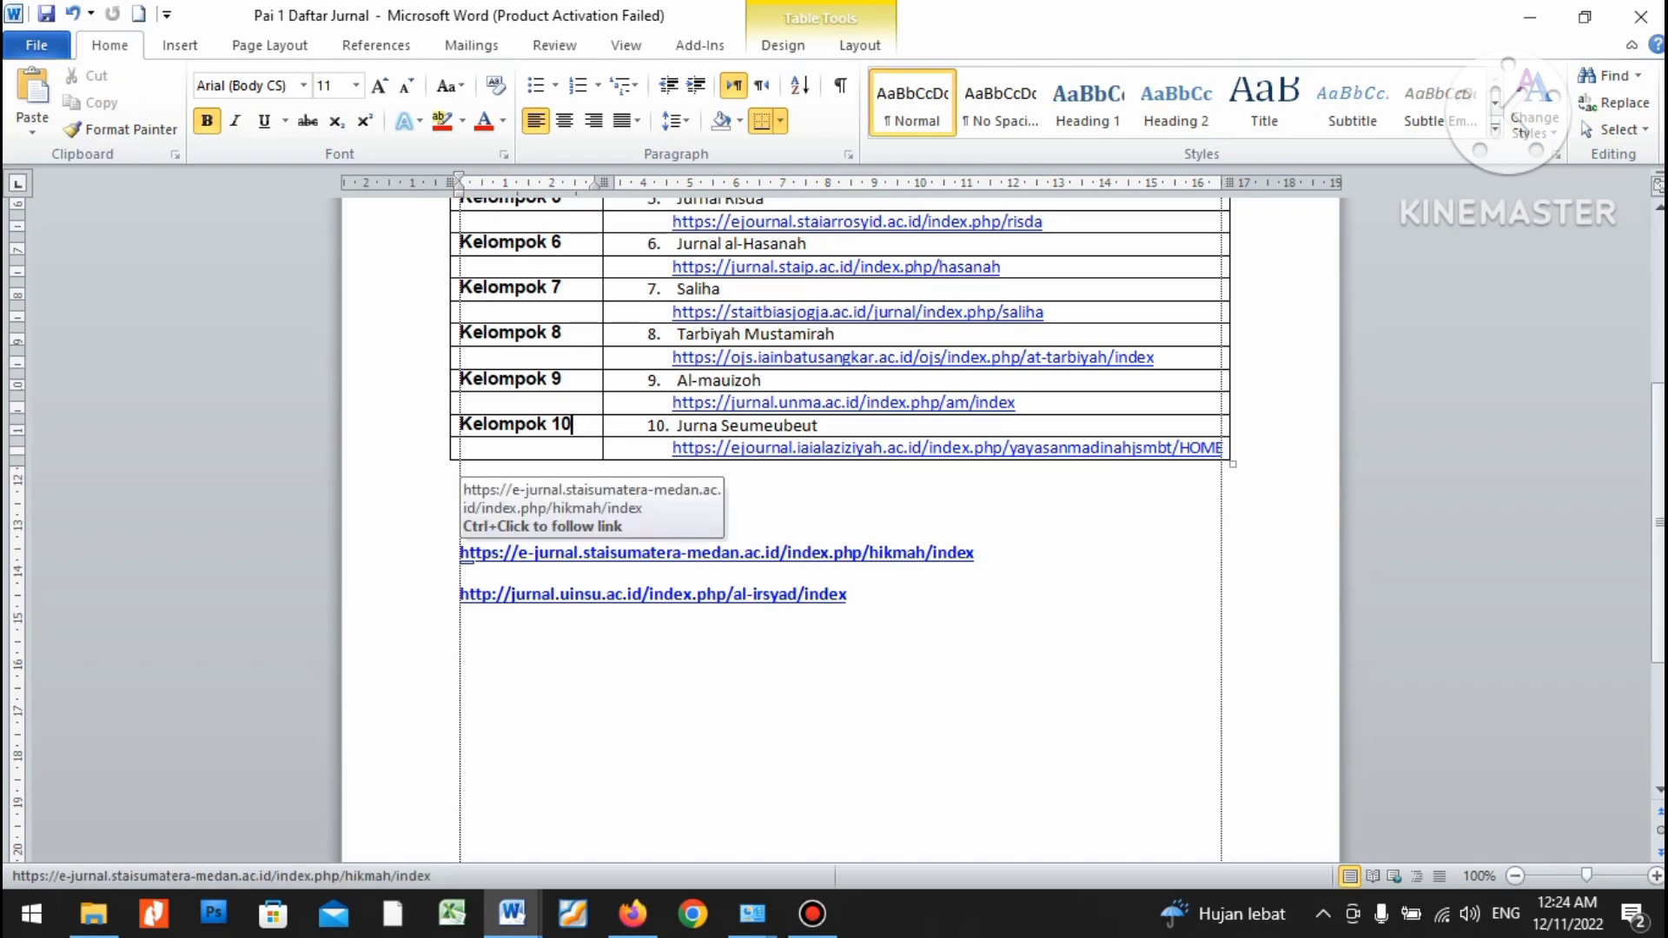
scroll(466, 556, up, 7)
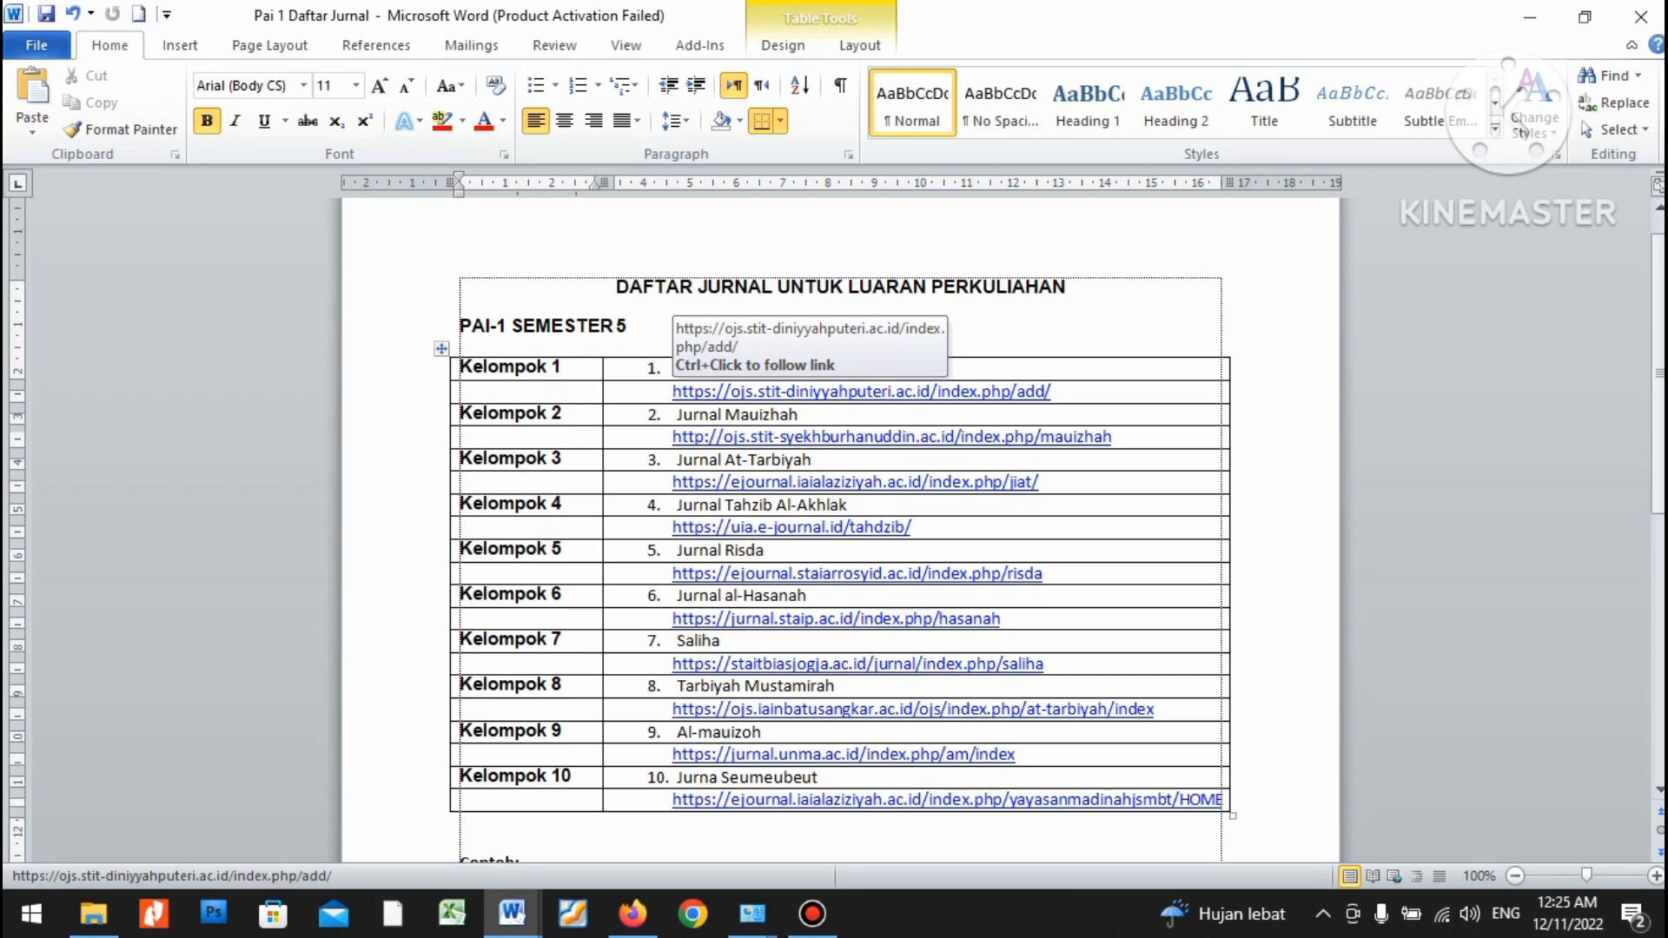
scroll(834, 504, down, 1)
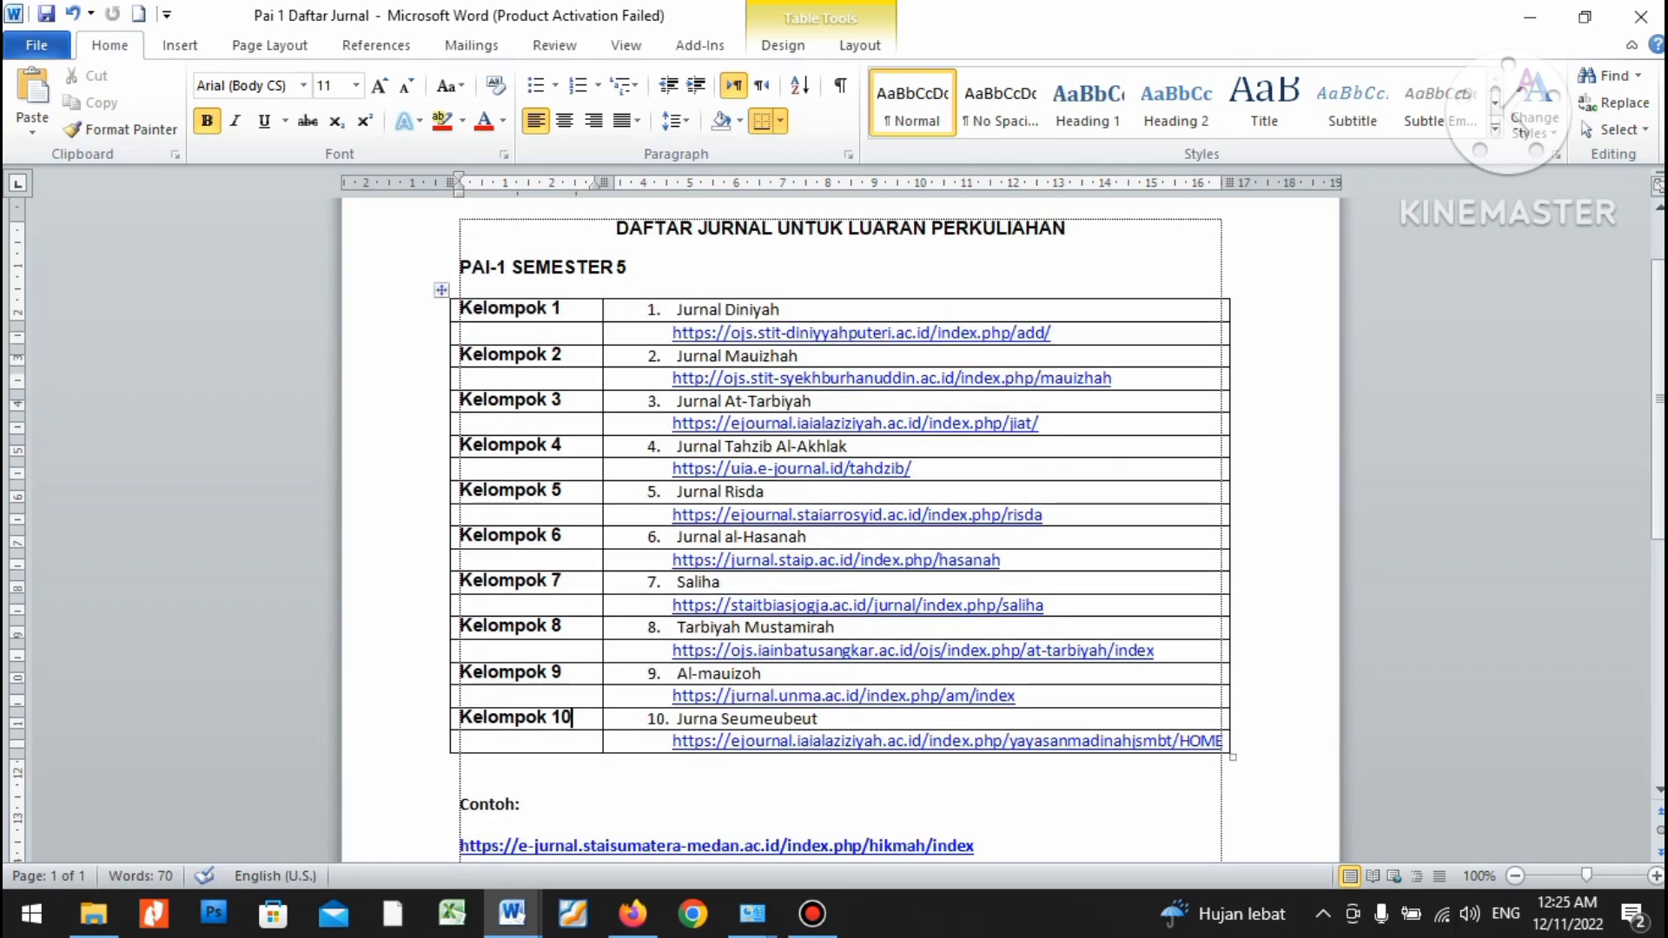
scroll(834, 504, down, 2)
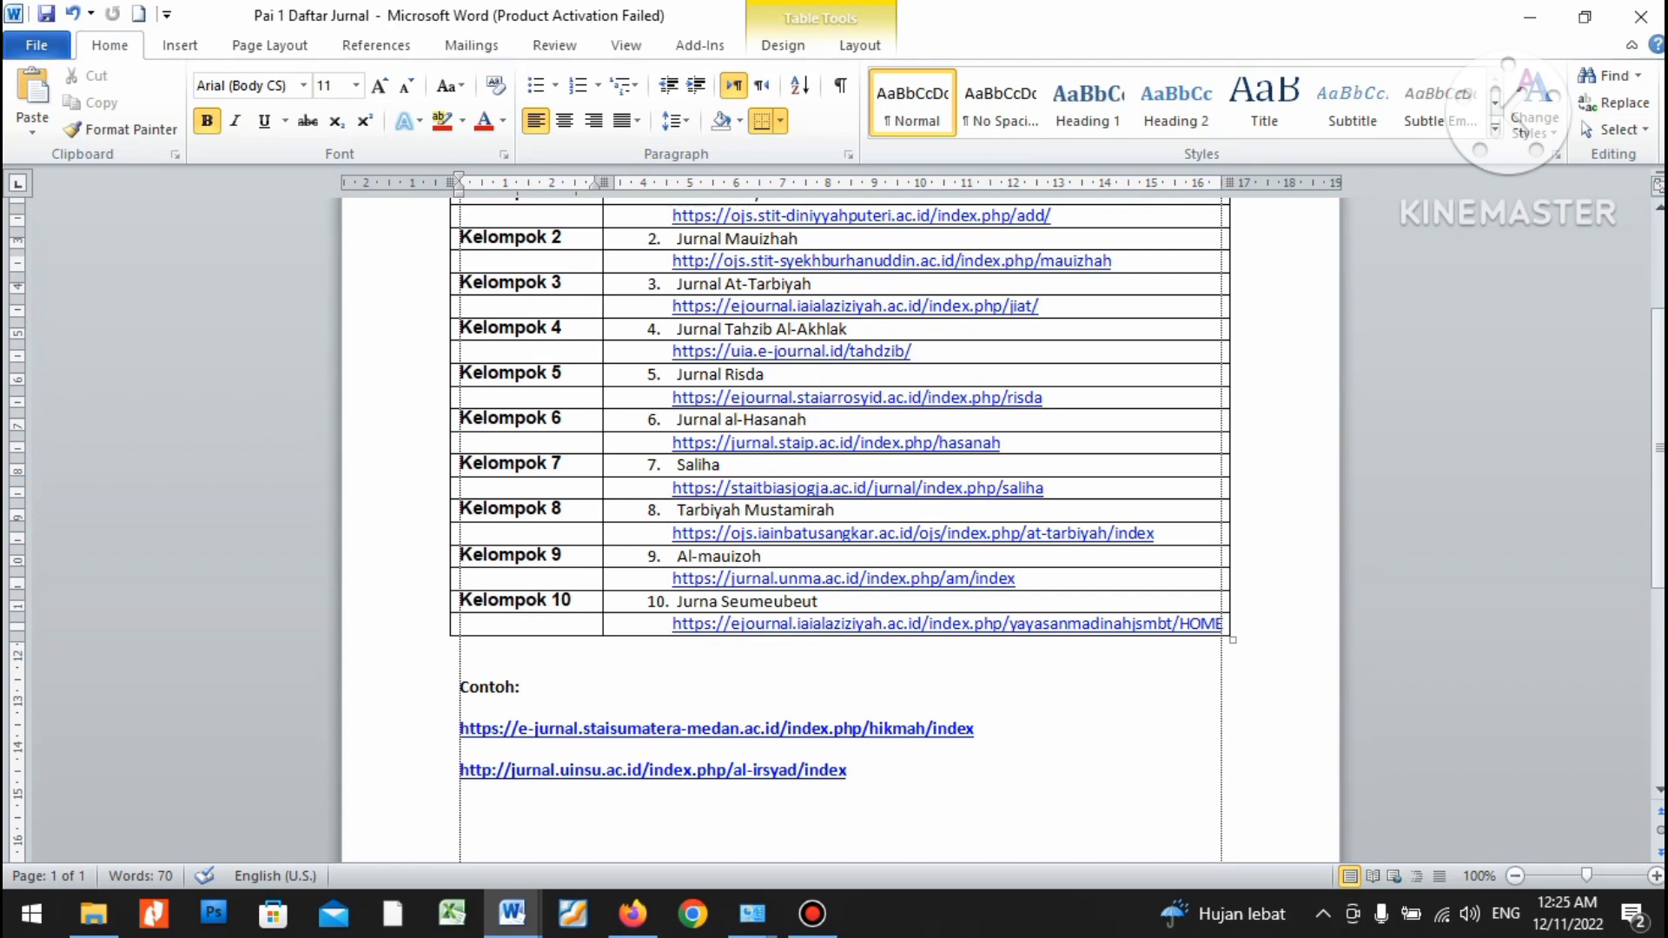
scroll(834, 477, up, 2)
scroll(834, 477, down, 1)
scroll(756, 365, up, 1)
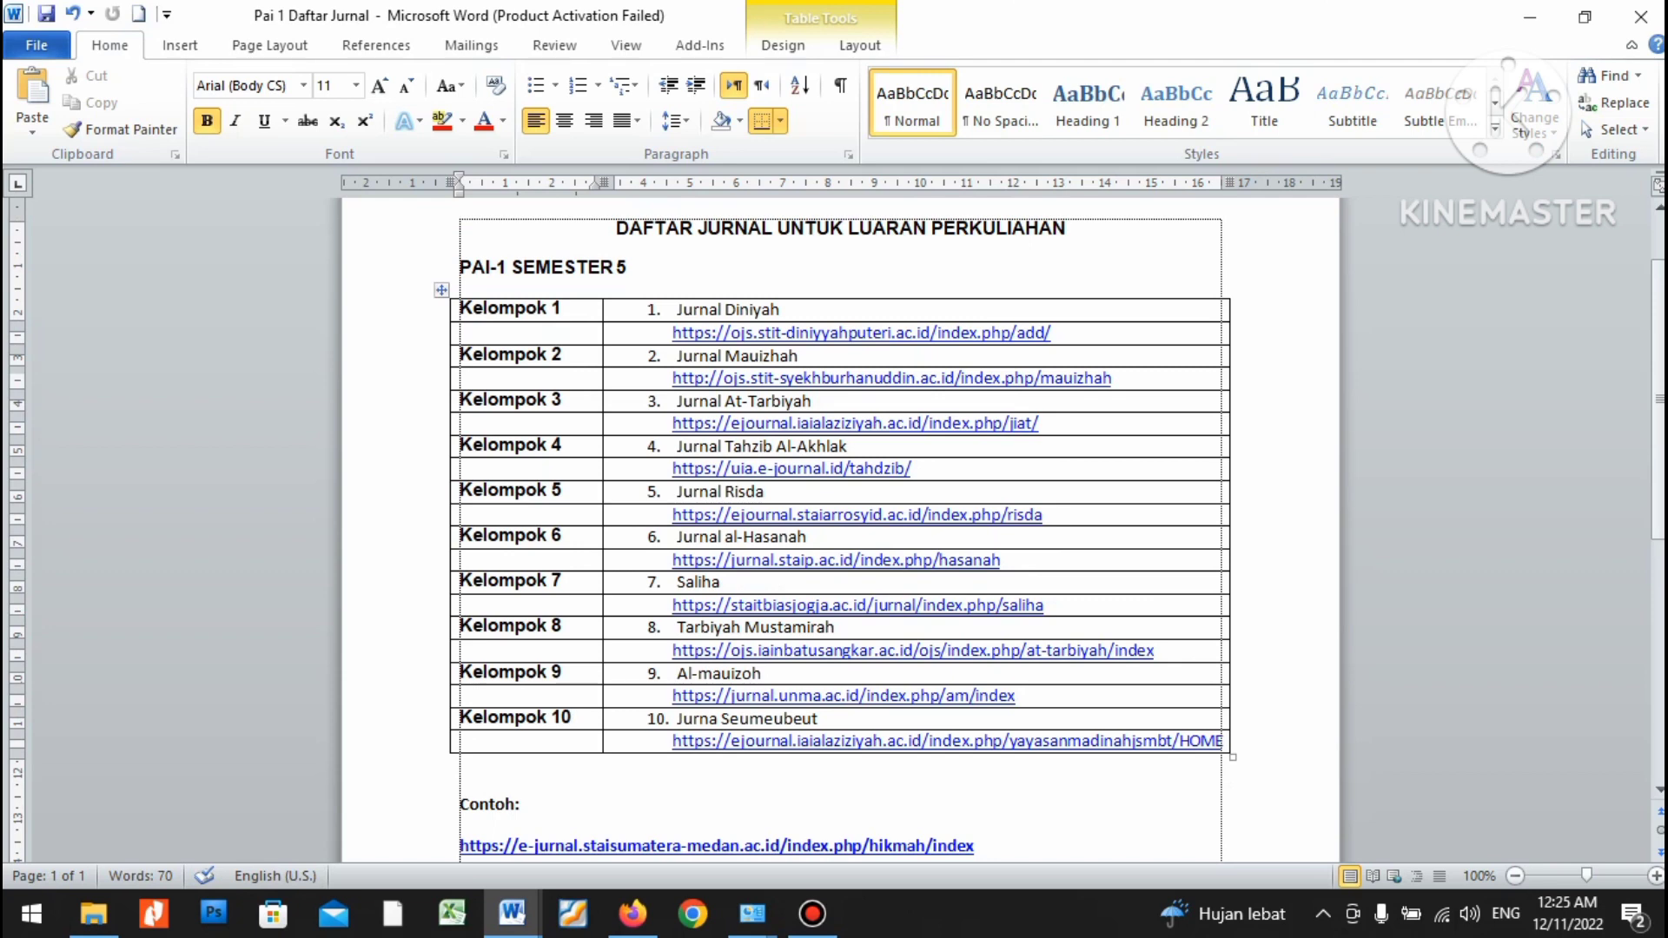
drag(672, 333, 1052, 333)
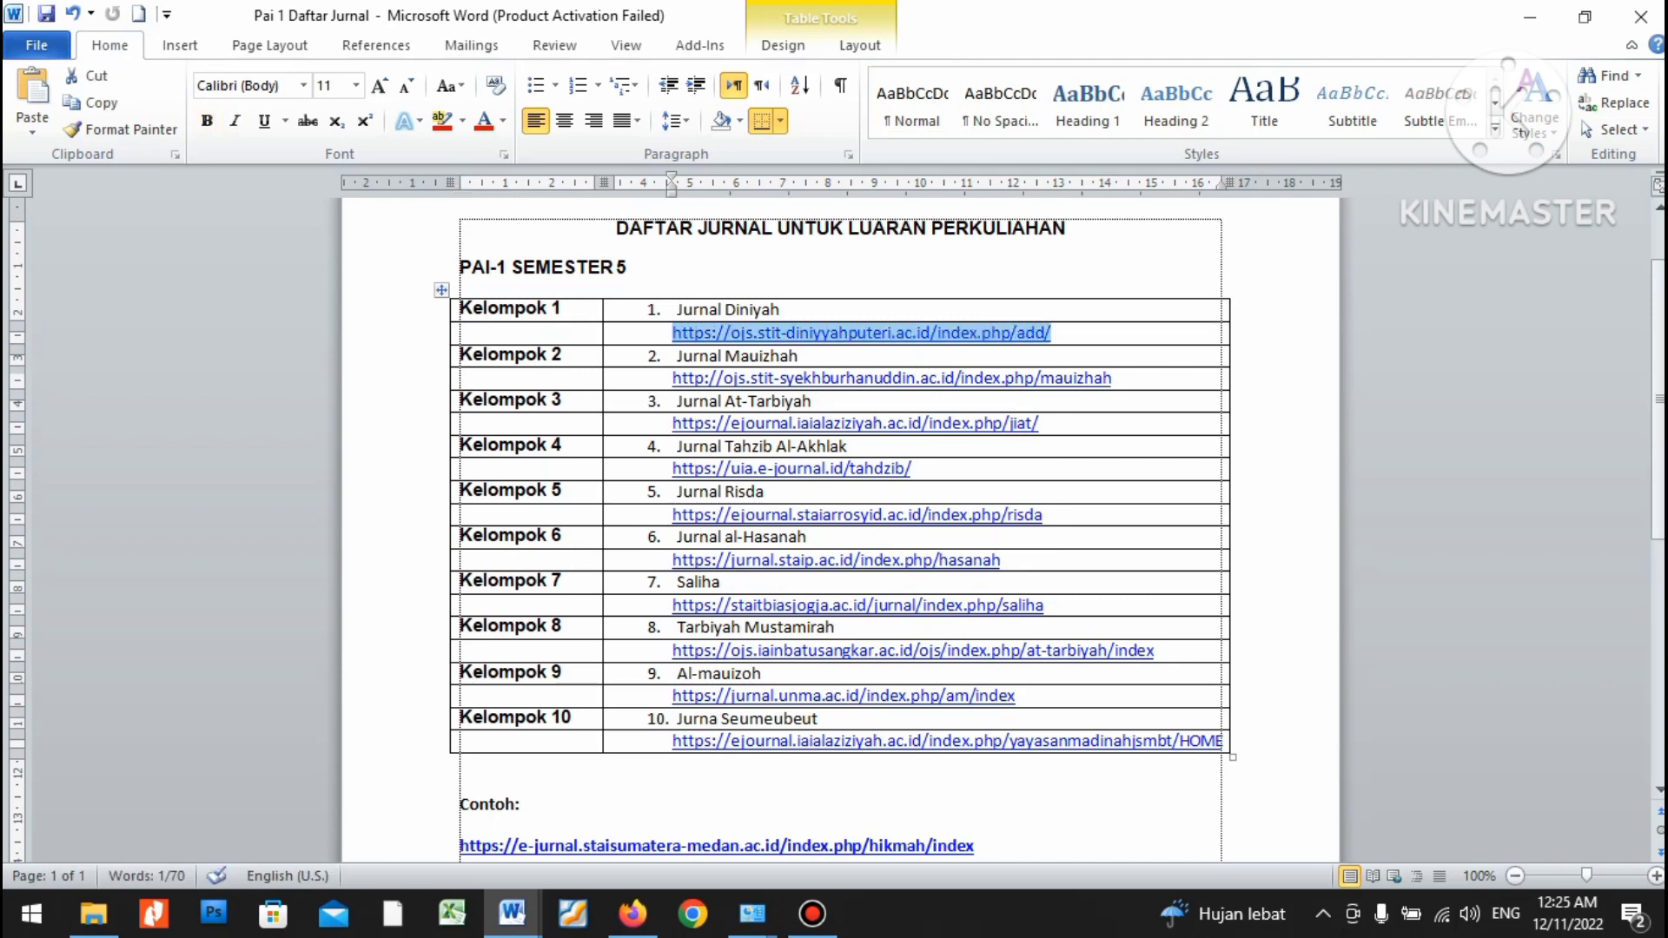
click(1047, 333)
scroll(834, 522, down, 5)
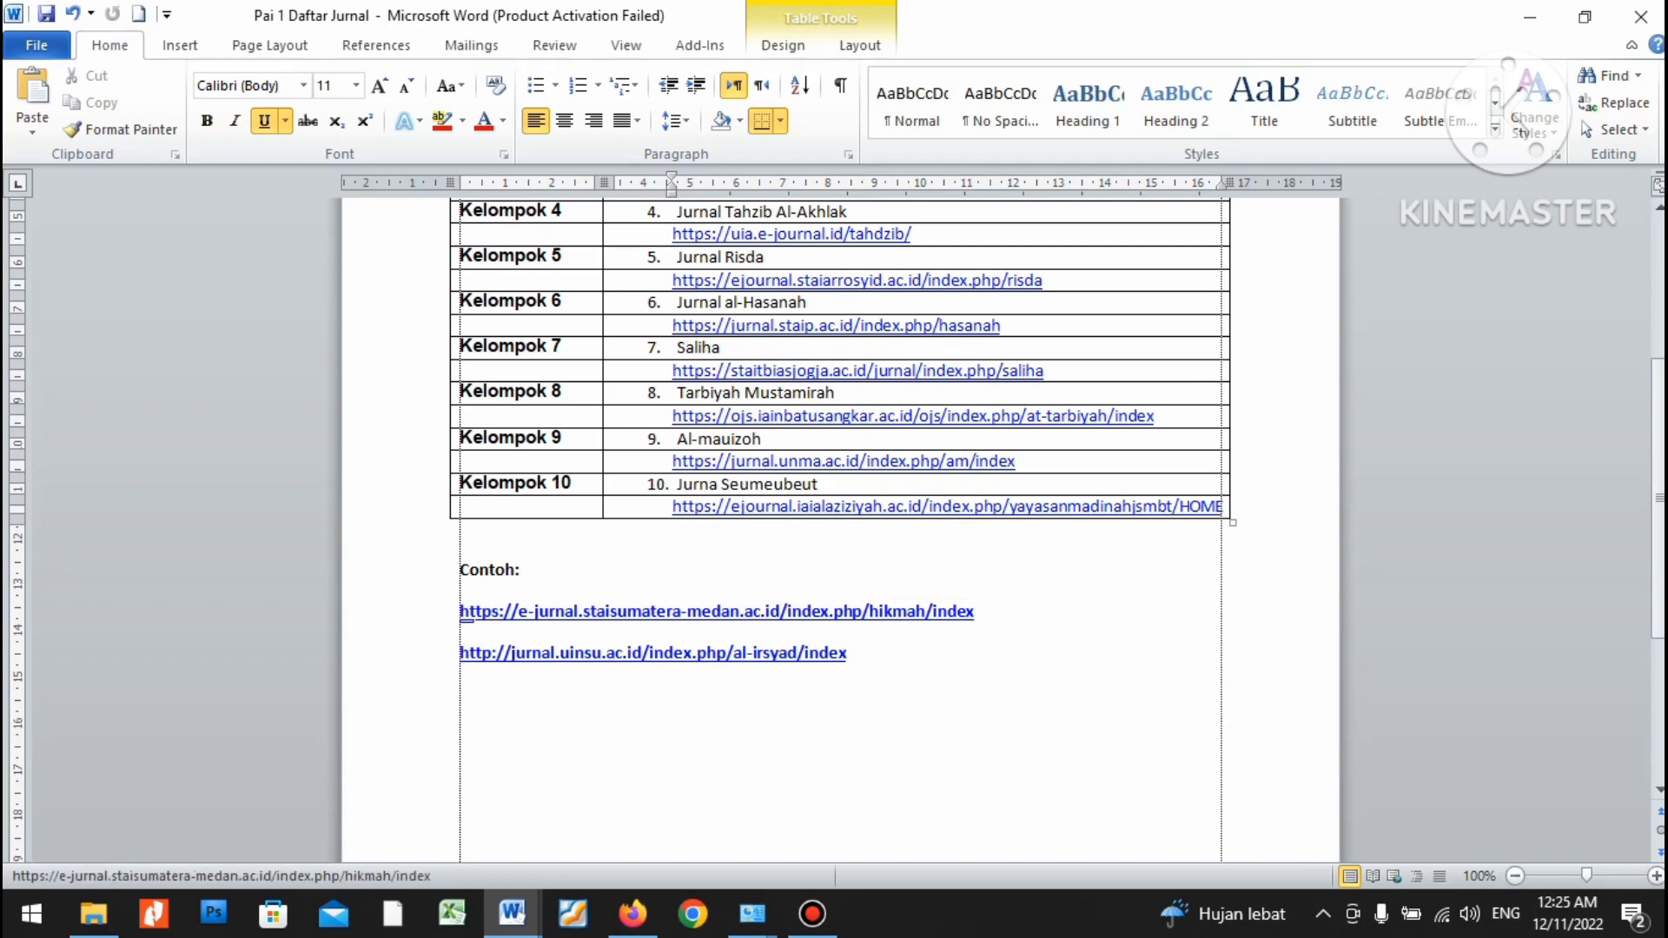
click(975, 611)
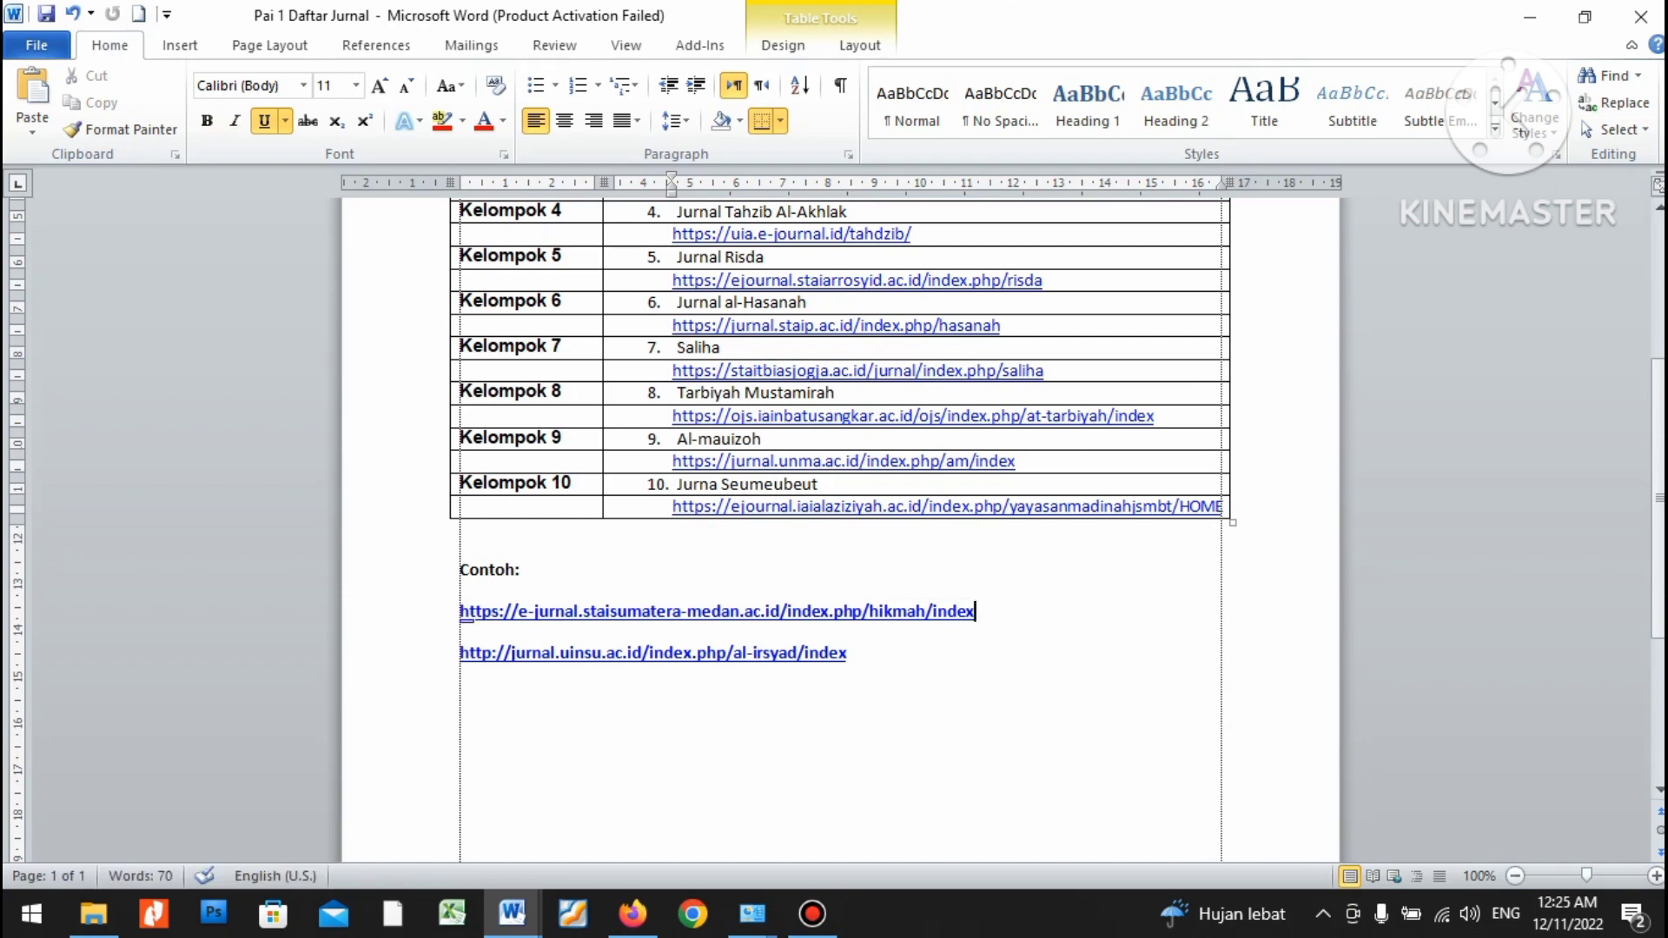
key(shift+Left)
key(shift+Left)
key(shift+Left)
key(shift+Left)
key(shift+Left)
key(shift+Left)
key(shift+Left)
key(shift+Left)
key(shift+Left)
key(shift+Left)
key(shift+Left)
key(shift+Left)
key(shift+Left)
key(shift+Left)
key(shift+Left)
key(shift+Left)
key(shift+Left)
key(shift+Left)
key(shift+Left)
key(shift+Left)
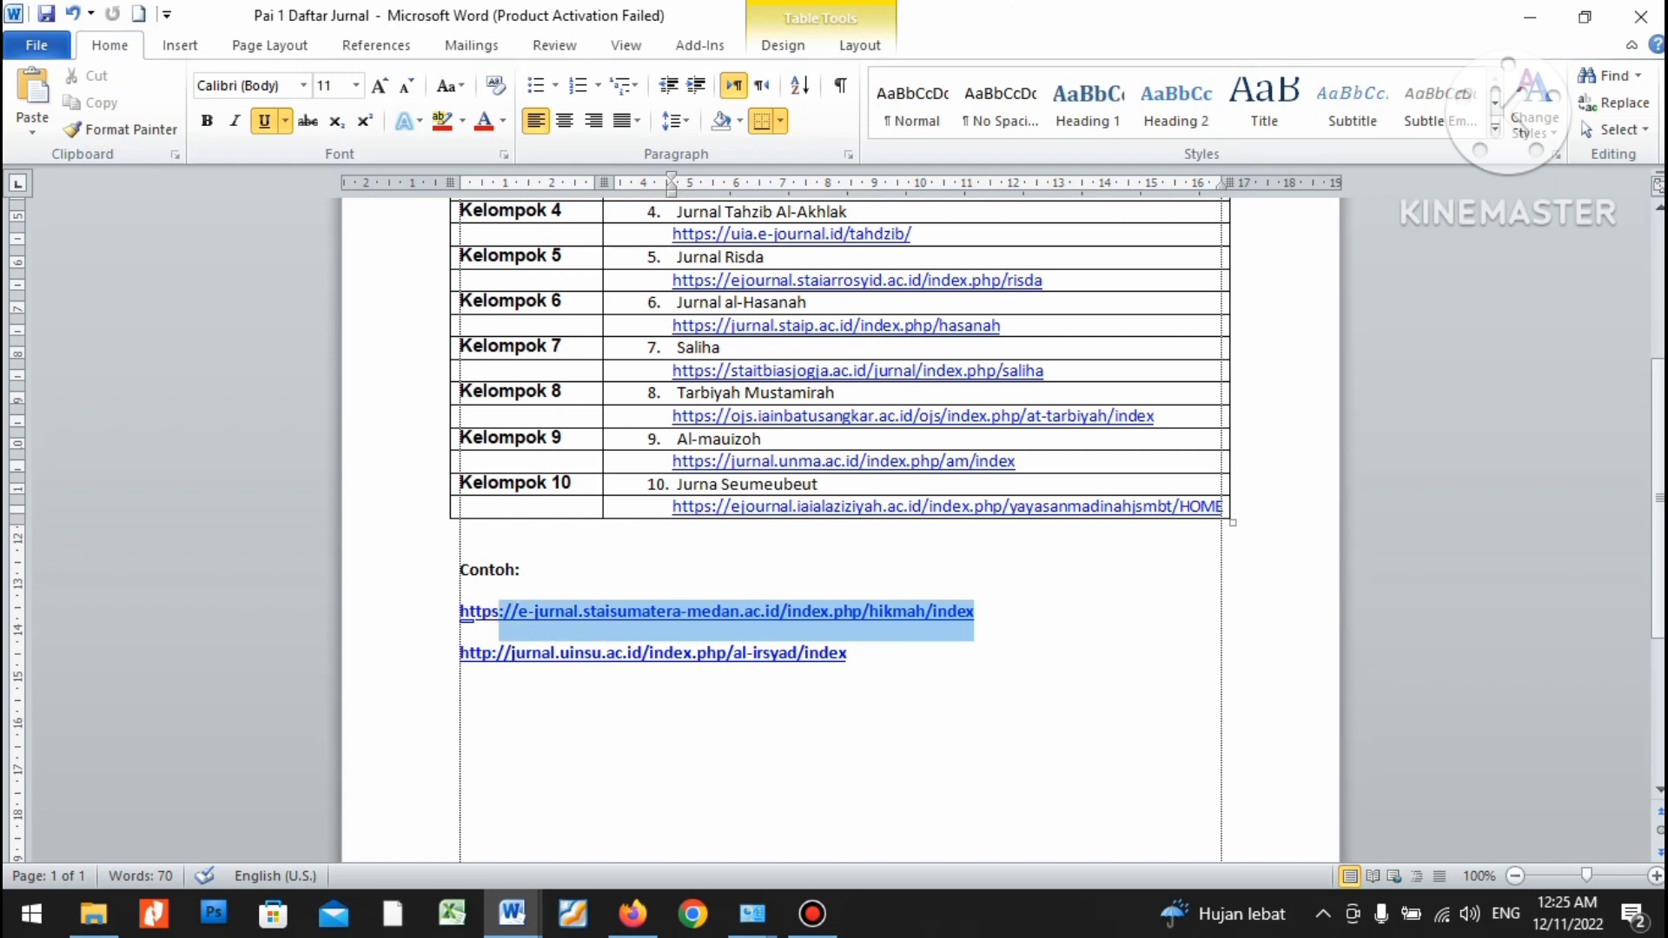
key(shift+Left)
key(shift+Left)
key(shift+Left)
key(shift+Left)
key(shift+Left)
key(super+c)
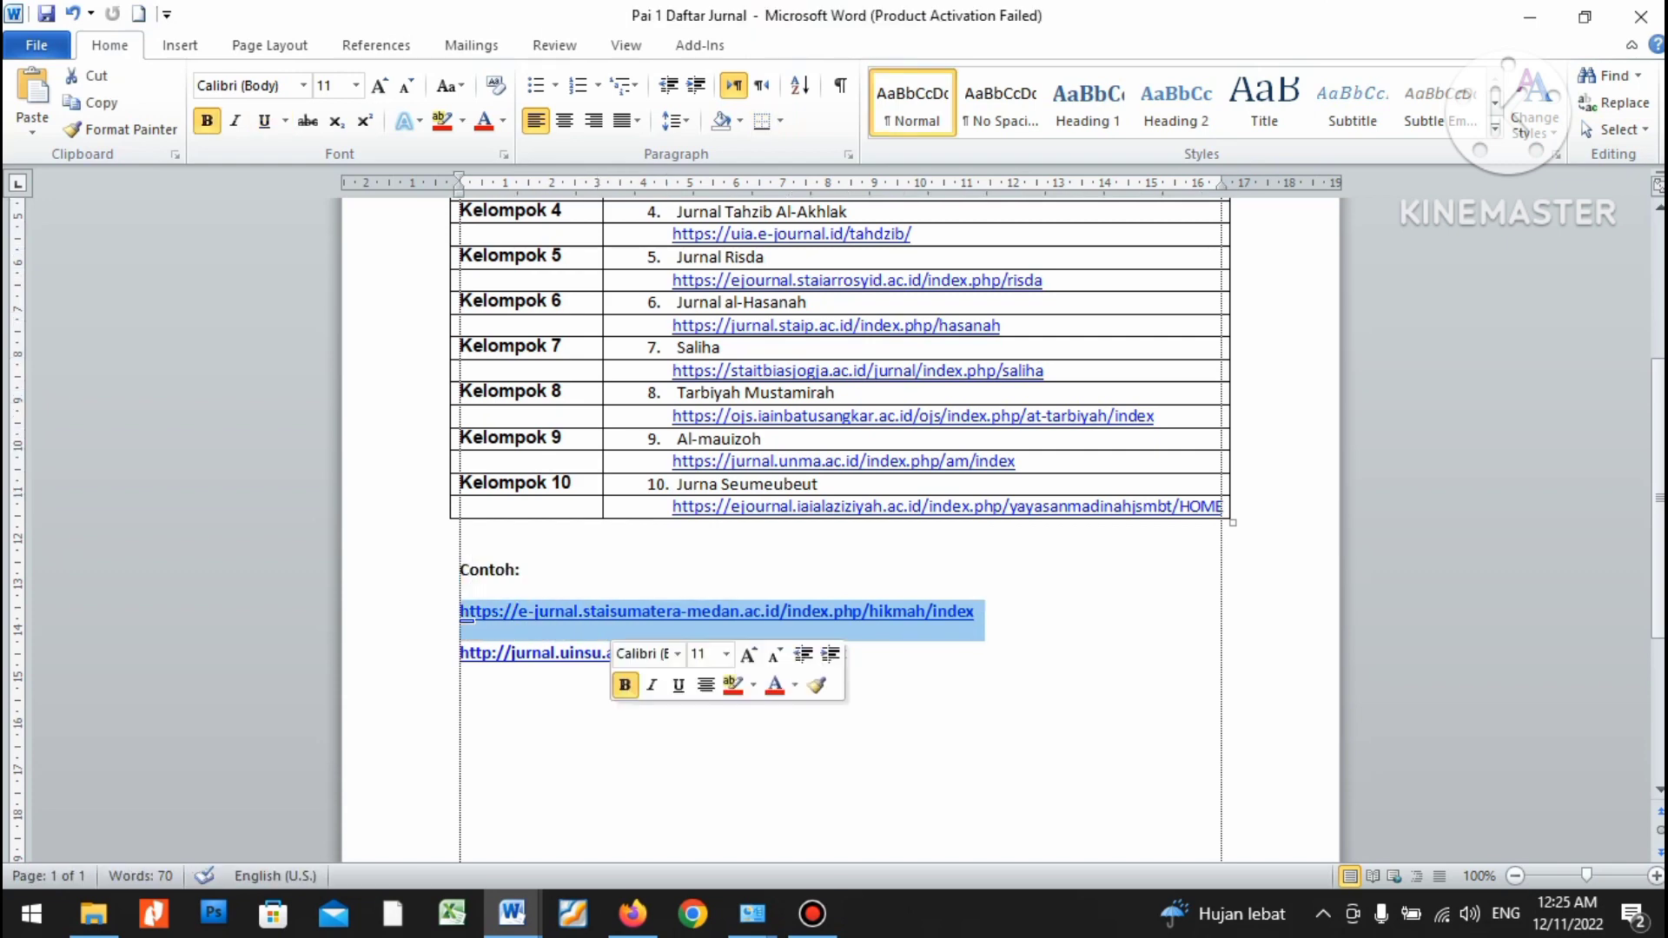
right_click(612, 632)
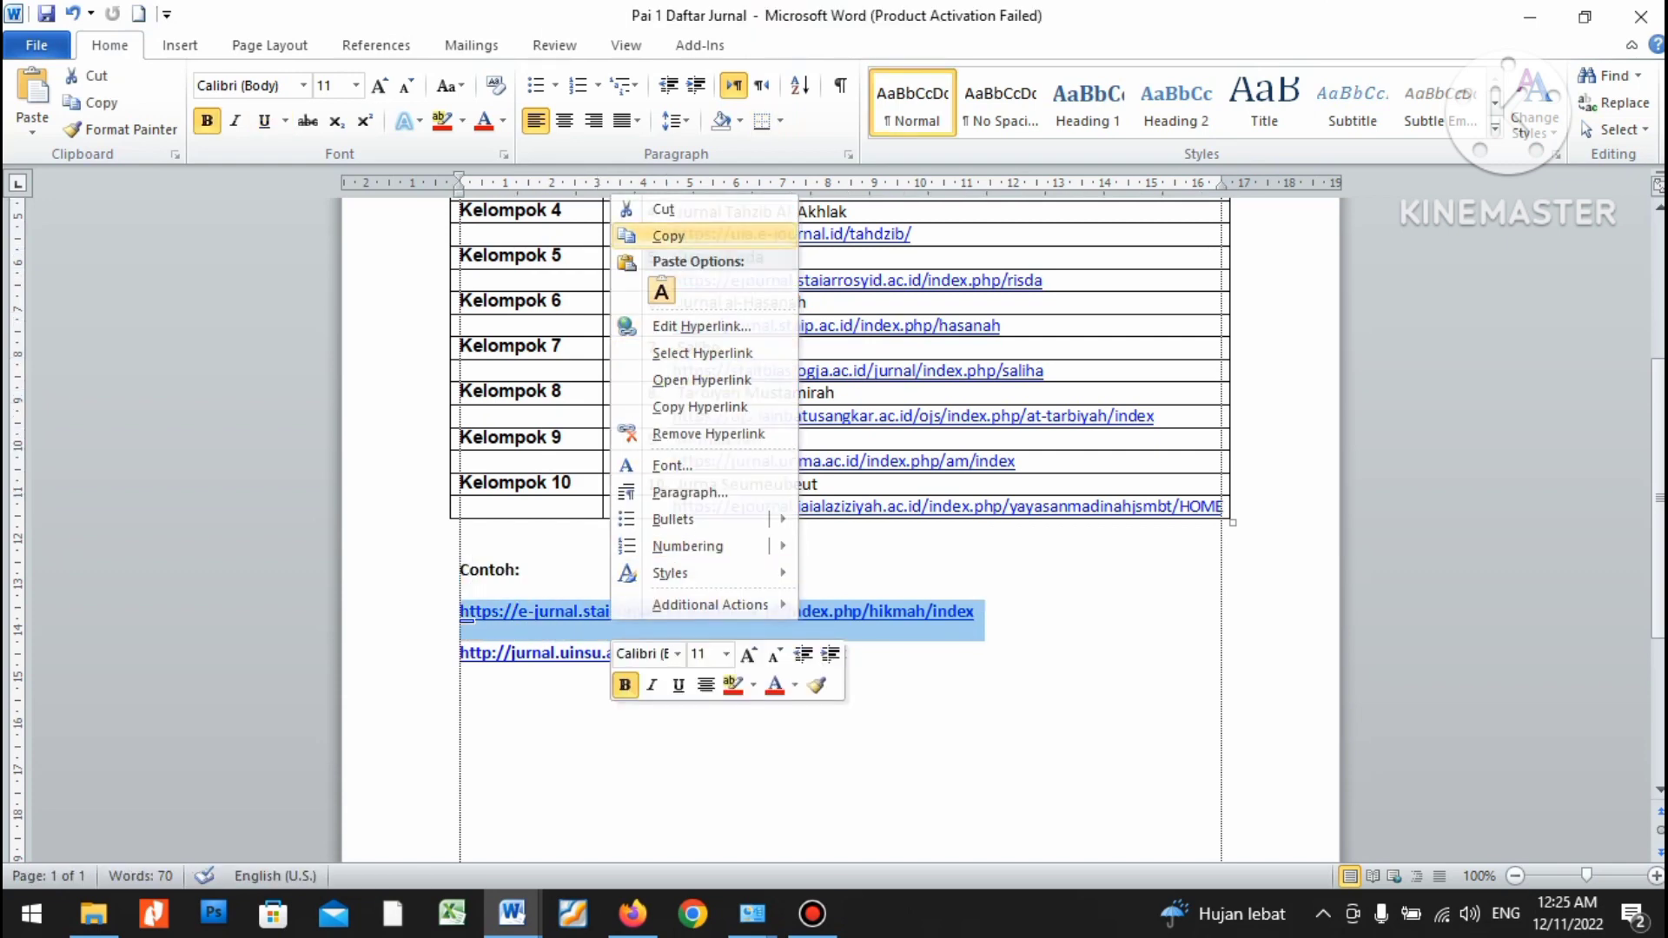
click(668, 236)
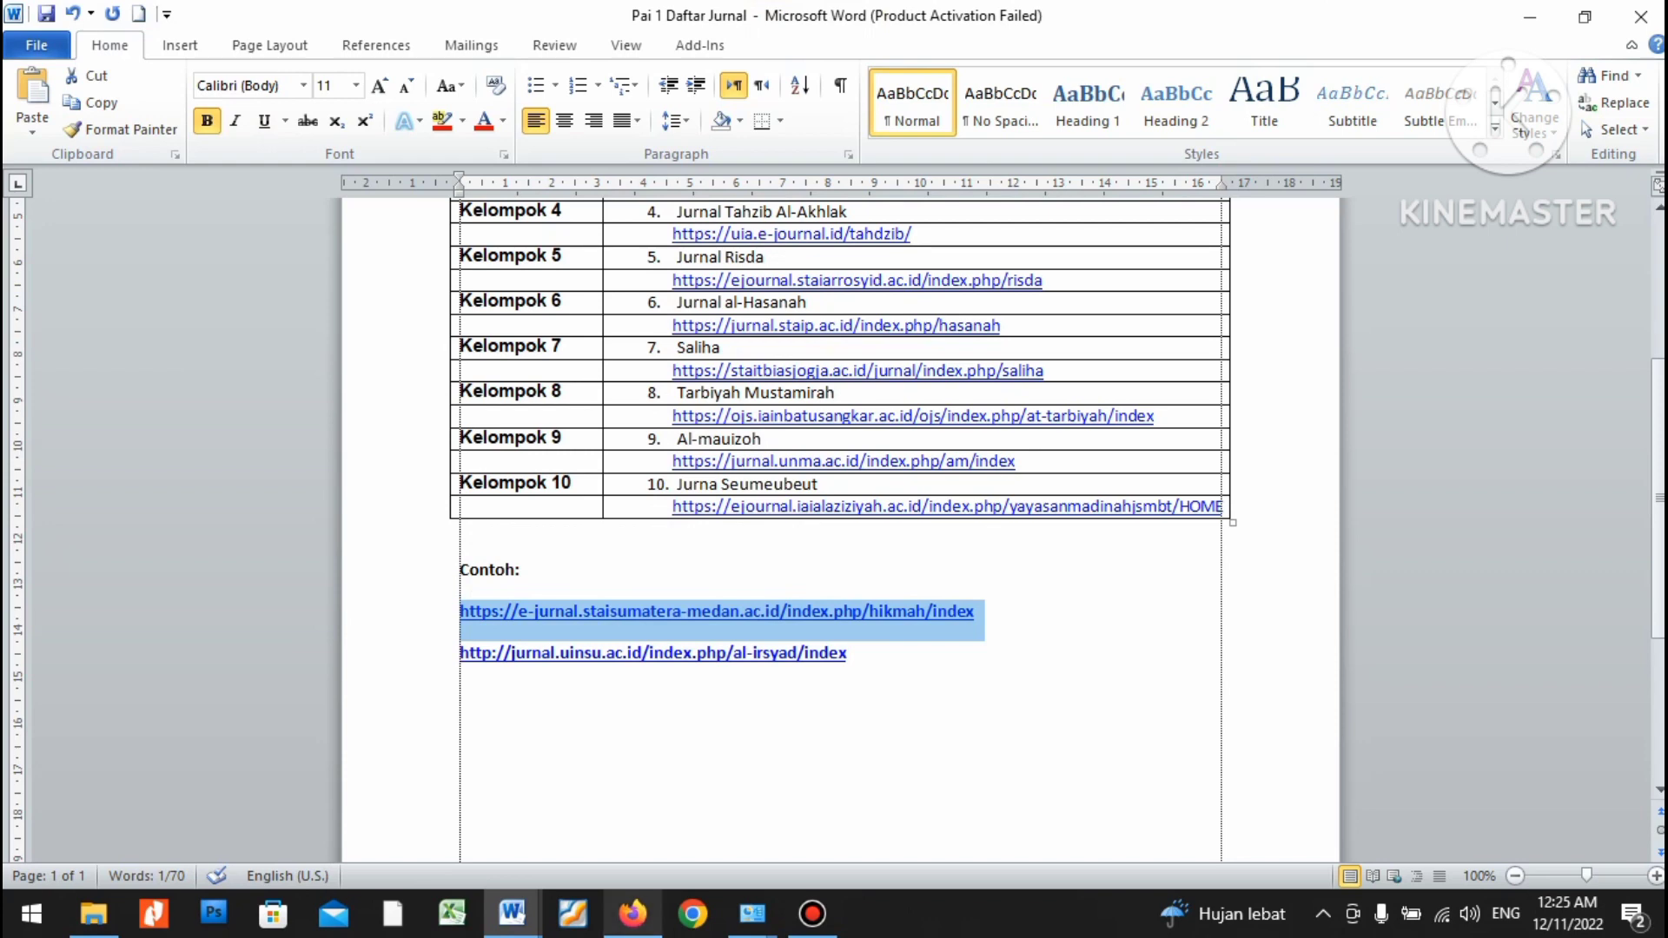
mouse_move(633, 914)
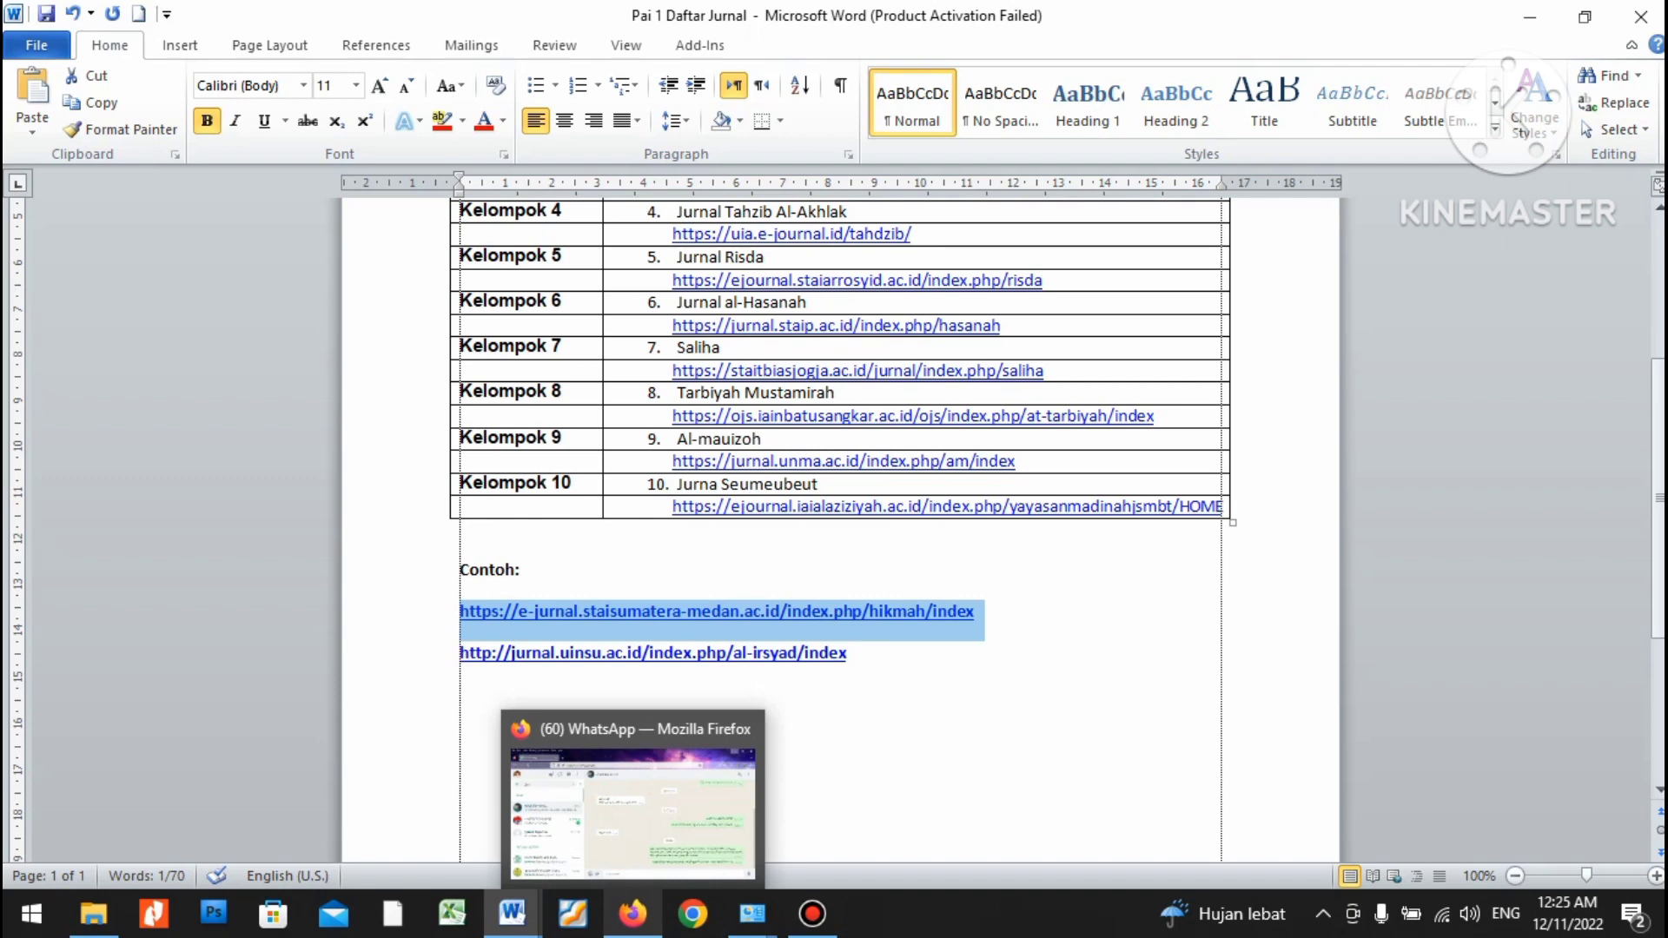
Load the copied Hikmah journal link in a new Firefox tab.
click(632, 913)
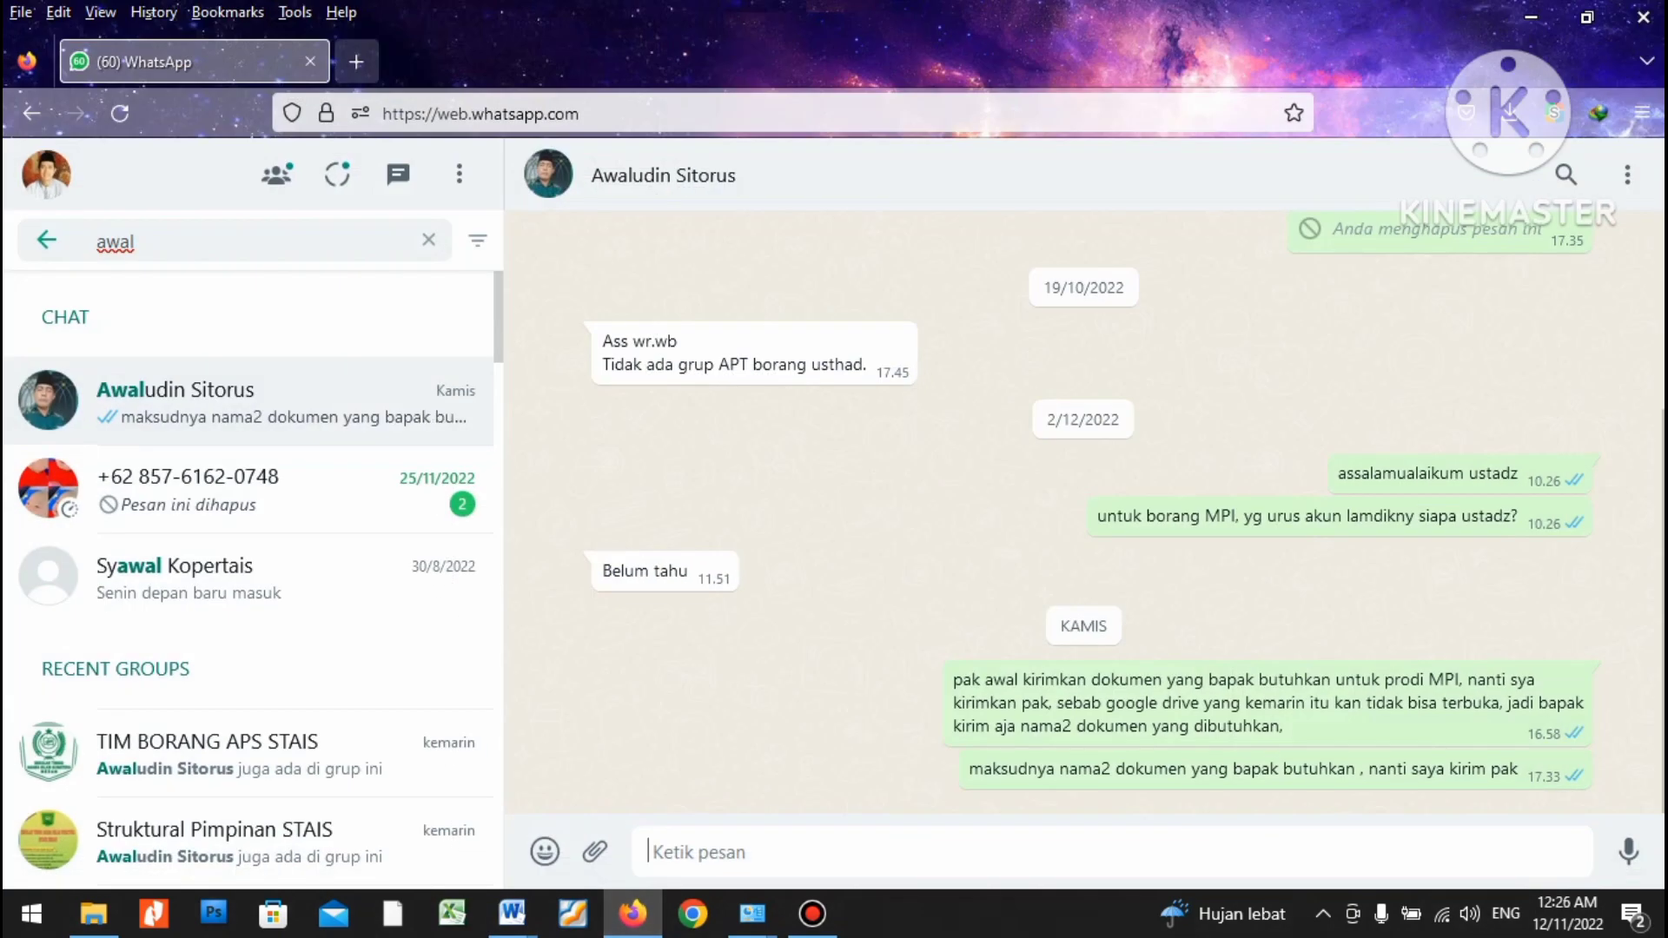
click(356, 62)
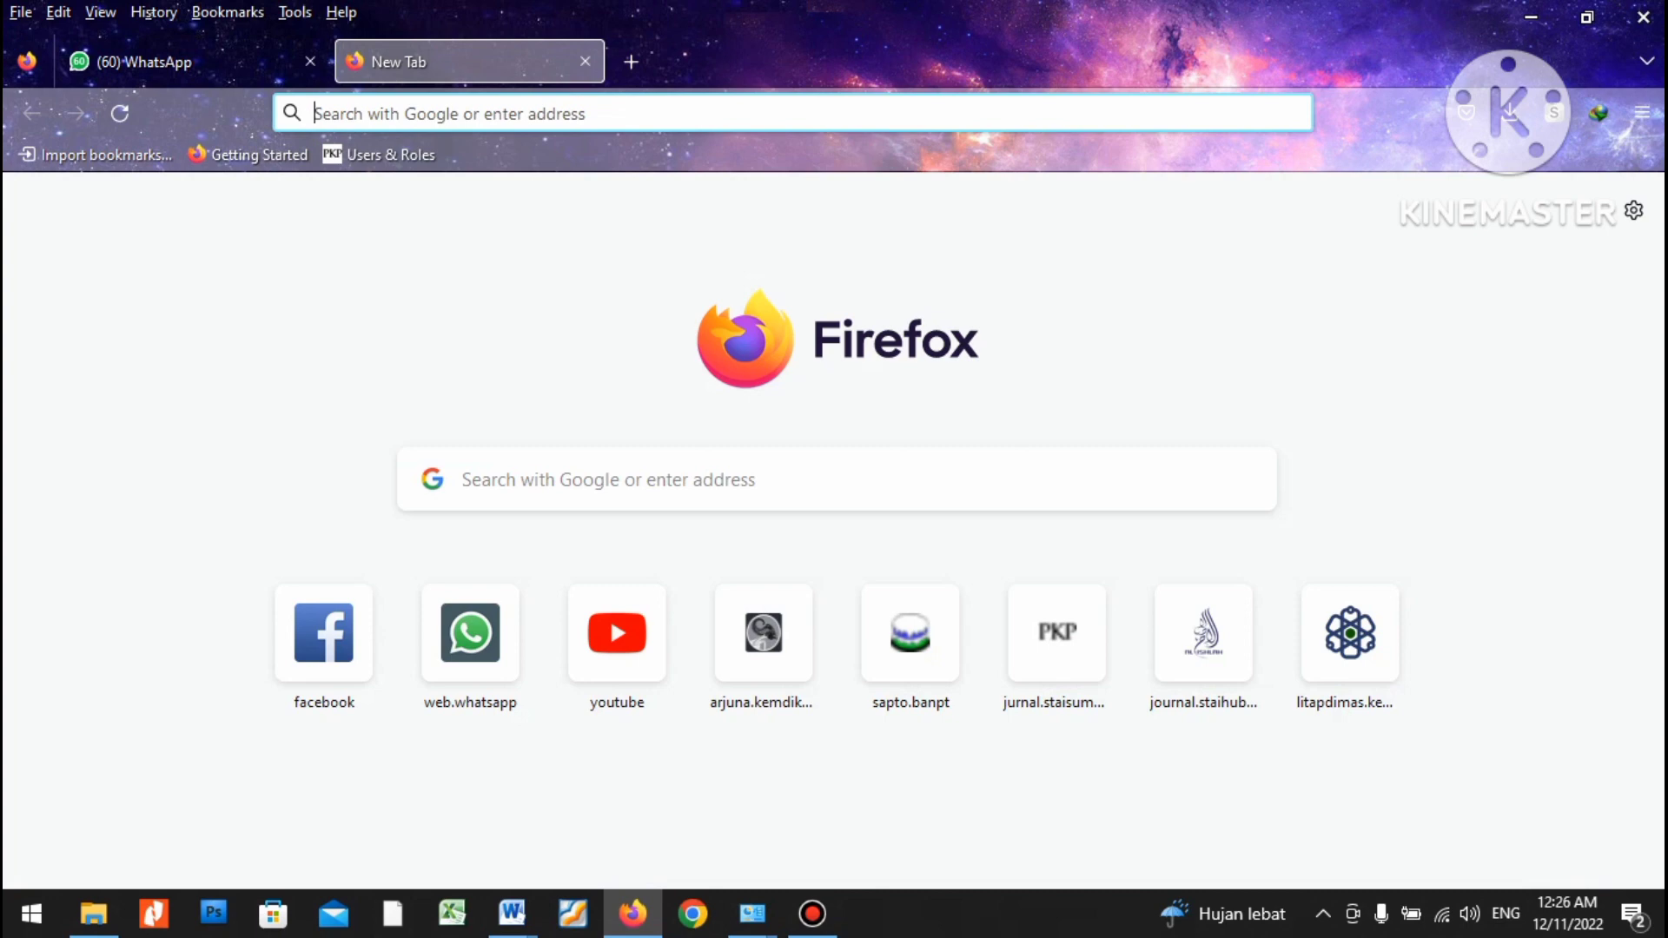
key(Down)
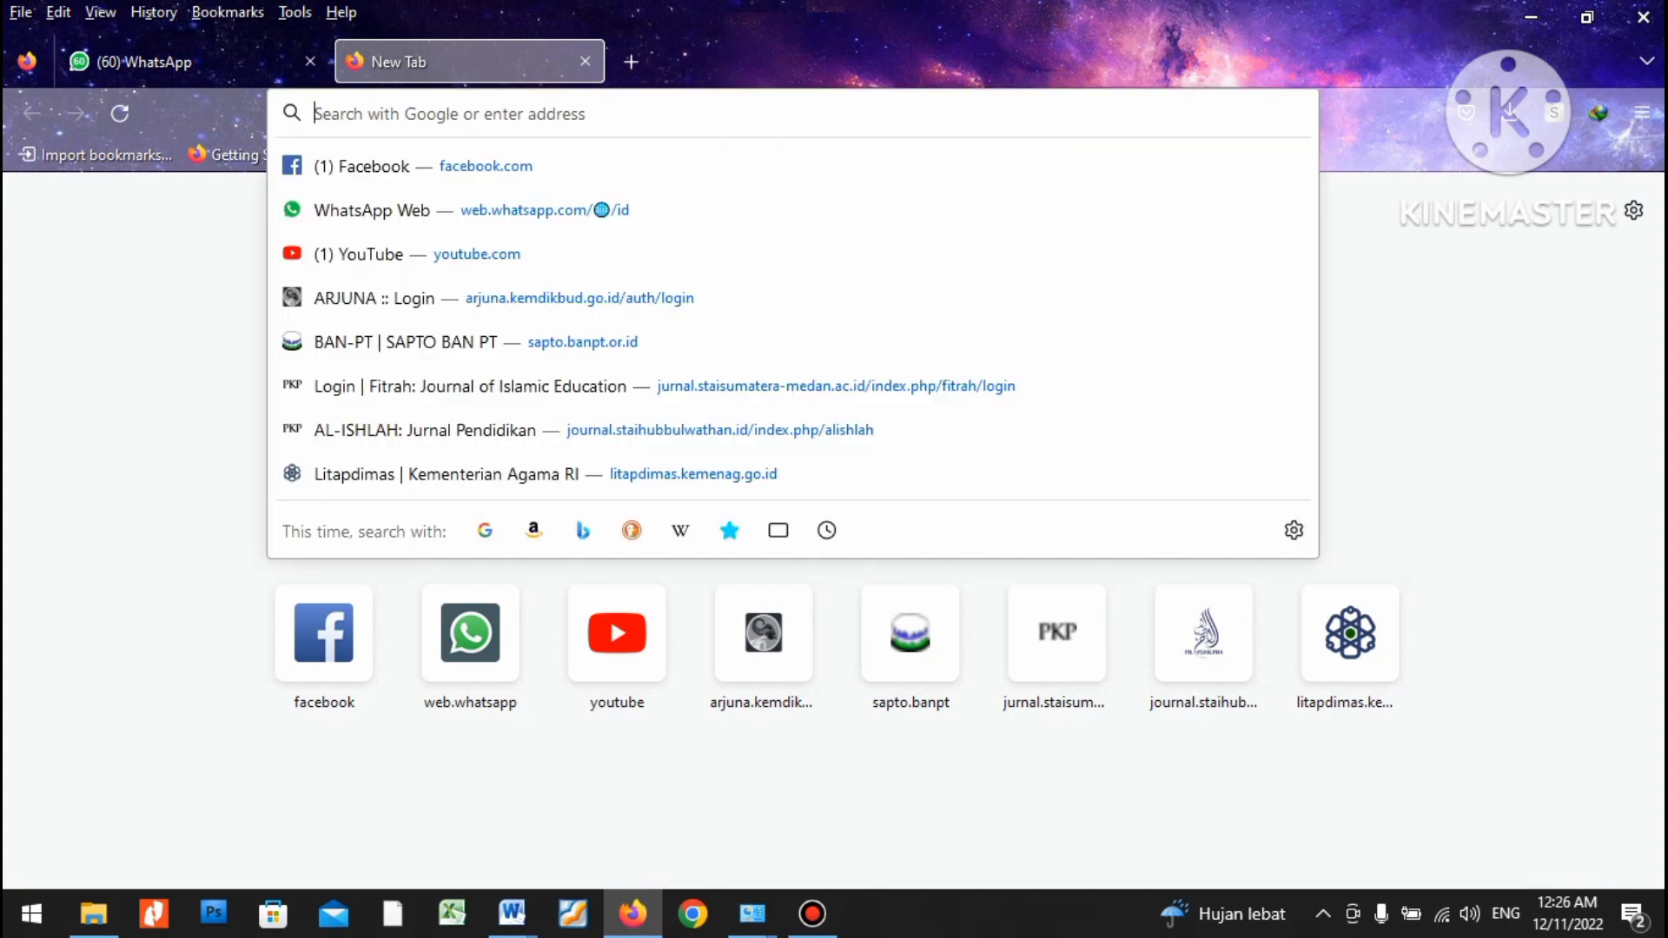
right_click(404, 120)
click(434, 294)
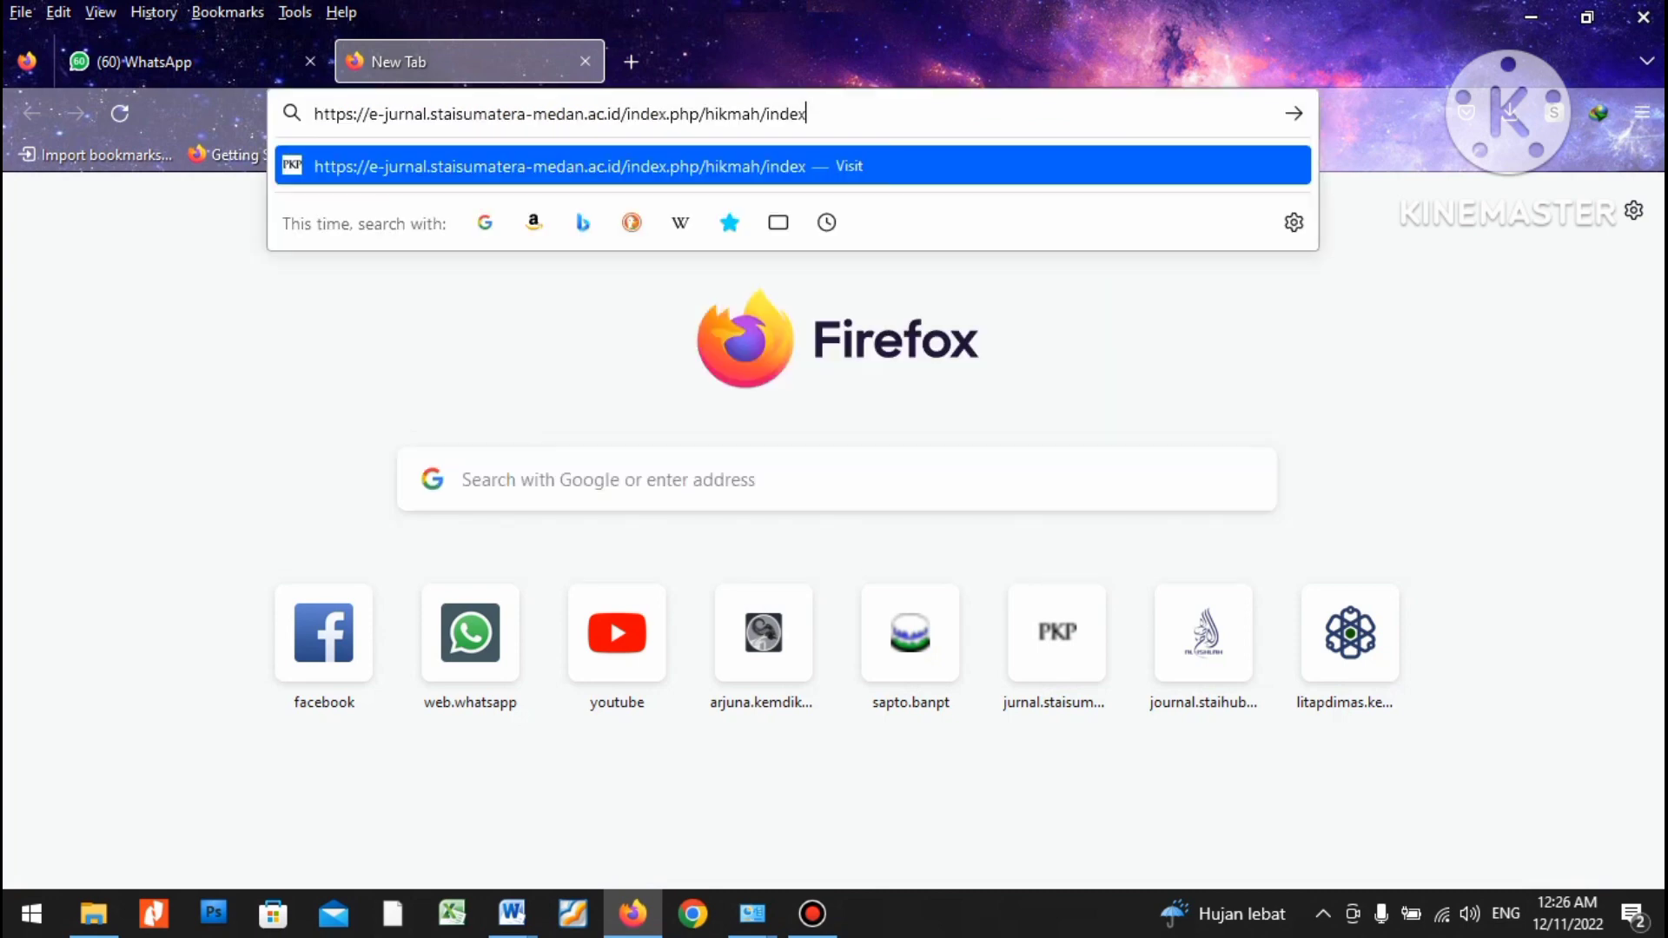
key(Return)
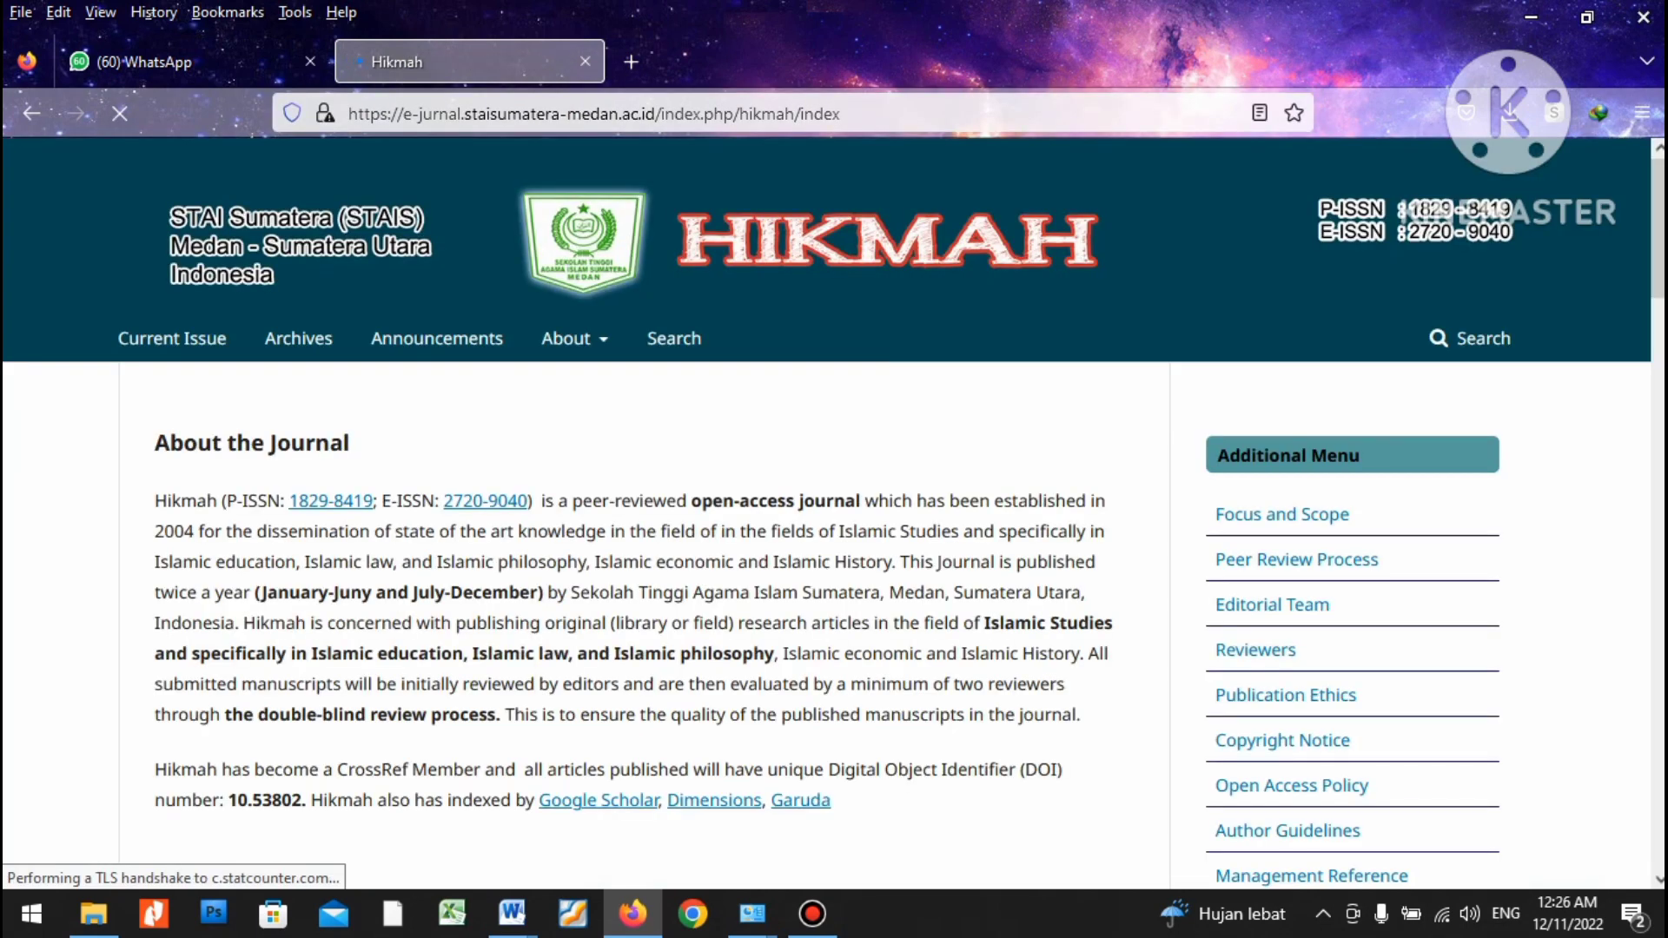
Scroll through the Hikmah homepage's articles and sidebar, ending back at the top.
scroll(825, 513, down, 10)
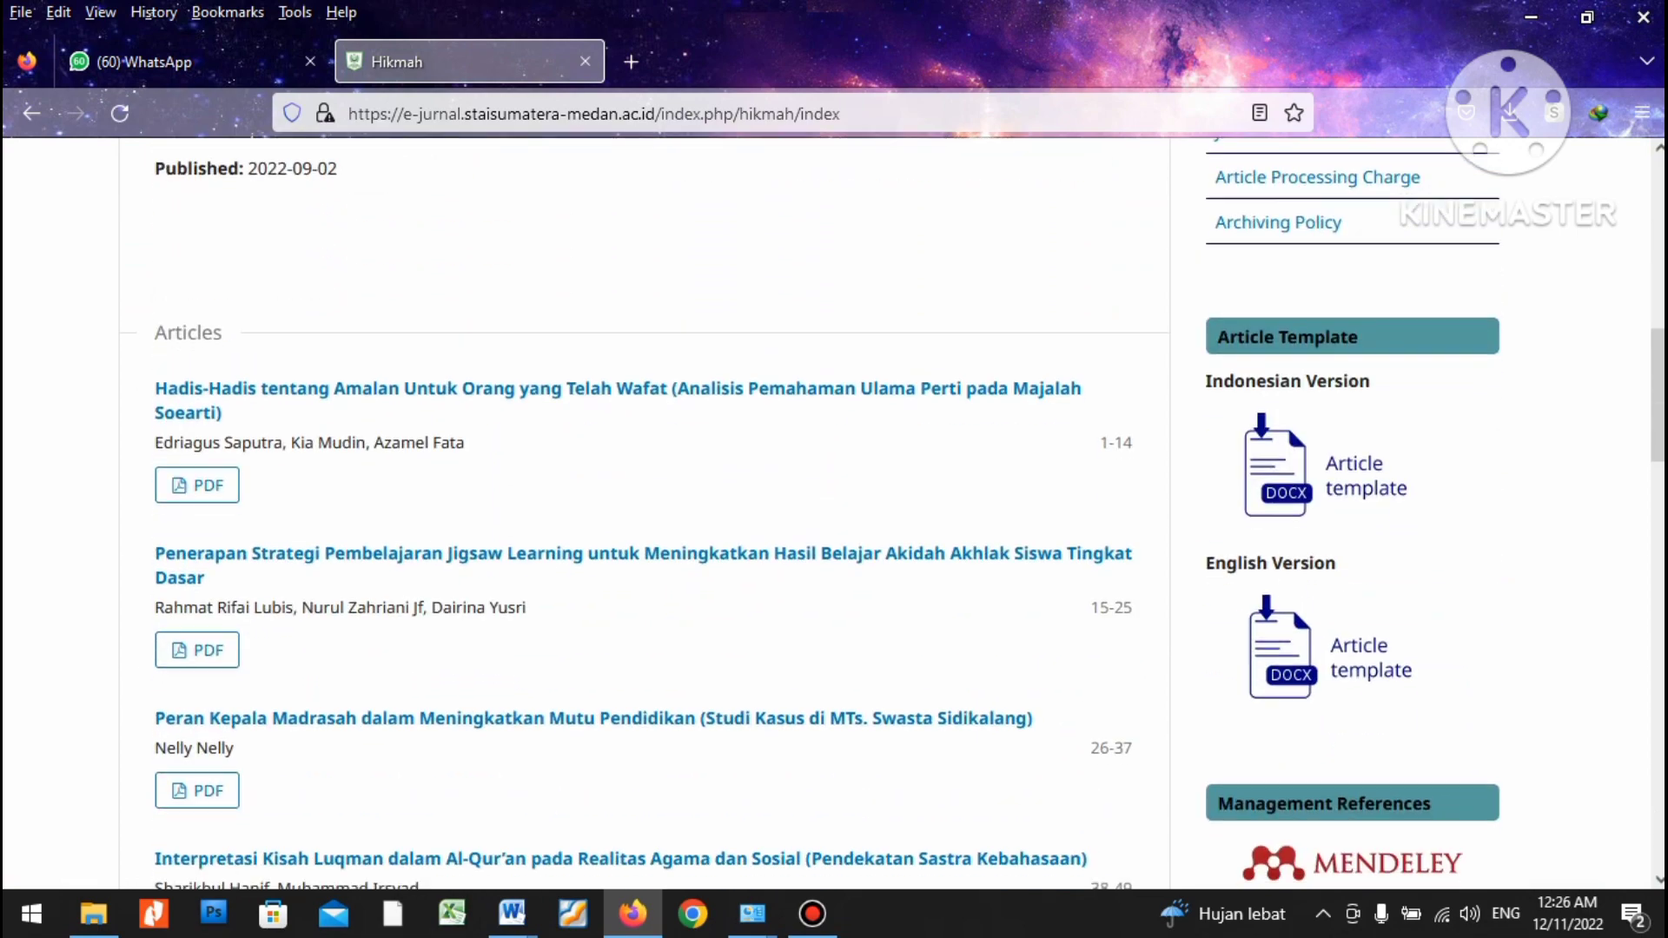
scroll(826, 512, down, 3)
scroll(825, 512, up, 5)
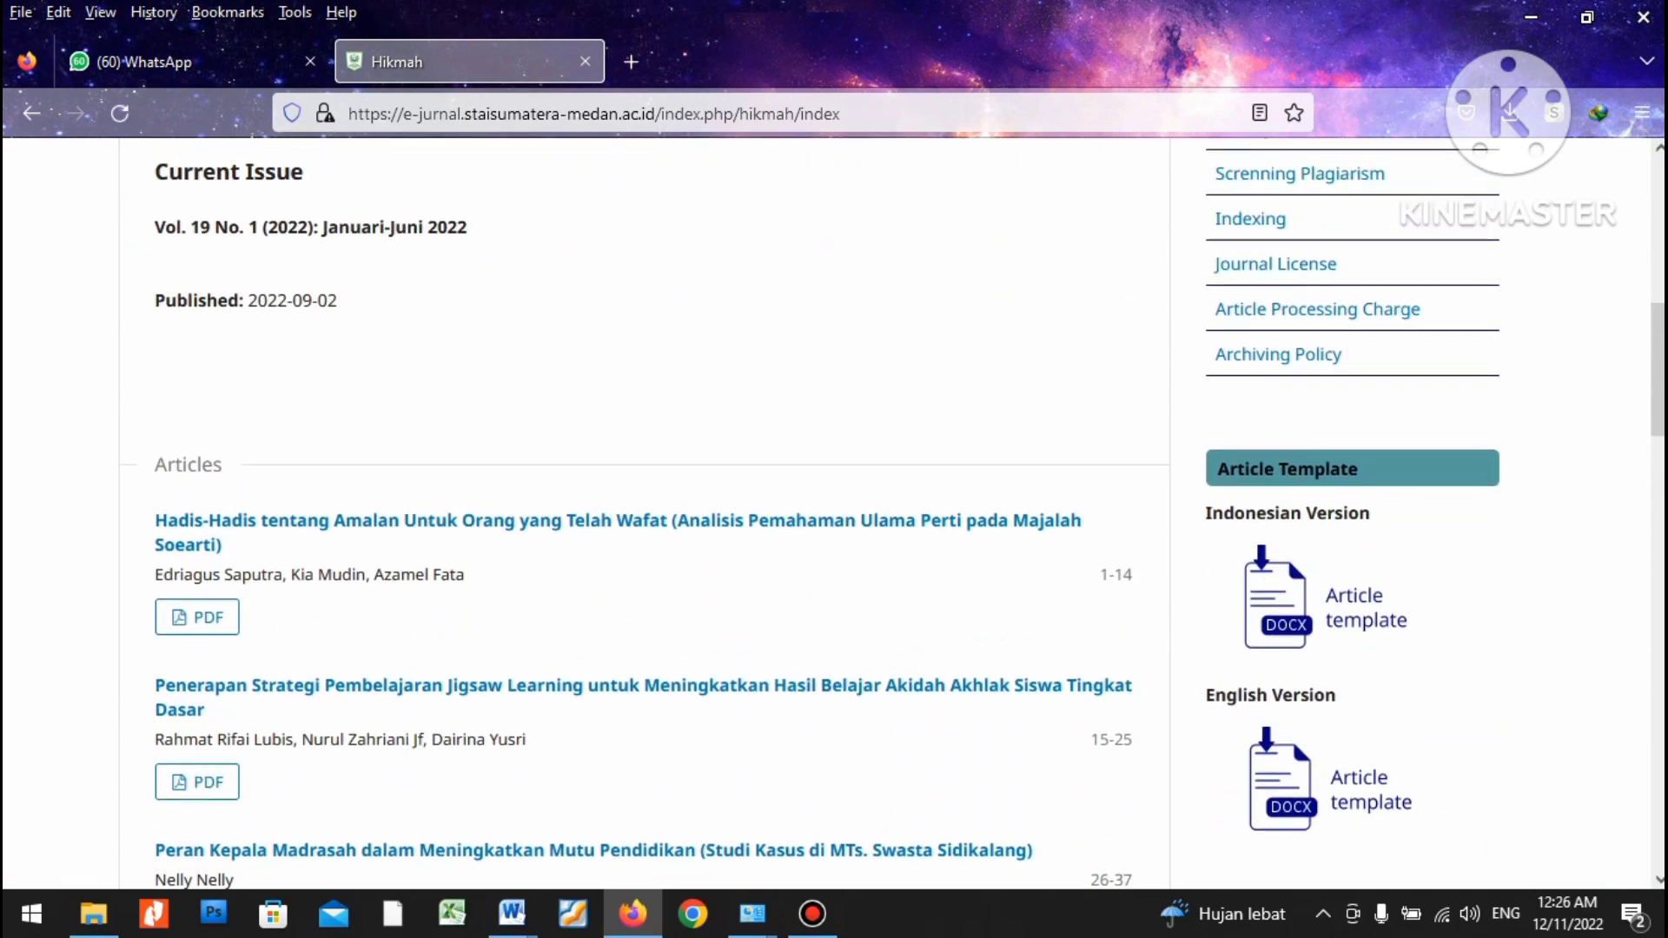
scroll(825, 513, up, 9)
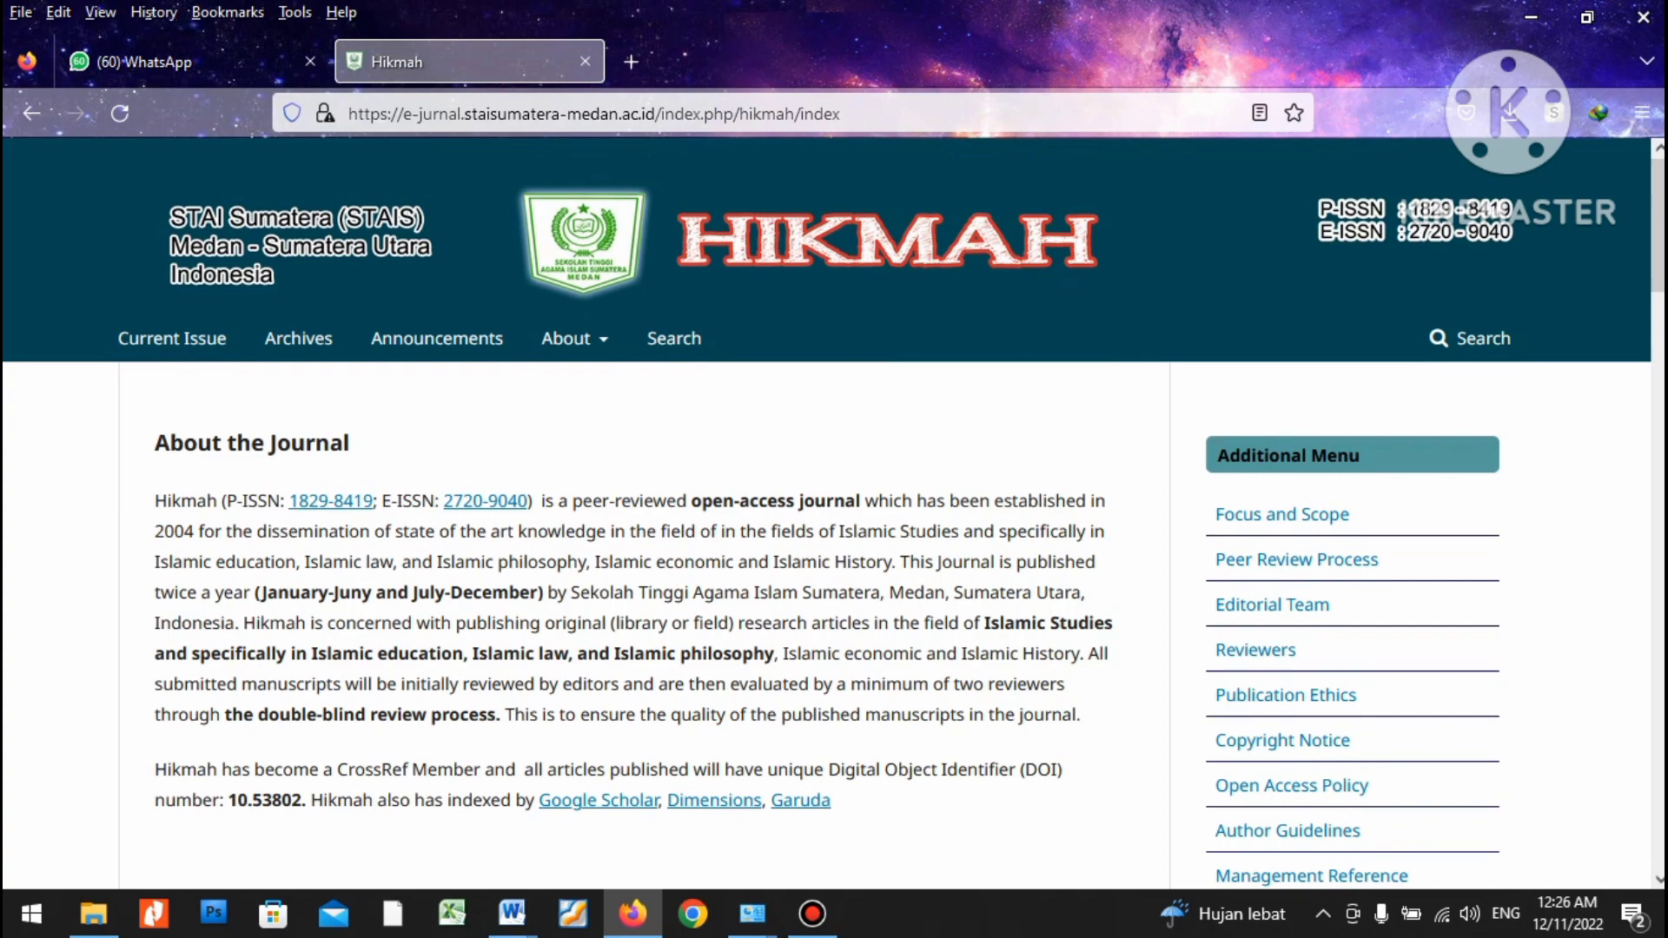
scroll(826, 513, down, 2)
scroll(825, 513, up, 2)
scroll(826, 513, down, 4)
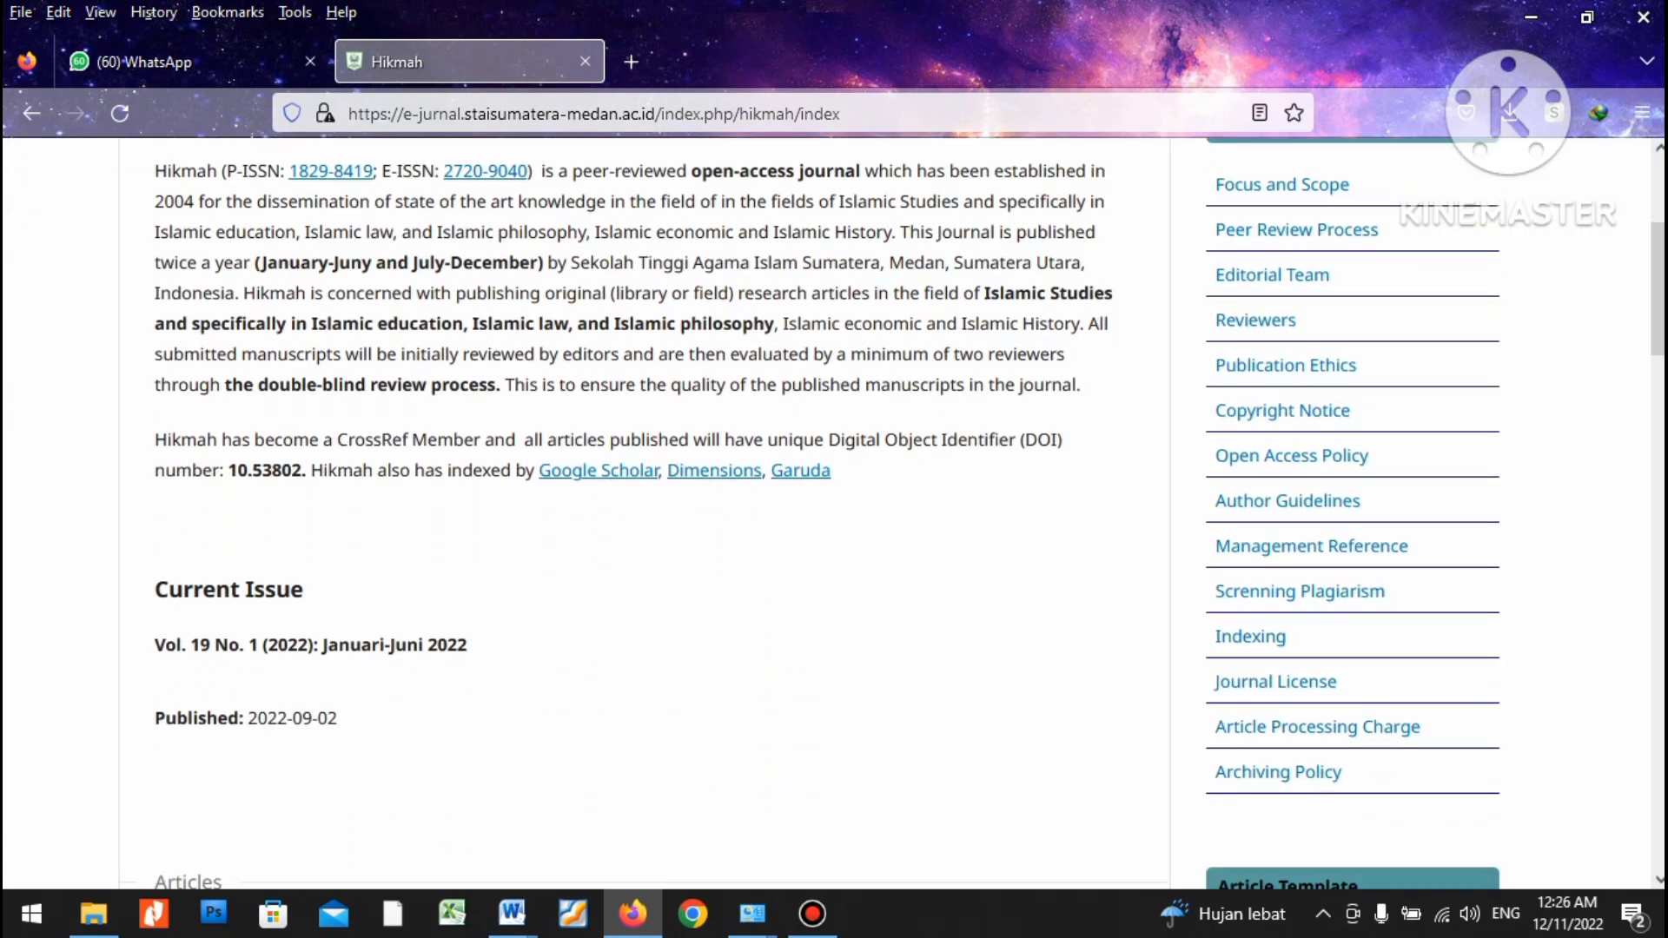
scroll(825, 512, down, 2)
scroll(825, 513, up, 6)
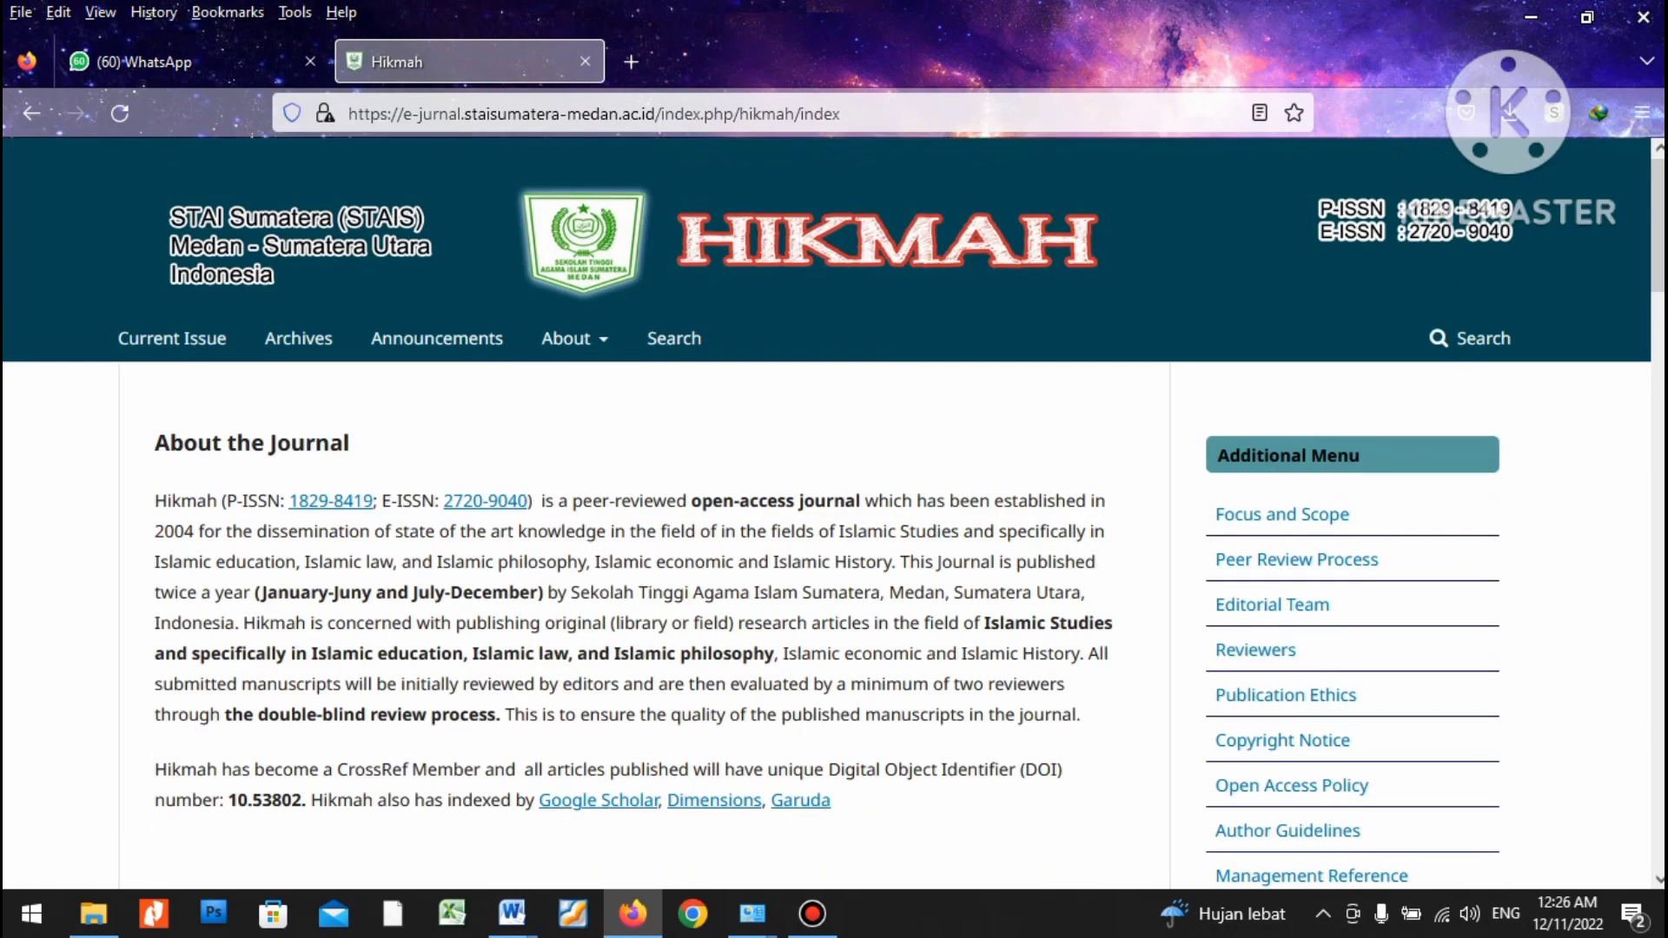
scroll(825, 512, down, 12)
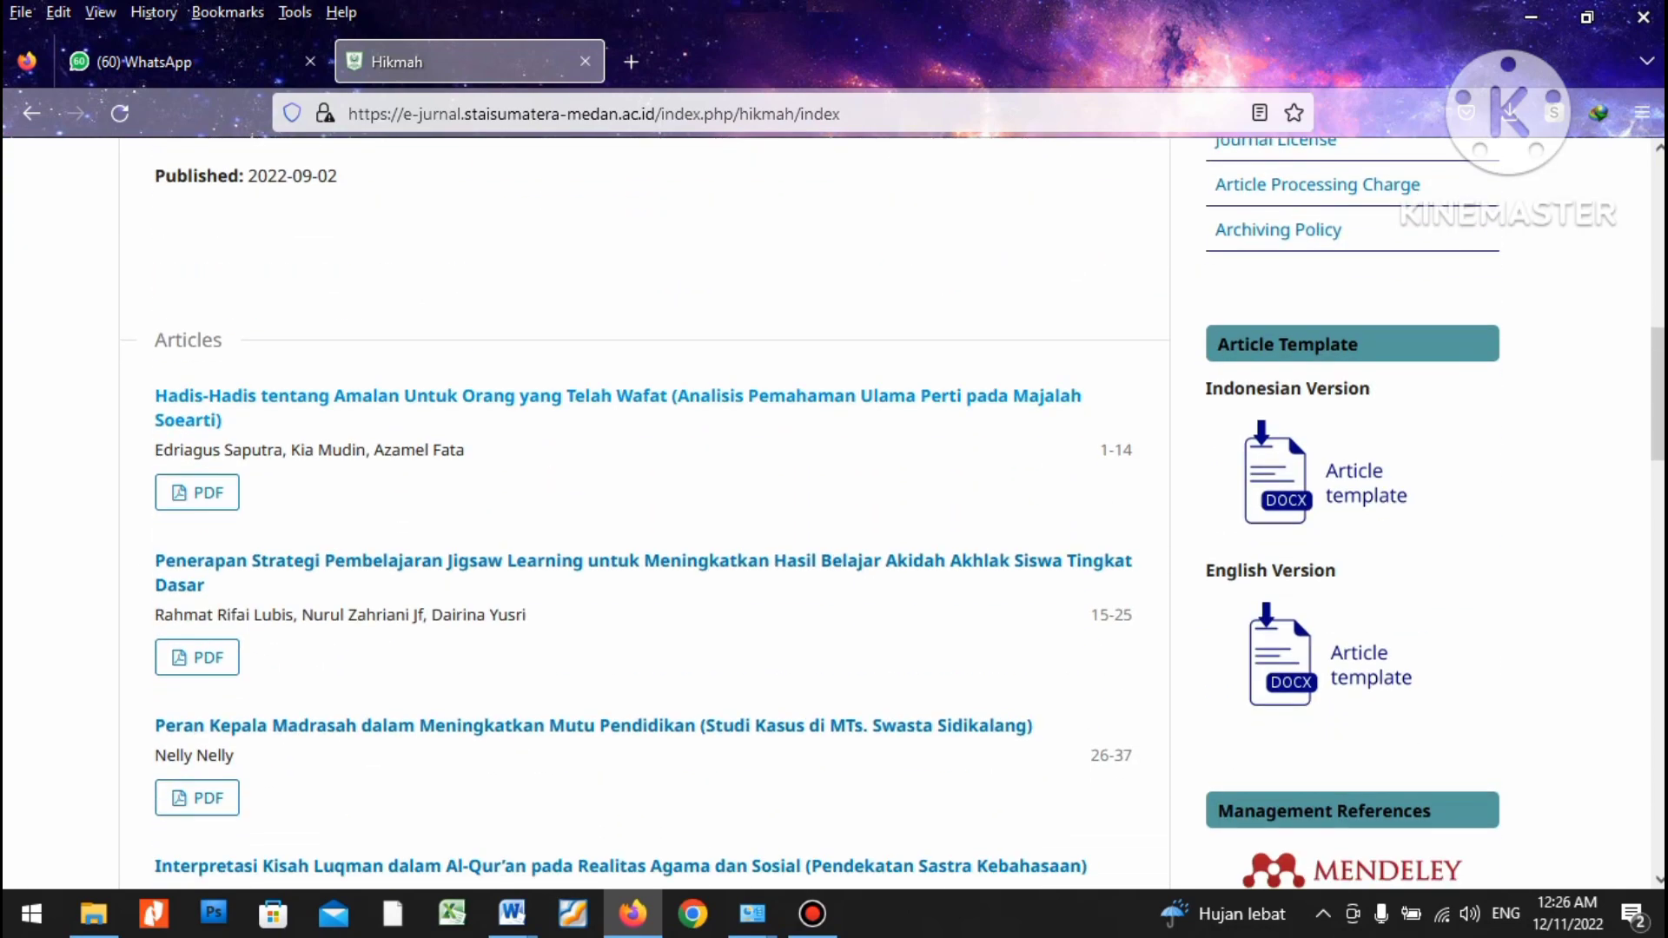
scroll(825, 512, down, 5)
scroll(826, 512, up, 9)
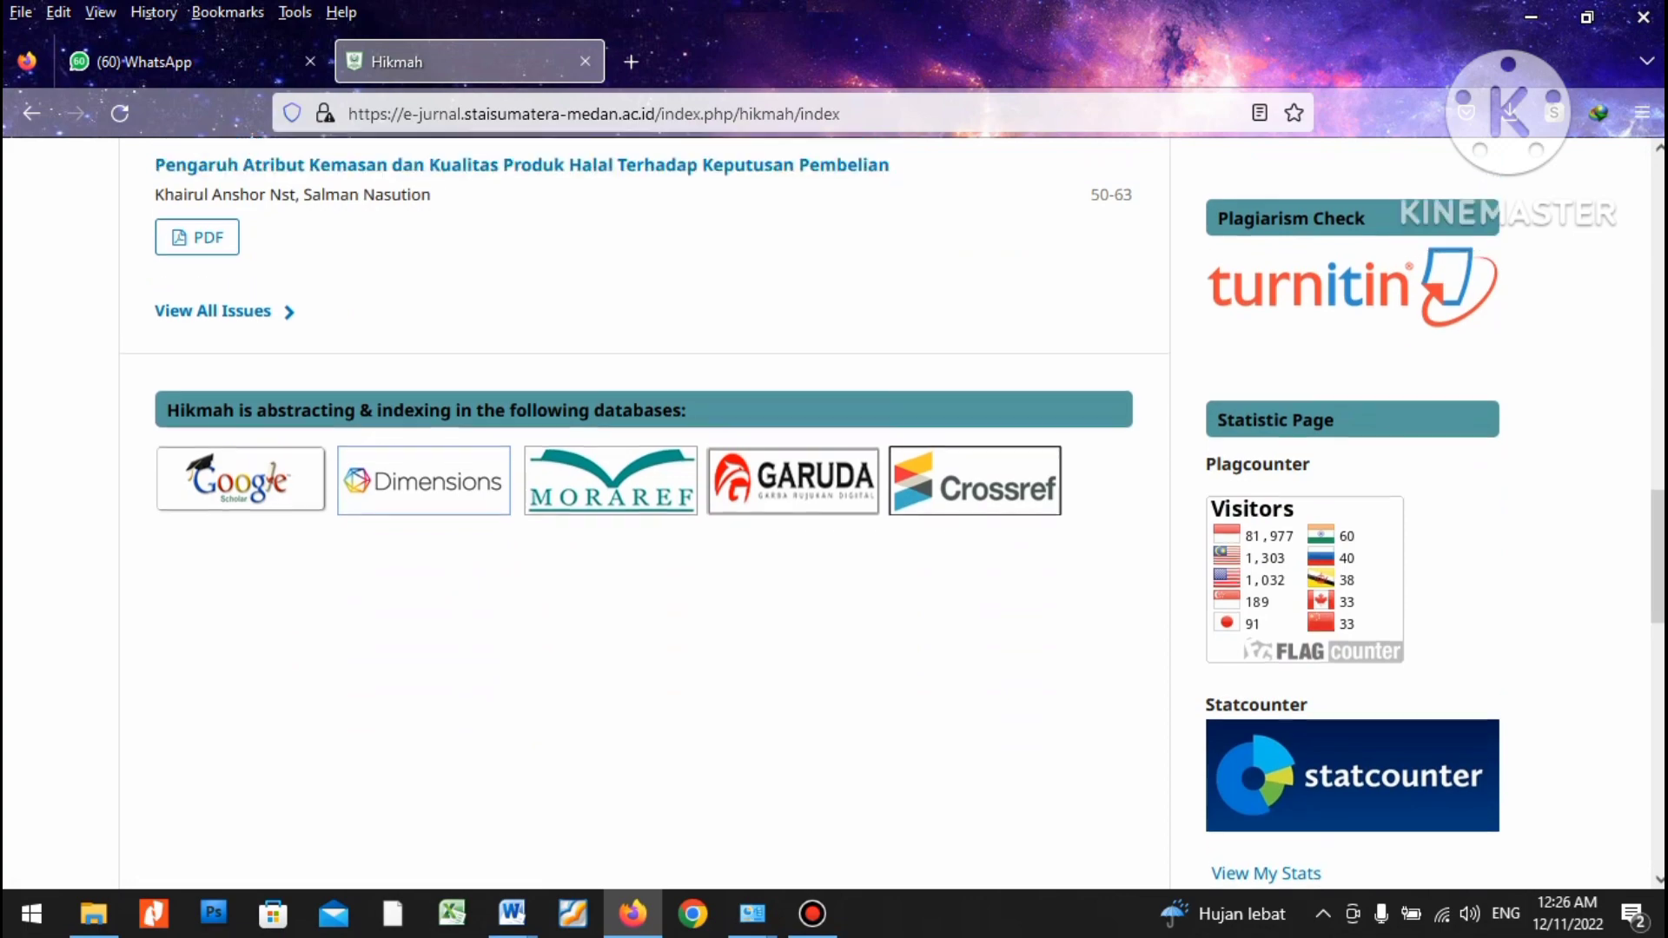
scroll(826, 513, up, 8)
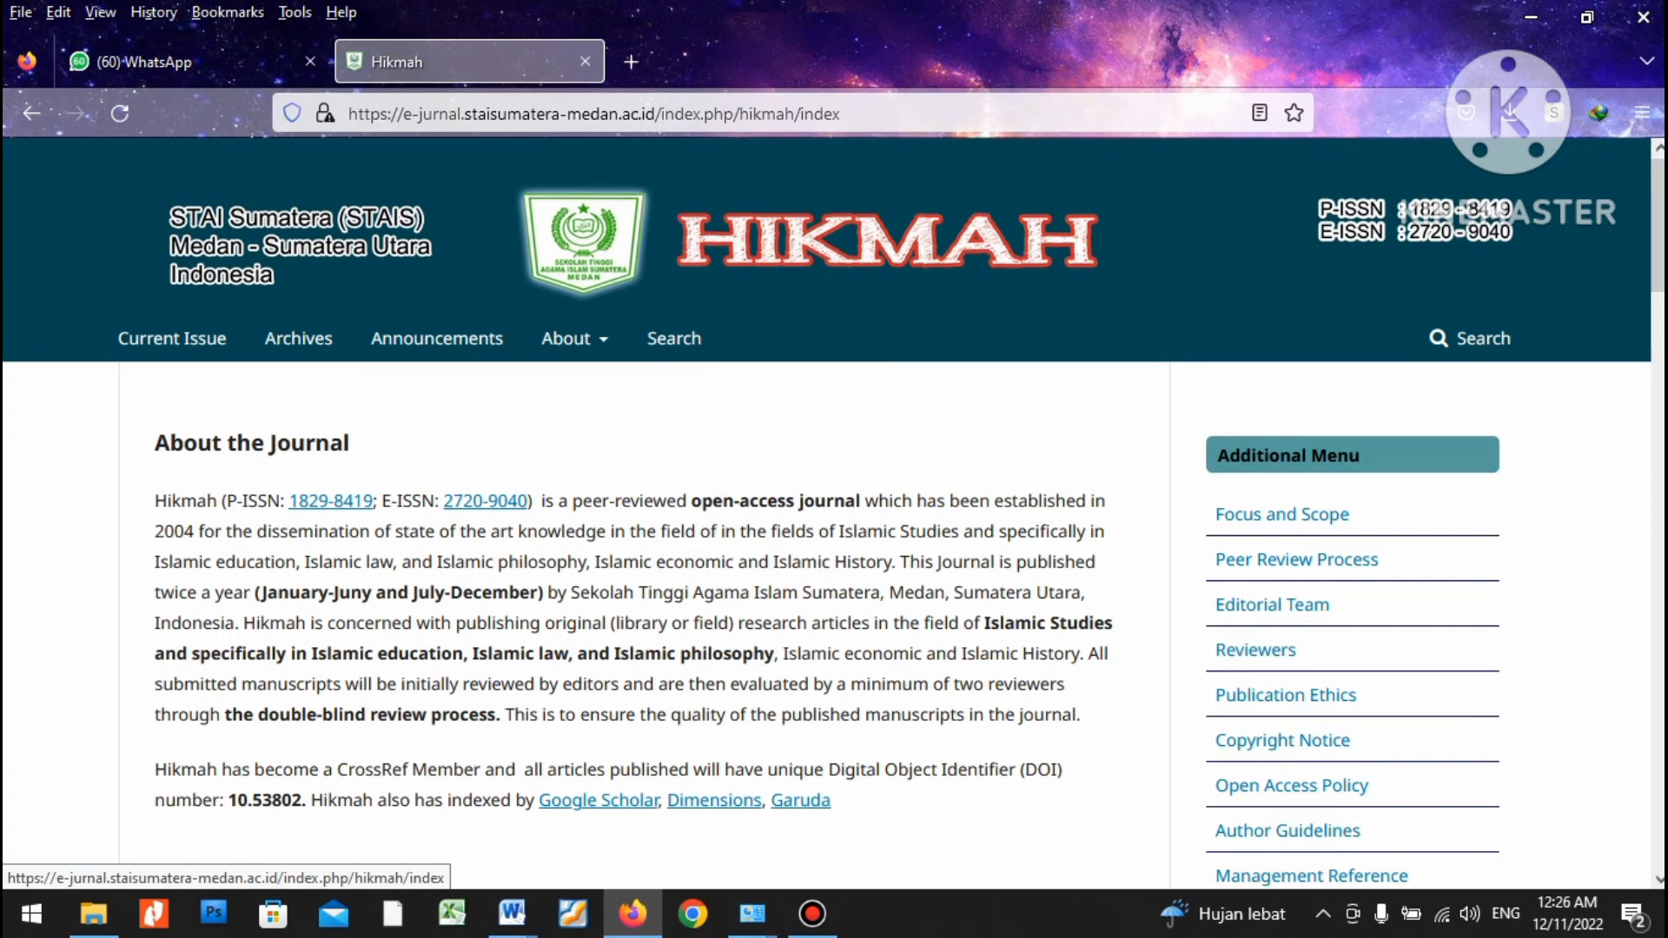
scroll(825, 512, down, 10)
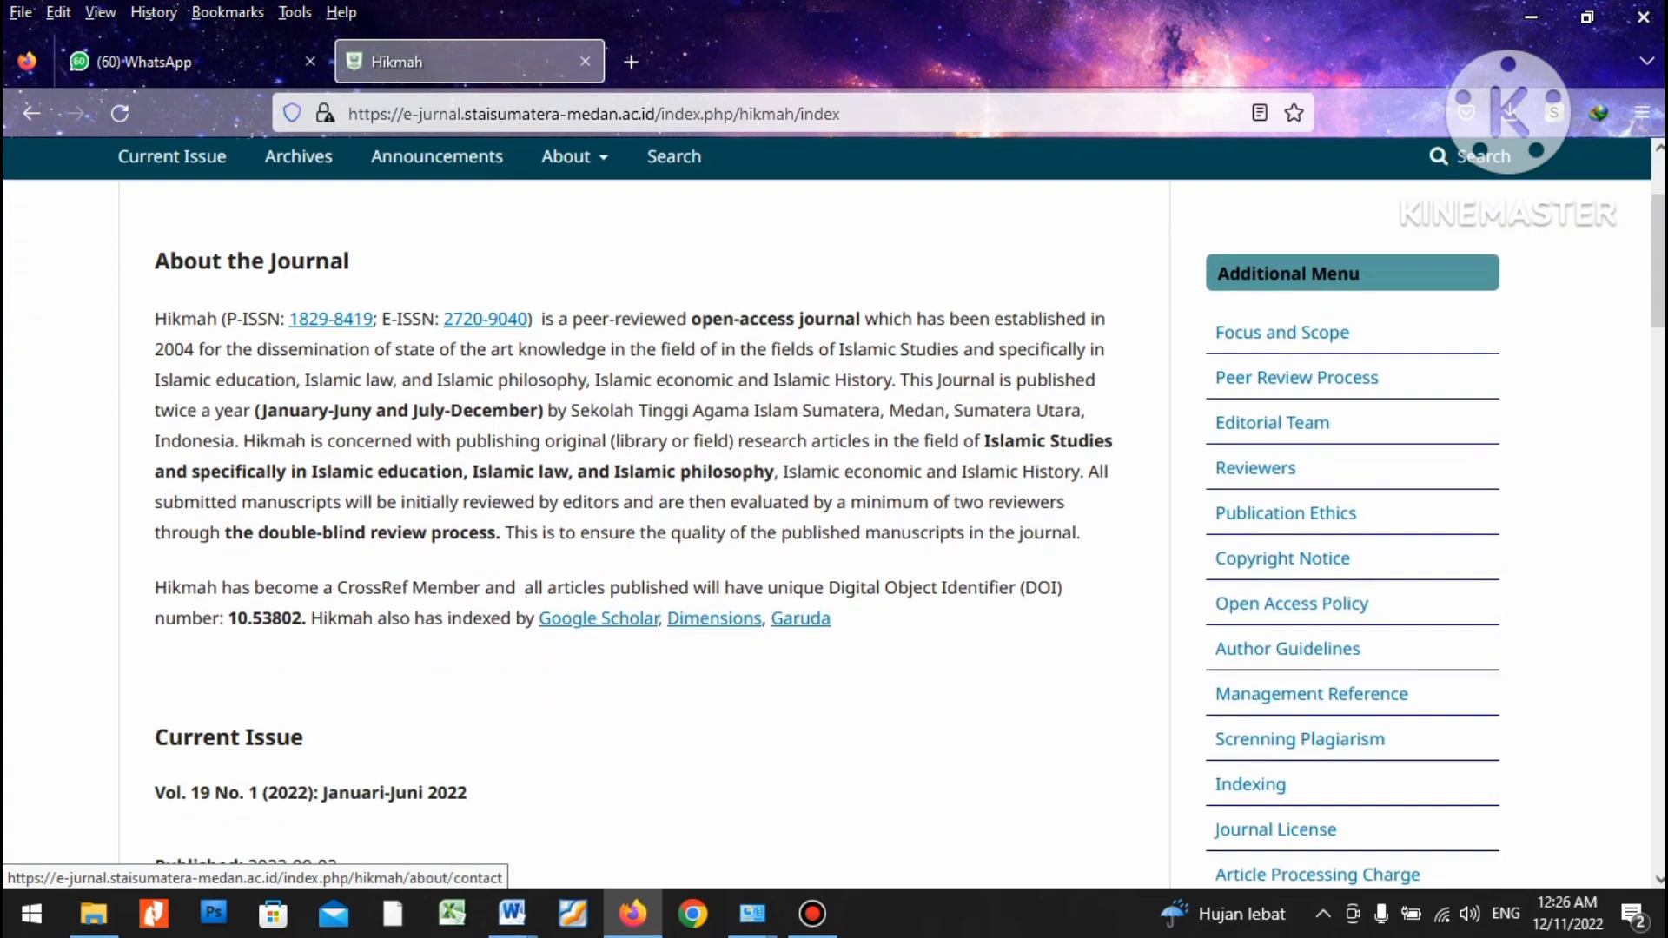
scroll(826, 512, up, 10)
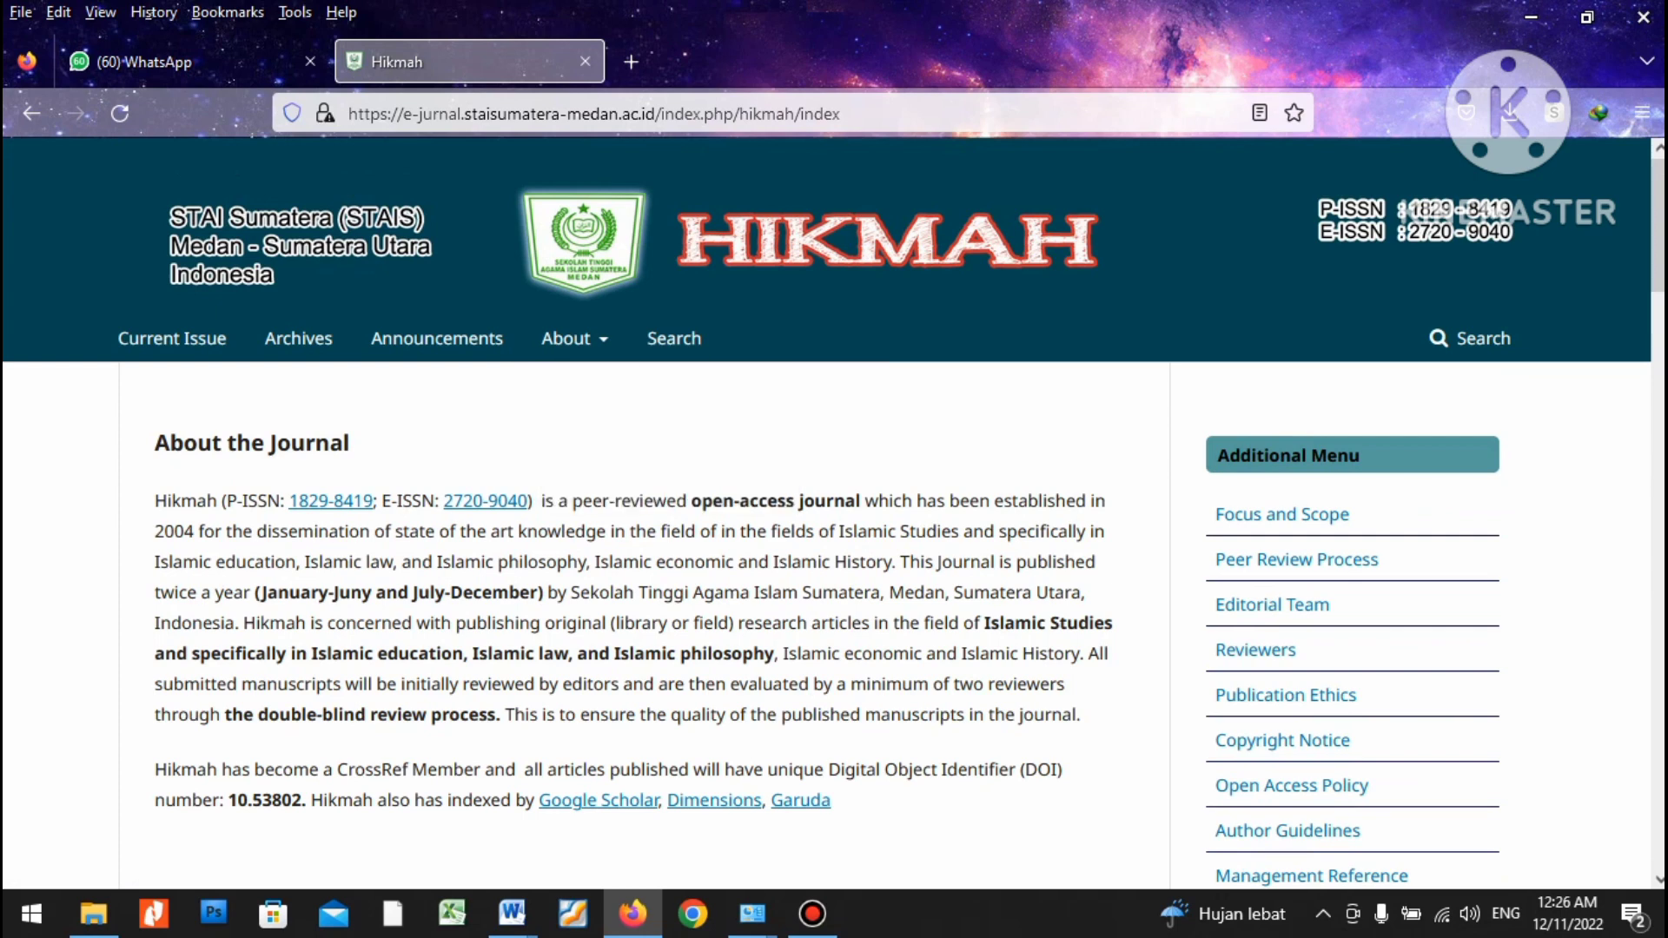
Scroll the Hikmah homepage past the current-issue articles down to the sidebar's Article Template box.
scroll(825, 512, down, 3)
scroll(834, 513, up, 3)
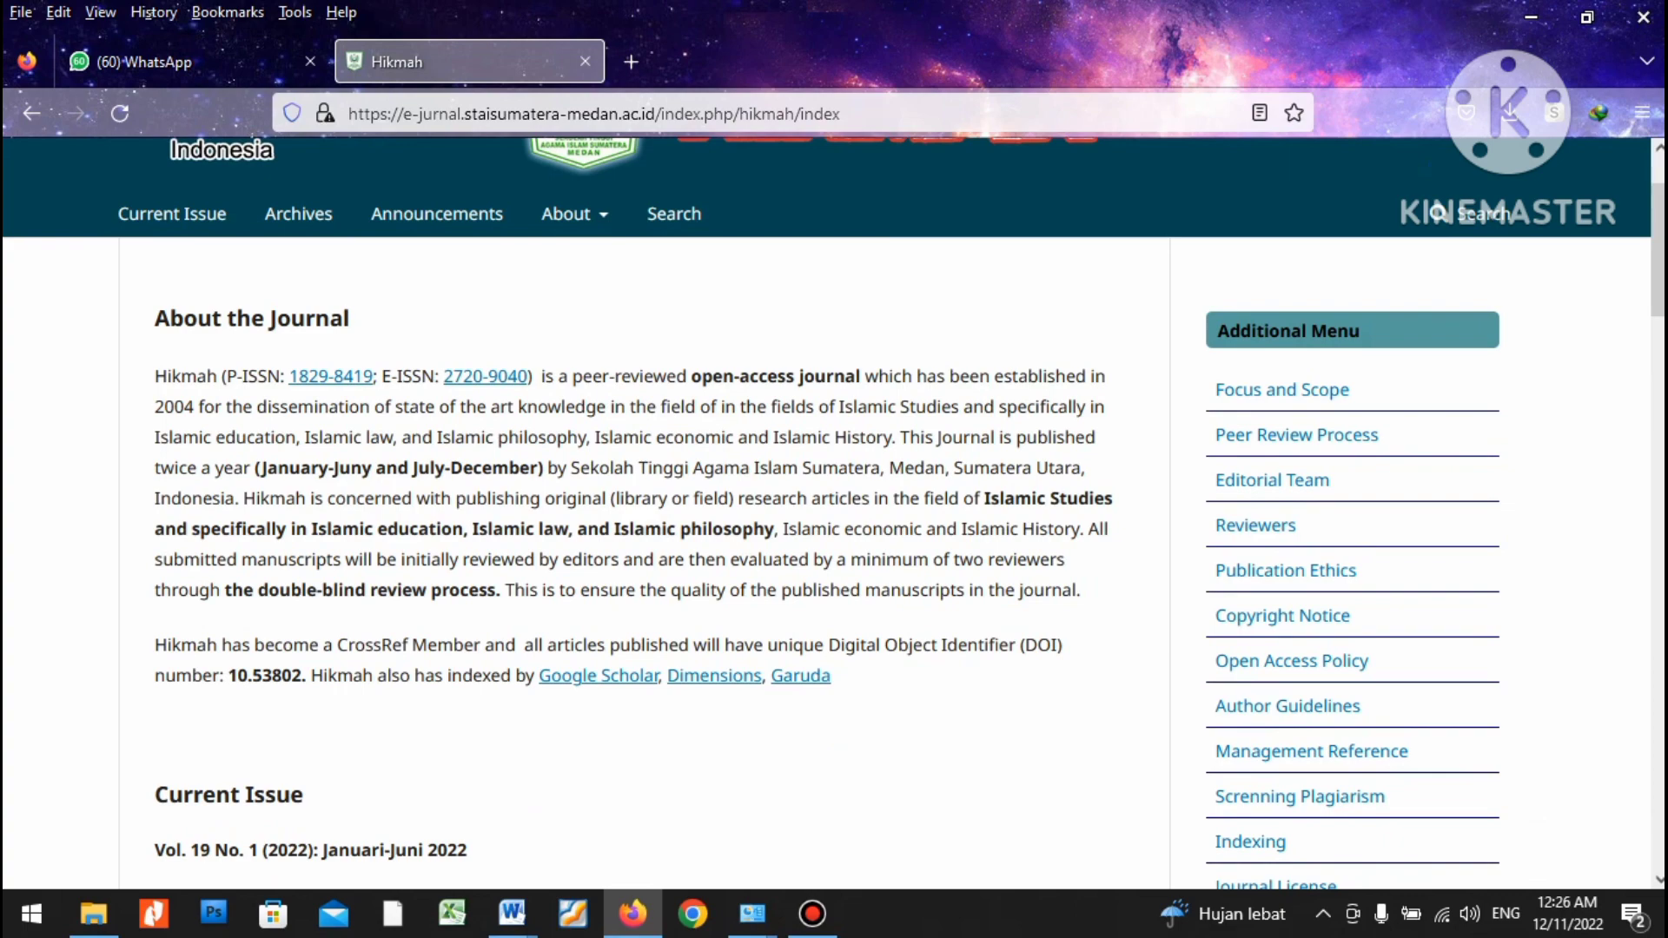
scroll(834, 512, down, 5)
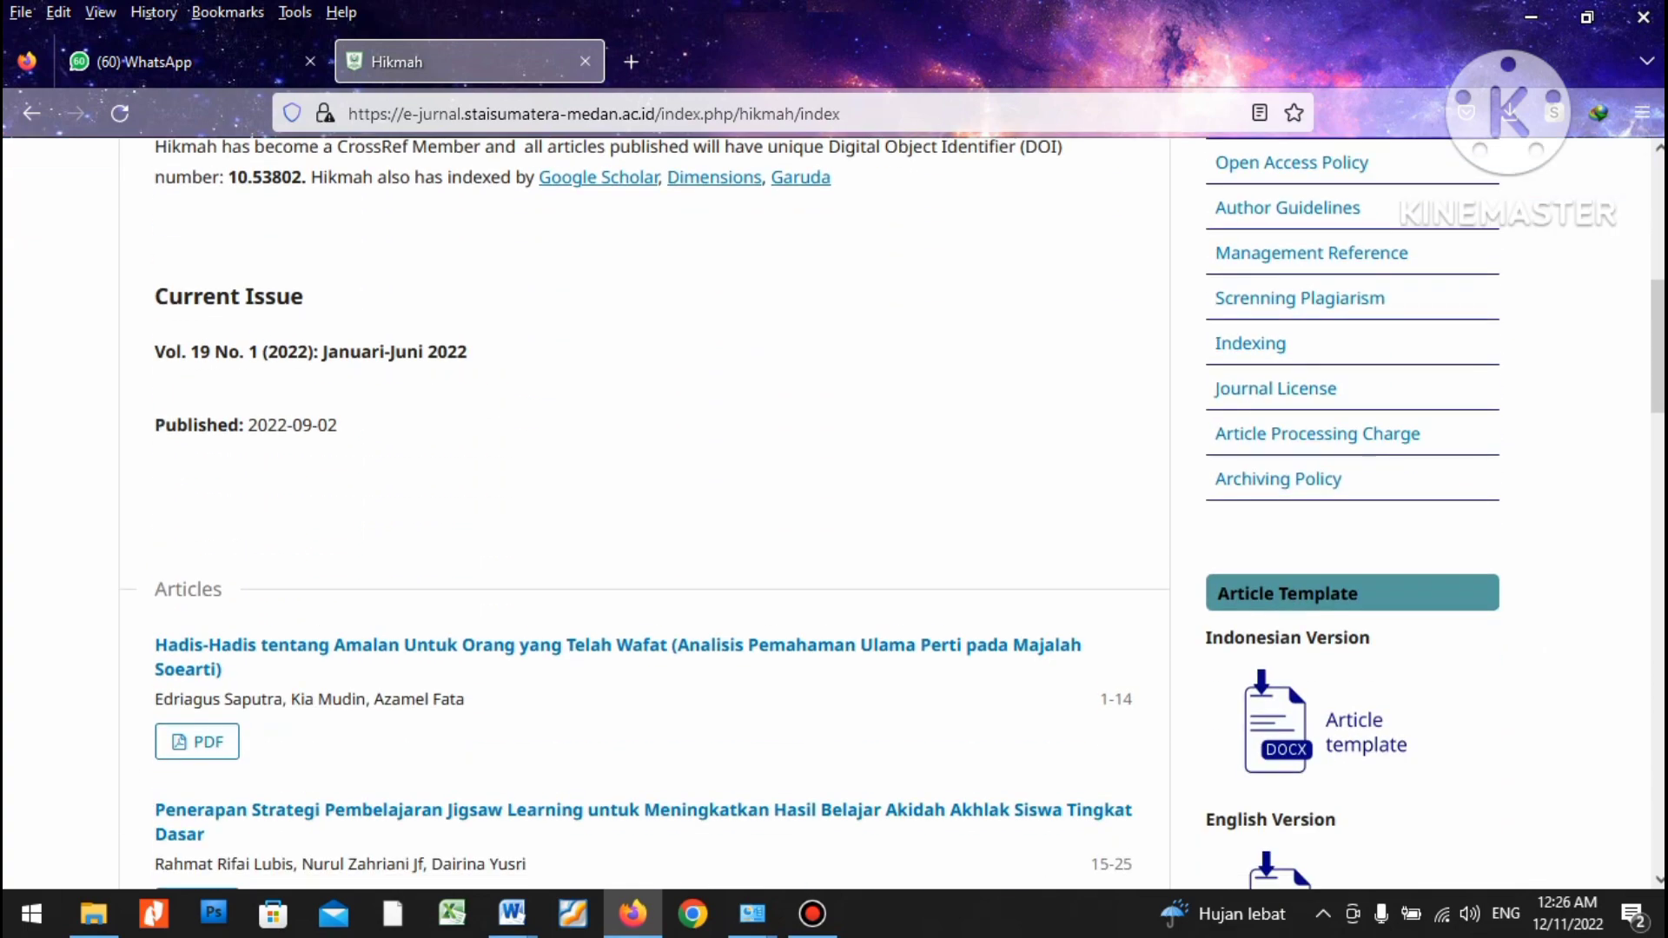
scroll(834, 512, down, 1)
scroll(834, 513, up, 8)
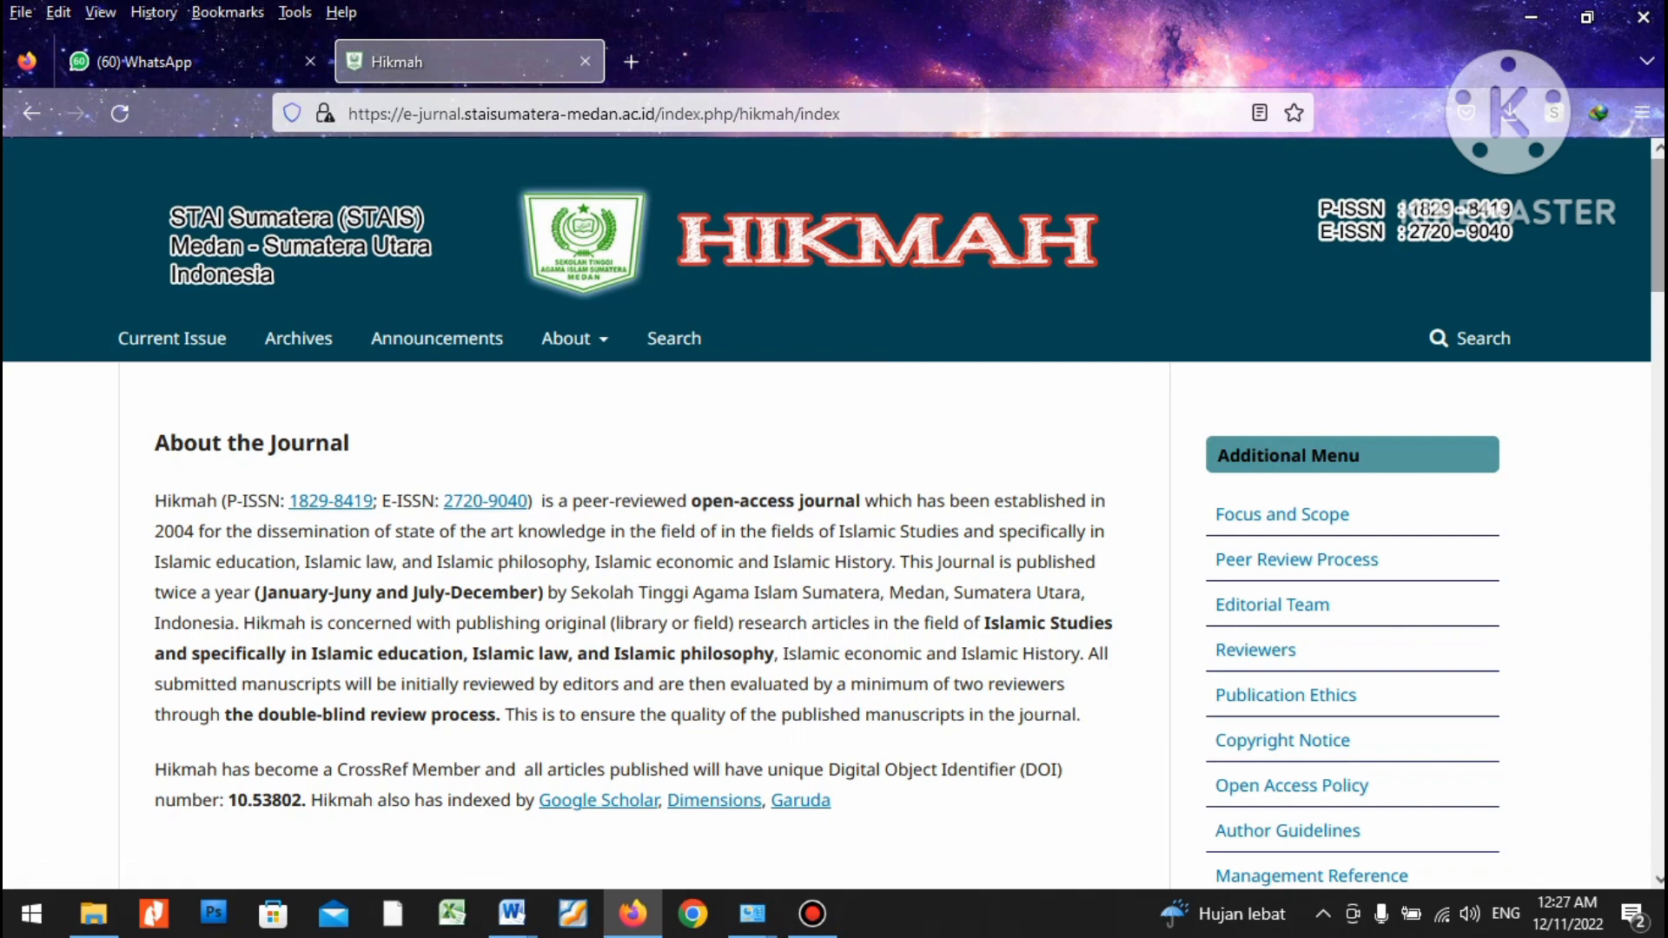
scroll(835, 521, down, 2)
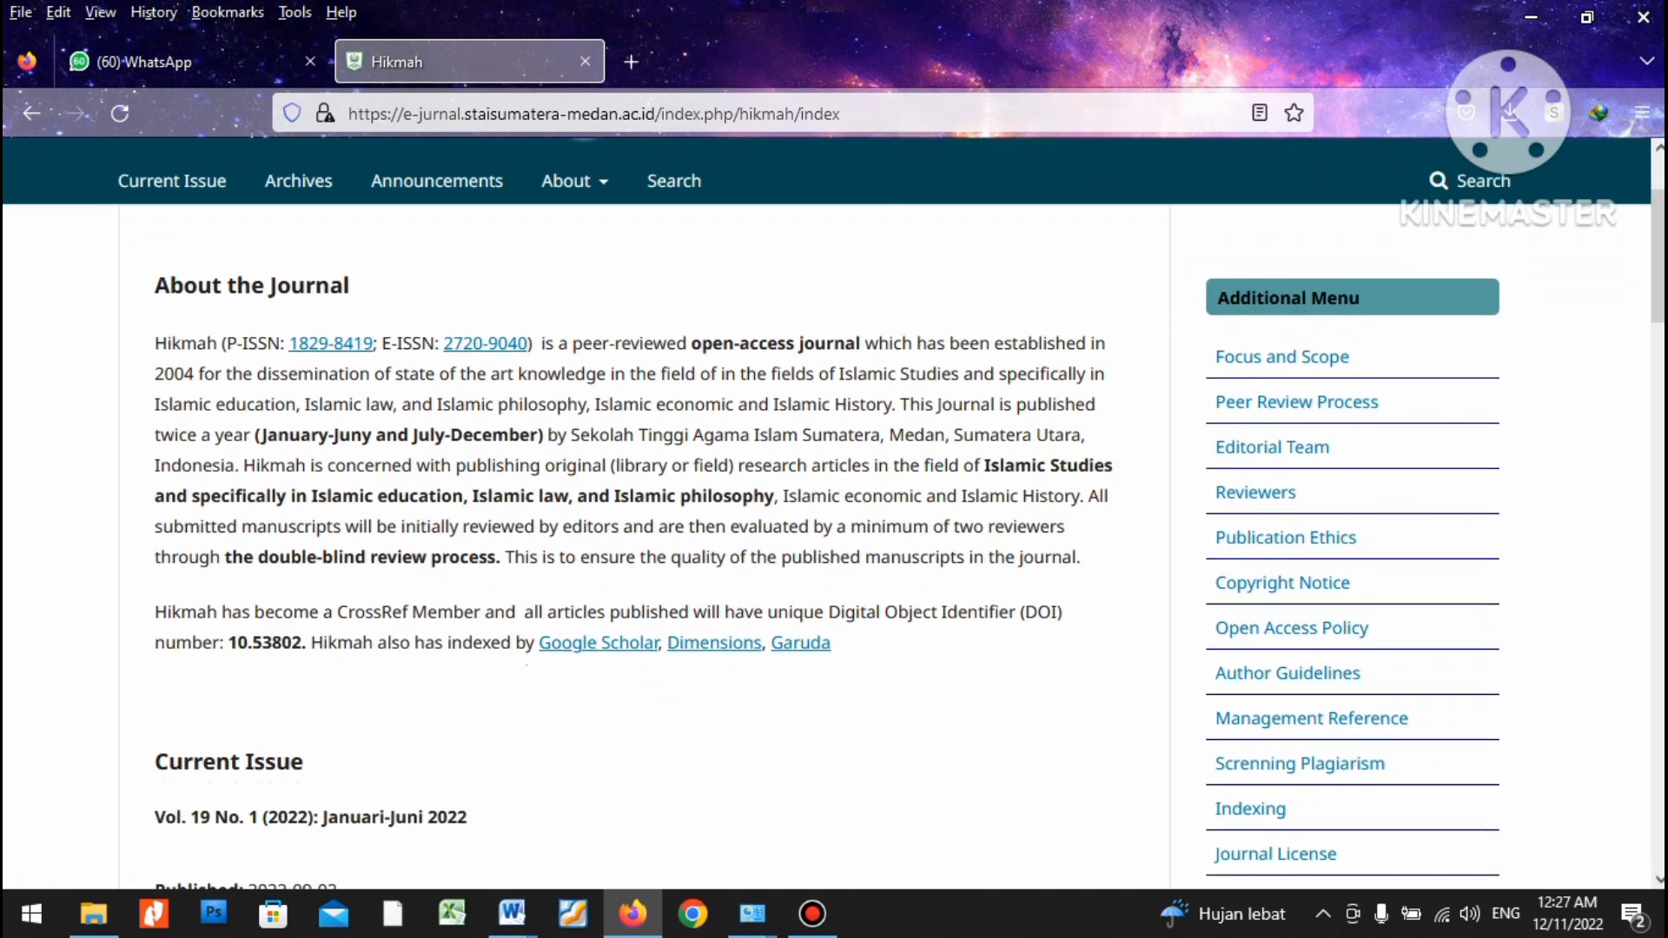
scroll(834, 512, down, 8)
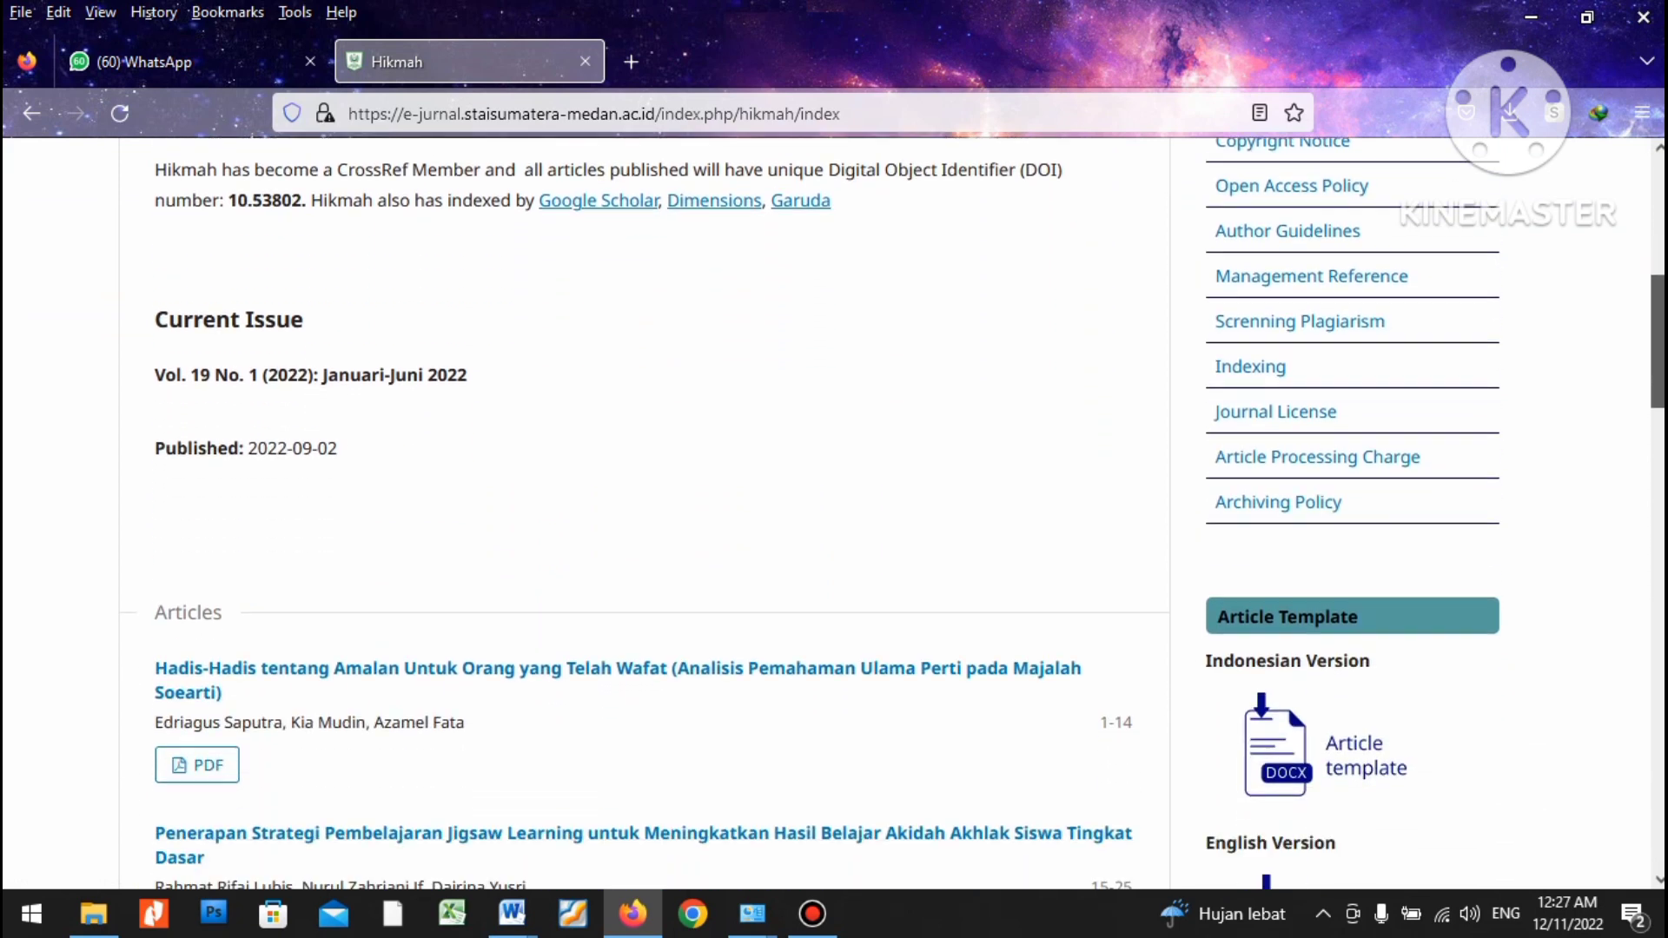
scroll(834, 512, down, 1)
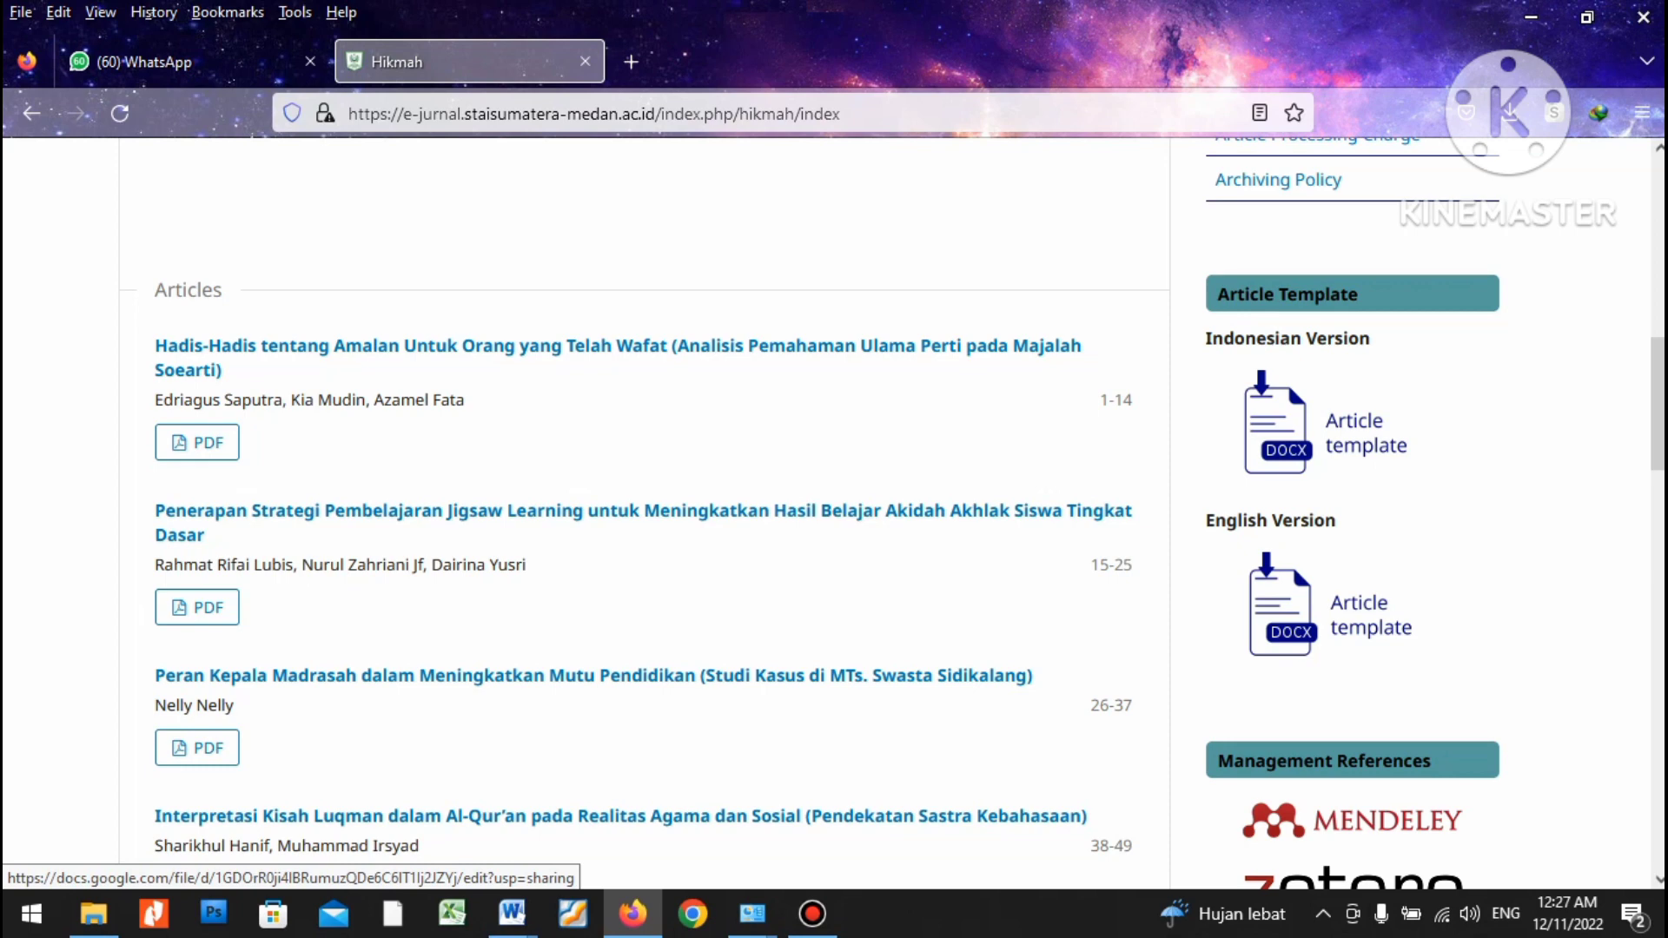
Open the Indonesian Version article template, hikmah artikel template.doc, in Google Drive.
click(1278, 423)
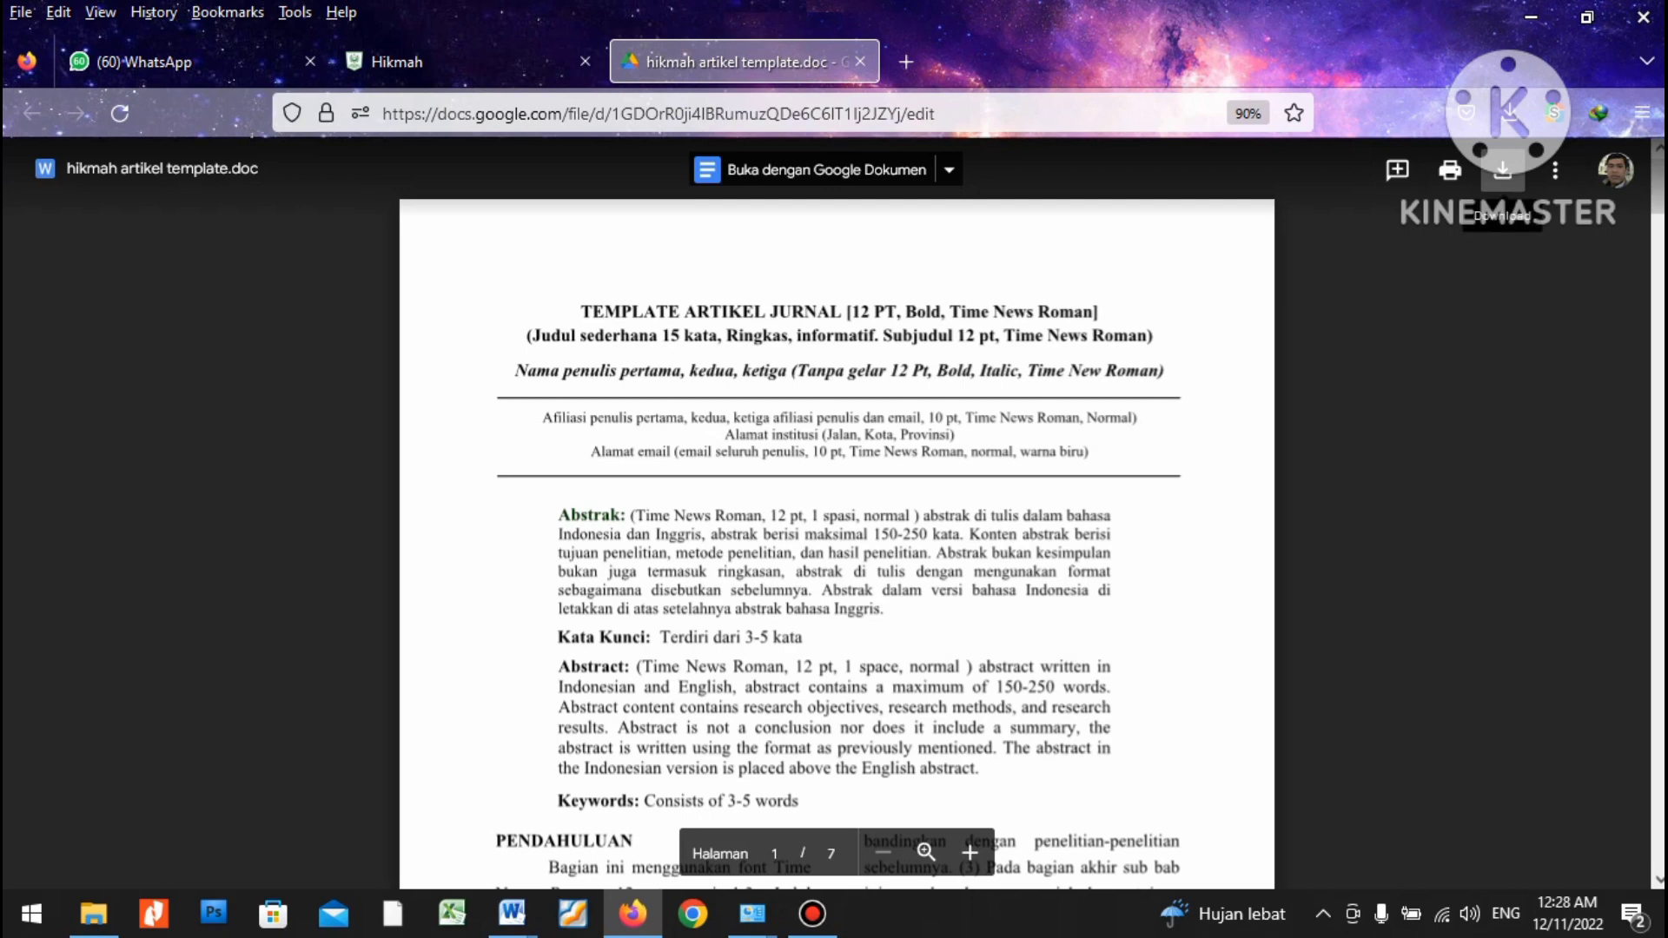
Download the template and show hikmah artikel template(2).doc in the Downloads folder.
click(1502, 170)
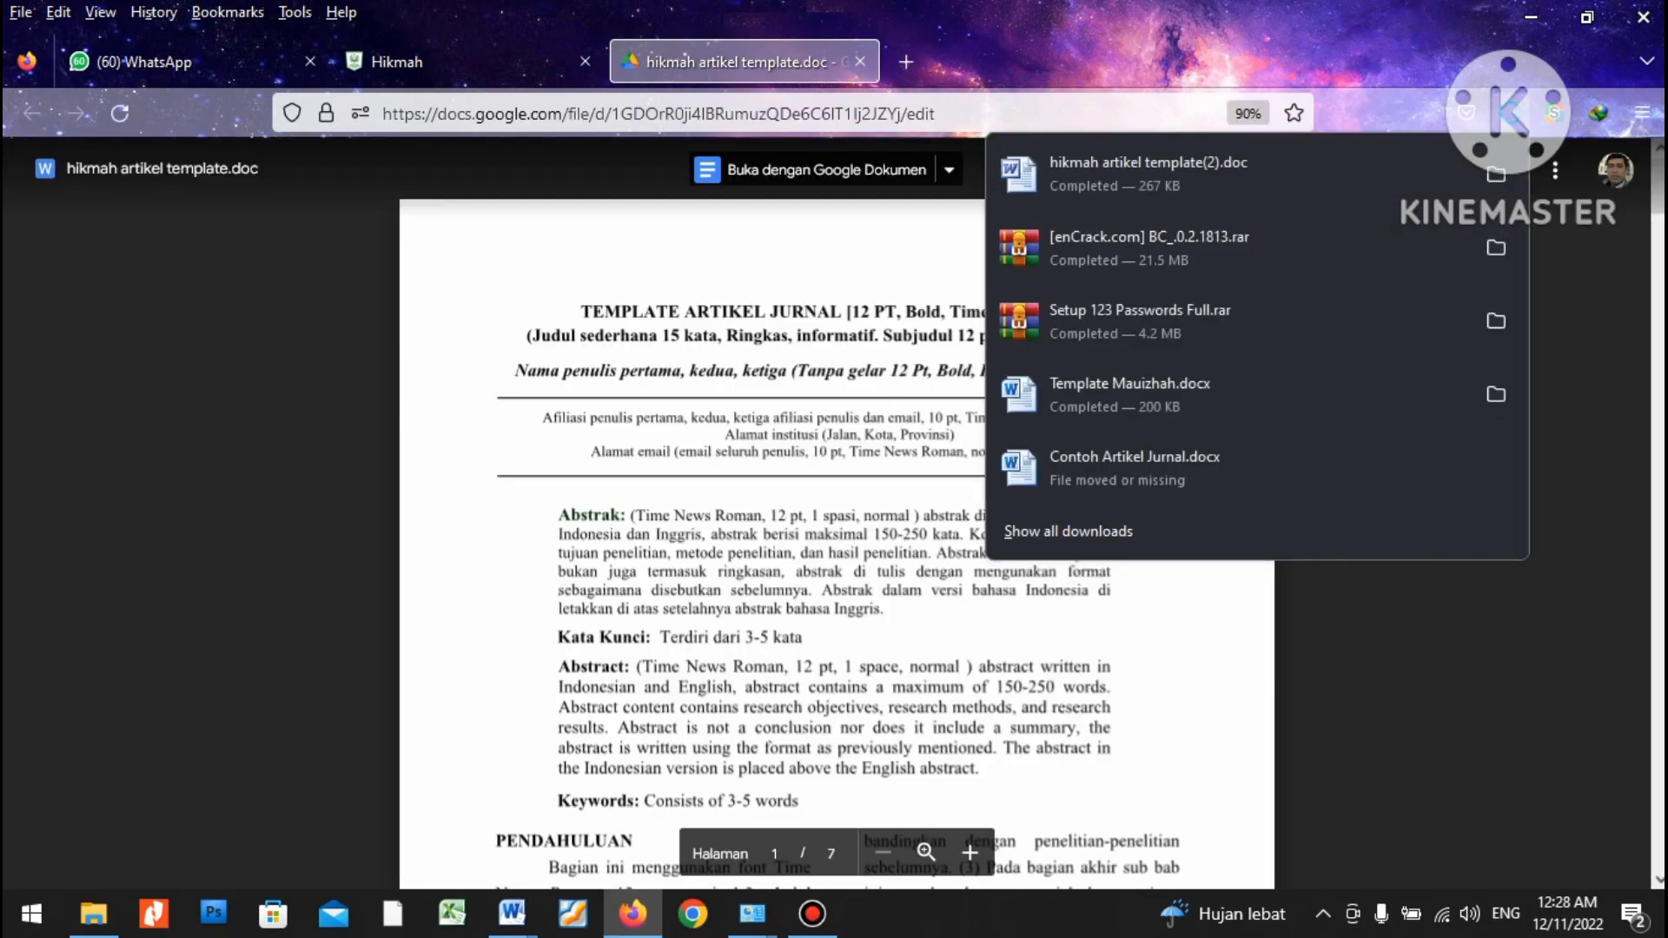
click(1496, 173)
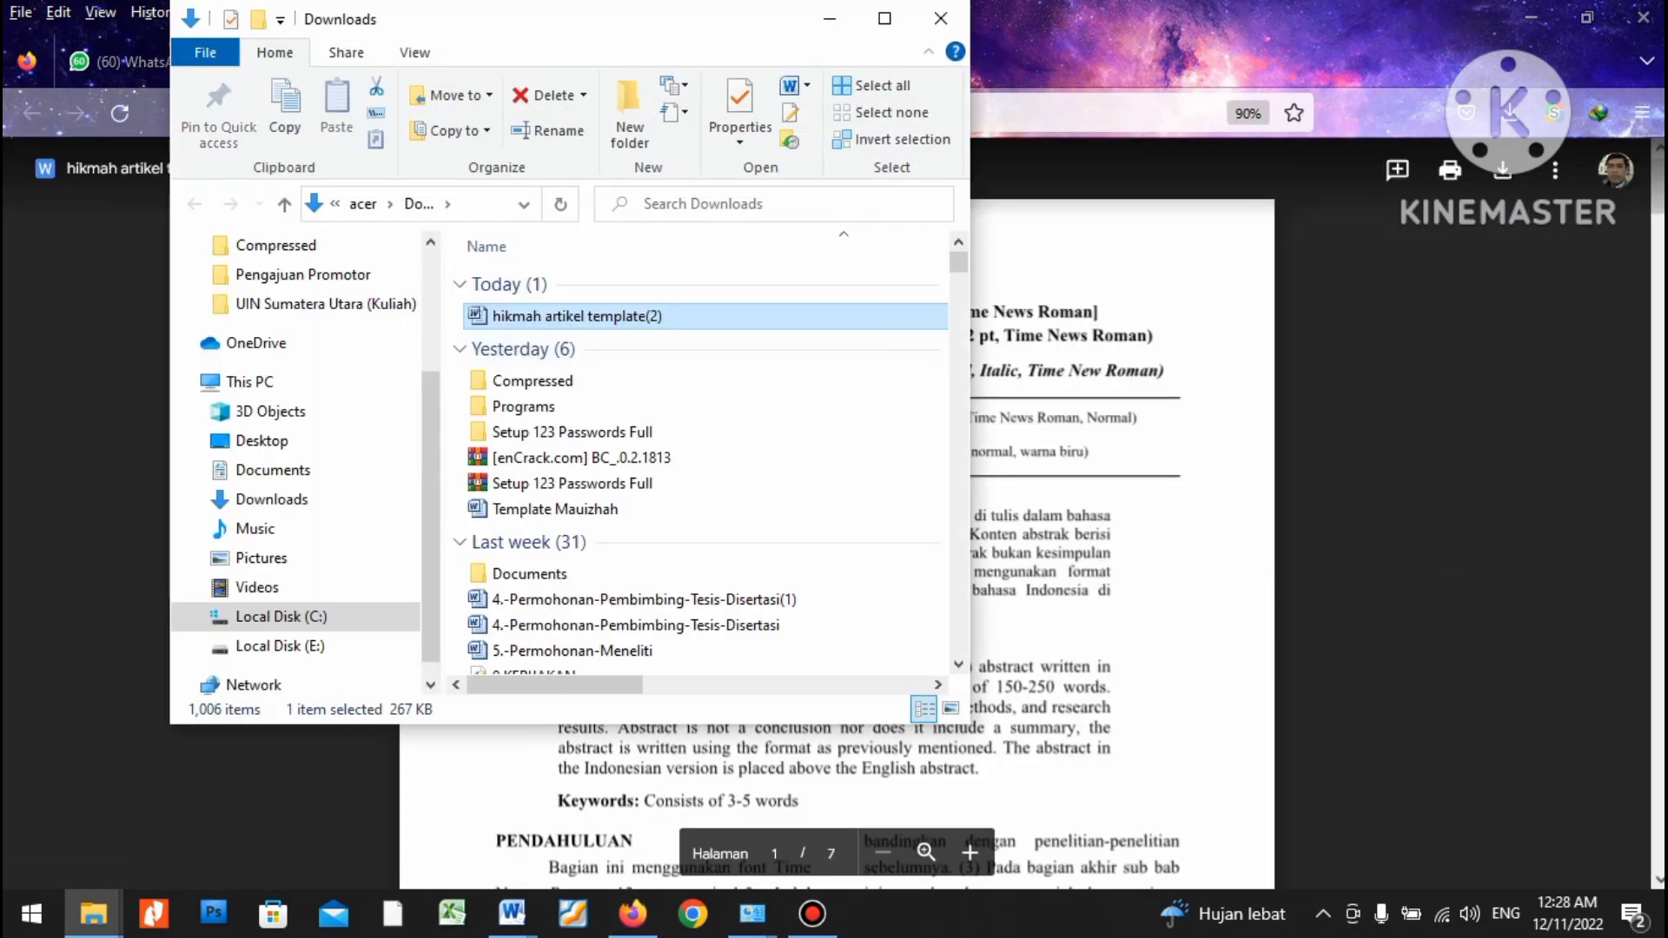
Open hikmah artikel template(2) in Word and enable editing of the TEMPLATE ARTIKEL JURNAL.
double_click(577, 316)
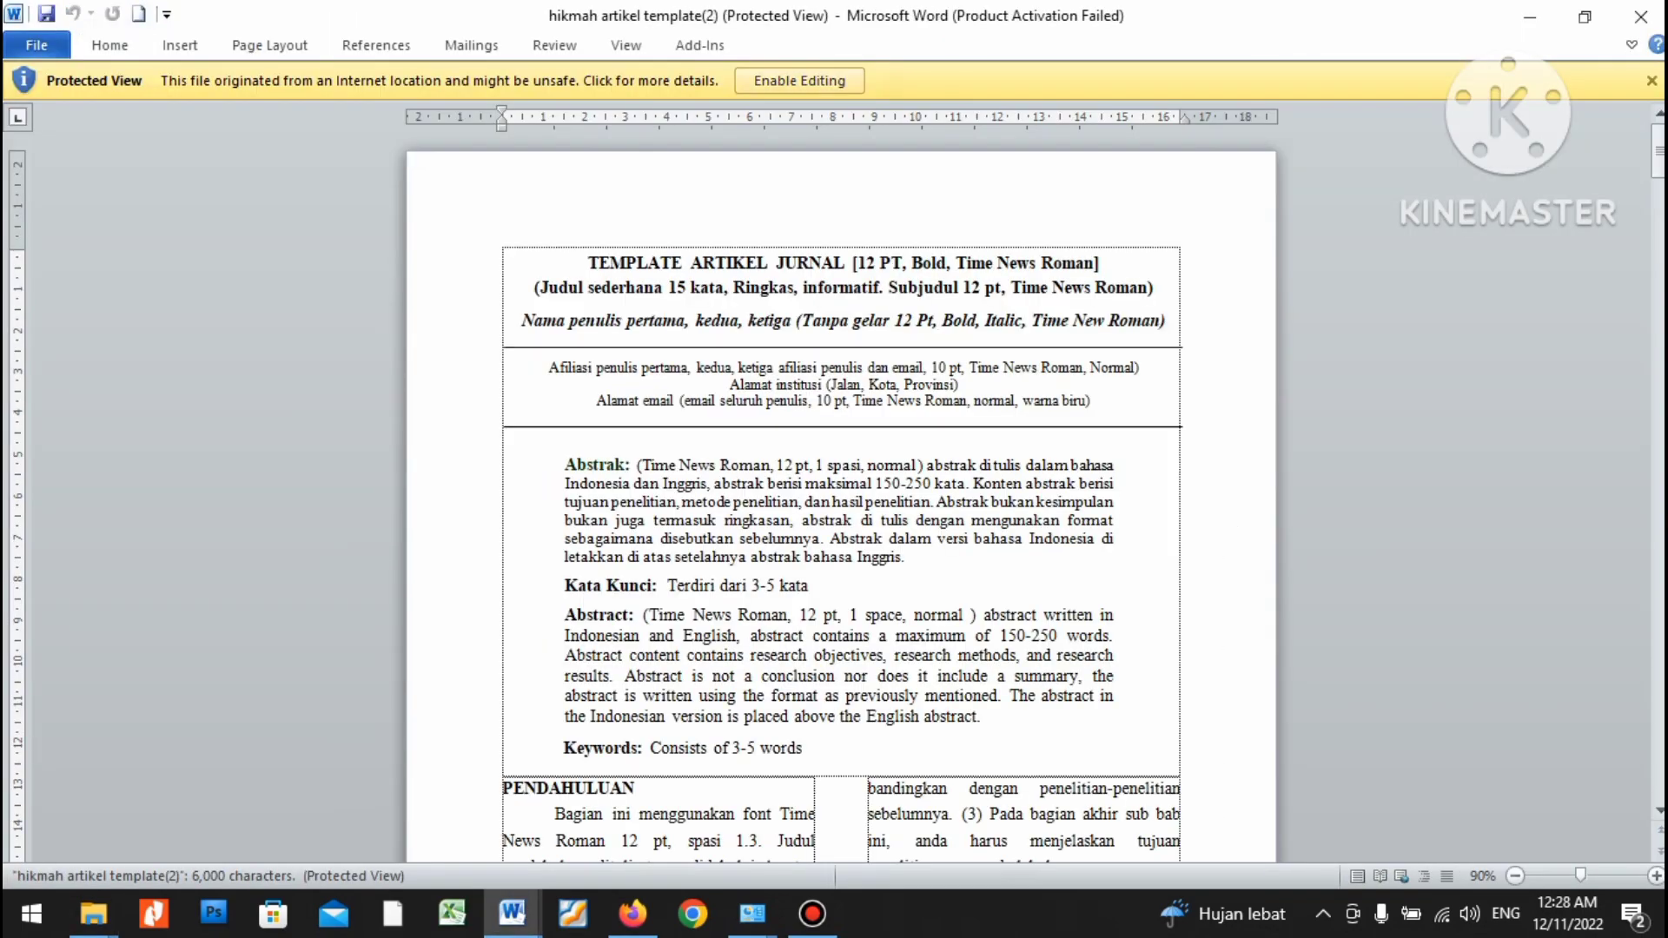
click(799, 80)
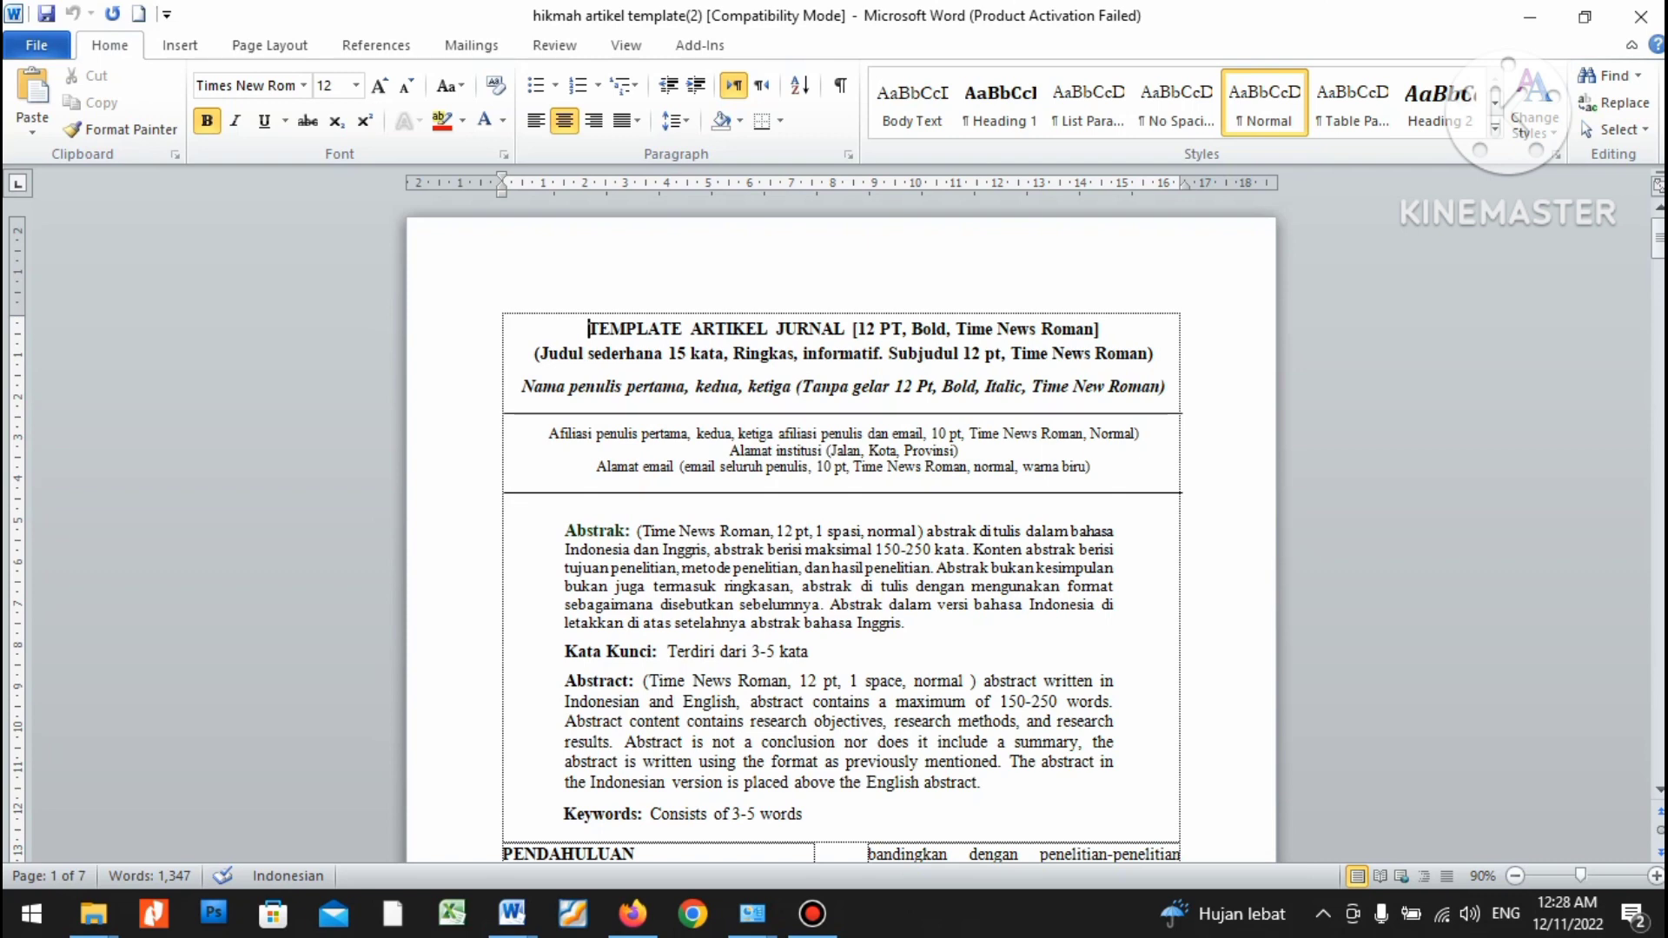
scroll(837, 530, down, 3)
scroll(837, 530, up, 3)
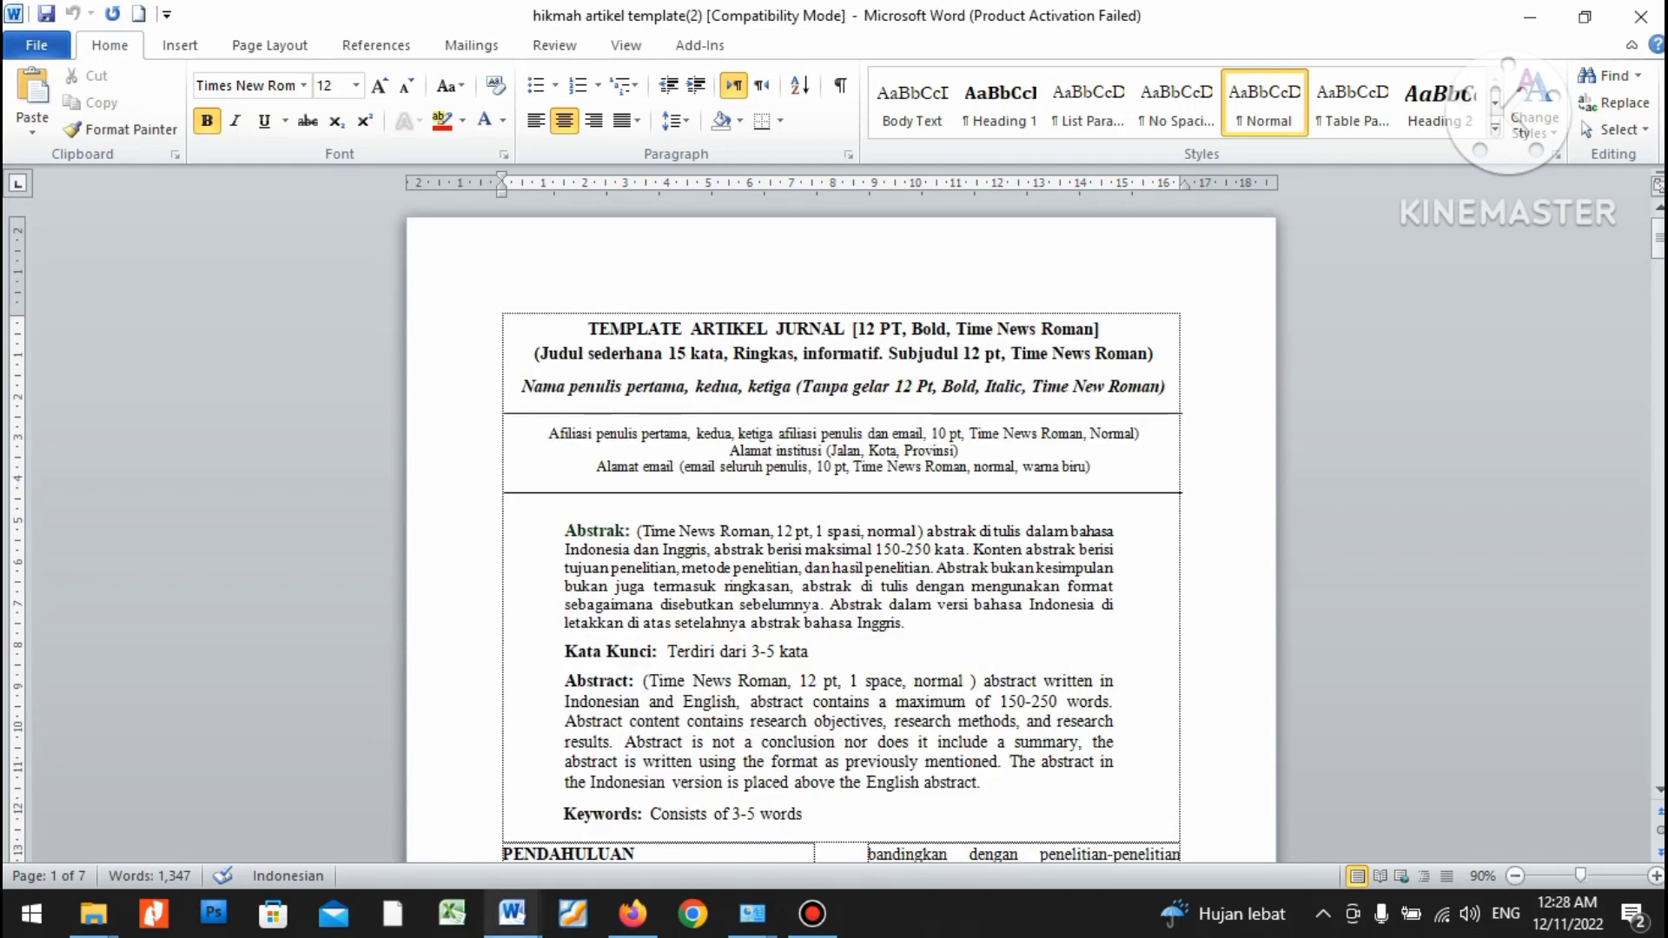
mouse_move(512, 913)
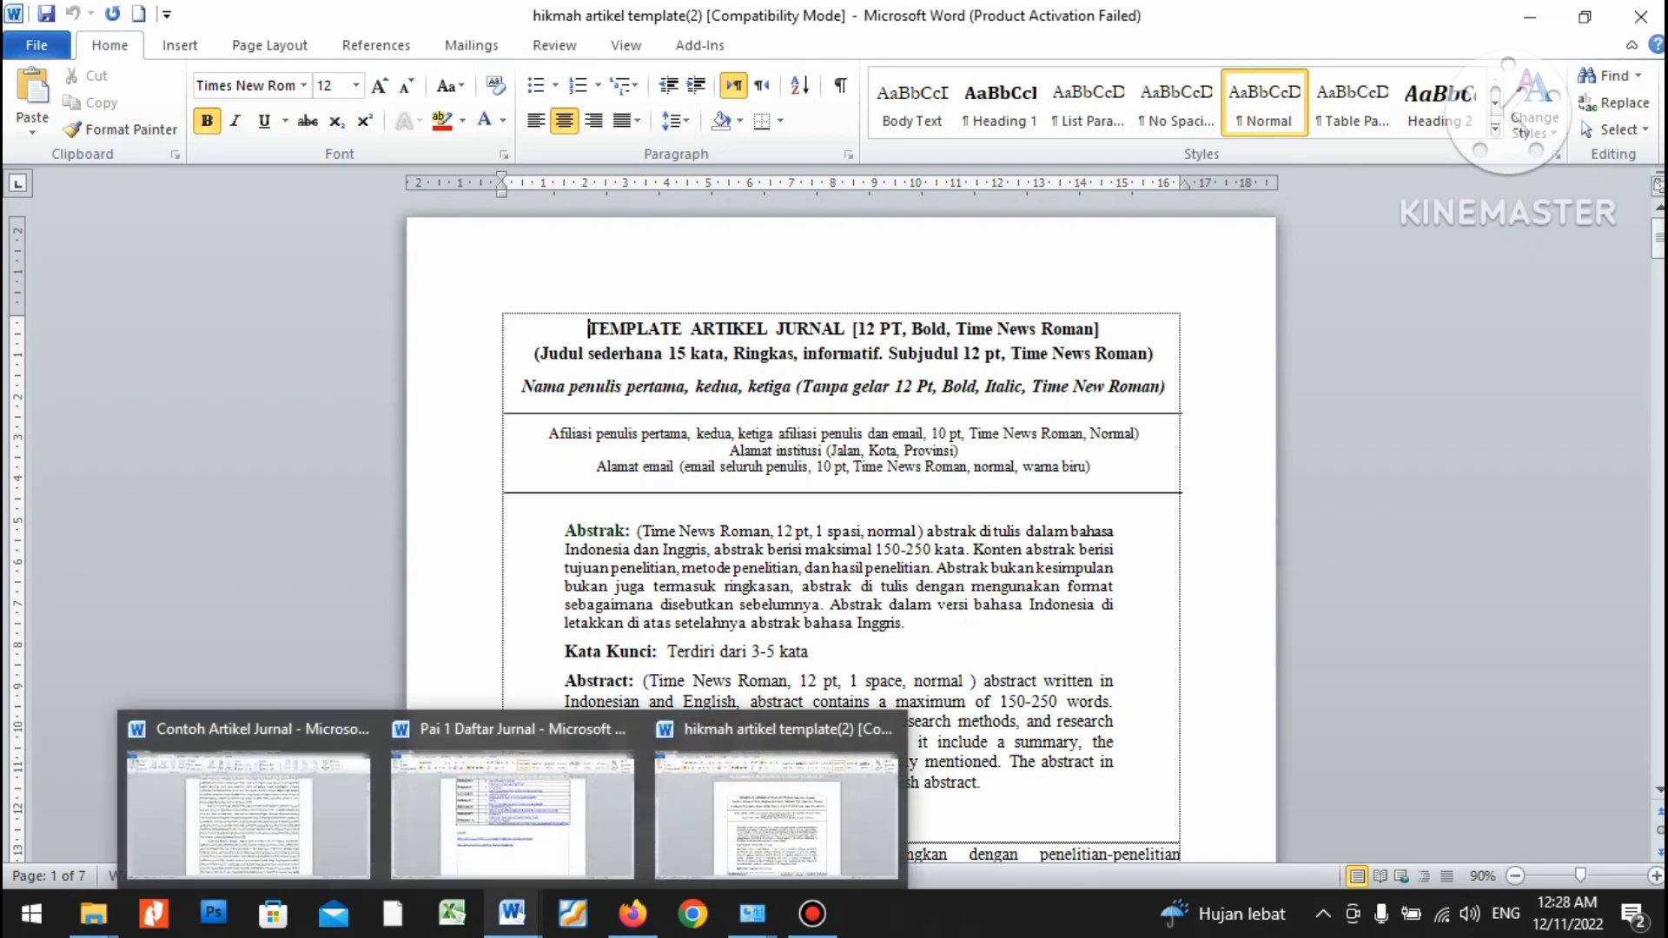
Review the Contoh Artikel Jurnal article, then select the template's placeholder title.
click(248, 804)
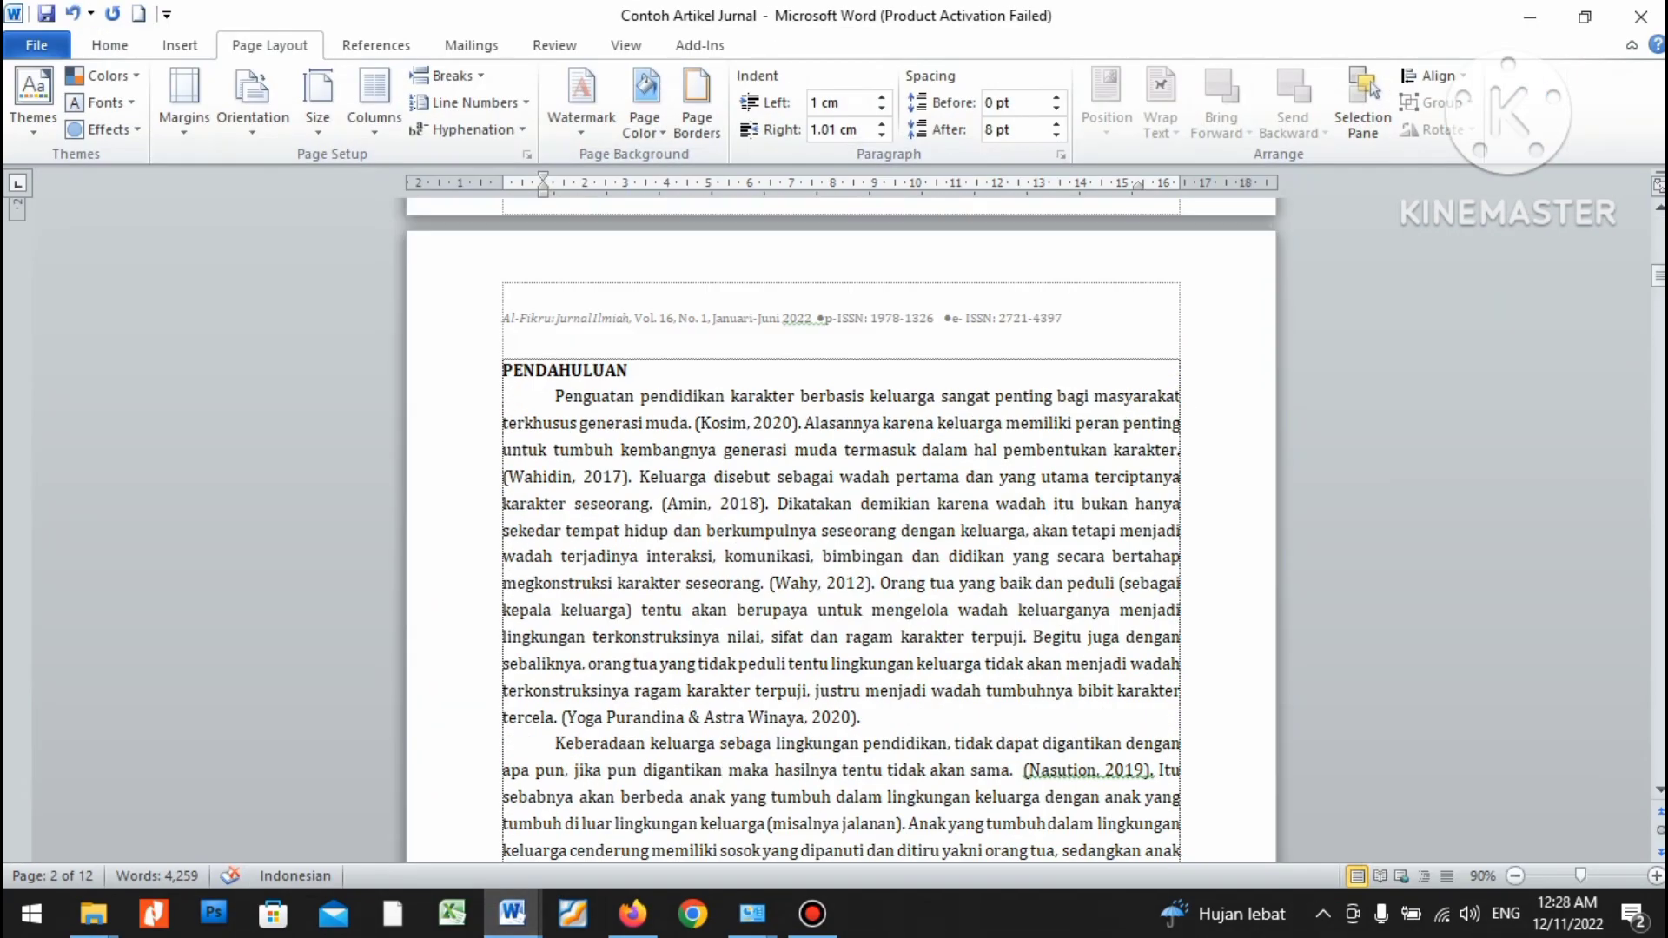
scroll(841, 530, up, 10)
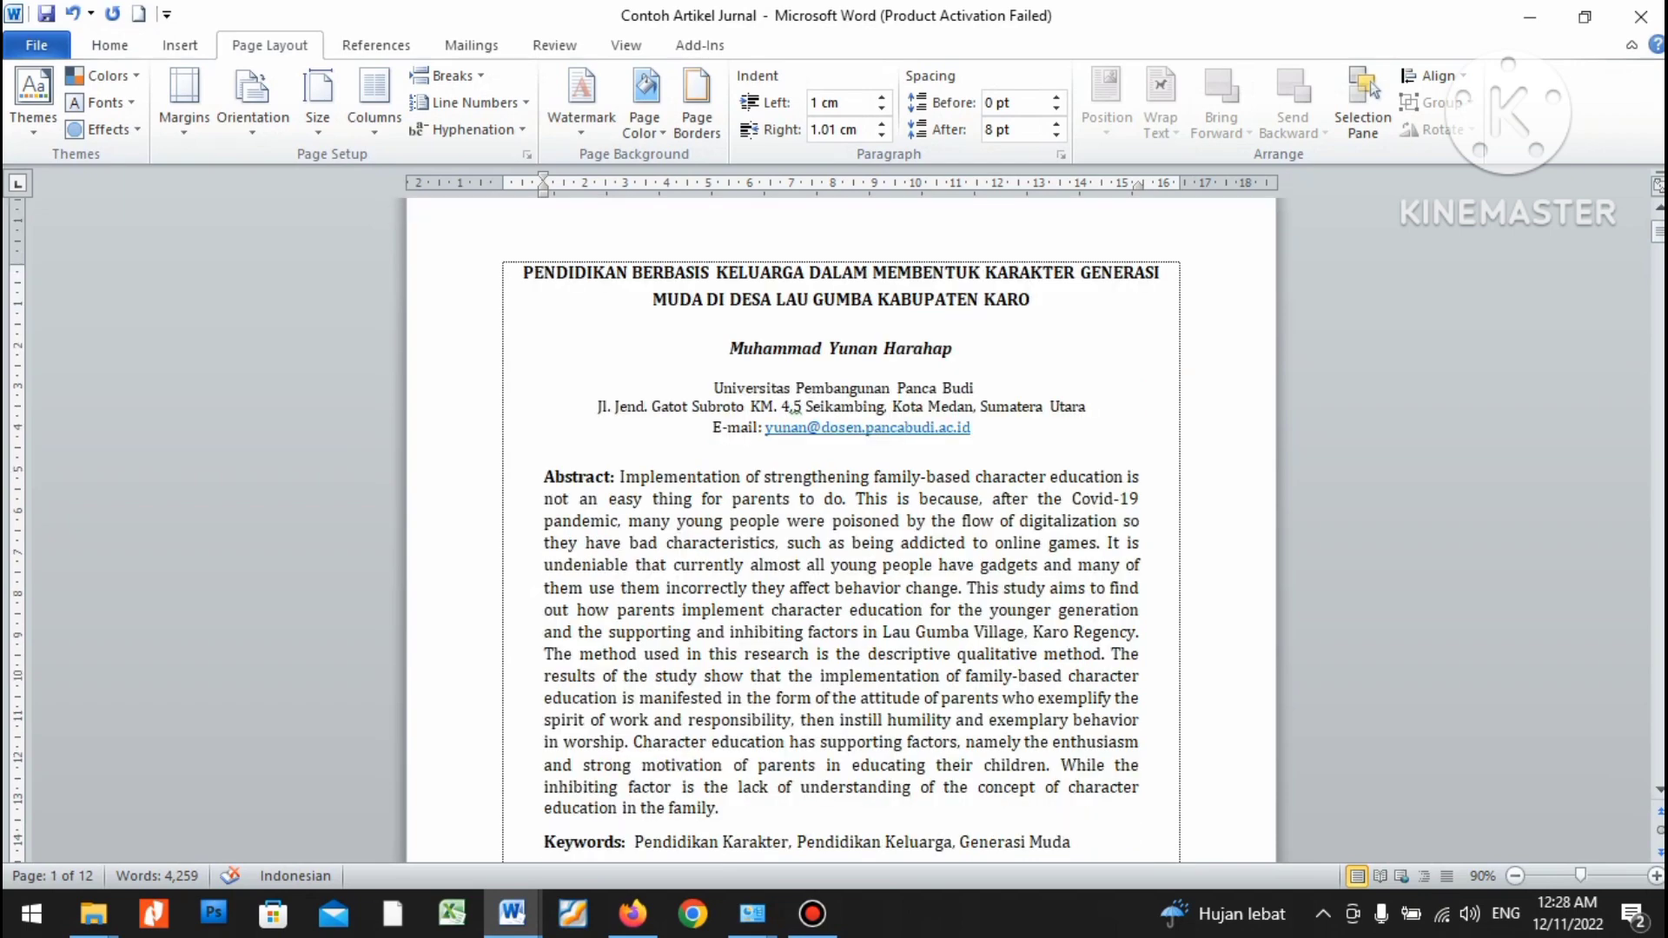
scroll(842, 530, up, 1)
scroll(841, 530, down, 2)
scroll(841, 530, up, 2)
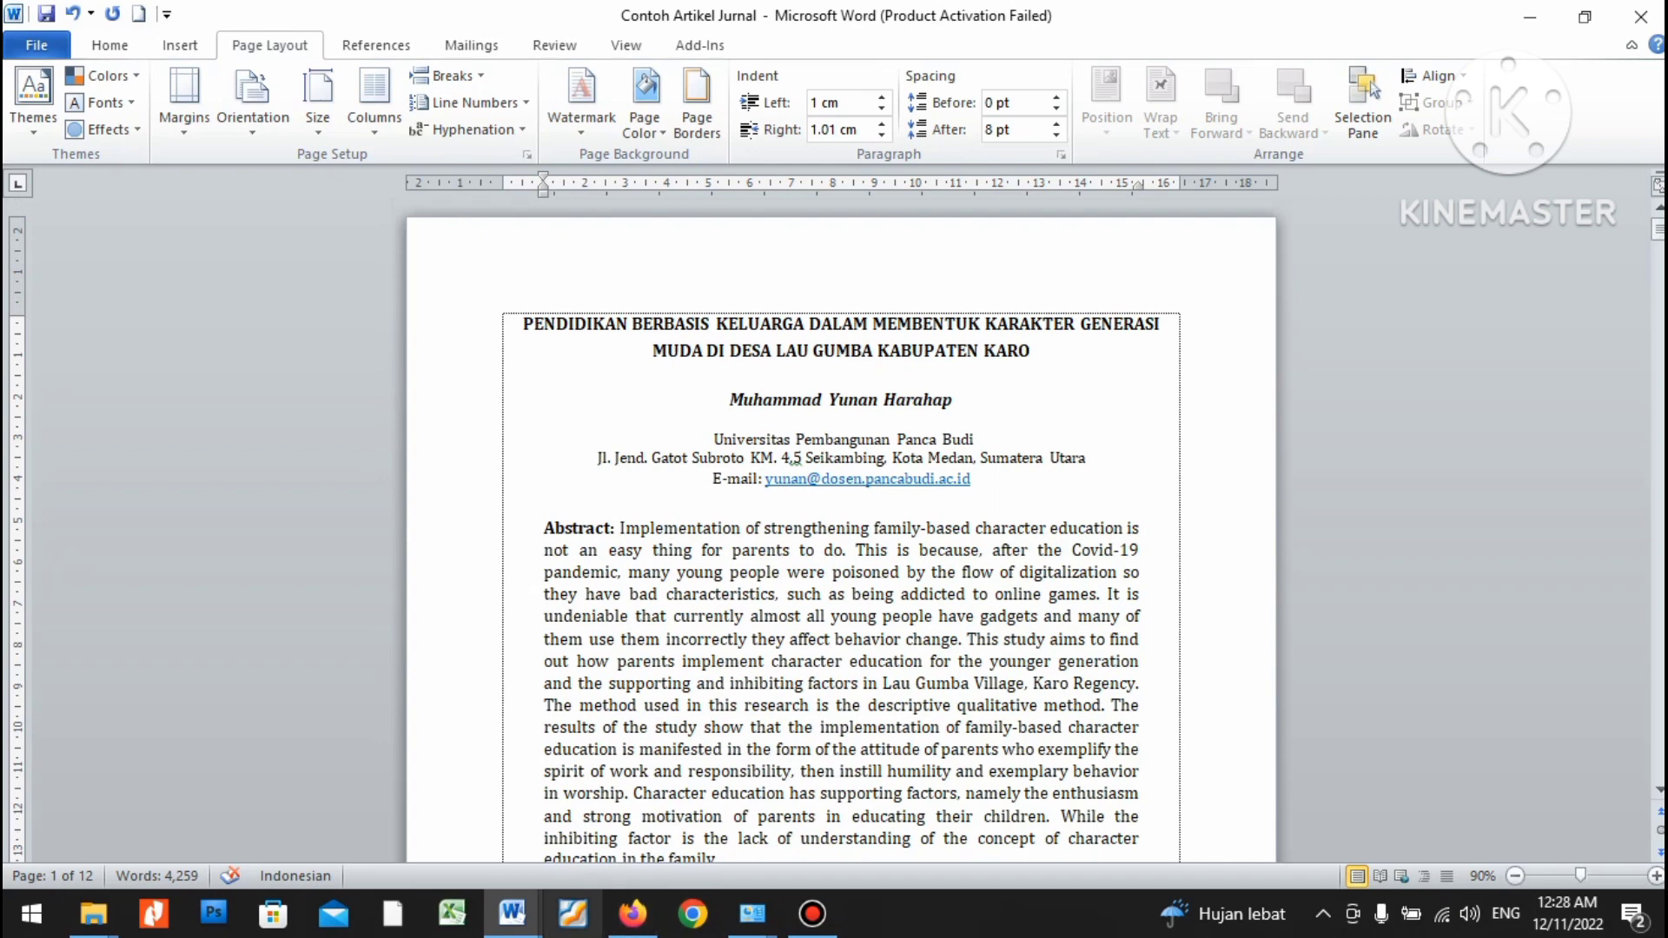
mouse_move(512, 914)
click(776, 803)
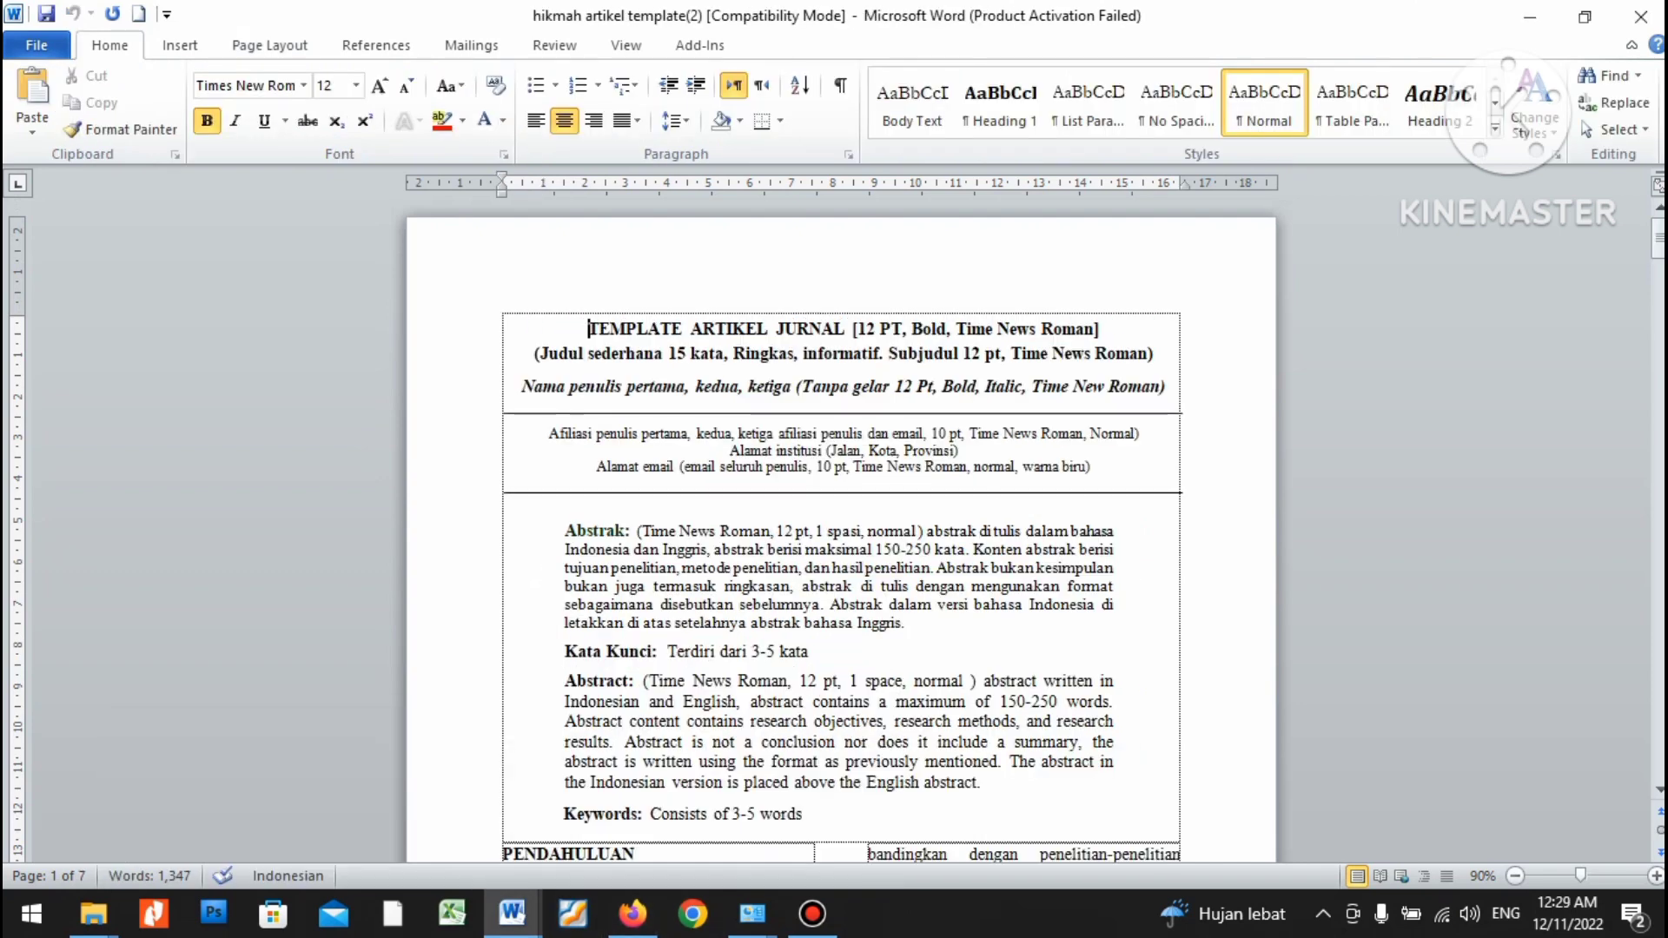
drag(590, 328, 1149, 354)
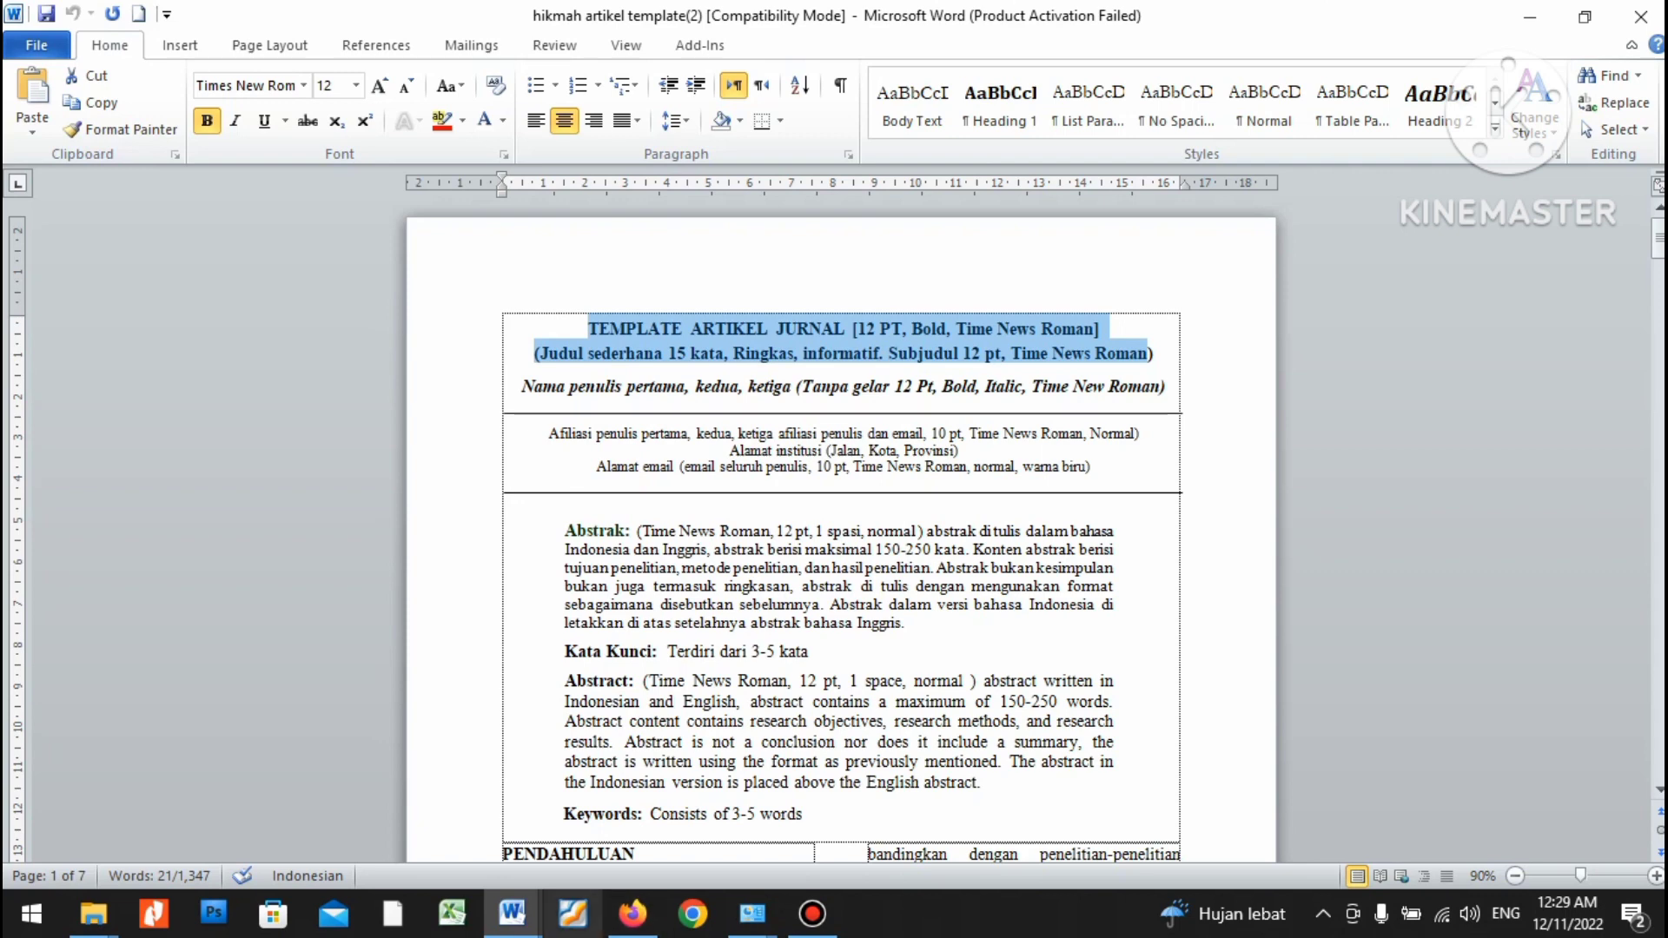
Copy the two-line article title from the Contoh Artikel Jurnal document.
mouse_move(512, 913)
click(244, 800)
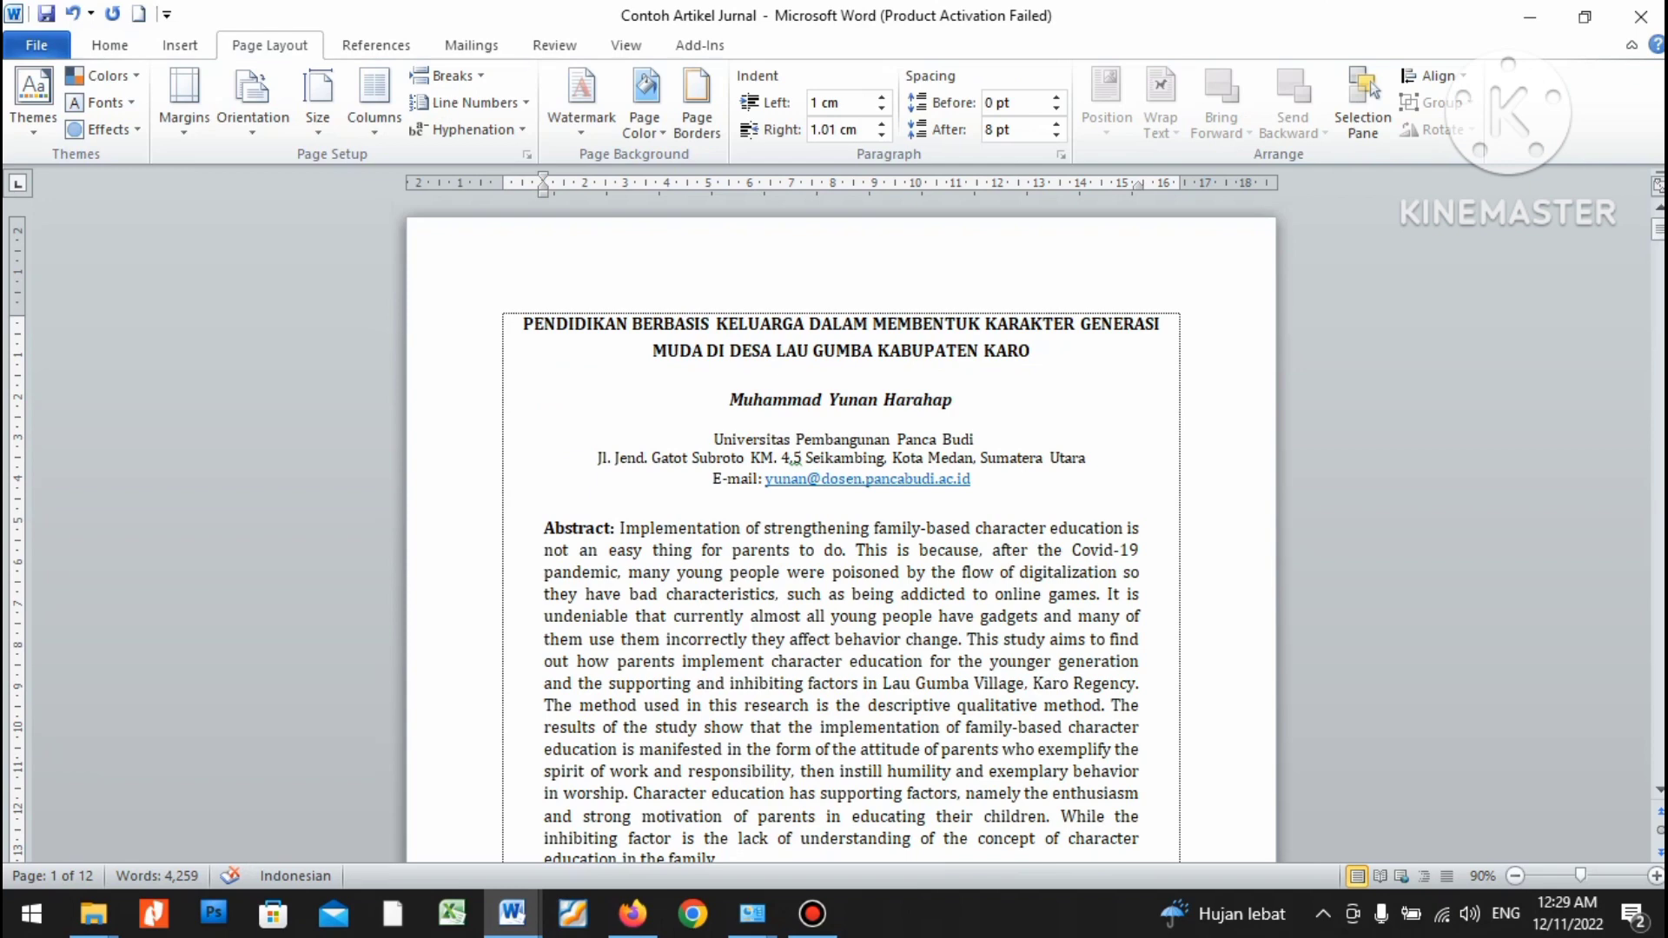
drag(524, 324, 1038, 351)
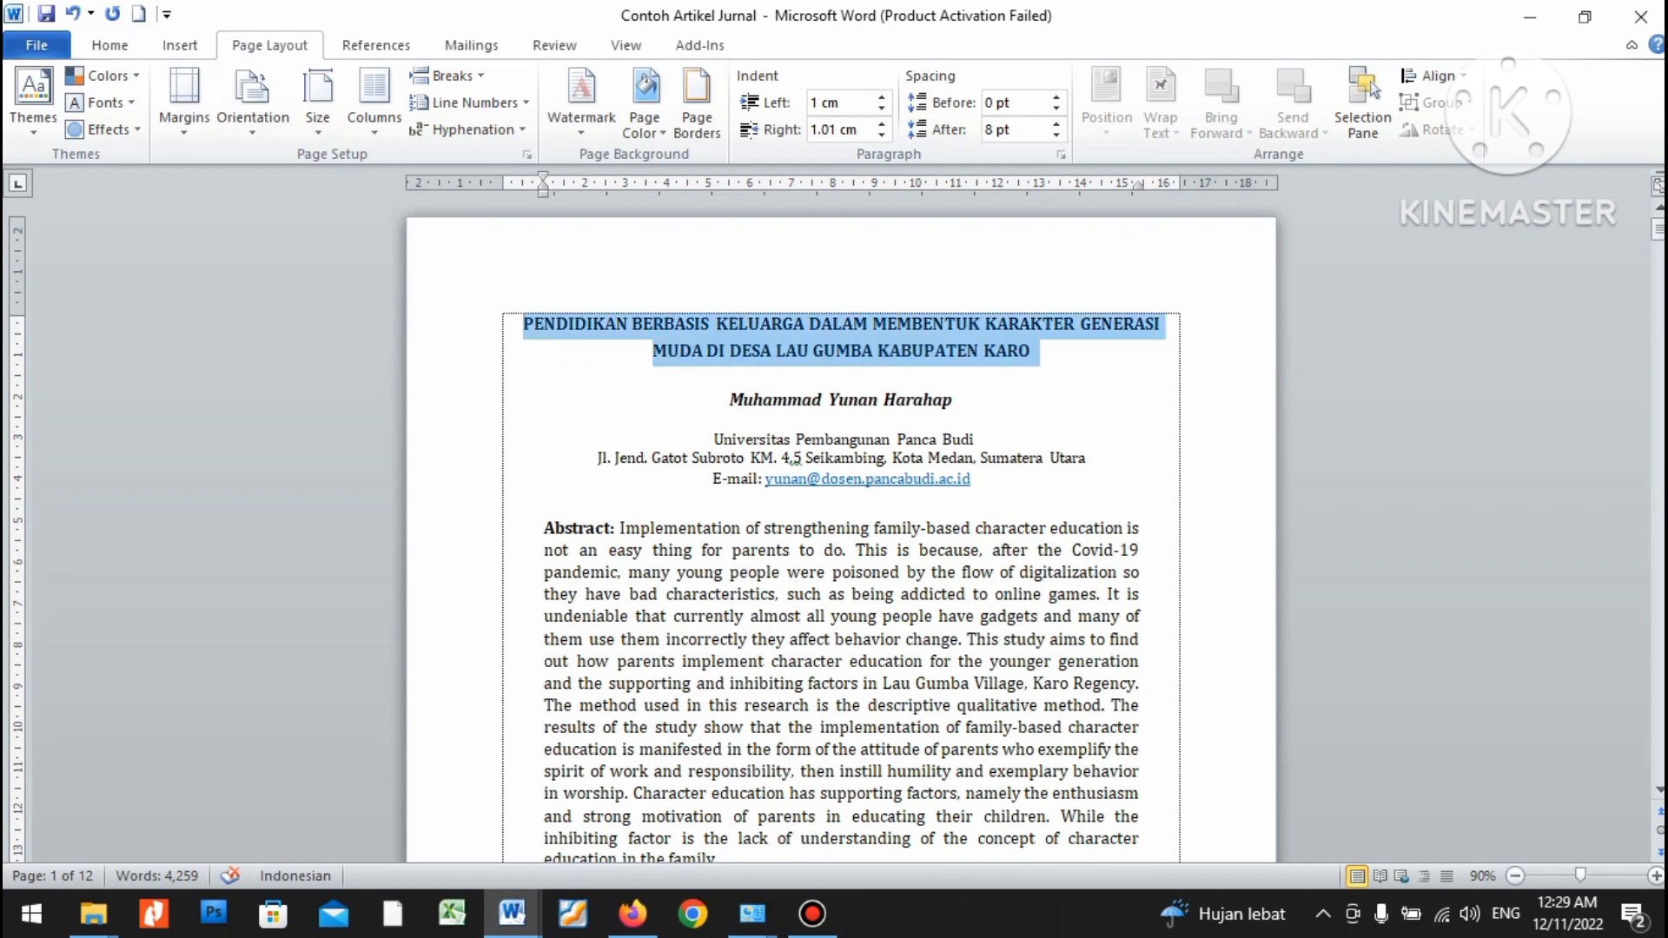
right_click(971, 341)
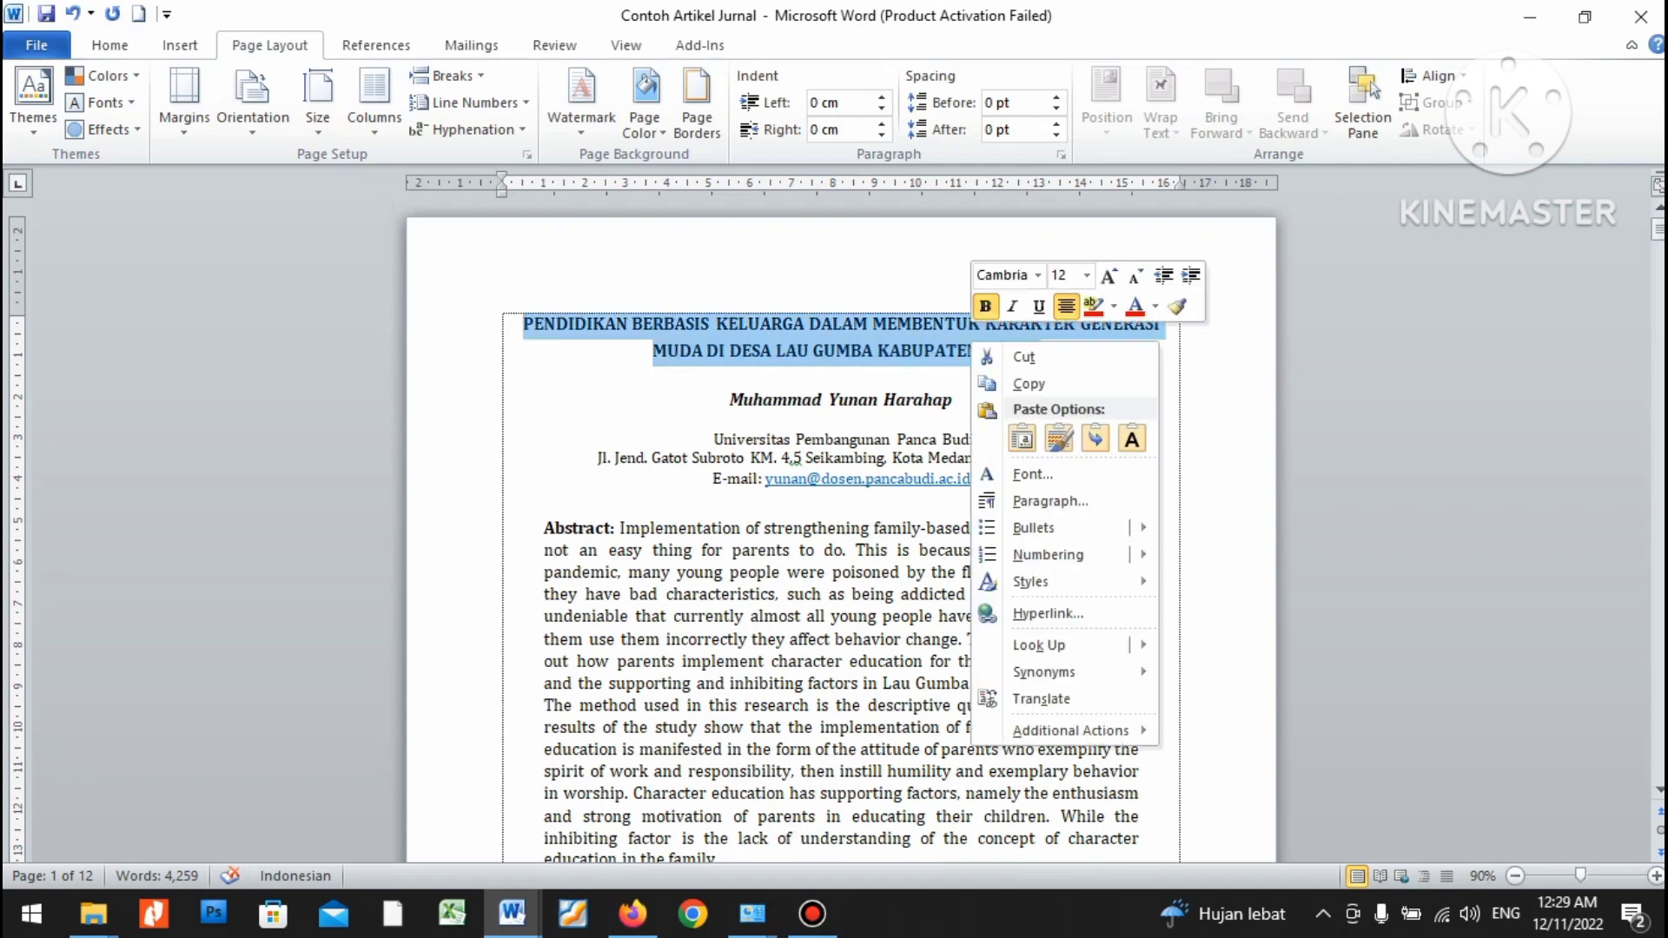
click(990, 379)
Paste the title over the template placeholder, delete the stray ')', and set it in Times New Roman.
mouse_move(512, 915)
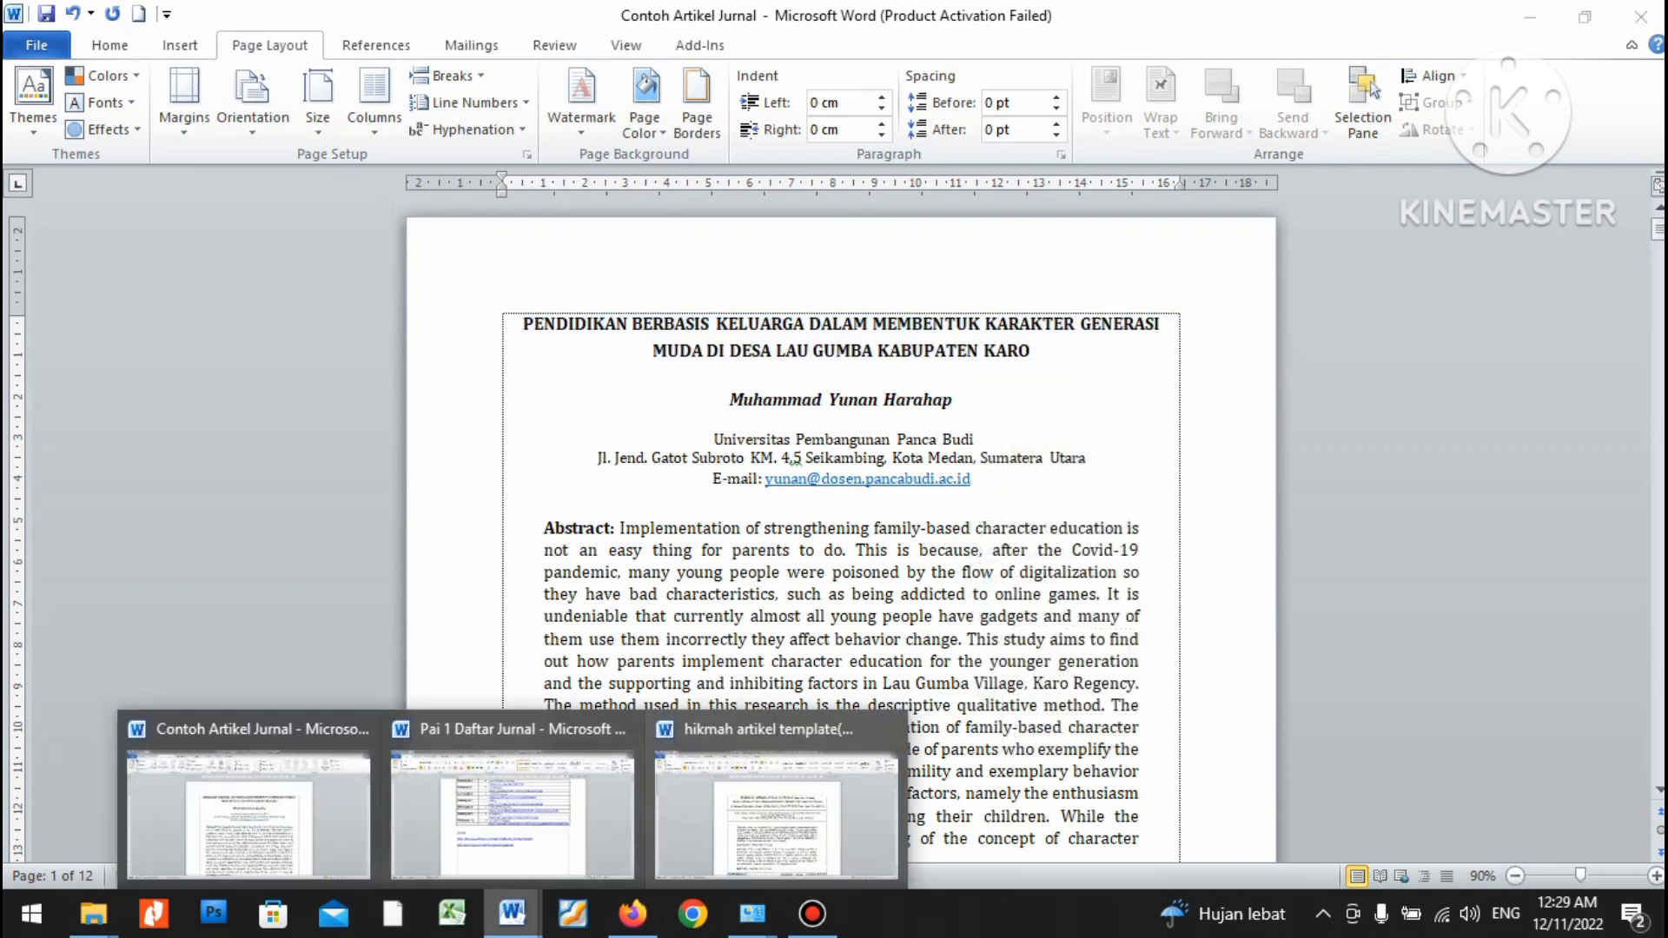
click(787, 808)
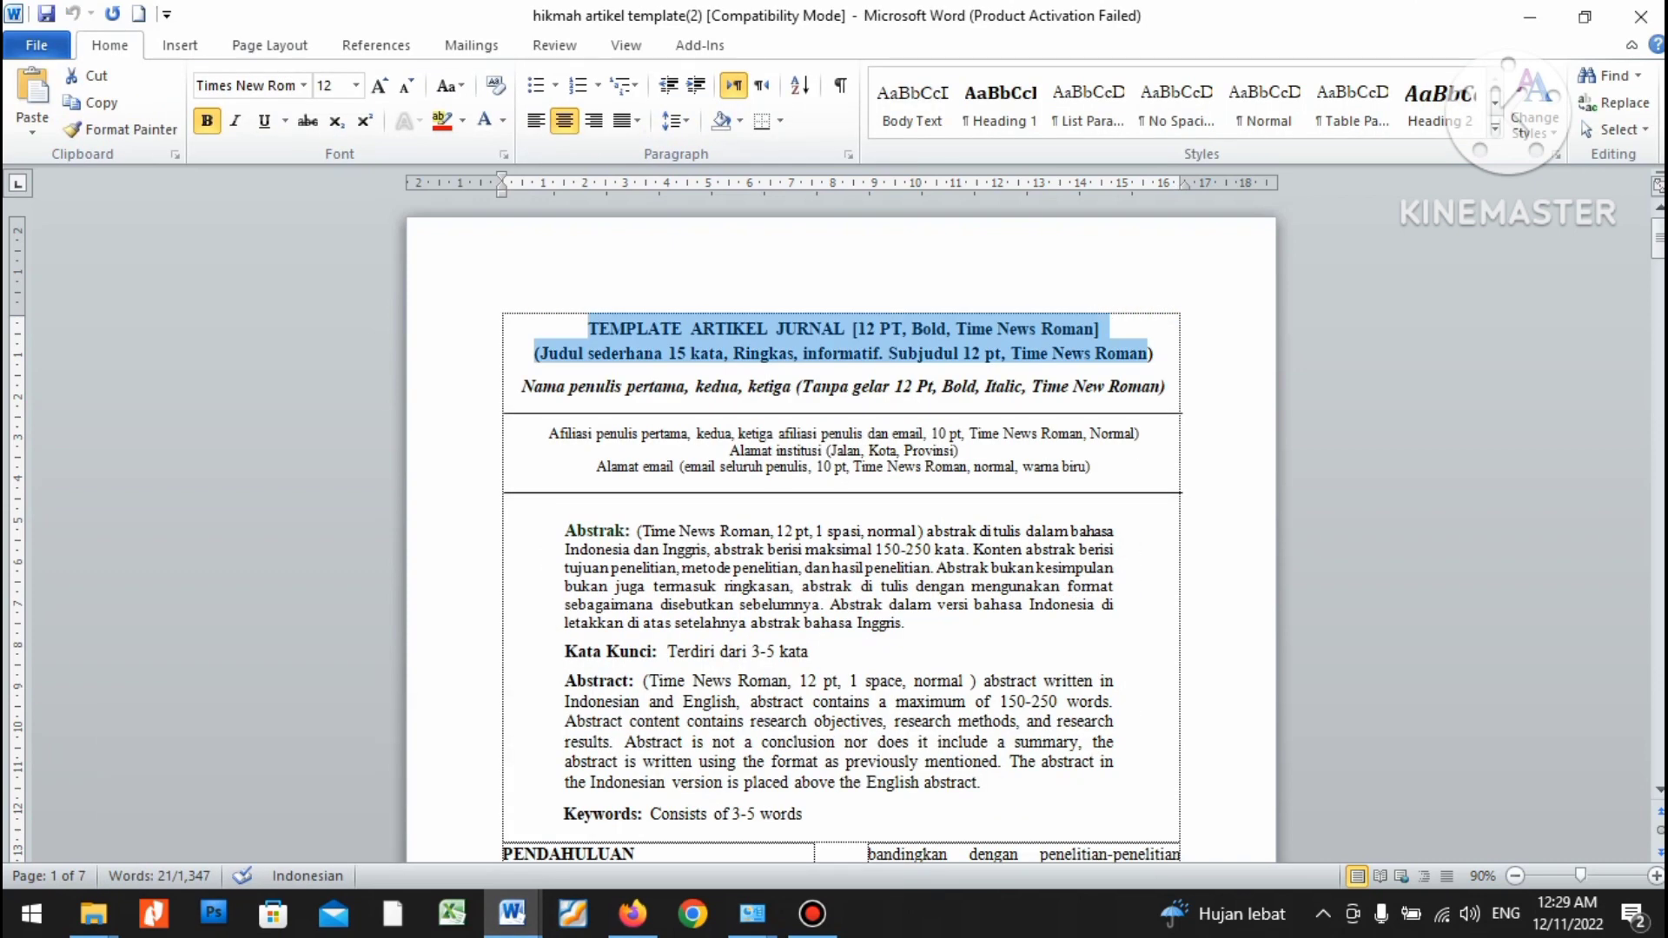
right_click(711, 342)
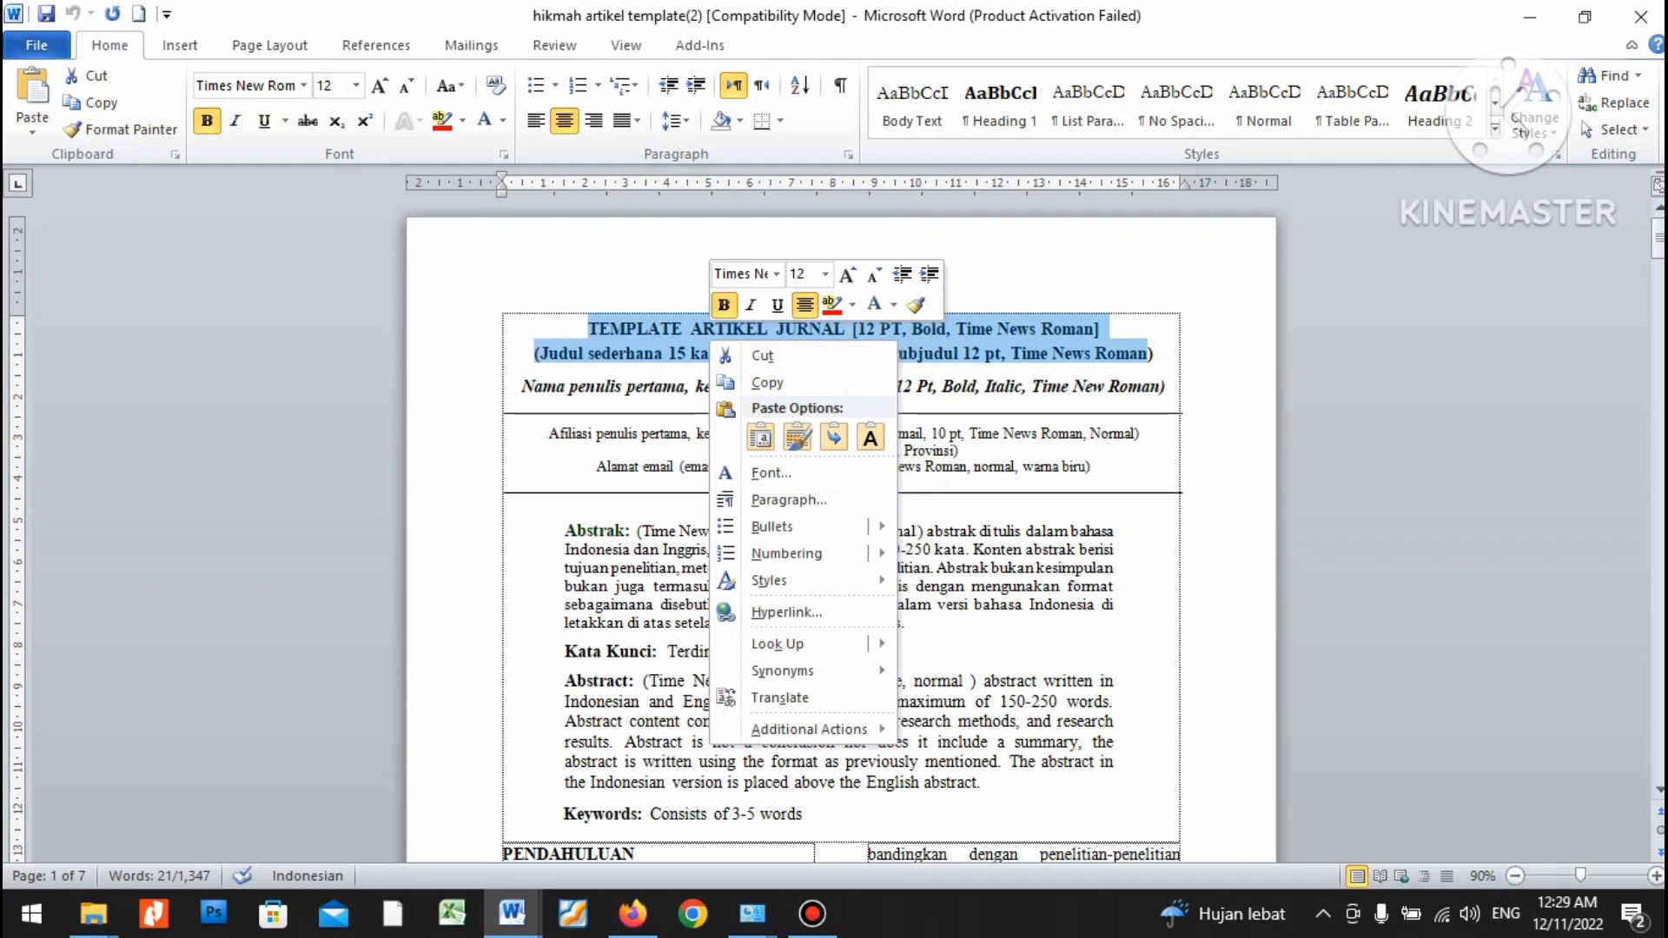
click(761, 437)
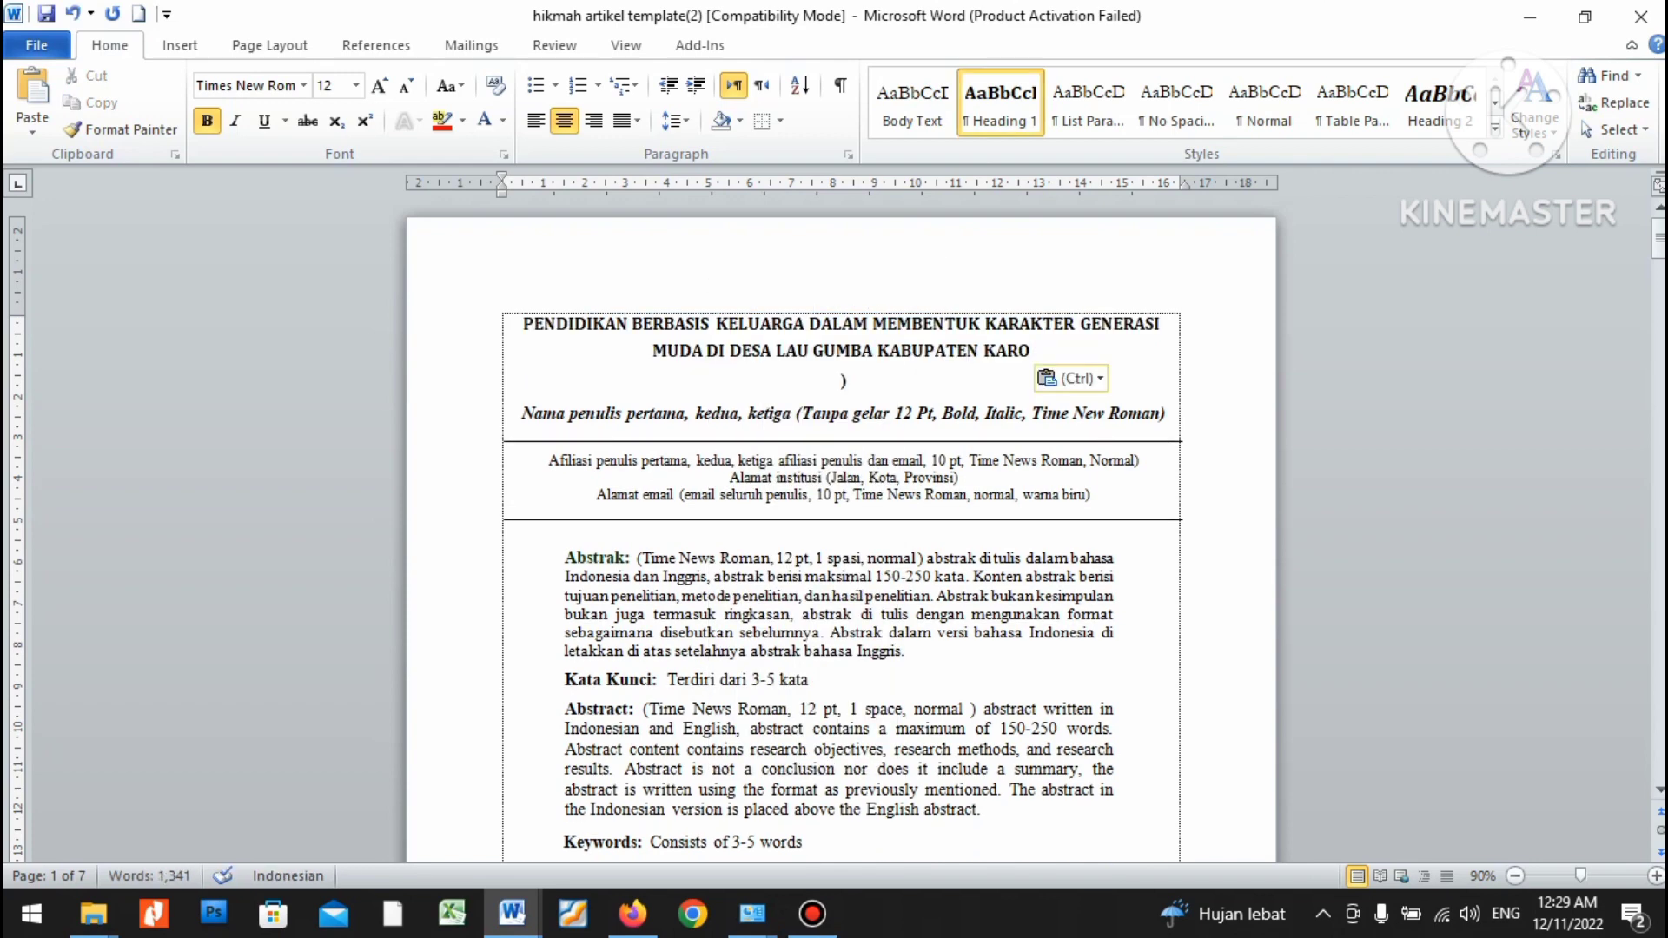
key(Delete)
key(Delete)
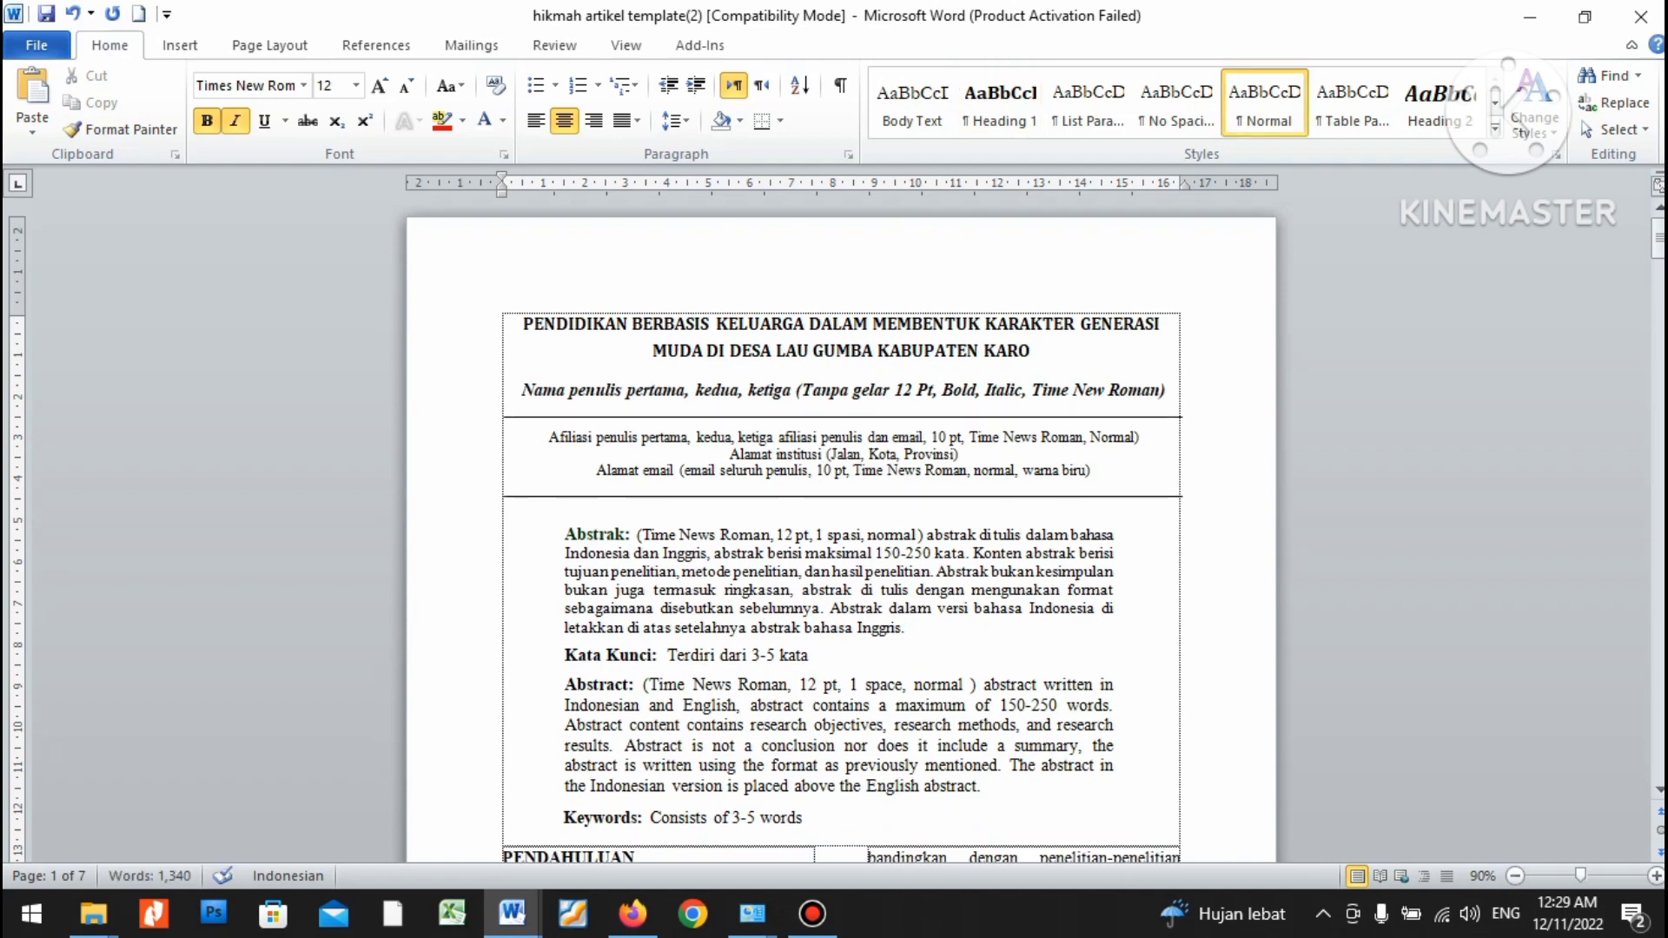
key(shift+Left)
key(shift+Up)
key(shift+Up)
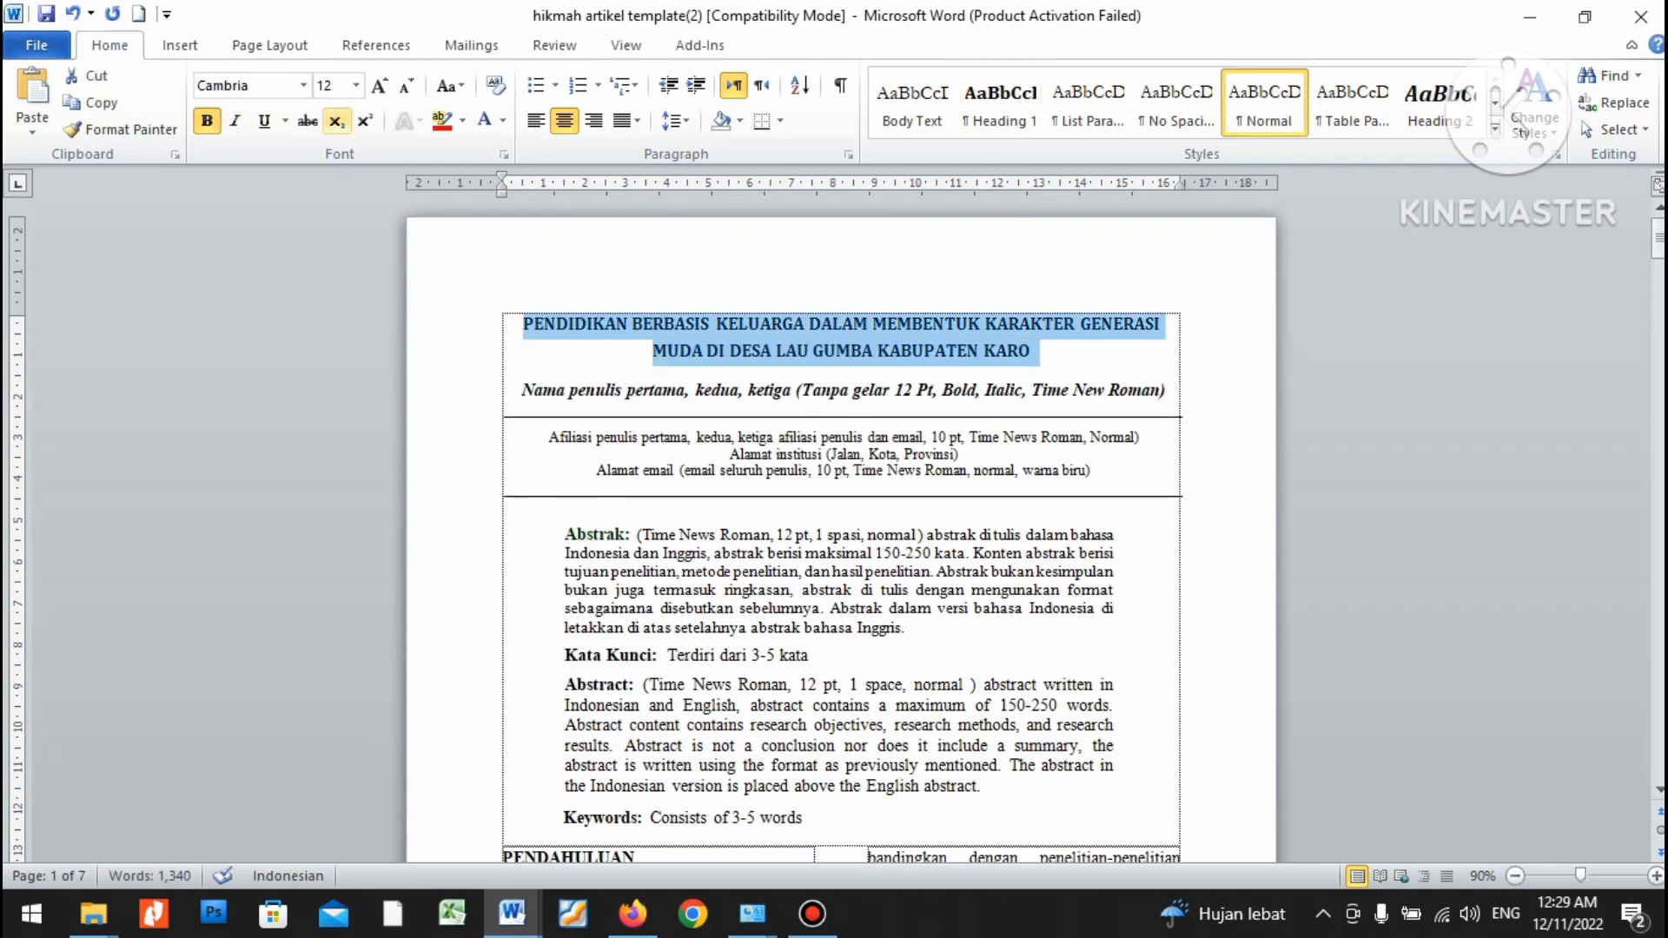
click(303, 86)
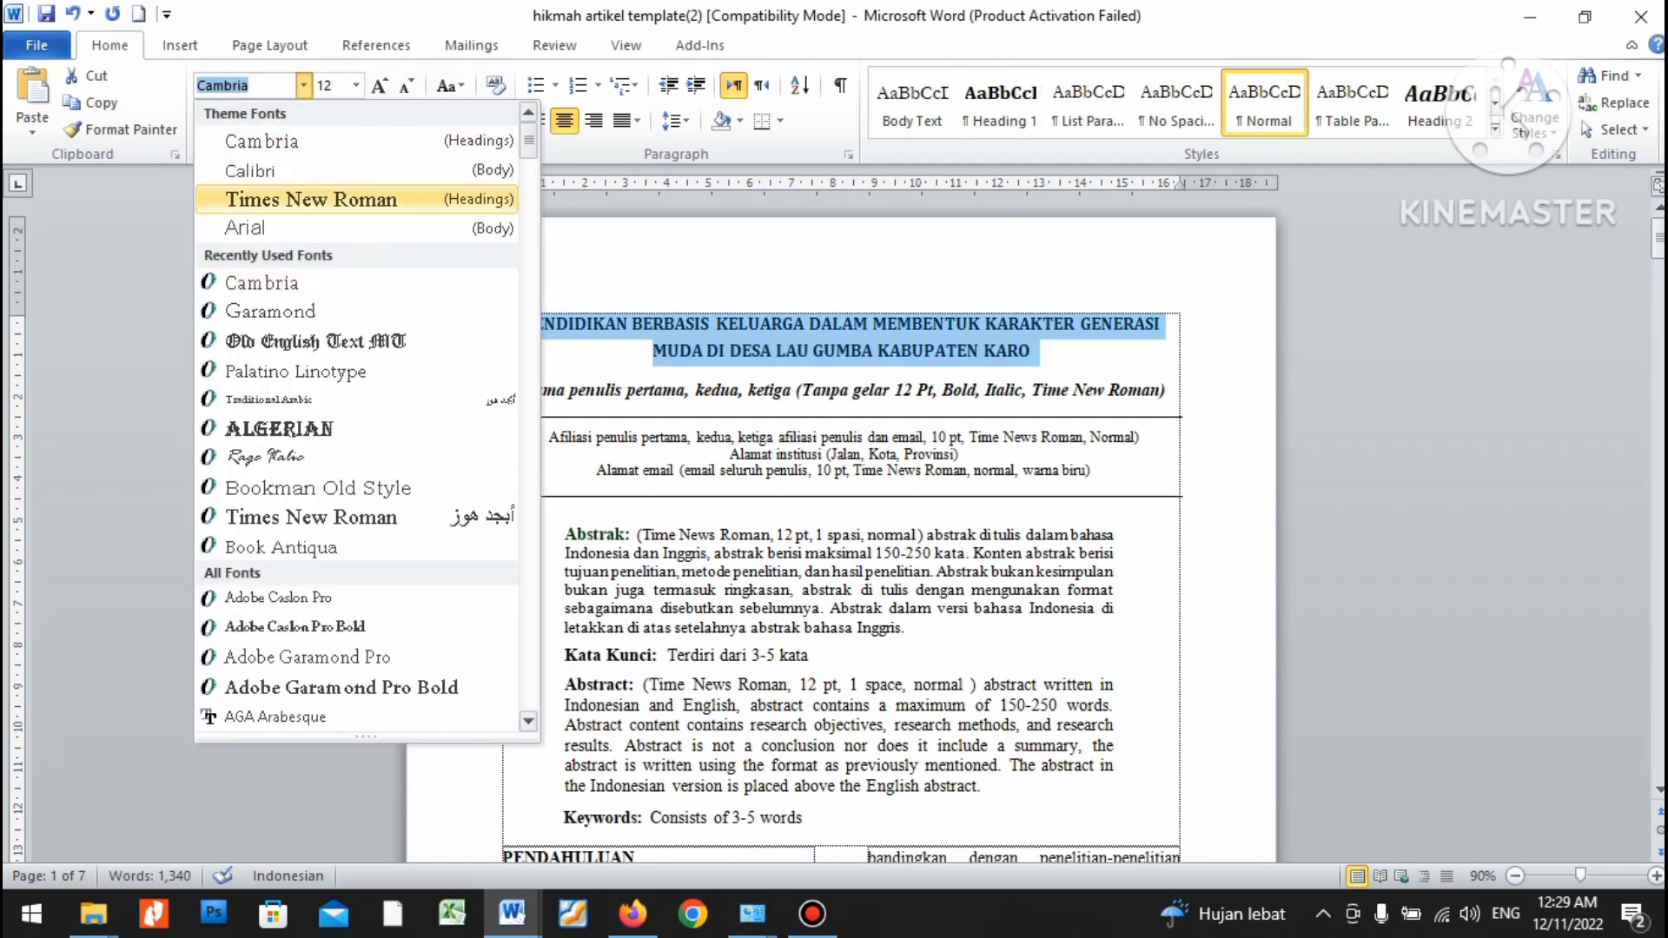
click(311, 199)
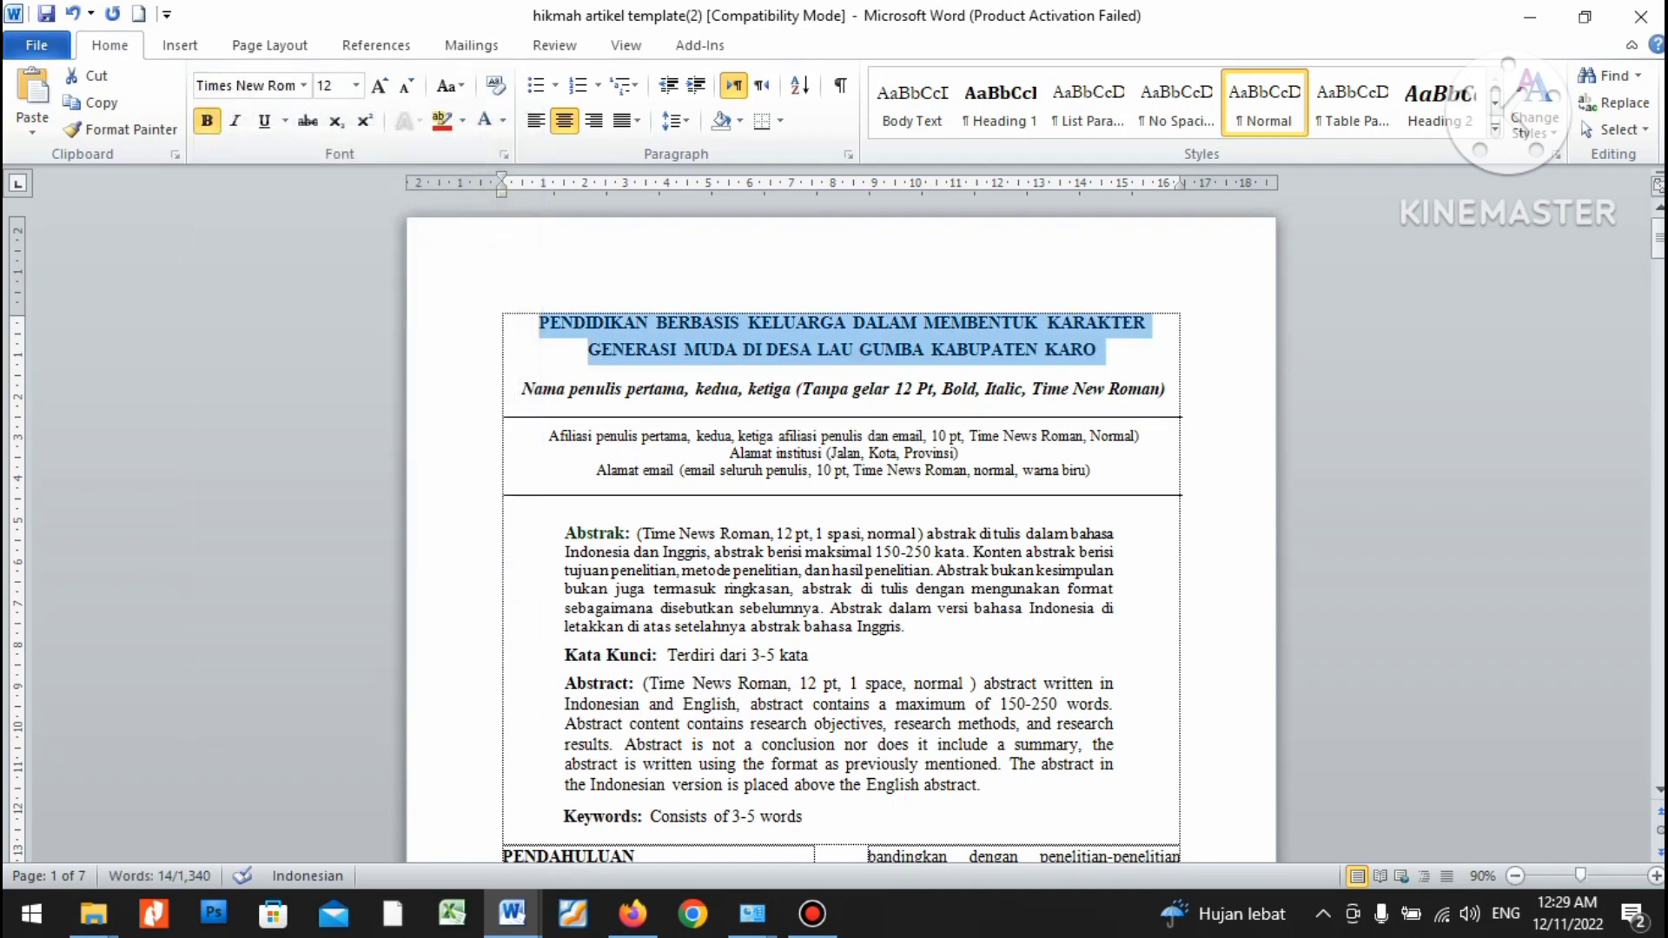
click(919, 390)
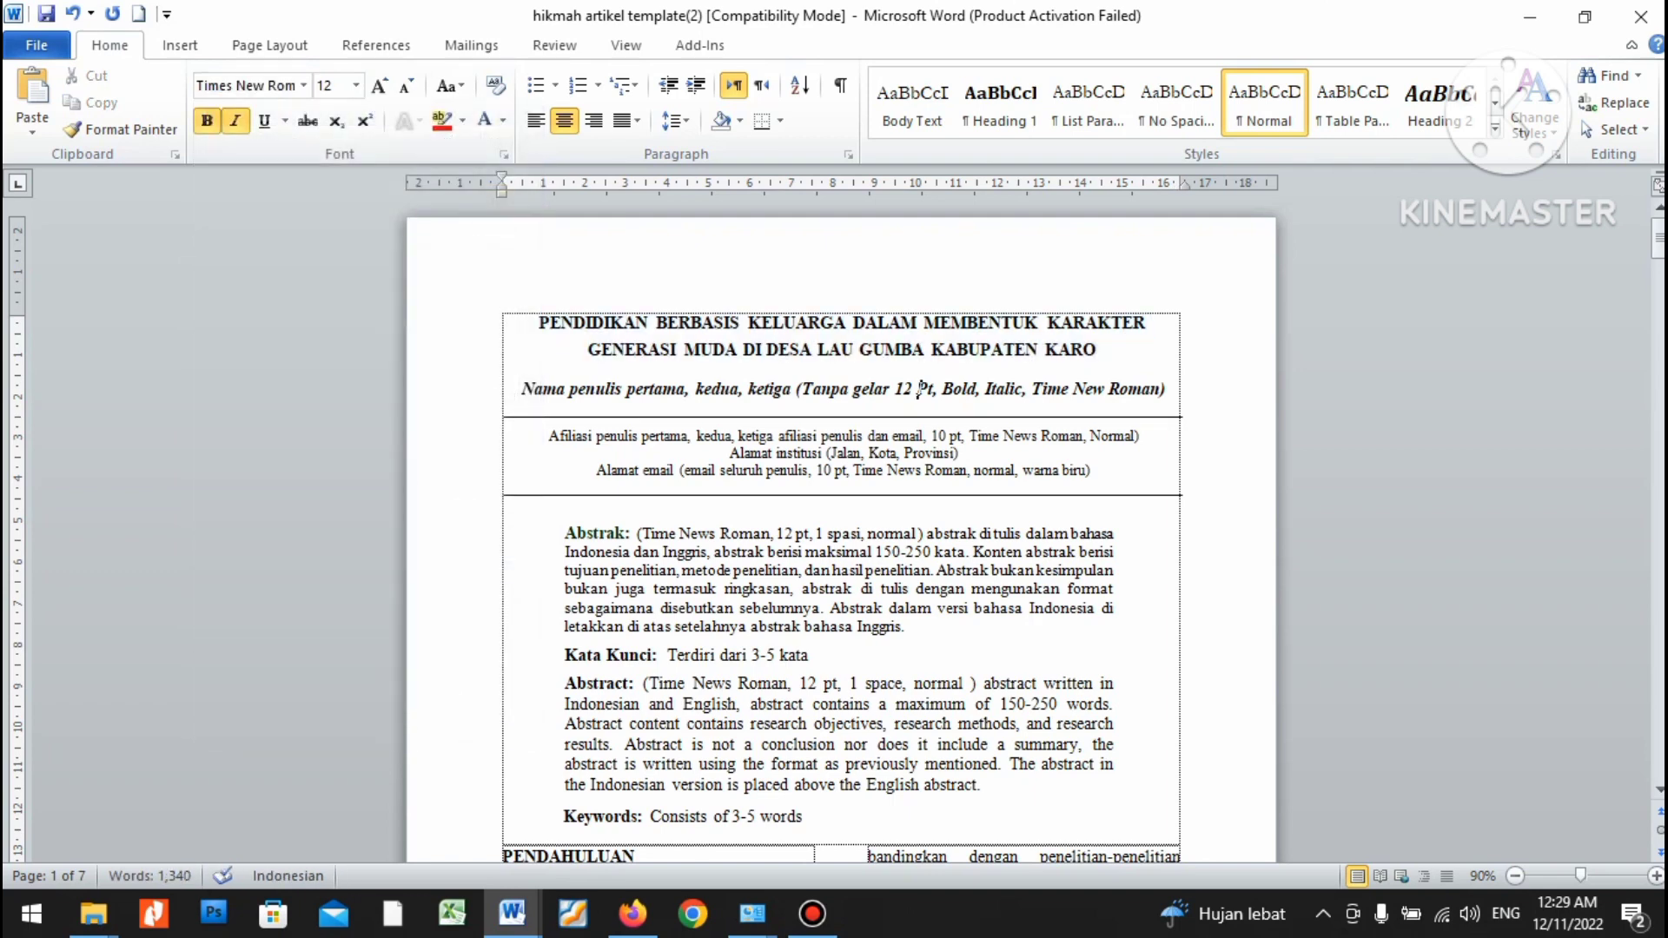
Replace 'Nama penulis' with the three authors' full names, comma-separated, fixing capitalisation via Shift+F3.
key(Home)
drag(523, 388, 1175, 391)
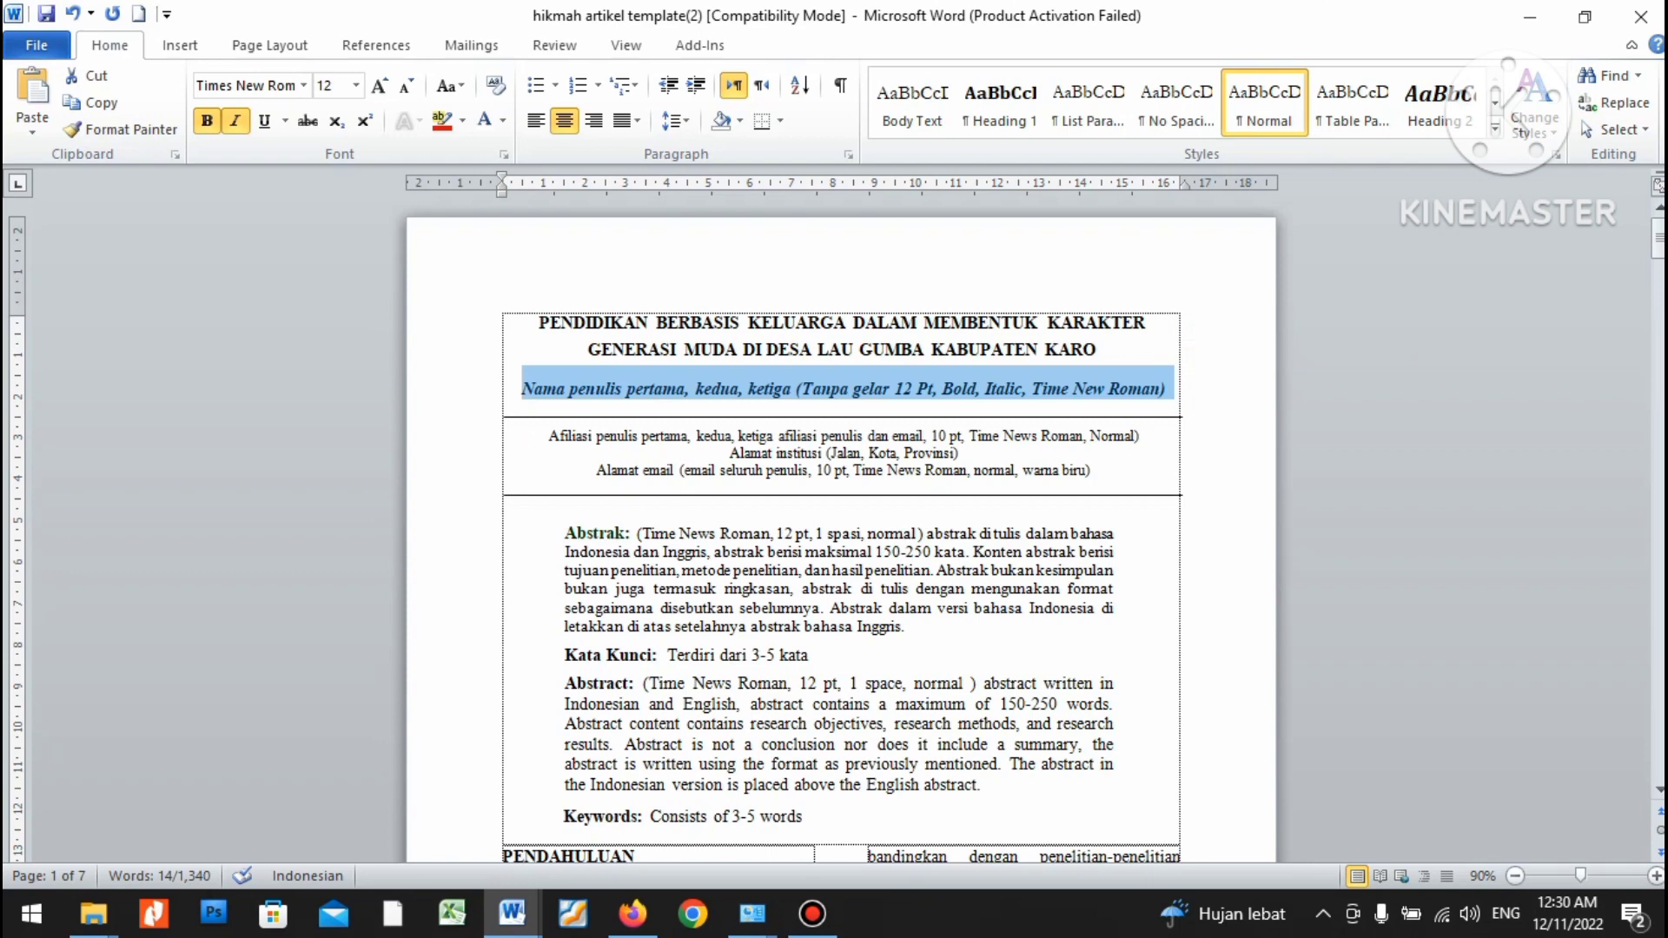
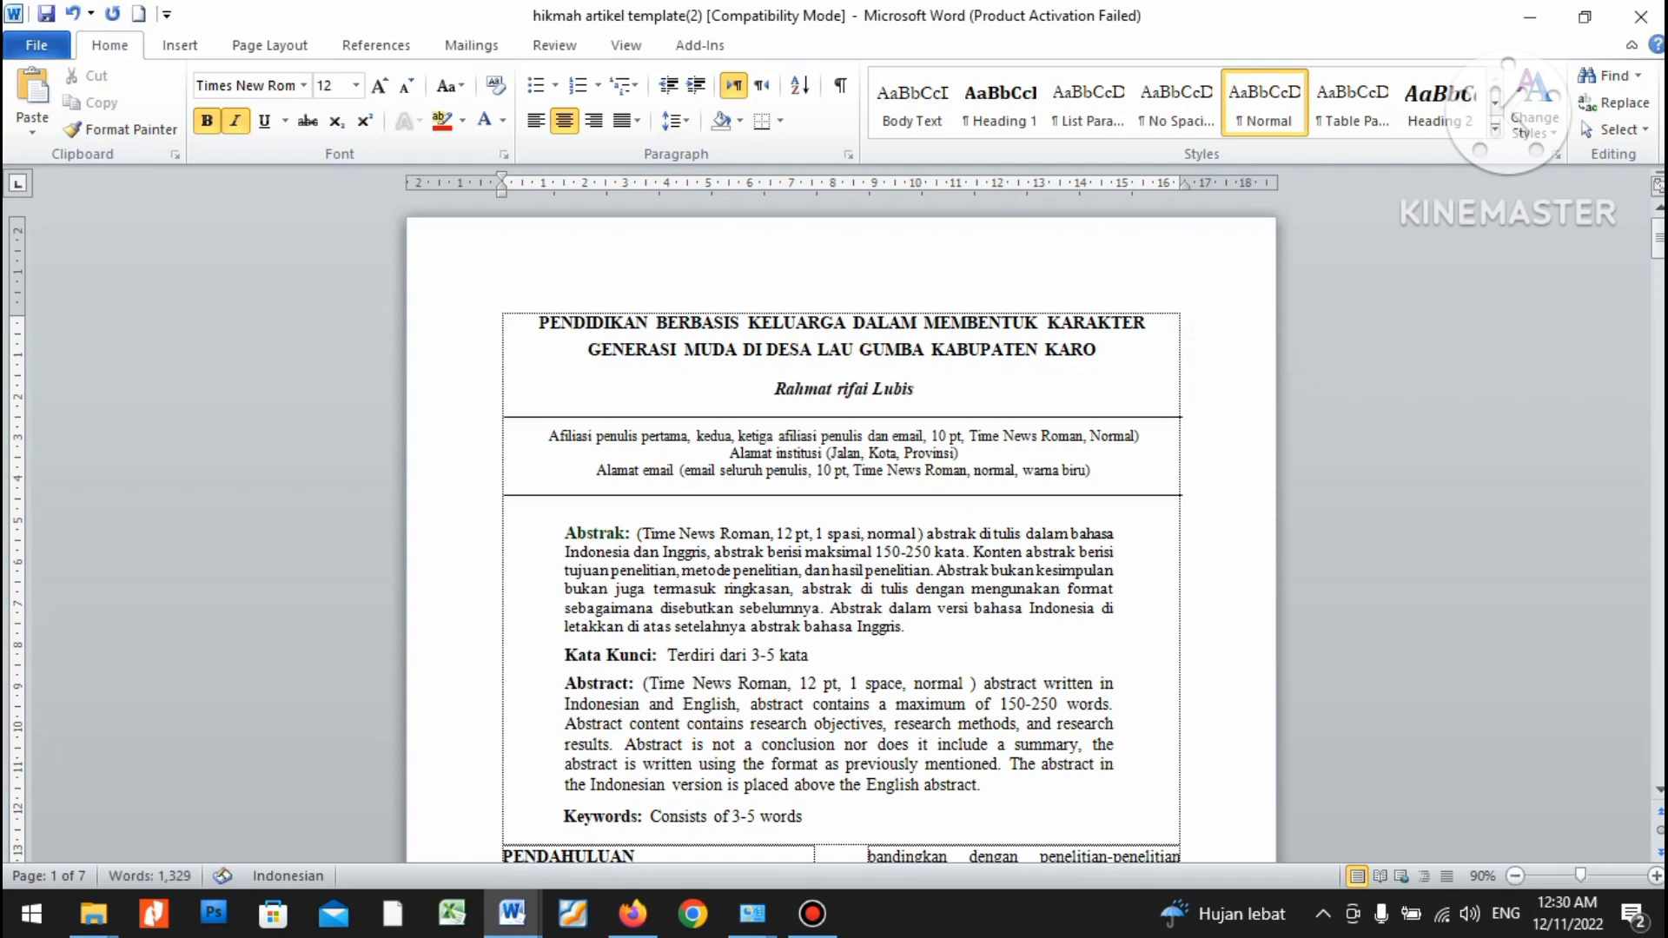
text(,)
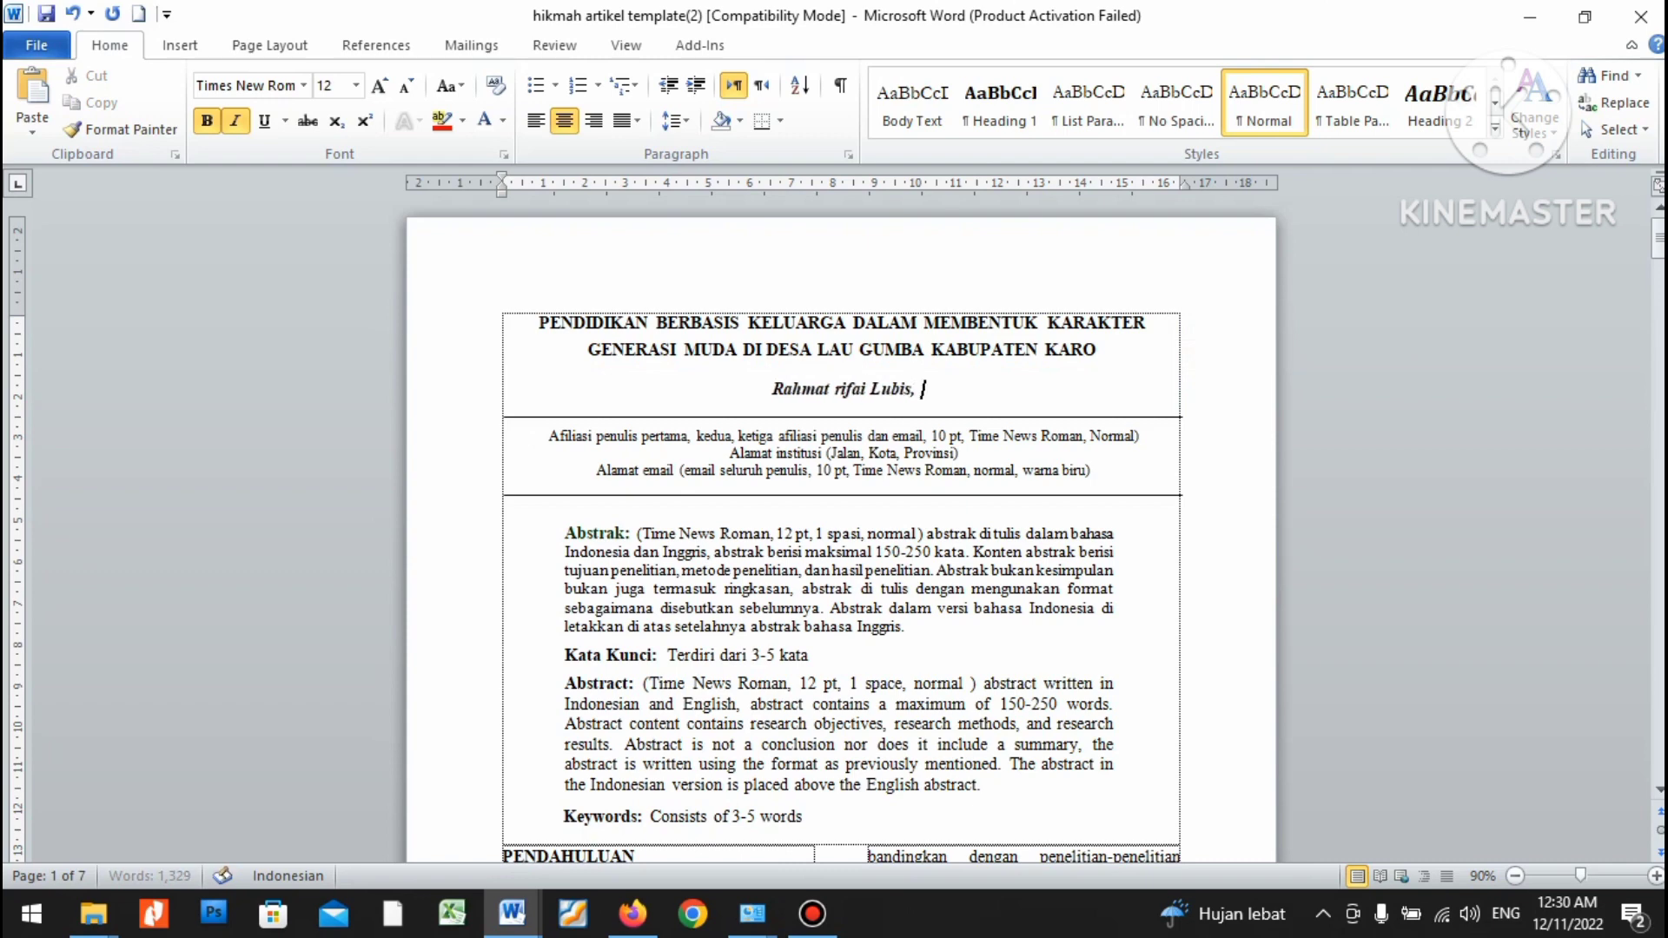
key(ctrl+shift+Left)
key(ctrl+shift+Left)
key(ctrl+shift+Left)
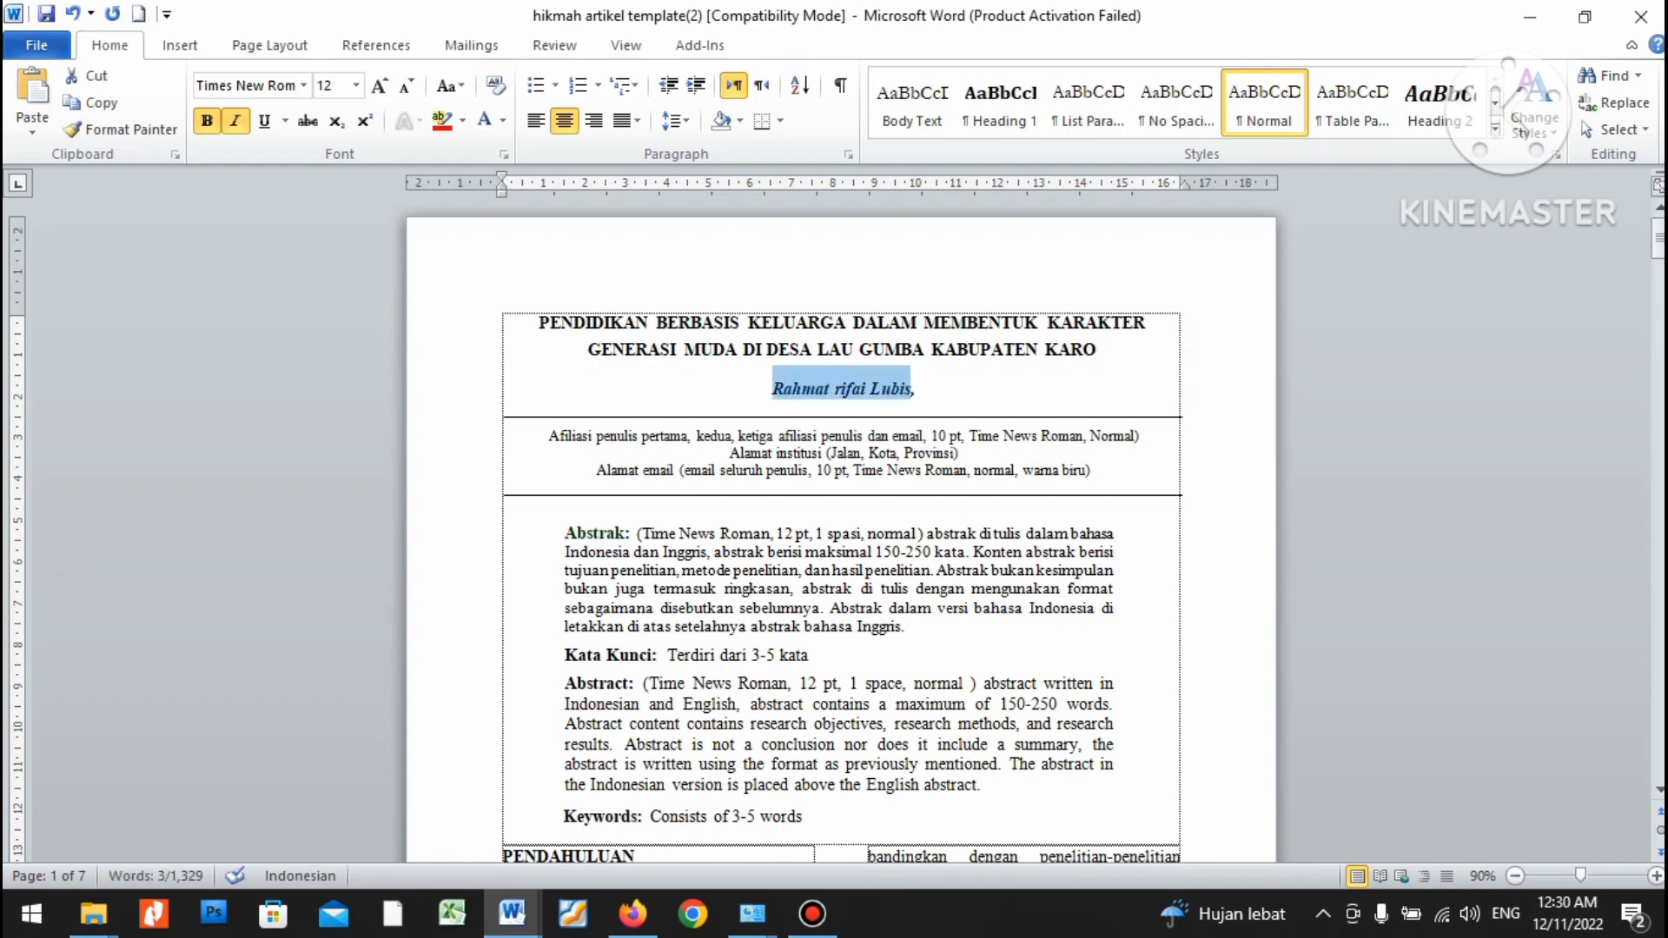
key(shift+F3)
key(shift+F3)
click(921, 389)
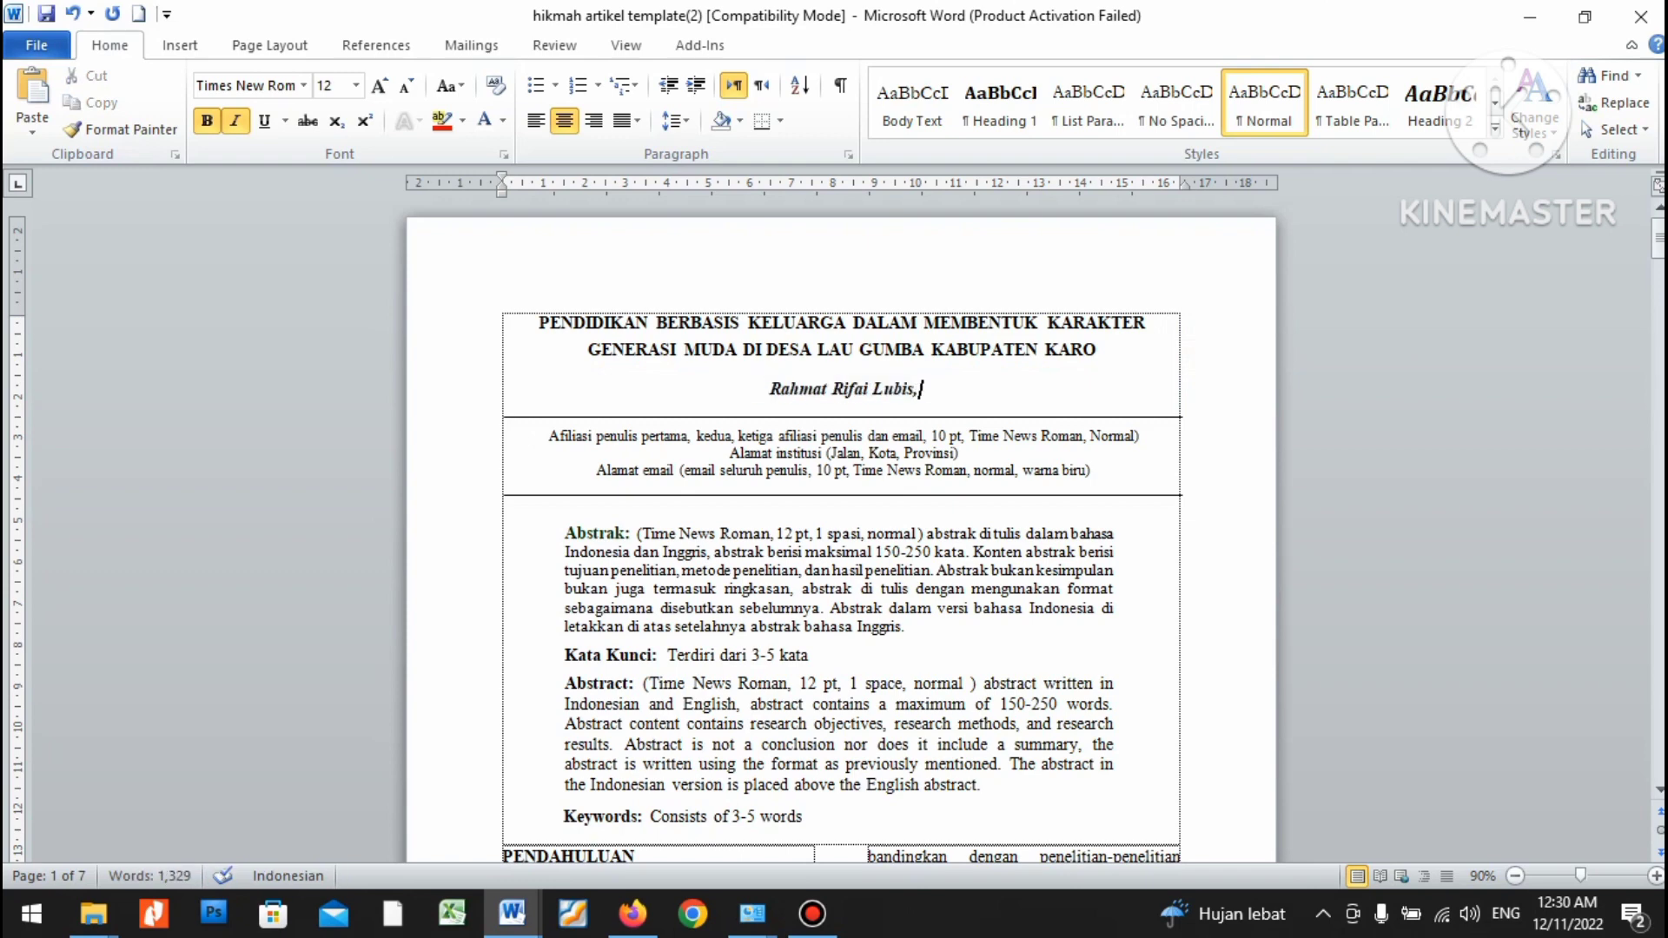
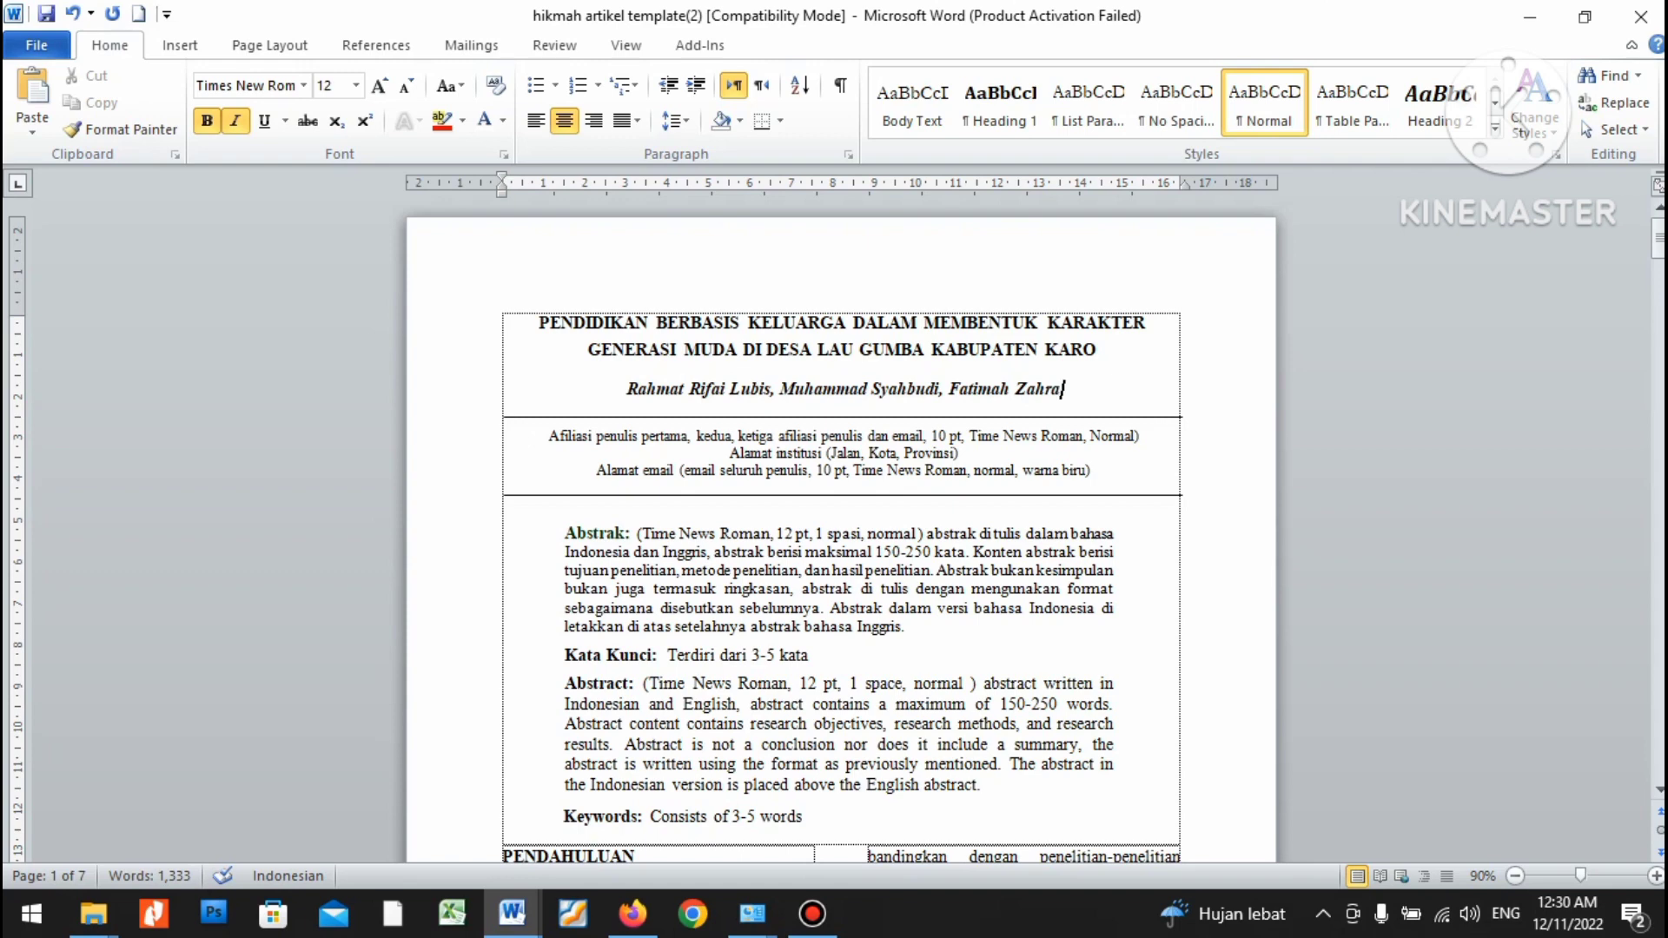
click(935, 423)
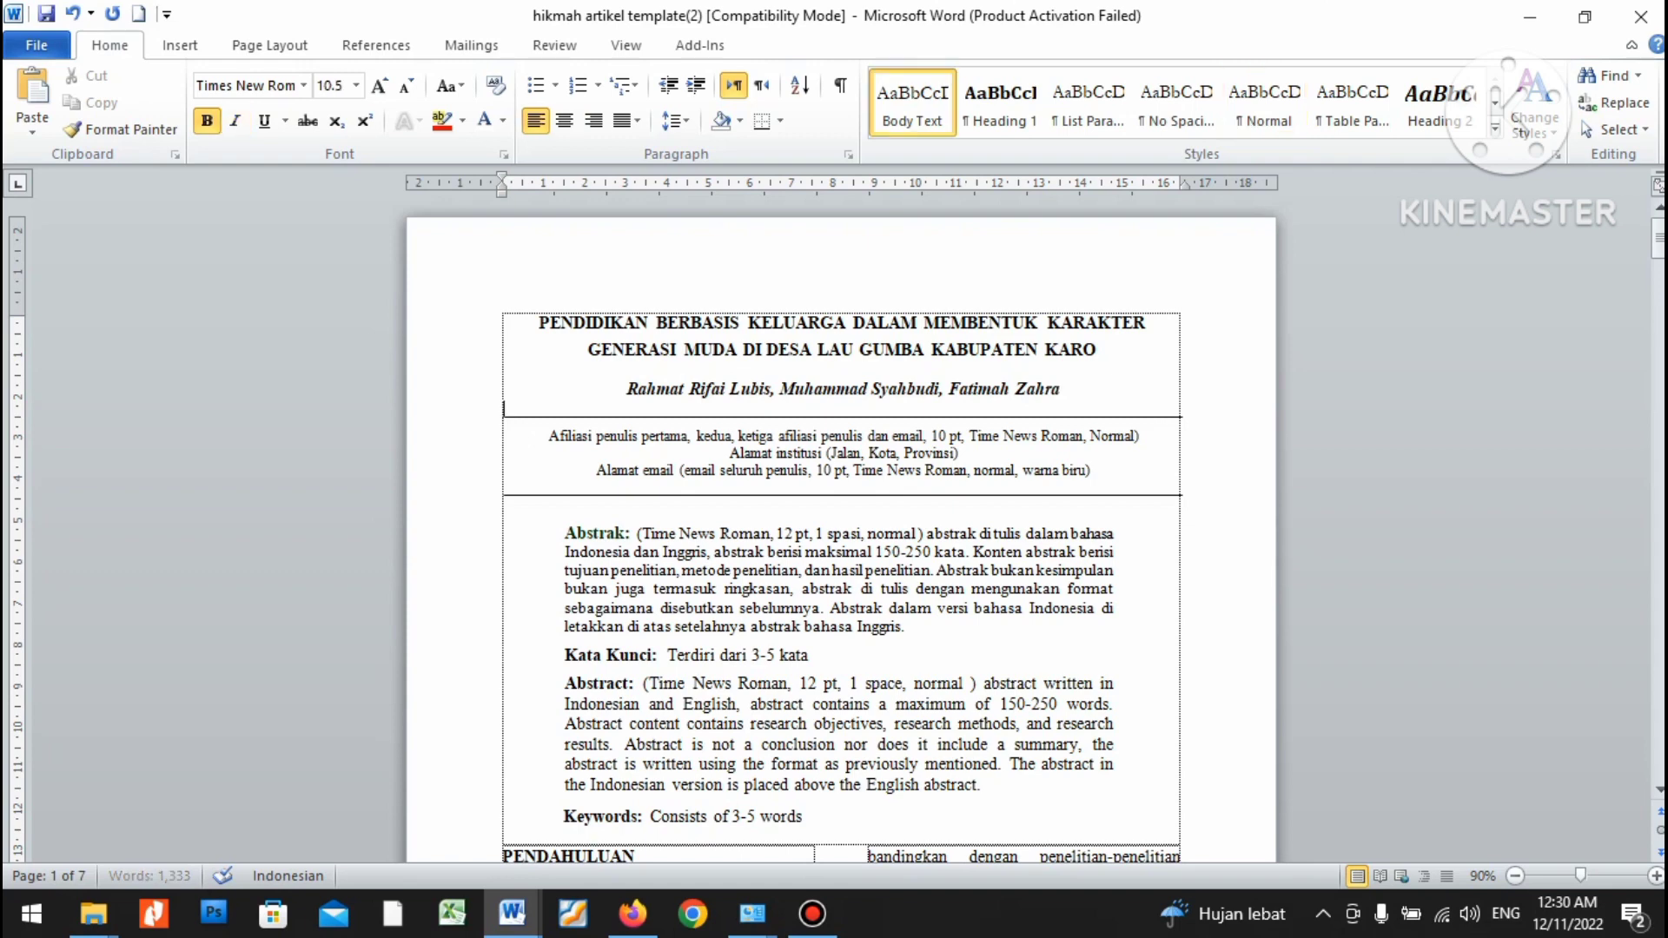
click(1060, 436)
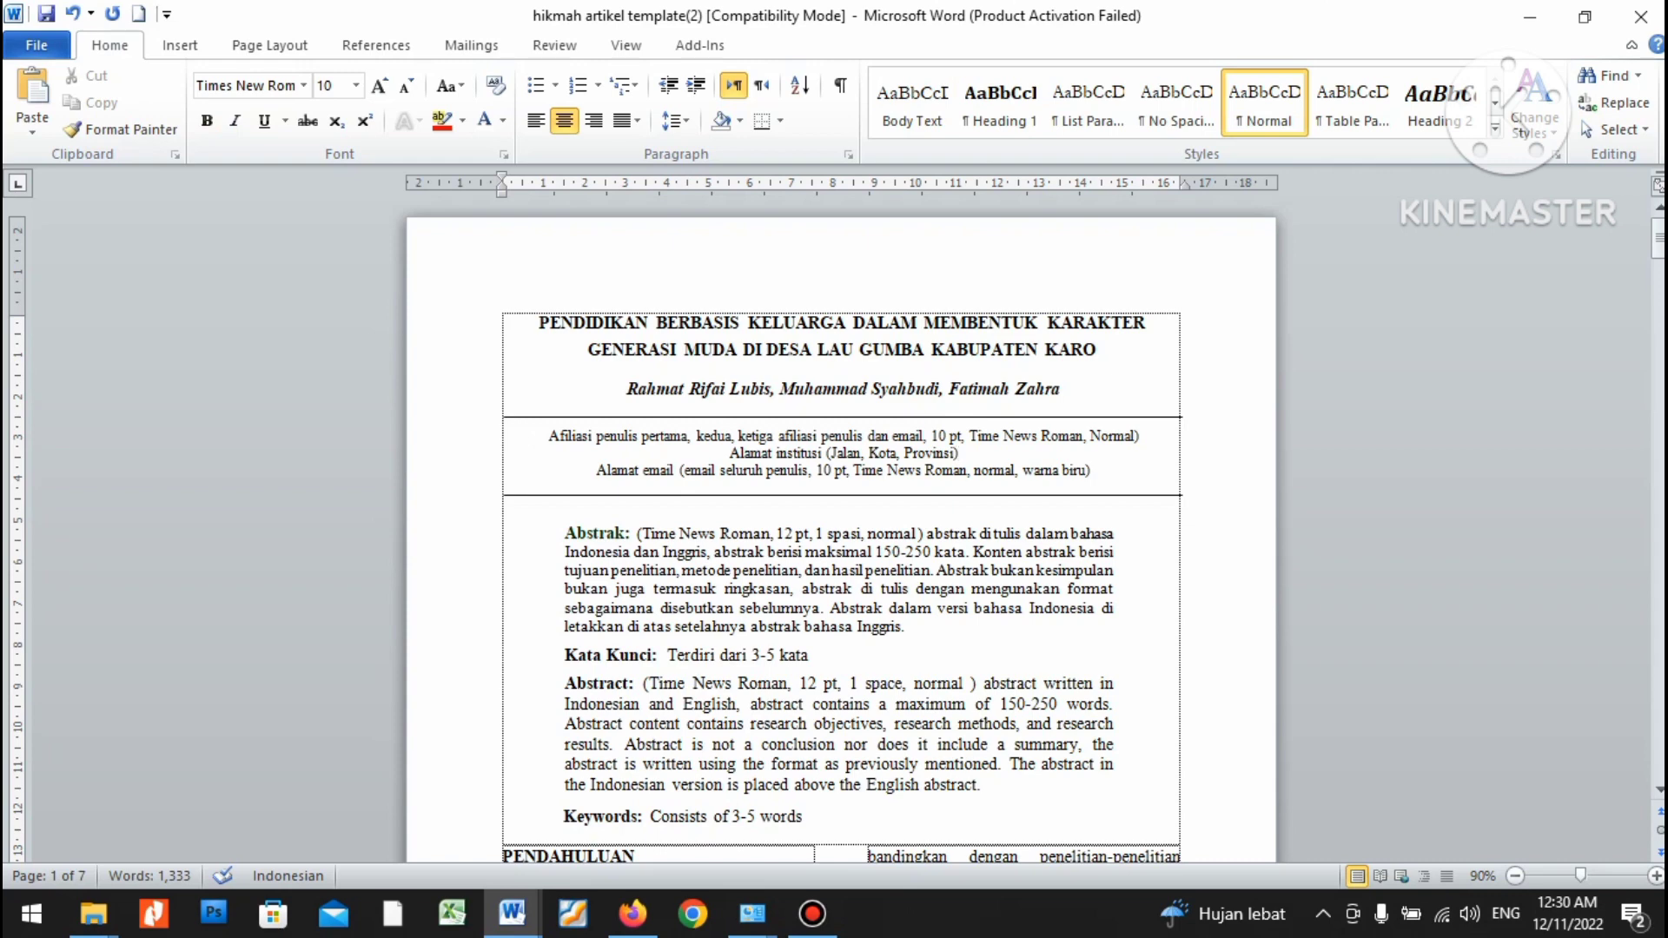
Replace the affiliation placeholder with 'Sekolah Tinggi Agama Islam Sumatera,', correcting the typos.
drag(549, 436, 1145, 436)
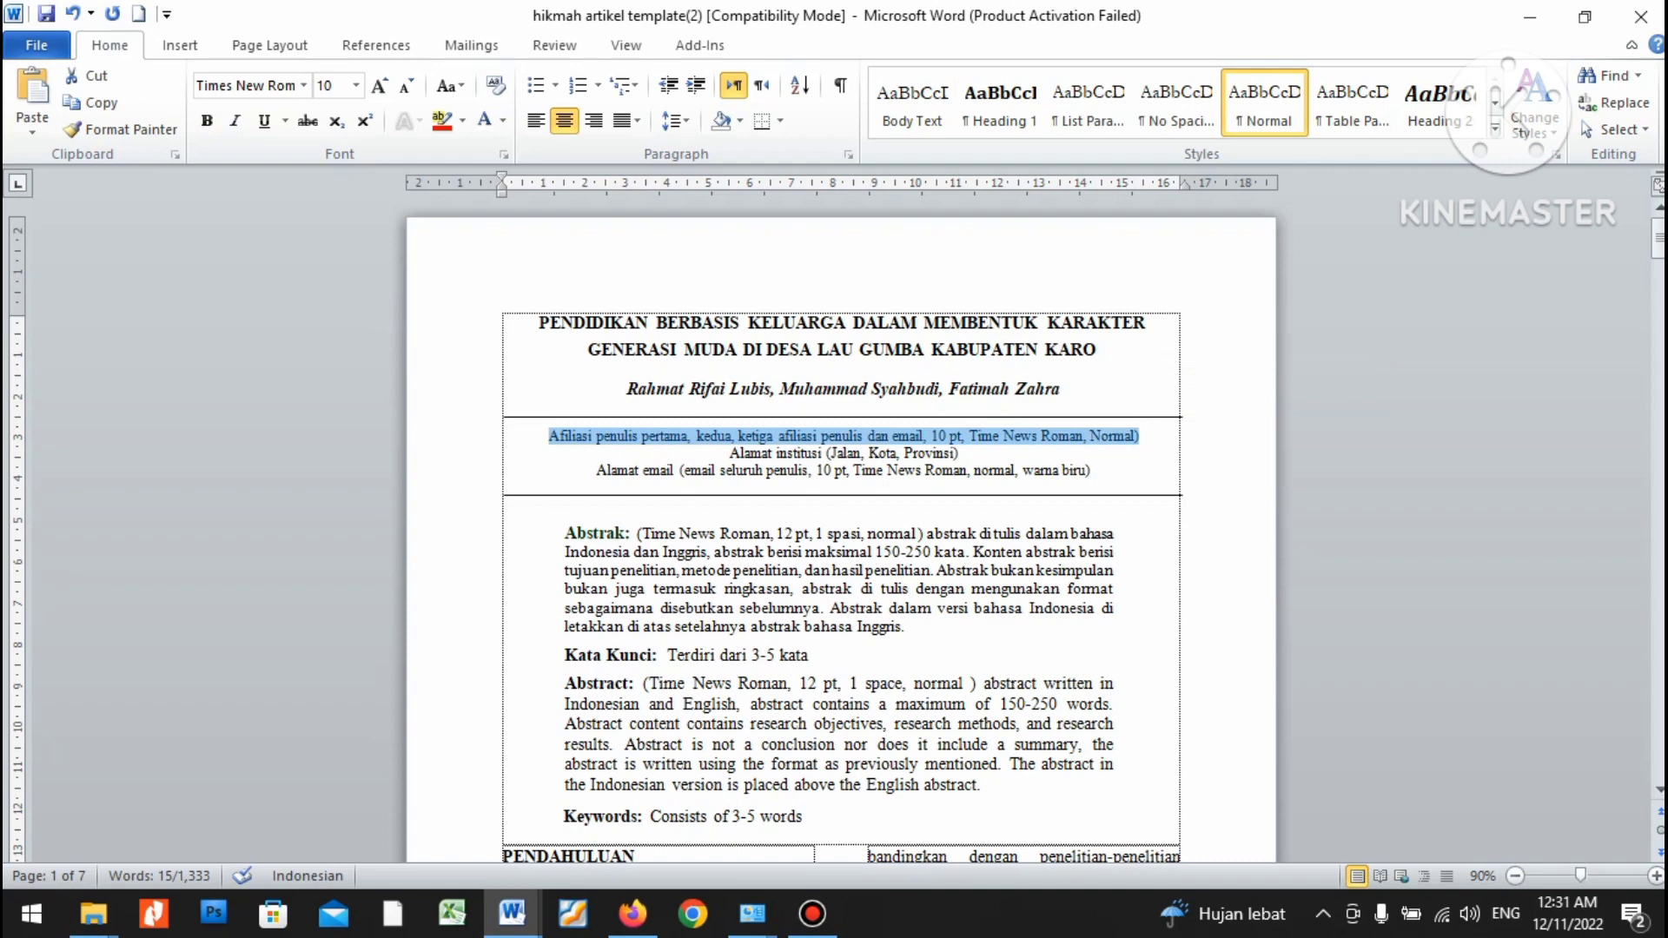
key(BackSpace)
text(S)
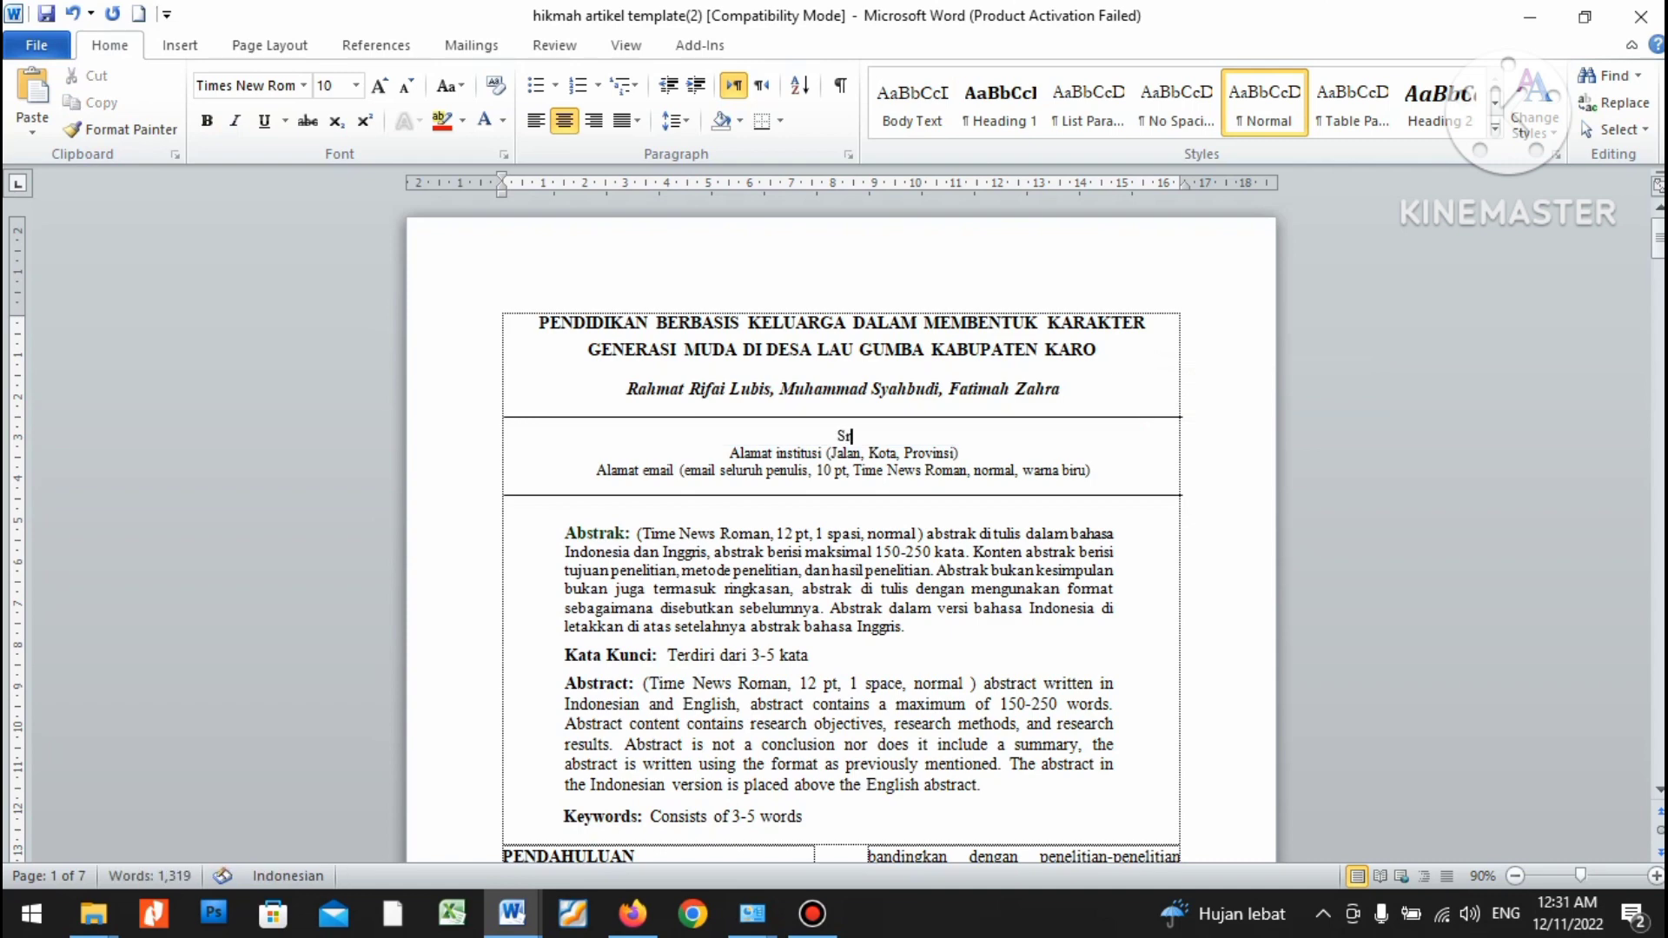
text(ekolah t)
text(inggi Aga)
text(mma)
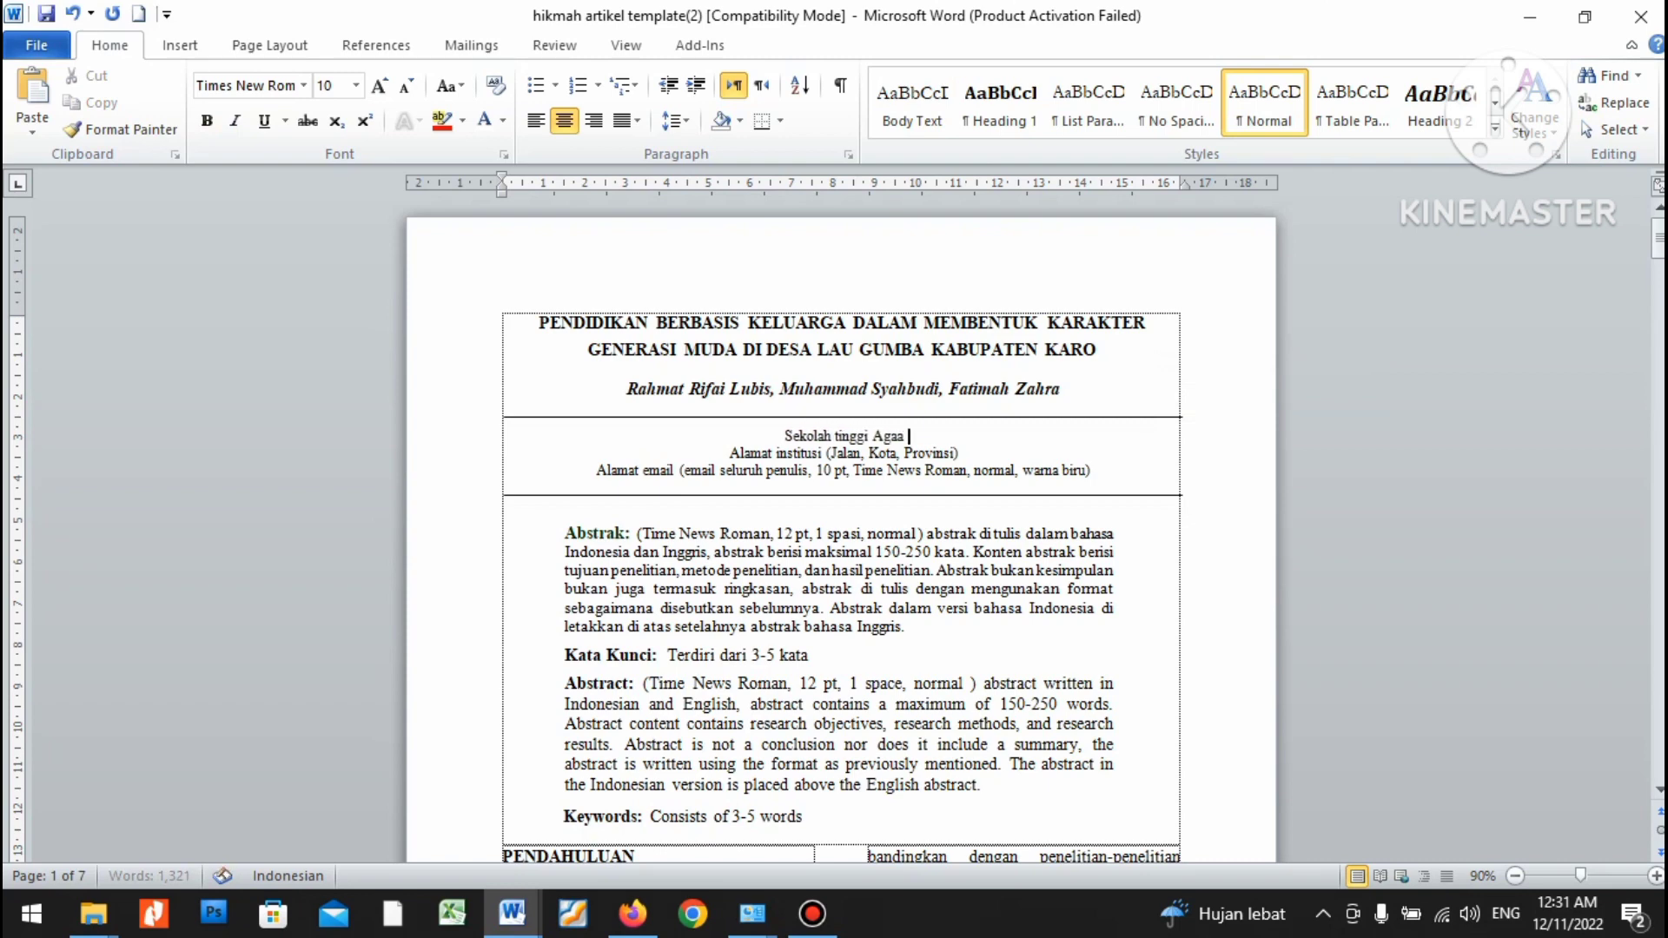
key(BackSpace)
key(BackSpace)
text(a Islam Sumatera)
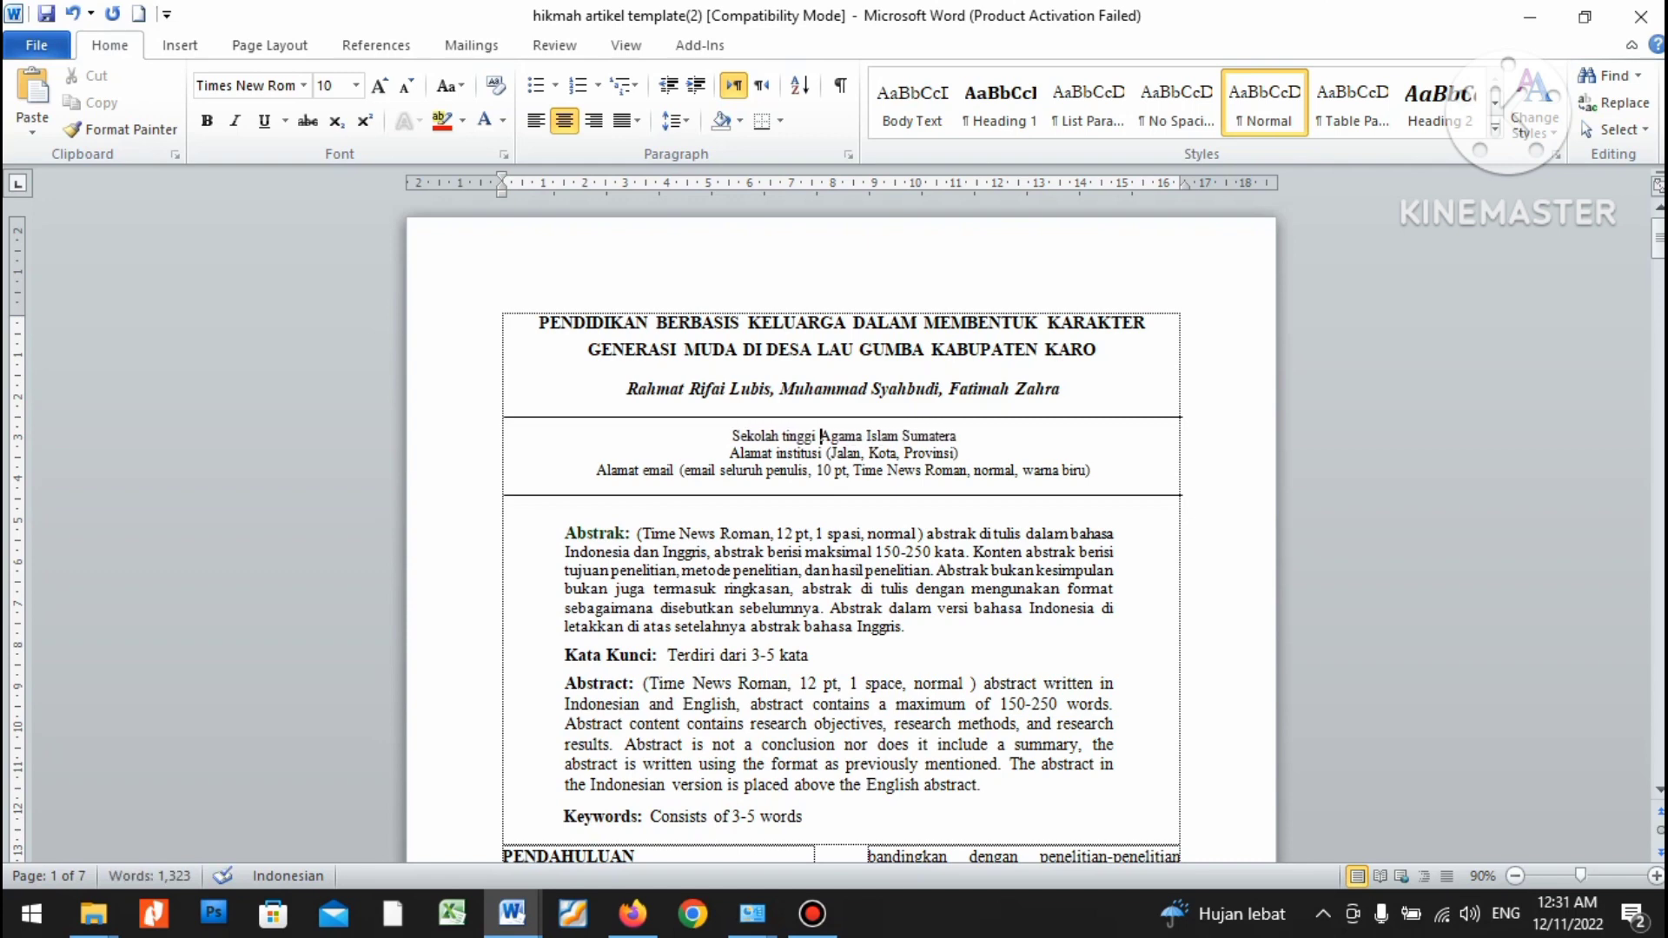
key(Delete)
text(T)
key(ctrl+Right)
key(ctrl+Right)
key(ctrl+Right)
key(ctrl+Right)
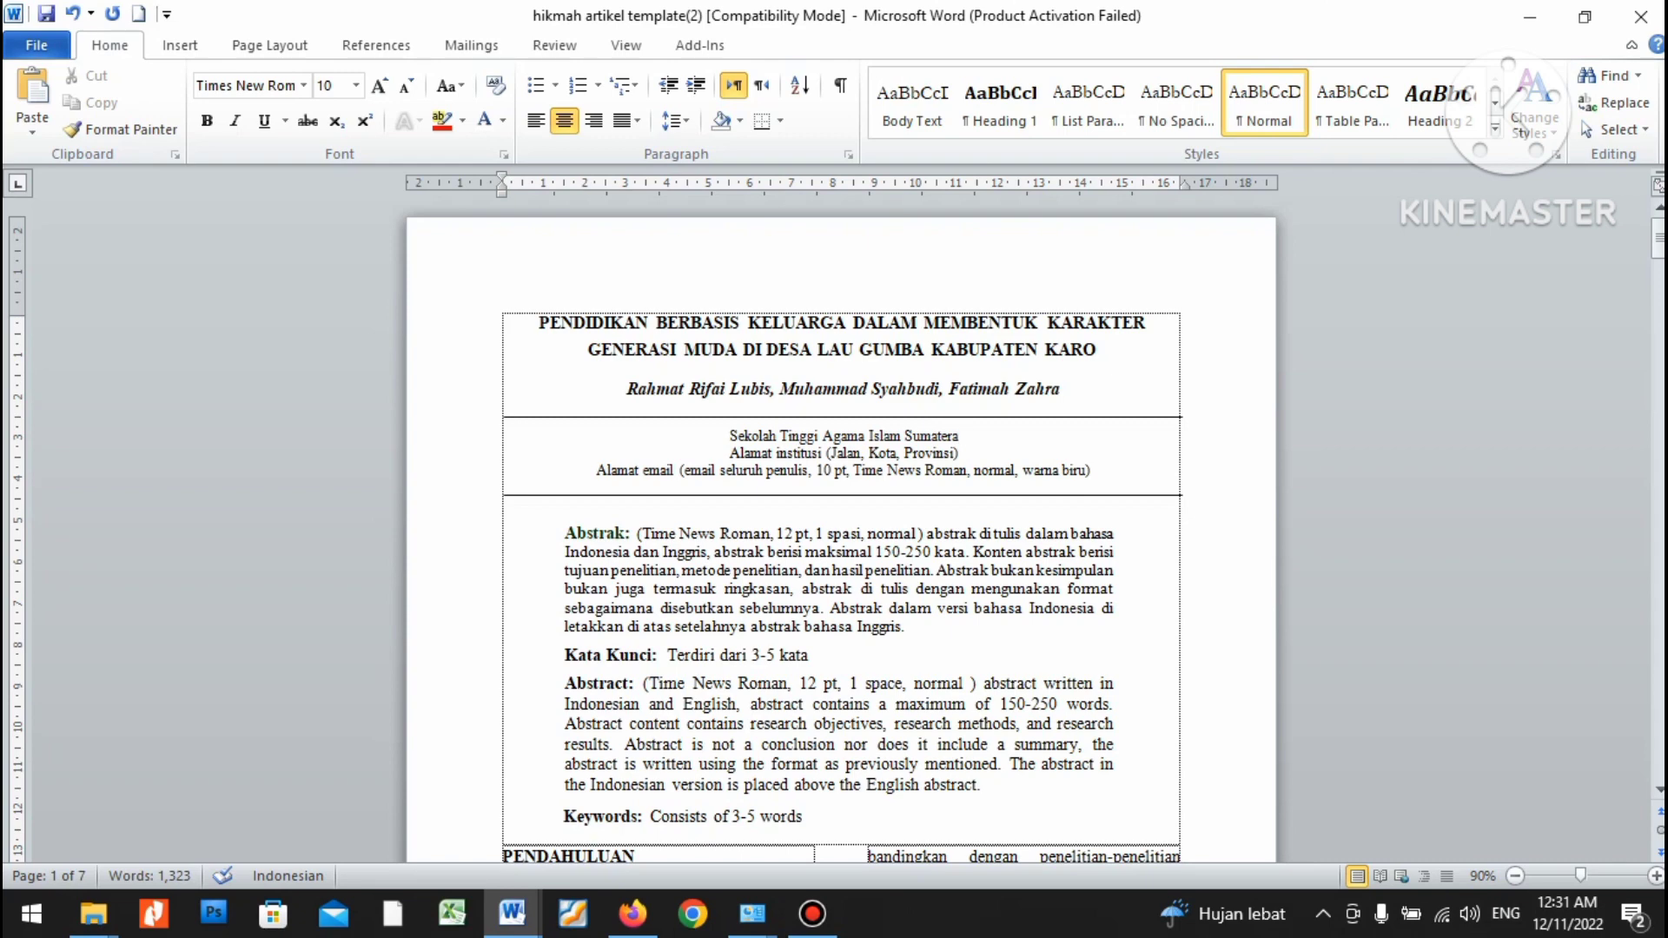
text(,)
key(shift+Home)
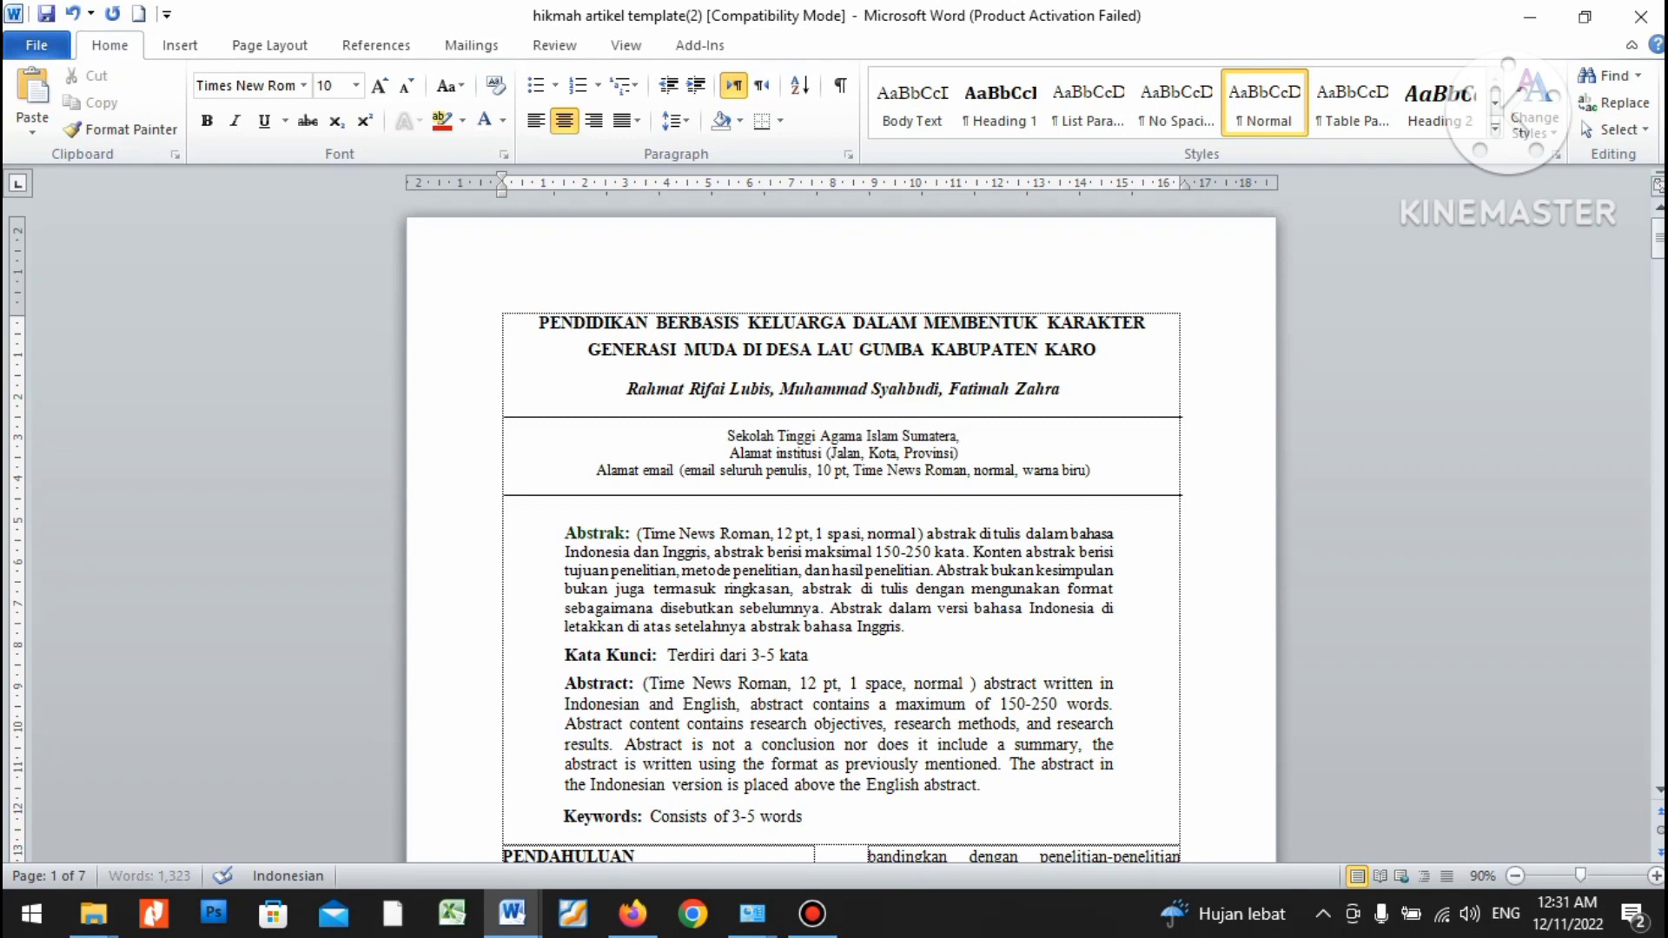
click(356, 85)
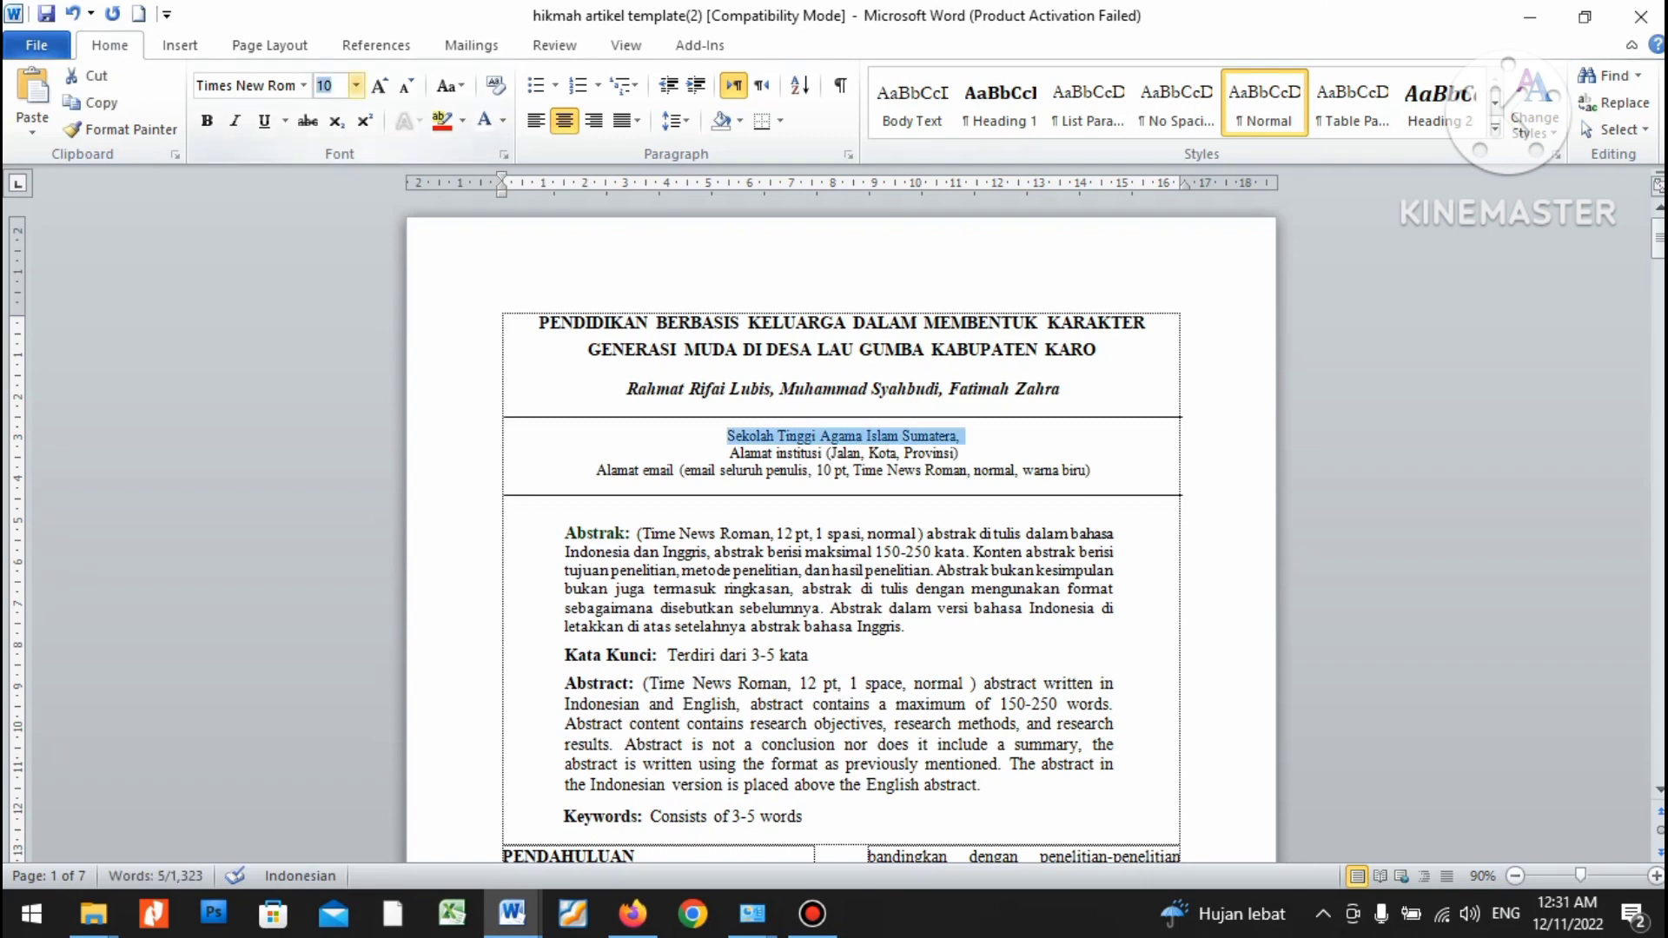
click(961, 436)
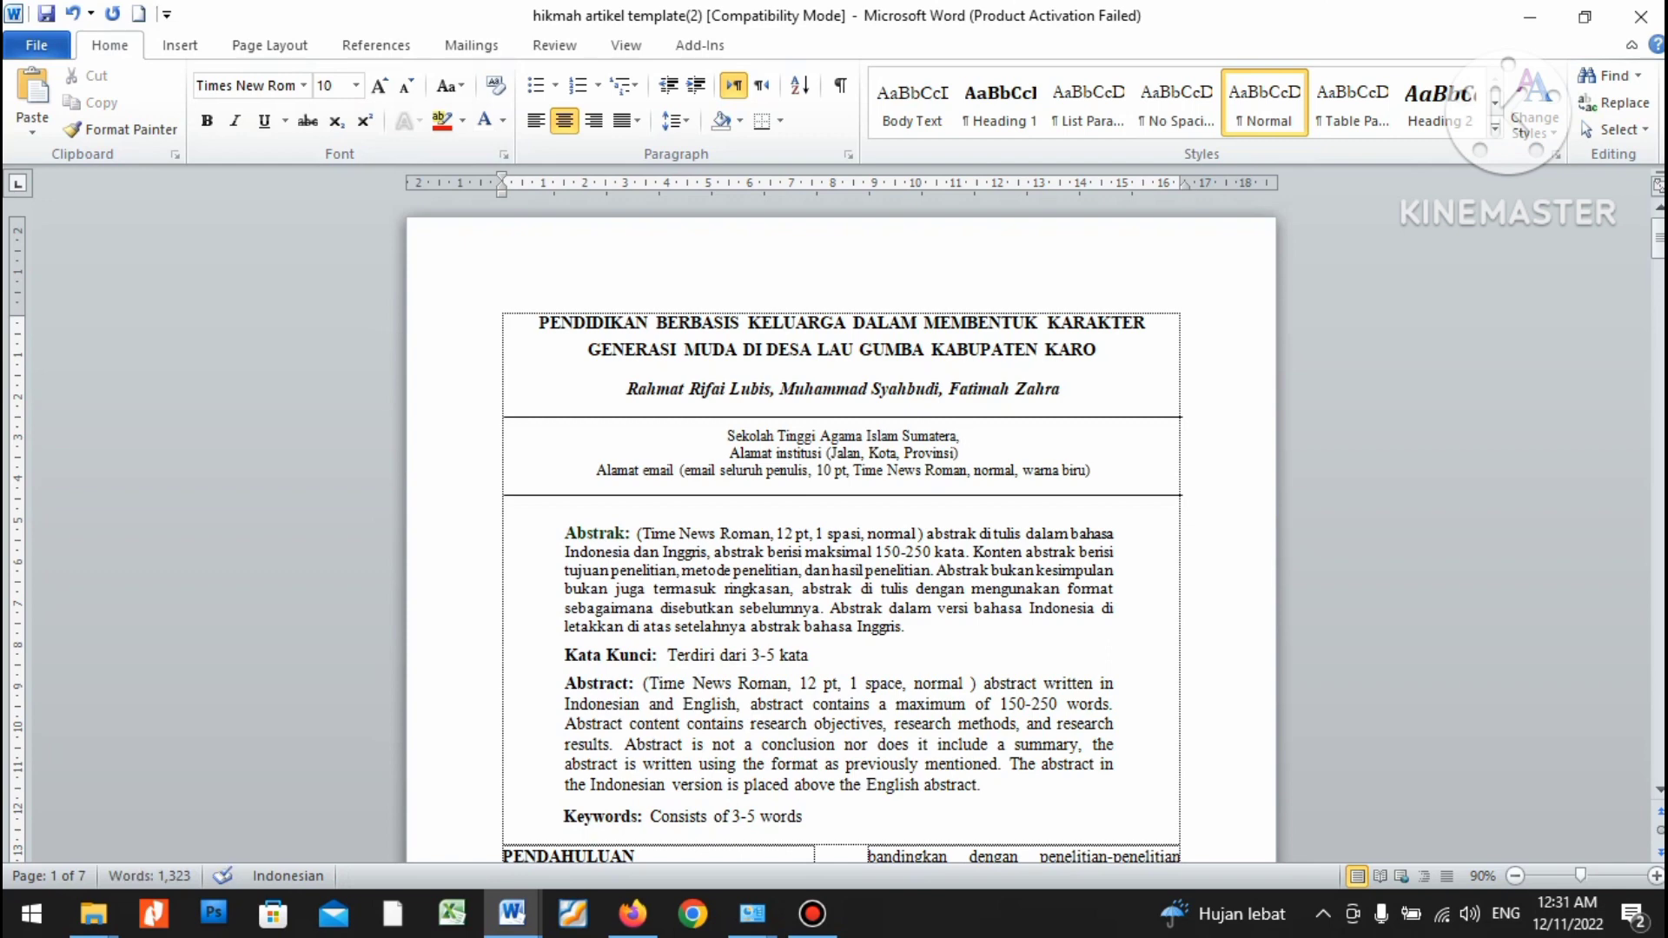
Append 'Universitas Islam Negeri Sumatera Utara Medan', capitalising Sumatera Utara with Shift+F3.
text(Uni)
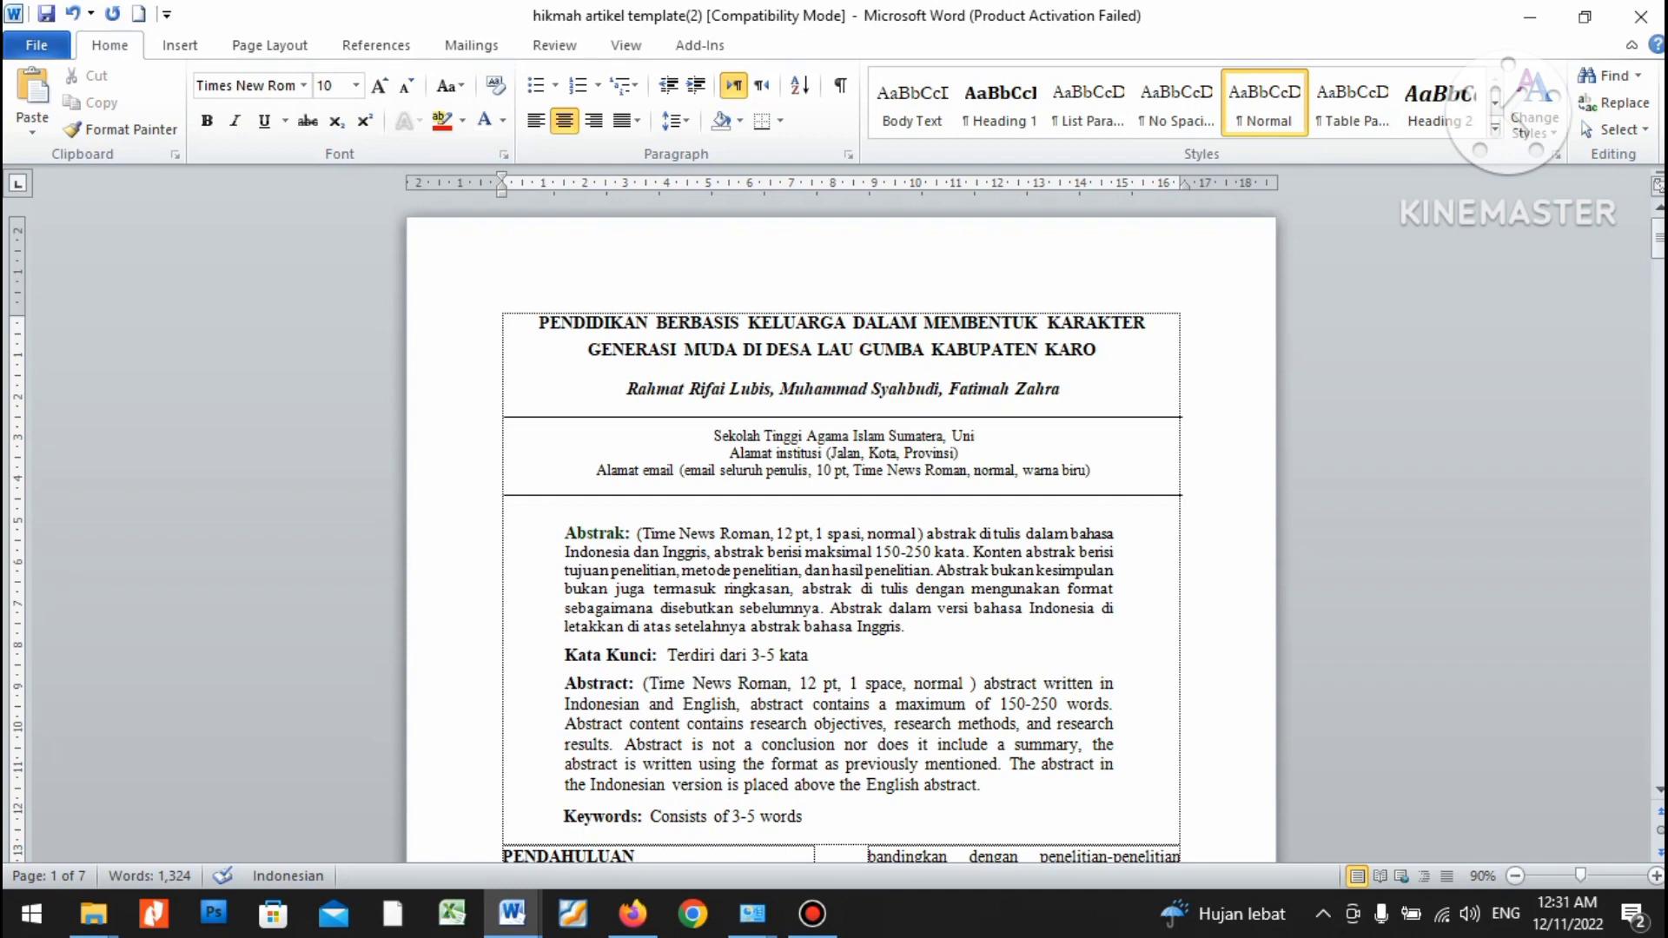
text(versitas)
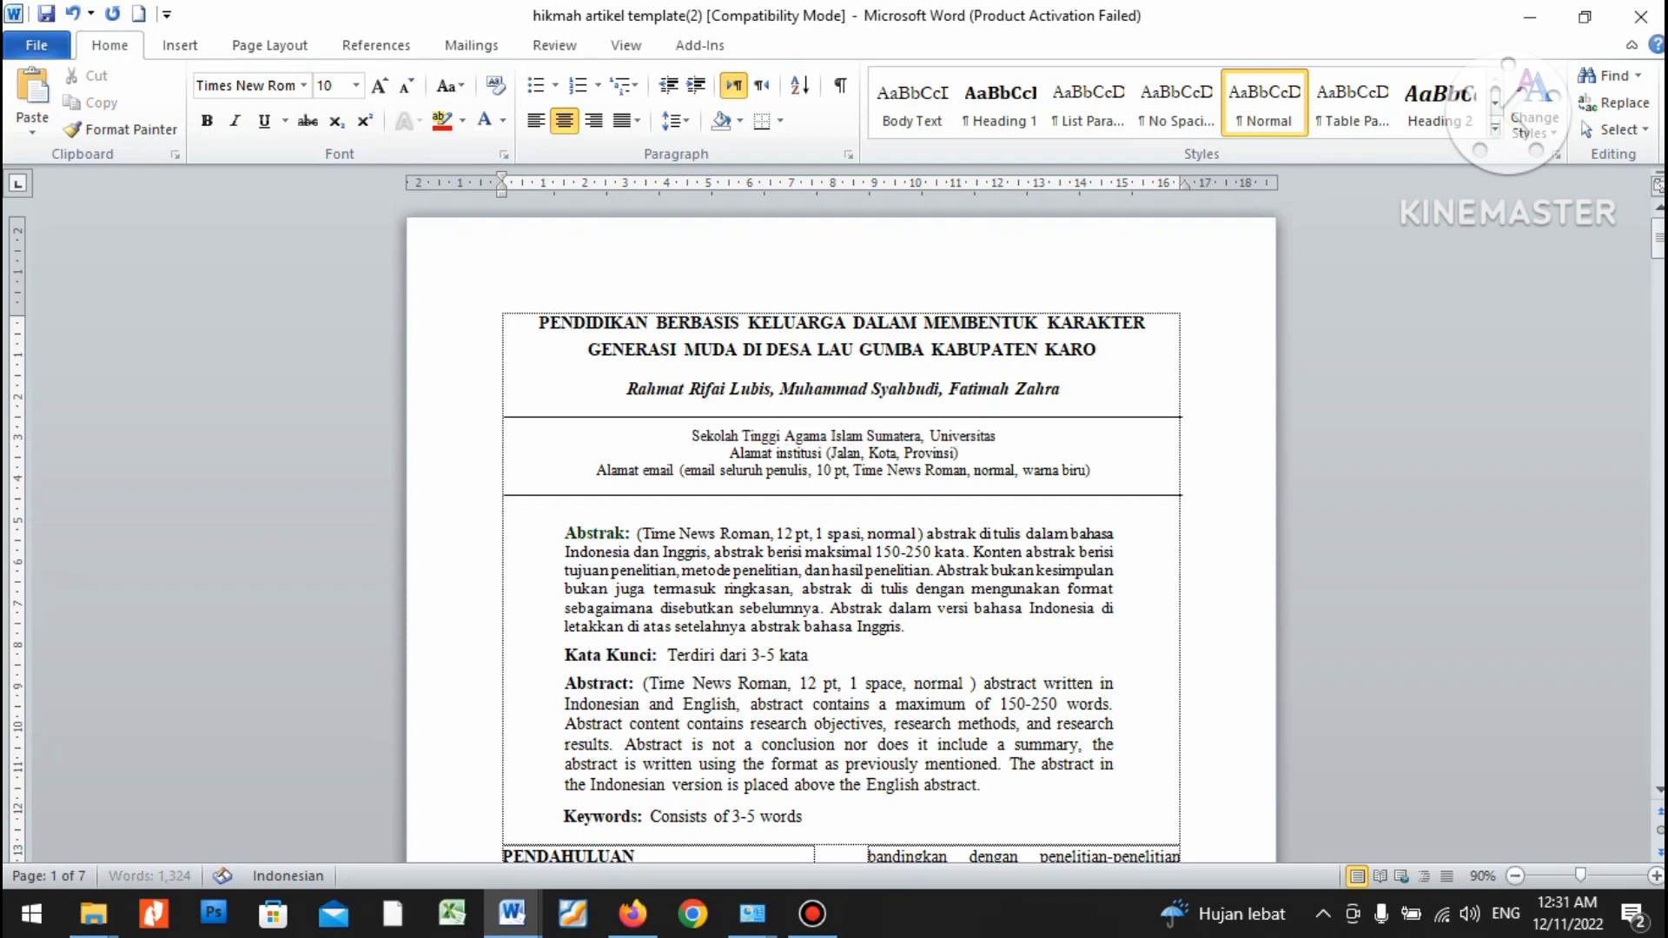
text( Islam )
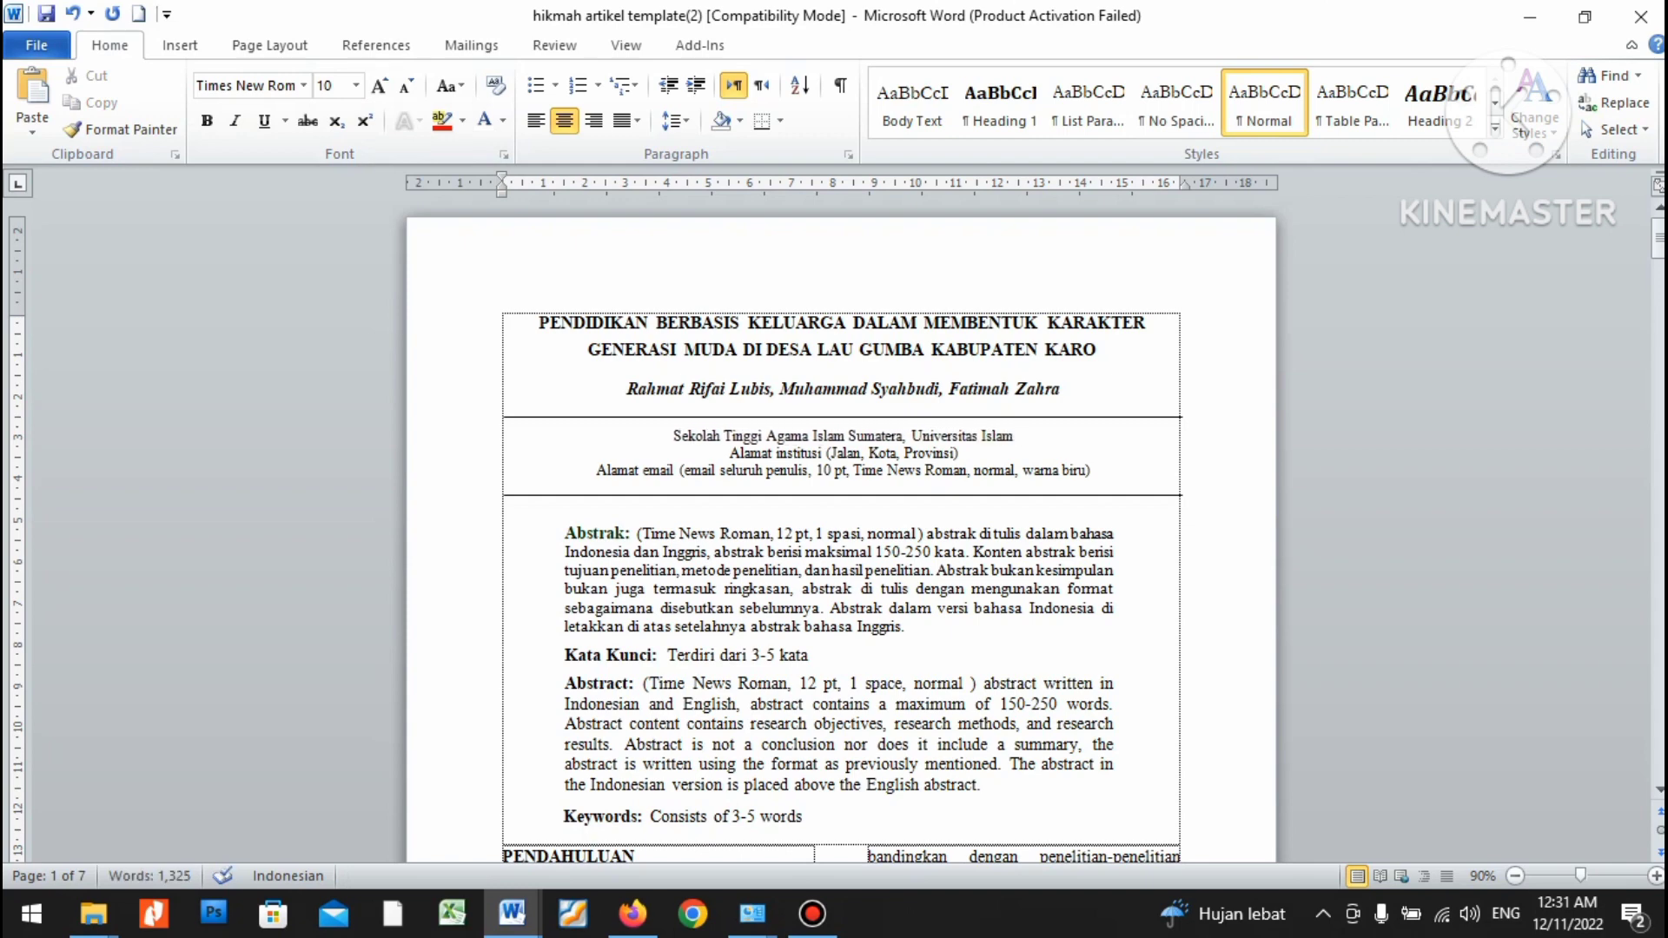
text(N)
text(eh)
text(geri sum)
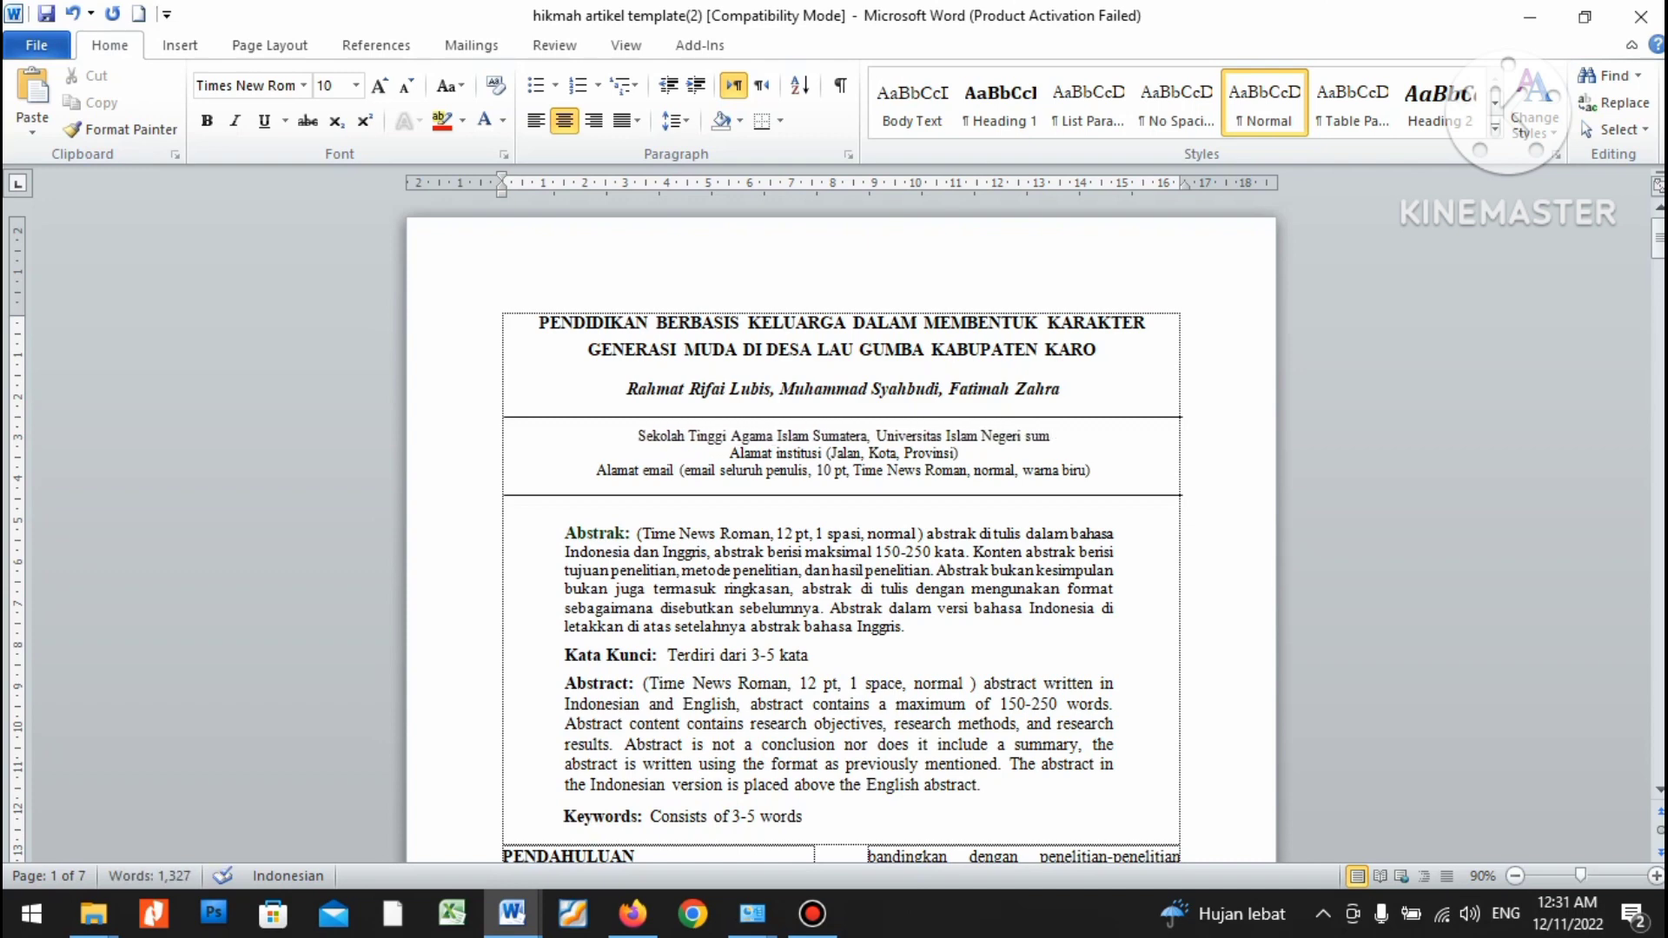
text(atera)
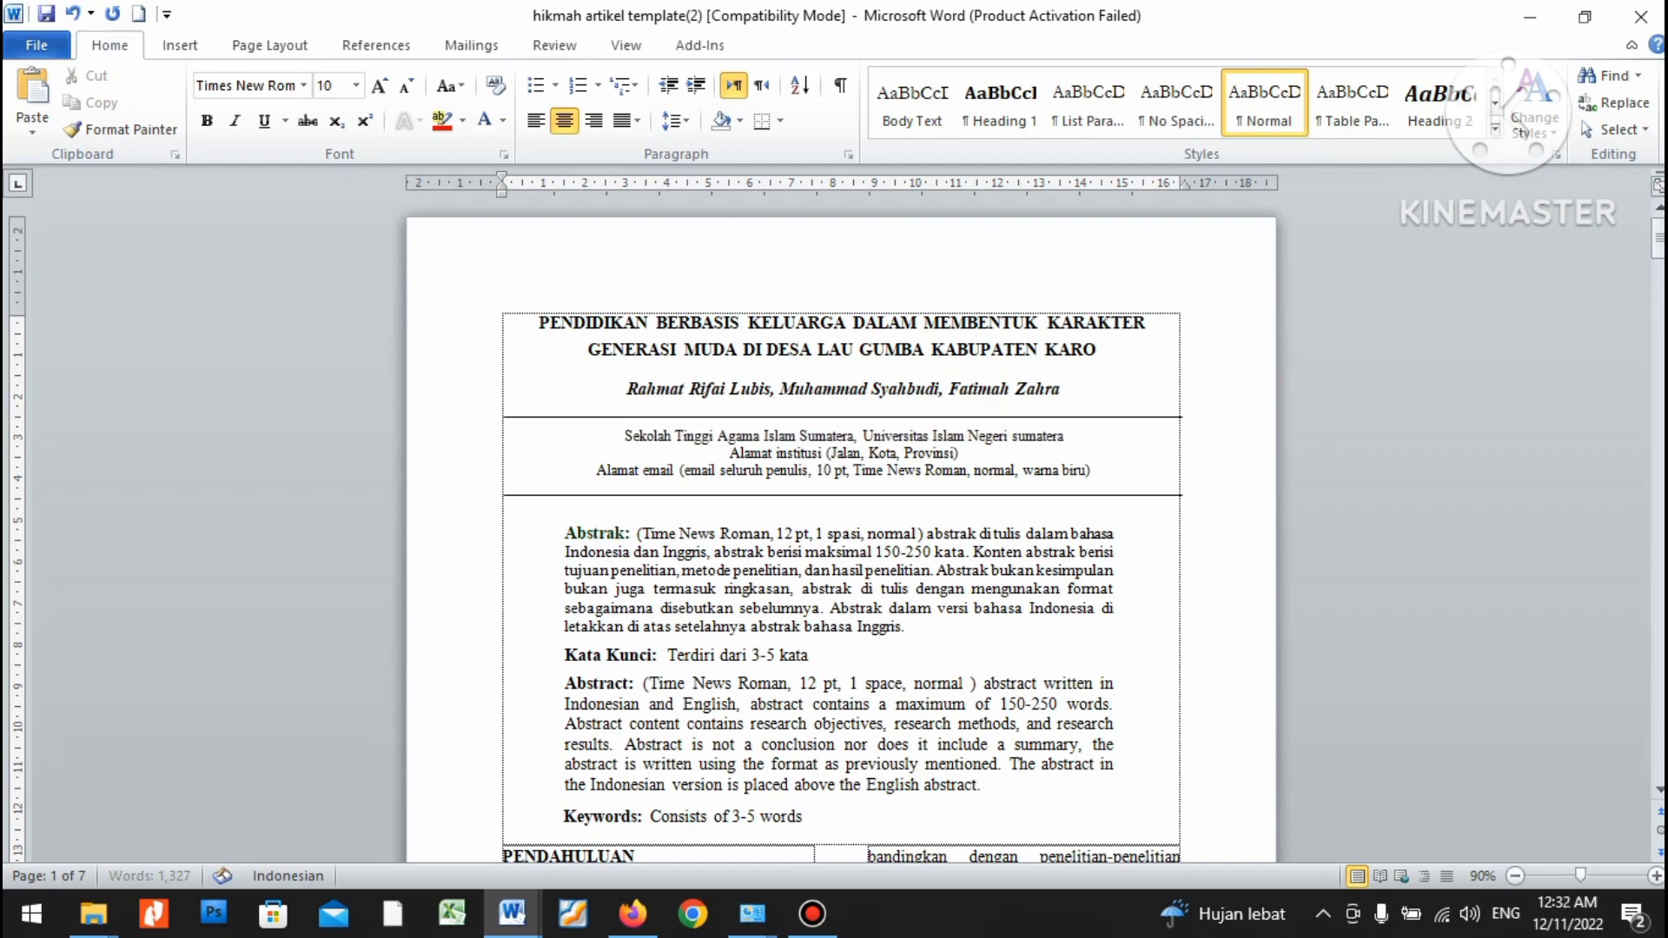
text( utara Mea)
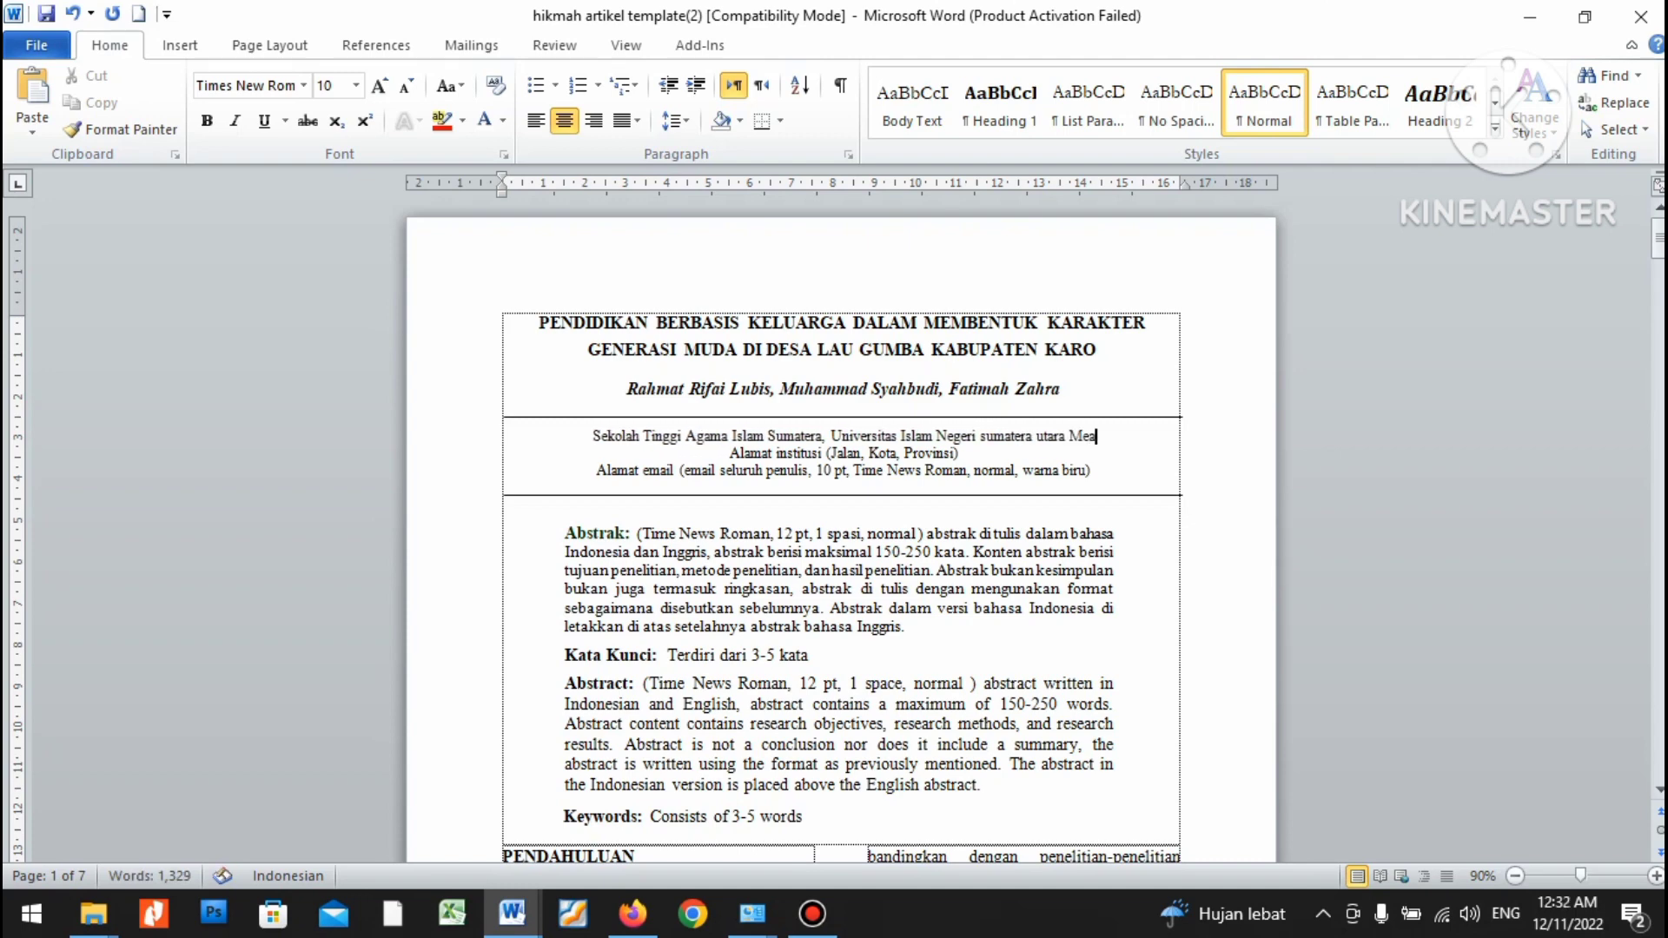
key(BackSpace)
text(dan)
click(1030, 436)
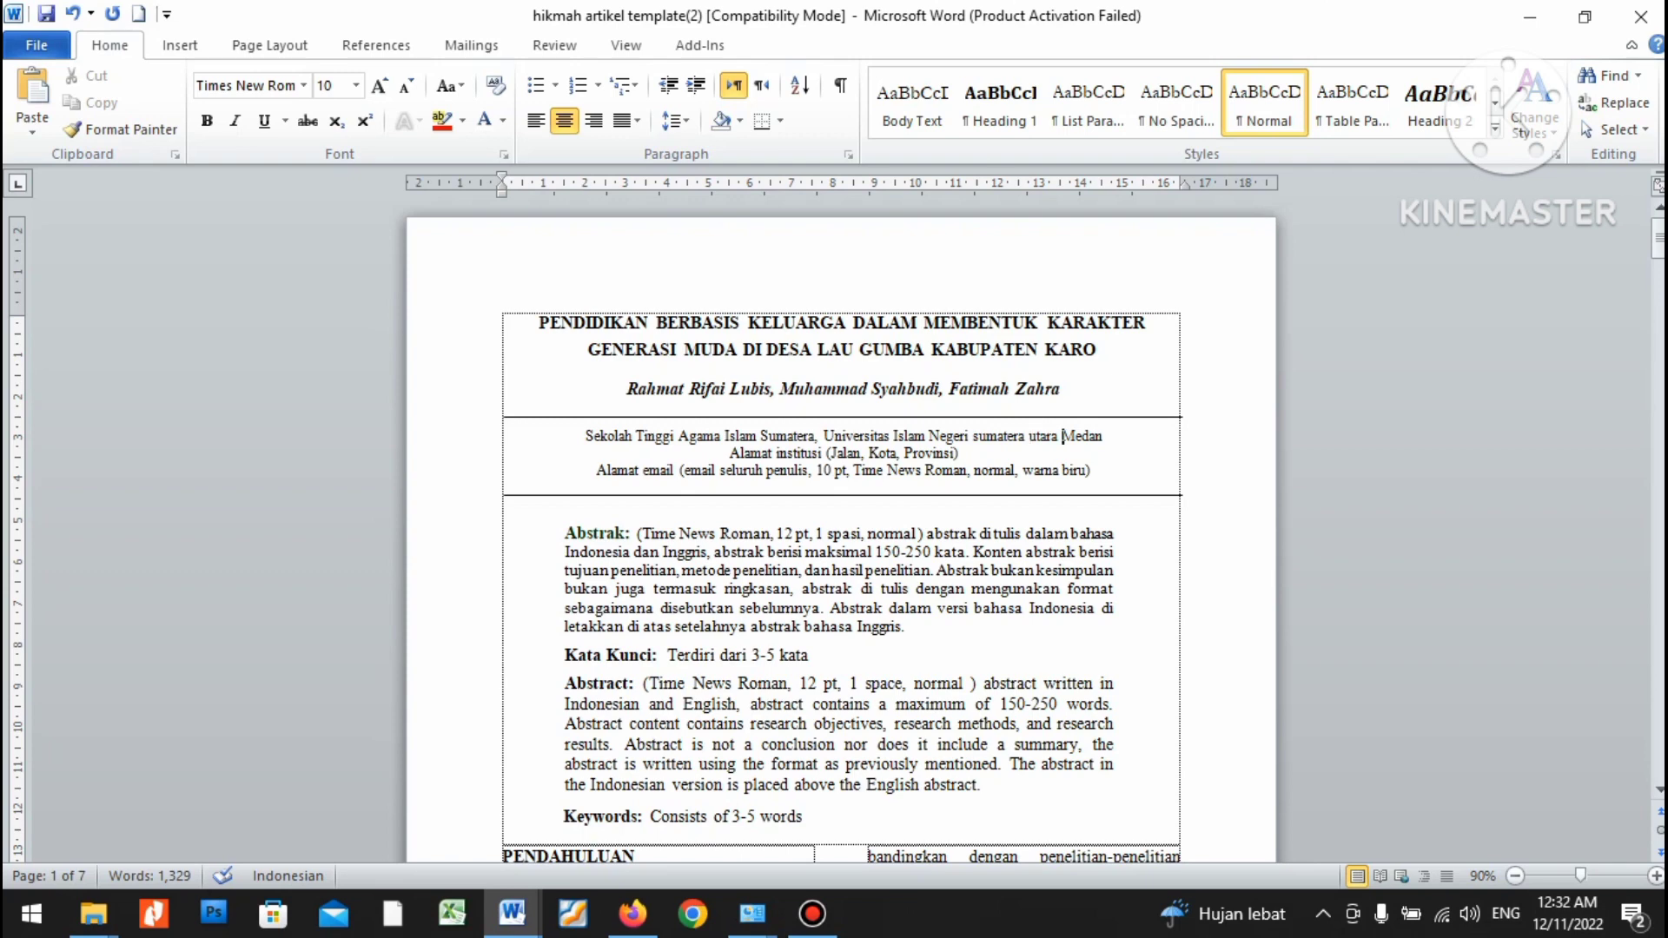
key(ctrl+shift+Left)
key(ctrl+shift+Left)
key(shift+F3)
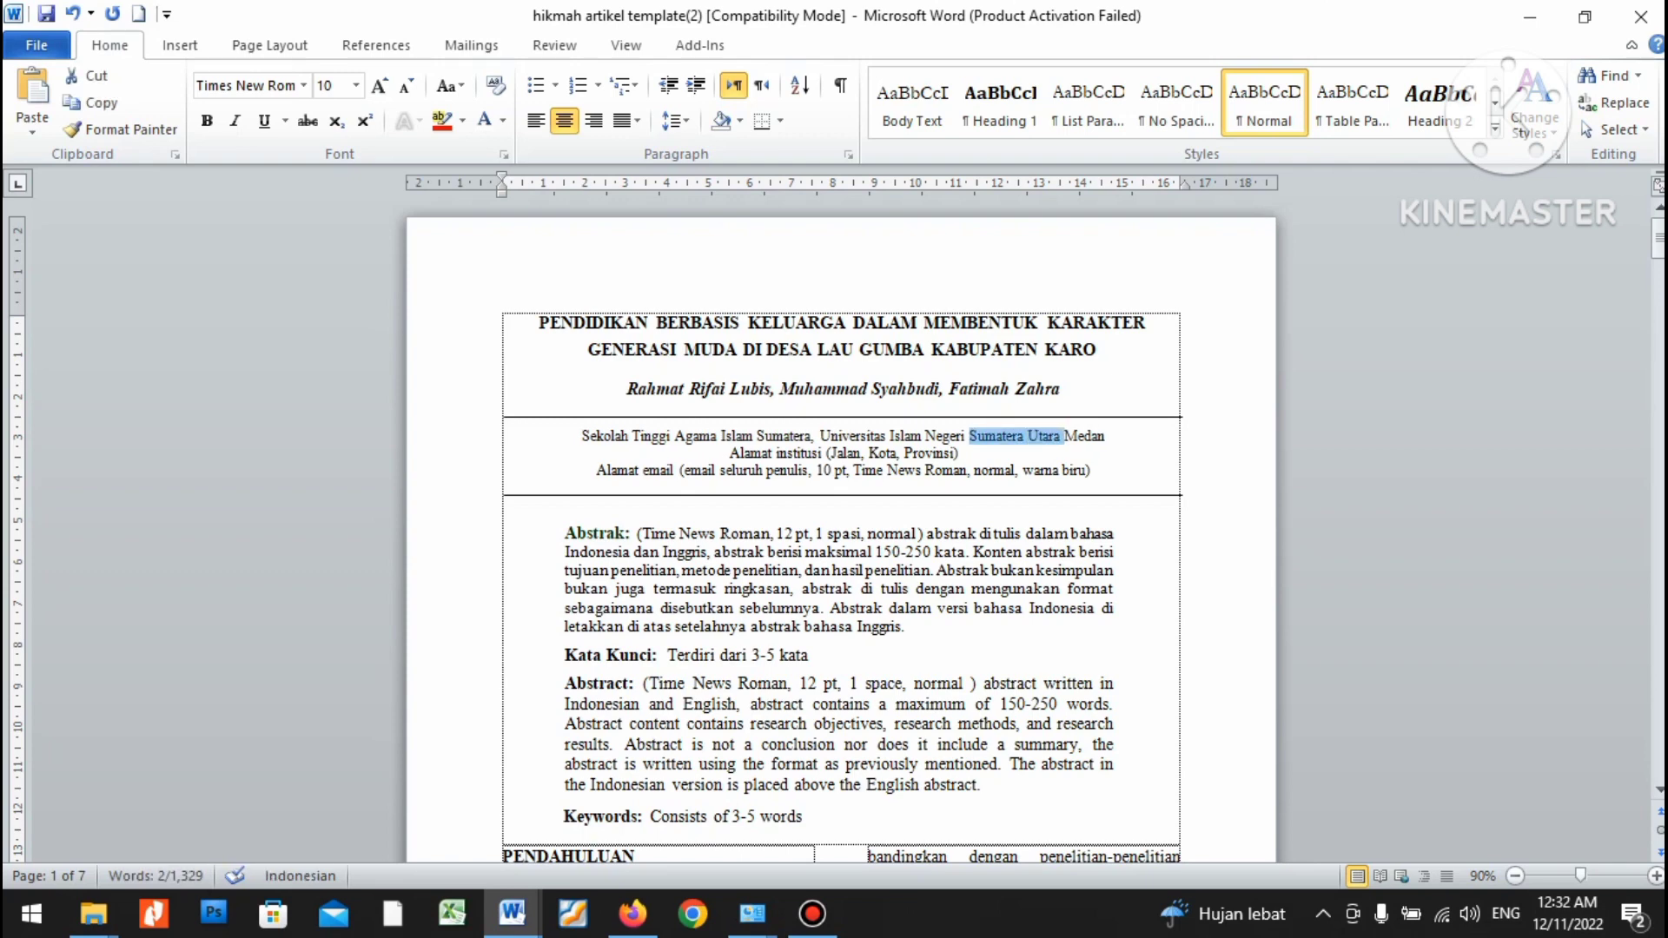
click(996, 435)
drag(730, 452, 963, 453)
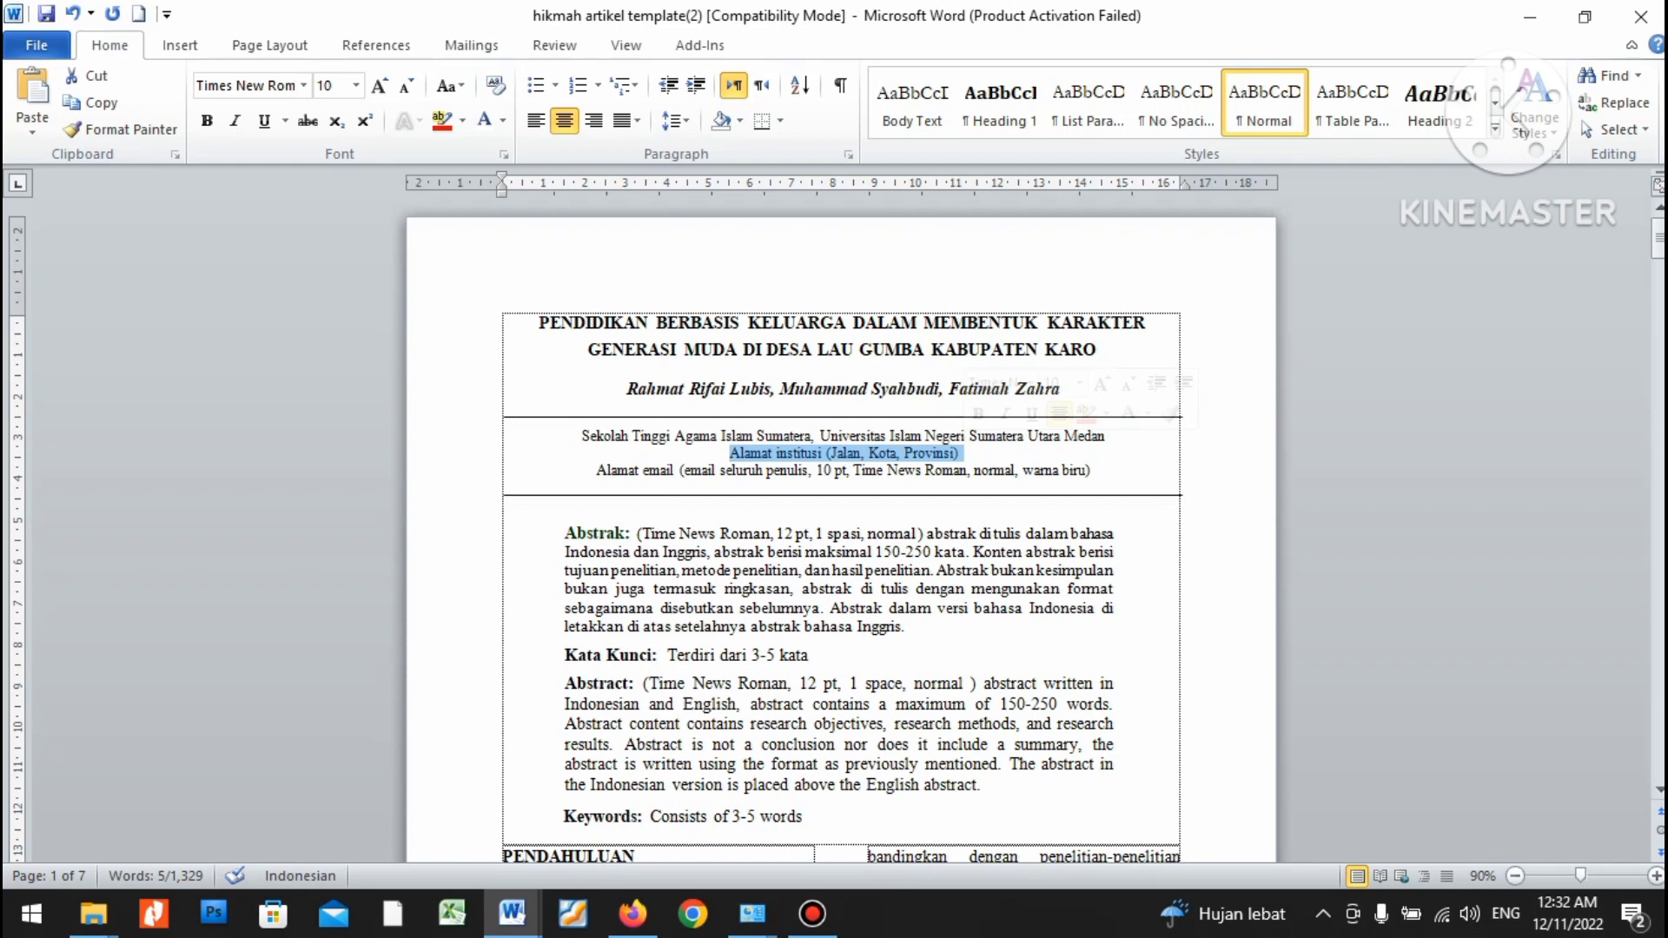
Type the institution's street address, city and province, then fix the word order and capitalise 'Utara'.
text(Jl)
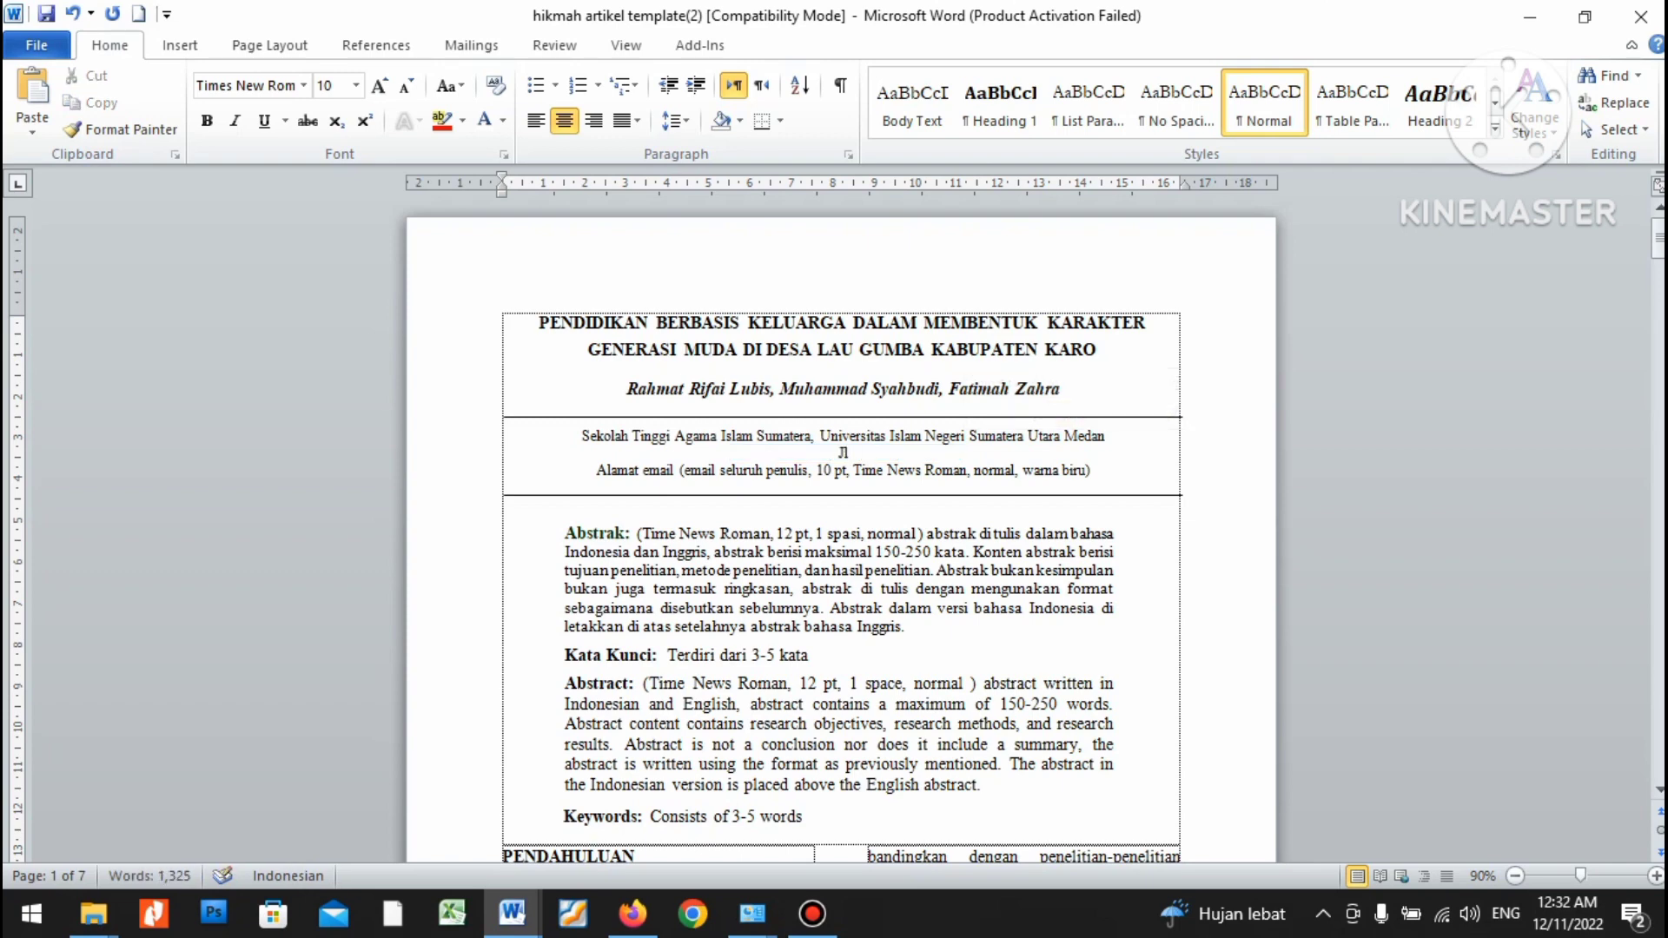
text(. Sambu No. 49 Medan)
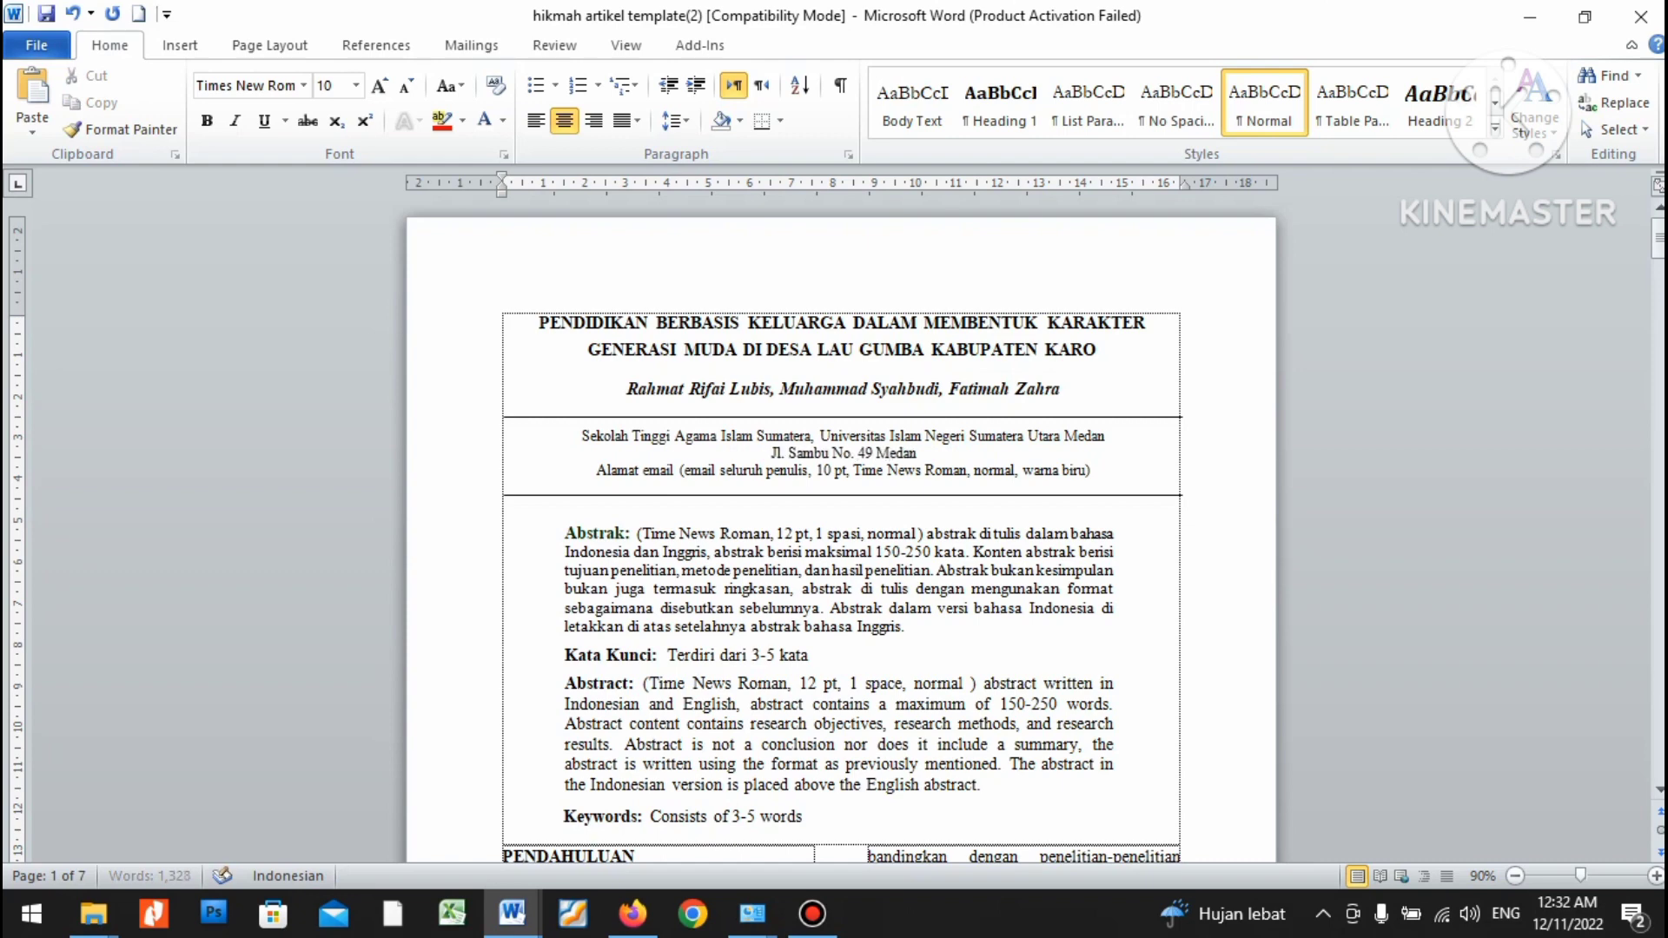
text(, Kota)
key(ctrl+Left)
key(ctrl+Left)
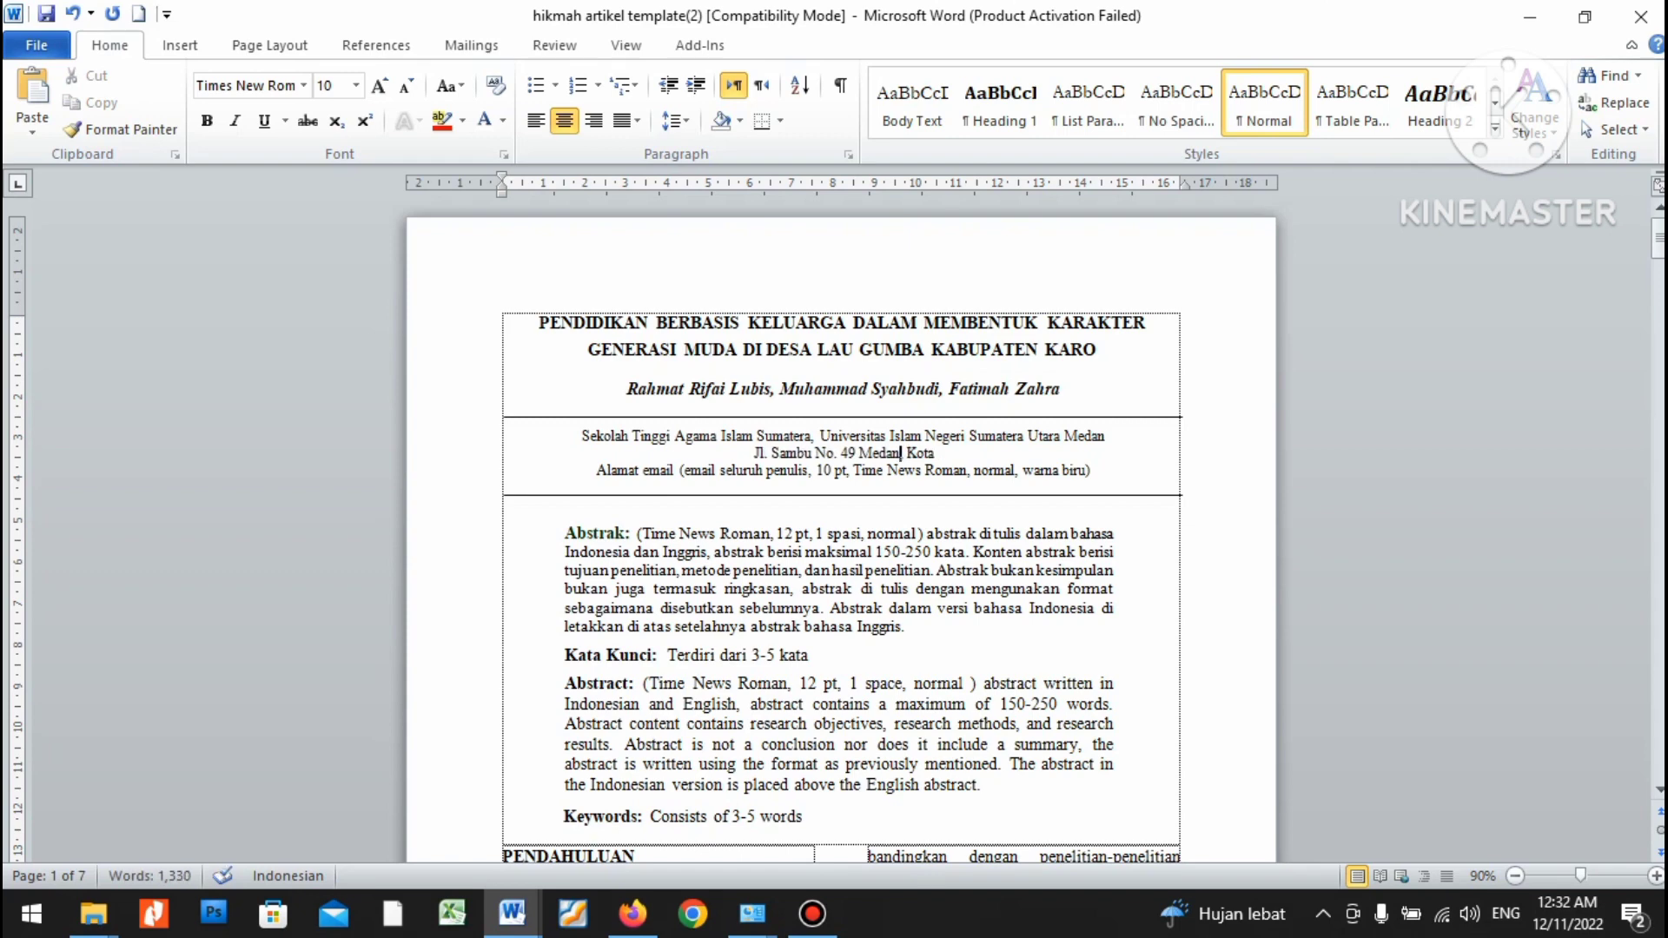
key(ctrl+shift+Left)
key(Delete)
key(End)
text(Med)
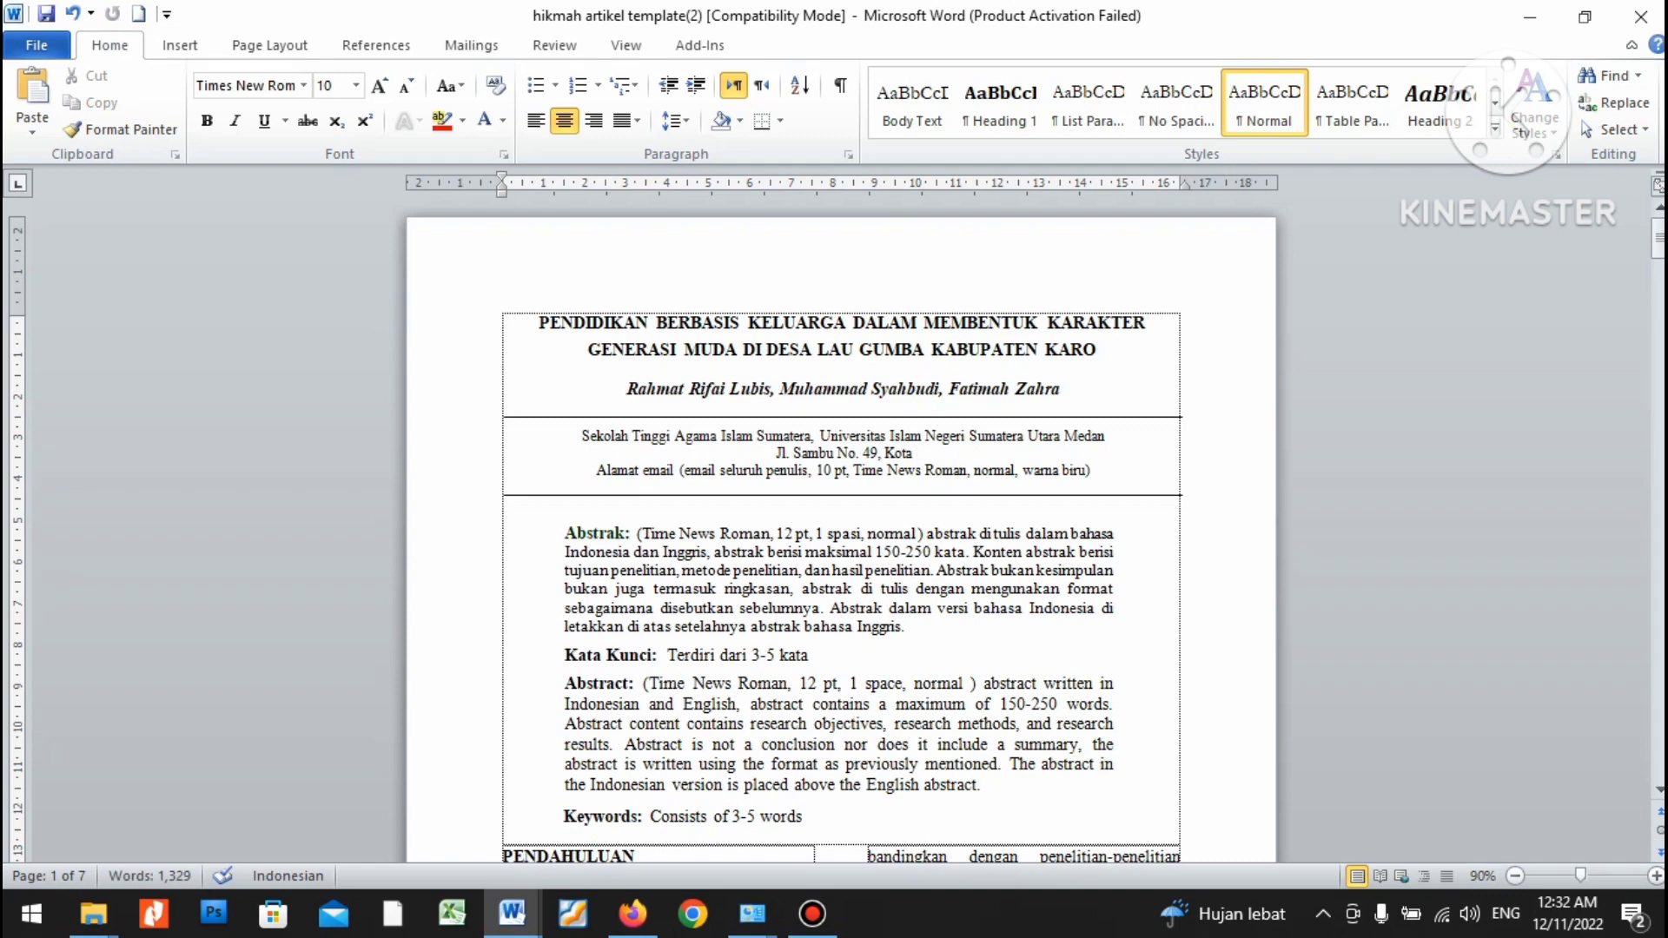
text(an, Sumate)
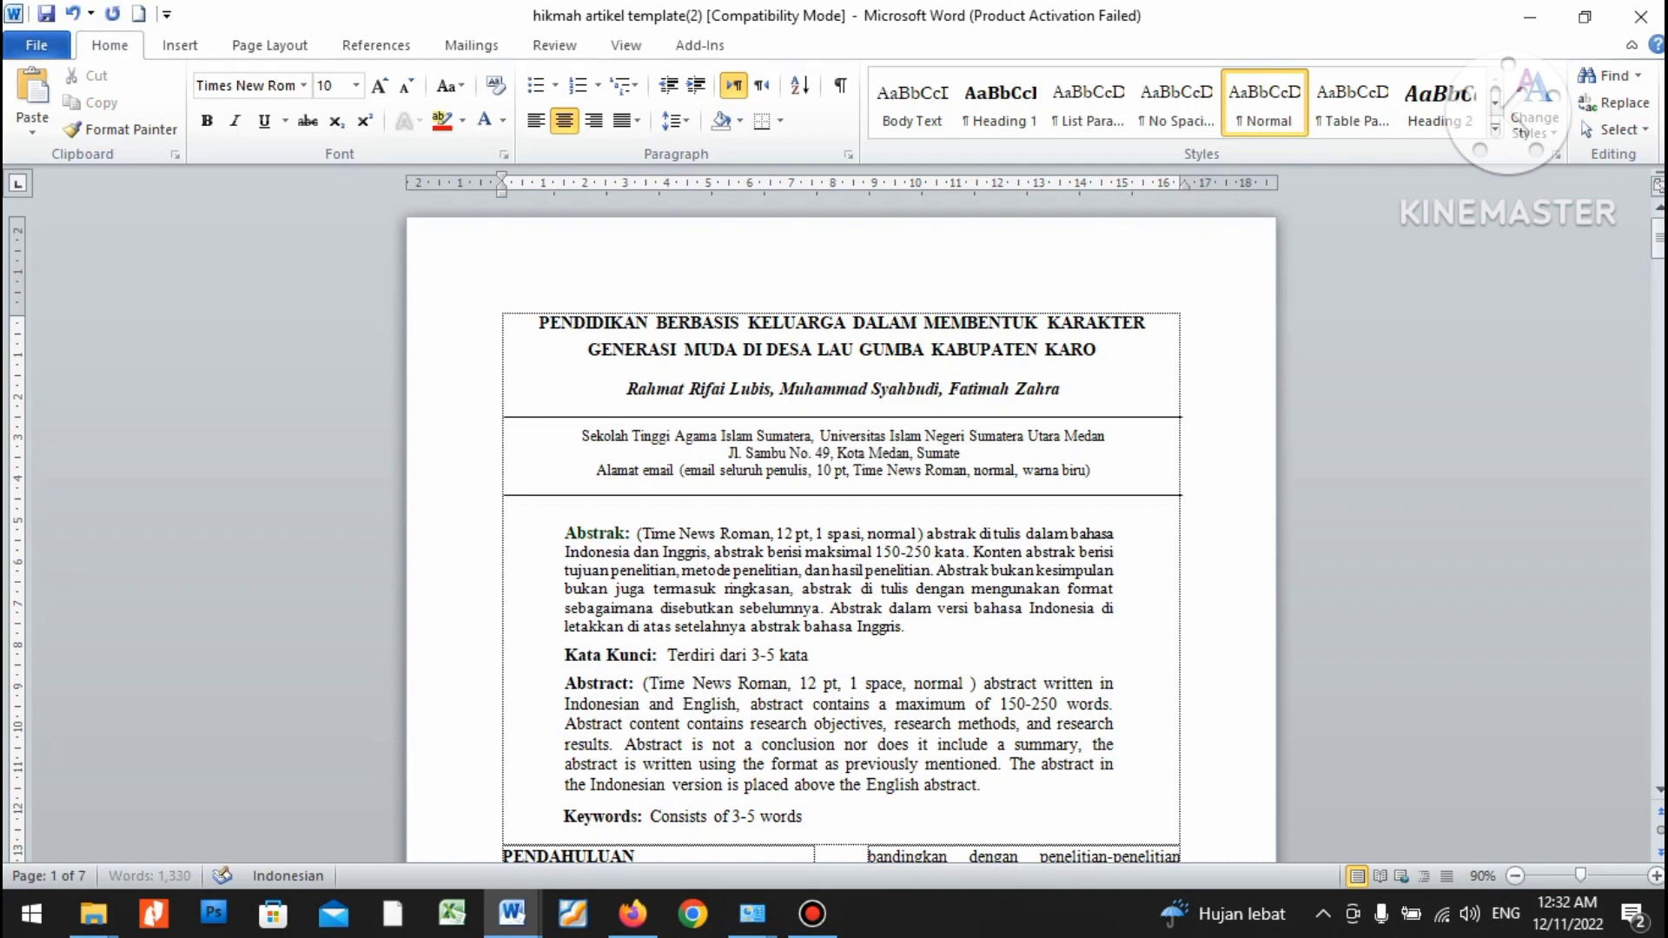
text(ra utara)
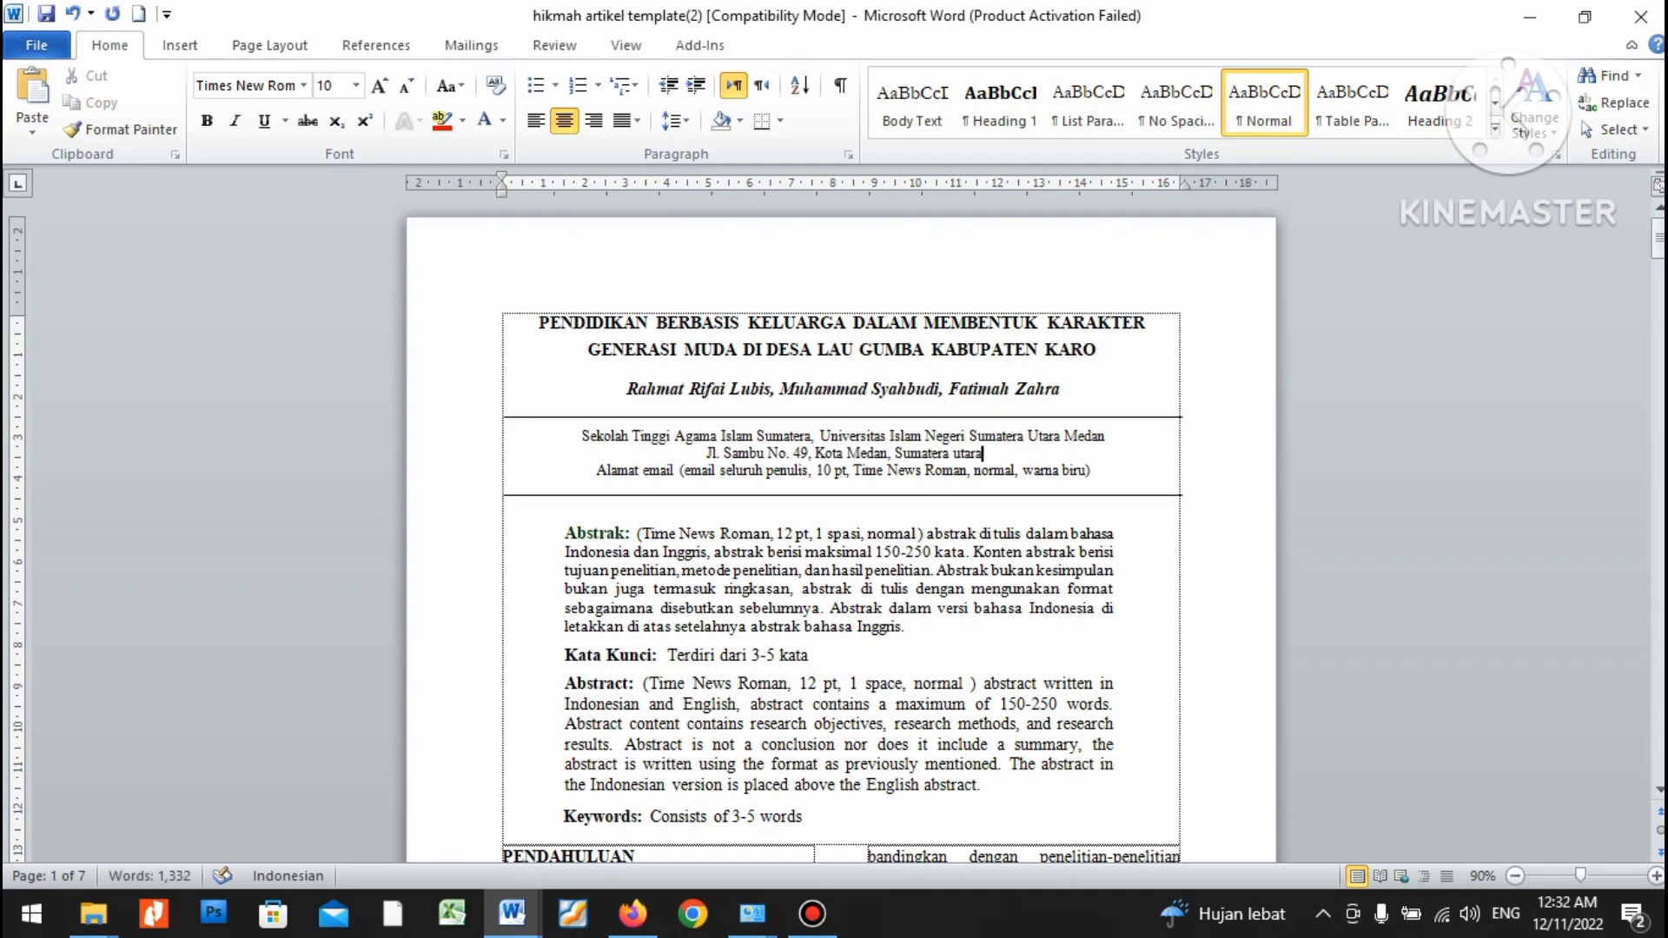
key(Left)
key(Left)
key(Left)
key(Left)
key(BackSpace)
text(U)
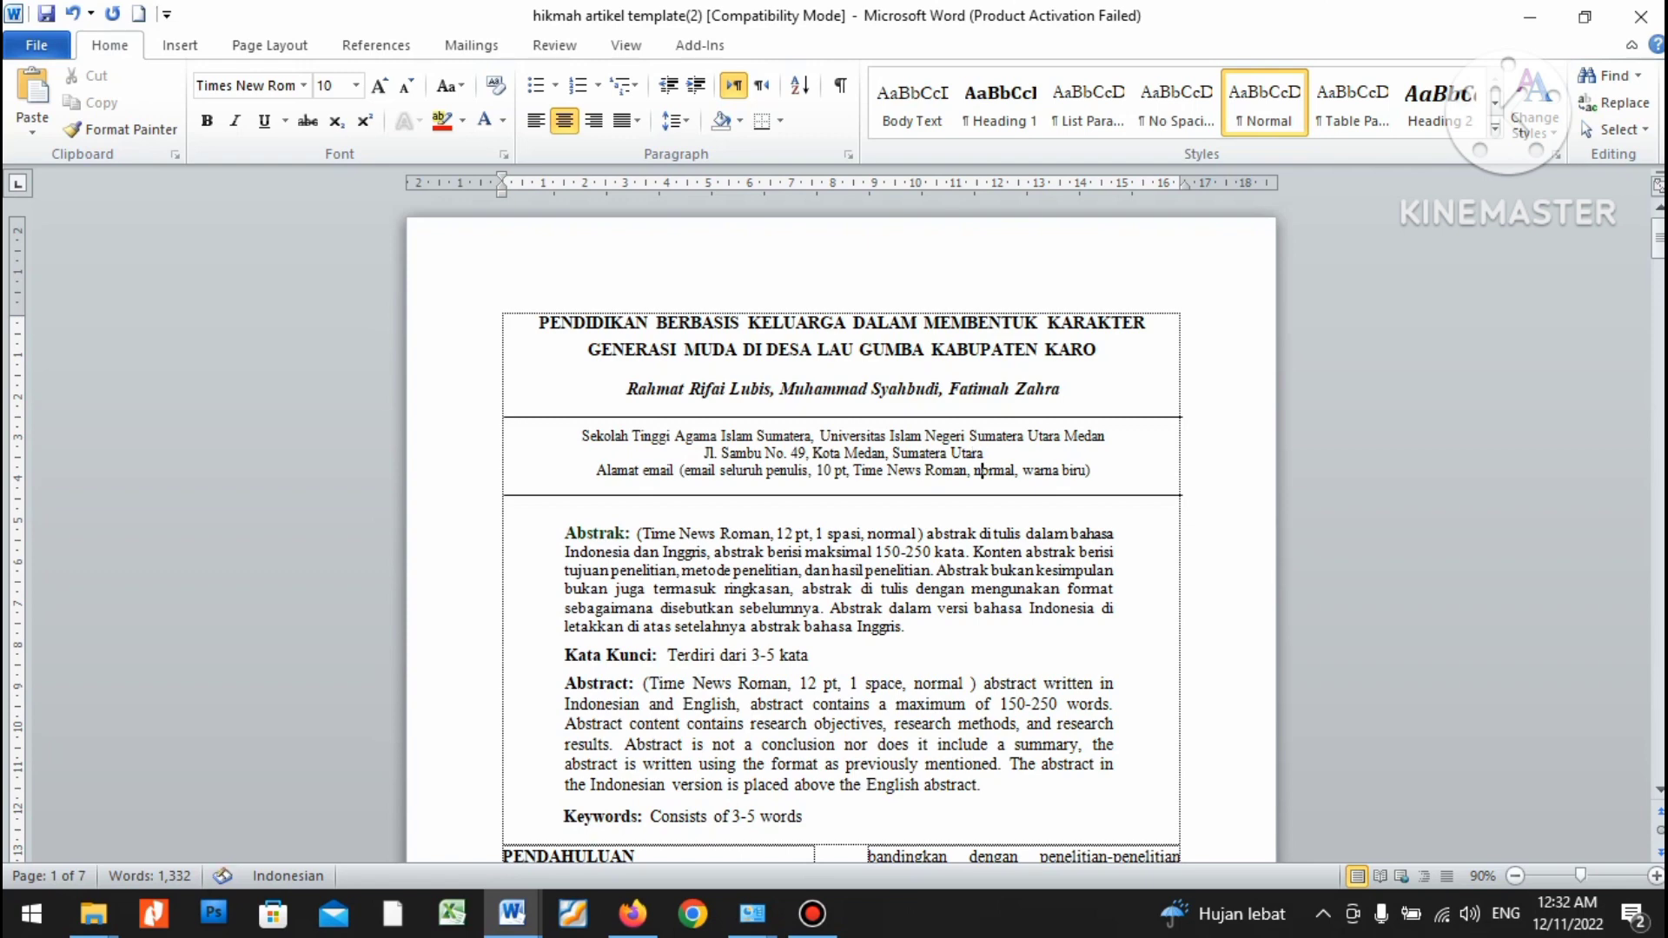
key(ctrl+Left)
key(ctrl+Left)
key(ctrl+Left)
key(ctrl+Left)
key(ctrl+Left)
key(ctrl+Left)
key(ctrl+shift+Right)
key(ctrl+shift+Right)
key(ctrl+shift+Right)
key(ctrl+shift+Right)
key(ctrl+shift+Right)
key(ctrl+shift+Right)
key(ctrl+shift+Right)
key(ctrl+shift+Right)
key(ctrl+shift+Right)
key(ctrl+shift+Right)
key(ctrl+shift+Right)
key(ctrl+shift+Right)
key(ctrl+shift+Right)
key(ctrl+shift+Right)
key(ctrl+shift+Right)
key(ctrl+shift+Right)
key(ctrl+shift+Right)
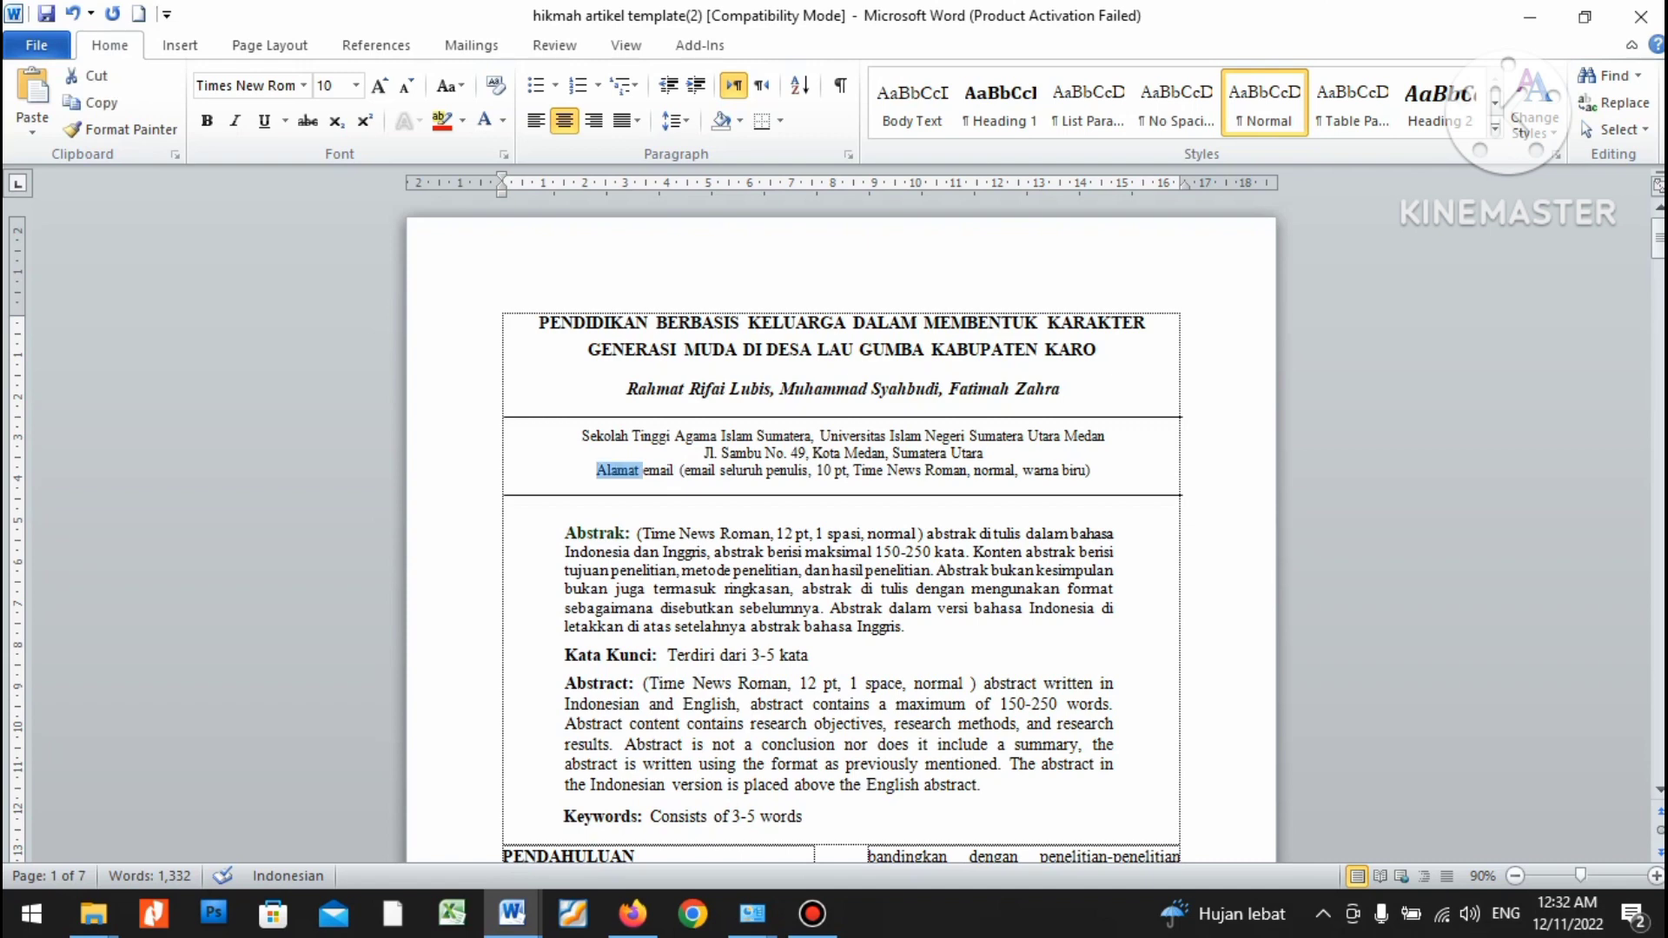
Overwrite the selected email placeholder with the three authors' Gmail addresses, separated by commas.
key(ctrl+shift+Right)
key(ctrl+shift+Right)
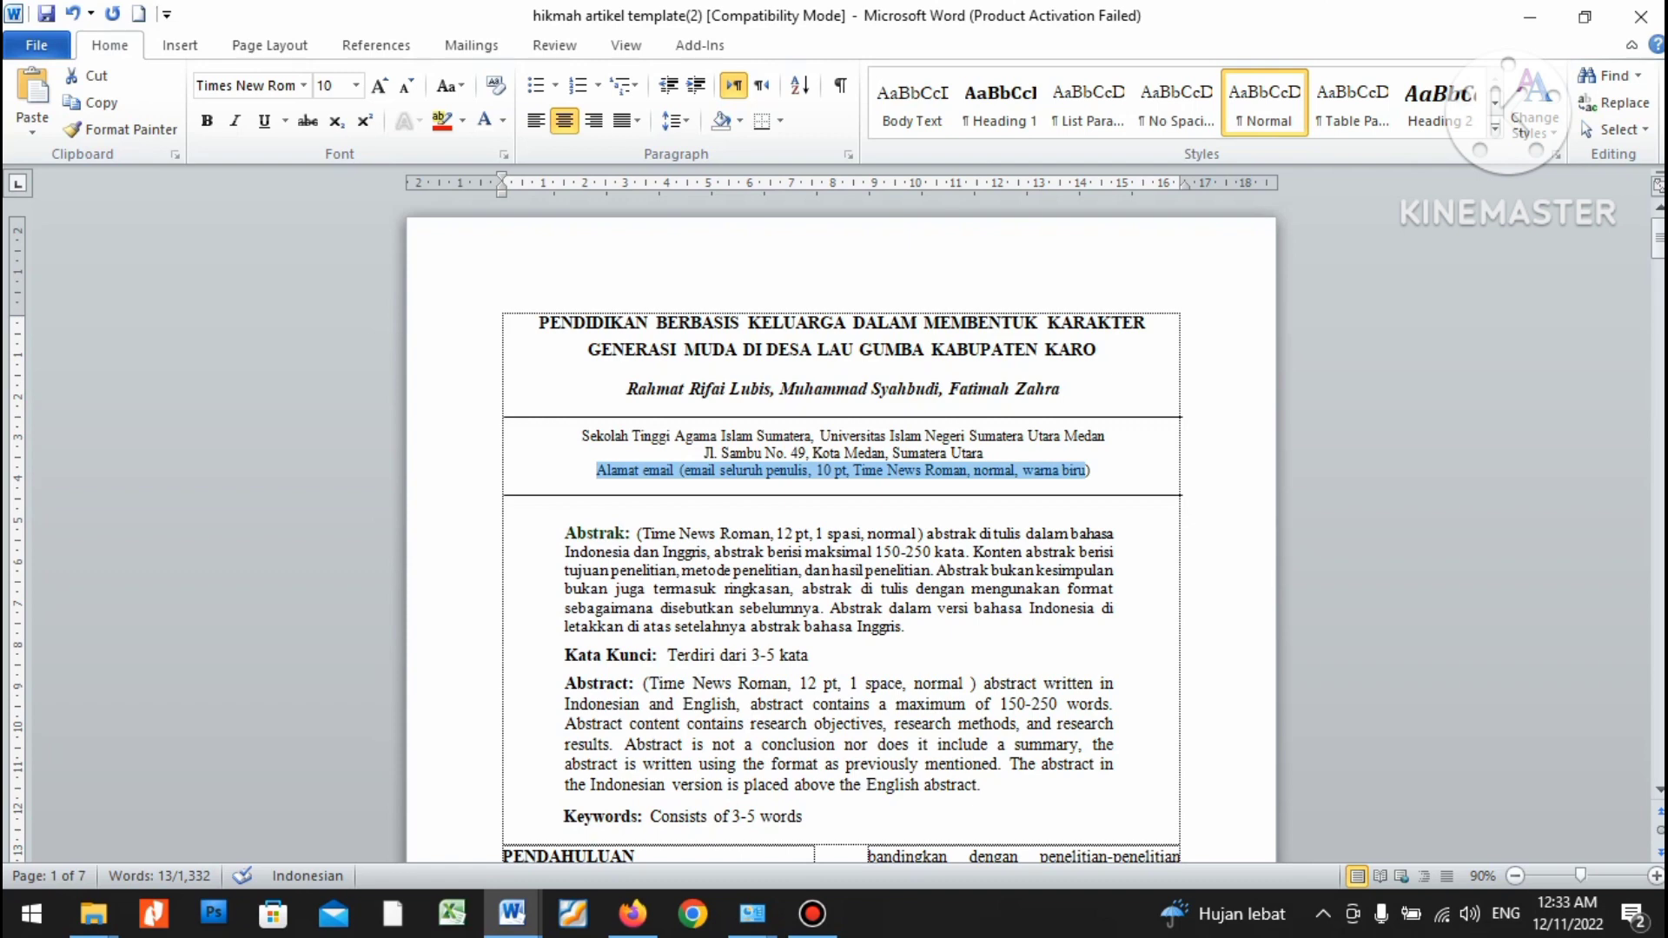
key(ctrl+shift+Right)
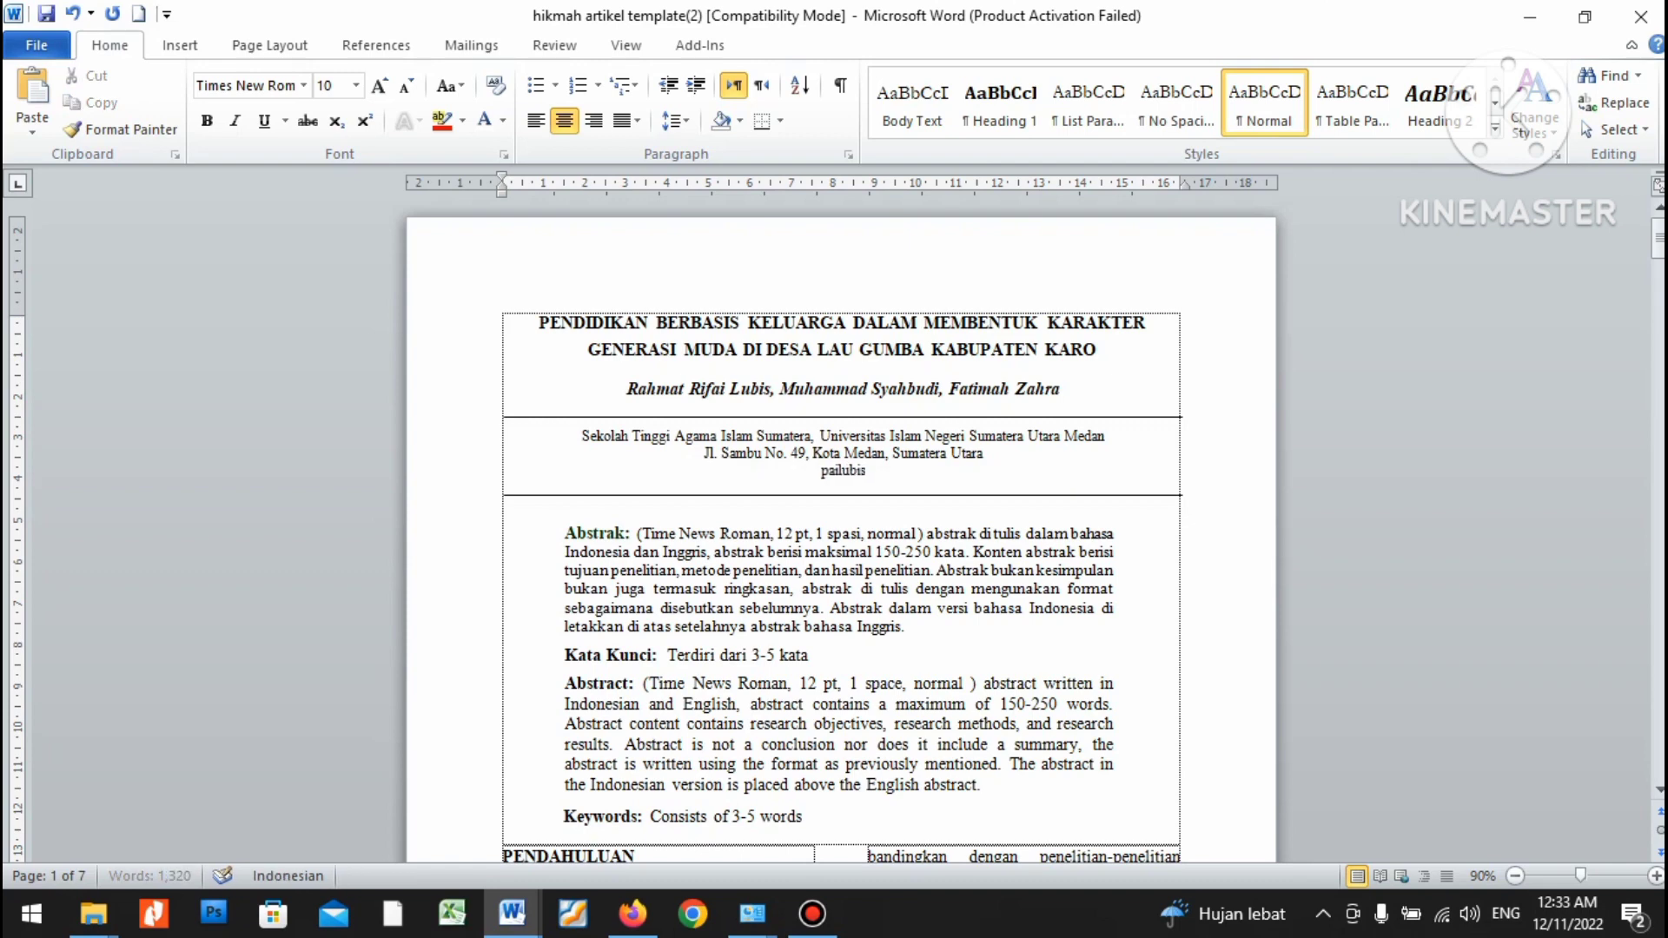
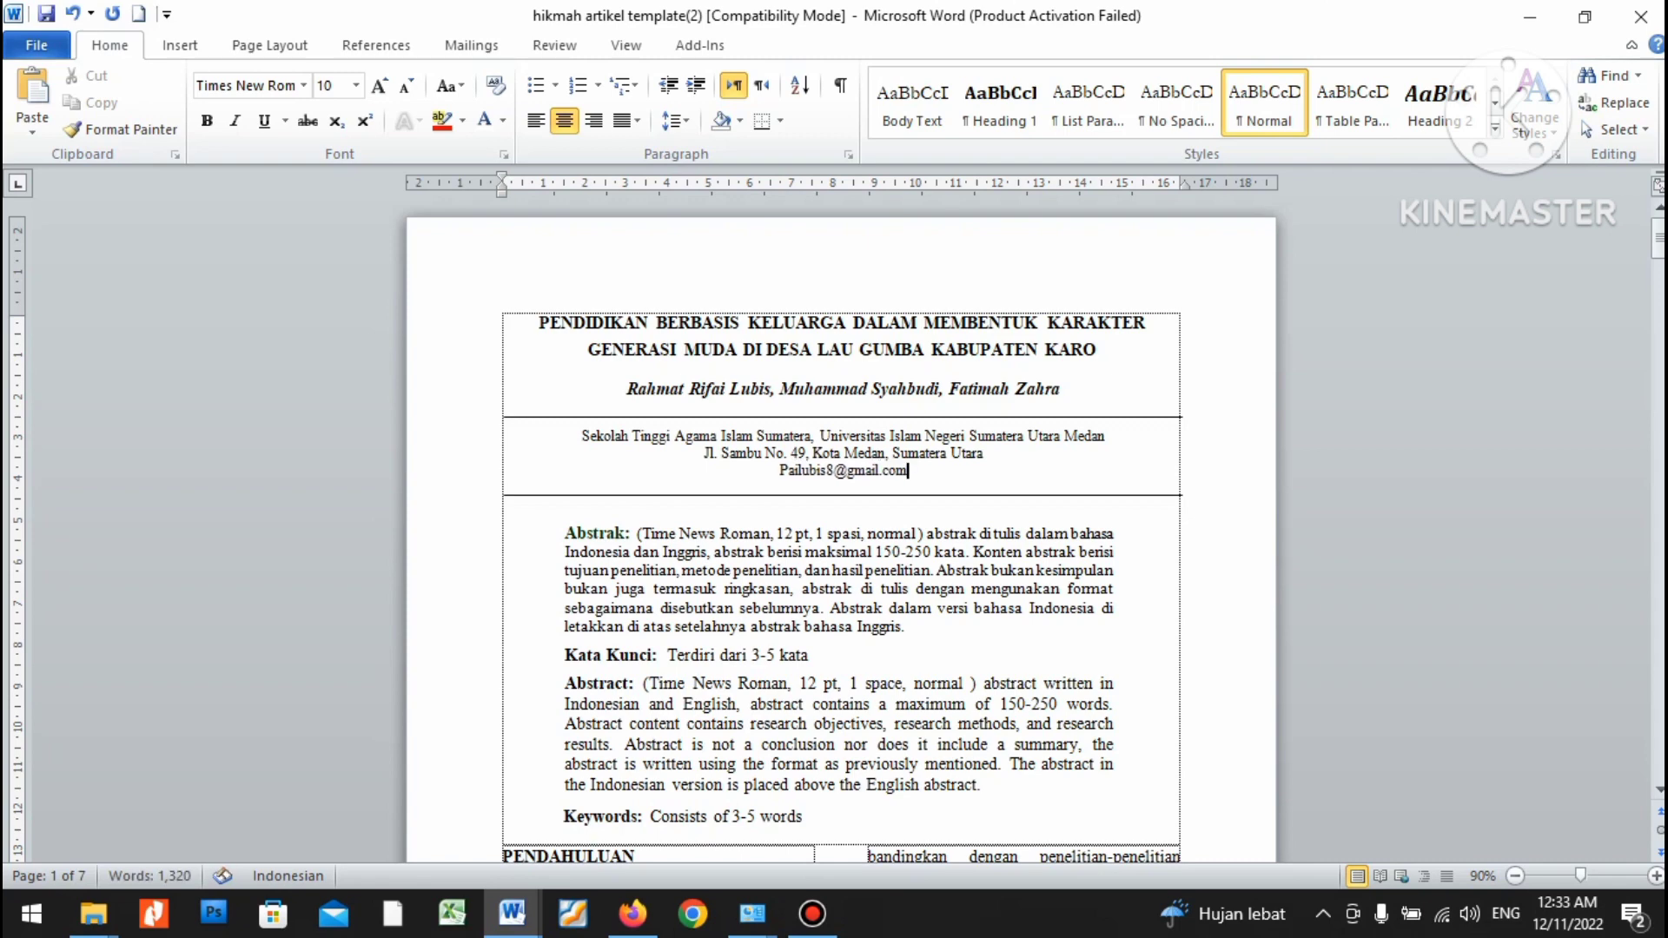
text(. Syah)
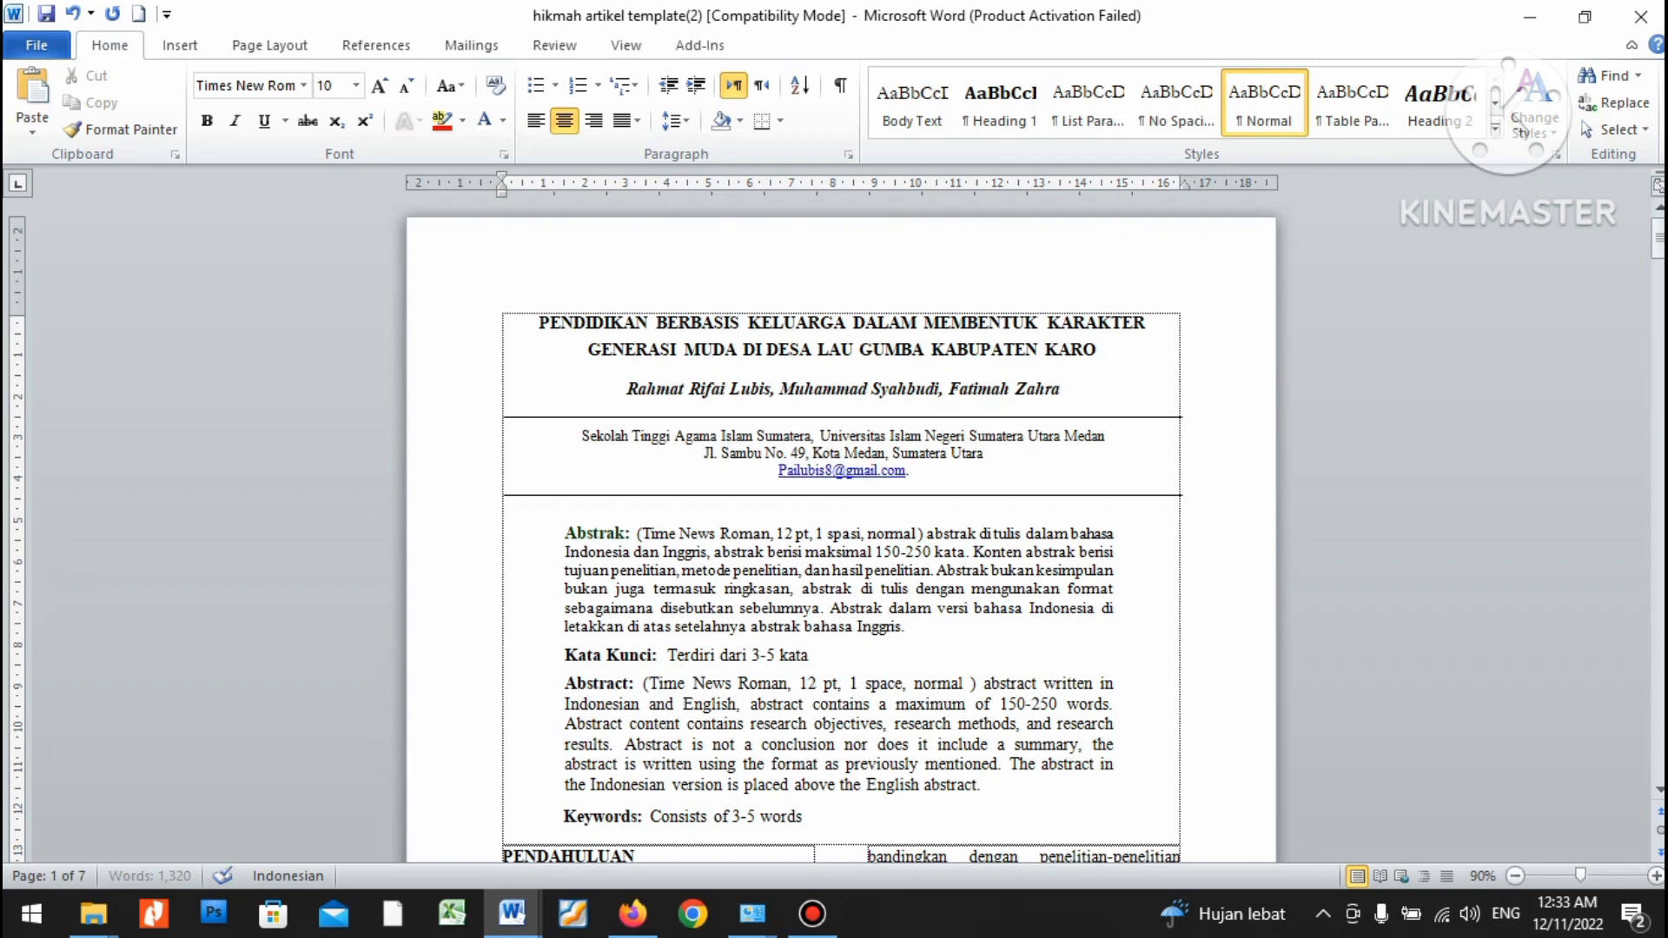
key(BackSpace)
key(BackSpace)
key(BackSpace)
key(BackSpace)
key(BackSpace)
key(BackSpace)
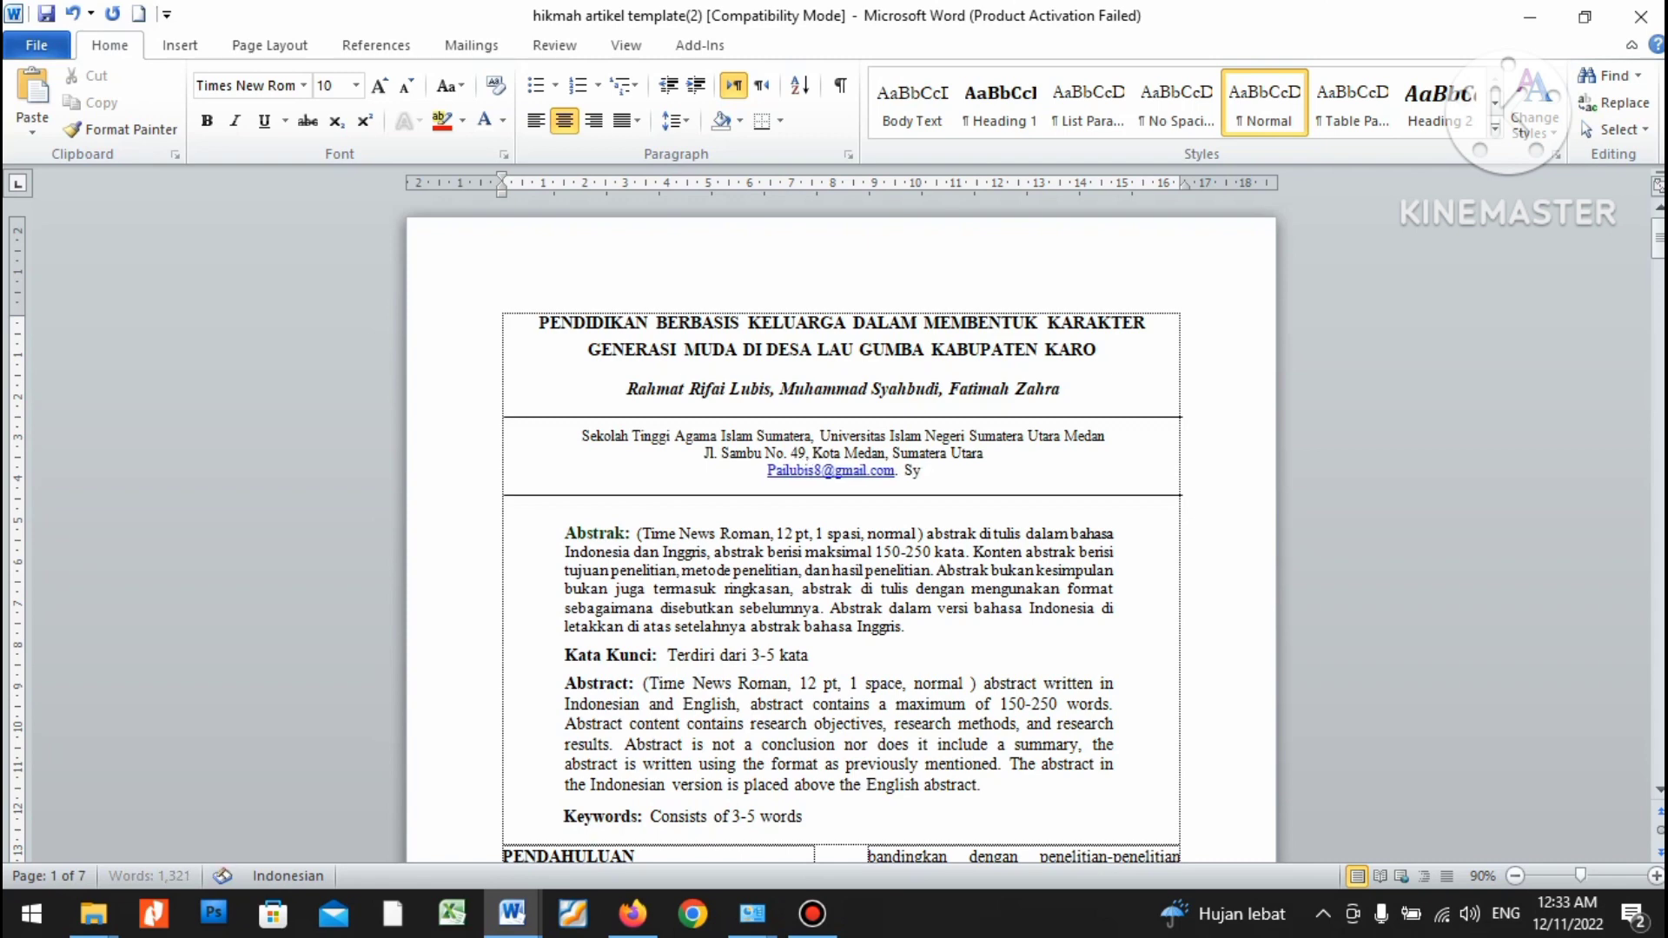
text(,)
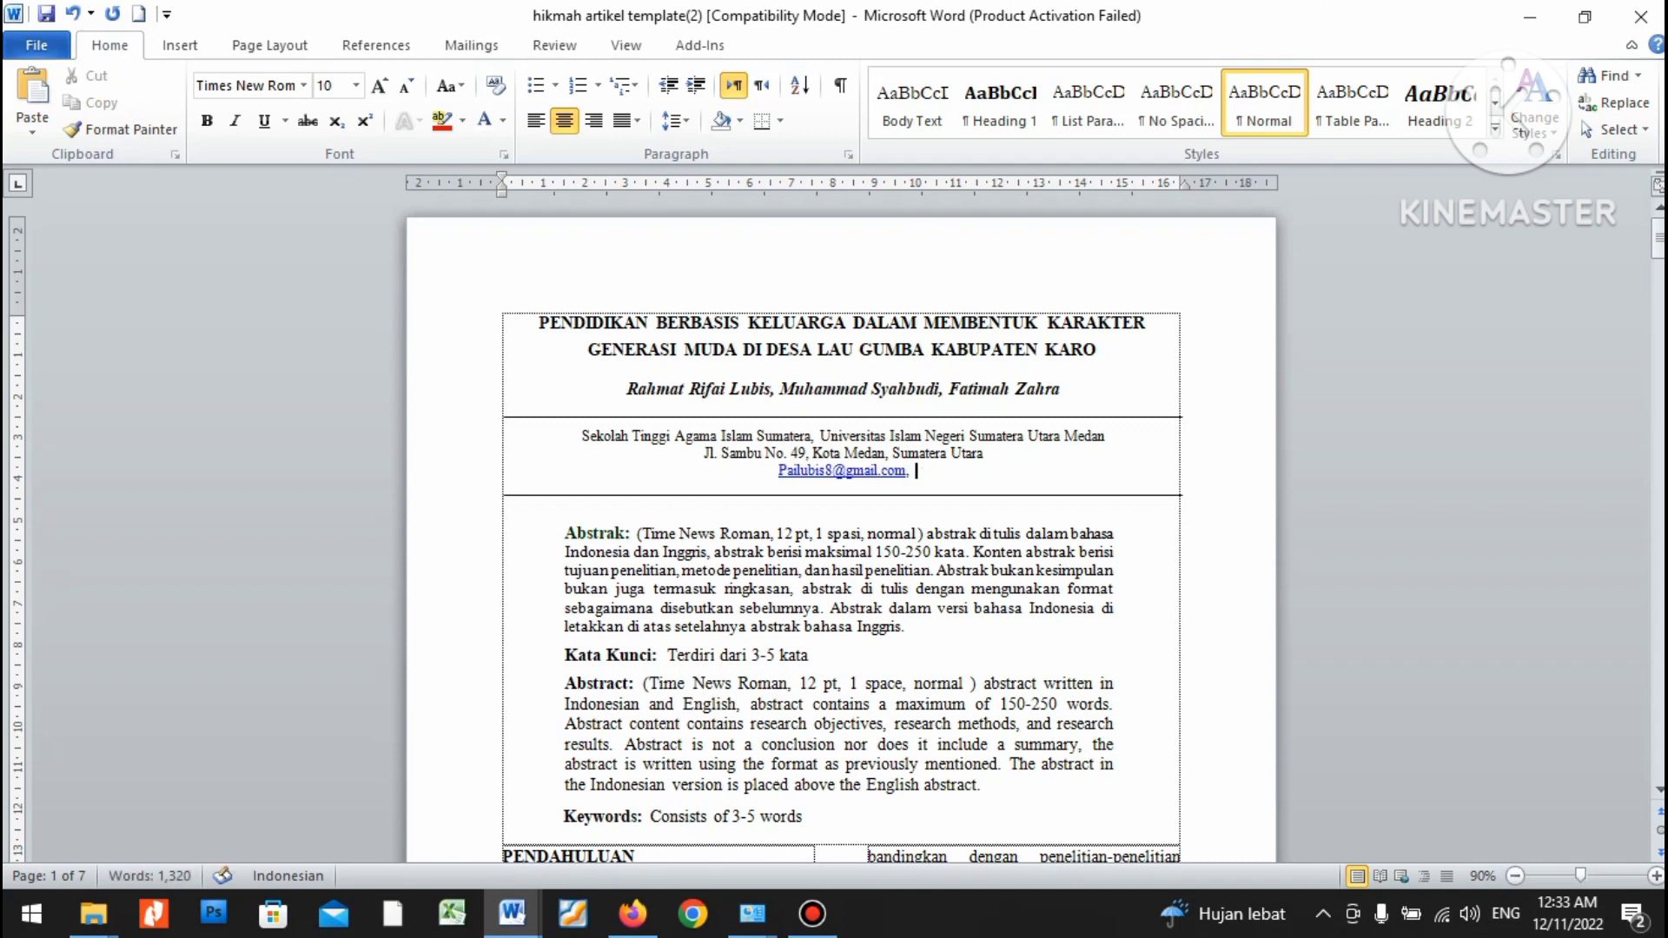
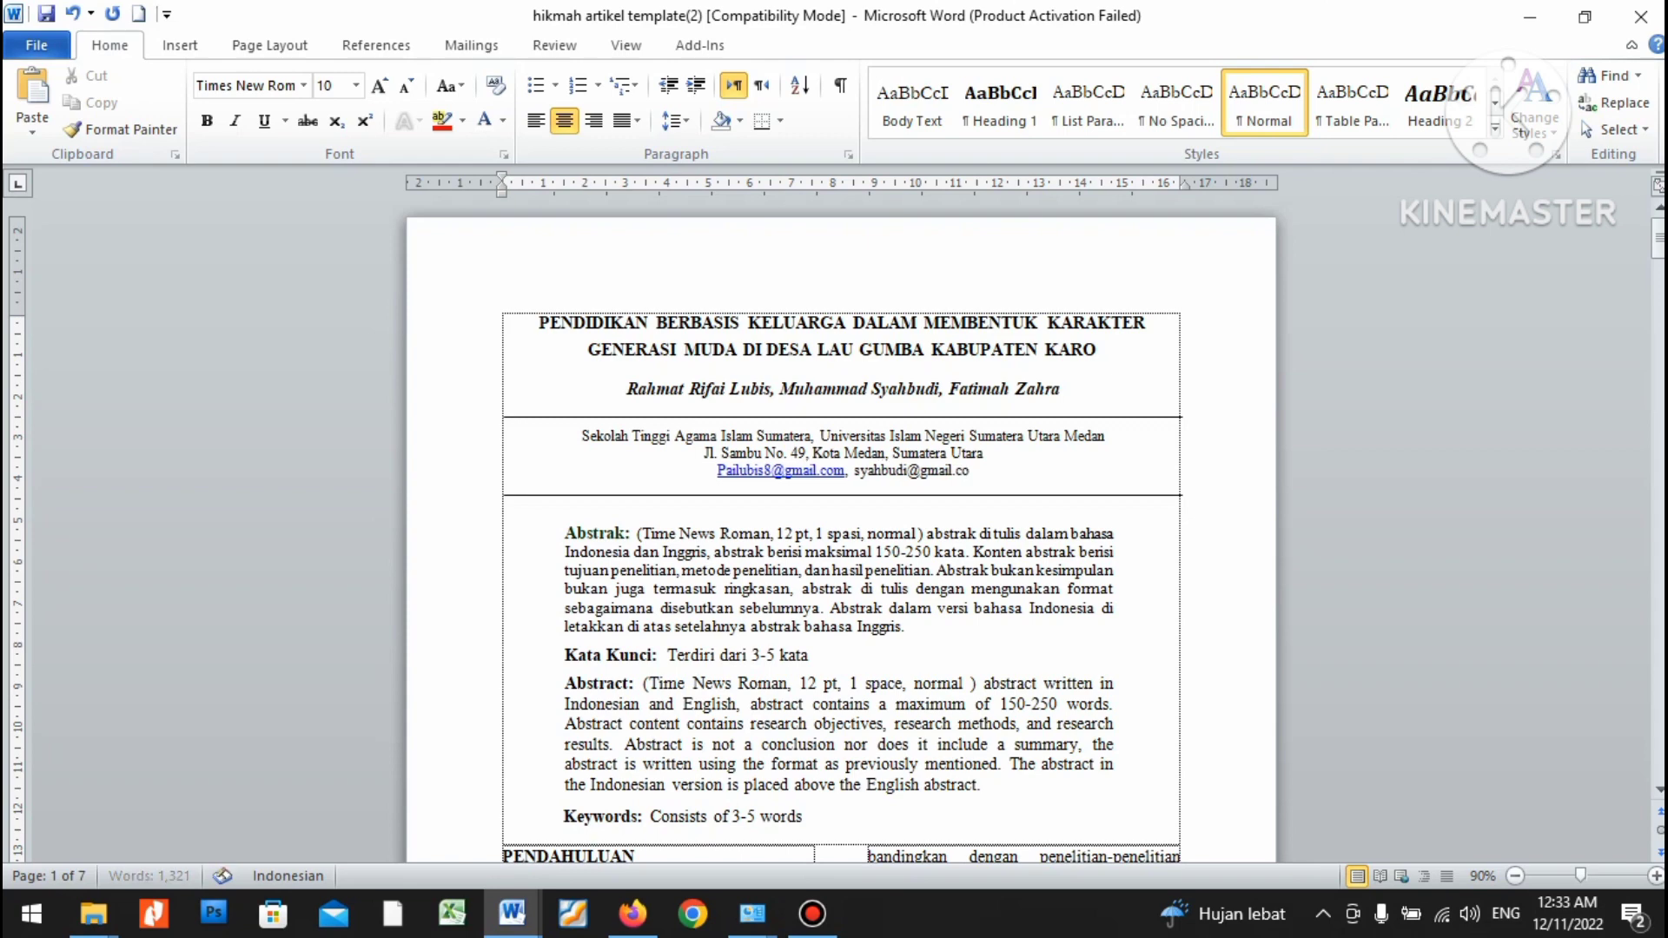
text(.)
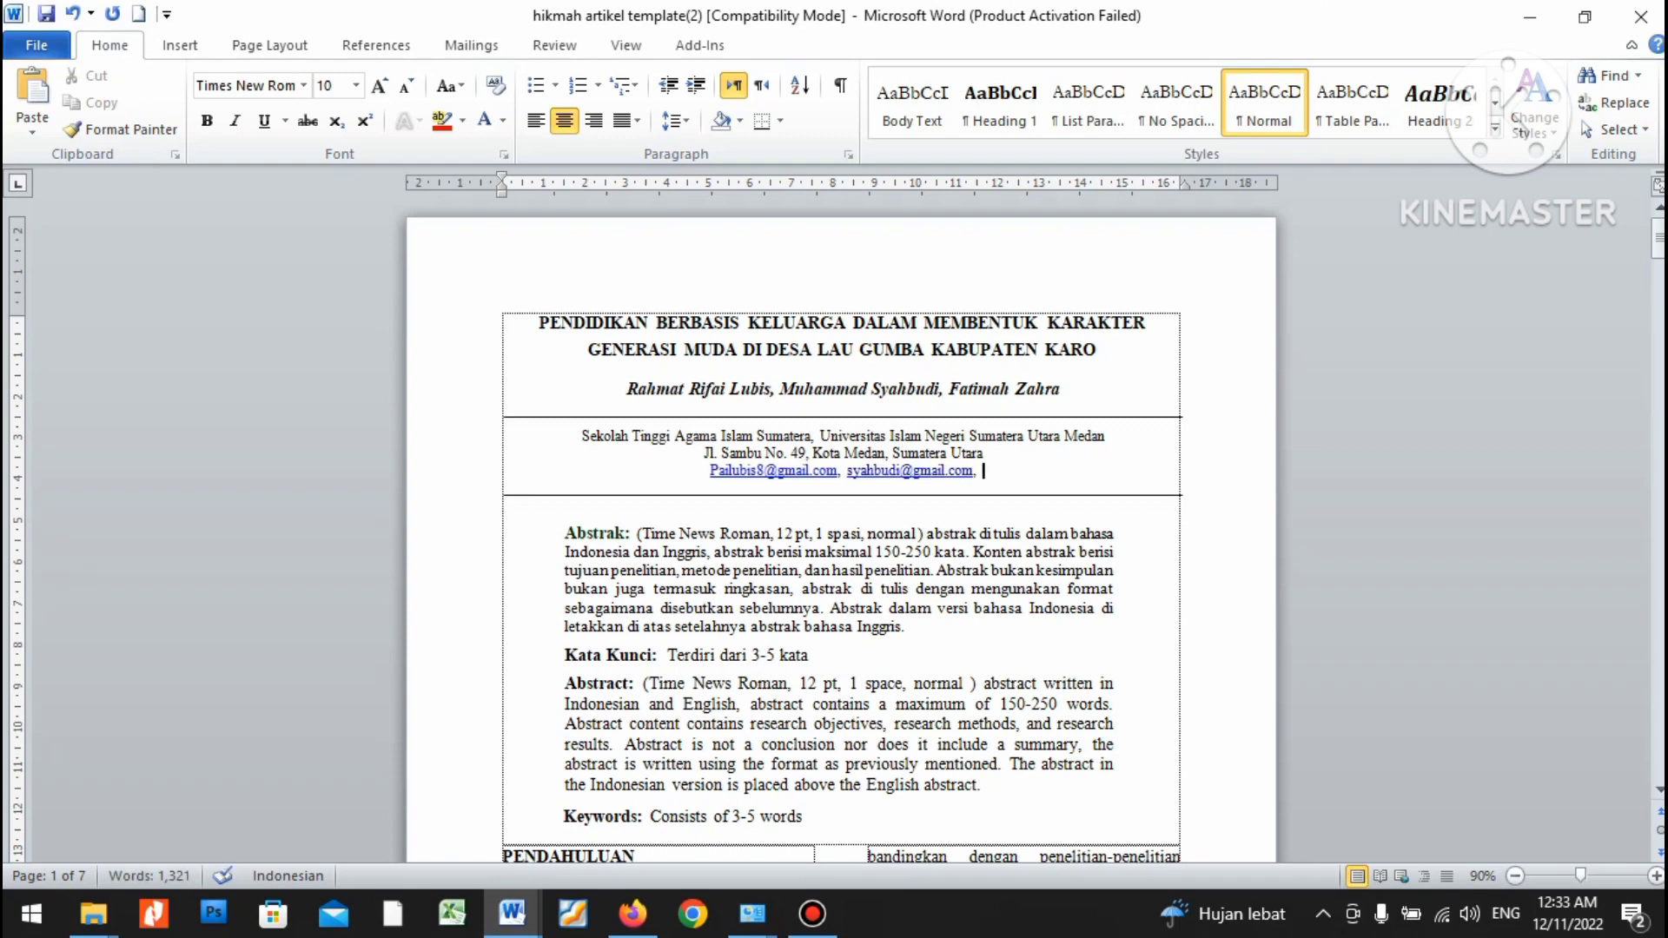
text( Fatima)
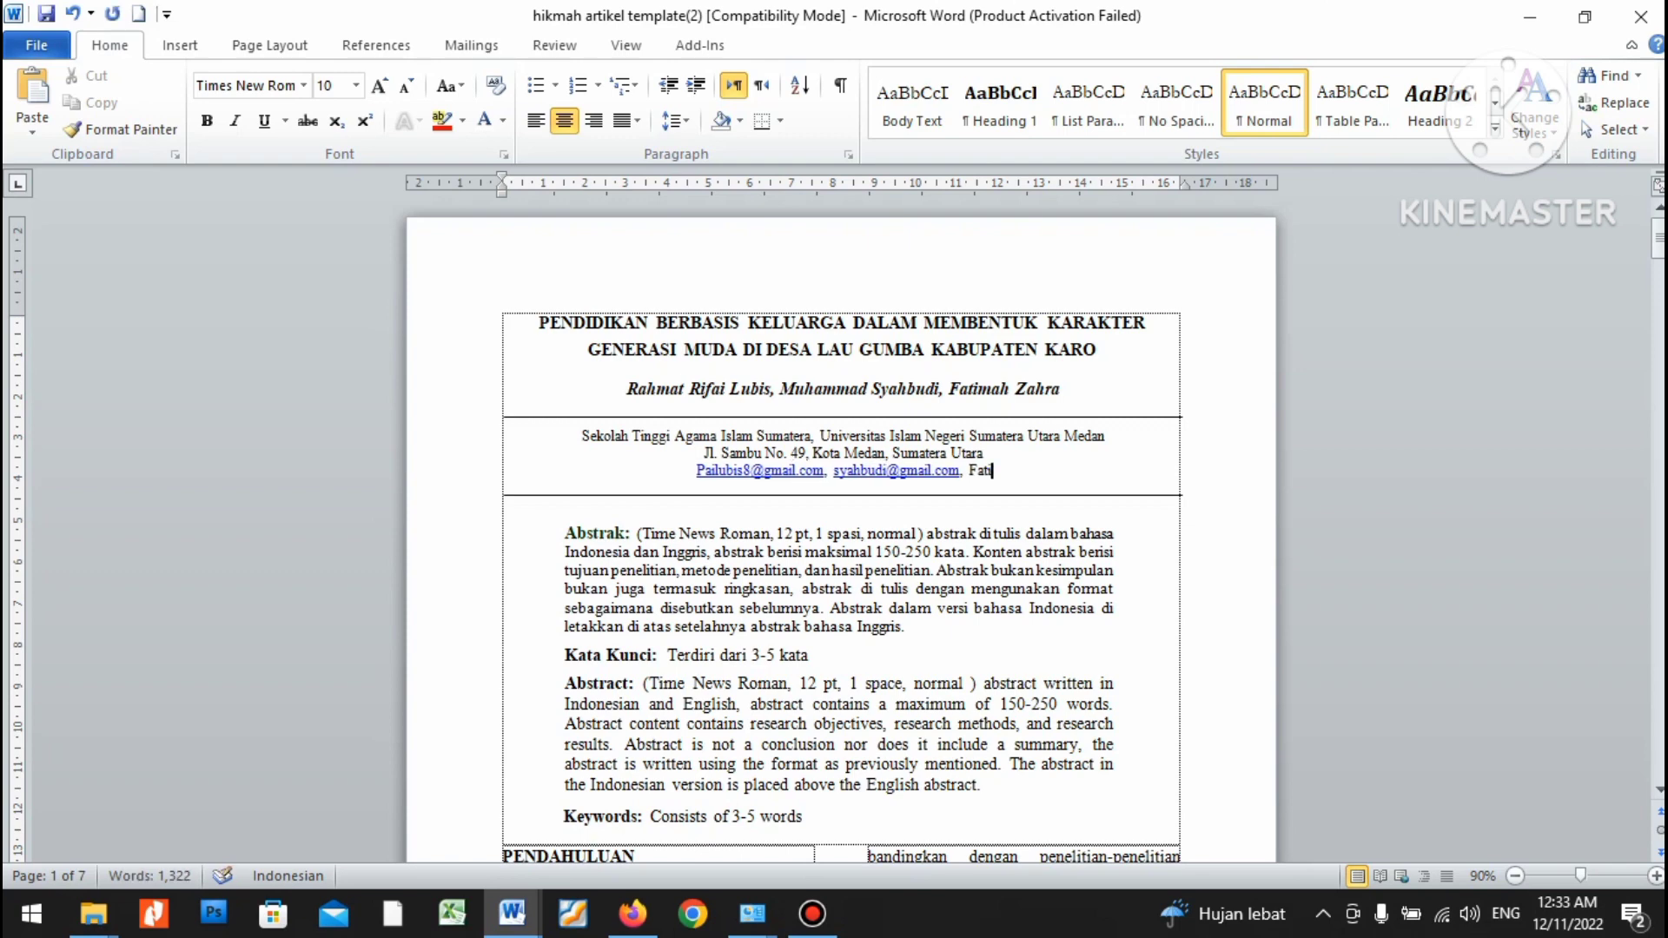
key(BackSpace)
key(BackSpace)
key(BackSpace)
key(BackSpace)
key(BackSpace)
key(BackSpace)
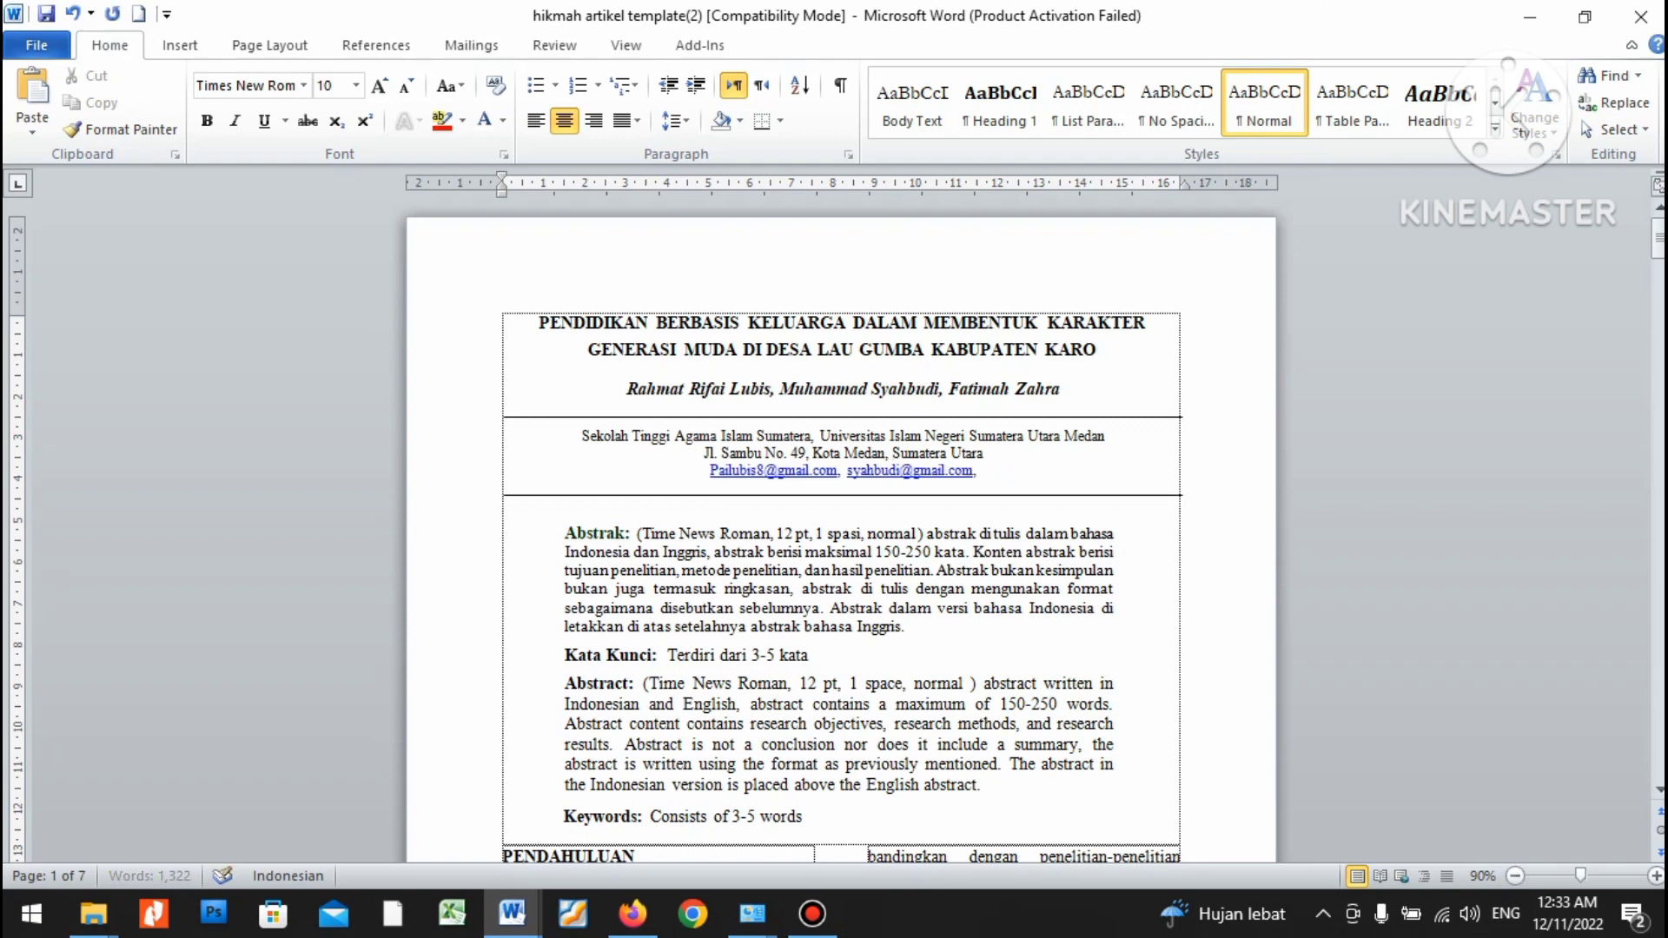
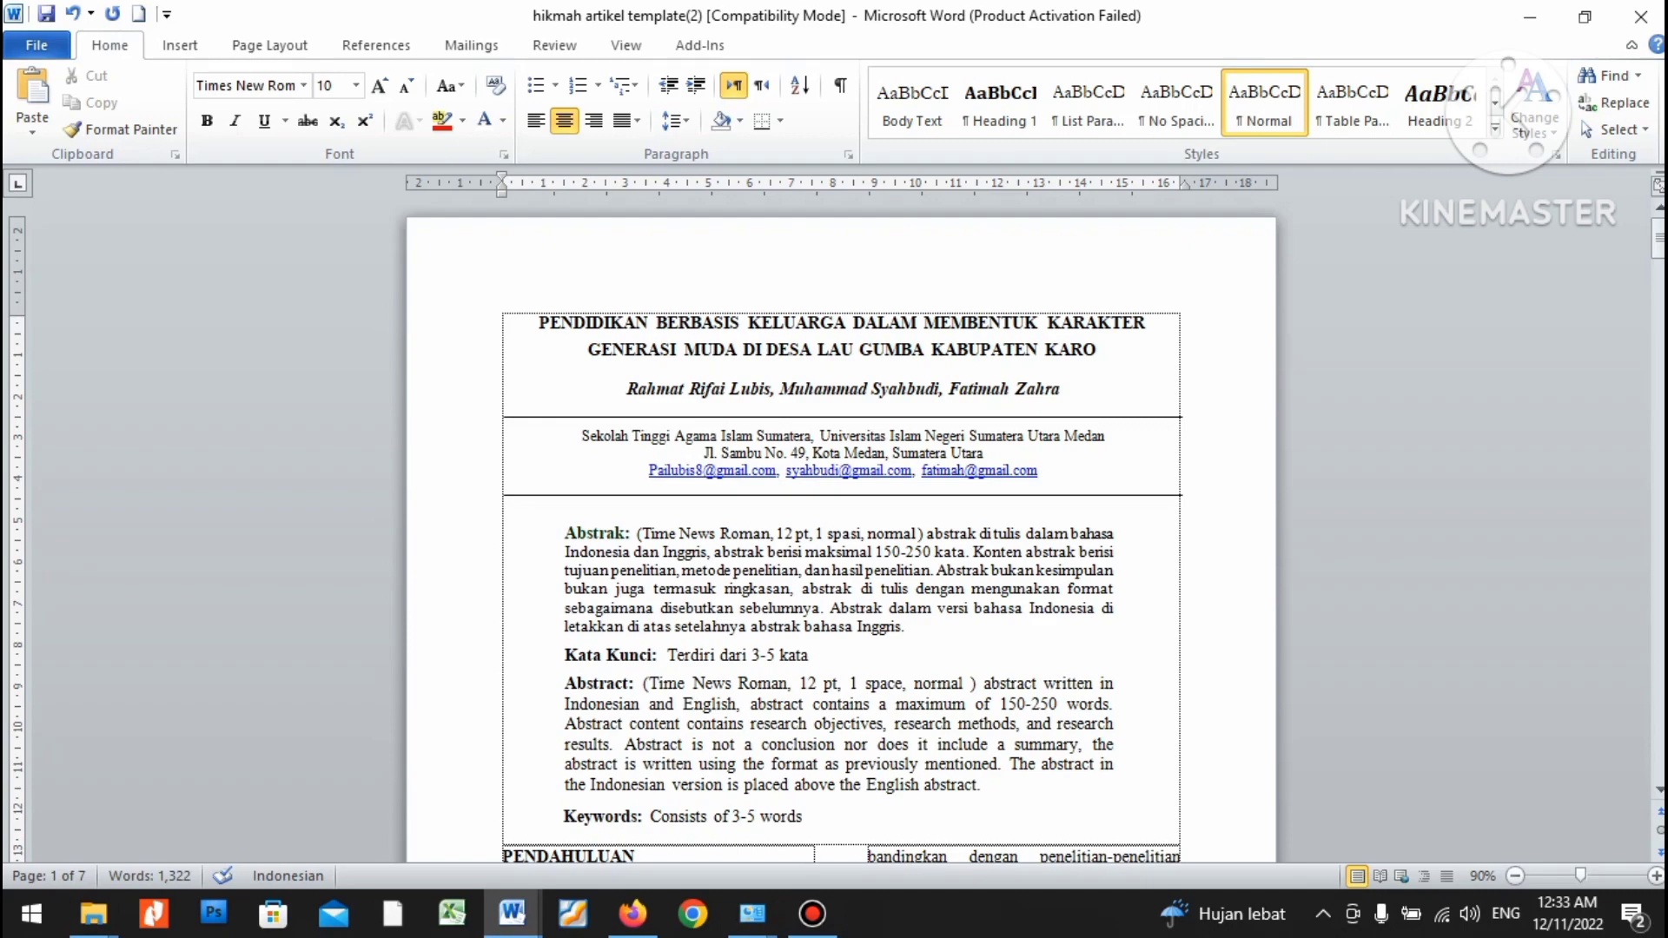
Scroll down to the Abstrak placeholders and show previews of the open Word documents.
scroll(841, 538, up, 3)
scroll(841, 539, down, 2)
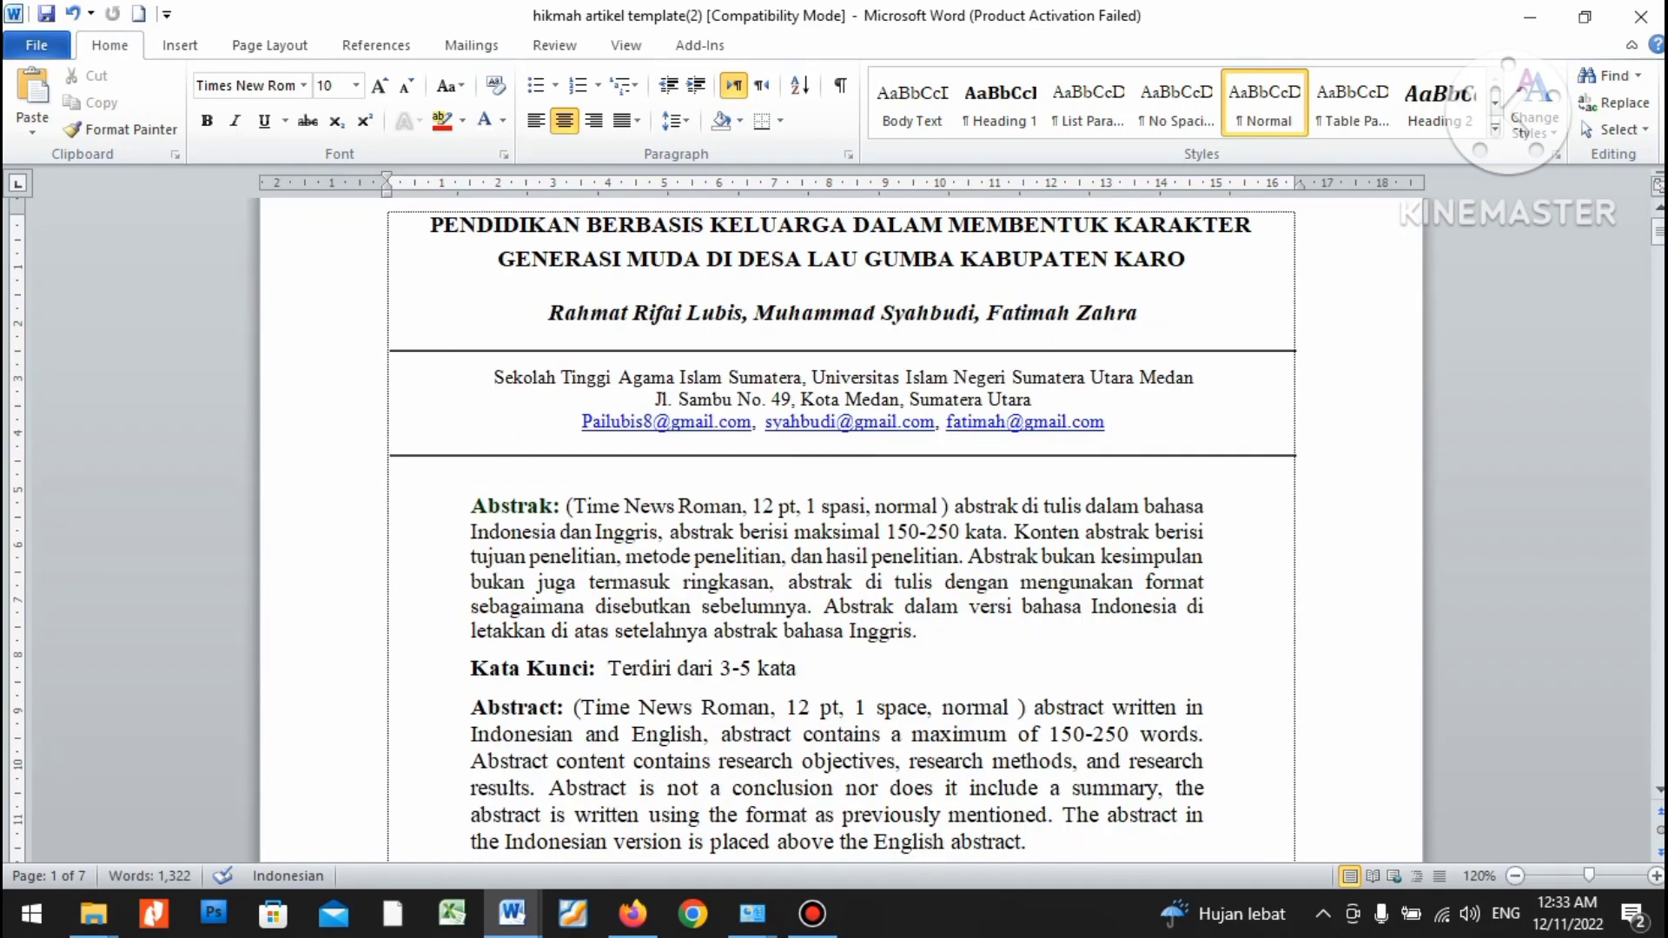
scroll(841, 530, up, 1)
scroll(841, 530, down, 3)
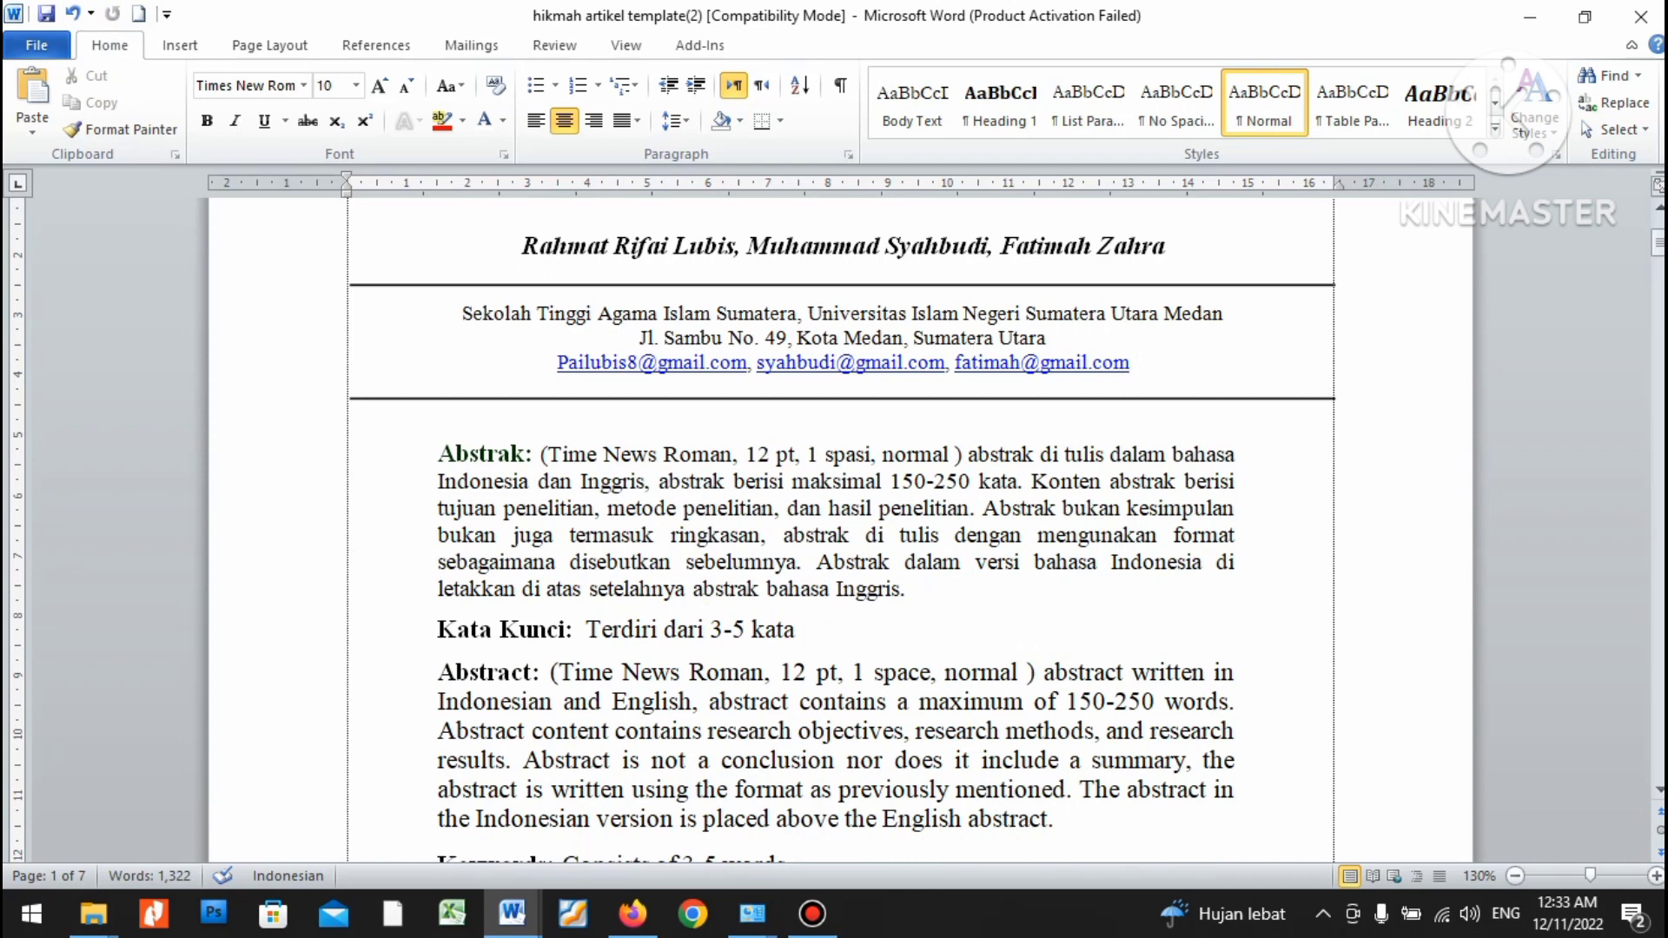
scroll(841, 535, down, 1)
scroll(841, 534, down, 1)
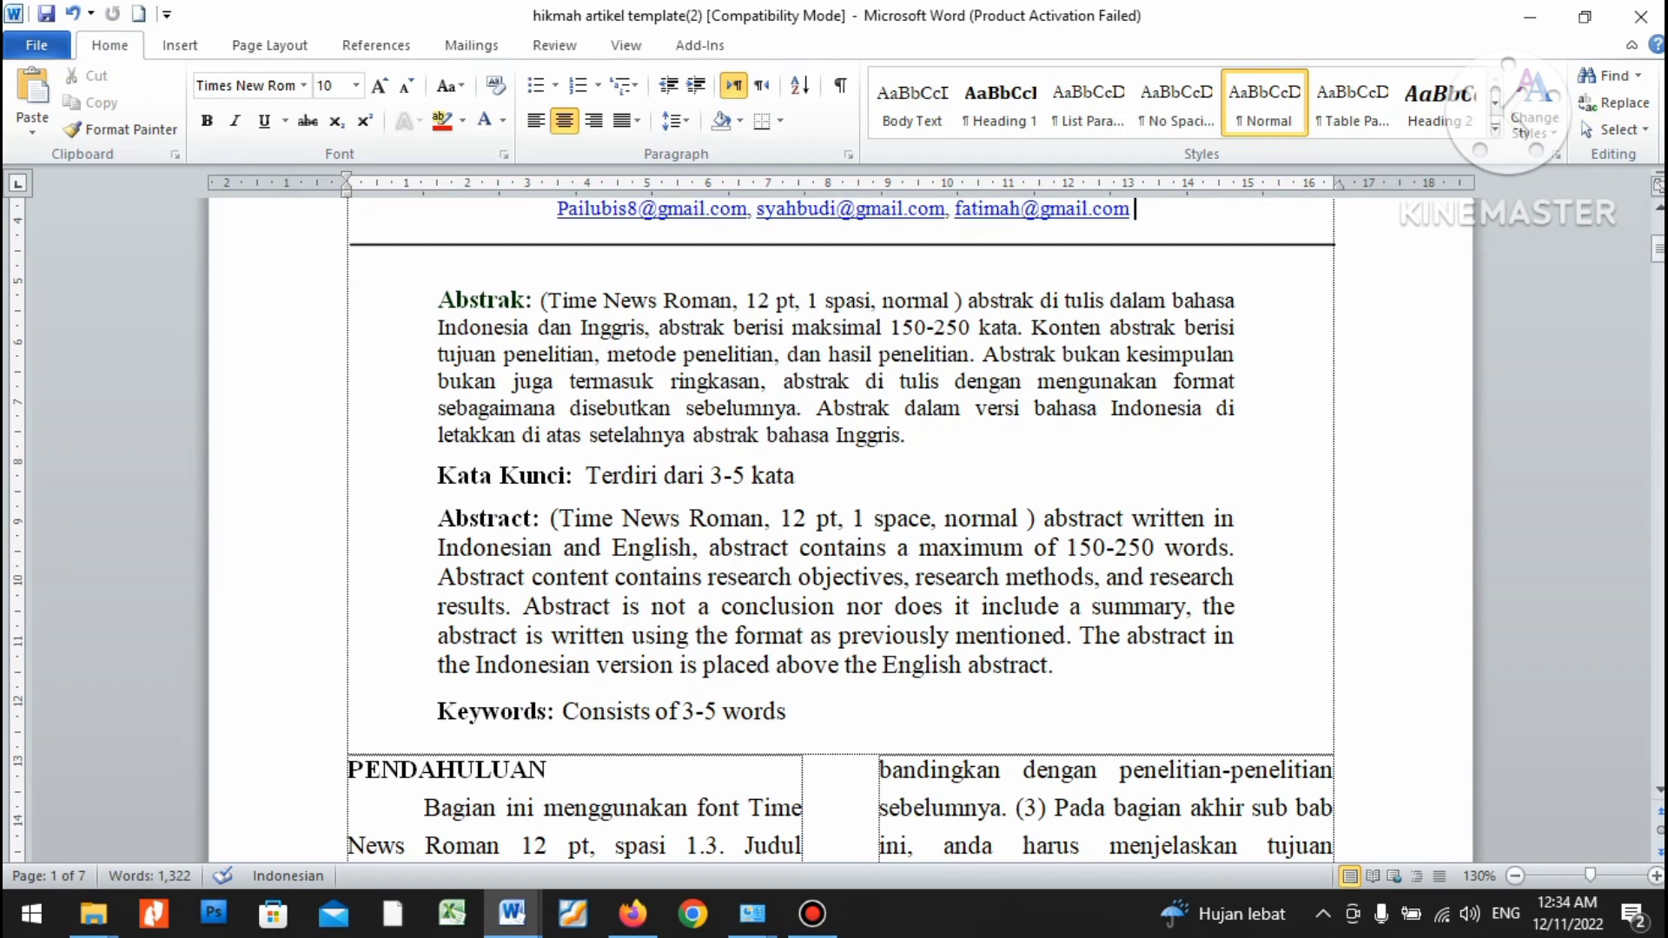
drag(540, 301, 907, 435)
click(798, 576)
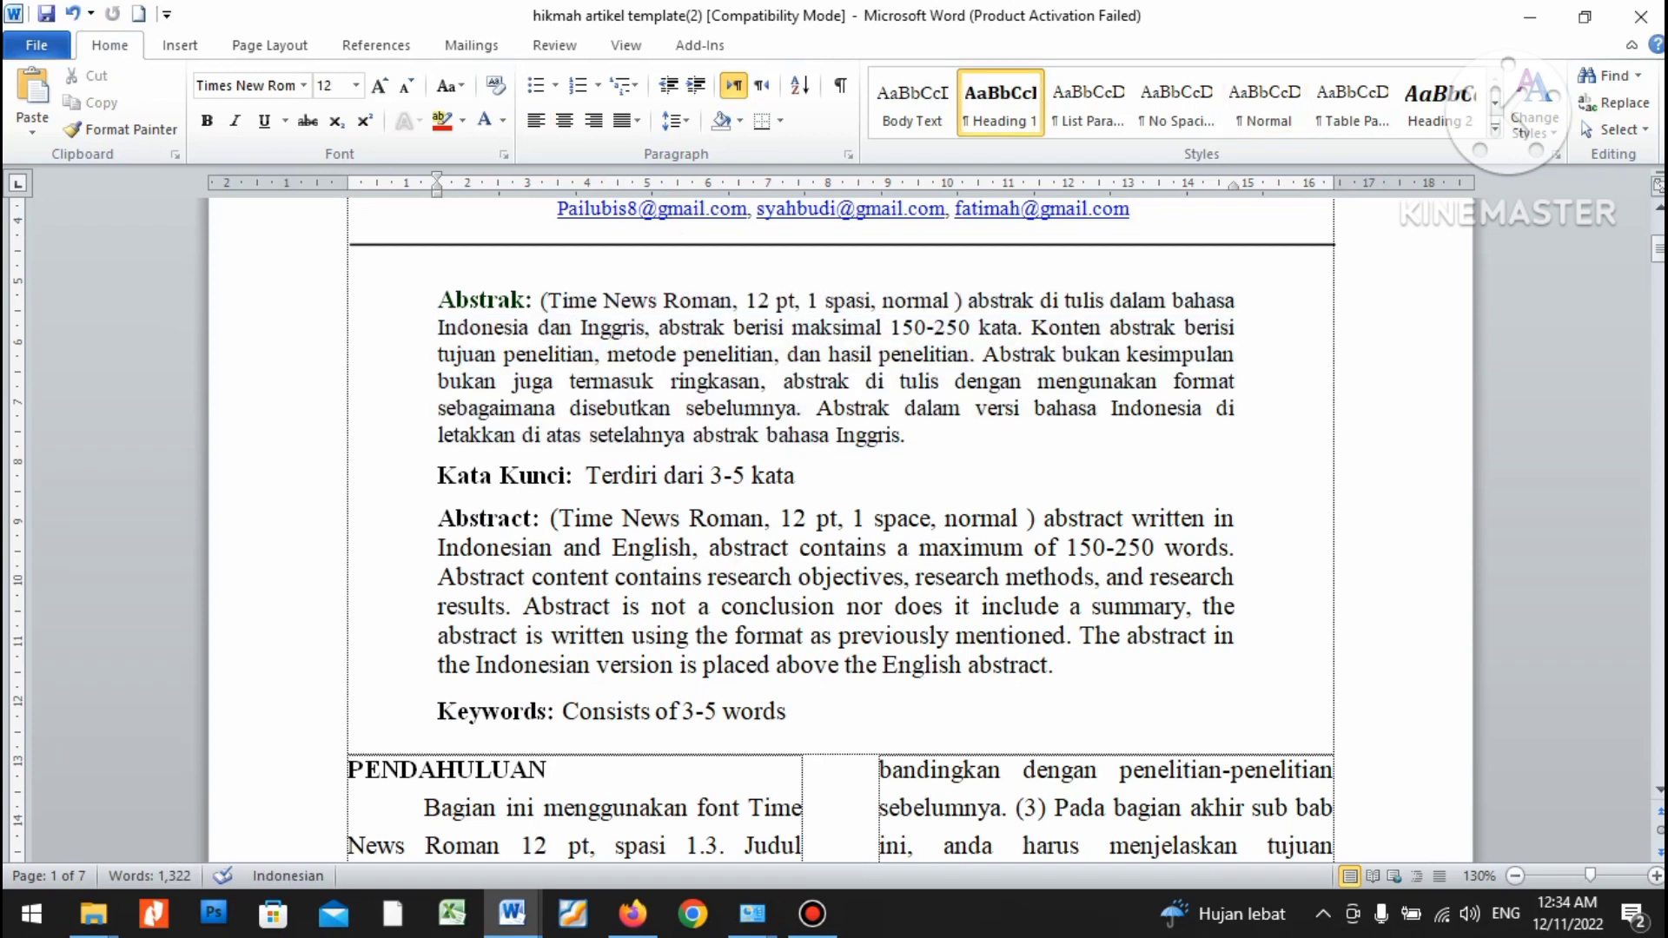
drag(553, 519, 955, 607)
click(549, 354)
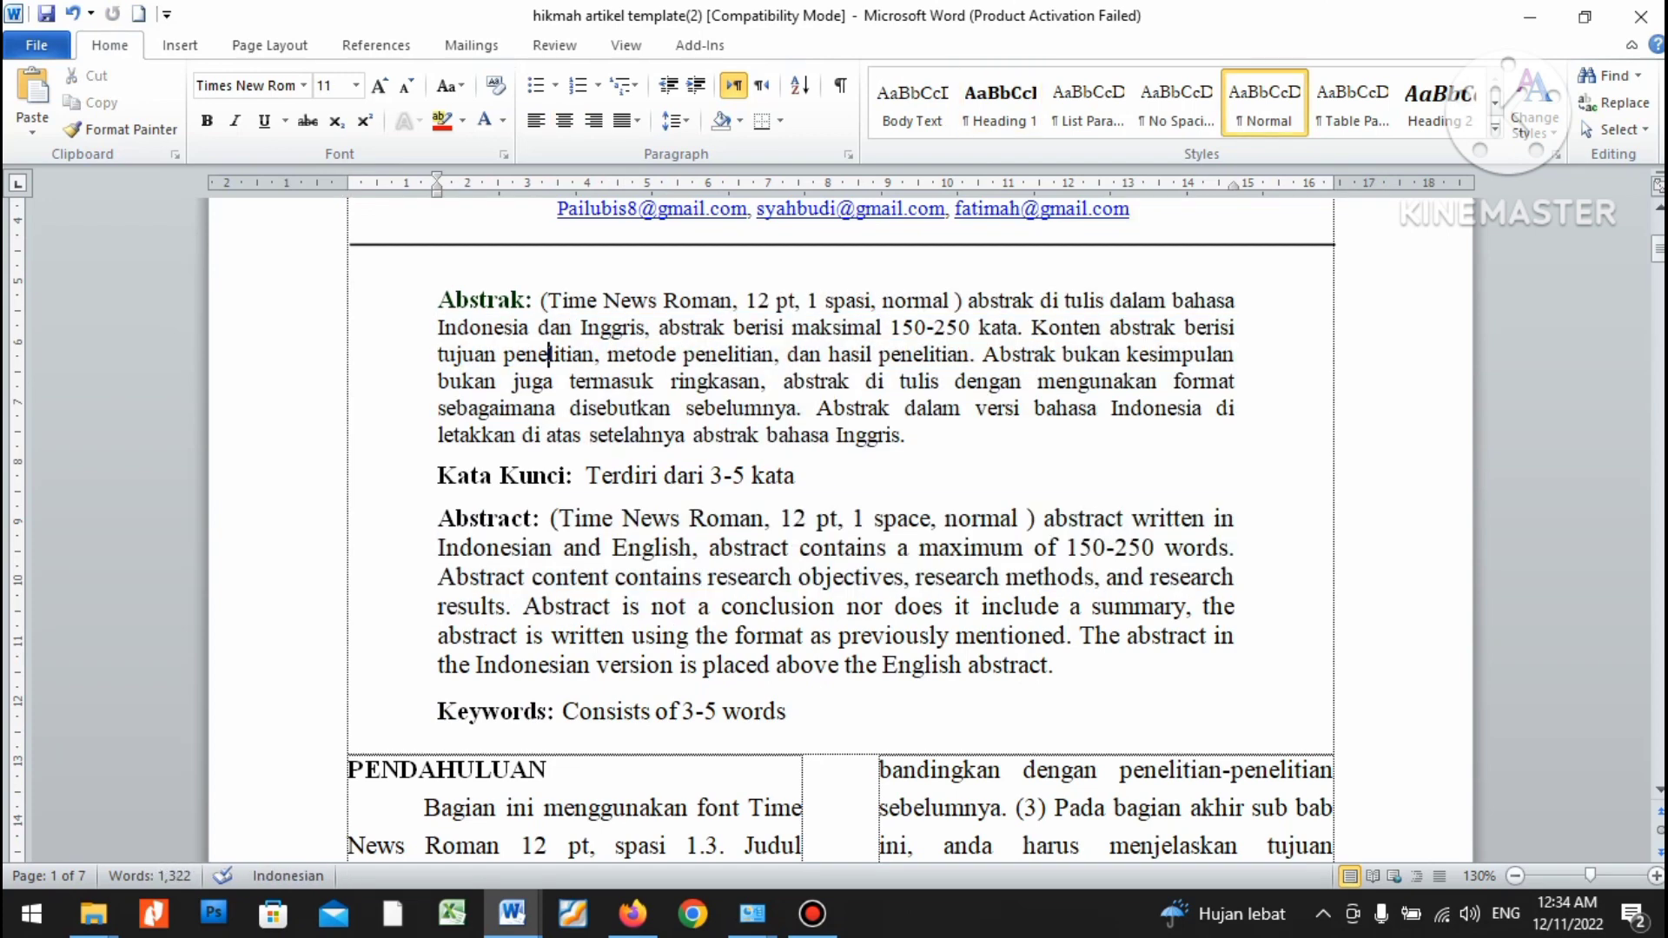
click(512, 913)
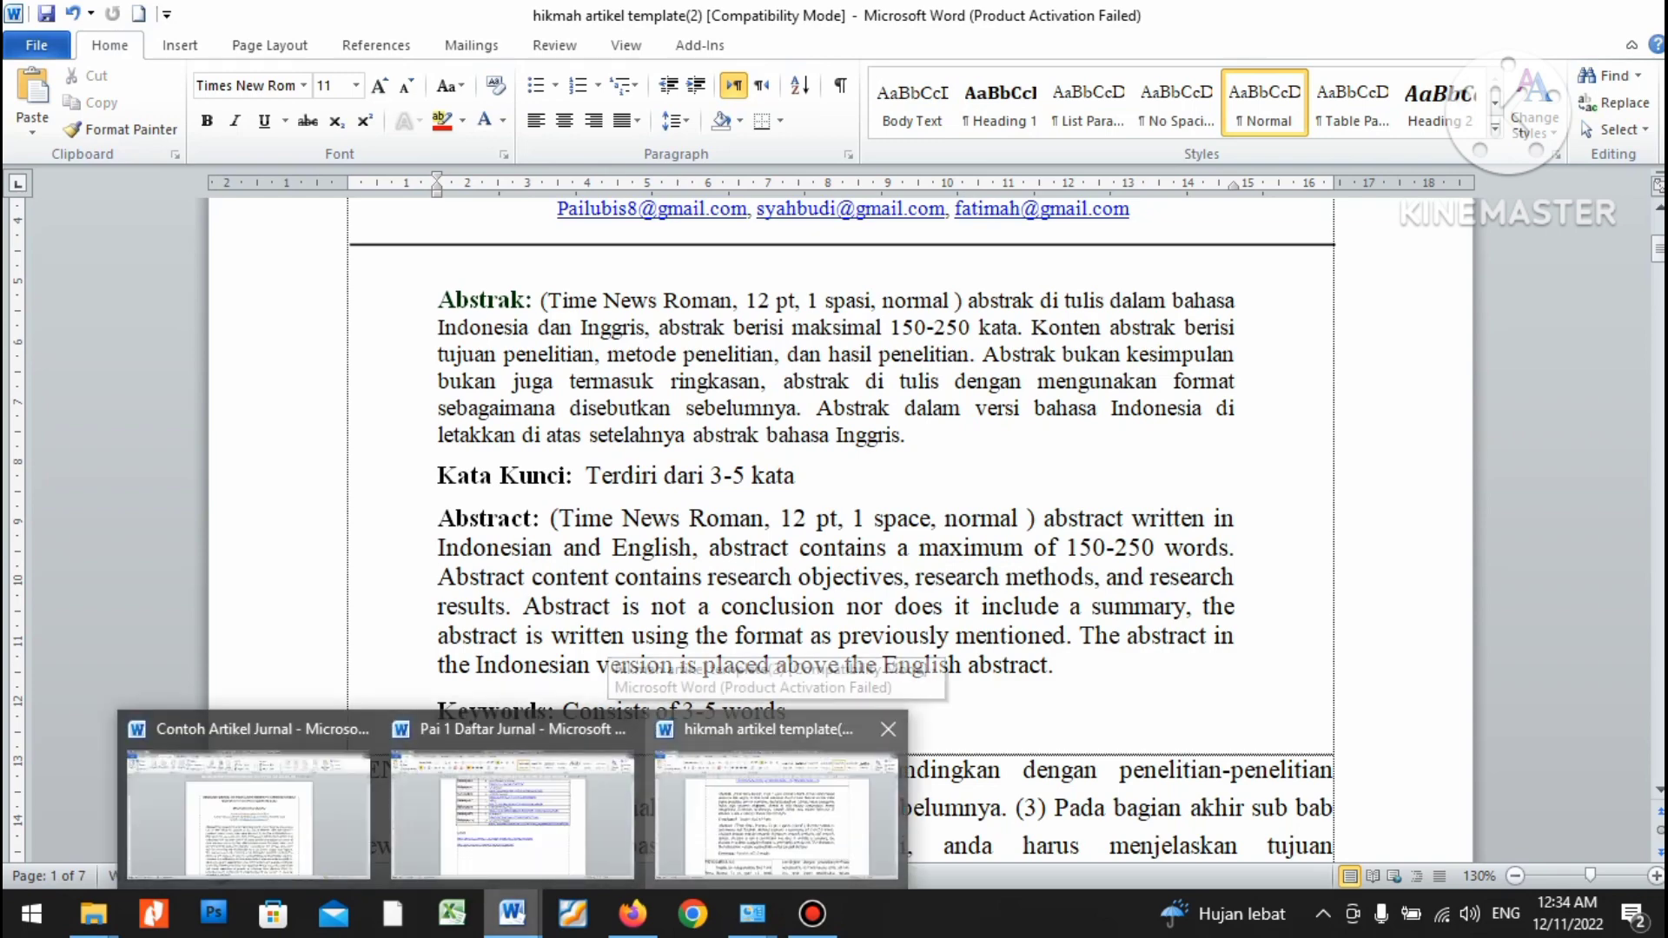
Copy the Indonesian abstract from Contoh Artikel Jurnal and paste it over the template's Abstrak placeholder.
click(248, 812)
scroll(841, 521, down, 3)
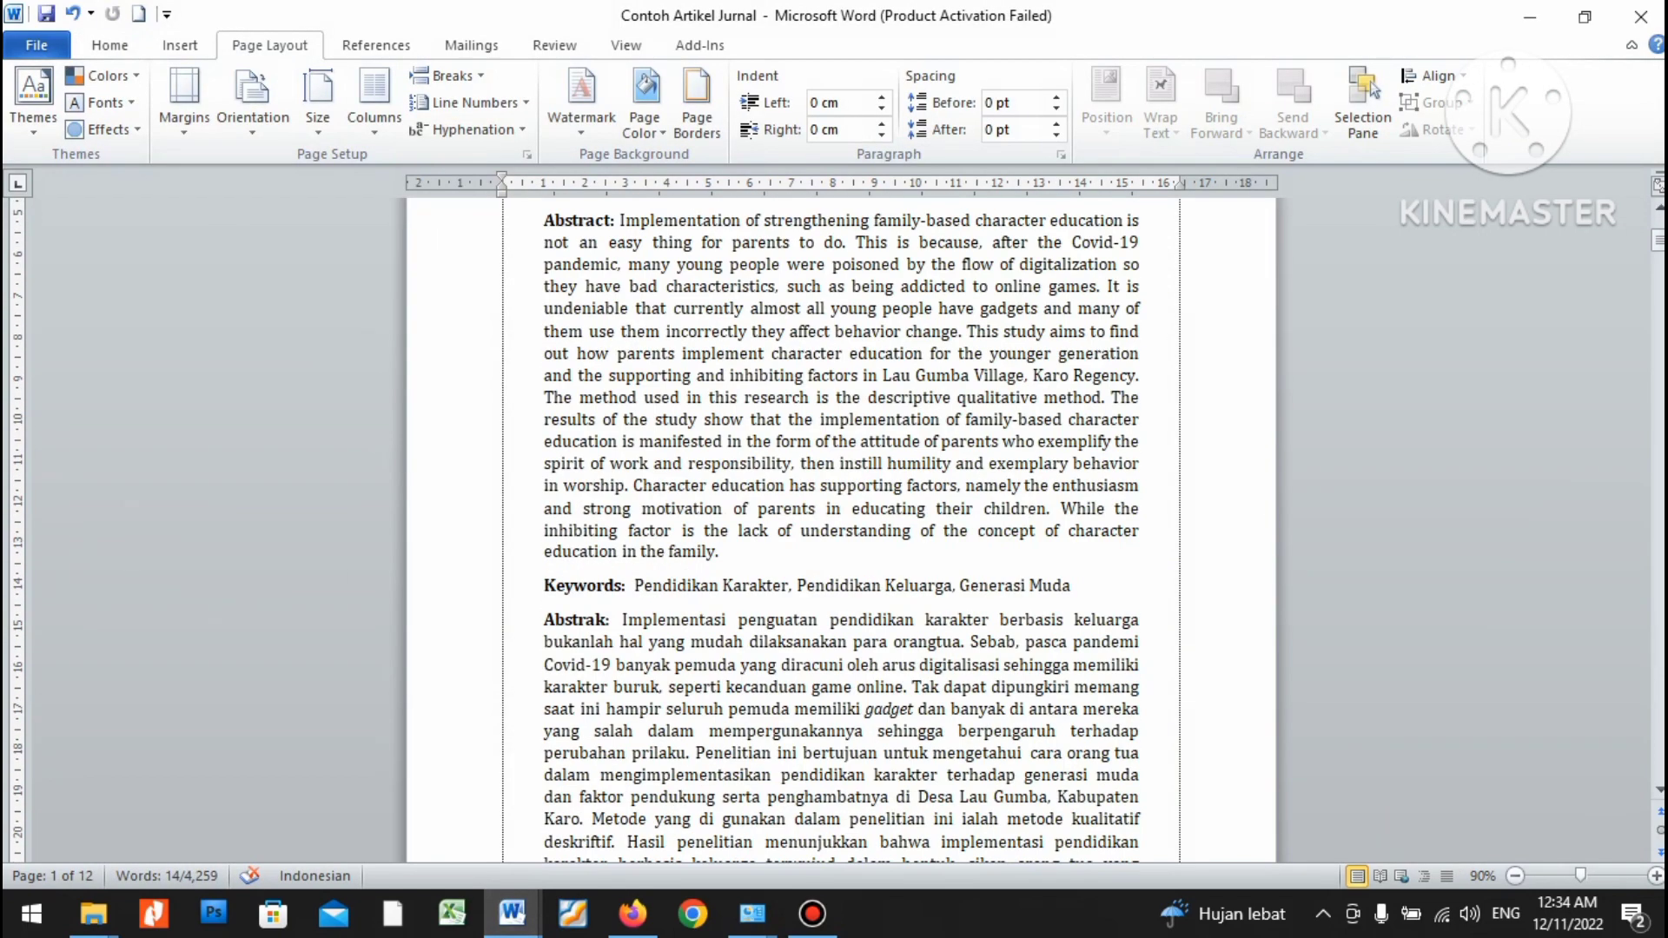
scroll(841, 521, down, 3)
drag(622, 517, 1019, 754)
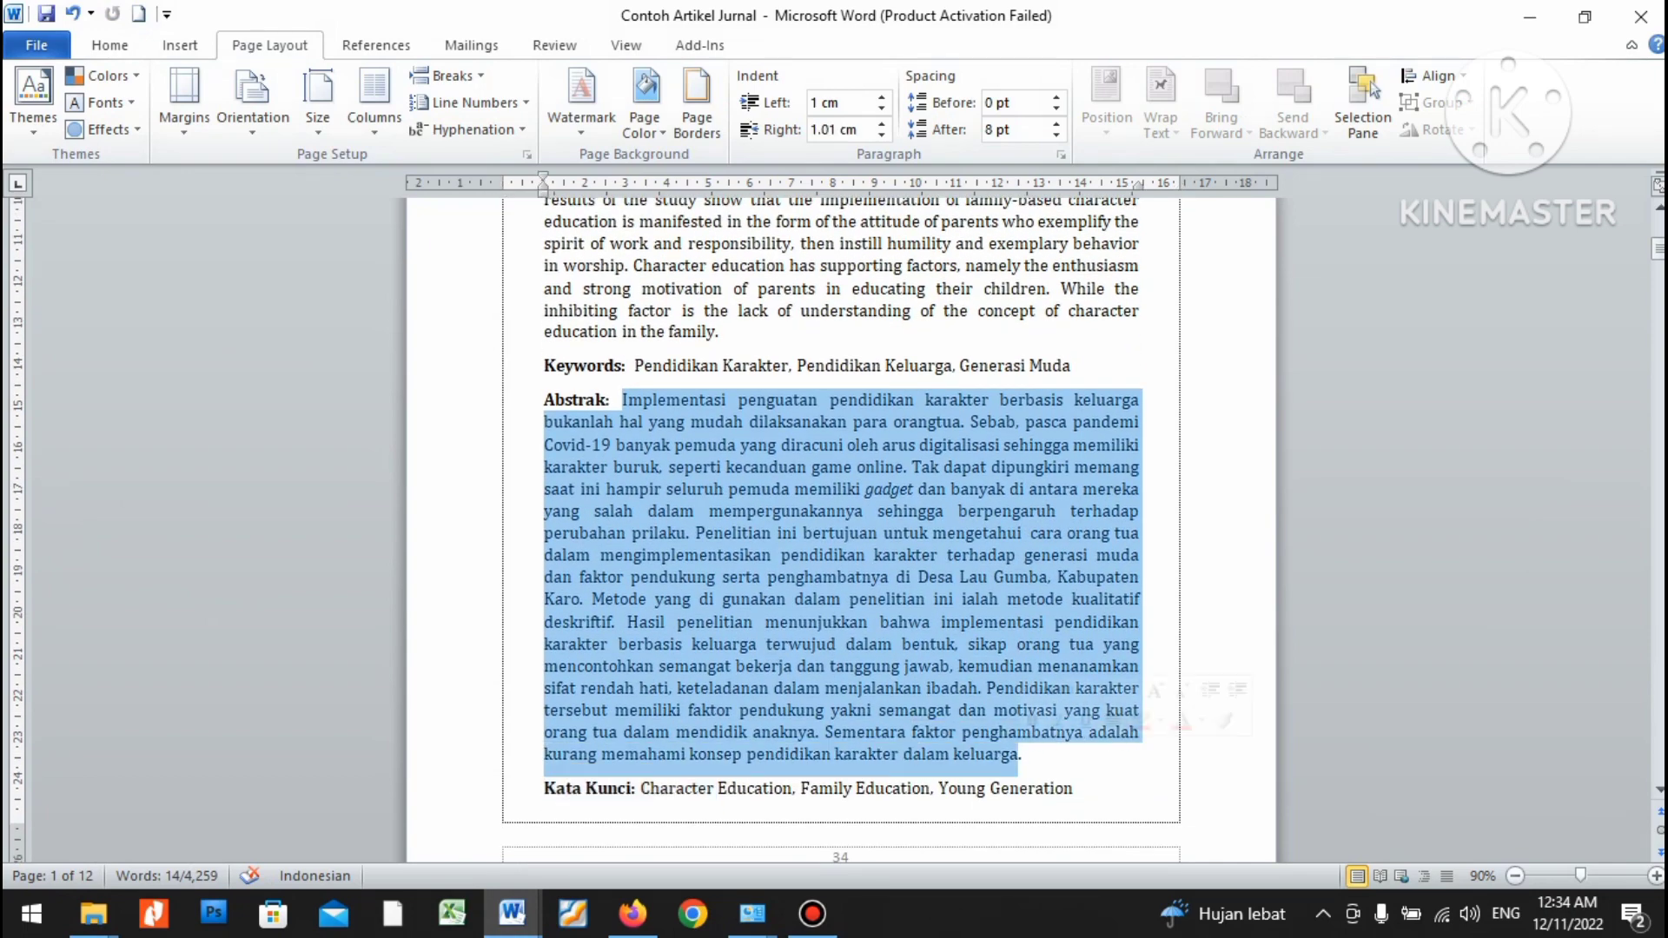
key(ctrl+c)
key(alt+Tab)
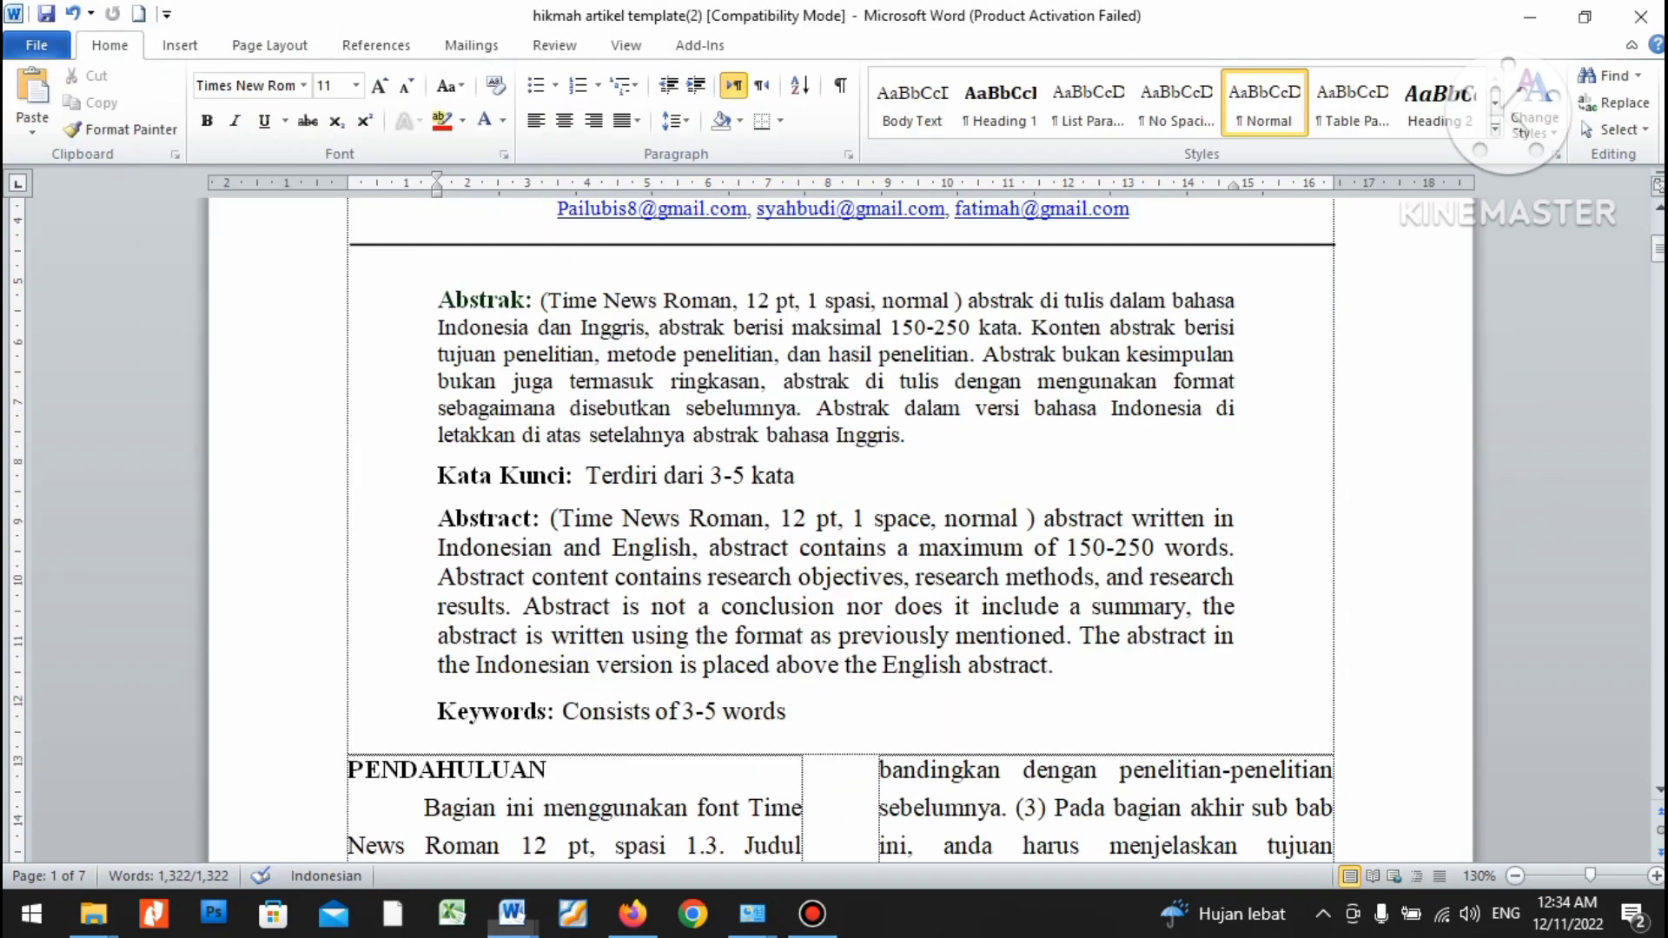
drag(541, 300, 906, 435)
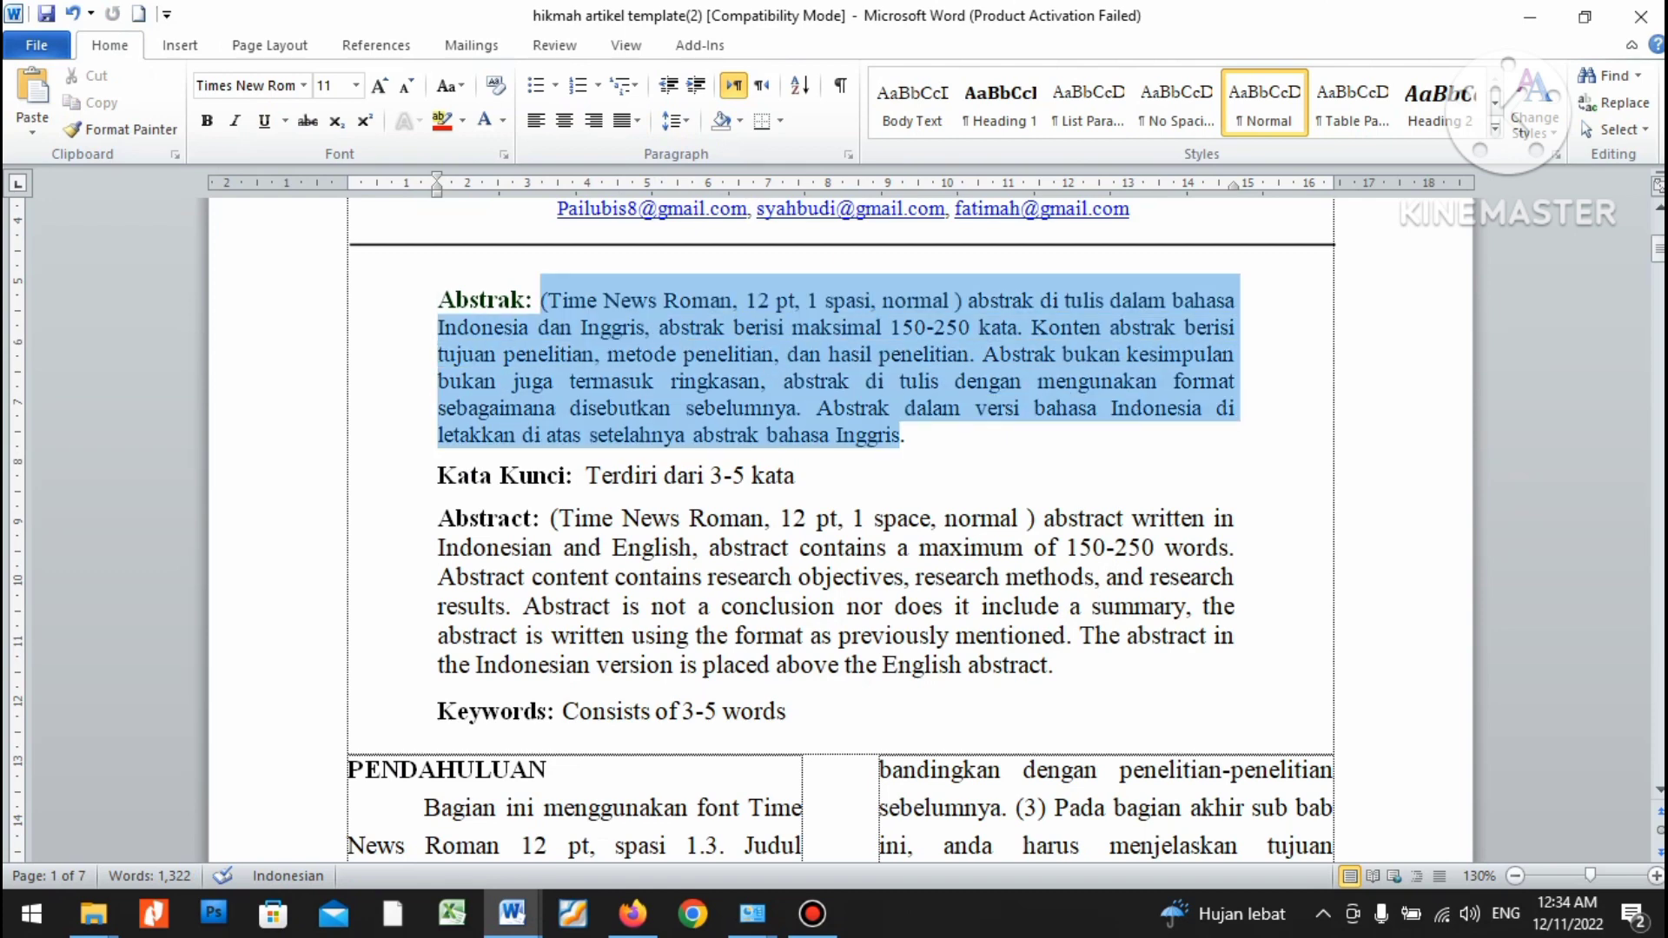
key(ctrl+v)
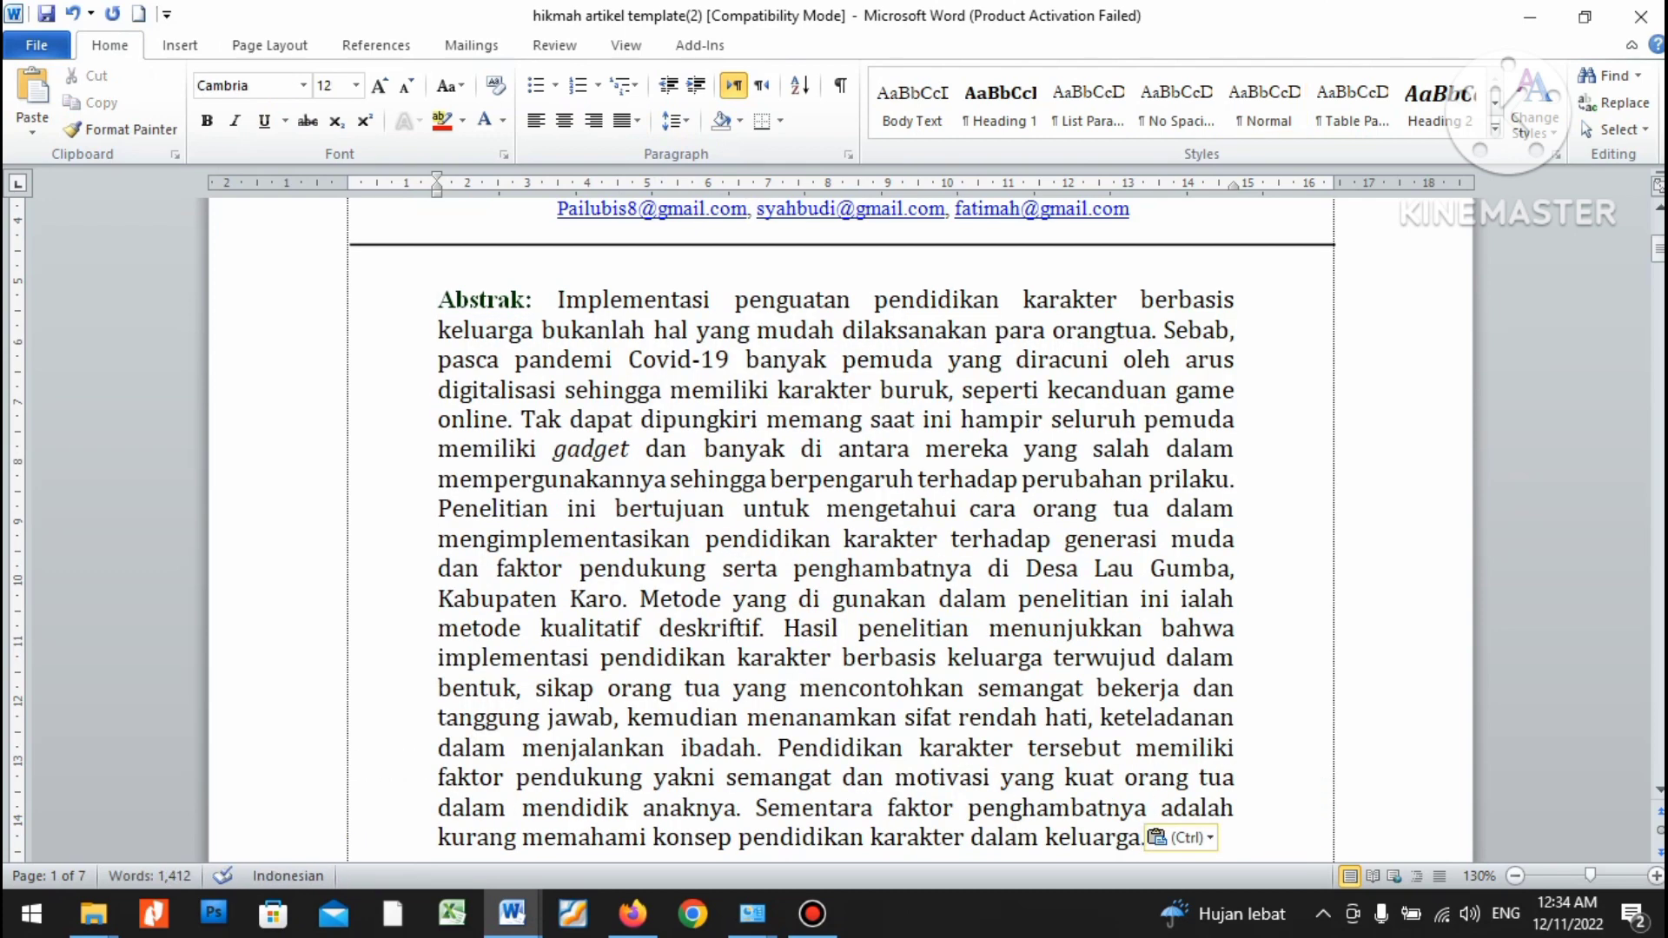
Set the pasted Abstrak paragraph to Times New Roman and return to Contoh Artikel Jurnal.
key(ctrl+Up)
key(ctrl+shift+Down)
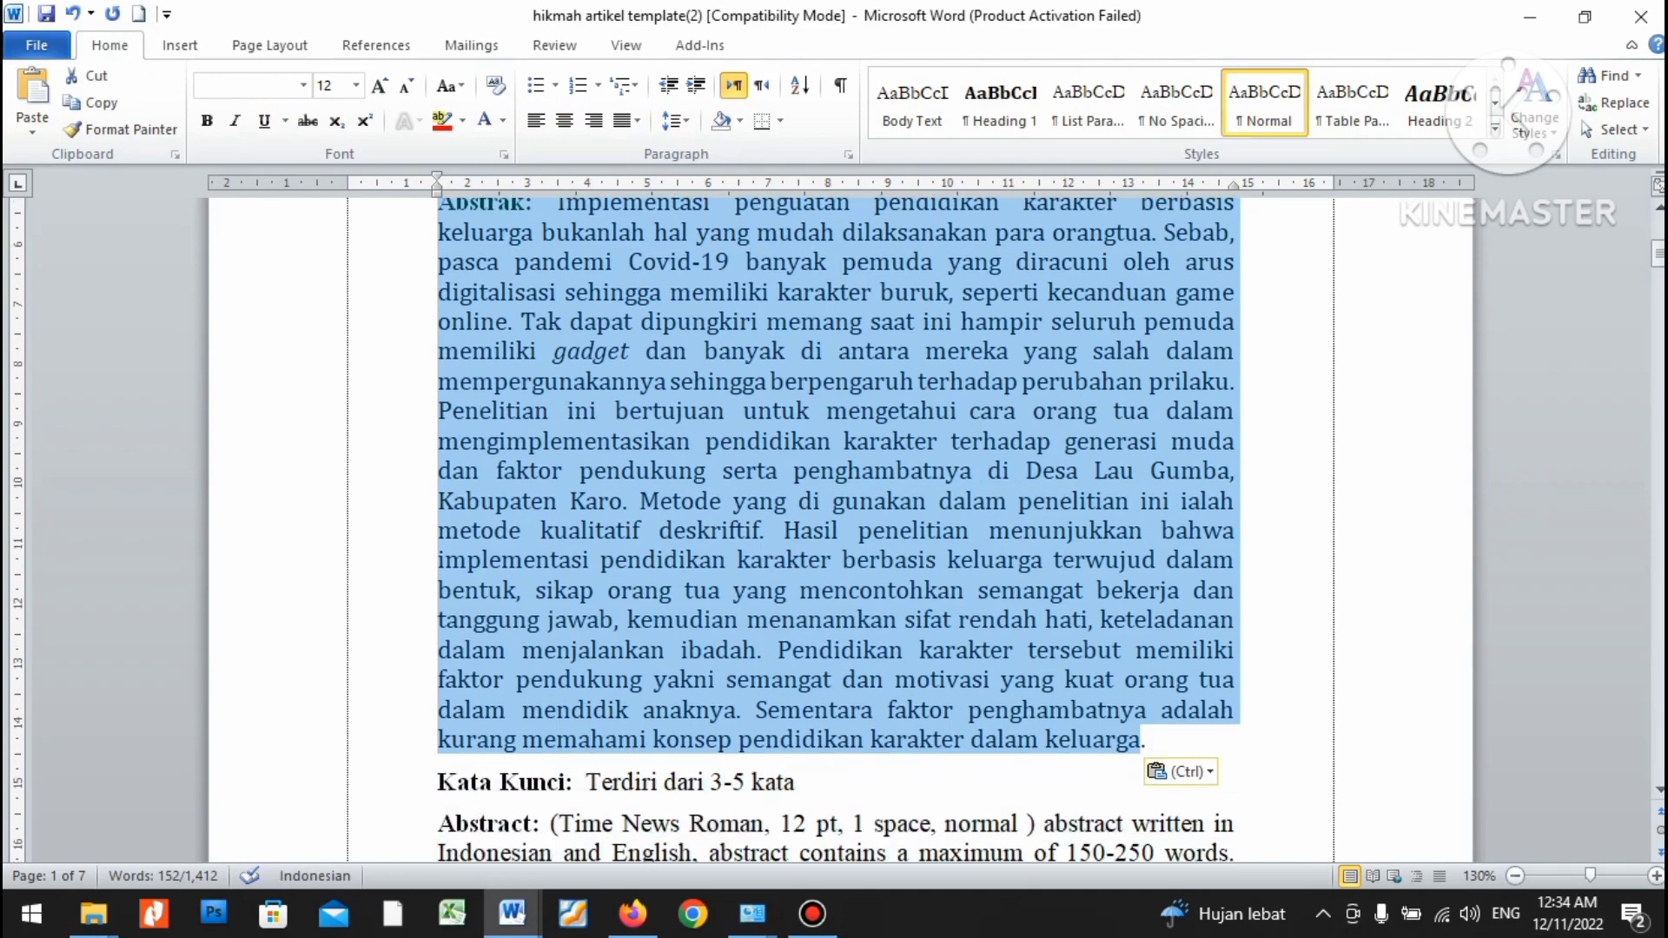
click(303, 85)
click(311, 199)
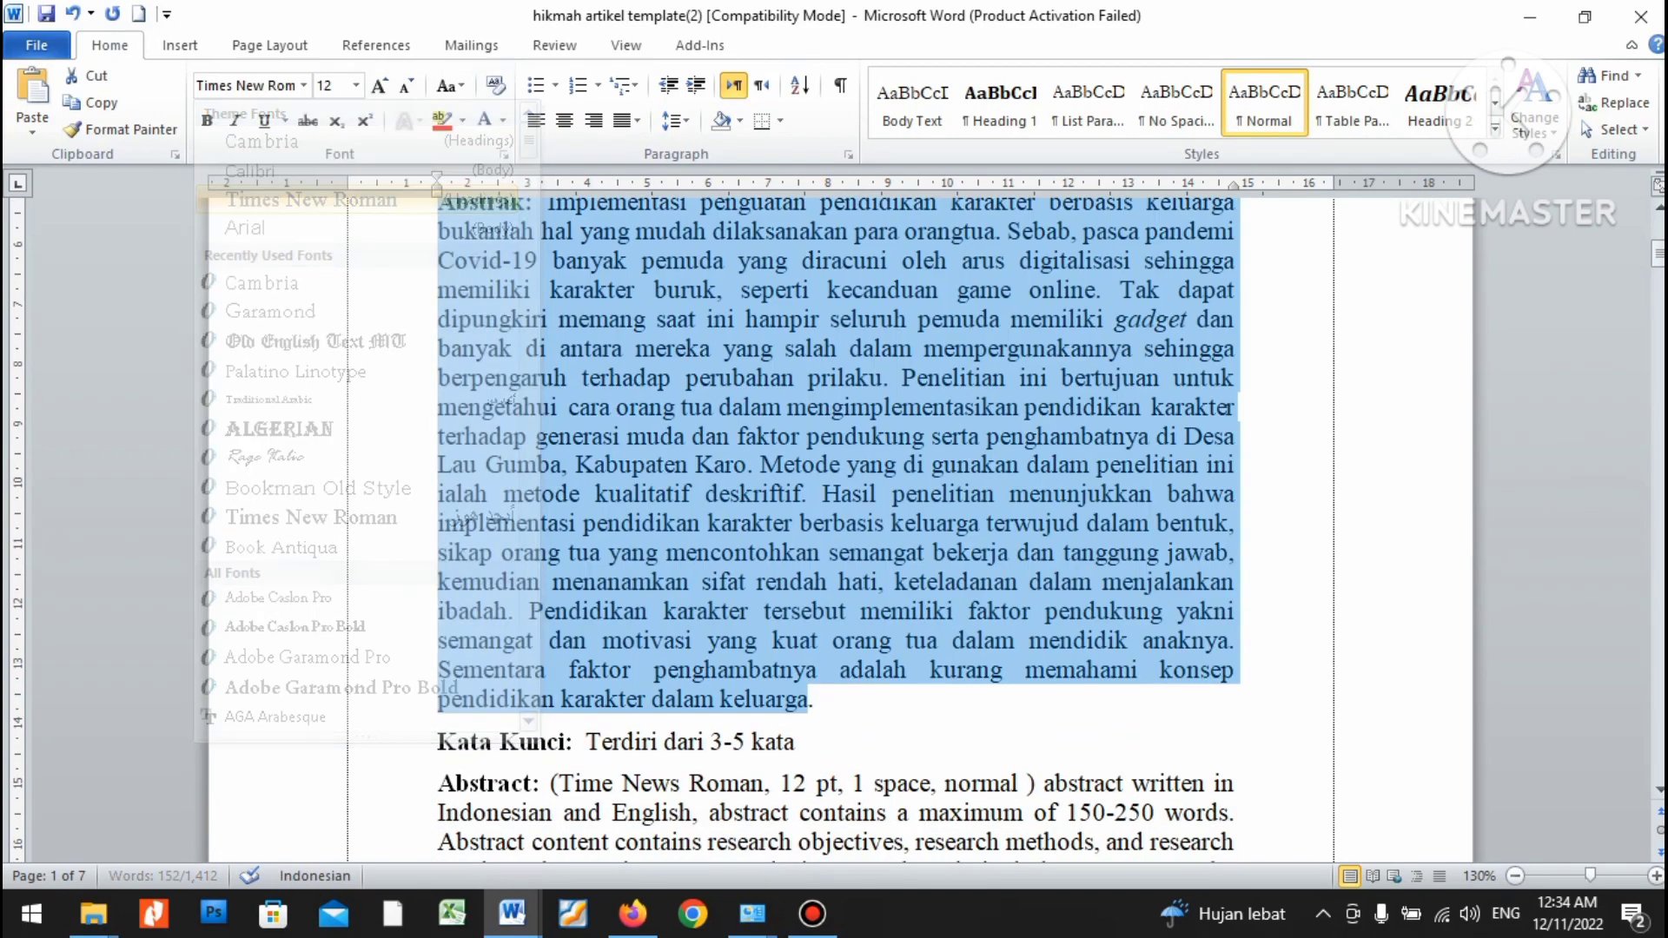
click(744, 581)
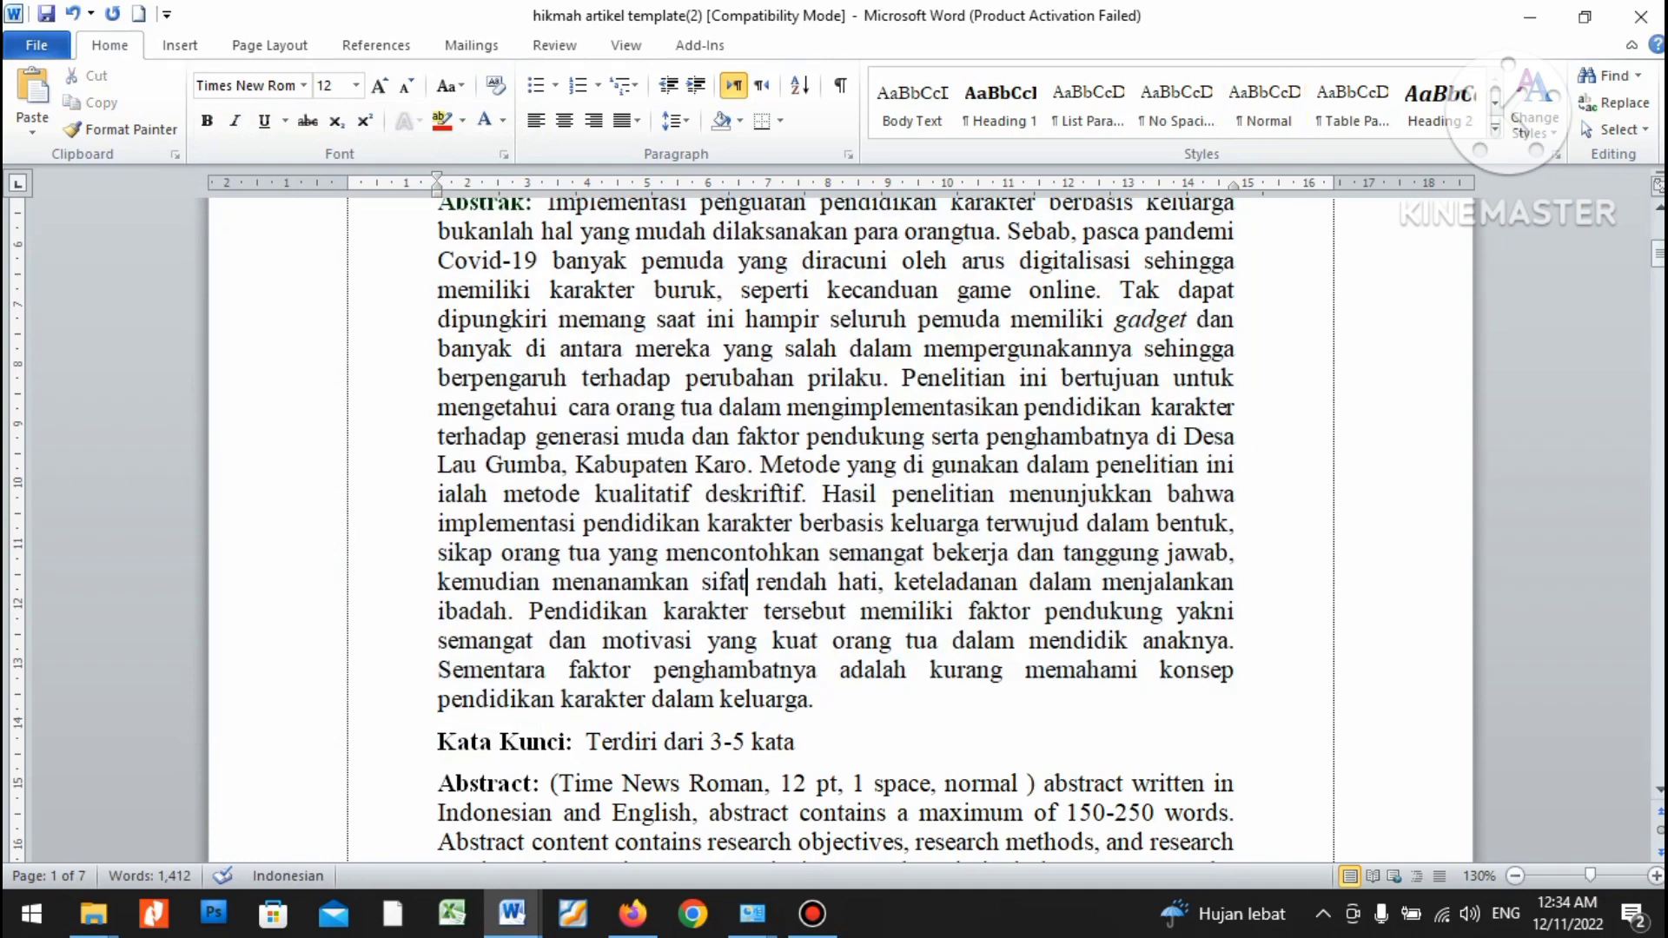
key(alt+Tab)
click(792, 445)
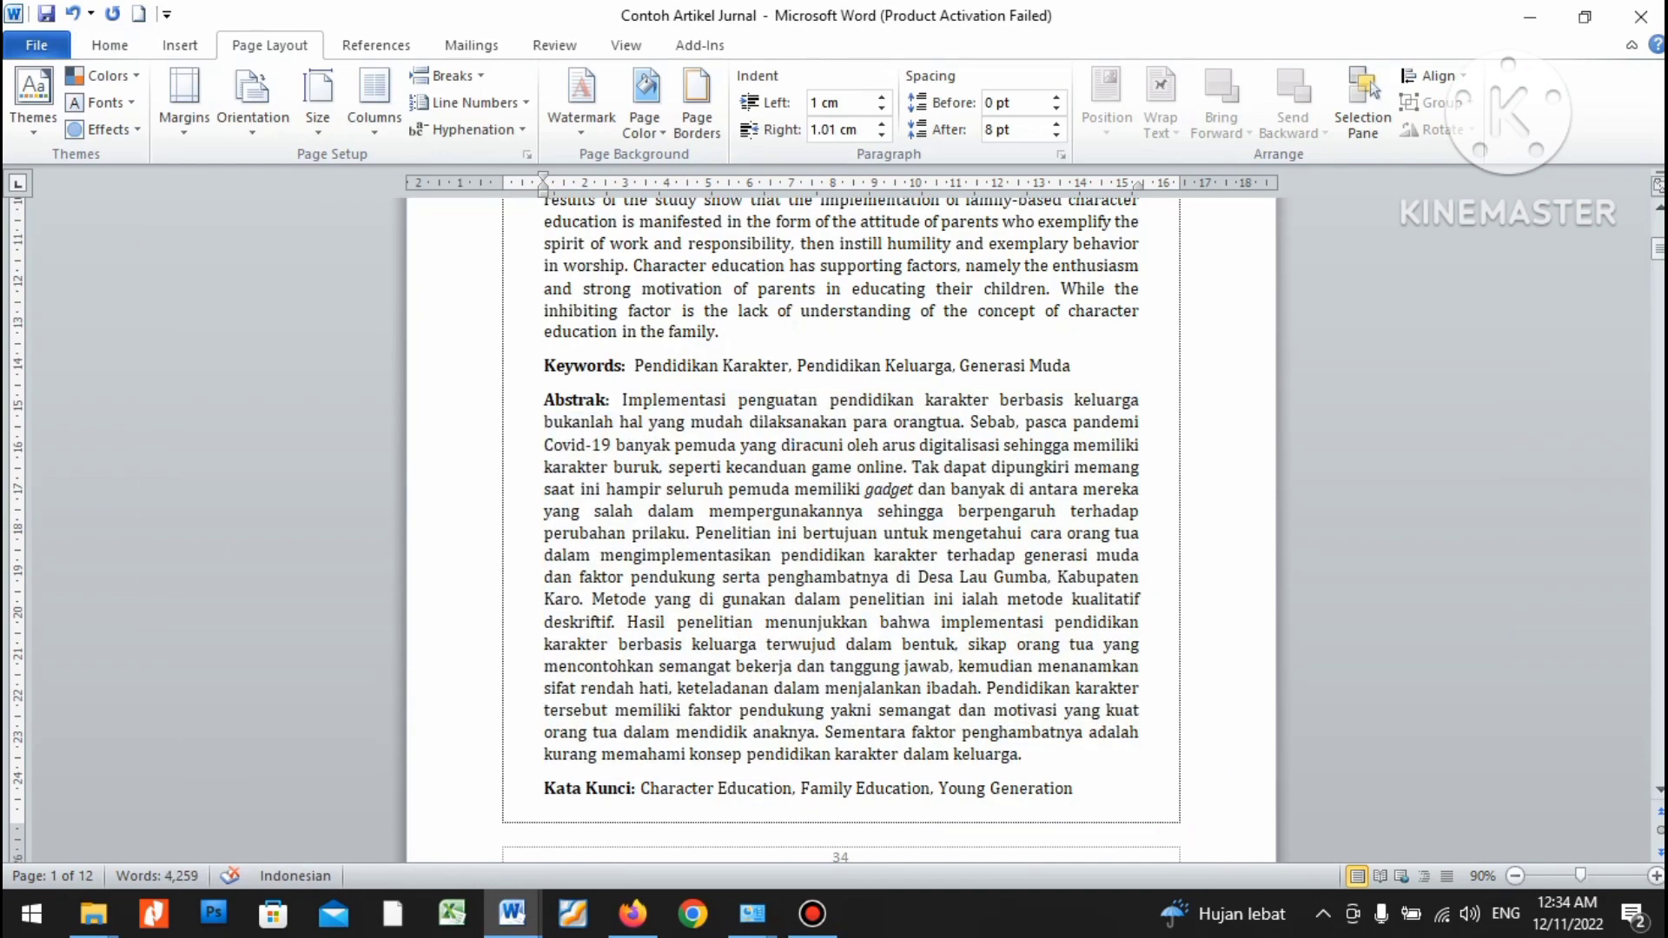
drag(1078, 788, 826, 733)
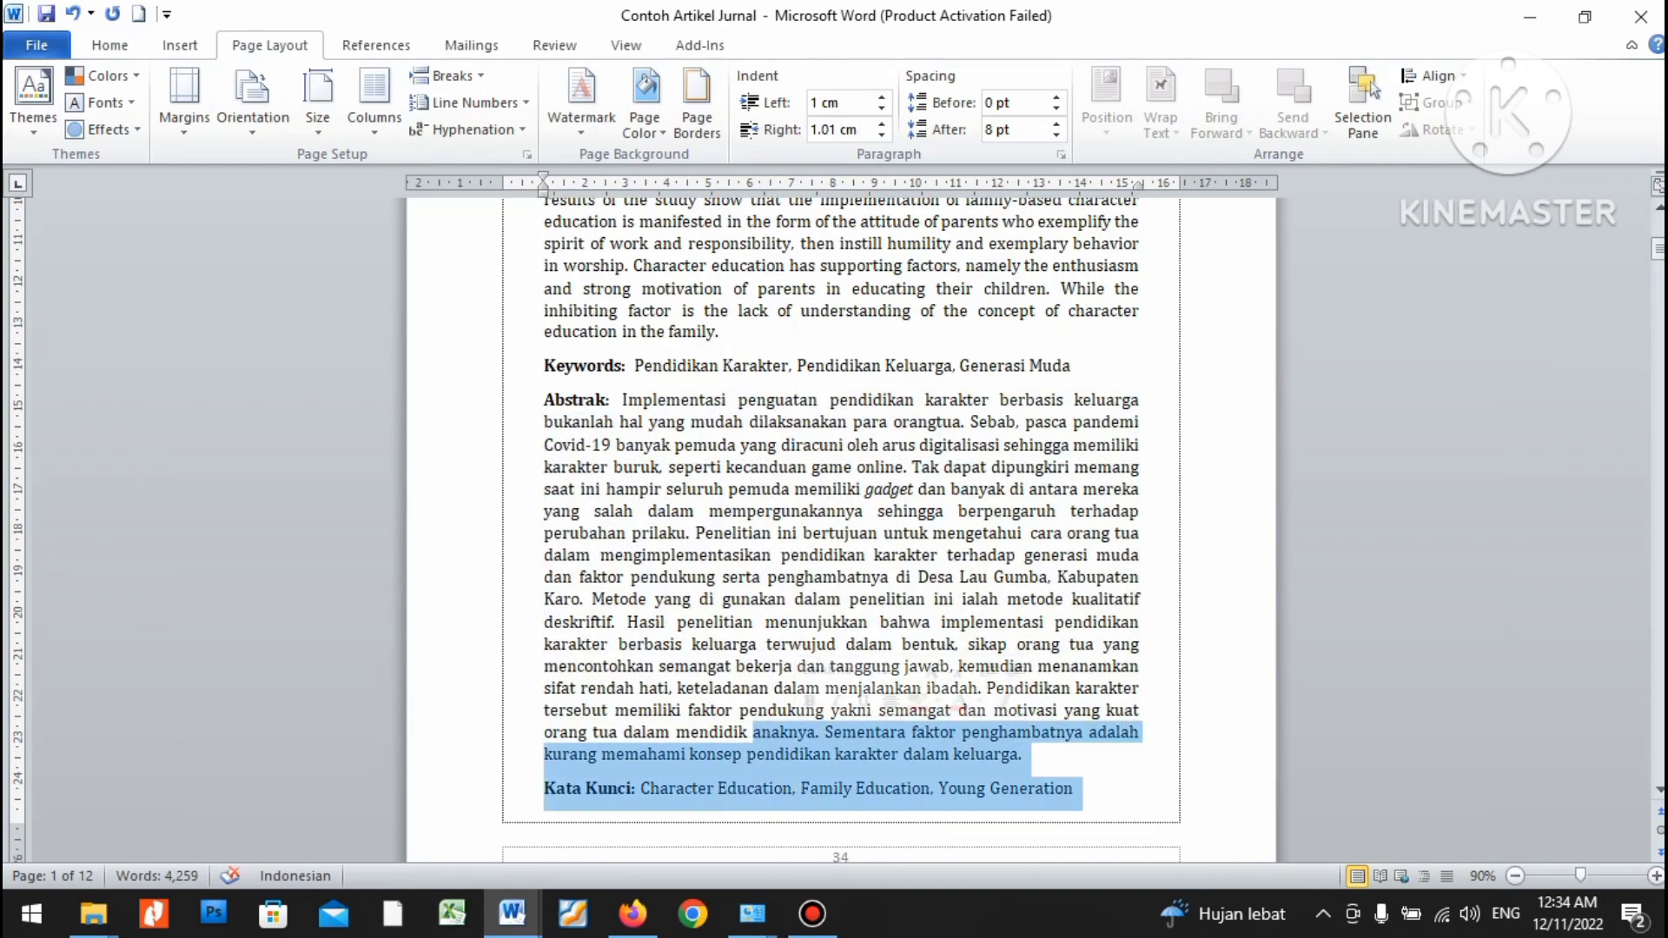
click(967, 399)
Paste the article's Indonesian keywords over 'Terdiri dari 3-5 kata' in the Kata Kunci line.
drag(1073, 366, 633, 366)
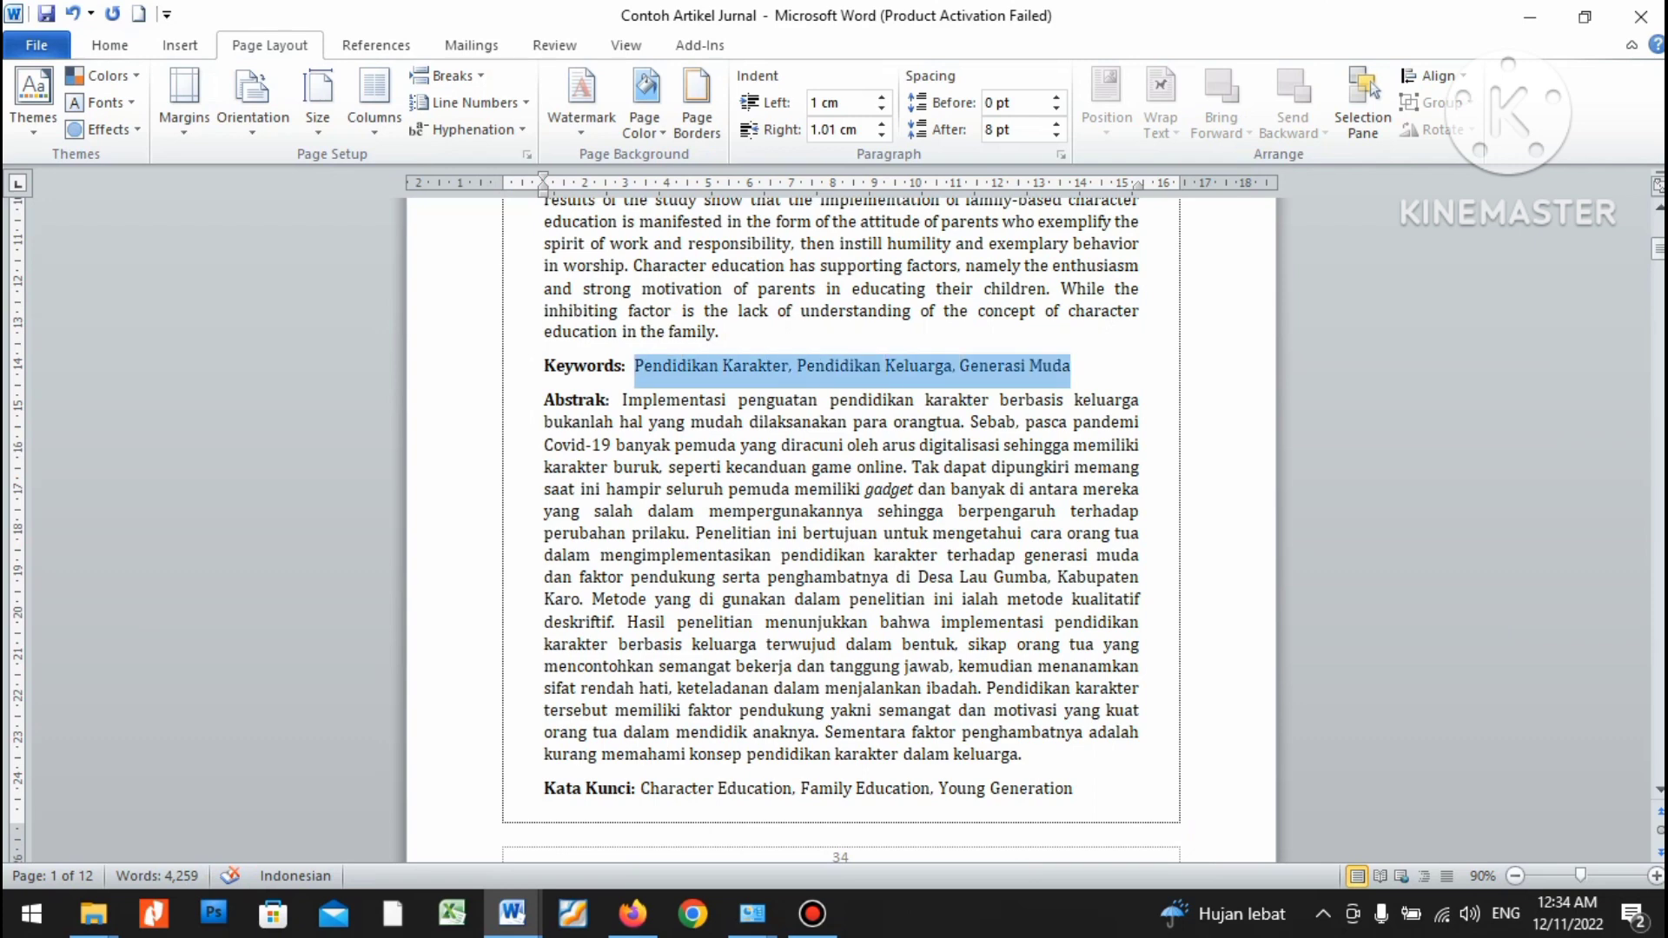
key(alt+Tab)
drag(796, 742, 585, 742)
key(ctrl+v)
Make the pasted keywords non-bold Times New Roman, then go back to Contoh Artikel Jurnal.
key(ctrl+shift+Left)
key(ctrl+shift+Left)
key(ctrl+shift+Left)
key(ctrl+shift+Left)
key(ctrl+shift+Left)
key(ctrl+shift+Left)
key(ctrl+shift+Left)
key(ctrl+shift+Left)
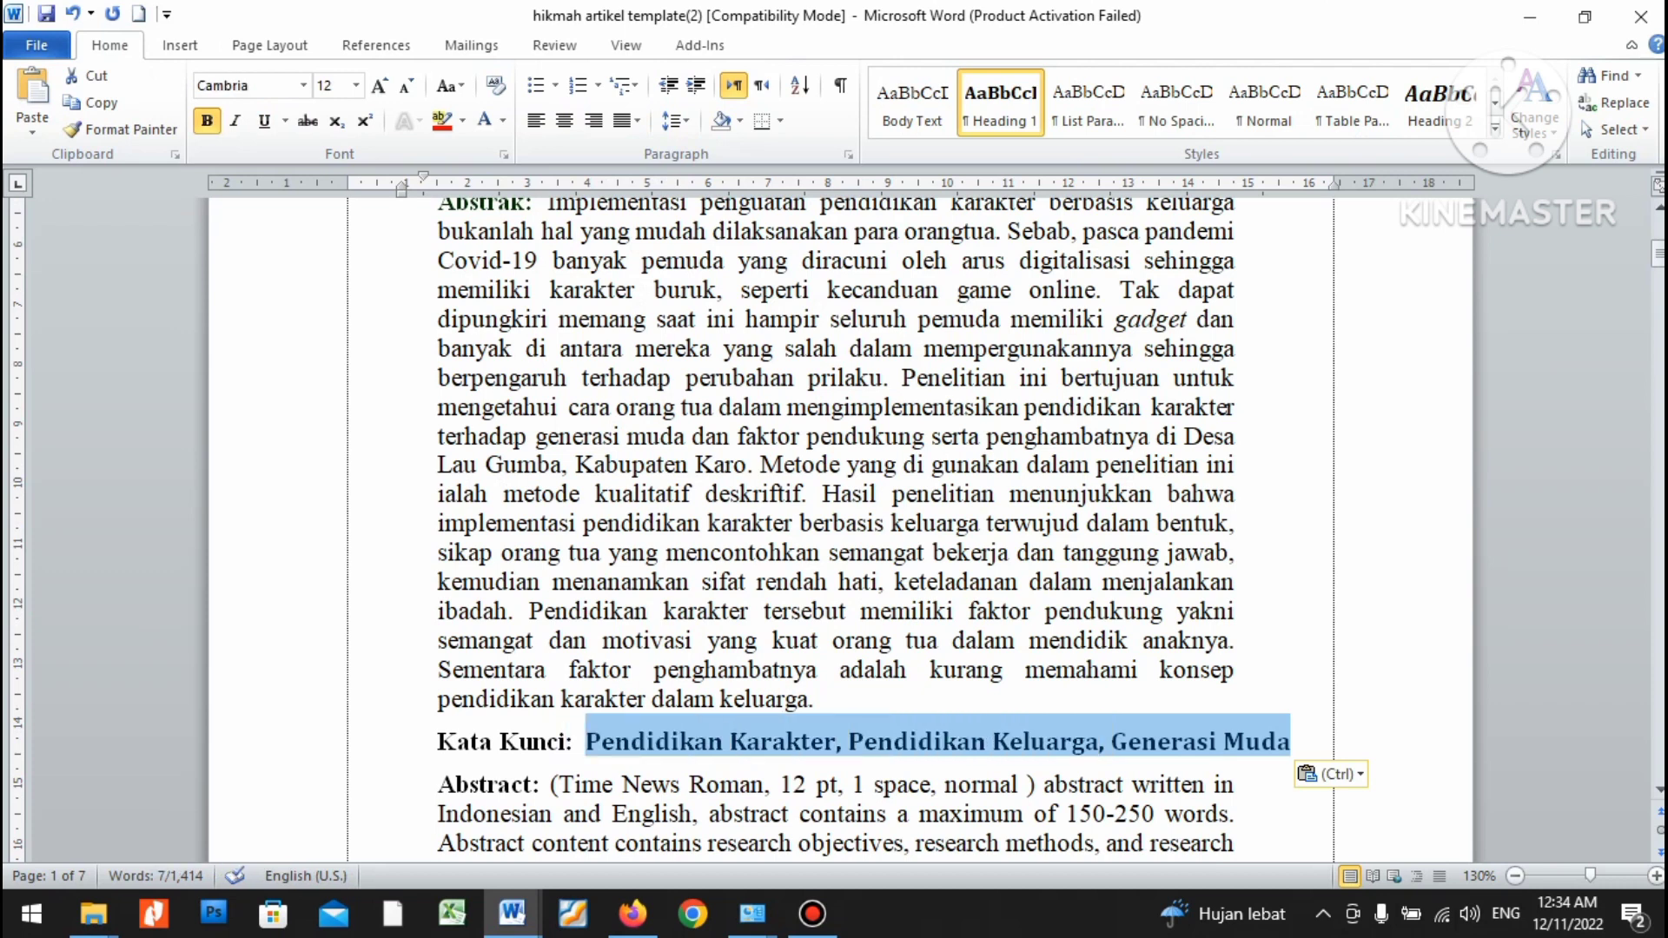
key(ctrl+b)
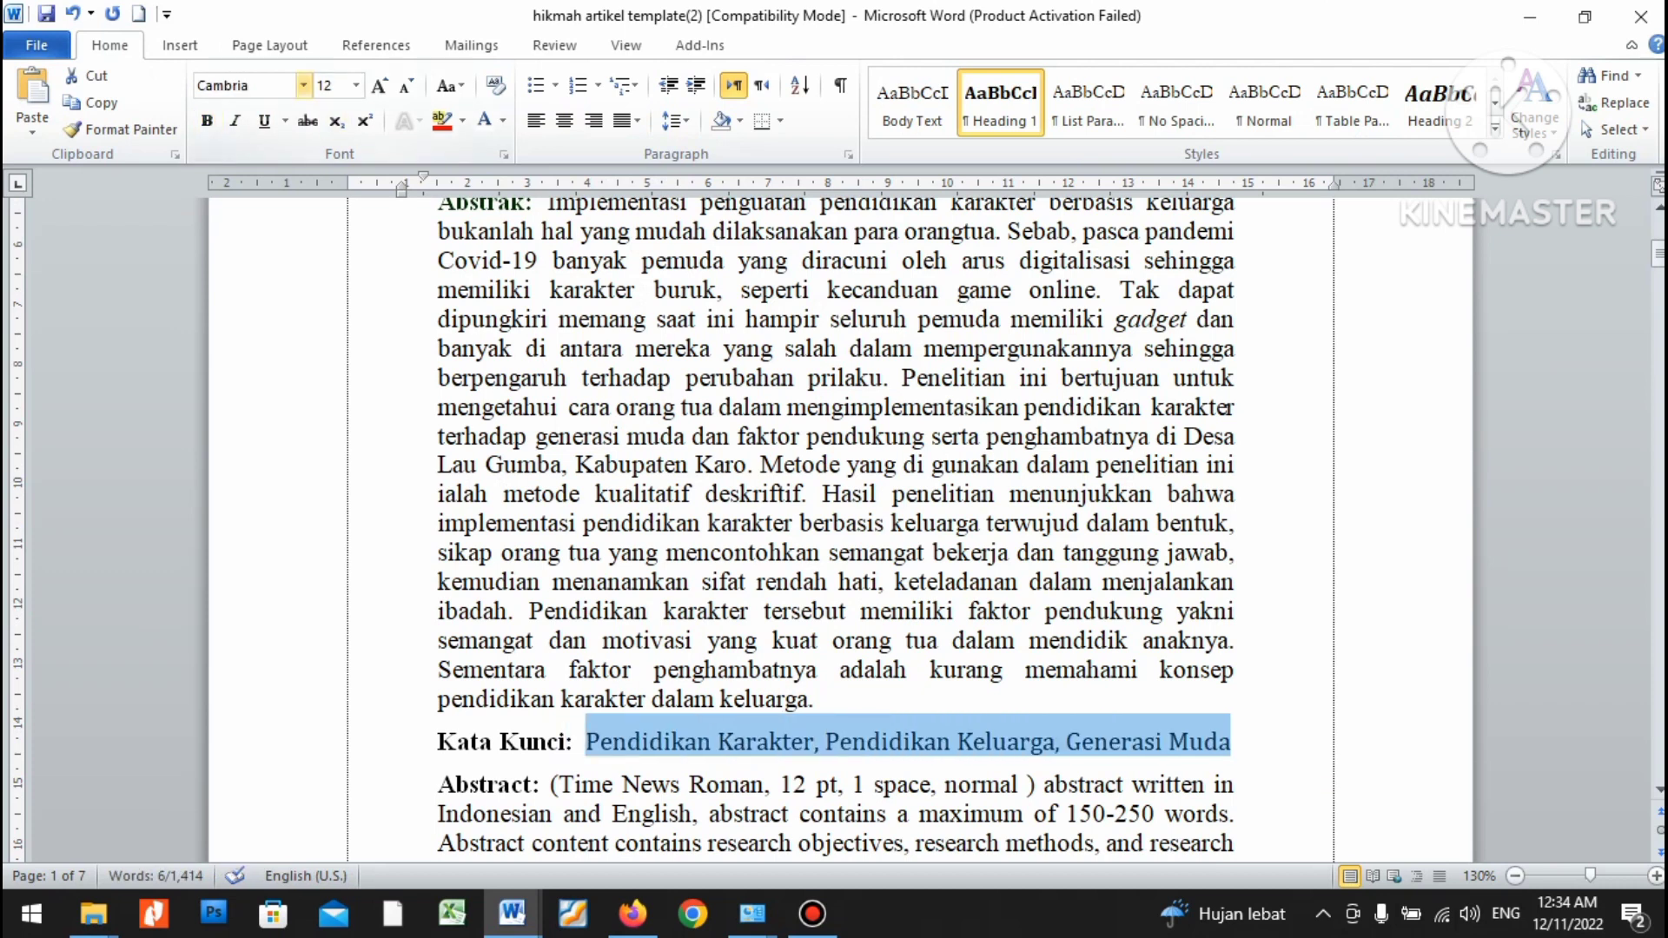
key(ctrl+shift+f)
text(Times New Roman)
key(Return)
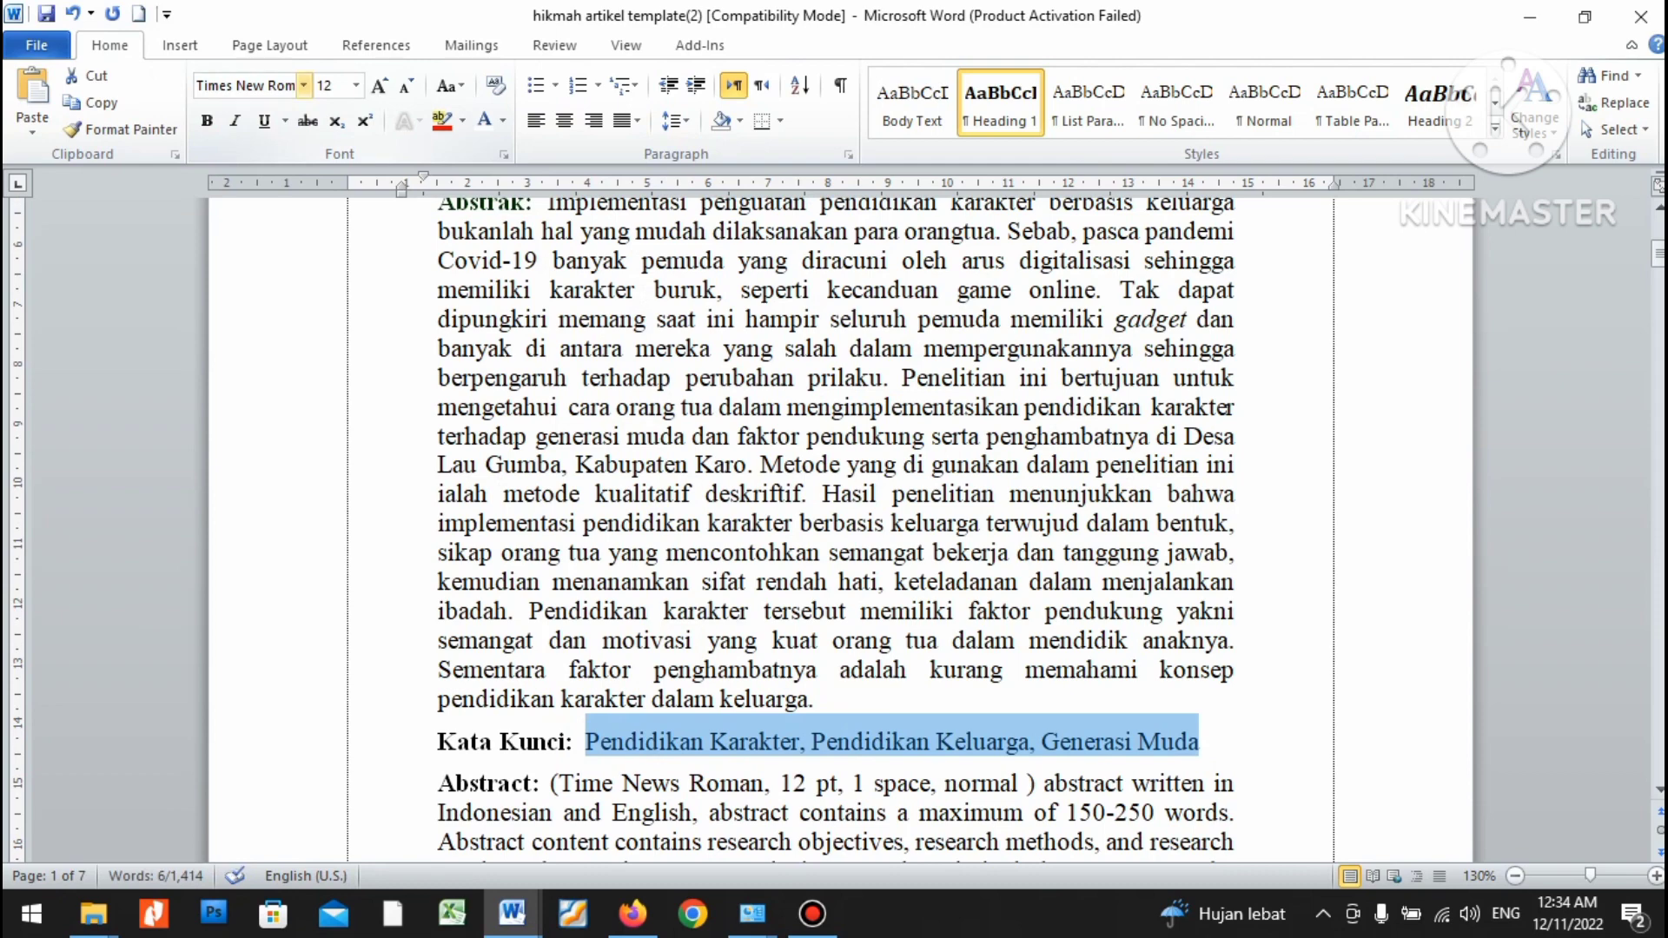
key(alt+Tab)
scroll(841, 521, up, 6)
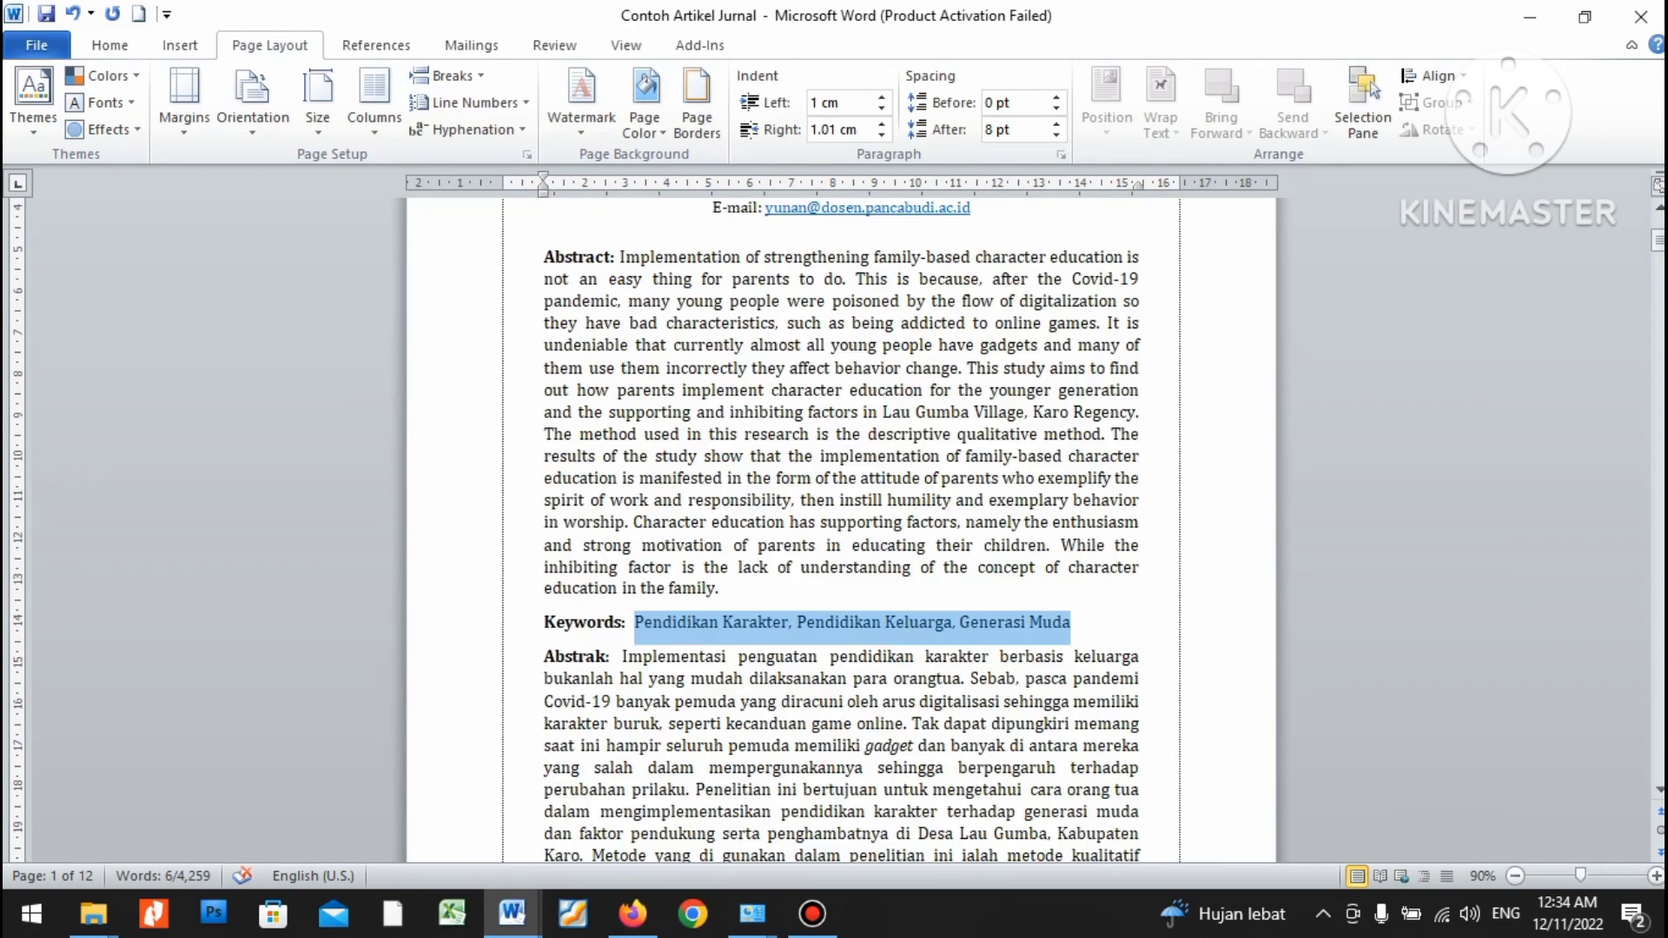
Paste the article's English abstract over the template's English abstract placeholder.
drag(619, 256, 728, 591)
key(ctrl+c)
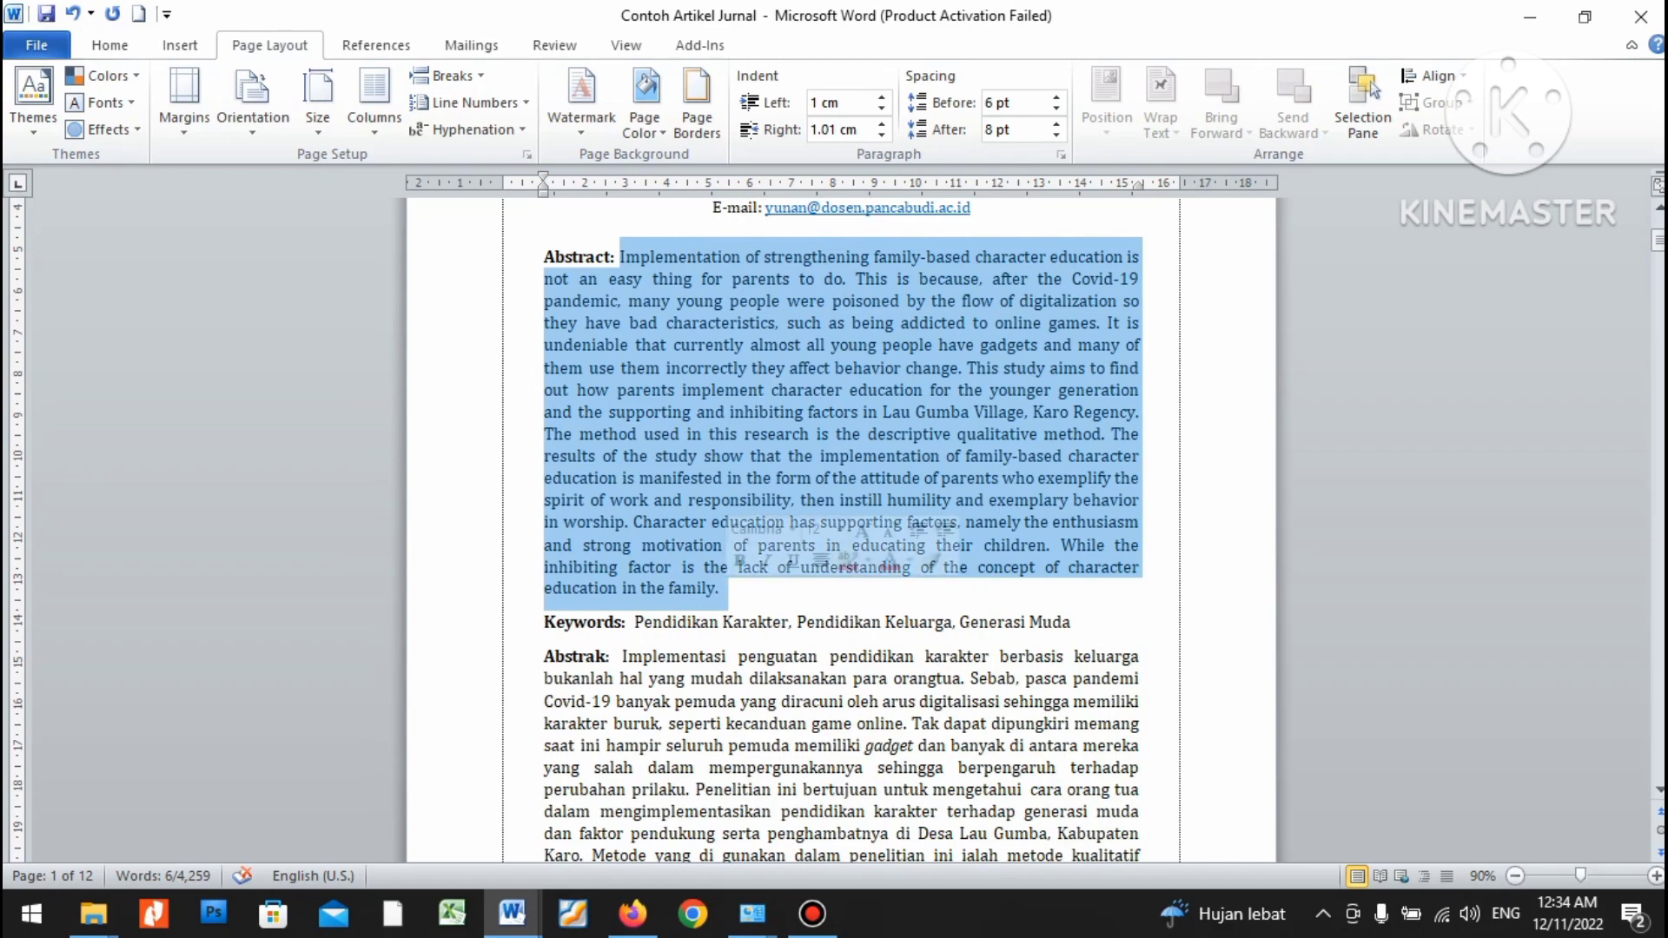
key(alt+Tab)
scroll(841, 530, down, 6)
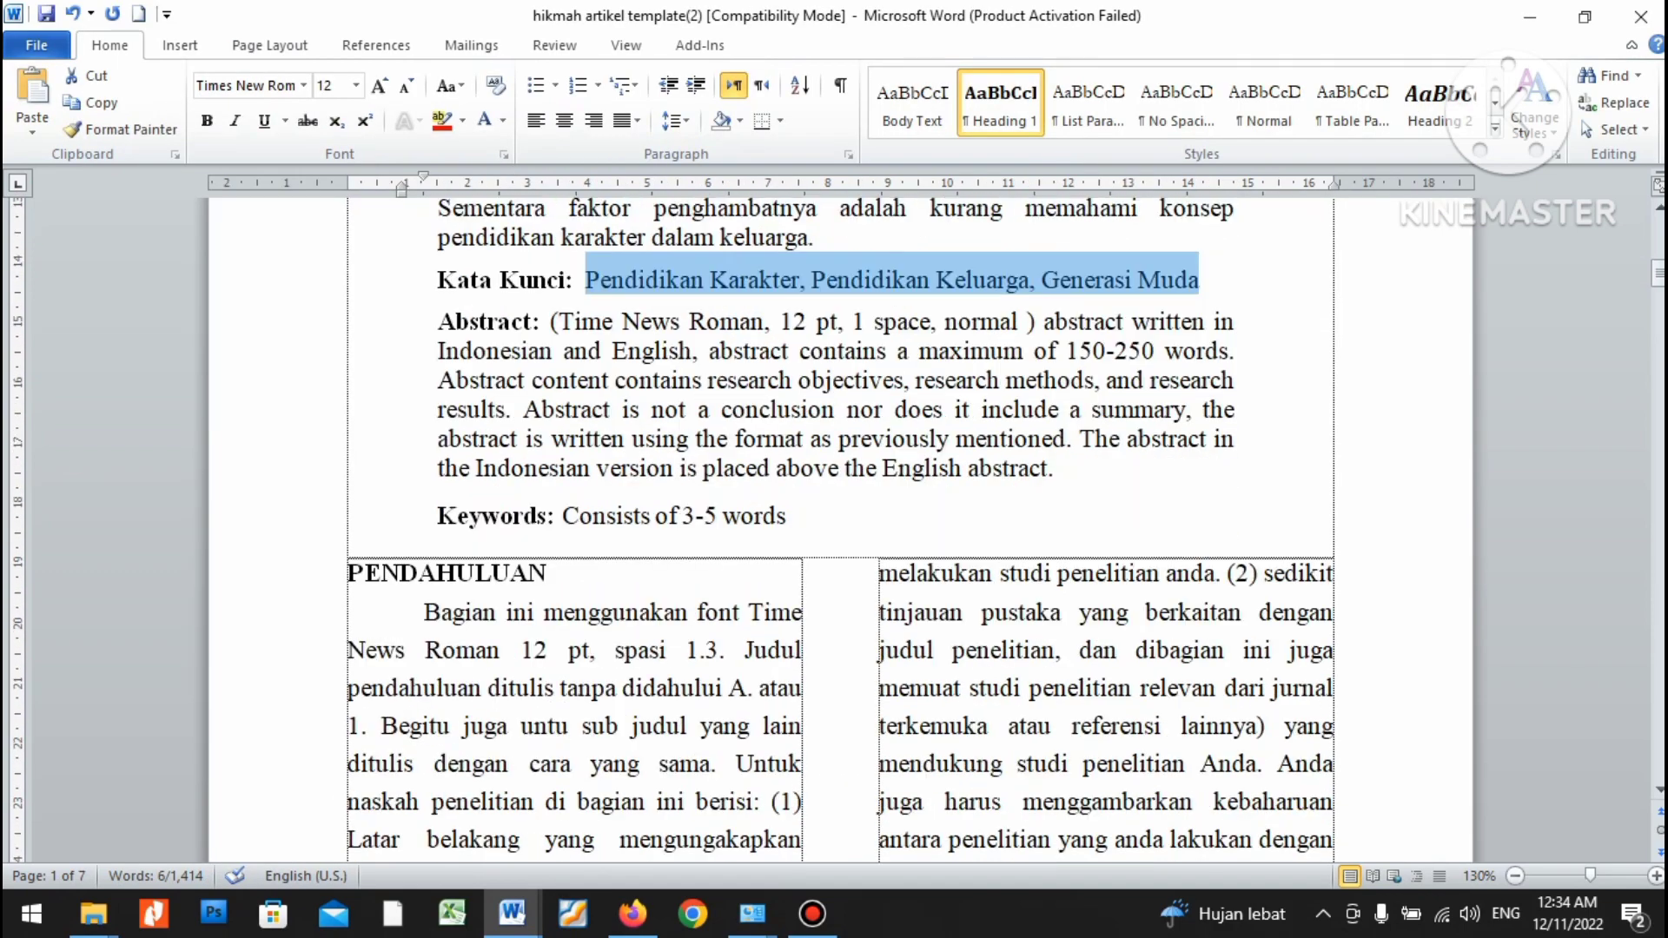
drag(551, 321, 1061, 471)
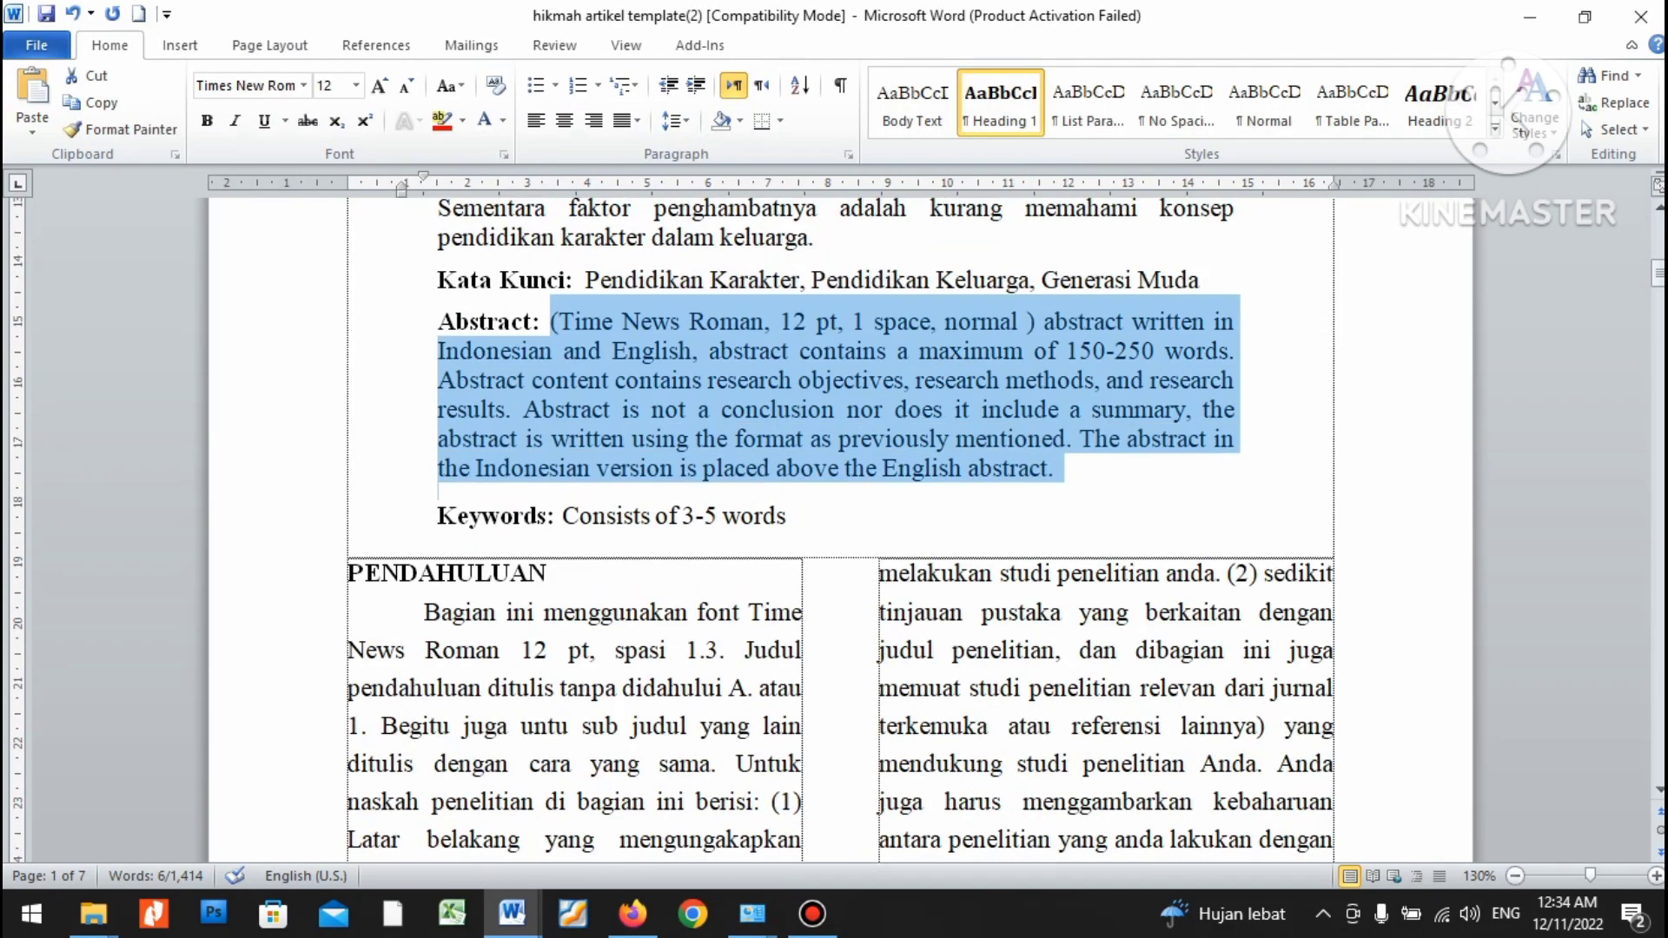
key(ctrl+v)
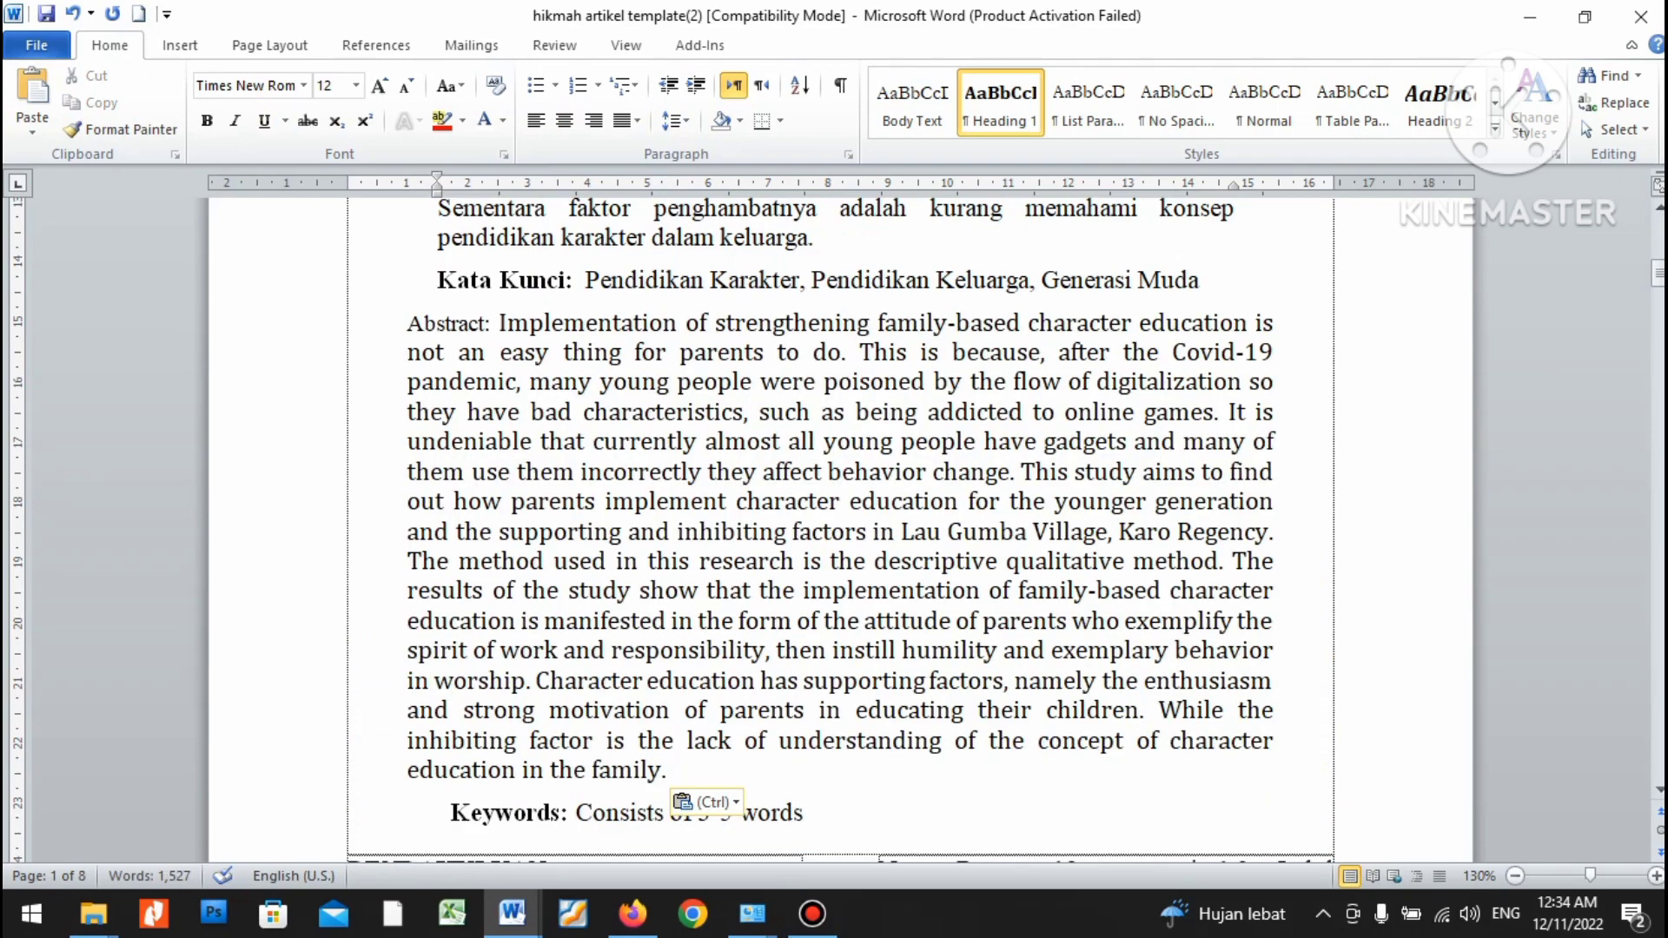
Fix the Abstract paragraph's line break, bold formatting and indentation to match the others.
click(408, 325)
key(BackSpace)
key(Return)
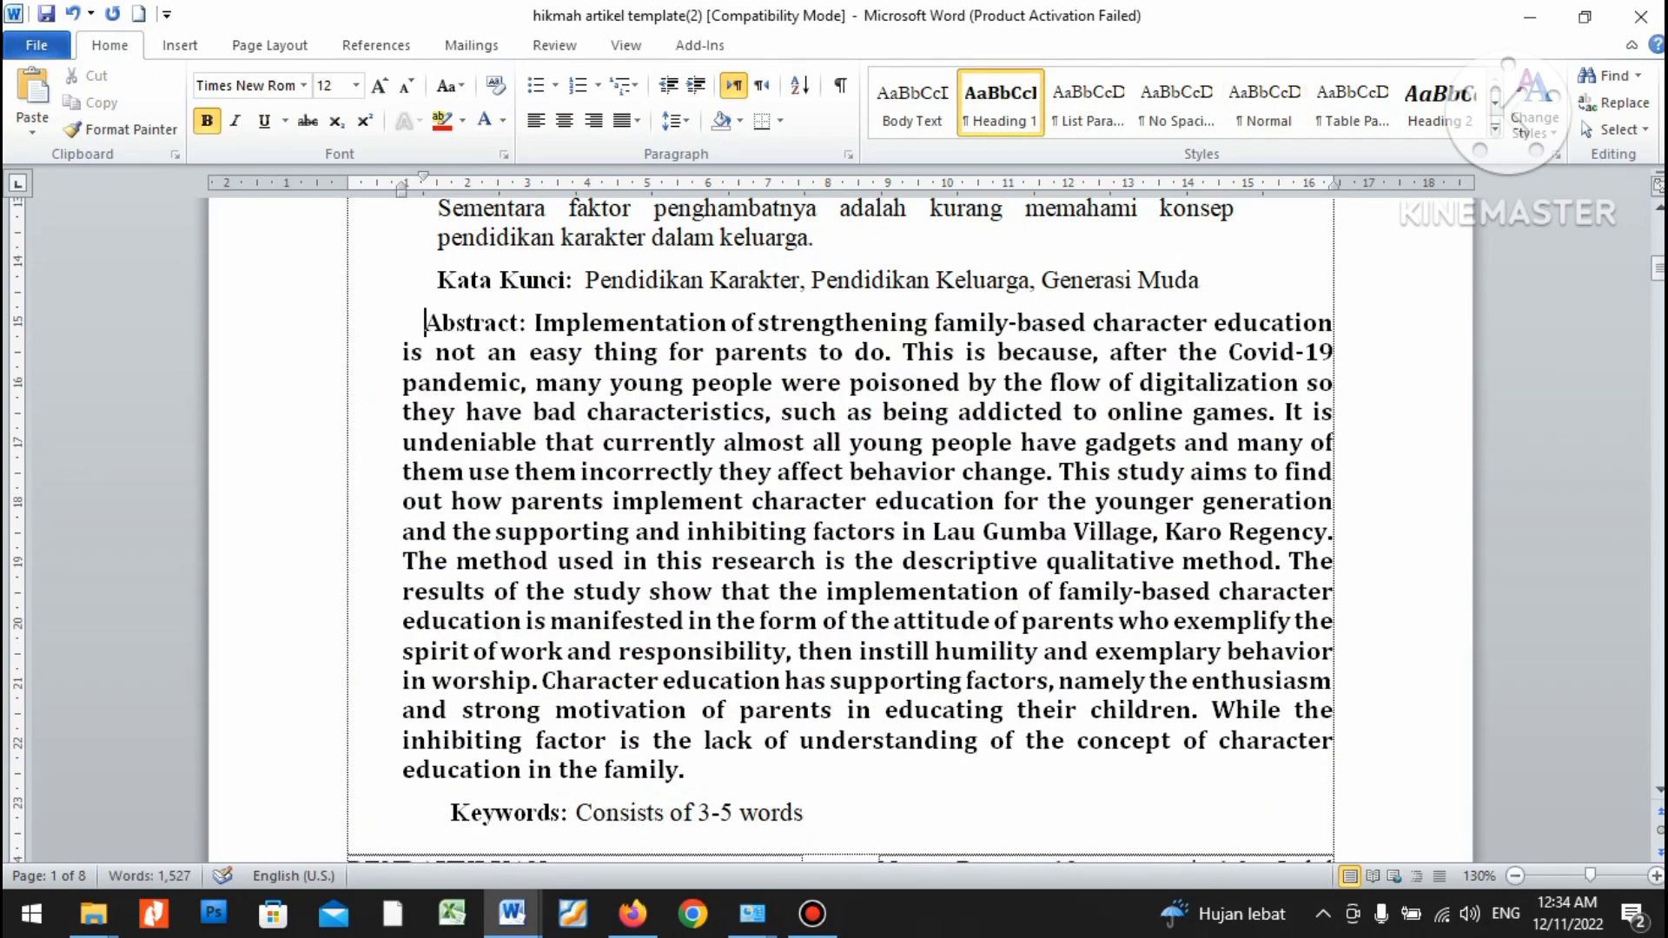
key(BackSpace)
key(BackSpace)
key(ctrl+shift+Down)
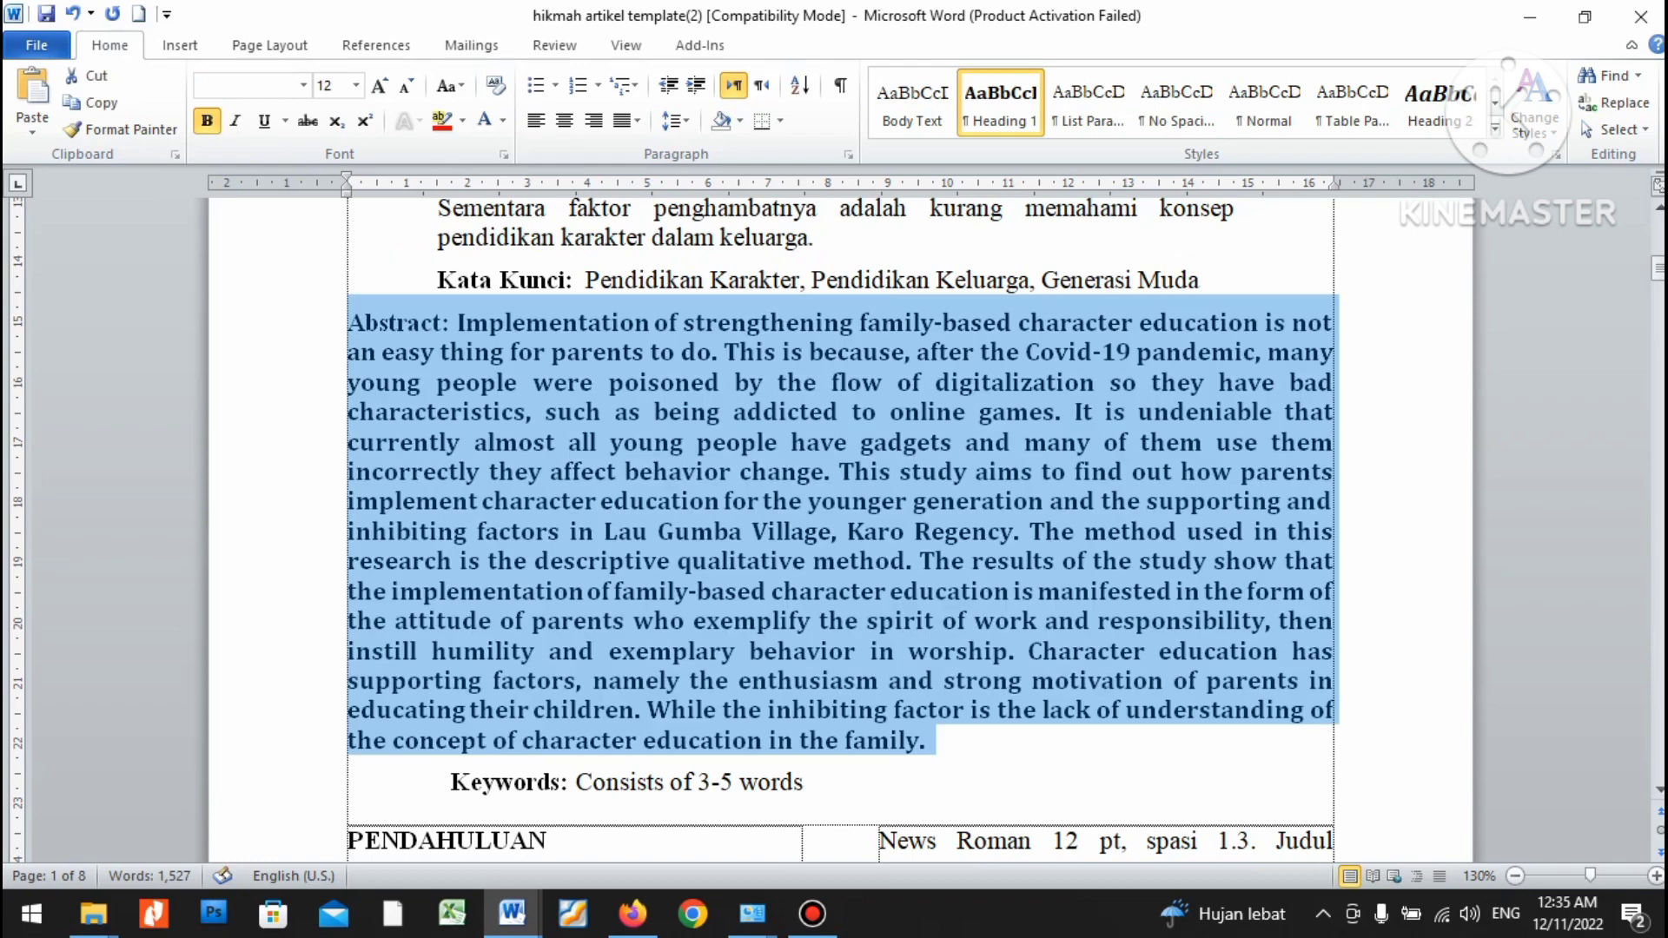
key(ctrl+b)
key(ctrl+b)
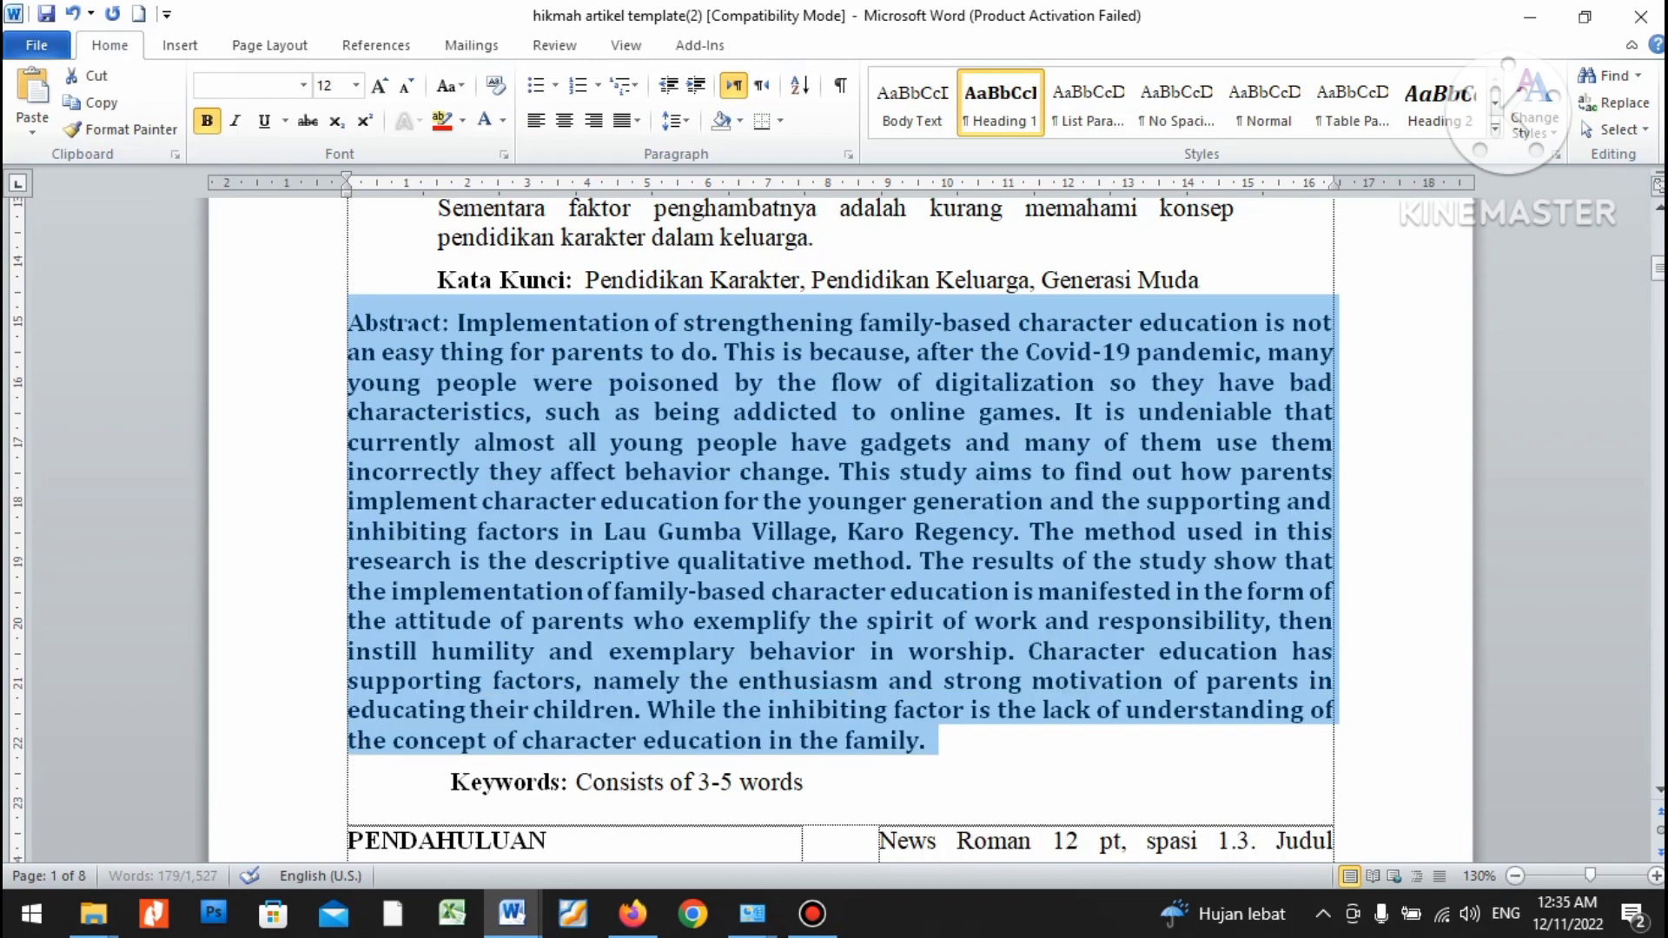
key(ctrl+b)
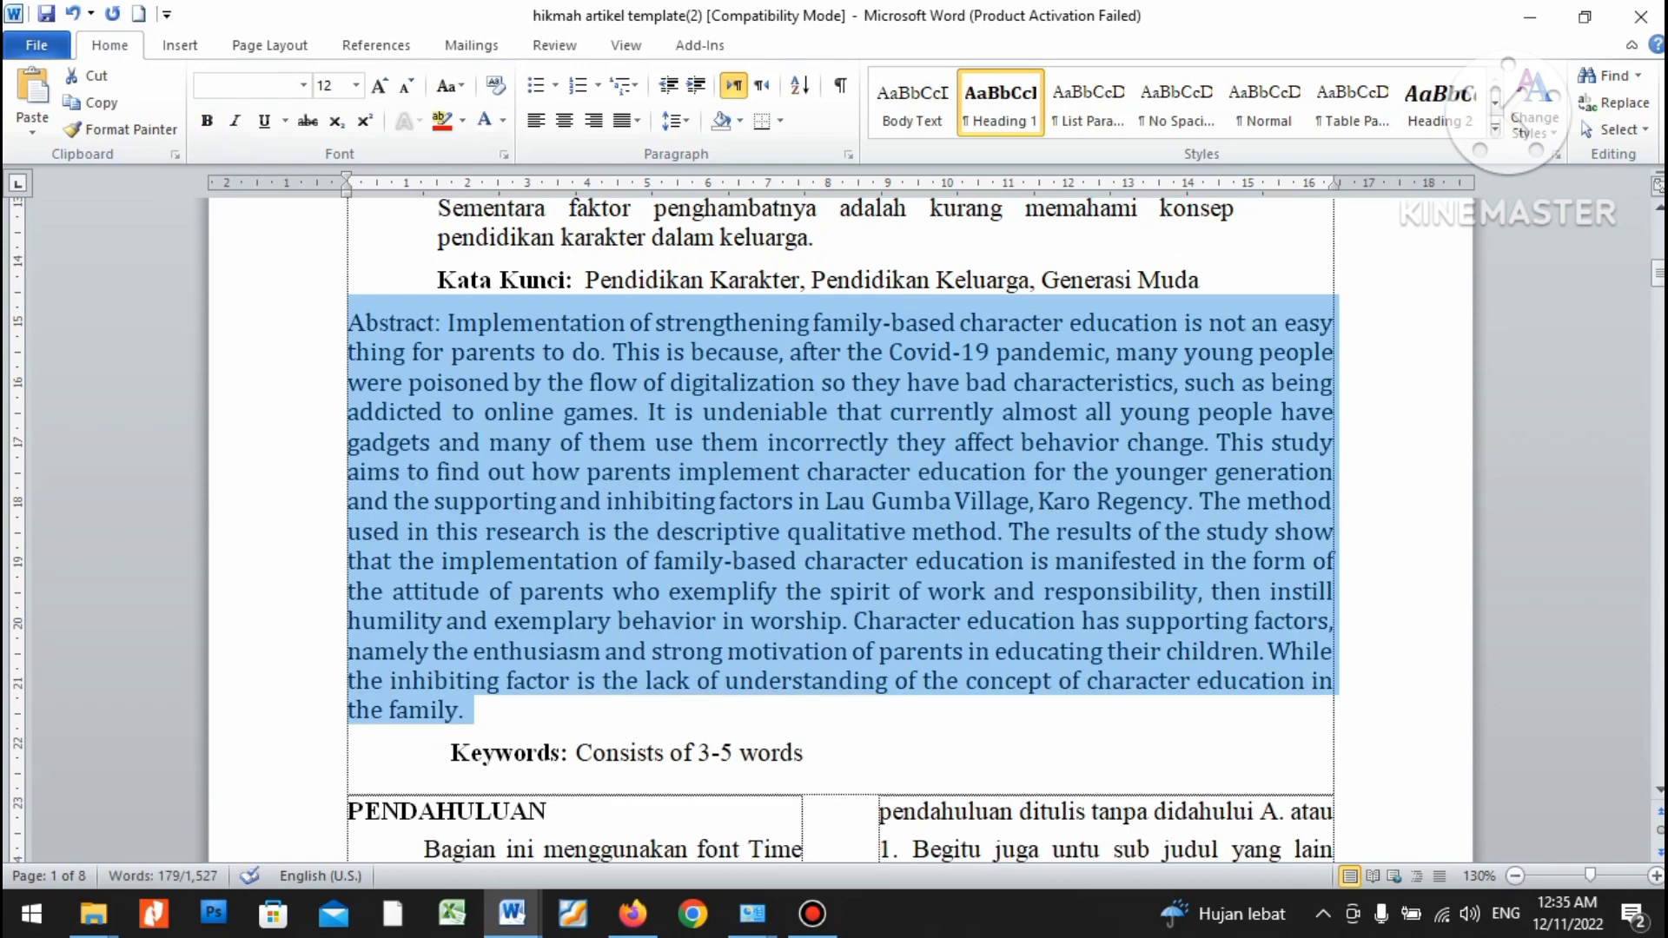
drag(347, 192, 437, 192)
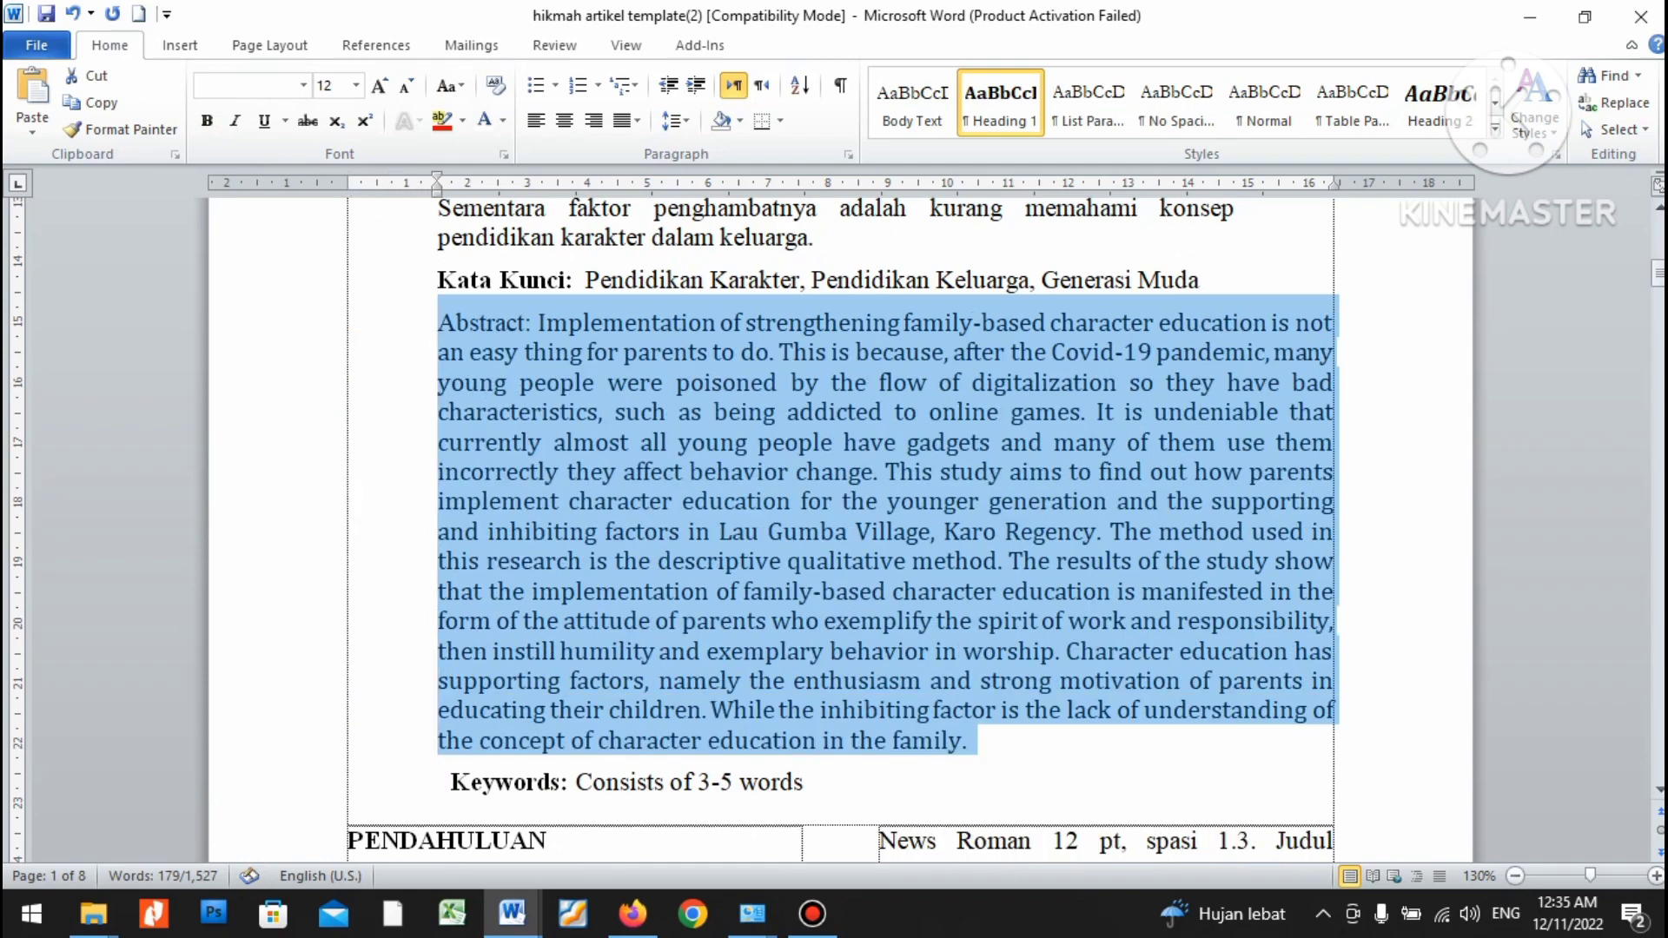
Bold the 'Abstract:' label and delete the spaces in front of 'Keywords:'.
drag(438, 322, 537, 323)
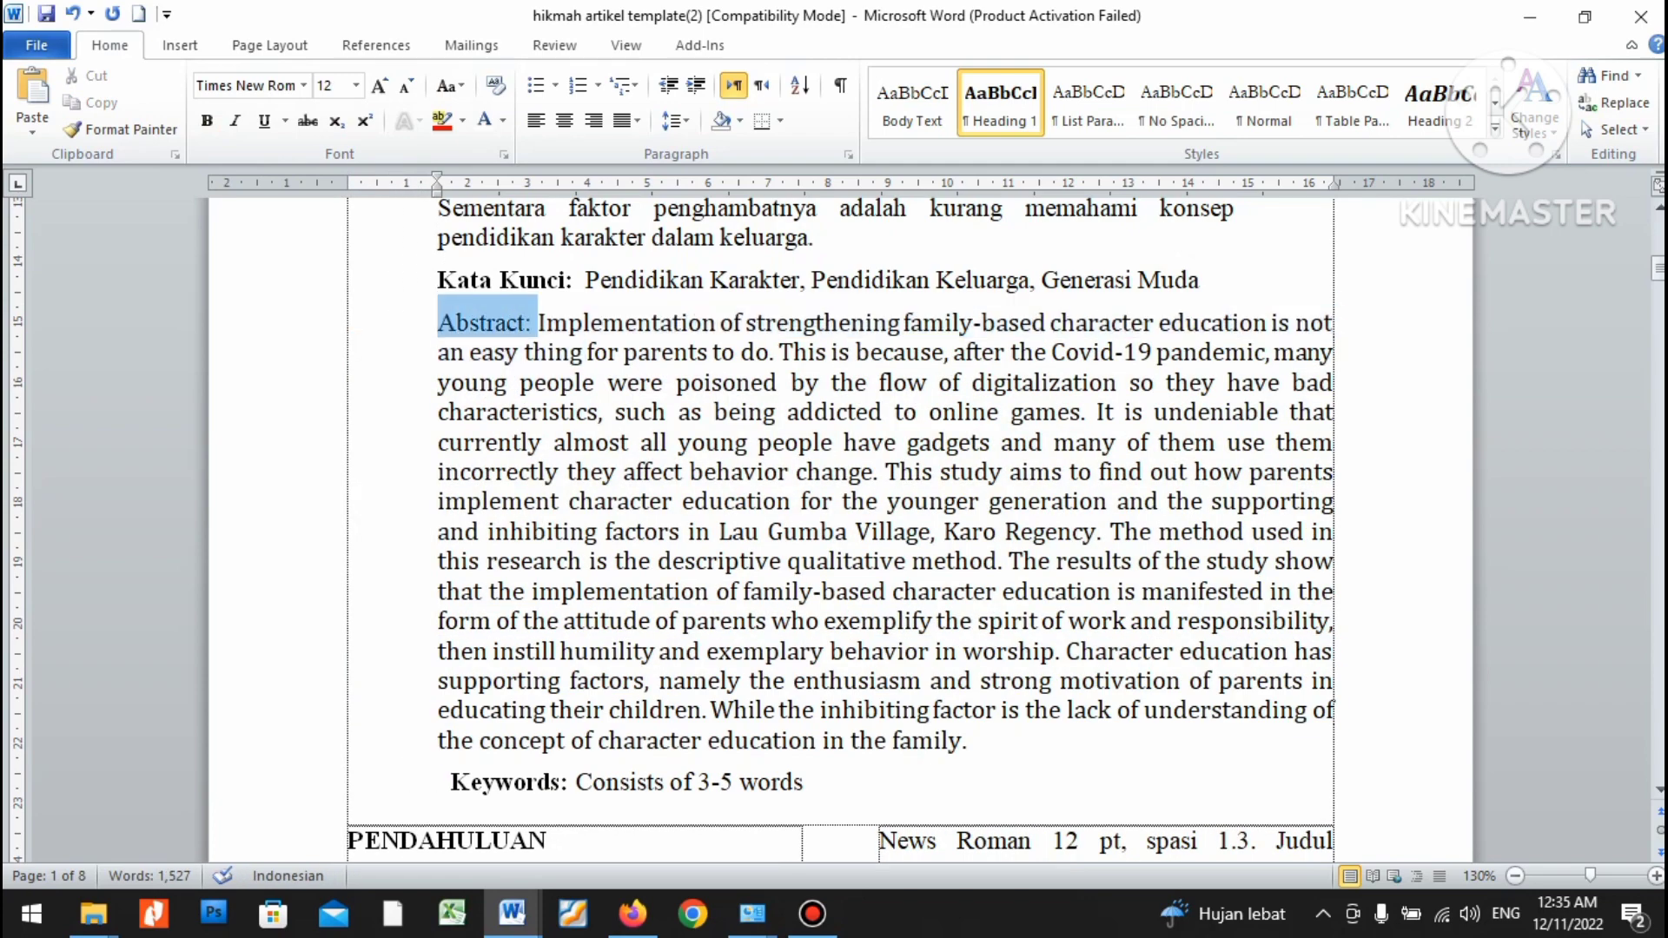
key(ctrl+b)
click(553, 352)
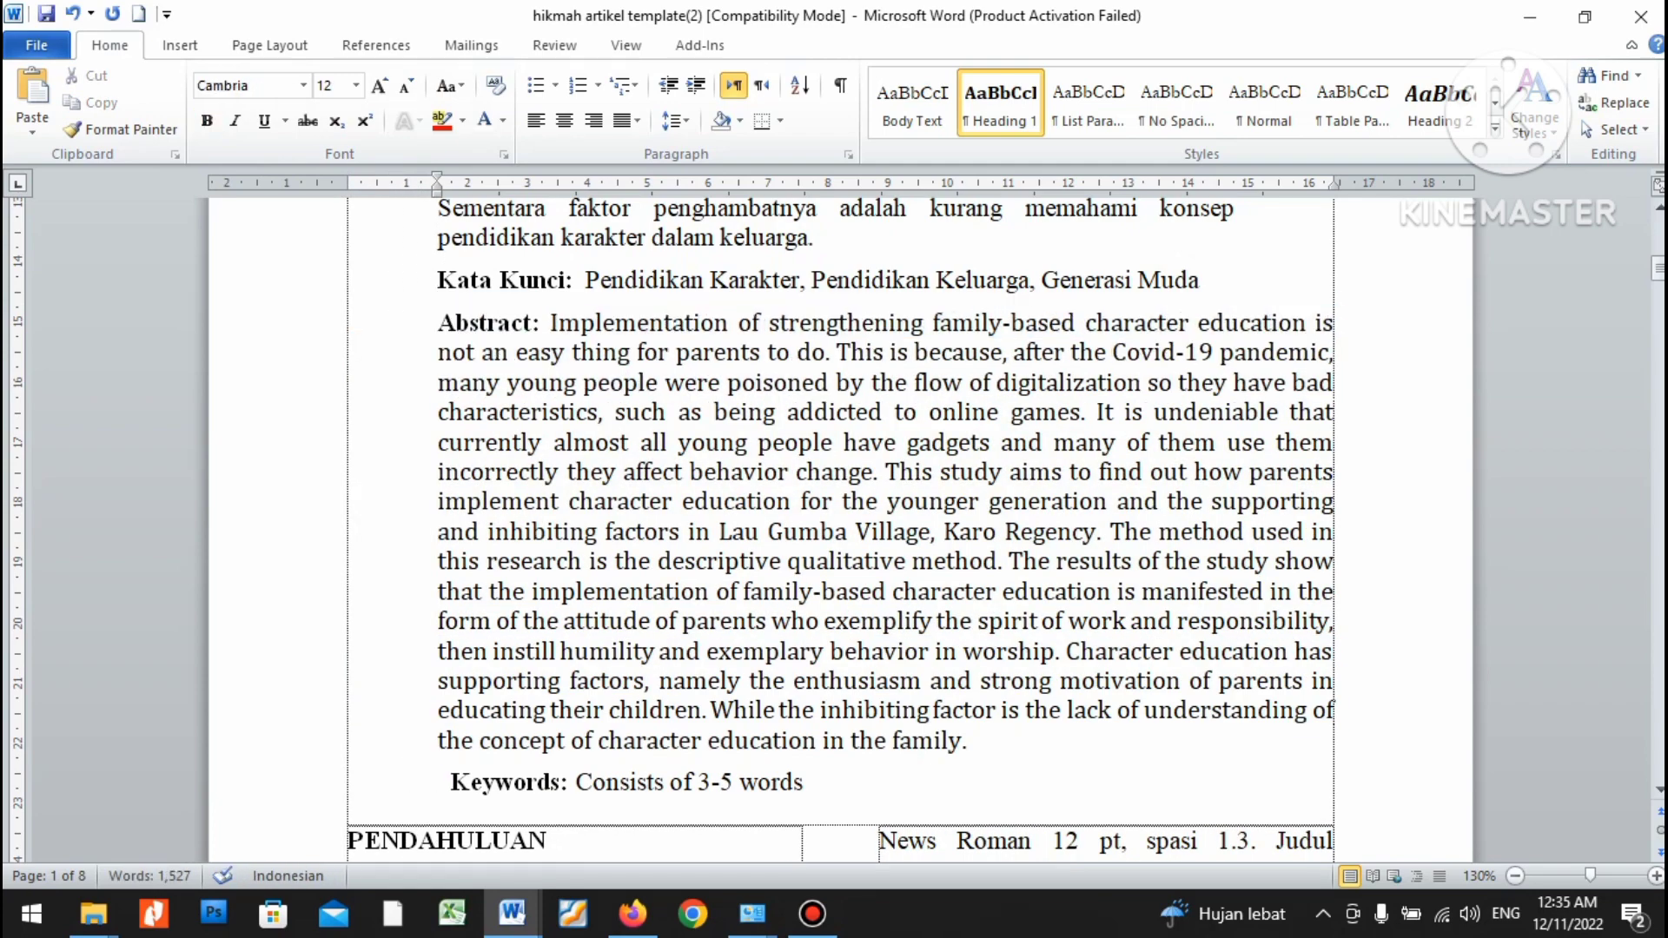
click(451, 783)
key(BackSpace)
key(BackSpace)
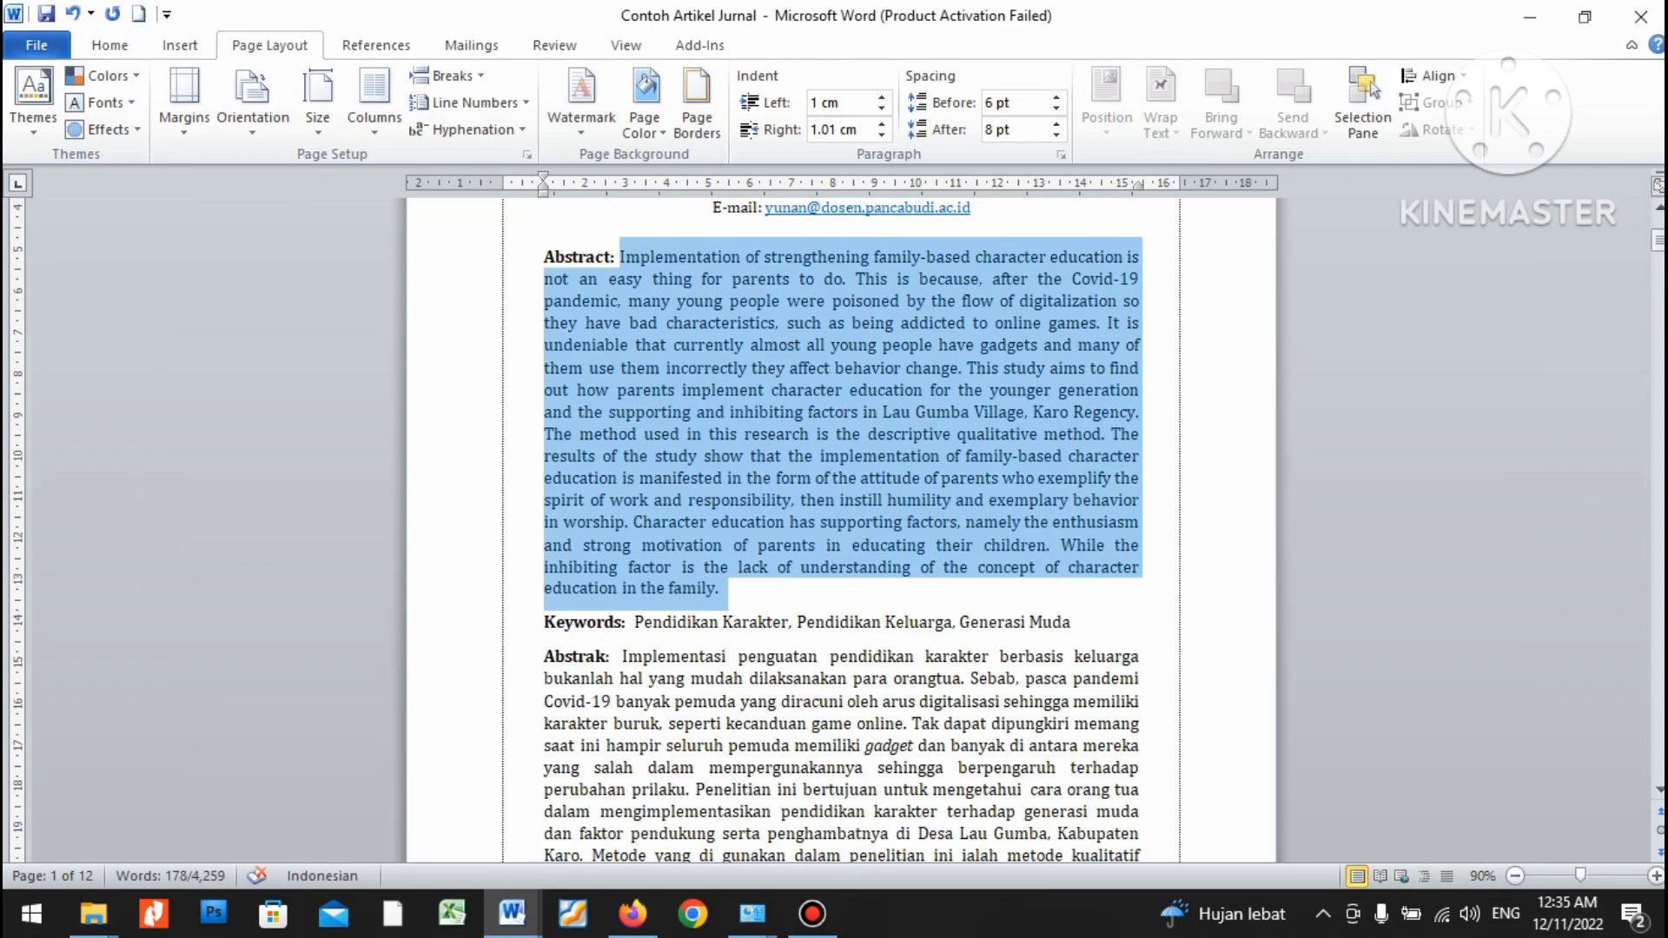
scroll(841, 487, down, 5)
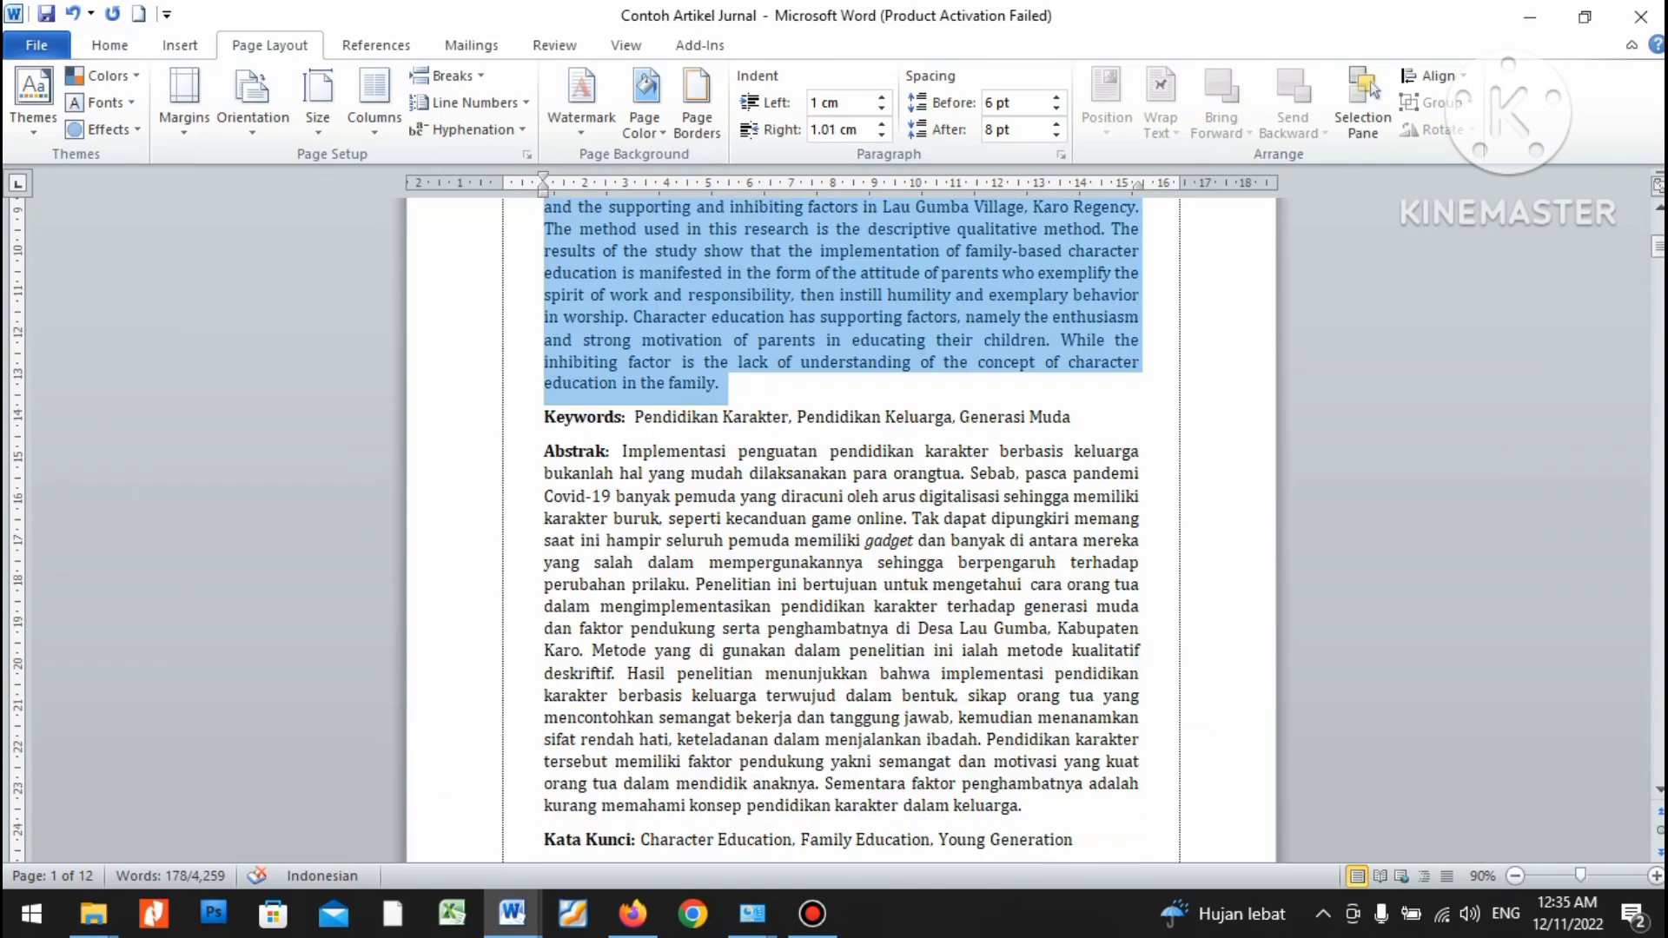
Paste the article's English keywords over the 'Consists of 3-5 words' placeholder.
double_click(1032, 736)
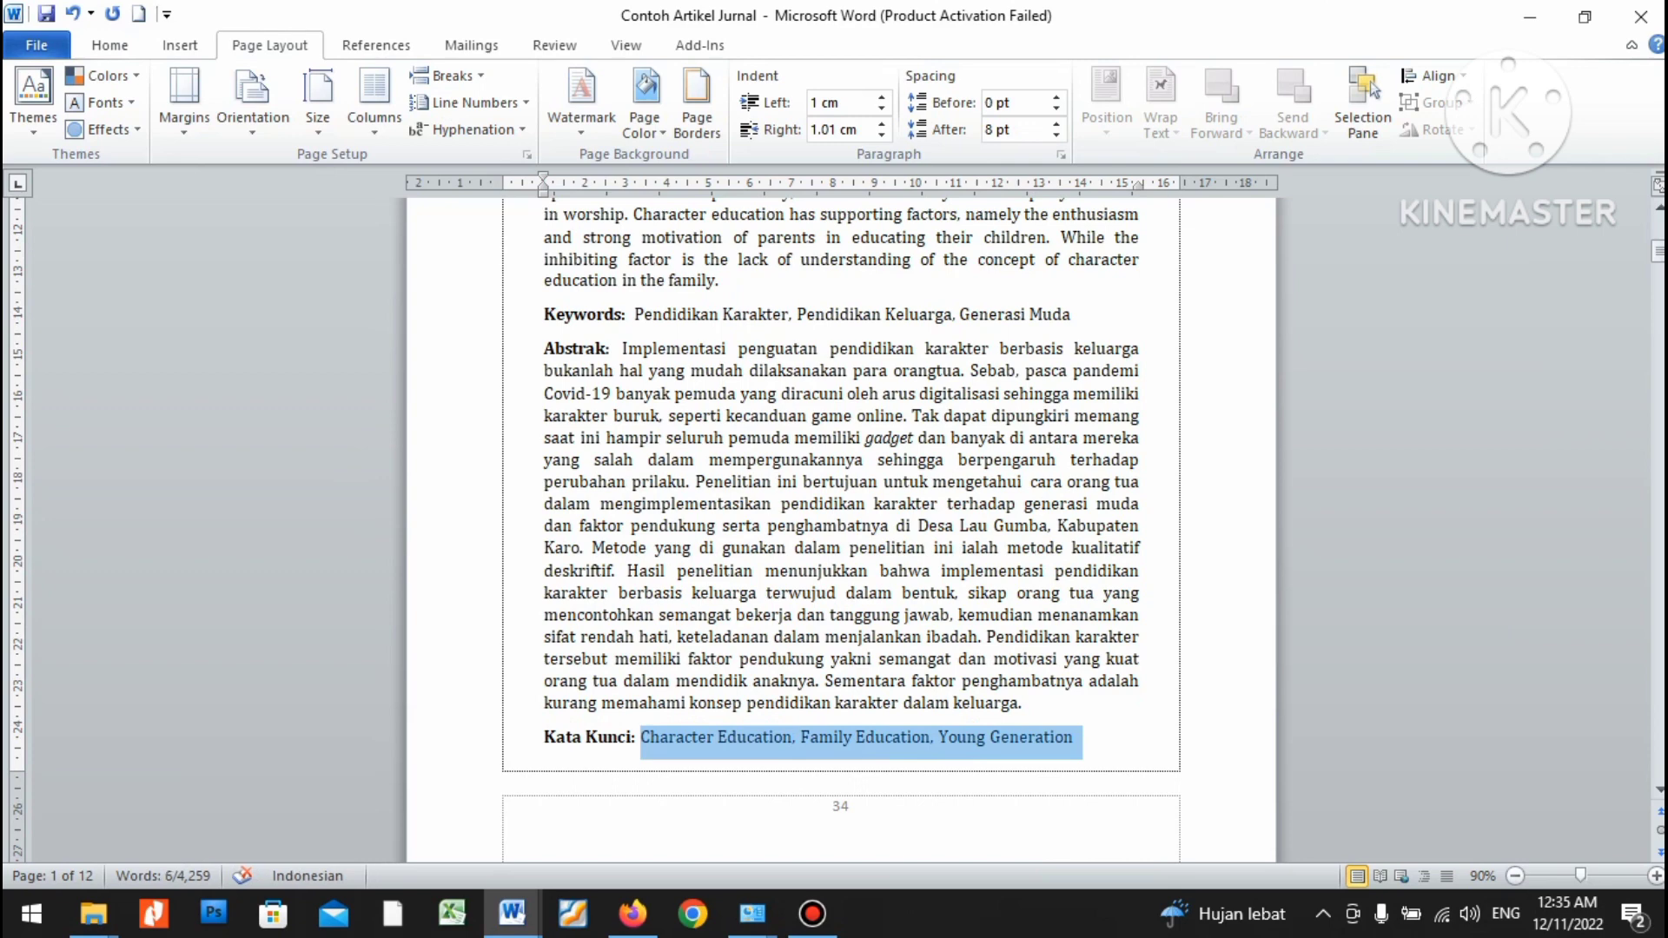
key(alt+Tab)
drag(790, 782, 438, 782)
text(Keywords: Character Education, Family Education, Young Generation)
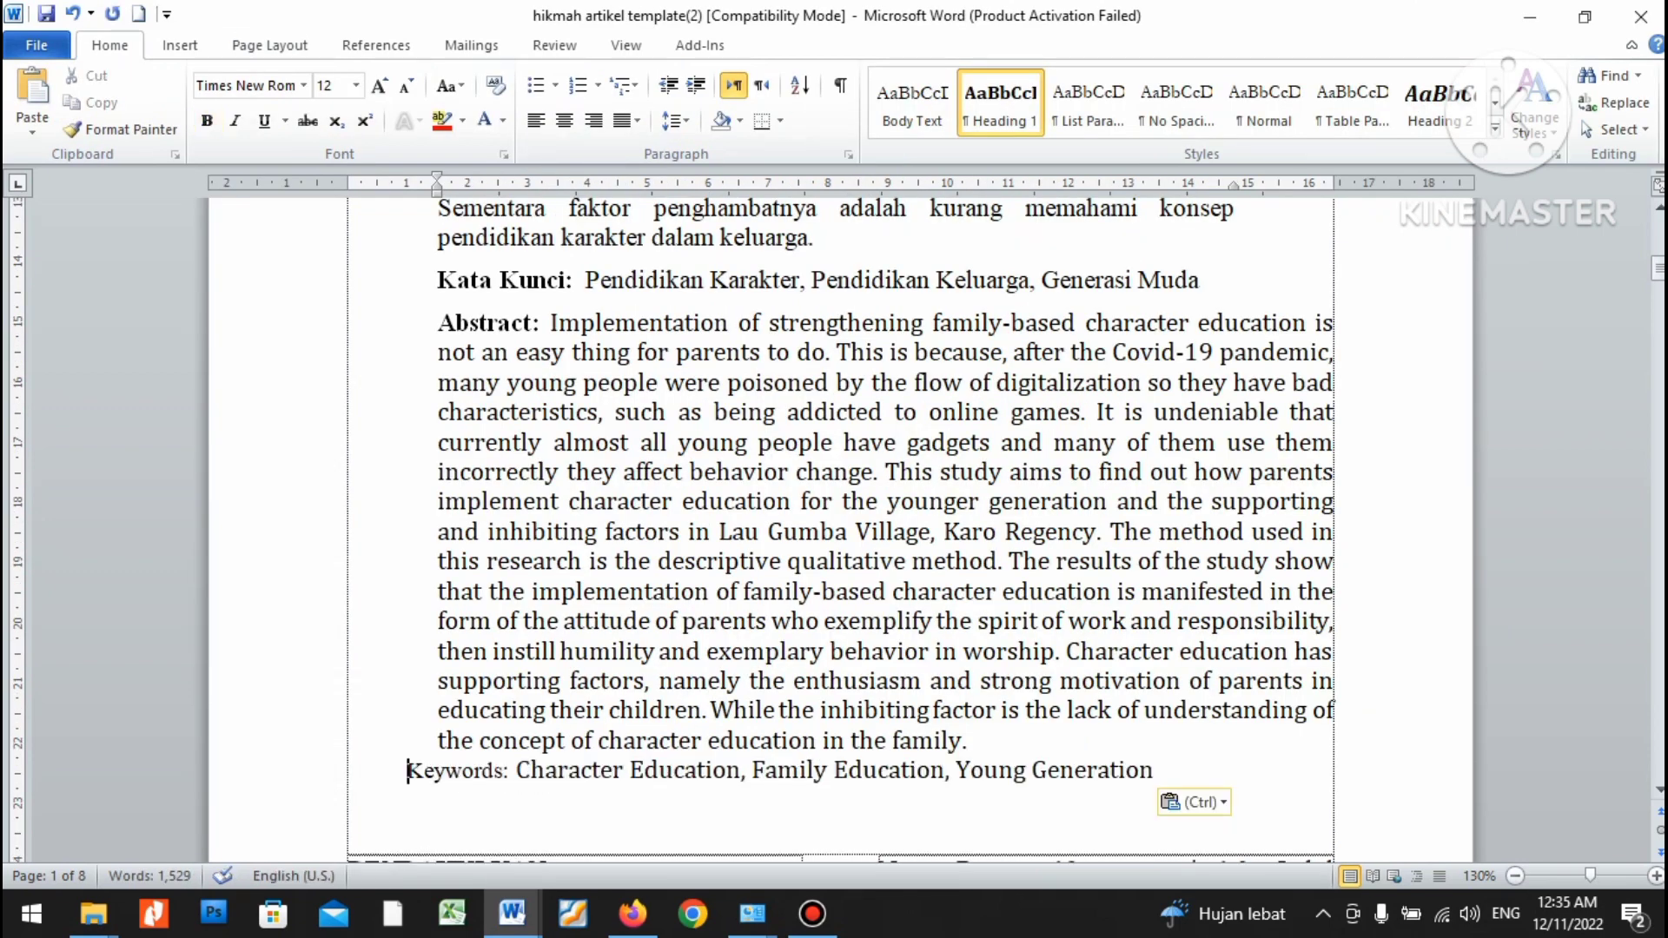
Unbold the keyword text after the label and set the whole Keywords line to Times New Roman.
key(ctrl)
key(t)
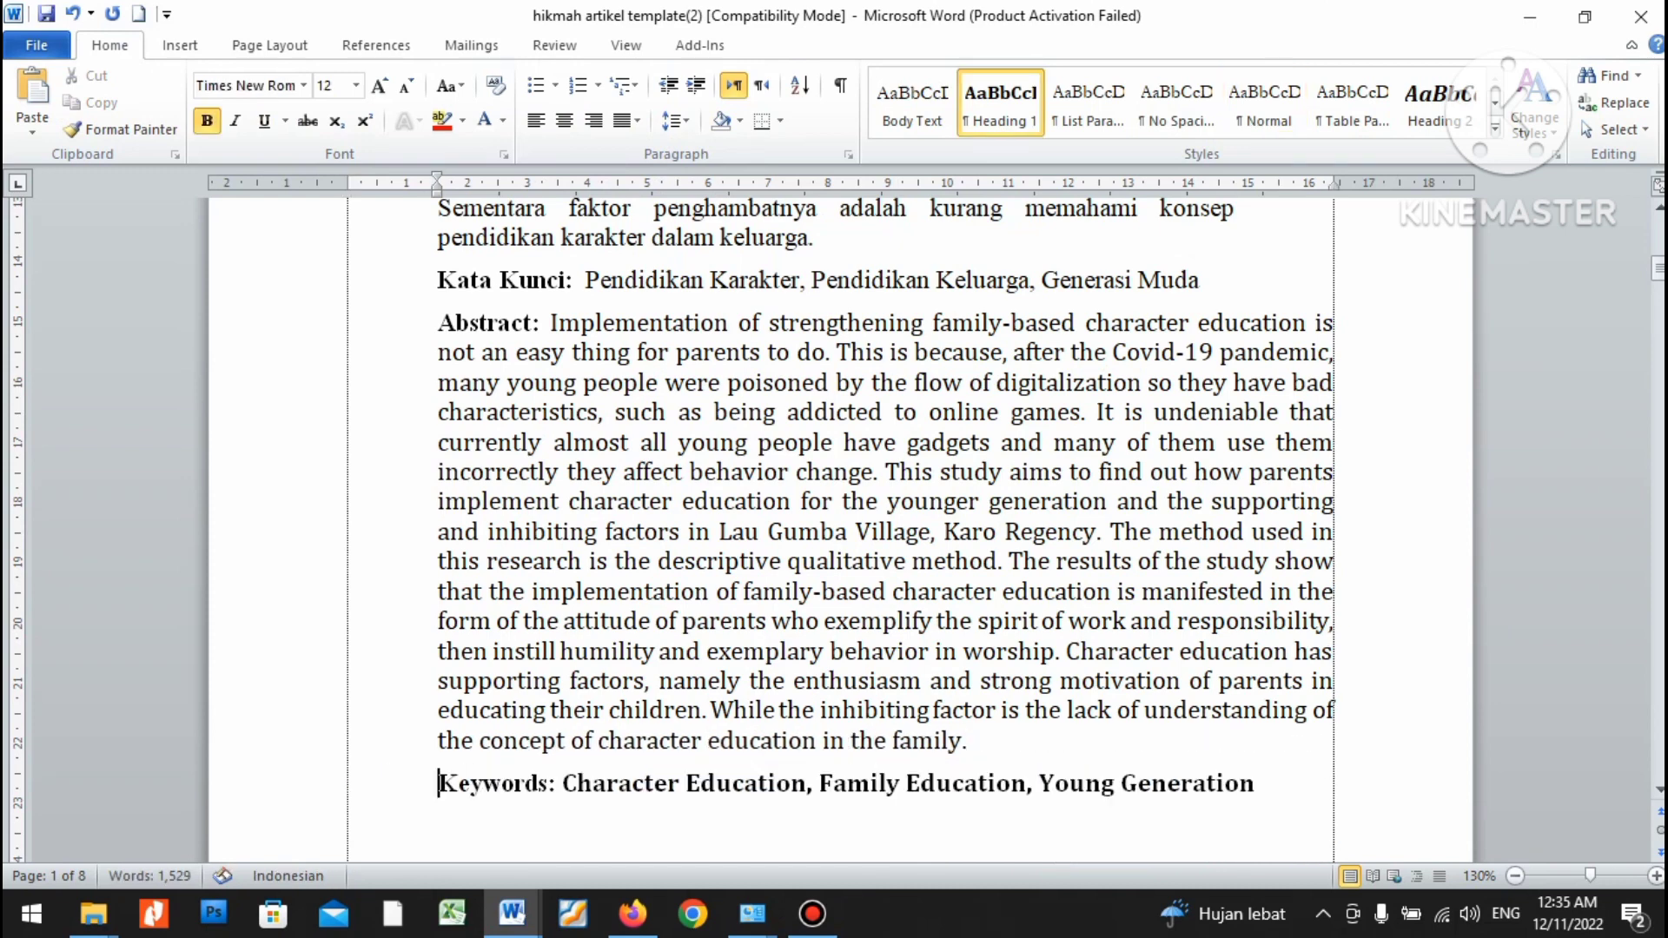
key(shift+End)
key(ctrl+space)
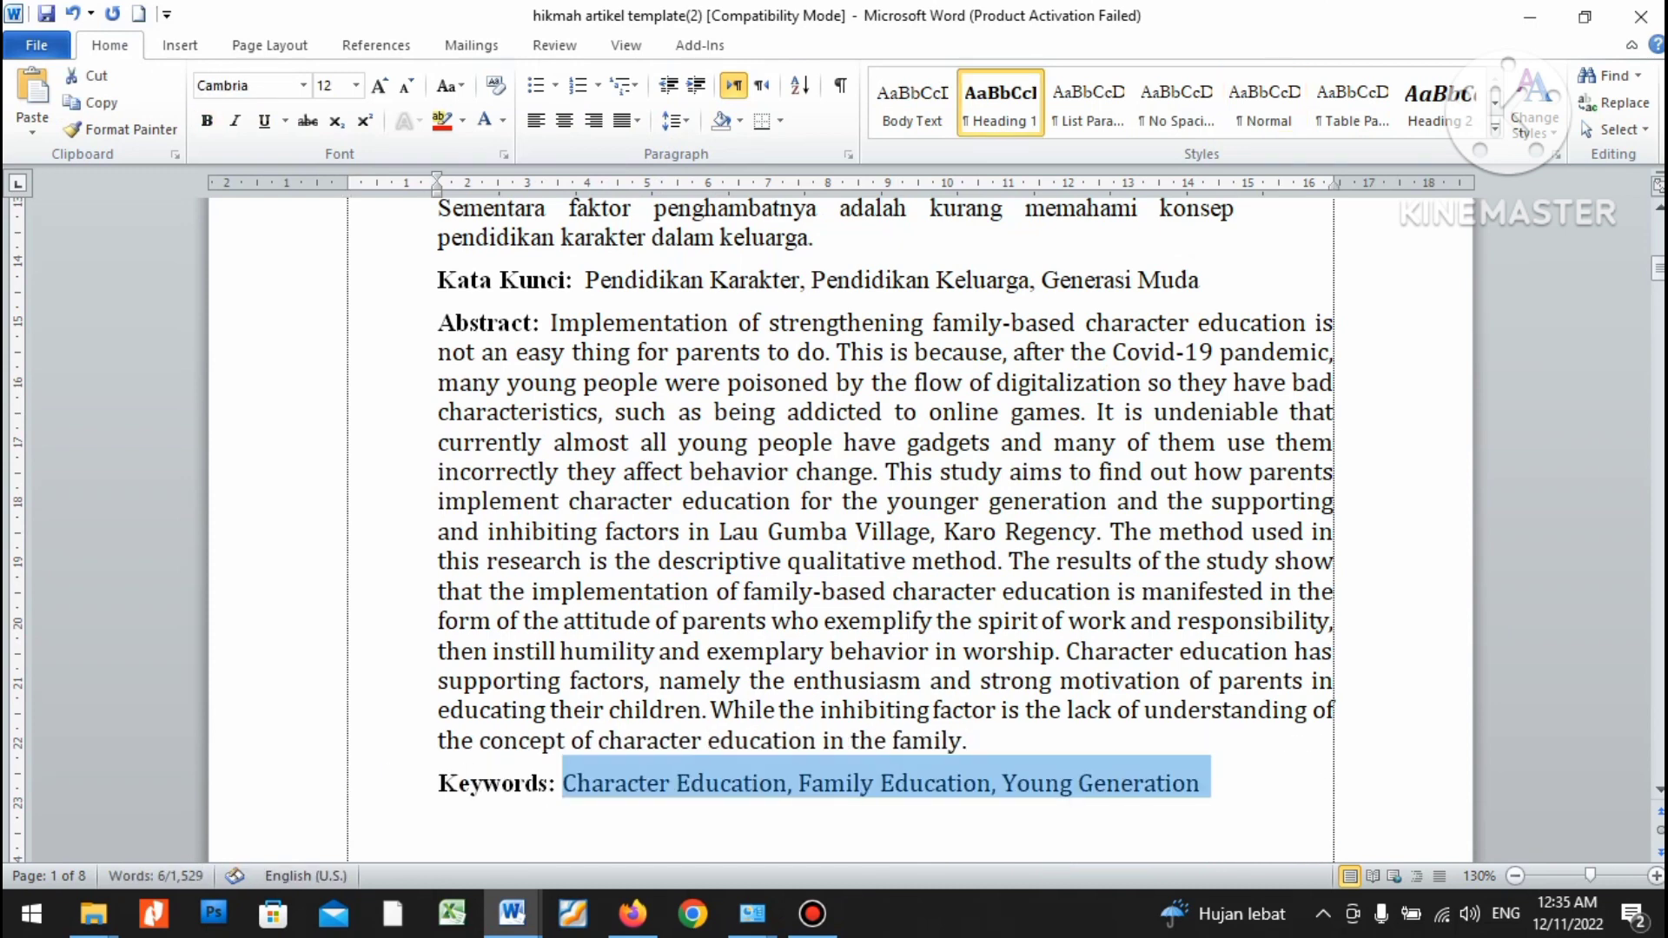
key(Home)
key(shift+End)
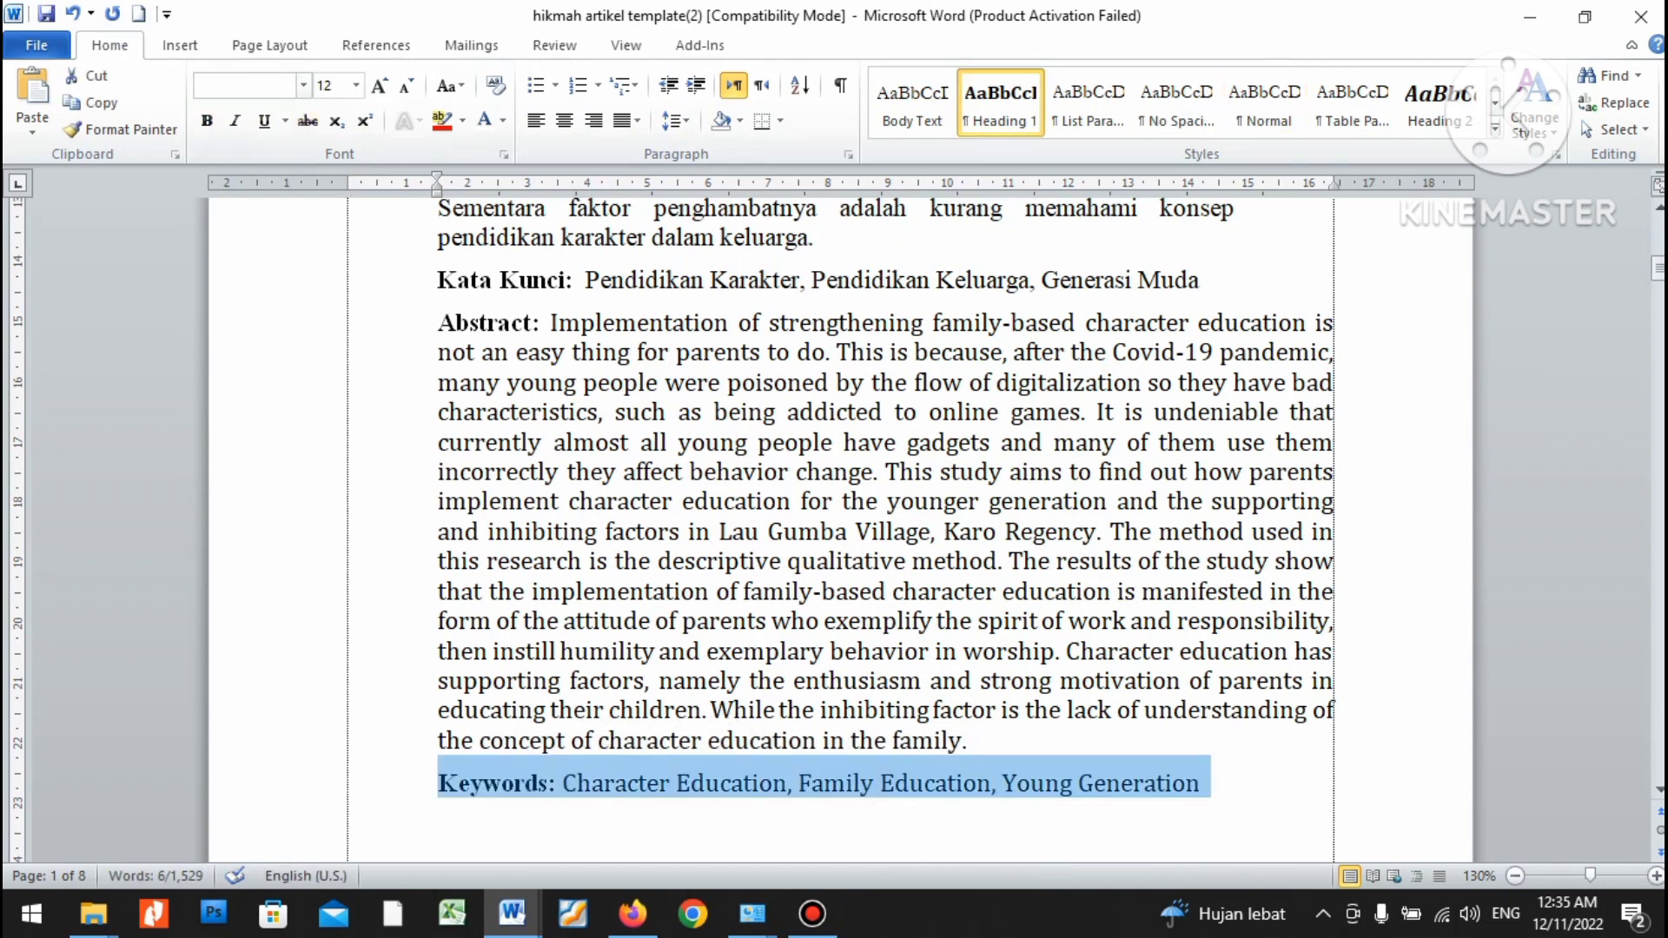
click(304, 85)
click(298, 202)
click(986, 651)
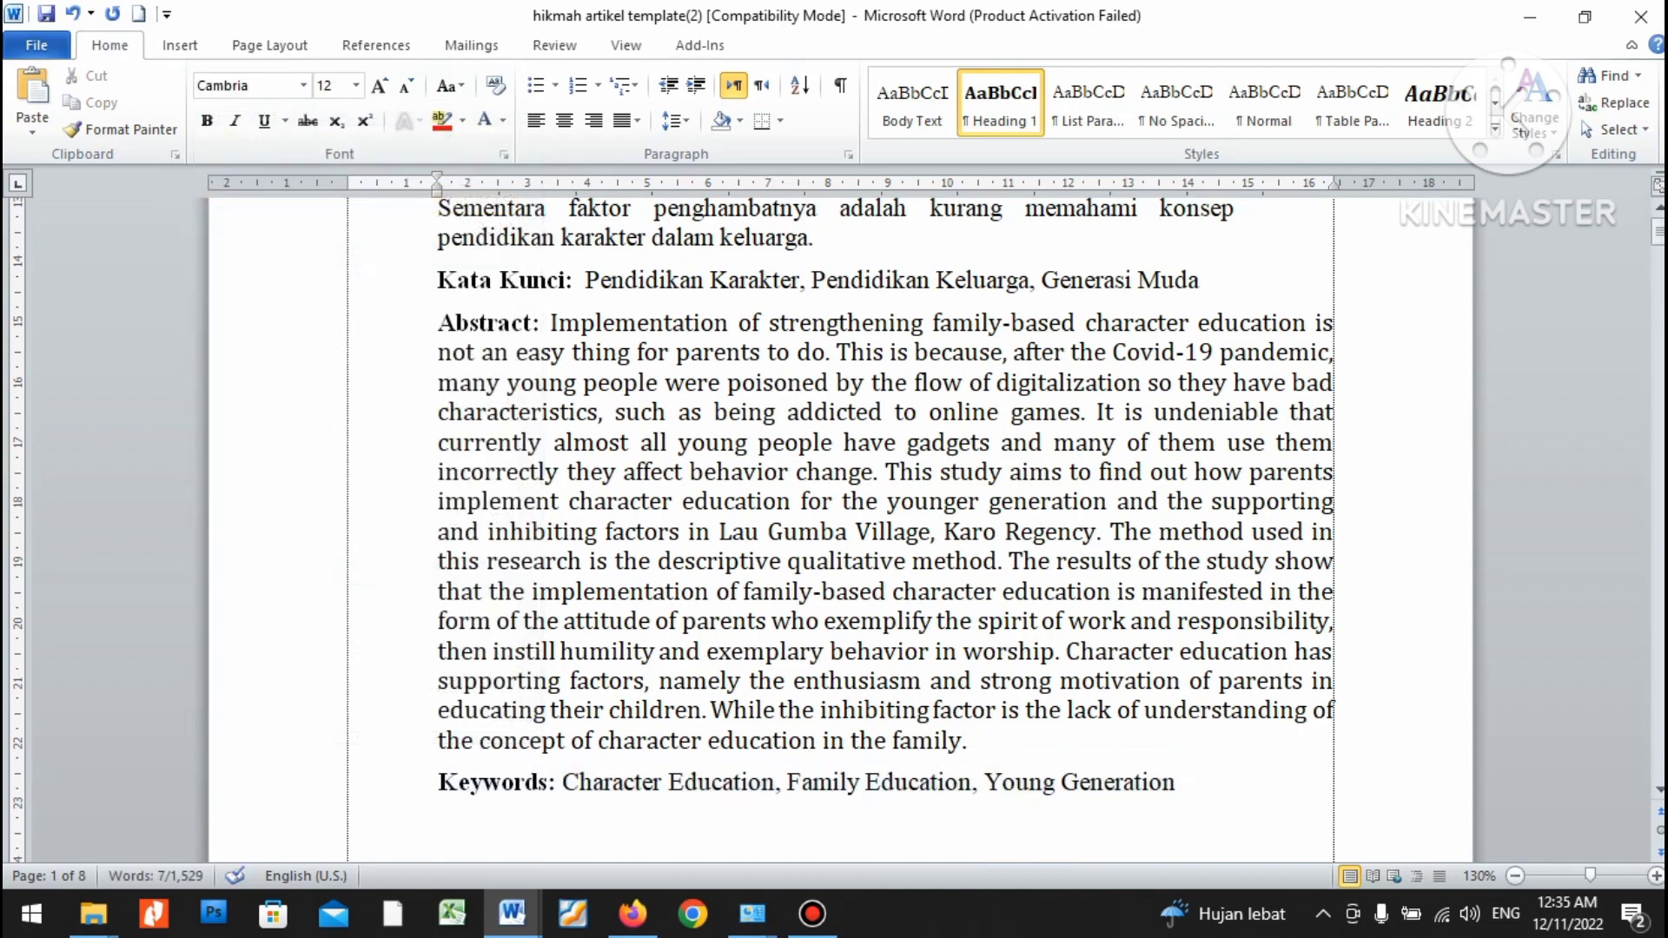
Delete an extra line at the PENDAHULUAN heading cell.
scroll(986, 650, down, 3)
scroll(840, 521, up, 5)
key(Down)
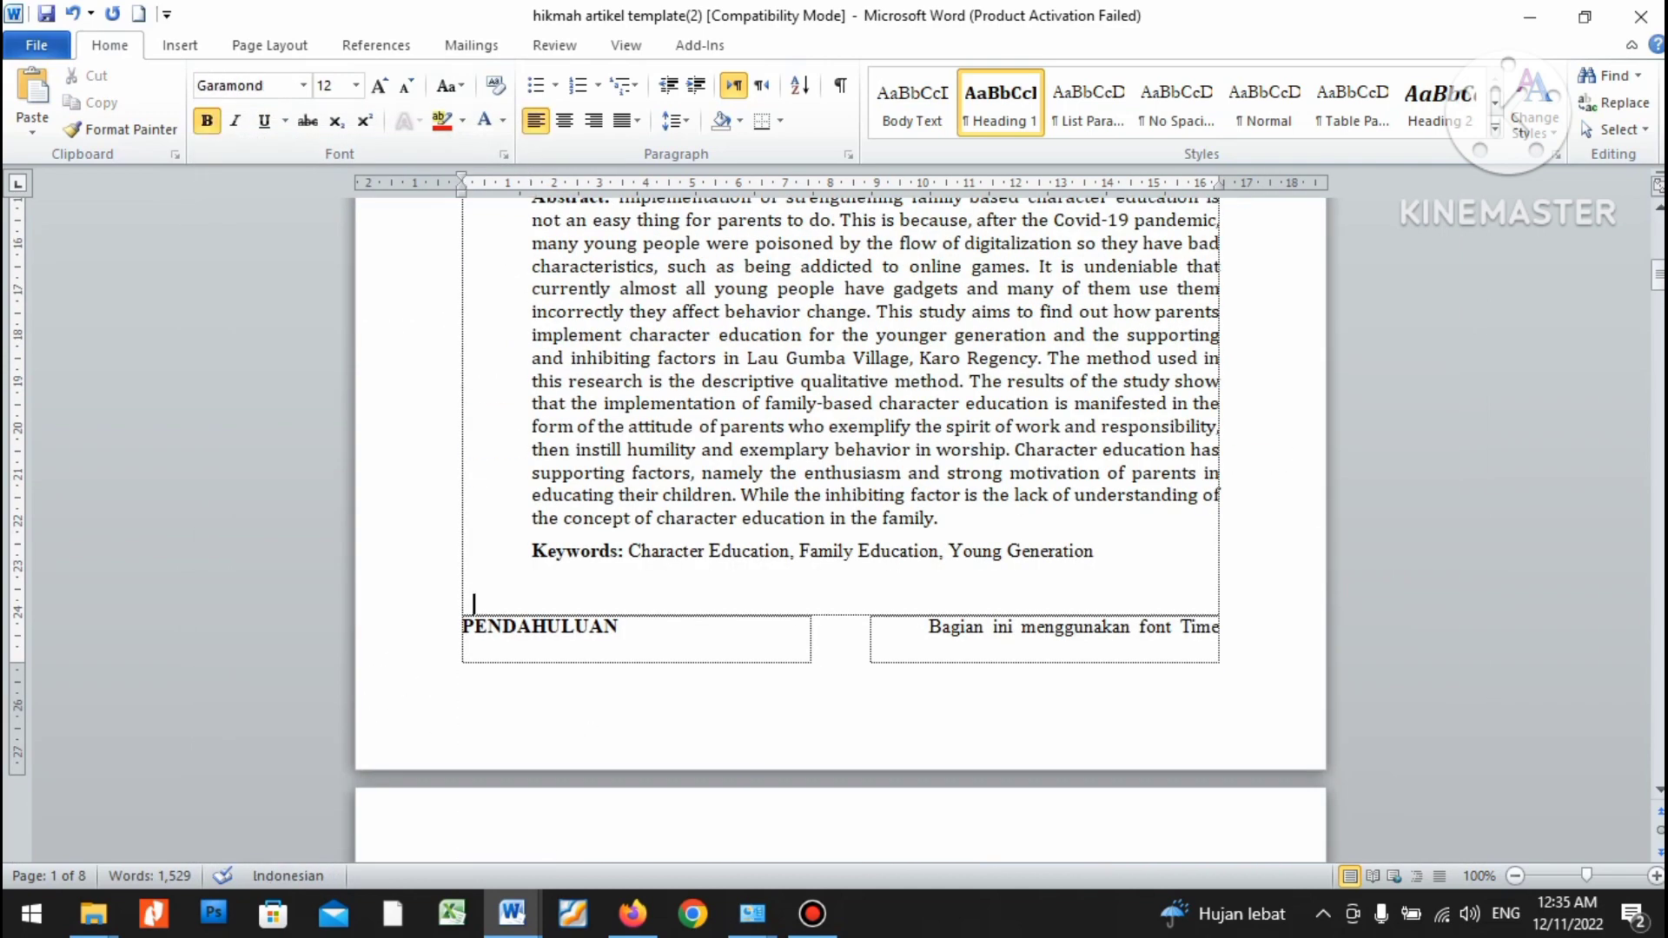
key(shift+Down)
key(BackSpace)
scroll(839, 522, up, 4)
scroll(839, 521, up, 5)
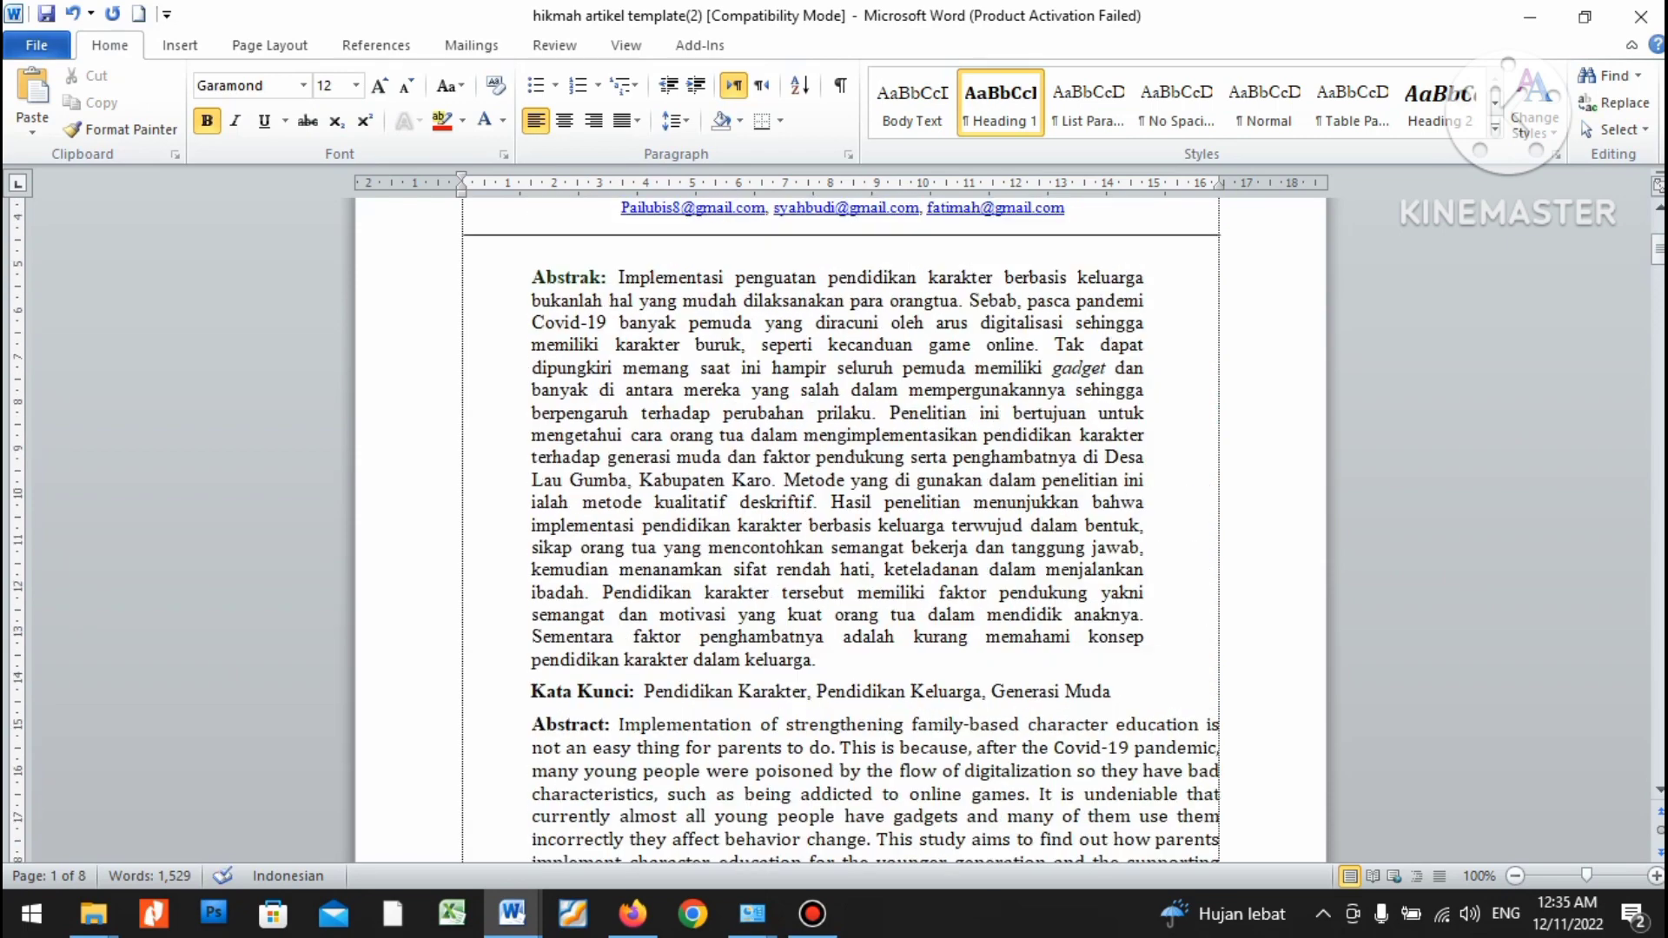
Insert a blank line after the Kata Kunci line, before the English Abstract.
key(Return)
key(Down)
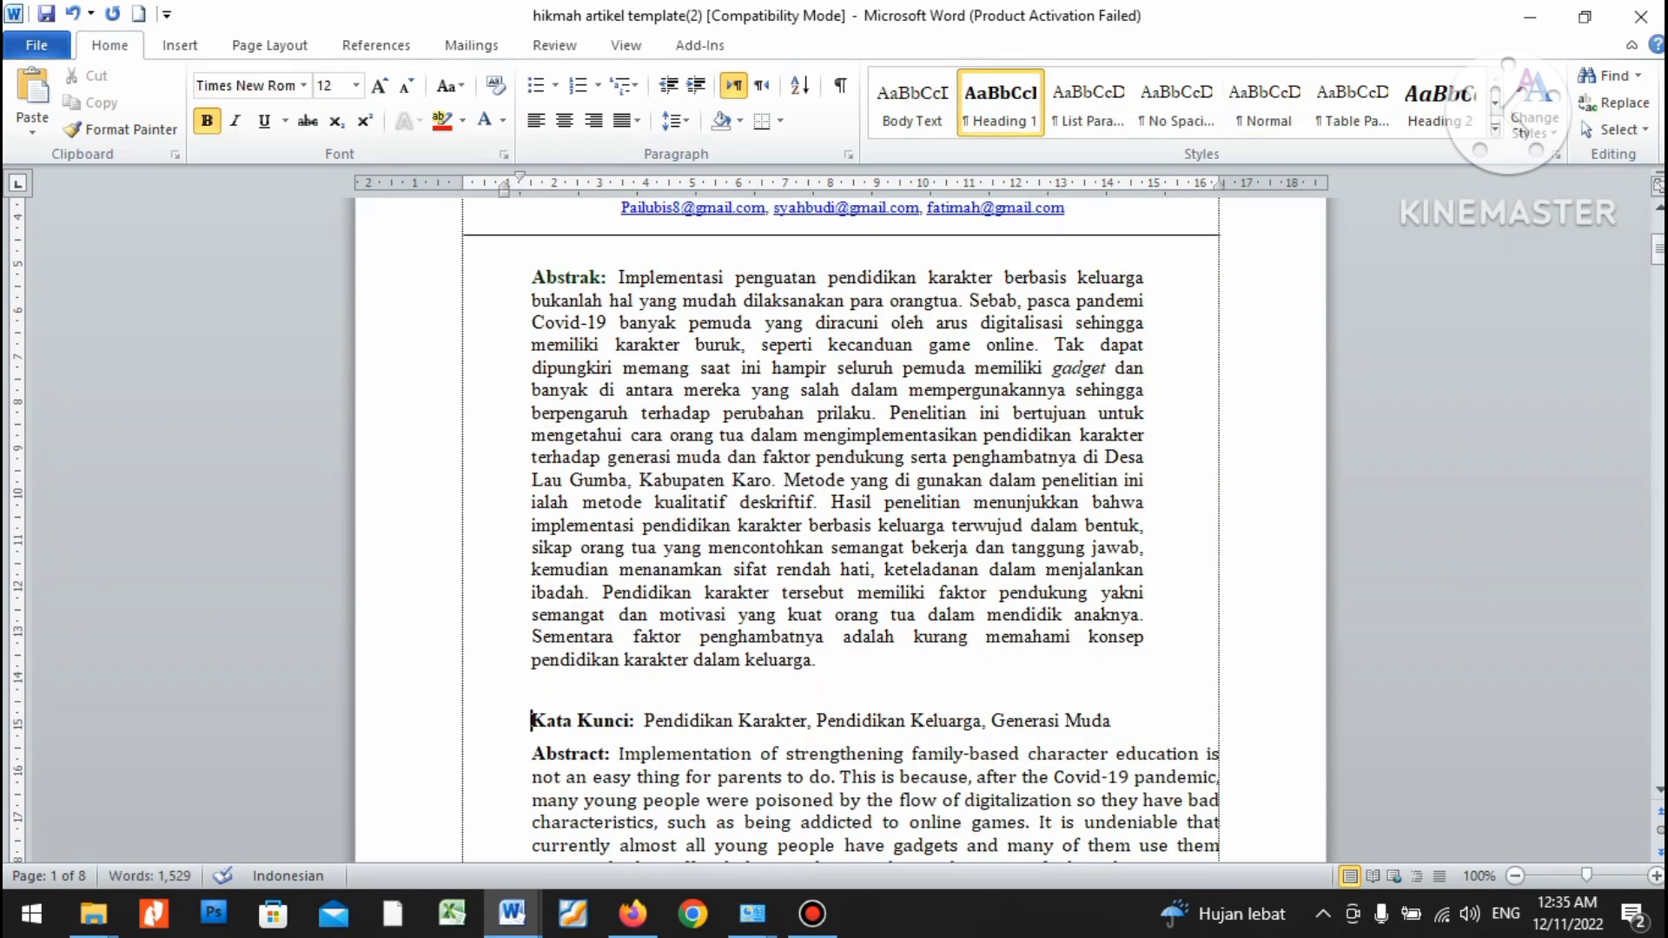
key(ctrl+z)
key(Return)
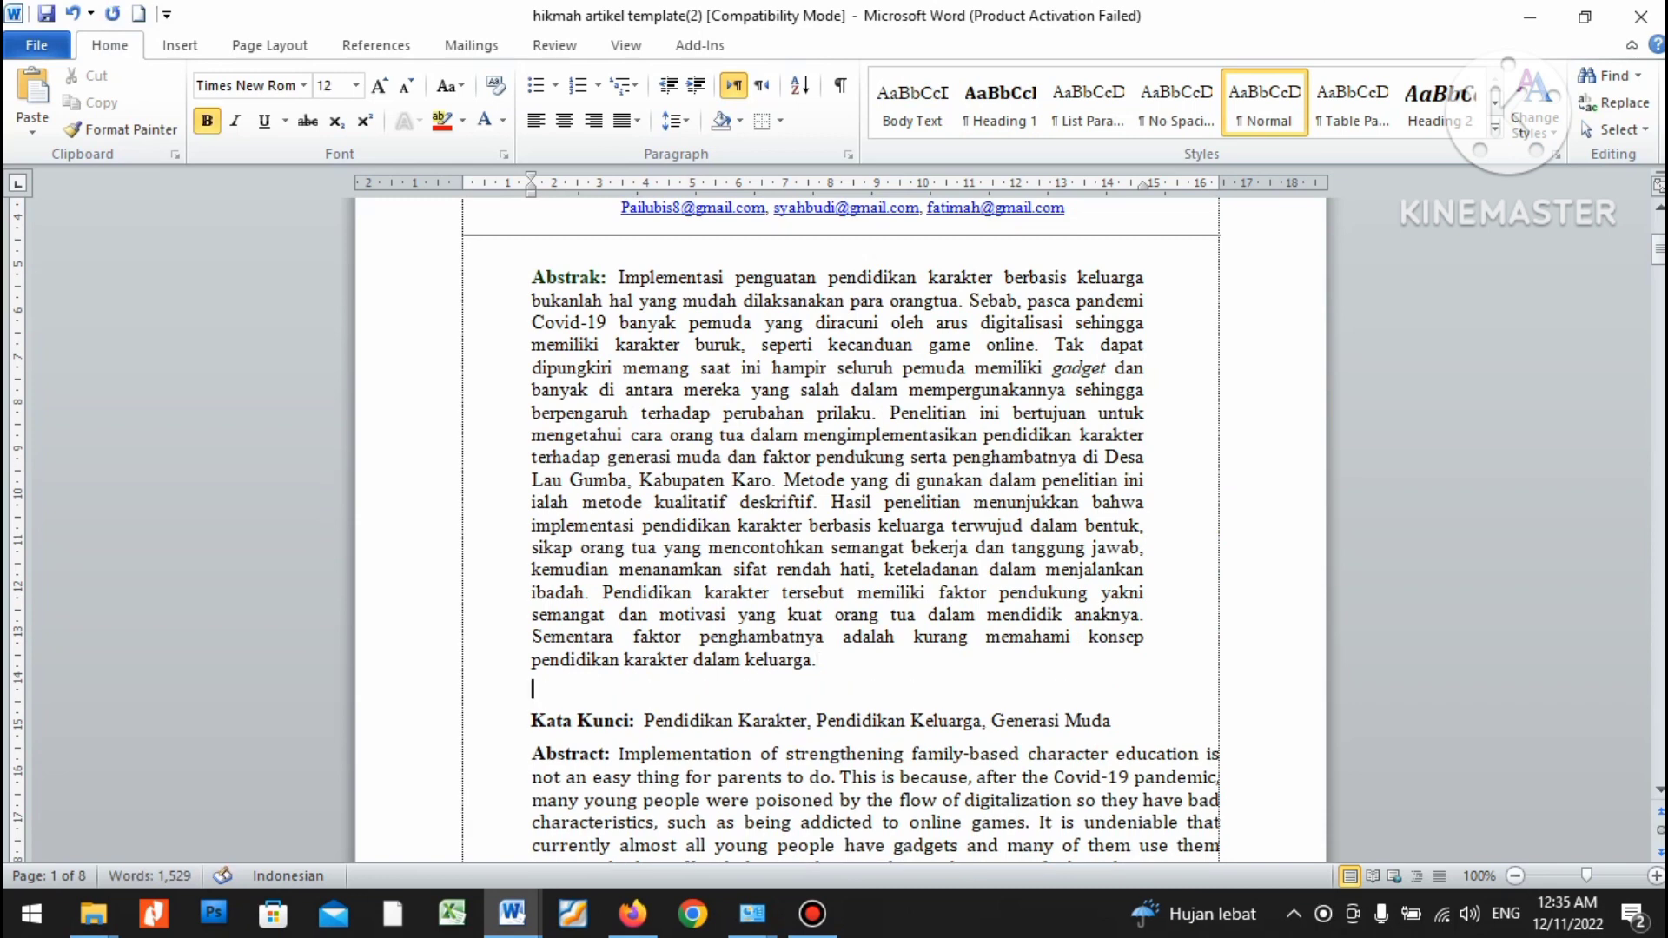
key(ctrl+z)
click(817, 691)
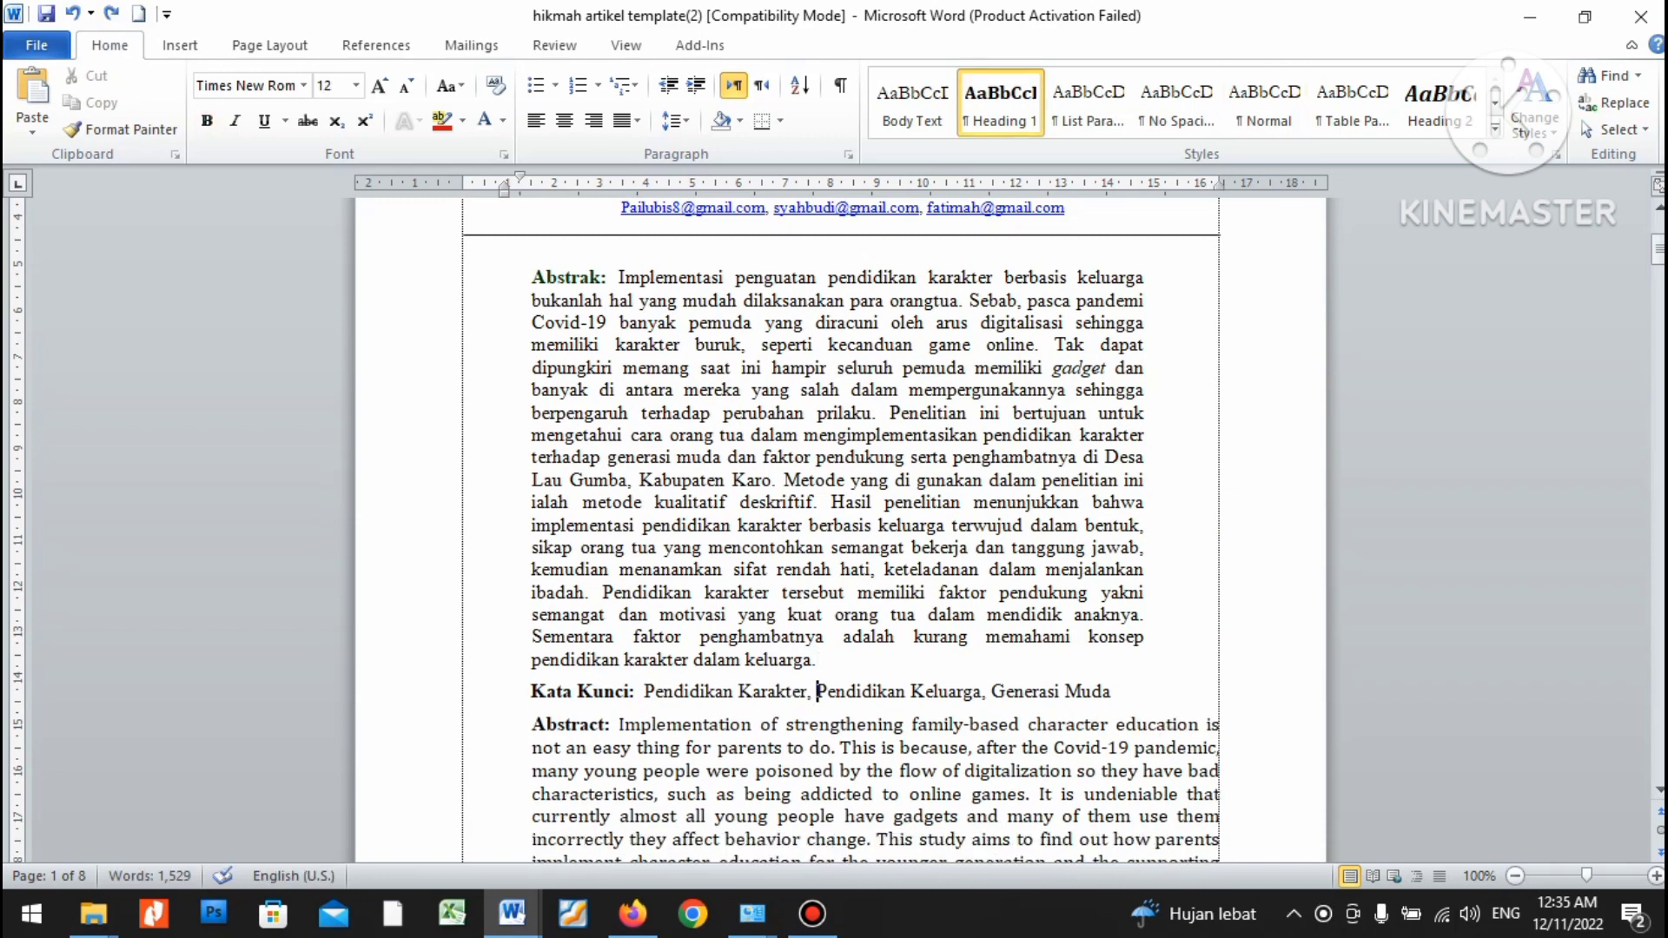
key(Return)
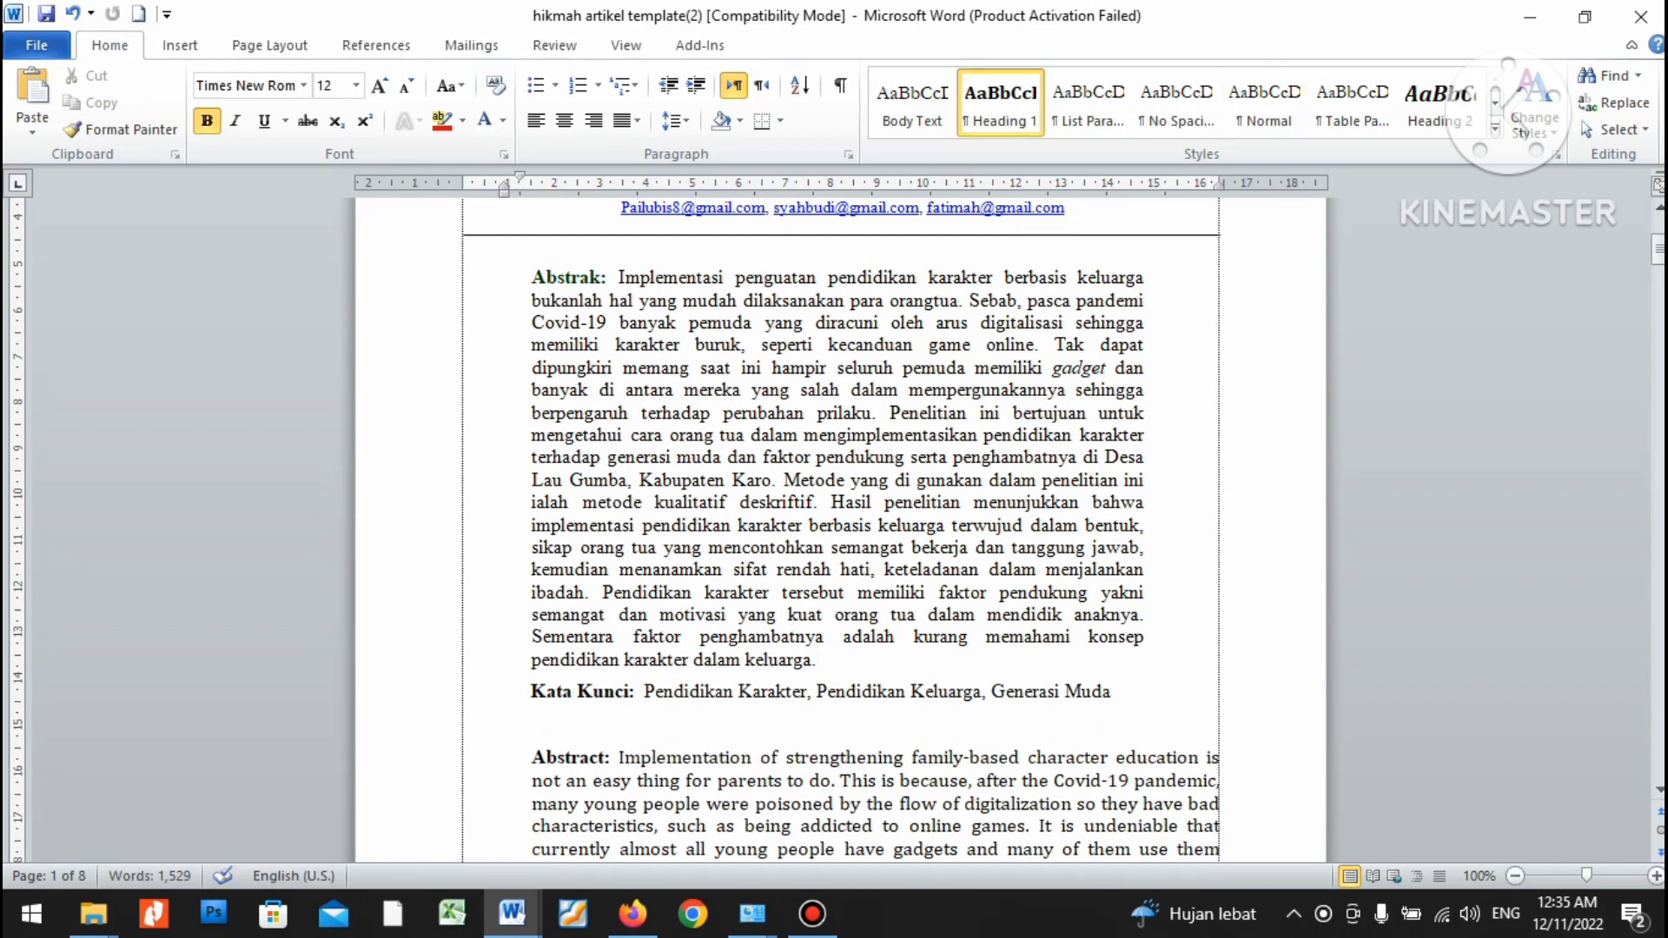
Select the whole English abstract together with its Keywords line.
scroll(834, 521, down, 4)
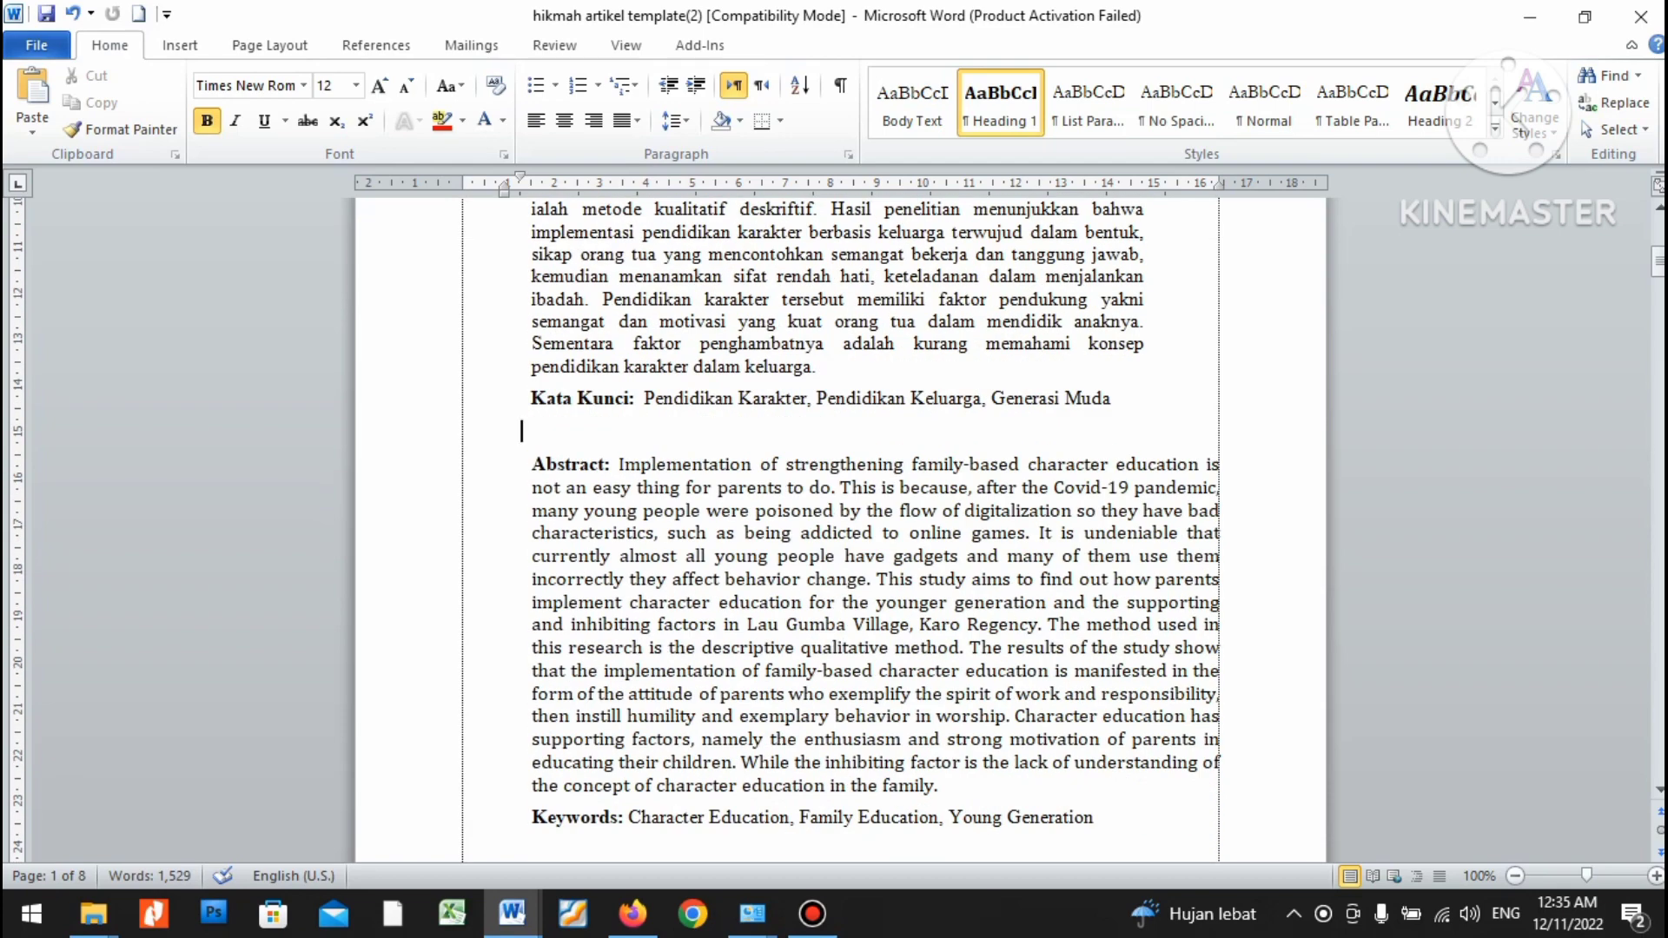
drag(938, 785, 532, 671)
click(1097, 817)
drag(1097, 817, 532, 464)
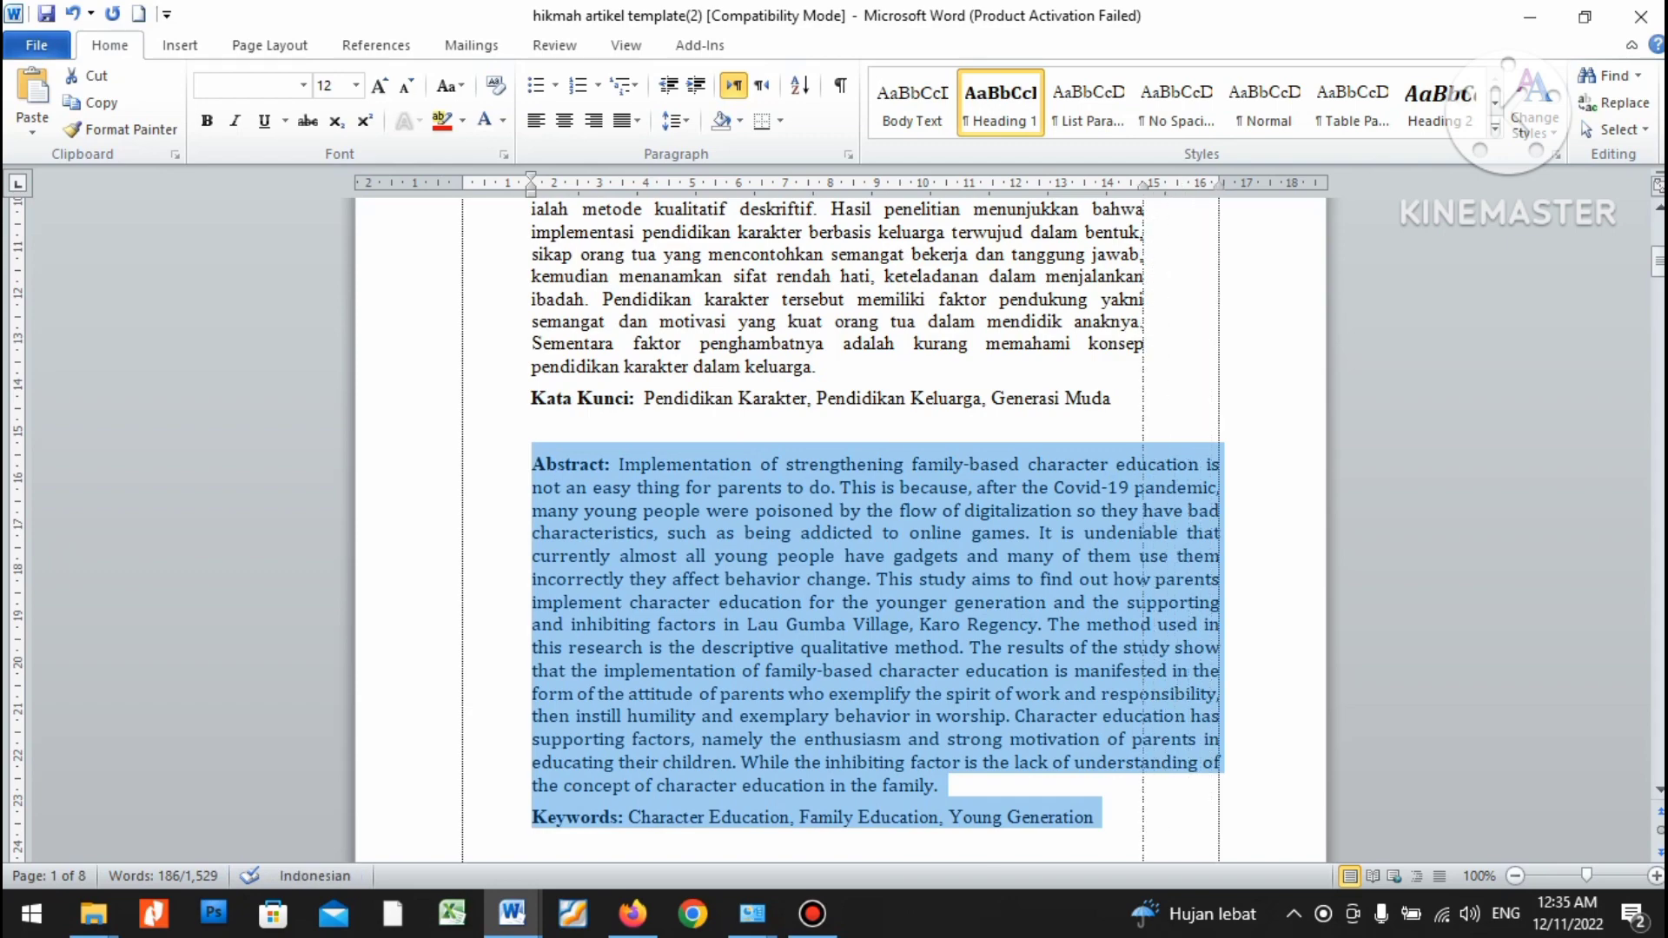
Indent the English abstract to match the Indonesian abstract.
key(ctrl+z)
scroll(835, 521, down, 3)
scroll(834, 521, up, 1)
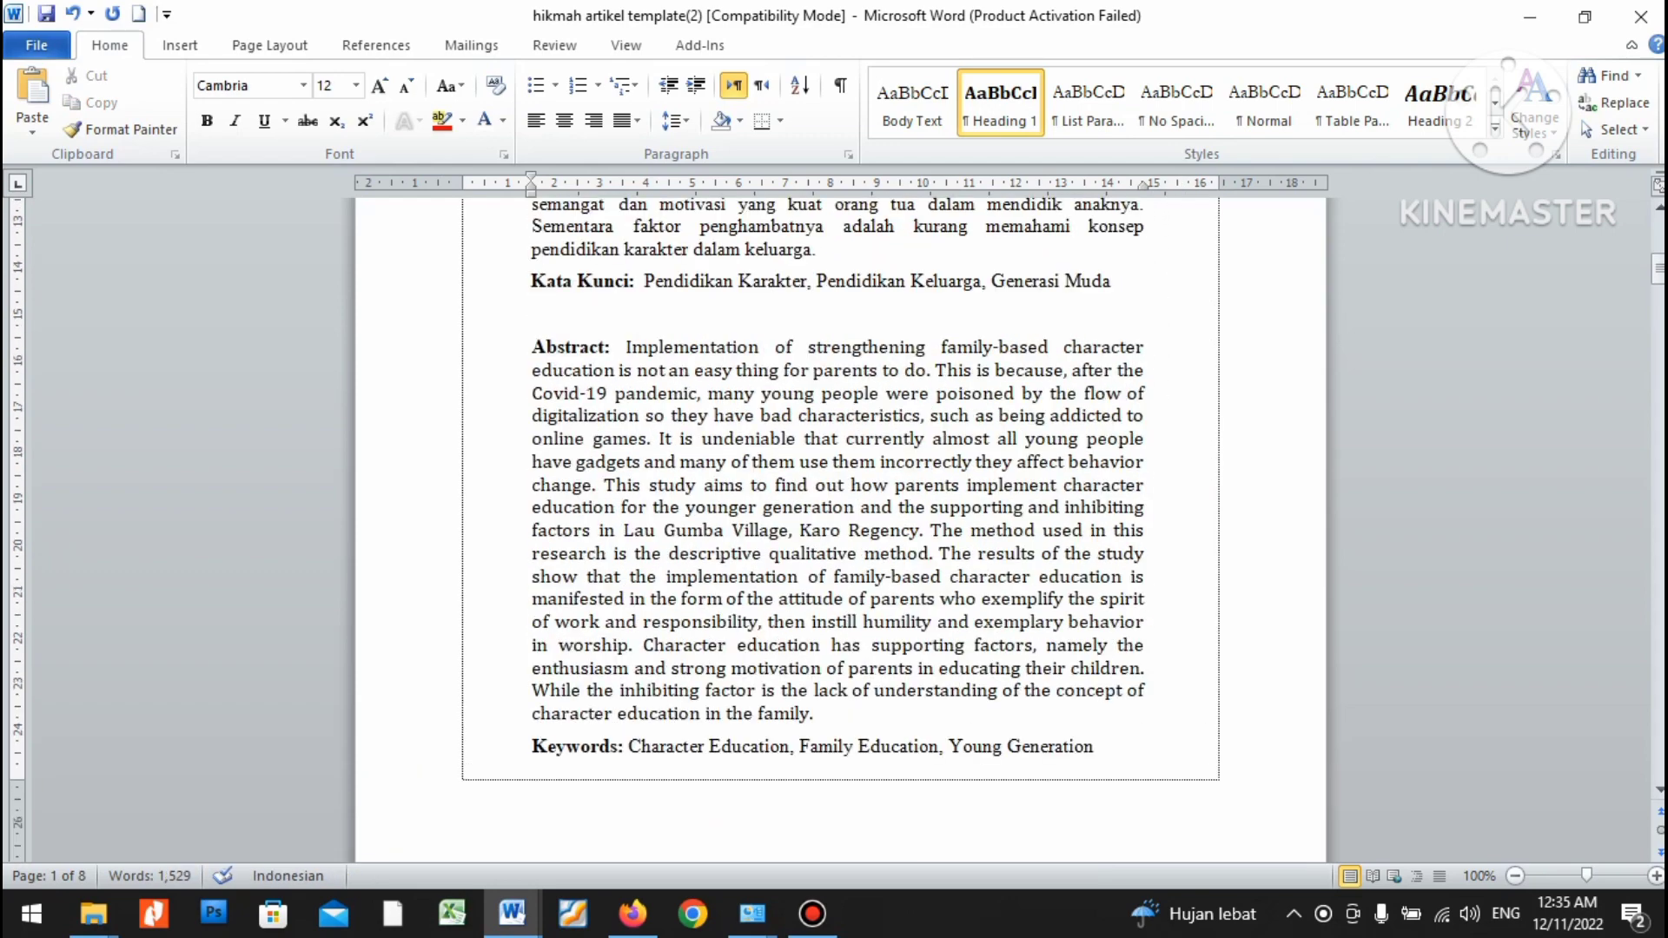
scroll(834, 521, down, 3)
scroll(834, 521, up, 10)
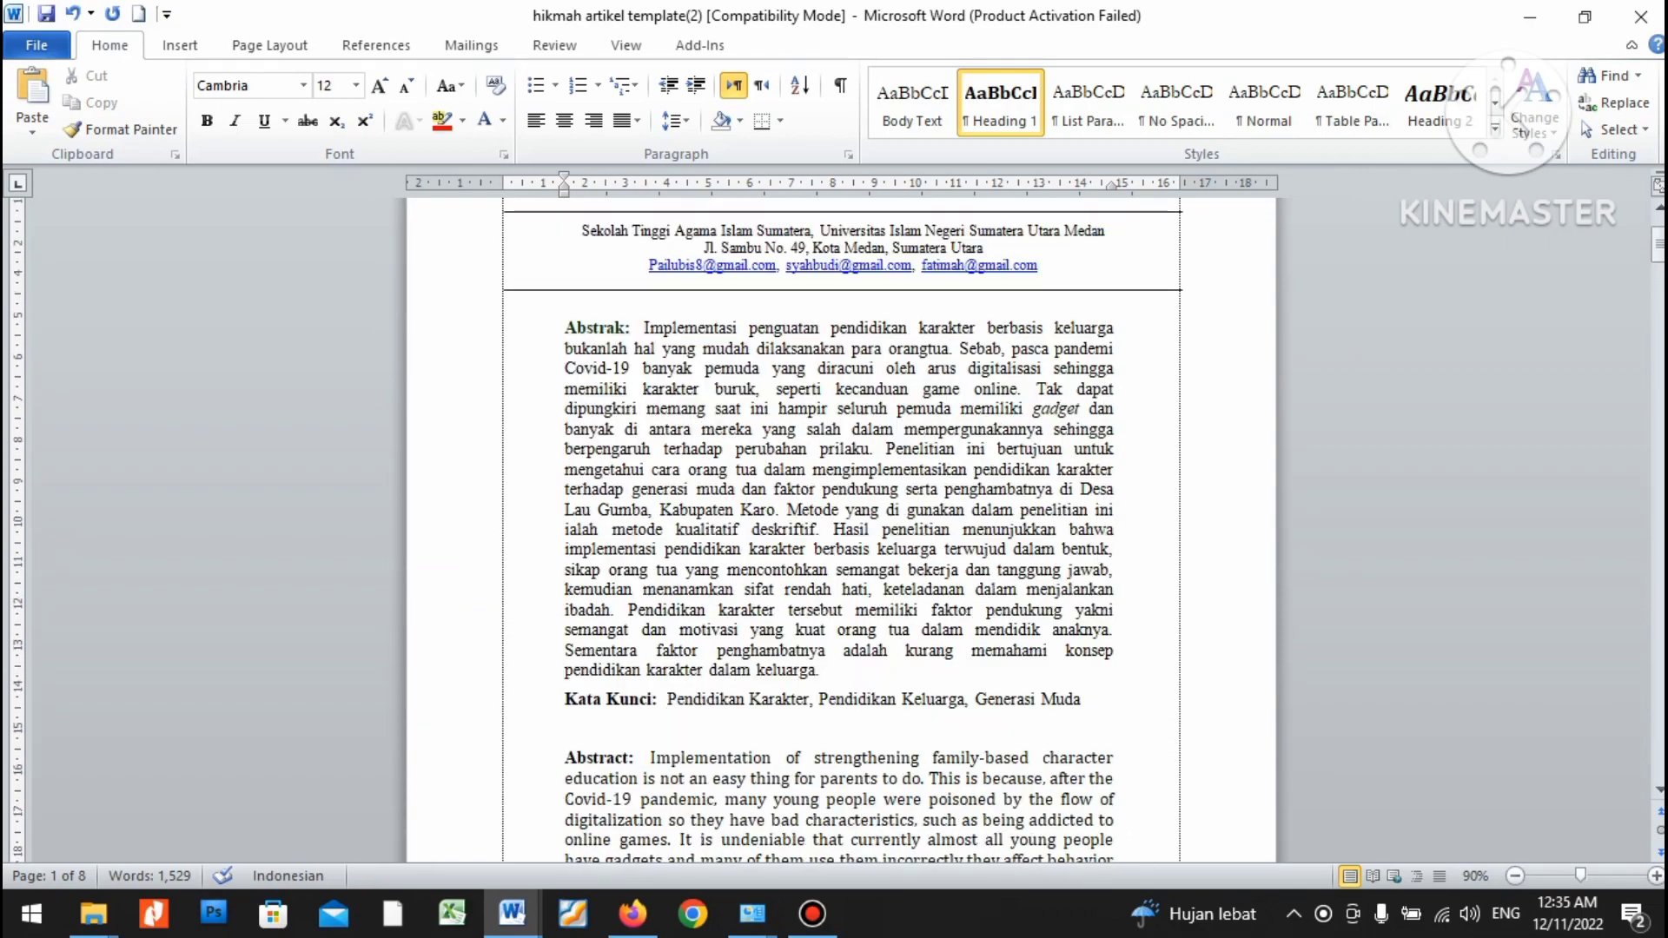
scroll(834, 521, down, 8)
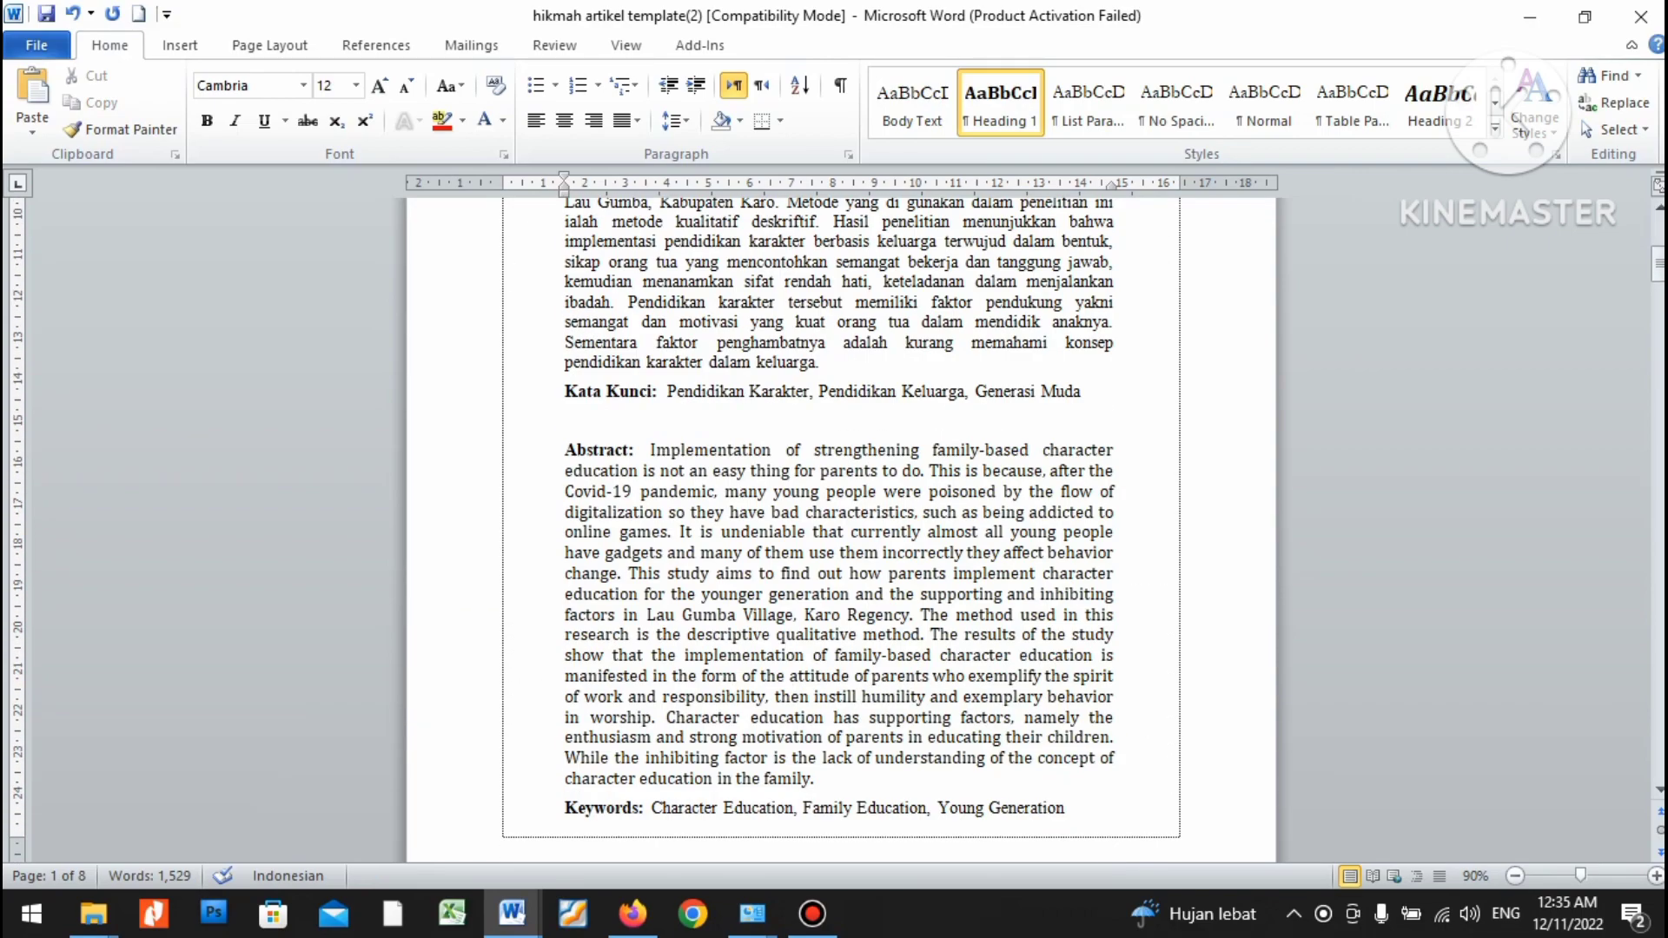
scroll(835, 521, down, 4)
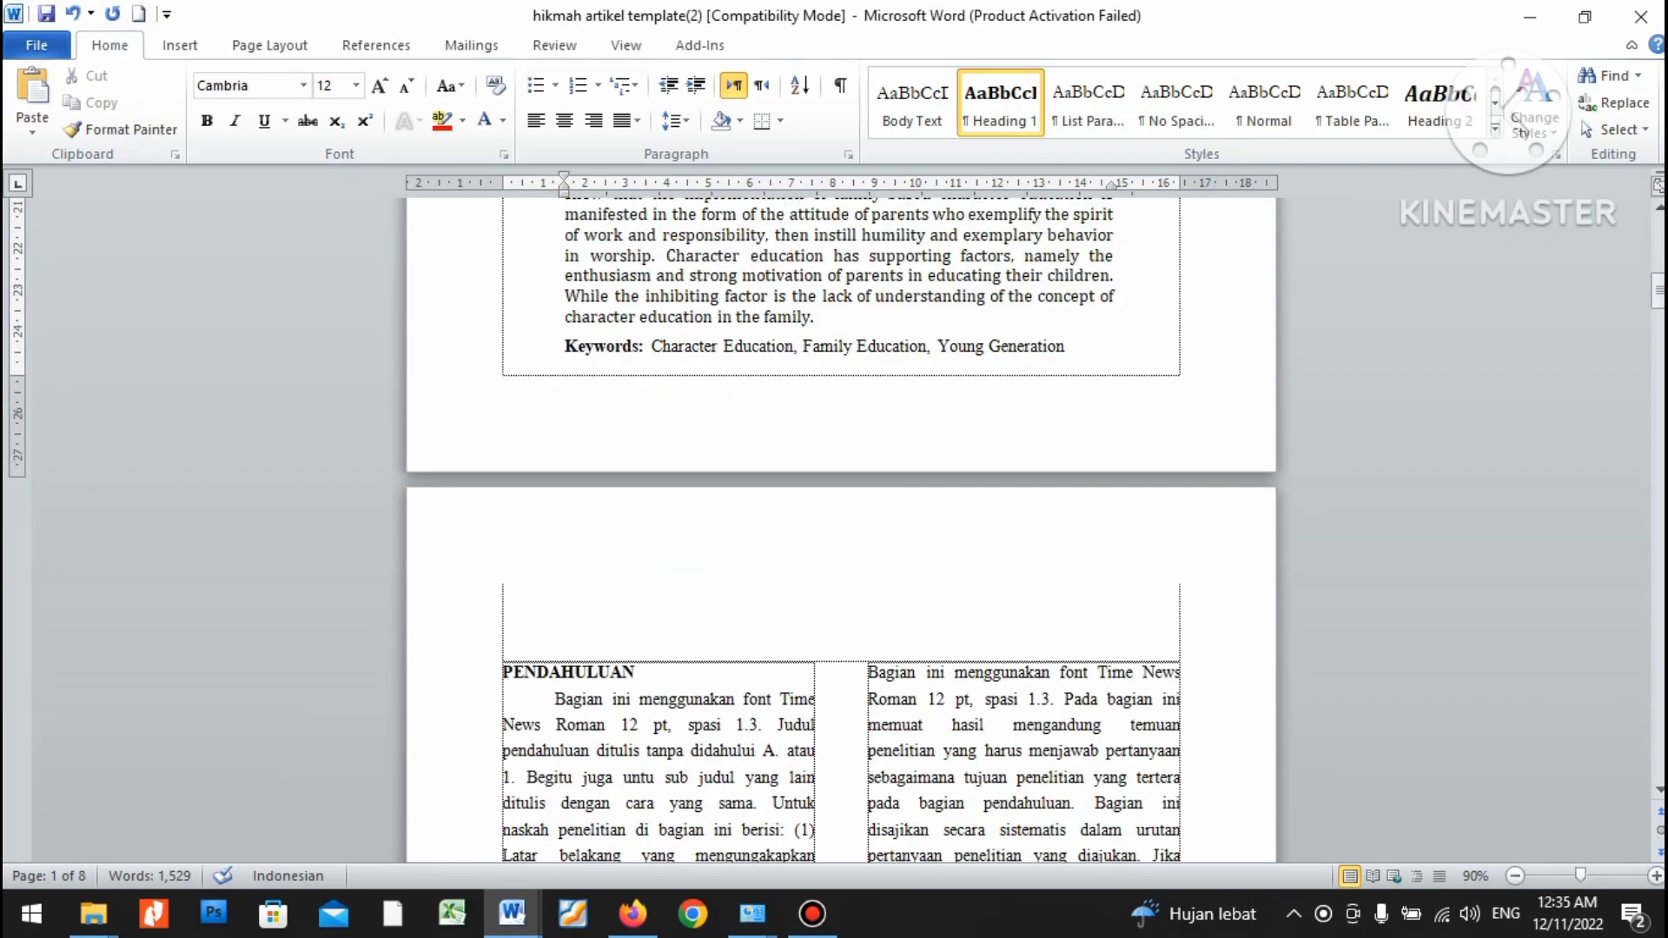
Delete the empty lines above the PENDAHULUAN heading on page 2.
key(Delete)
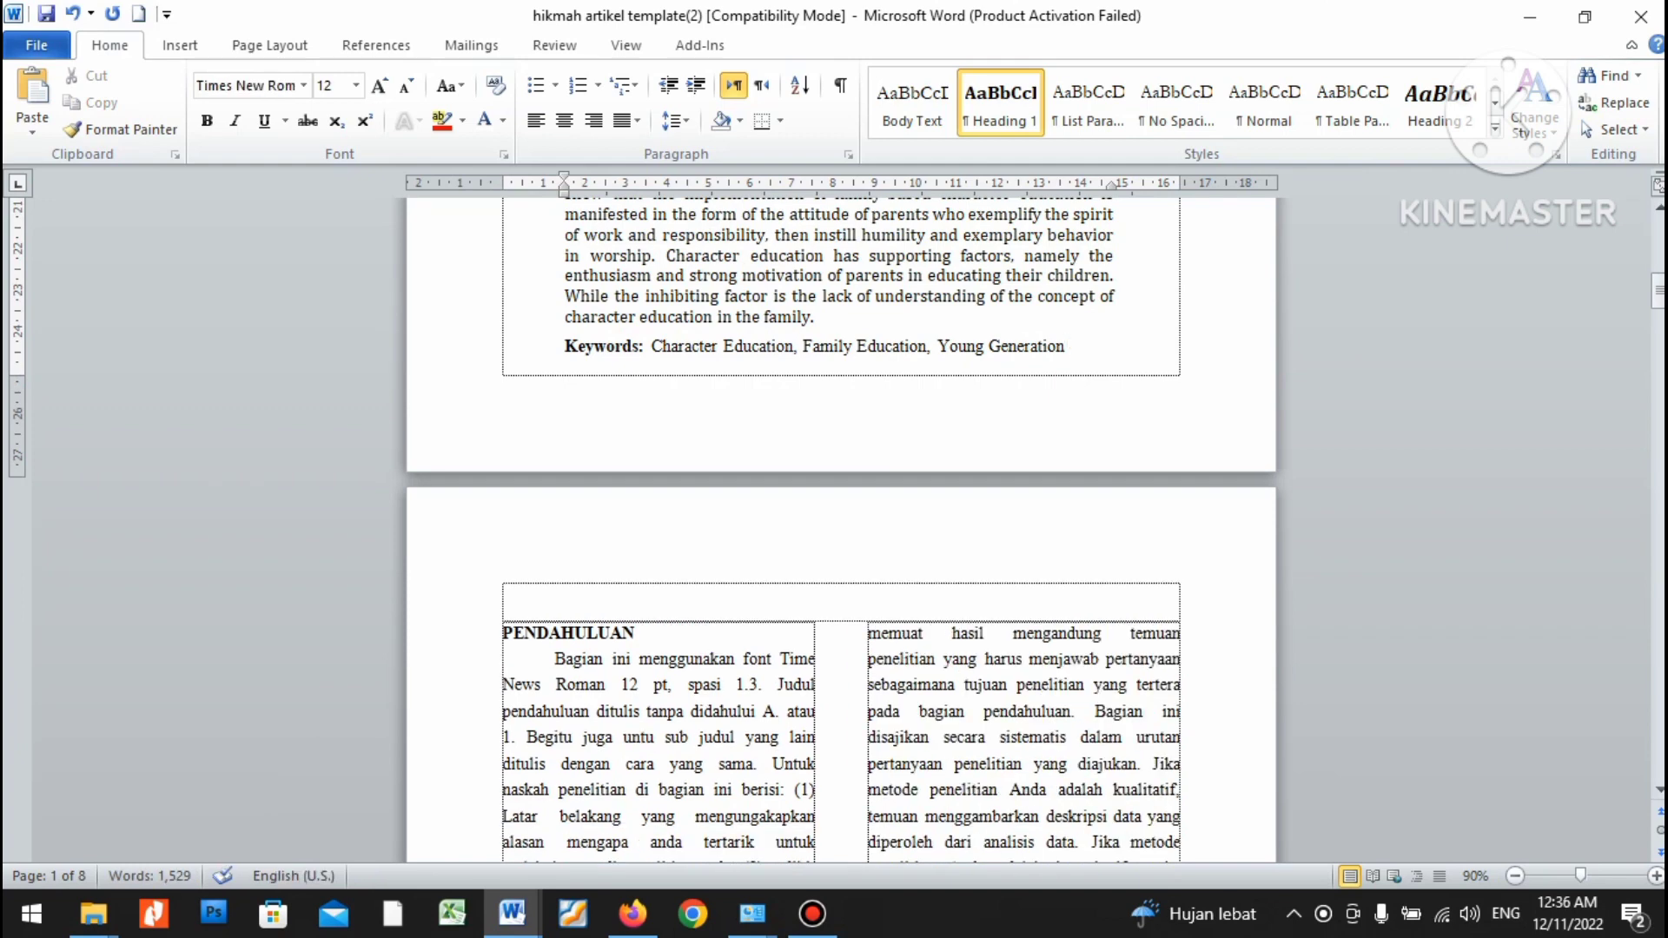
click(504, 593)
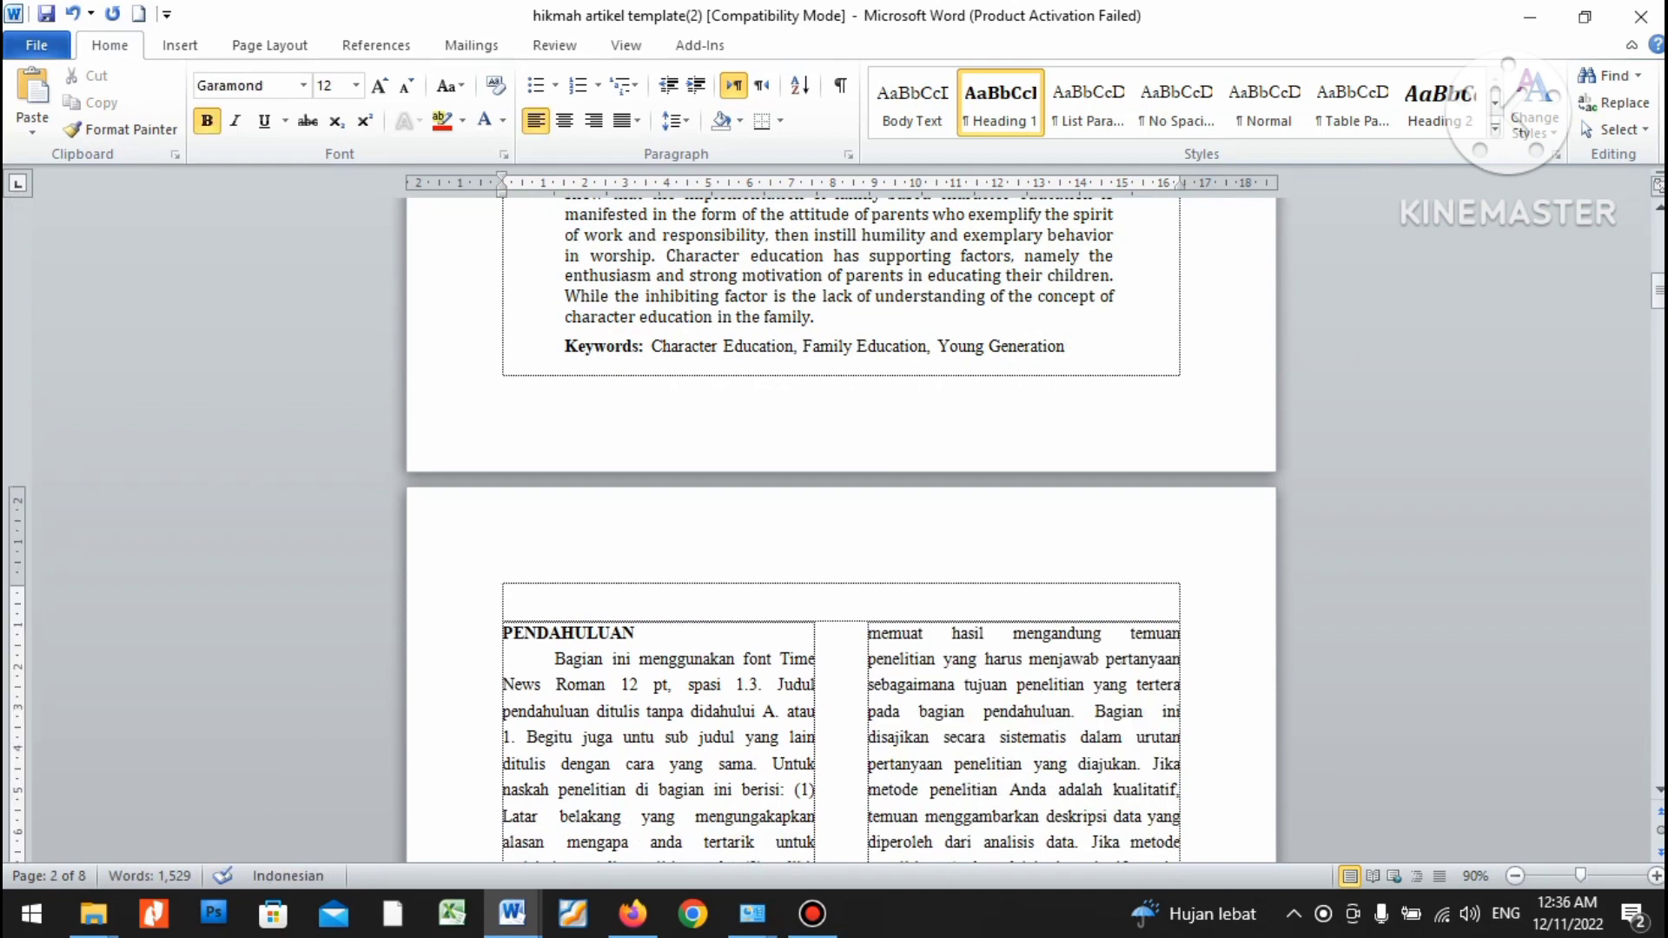
key(BackSpace)
key(BackSpace)
key(Down)
key(Down)
scroll(841, 521, down, 5)
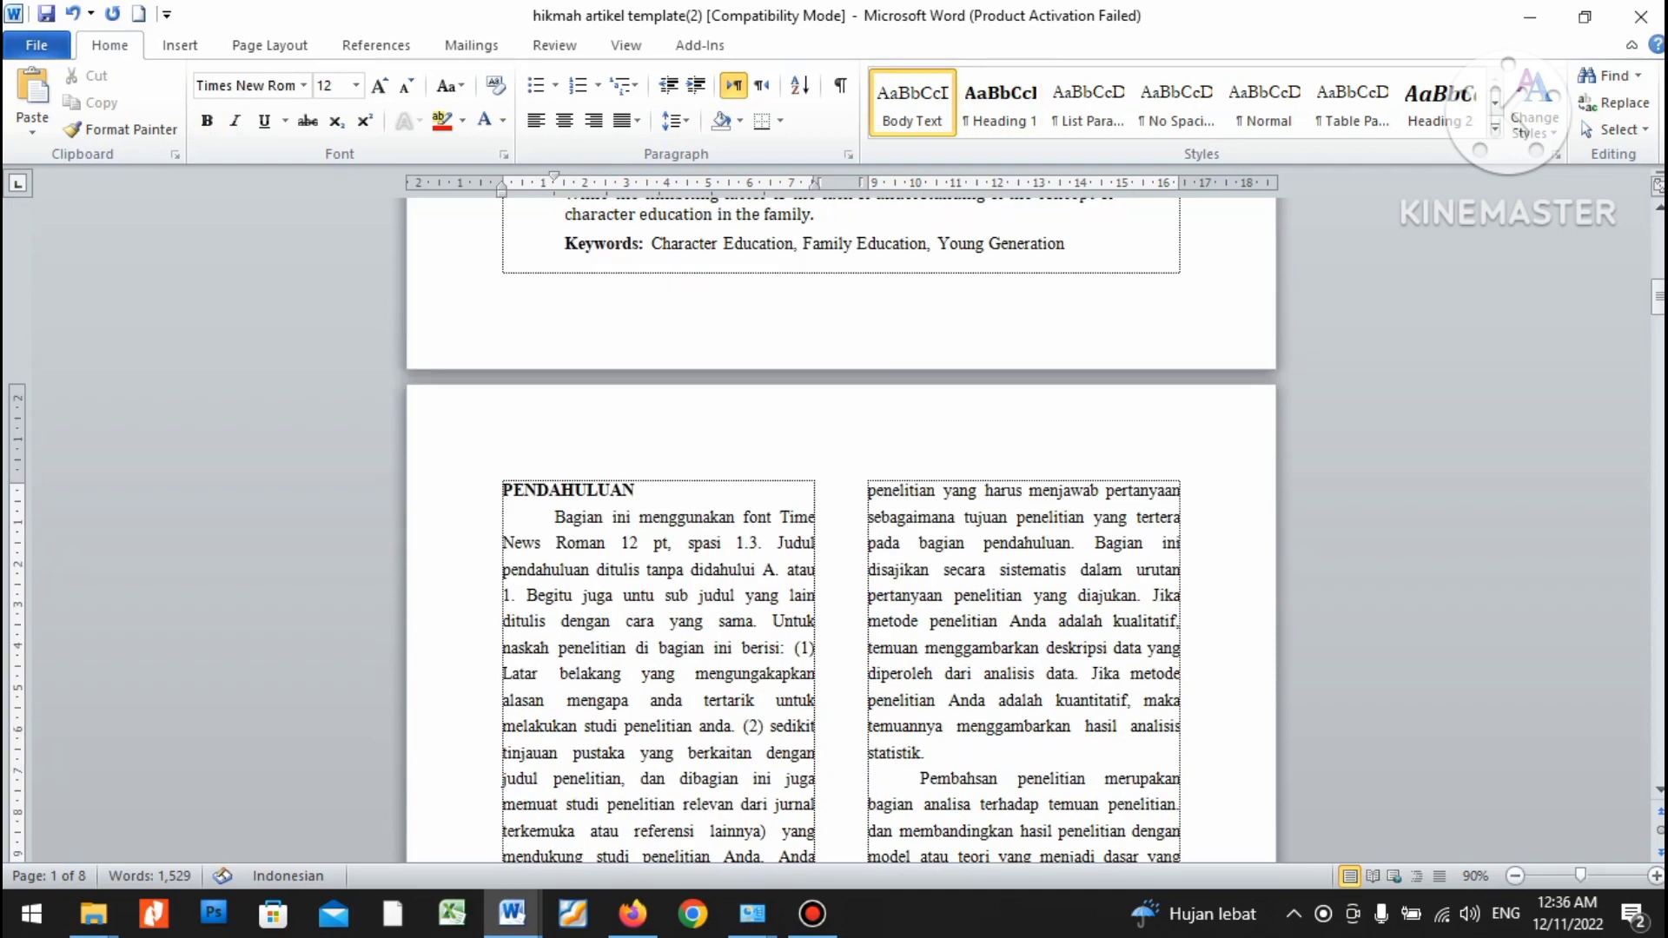
scroll(841, 521, up, 1)
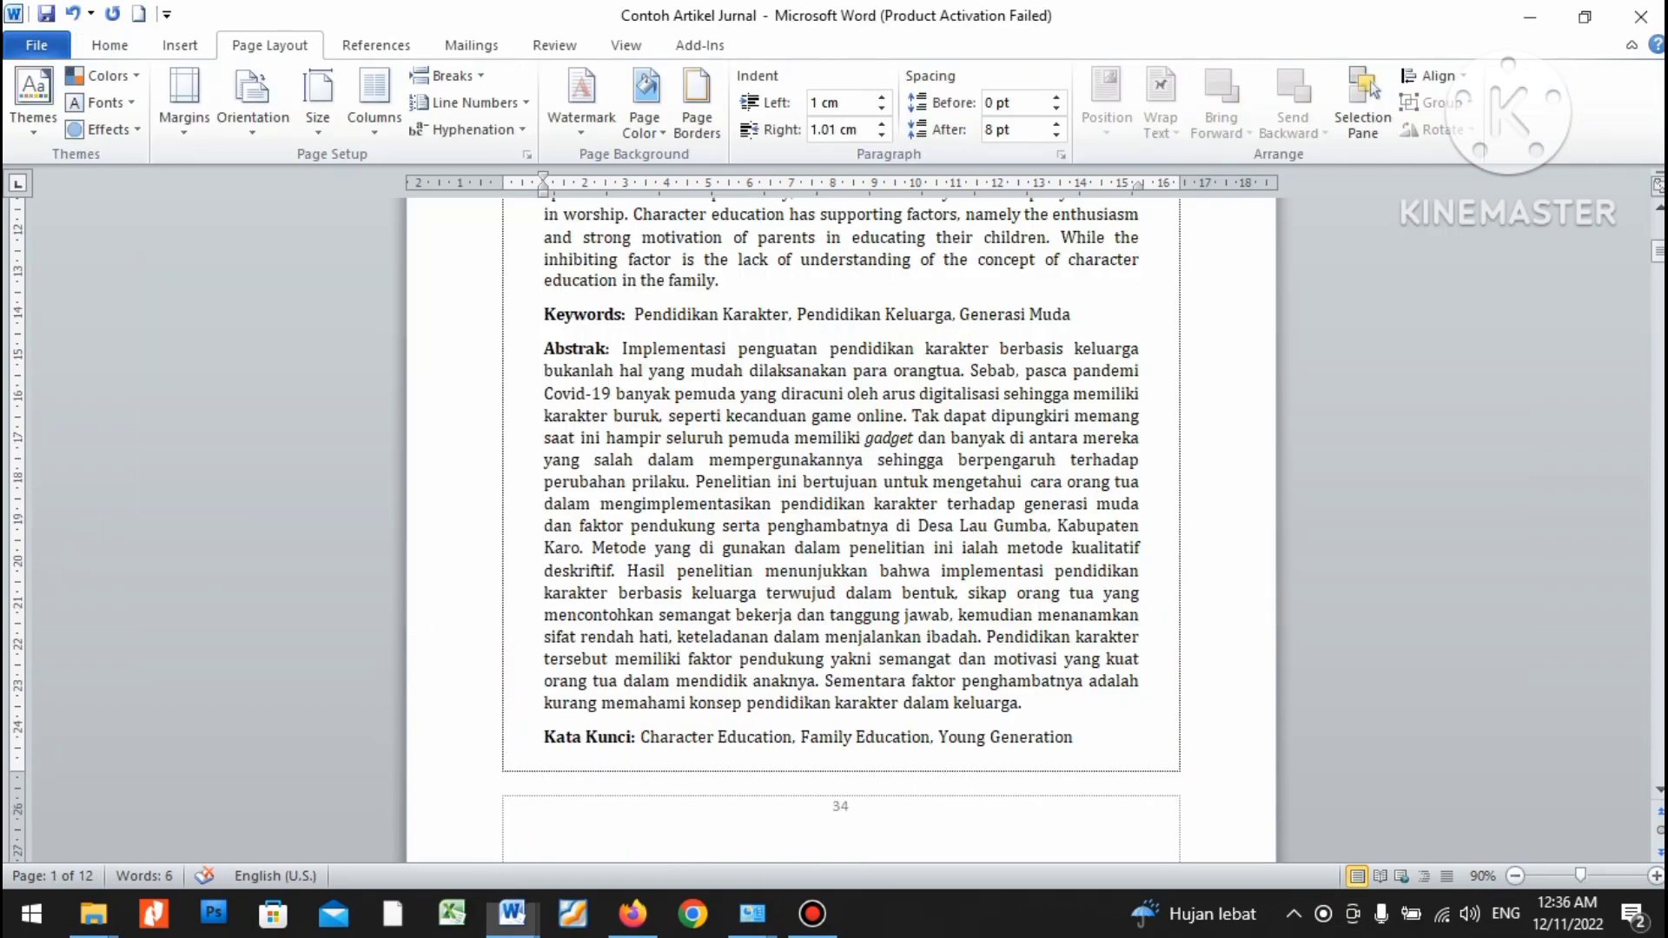
Copy the article's introduction and paste it over the template's PENDAHULUAN placeholder paragraph.
drag(640, 738, 1080, 738)
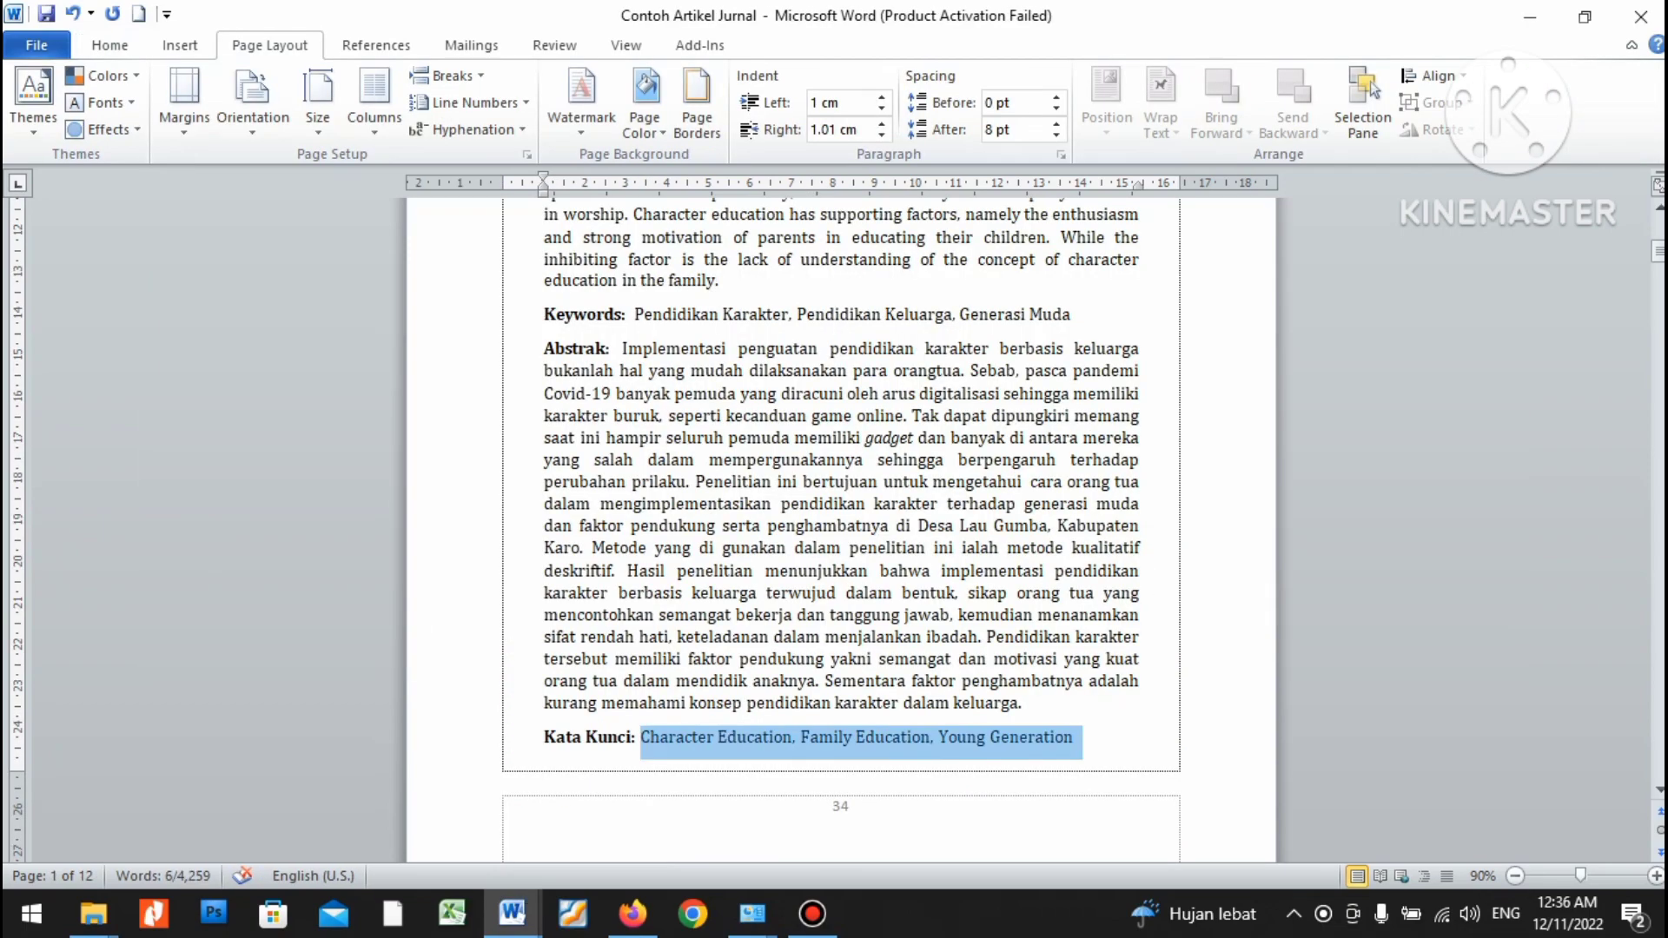
scroll(841, 521, down, 7)
key(shift+Down)
key(shift+Down)
key(shift+Down)
key(shift+Down)
key(shift+Down)
key(shift+Down)
key(shift+Down)
key(shift+Down)
key(shift+Down)
key(shift+Down)
key(shift+Down)
key(shift+Down)
key(shift+Down)
key(shift+Down)
key(shift+Down)
key(shift+Down)
key(shift+Down)
key(shift+Down)
key(shift+Down)
key(shift+Down)
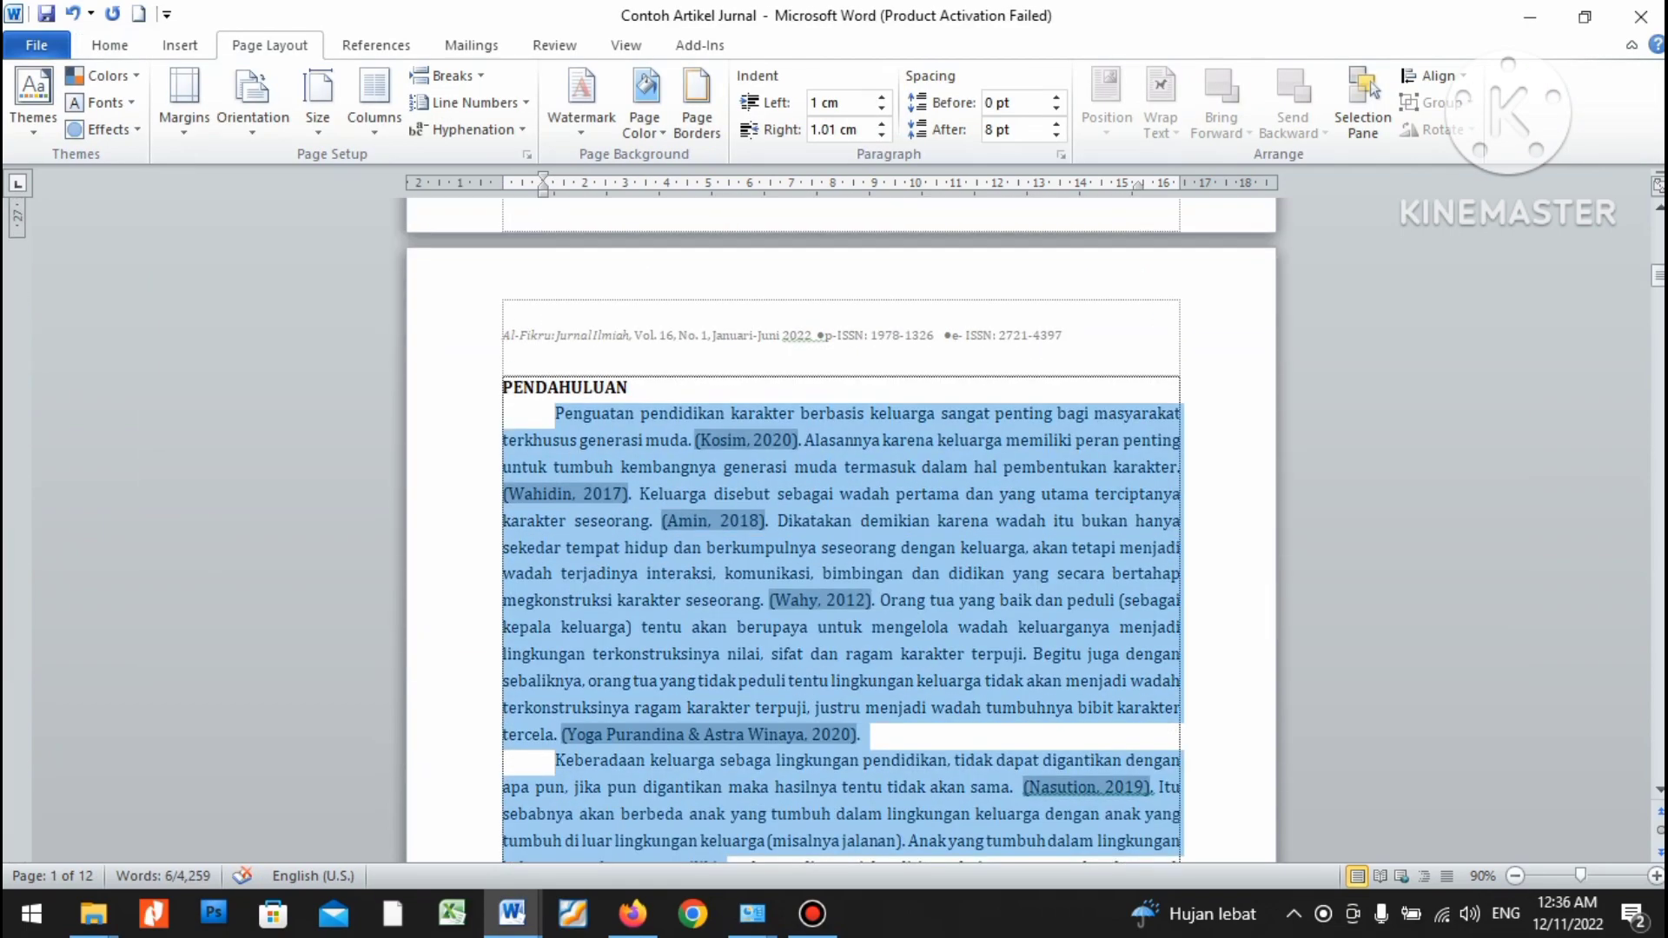
key(shift+Down)
key(shift+Down)
key(shift+Down)
key(shift+Down)
key(shift+Down)
key(shift+Down)
key(shift+Down)
key(shift+Down)
key(shift+Down)
key(shift+Down)
key(shift+Down)
key(shift+Down)
key(shift+Down)
key(shift+Down)
key(shift+Down)
key(shift+Down)
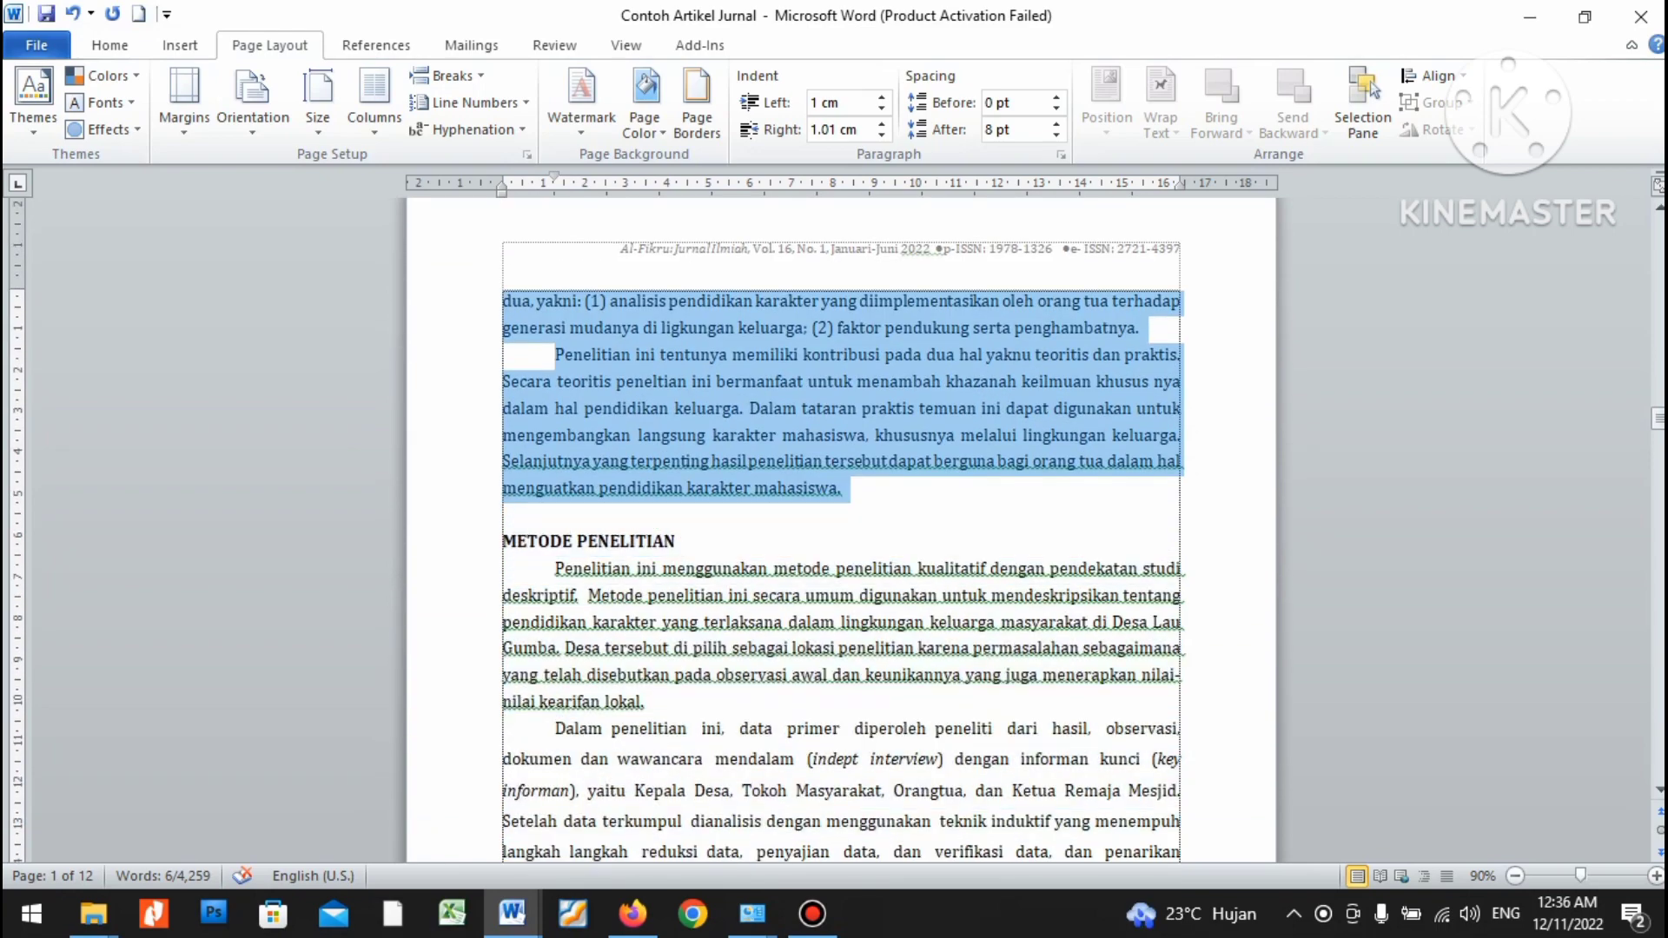
key(alt+Tab)
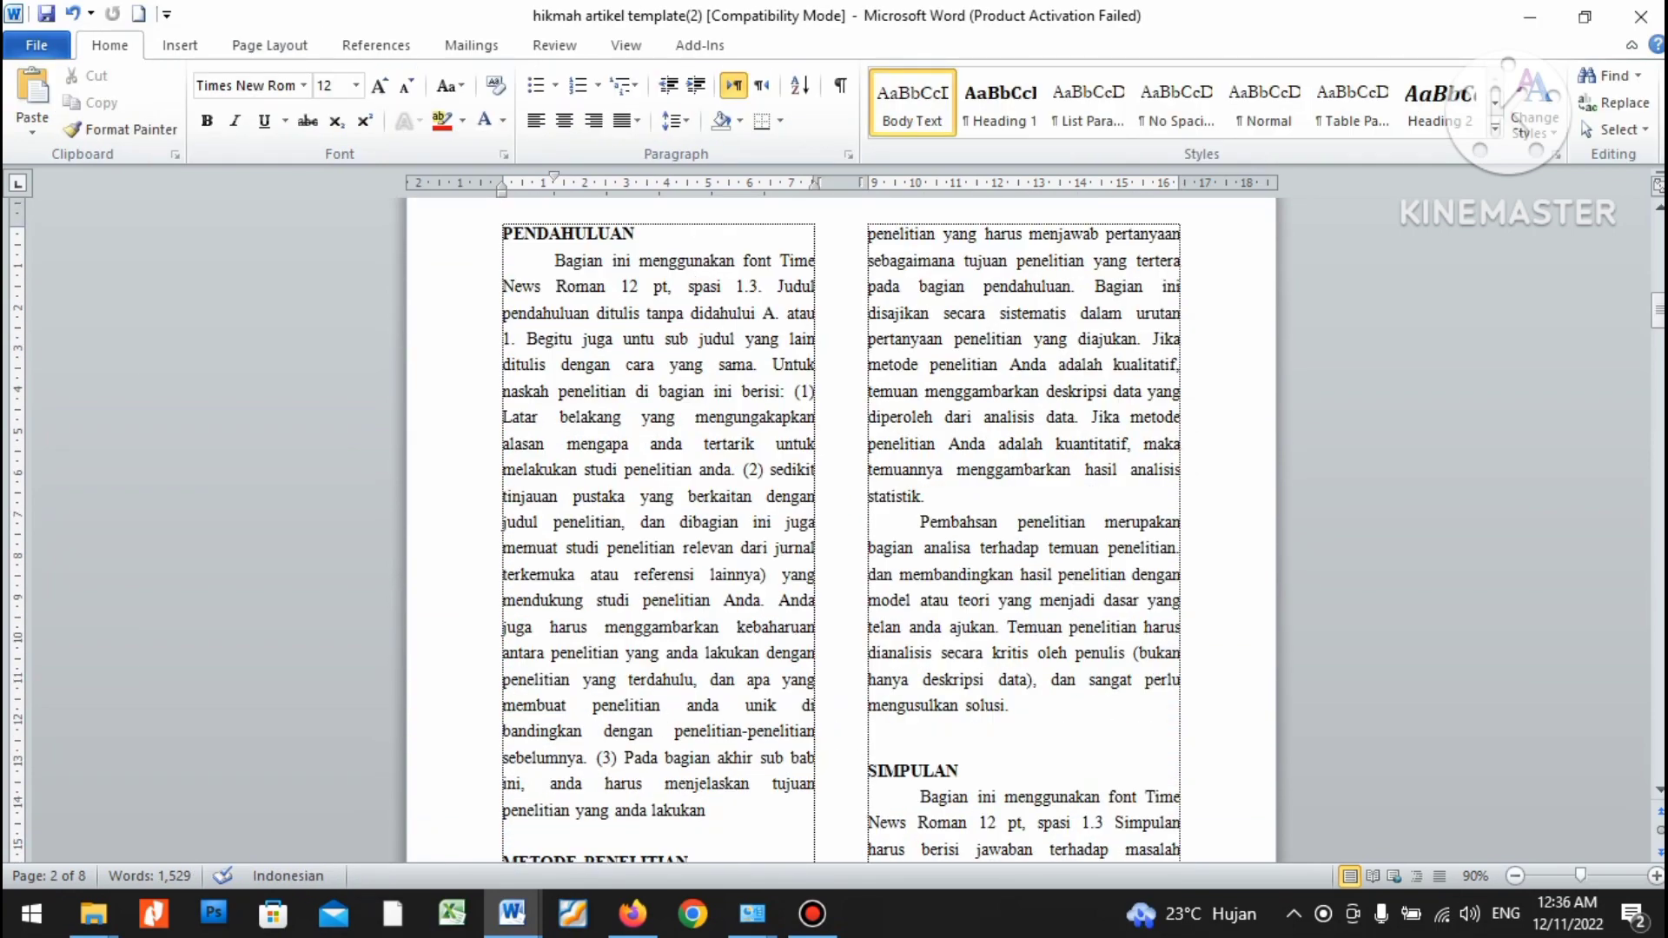
key(shift+Down)
key(shift+Down)
key(shift+Down)
key(shift+Down)
key(shift+Down)
key(shift+Down)
key(shift+Down)
key(shift+Down)
key(shift+Down)
key(shift+Down)
key(shift+Down)
key(shift+Down)
key(shift+Down)
key(shift+Down)
key(shift+Down)
key(shift+Down)
key(shift+Down)
key(shift+Down)
key(shift+Down)
key(shift+Down)
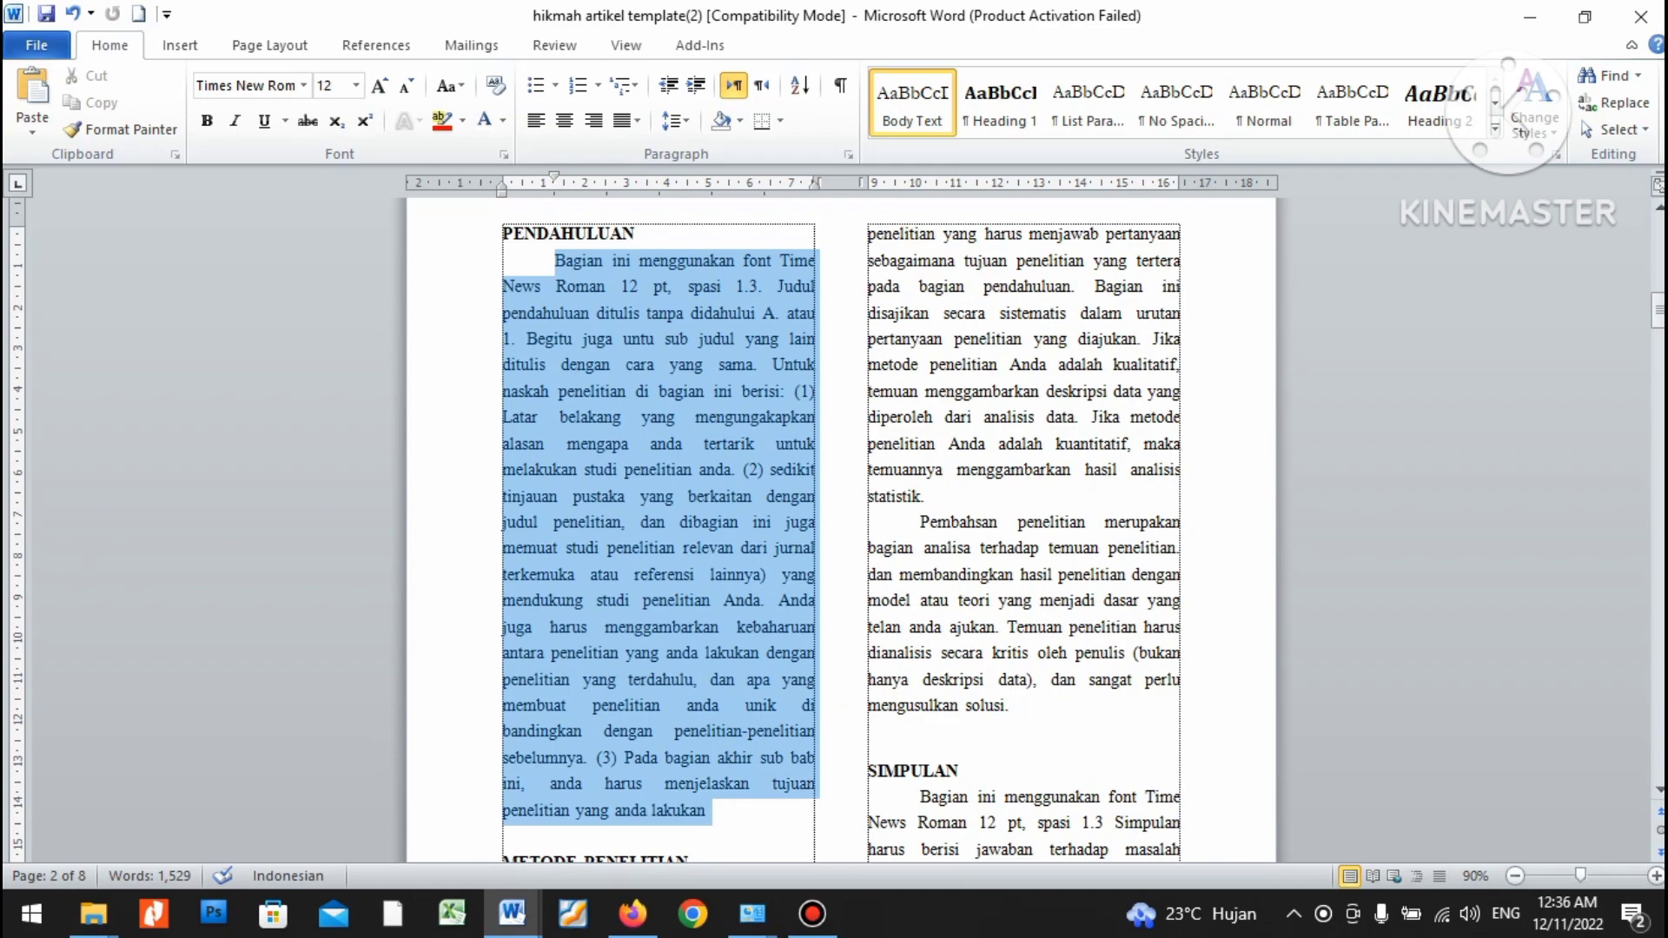
key(shift+Left)
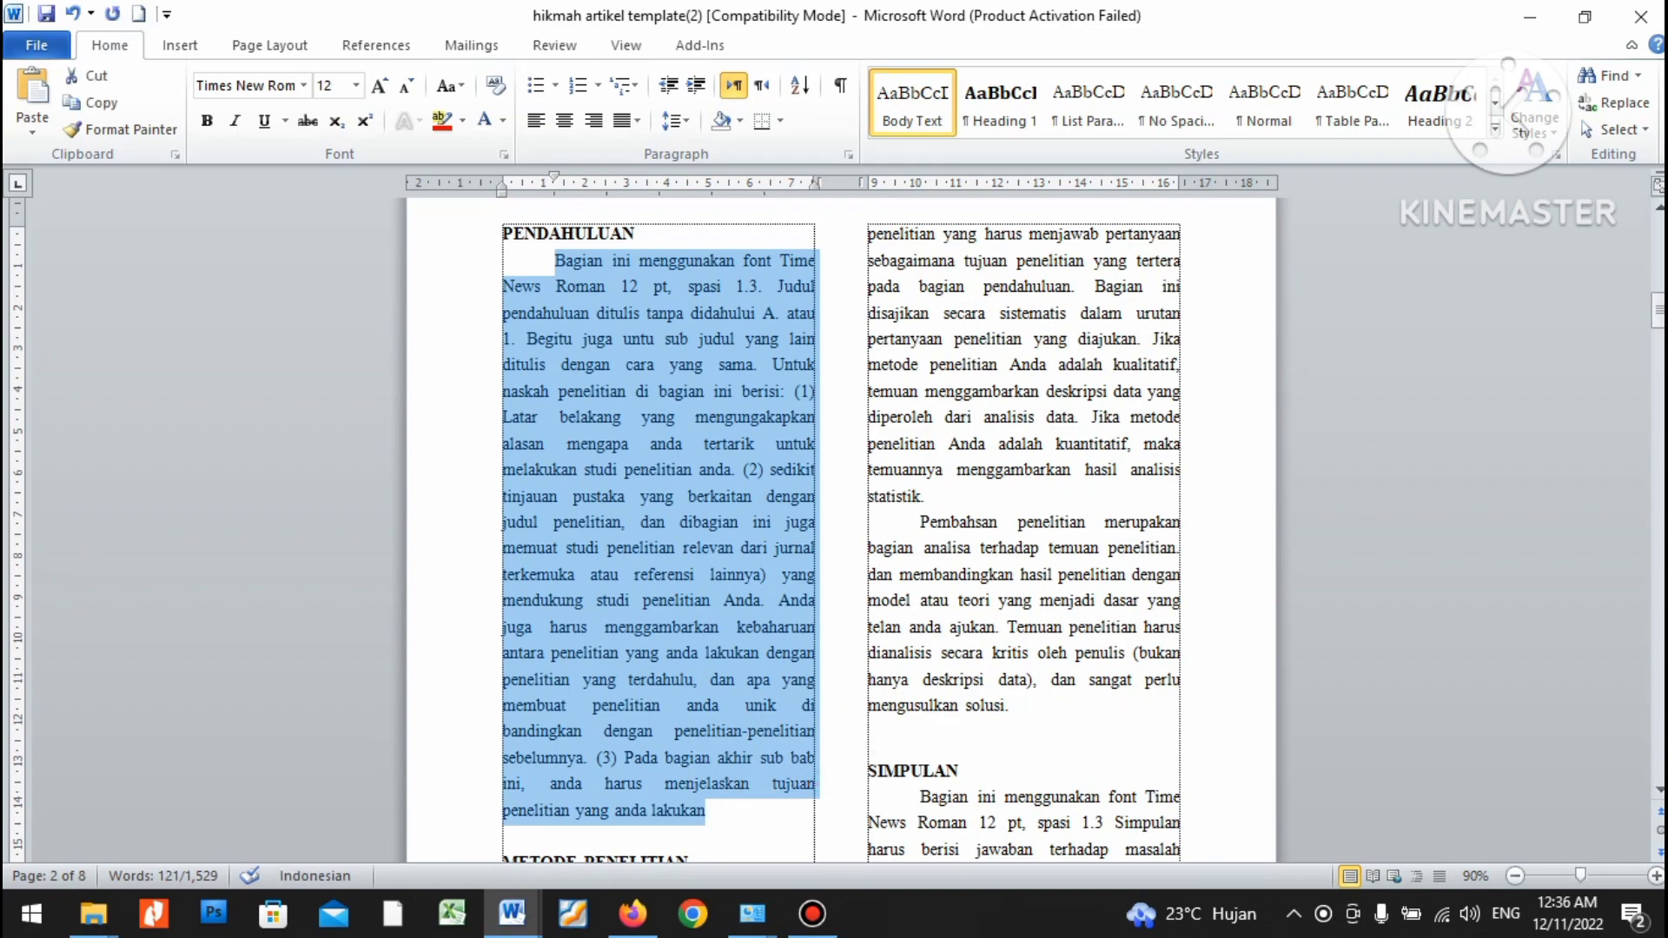
key(ctrl+v)
Select the pasted introduction and set it in Times New Roman.
key(ctrl+shift+Up)
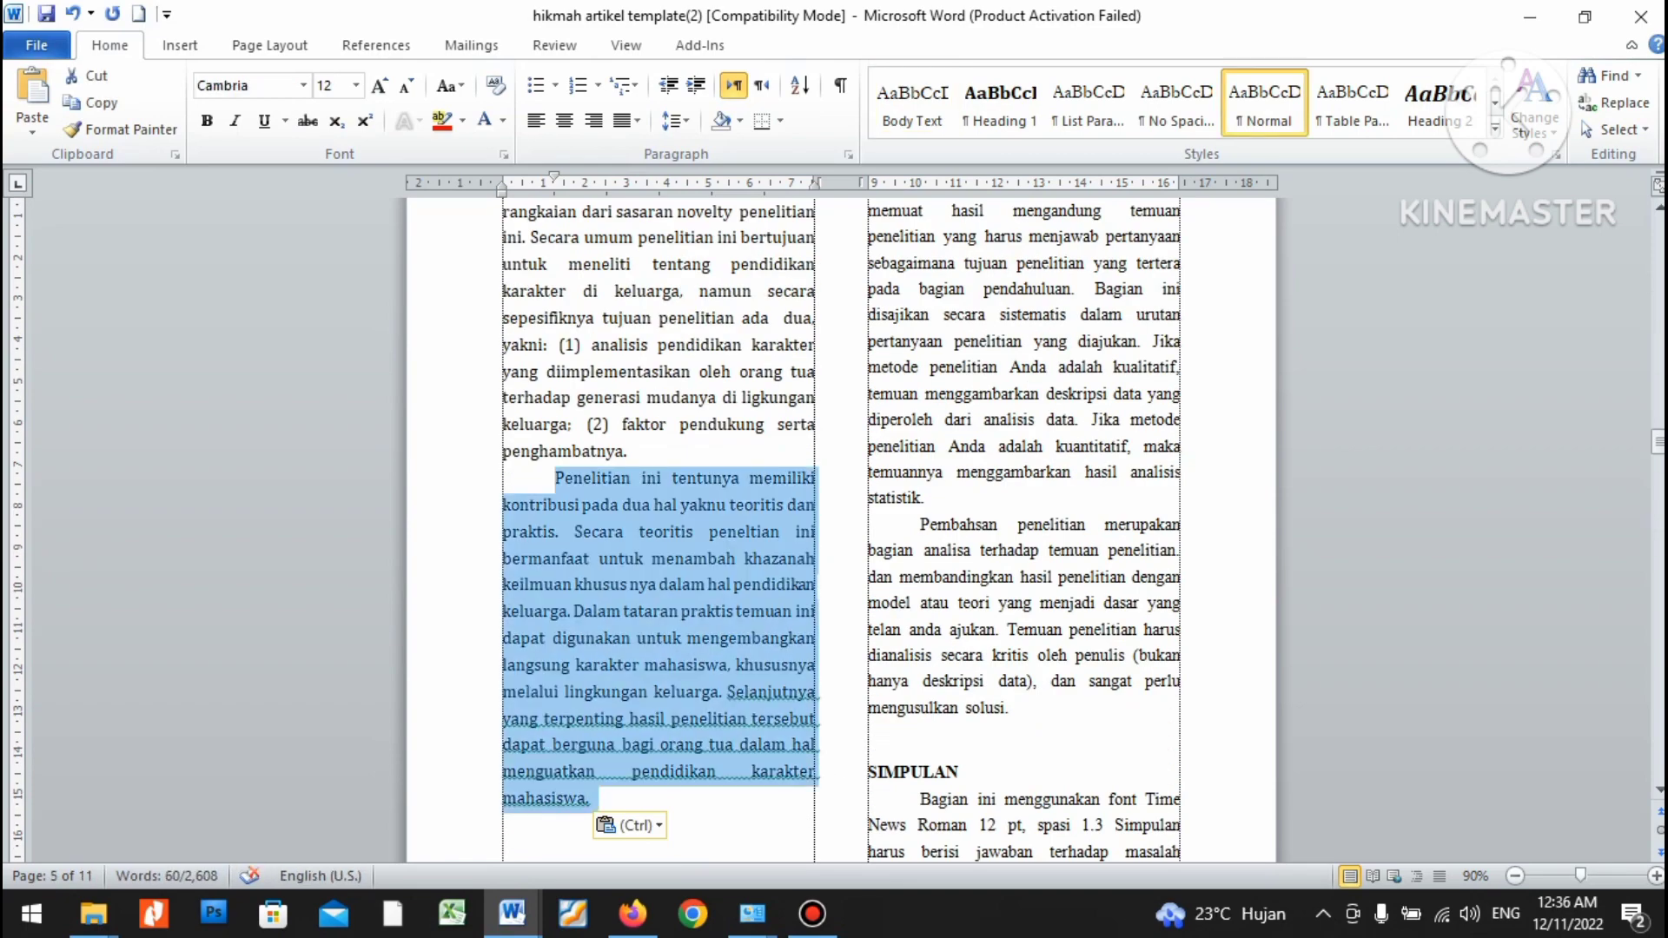
key(ctrl+shift+Up)
key(ctrl+shift+Up)
key(ctrl+shift+Up)
key(ctrl+shift+Up)
key(ctrl+shift+Up)
key(ctrl+shift+Up)
key(ctrl+shift+Up)
key(ctrl+shift+Up)
key(ctrl+shift+Up)
key(ctrl+shift+Up)
key(ctrl+shift+Up)
key(ctrl+shift+Up)
key(ctrl+shift+Up)
key(ctrl+shift+Up)
key(ctrl+shift+Up)
key(ctrl+shift+Up)
key(ctrl+shift+Up)
key(ctrl+shift+Up)
key(ctrl+shift+Up)
key(ctrl+shift+Up)
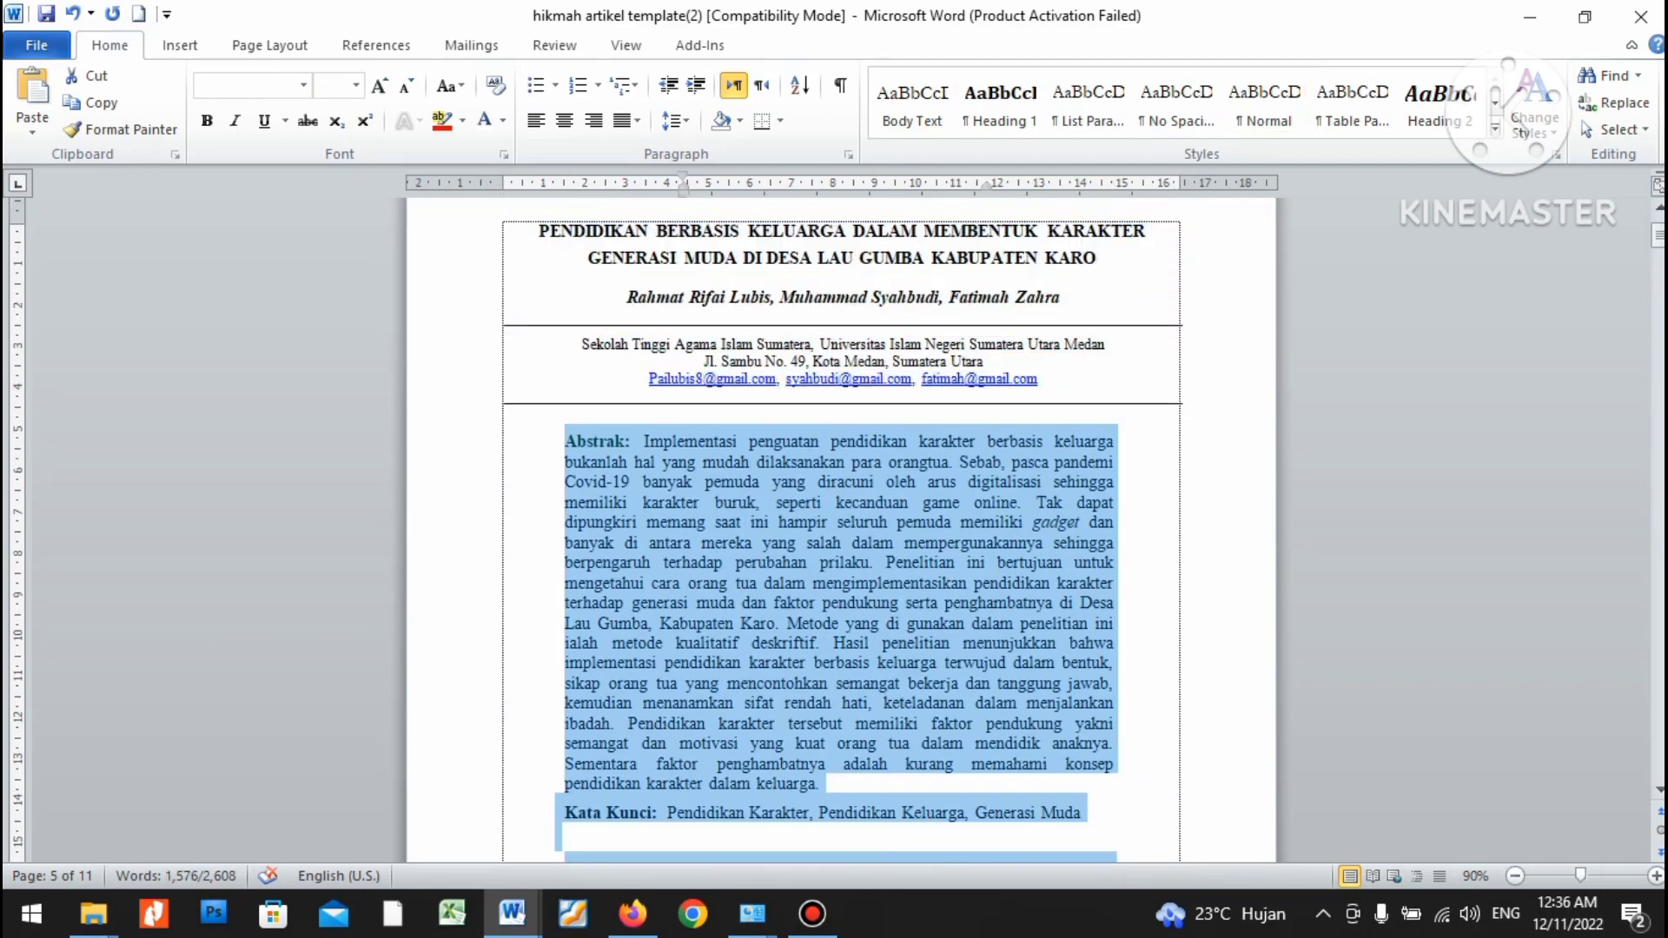
key(ctrl+shift+Down)
key(ctrl+shift+Down)
key(ctrl+shift+Down)
key(ctrl+shift+Down)
key(ctrl+shift+Down)
key(ctrl+shift+Down)
key(ctrl+shift+Down)
key(ctrl+shift+Down)
key(ctrl+shift+Down)
key(ctrl+shift+Down)
key(ctrl+shift+Up)
key(ctrl+shift+Up)
key(ctrl+shift+Up)
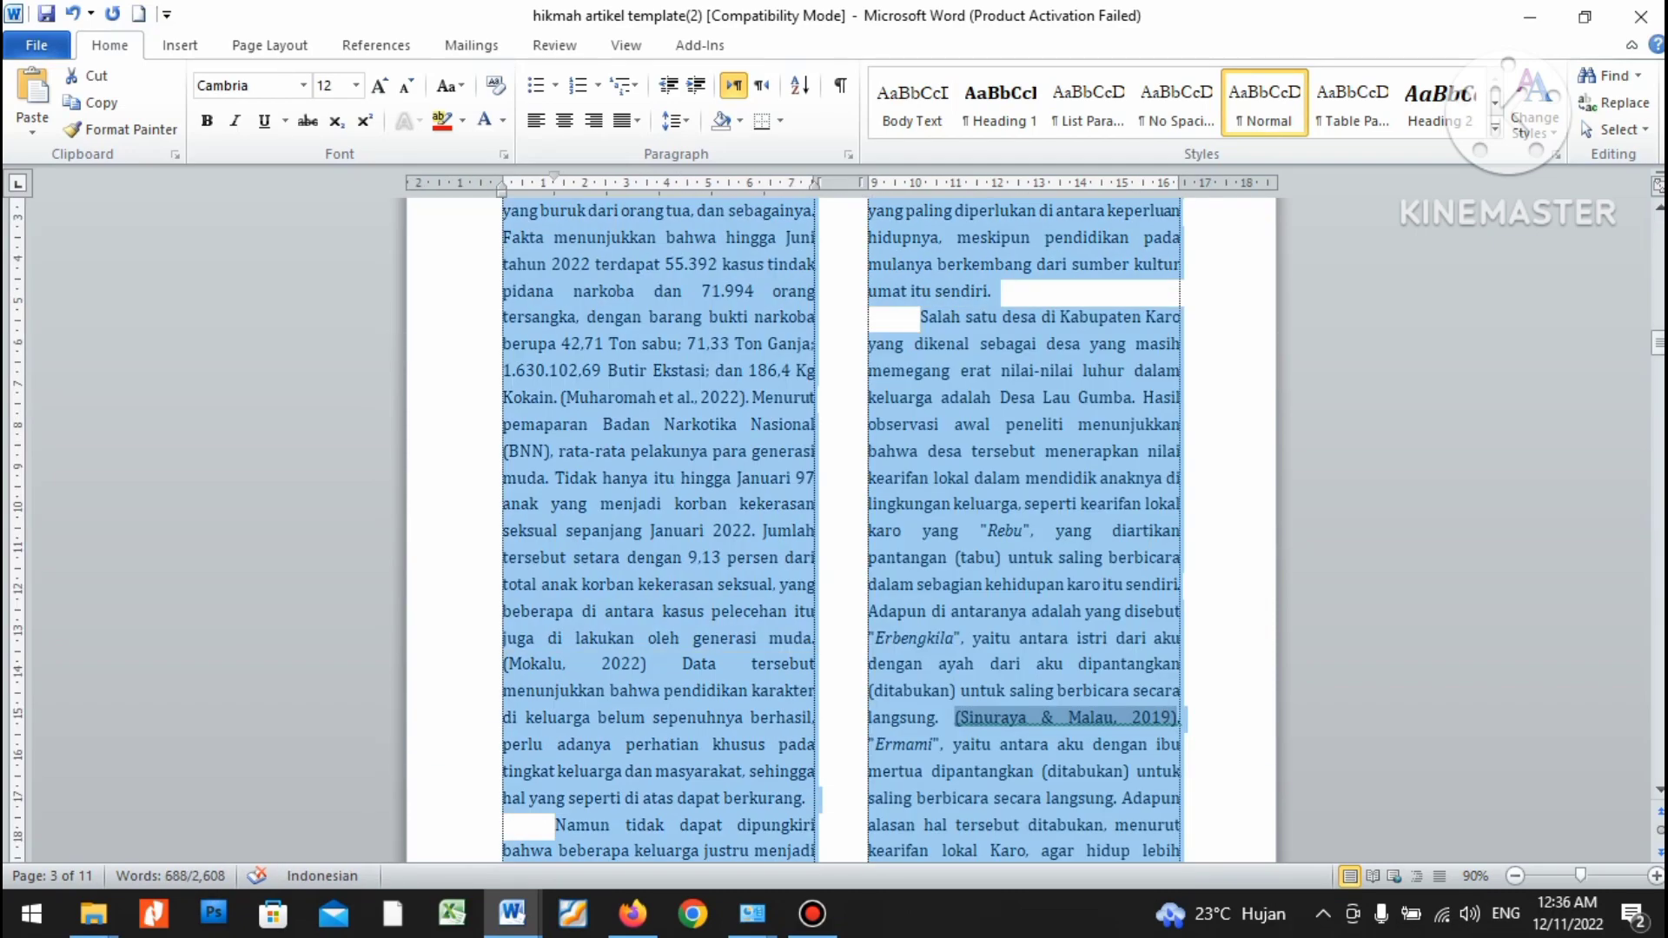
key(ctrl+shift+Up)
key(ctrl+shift+Up)
key(ctrl+shift+Up)
key(ctrl+shift+Up)
key(ctrl+shift+Up)
key(ctrl+shift+Up)
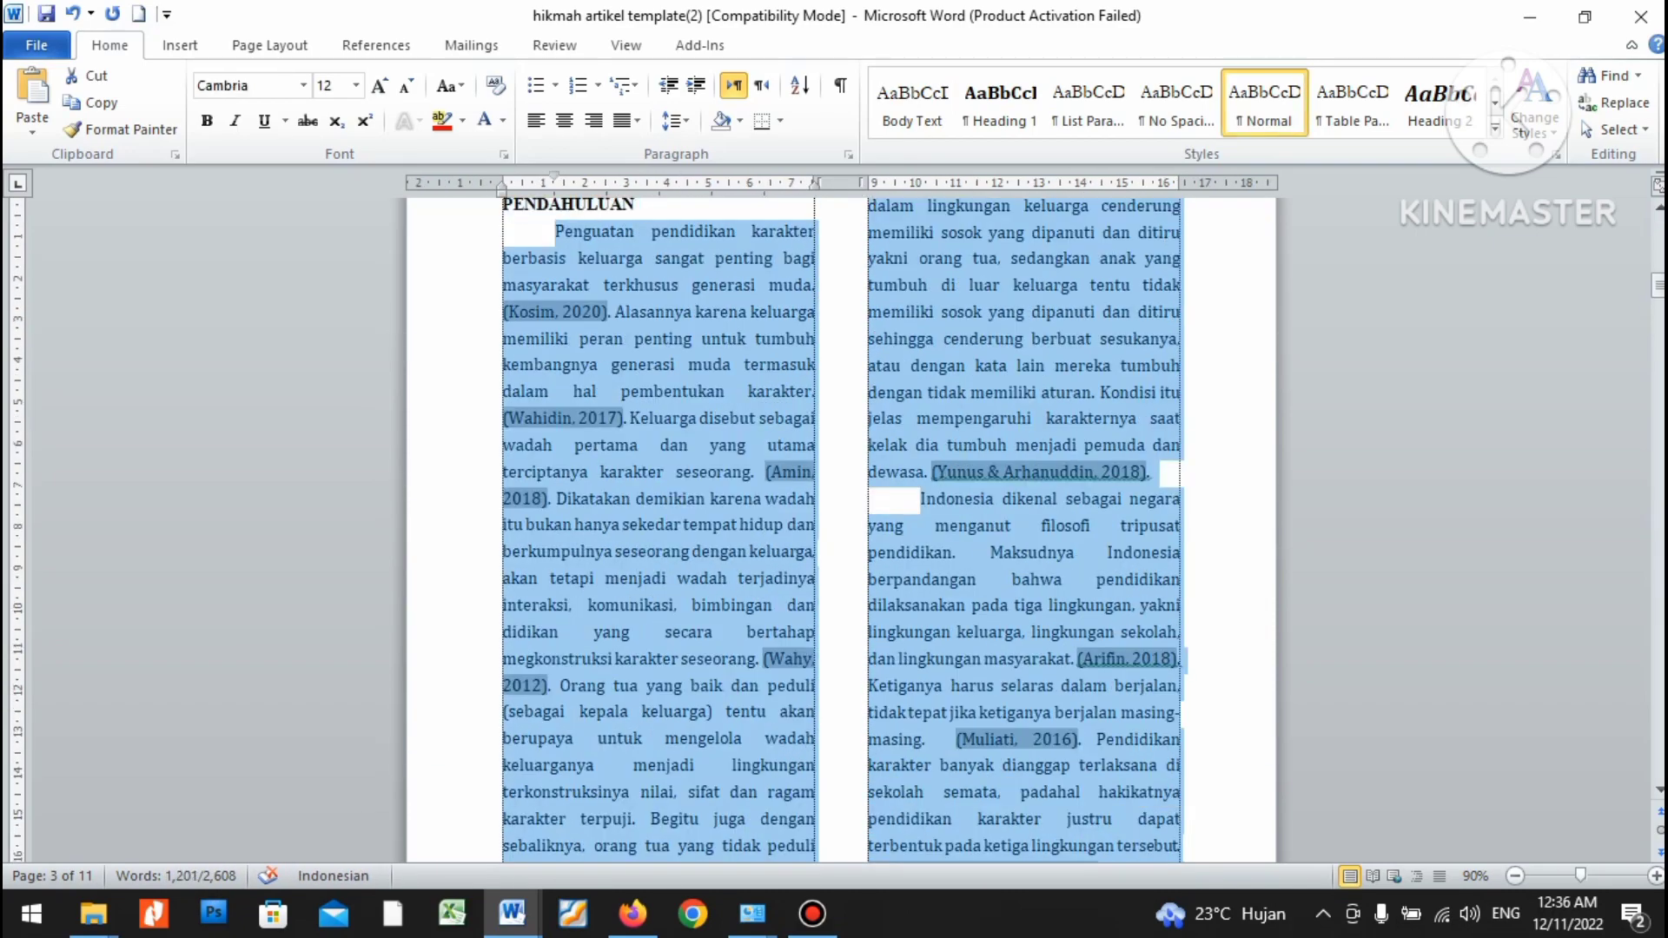
click(303, 85)
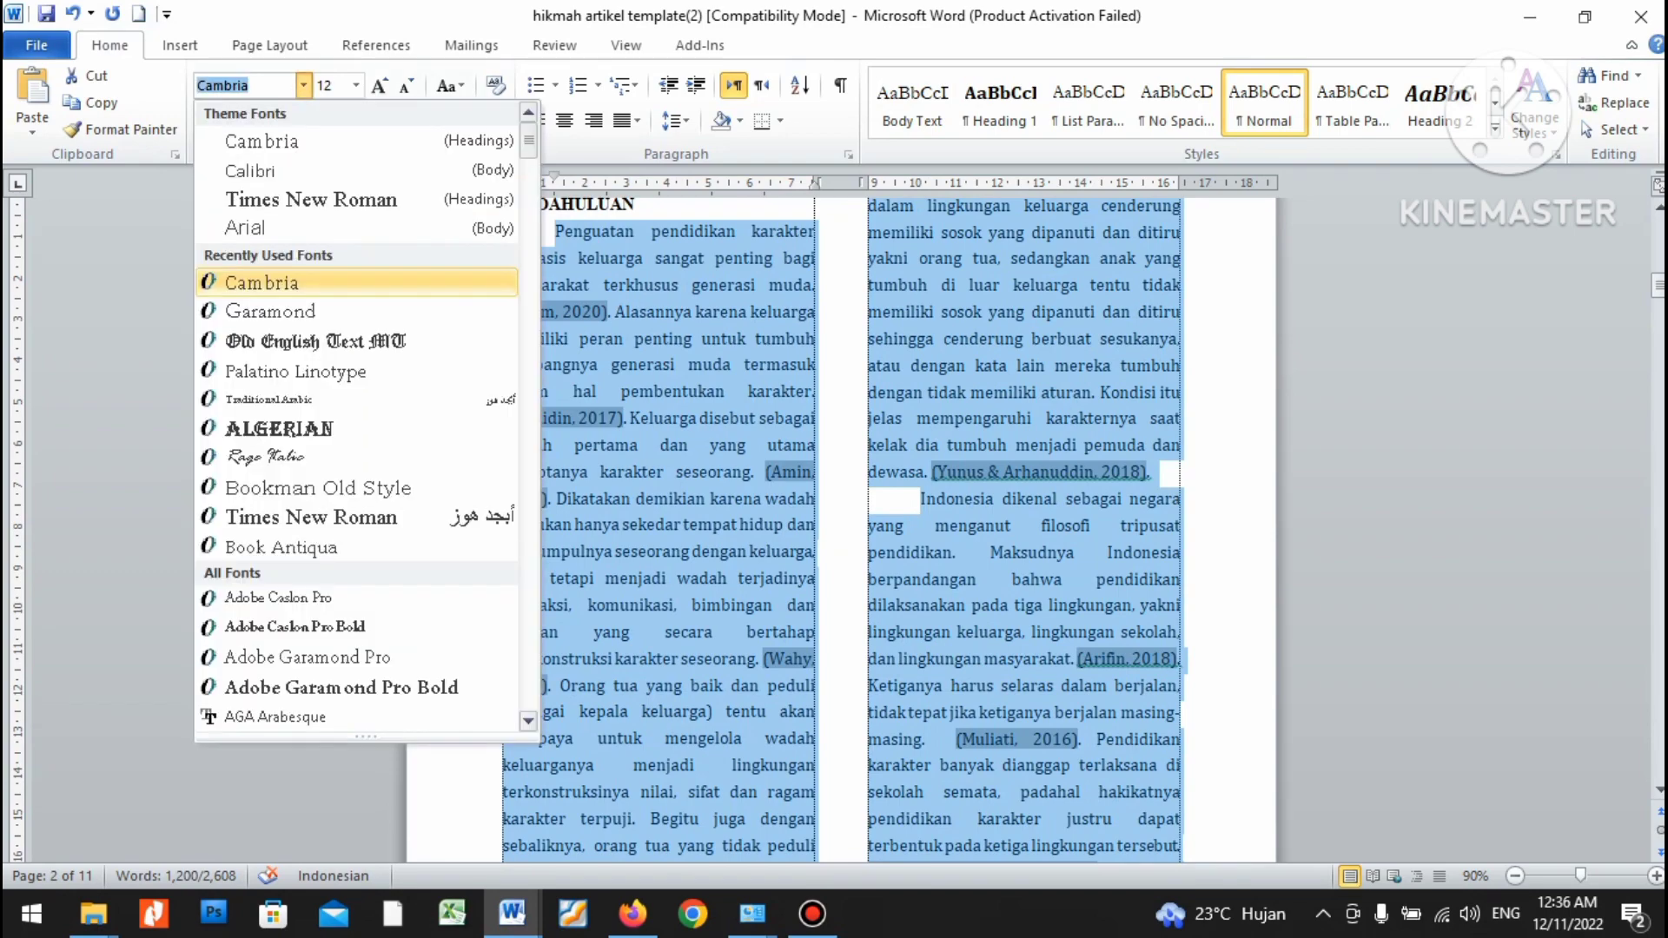
click(260, 205)
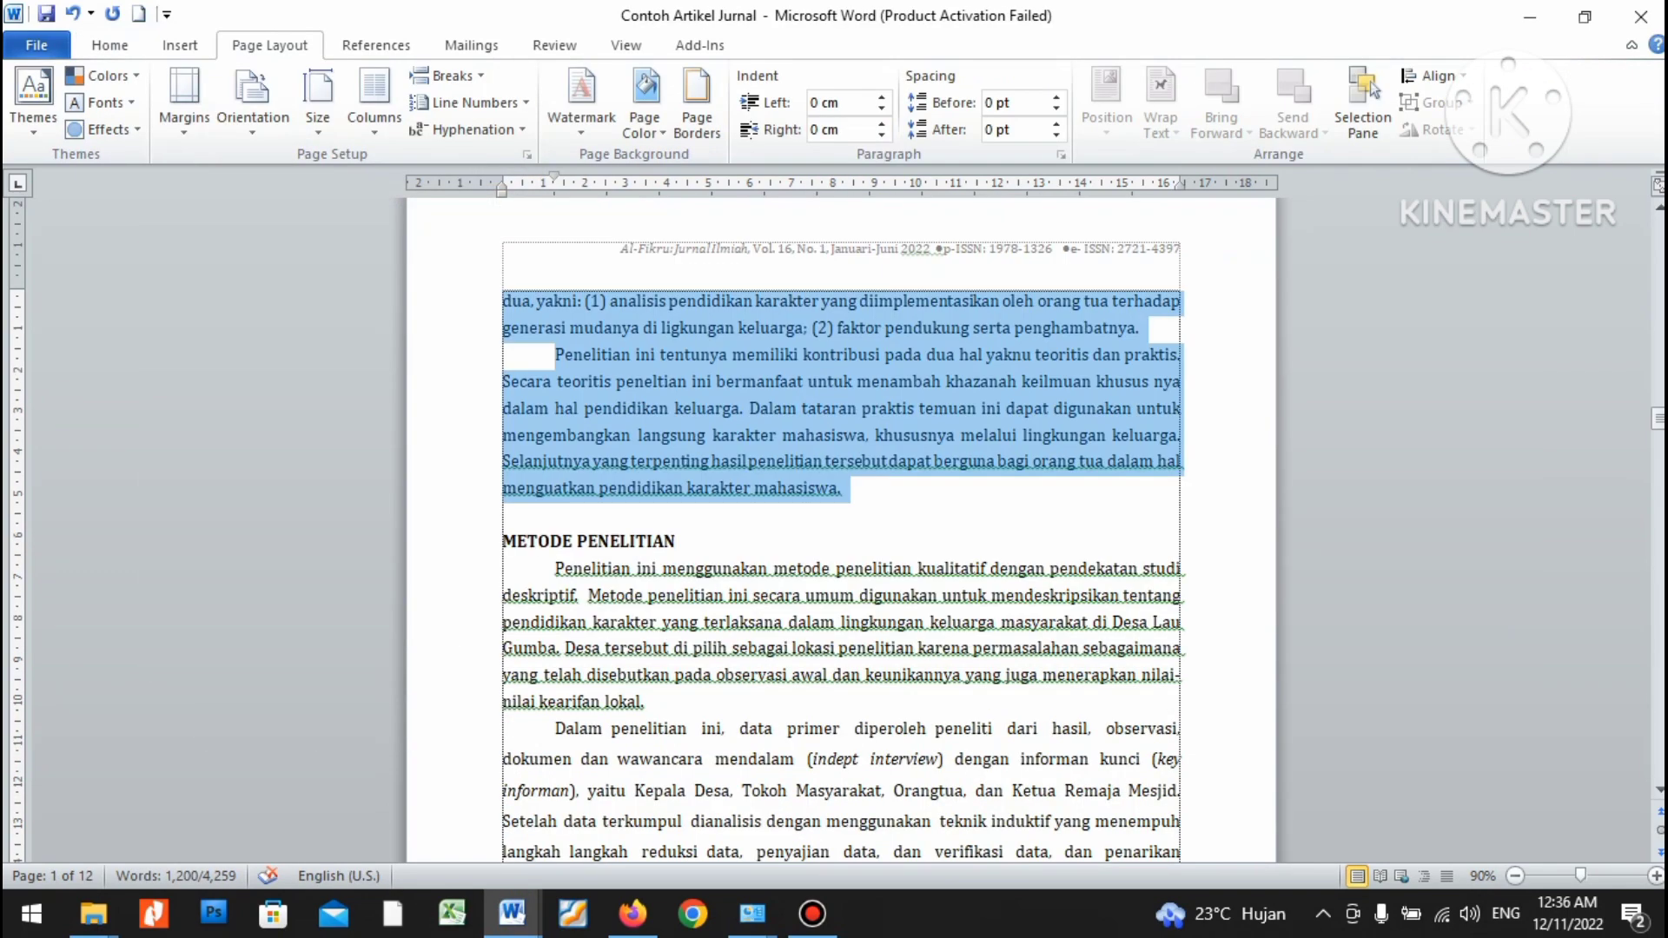
scroll(841, 530, down, 1)
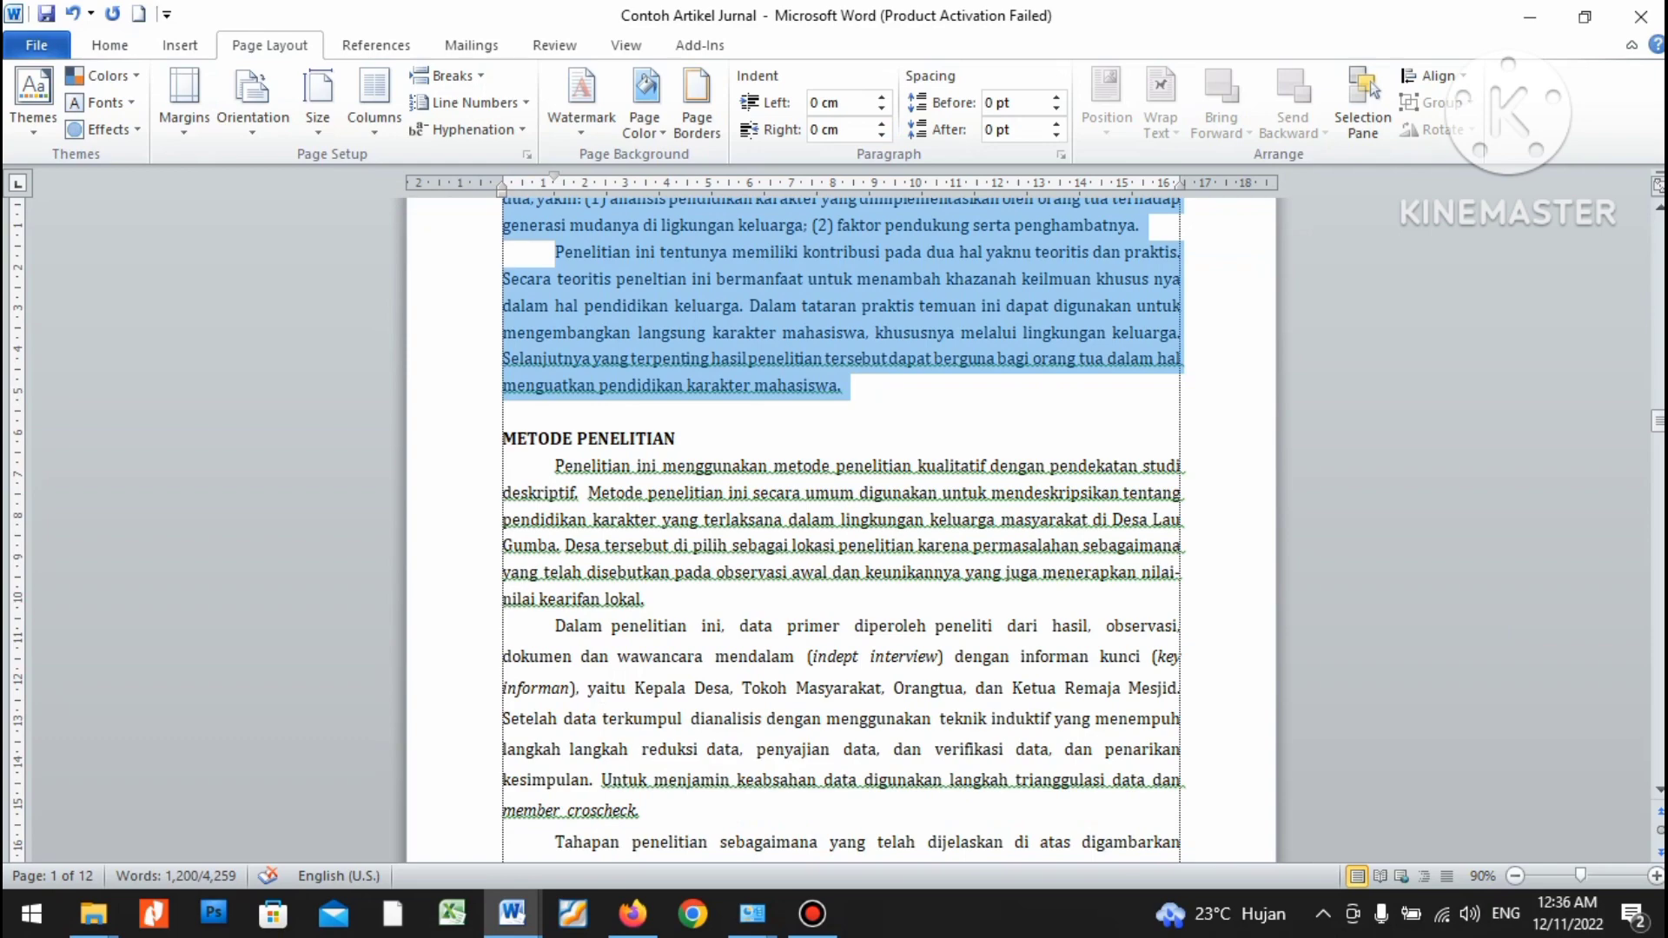
In the source article, select the Metode Penelitian text down through the Skema 1 caption.
key(ctrl+shift+Down)
key(ctrl+shift+Down)
key(ctrl+shift+Down)
key(ctrl+shift+Down)
key(ctrl+shift+Down)
key(ctrl+shift+Down)
key(ctrl+shift+Down)
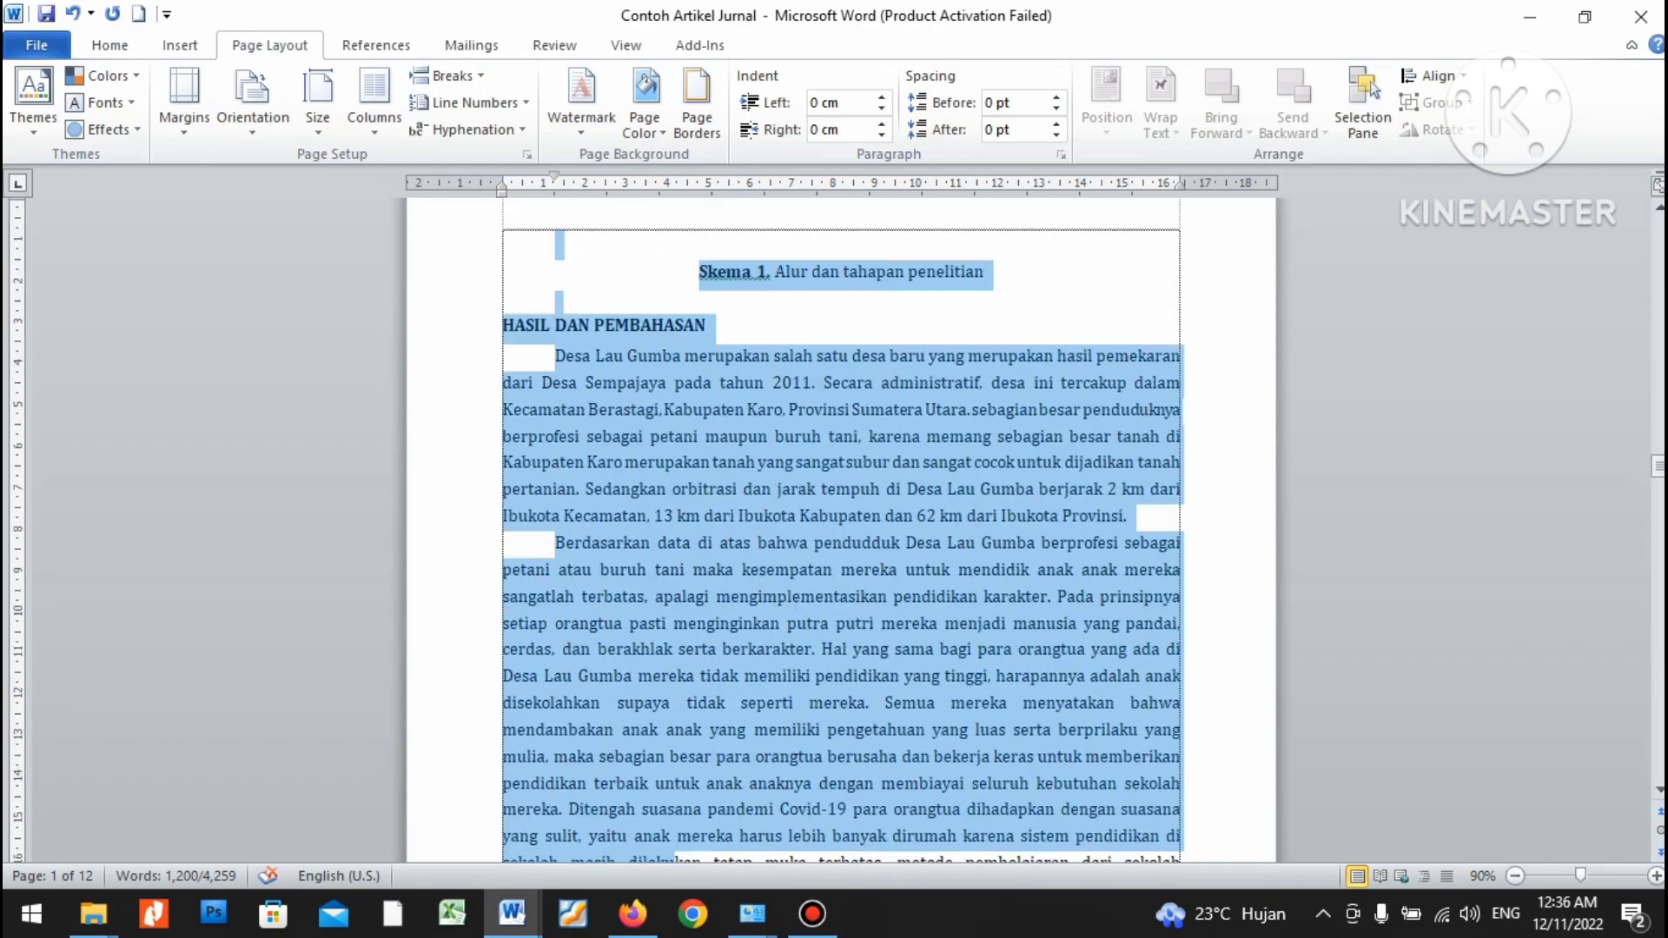
key(ctrl+shift+Down)
key(ctrl+shift+Down)
key(ctrl+shift+Down)
key(ctrl+shift+Down)
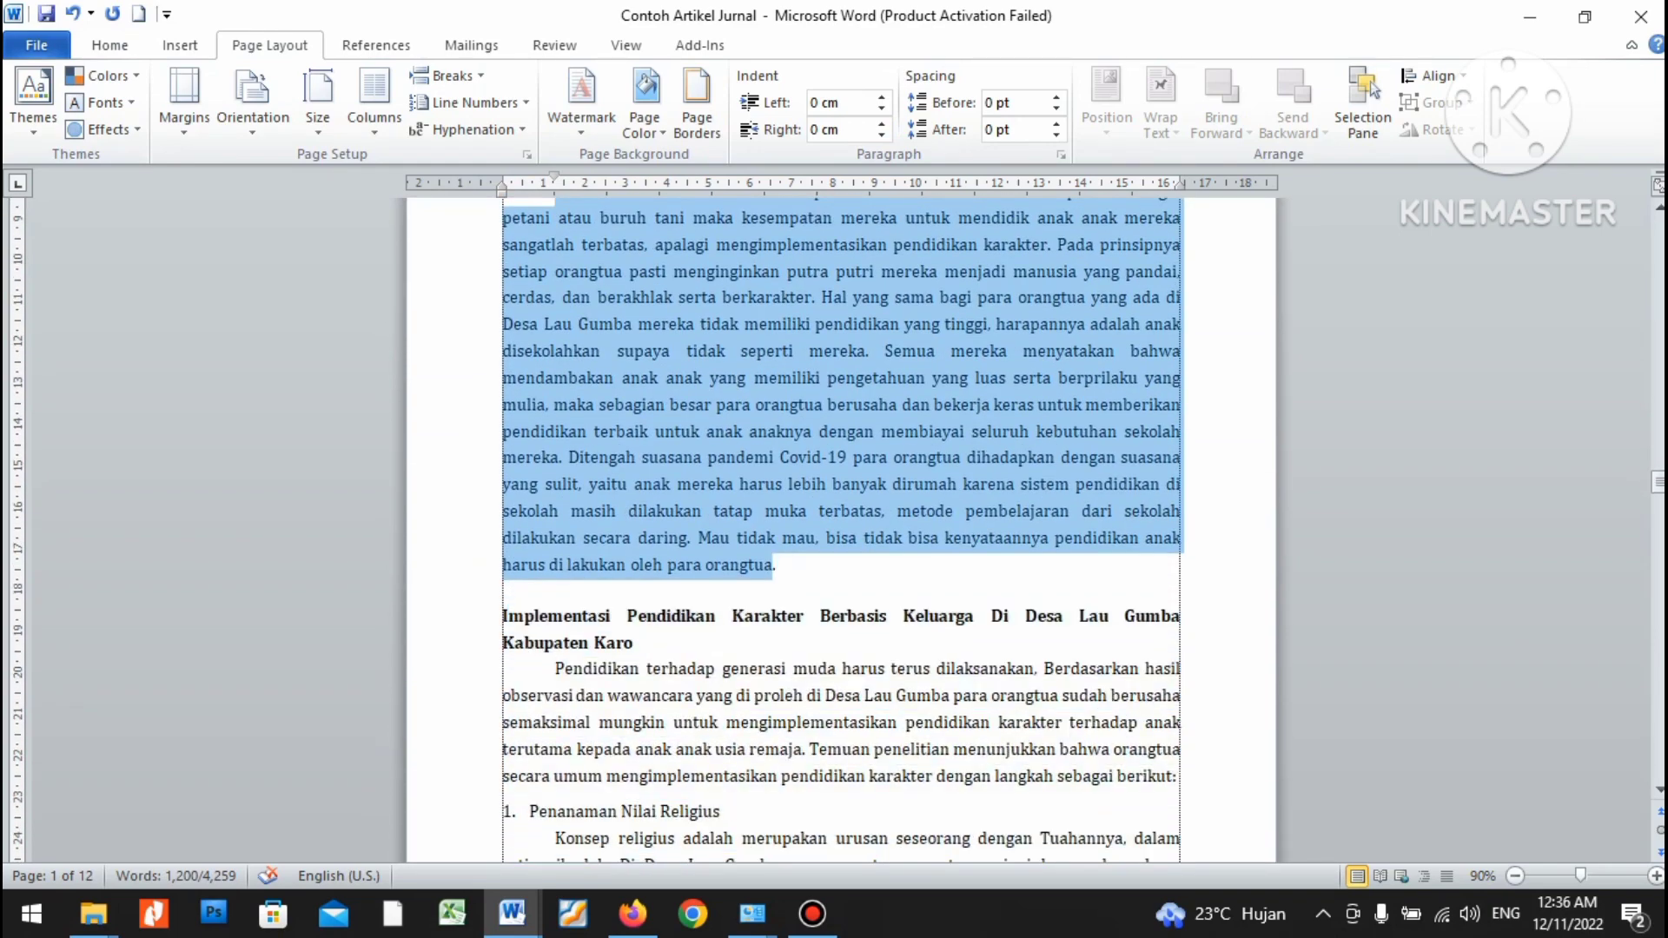
drag(773, 565, 900, 196)
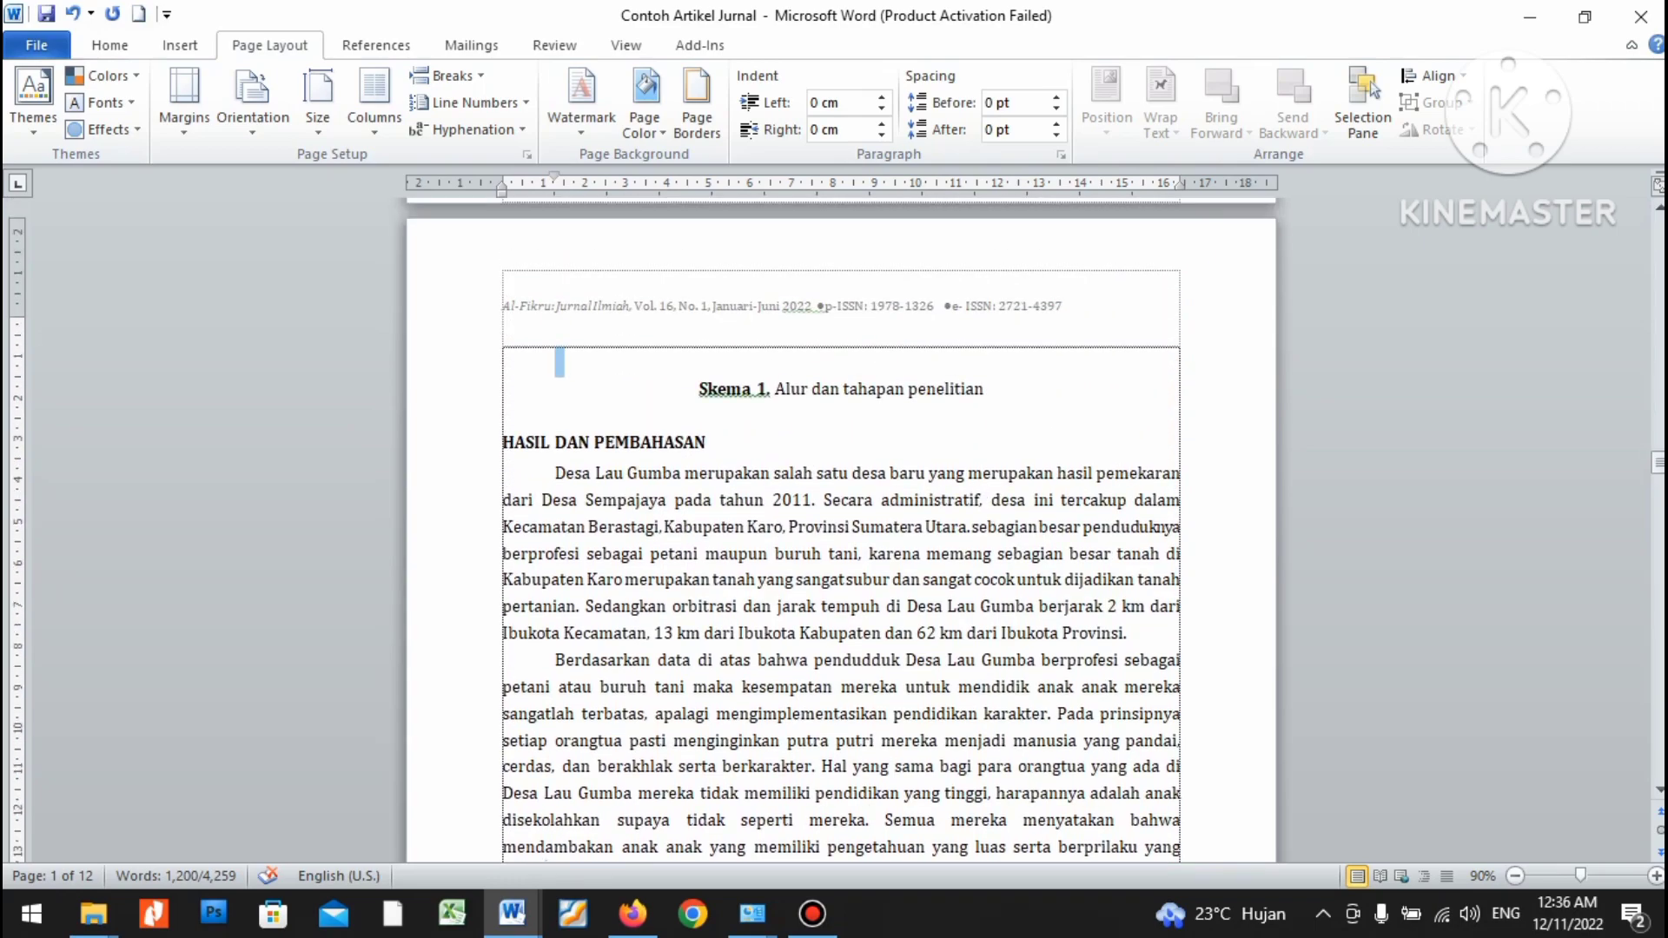
key(shift+Down)
Paste the methods text and Skema 1 flow chart over the template's METODE PENELITIAN placeholder.
key(alt+Tab)
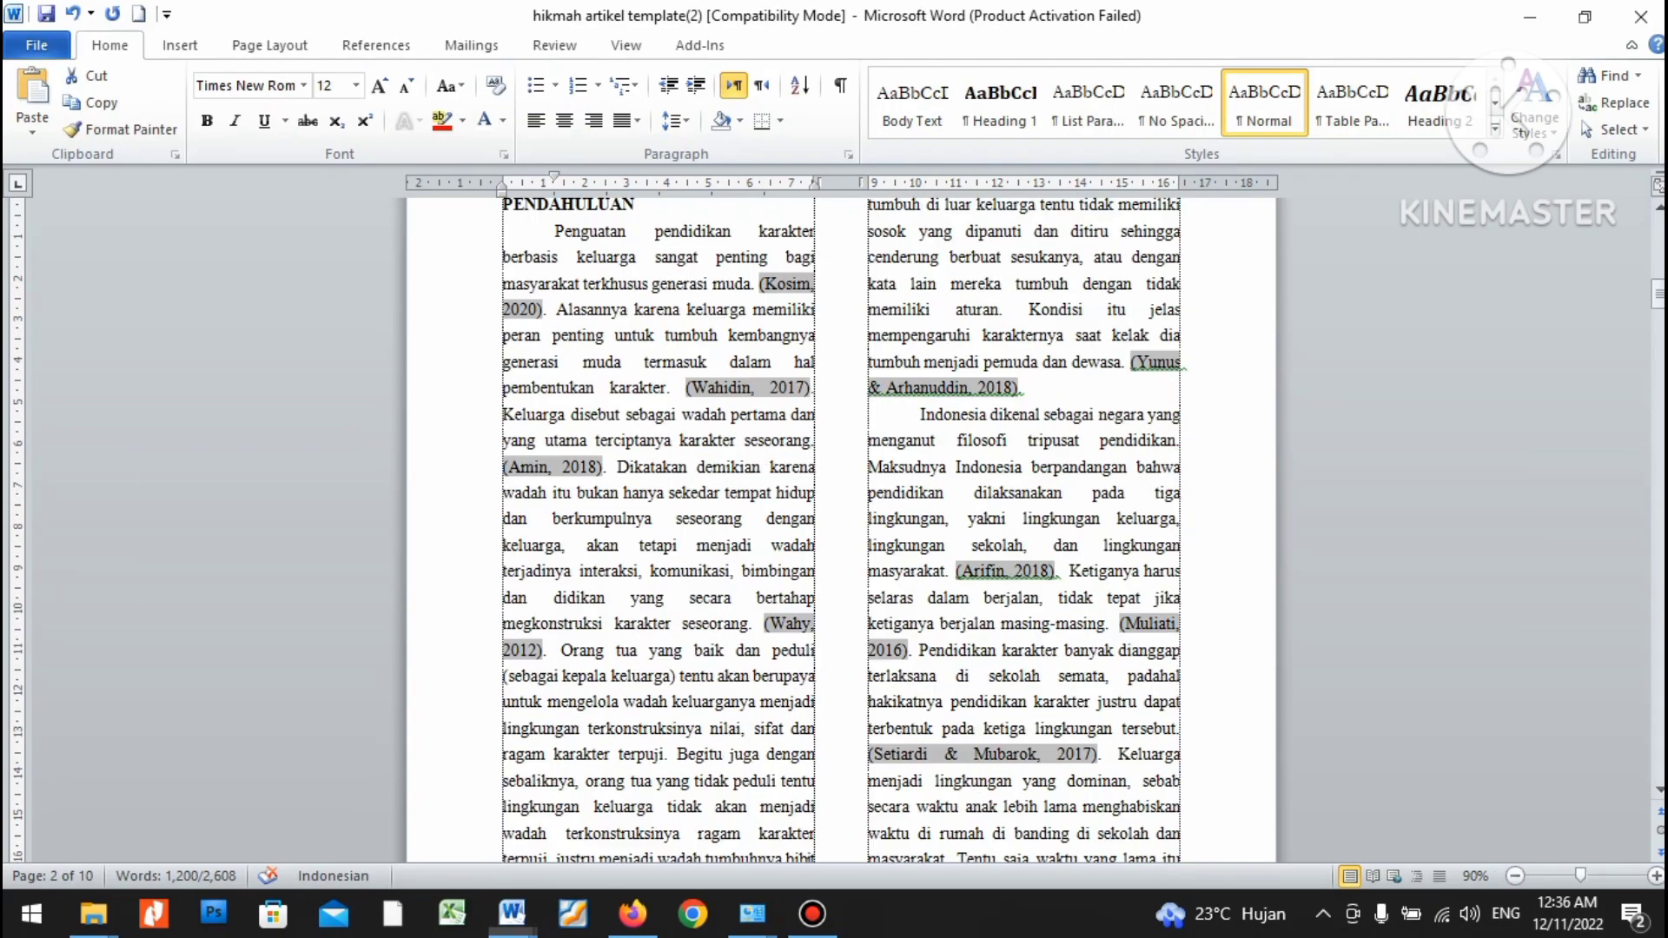
scroll(841, 530, down, 12)
scroll(841, 530, down, 15)
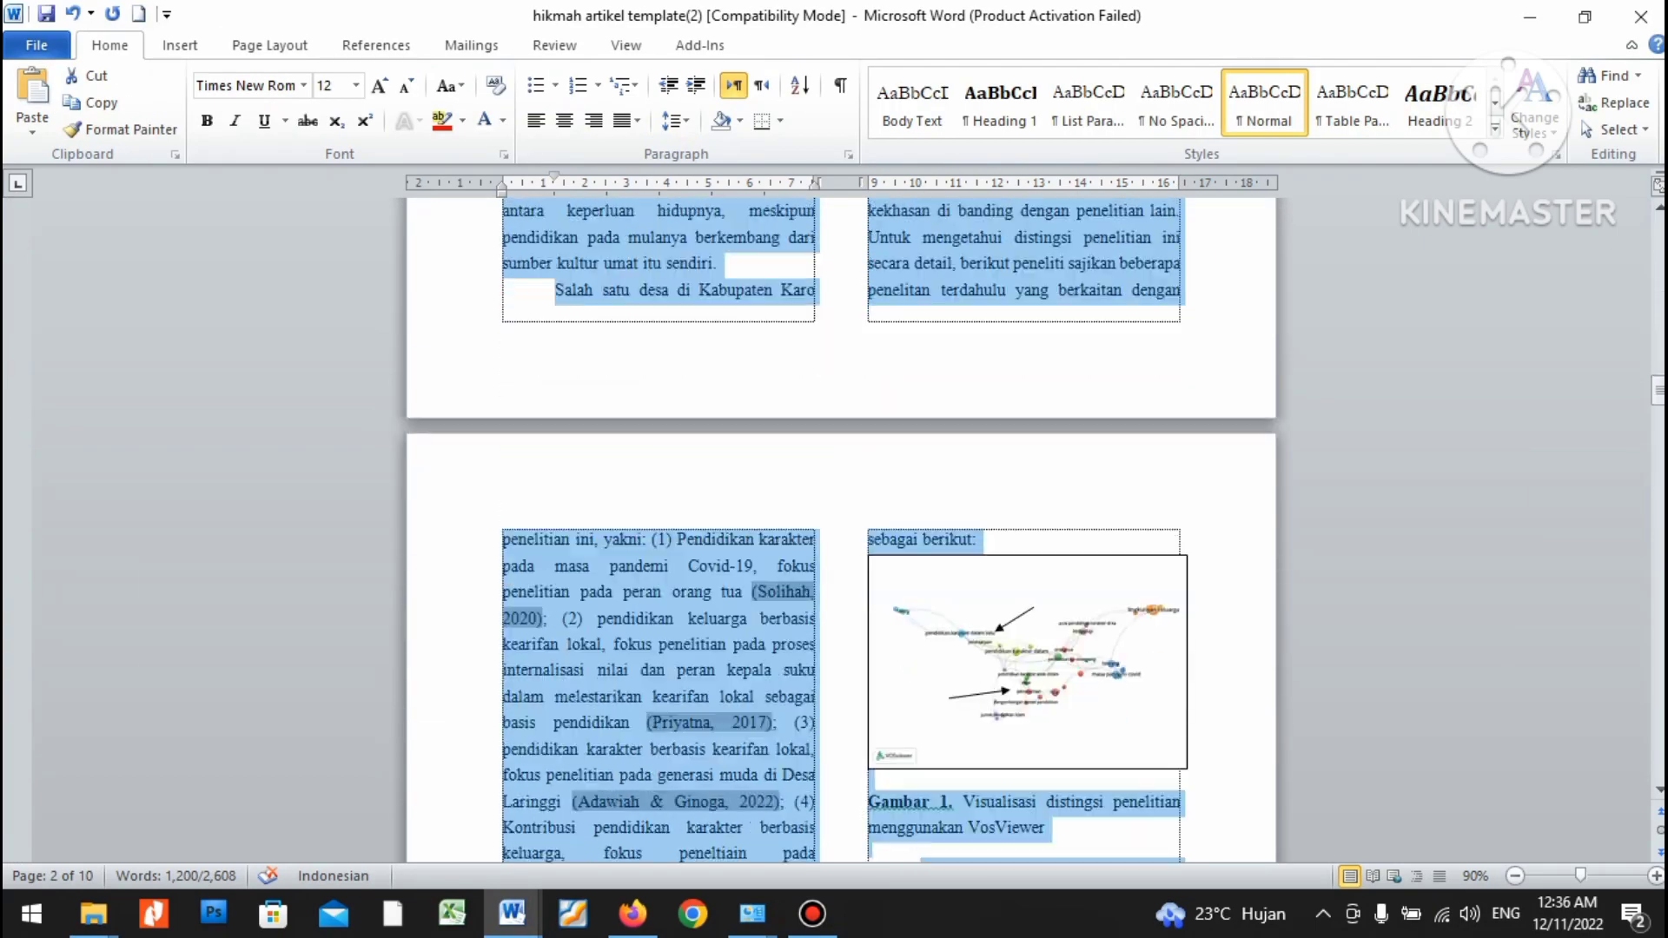
scroll(842, 530, down, 5)
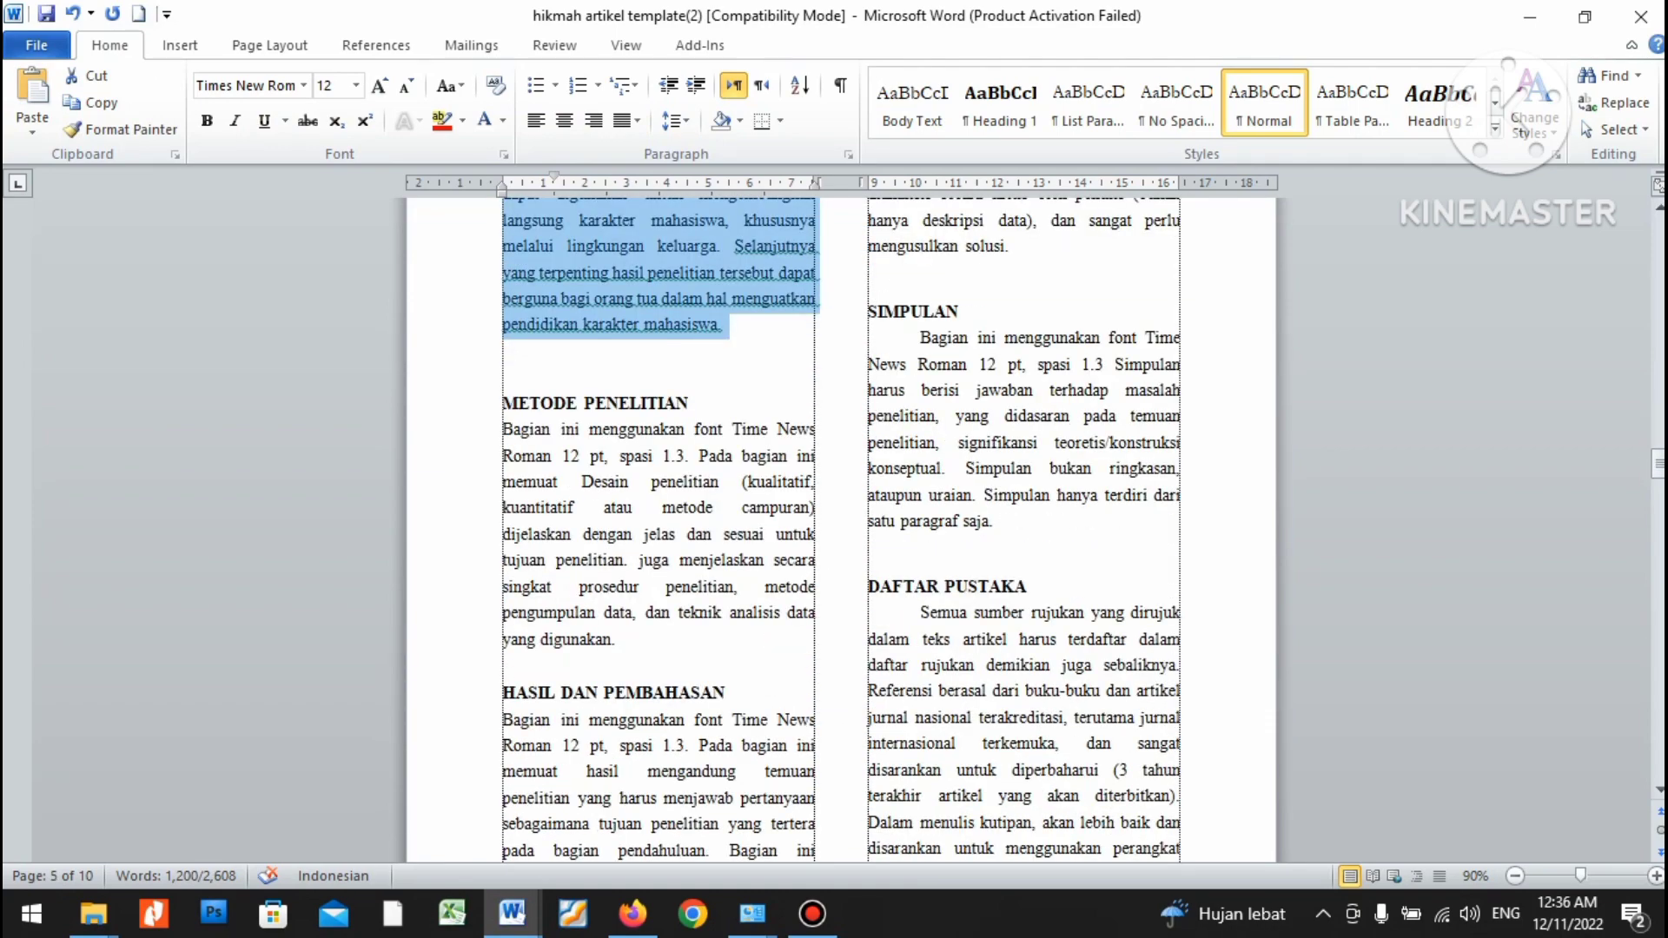
drag(502, 429, 613, 640)
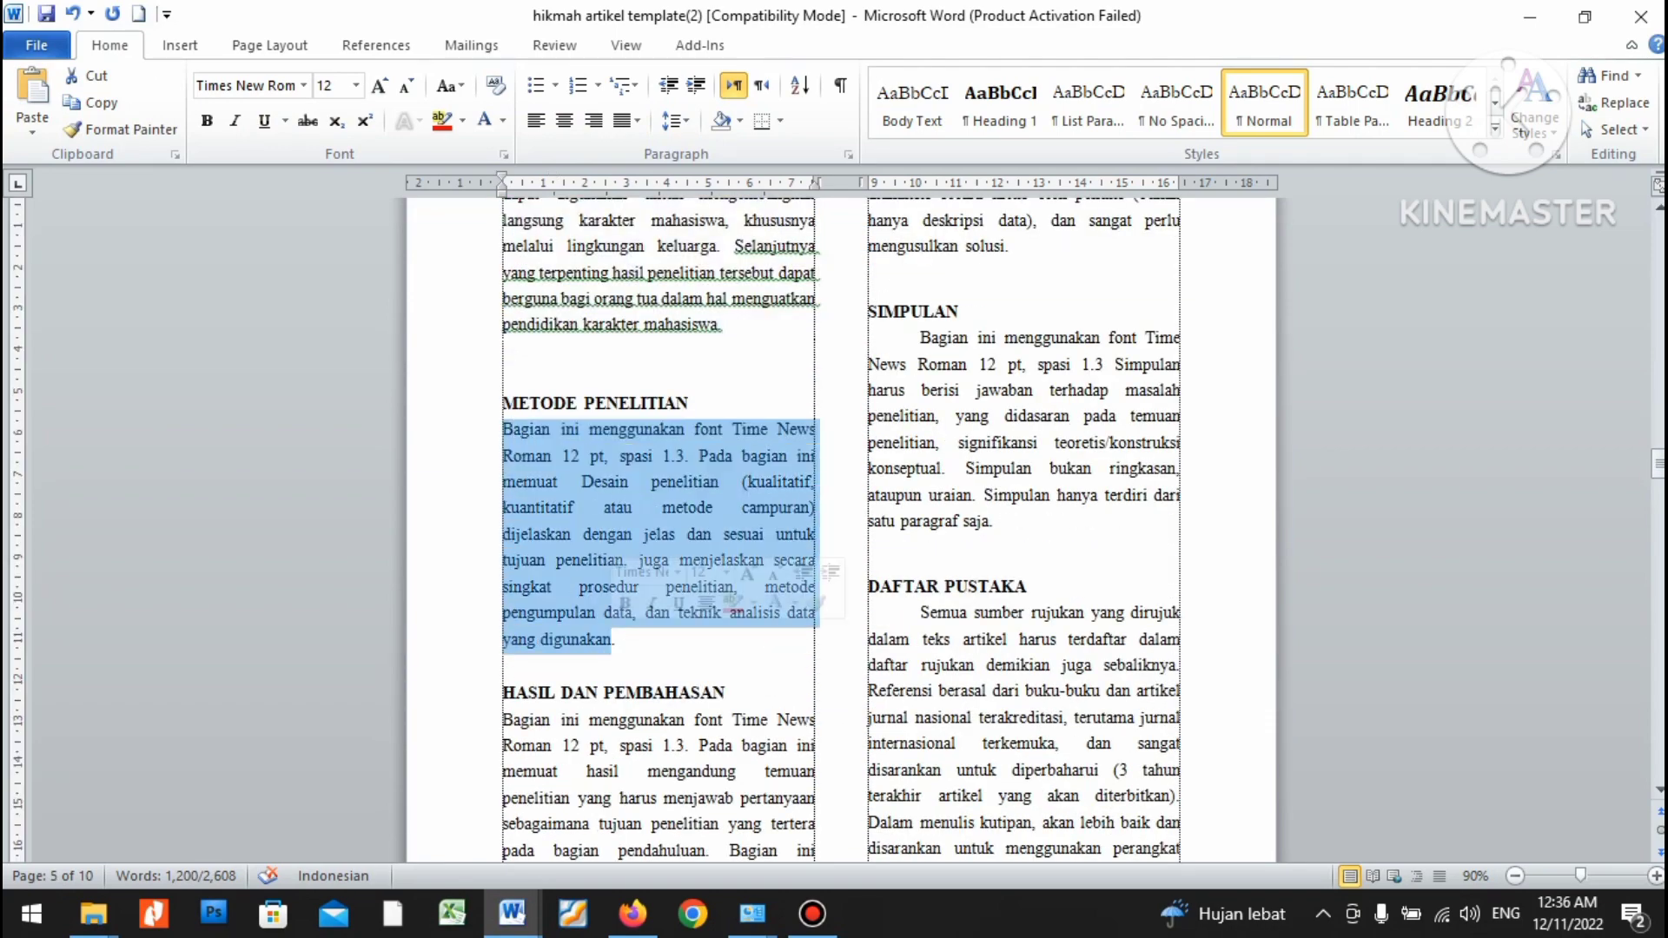
key(ctrl+v)
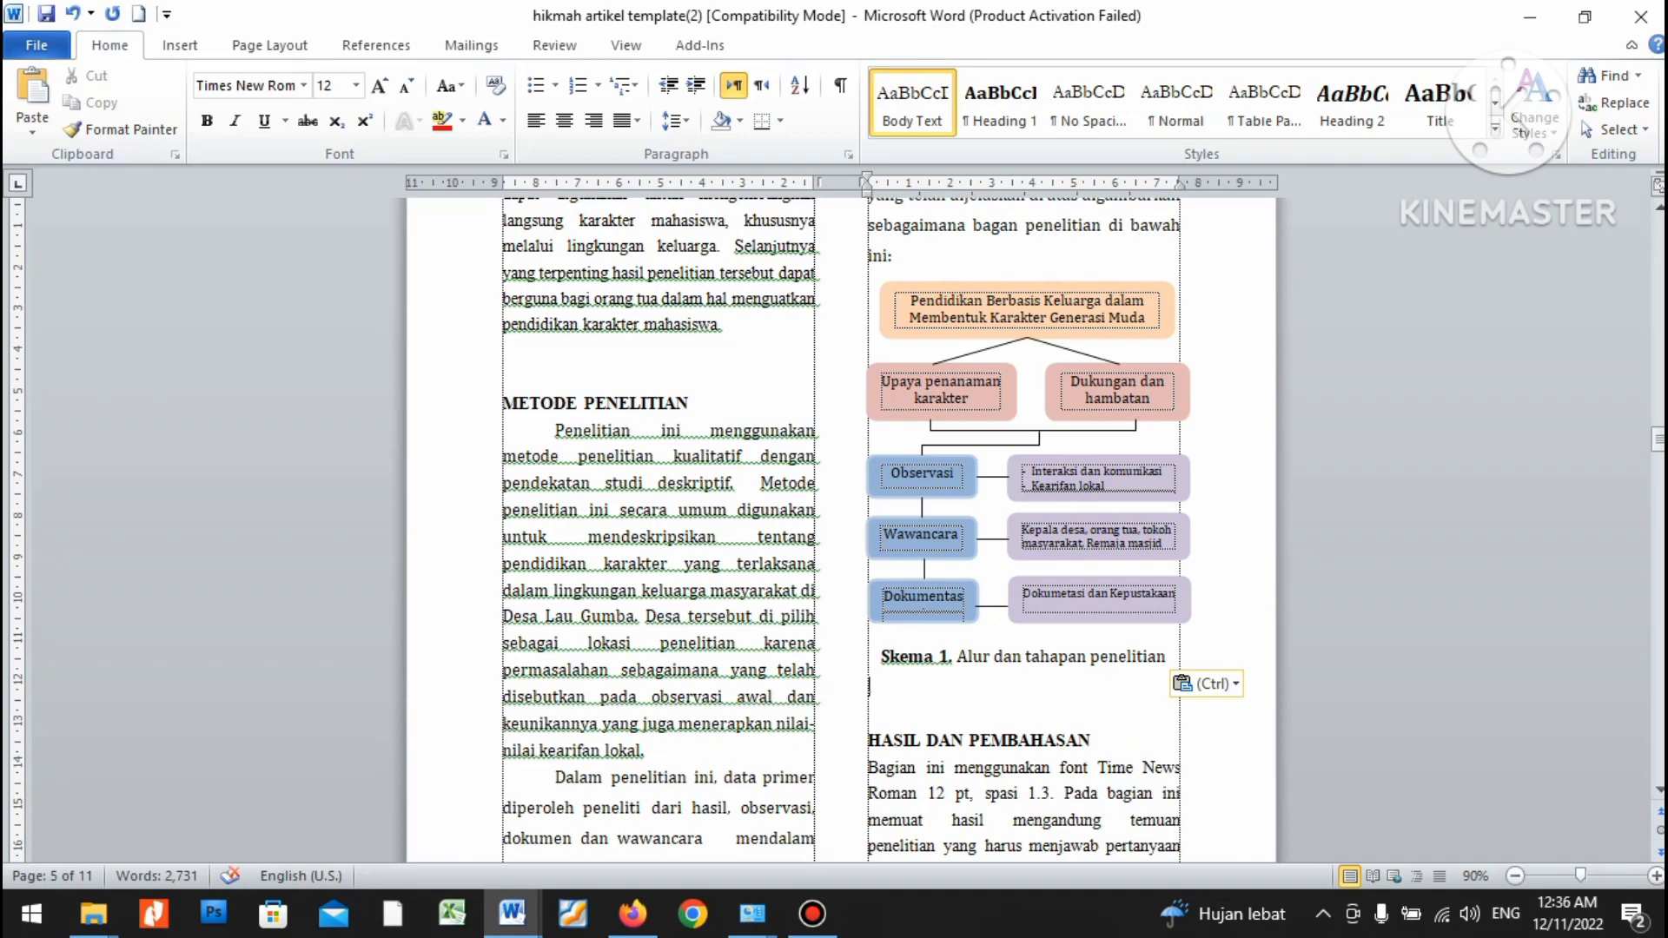
Set the pasted methods text in Times New Roman and delete the blank line above HASIL DAN PEMBAHASAN.
scroll(841, 530, down, 3)
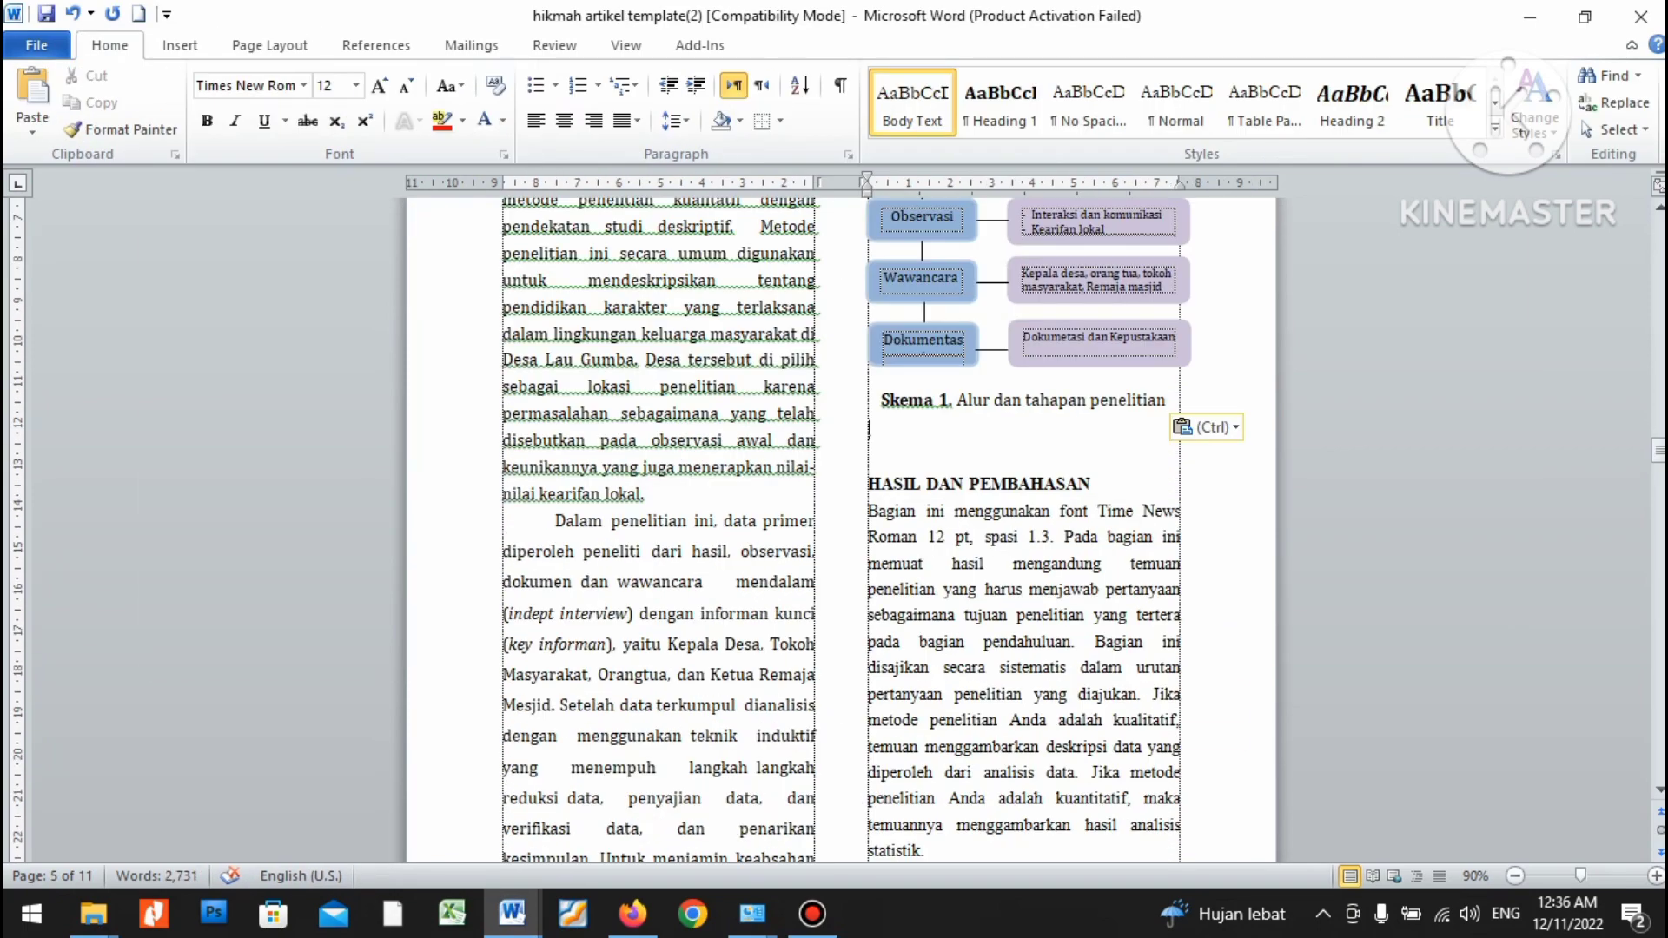
scroll(841, 530, up, 1)
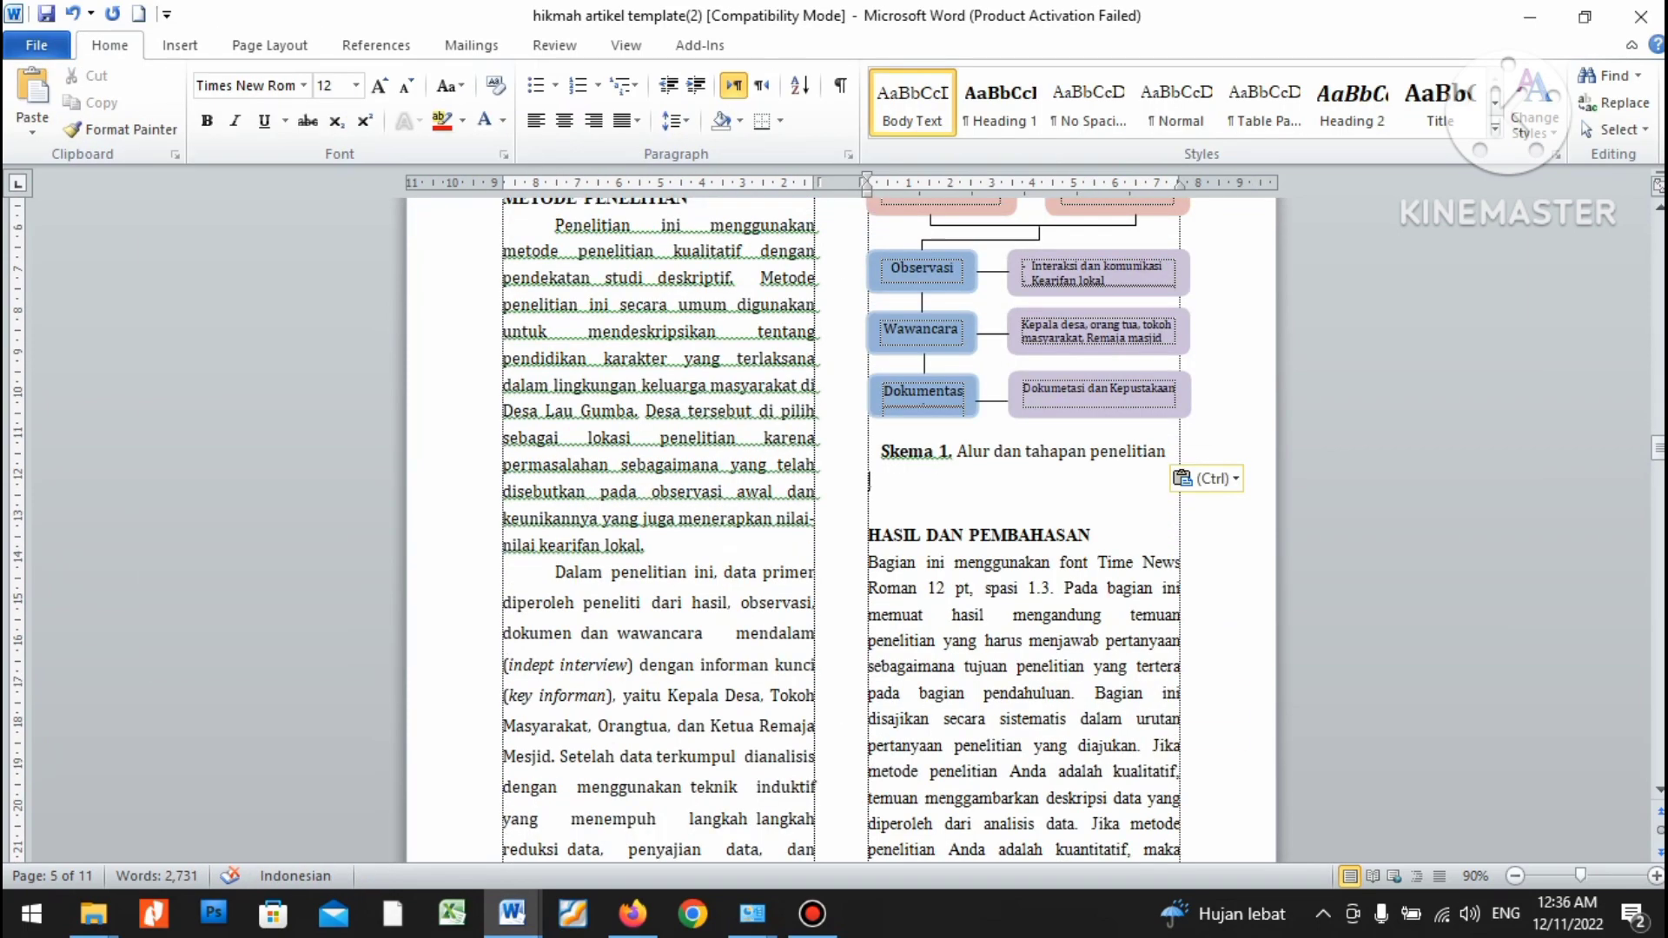
key(shift+Up)
key(shift+Up)
key(shift+Up)
key(shift+Up)
key(shift+Up)
key(shift+Up)
key(shift+Up)
key(shift+Up)
key(shift+Up)
key(shift+Up)
key(shift+Up)
key(shift+Up)
key(shift+Up)
key(shift+Up)
key(shift+Up)
key(shift+Up)
key(shift+Up)
key(shift+Up)
key(shift+Up)
key(shift+Up)
key(shift+Up)
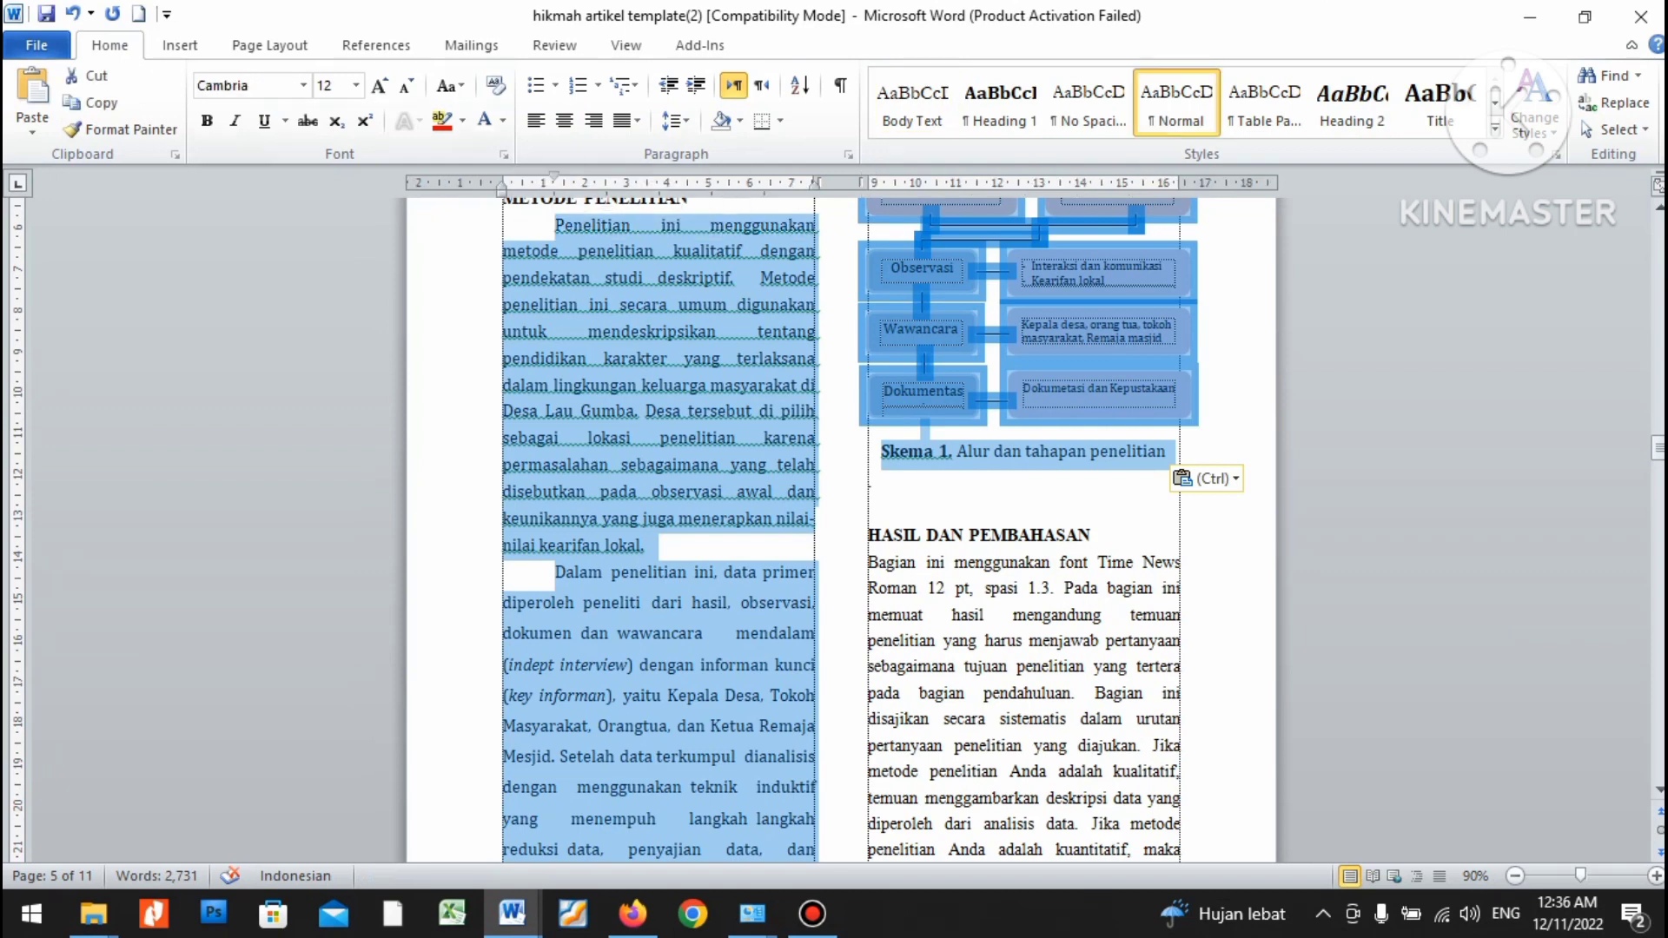
click(303, 85)
click(316, 202)
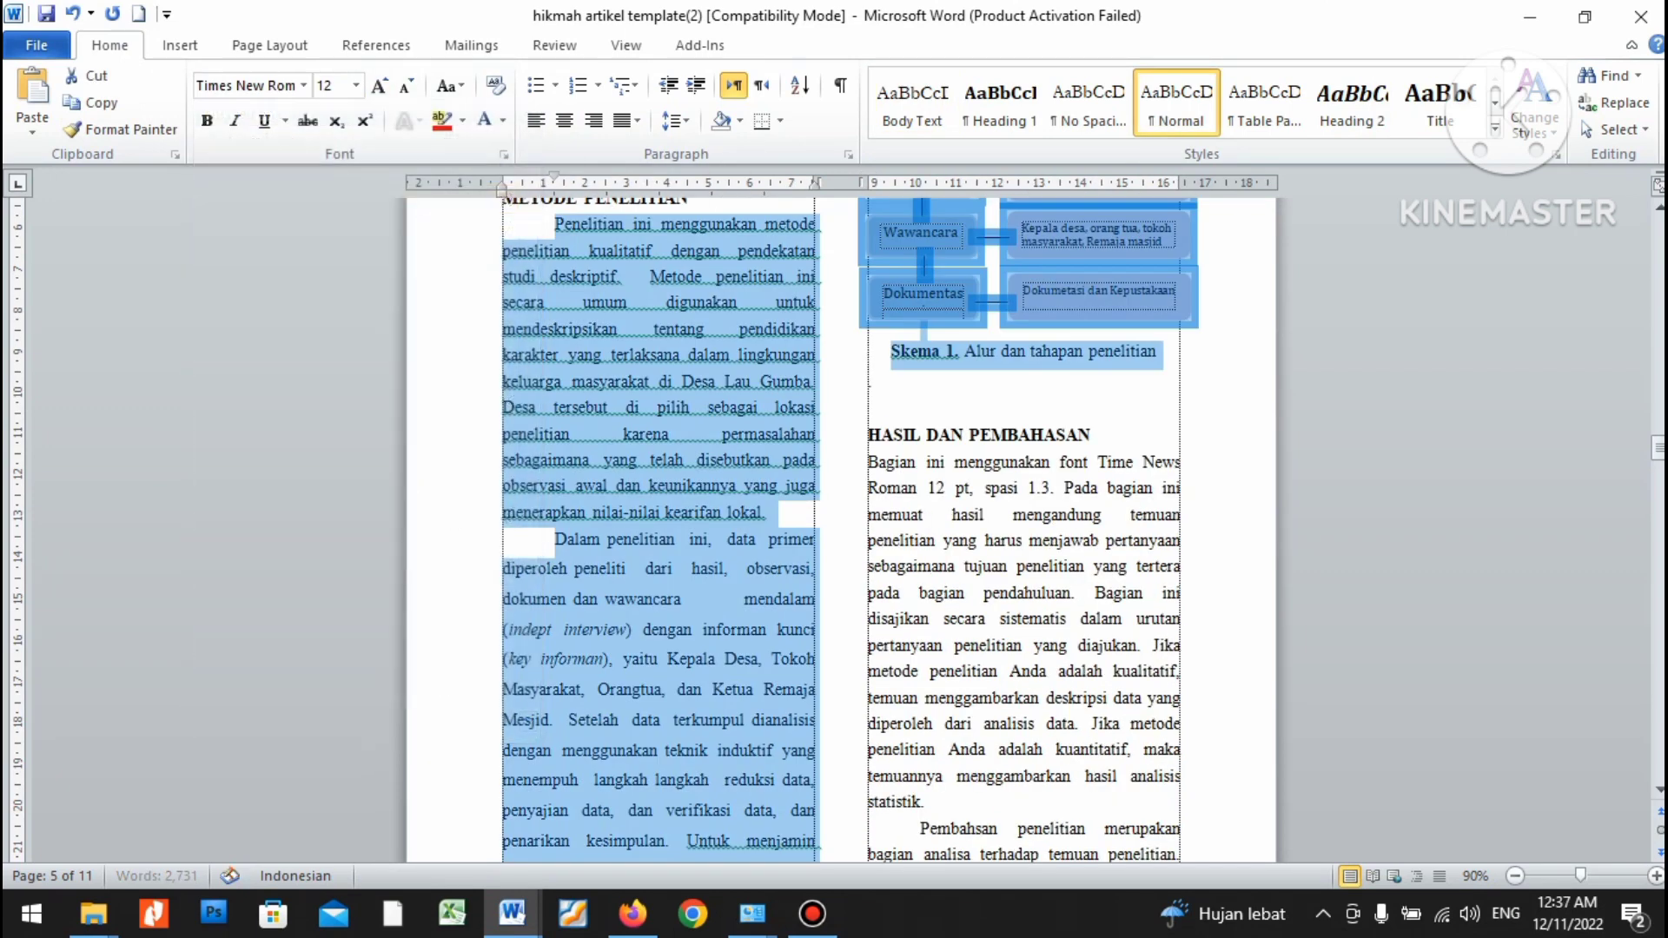
click(870, 408)
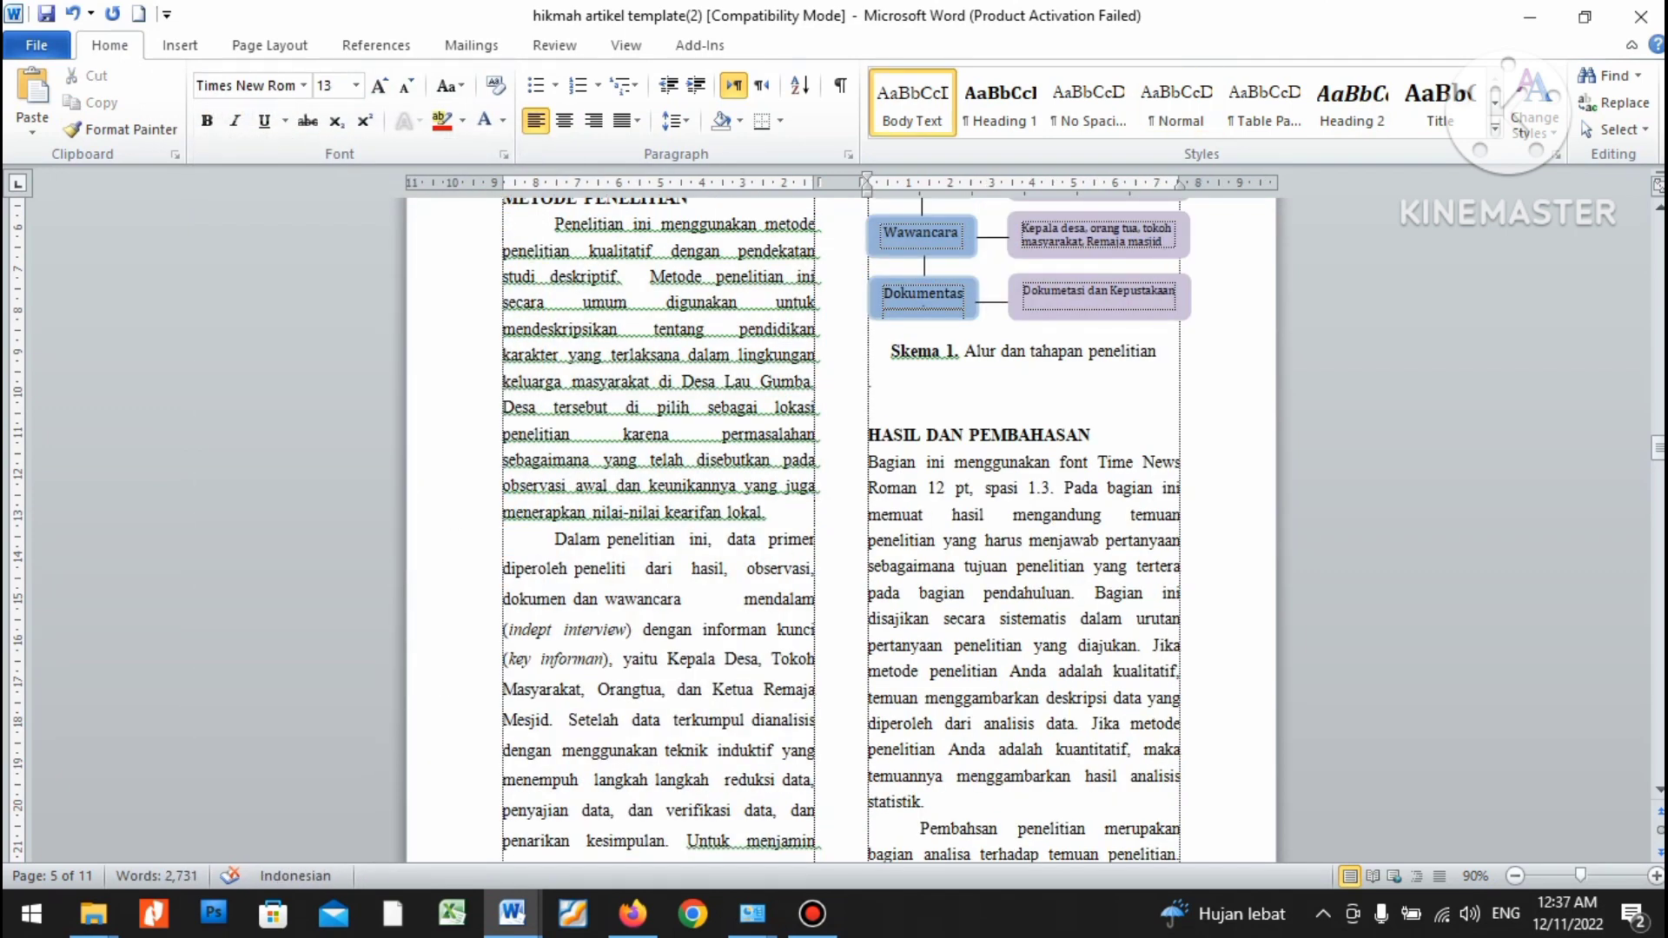
key(Delete)
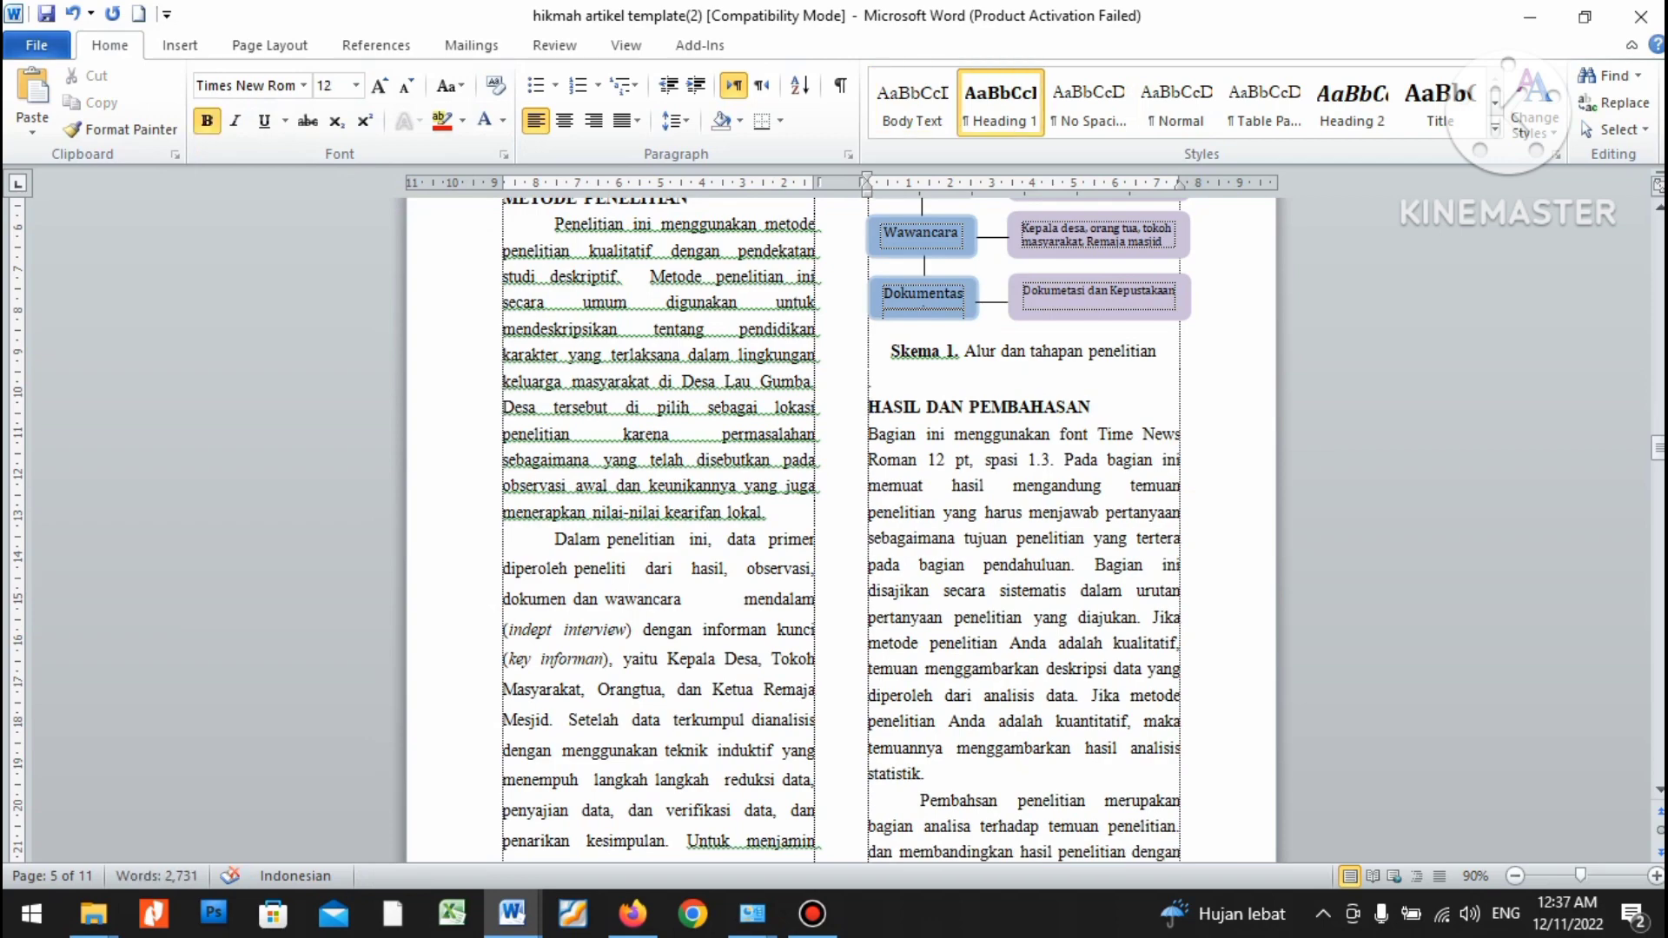
key(alt+Tab)
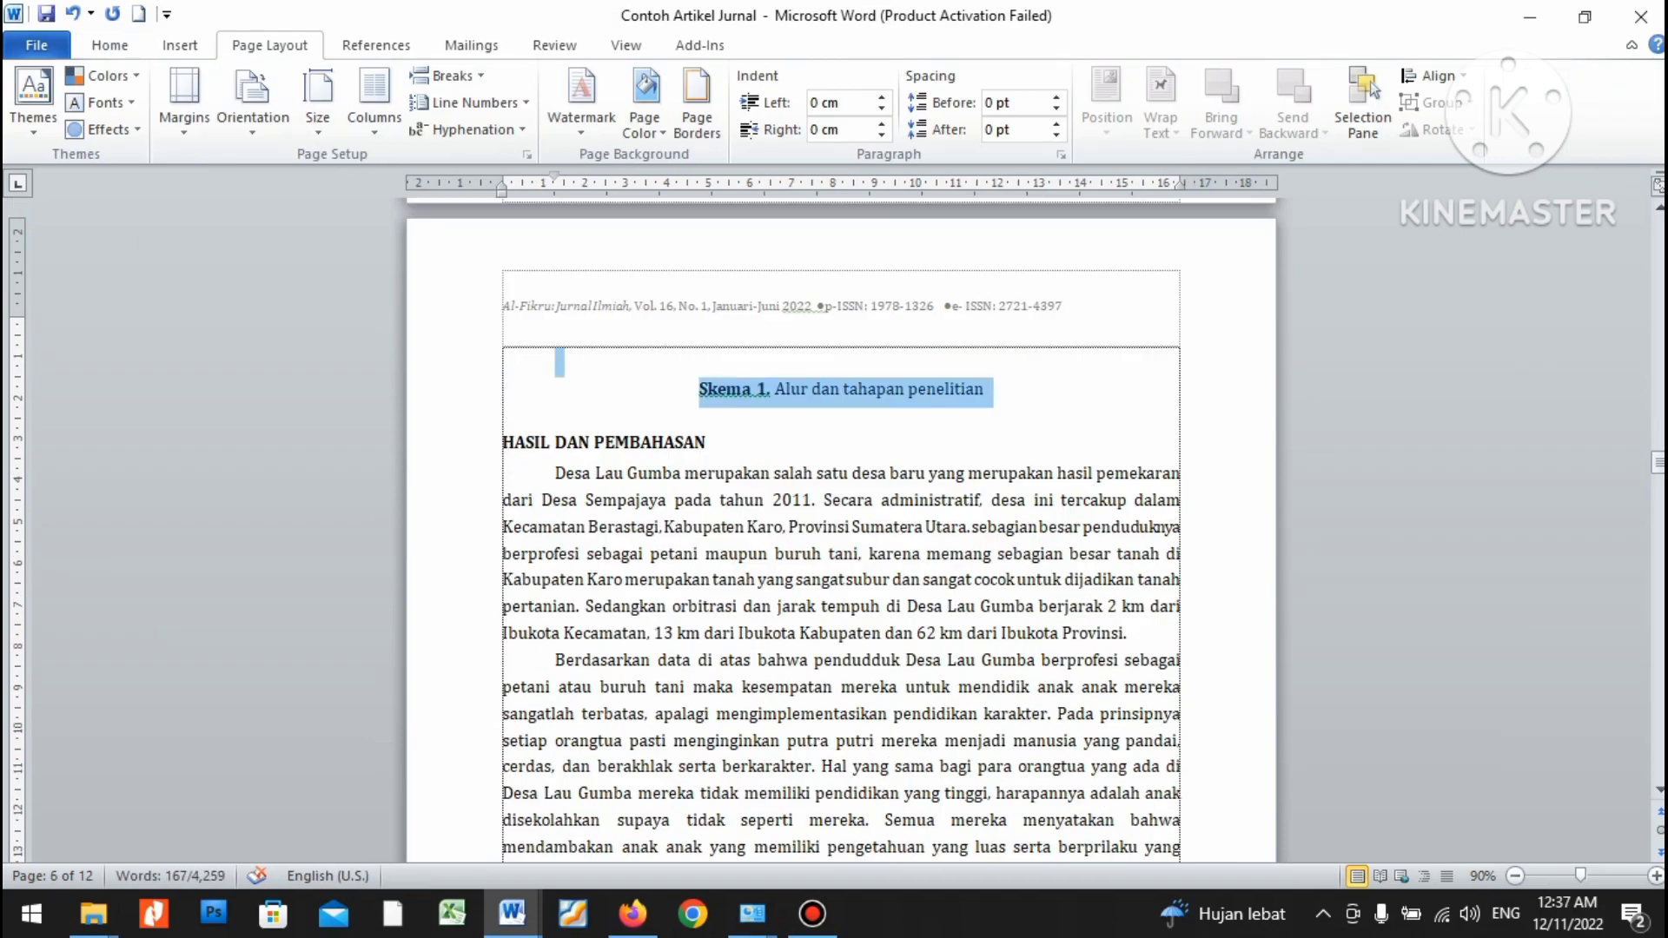
Paste the source results section, starting at Desa Lau Gumba, over the template's results placeholder.
key(alt+Tab)
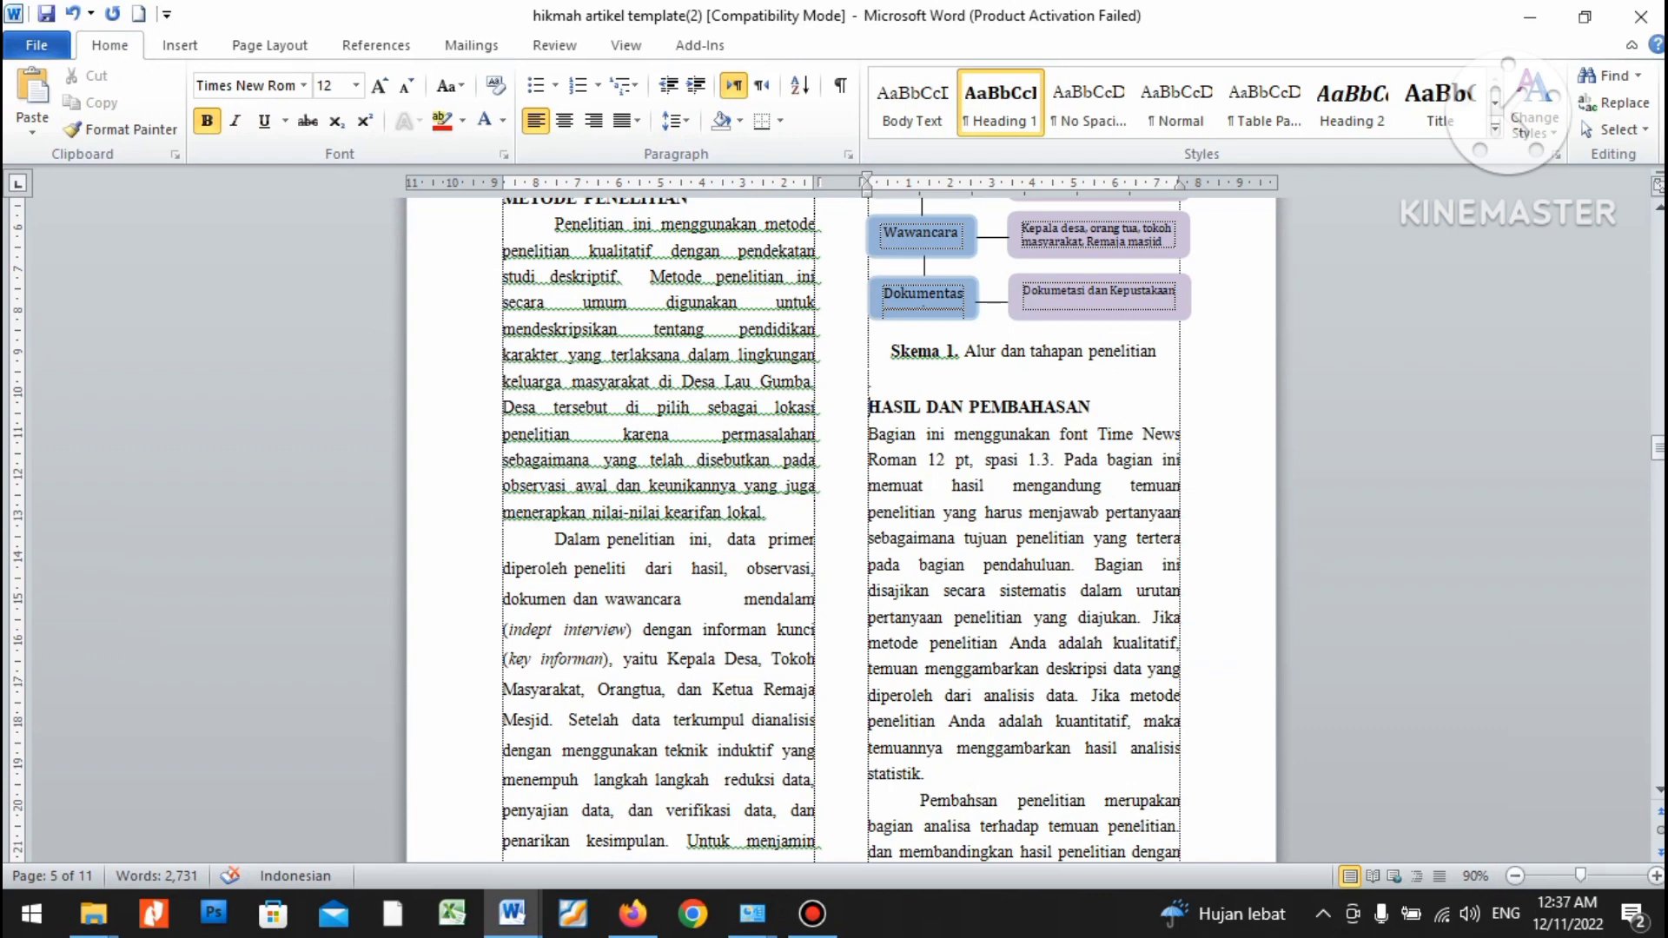
key(alt+Tab)
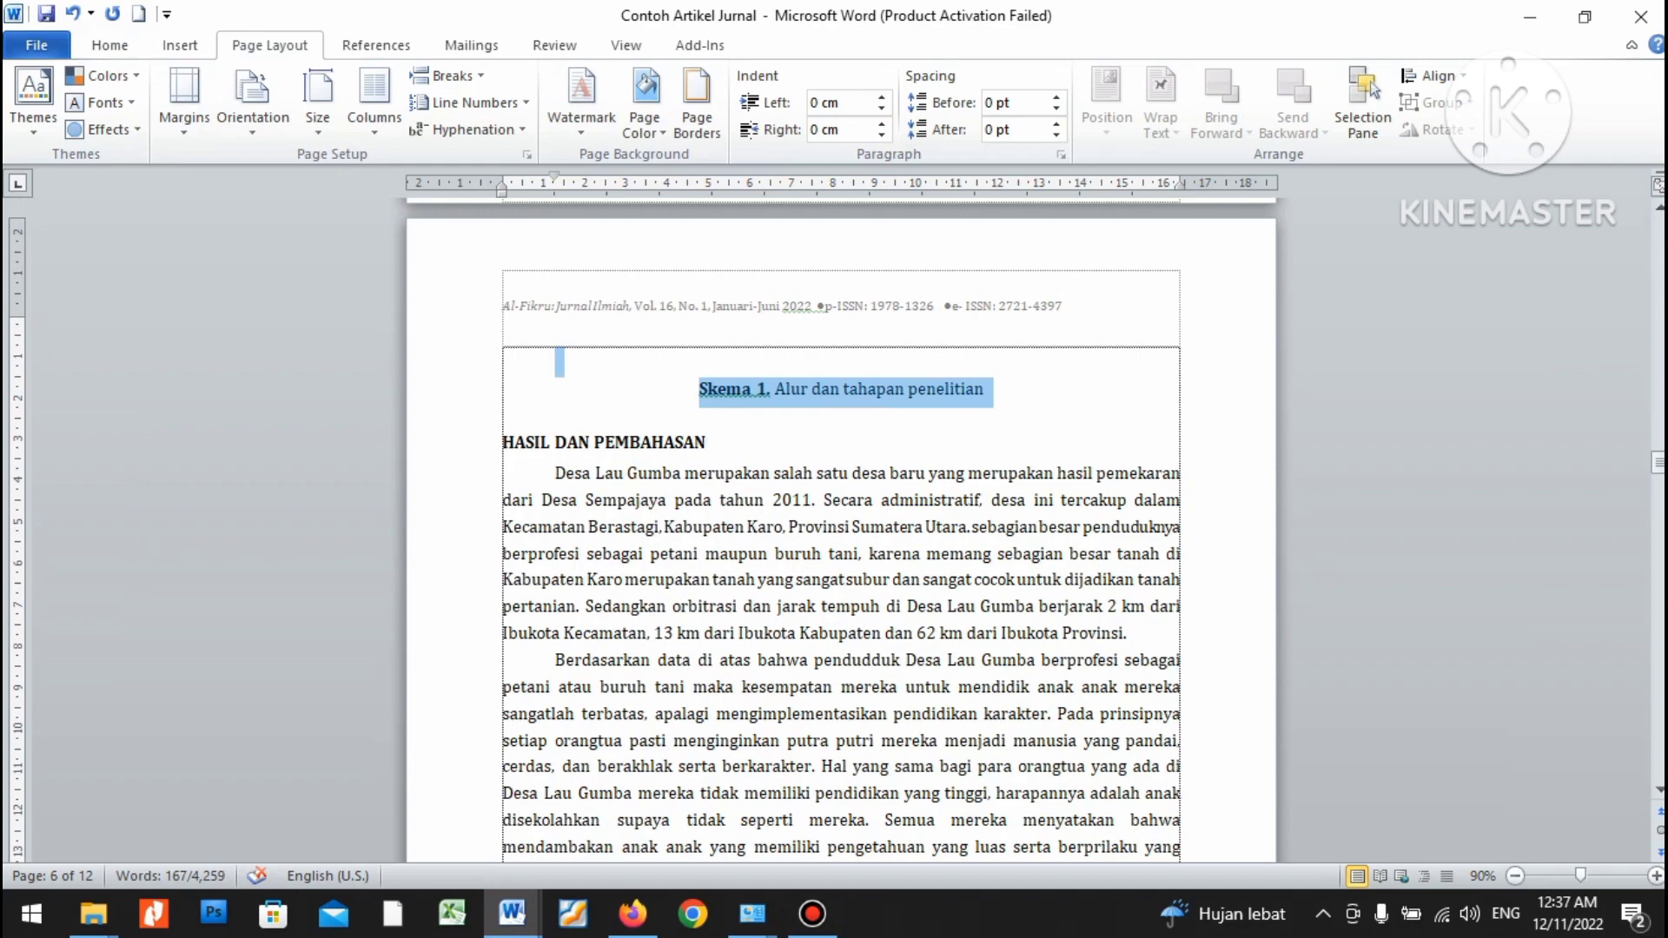
drag(556, 473, 908, 348)
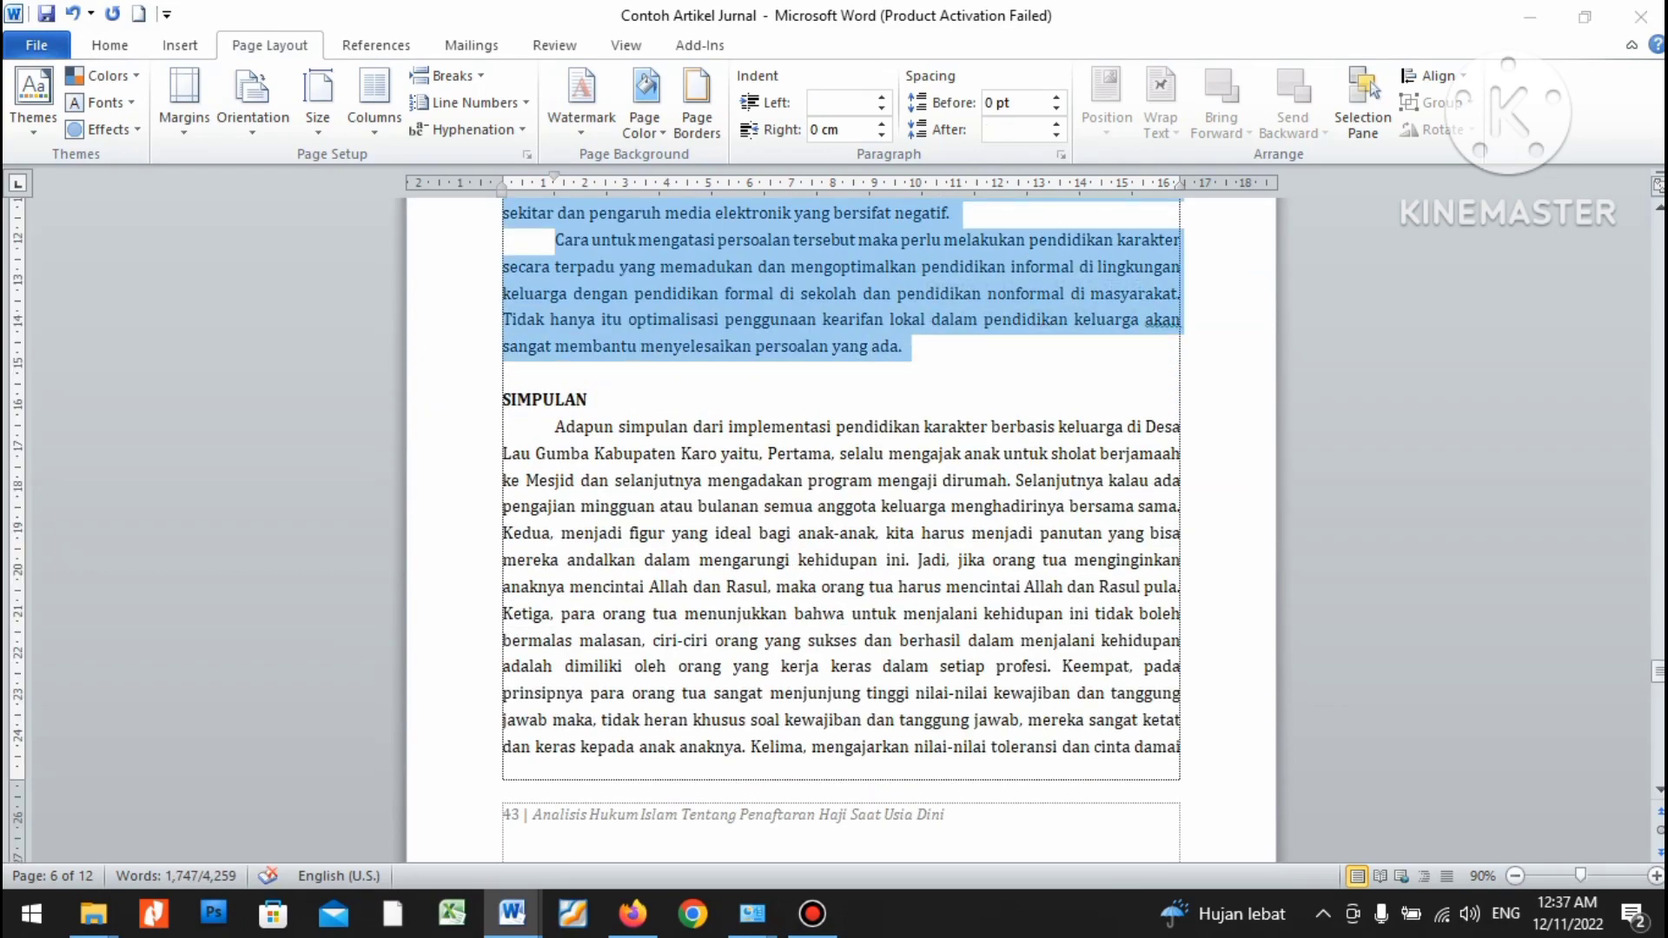
key(alt+Tab)
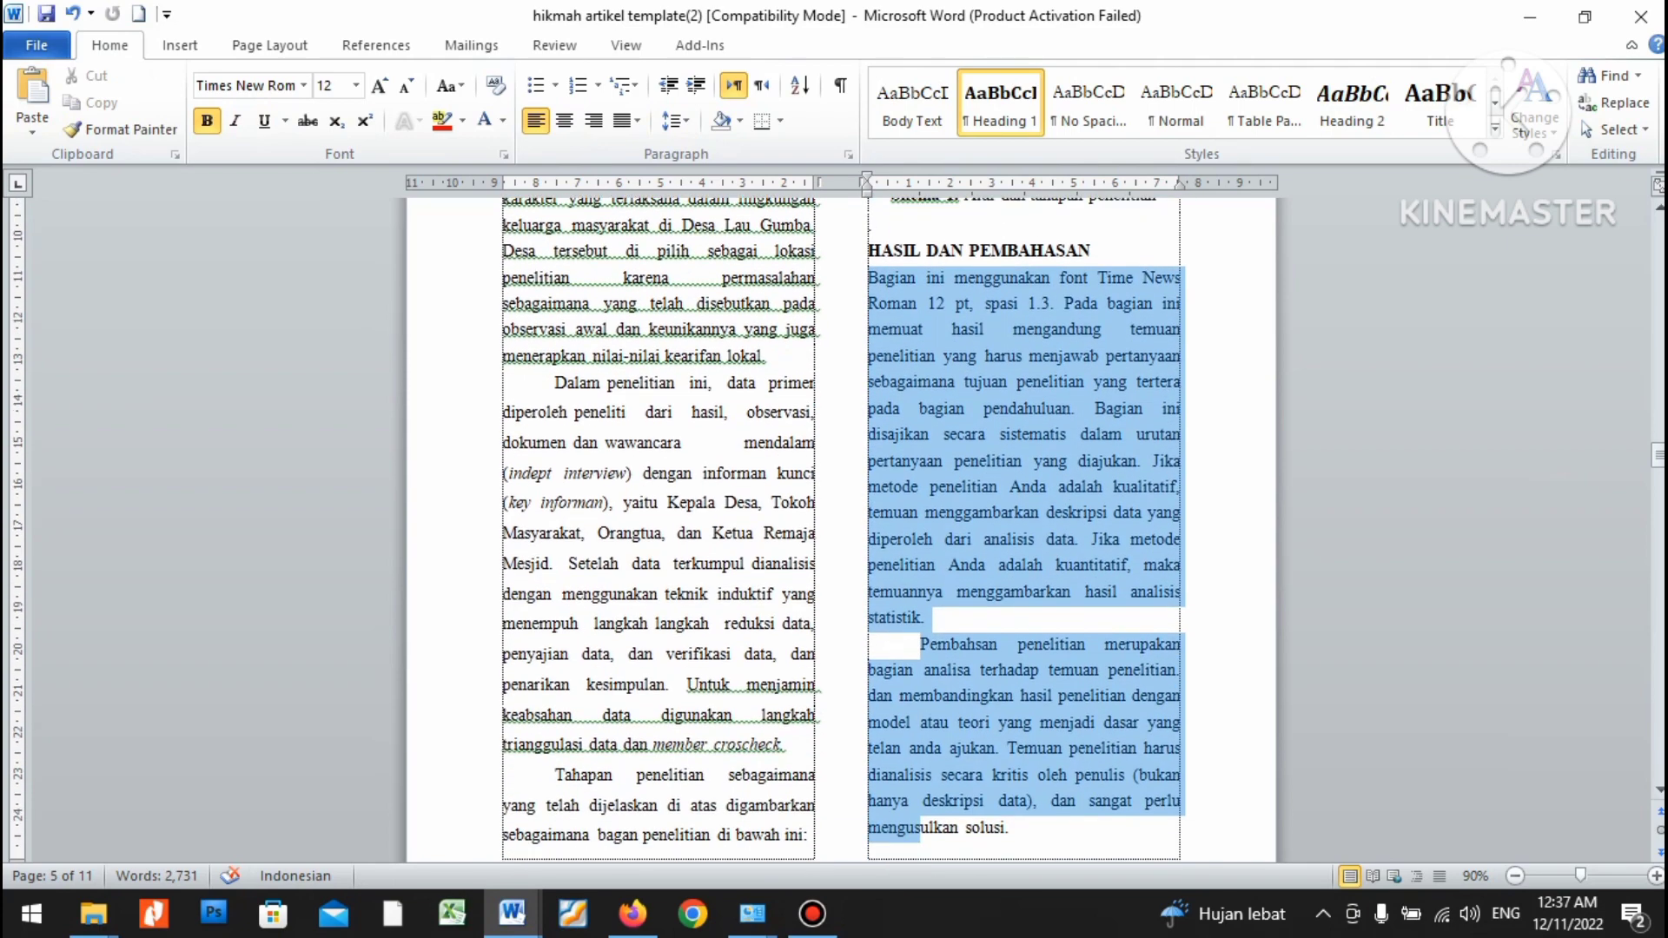
scroll(841, 522, down, 15)
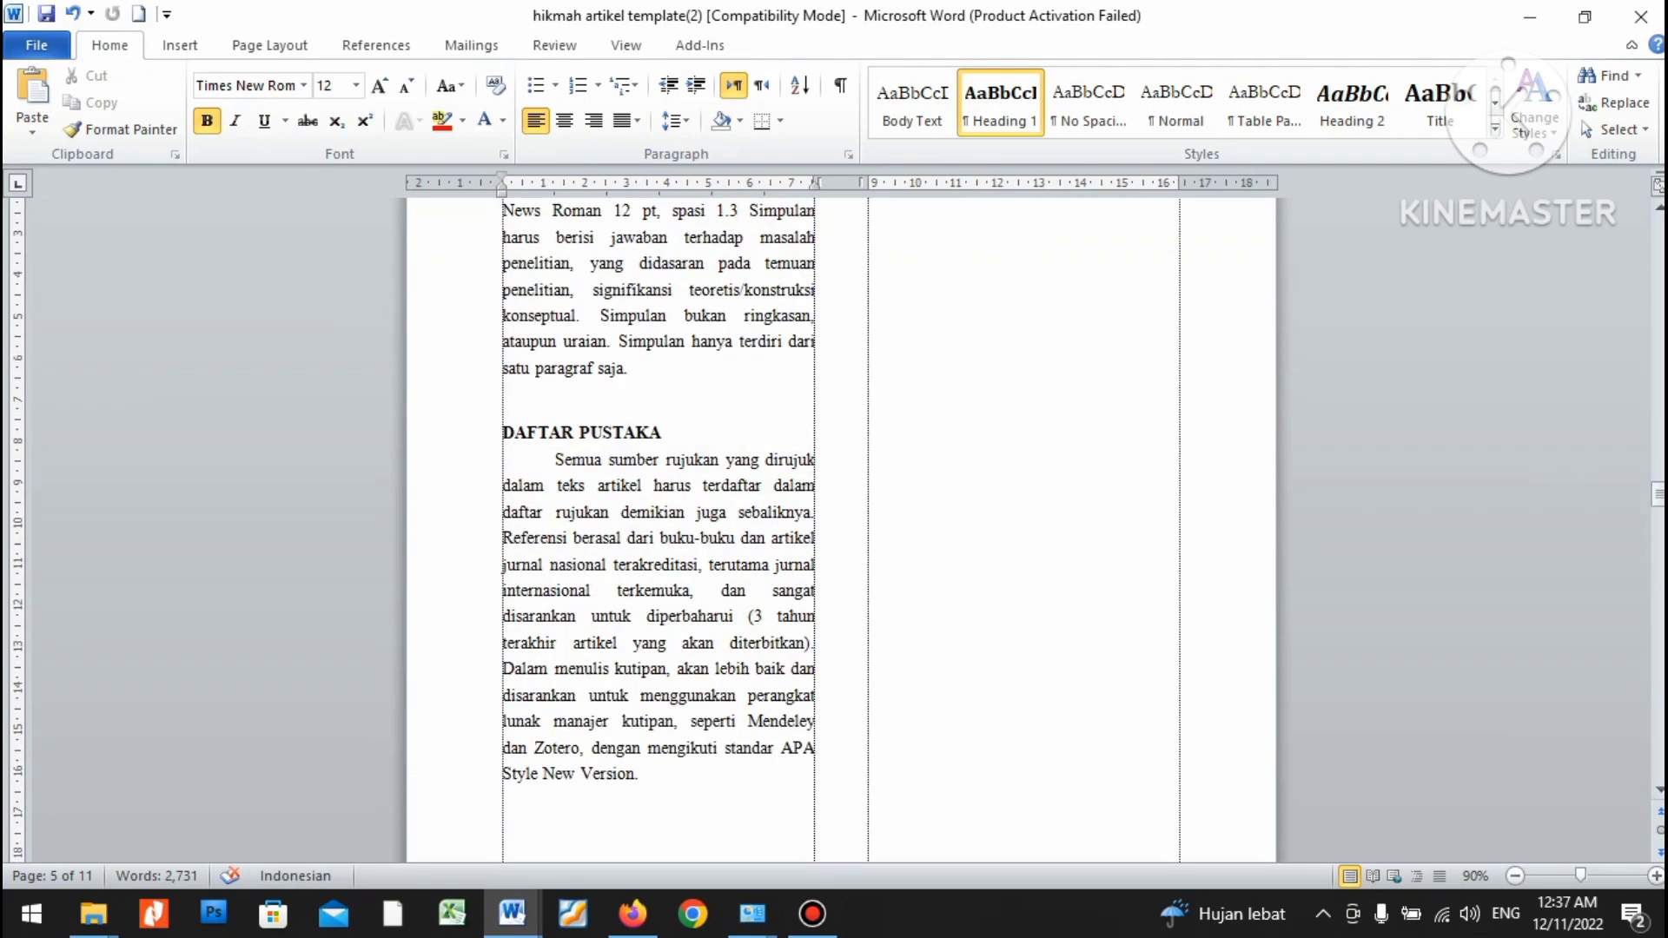
scroll(841, 521, up, 8)
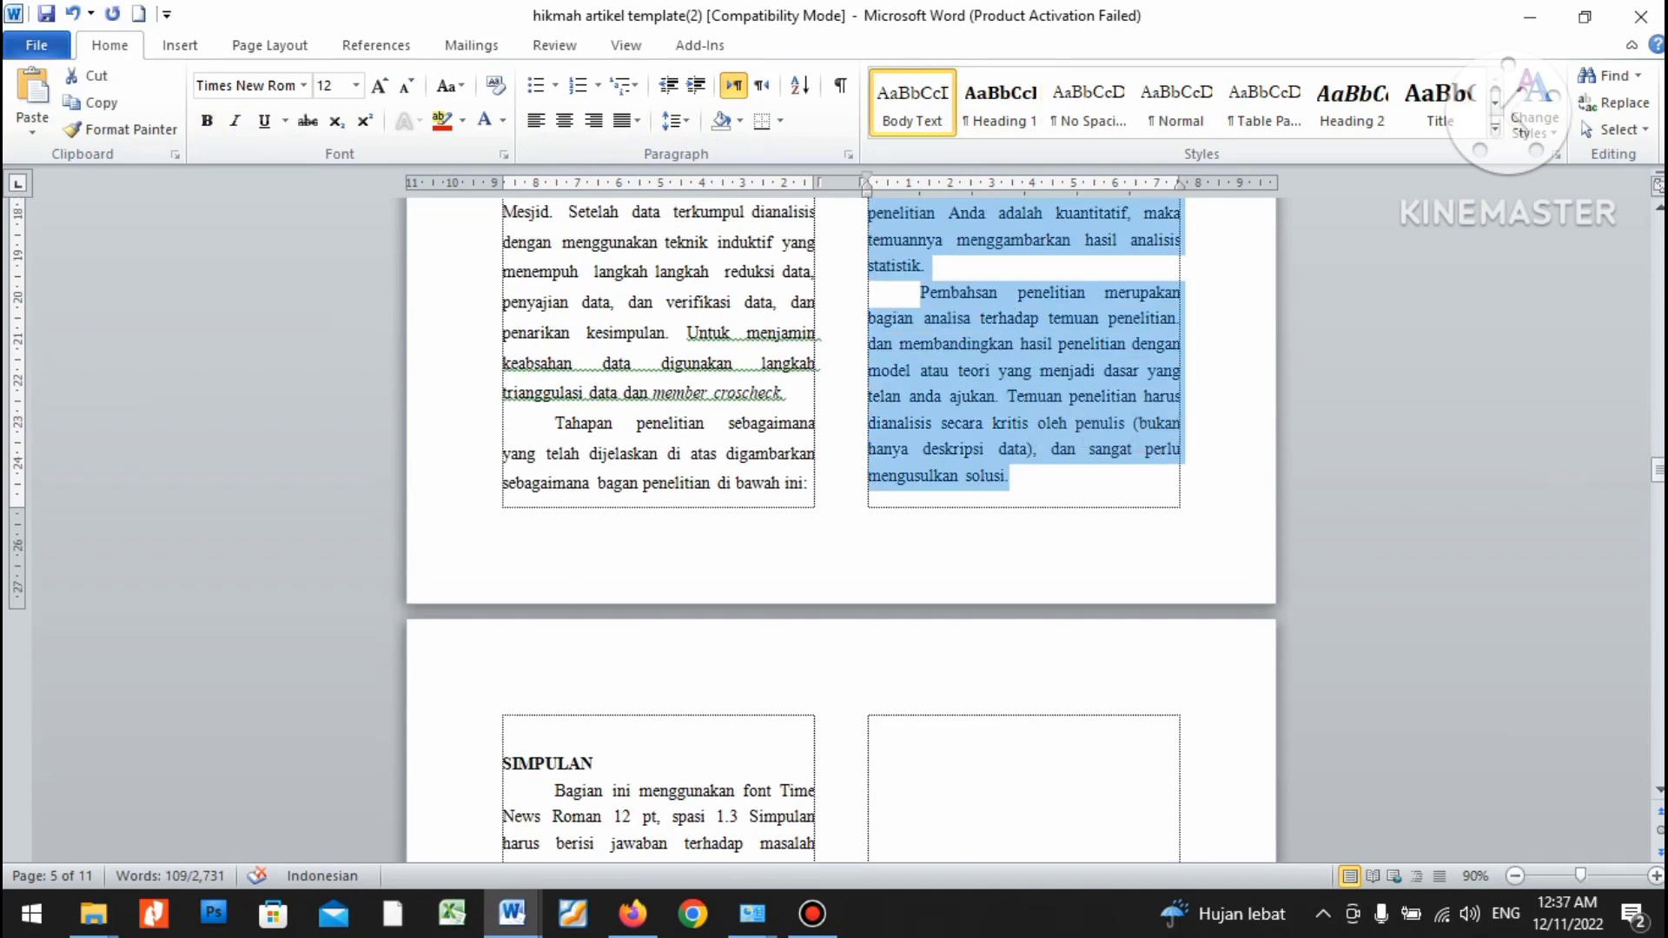
key(ctrl+v)
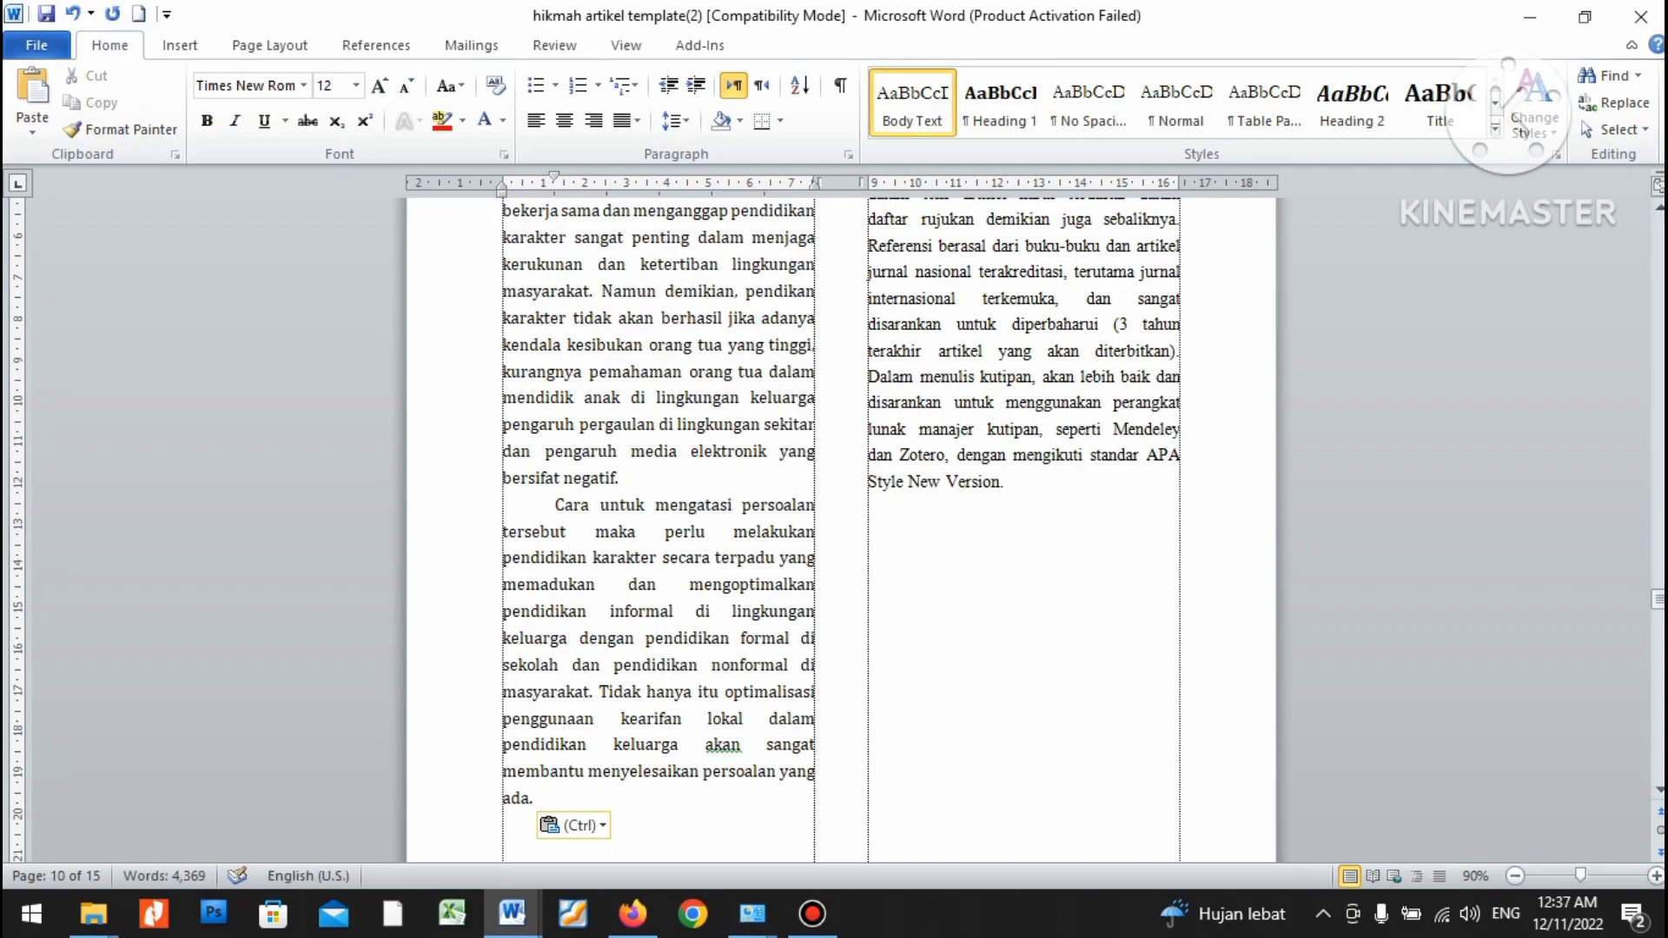
Set the pasted results text from Desa Lau Gumba onward in Times New Roman.
key(shift+Up)
key(shift+Up)
key(shift+Up)
key(shift+Up)
key(shift+Up)
key(shift+Up)
key(shift+Up)
key(shift+Up)
key(shift+Up)
key(shift+Up)
key(shift+Up)
key(shift+Up)
key(shift+Up)
key(shift+Up)
key(shift+Up)
key(shift+Up)
key(shift+Up)
key(shift+Up)
key(shift+Up)
key(shift+Up)
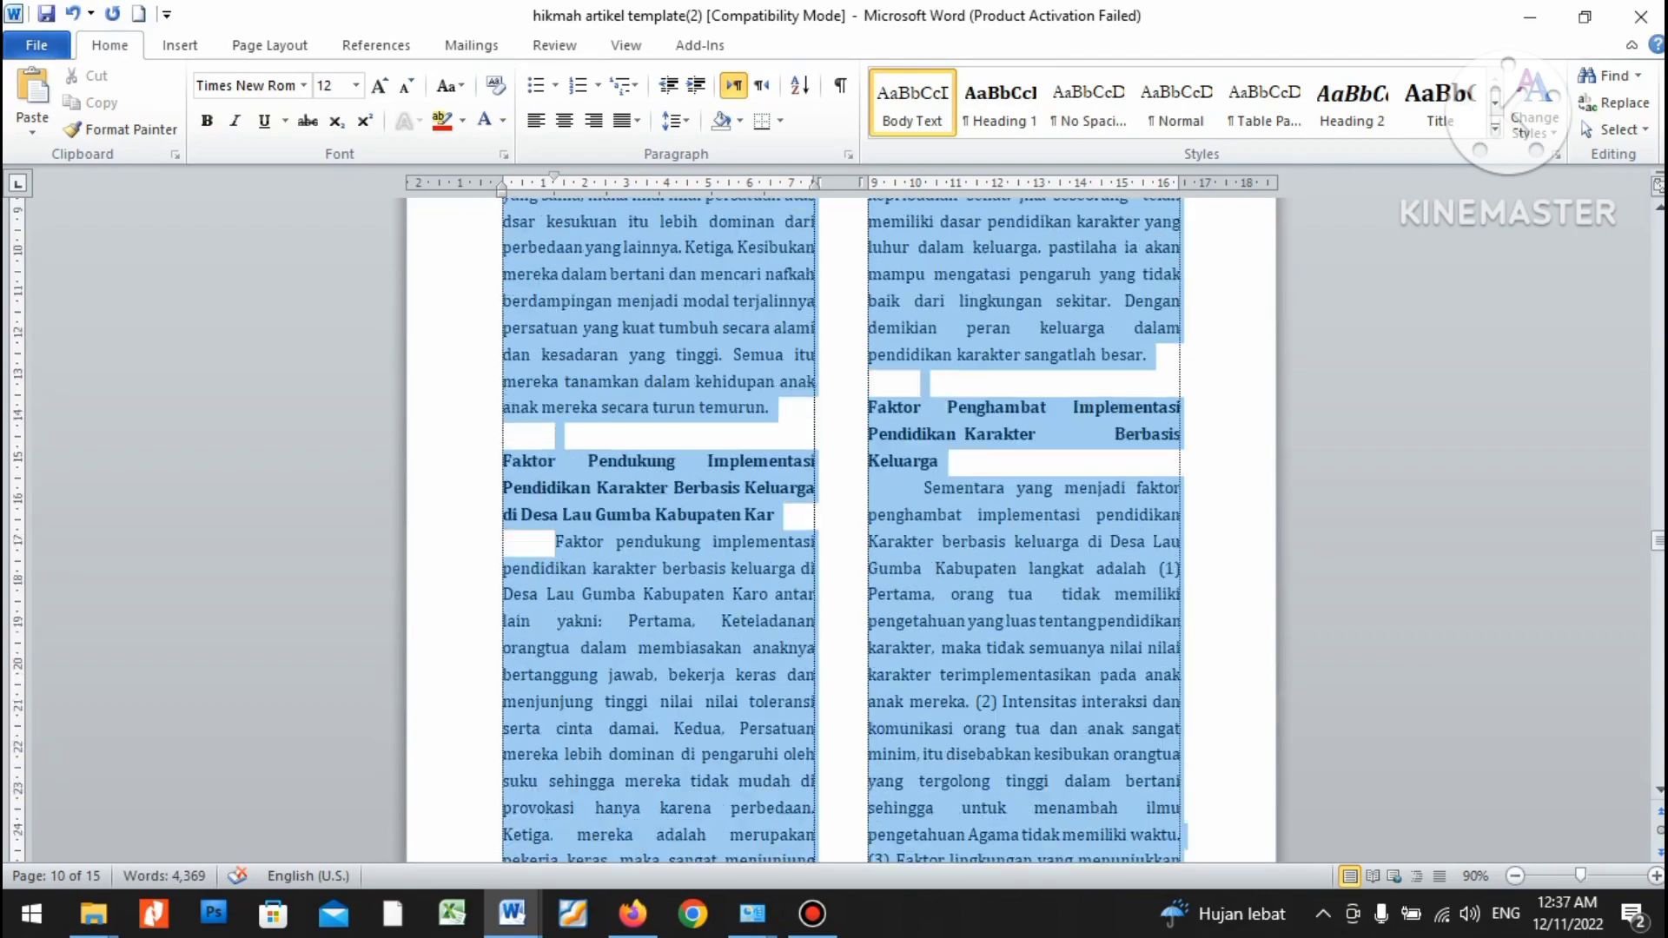
key(shift+Up)
key(shift+Up)
key(shift+Up)
key(shift+Up)
key(shift+Up)
key(shift+Up)
key(shift+Up)
key(shift+Up)
key(shift+Up)
key(shift+Up)
key(shift+Up)
key(shift+Up)
key(shift+Up)
key(shift+Up)
key(shift+Up)
key(shift+Up)
key(shift+Up)
key(shift+Up)
key(shift+Up)
key(shift+Up)
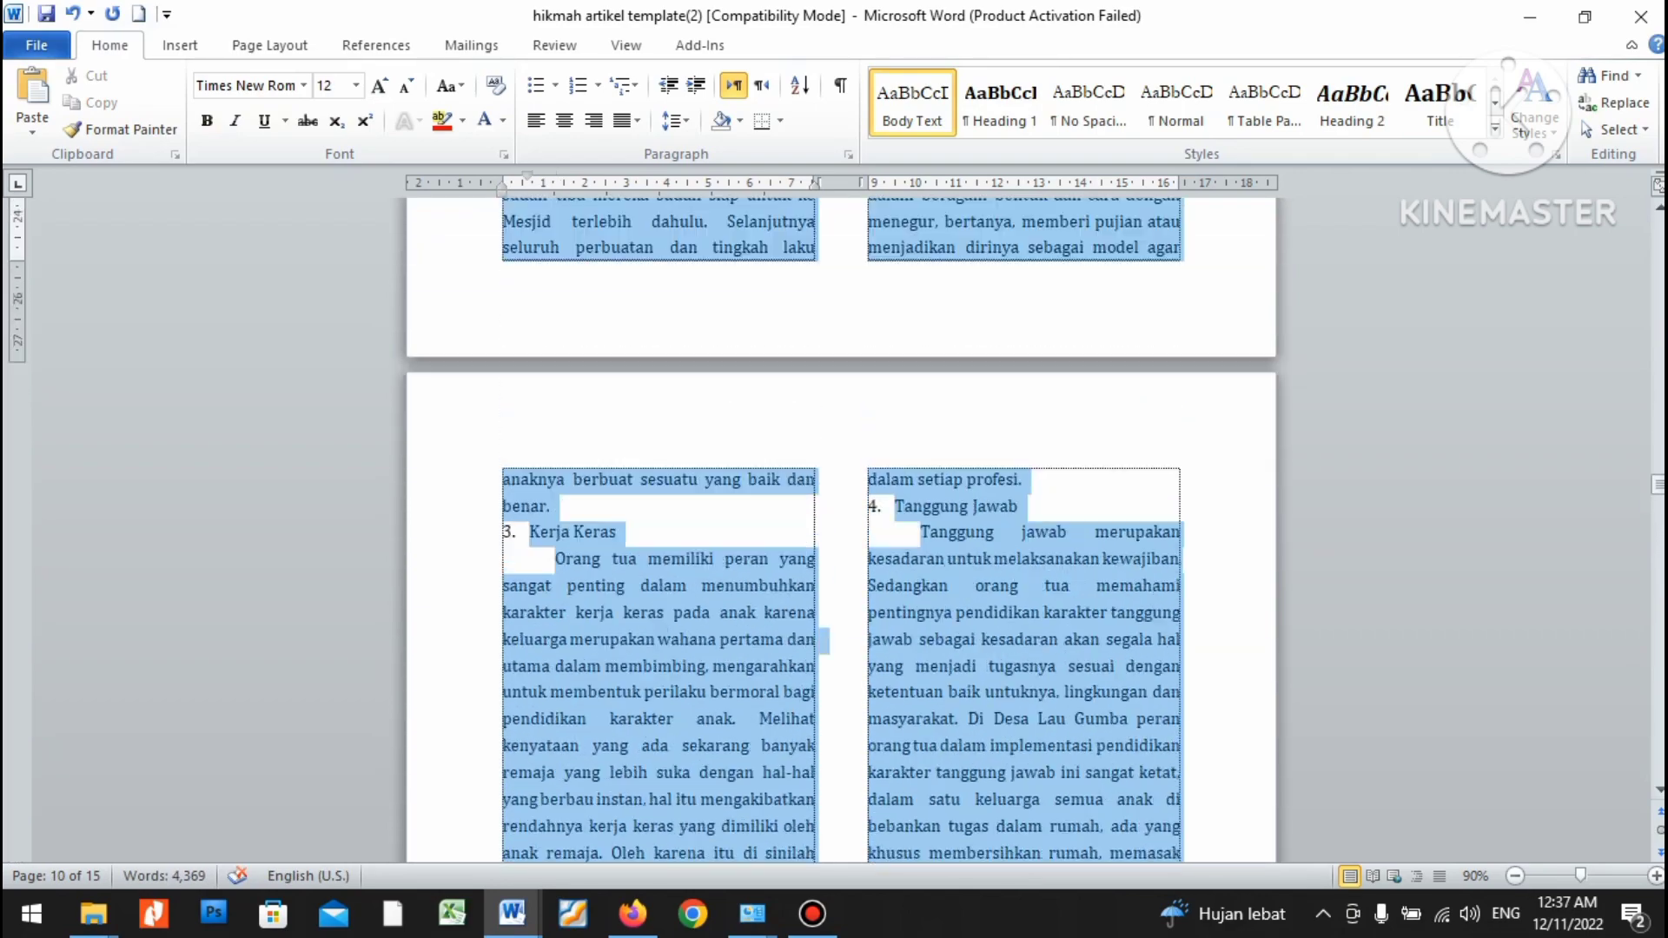
key(shift+Up)
key(shift+Up)
key(shift+Up)
key(shift+Up)
key(shift+Up)
key(shift+Up)
key(shift+Up)
key(shift+Up)
key(shift+Up)
key(shift+Up)
key(shift+Up)
key(shift+Up)
key(shift+Up)
key(shift+Up)
key(shift+Up)
key(shift+Up)
key(shift+Up)
key(shift+Up)
key(shift+Up)
key(shift+Up)
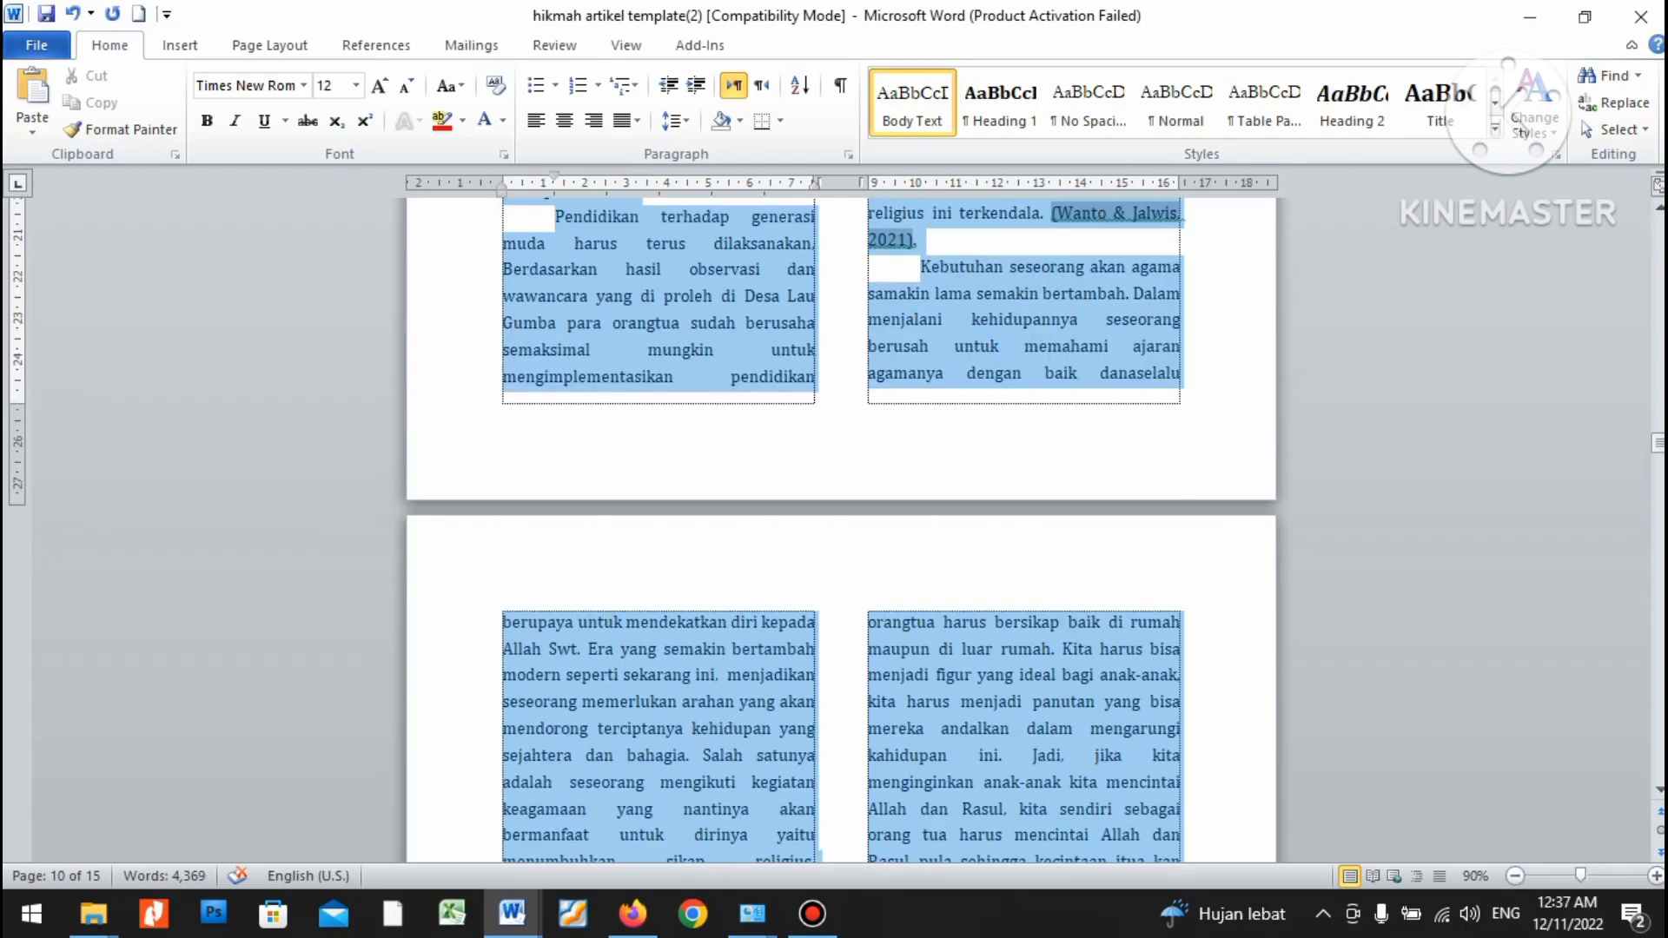
key(shift+Up)
key(shift+Up)
key(shift+Up)
key(shift+Up)
key(shift+Up)
key(shift+Up)
key(shift+Up)
key(shift+Up)
key(shift+Up)
key(shift+Up)
key(shift+Up)
key(shift+Up)
key(shift+Up)
key(shift+Up)
key(shift+Up)
key(shift+Up)
key(shift+Up)
key(shift+Up)
key(shift+Up)
key(shift+Up)
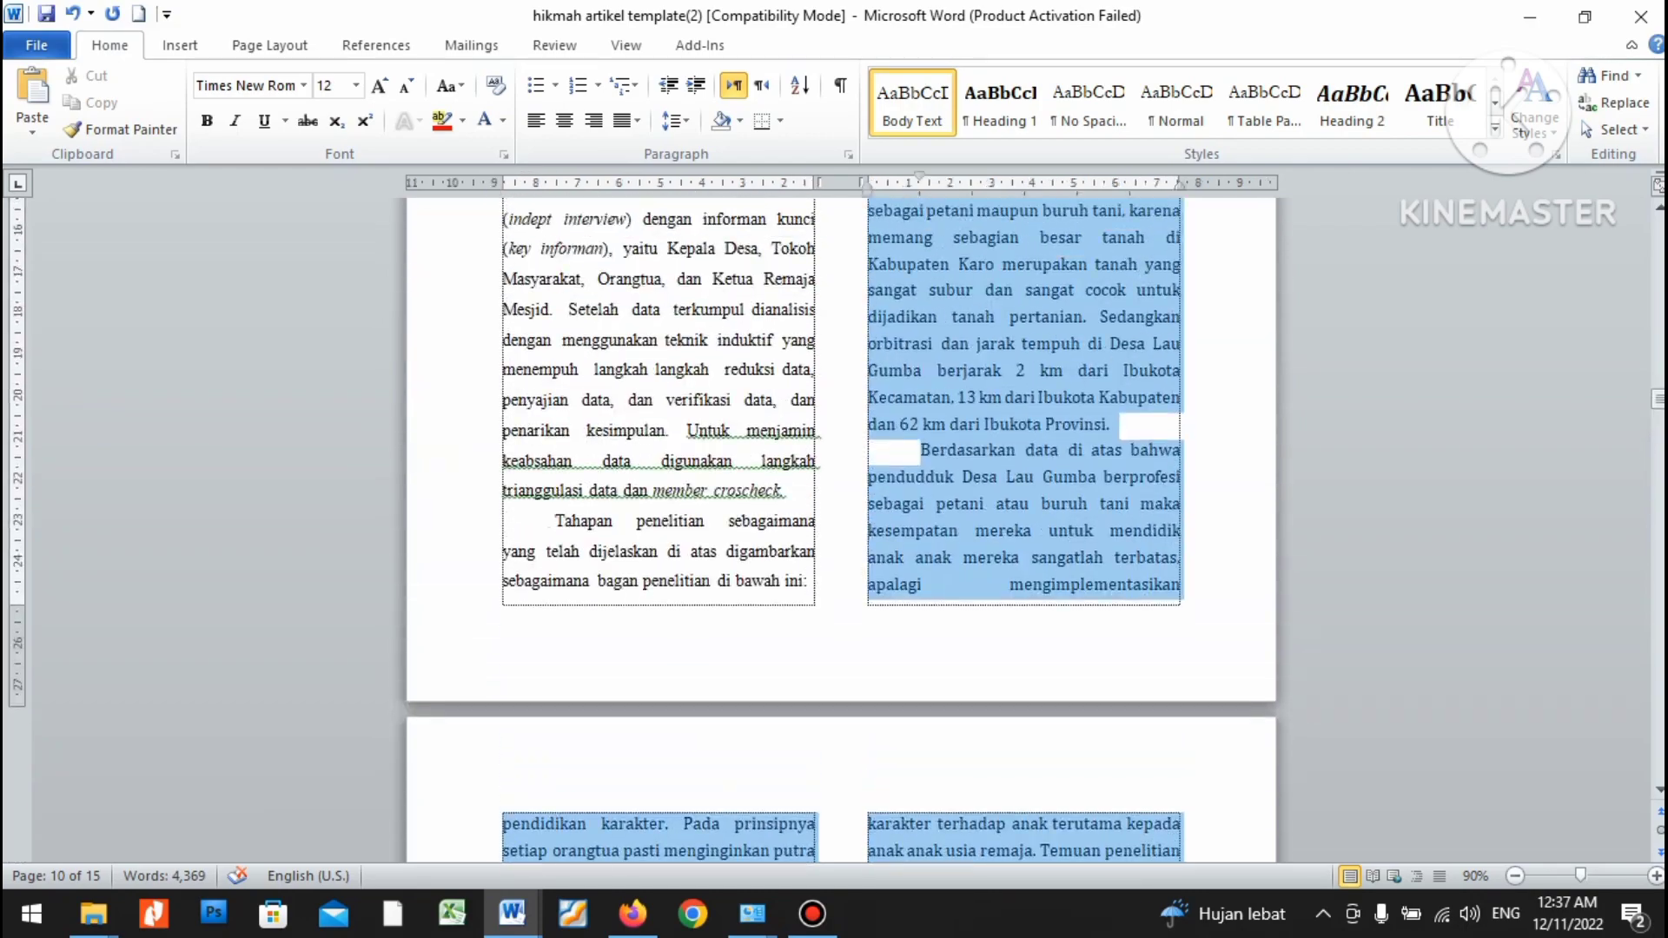
key(shift+Up)
key(shift+Up)
key(shift+Up)
key(shift+Up)
key(shift+Down)
key(shift+Down)
key(shift+Down)
key(shift+Down)
key(shift+Down)
key(shift+Down)
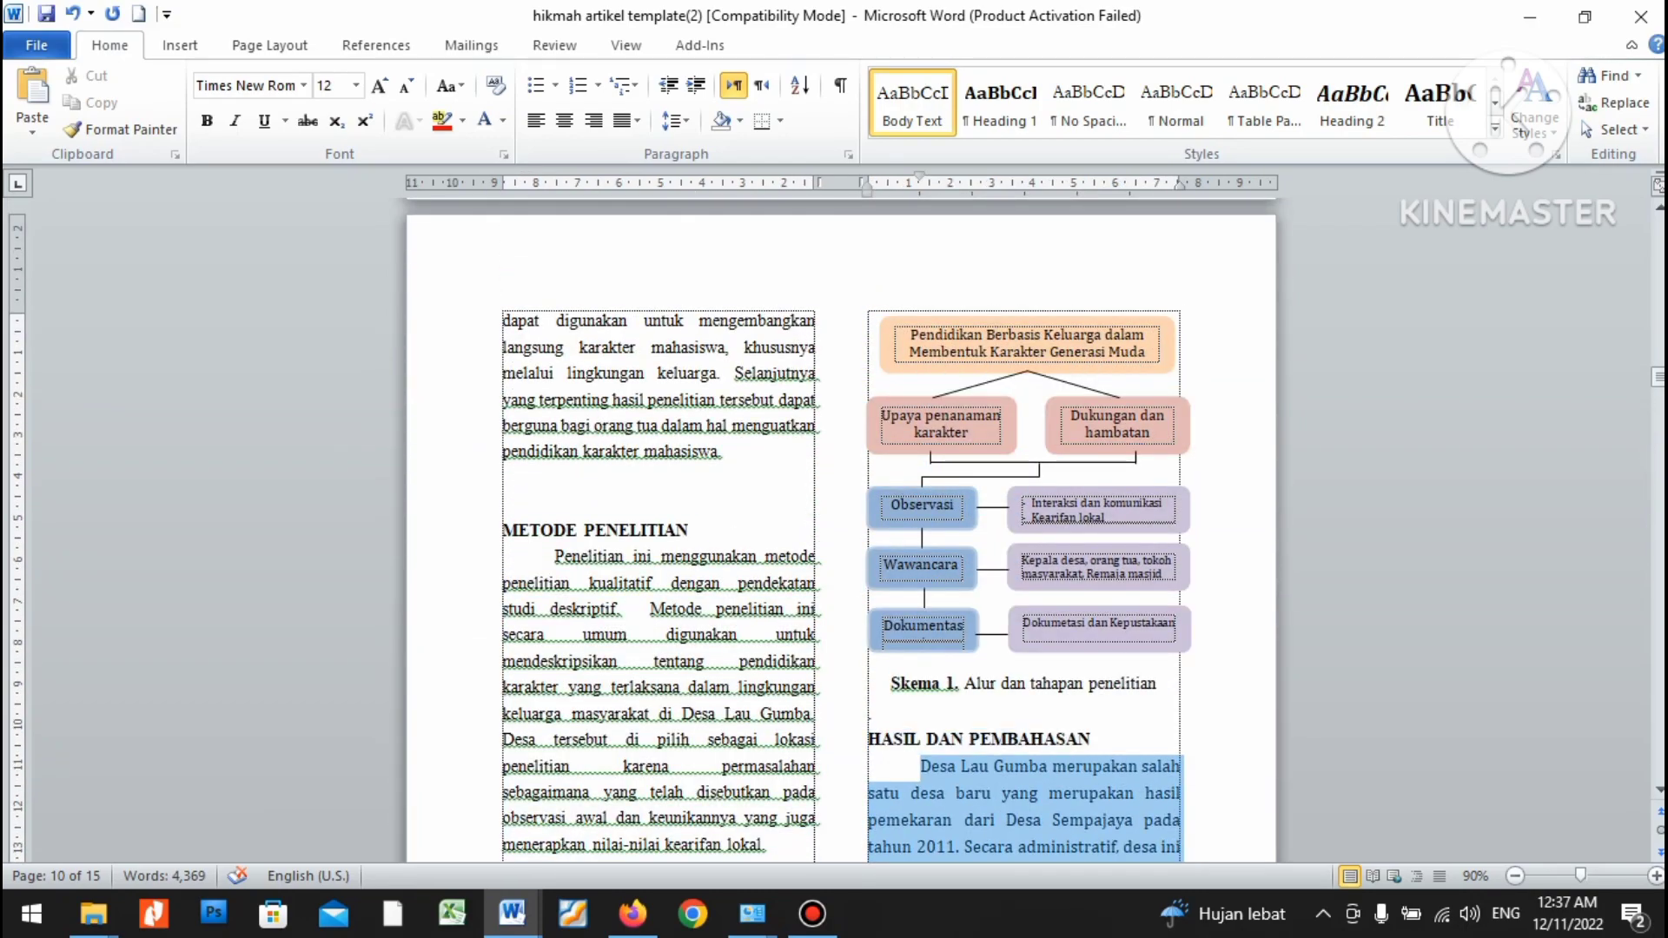
click(303, 85)
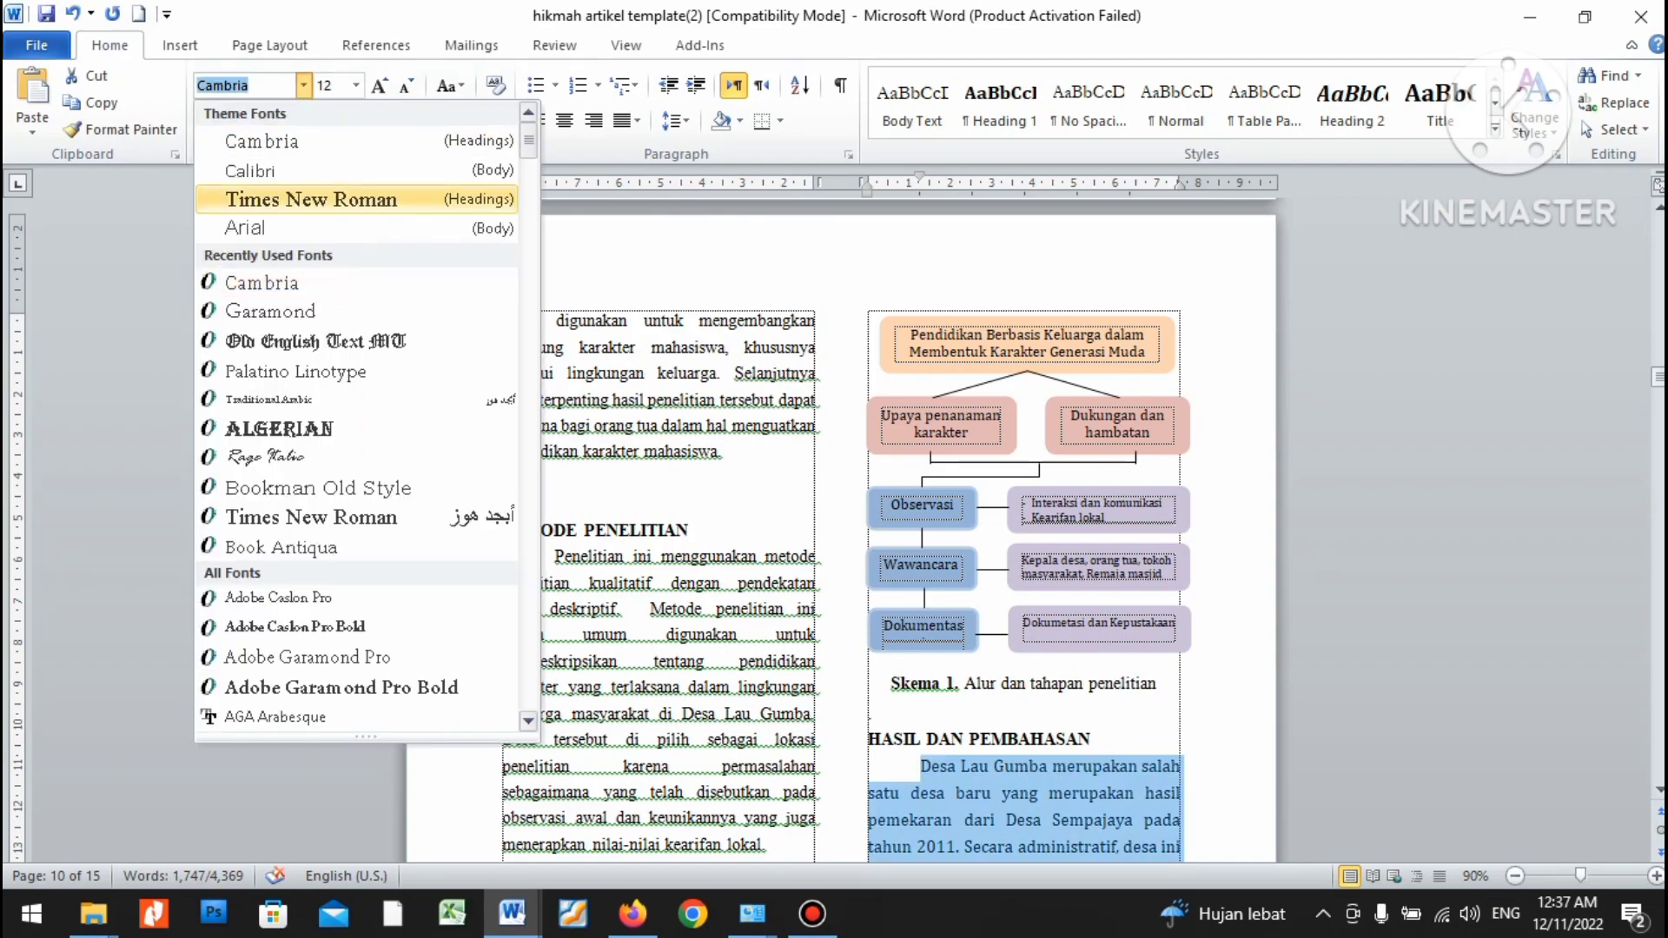
click(252, 199)
key(shift+Down)
key(shift+Down)
key(shift+Down)
key(shift+Down)
key(shift+Down)
key(shift+Down)
key(shift+Down)
key(shift+Down)
key(shift+Down)
key(shift+Down)
key(shift+Down)
key(shift+Down)
key(shift+Down)
key(shift+Down)
key(shift+Down)
key(shift+Down)
key(shift+Down)
key(shift+Down)
key(shift+Down)
key(shift+Down)
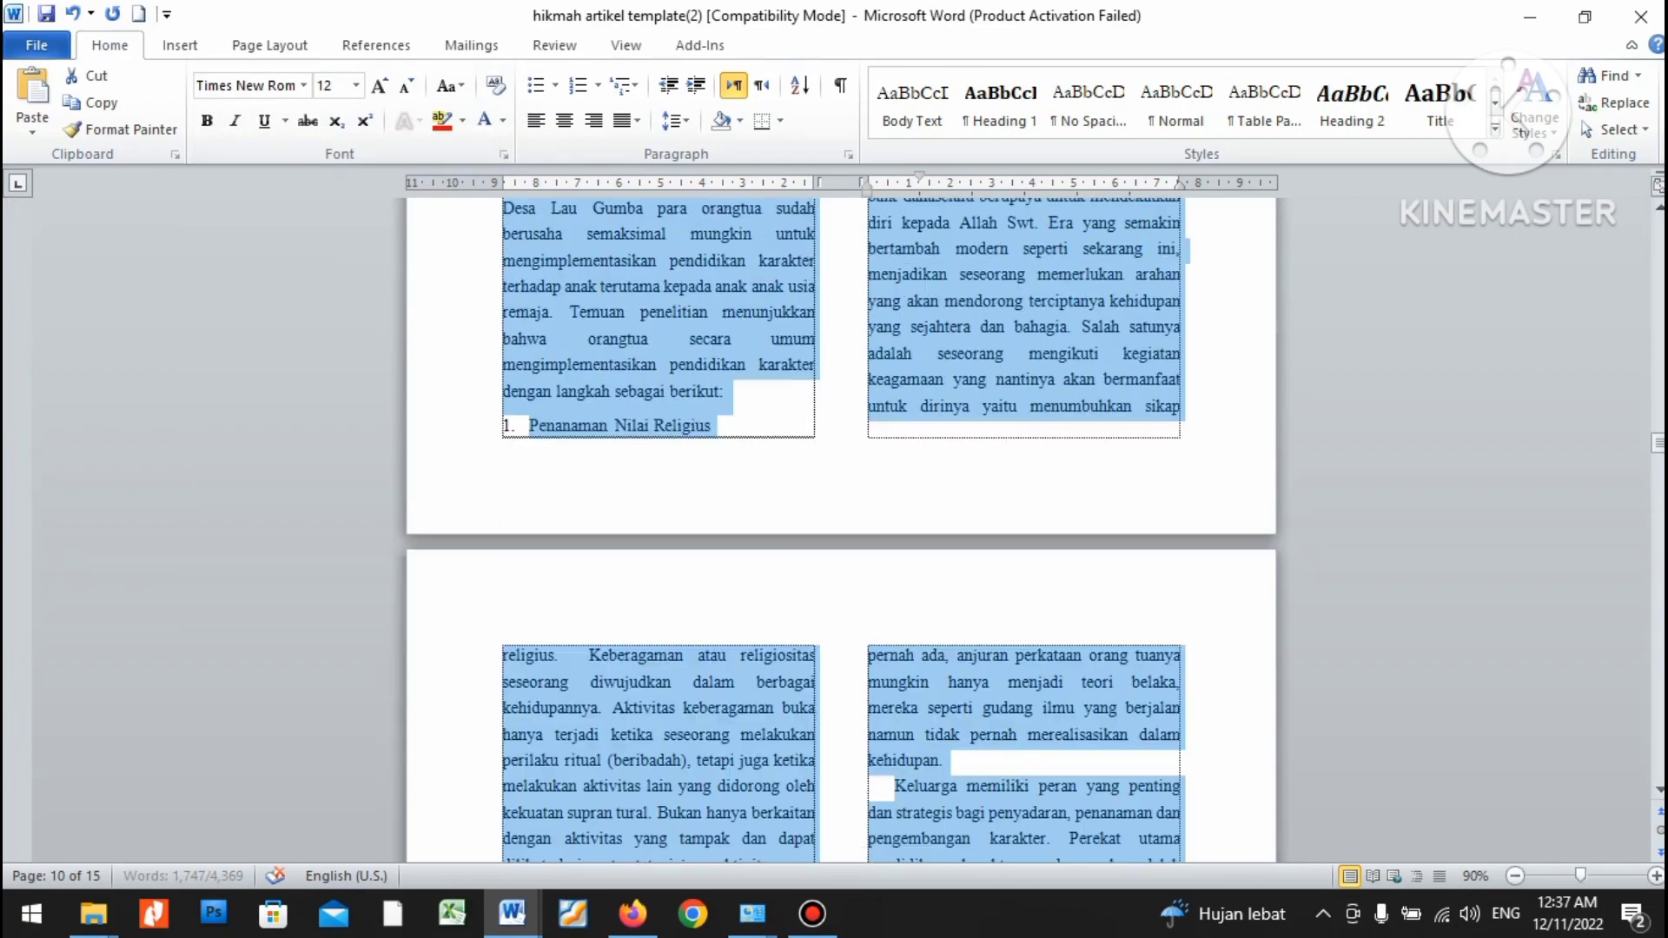
key(alt+Tab)
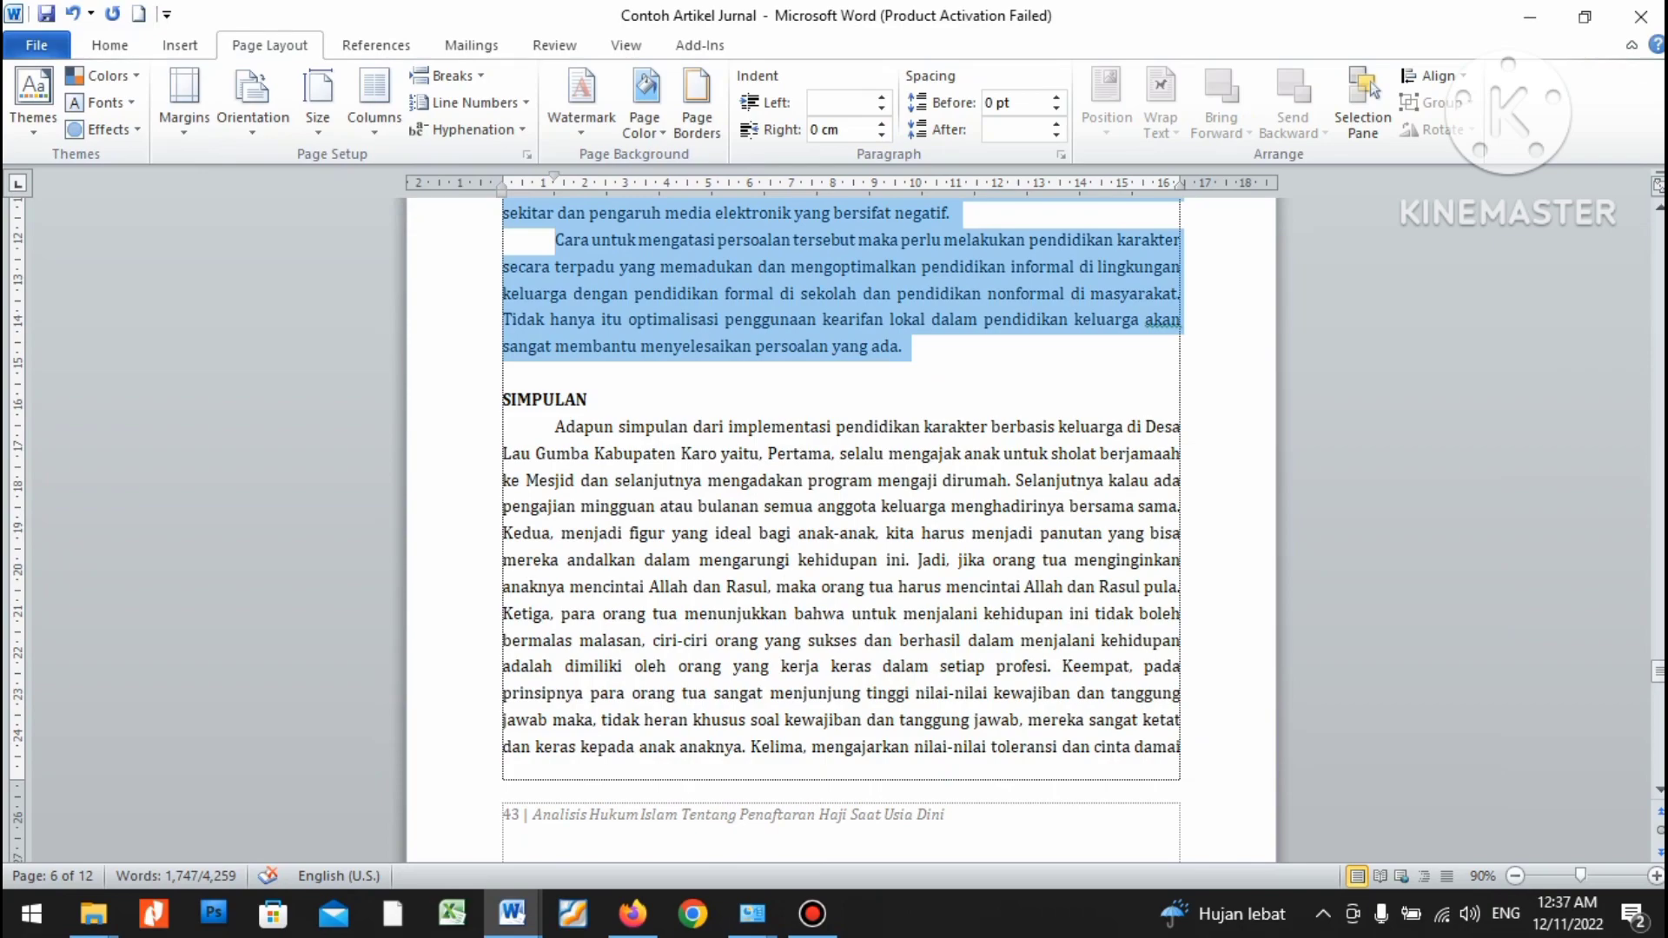
Paste the article's conclusion over the template's SIMPULAN placeholder paragraph.
key(shift+Down)
key(shift+Down)
key(shift+Down)
key(shift+Down)
key(shift+Down)
key(shift+Down)
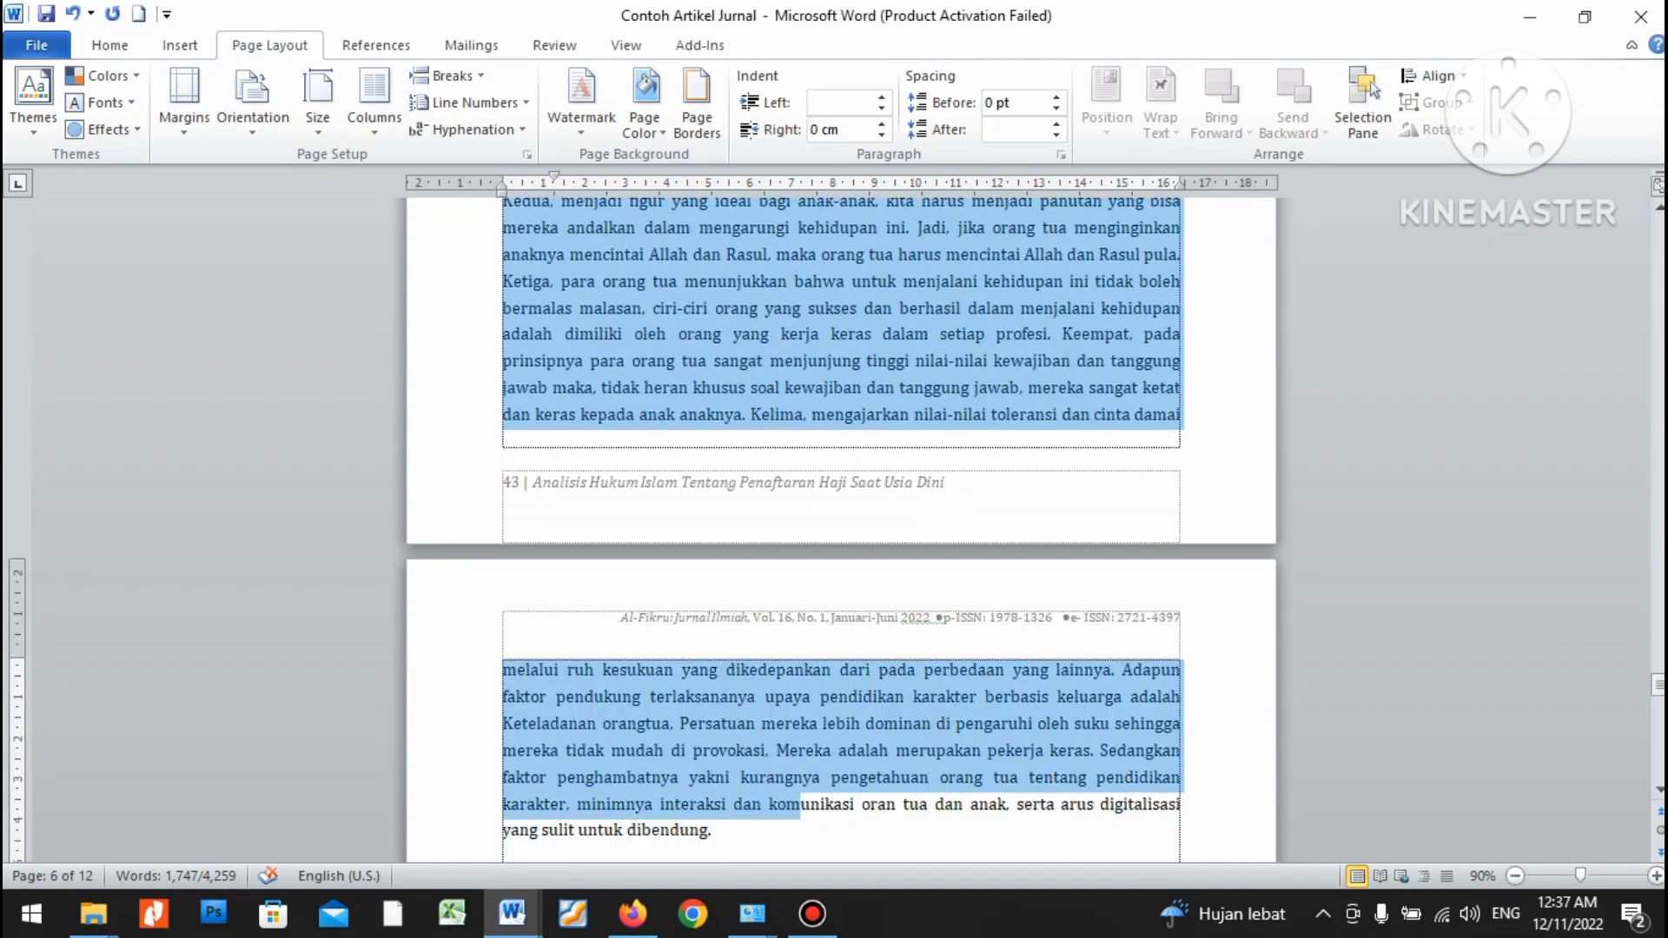
key(alt+Tab)
scroll(841, 521, down, 5)
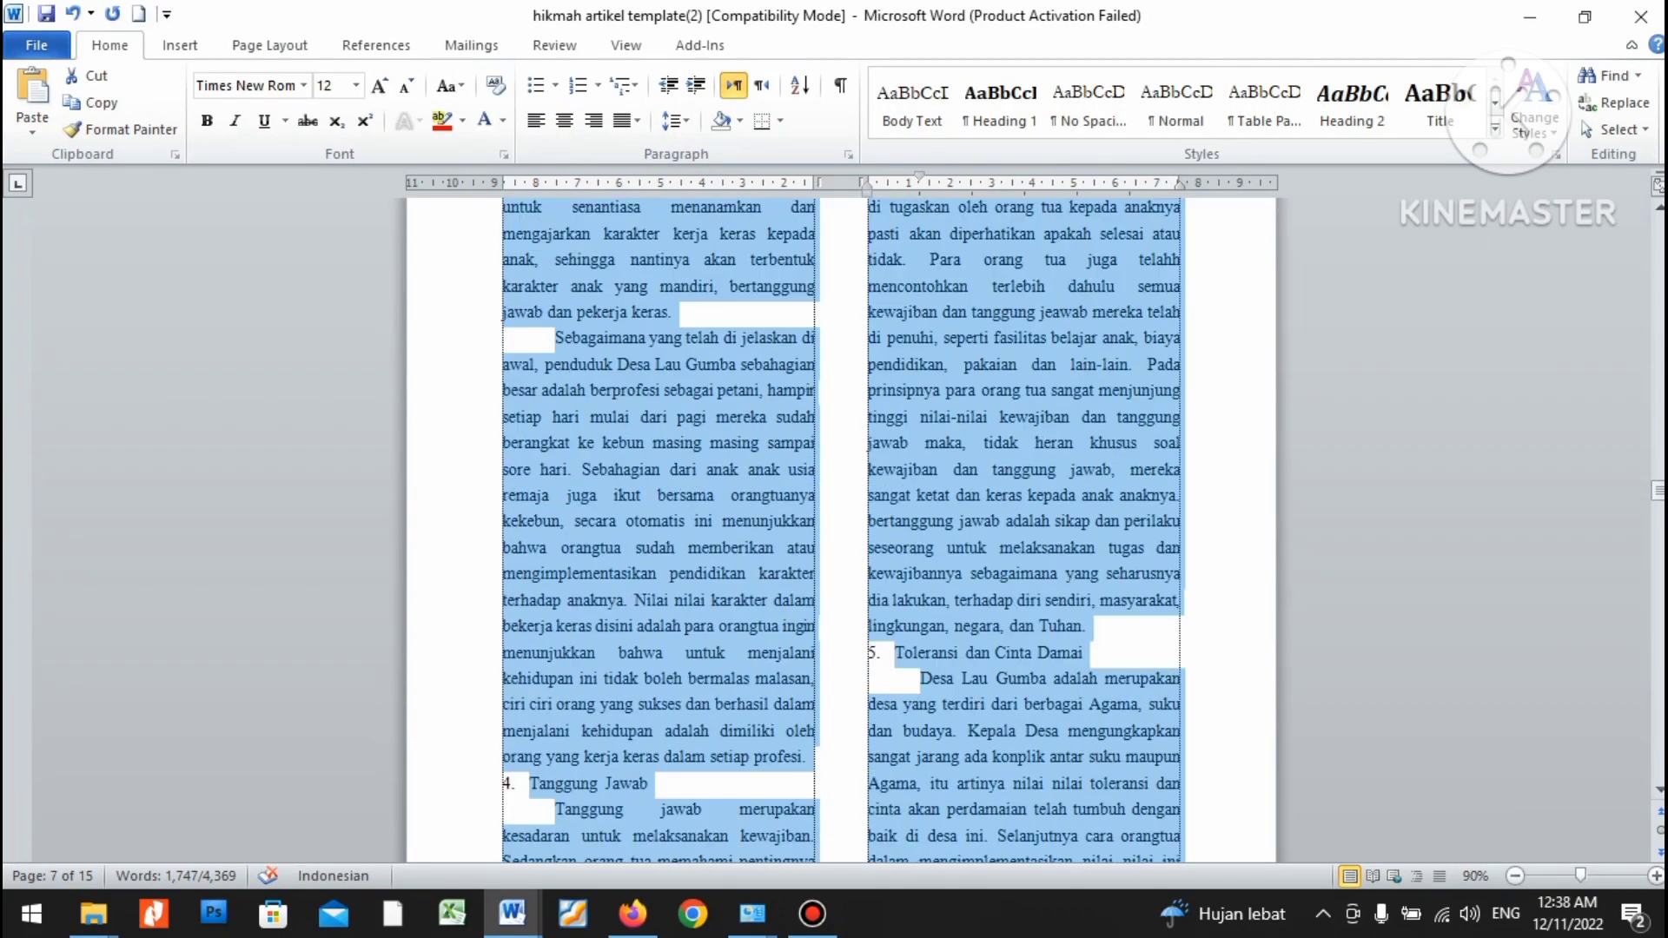
scroll(841, 522, down, 10)
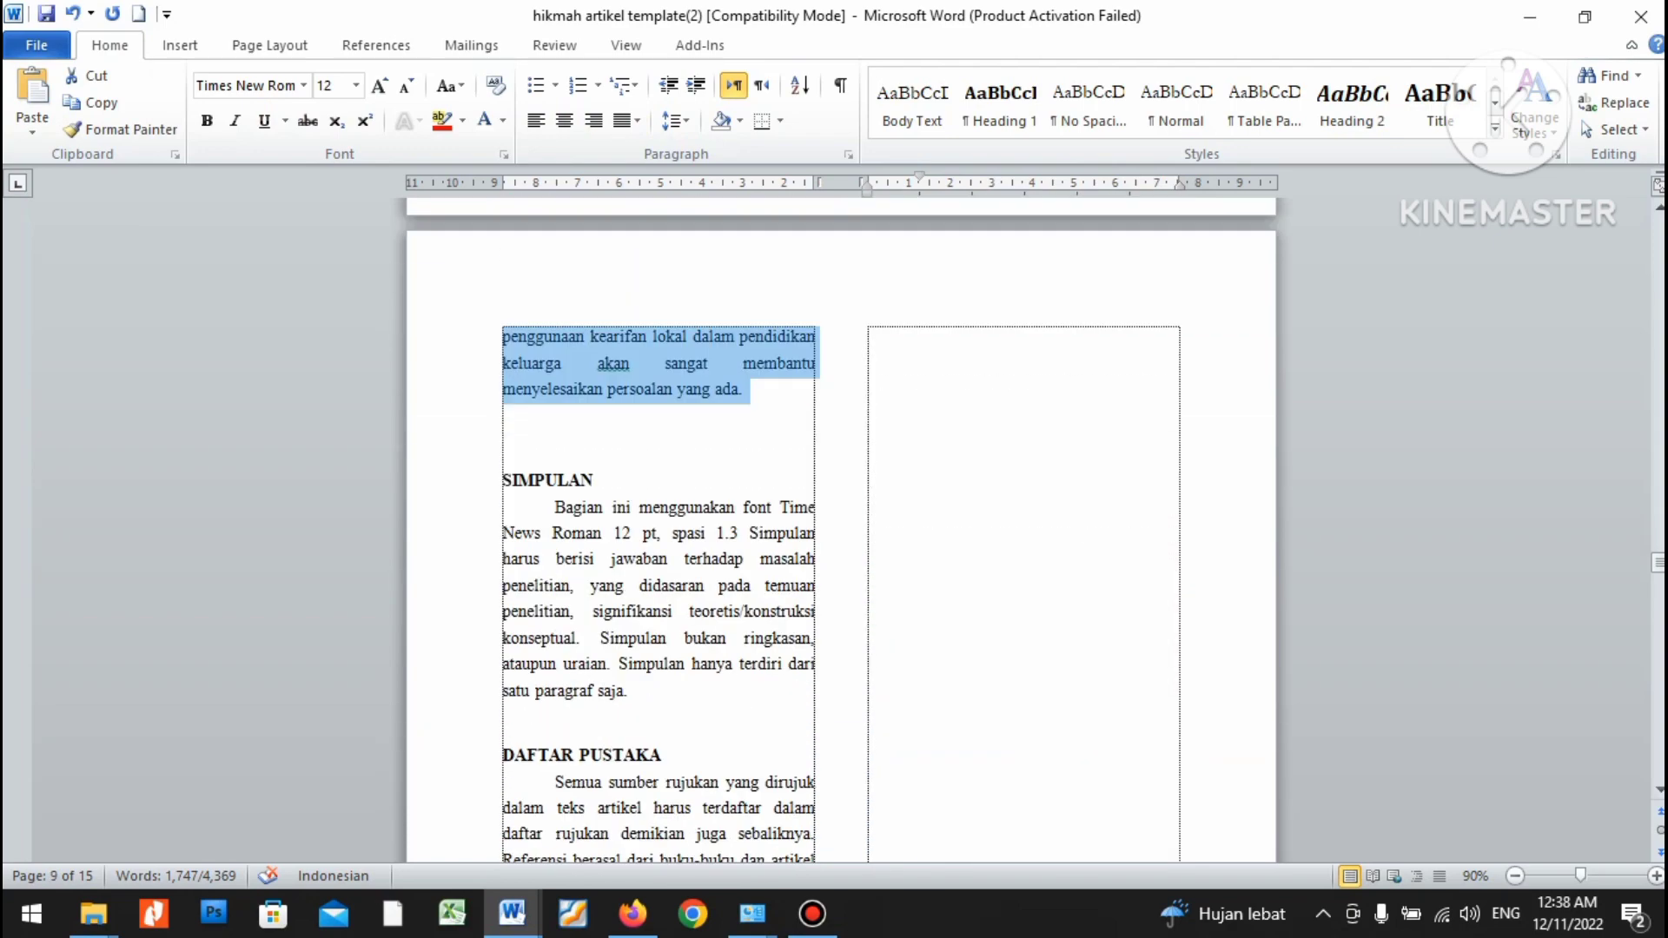
drag(554, 507, 636, 691)
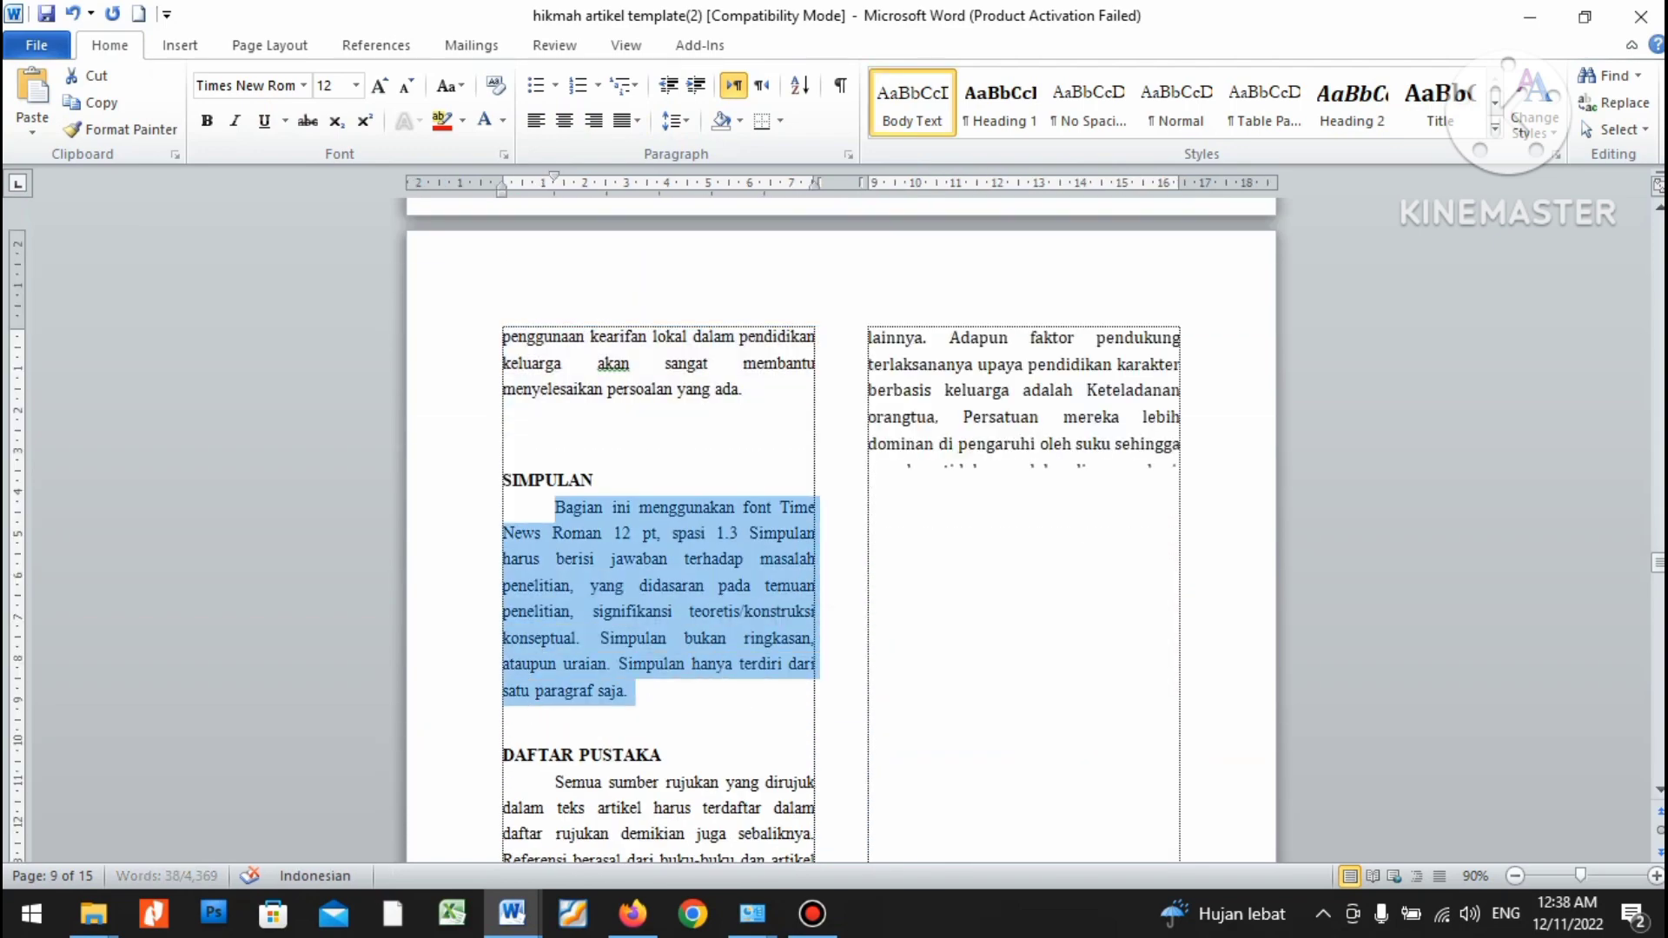
key(ctrl+v)
Set the pasted conclusion in Times New Roman and delete the blank line above SIMPULAN.
drag(1001, 657, 554, 508)
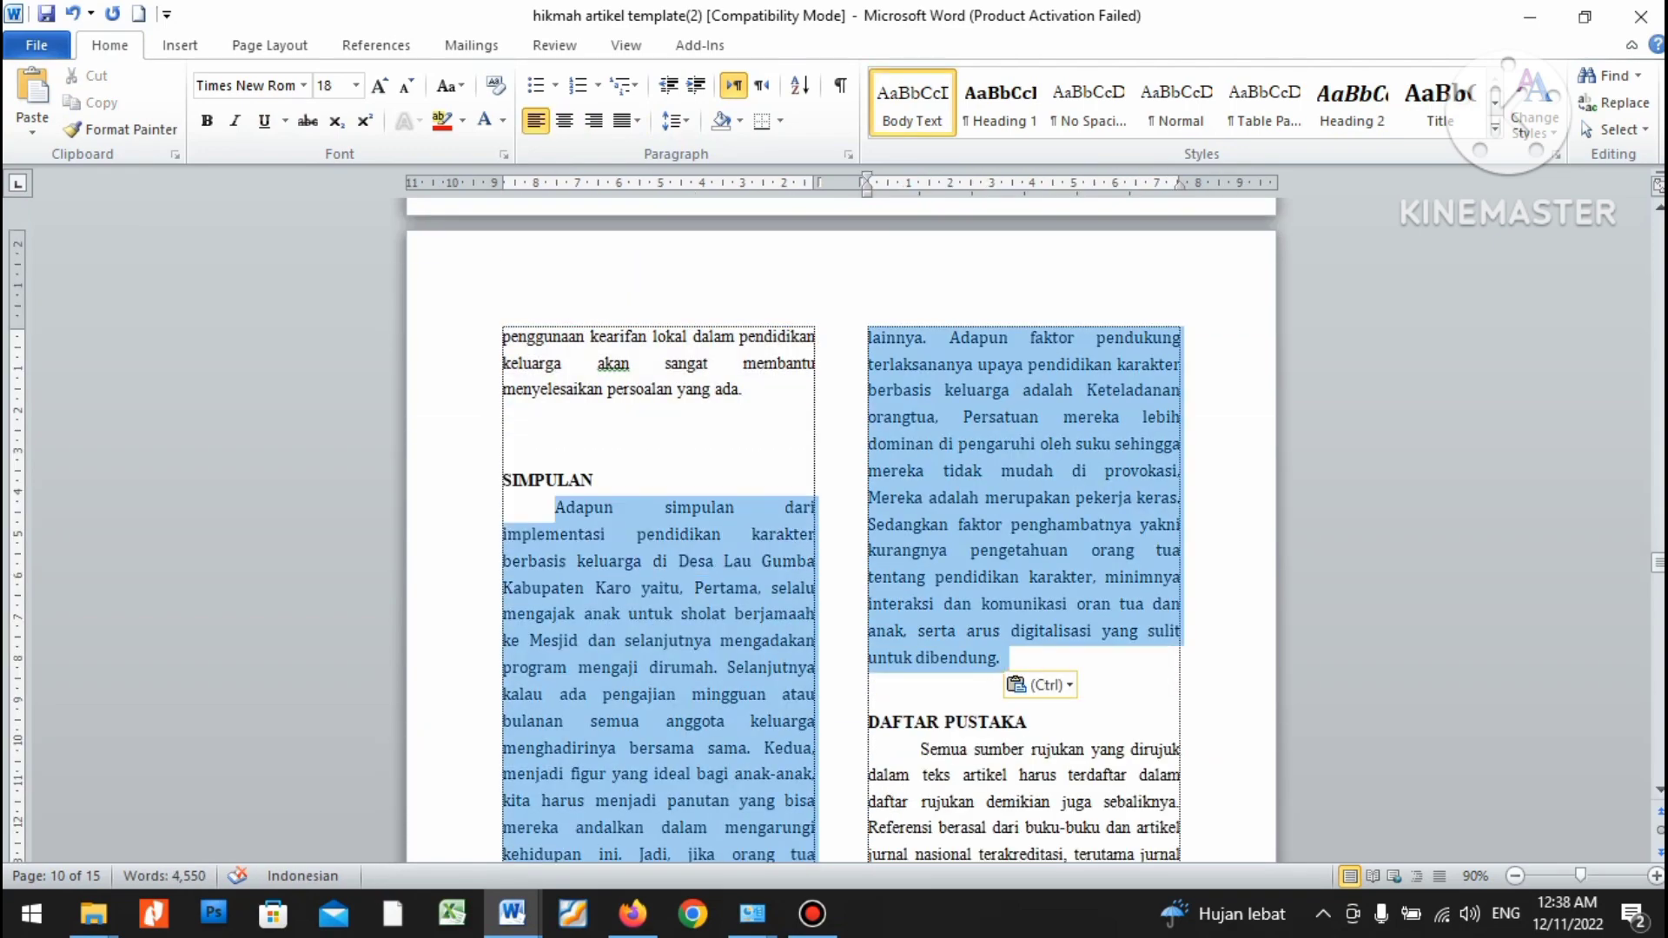
click(303, 86)
click(311, 199)
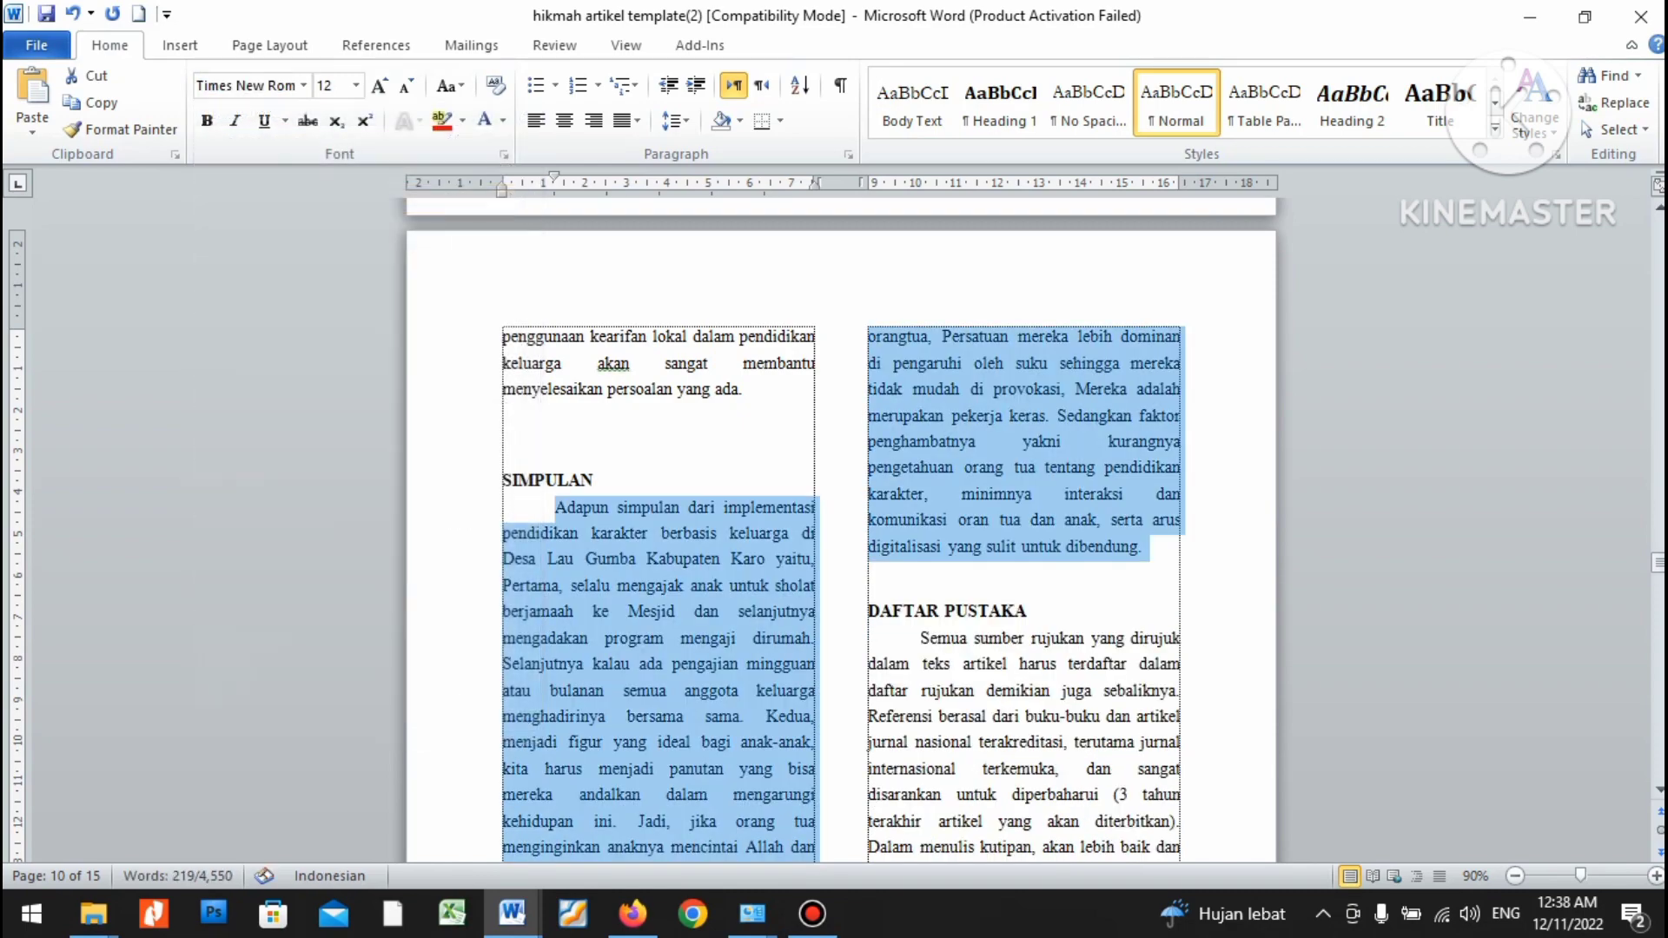
click(504, 439)
key(Delete)
In Contoh Artikel Jurnal, select the reference list starting at the Adawiah entry.
key(alt+Tab)
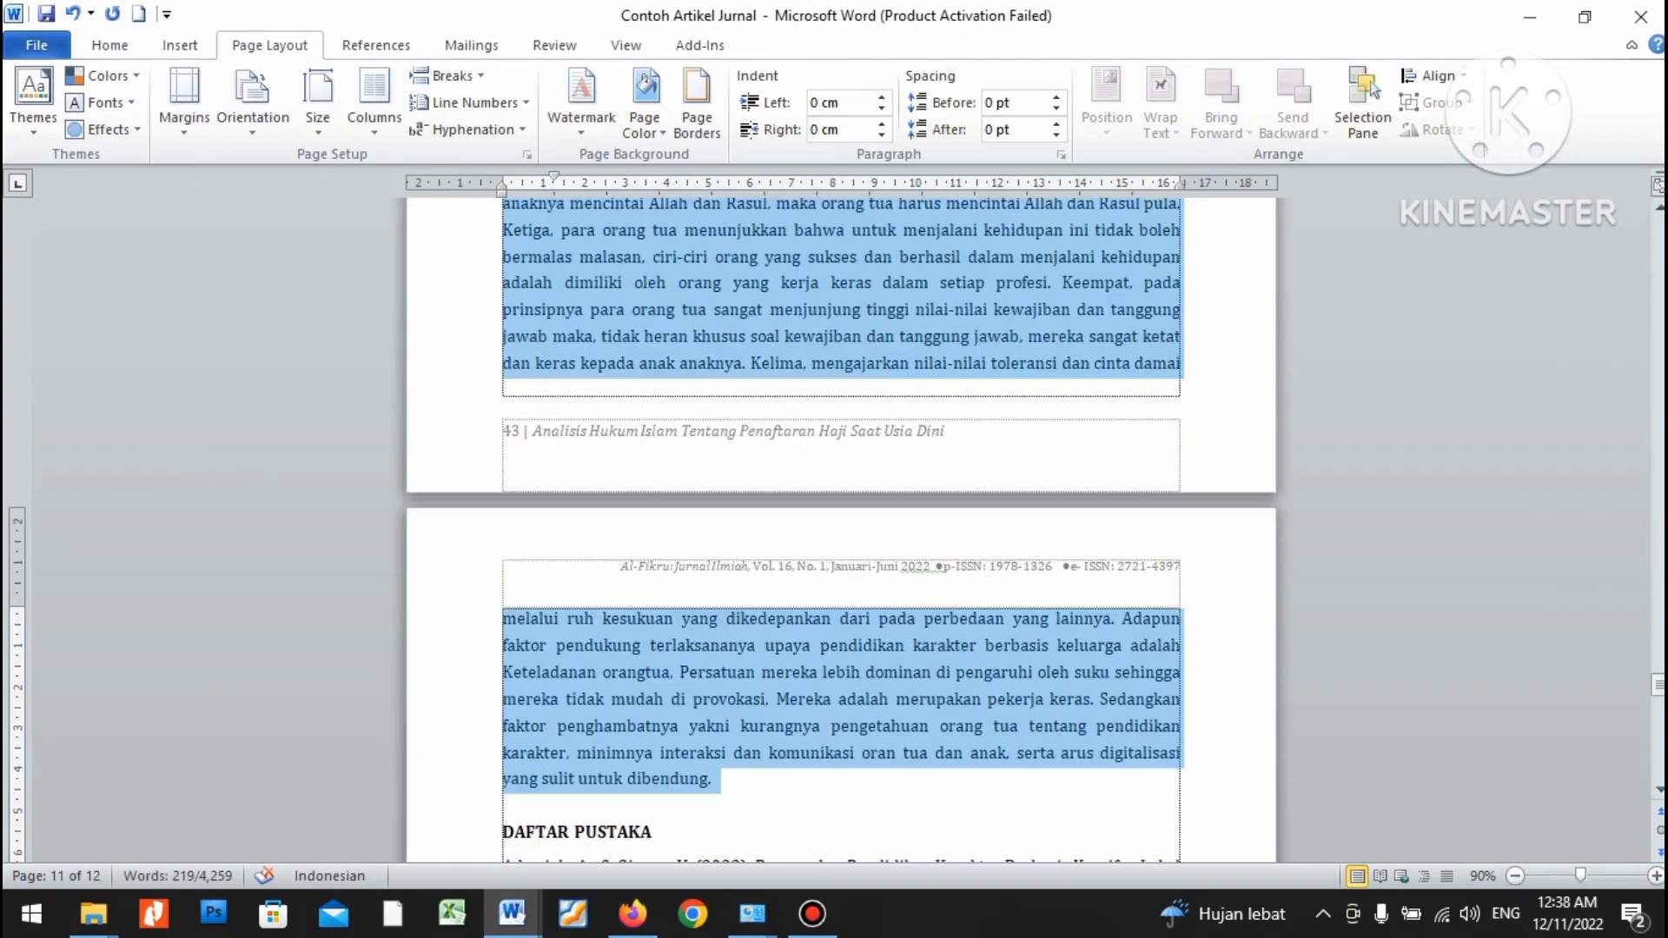
scroll(842, 521, down, 5)
drag(502, 405, 1141, 526)
key(alt+Tab)
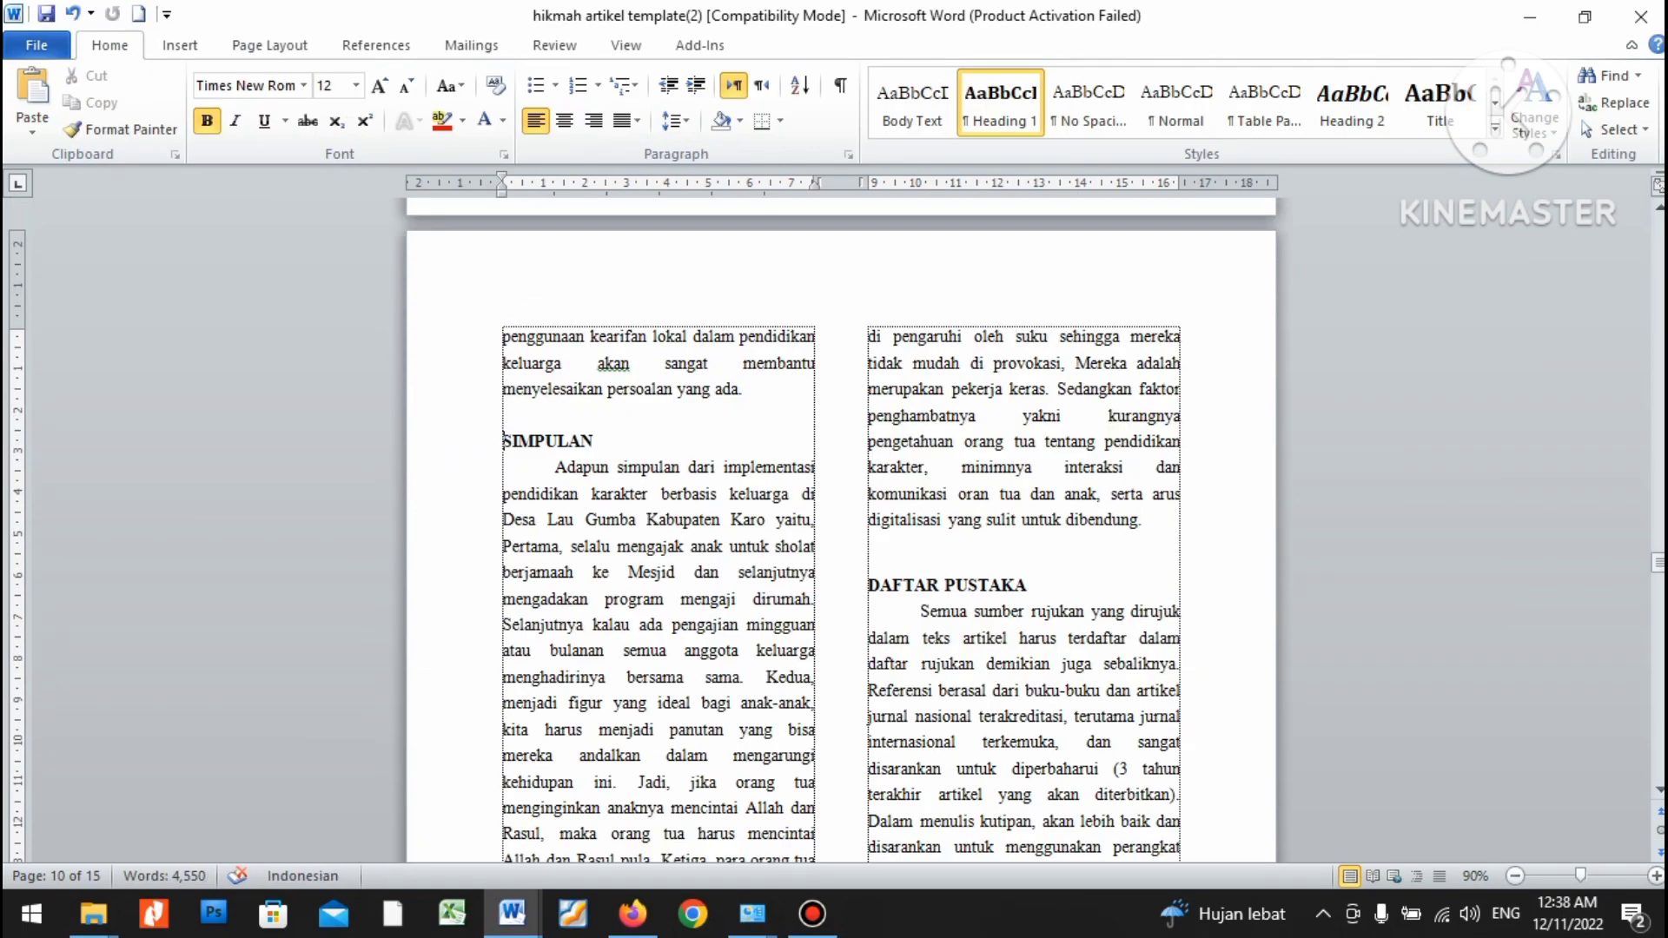
scroll(841, 521, down, 3)
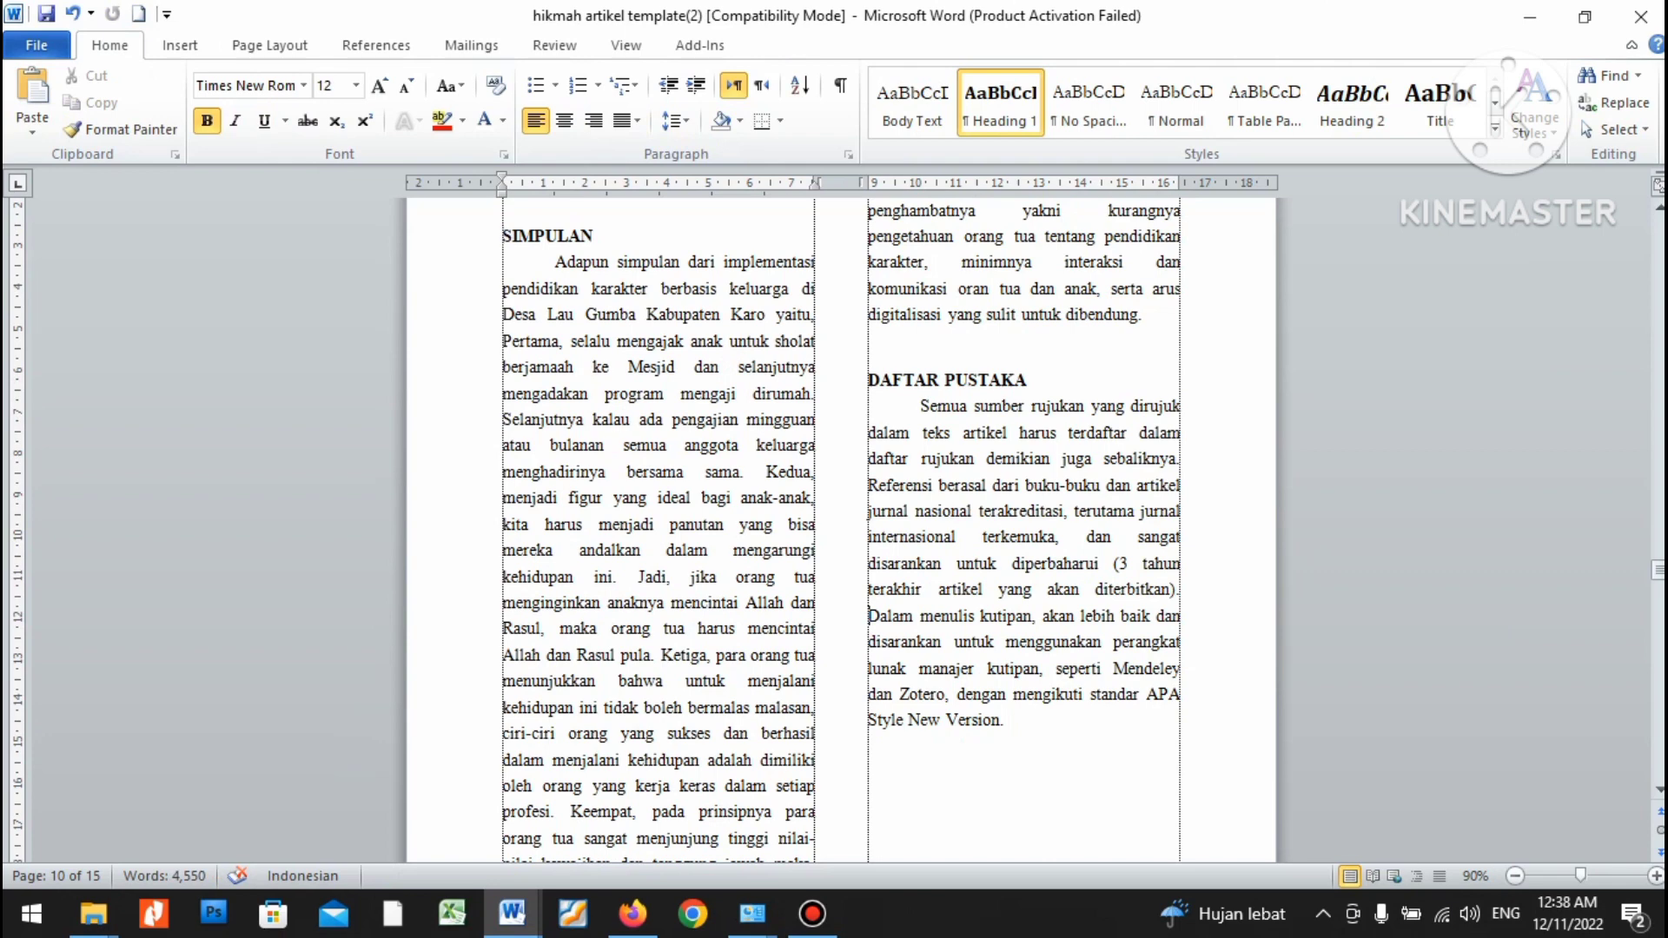
Paste the reference list over the whole DAFTAR PUSTAKA placeholder paragraph.
drag(869, 616, 972, 695)
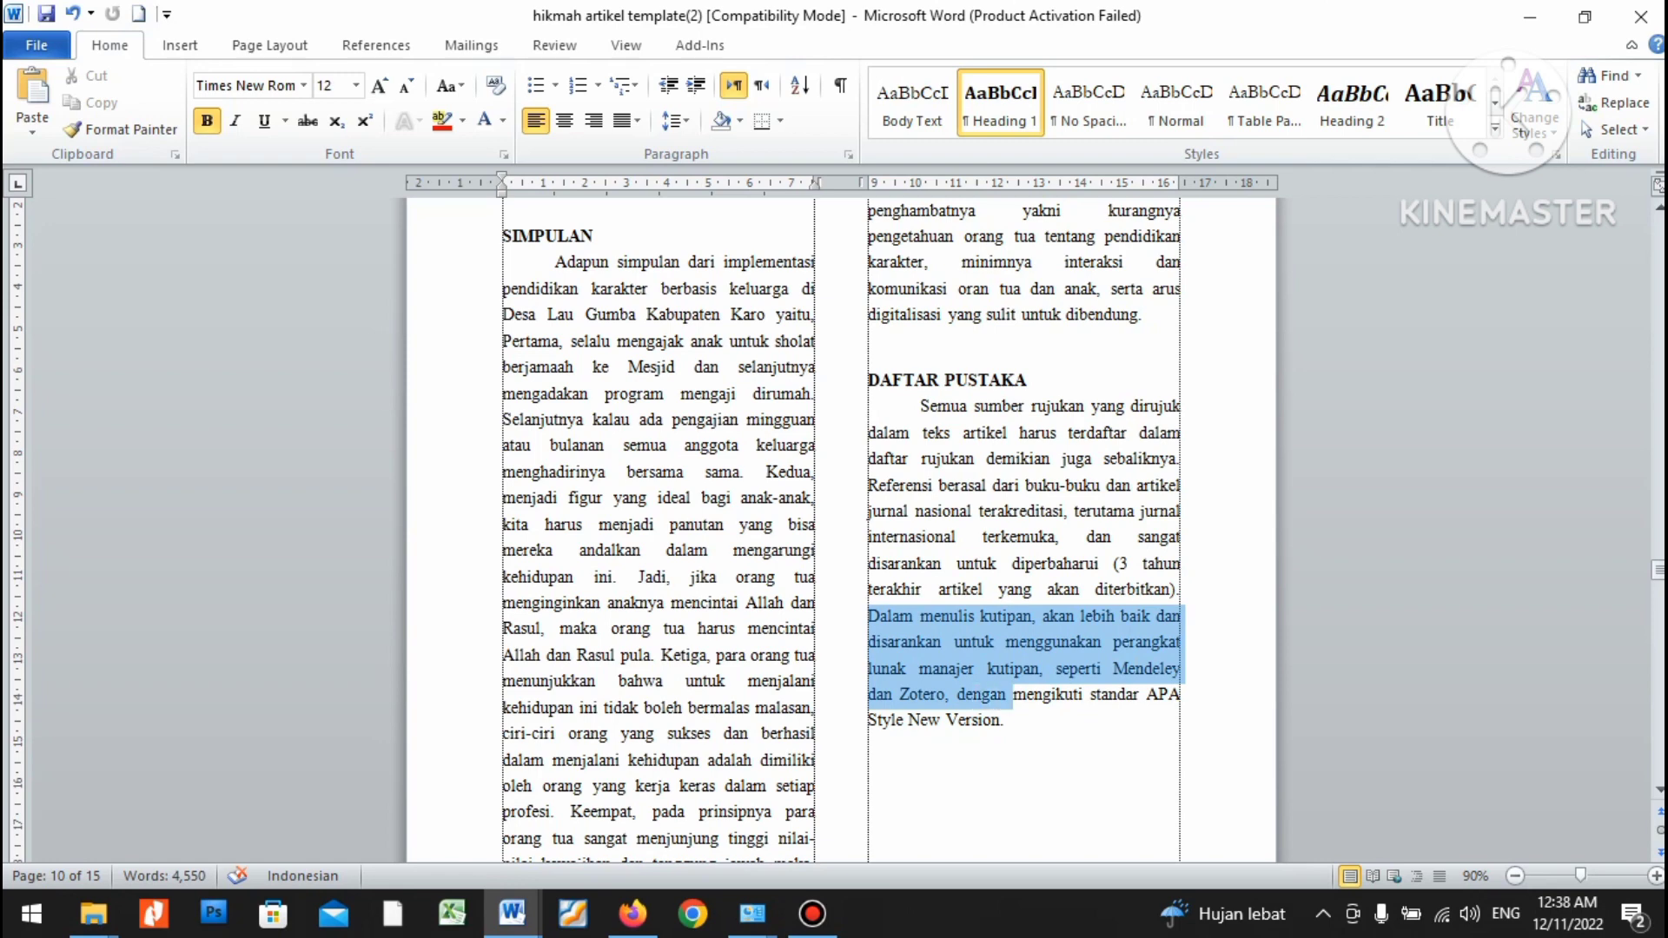
mouse_move(1012, 695)
mouse_down()
mouse_move(1093, 695)
mouse_move(1007, 722)
mouse_up()
key(shift+Up)
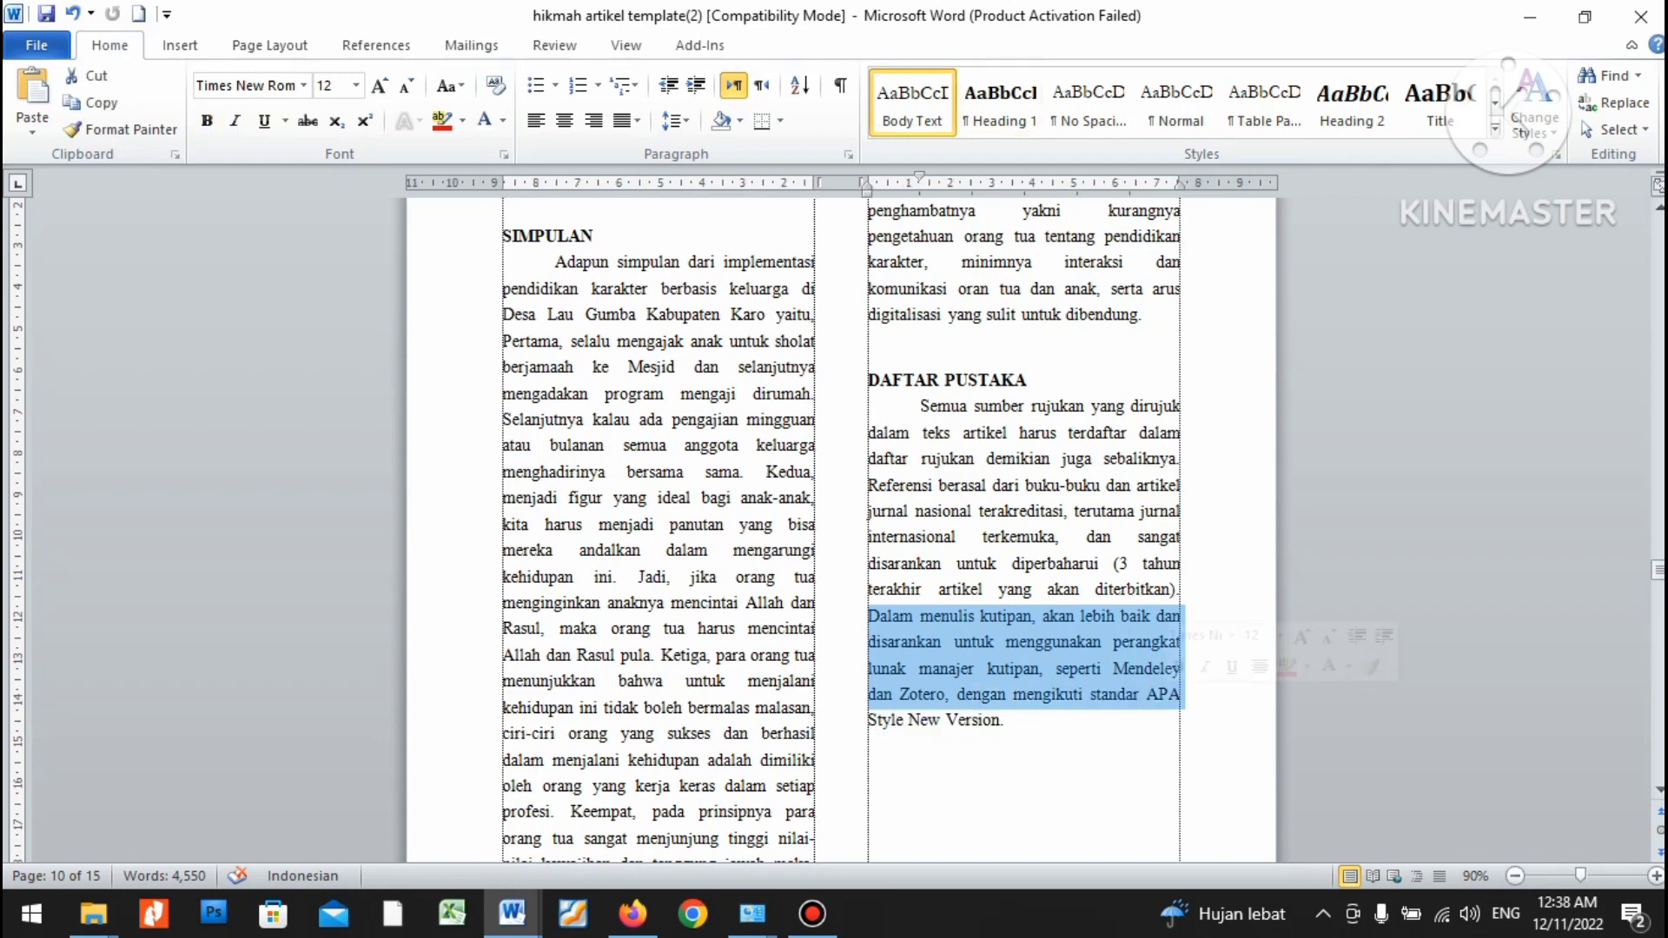
drag(1008, 720, 921, 405)
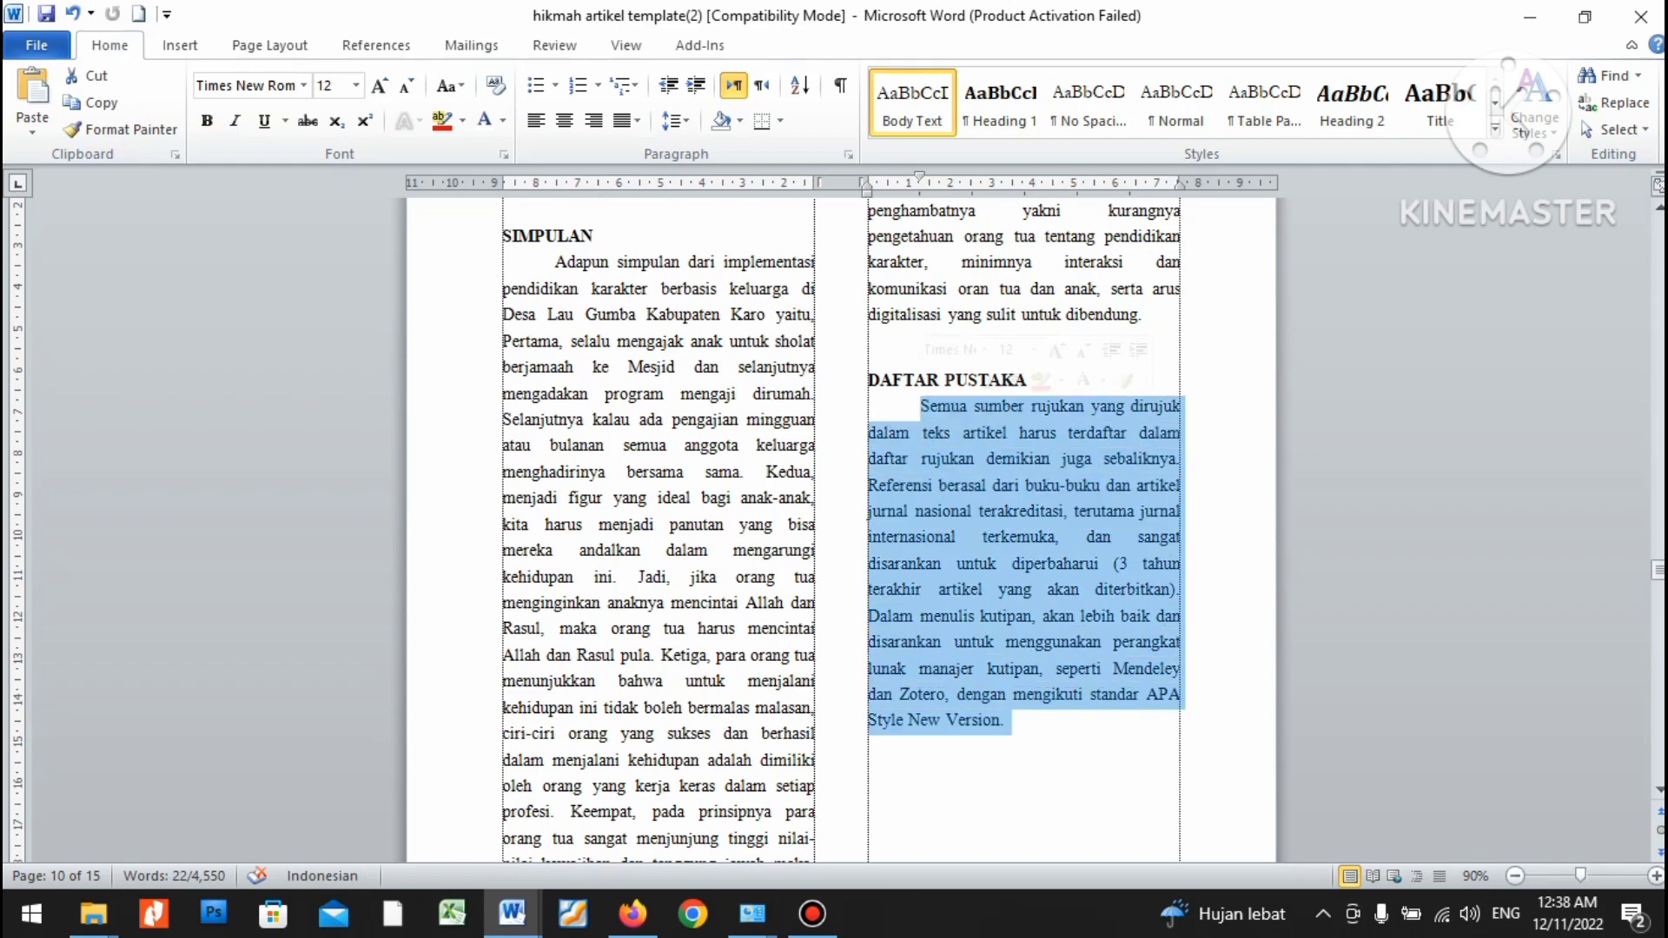
key(ctrl+v)
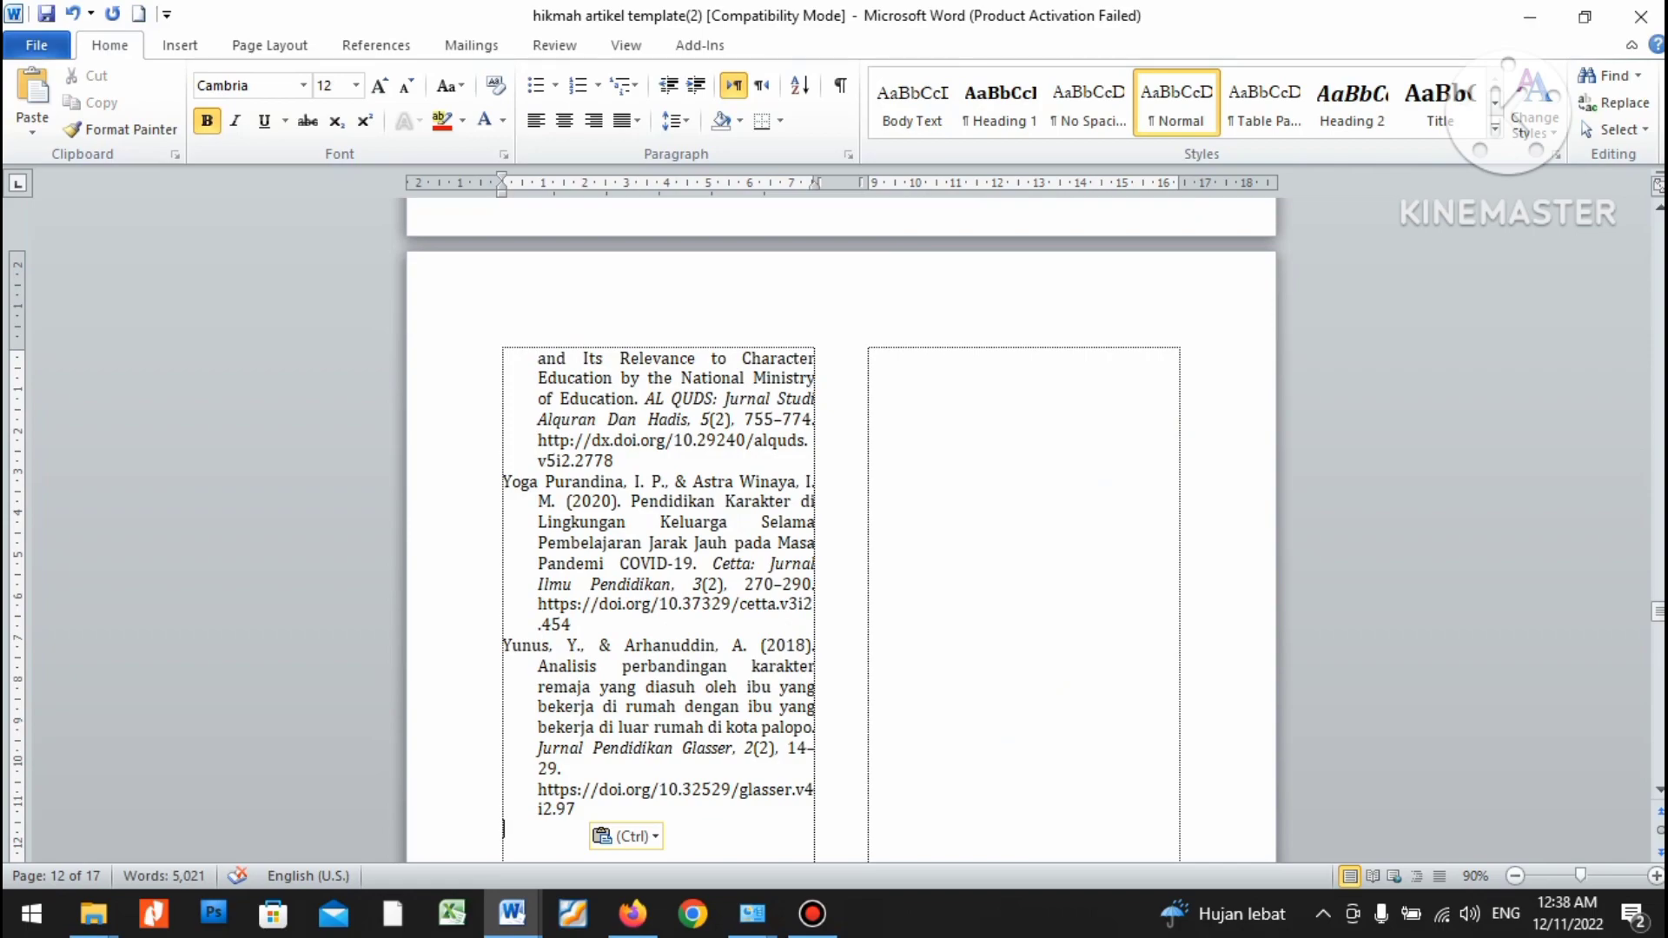
Select the pasted Adawiah and Amin references, then minimize Word to the desktop.
scroll(841, 530, up, 15)
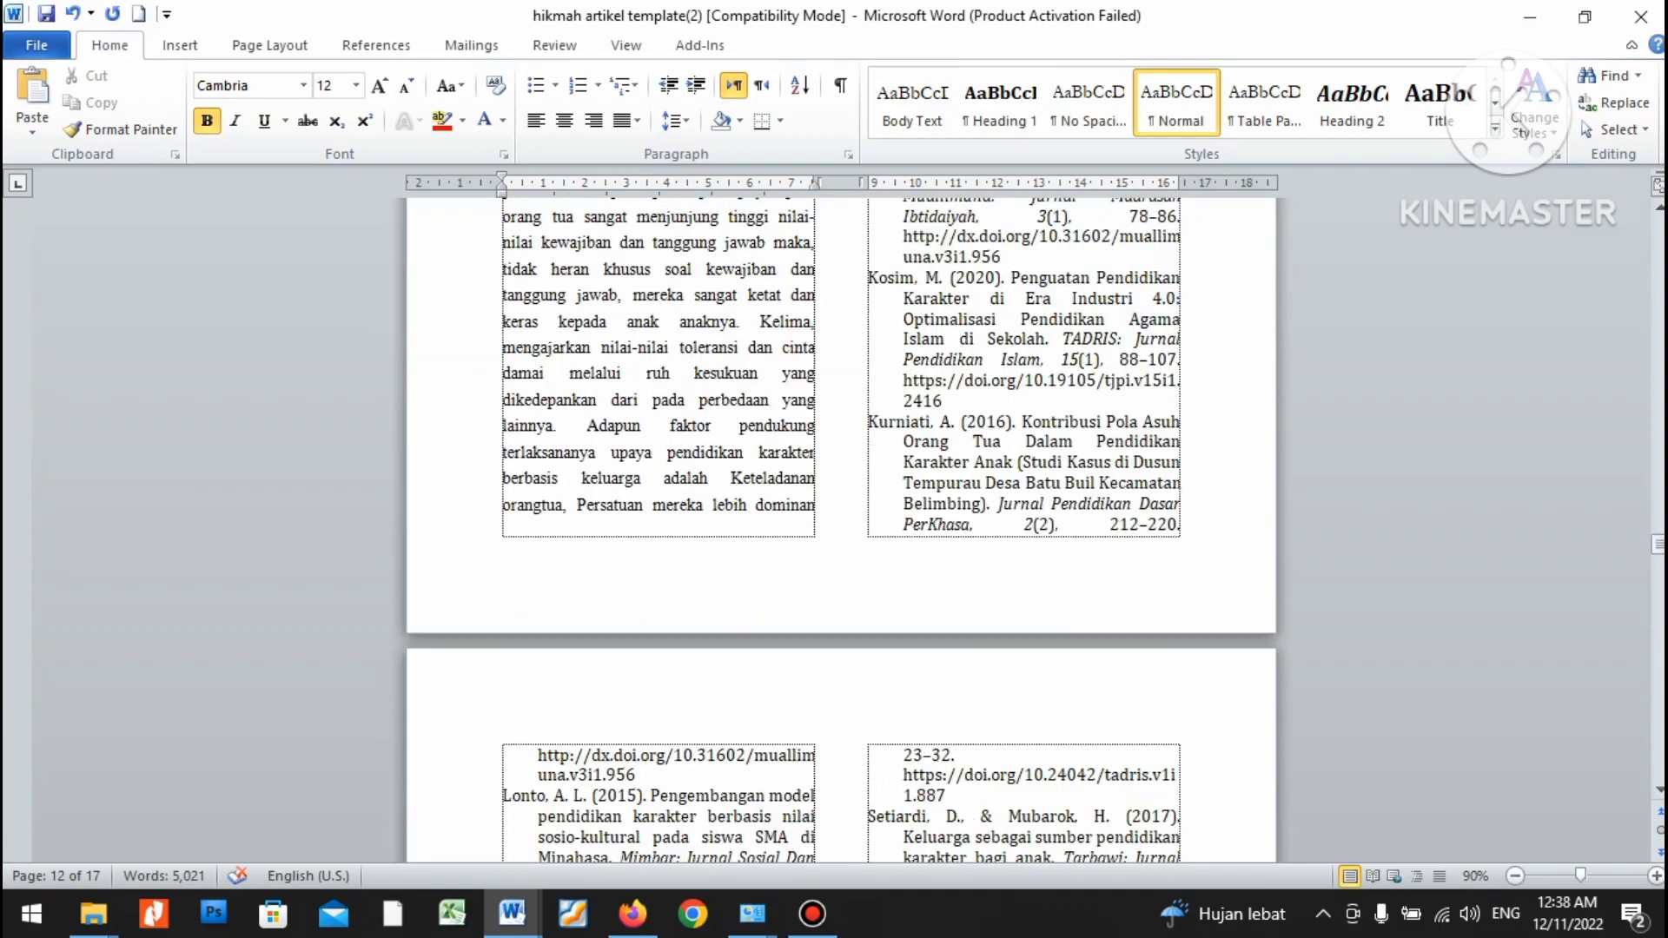
click(976, 451)
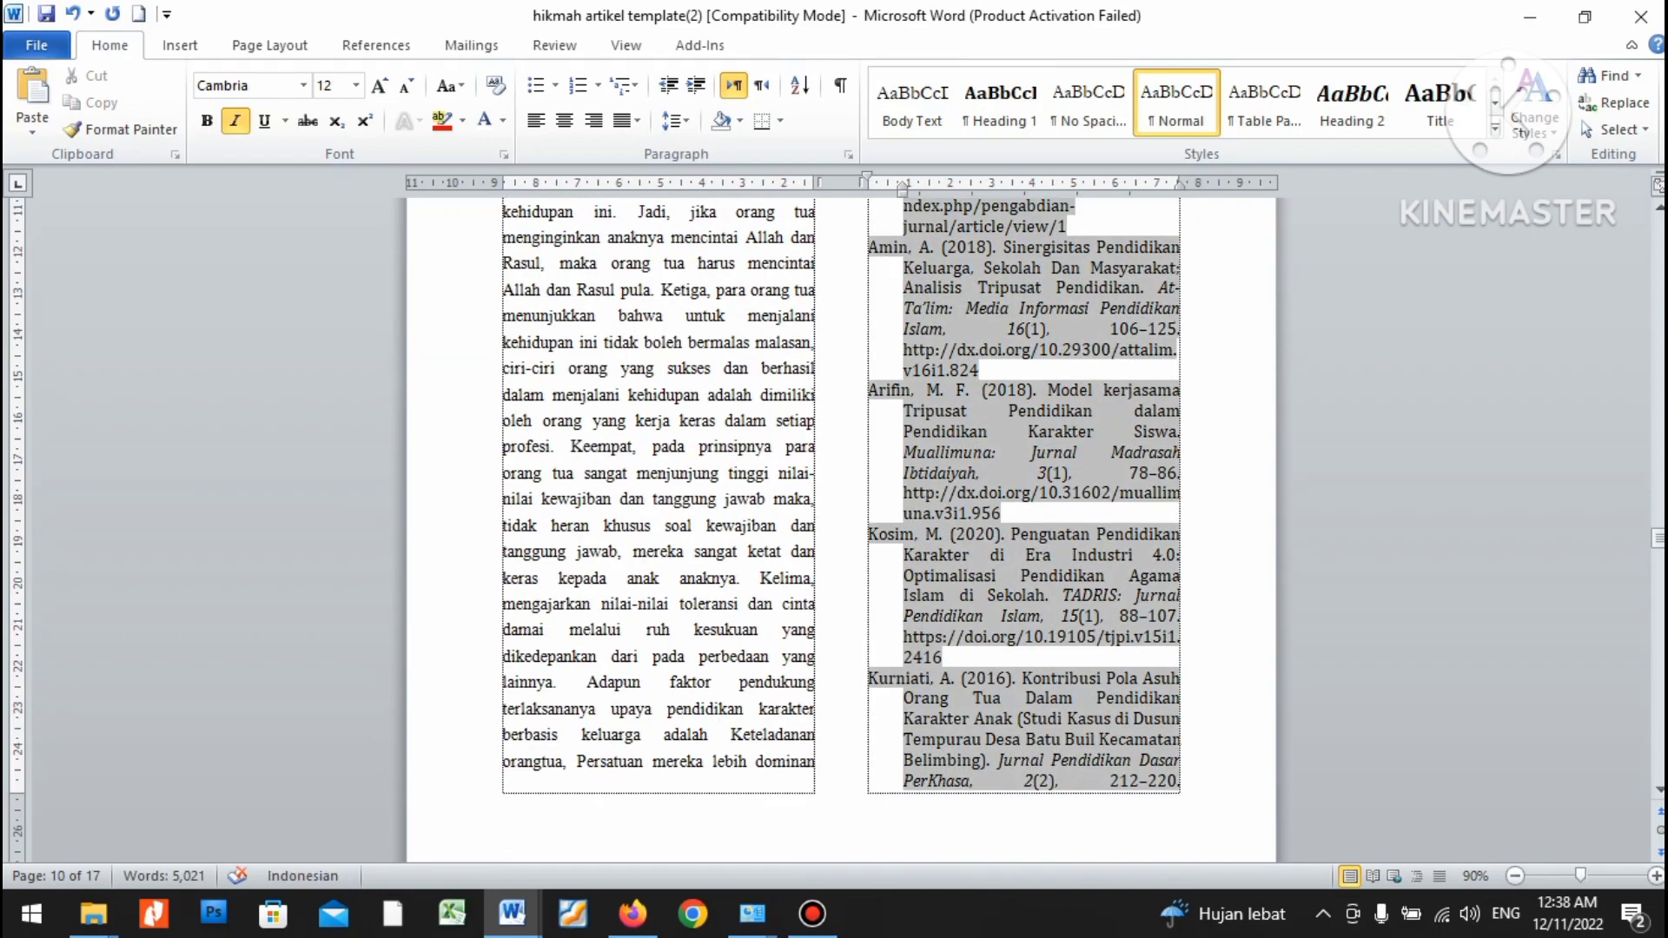
scroll(976, 452, up, 6)
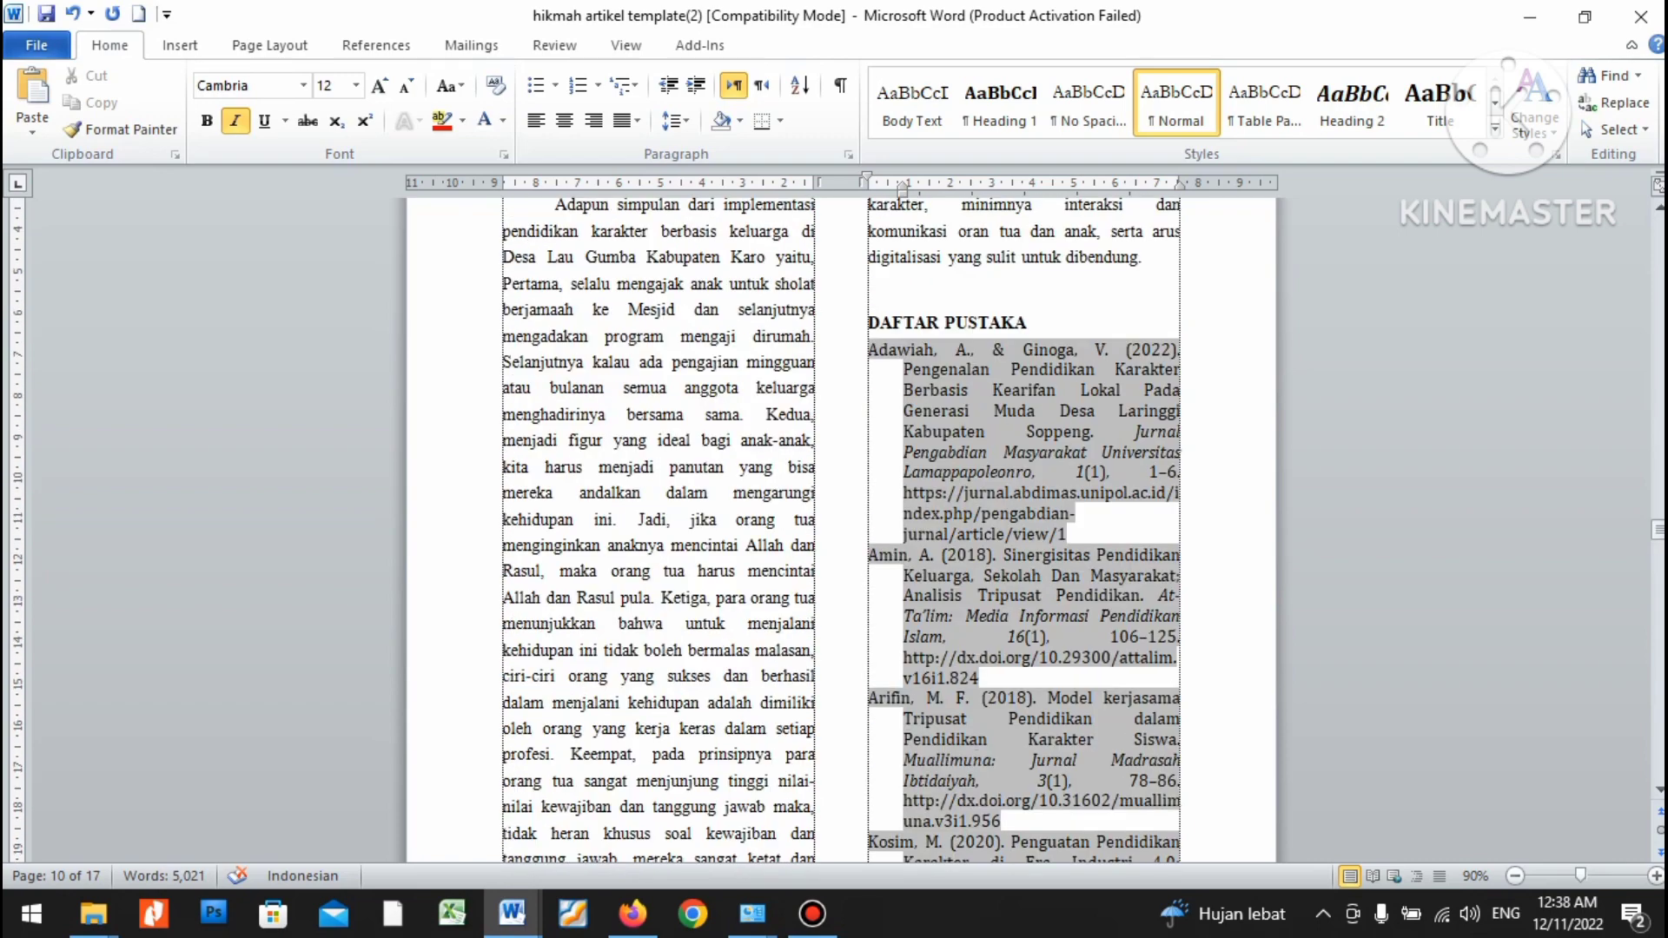
drag(868, 350, 974, 658)
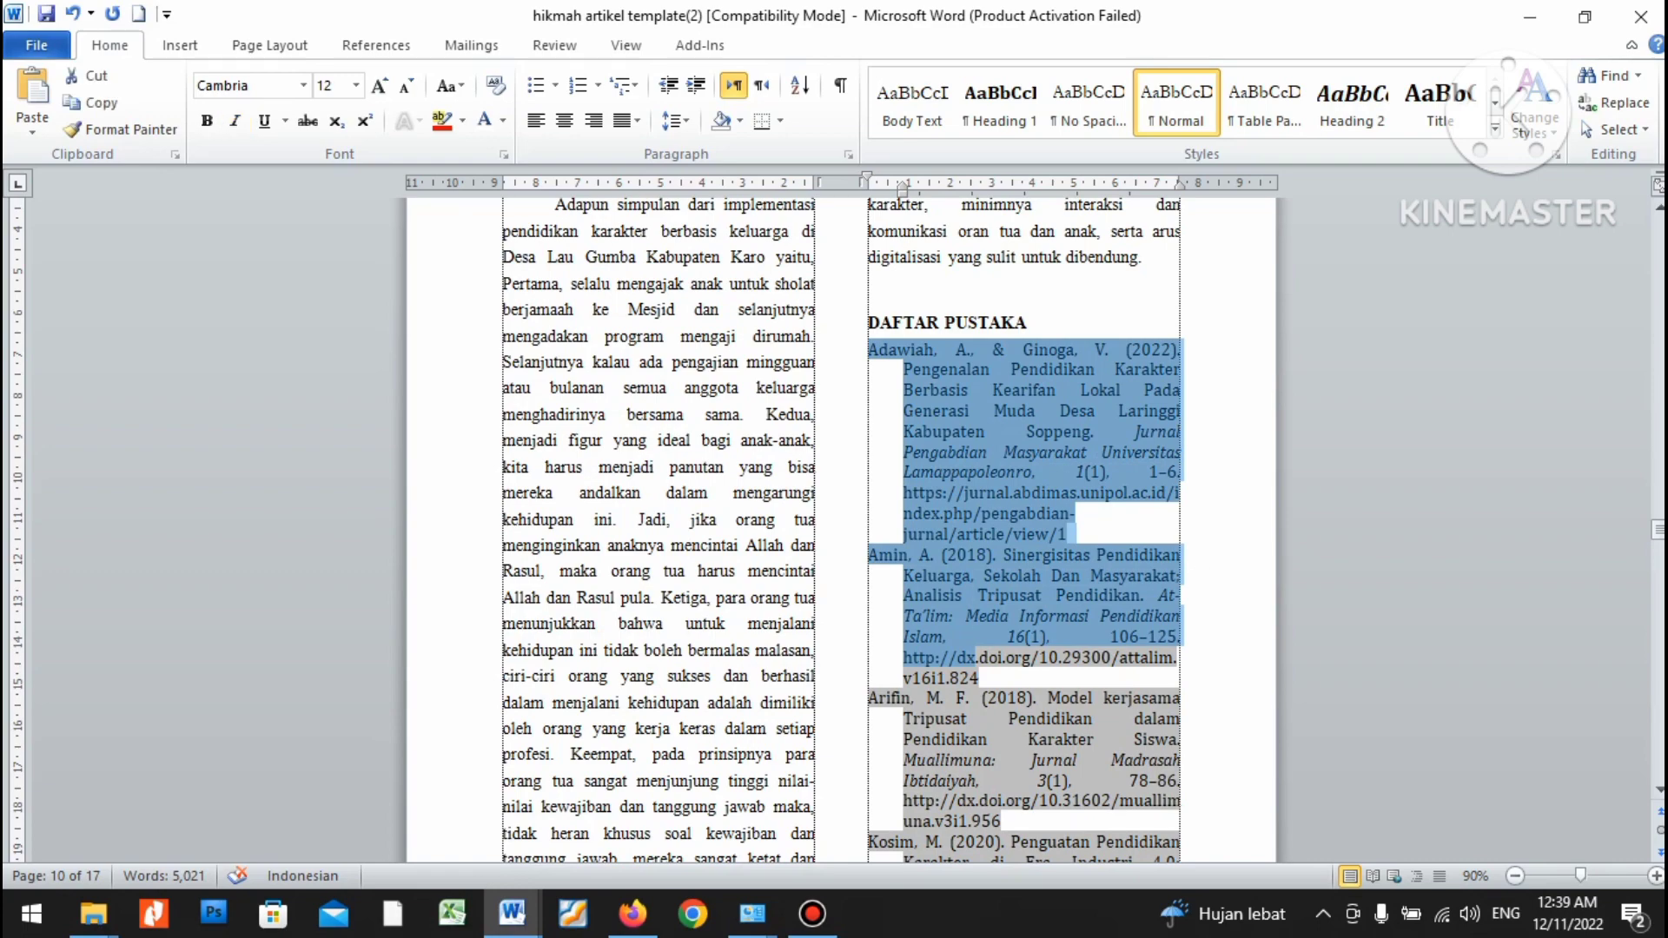
key(super+d)
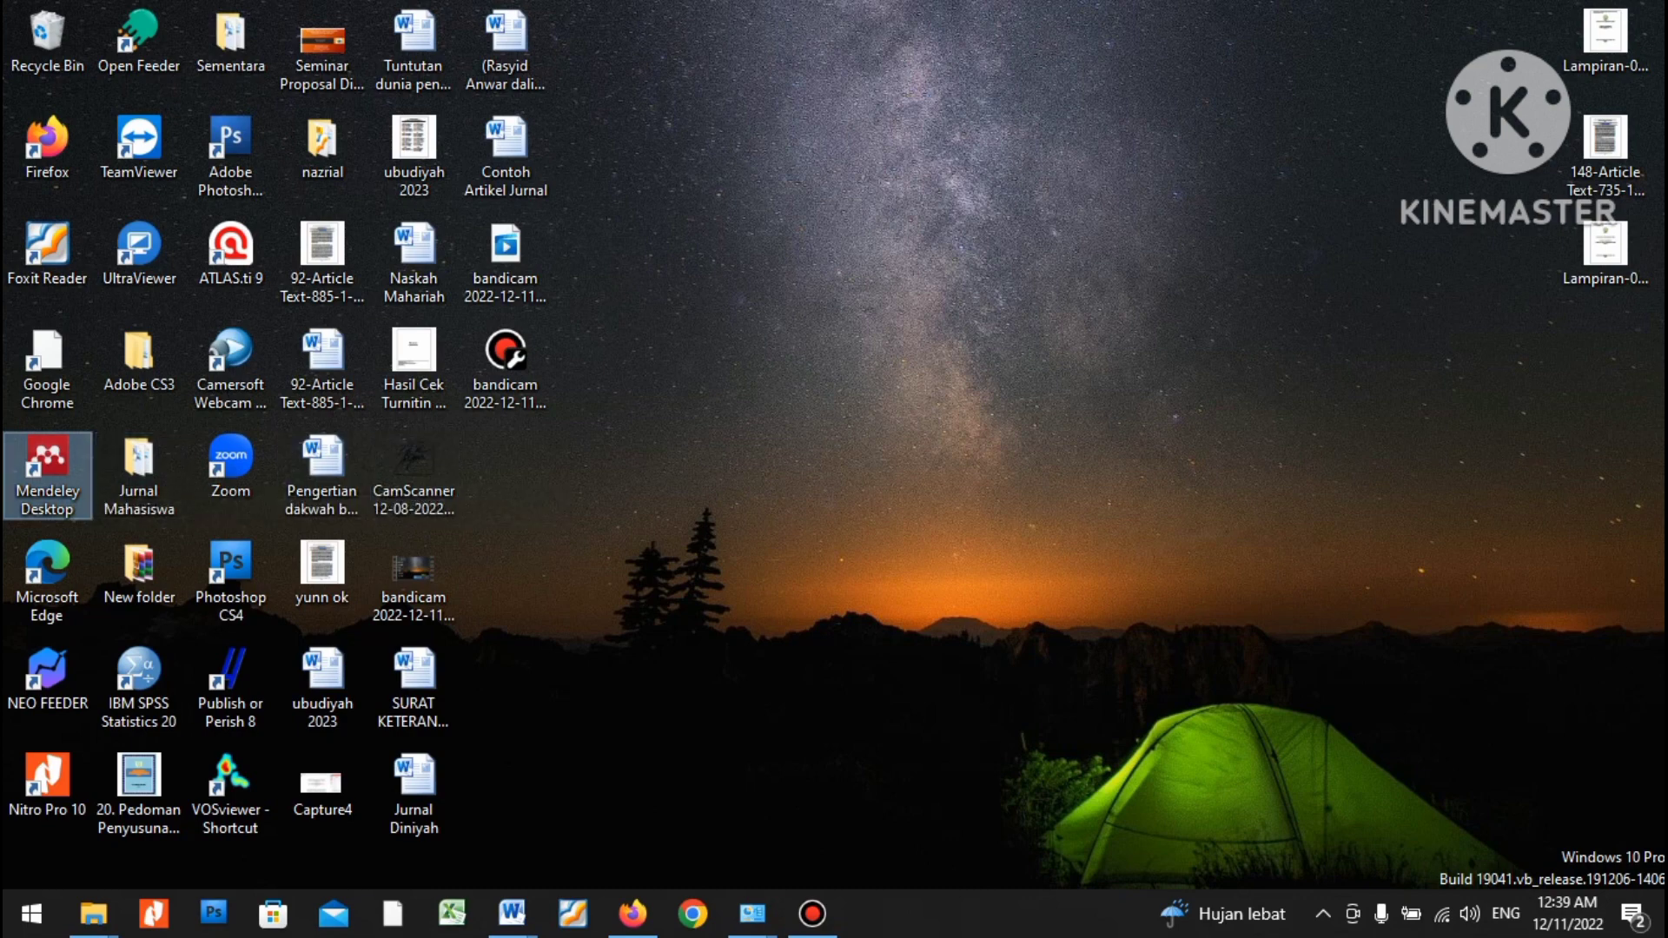
Launch Mendeley Desktop and sign in with the account e-mail and password.
key(Return)
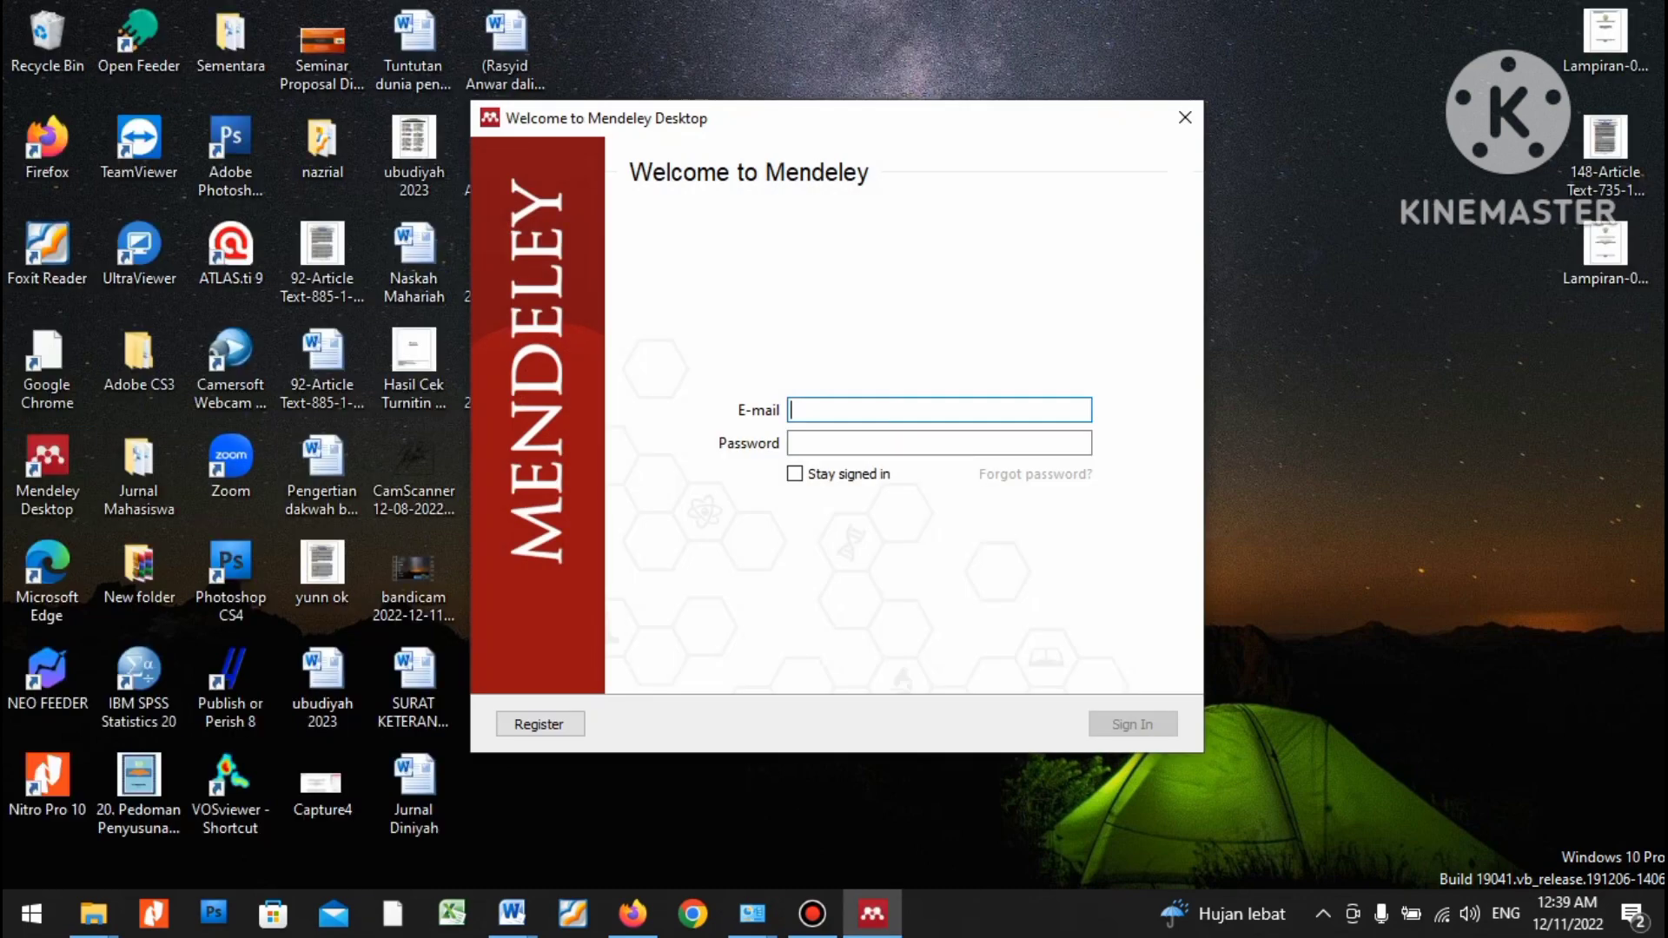
key(Tab)
text(p**********)
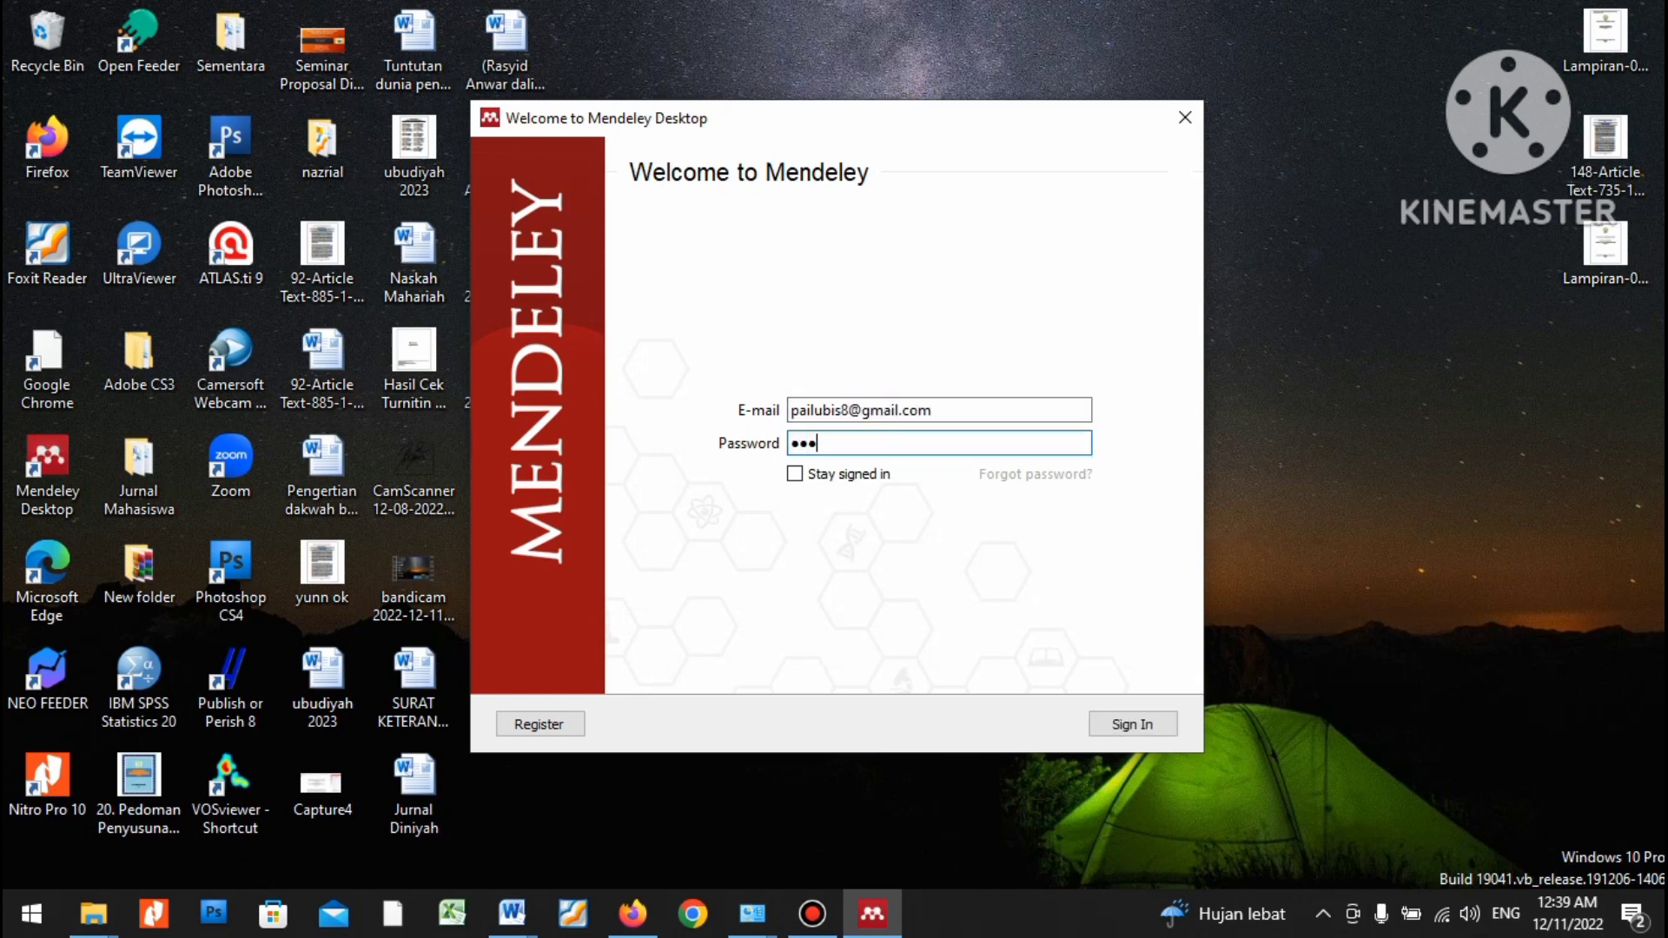
text(**)
key(Return)
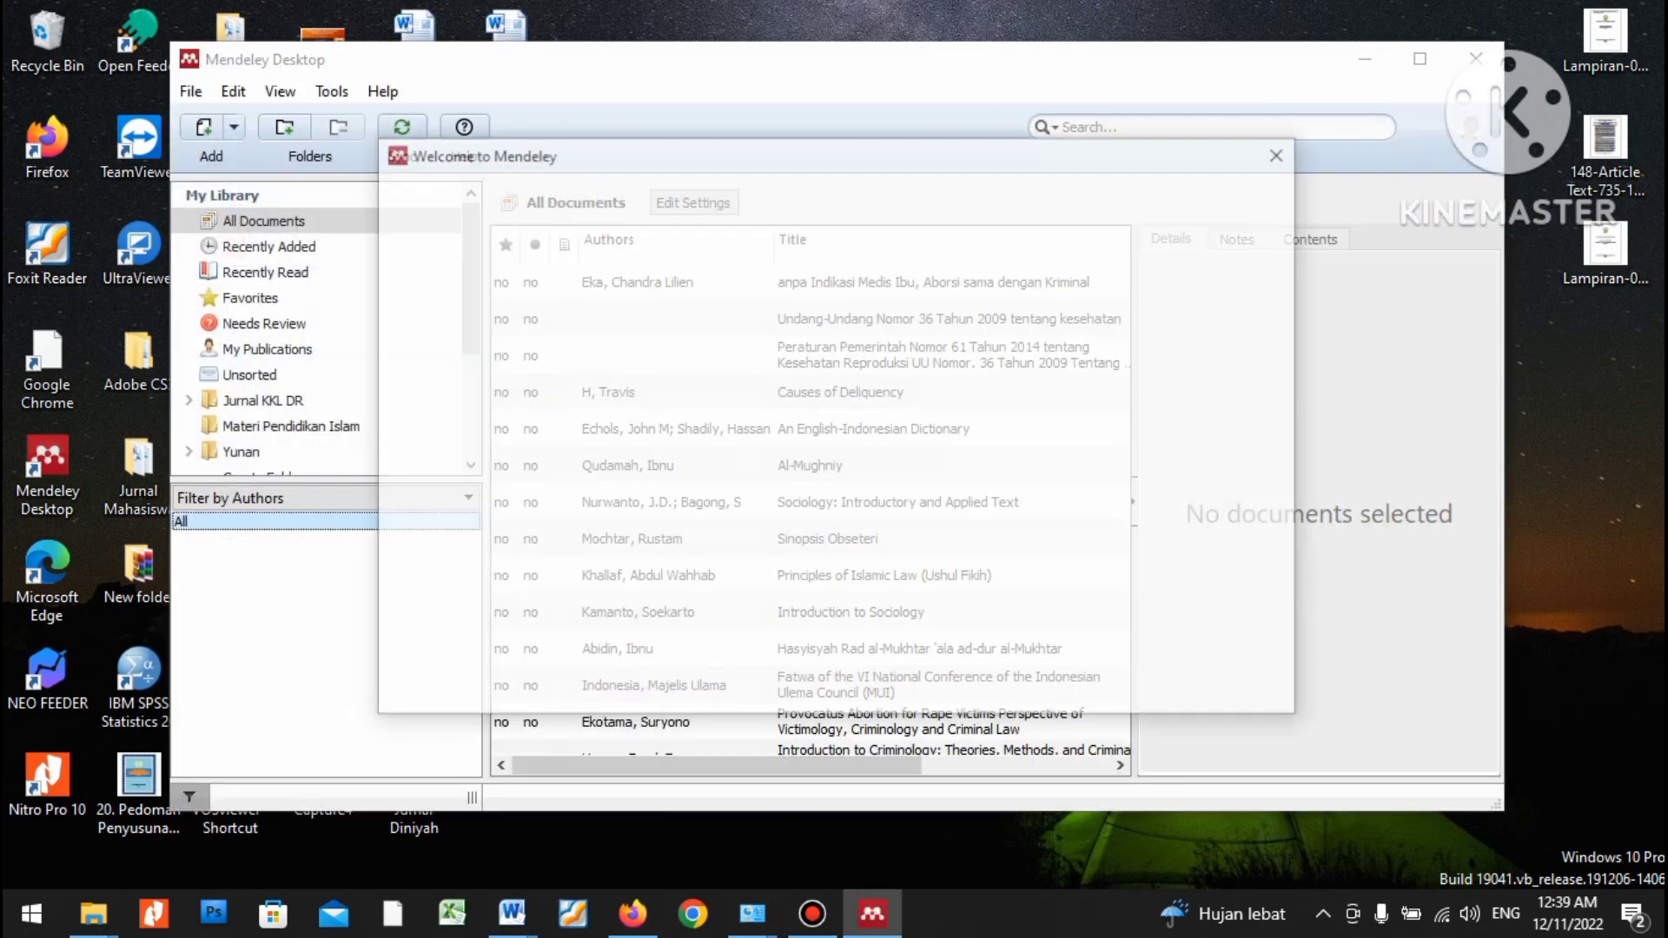
Dismiss the welcome screen and Add and Create tour, then open and close a blank Excel window.
key(Escape)
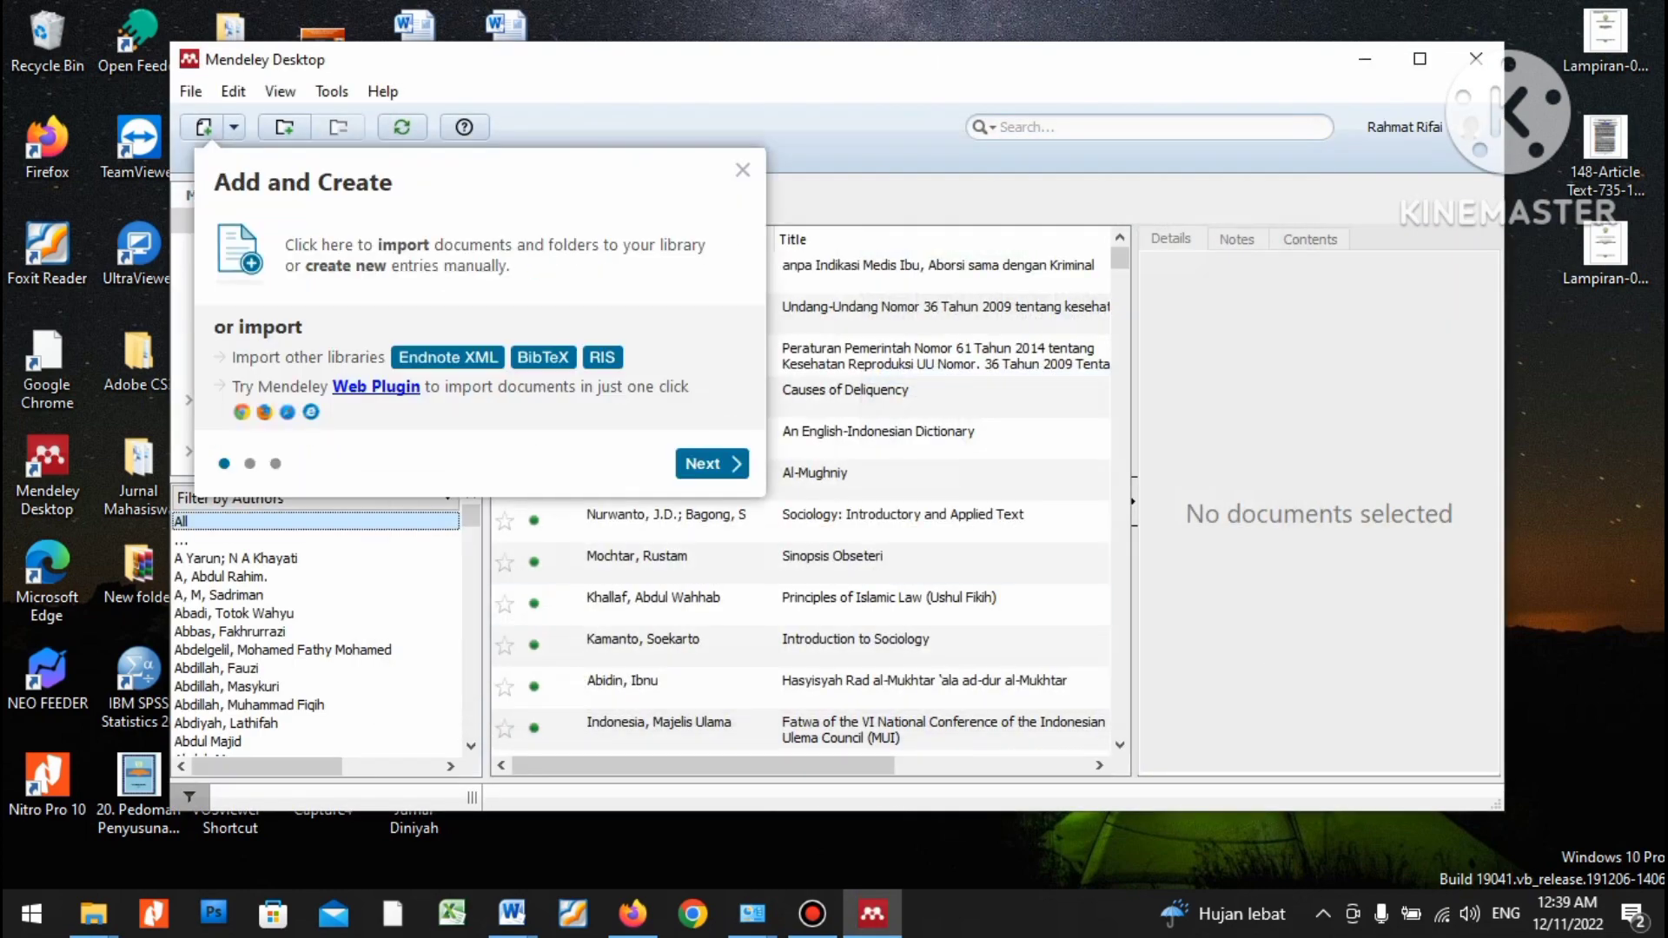
key(Escape)
click(452, 912)
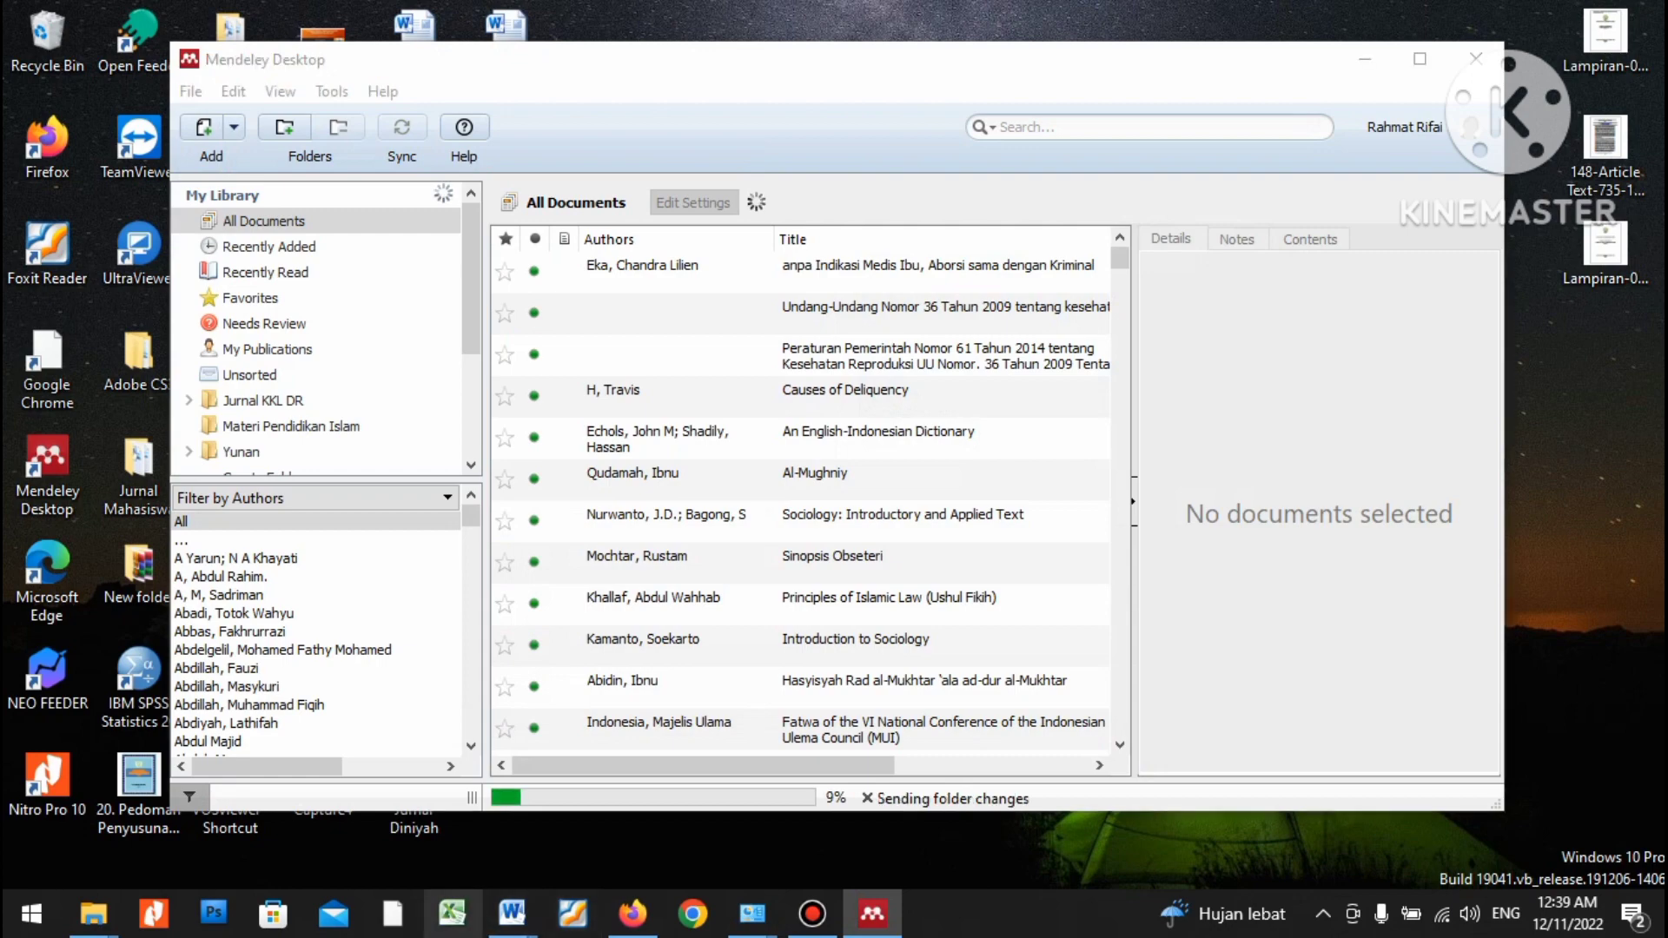
click(1063, 54)
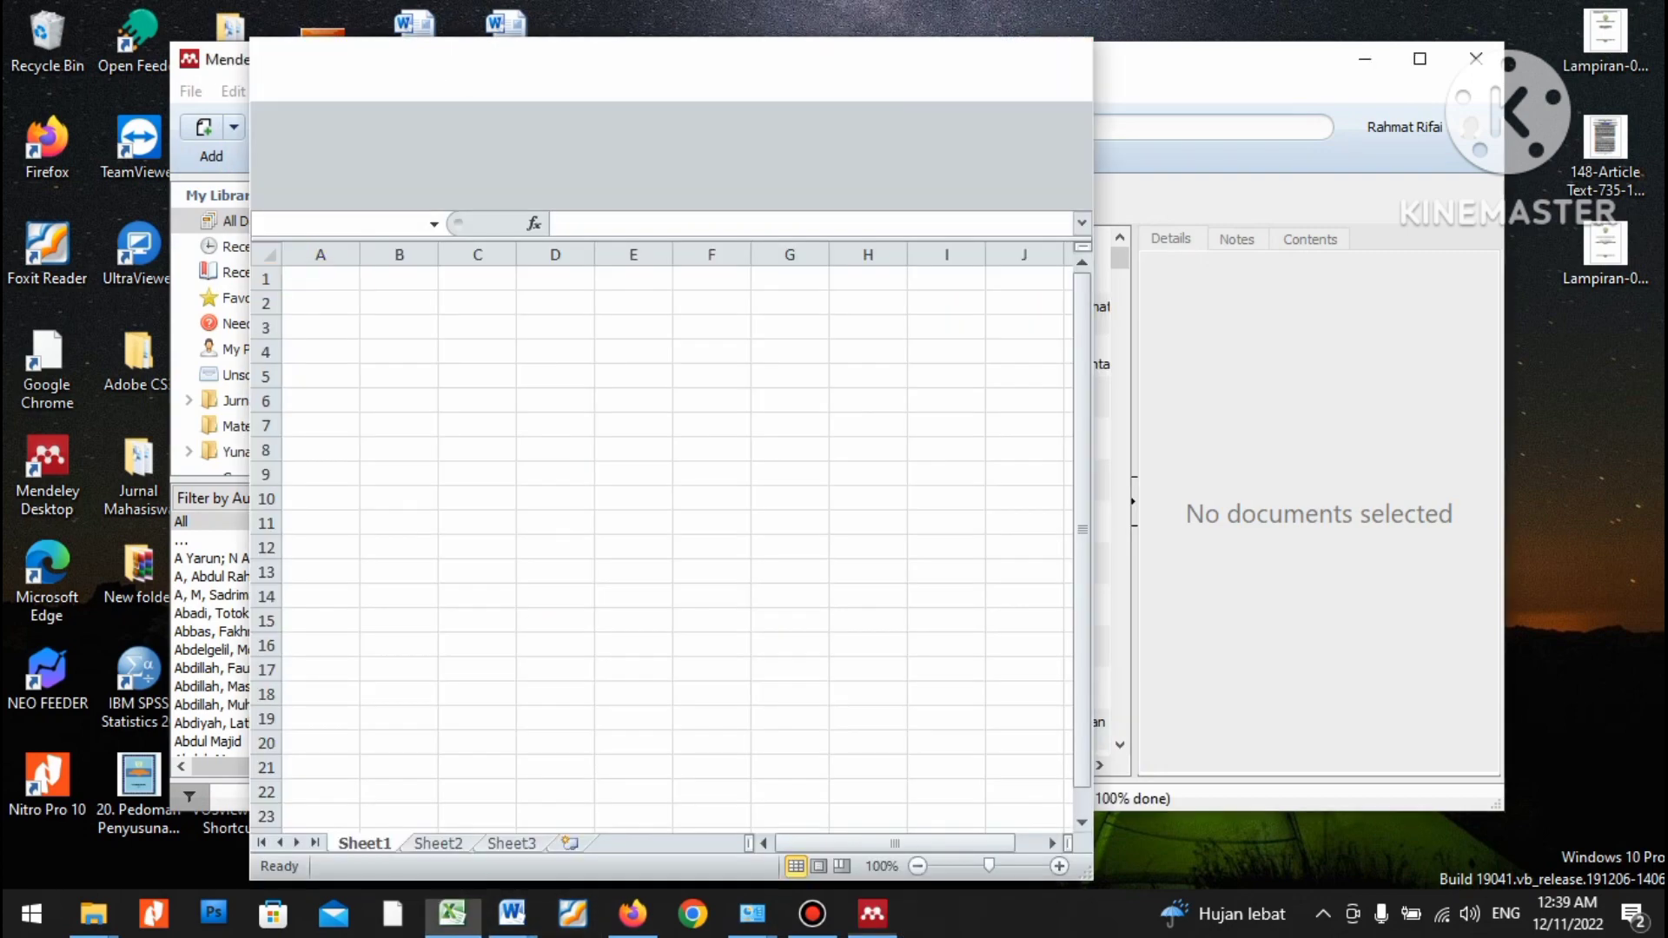
Bring hikmah artikel template(2) to the front, check the pasted reference list, and open References.
mouse_move(511, 912)
mouse_move(773, 817)
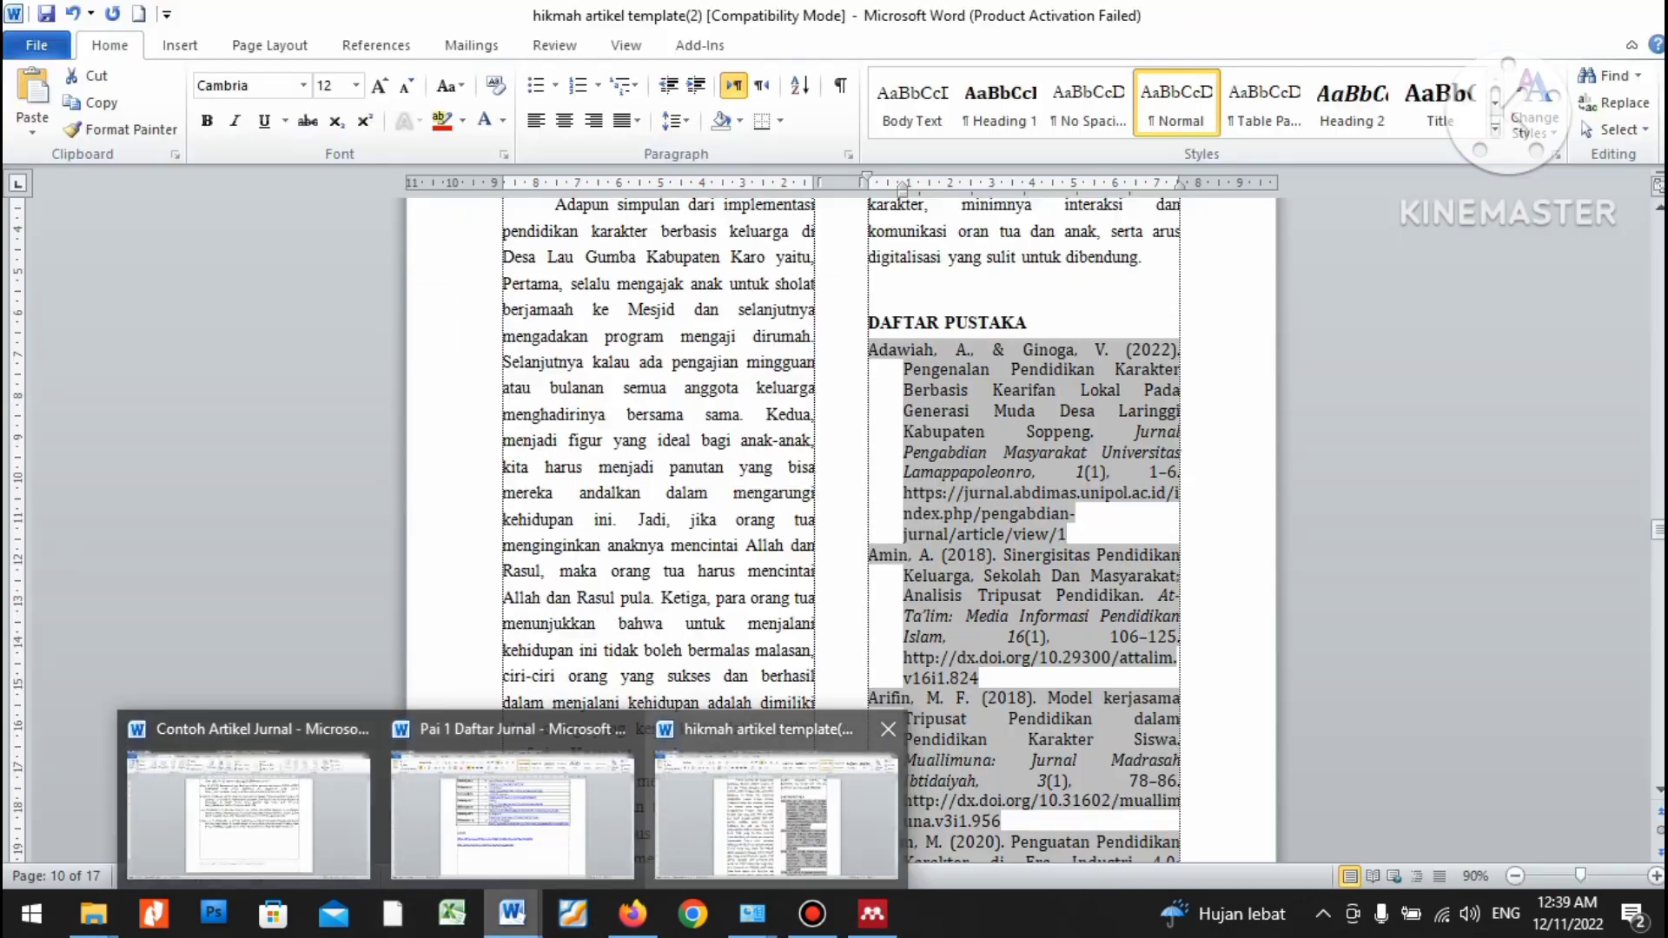
click(773, 817)
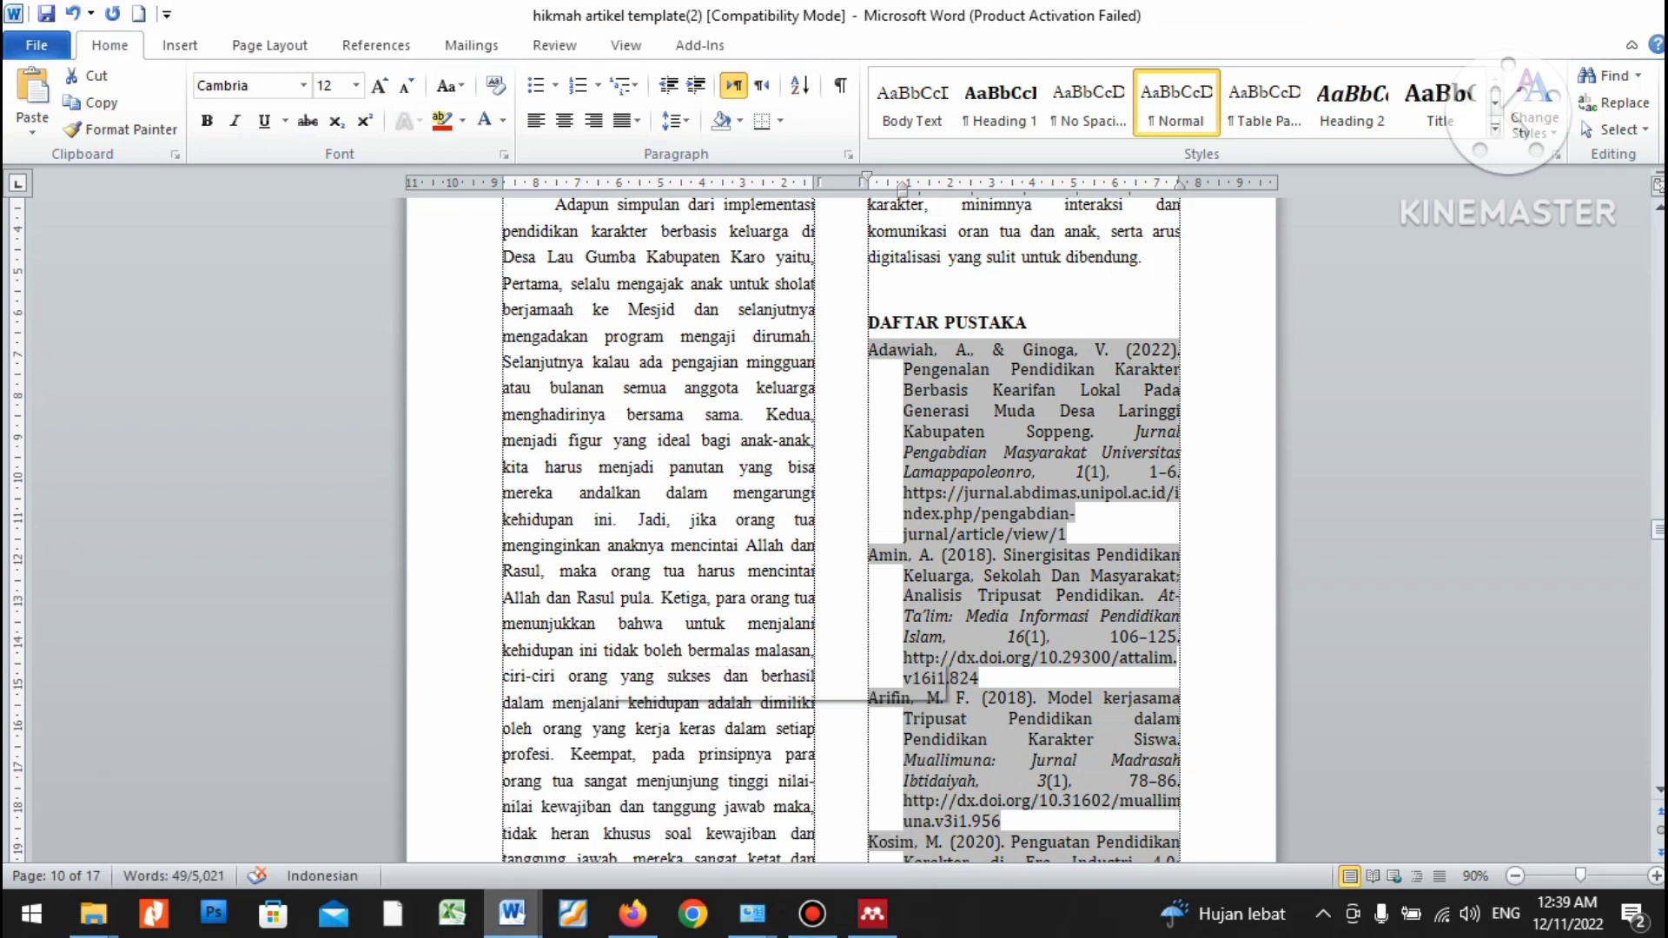
click(1027, 410)
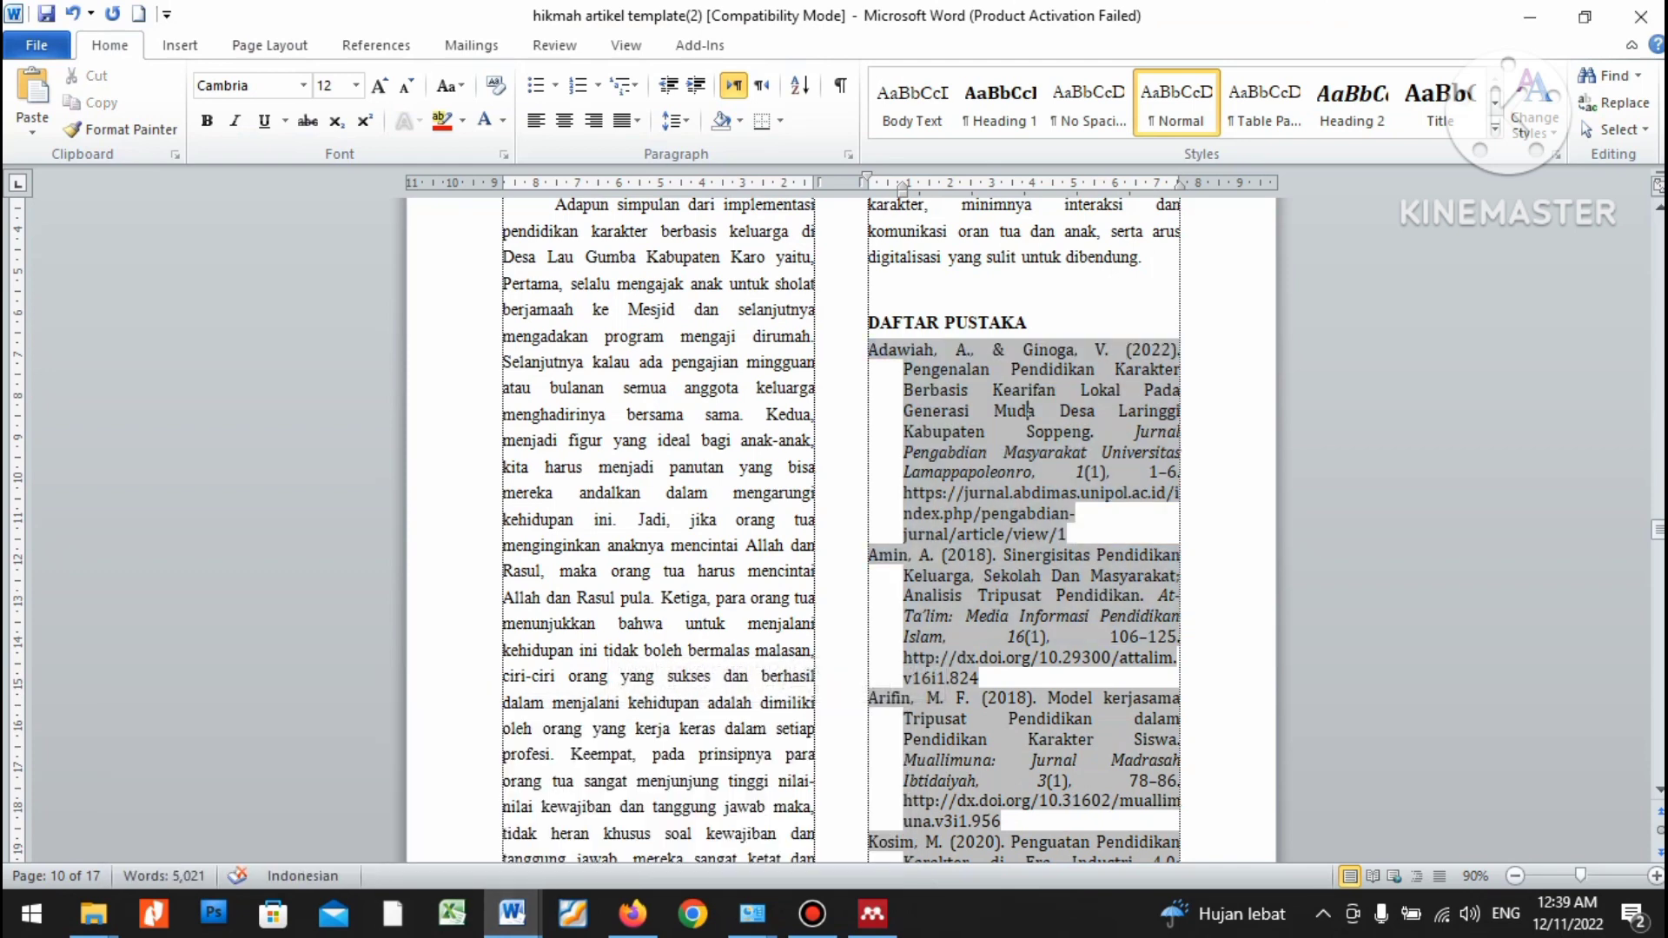
drag(869, 349, 941, 199)
scroll(841, 530, up, 15)
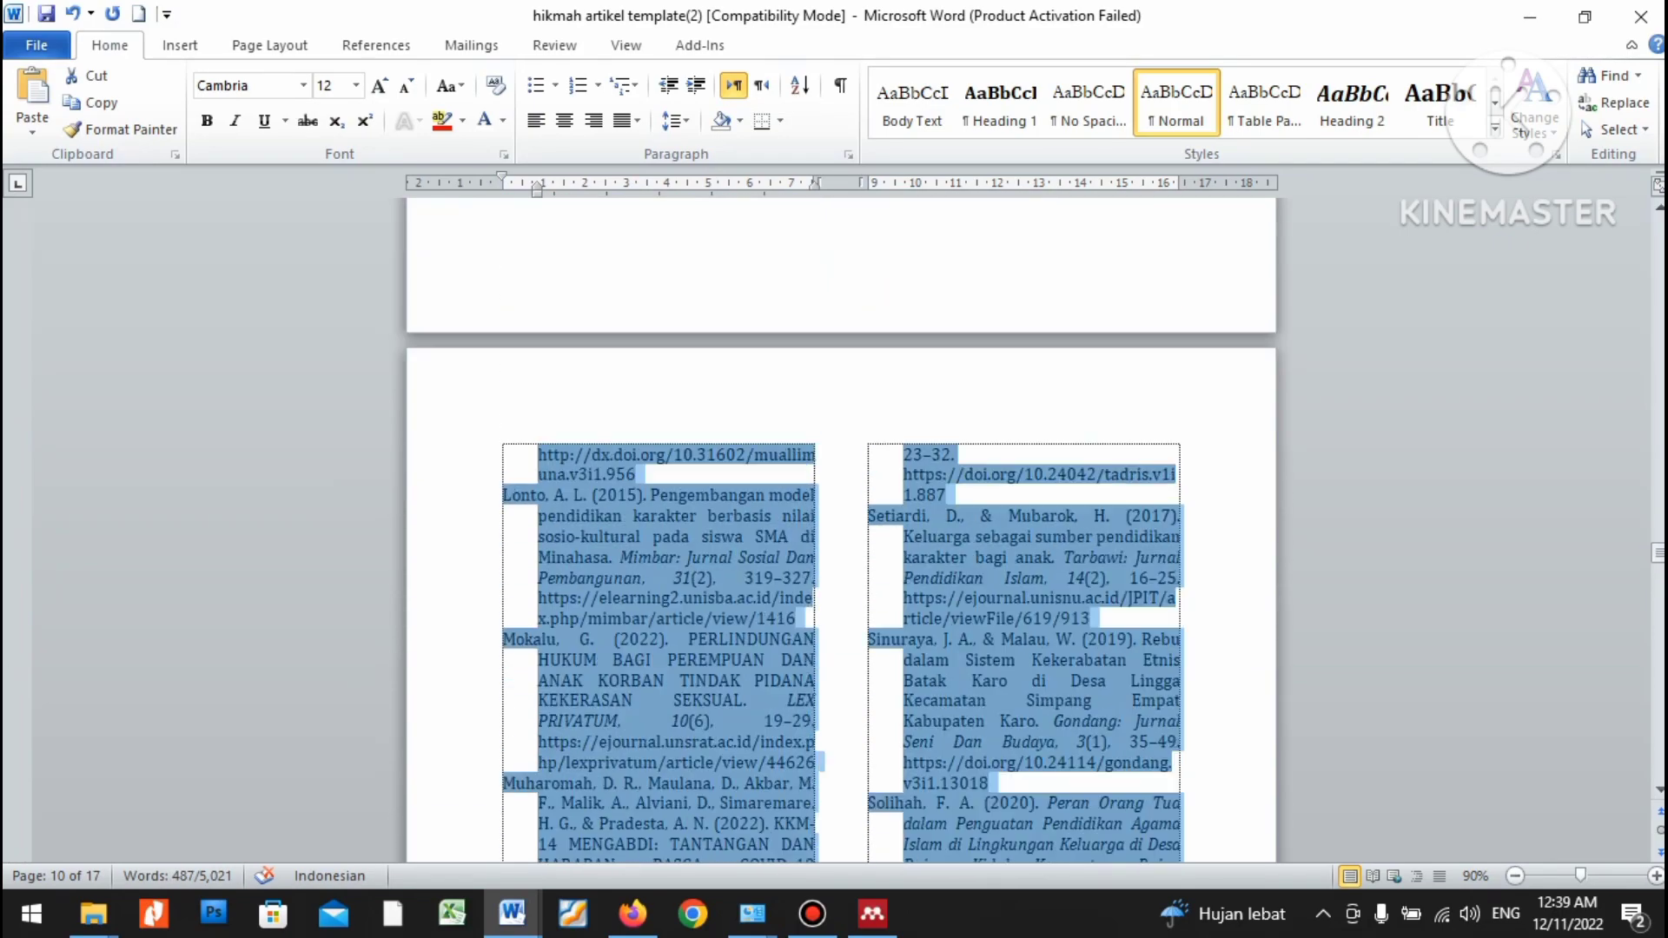
scroll(1025, 530, up, 4)
click(995, 469)
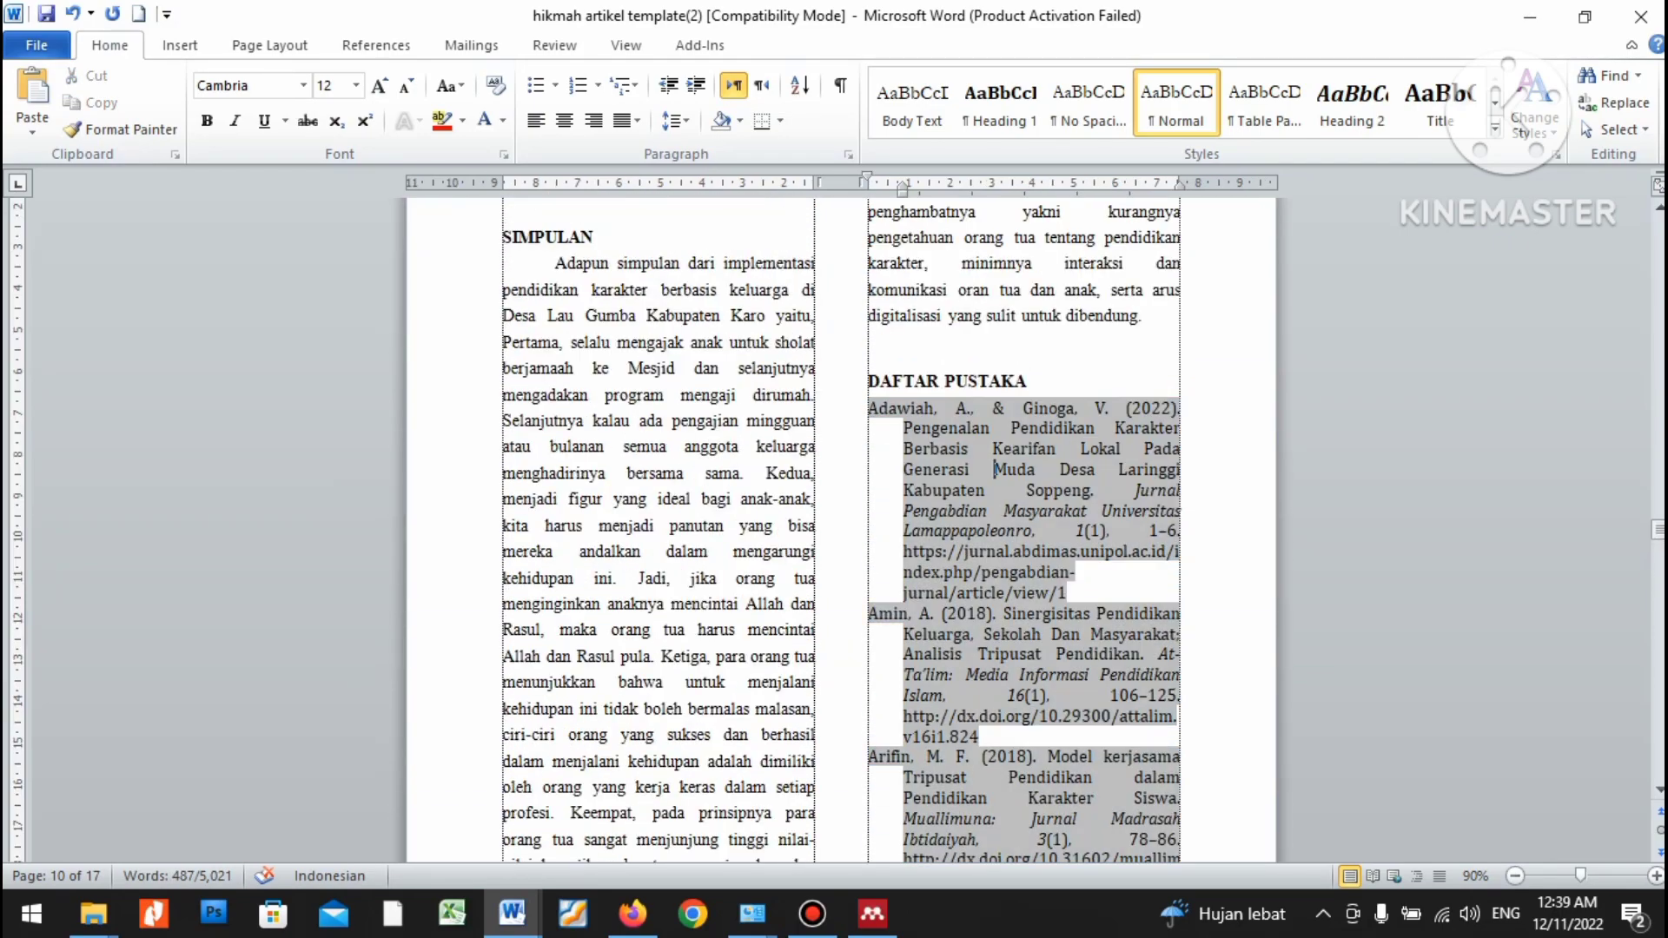
click(375, 44)
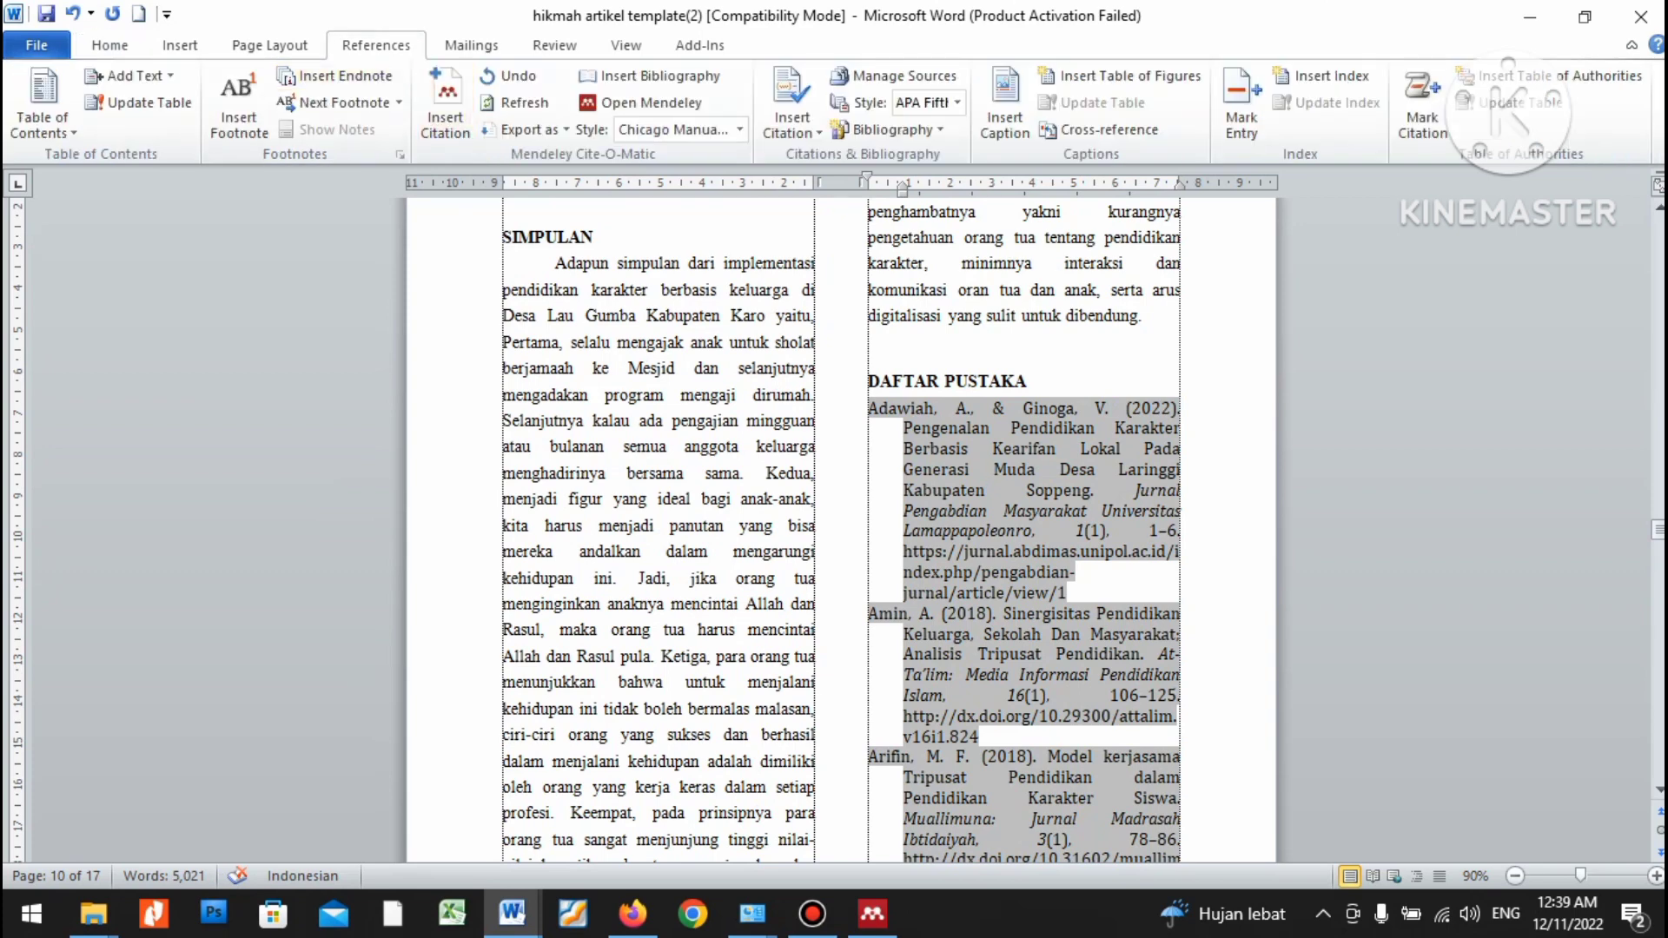
Select the whole bibliography and switch the Mendeley citation style to APA 7th edition, dismissing the connection error.
drag(870, 409, 608, 695)
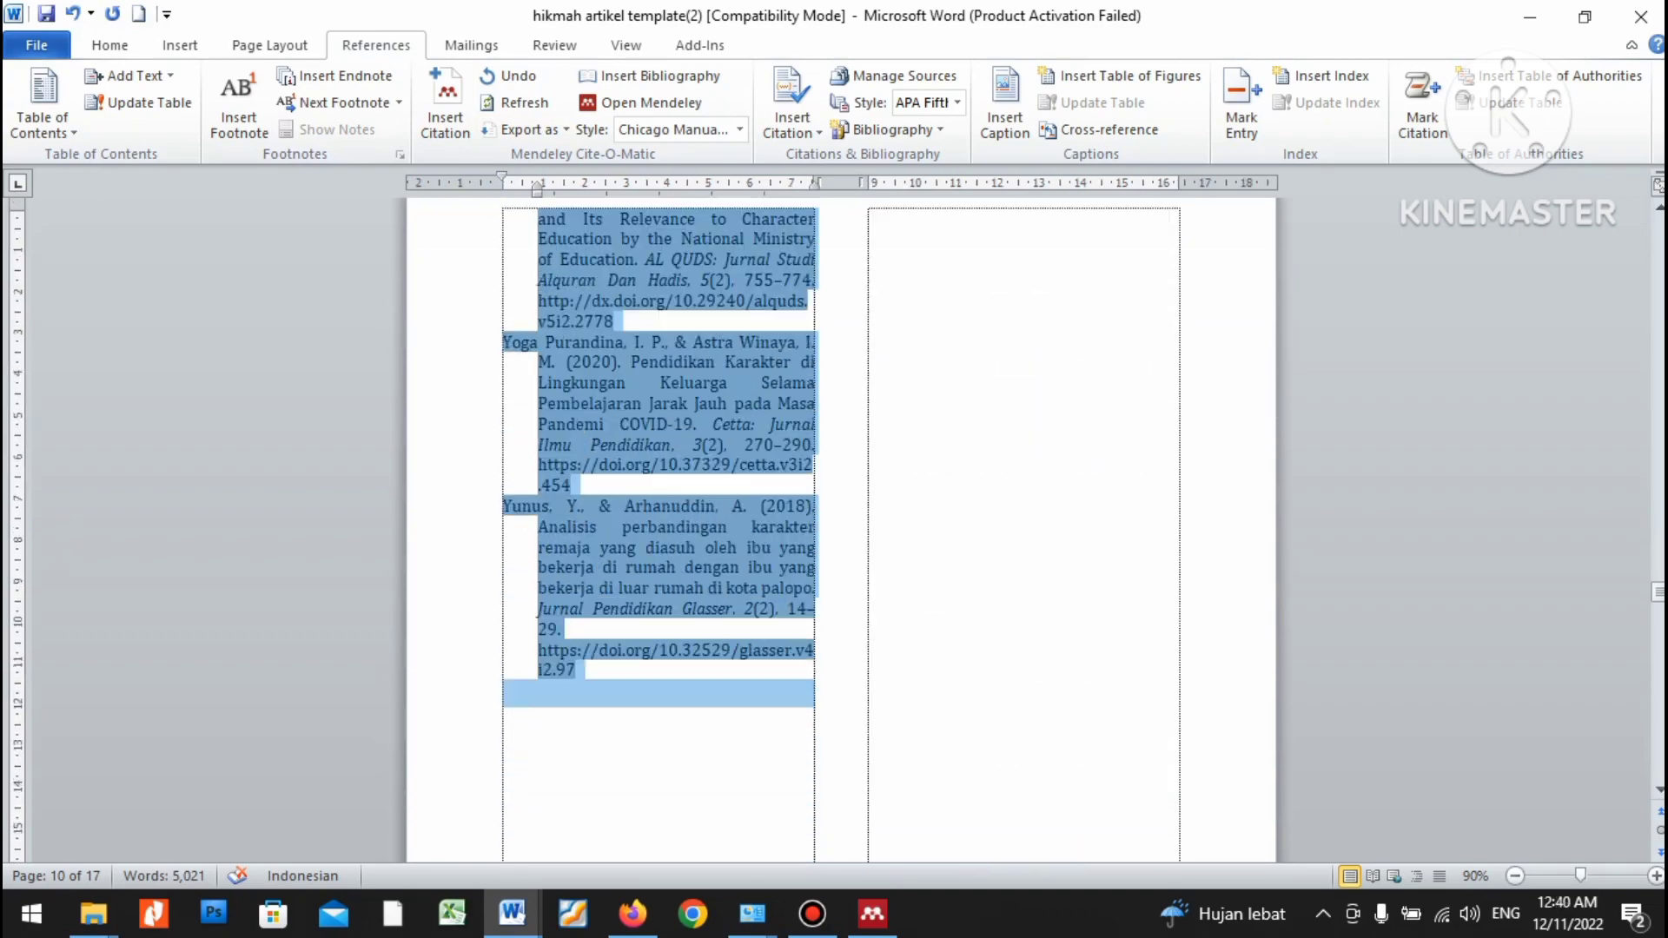
drag(739, 856, 738, 391)
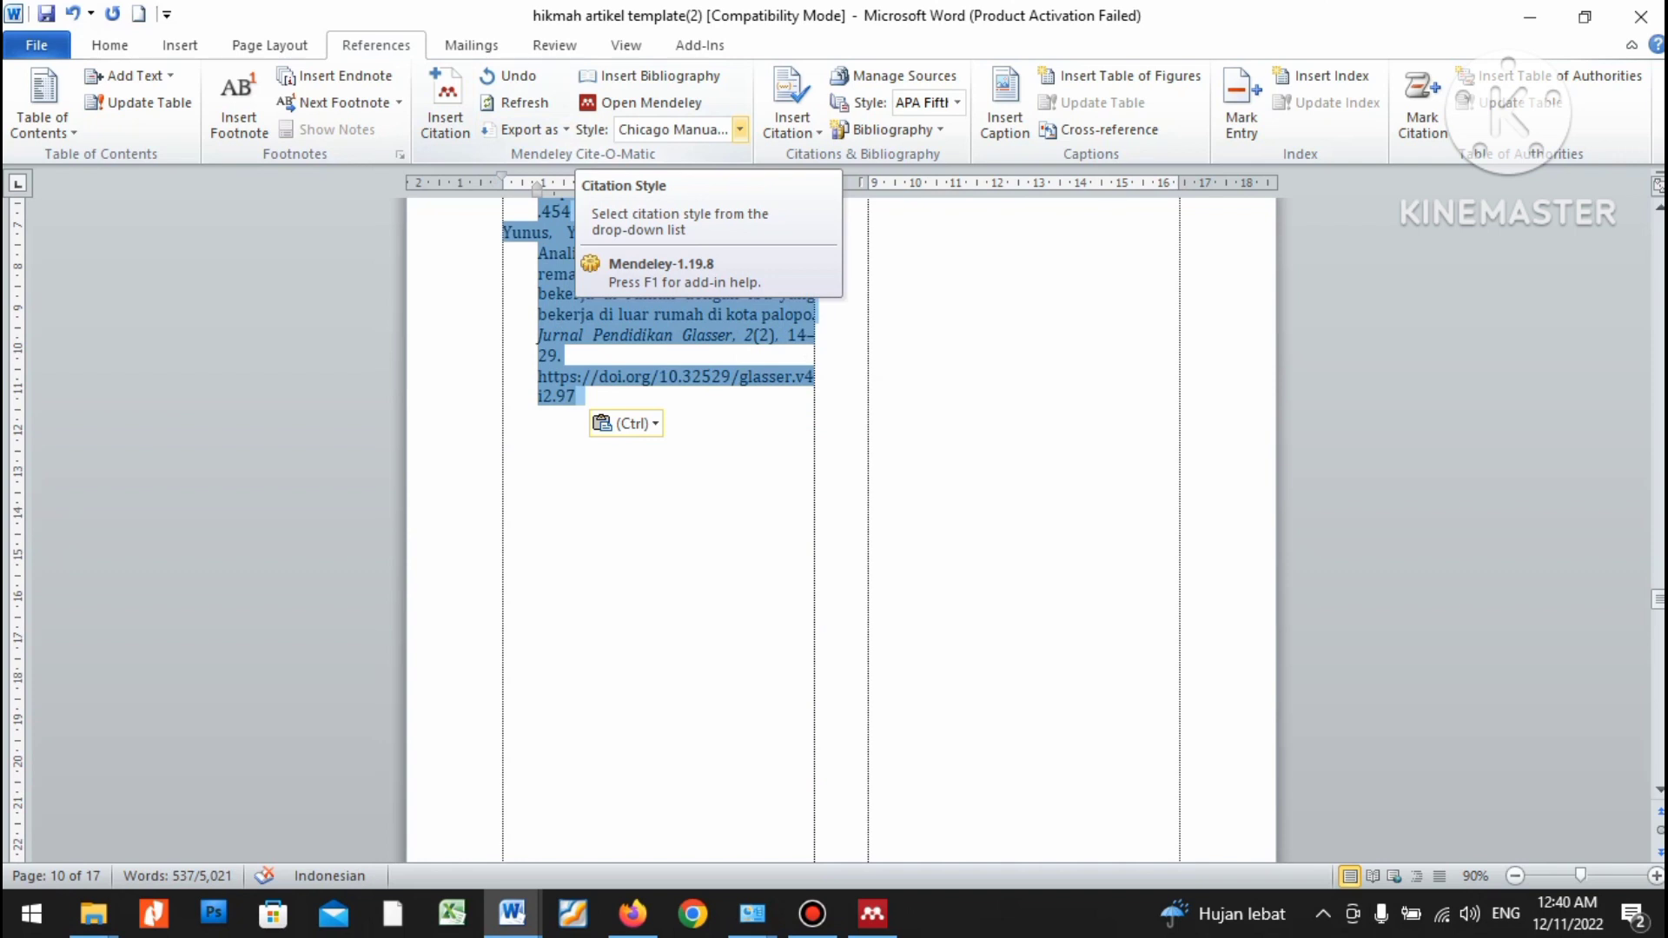
click(740, 130)
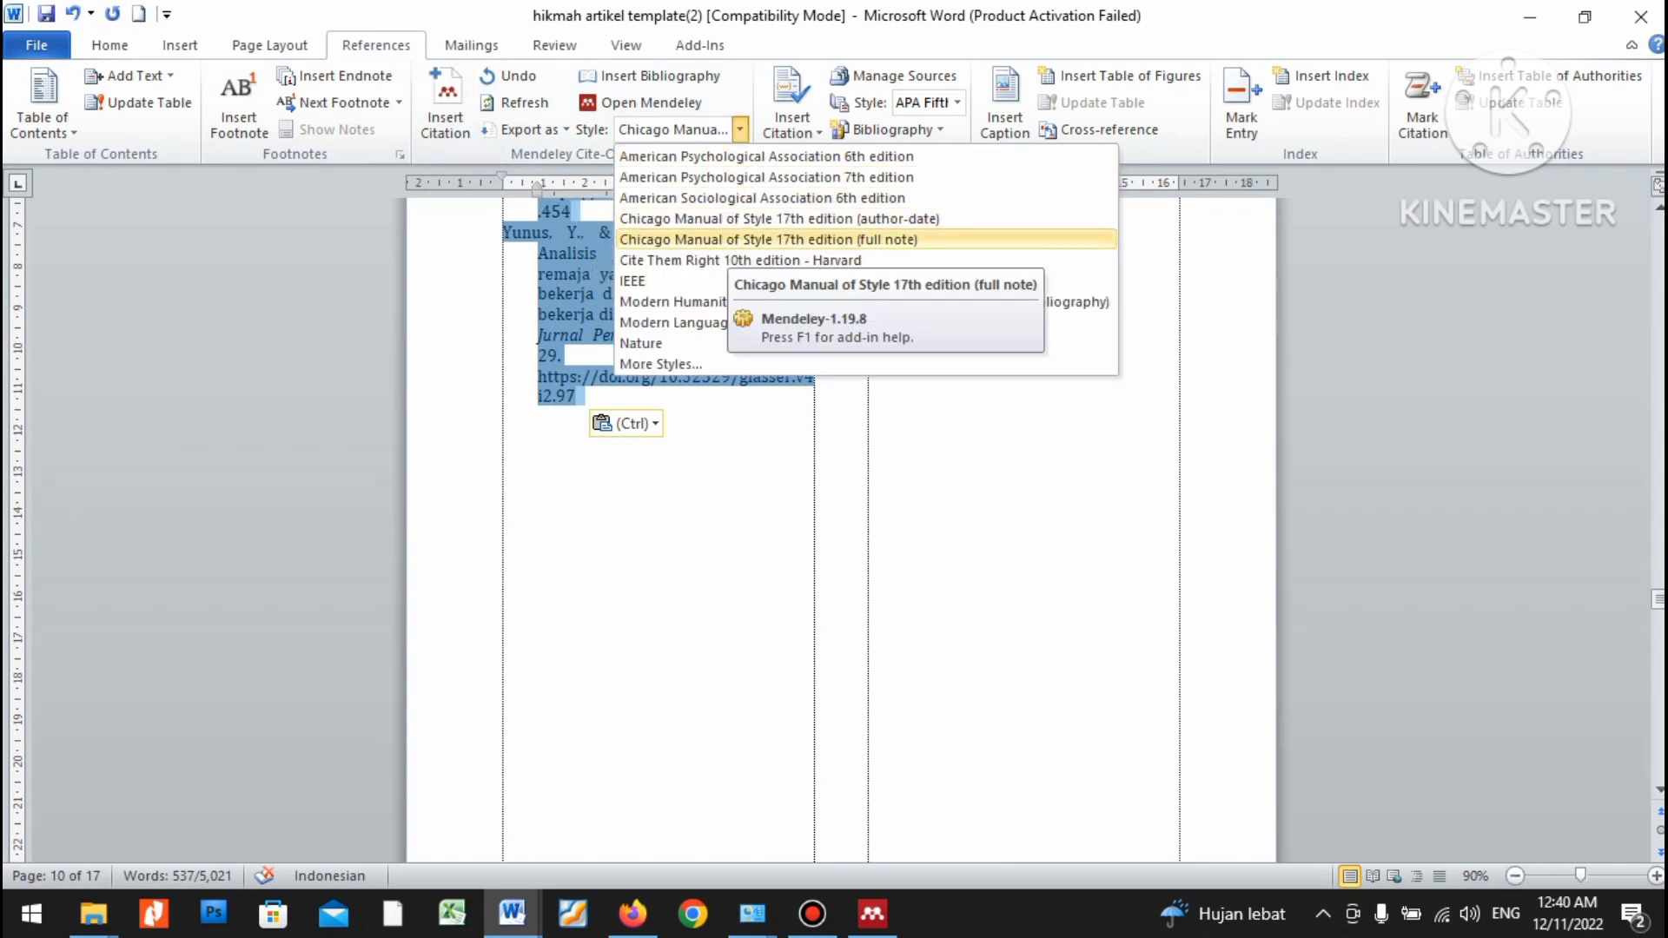
key(Up)
key(Up)
key(Up)
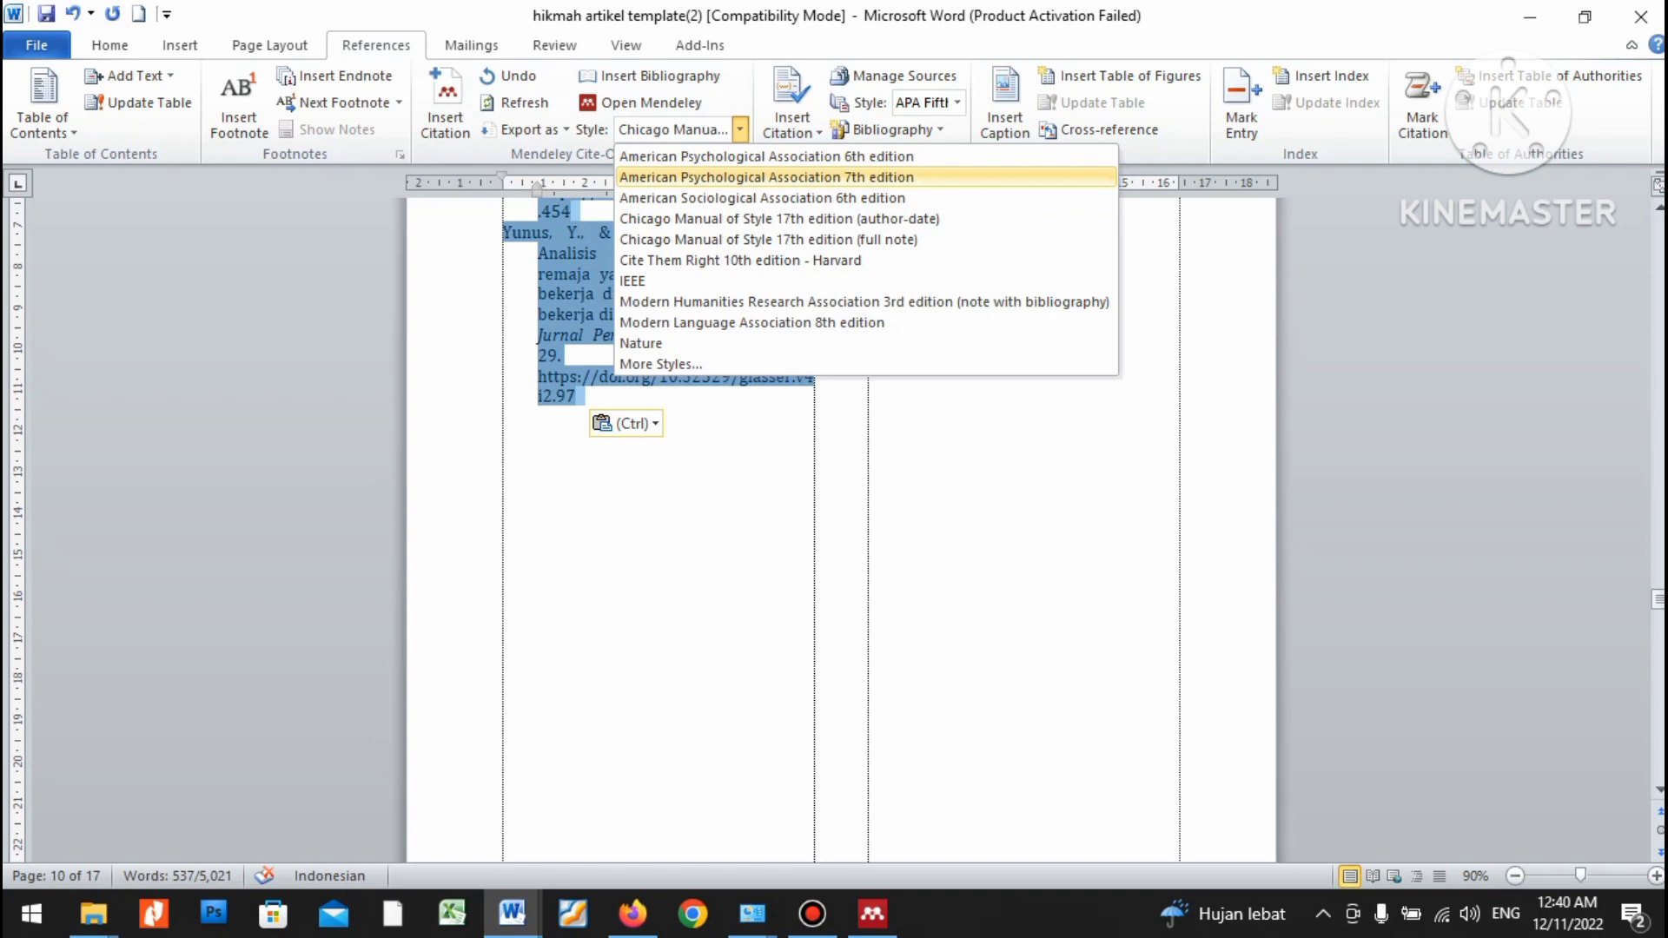
key(Return)
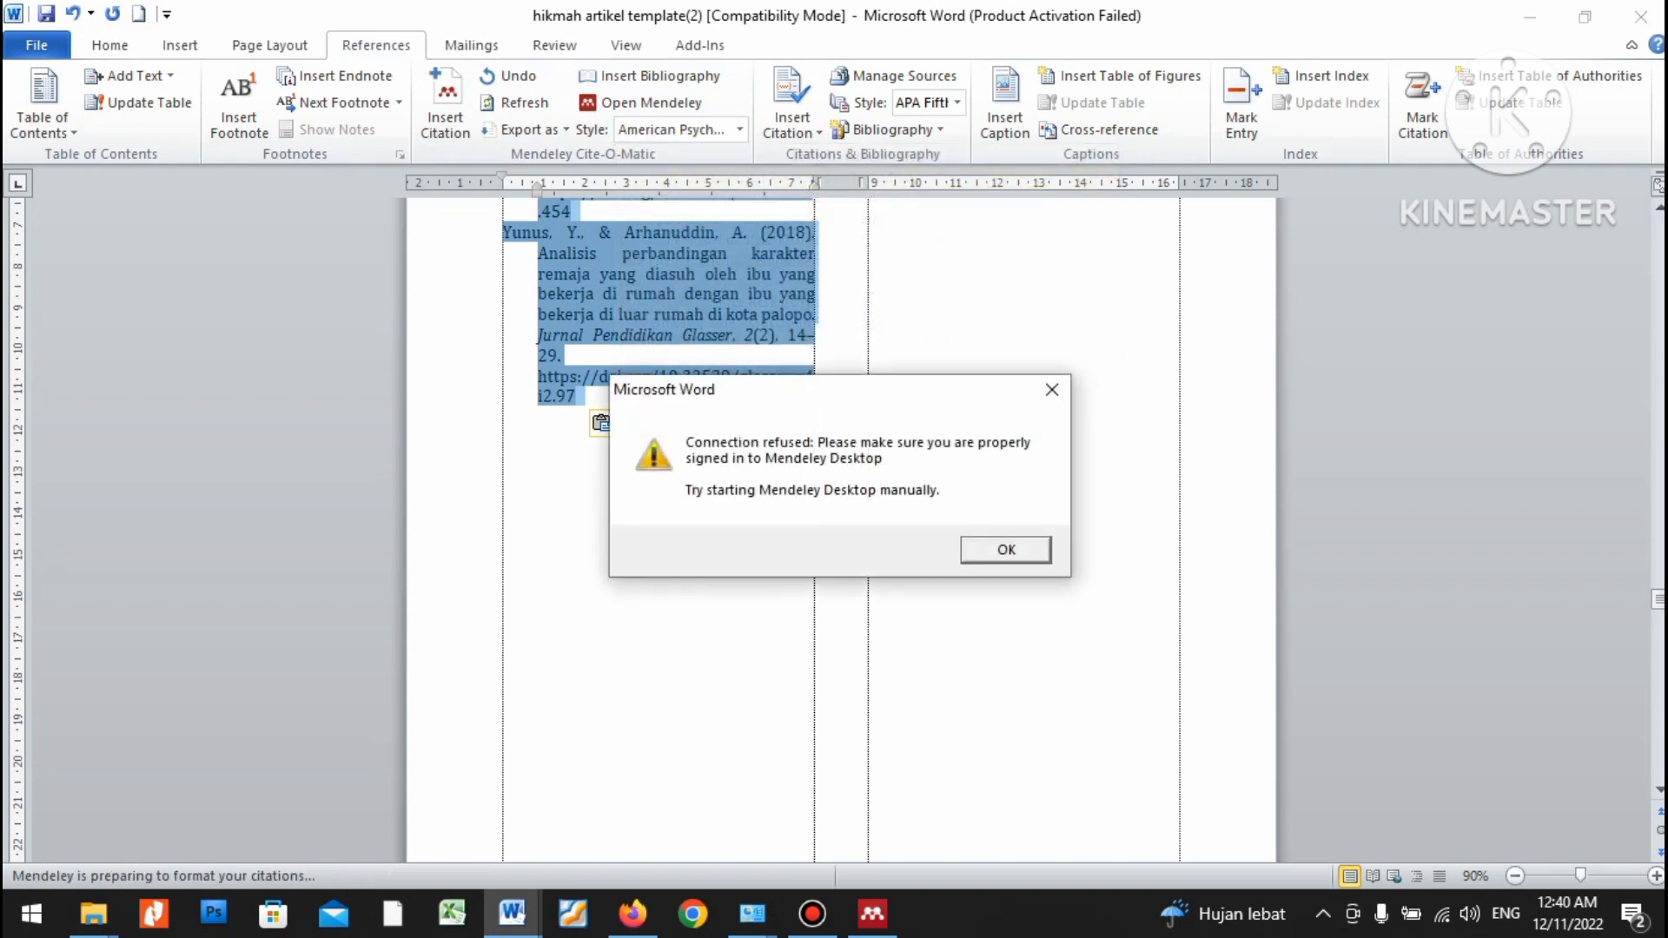
key(Return)
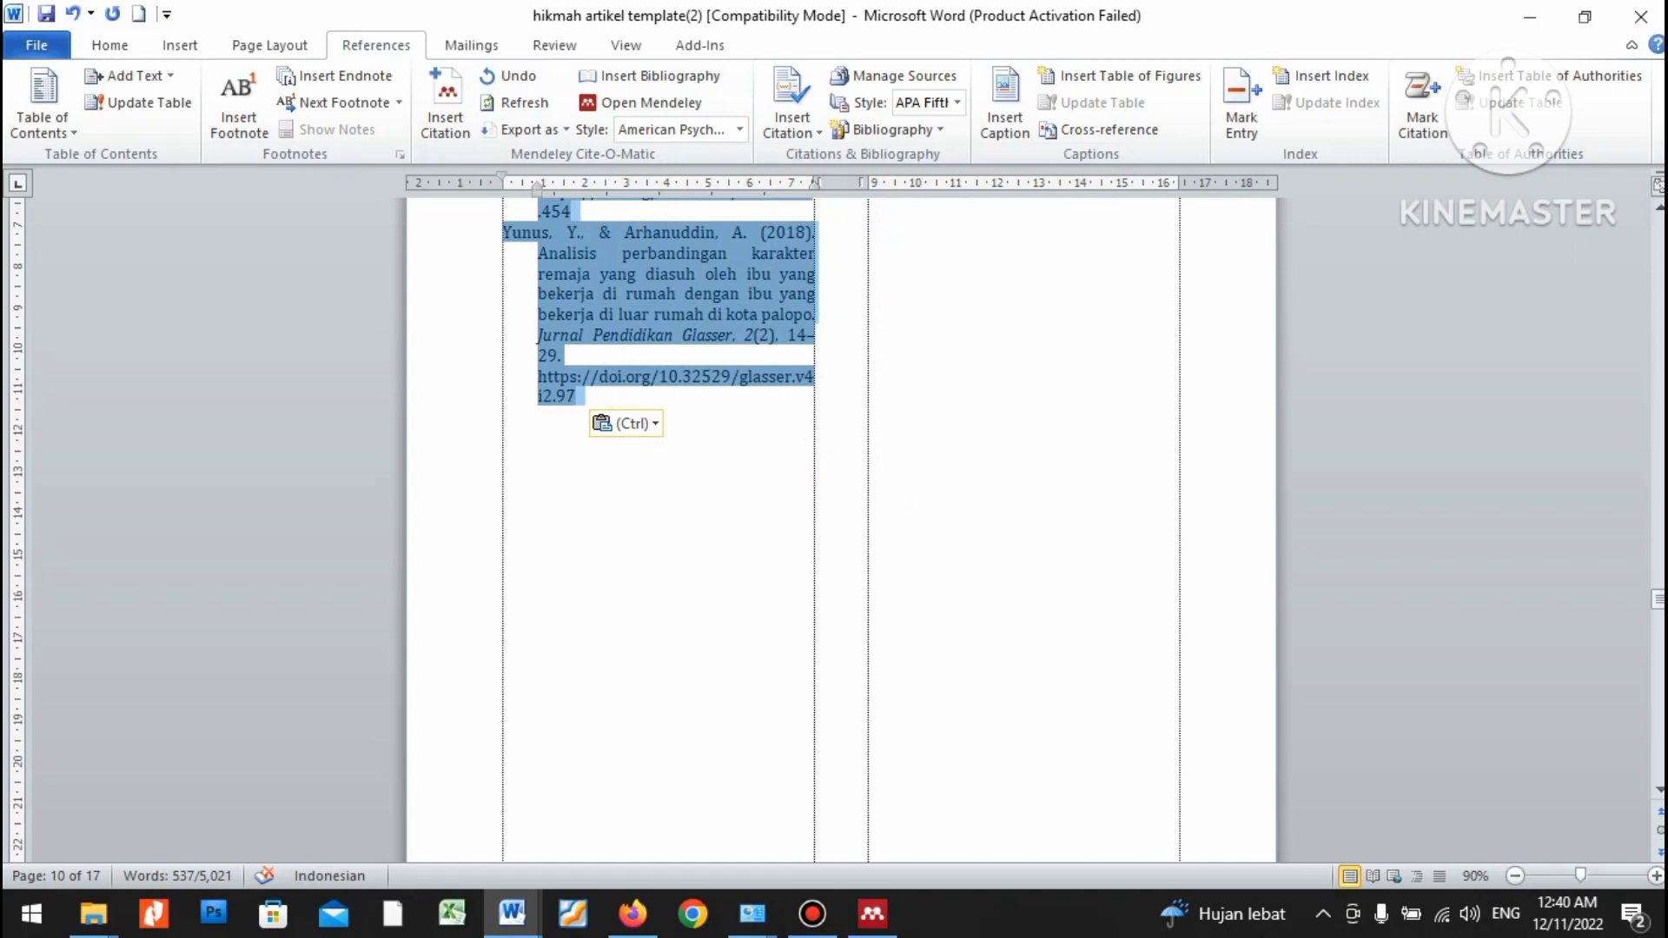
scroll(834, 521, up, 15)
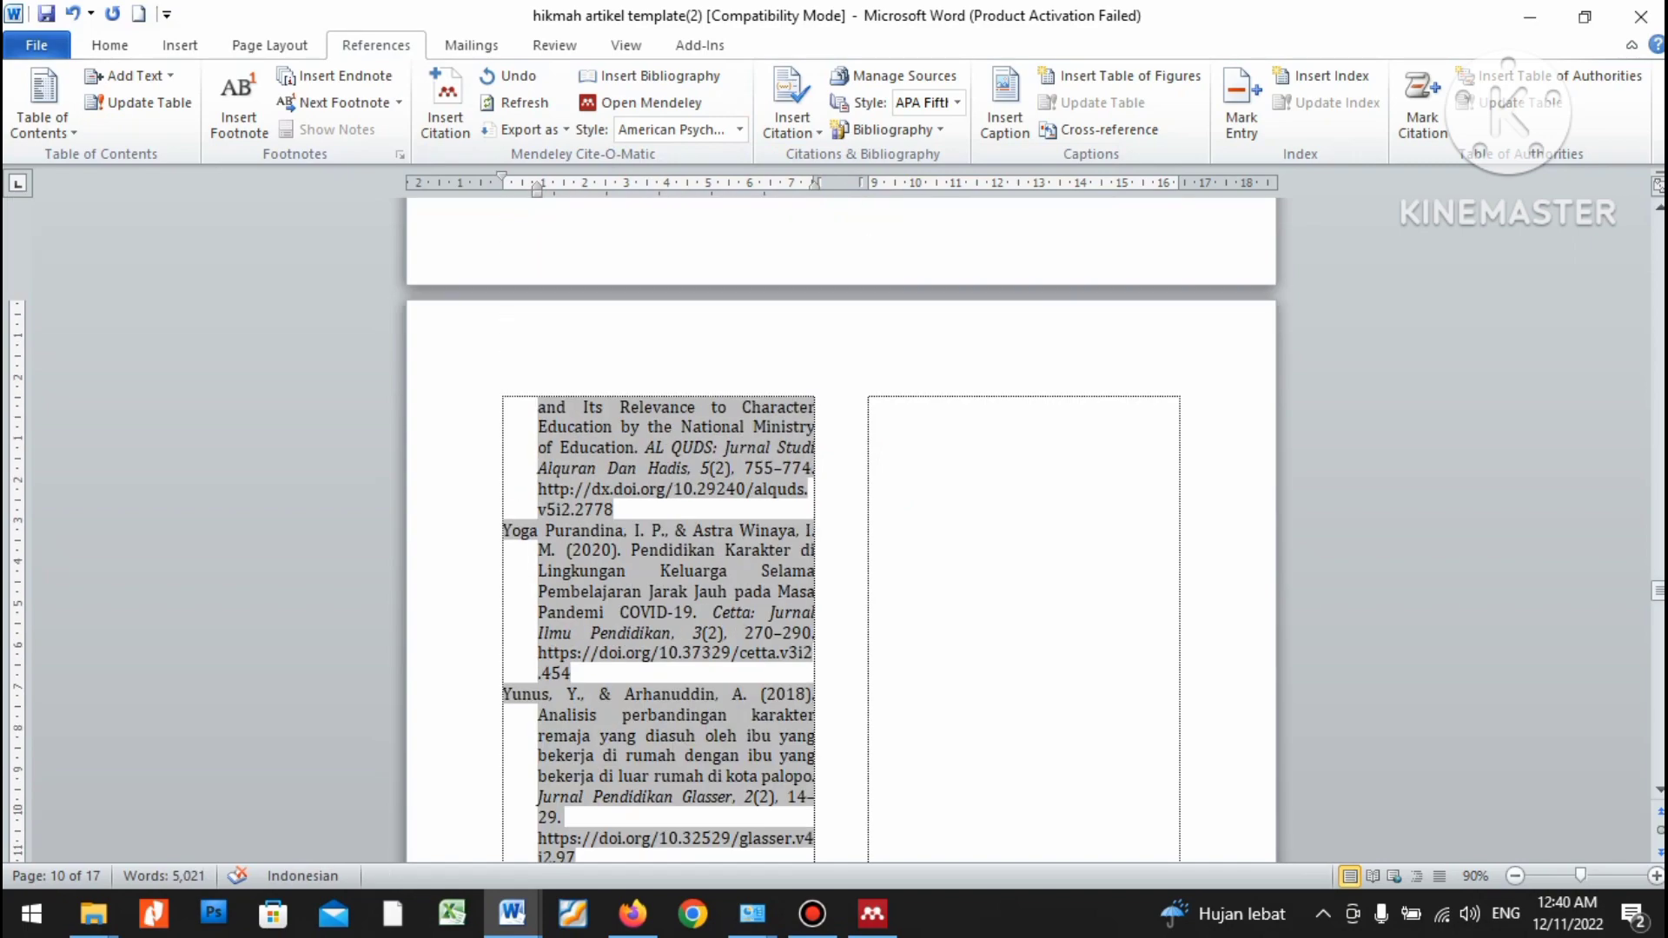
Select the reference list through the document end and set it in Times New Roman.
click(1042, 734)
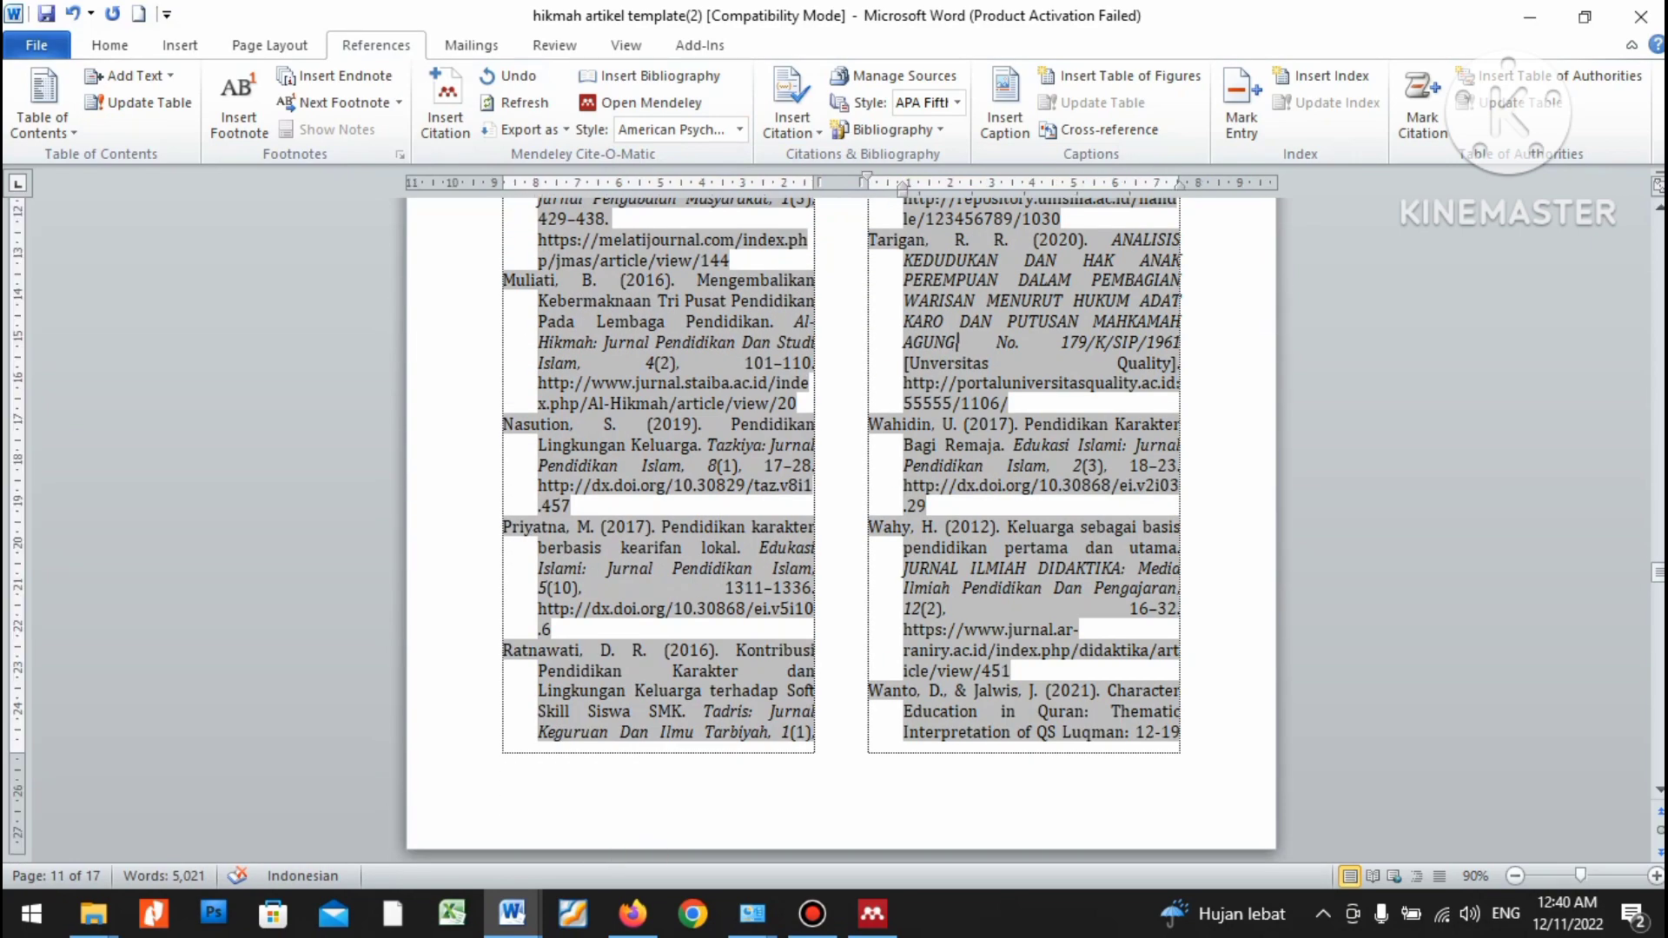
scroll(834, 522, up, 15)
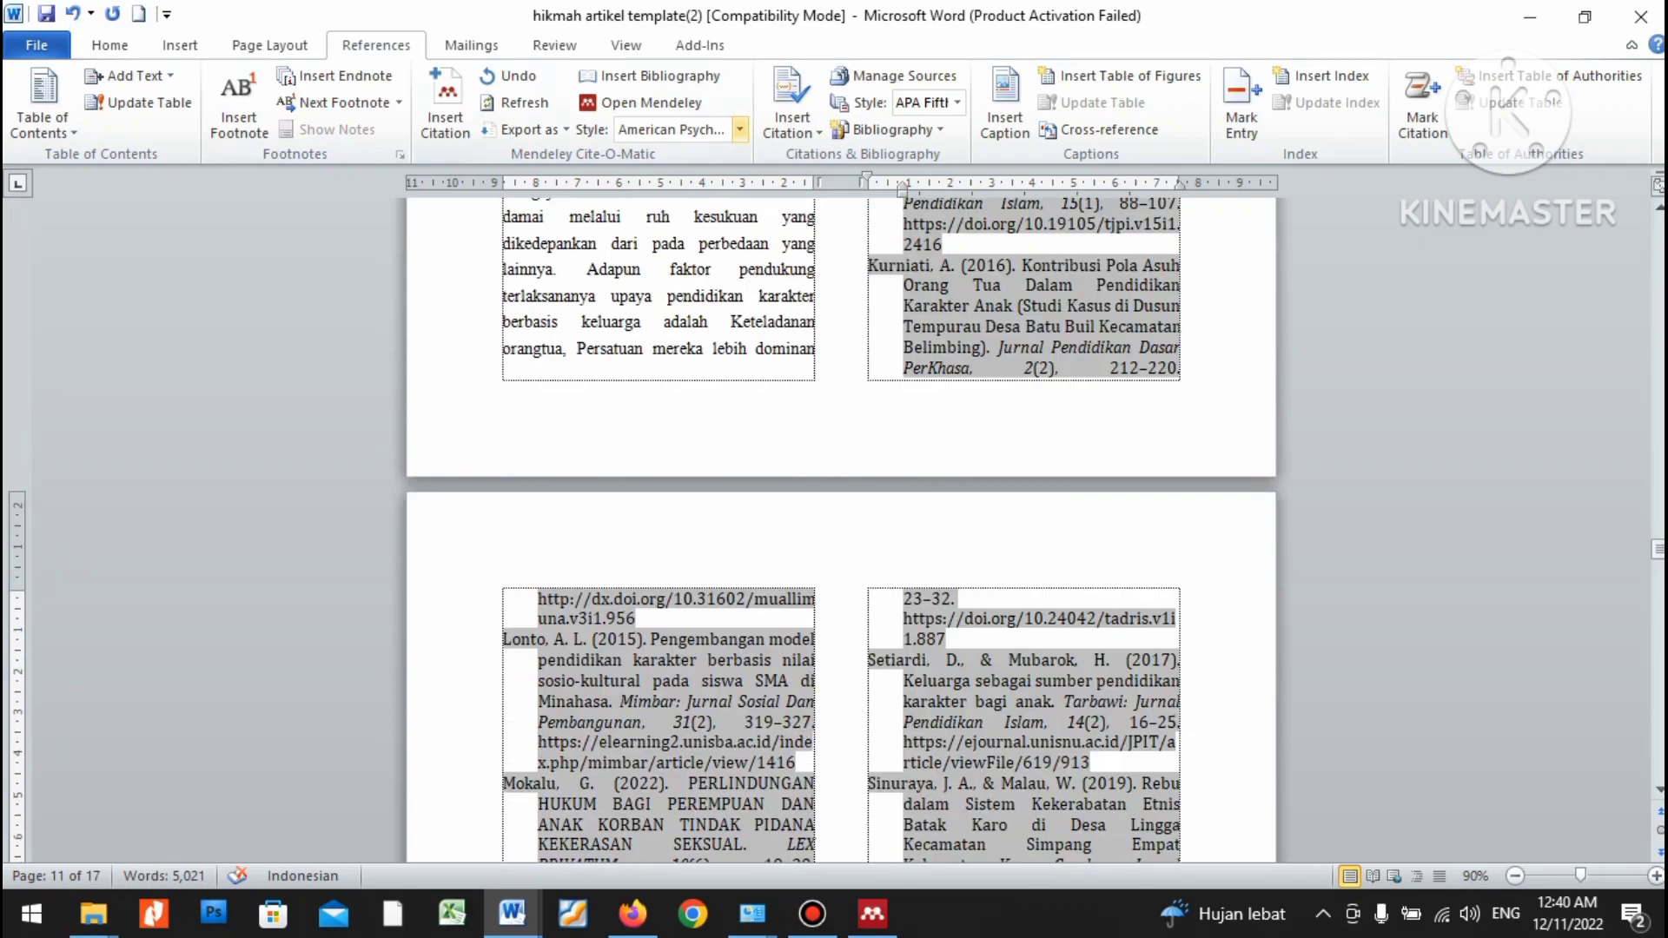
scroll(835, 521, up, 8)
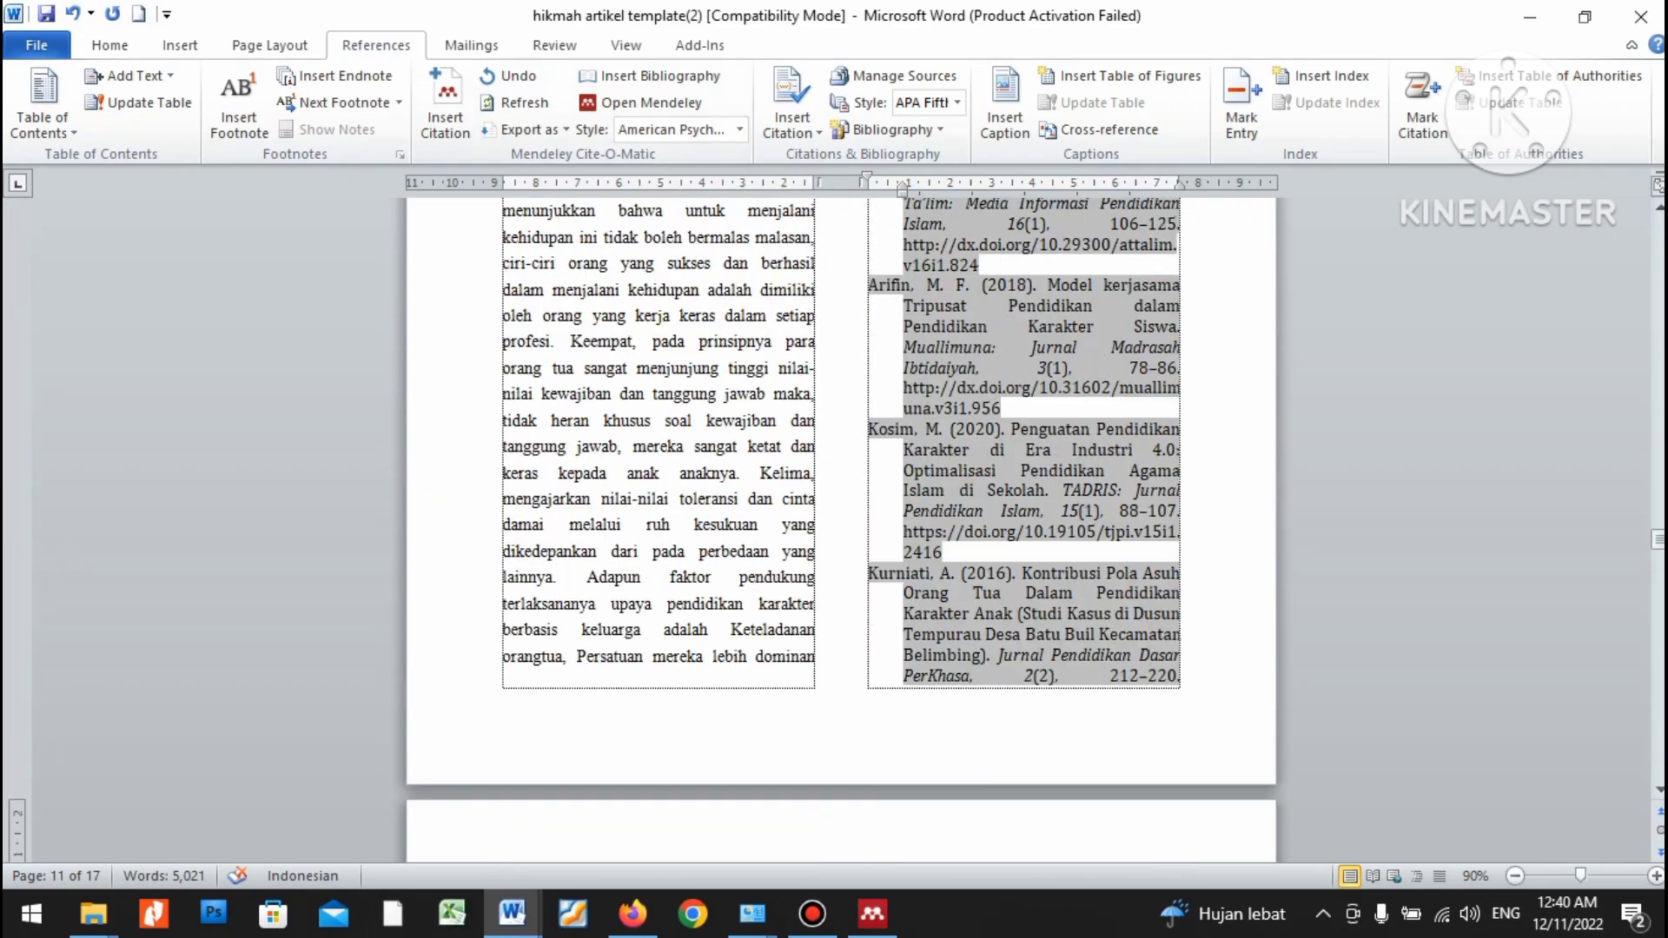
scroll(834, 521, up, 3)
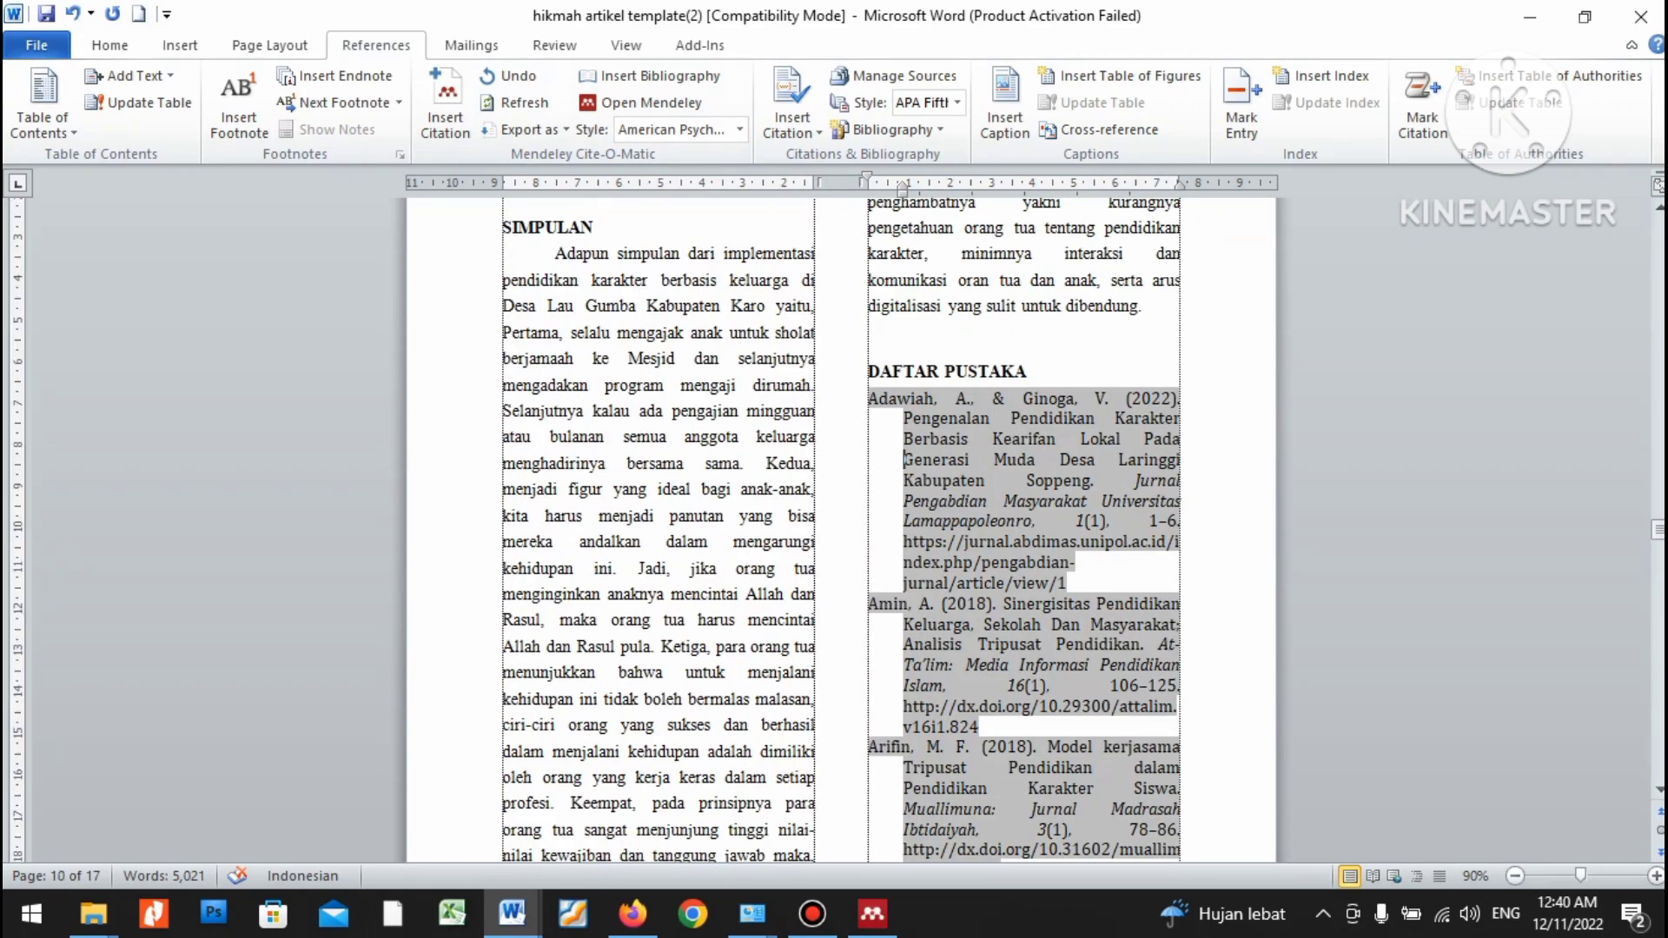
key(ctrl+v)
scroll(834, 521, down, 15)
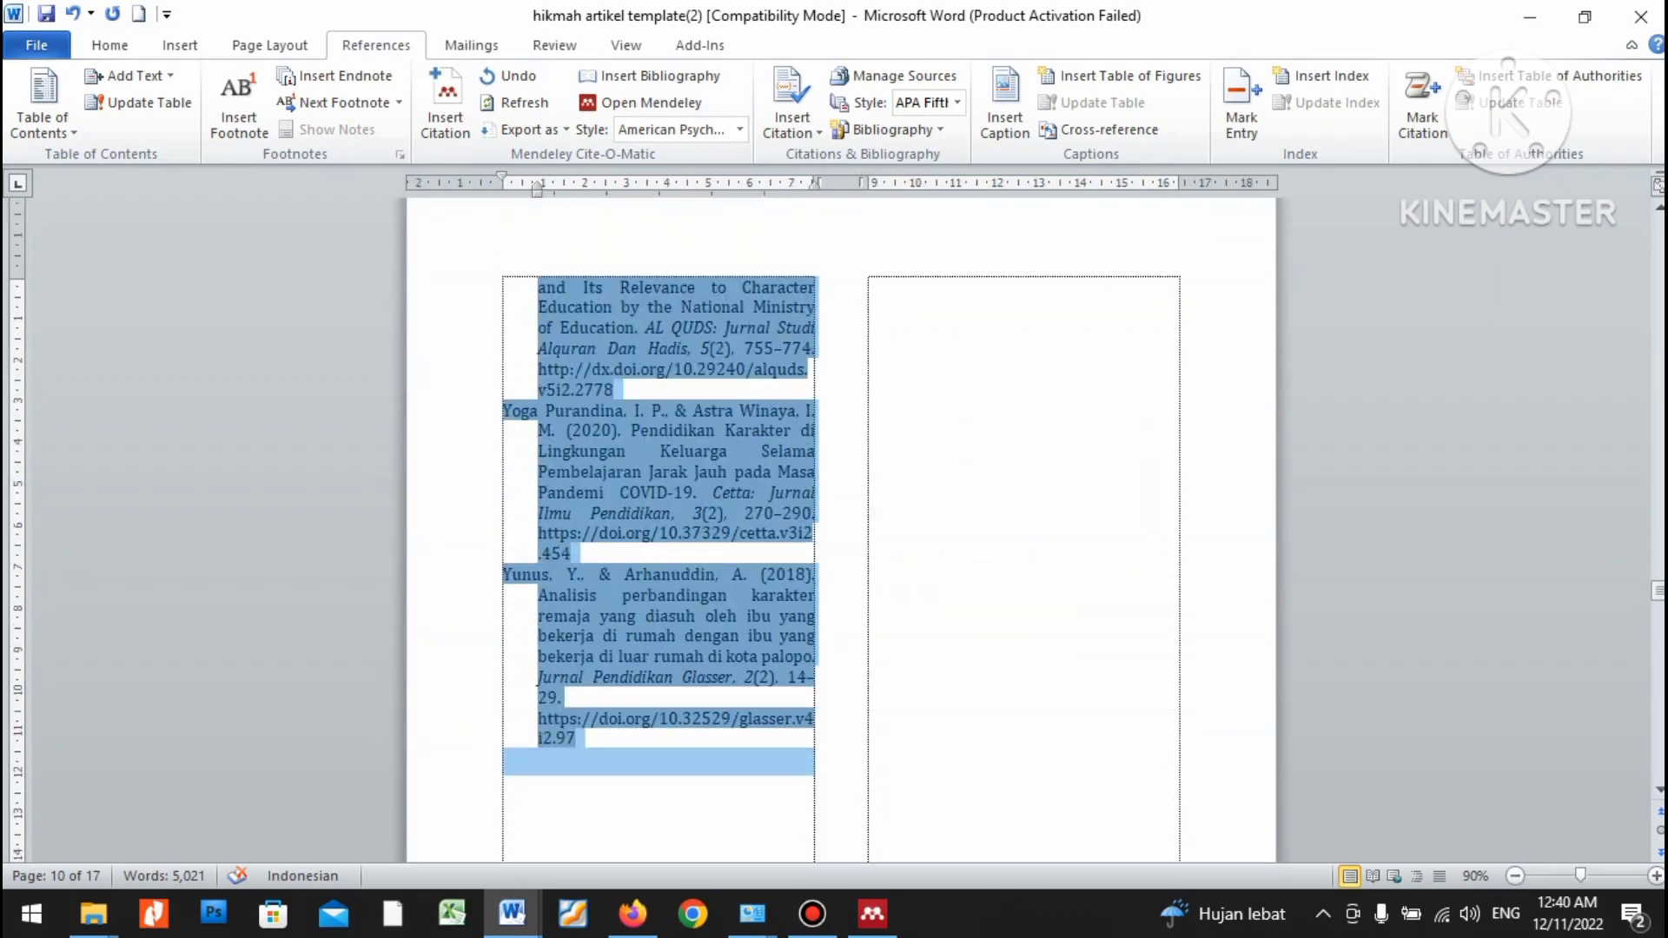
click(109, 44)
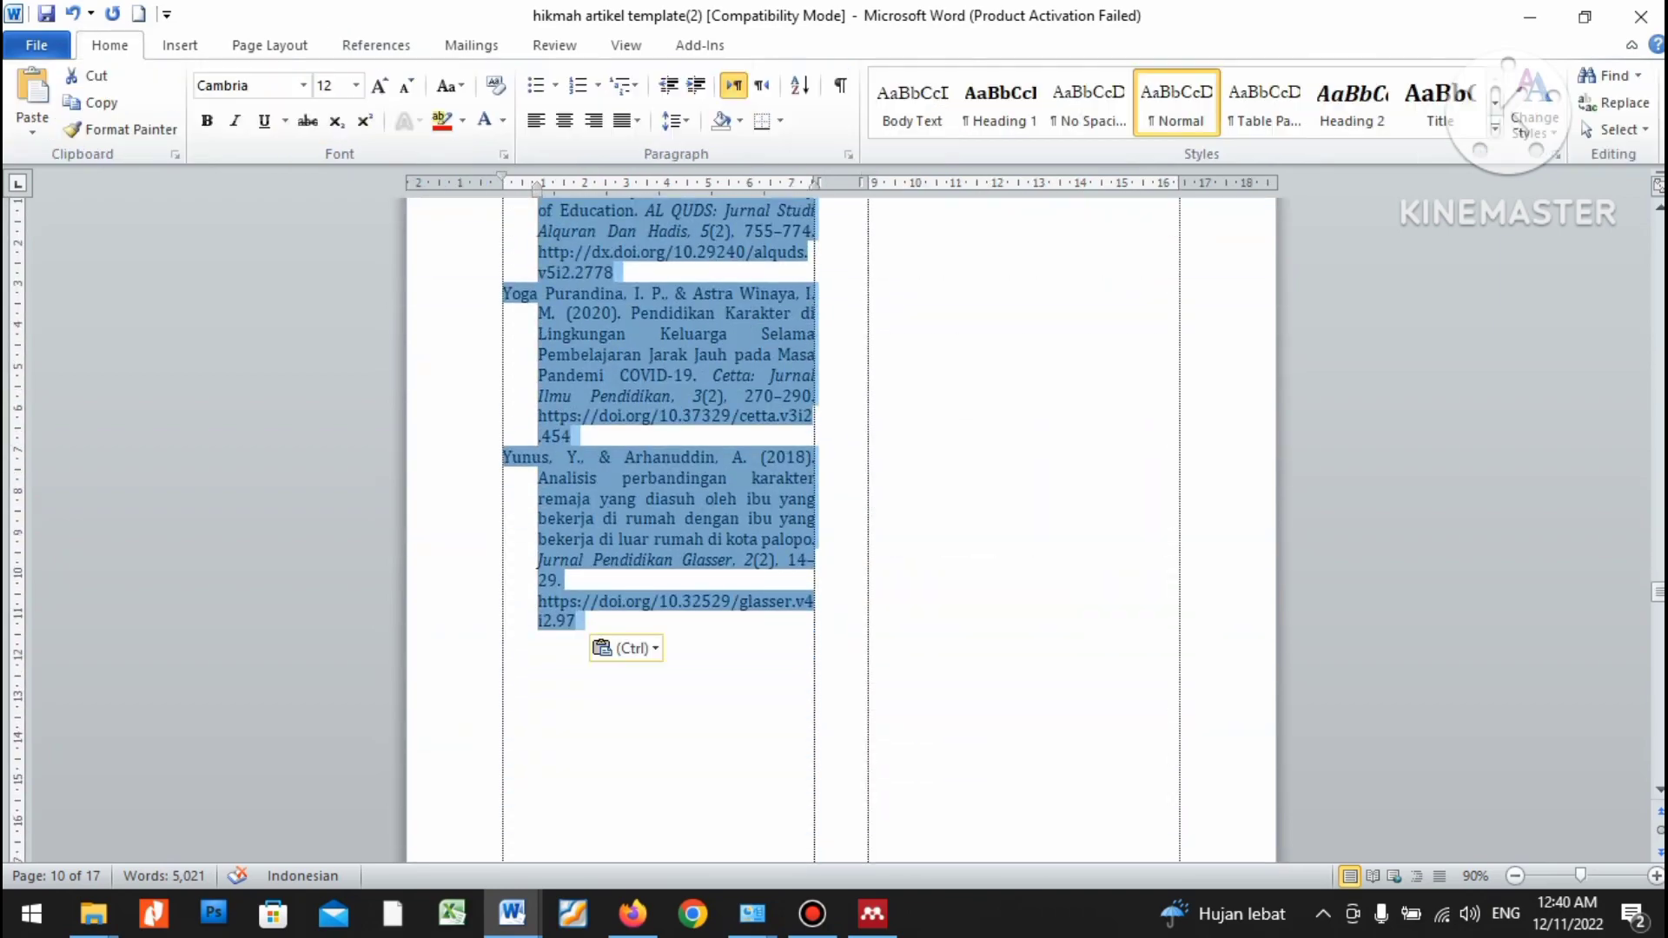
click(303, 84)
click(261, 123)
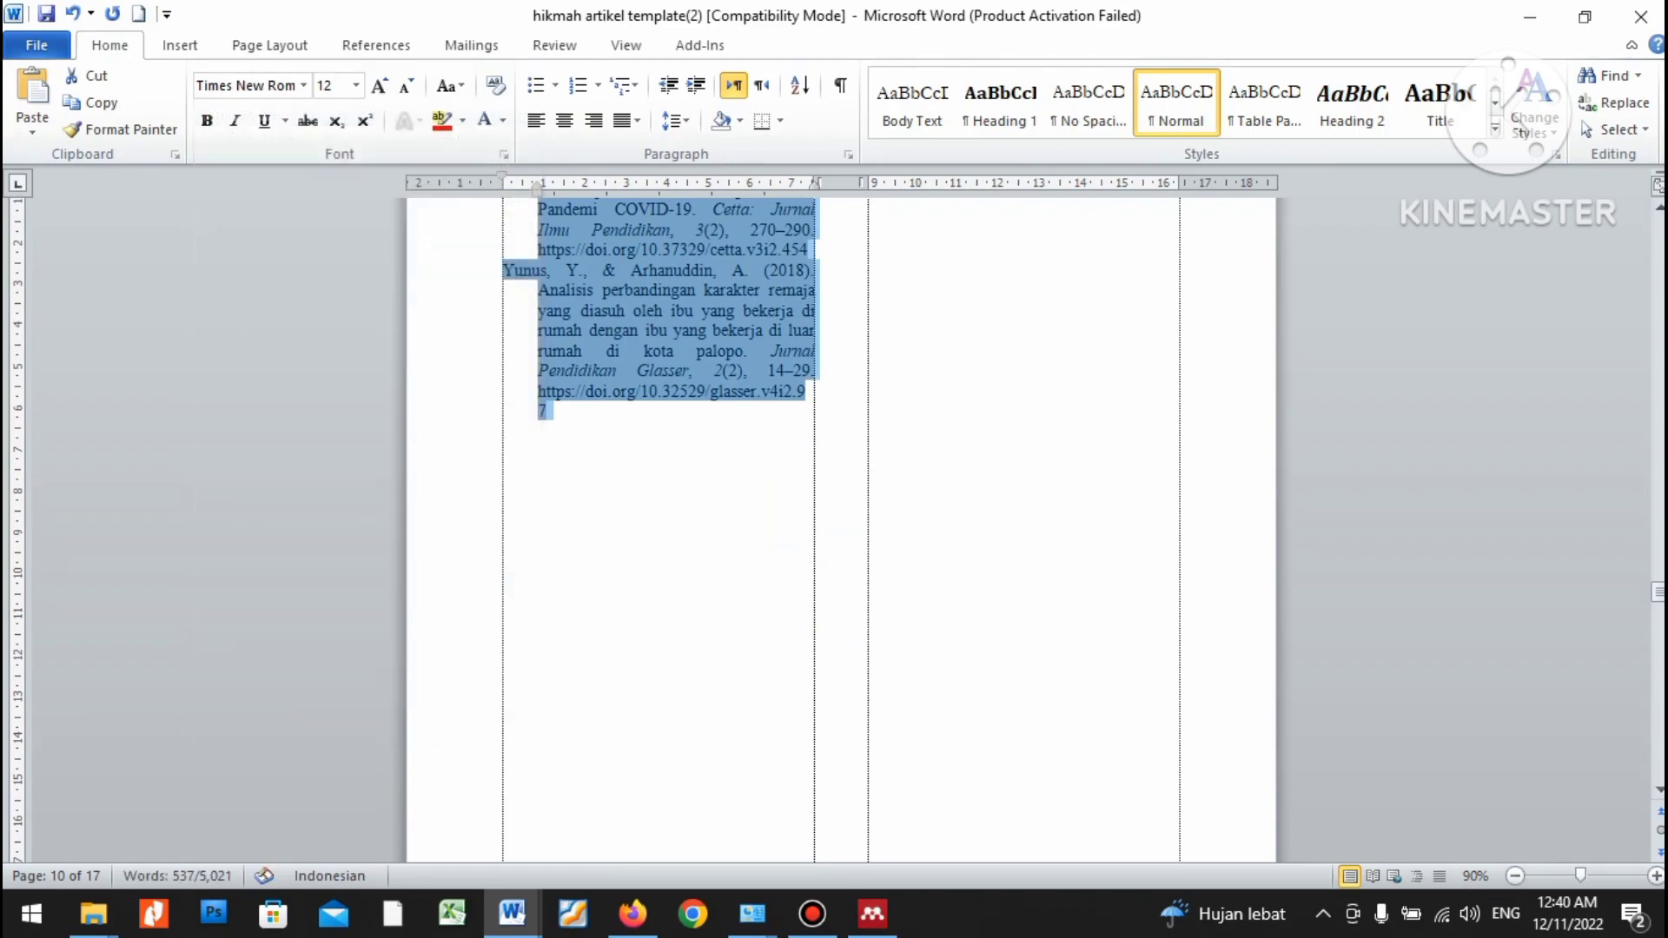
scroll(834, 521, up, 15)
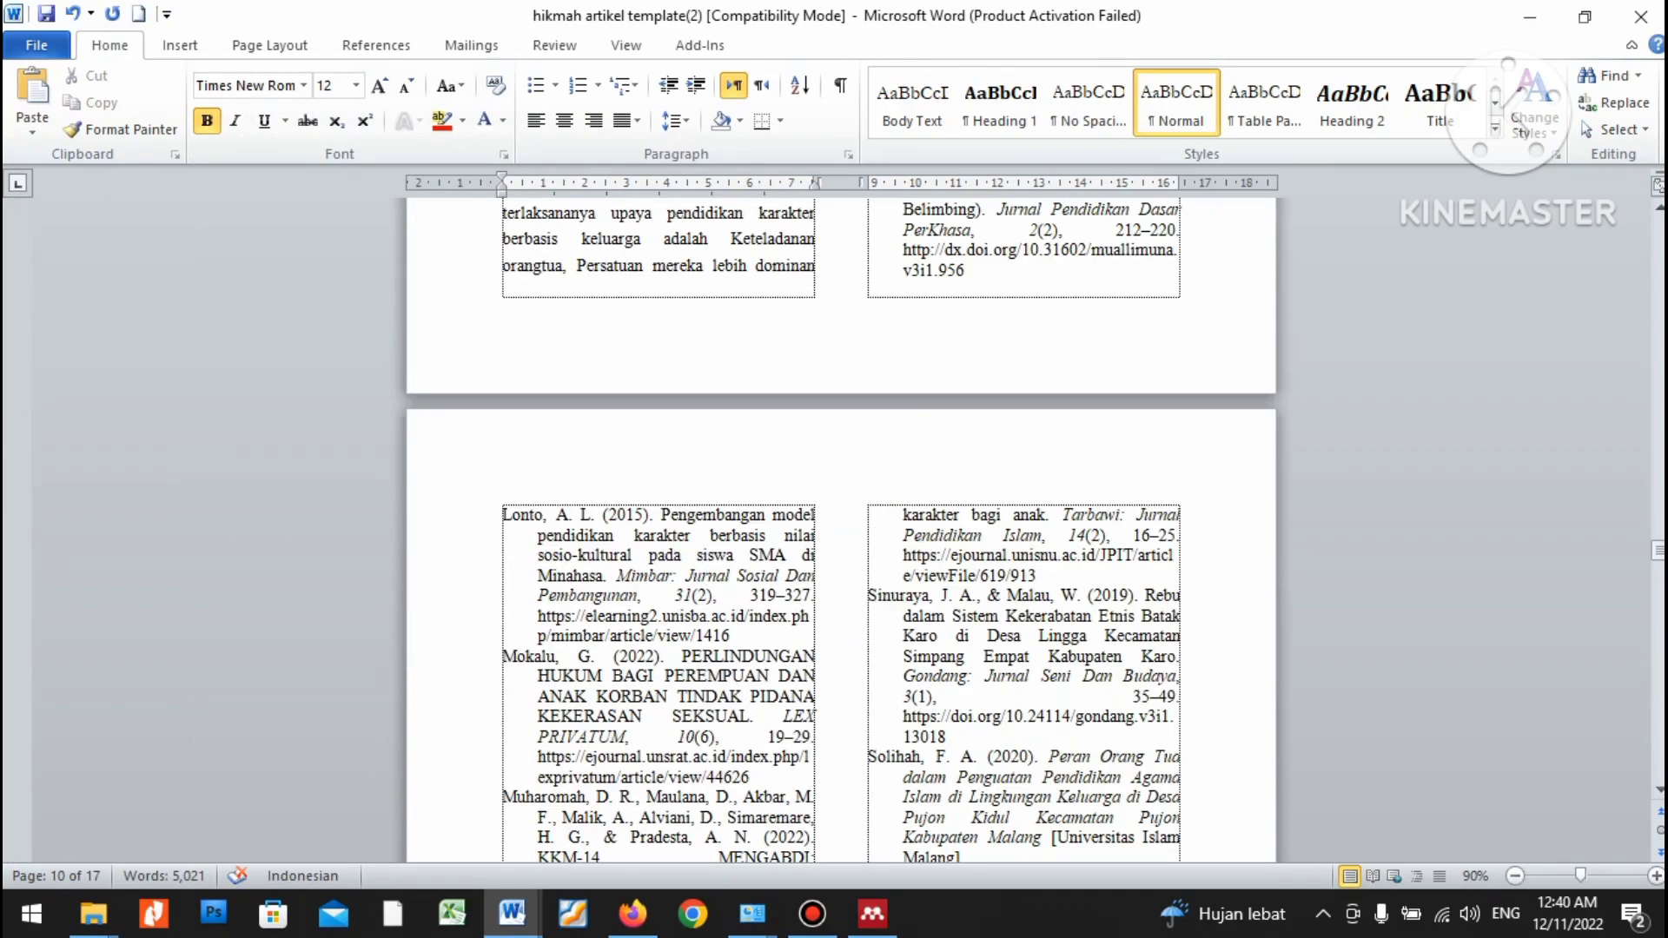
scroll(834, 521, up, 3)
drag(1659, 546, 1659, 222)
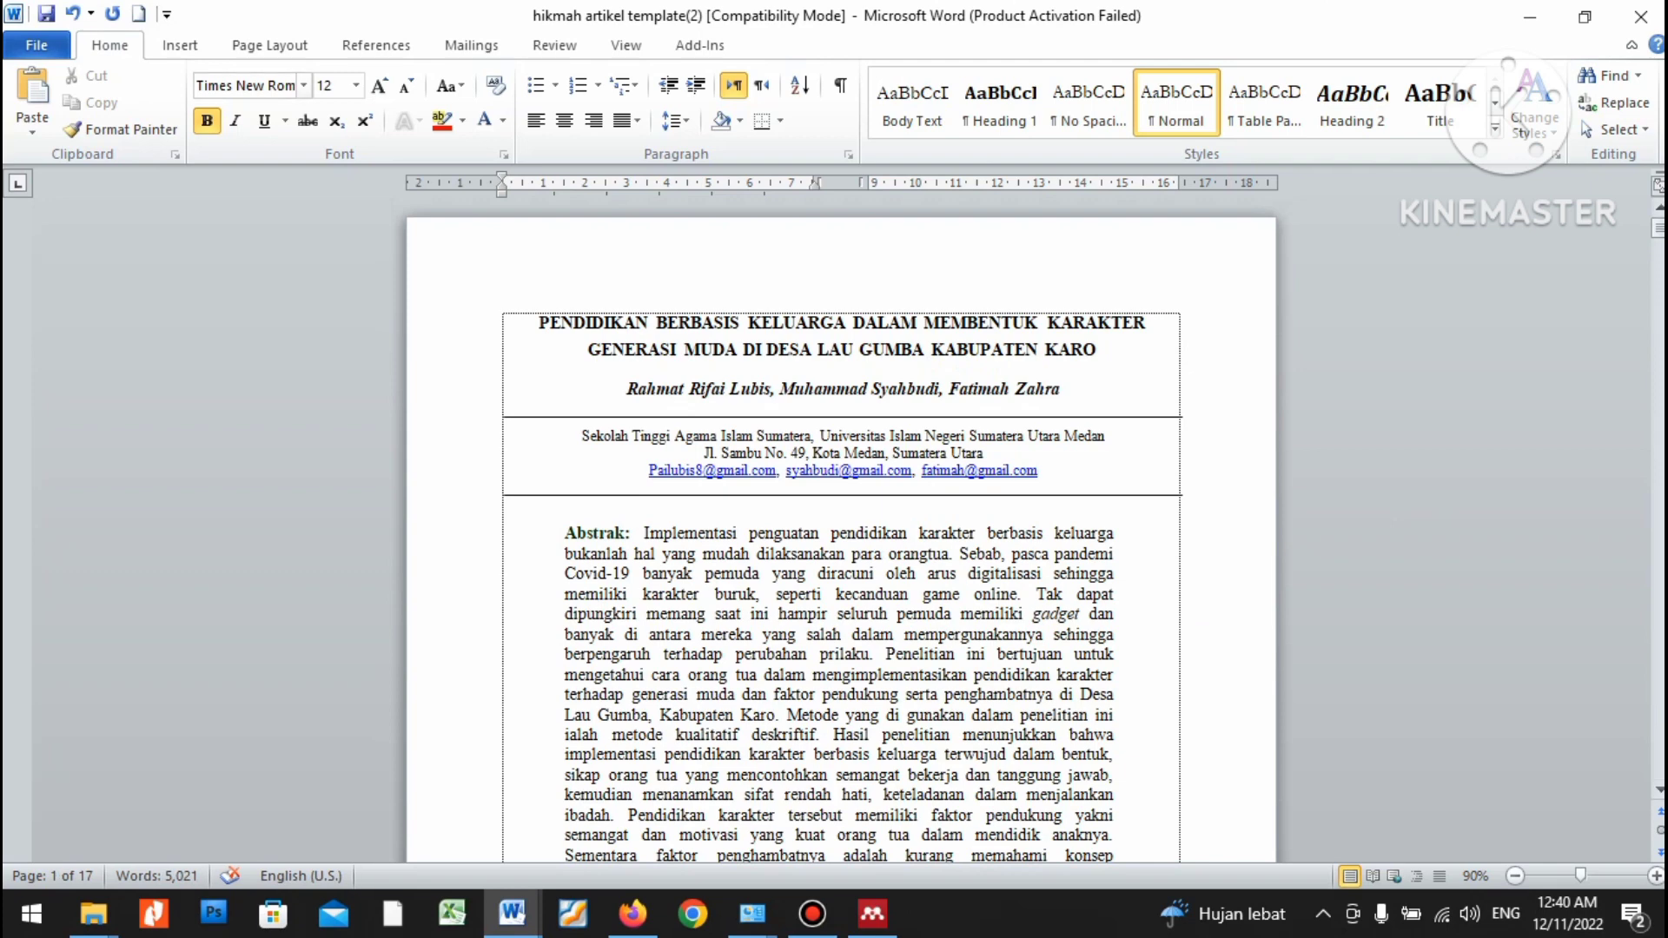
Save the document to the Desktop as 'Artikel Submit', a Word 97-2003 document.
click(36, 44)
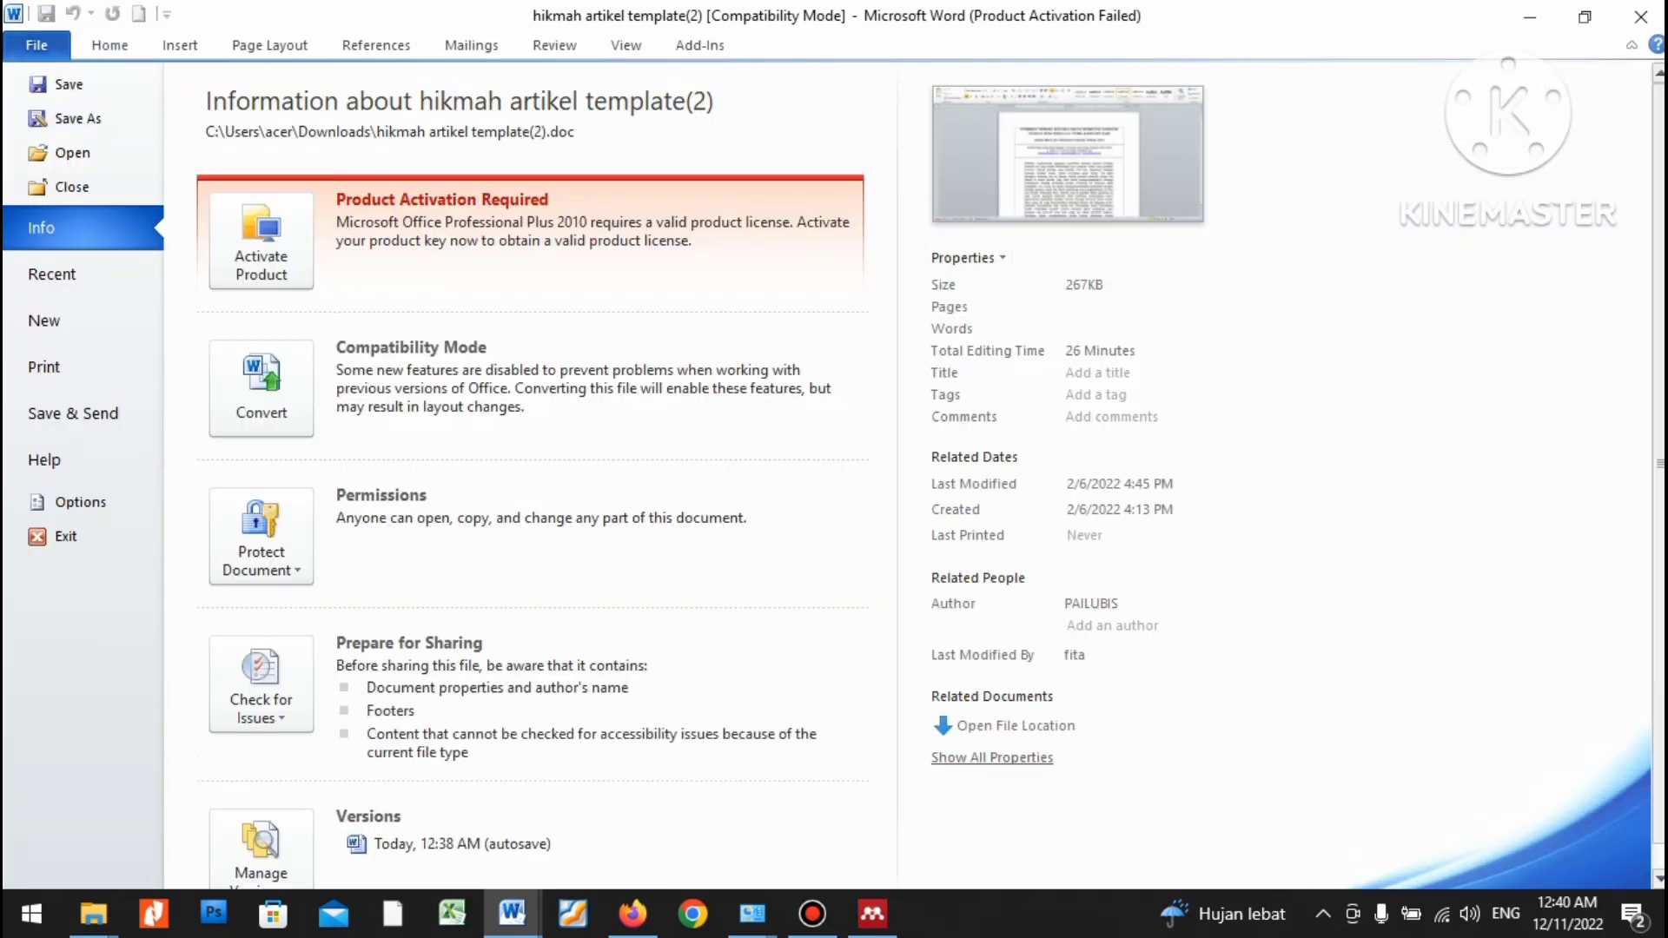
click(53, 118)
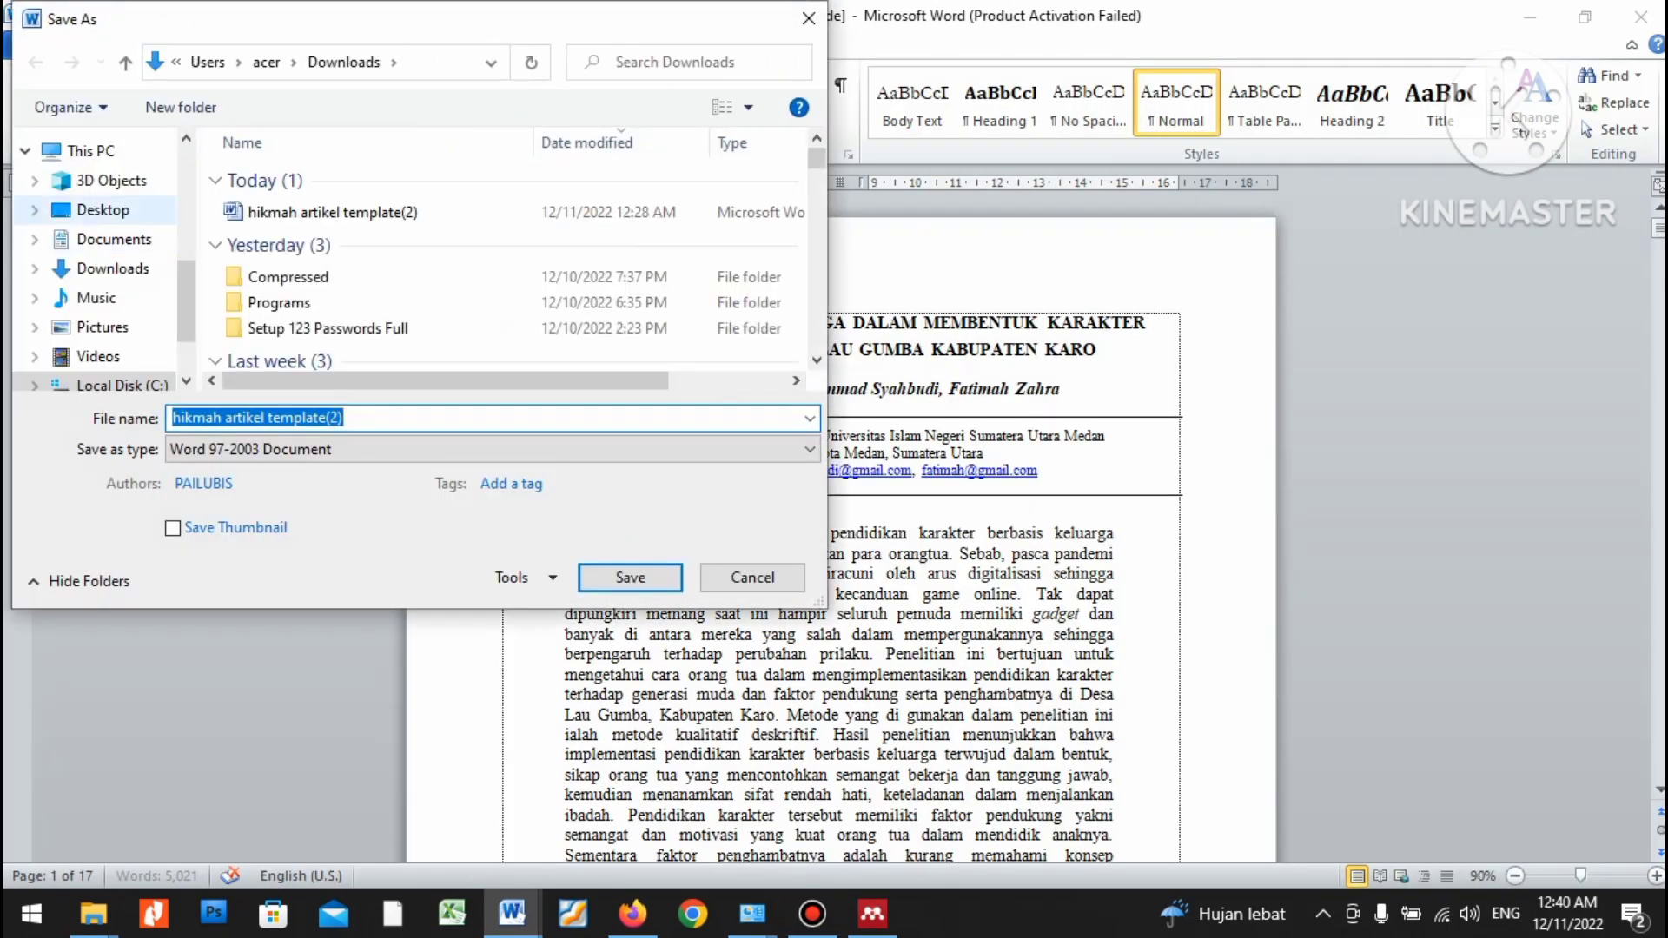
click(102, 209)
text(Artikel )
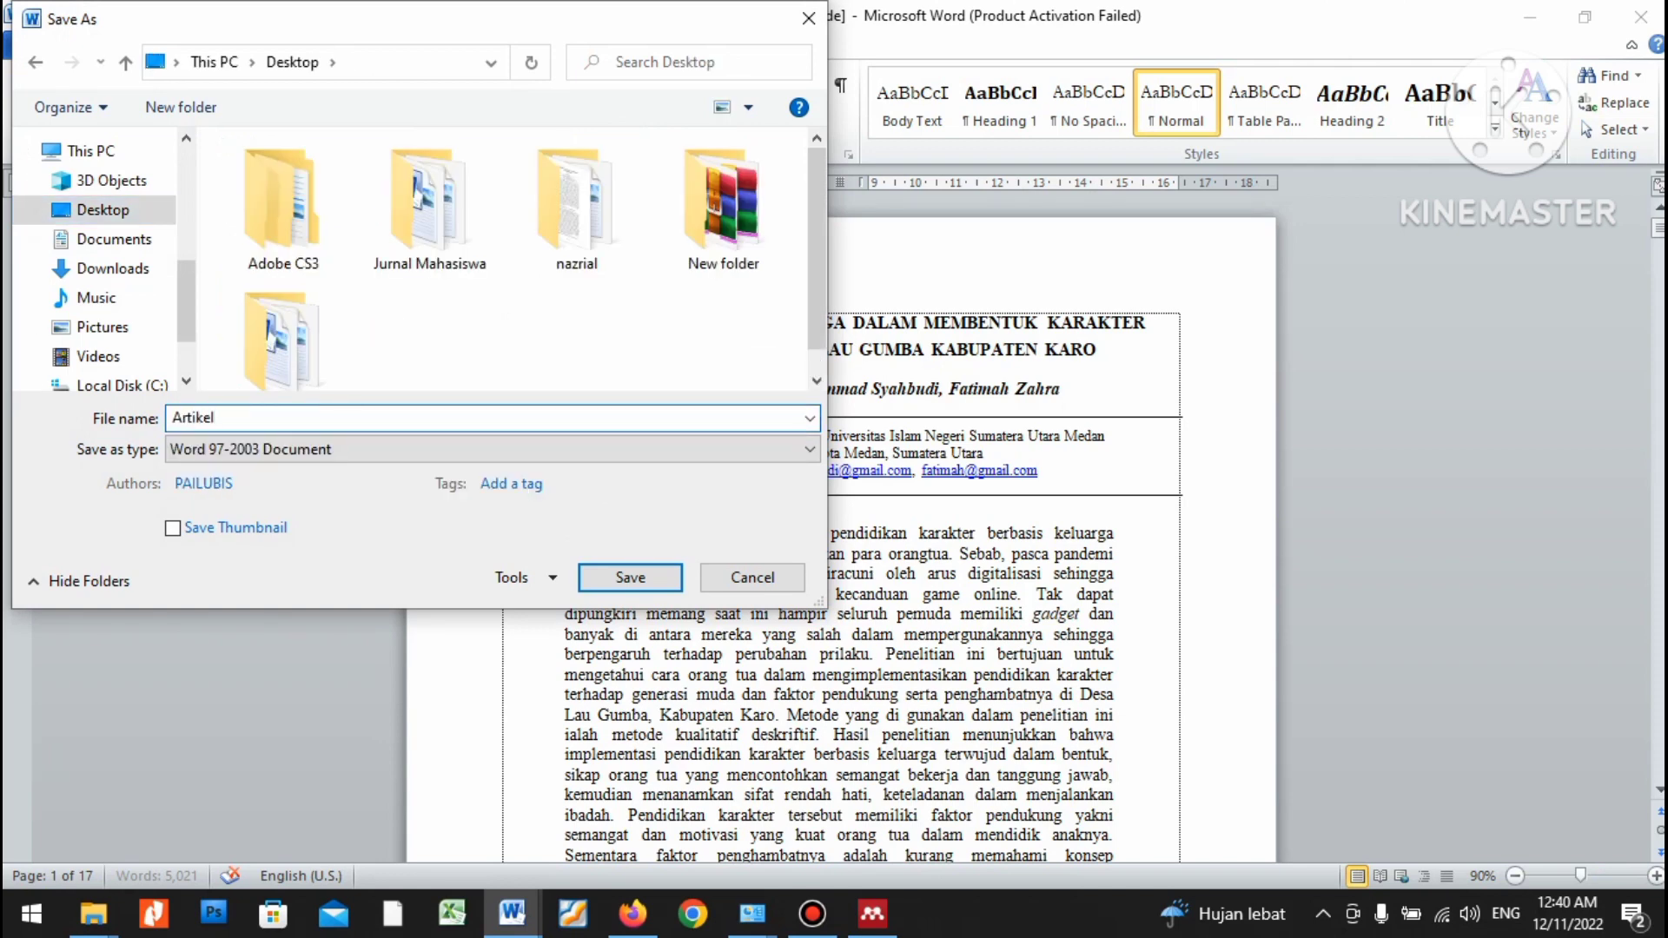
text(Submit)
key(Return)
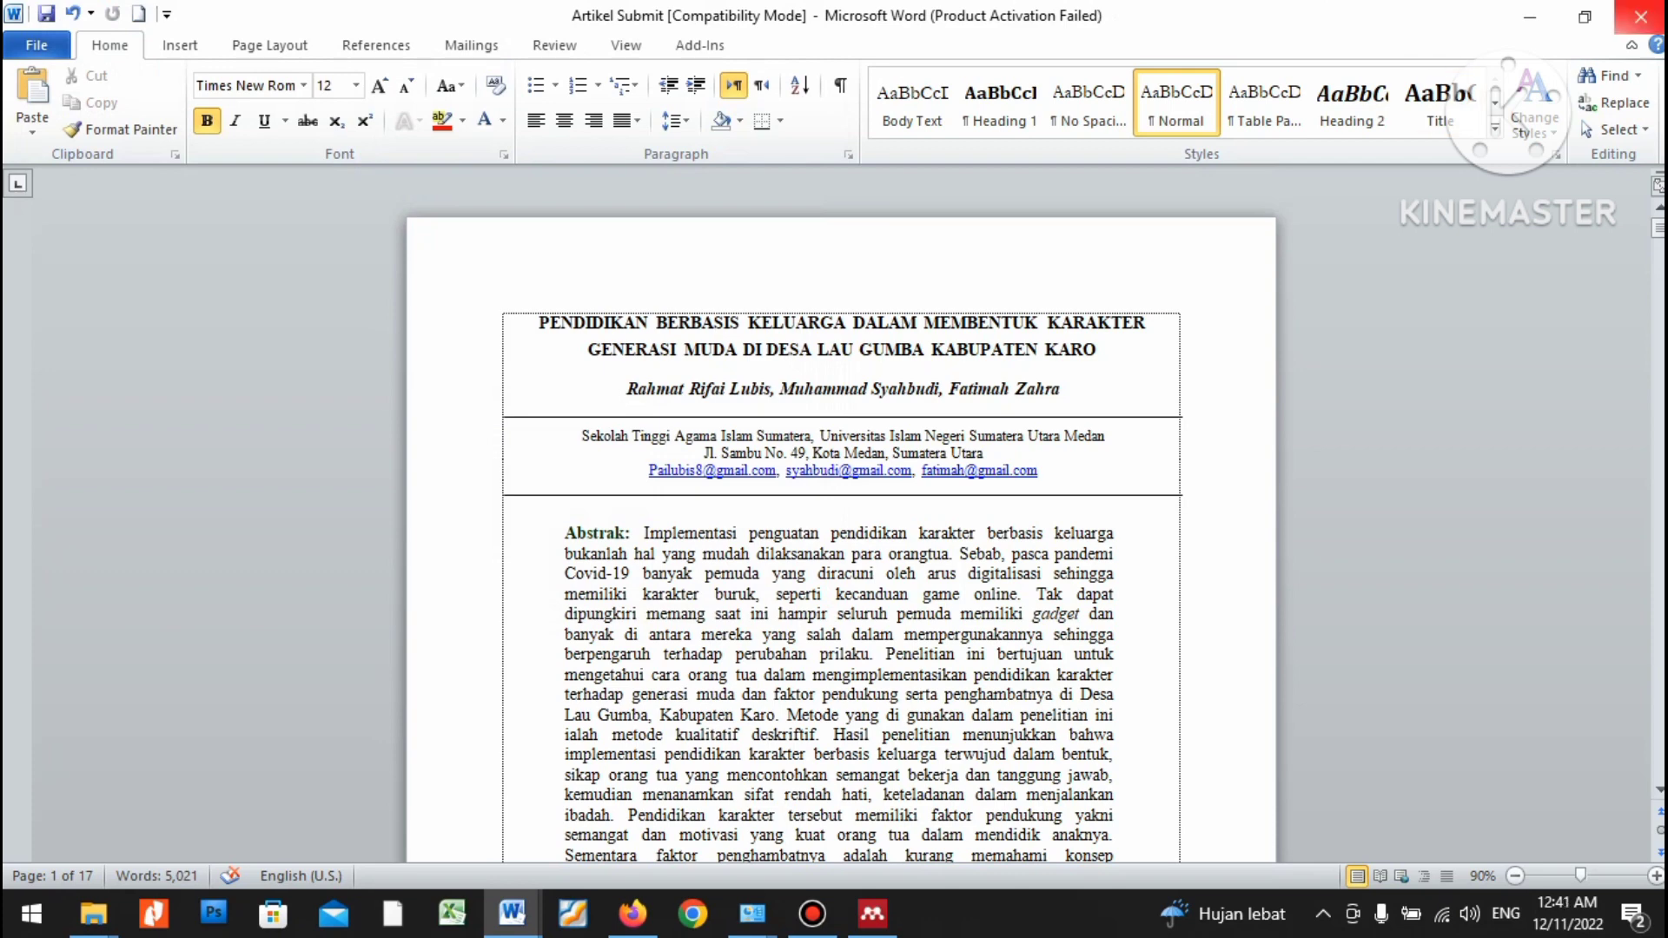
Close Word, return to Firefox's Hikmah journal tab, and close the Google Drive template tab.
click(1641, 17)
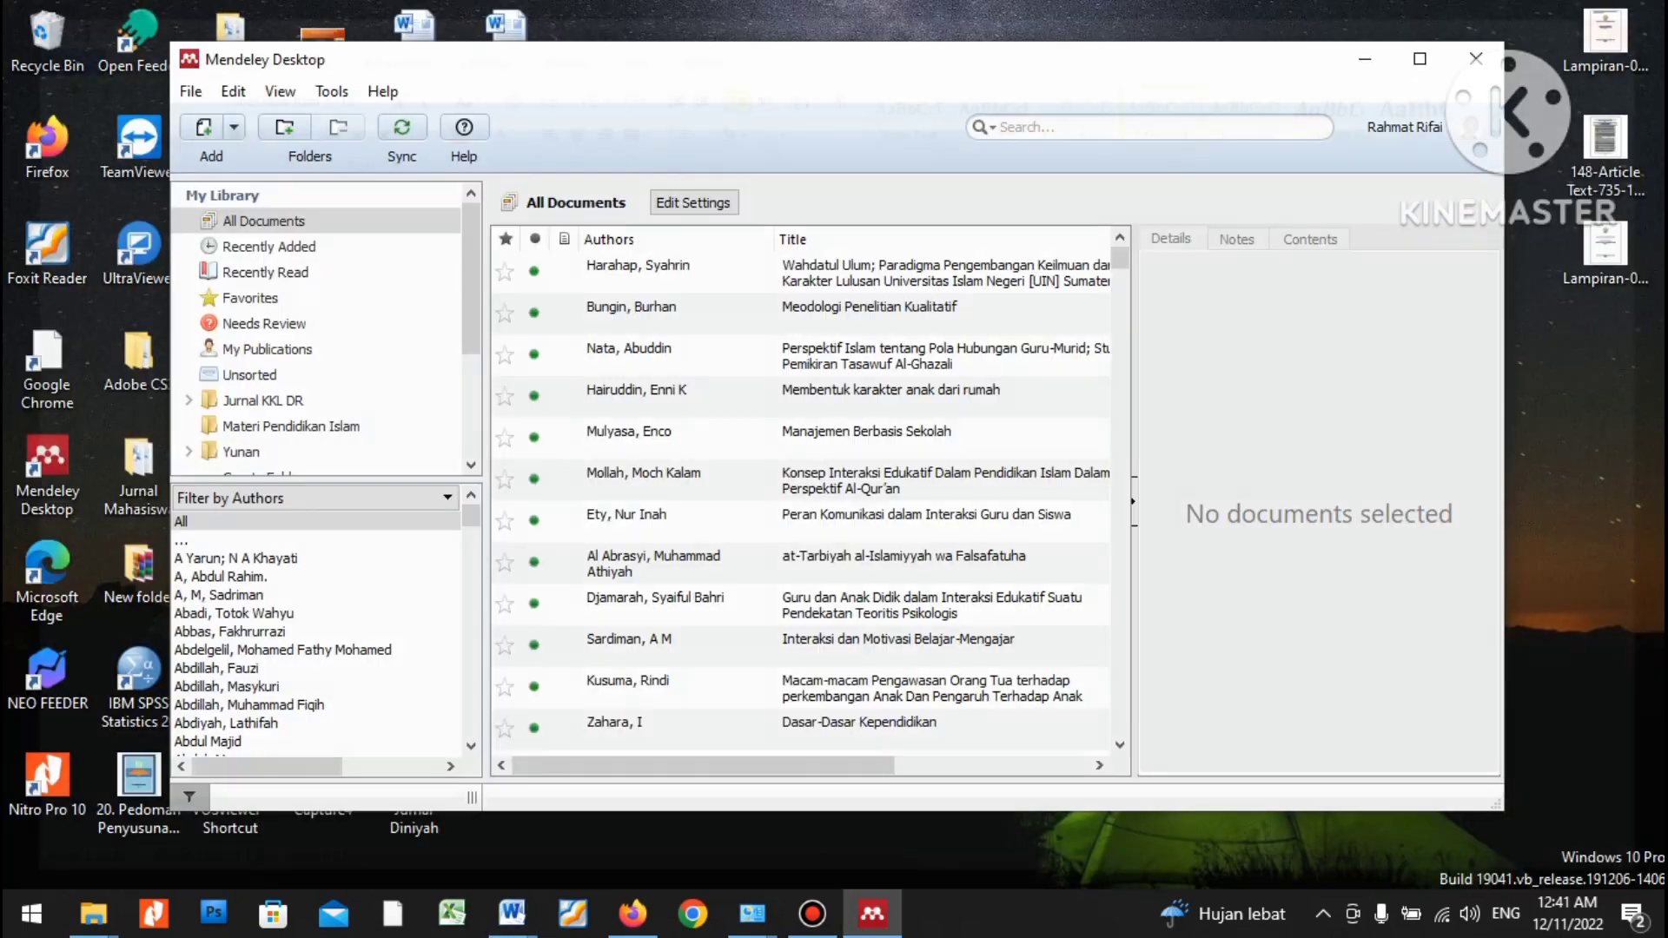
click(632, 914)
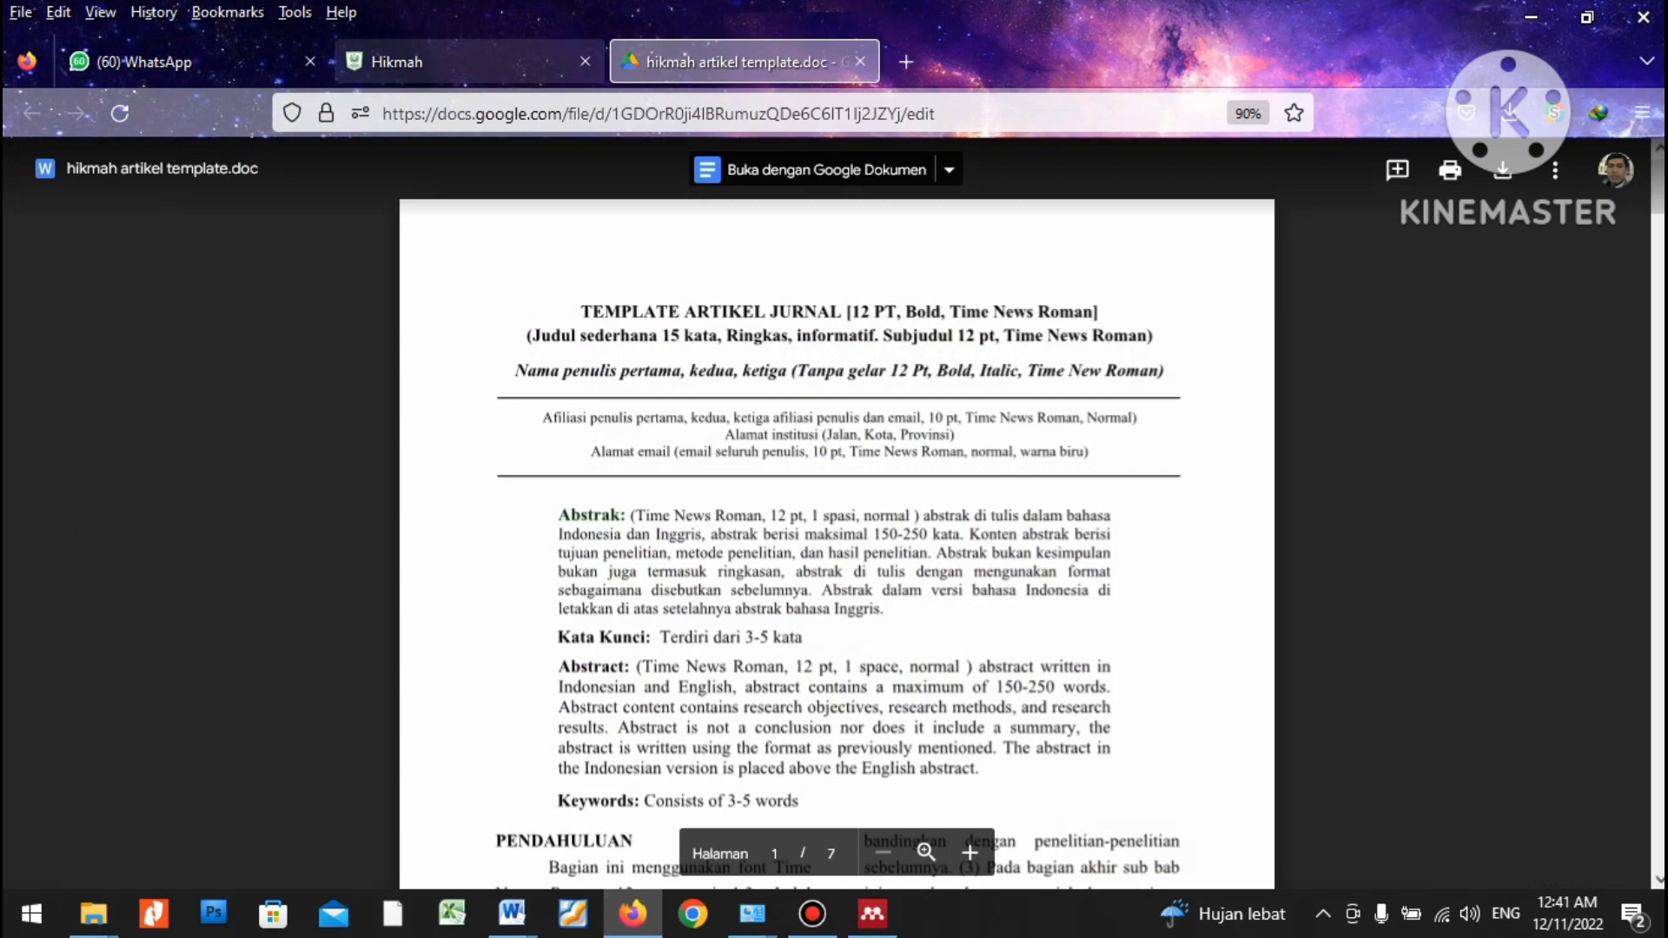
click(417, 61)
click(860, 62)
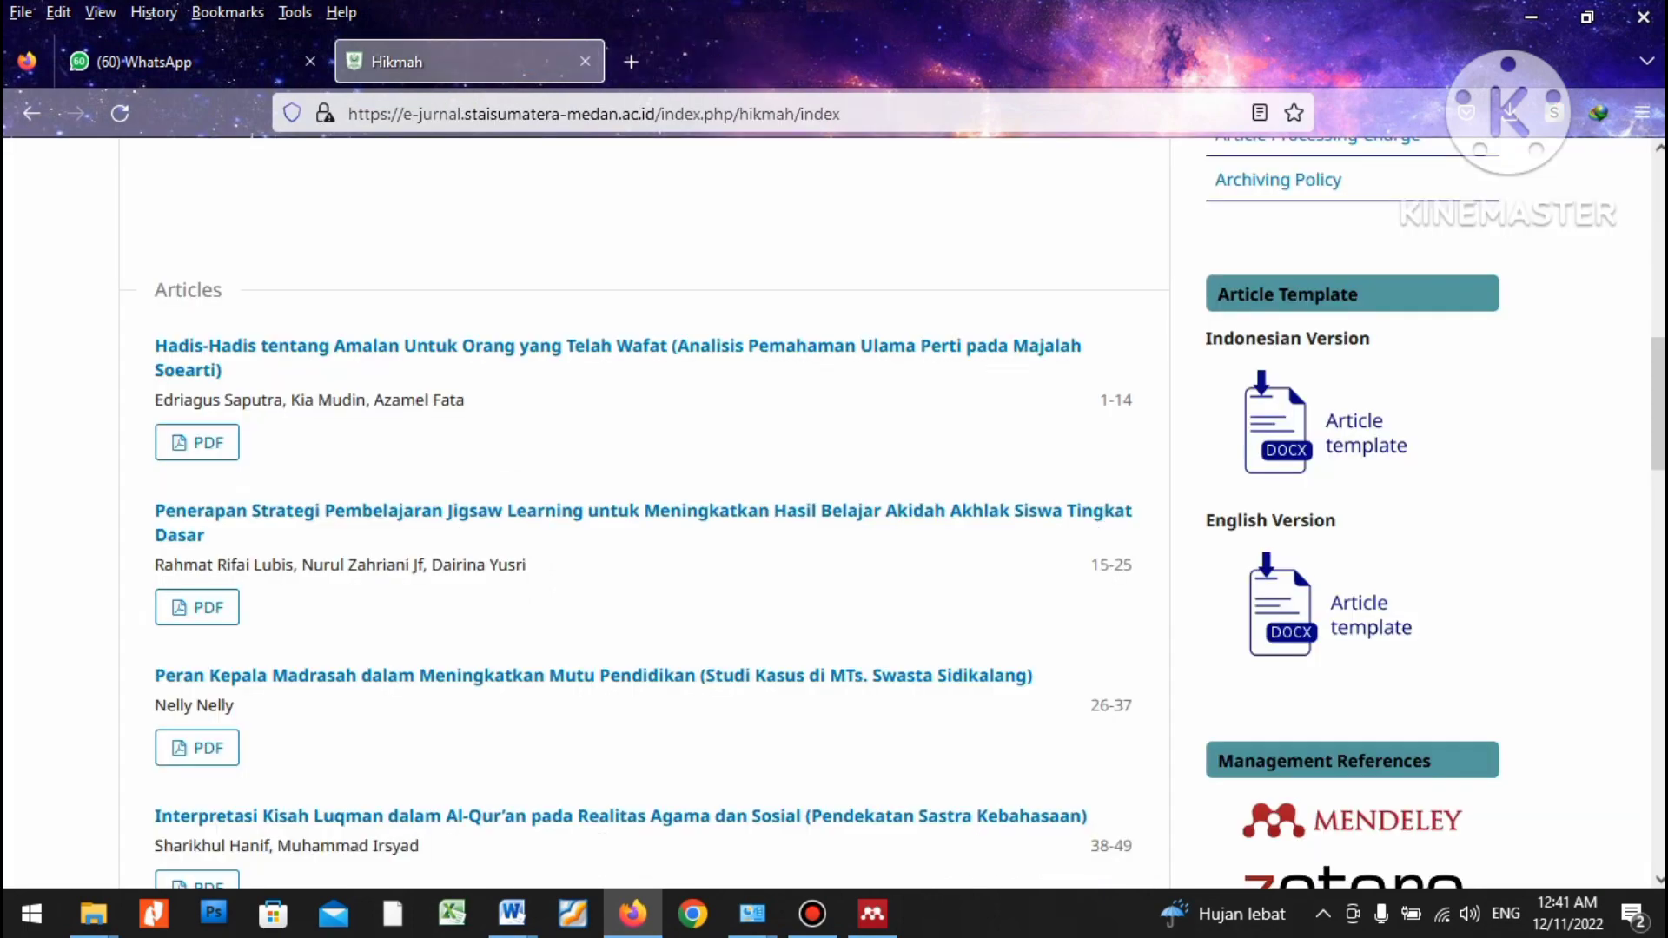
scroll(765, 391, up, 5)
scroll(834, 513, up, 4)
scroll(834, 512, down, 1)
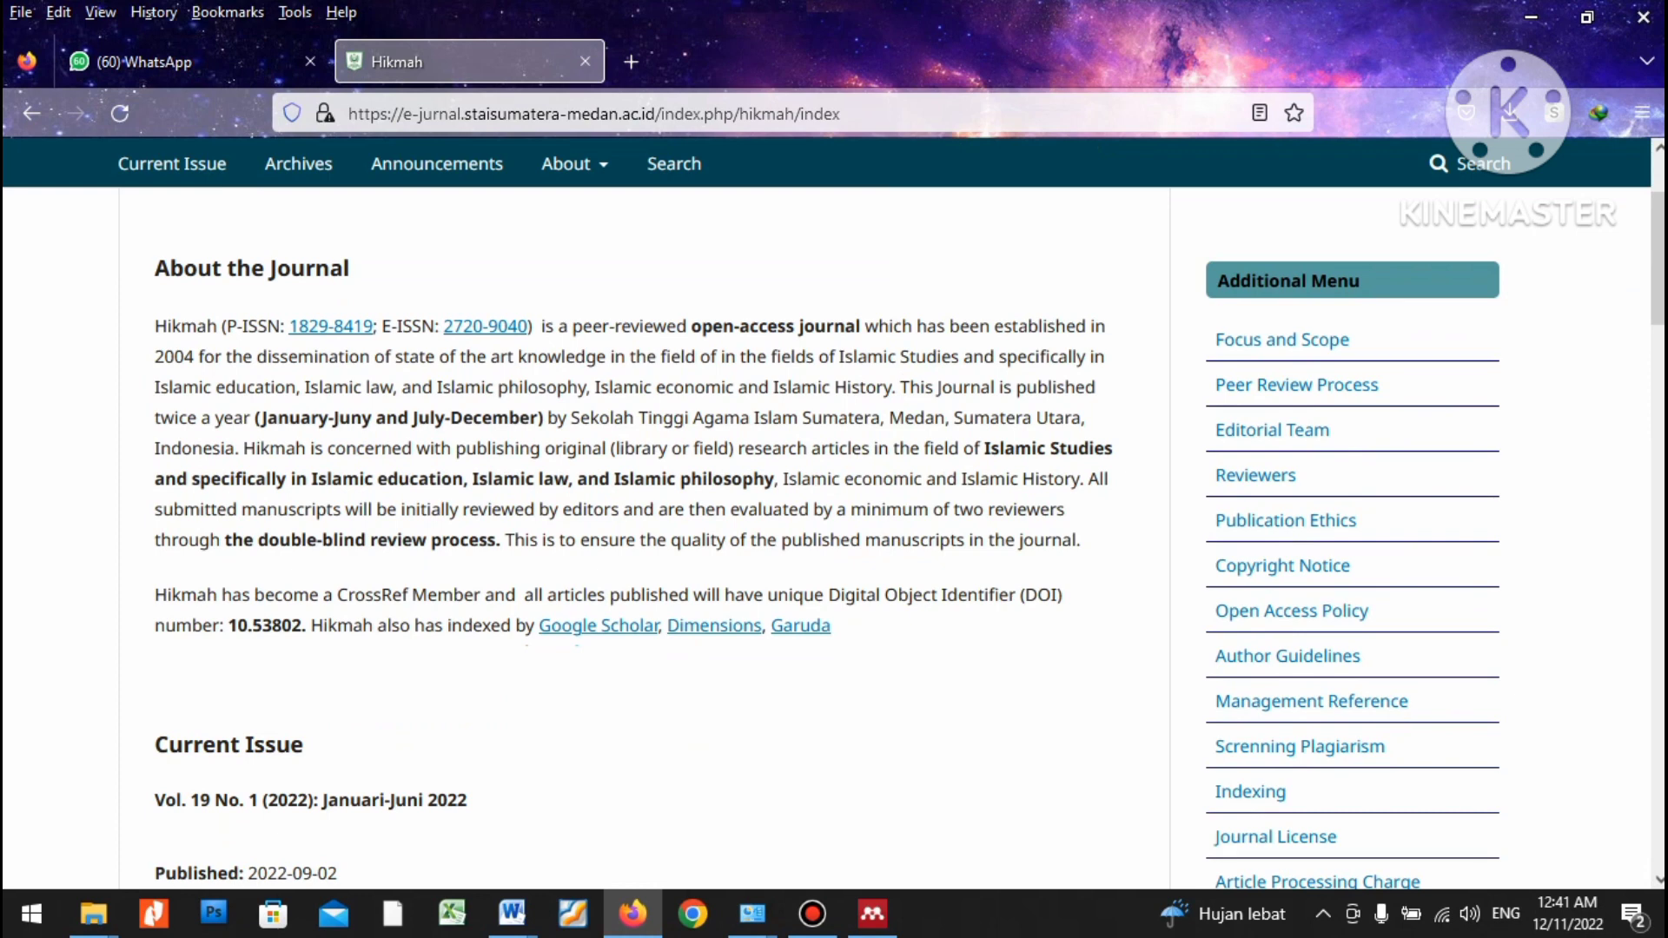
Edit the browser address to load the Hikmah journal's login page.
scroll(835, 513, up, 2)
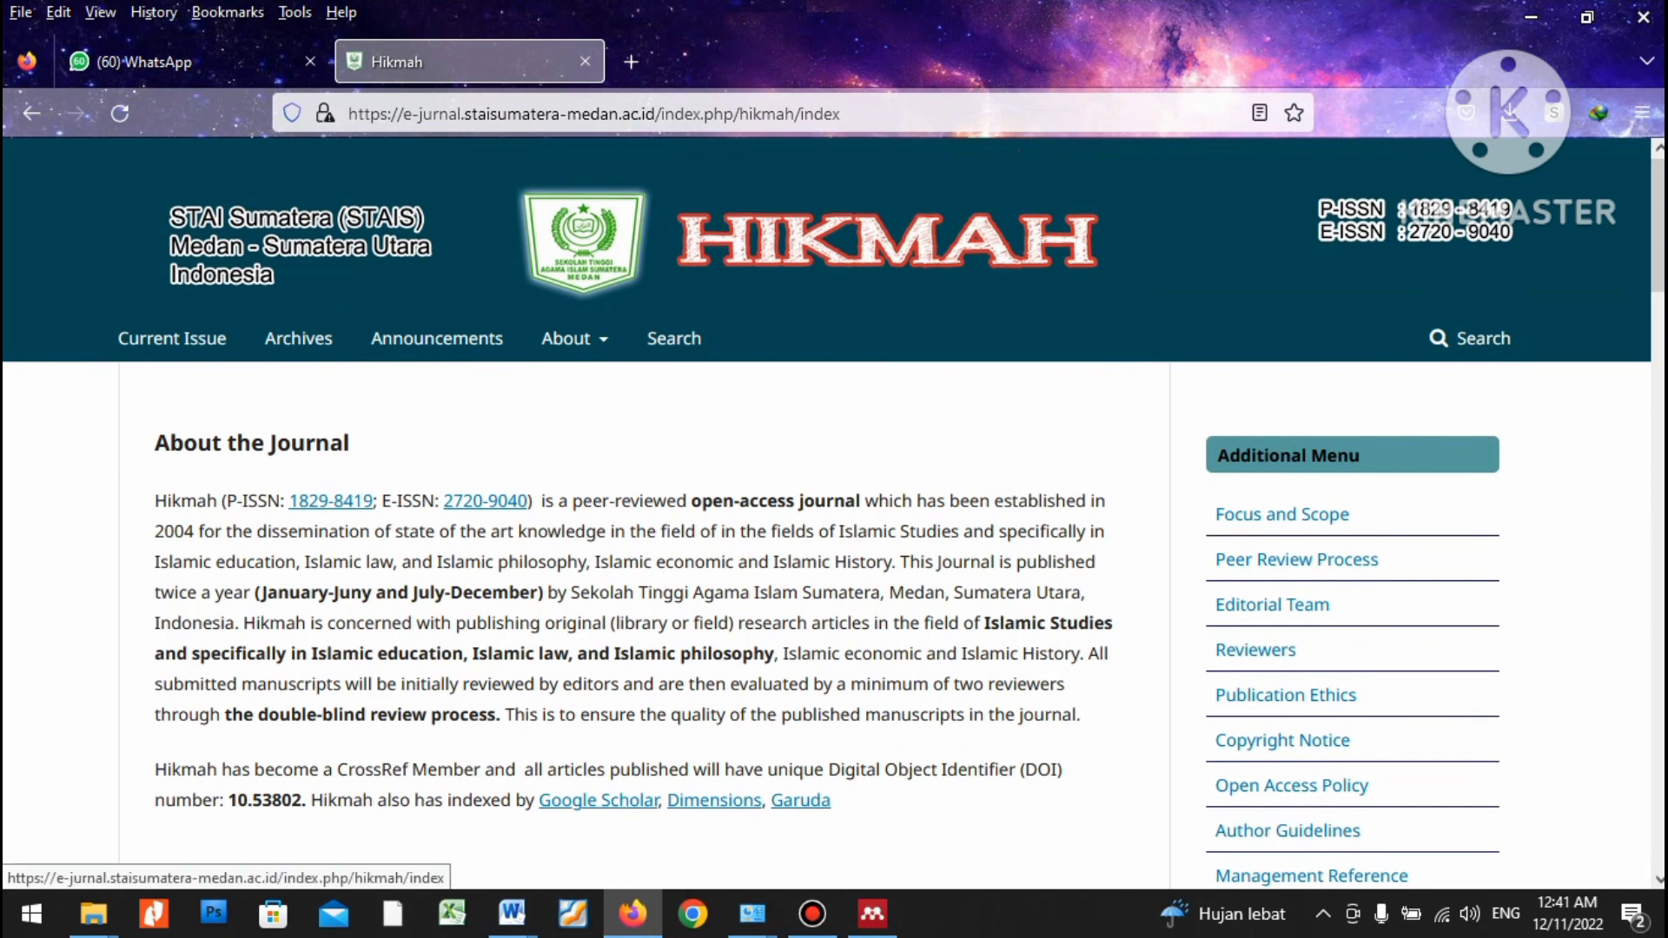
click(869, 114)
click(869, 114)
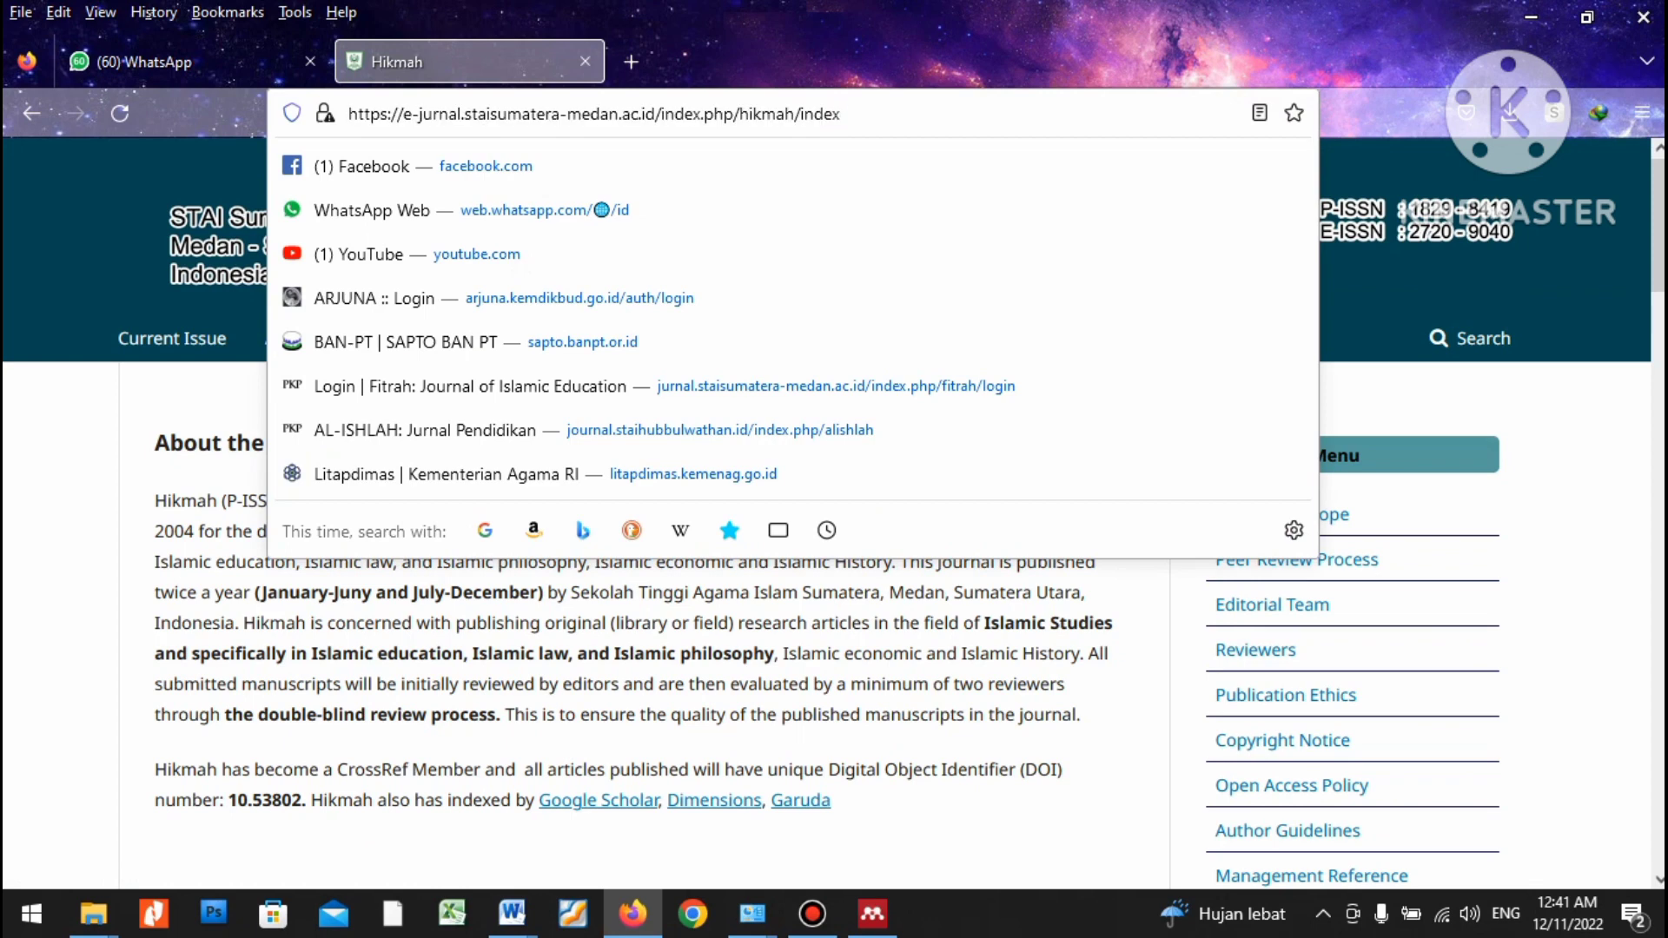
key(BackSpace)
key(BackSpace)
key(BackSpace)
key(BackSpace)
key(BackSpace)
key(BackSpace)
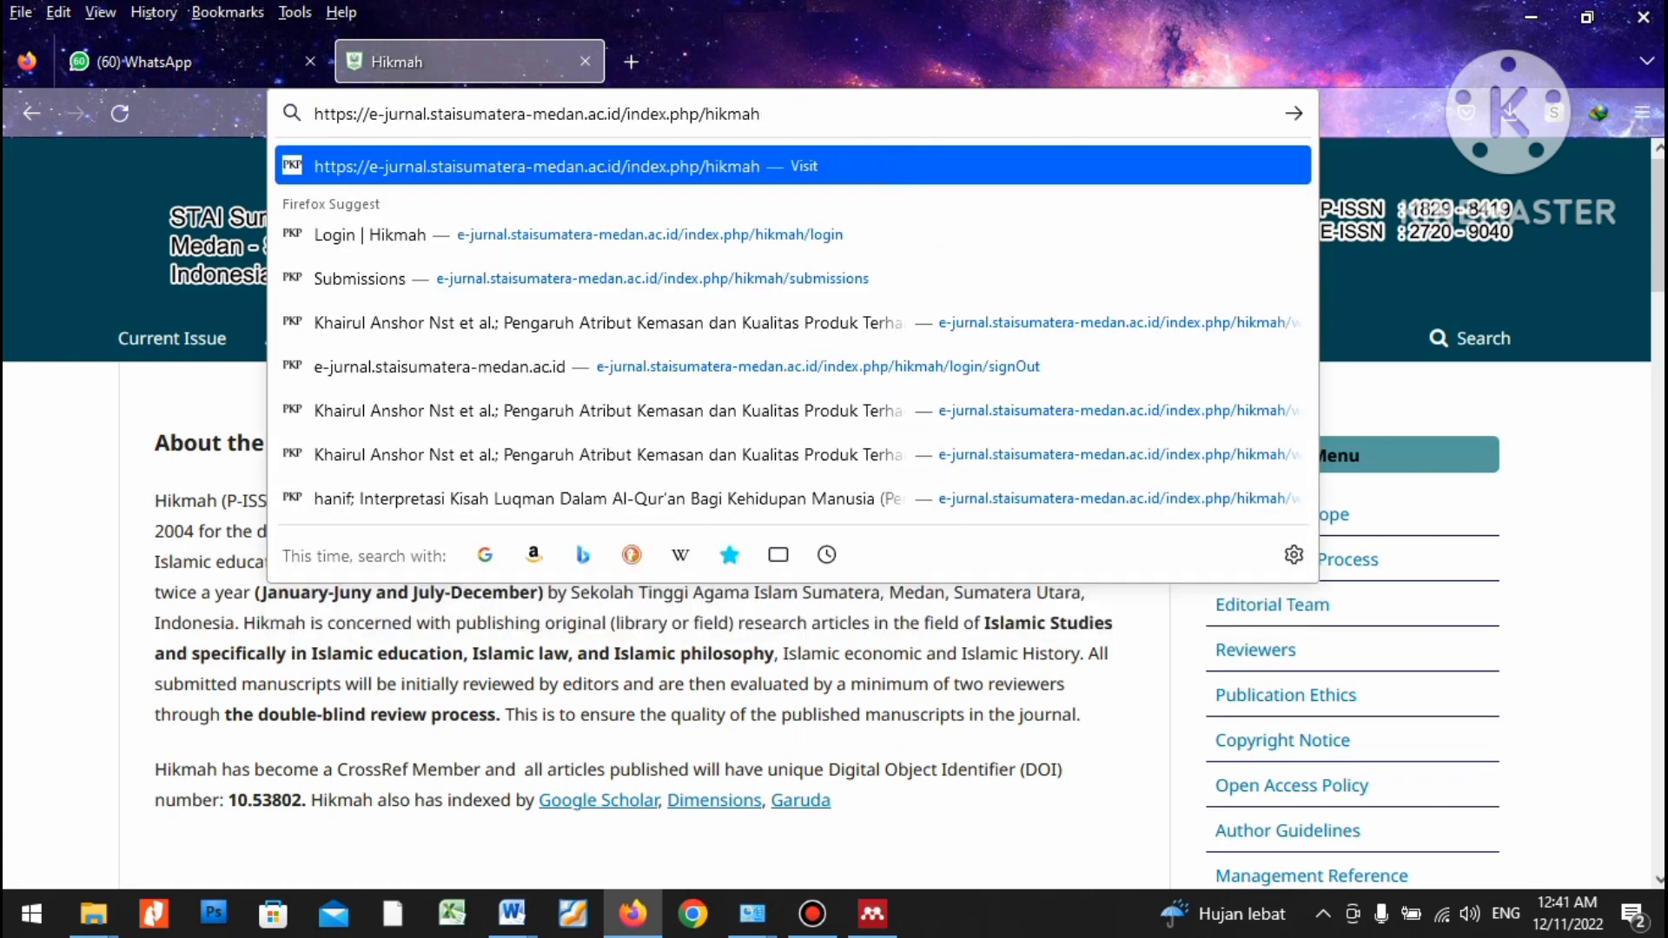
key(BackSpace)
key(BackSpace)
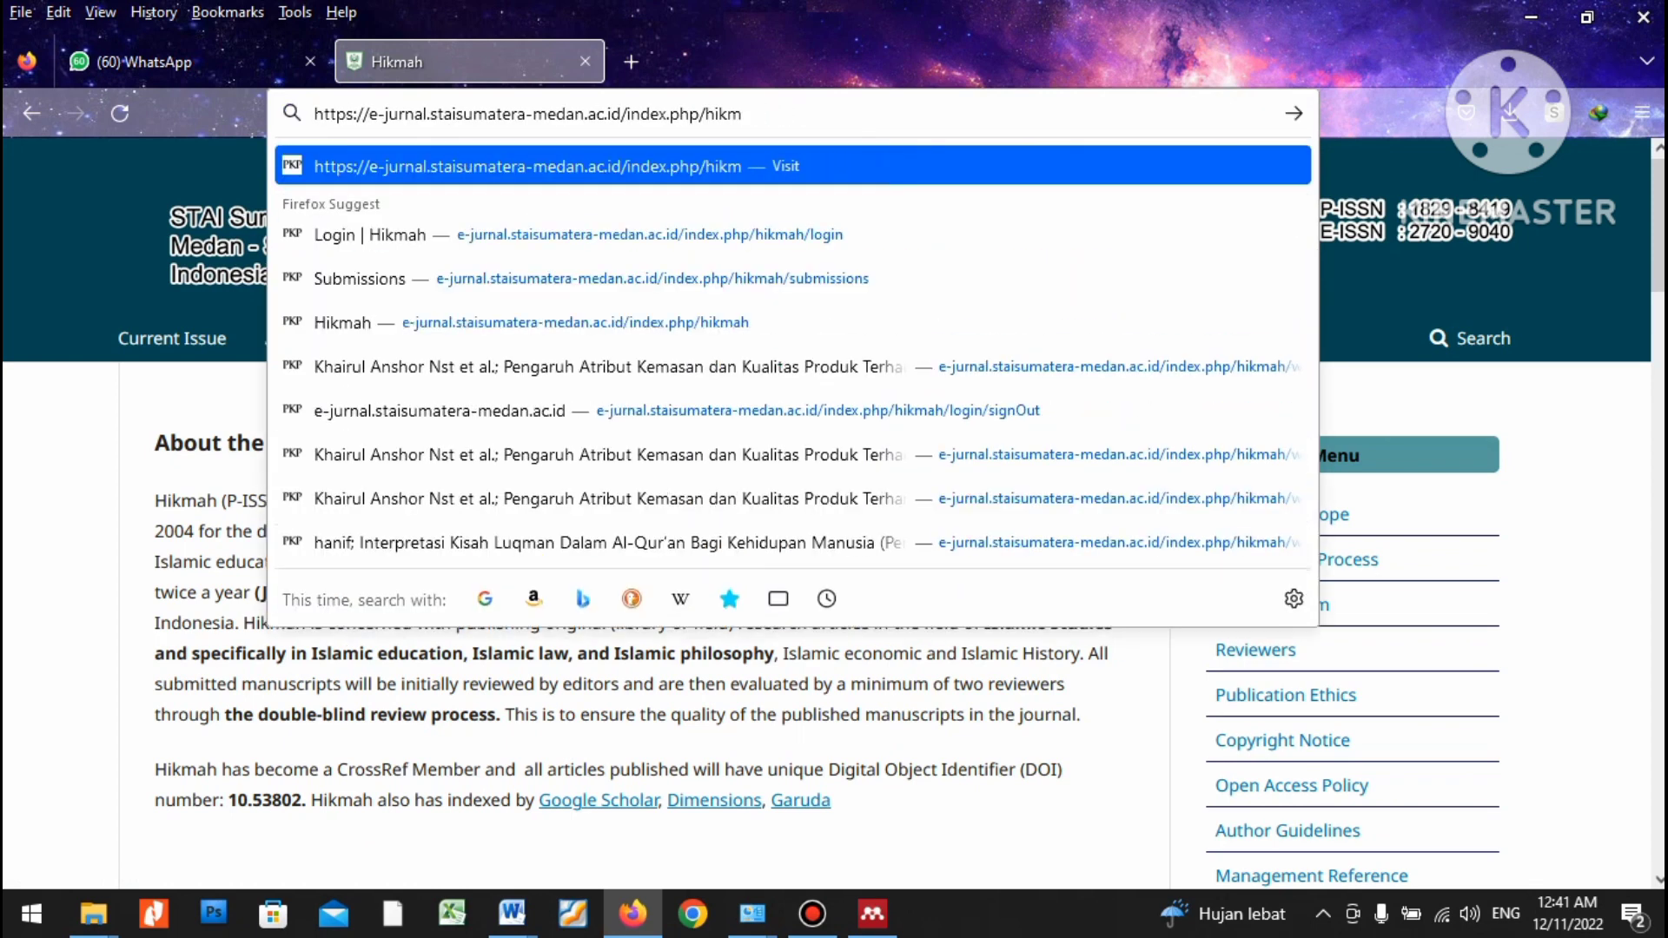
text(ah/)
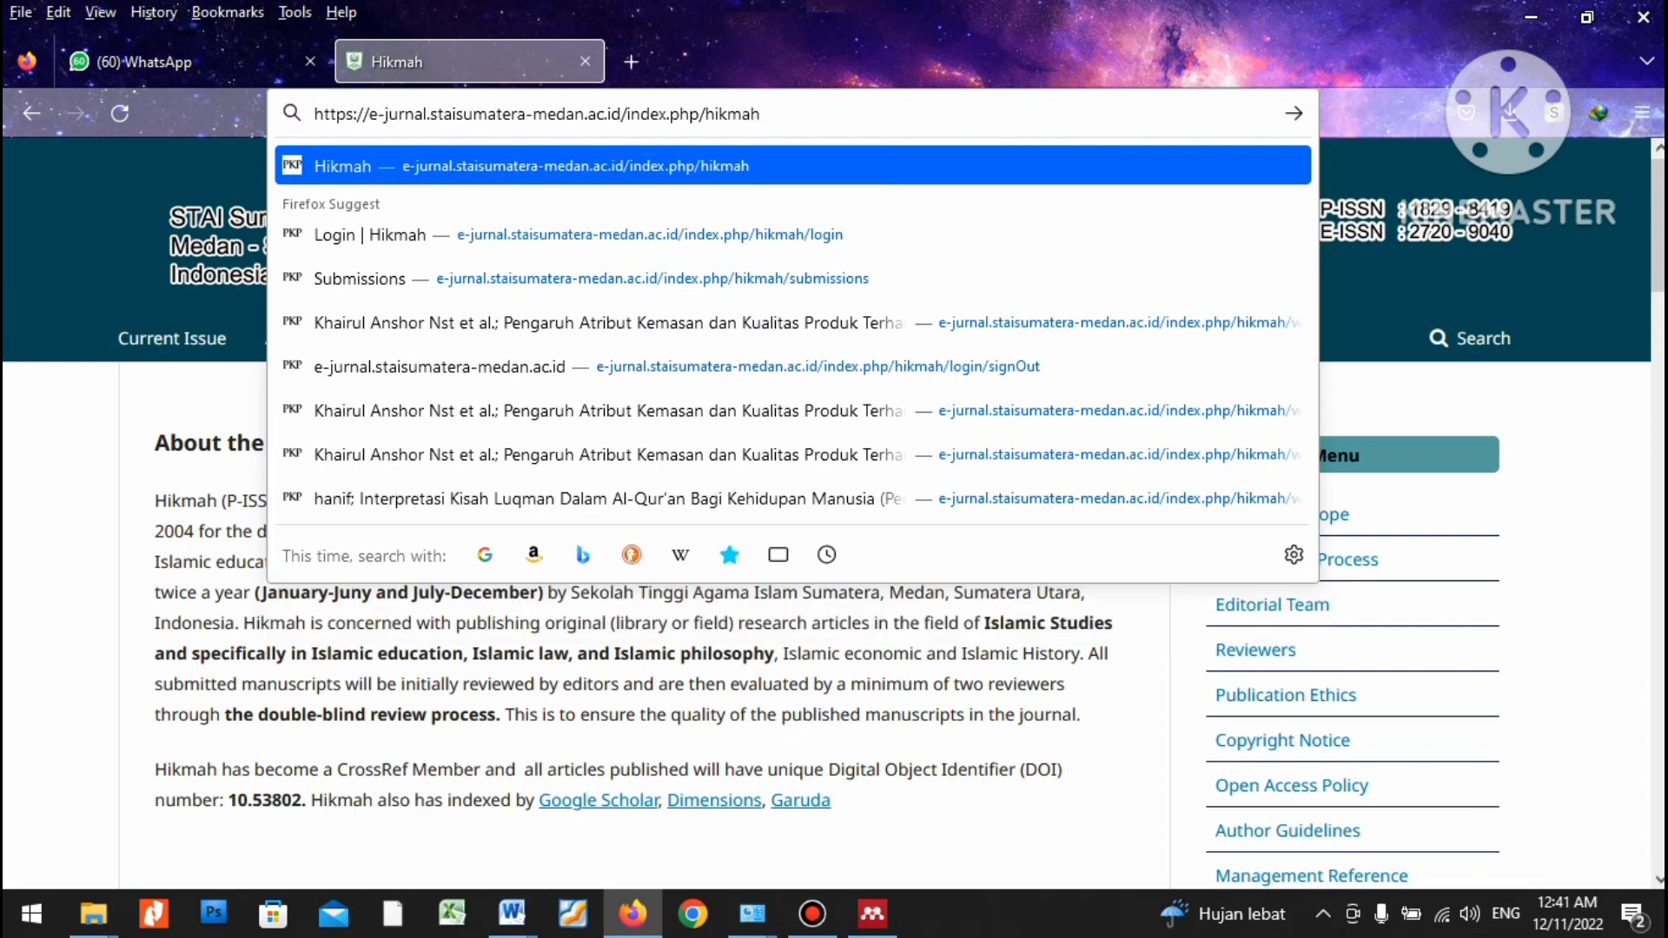
text(login)
key(Return)
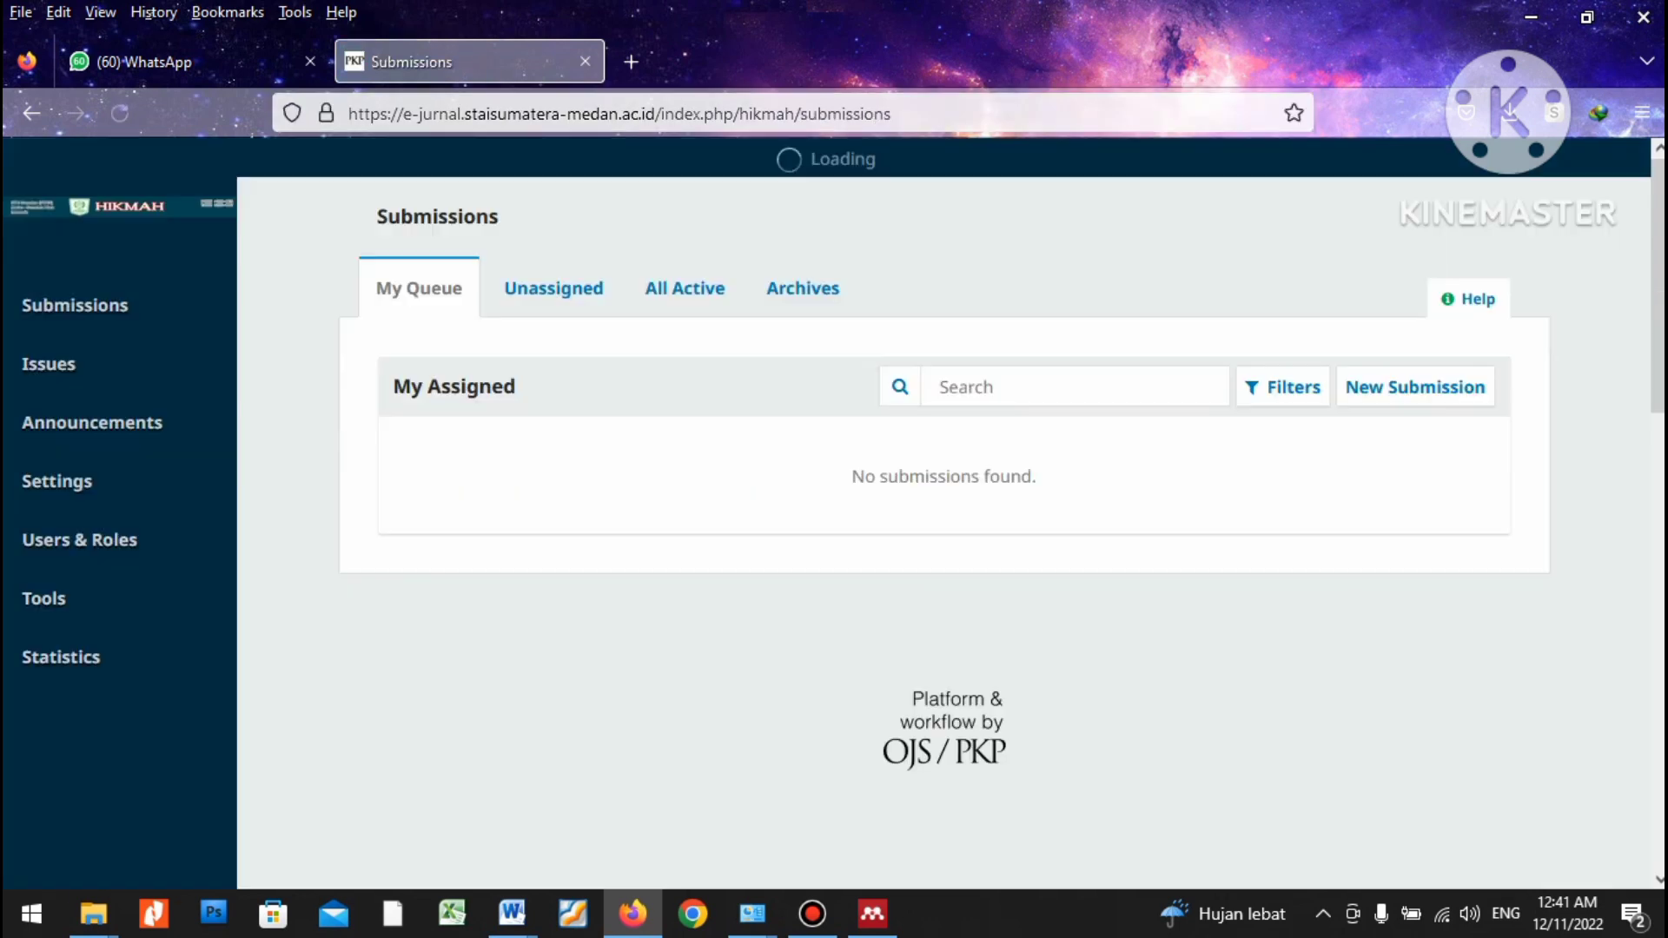
Log out of the editor account and return to the Hikmah home page.
mouse_move(1546, 159)
click(1482, 237)
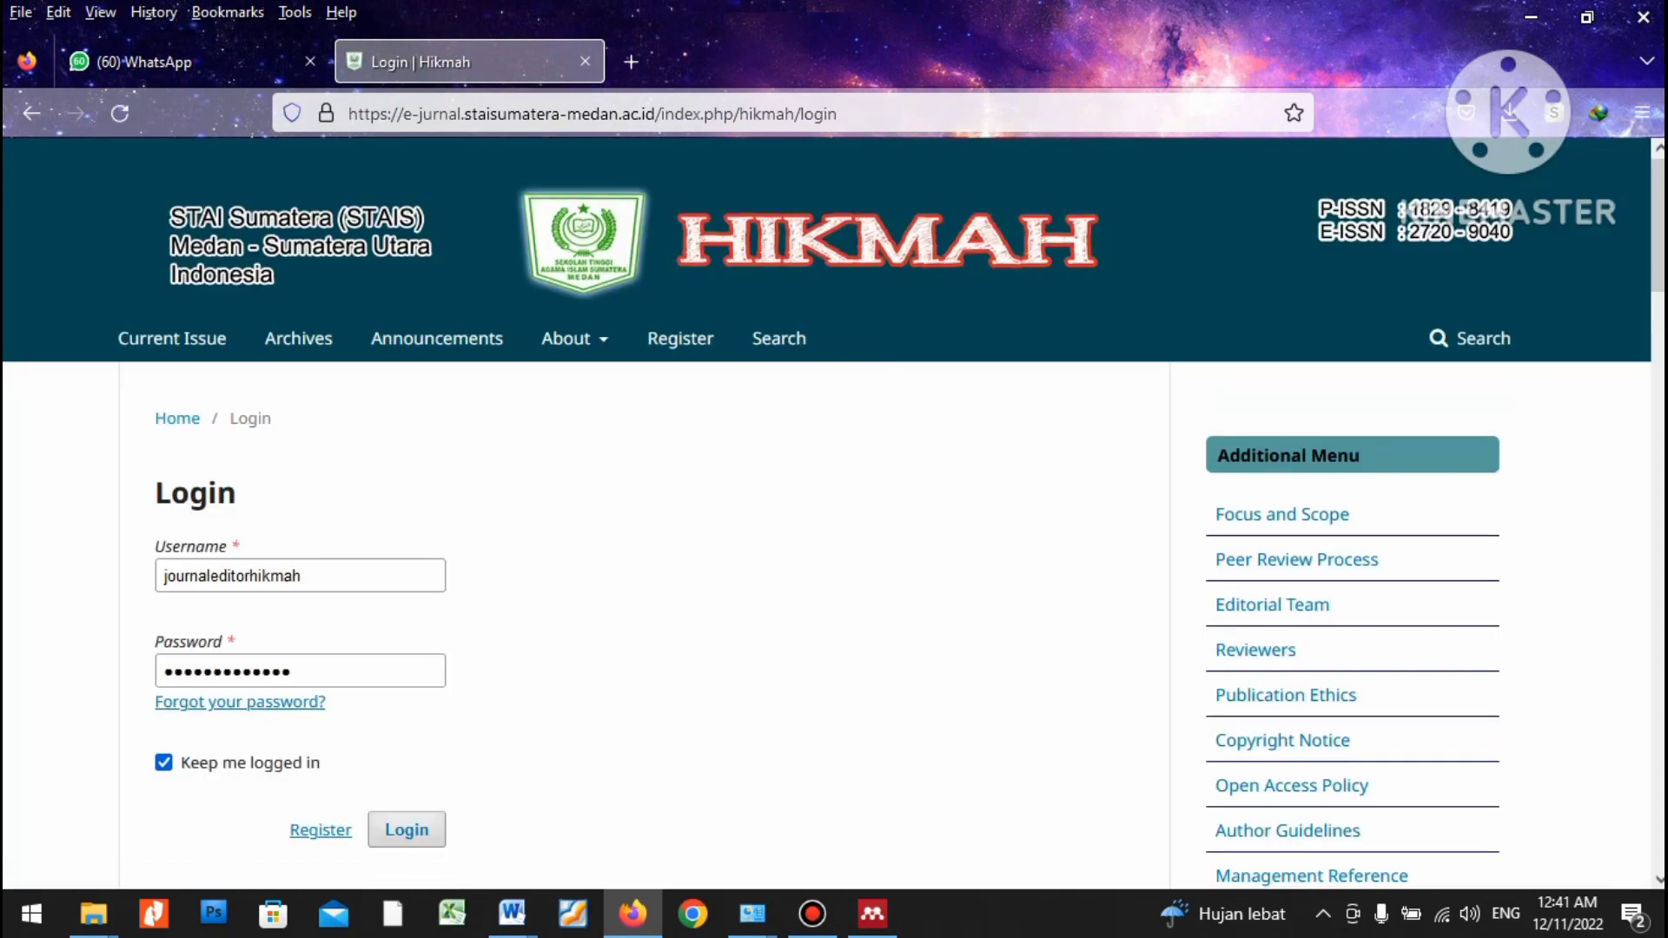
click(584, 244)
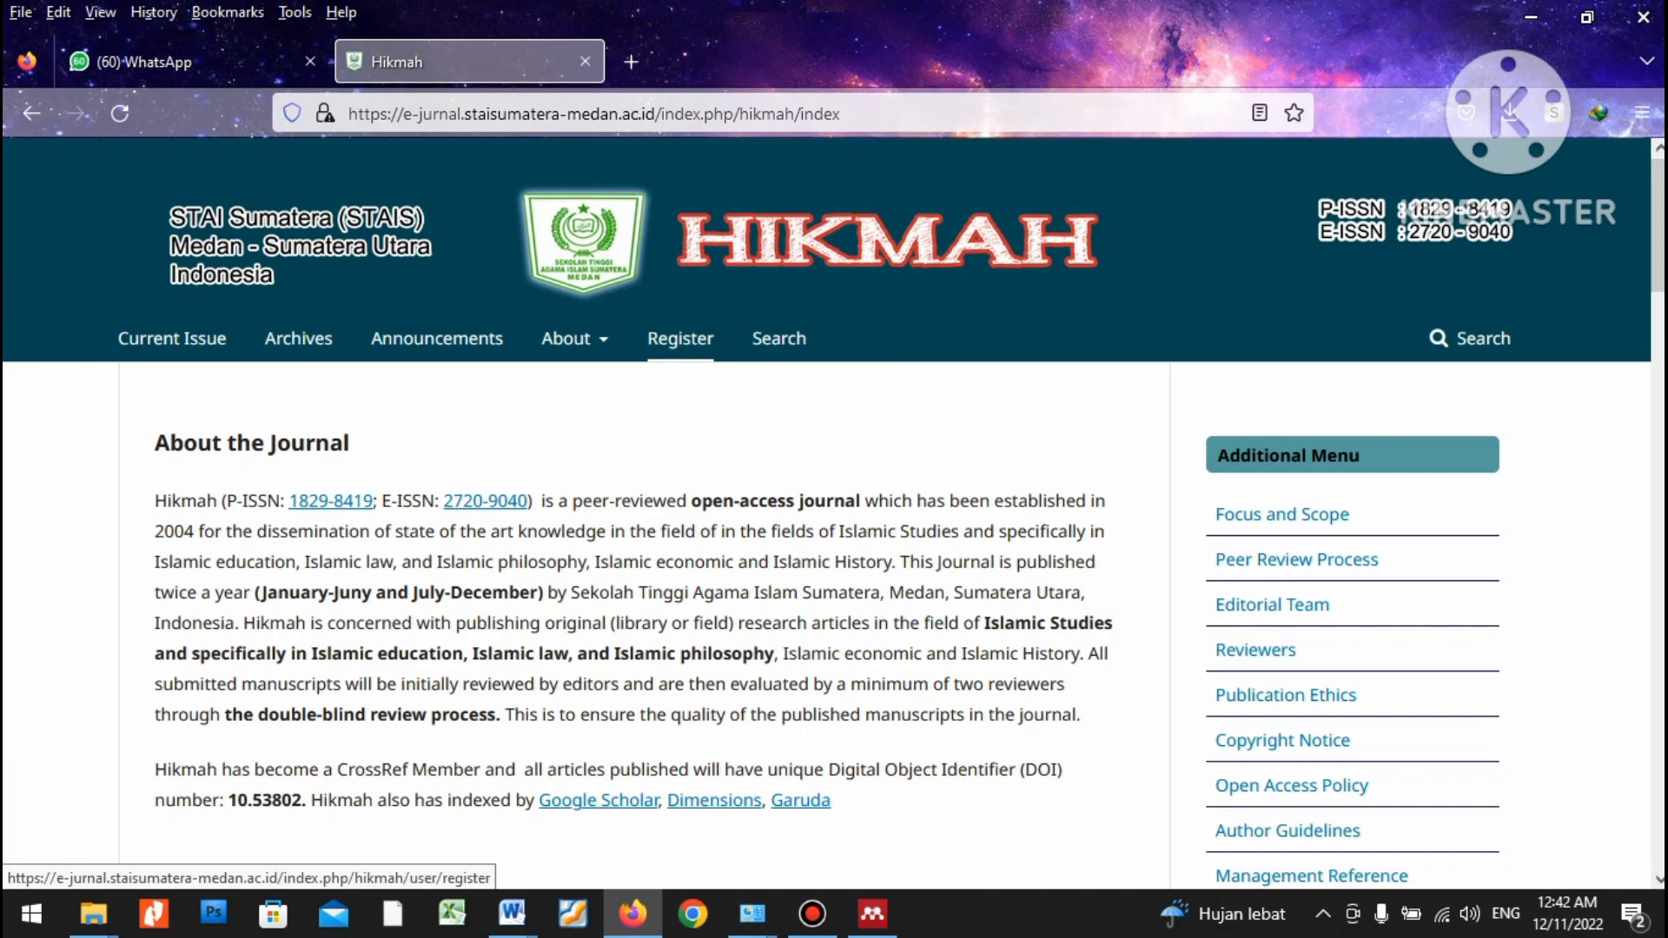
Open the Hikmah journal's Register form and scroll down to its profile fields.
click(681, 338)
scroll(680, 338, down, 3)
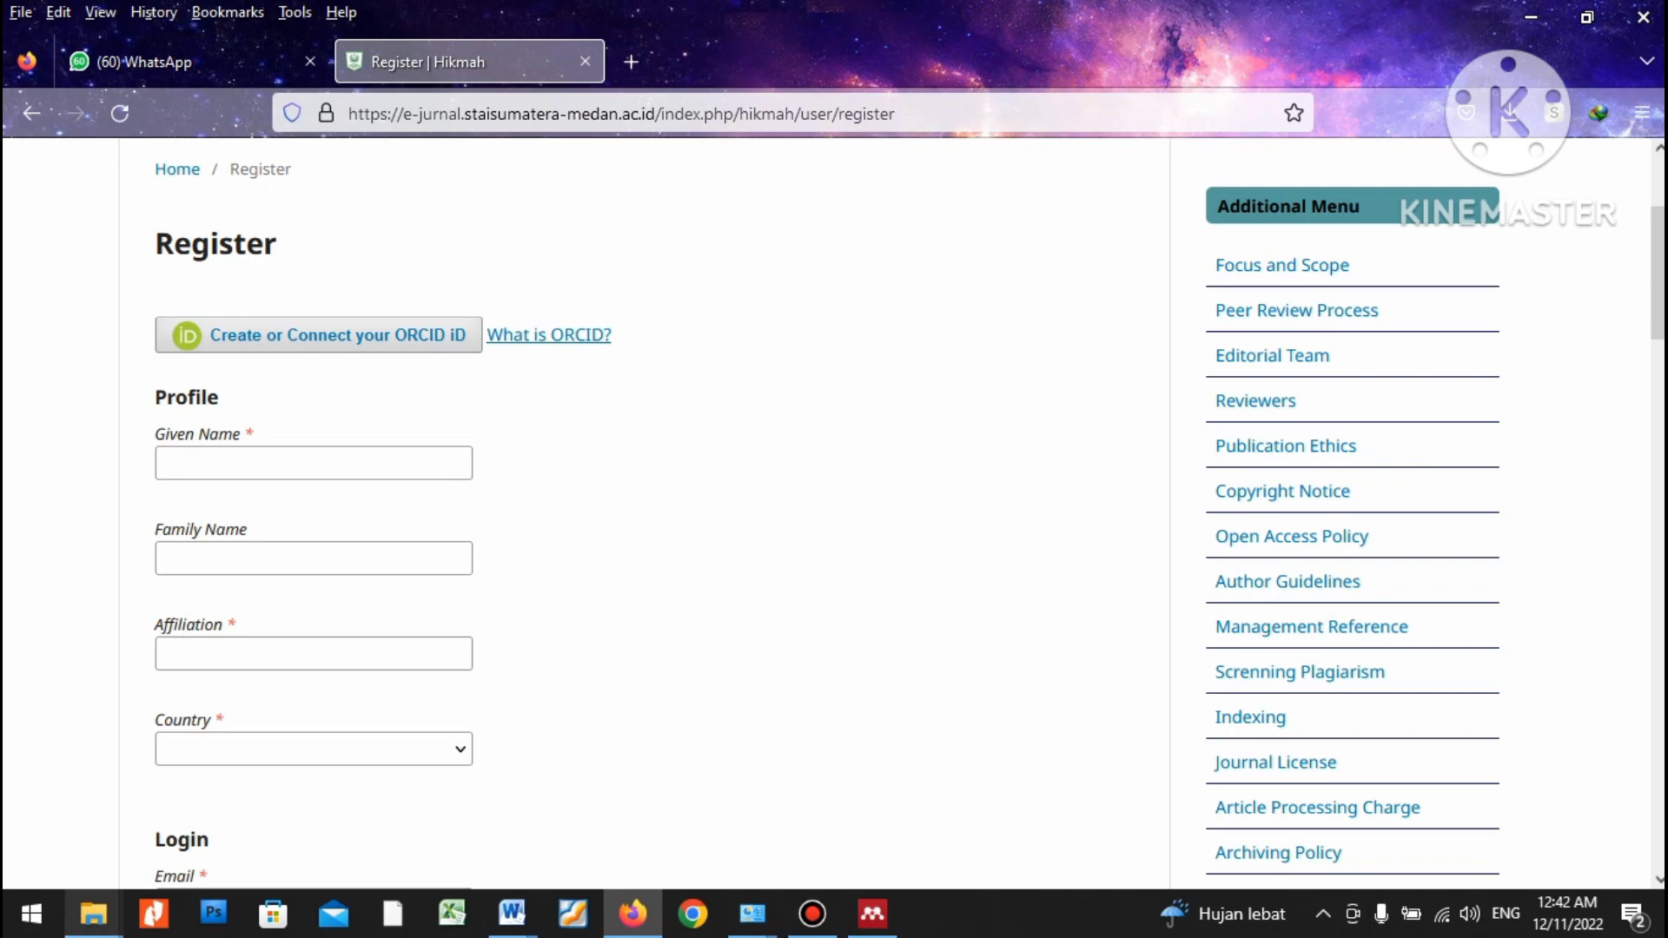
mouse_move(93, 914)
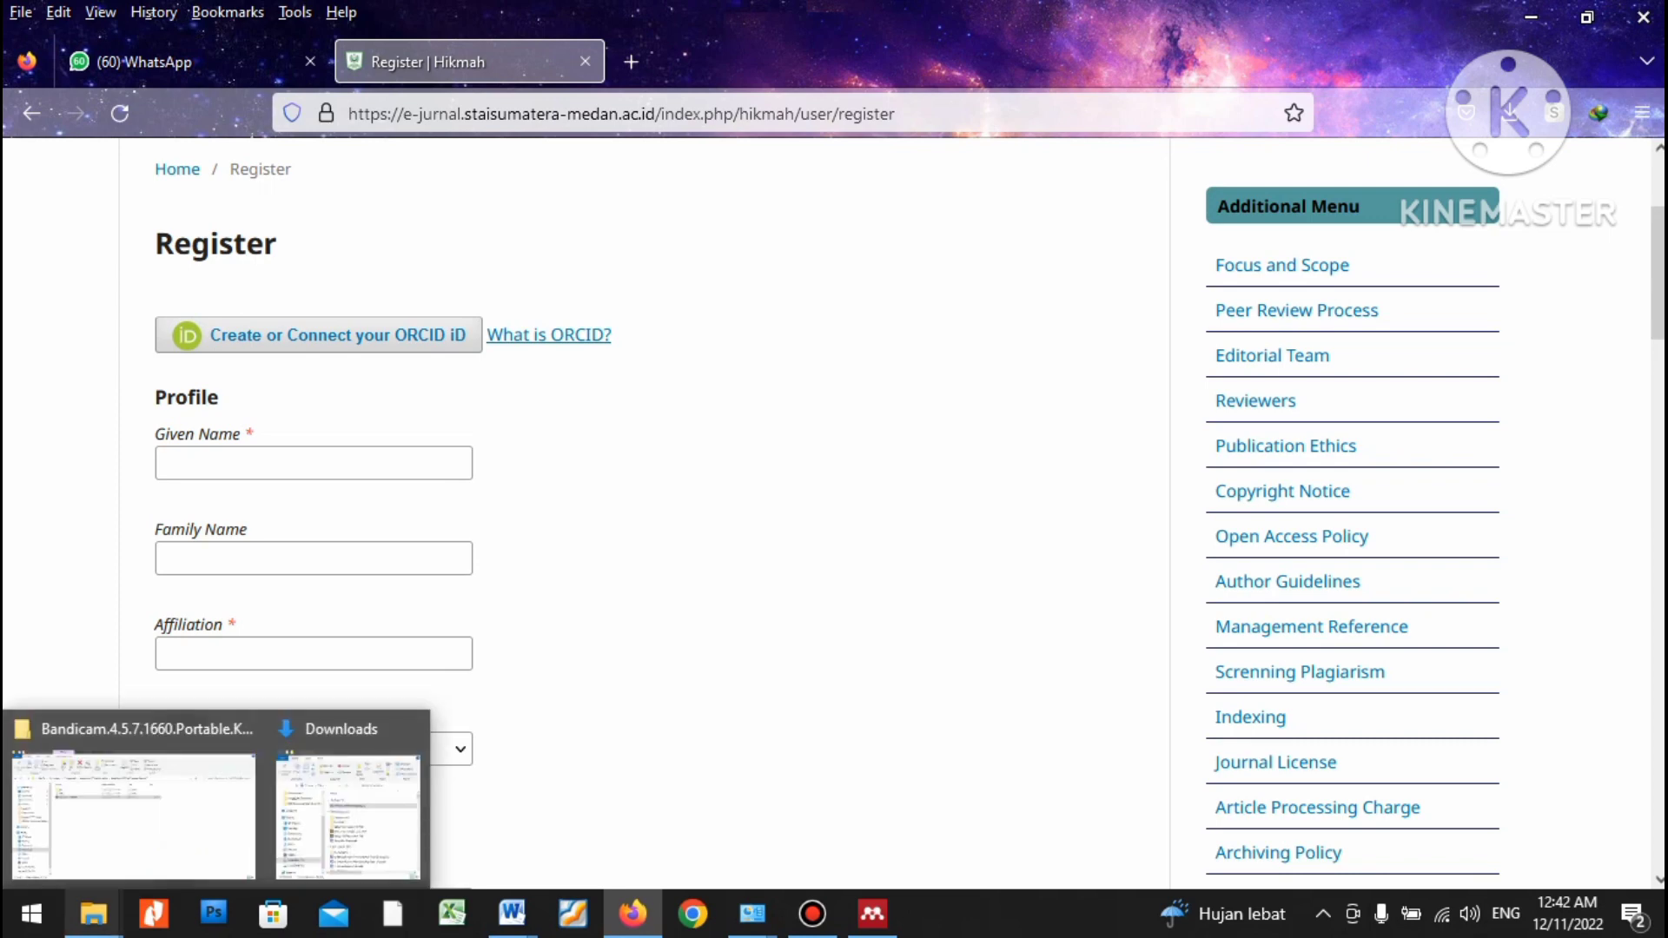
mouse_move(512, 913)
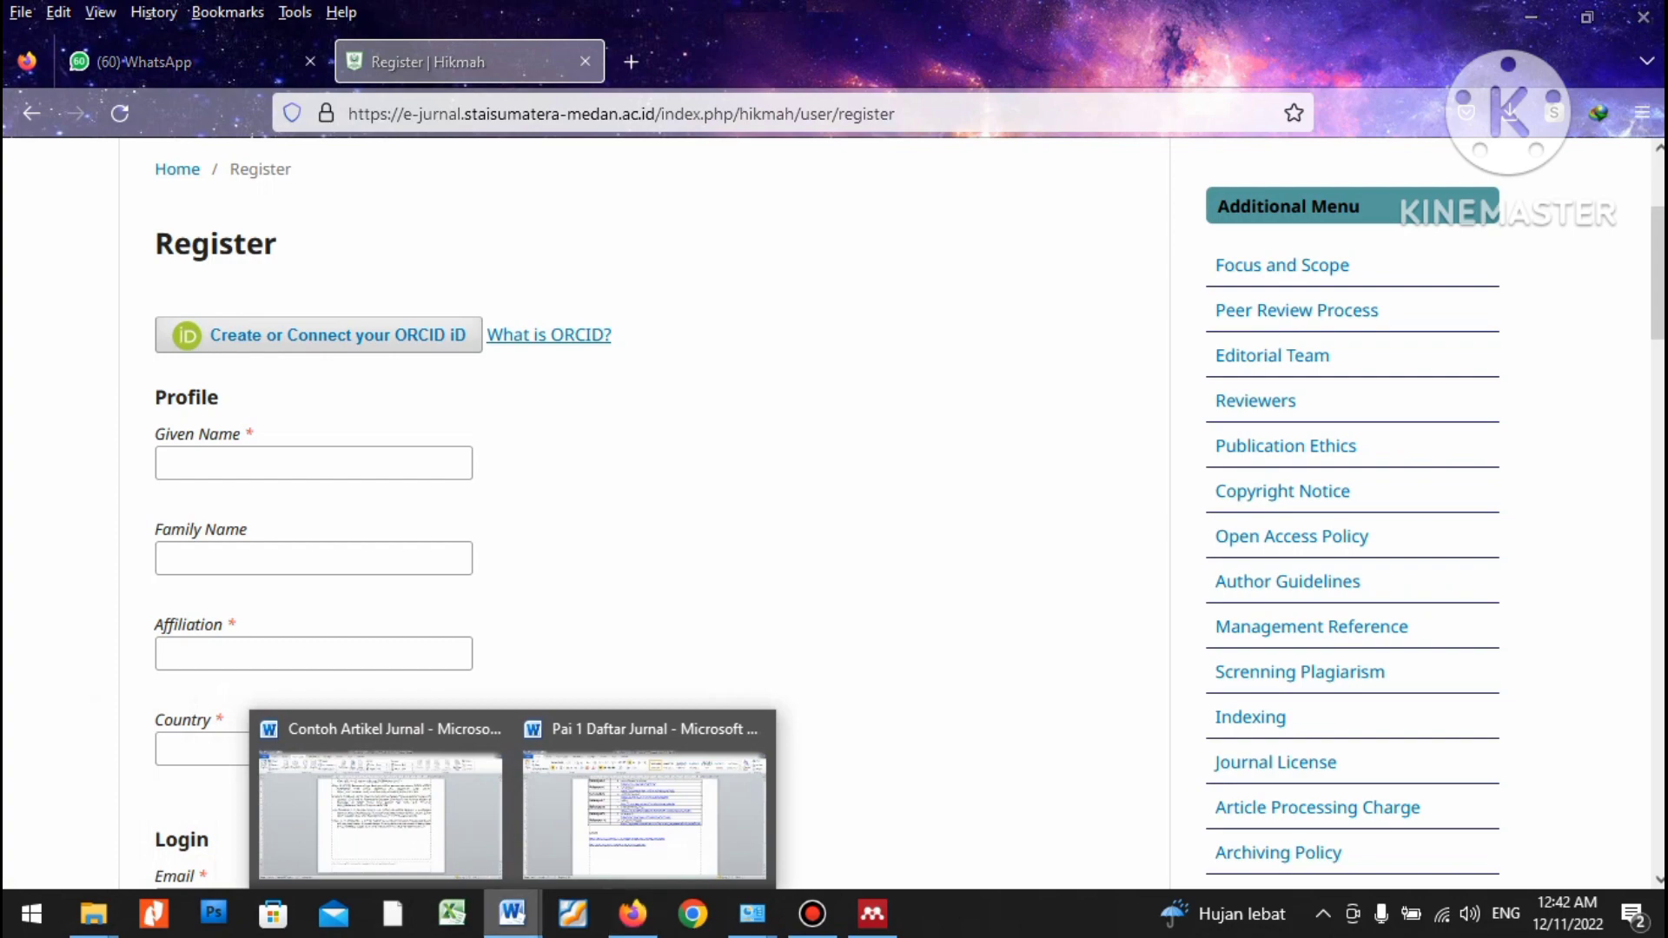
Copy the Al-Irsyad journal address from the Word journal list.
click(643, 808)
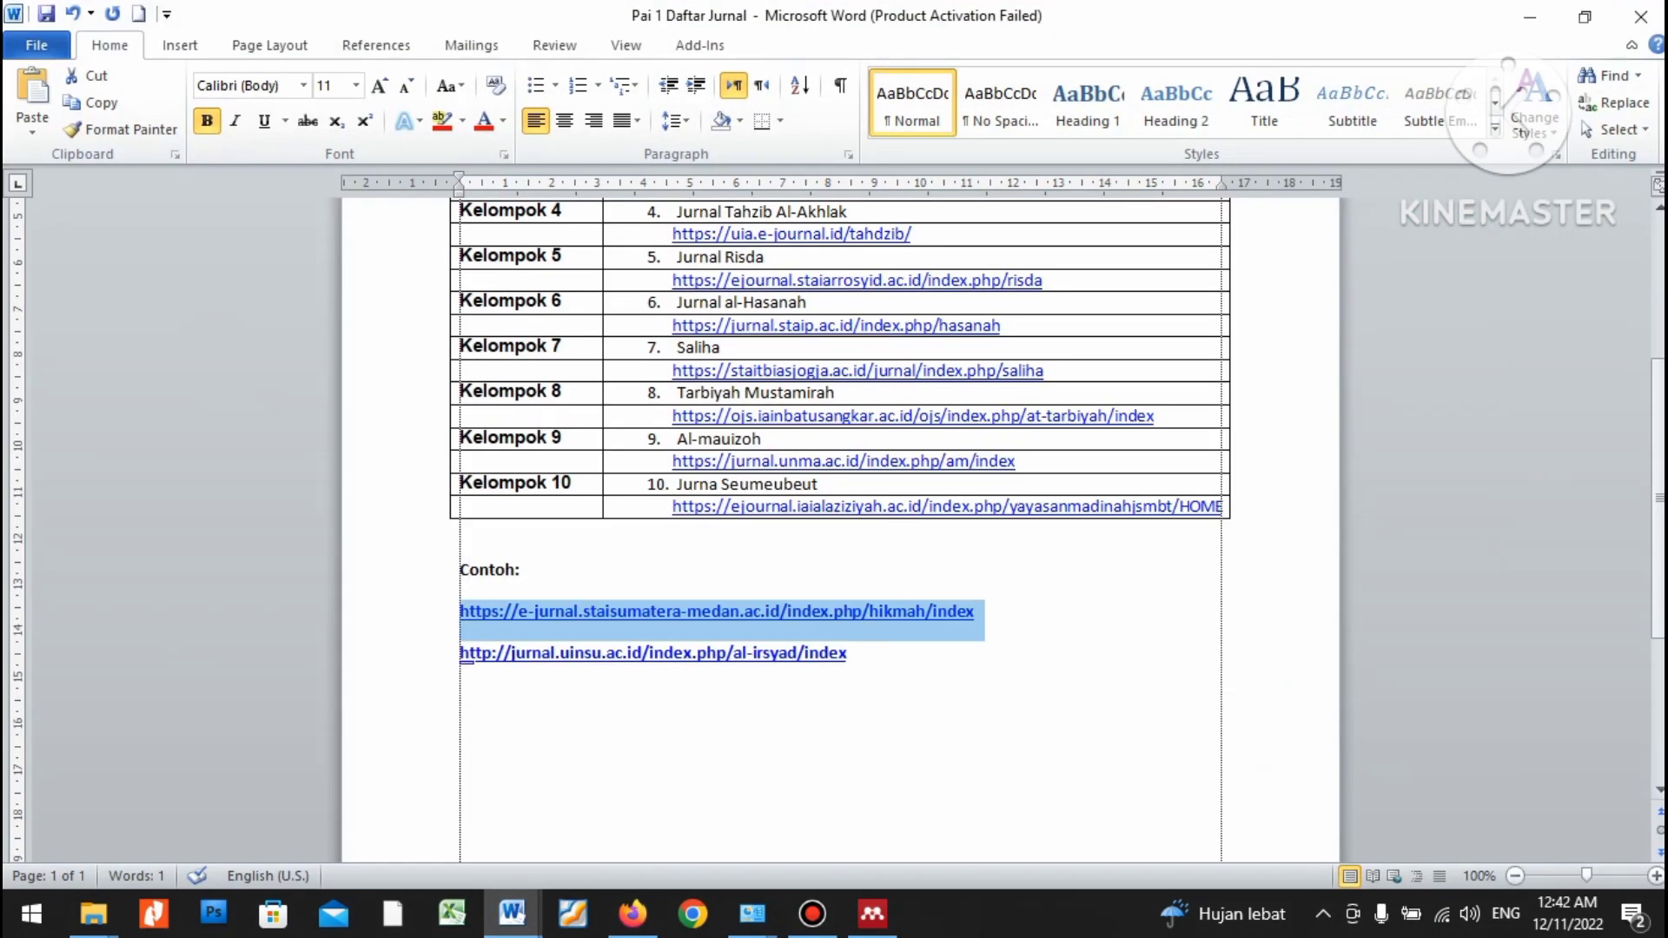
drag(846, 654, 467, 659)
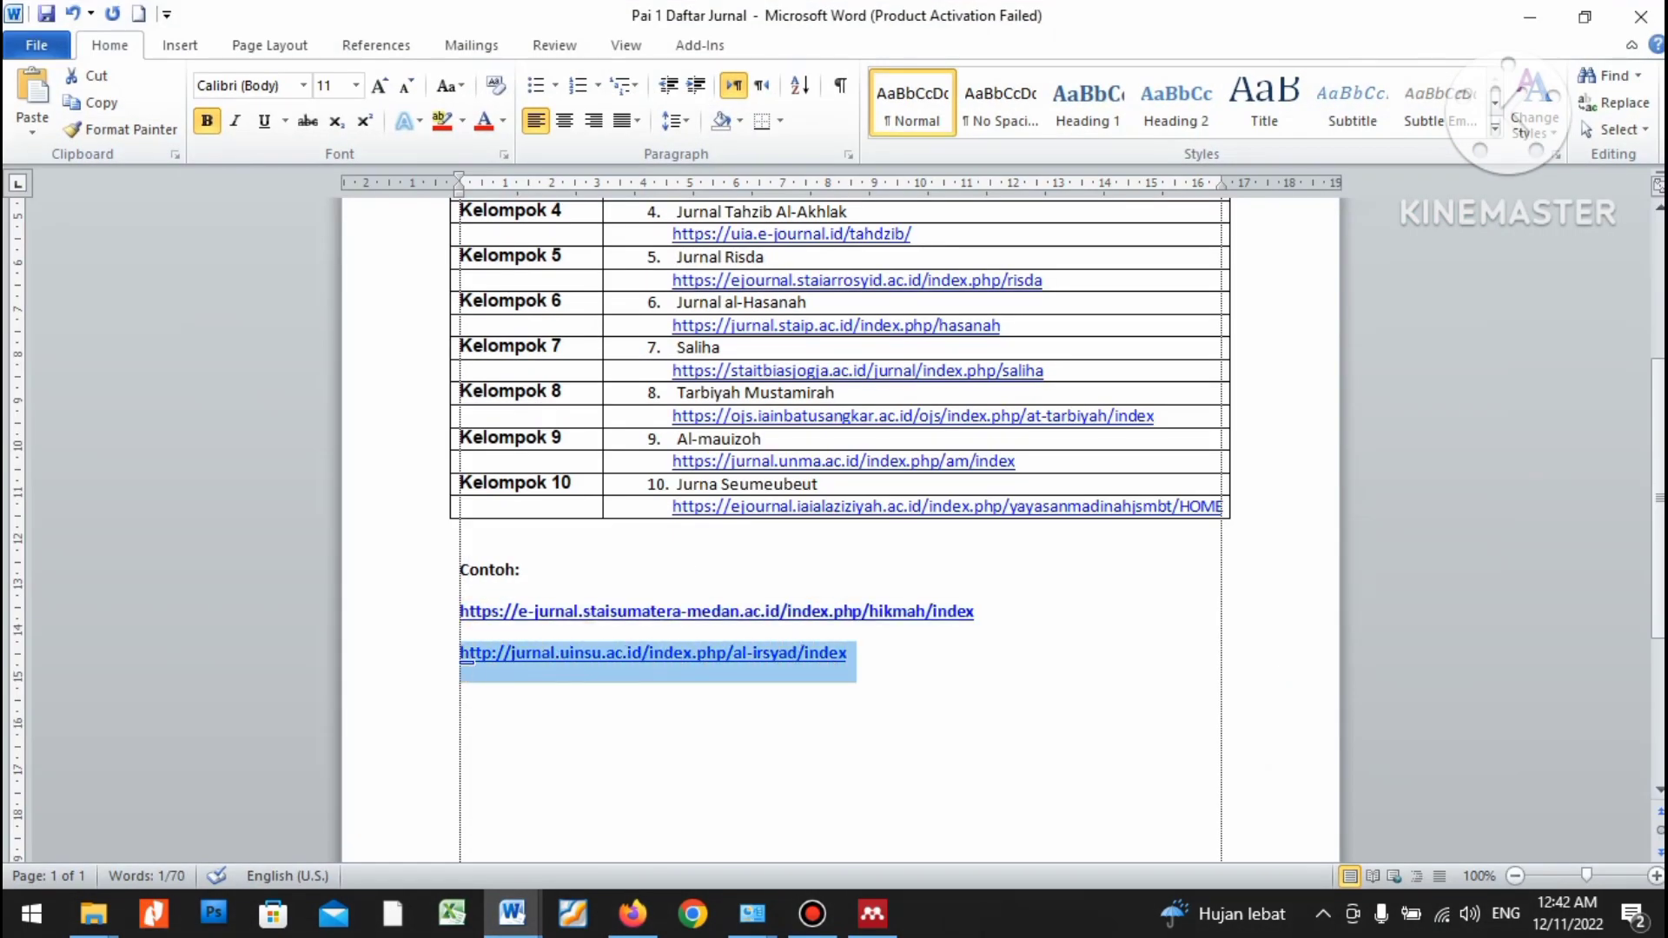
right_click(546, 658)
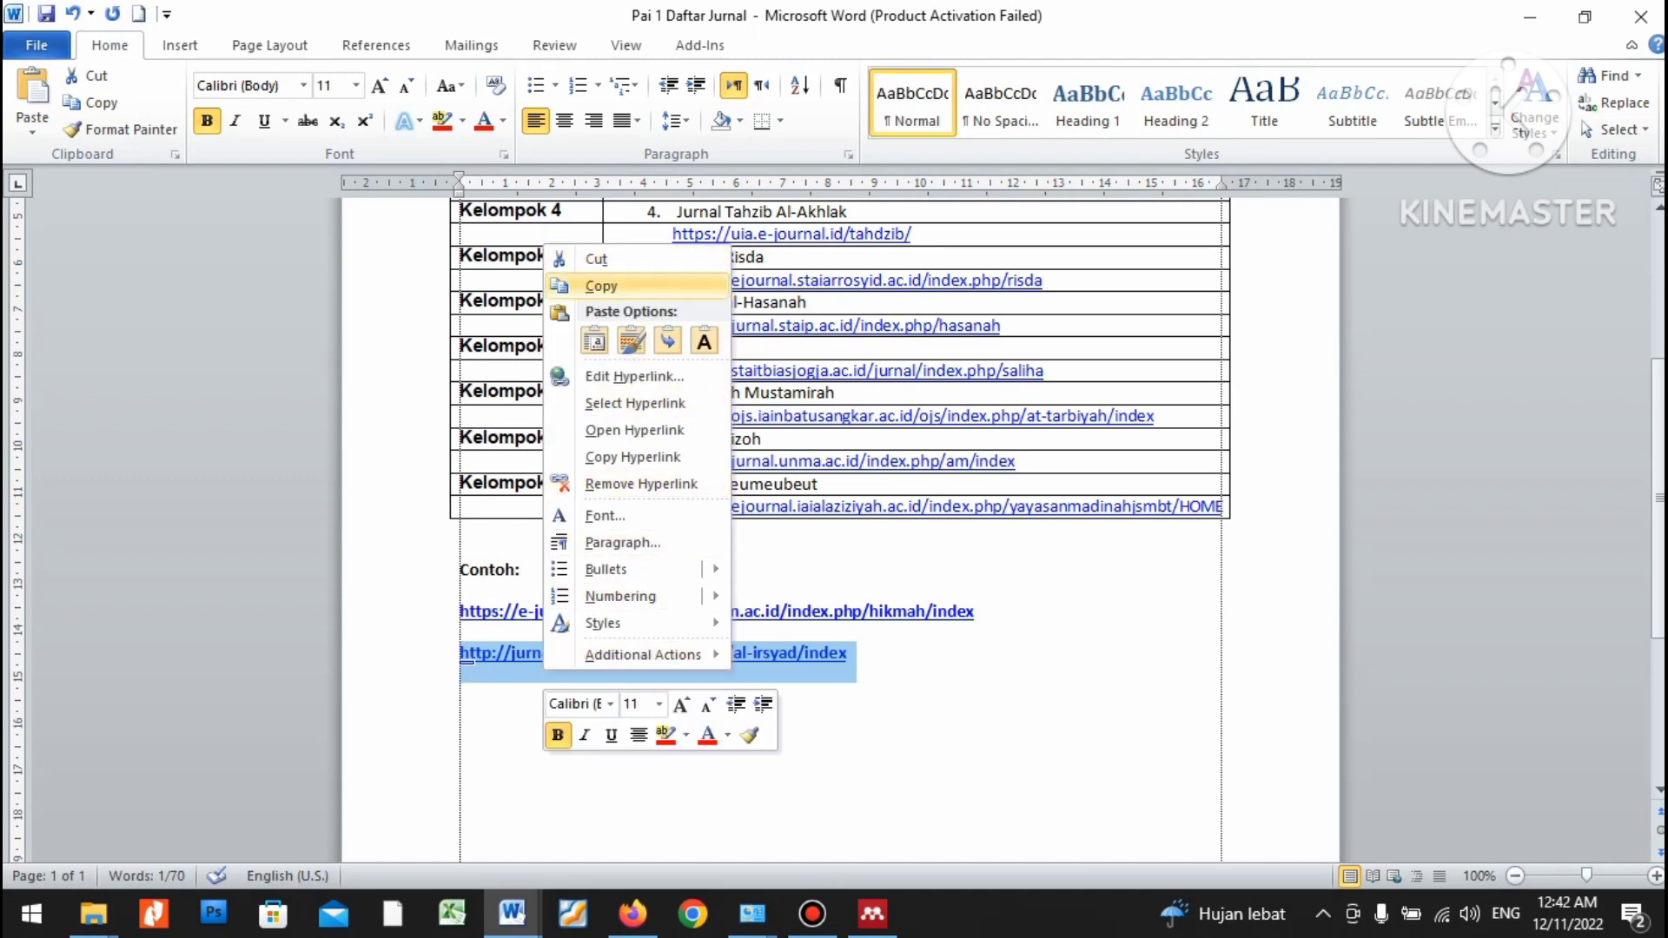
click(599, 286)
Load the Al-Irsyad journal in a new Firefox tab, open its Register page, and restore the window smaller.
click(632, 914)
double_click(683, 59)
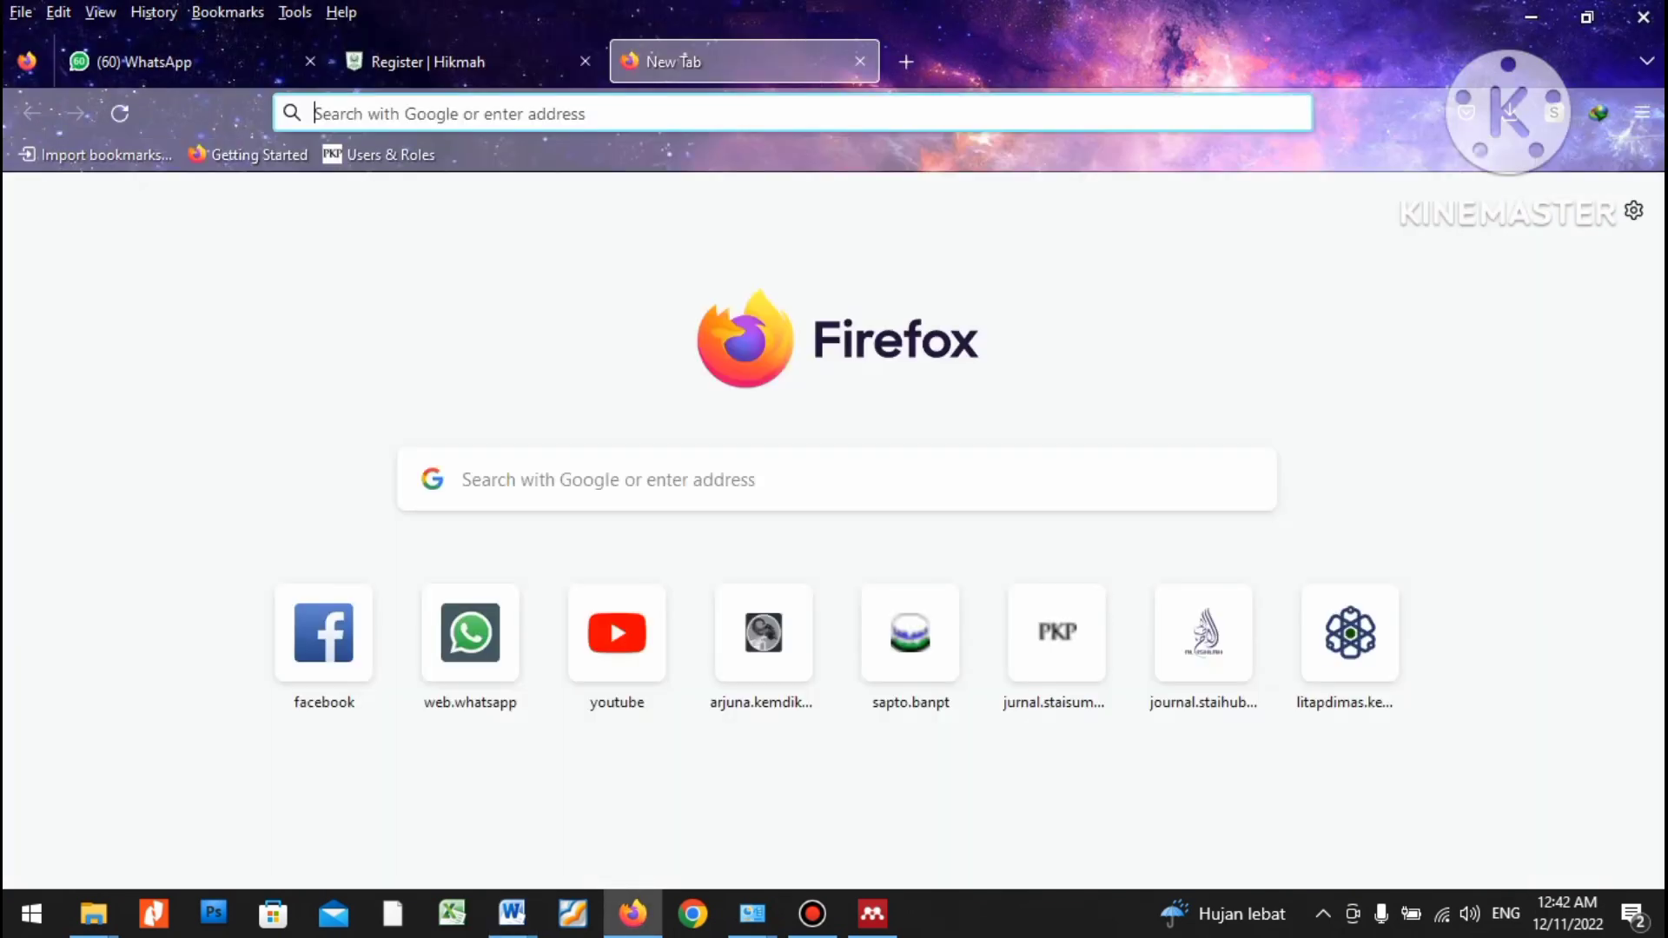
key(ctrl+v)
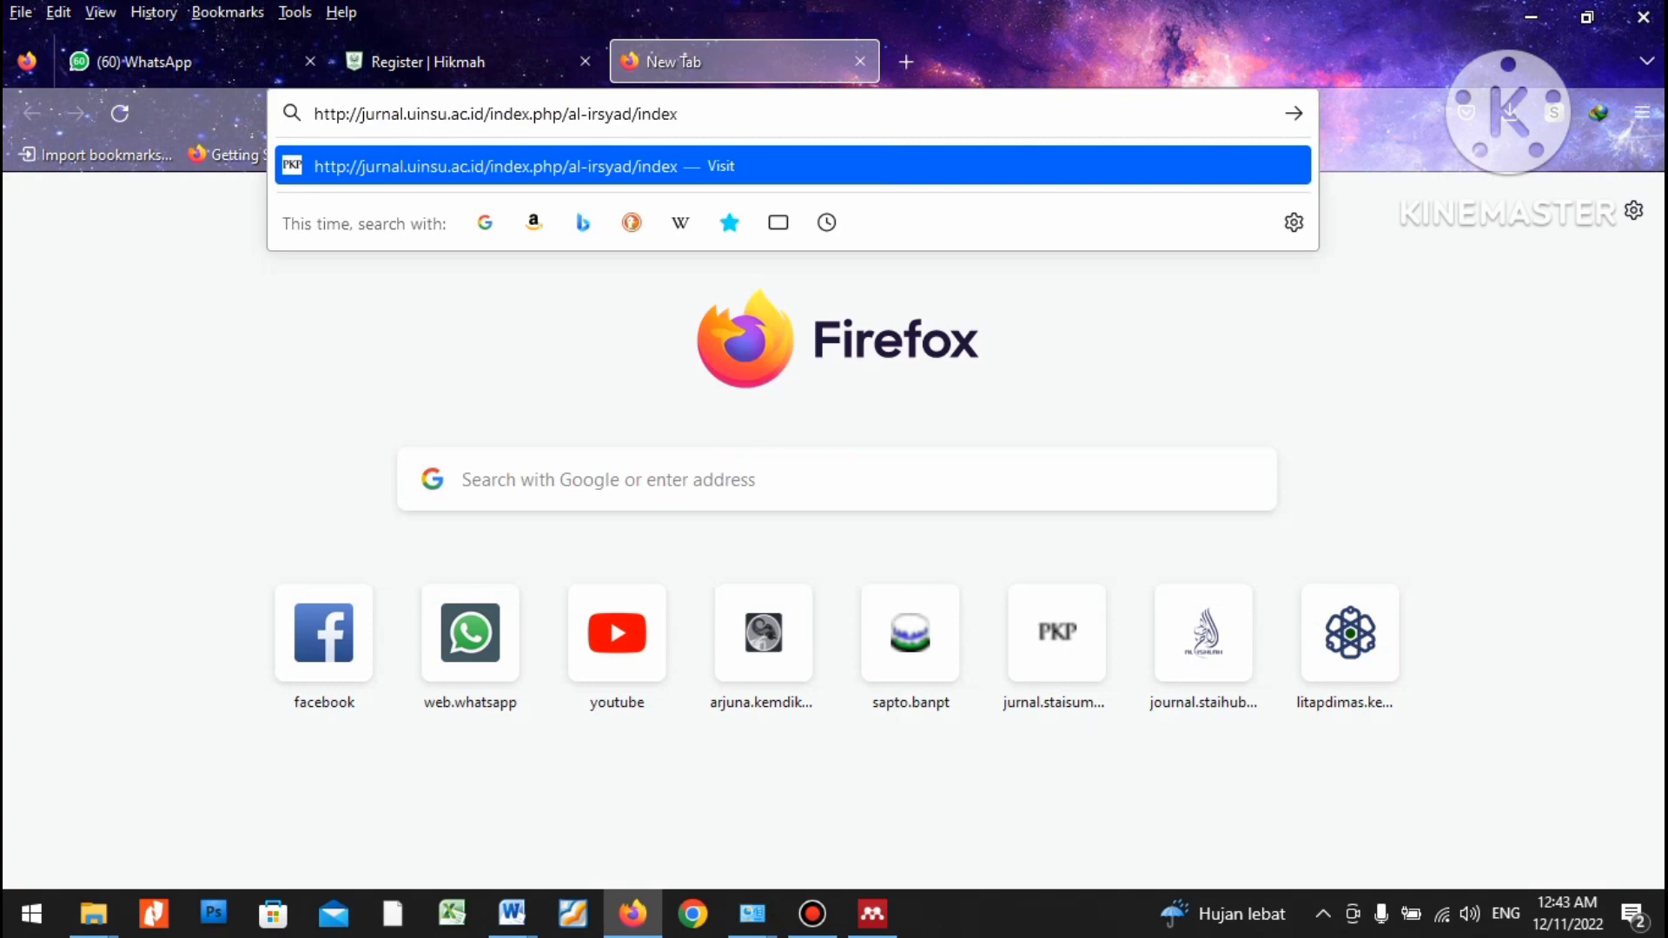
key(Return)
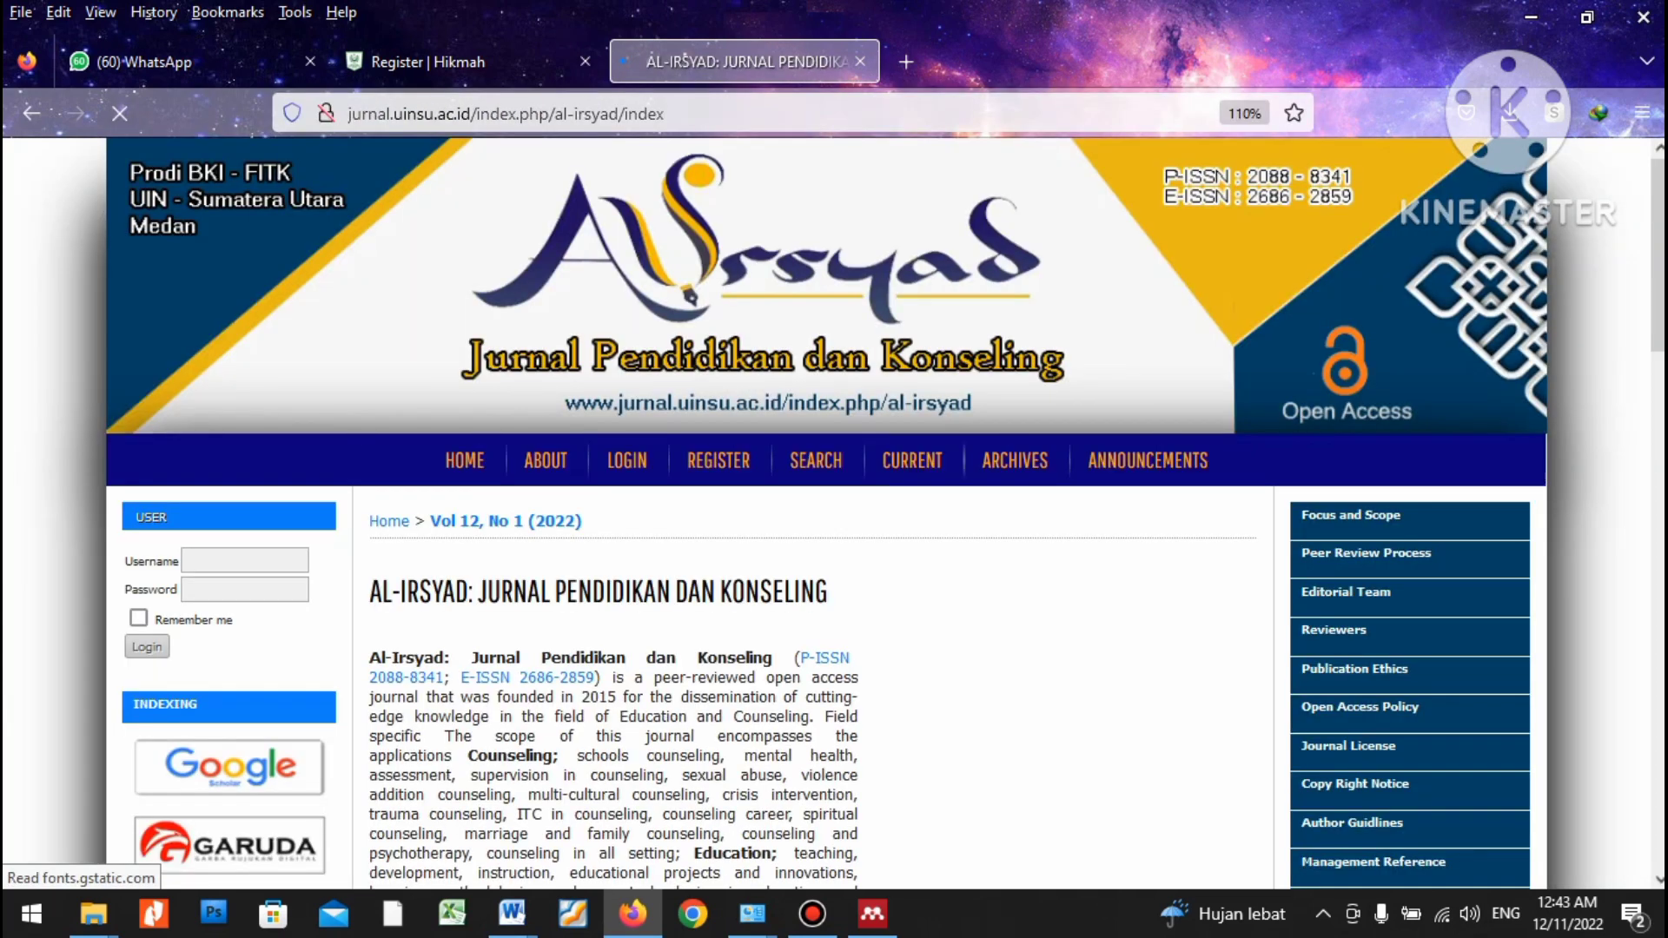
scroll(825, 513, down, 2)
scroll(825, 513, down, 5)
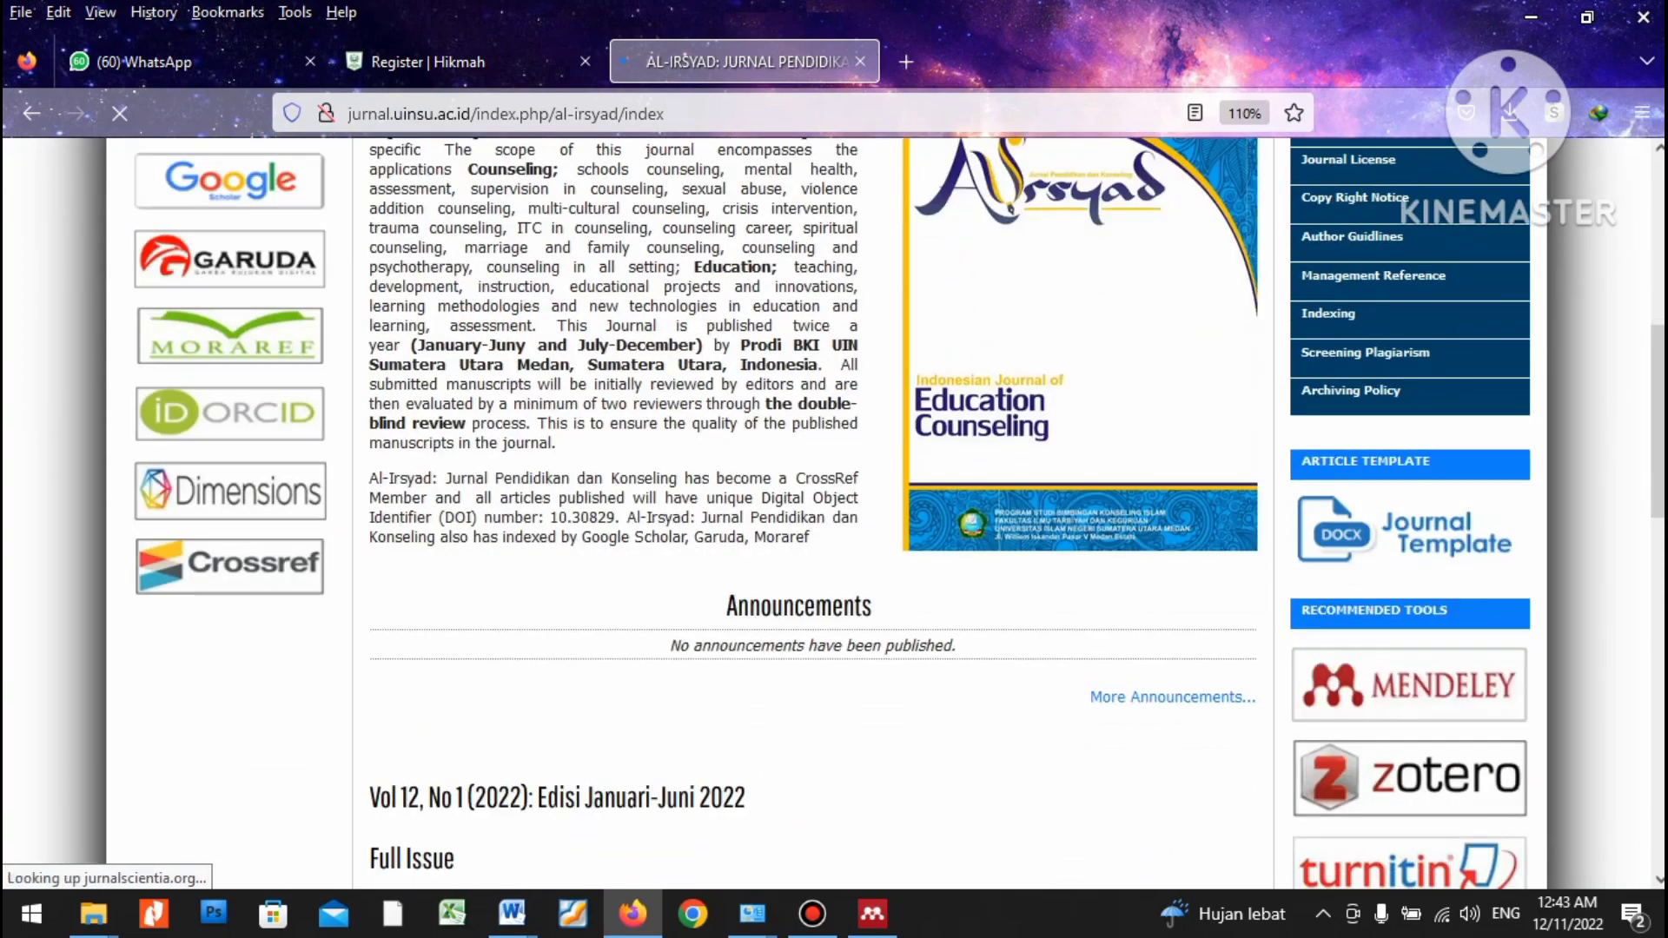
scroll(826, 513, up, 5)
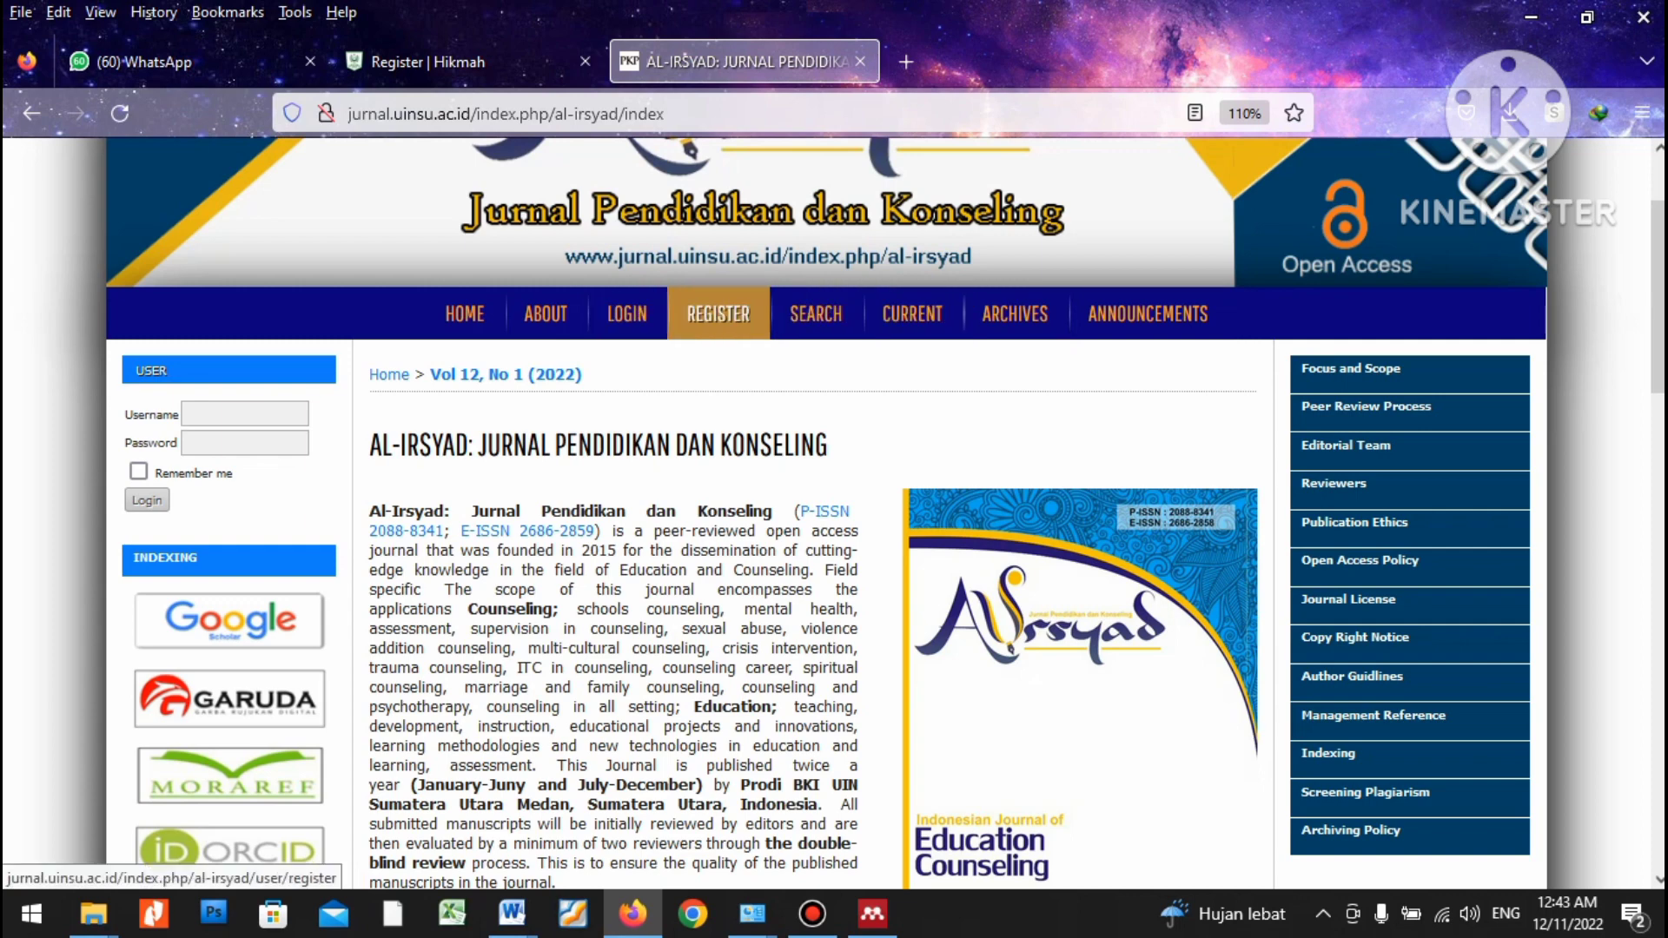
click(718, 314)
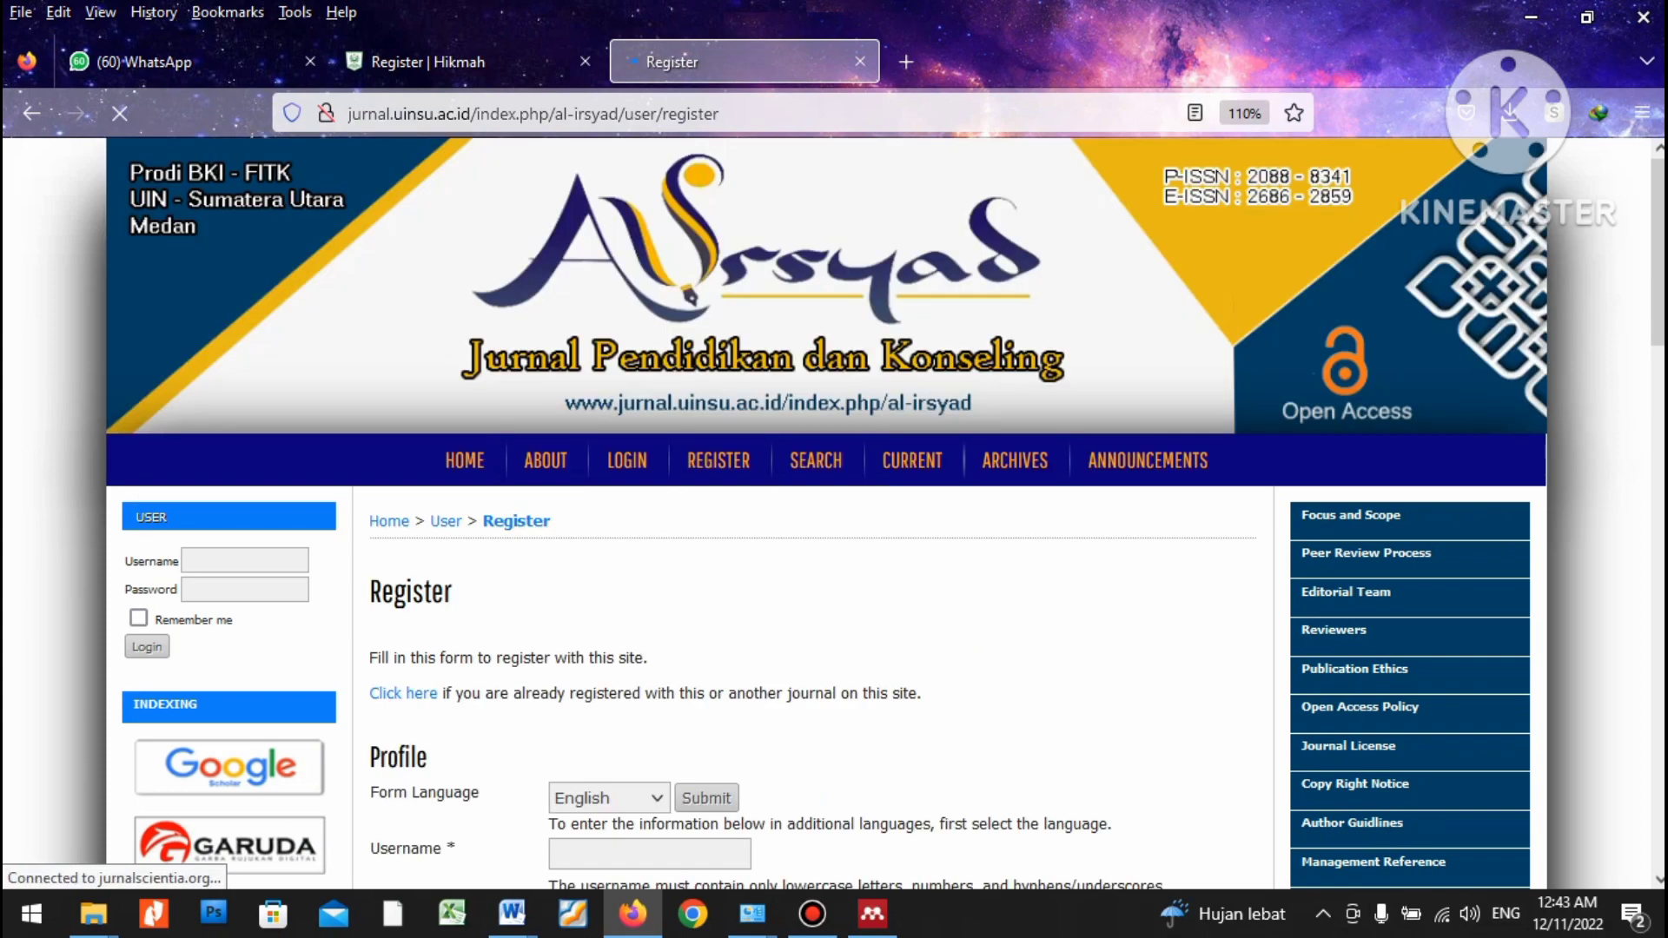
click(1586, 16)
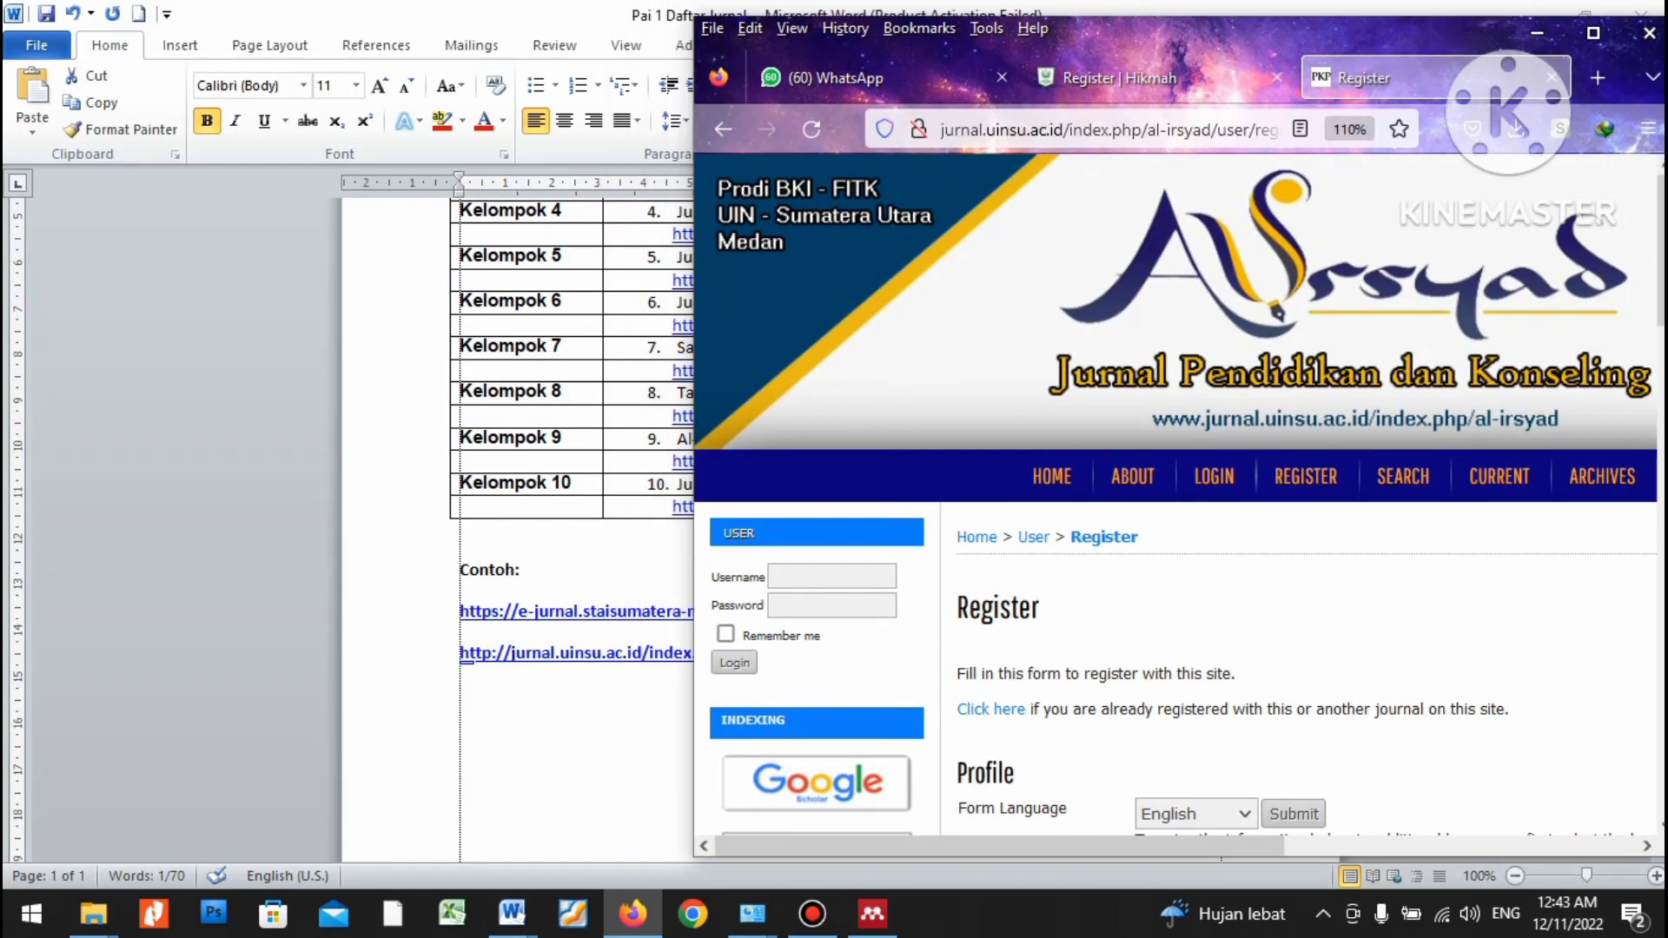
Detach the Al-Irsyad tab into its own window, placed left of the narrowed Hikmah window.
drag(1390, 77, 270, 103)
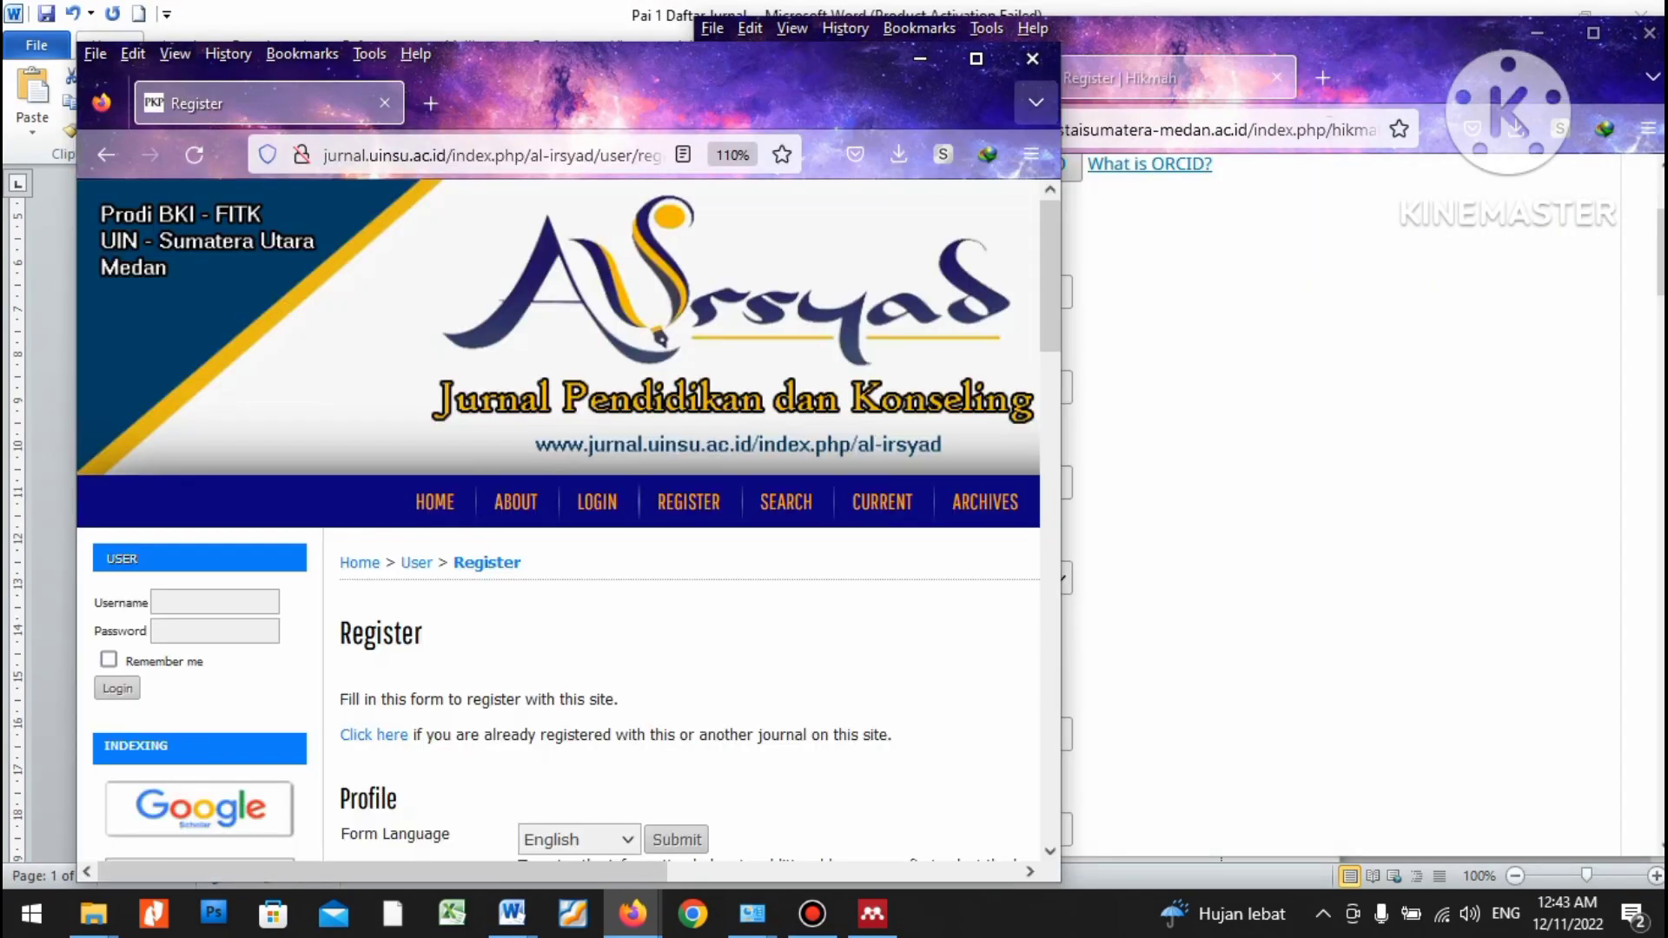
drag(1061, 106, 943, 106)
drag(618, 93, 573, 67)
key(alt+Tab)
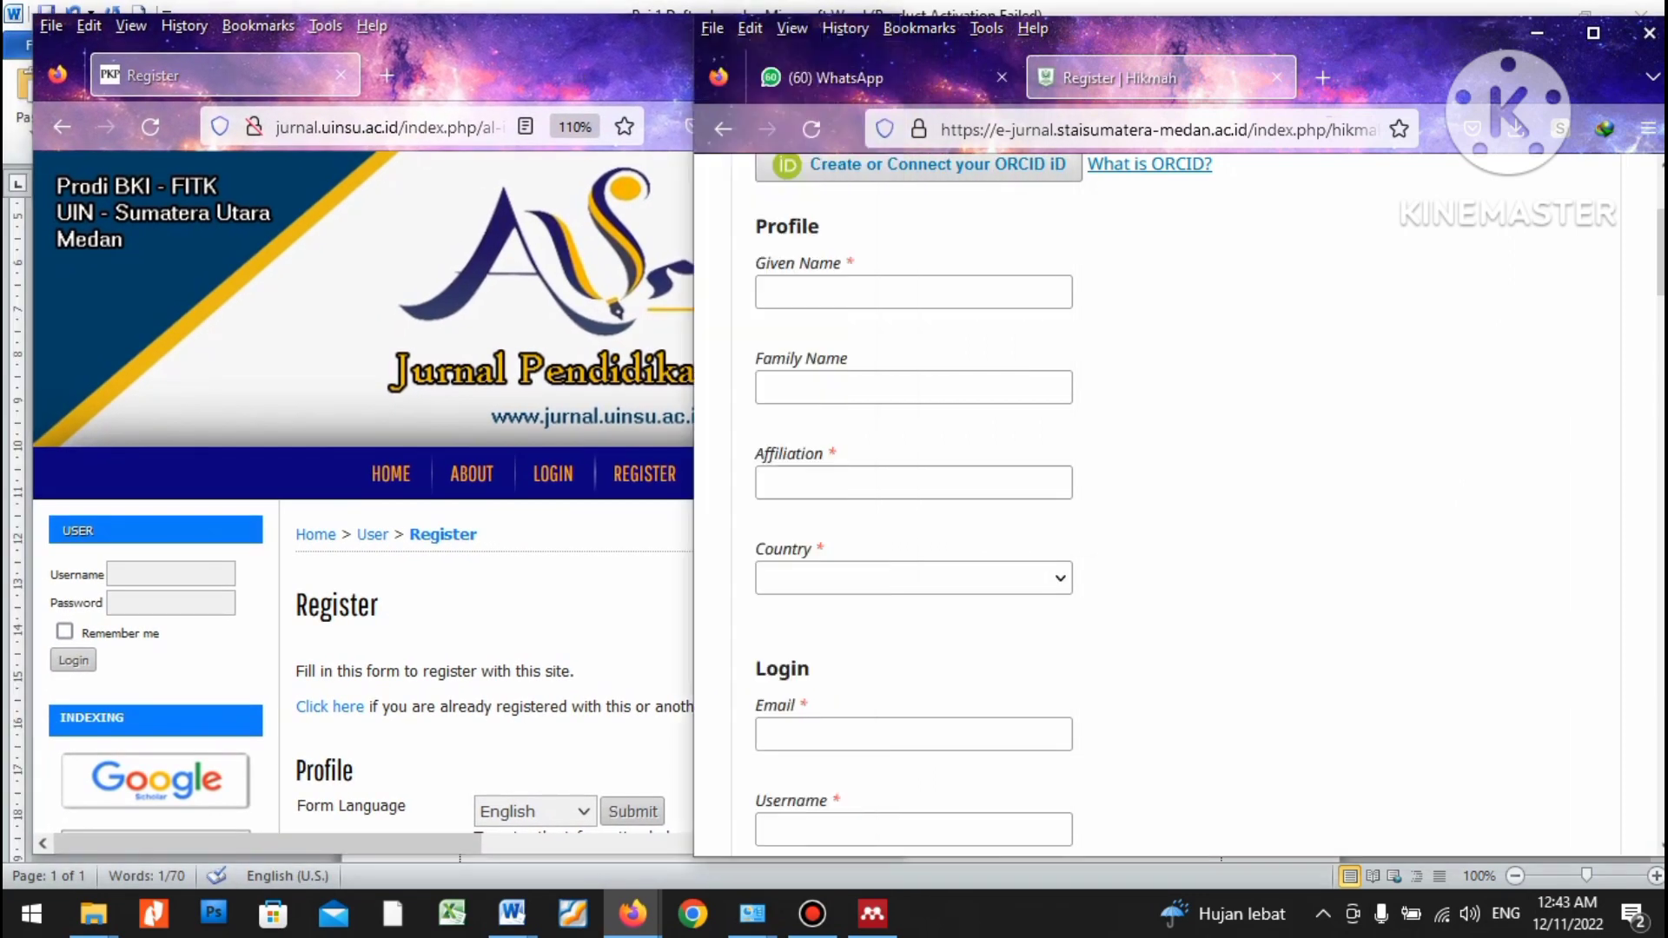
drag(694, 487, 912, 487)
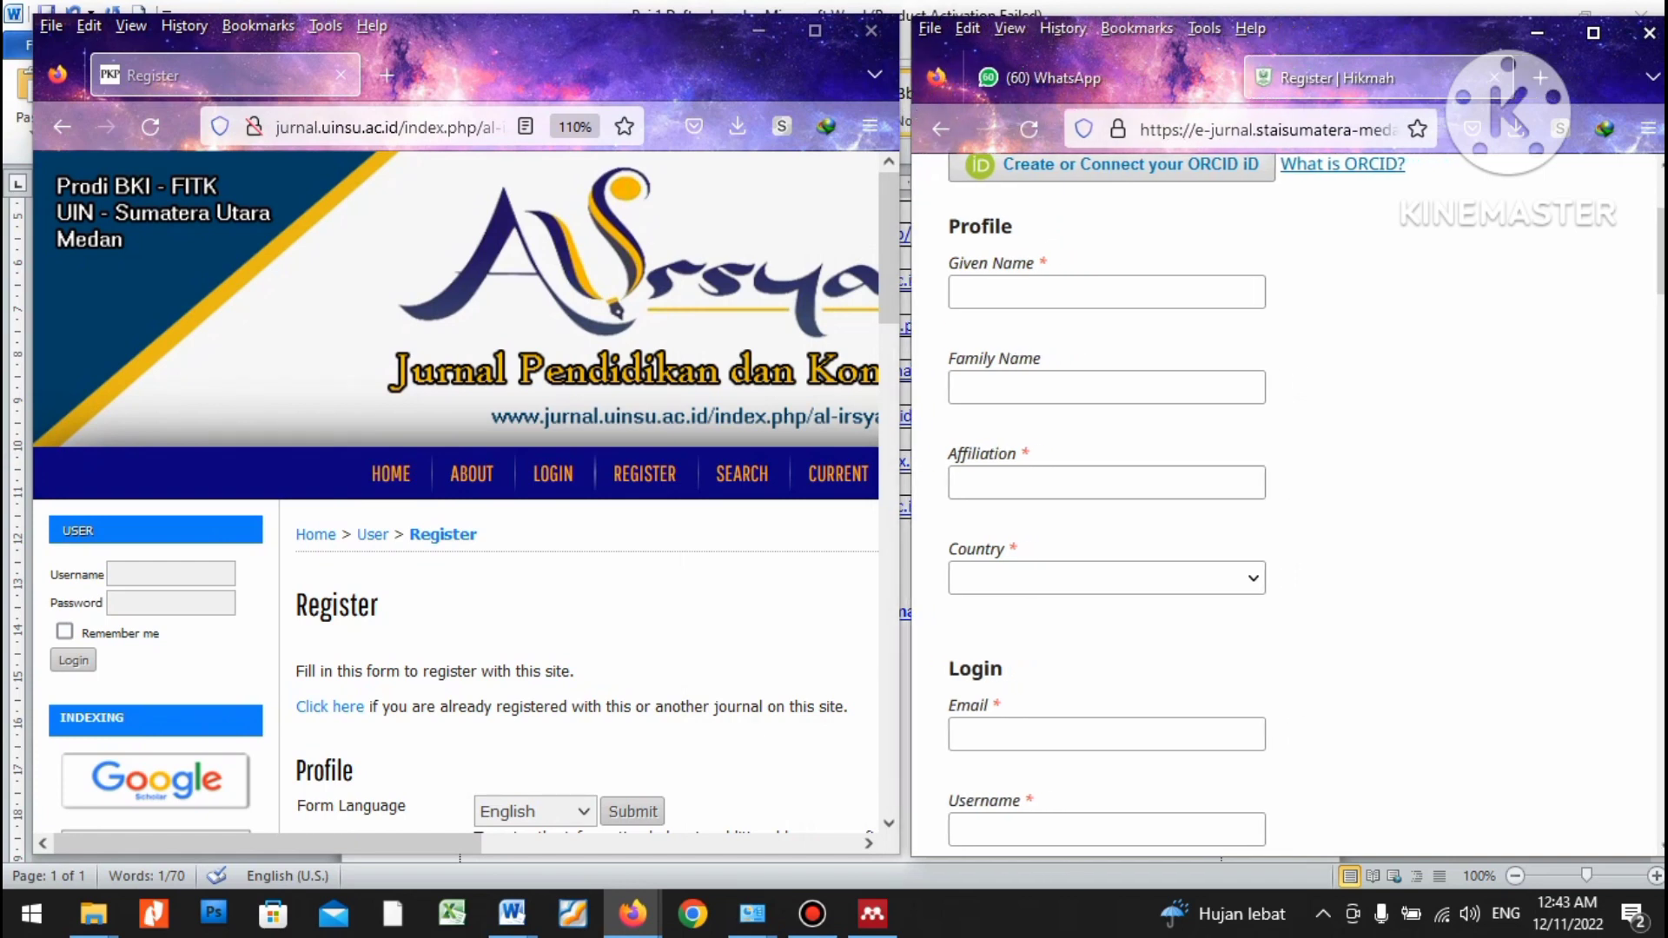
Scroll the Hikmah form to the Given Name field and select it.
scroll(1286, 504, up, 3)
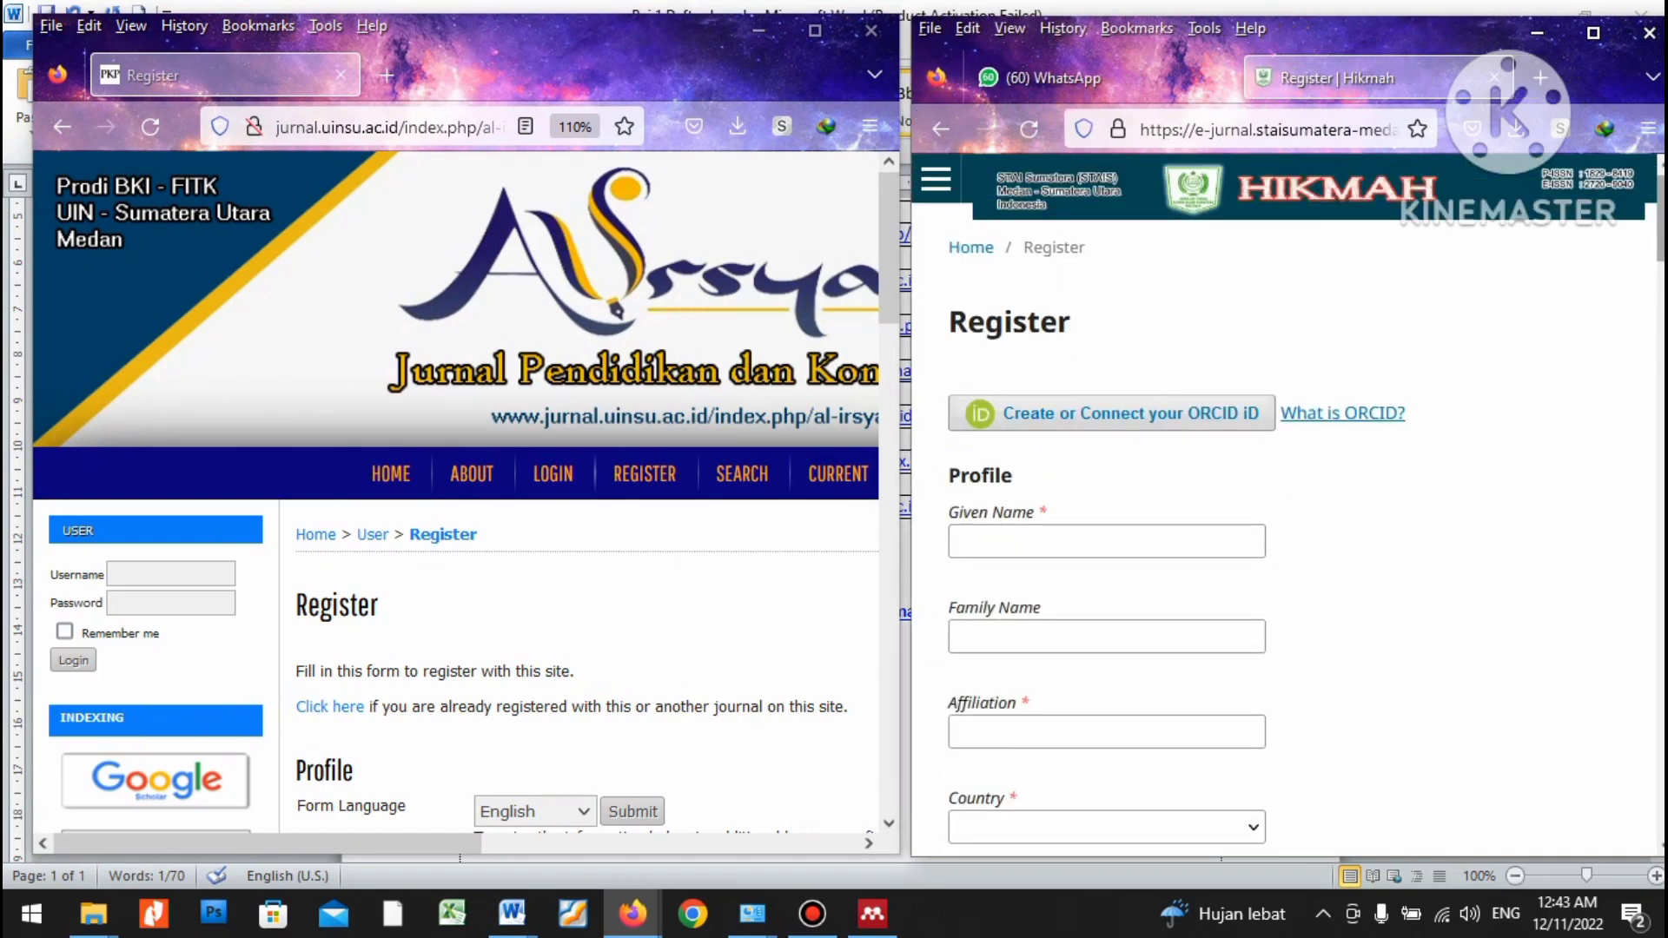
scroll(1286, 504, down, 3)
scroll(1286, 504, up, 2)
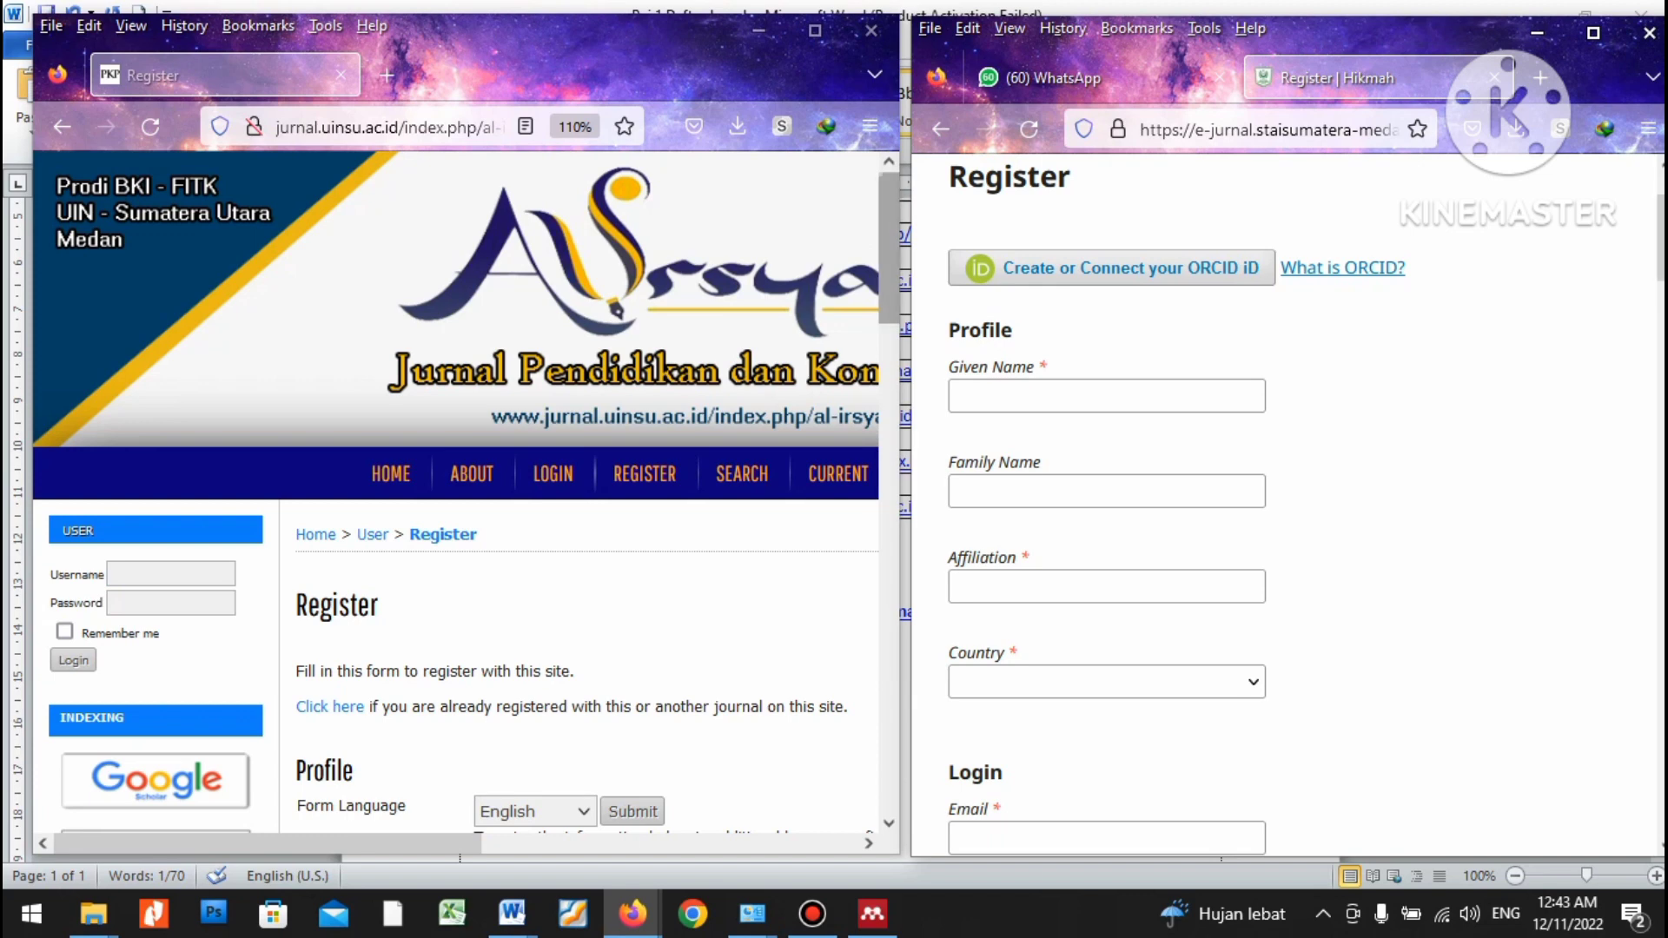
scroll(456, 487, down, 3)
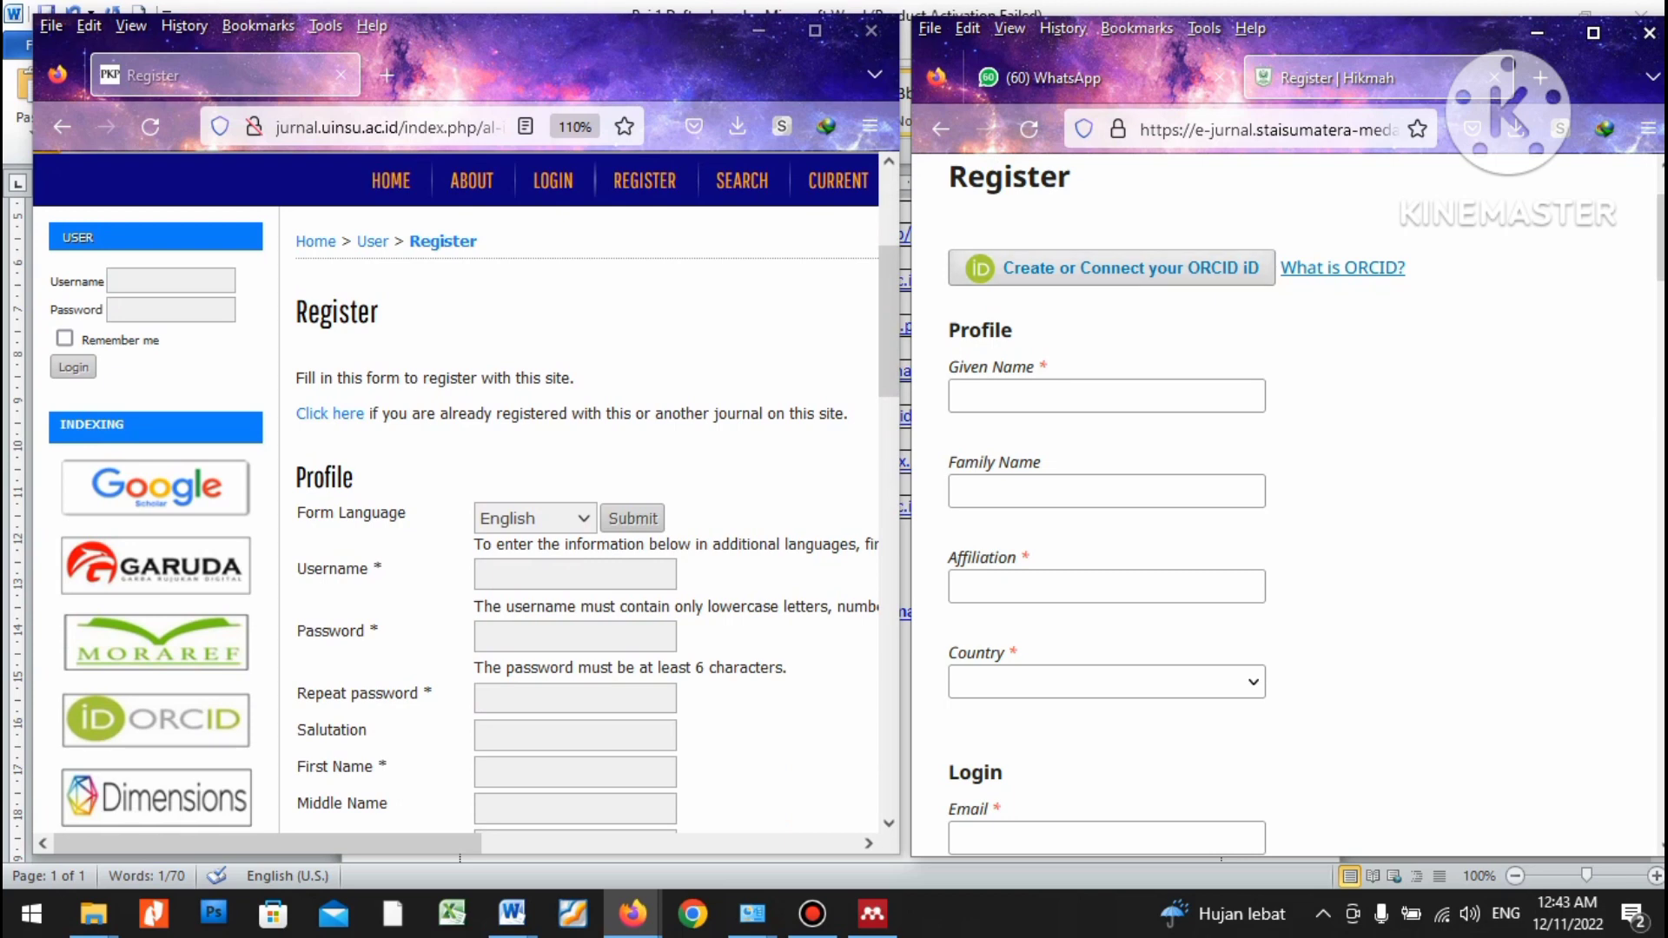
scroll(456, 491, down, 2)
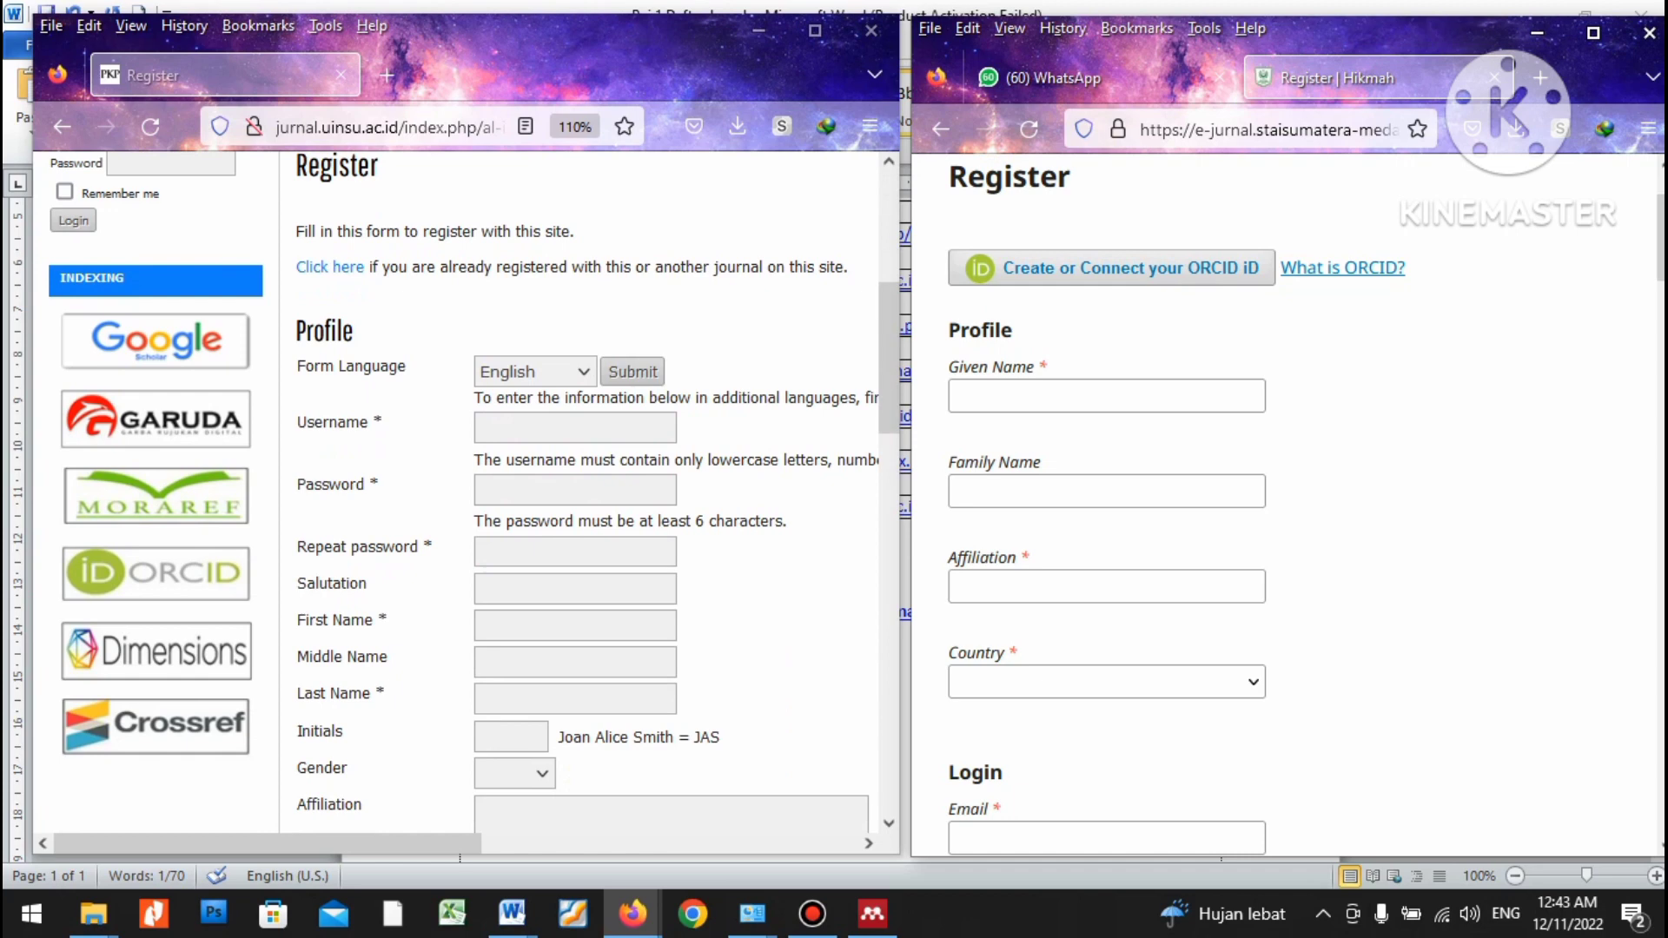
click(1106, 395)
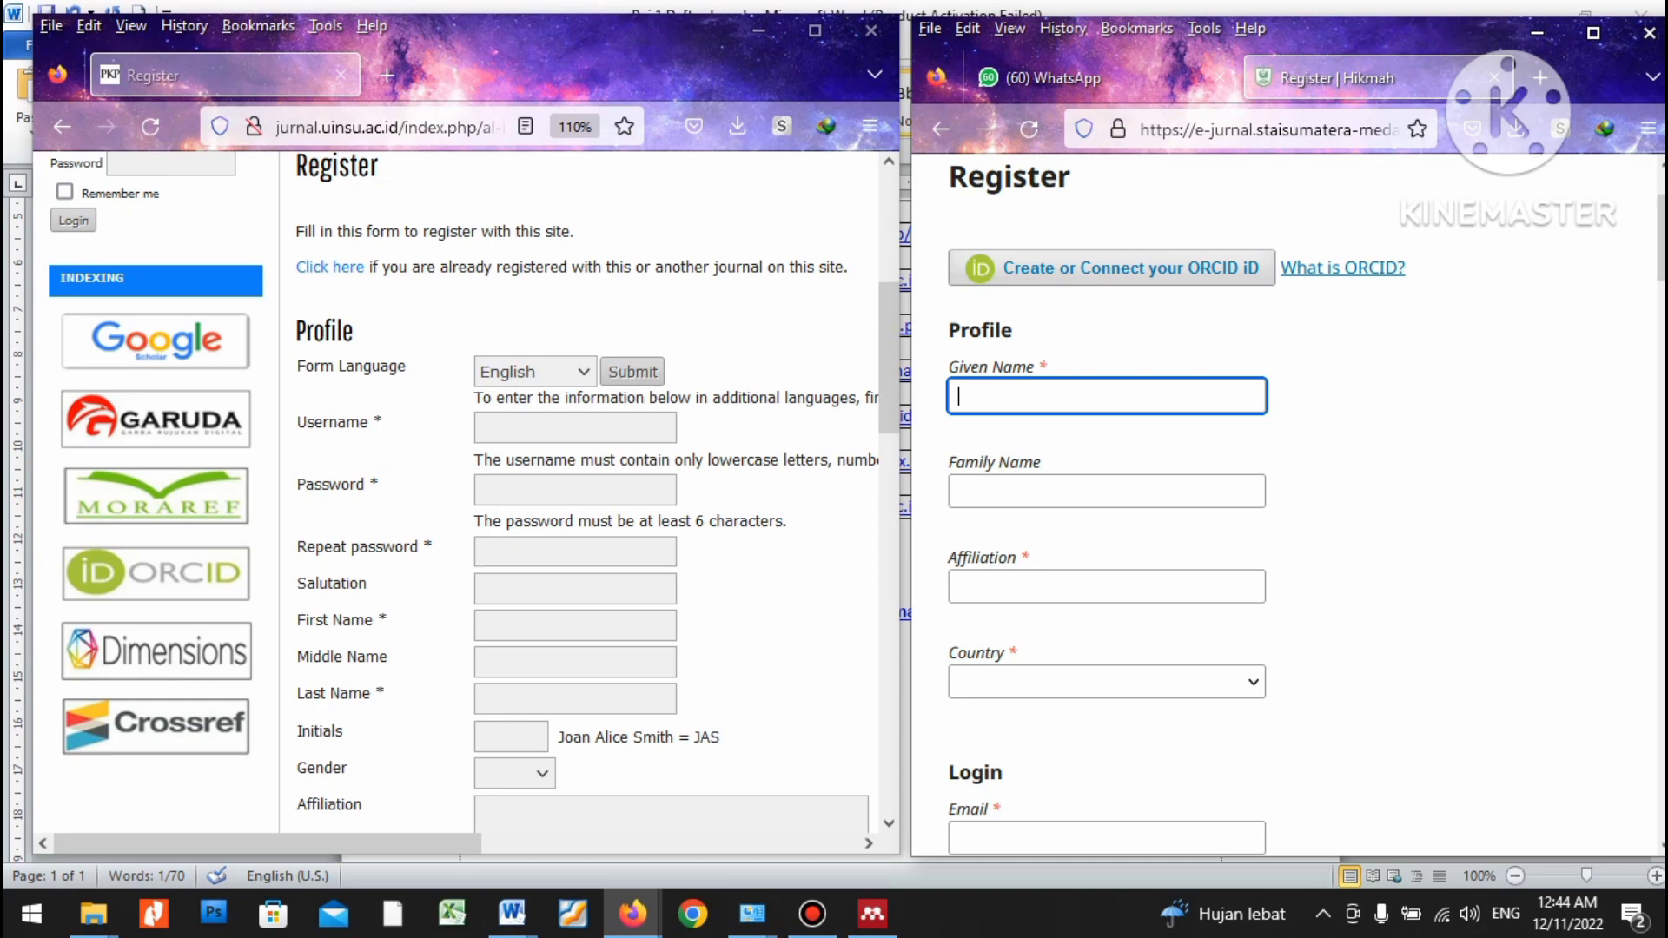
Enter the author's given name and family name on the Hikmah form.
click(1106, 491)
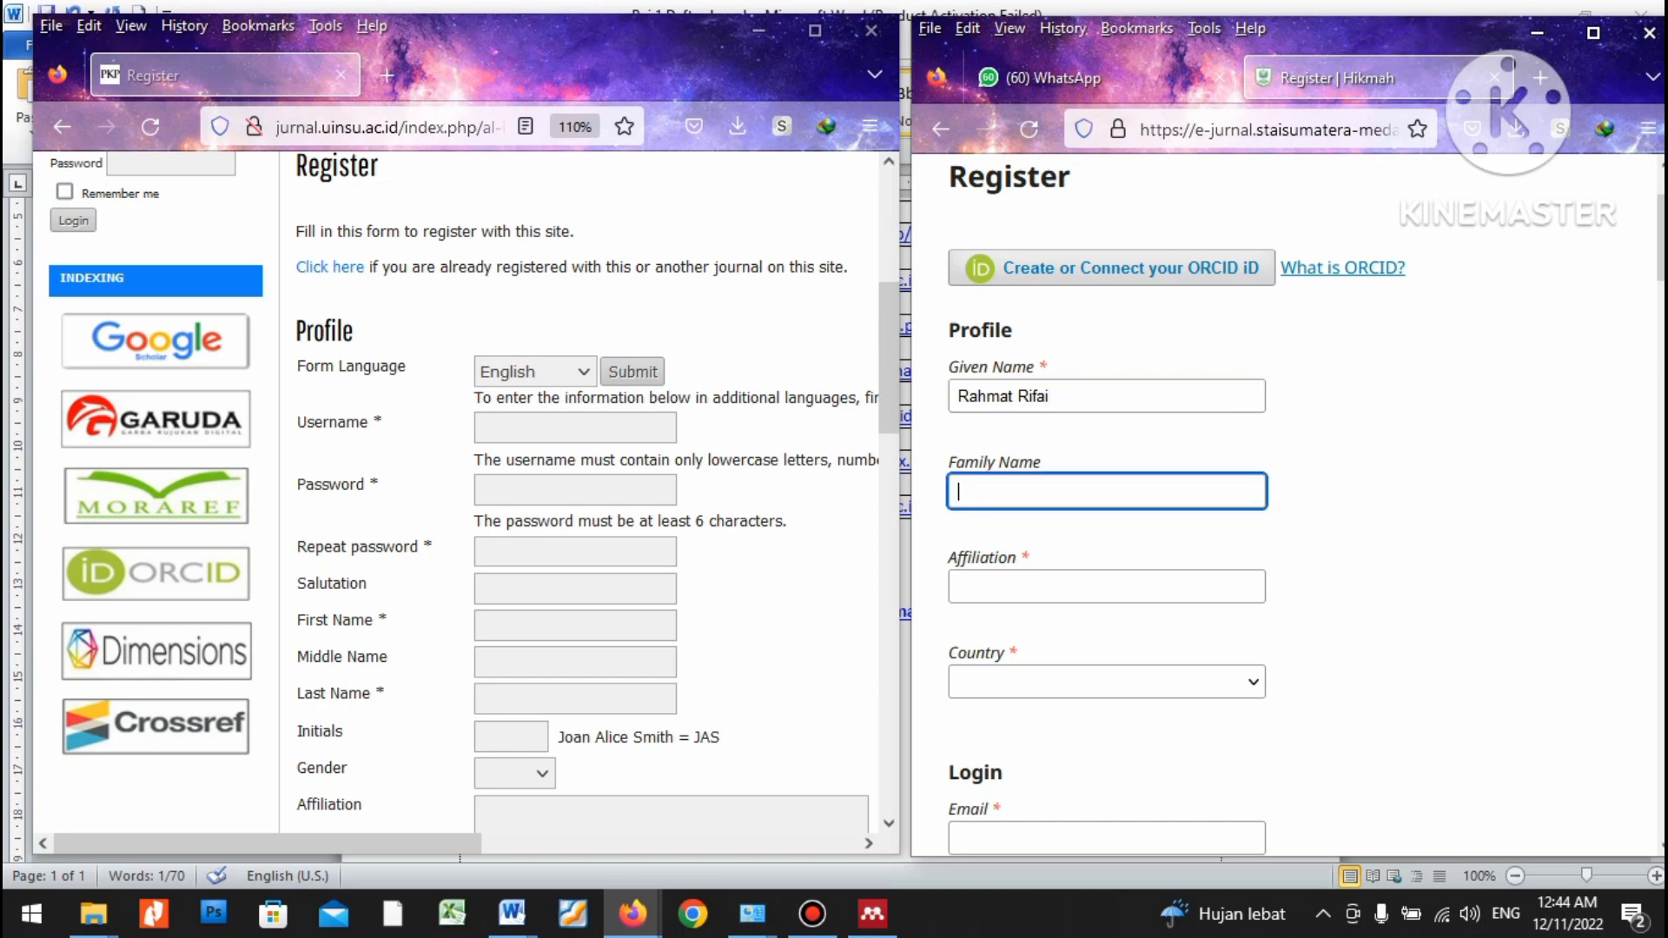
text(Lubis)
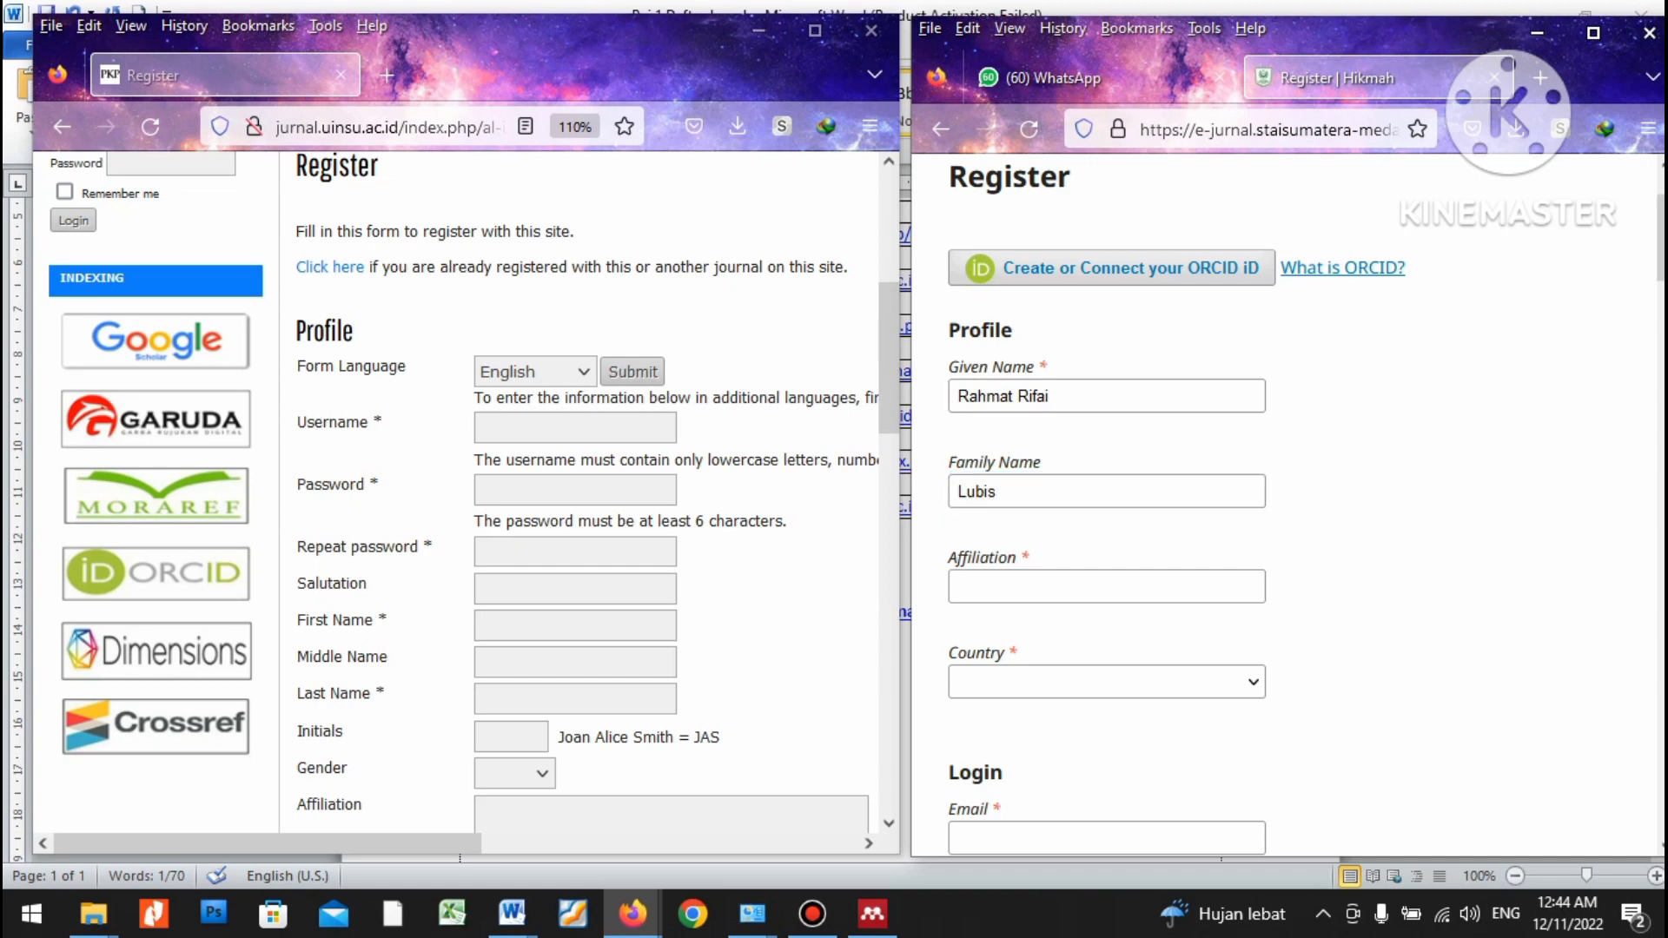
Select the Affiliation field, then show the Windows desktop.
scroll(1286, 504, down, 3)
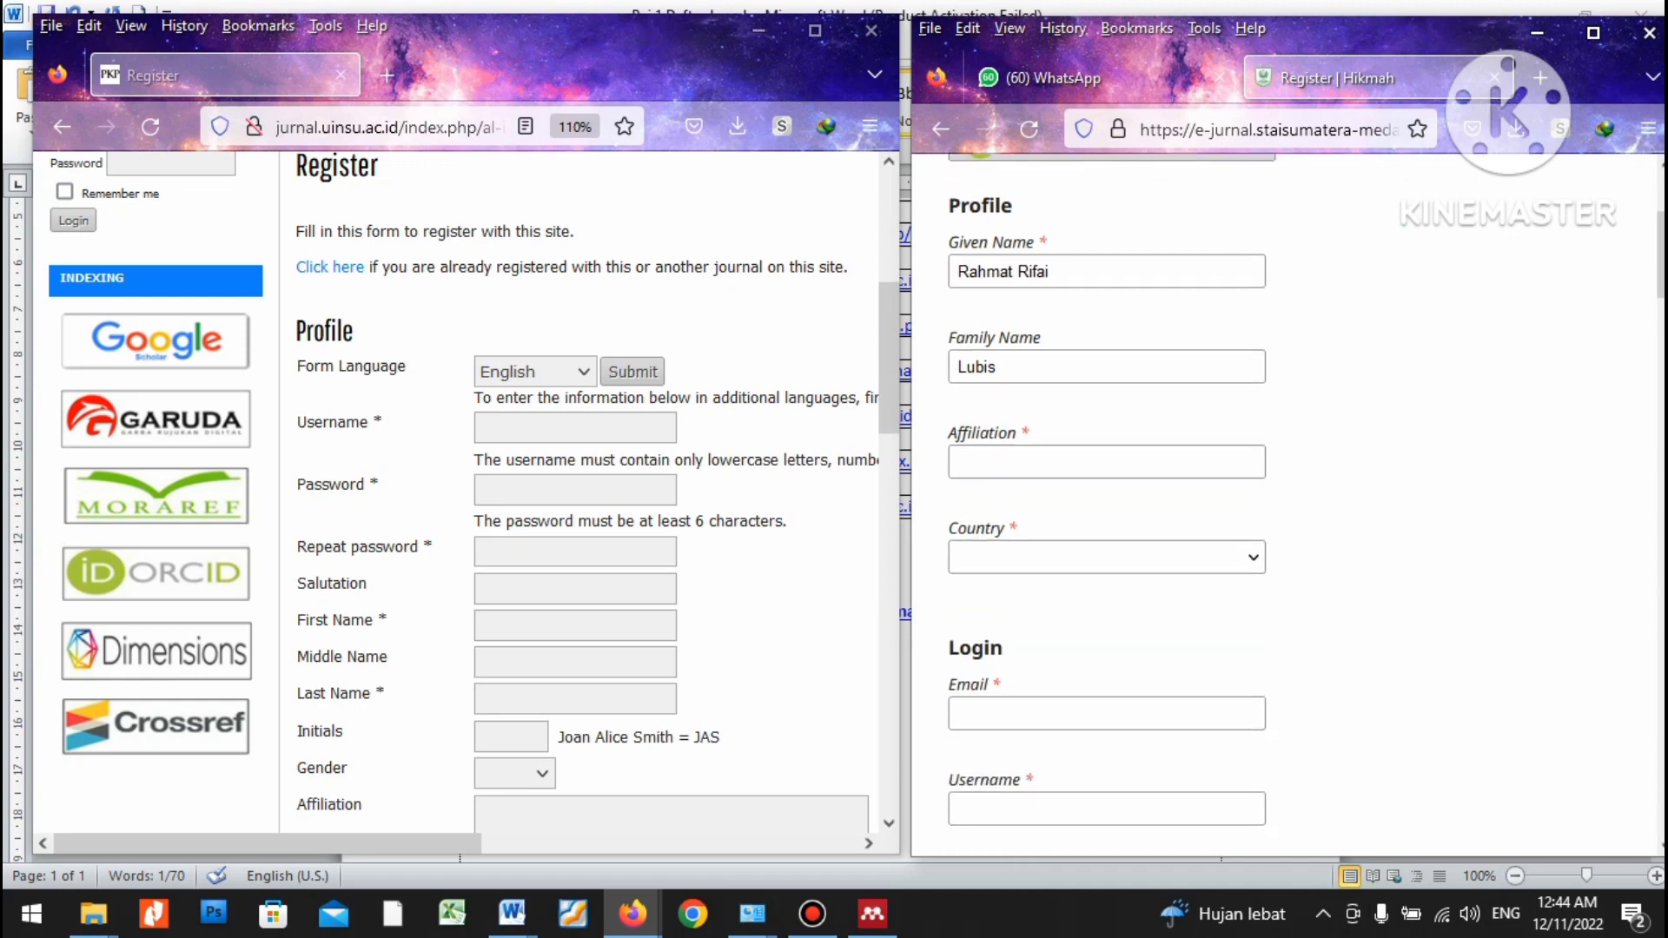
click(1106, 461)
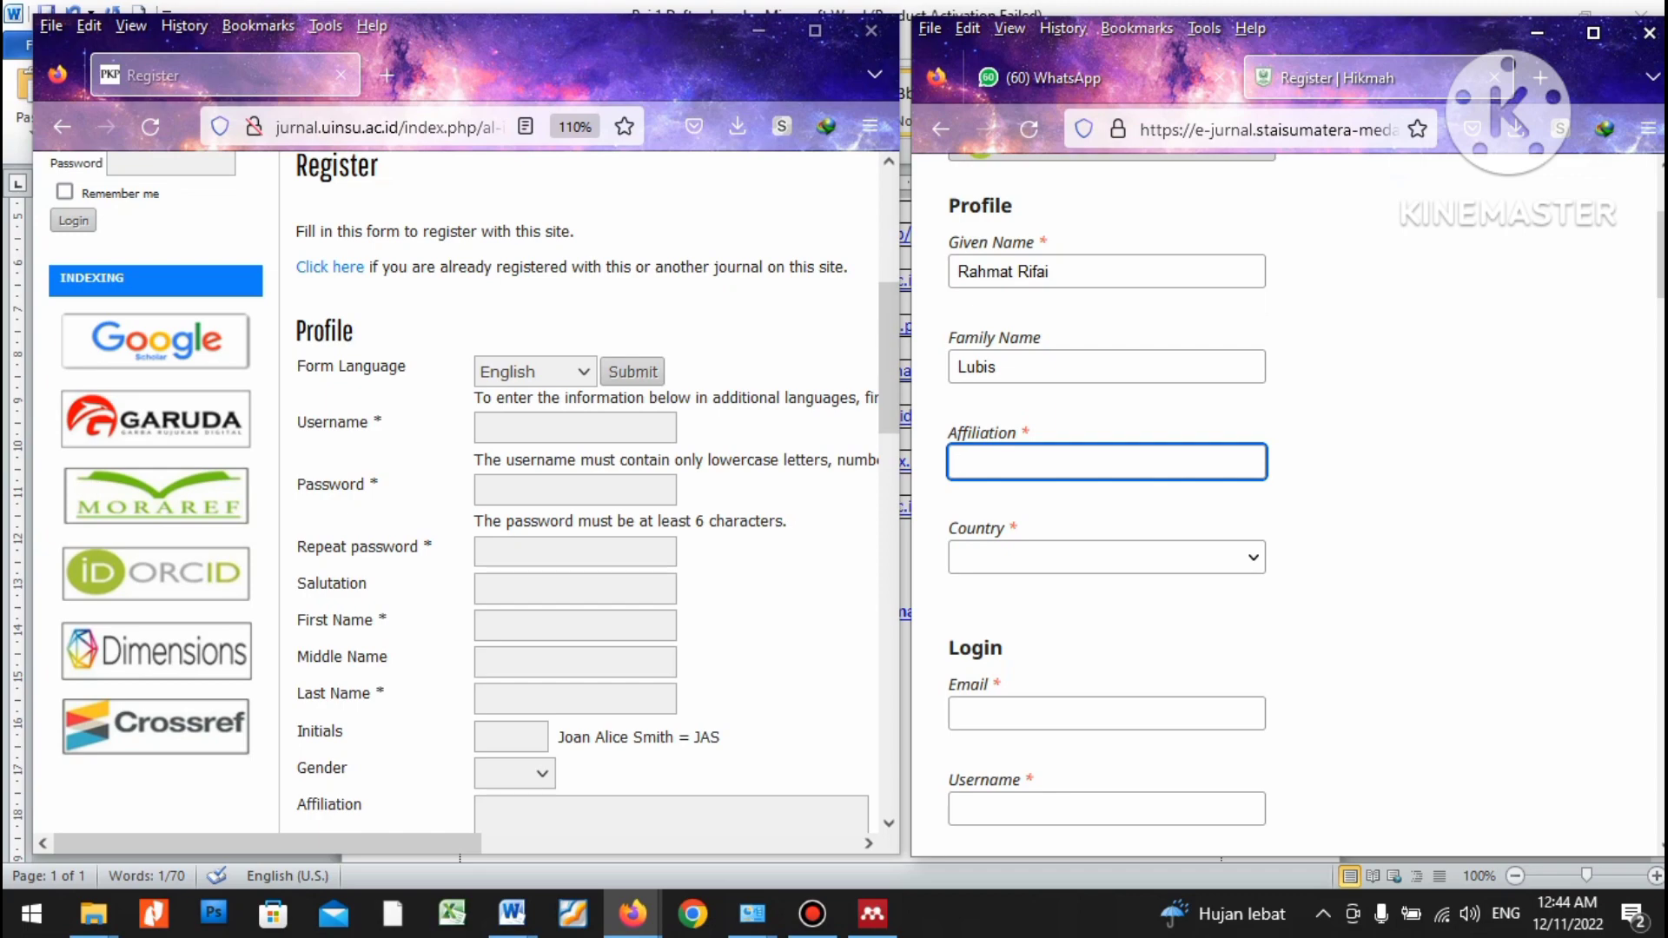
click(1664, 916)
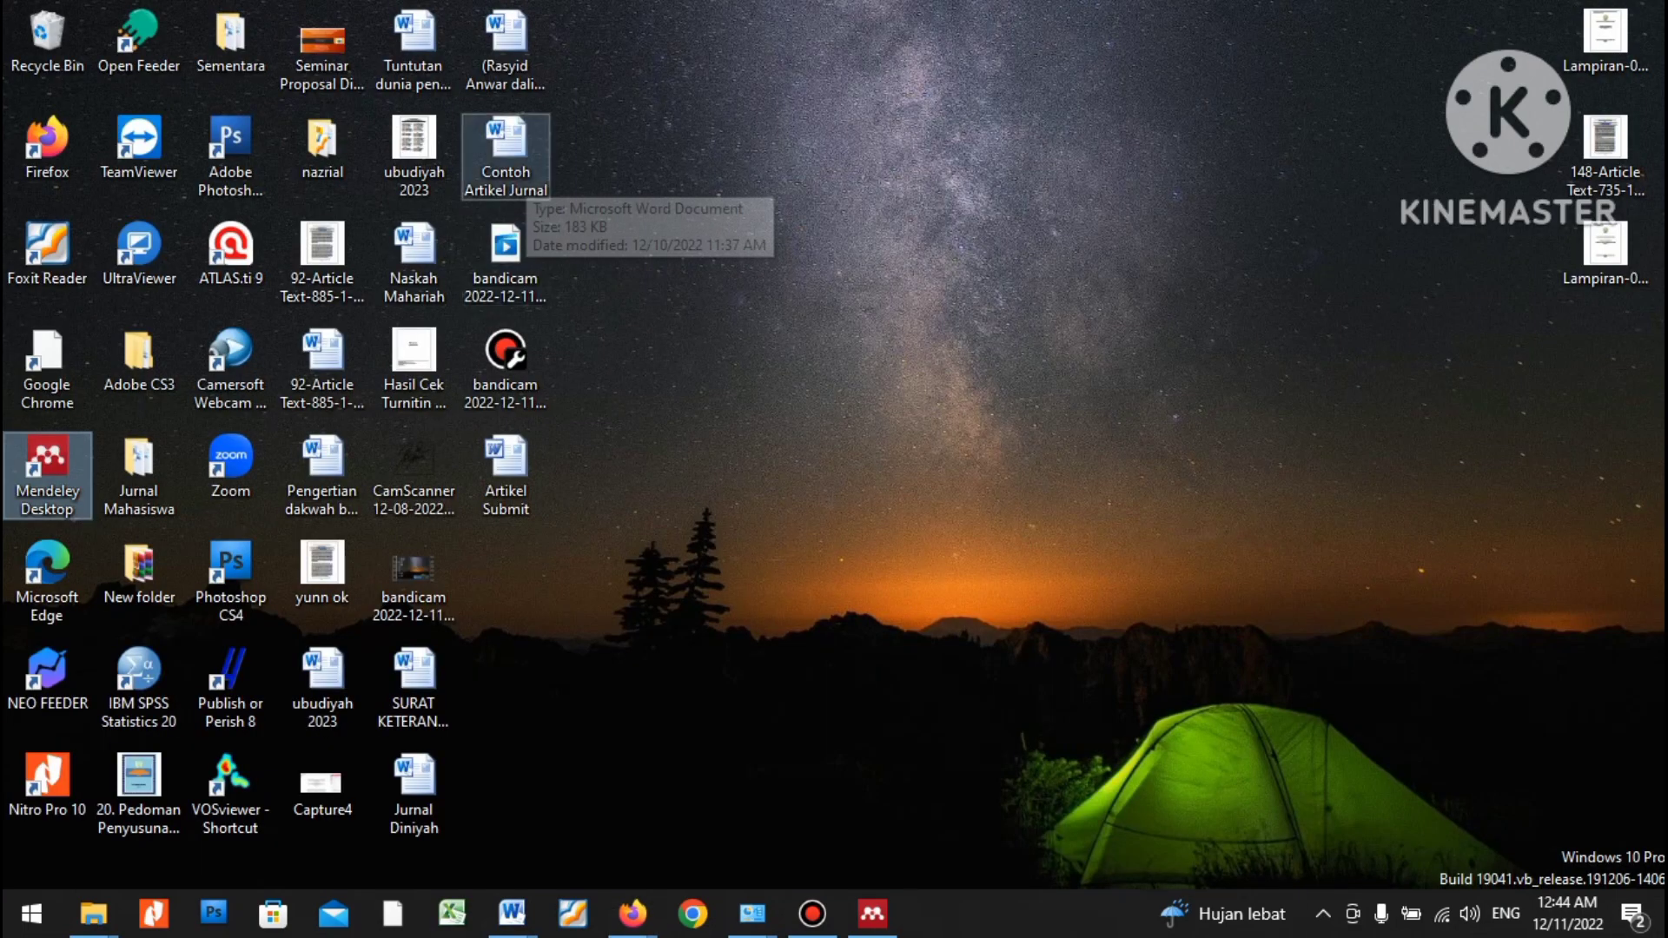
Copy 'Sekolah Tinggi Agama Islam Sumatera' from Artikel Submit into the Hikmah Affiliation field.
click(505, 469)
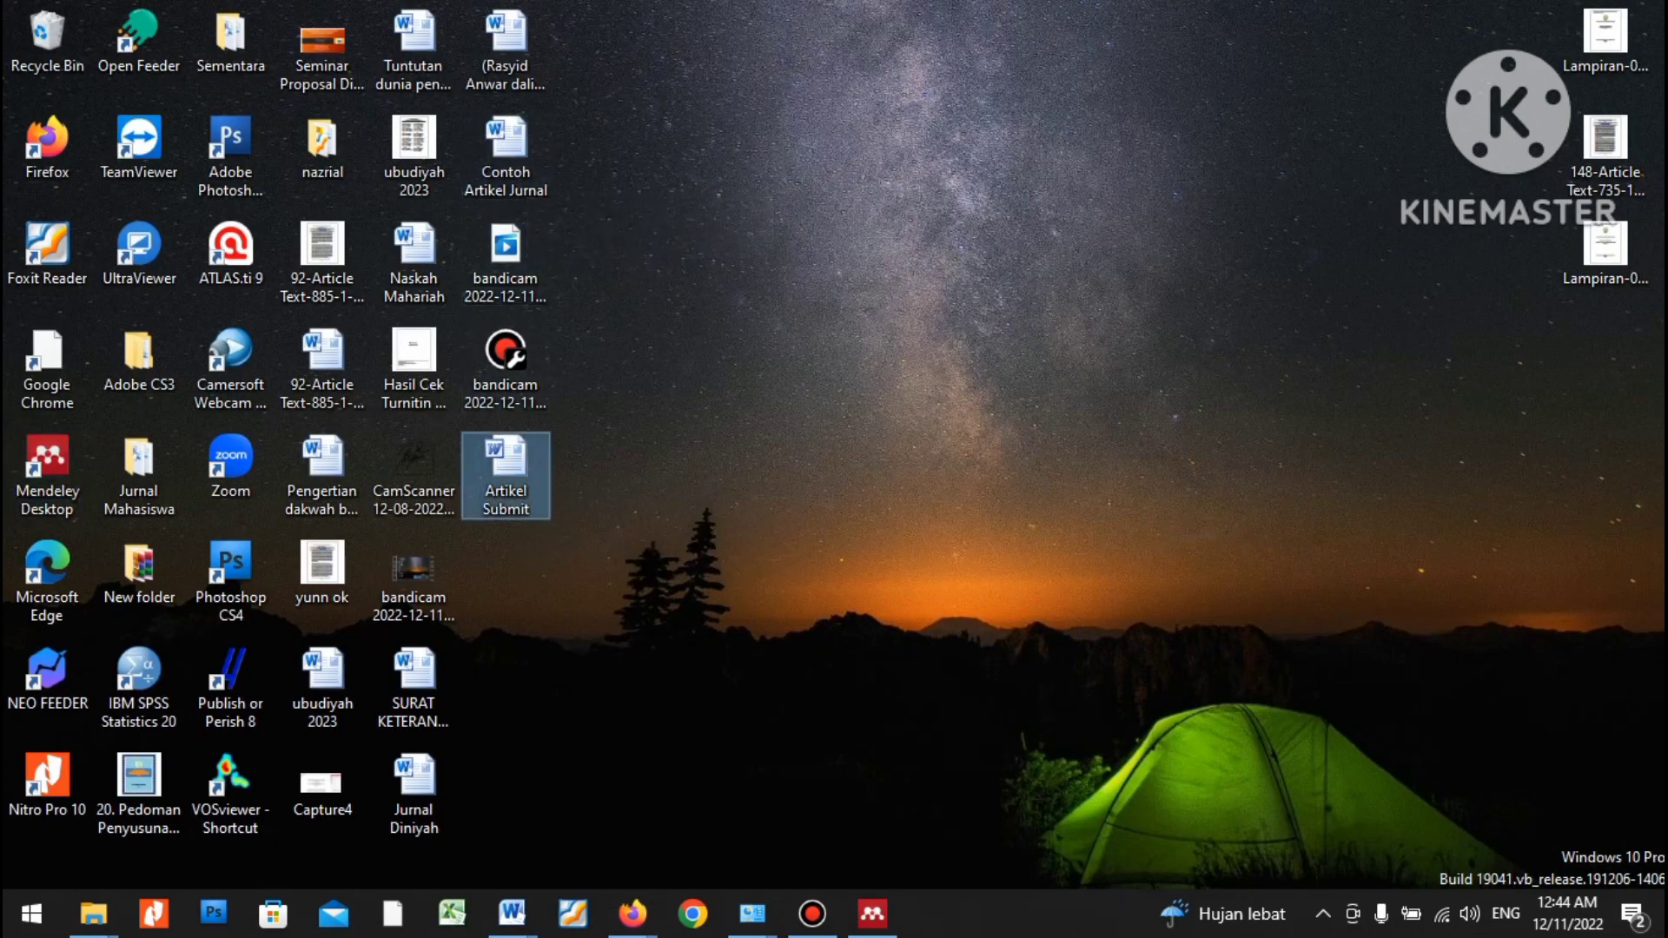
double_click(506, 469)
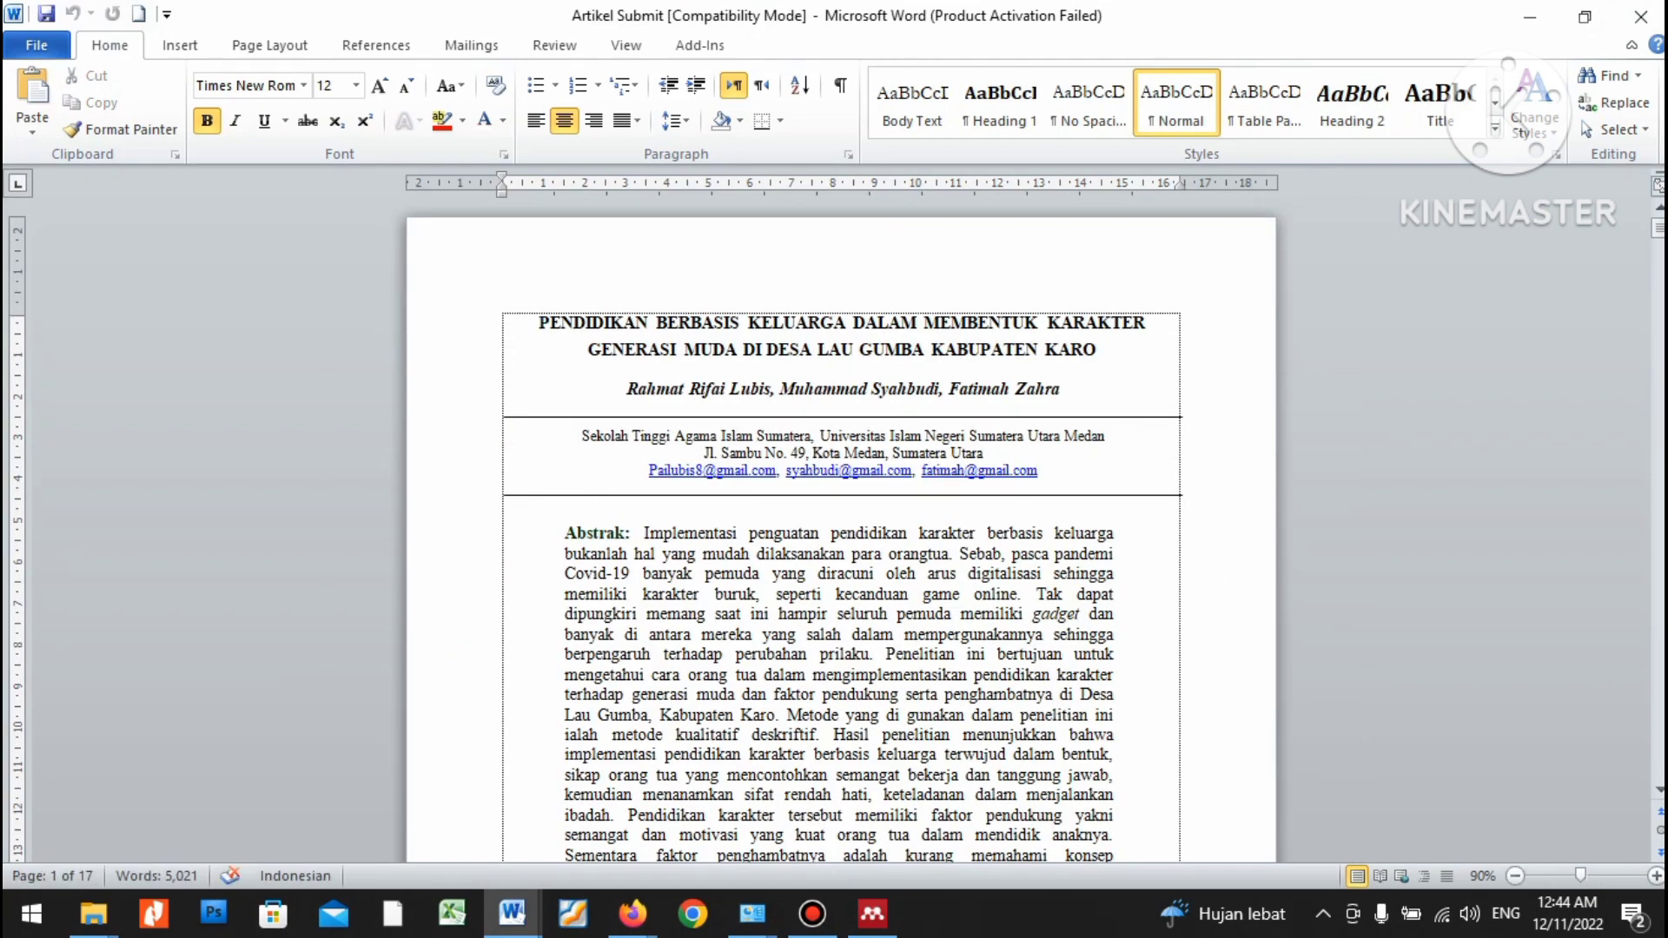
drag(583, 436, 811, 437)
right_click(761, 440)
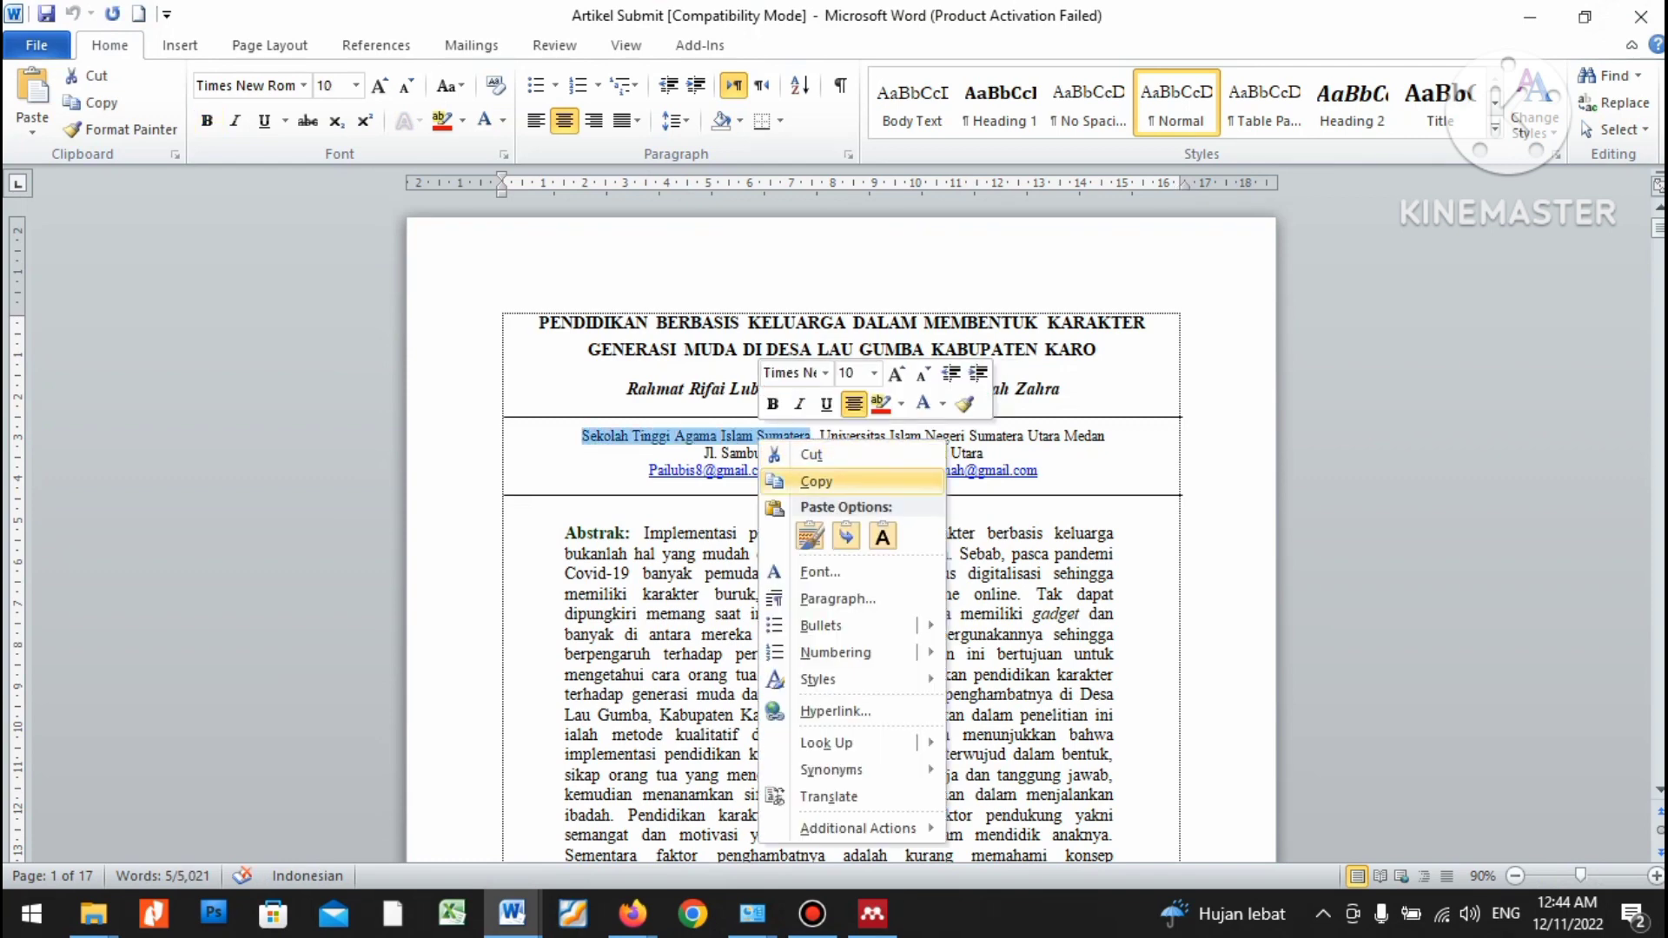
click(817, 483)
click(633, 912)
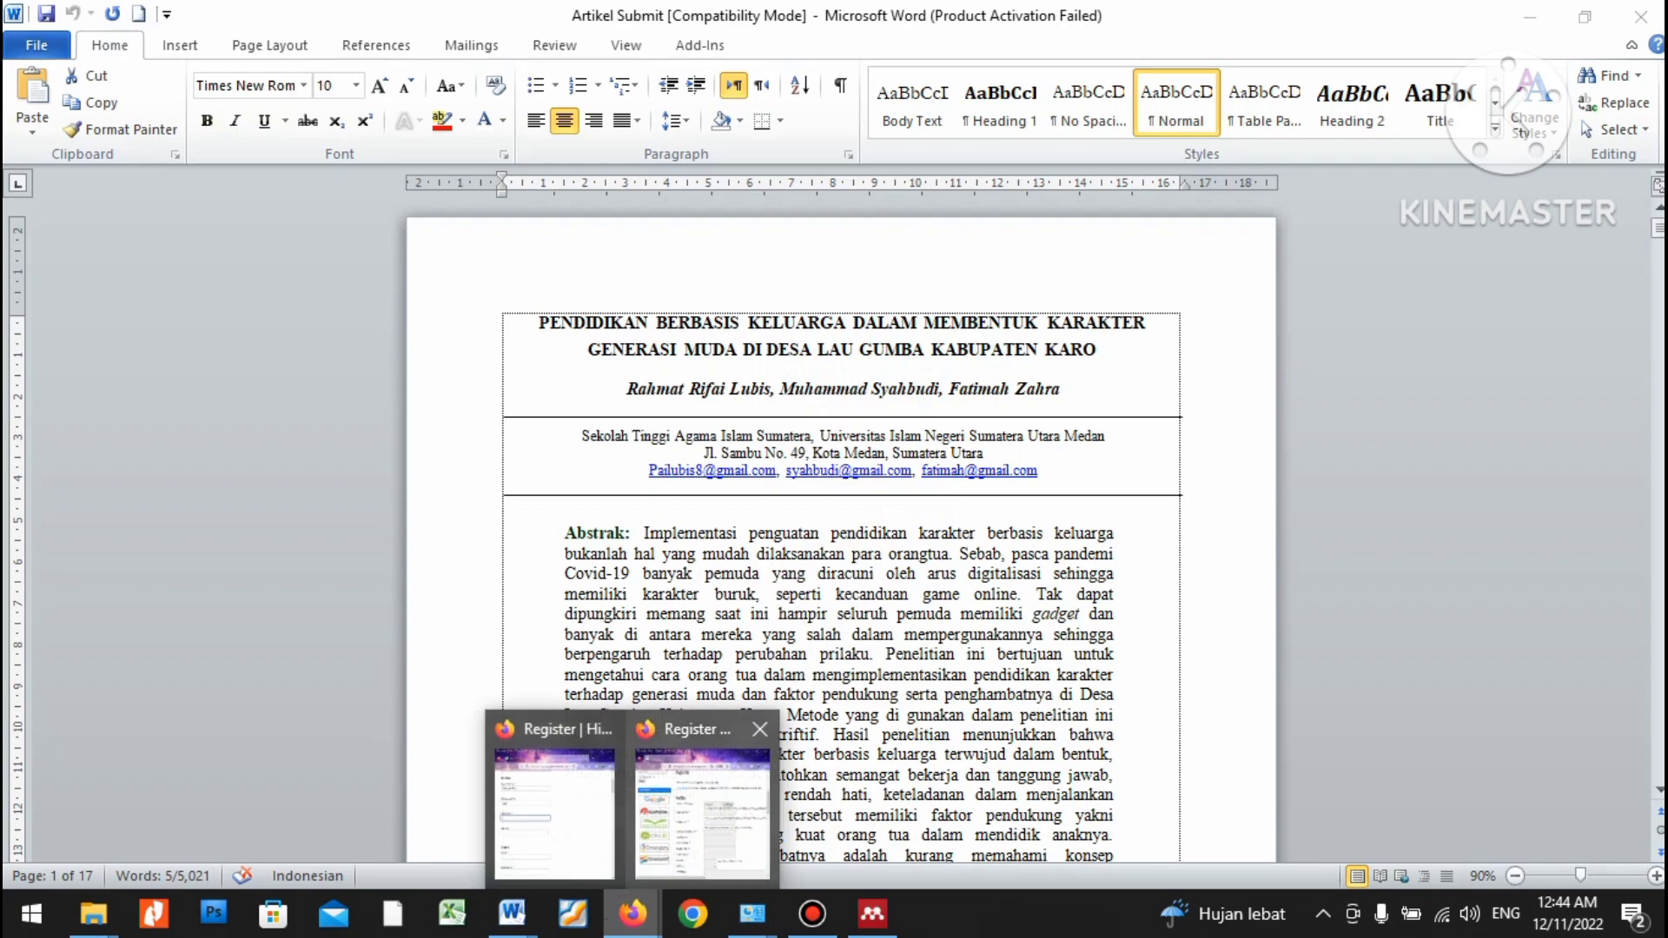
click(702, 804)
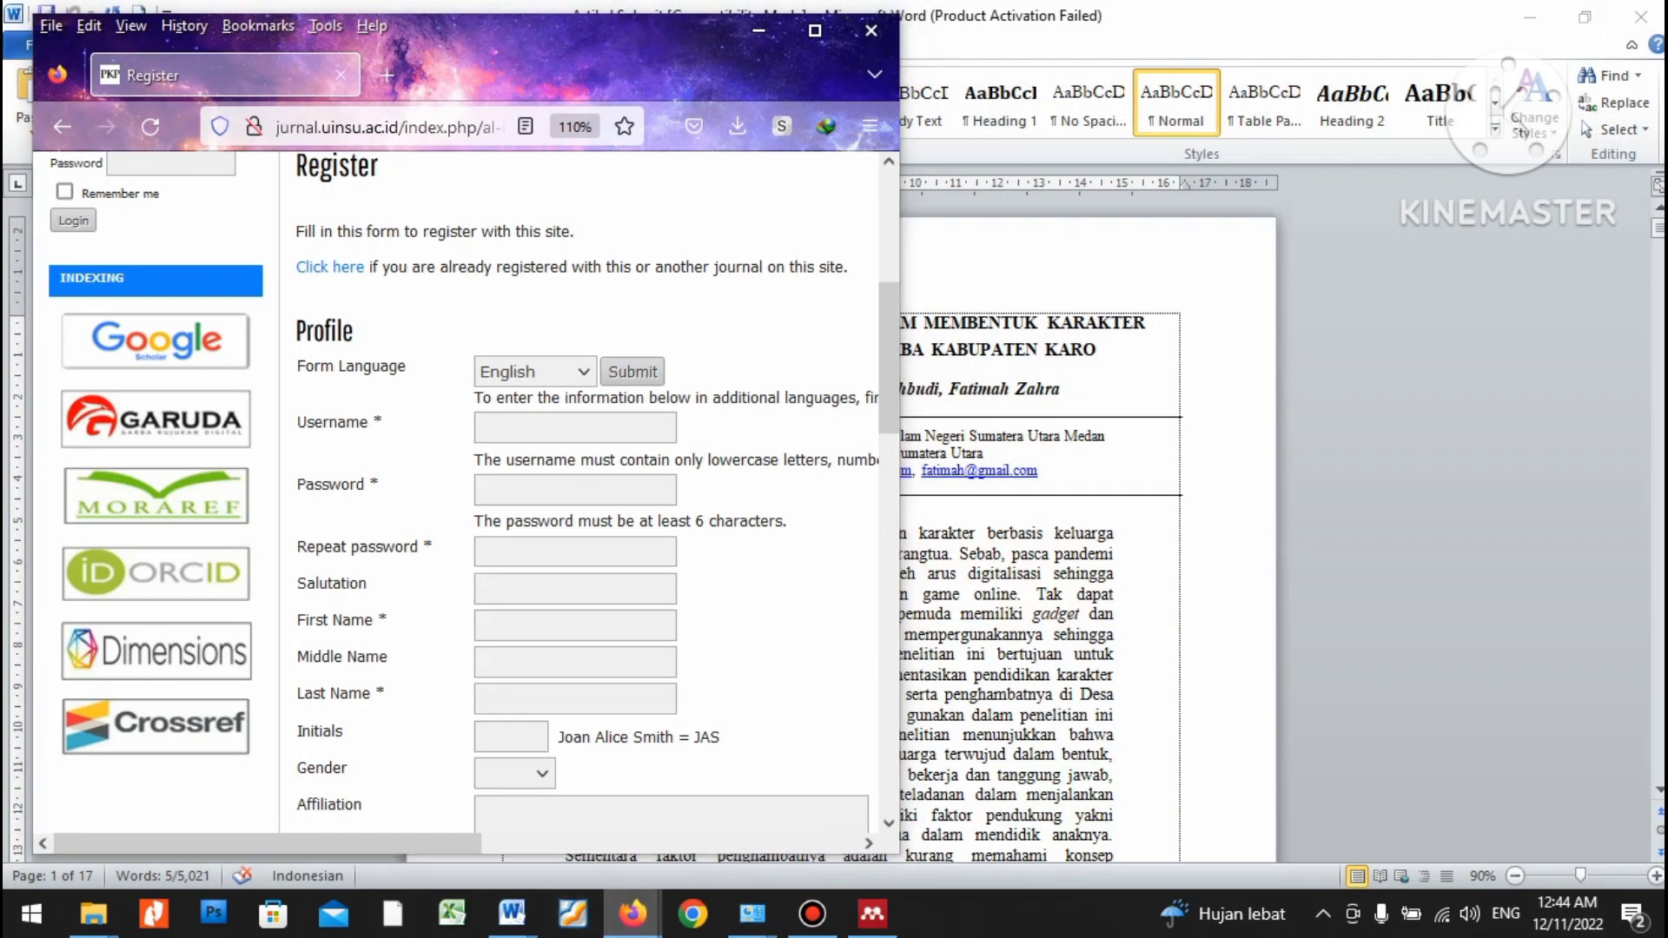
click(633, 913)
click(986, 869)
key(ctrl+v)
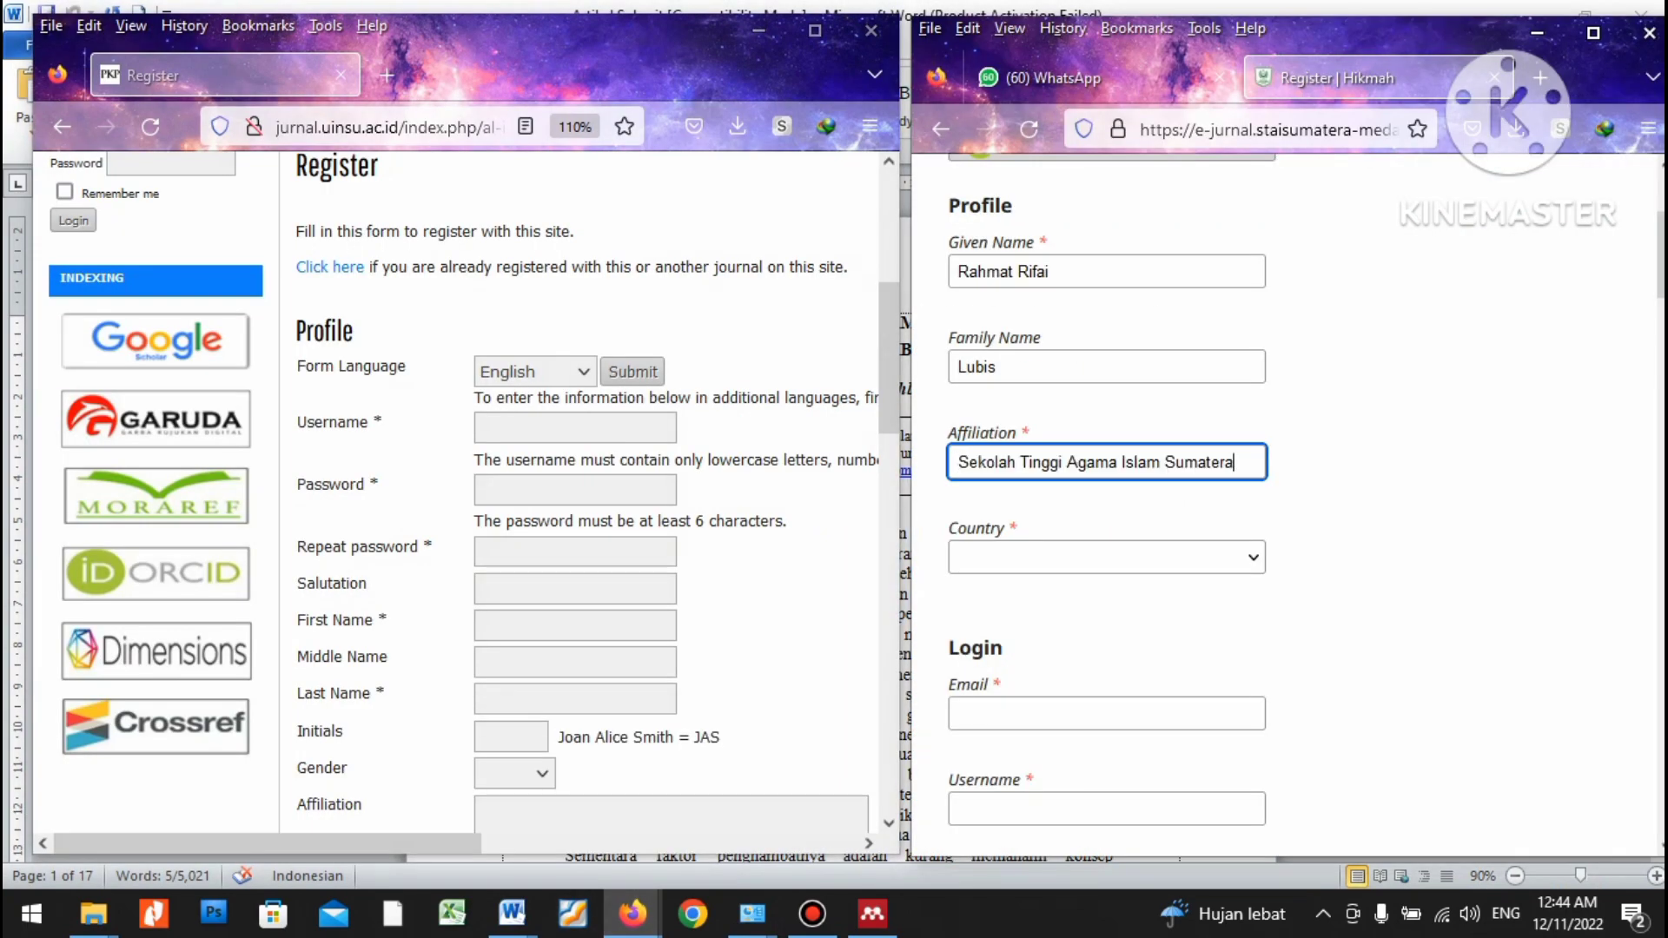
Set the Country to Indonesia.
click(1107, 558)
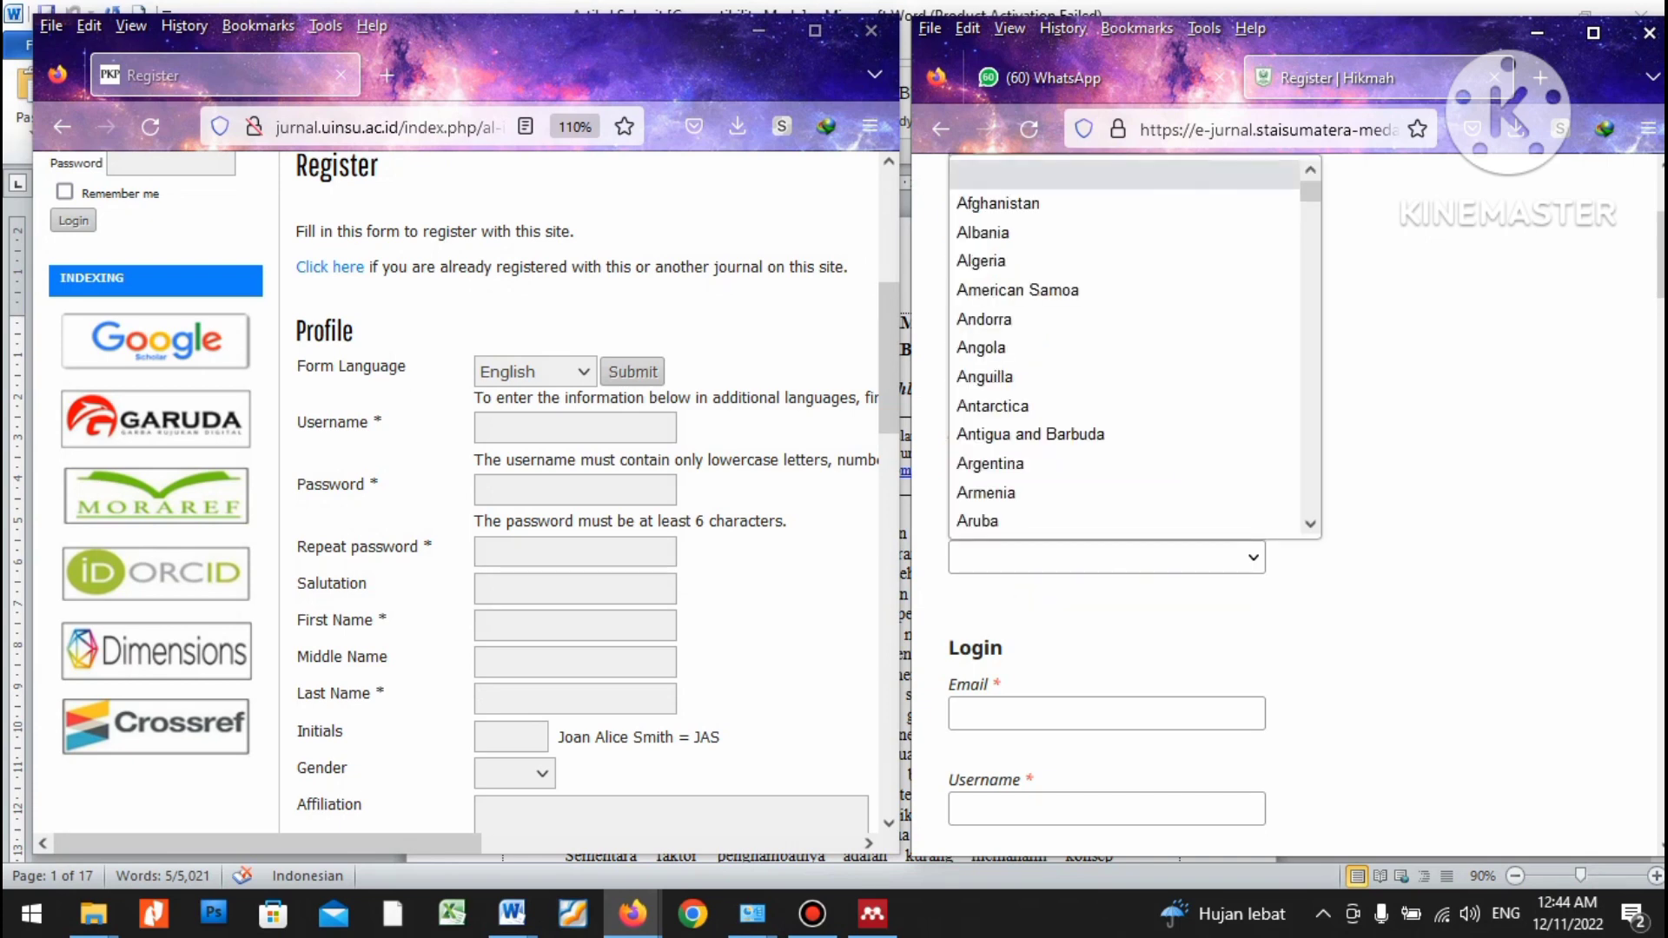
key(i)
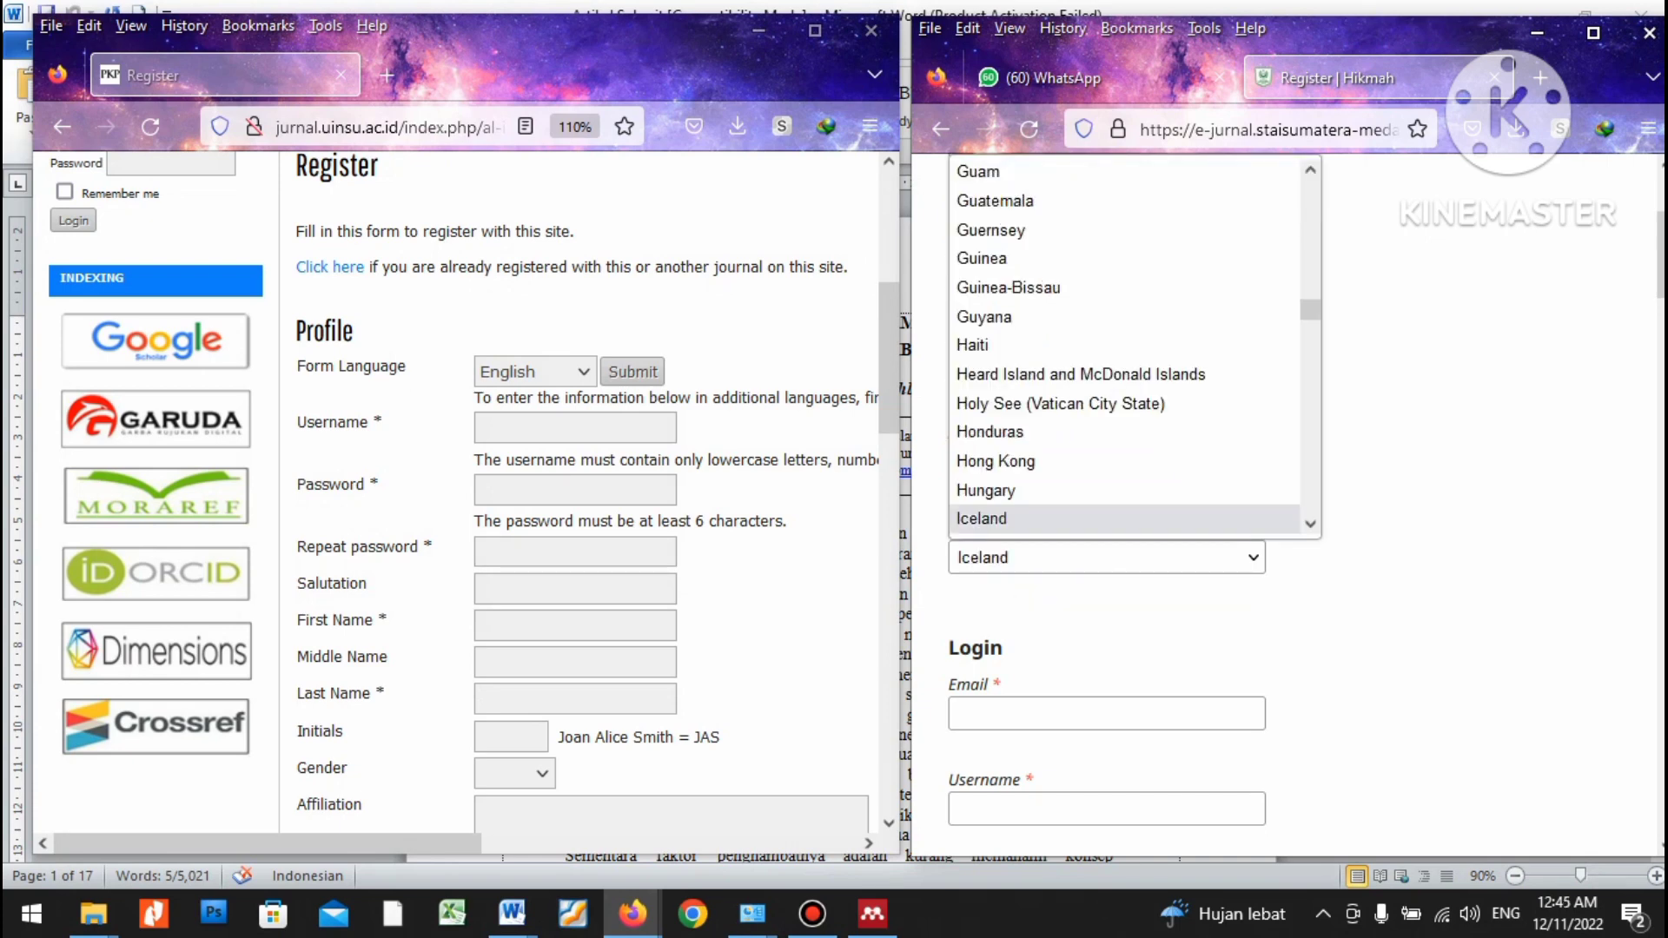
key(Down)
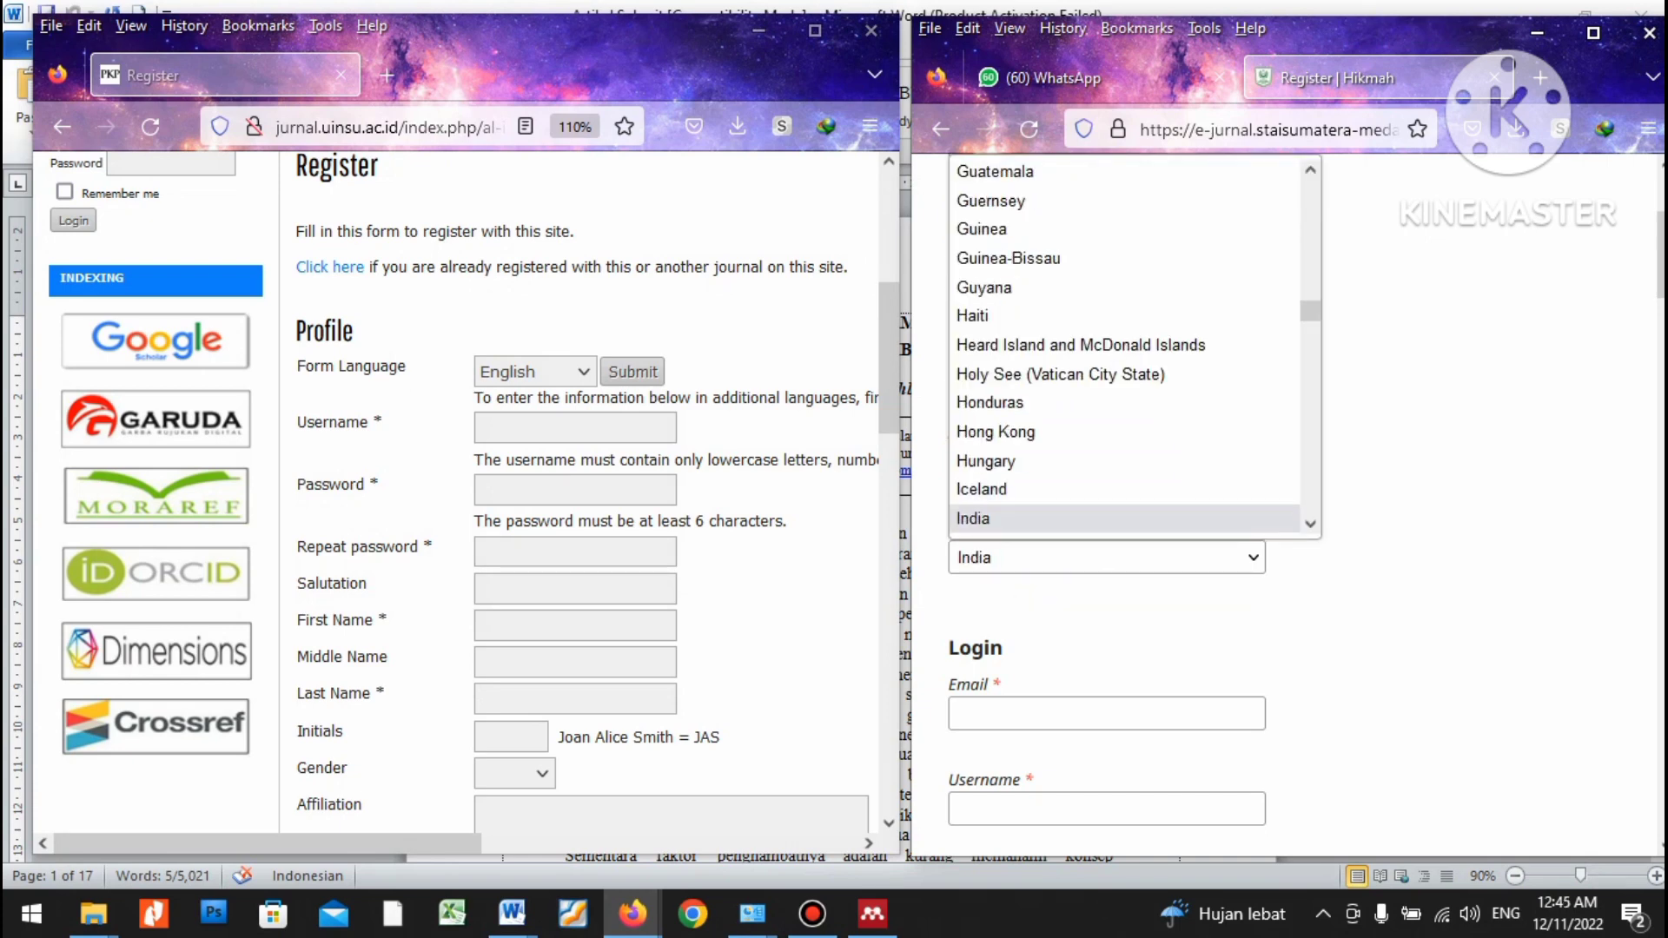
scroll(1125, 348, down, 2)
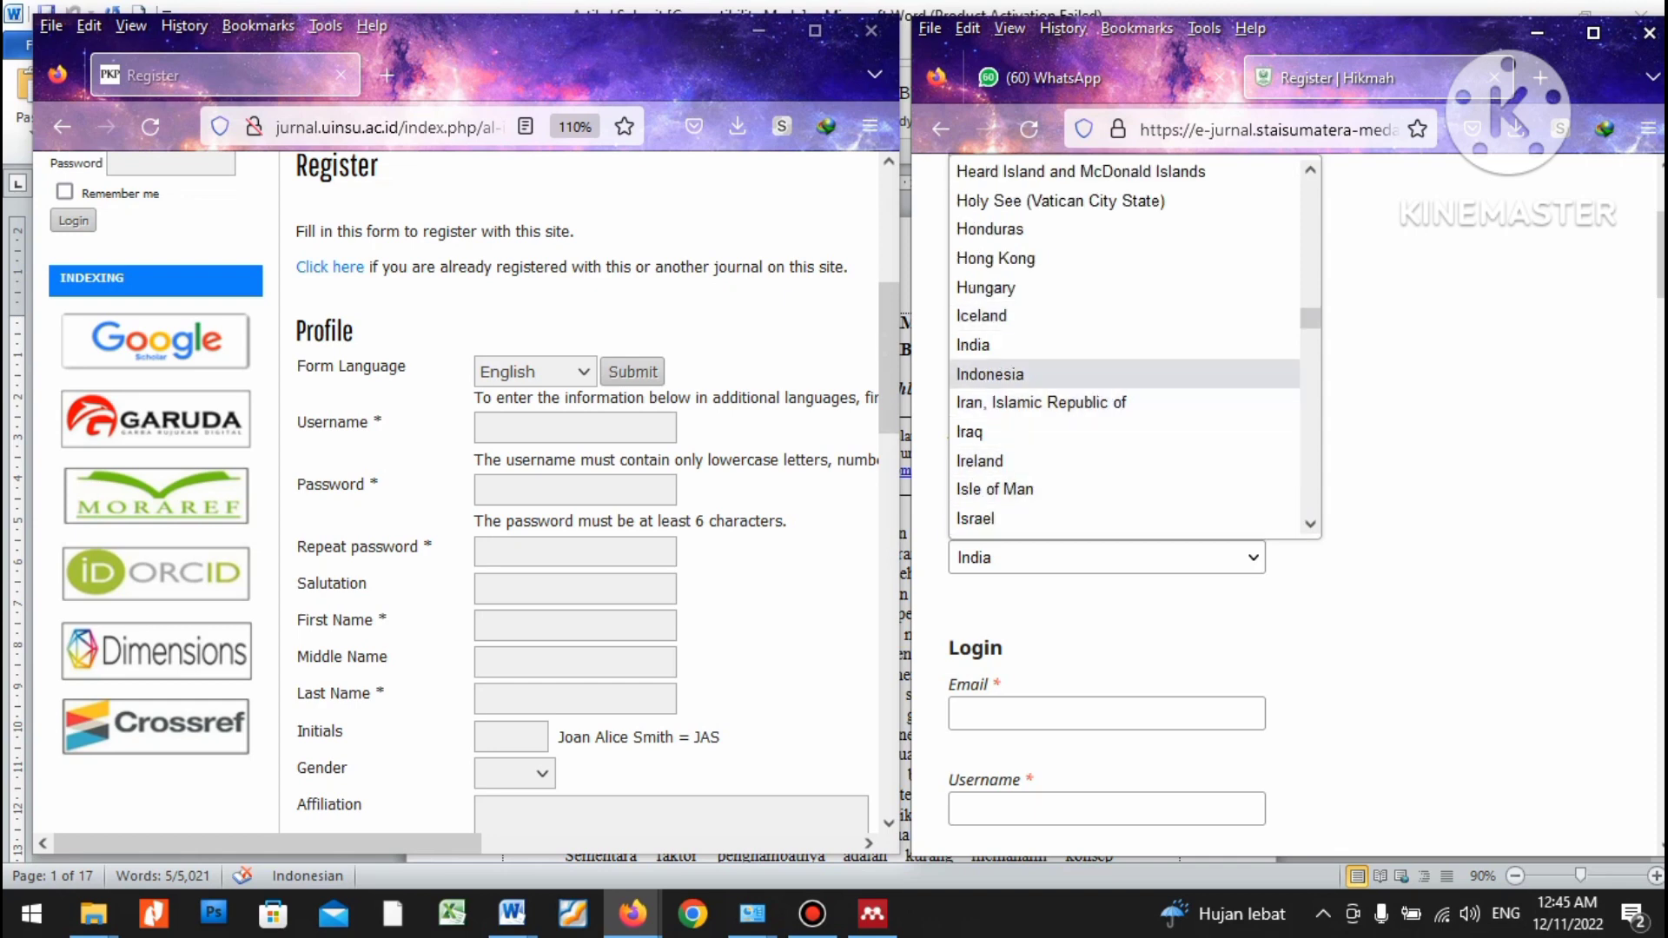
click(990, 375)
scroll(1107, 521, down, 1)
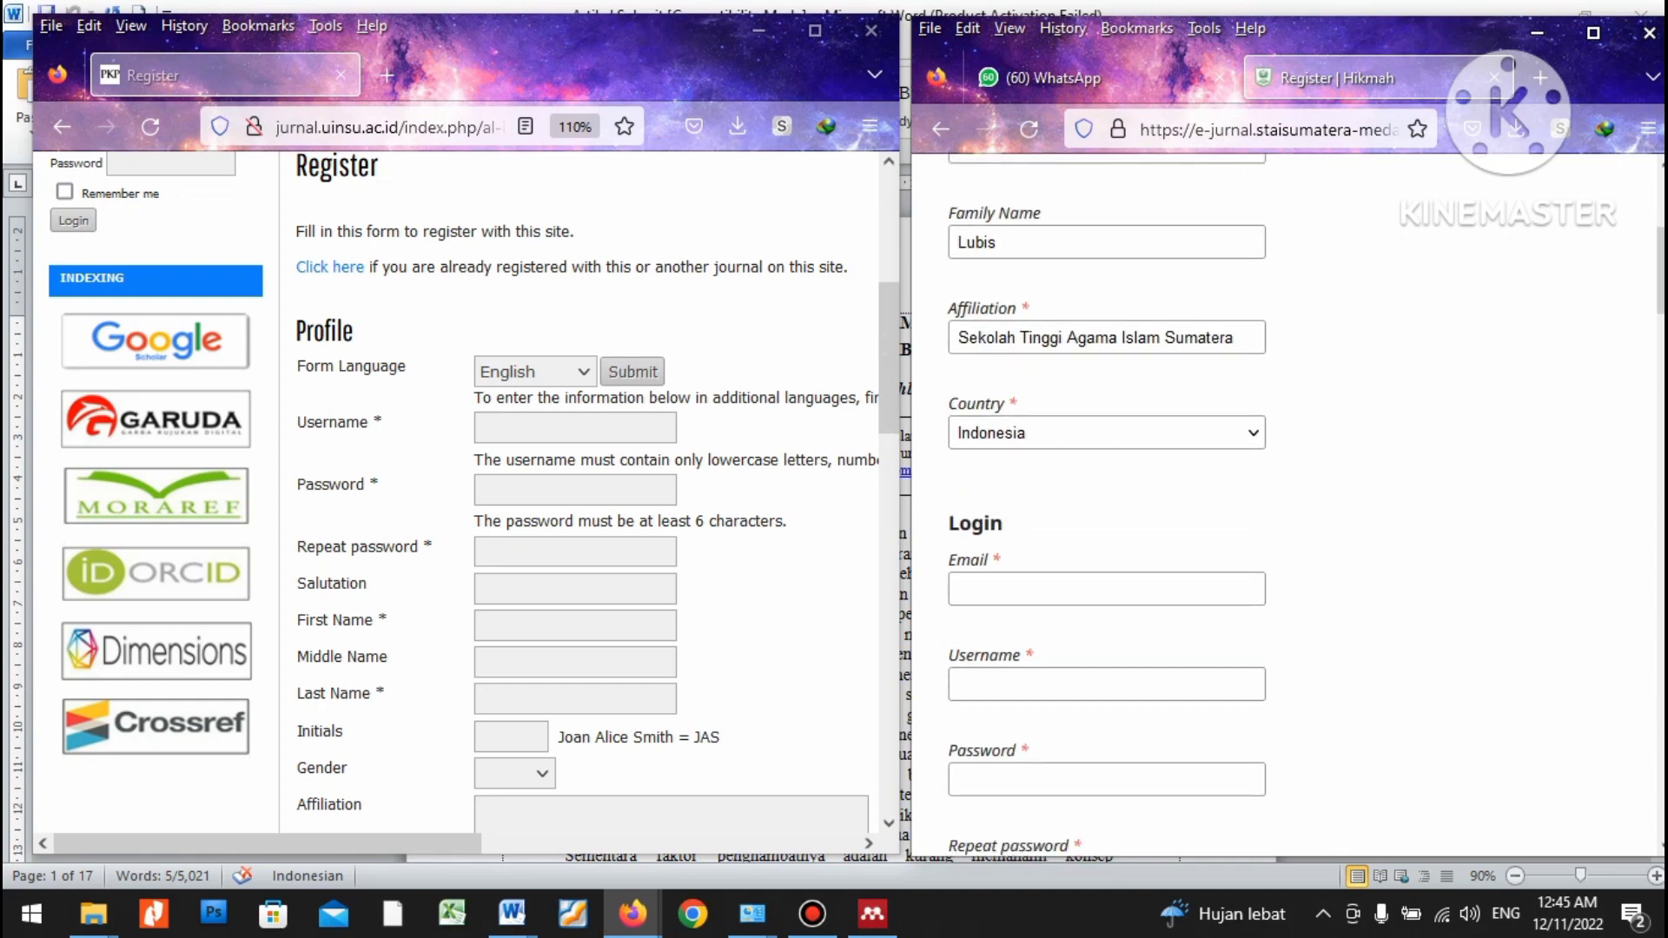
Copy the first author's e-mail from Artikel Submit into the Email field, fixing its first letter.
click(1107, 589)
key(alt+Tab)
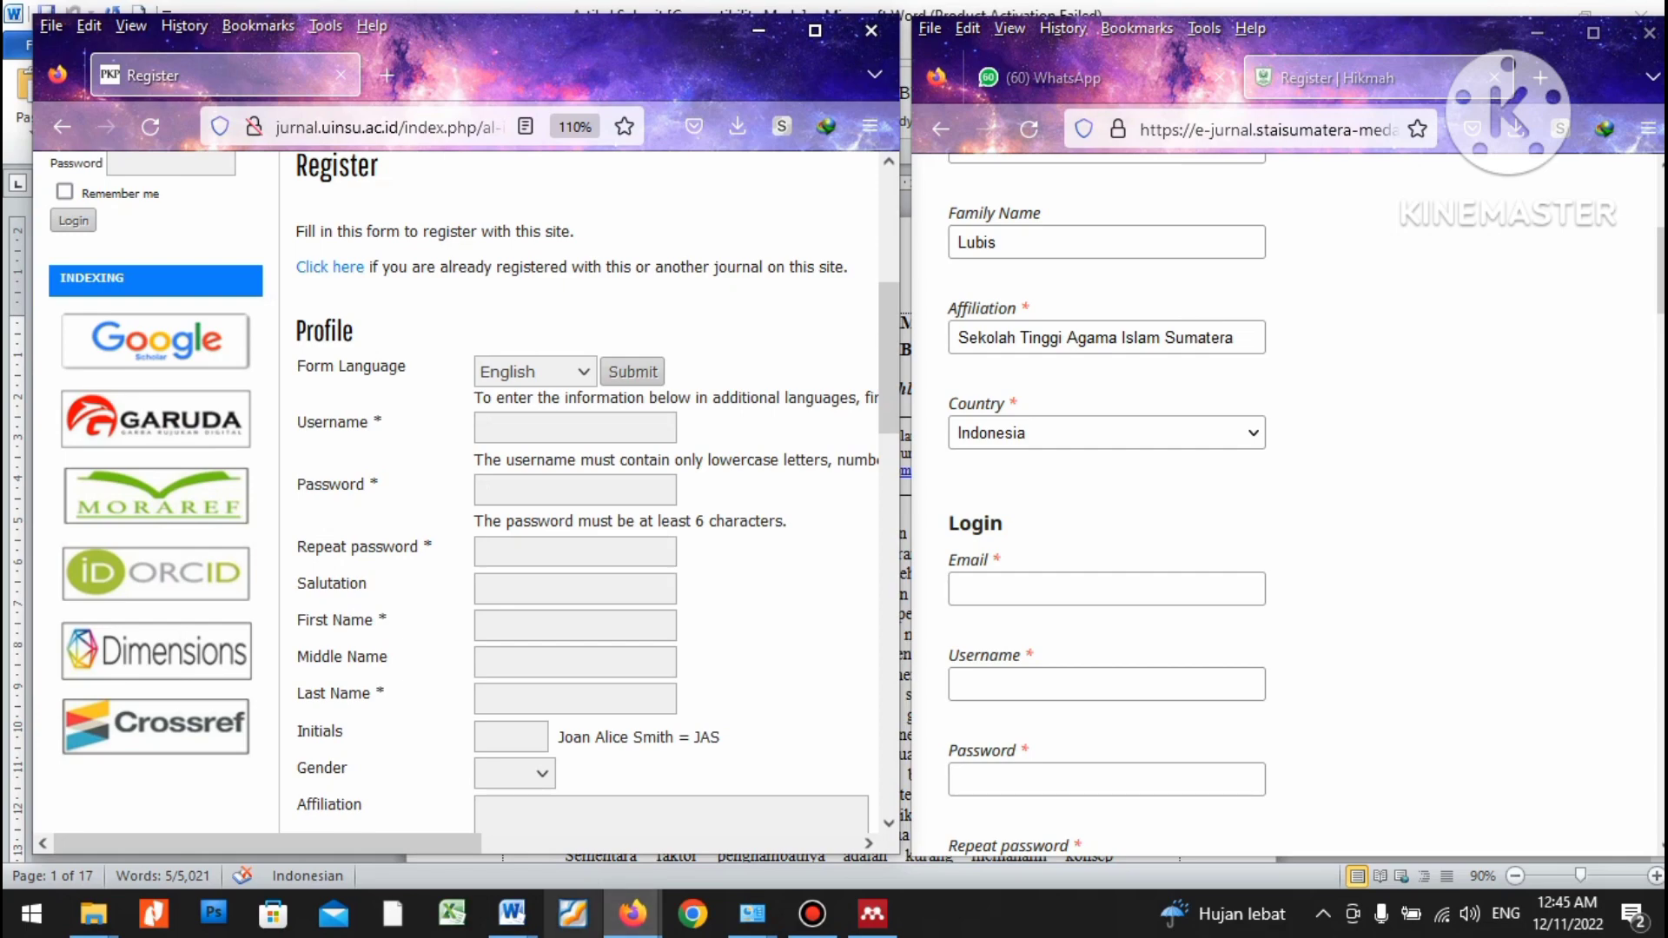
click(512, 915)
click(776, 808)
drag(649, 470, 776, 470)
right_click(754, 470)
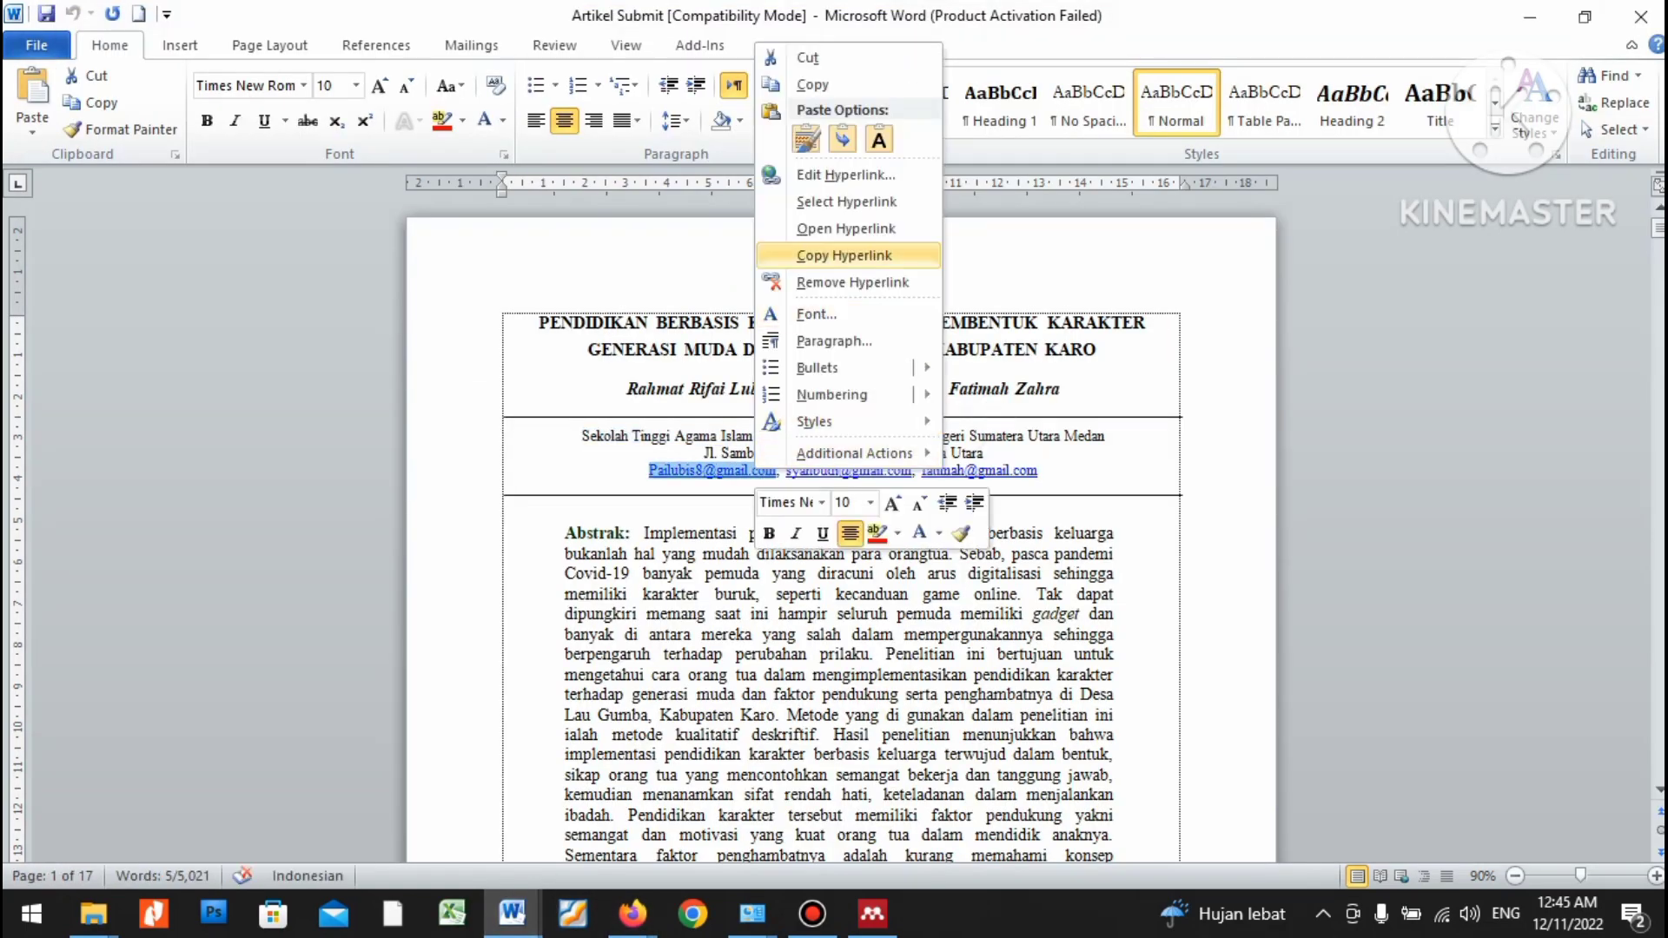
click(817, 84)
key(alt+Tab)
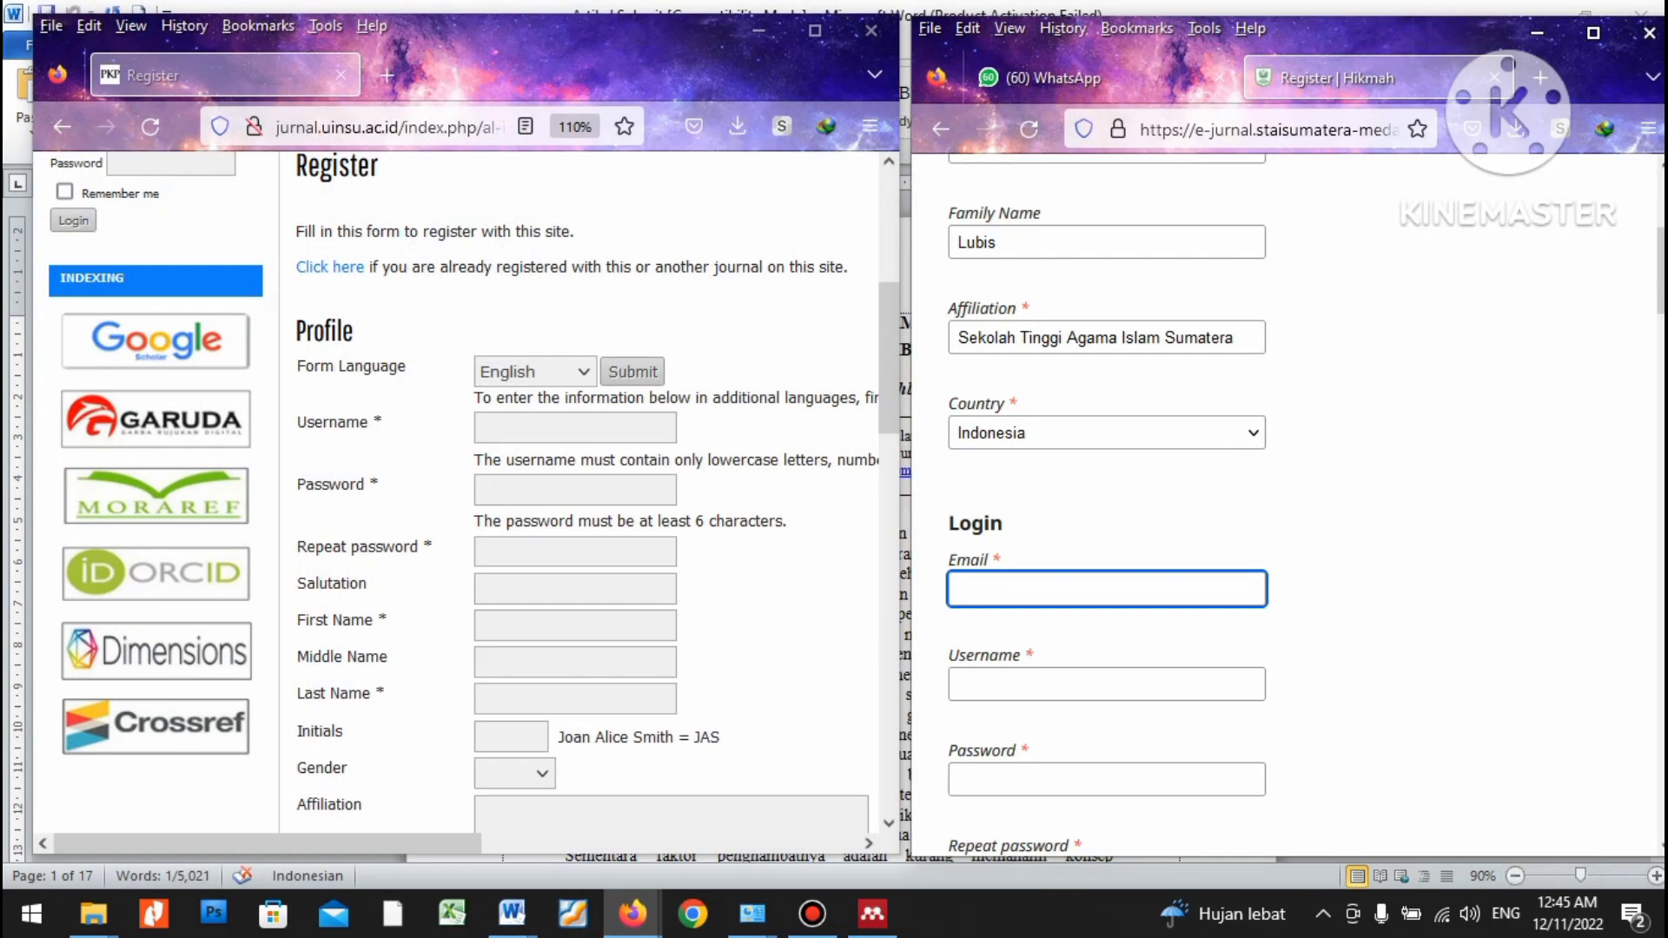
key(ctrl+v)
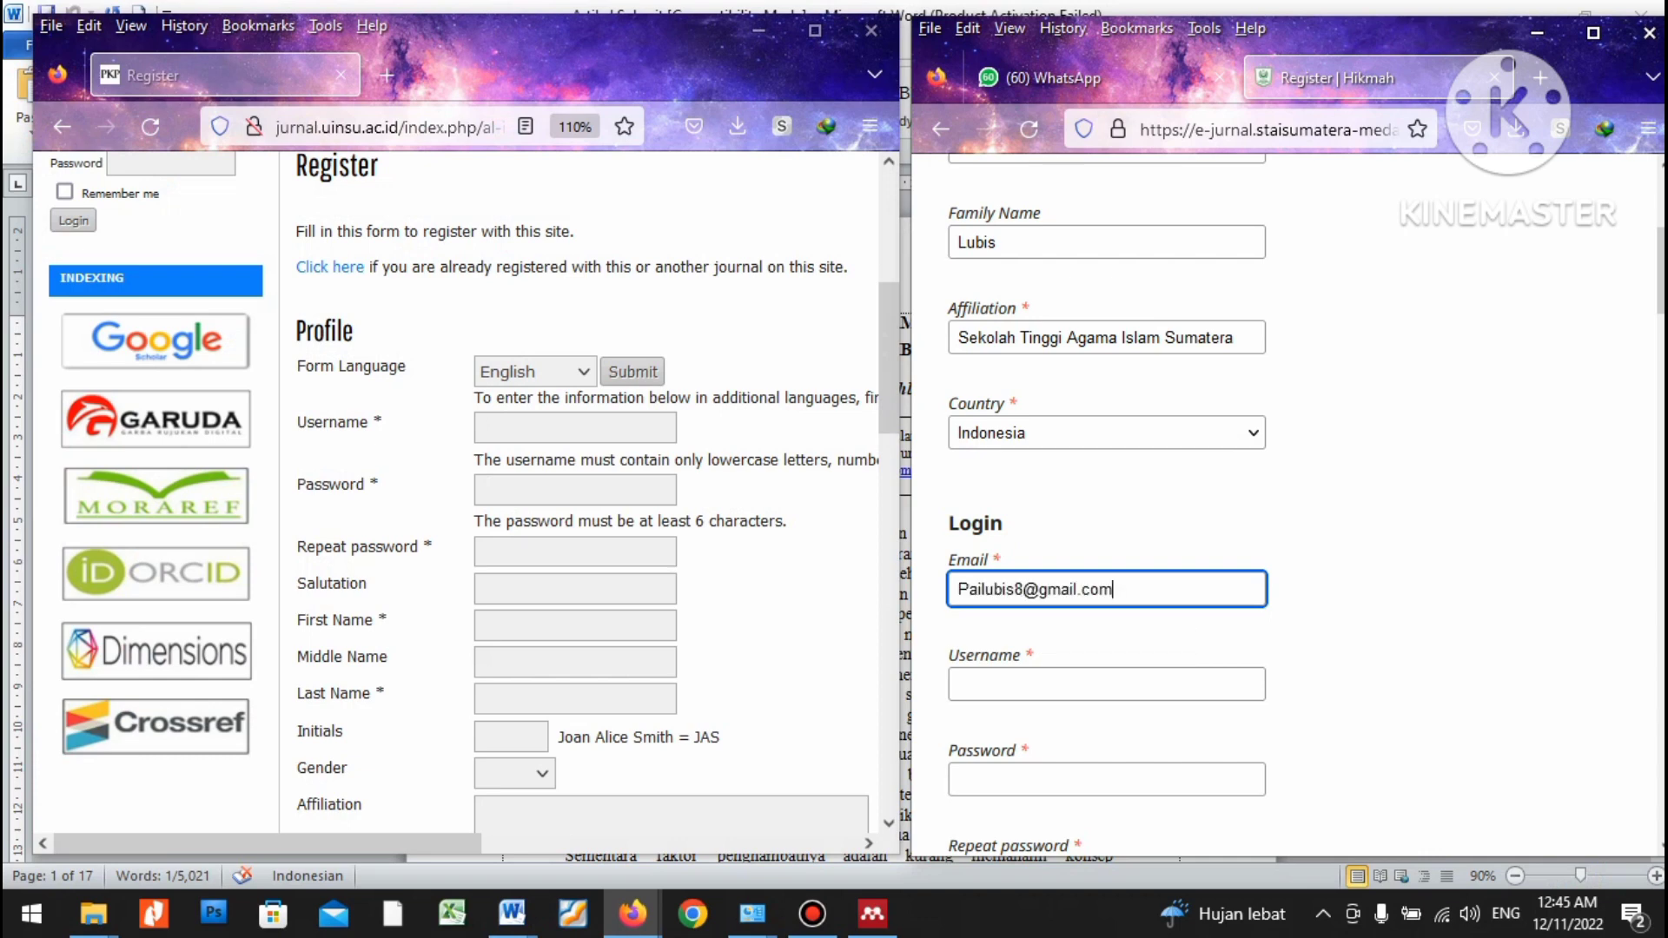
key(Home)
key(Delete)
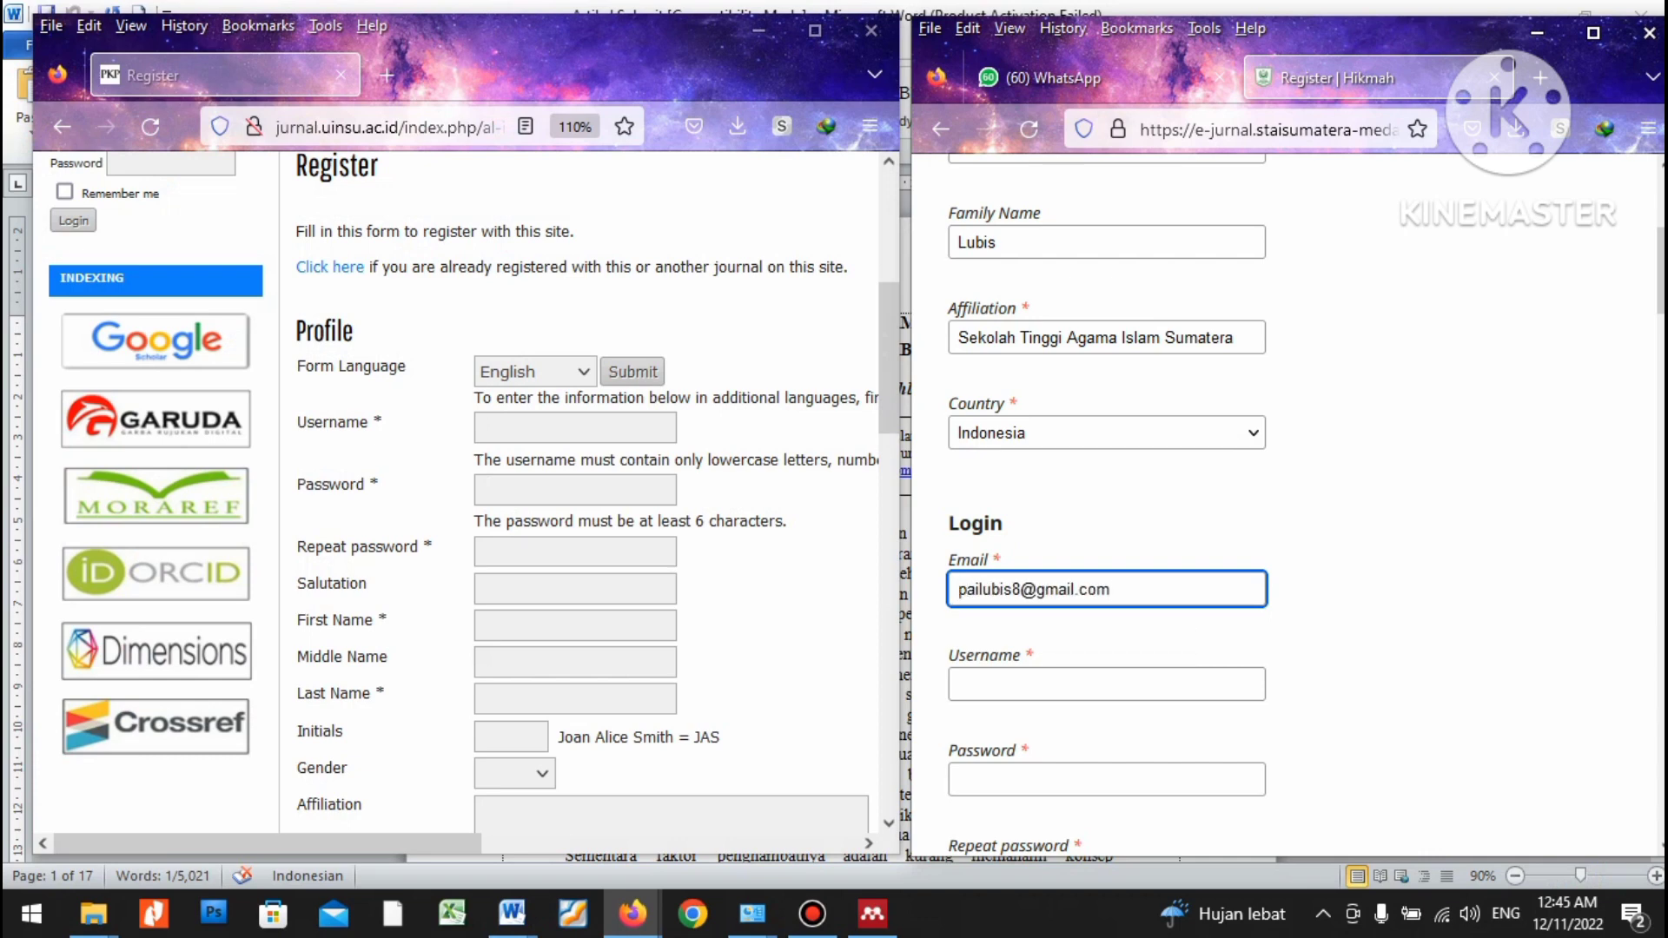
click(1107, 685)
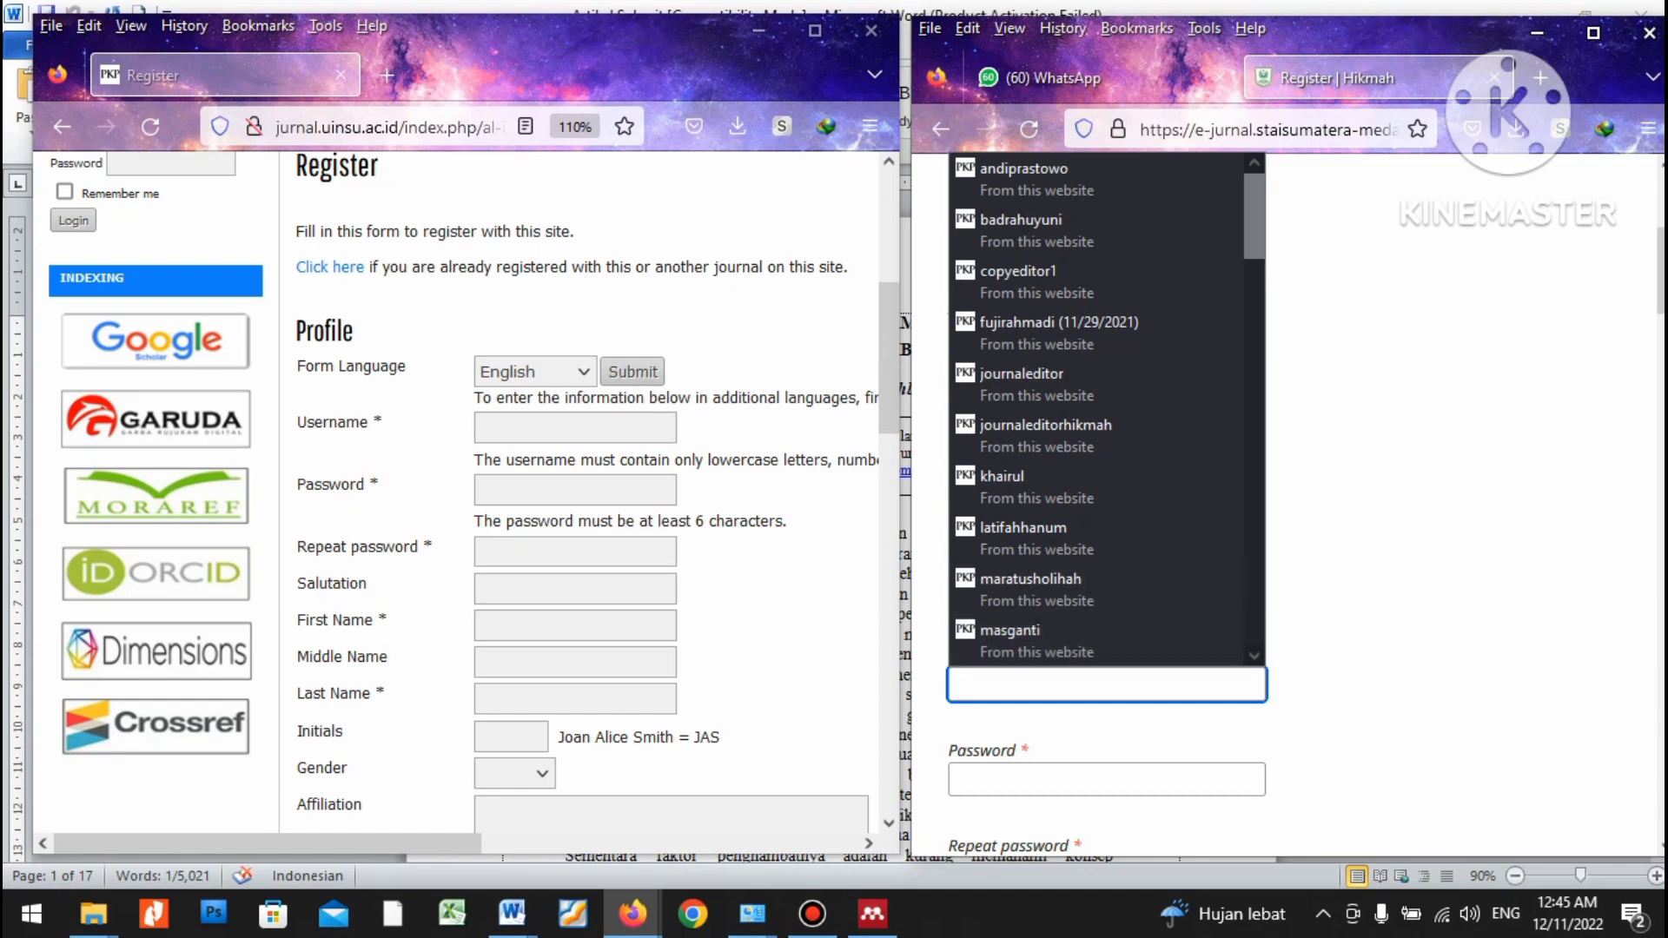
Enter the account username, the password and its repeat on the Hikmah form.
key(Escape)
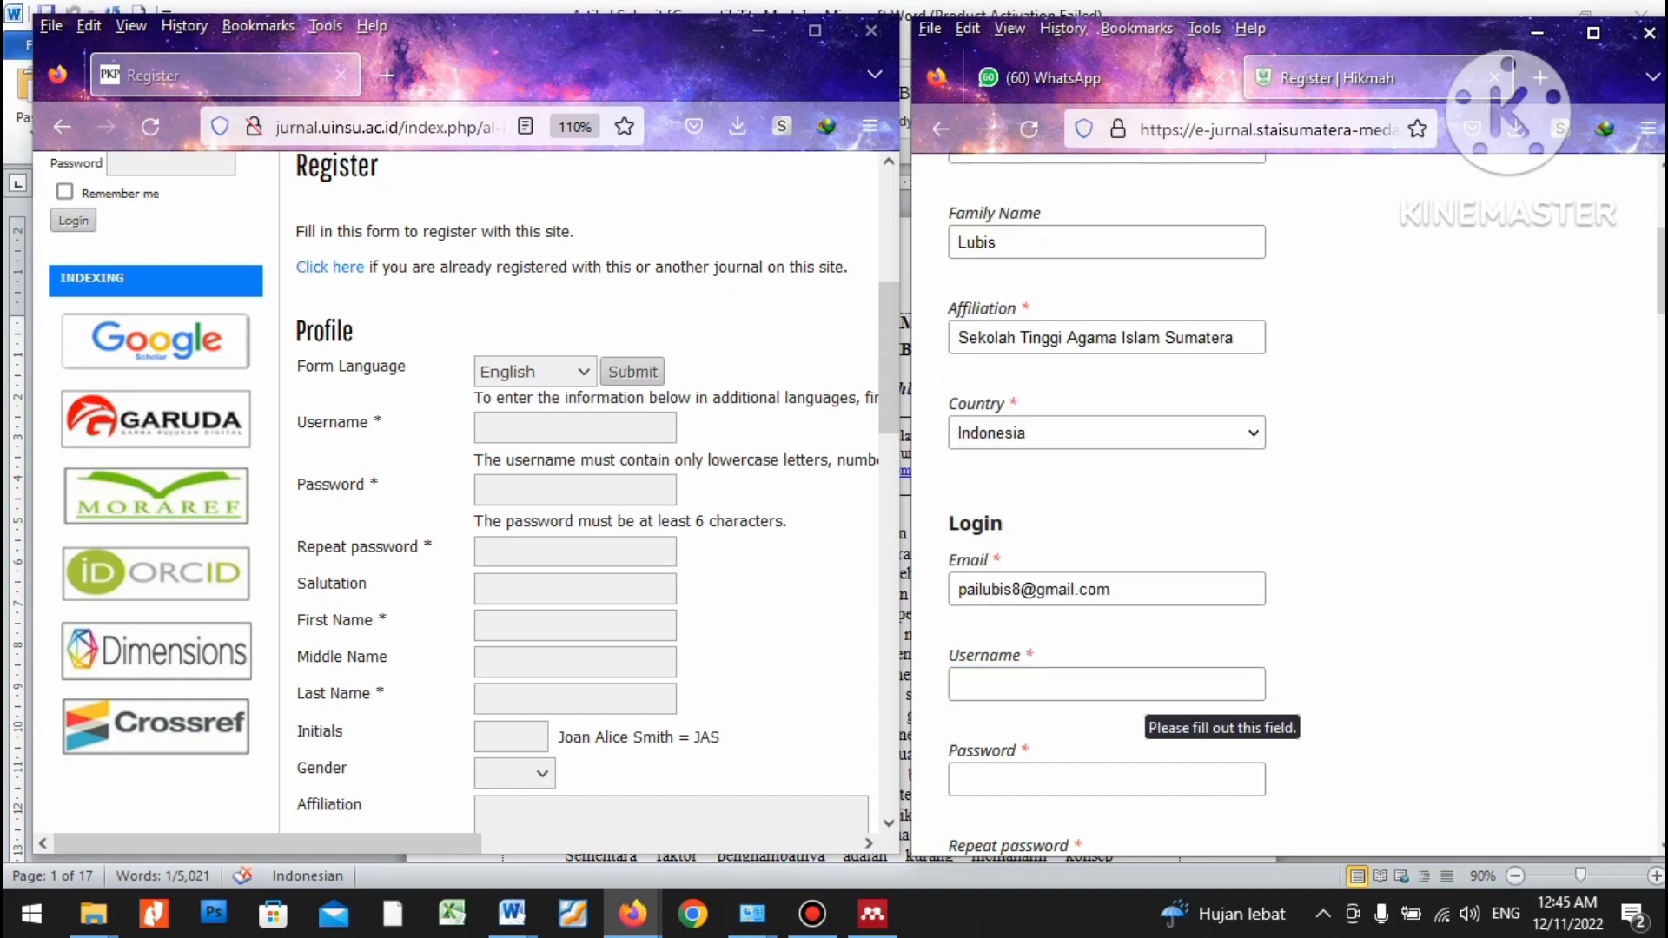
scroll(1156, 703, down, 3)
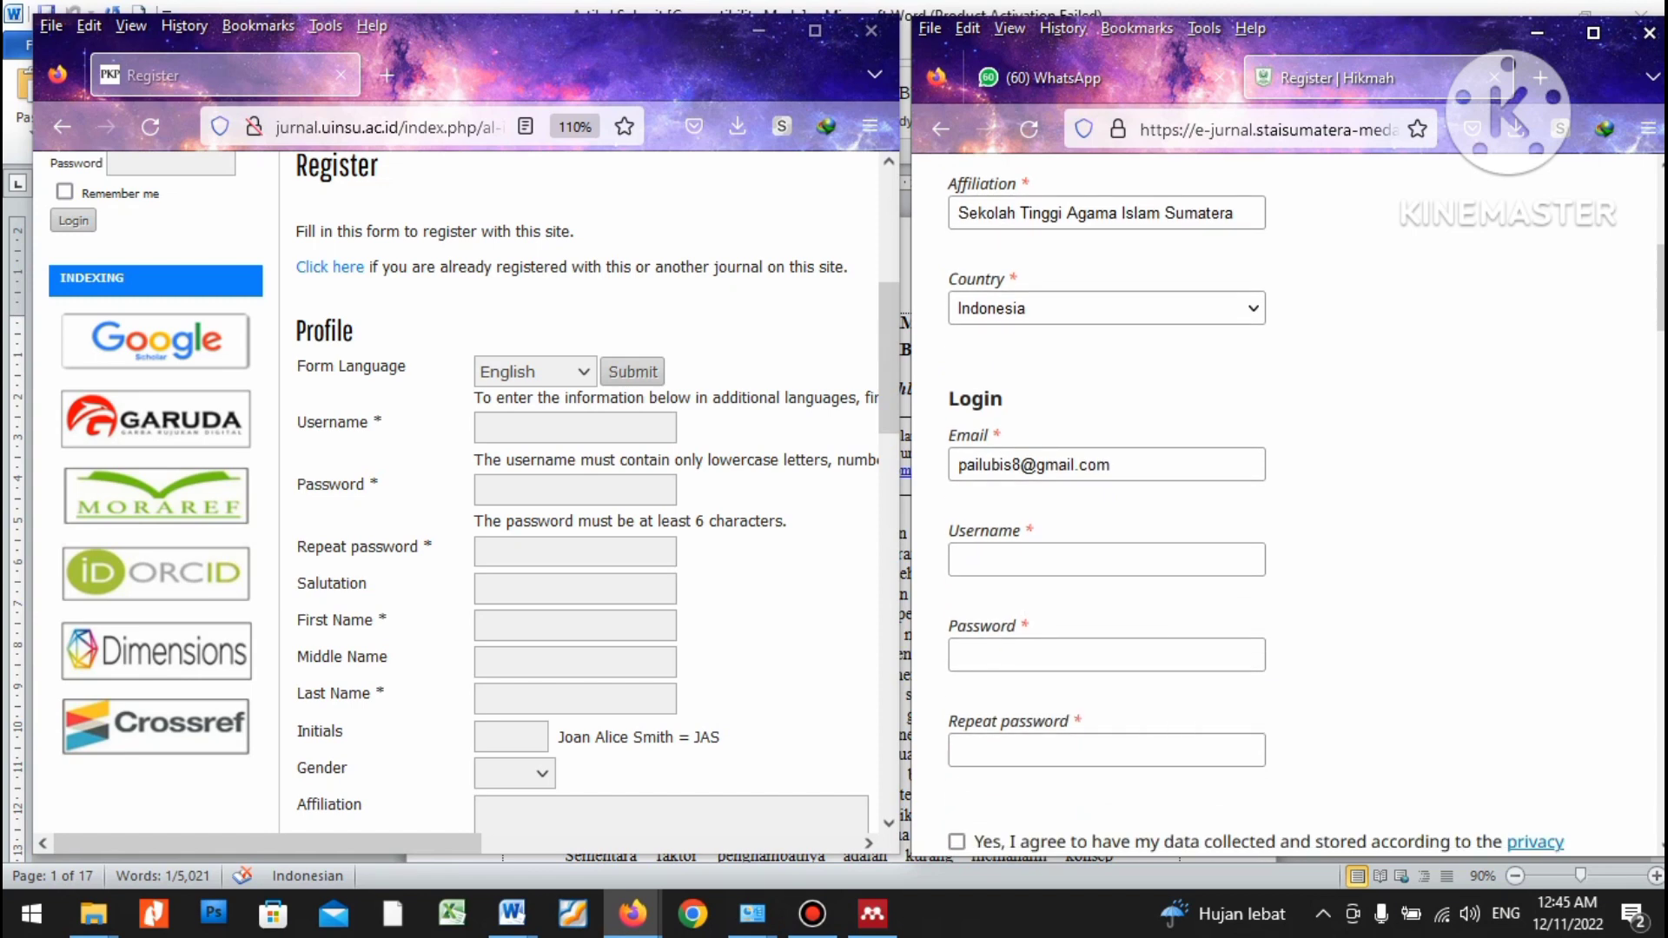
click(1003, 561)
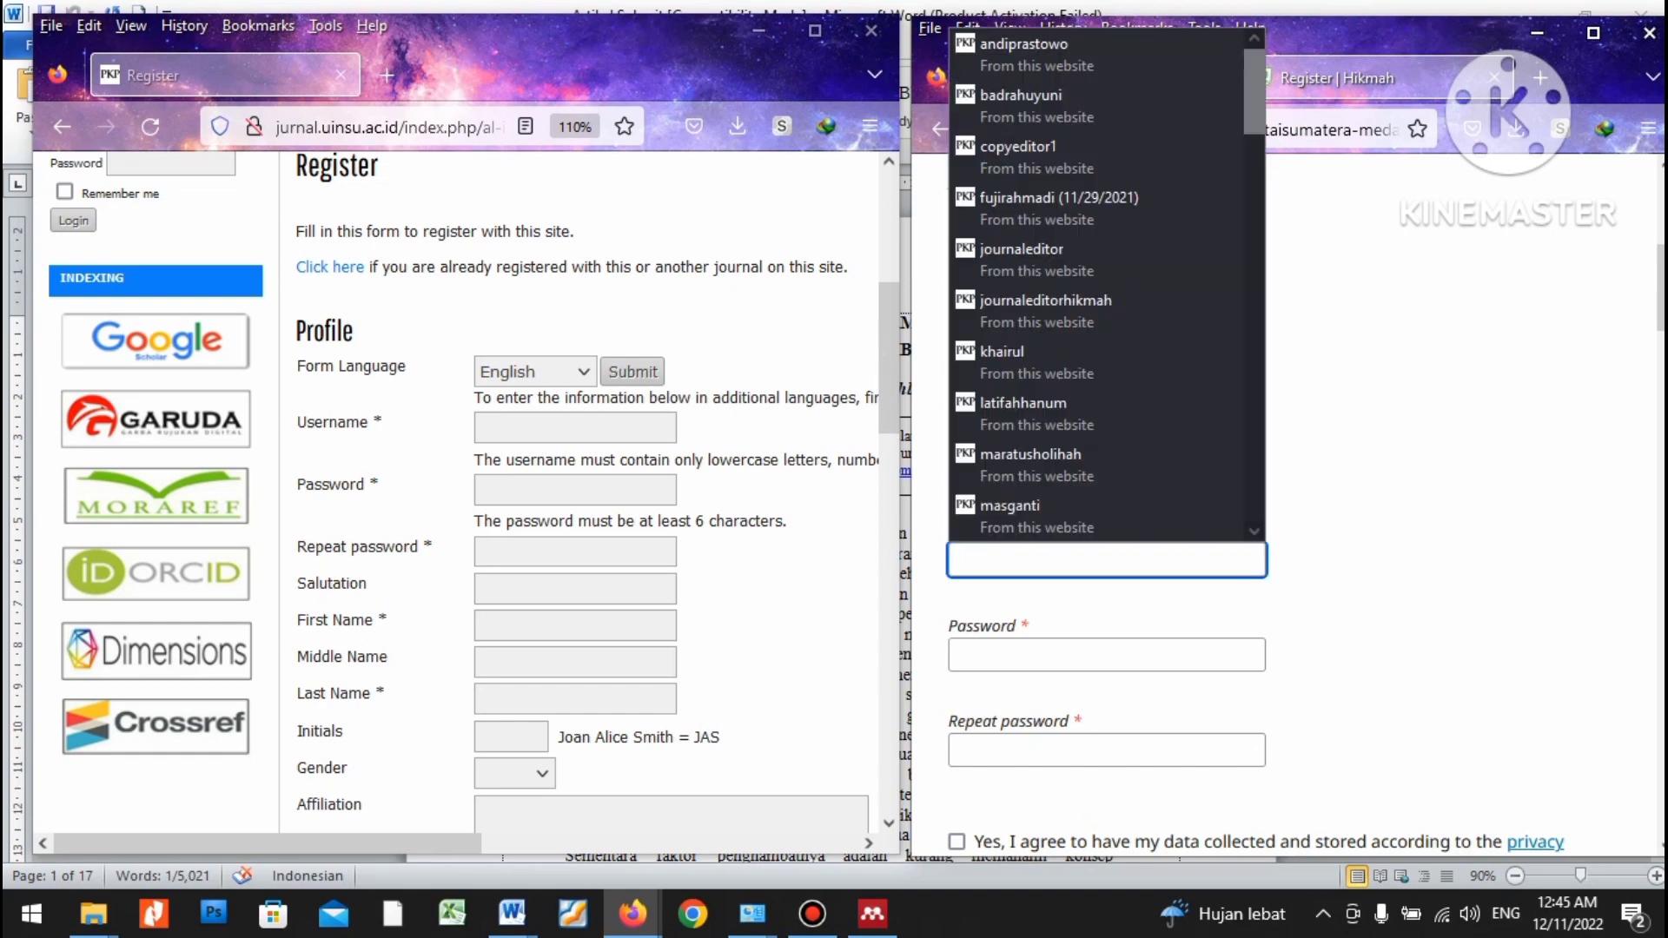
click(1106, 654)
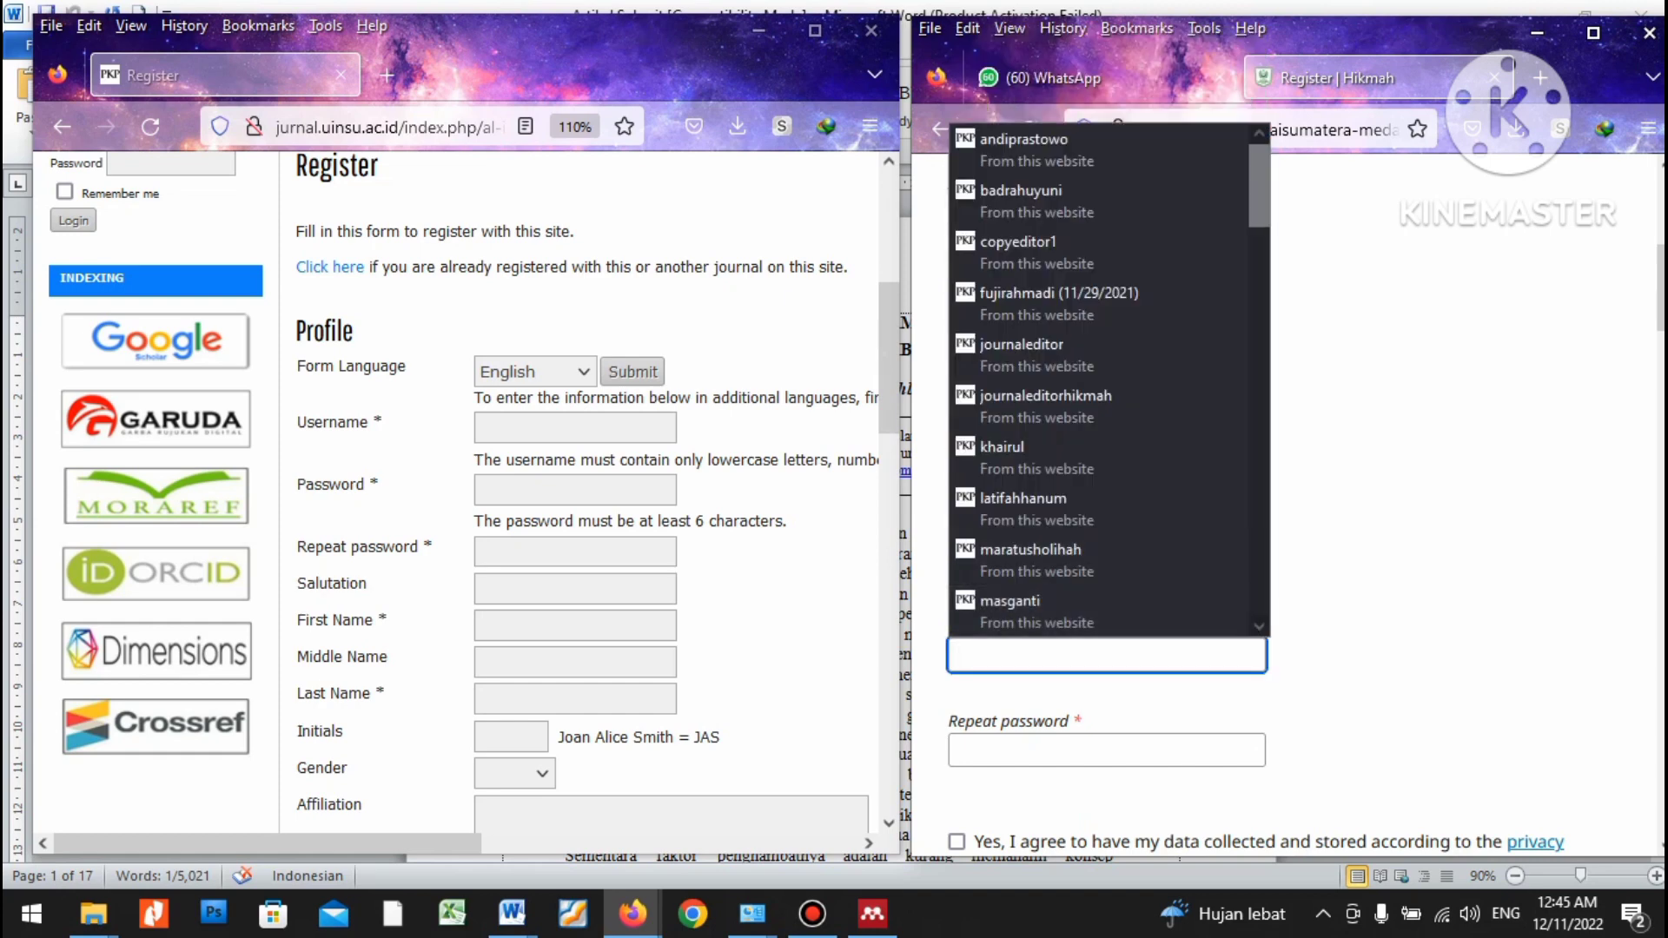
click(1106, 558)
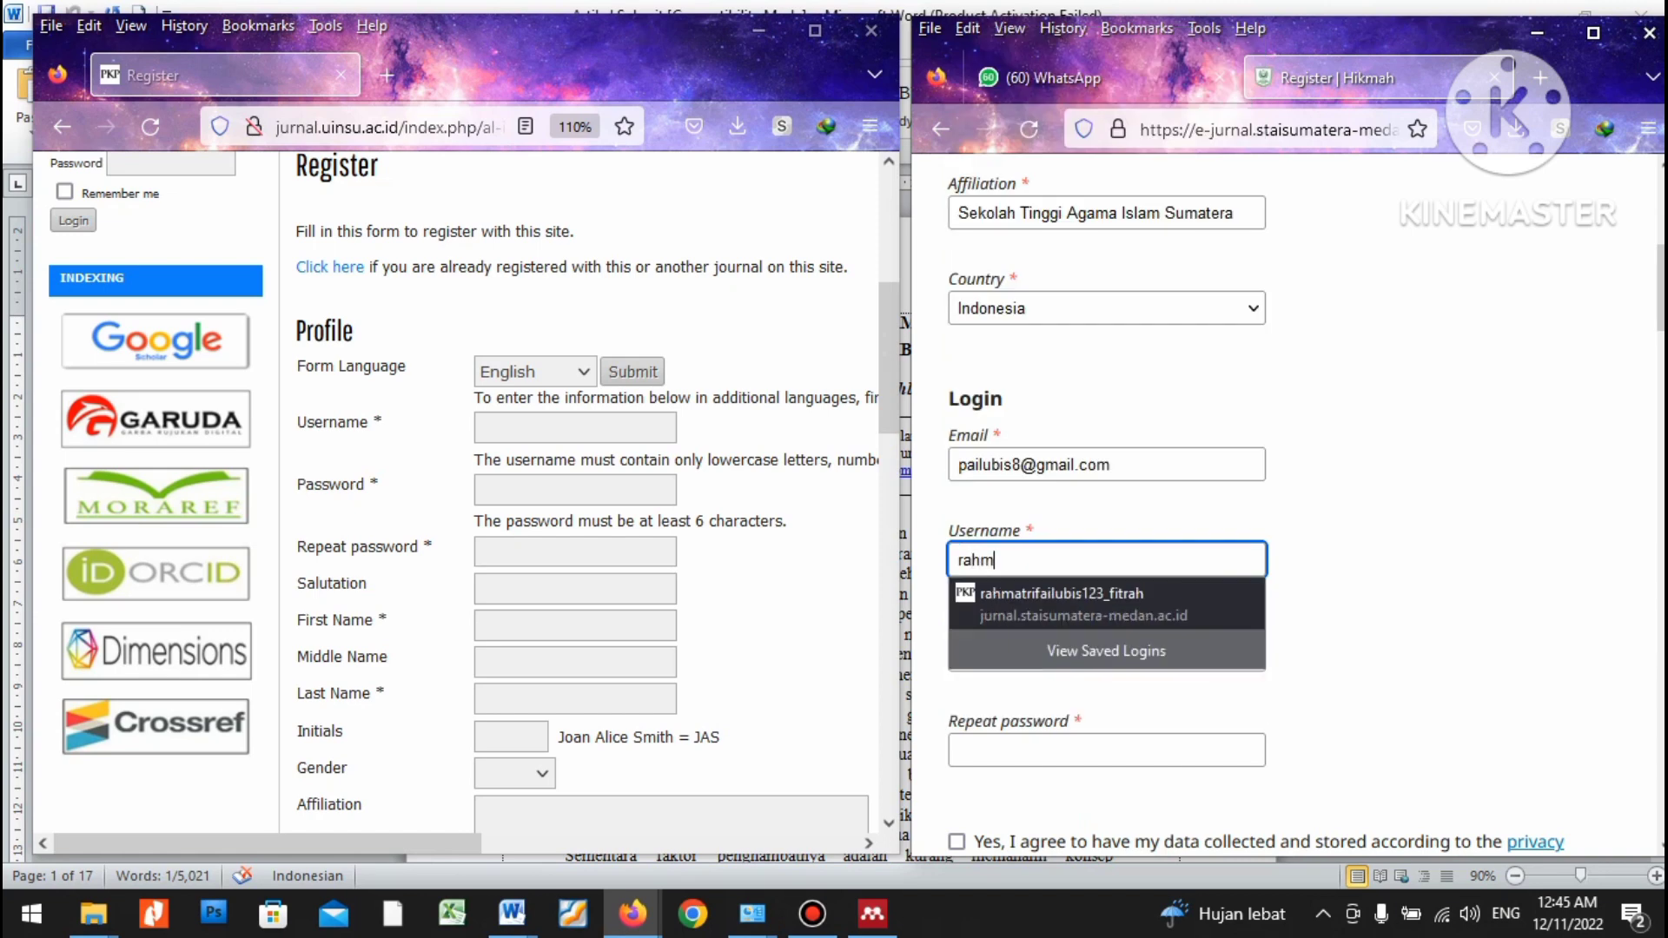
key(Tab)
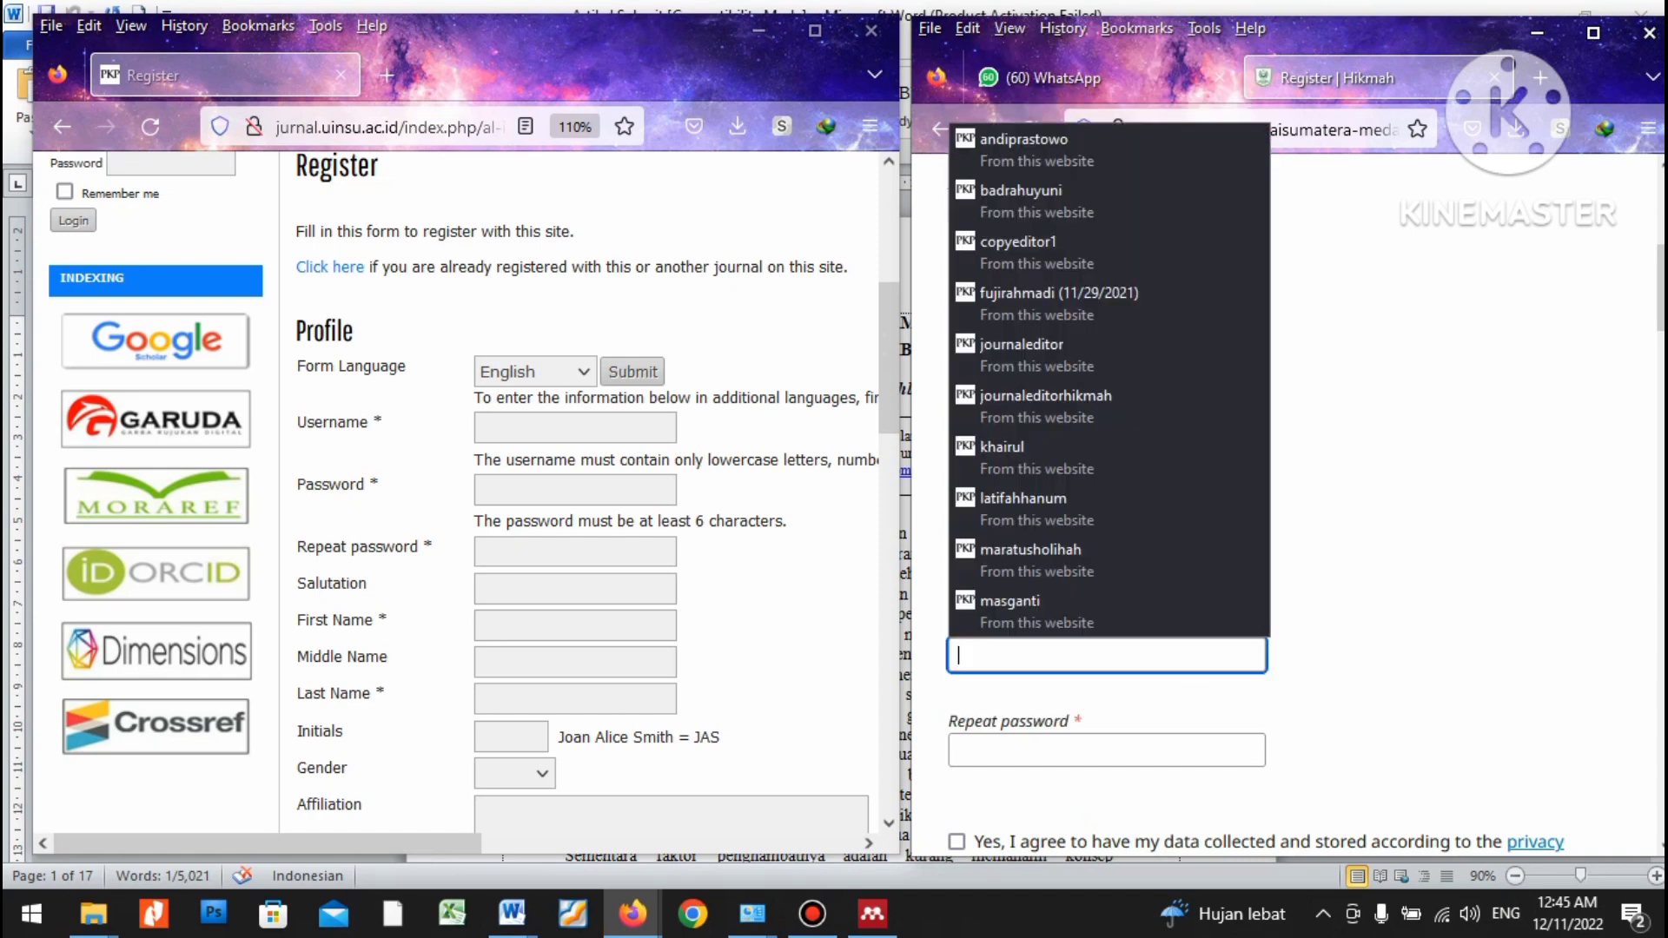
key(Escape)
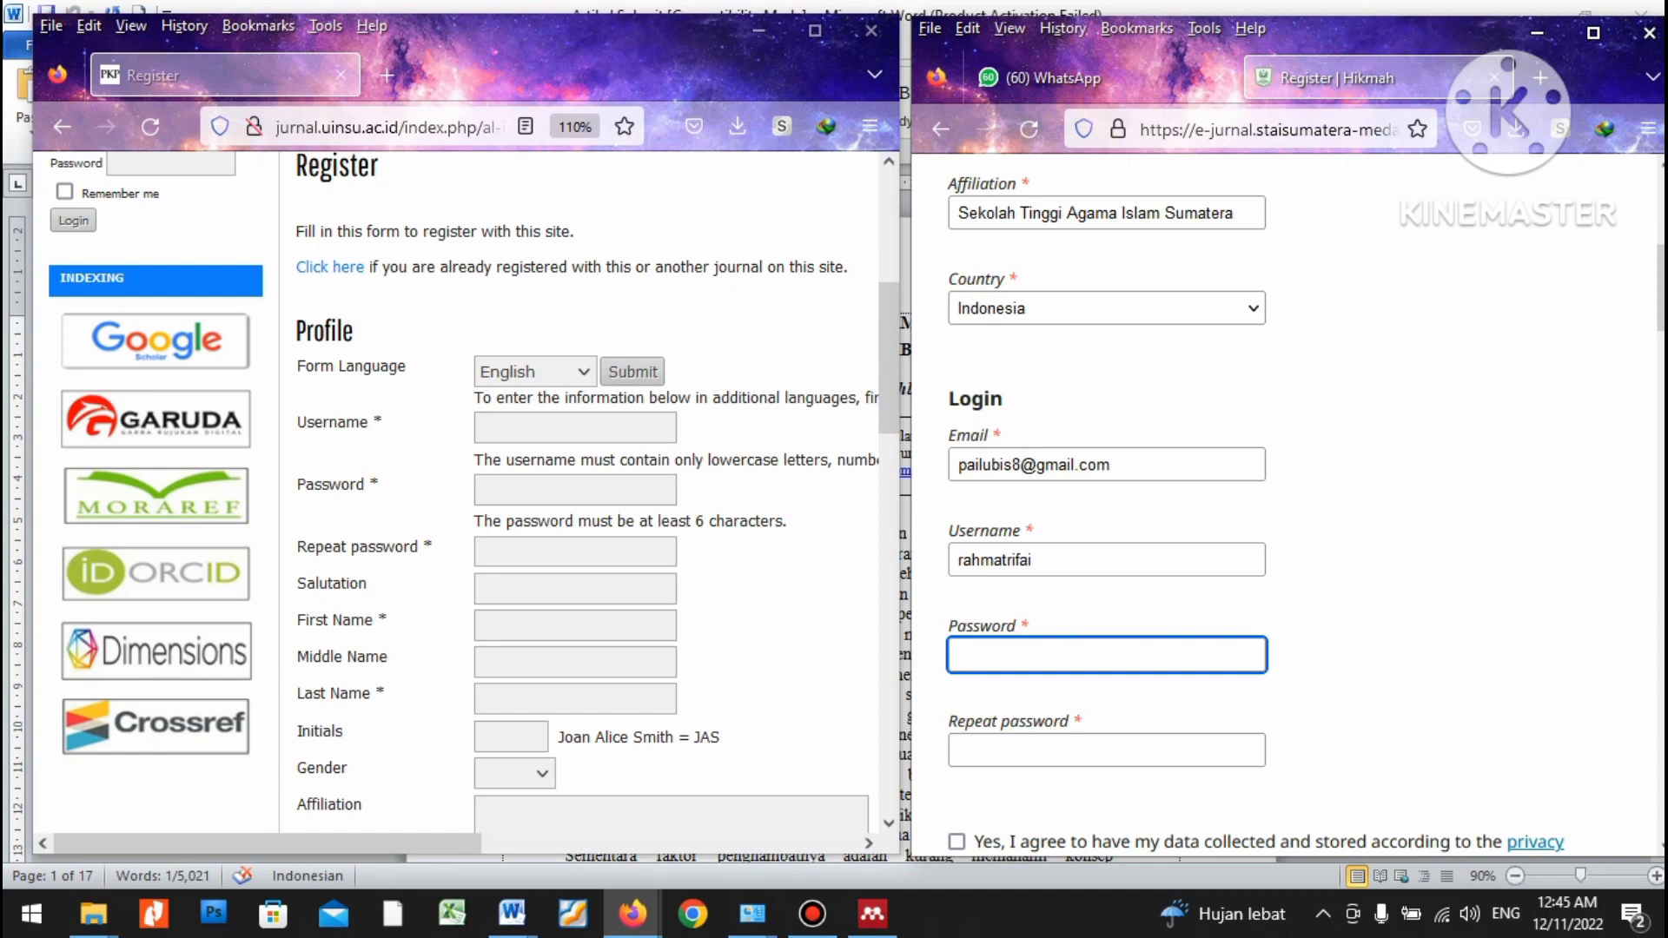
text(1234)
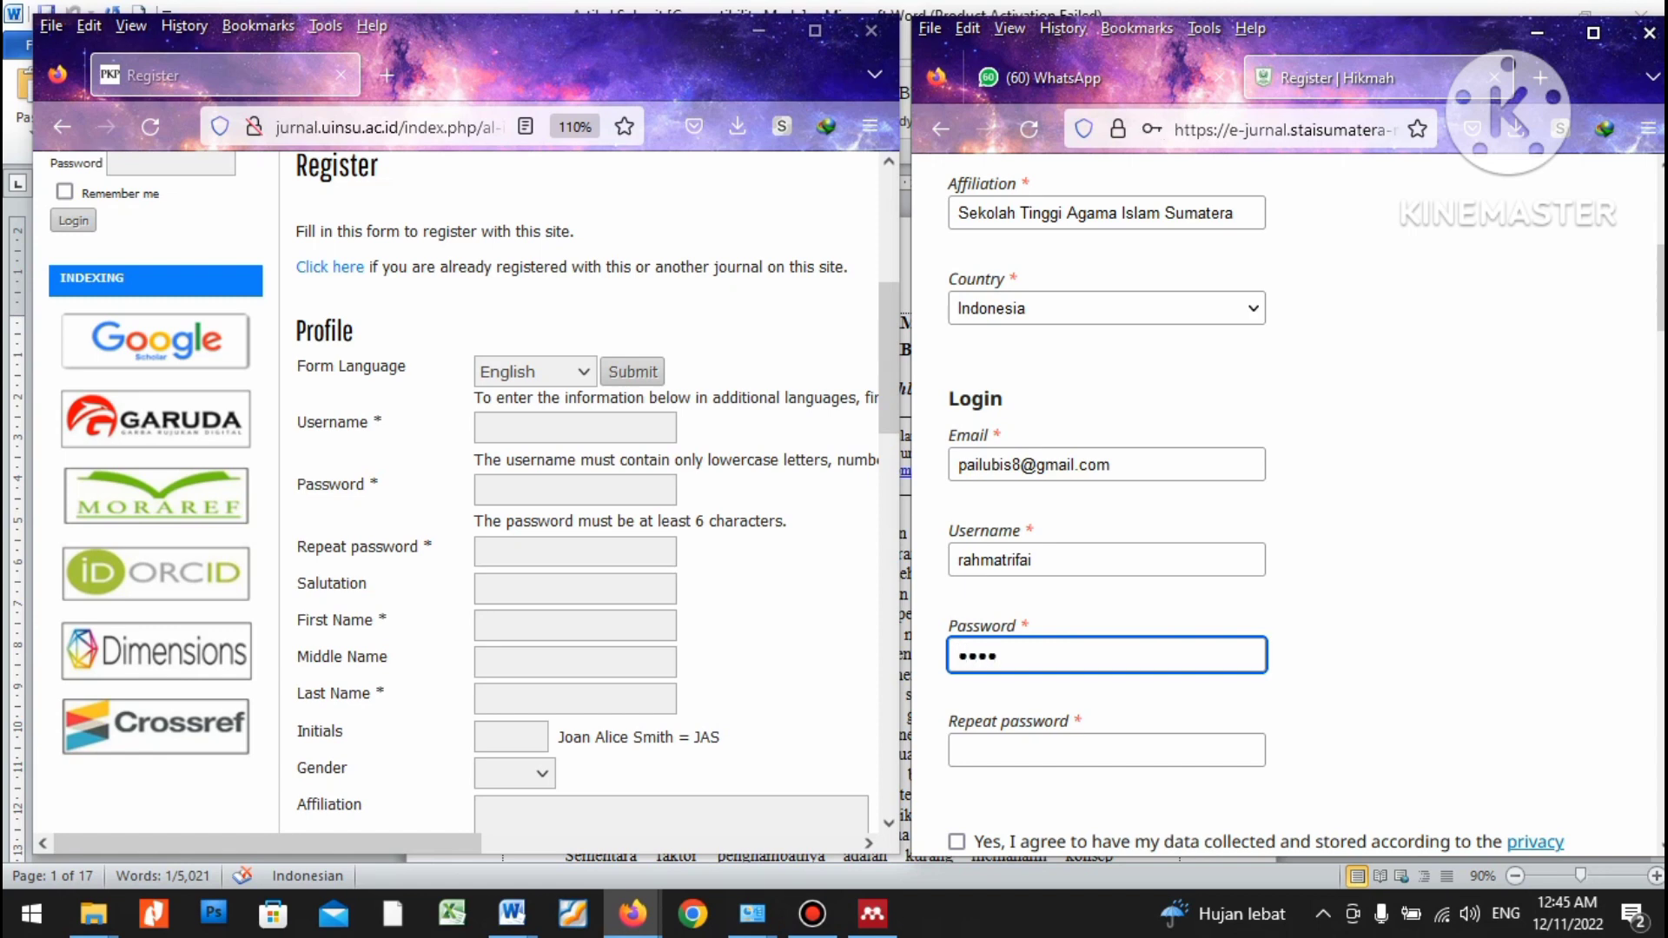
text(567890)
key(Tab)
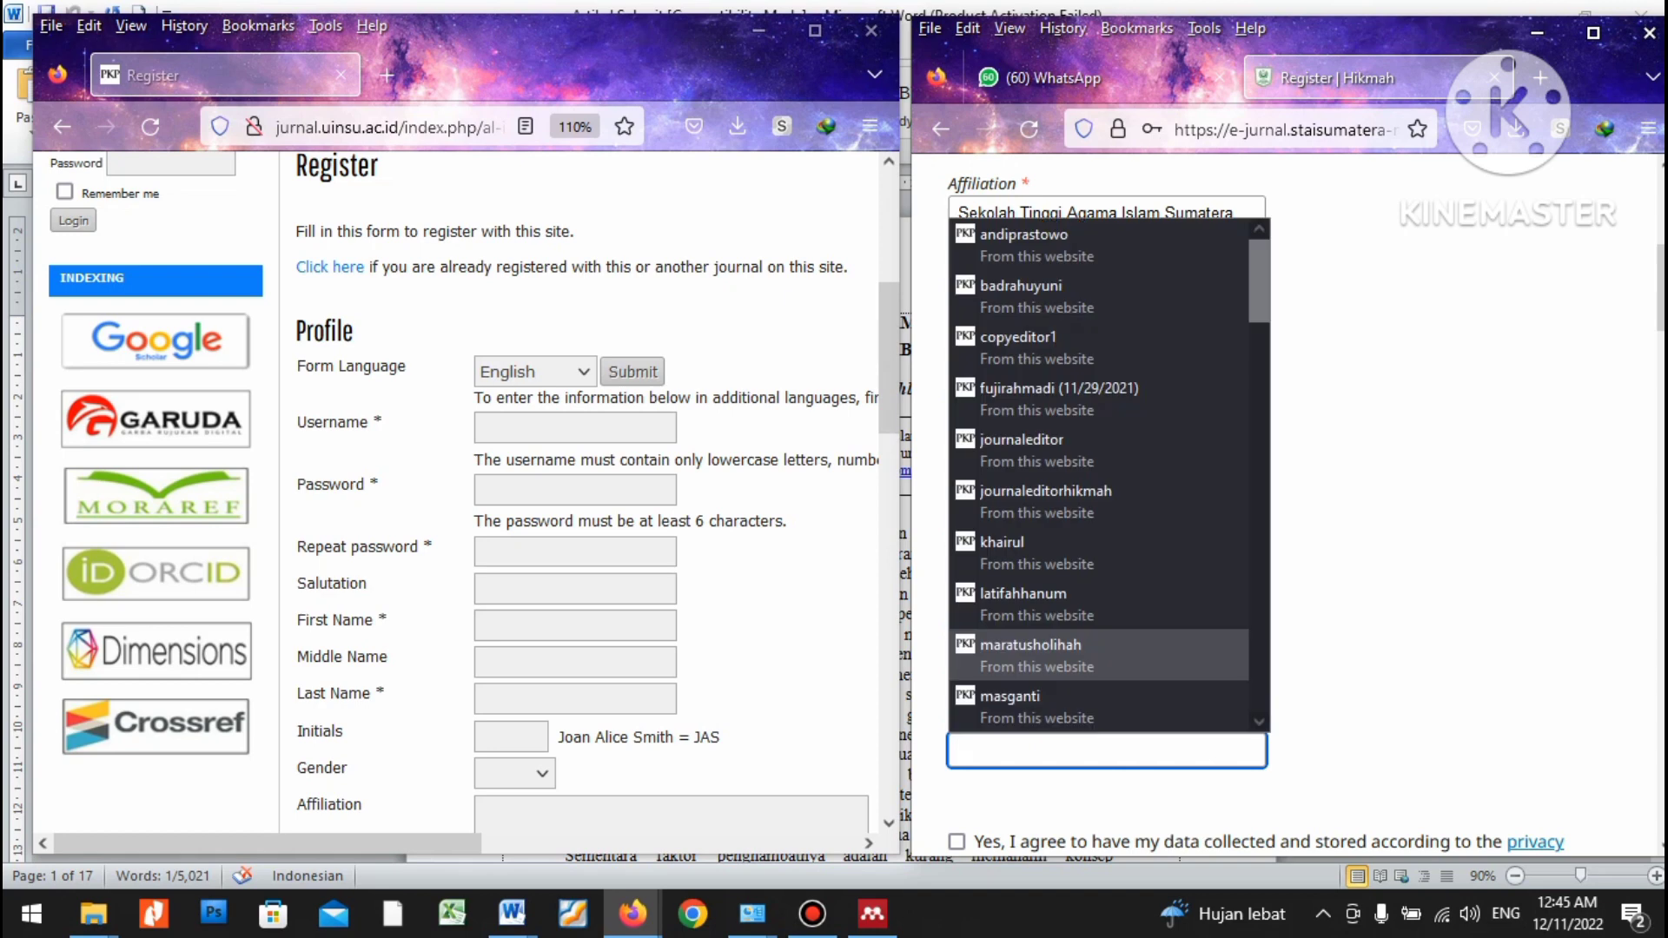
text(1234567890)
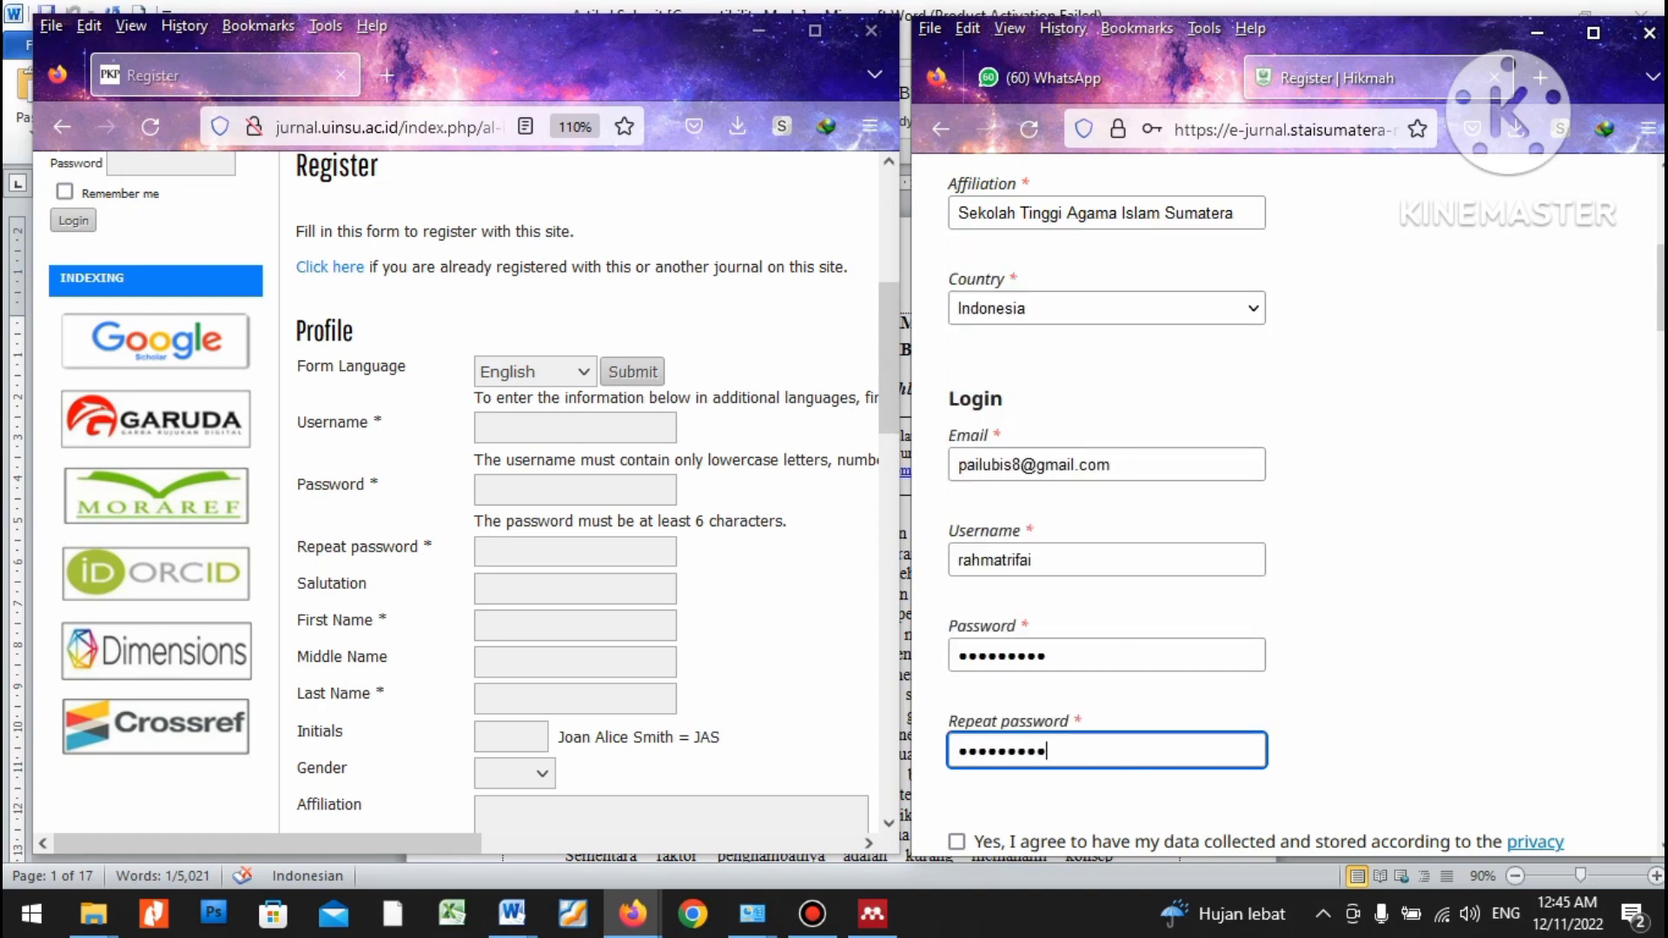
Tick the data-consent and publication-notices checkboxes, then turn to the UINSU form's Username field.
scroll(1284, 495, down, 4)
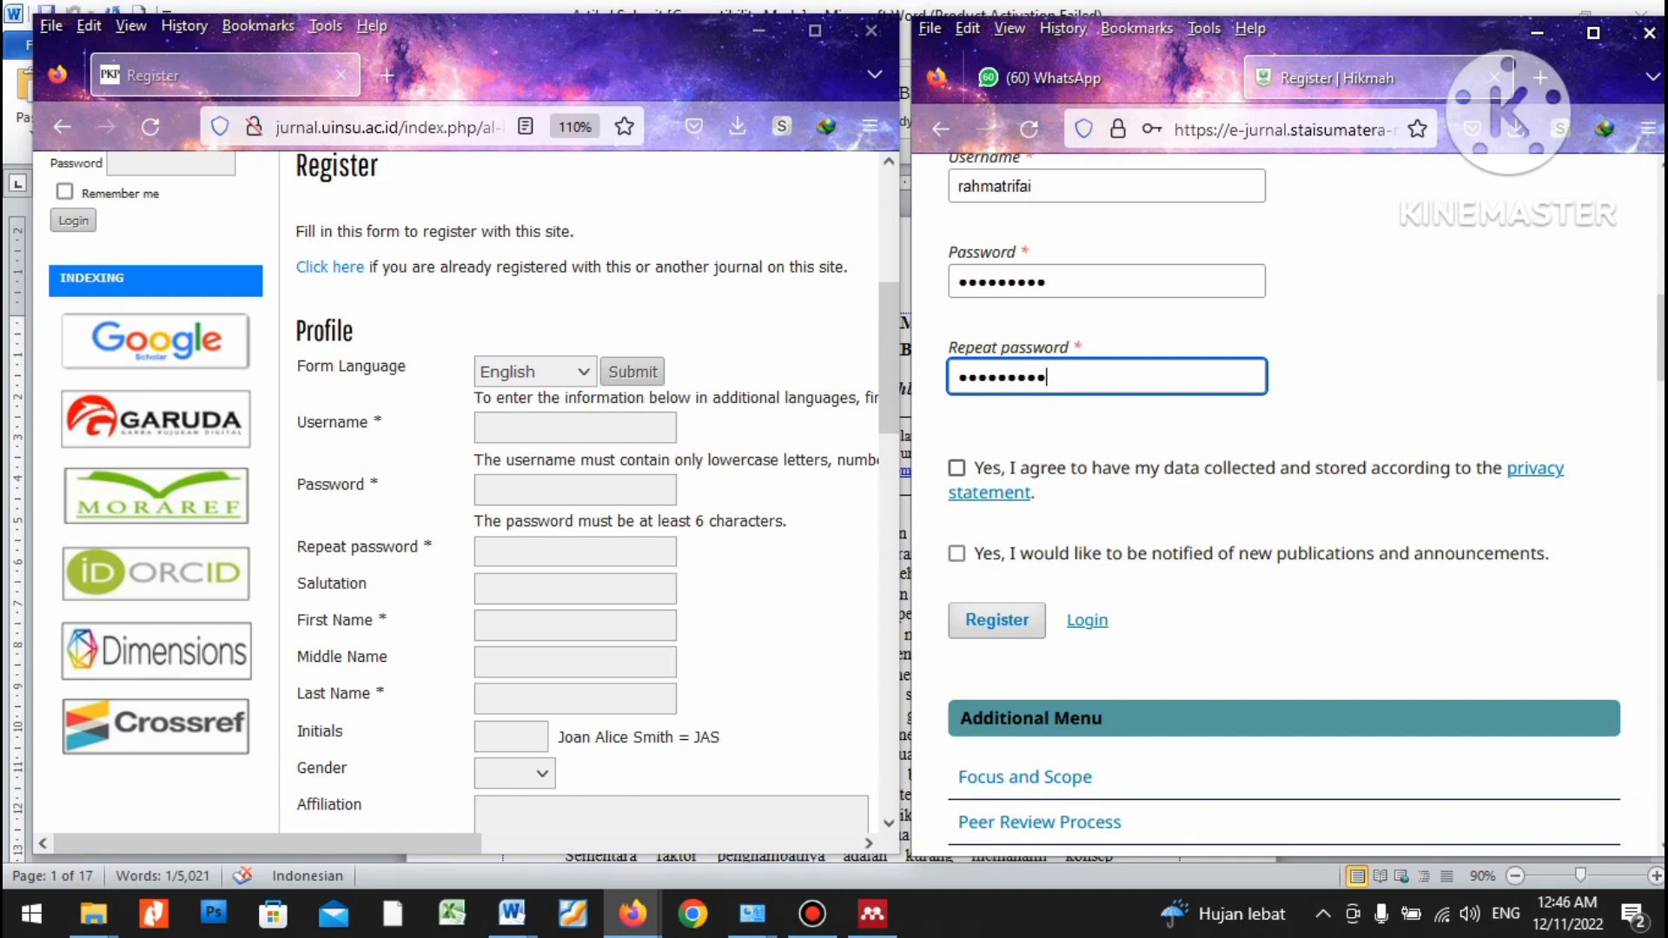
click(957, 468)
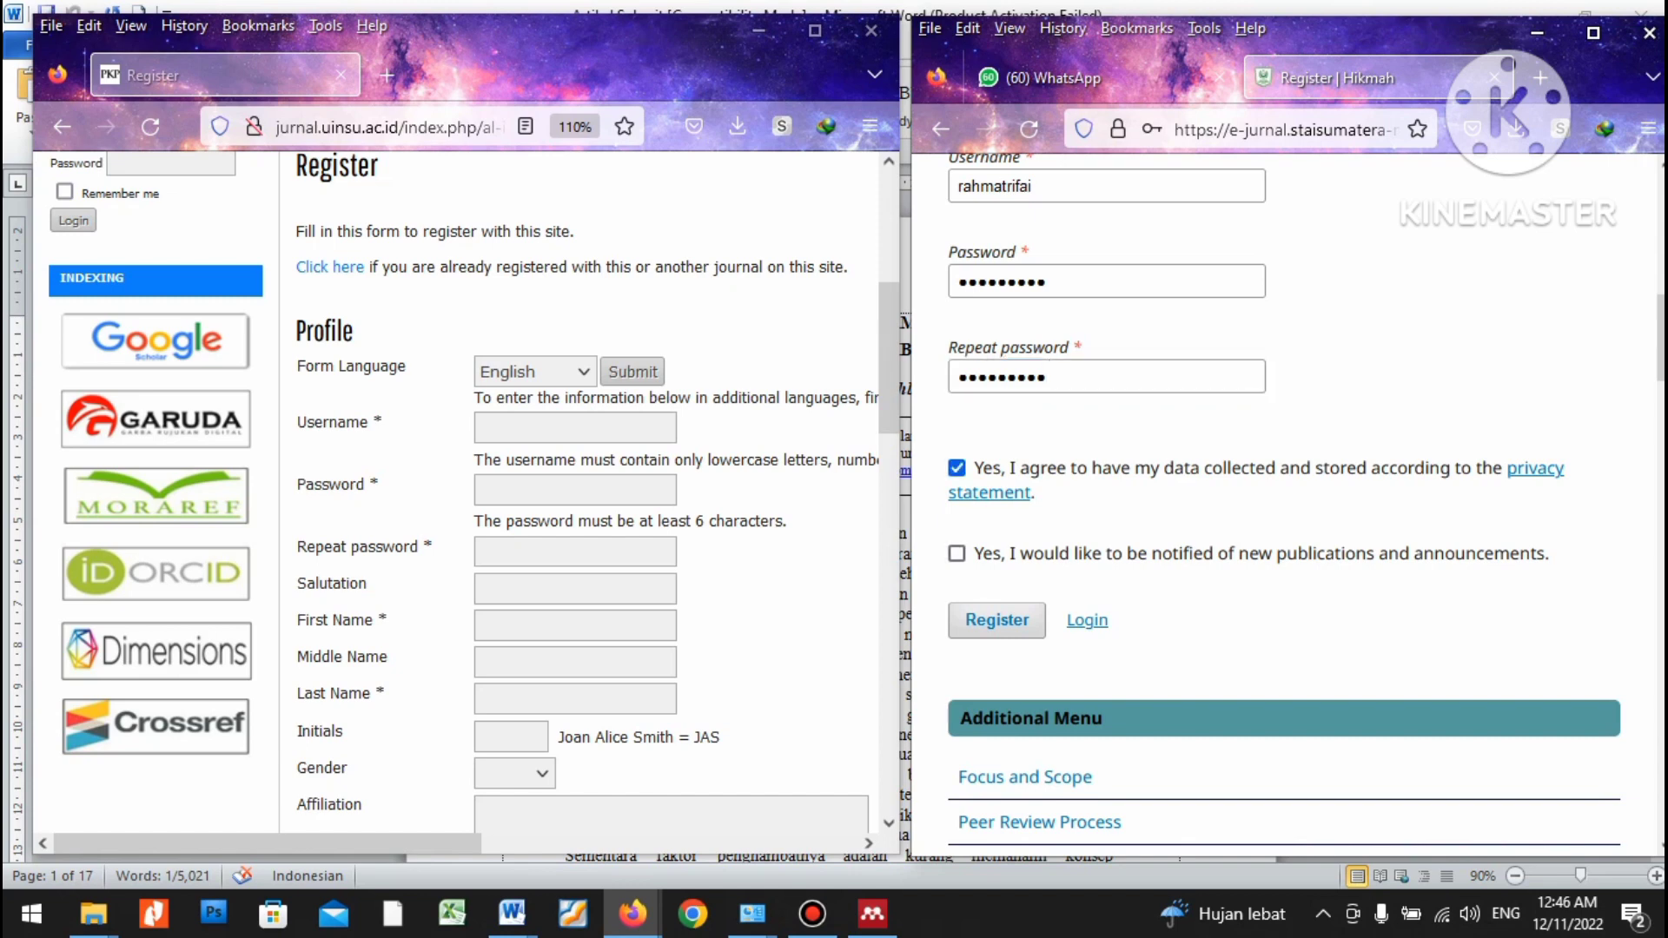
click(957, 554)
click(773, 573)
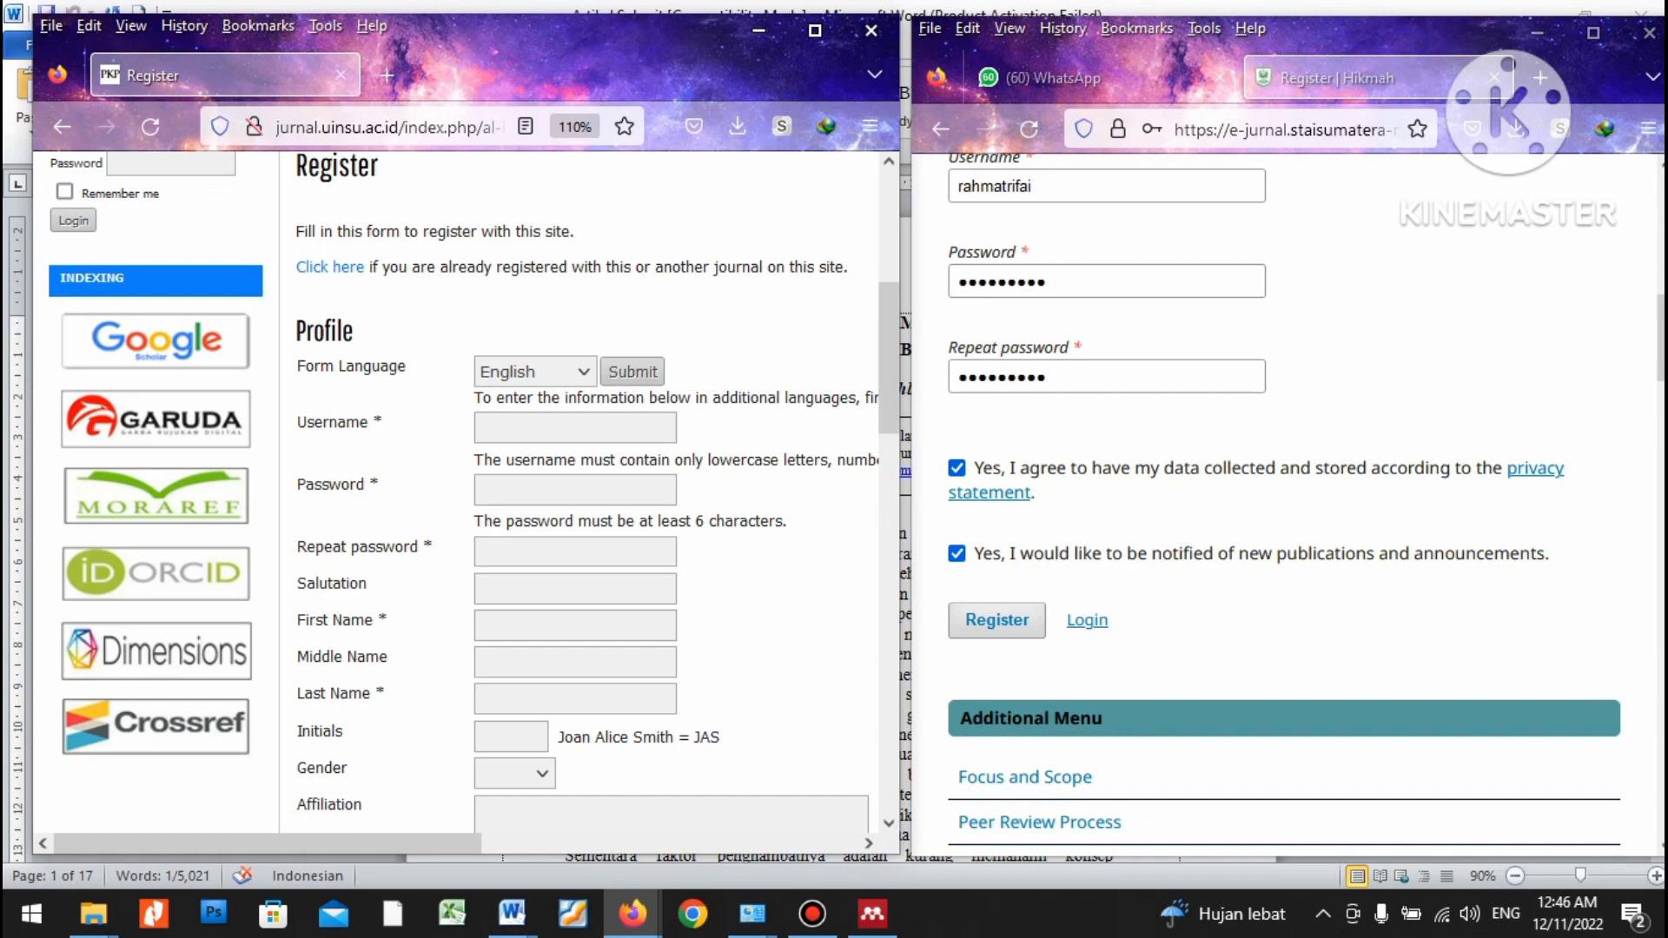
click(575, 427)
Enter the username, password and repeated password on the UINSU form, appending 5 to the username.
scroll(465, 493, up, 2)
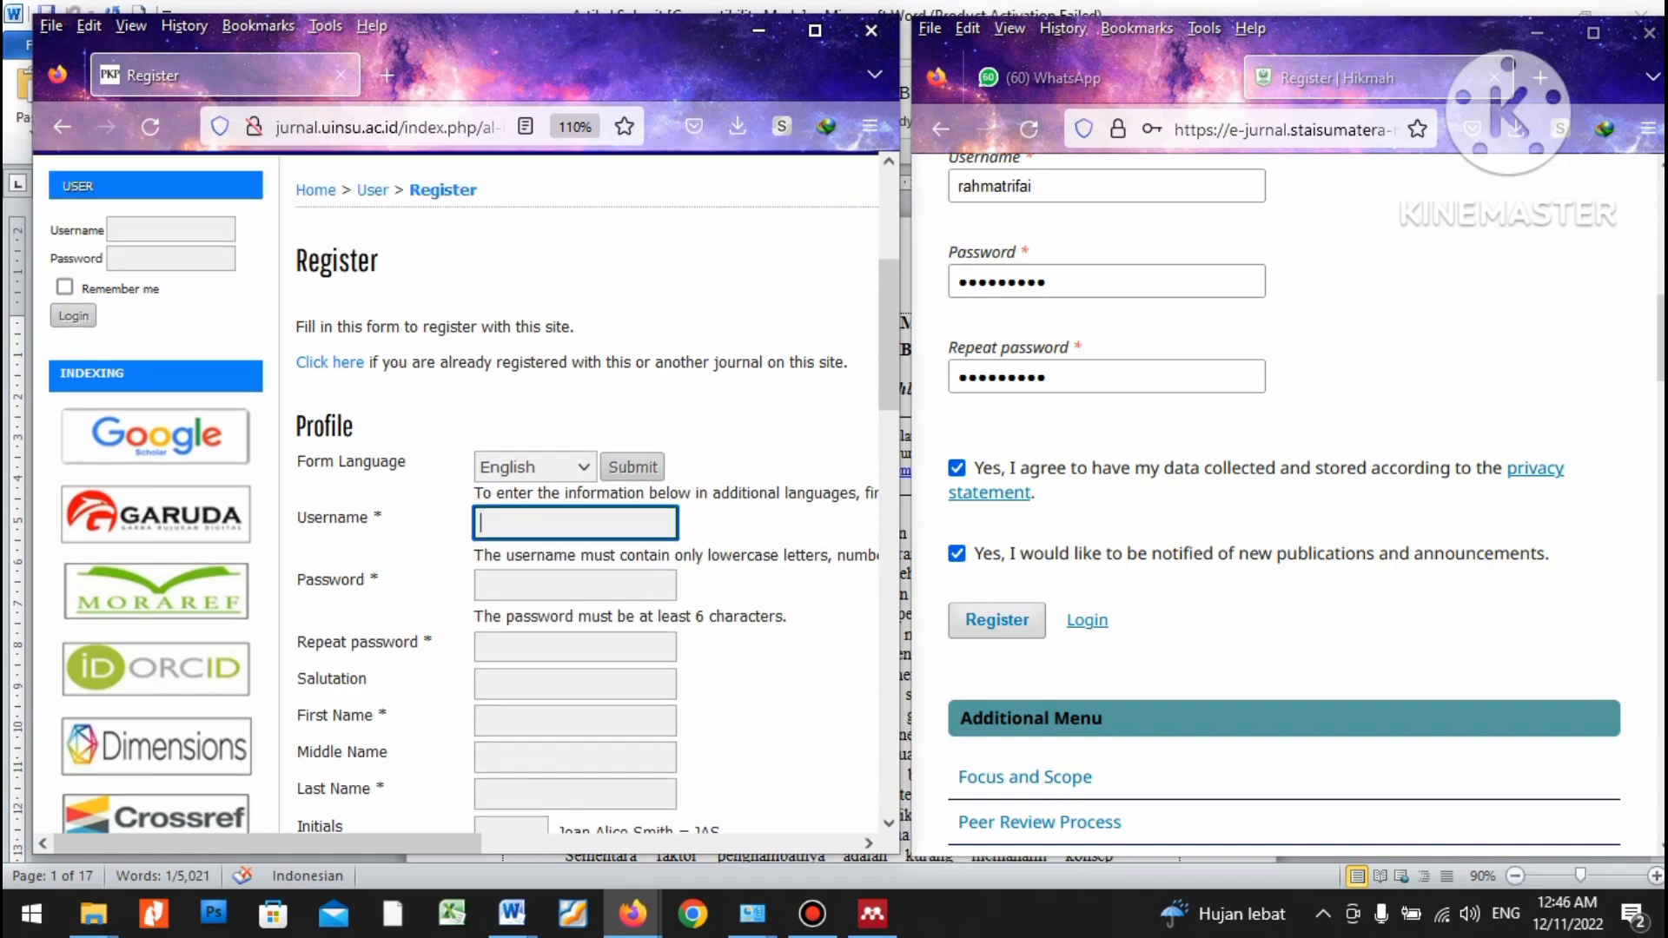
scroll(465, 493, down, 2)
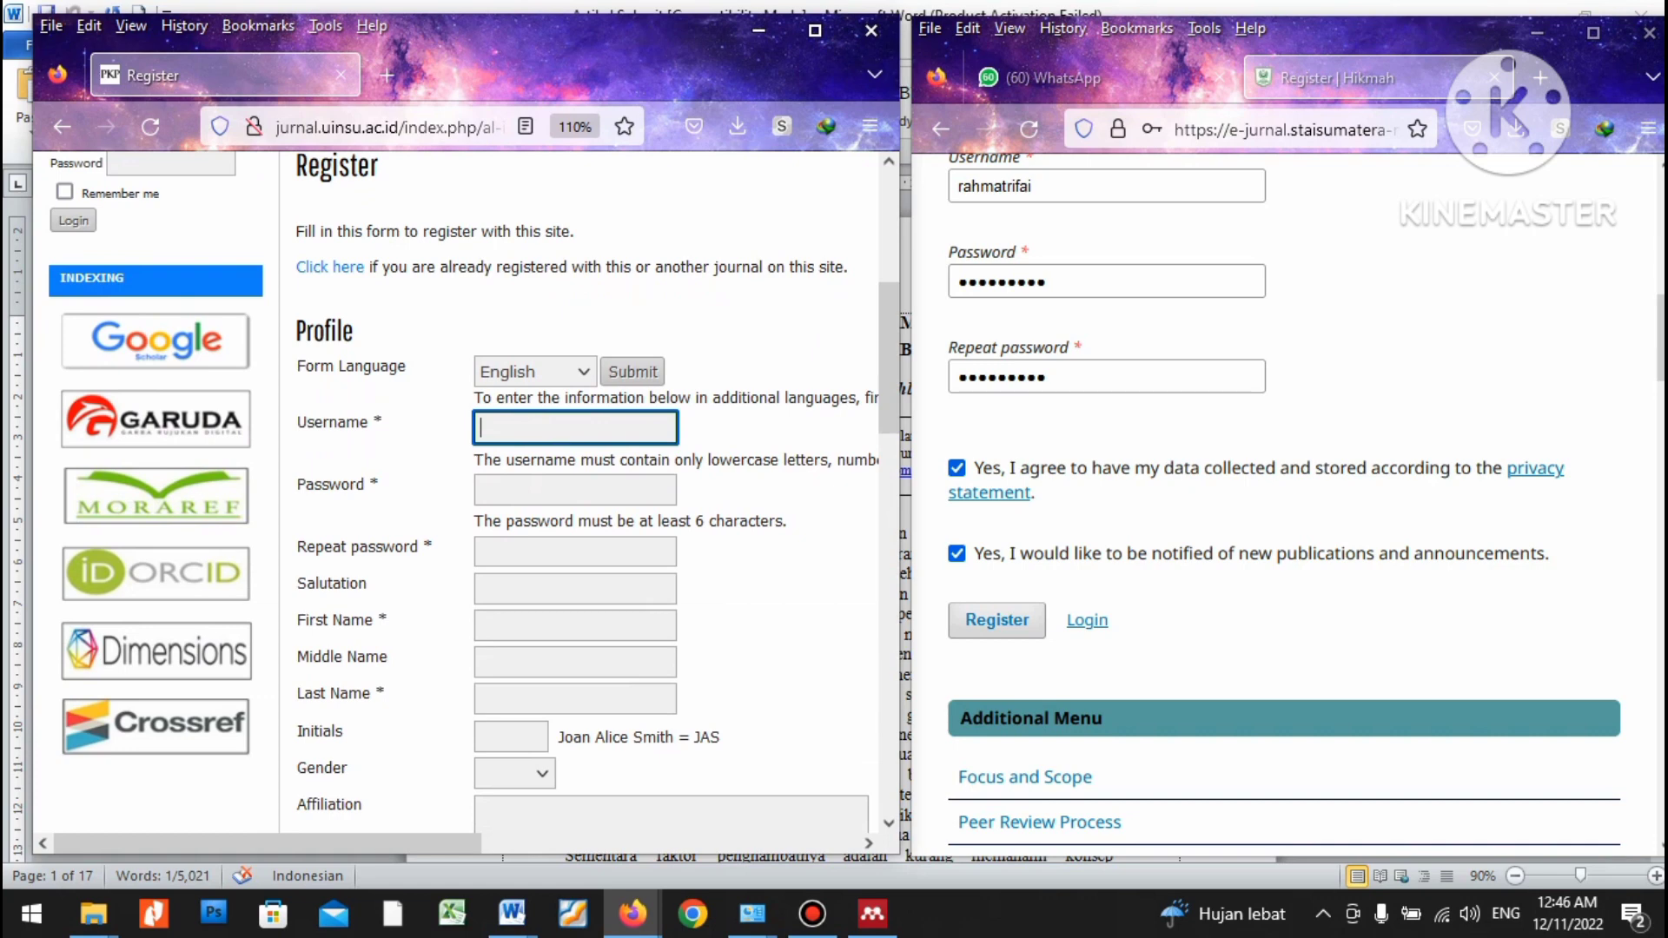
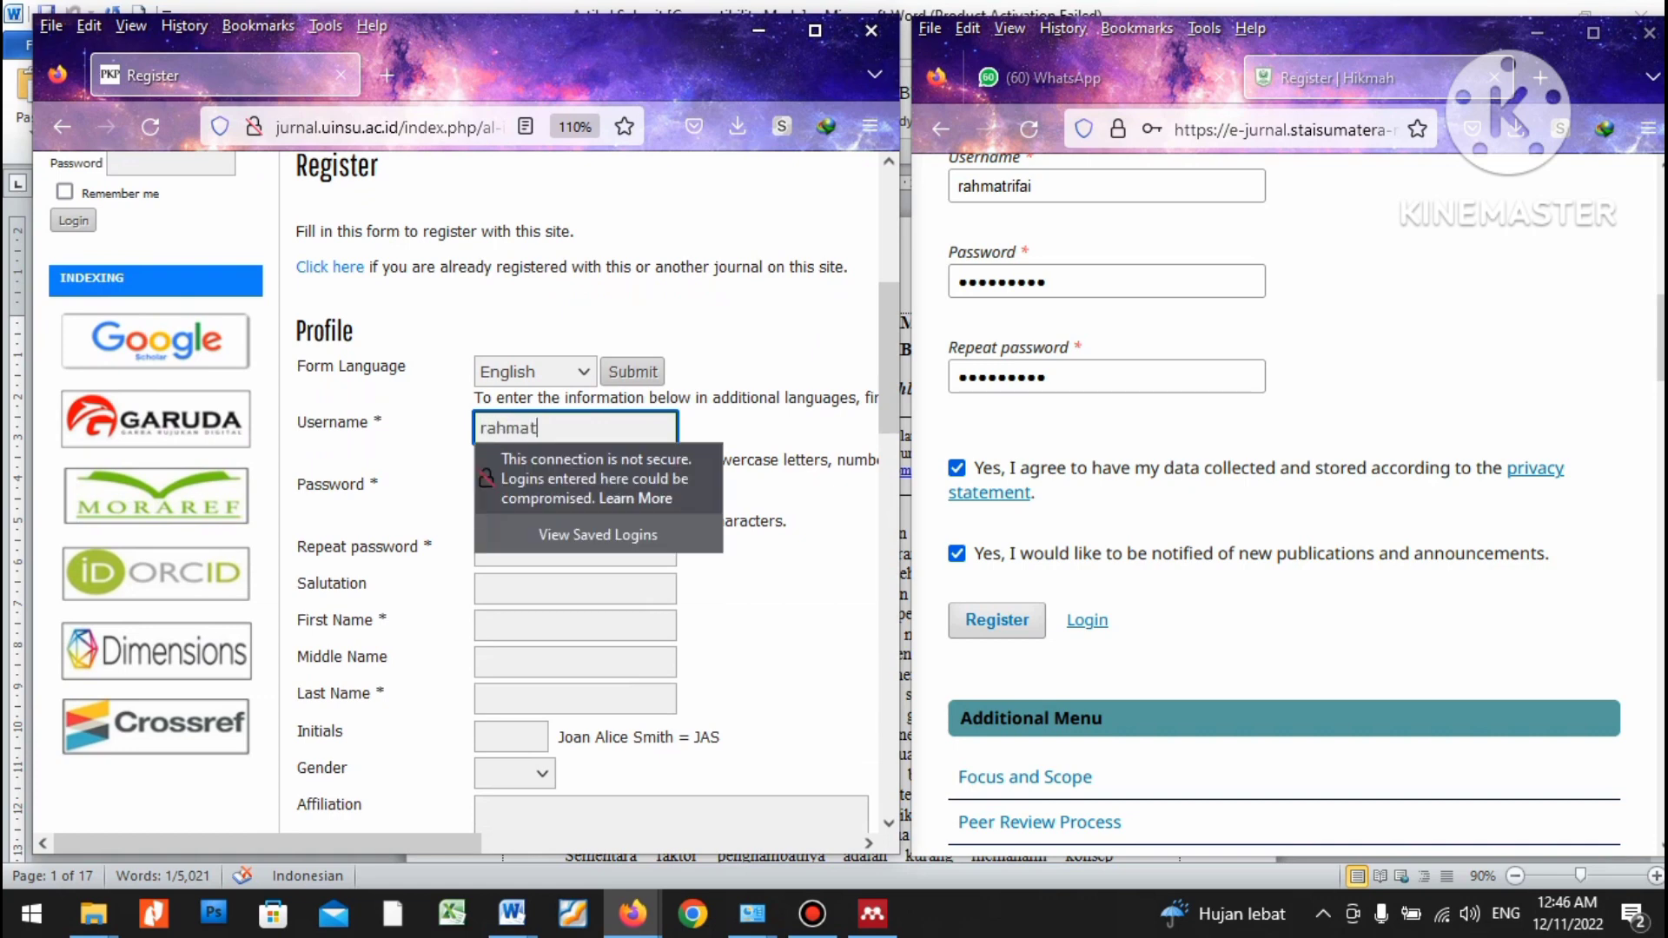
key(Tab)
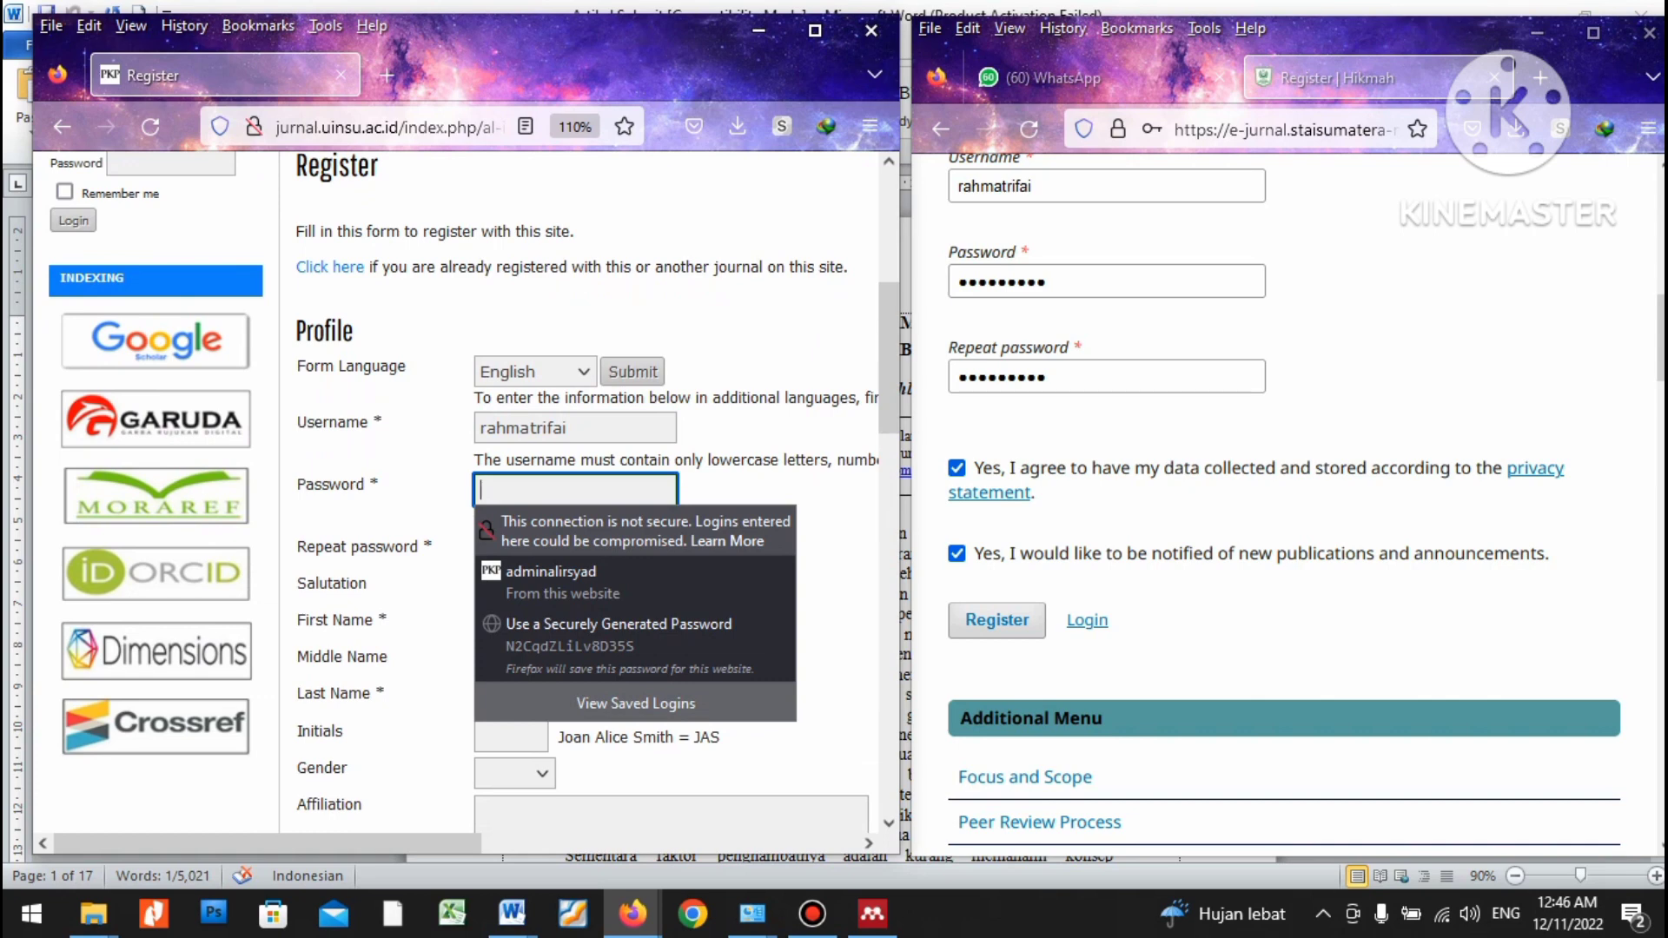
text(********)
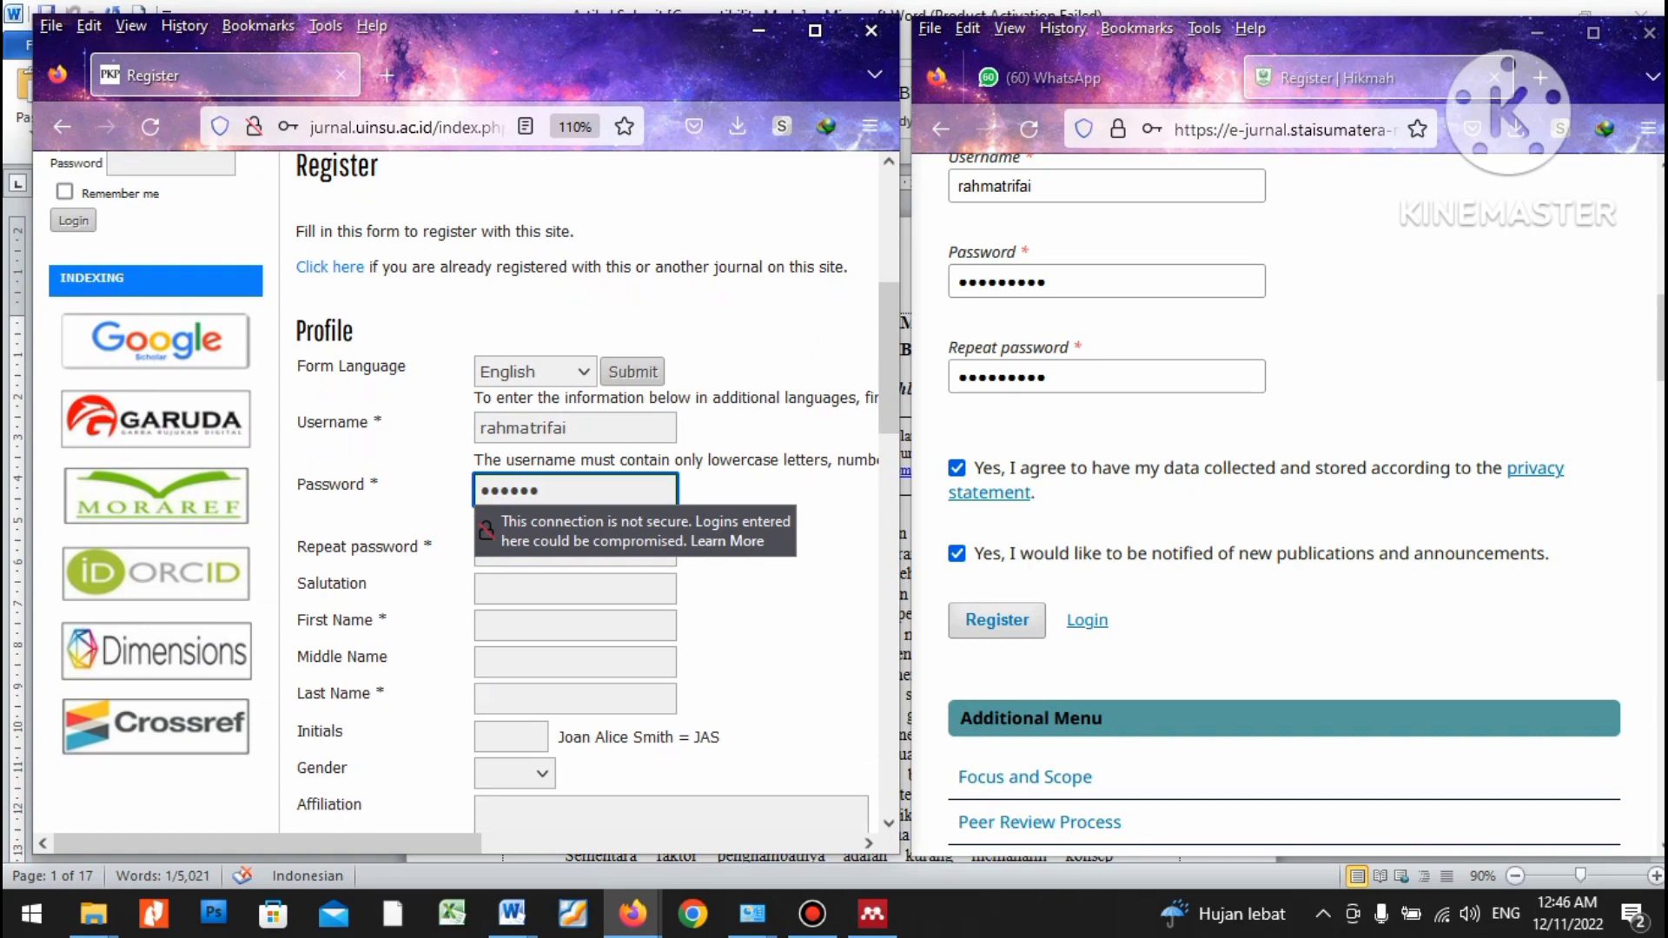
text(*)
click(576, 552)
text(**)
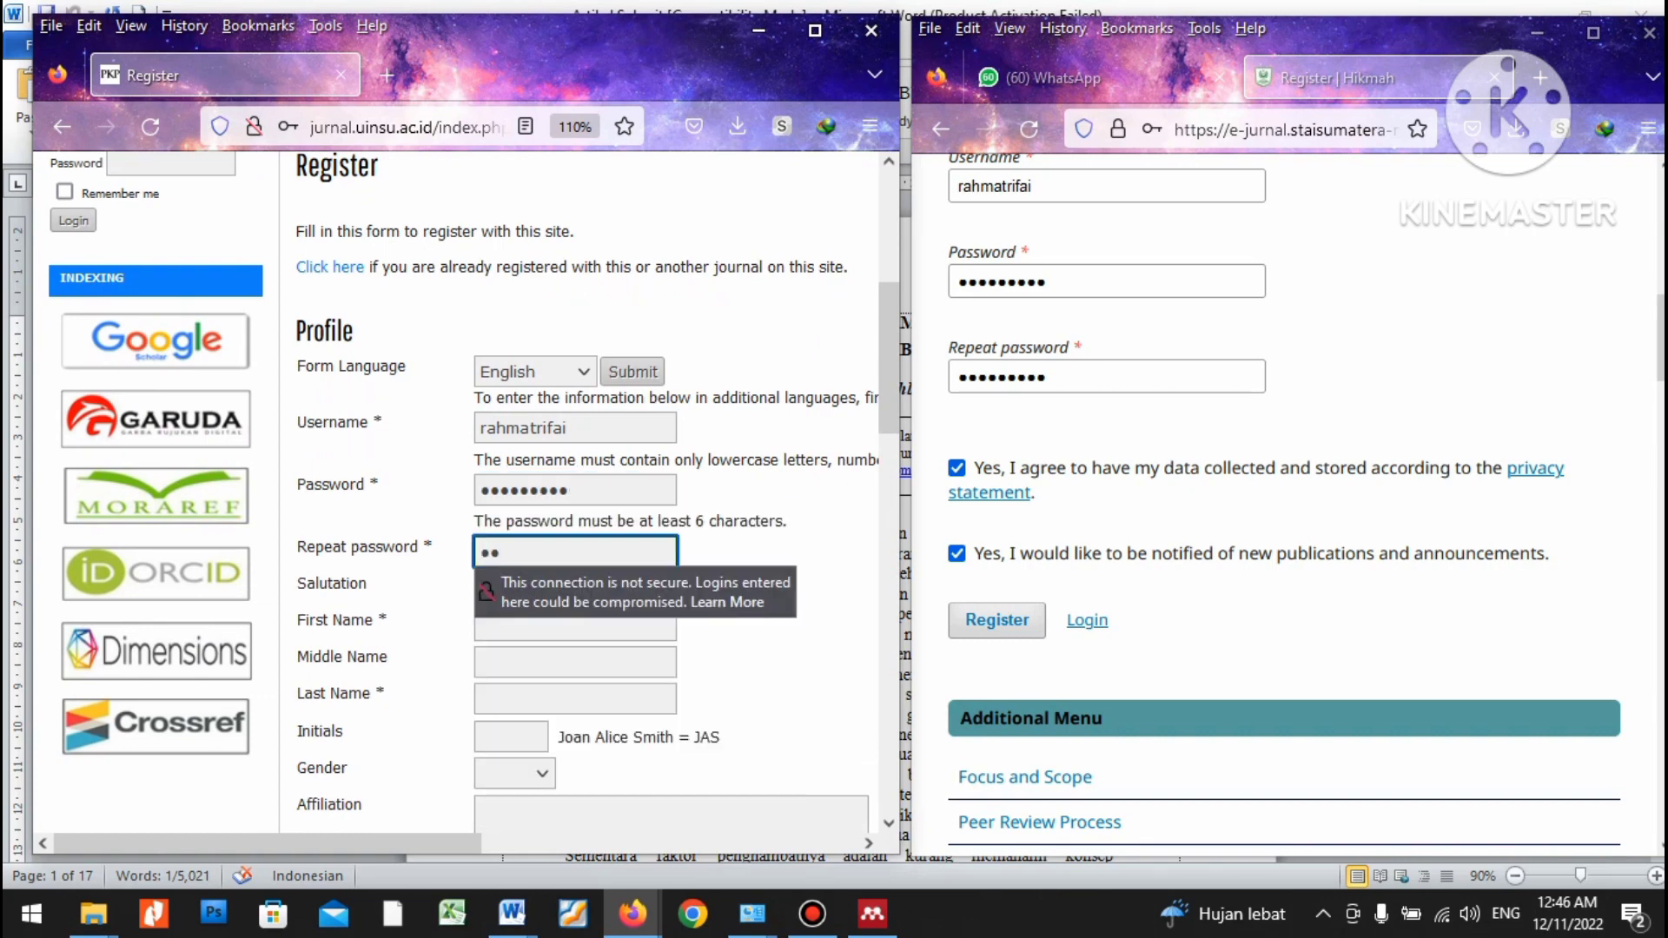
key(BackSpace)
key(BackSpace)
text(*********)
click(586, 428)
text(5)
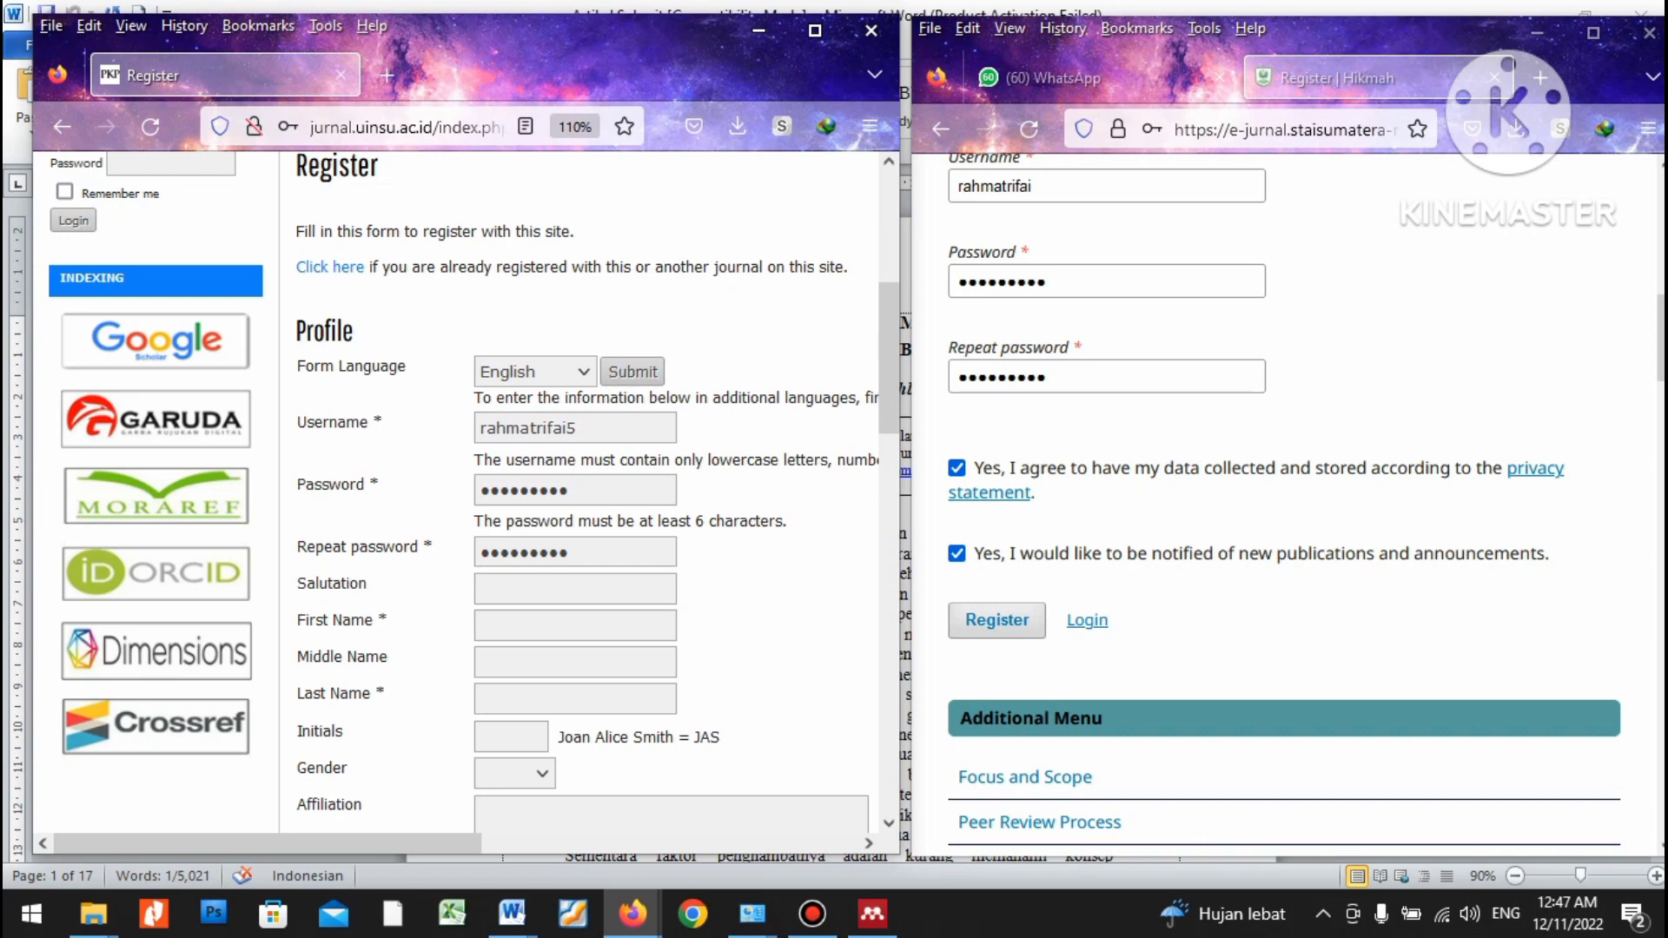
Fill in the author's first, middle and last names.
click(574, 625)
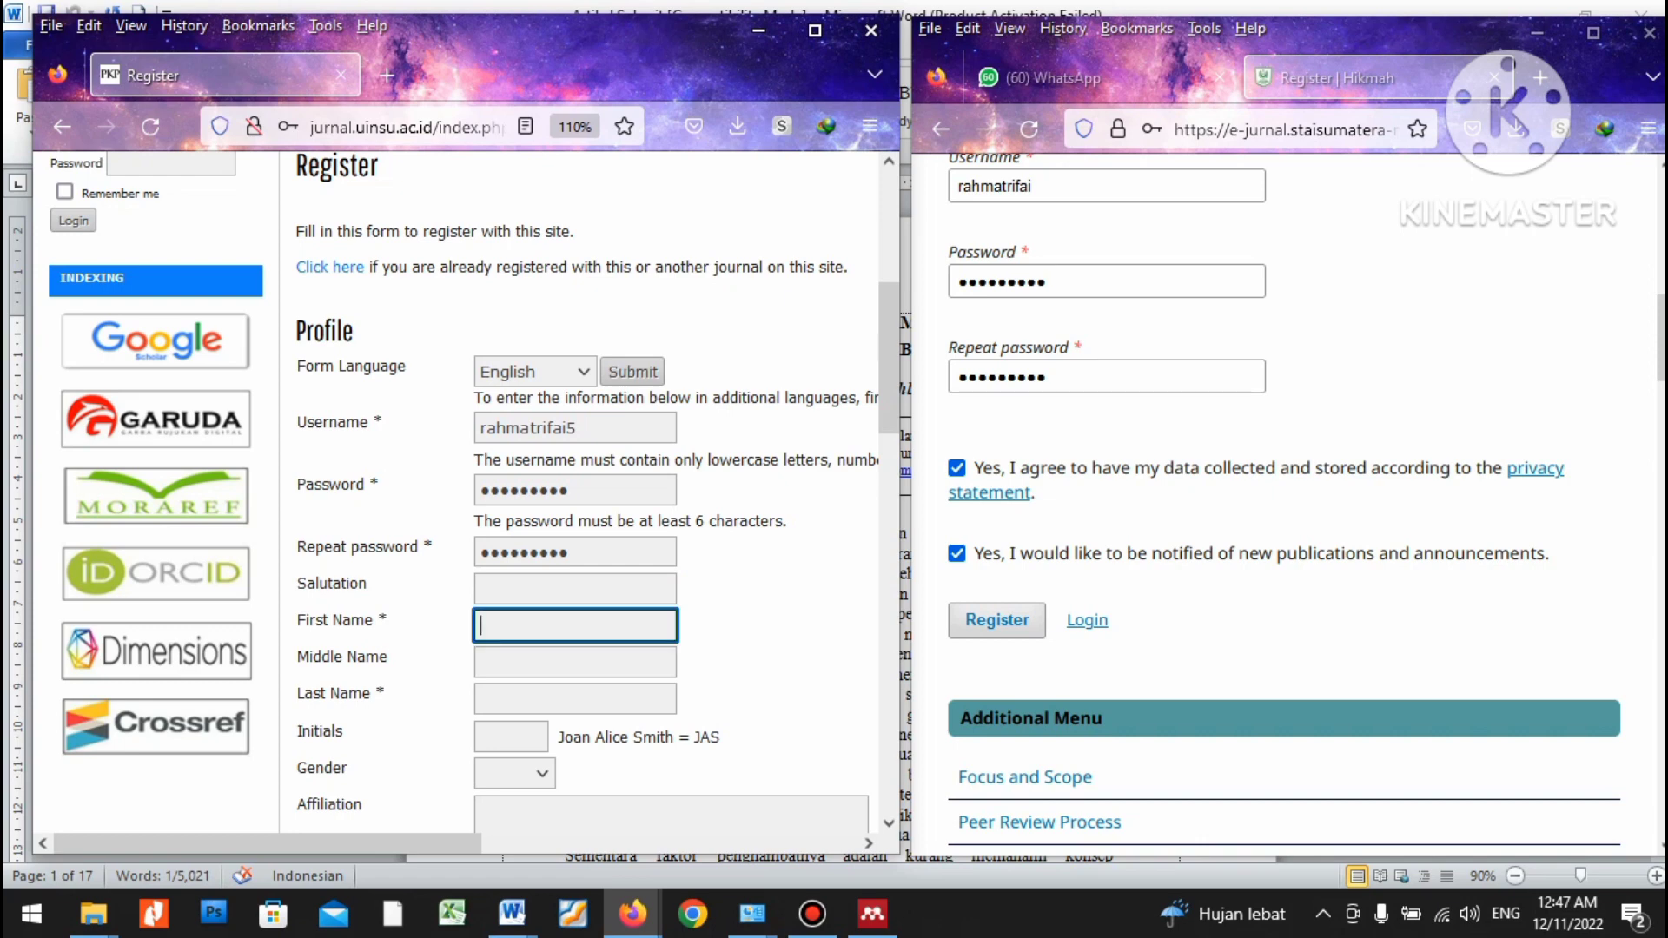
text(Rahmat)
click(575, 662)
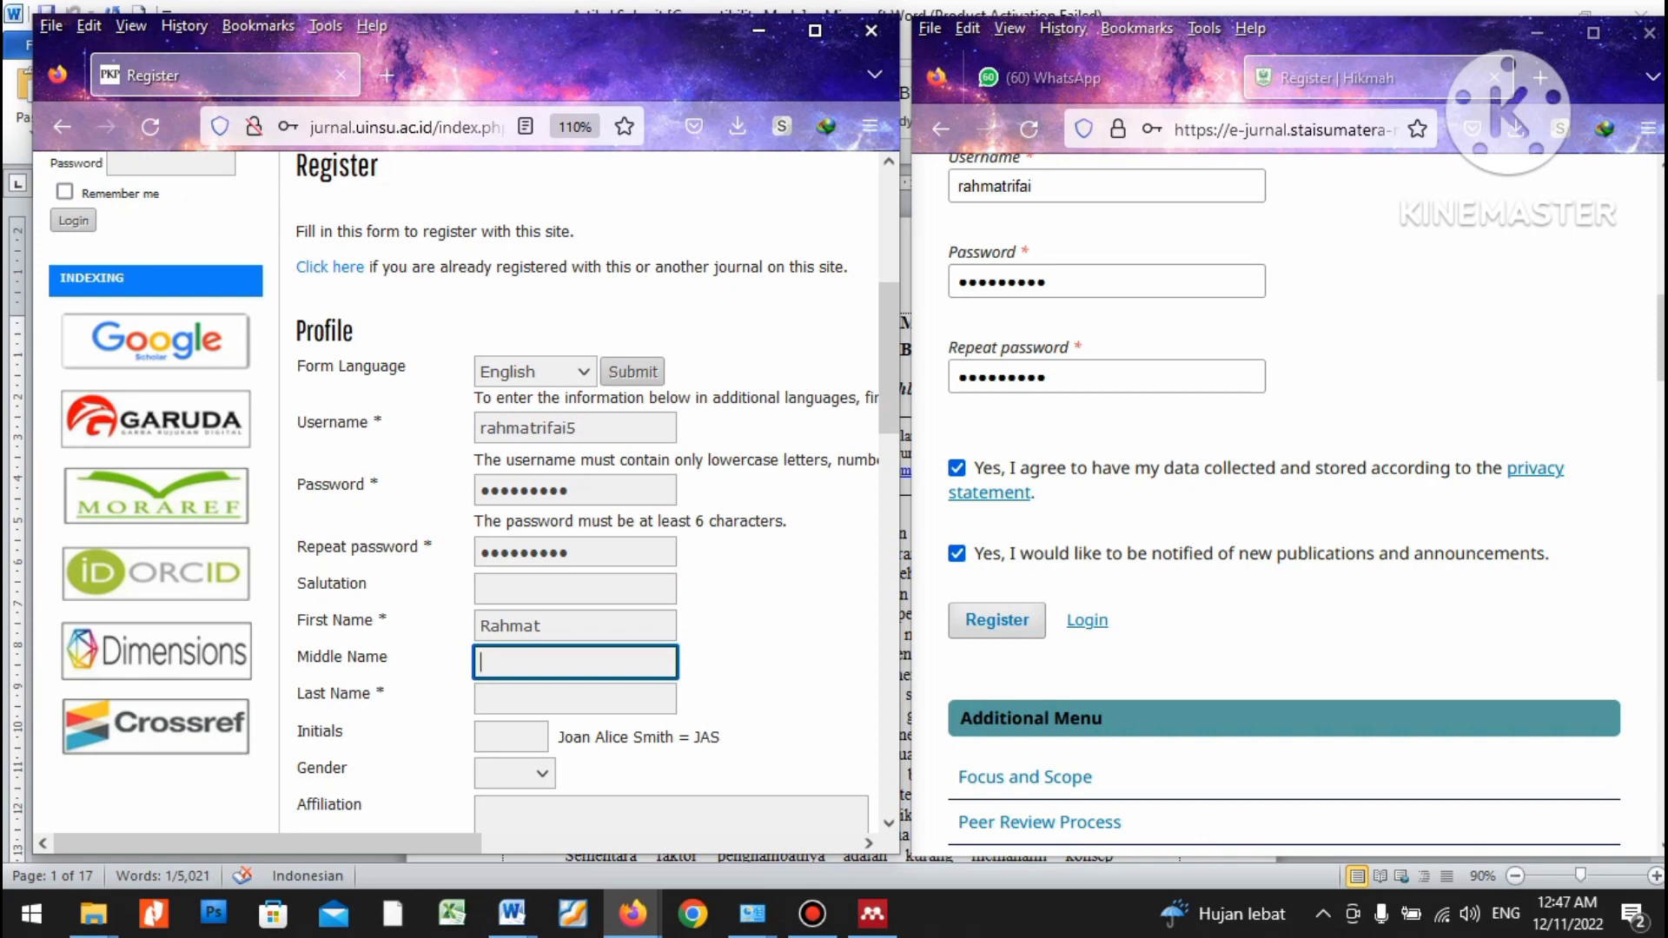
key(Tab)
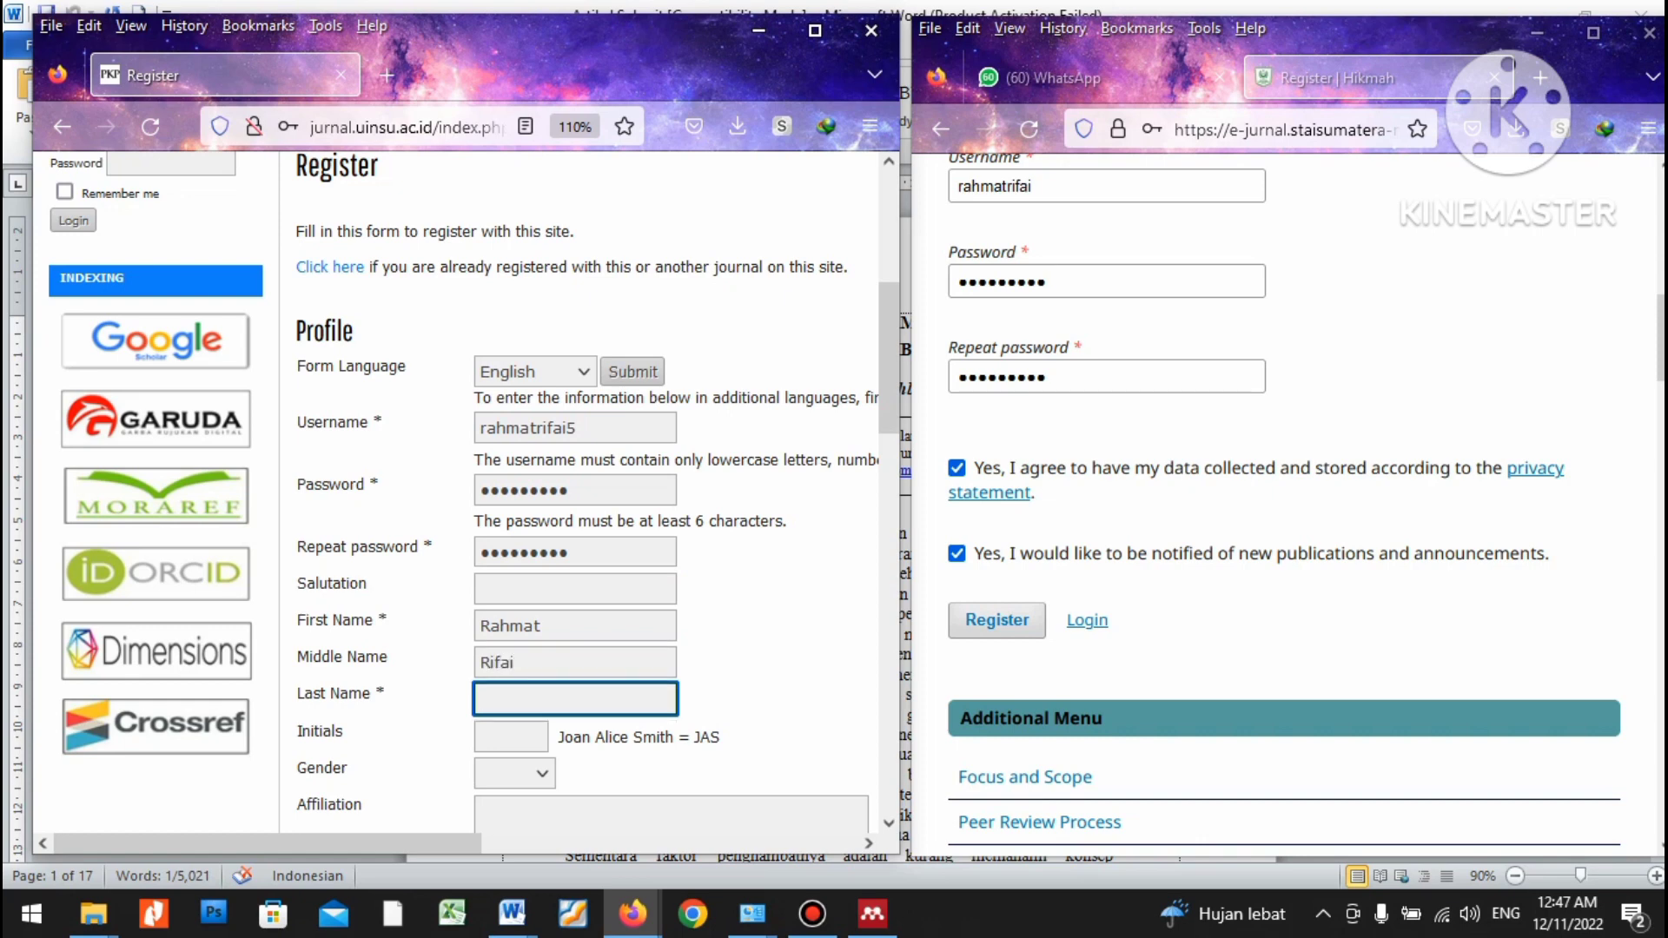
scroll(472, 481, down, 2)
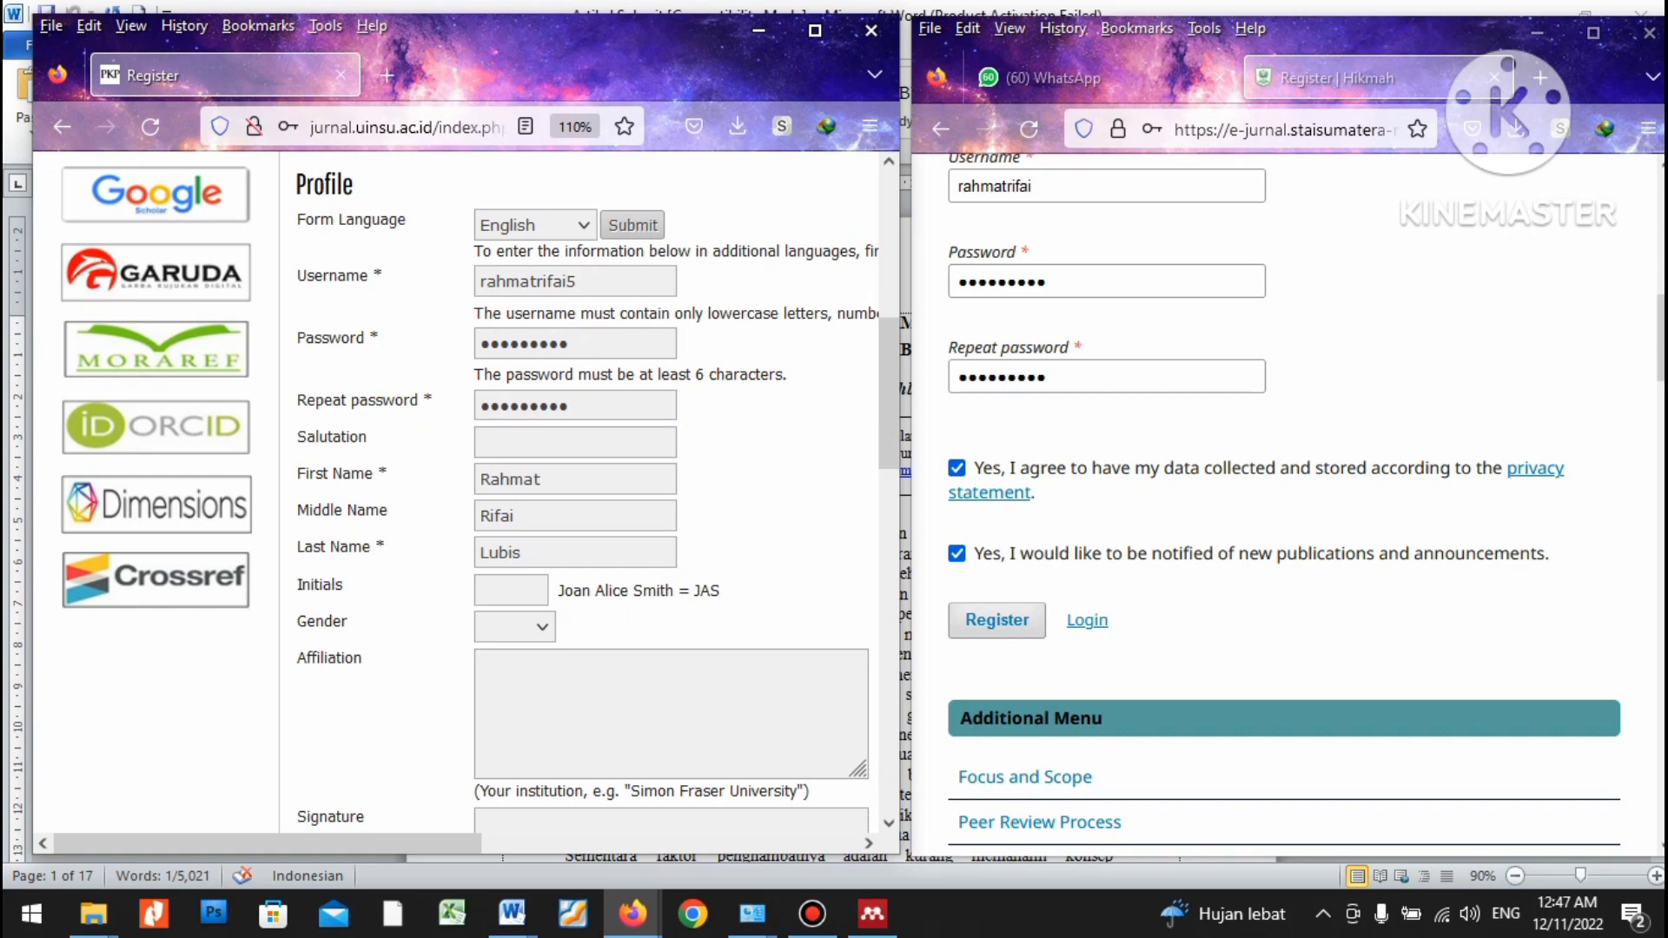
Set gender to M and affiliation to 'Sekolah Tinggi Agama Islam Sumatera'.
click(514, 627)
click(504, 686)
click(483, 664)
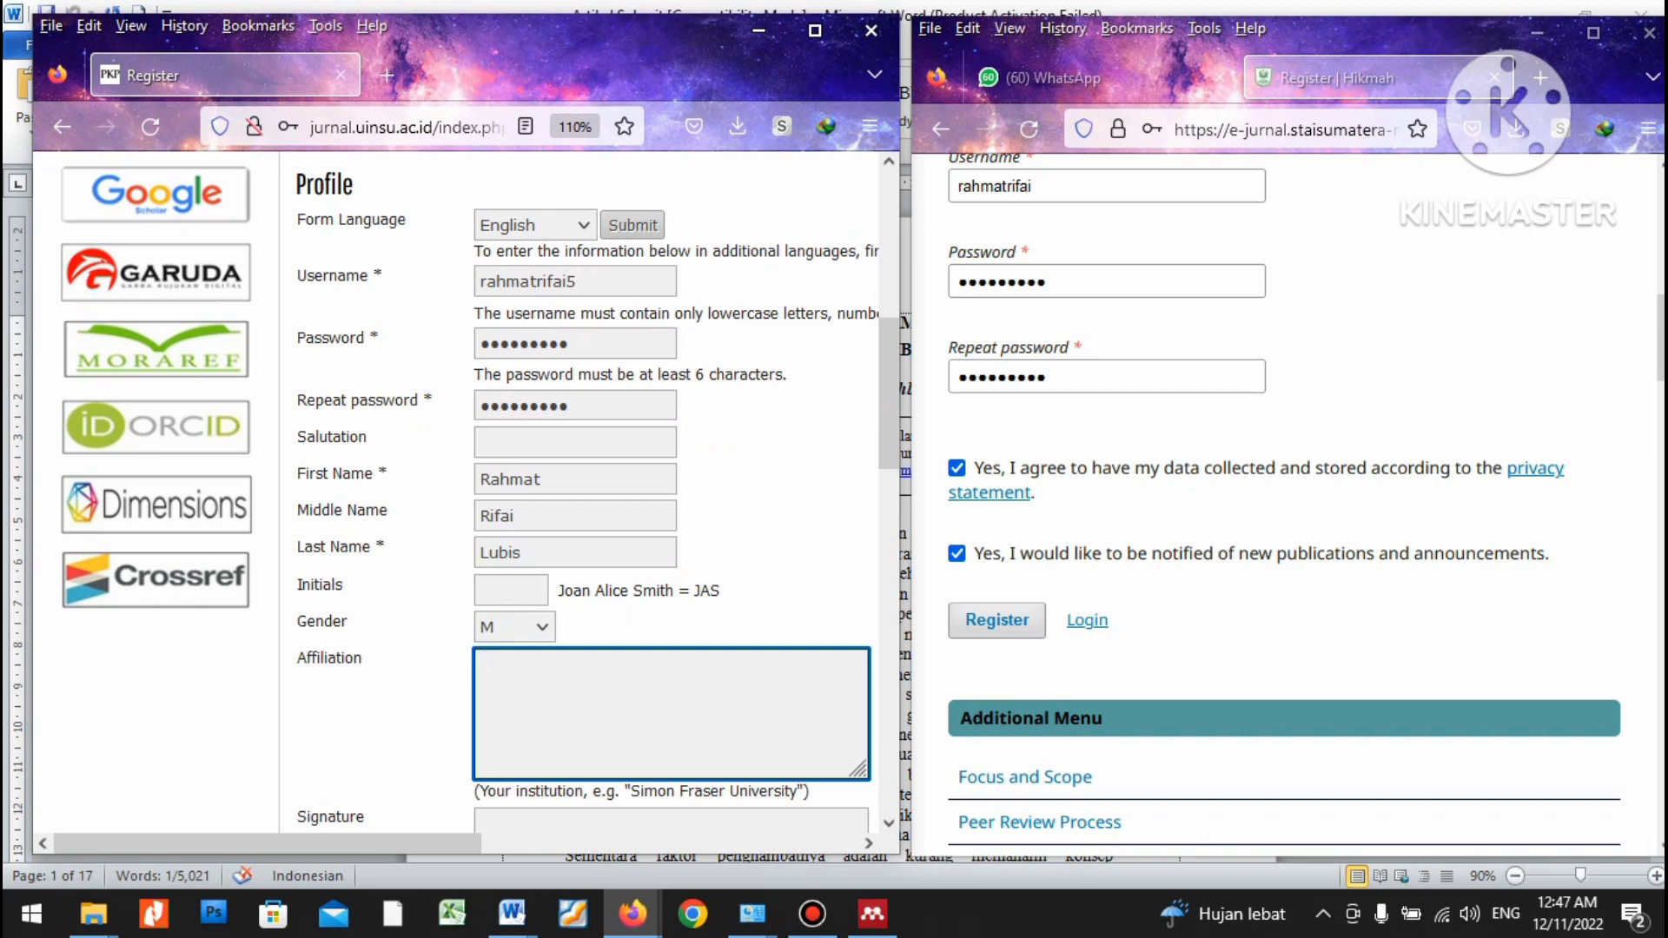
text(Sekolah tinggi Agama Islam Sumatera)
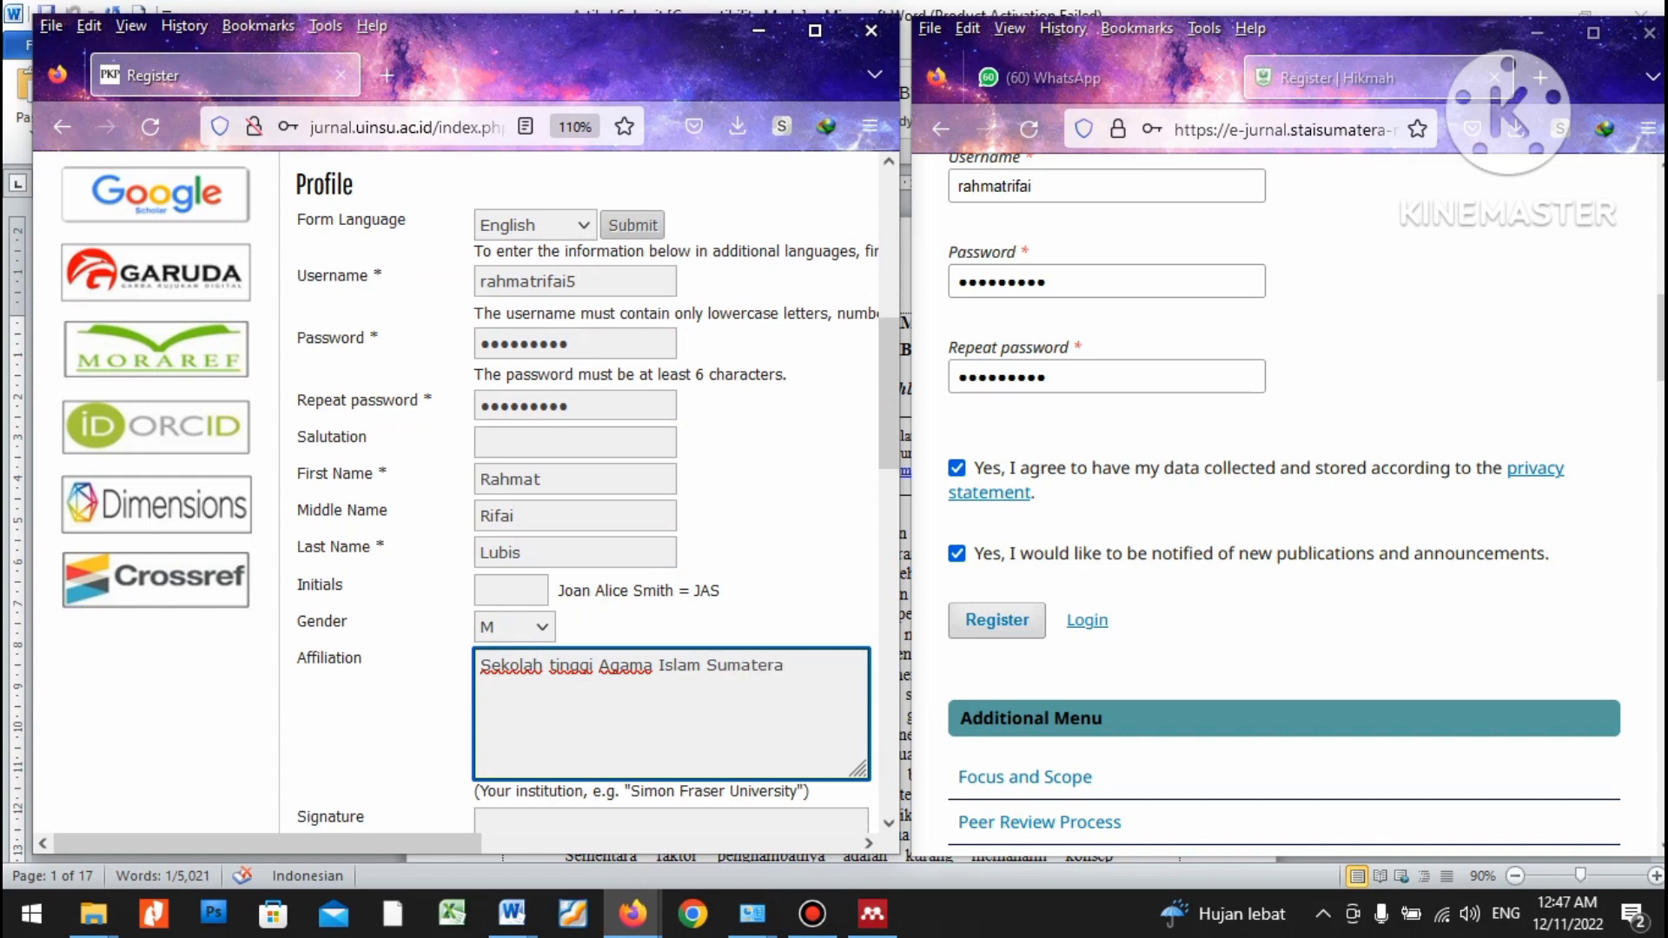
click(555, 665)
key(BackSpace)
text(T)
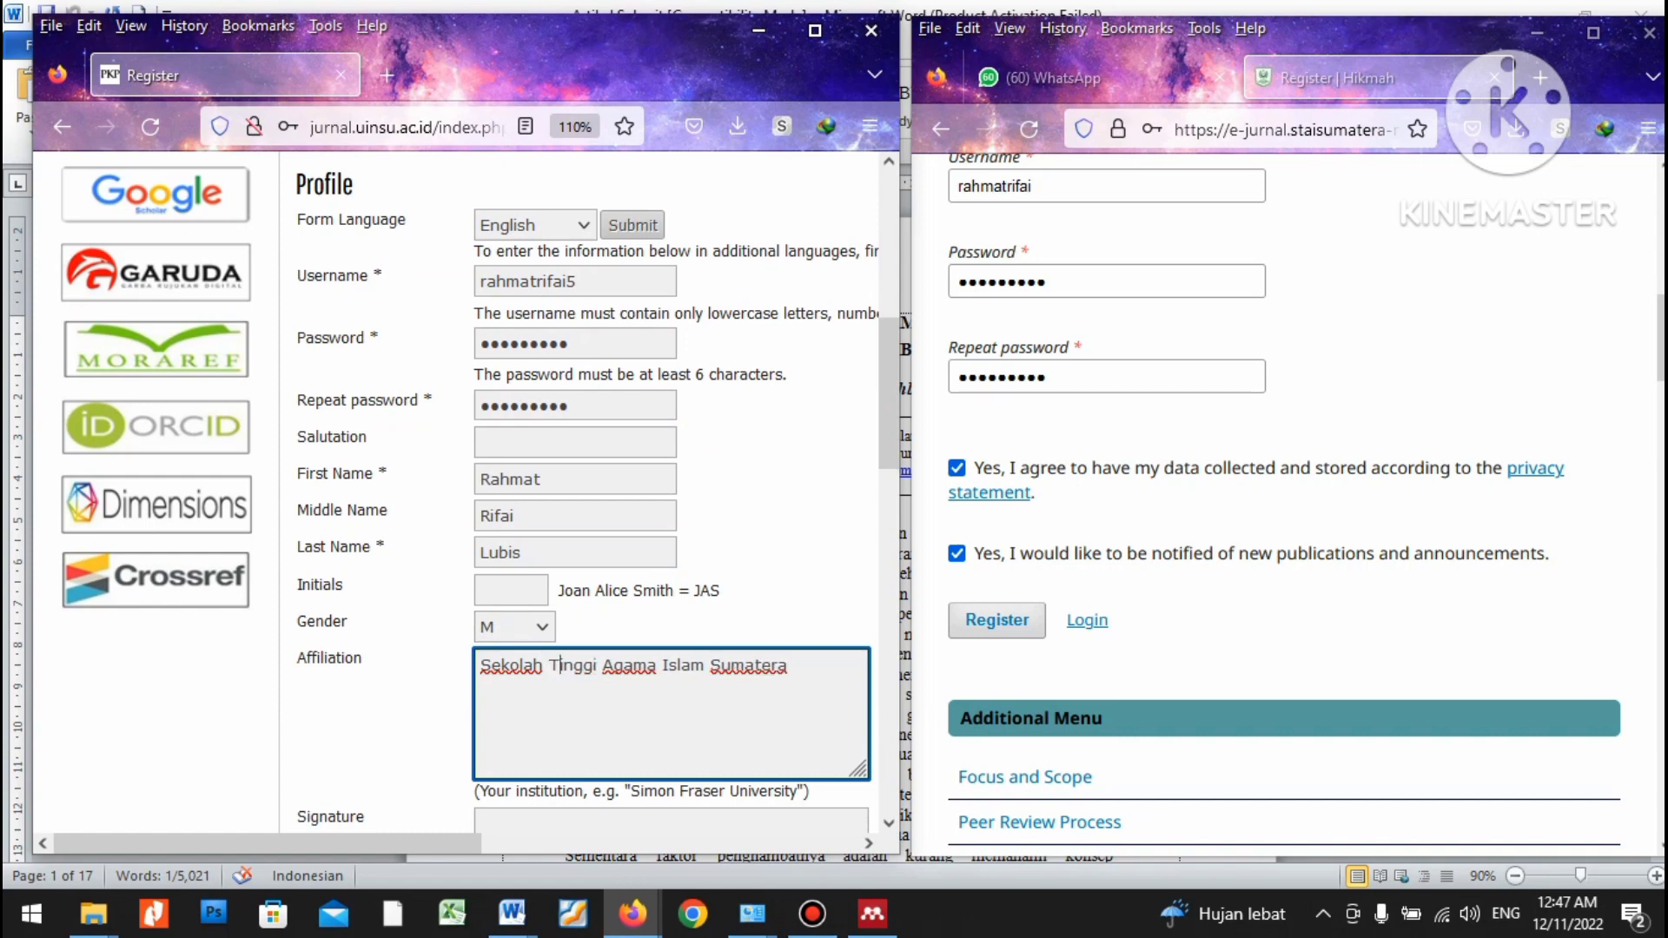
Enter the author's e-mail and paste it into Confirm Email.
scroll(480, 493, down, 3)
scroll(480, 492, down, 5)
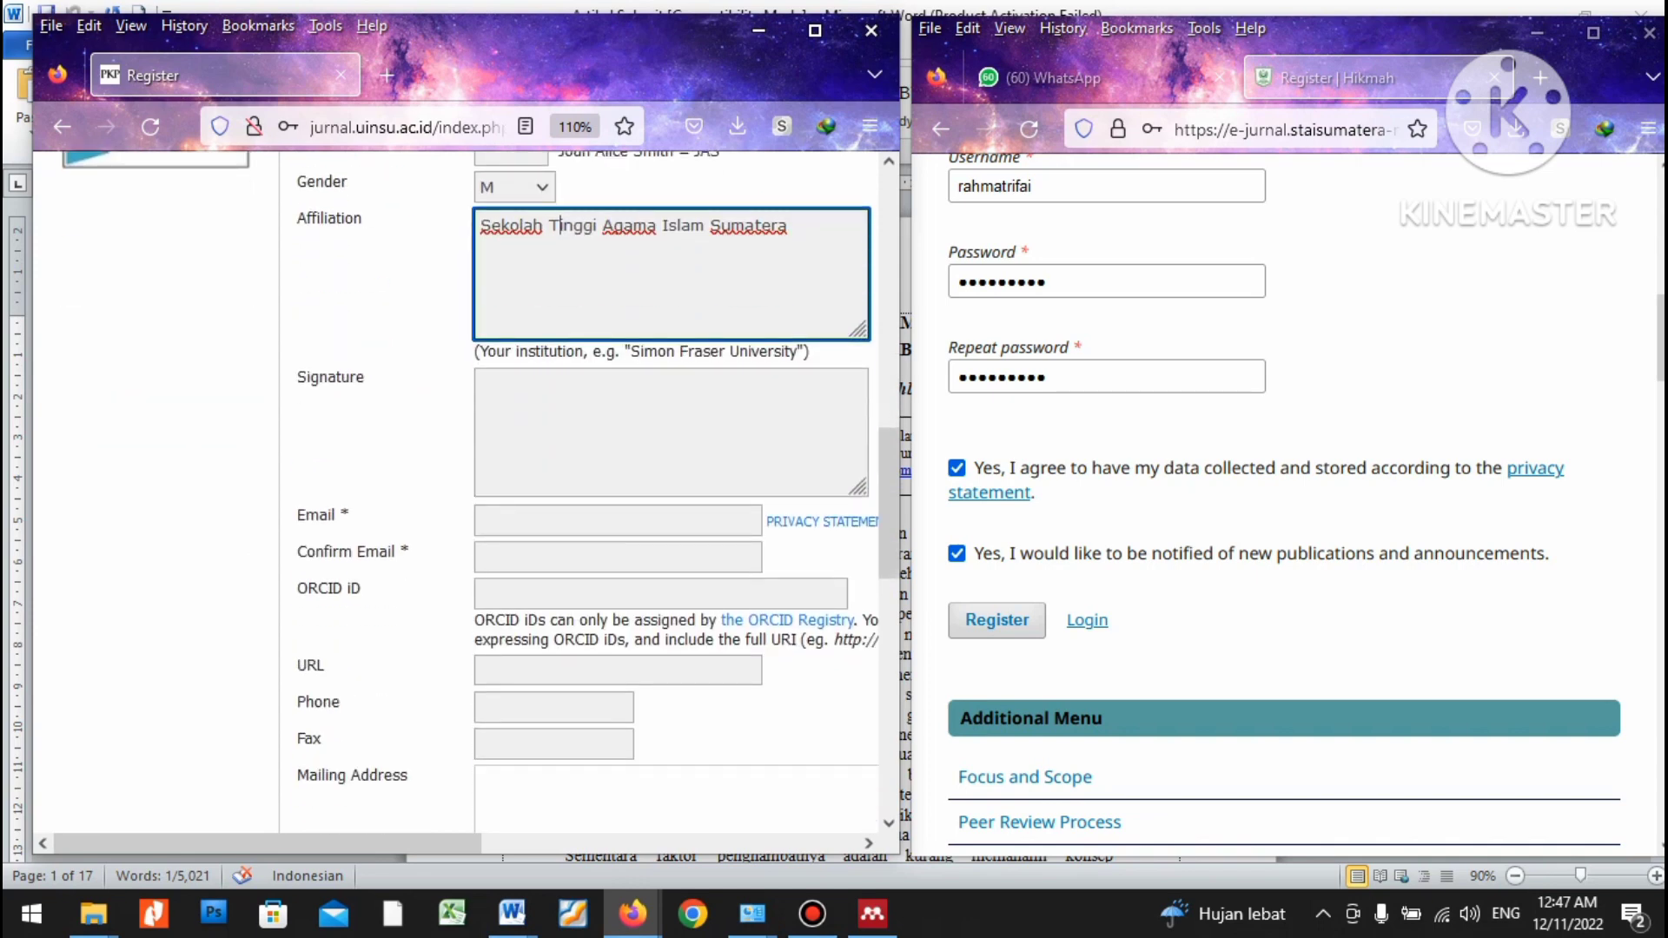
click(487, 520)
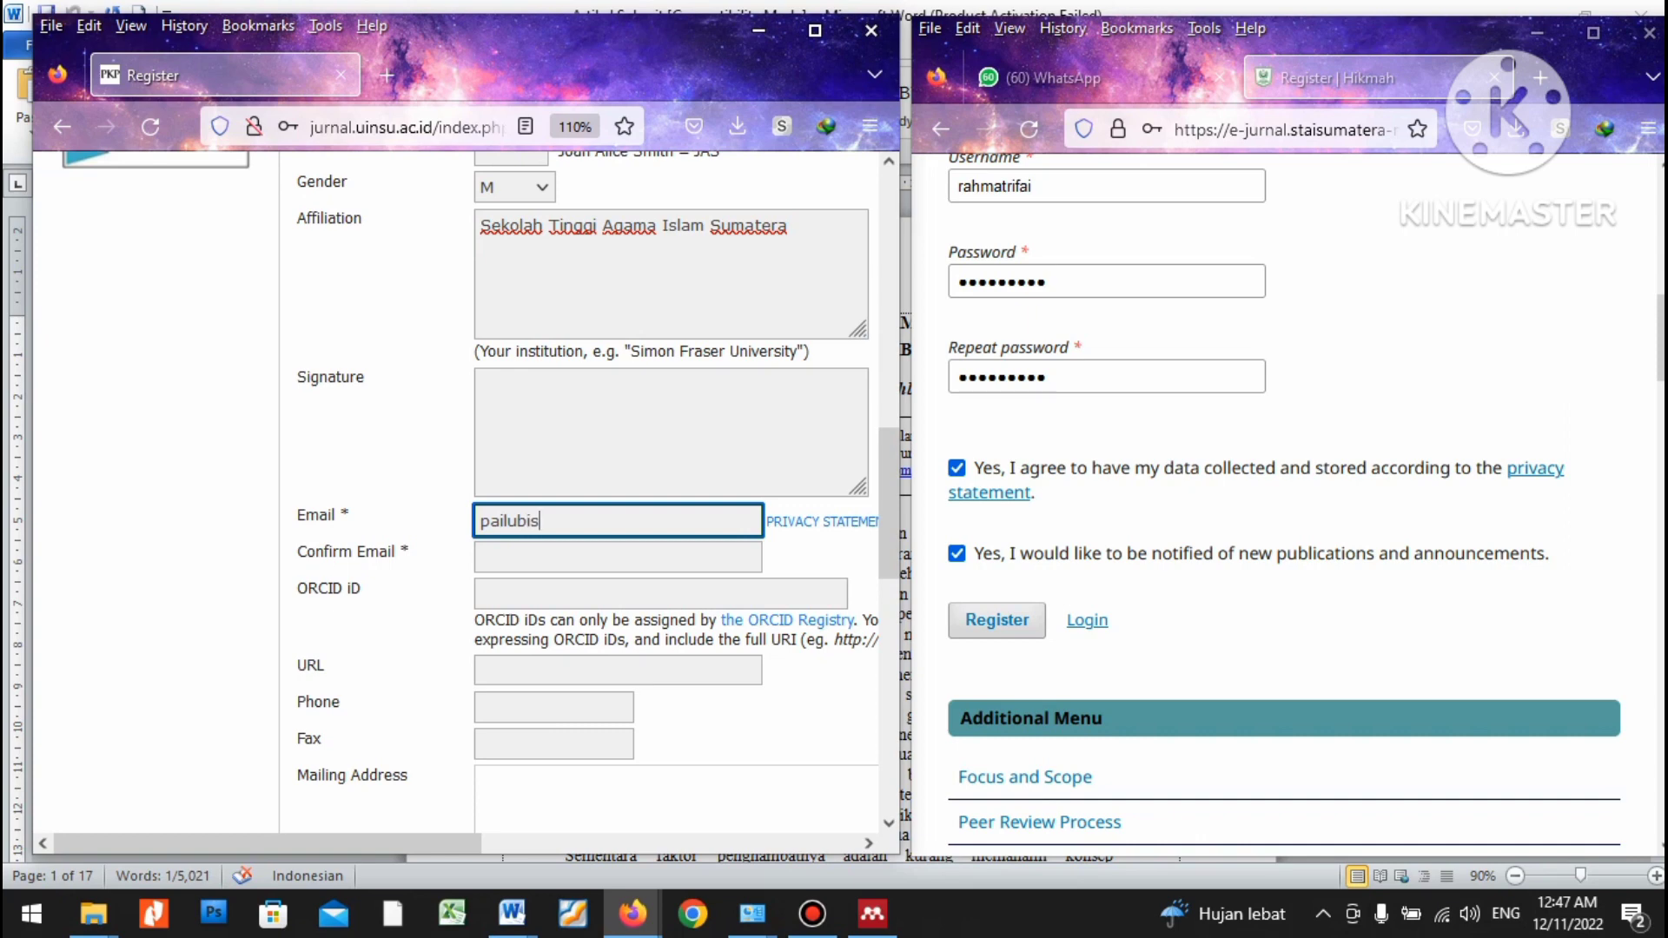
click(617, 557)
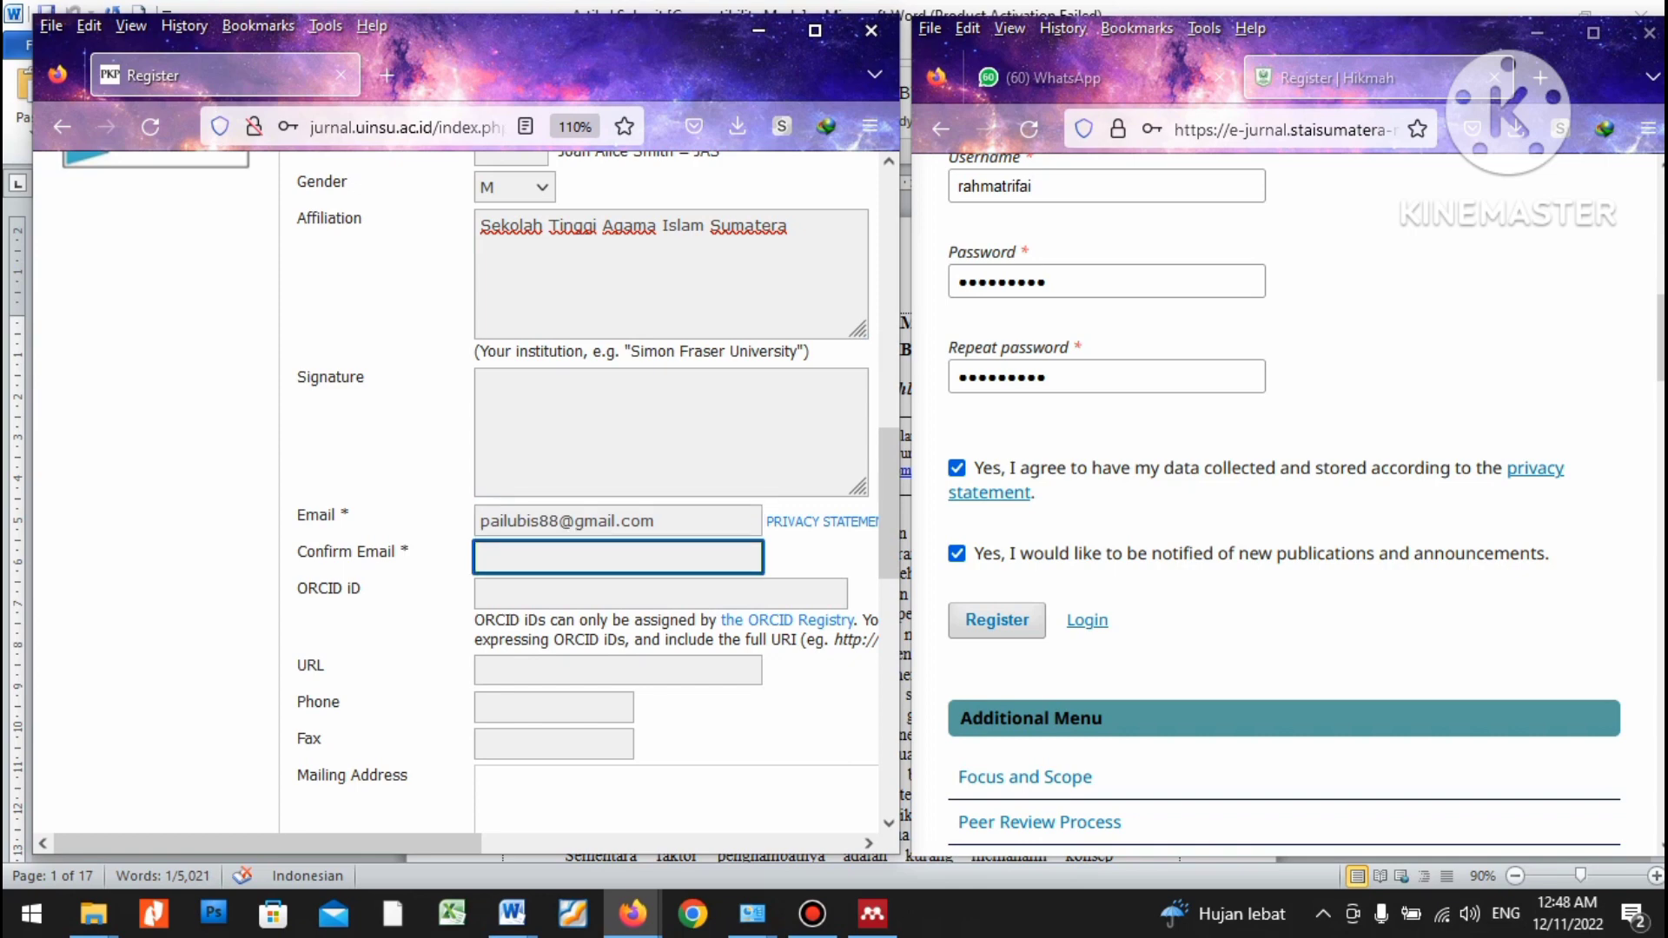
drag(657, 522, 478, 521)
key(ctrl+c)
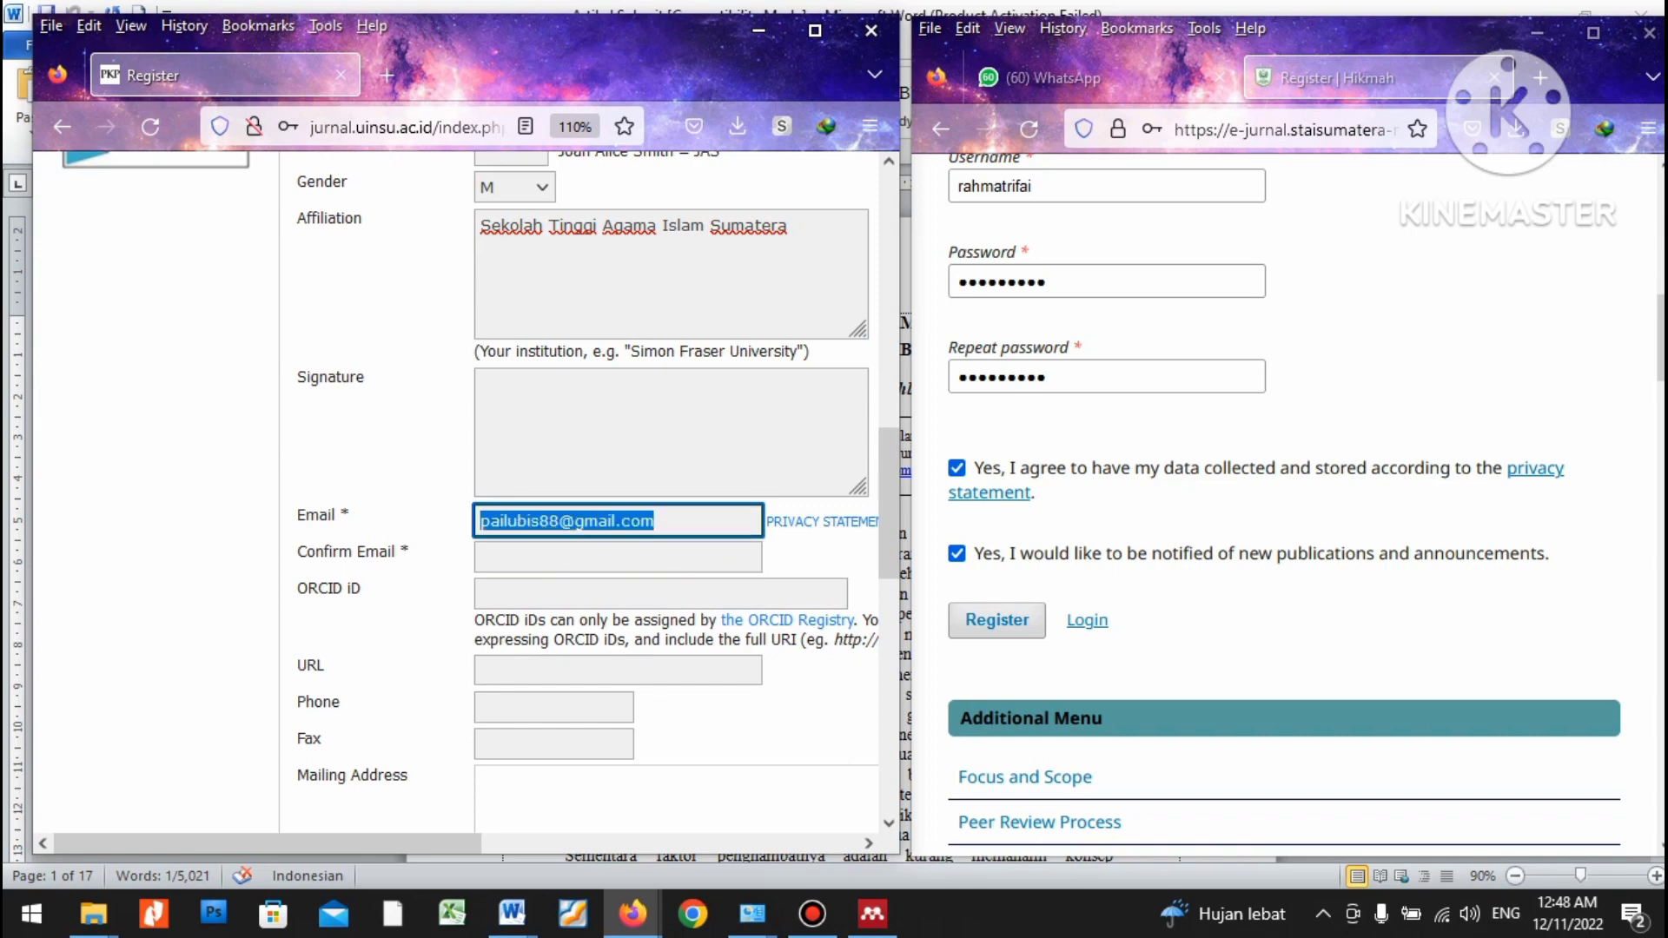
click(617, 557)
key(ctrl+v)
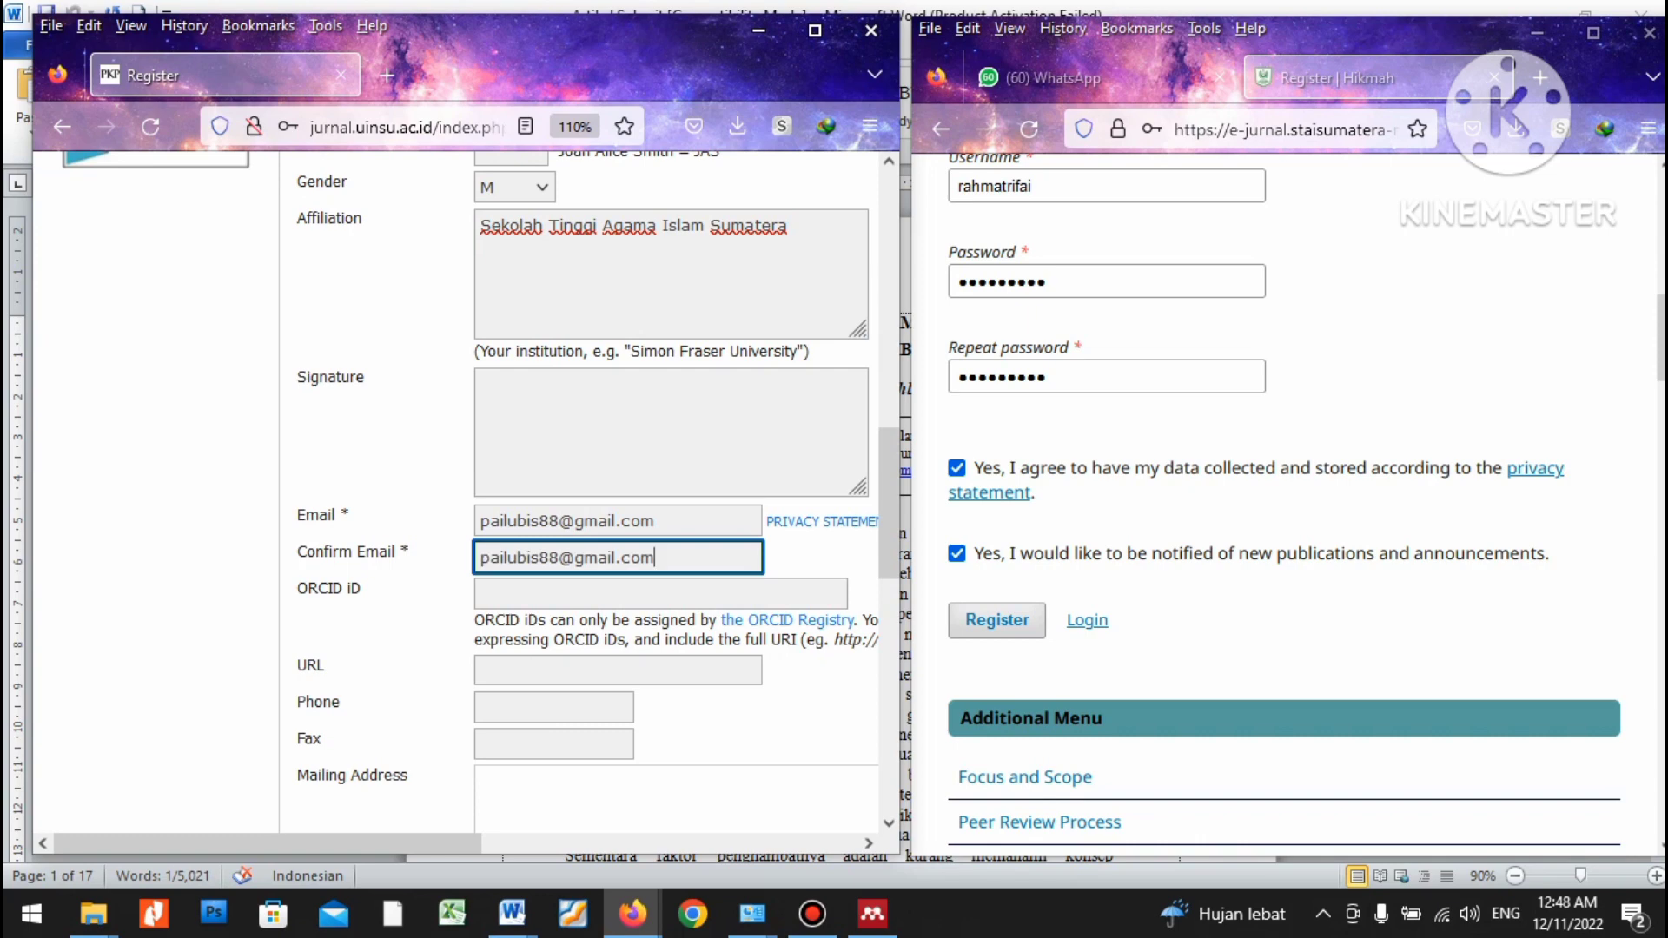
Skip the optional ORCID, URL, phone and fax fields and choose Indonesia as the country.
click(660, 593)
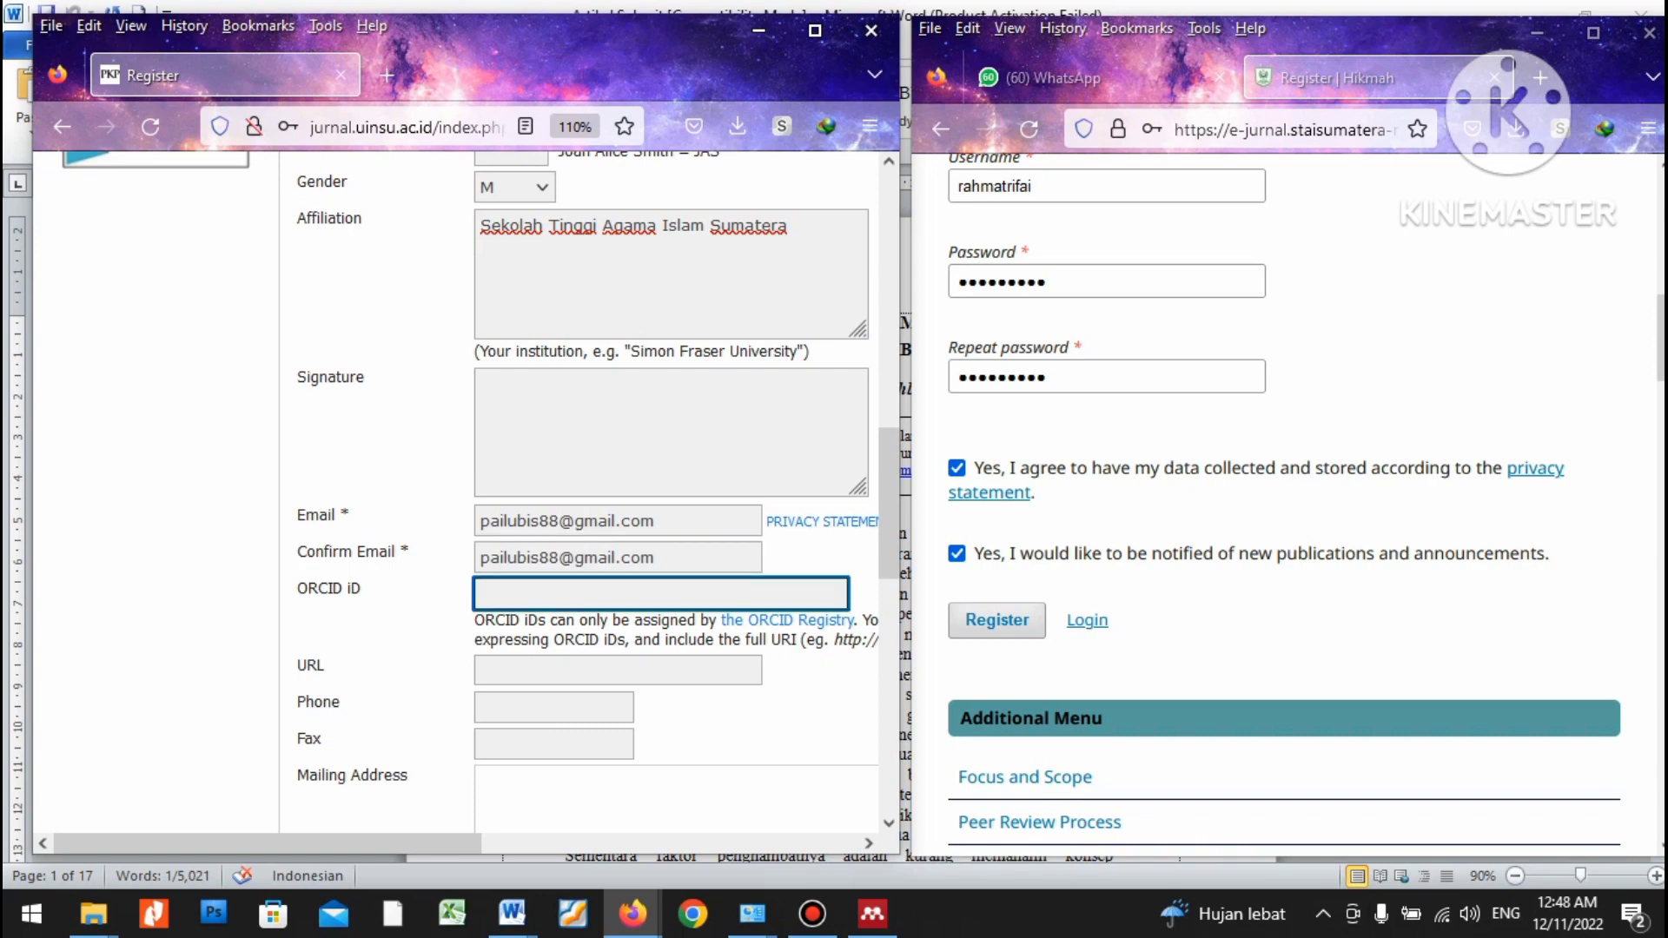
click(618, 670)
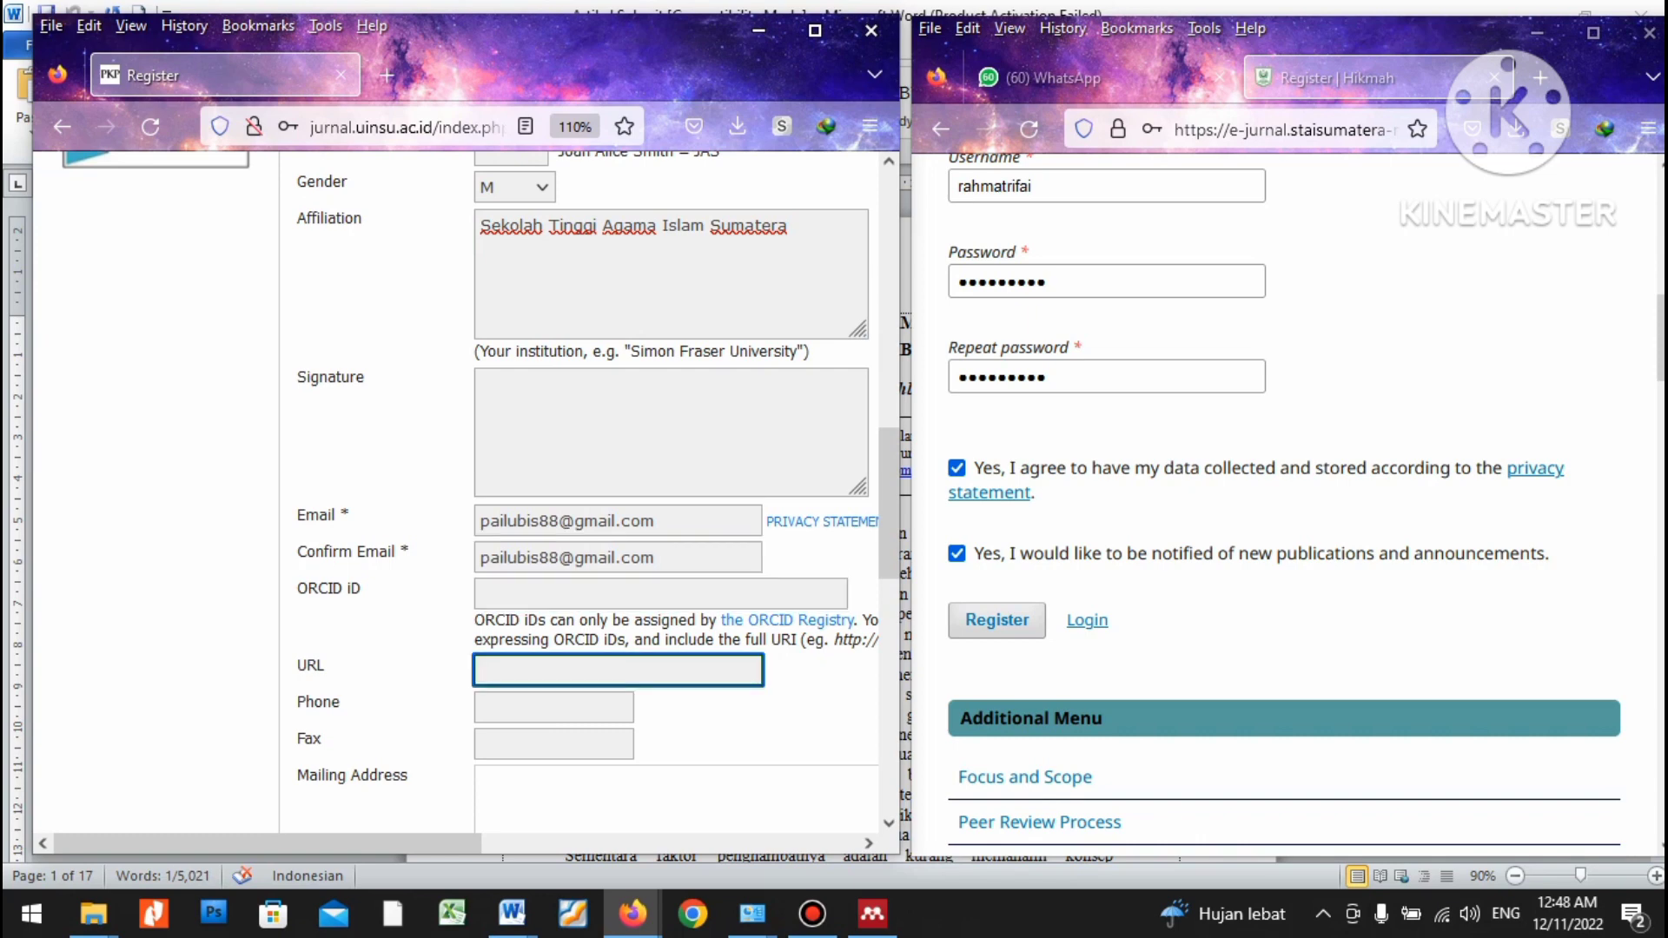
click(554, 707)
click(554, 745)
scroll(554, 744, down, 3)
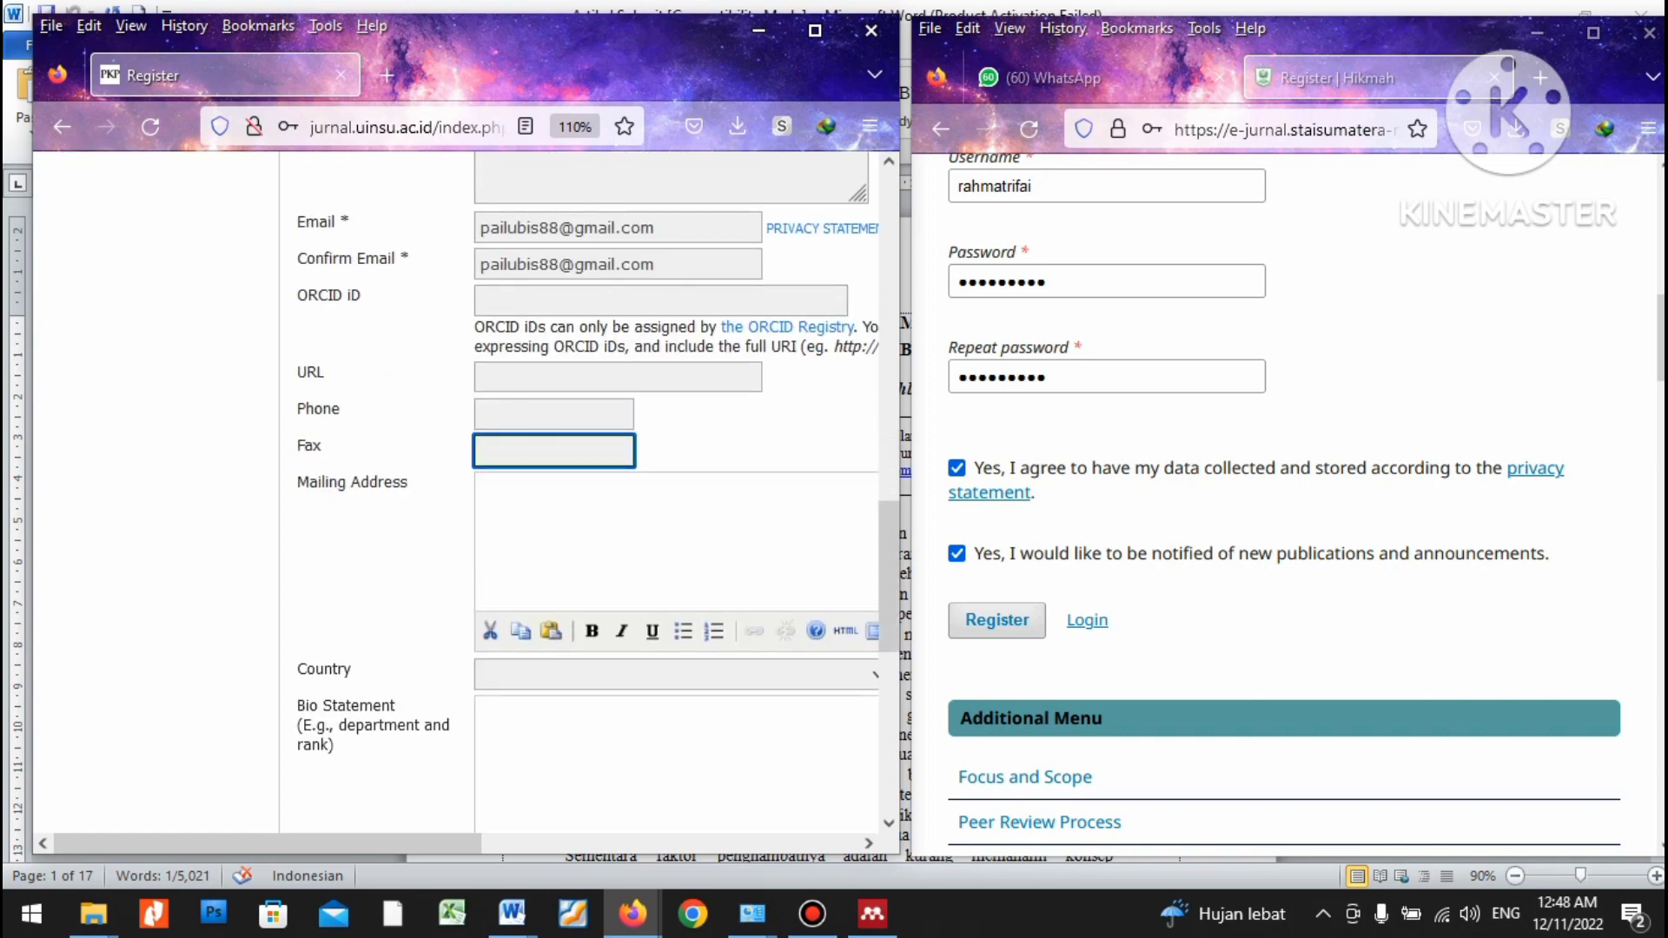
click(608, 521)
click(677, 674)
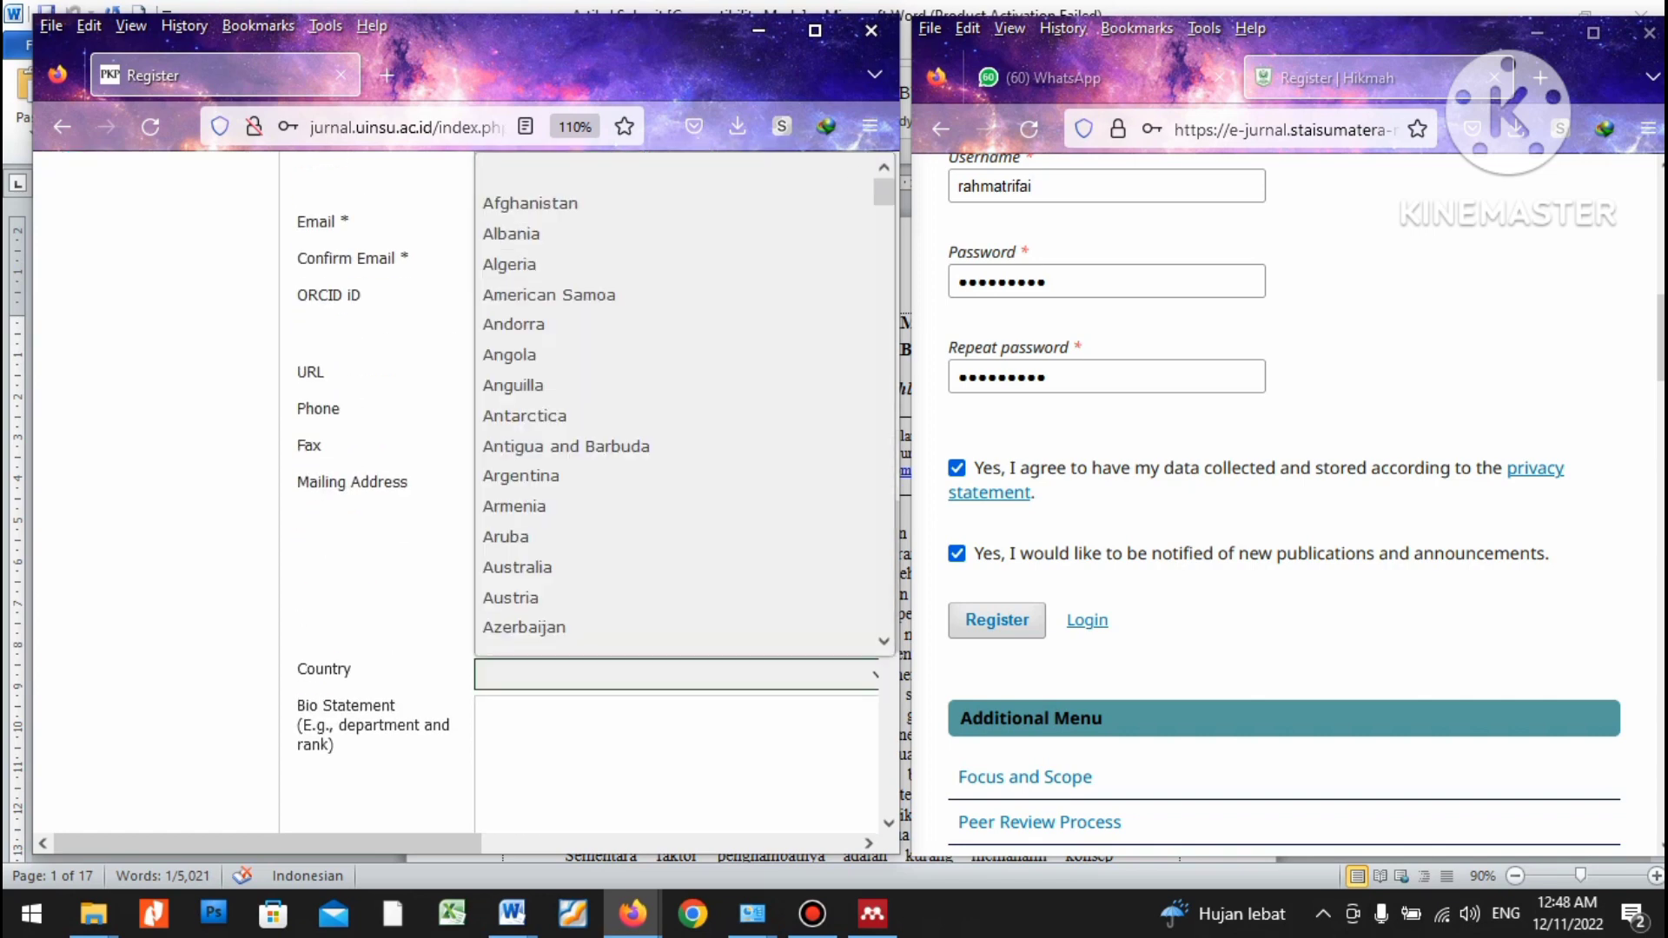
text(indo)
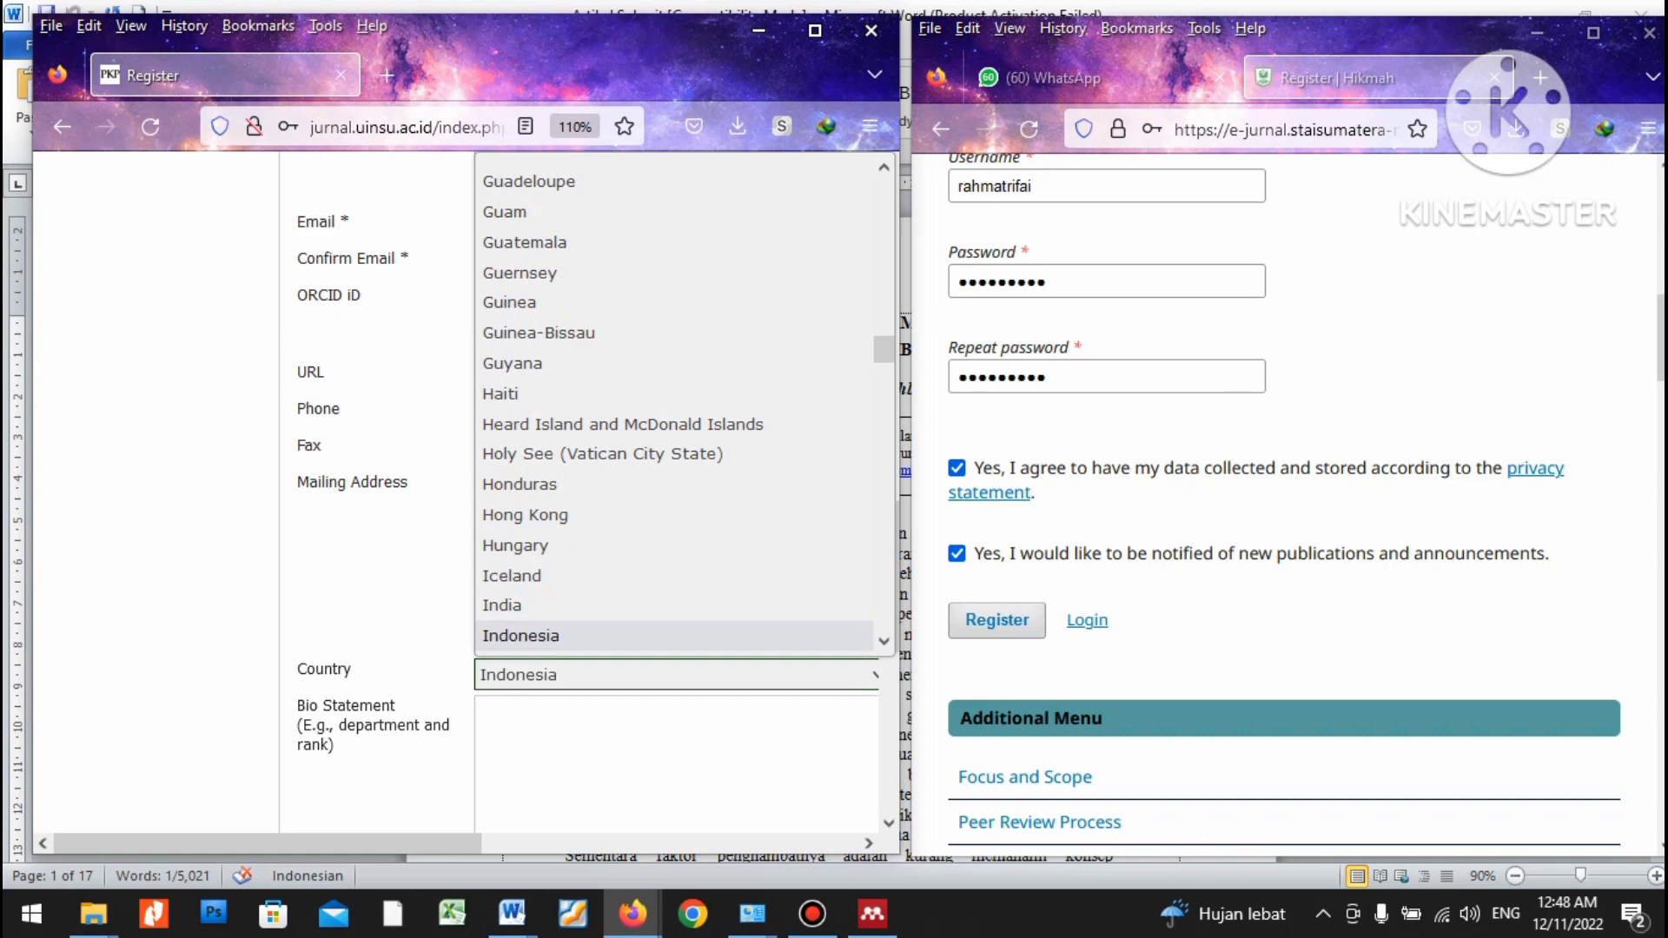
key(Return)
key(Tab)
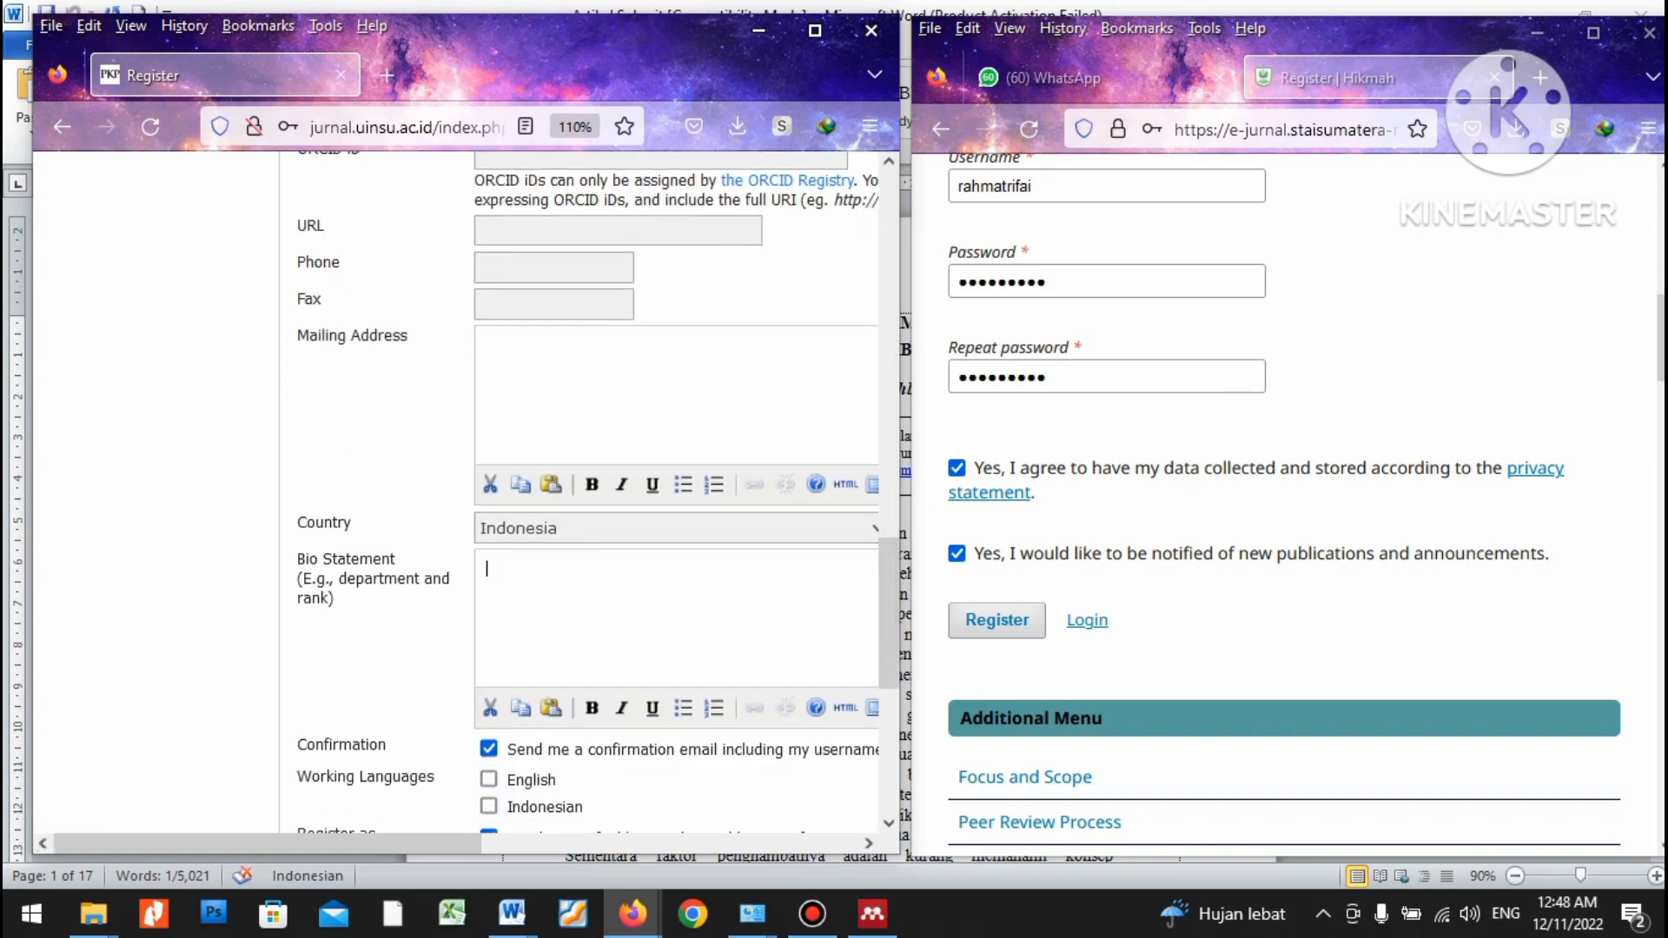
Tick English and Indonesian as working languages and the Author role.
scroll(522, 600, down, 1)
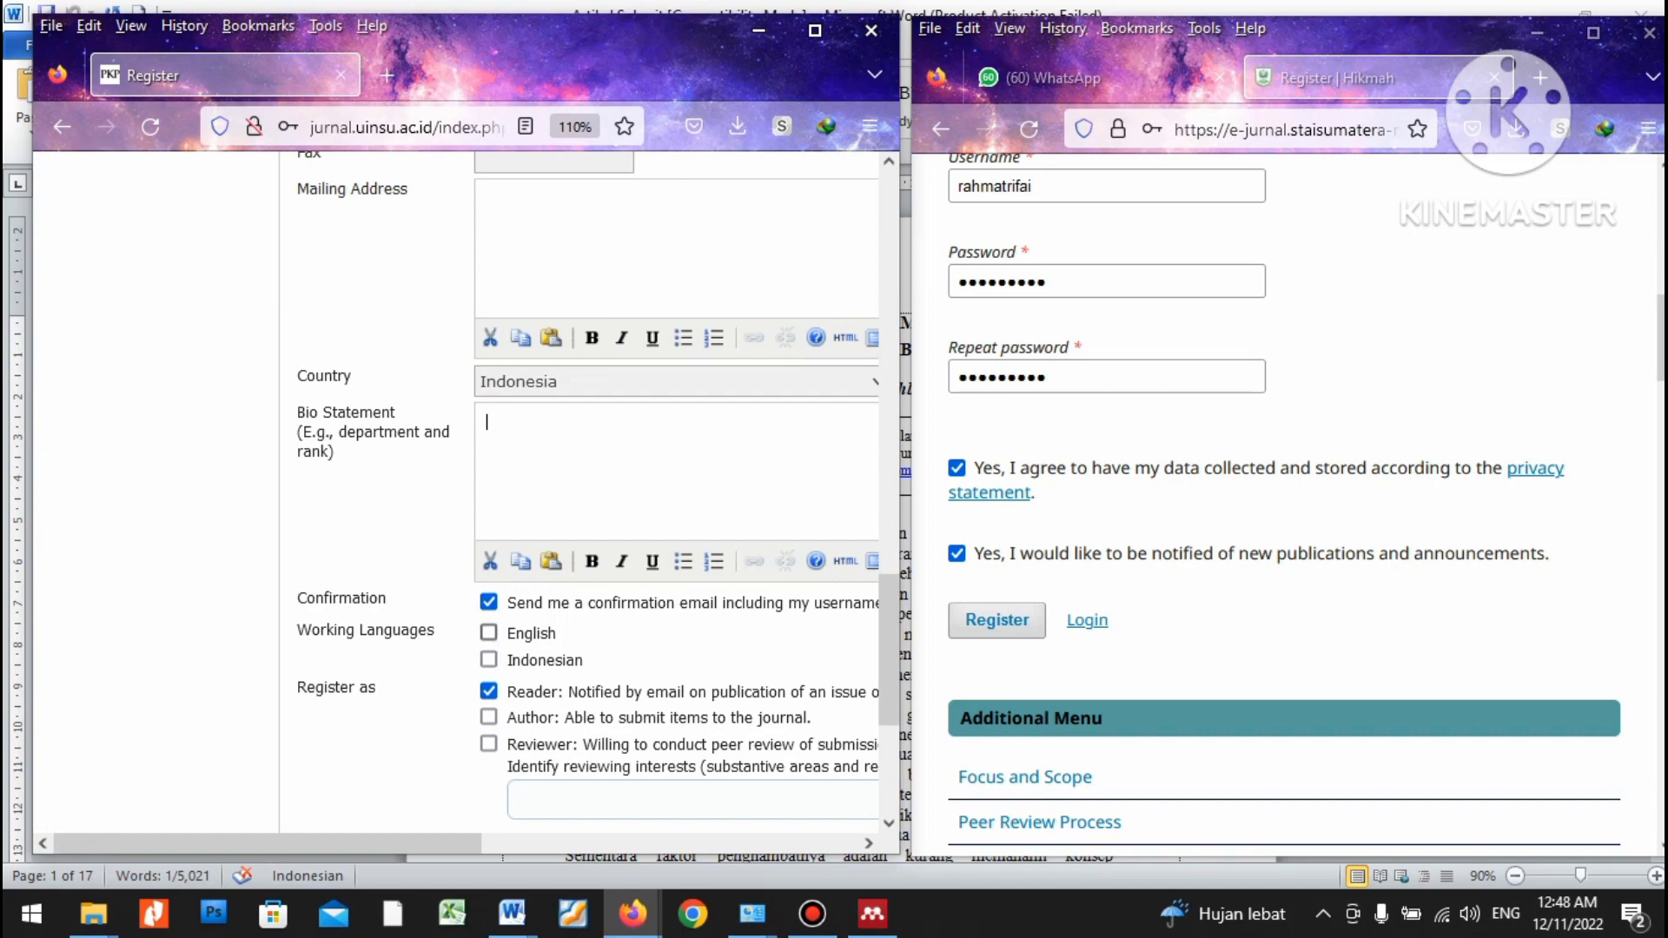
click(489, 633)
click(489, 660)
scroll(591, 487, down, 2)
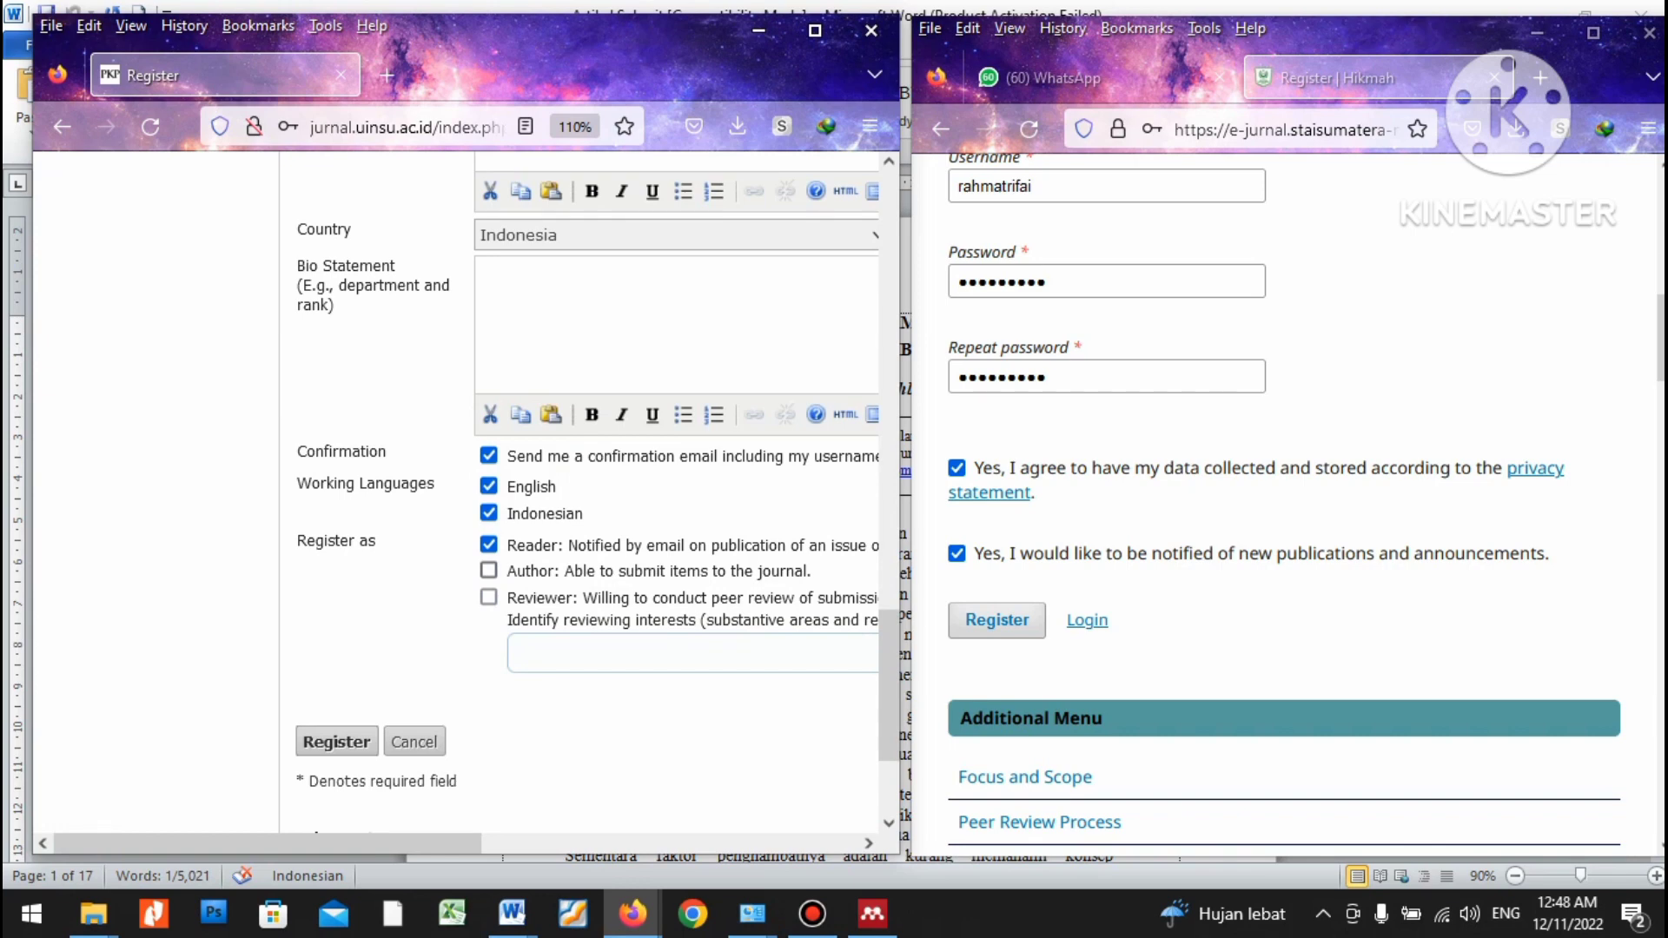
click(489, 570)
click(489, 570)
click(489, 570)
Submit the registration, decline saving the login, then add the missing digit to the email address.
click(997, 620)
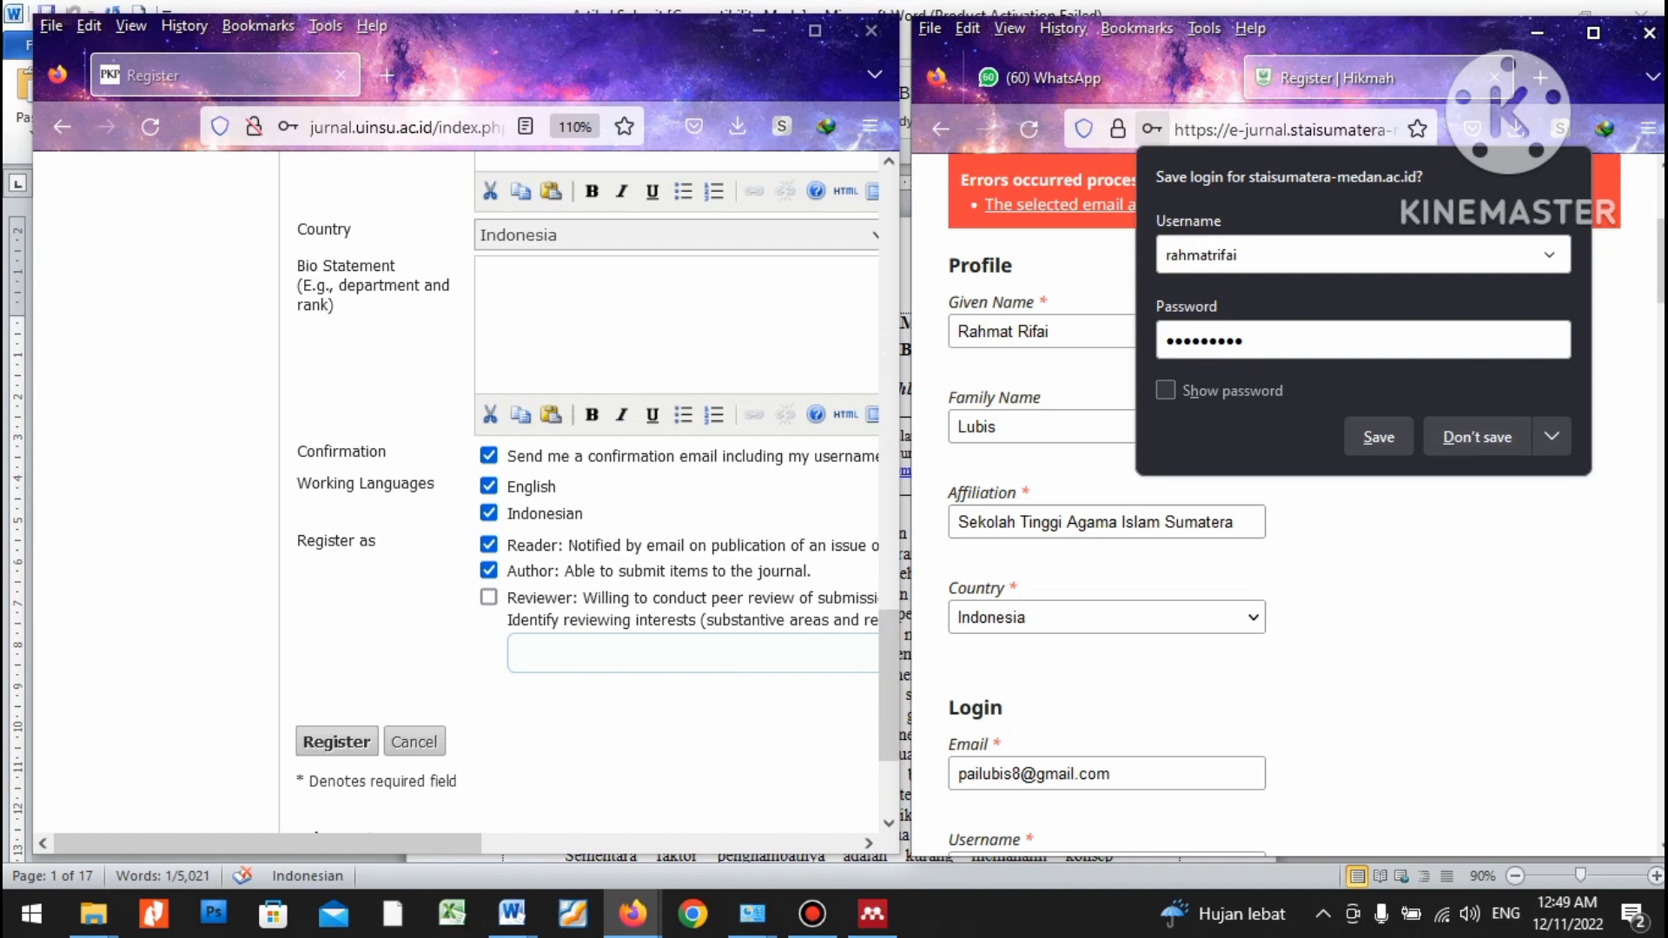
click(1478, 437)
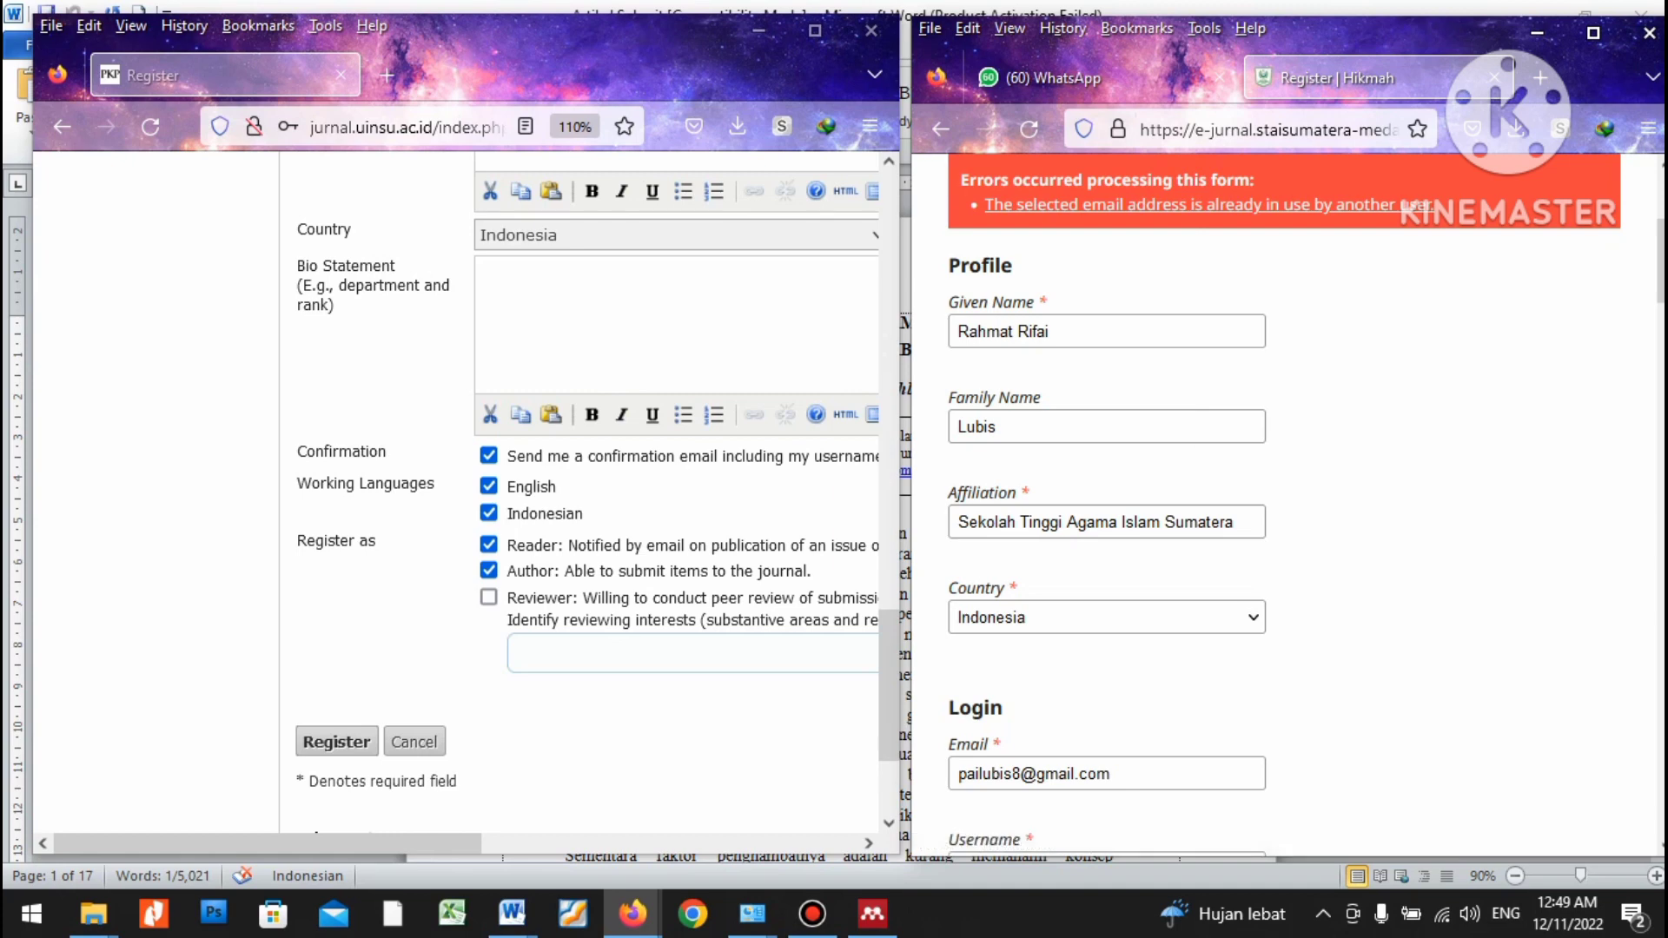
click(1021, 775)
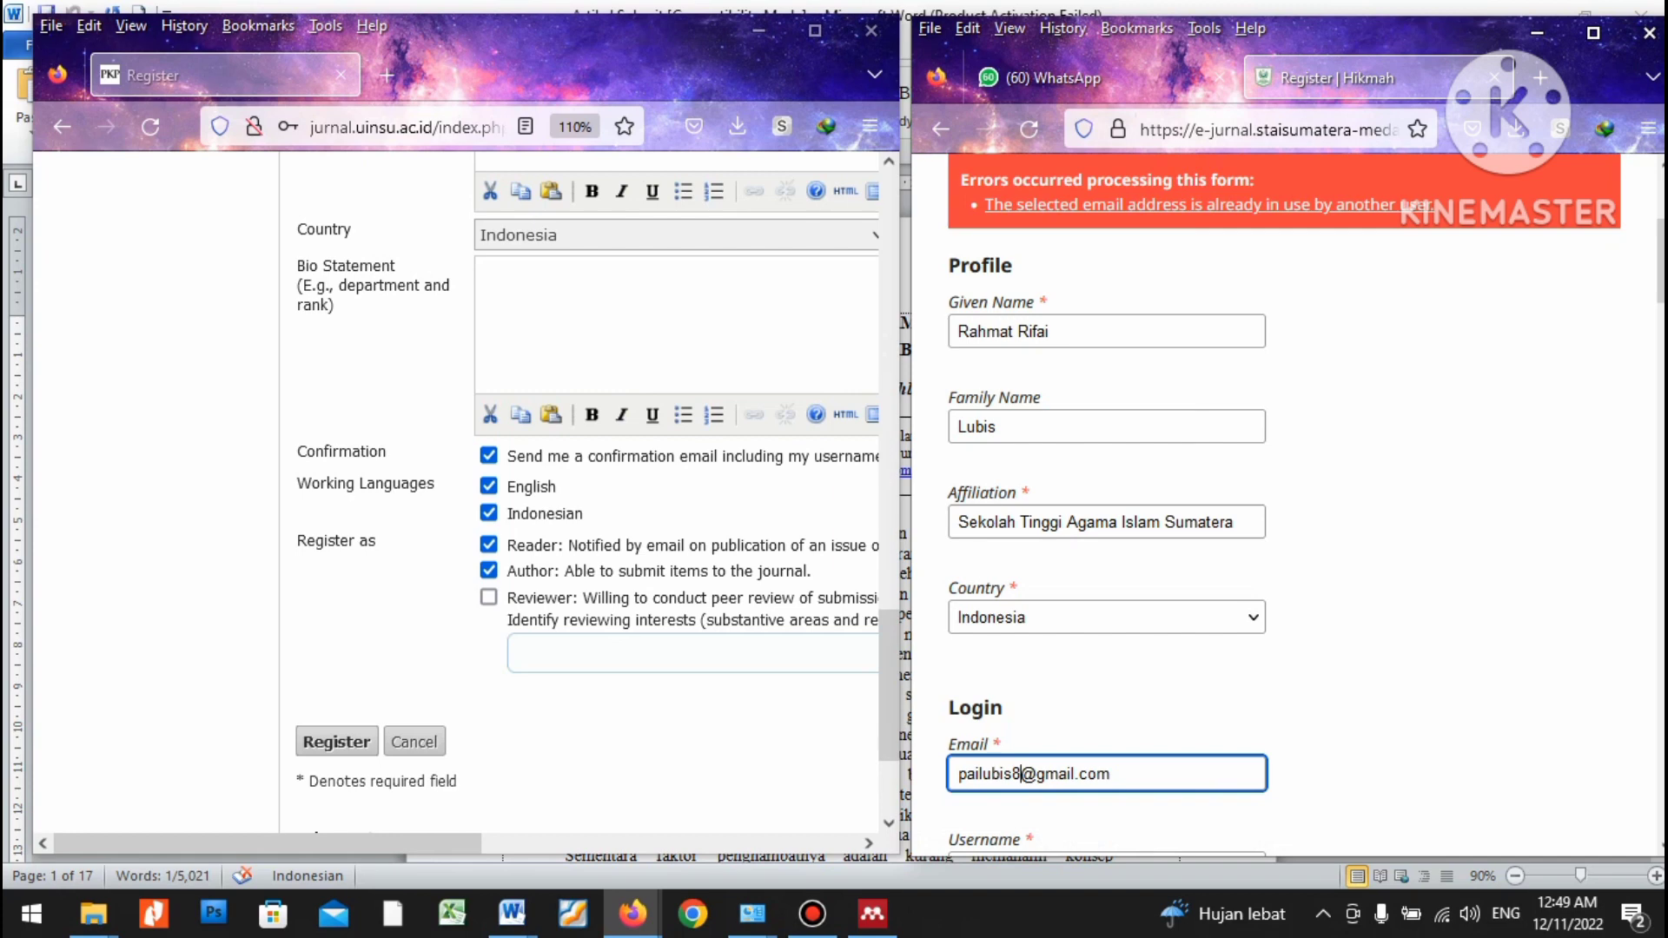
text(9)
scroll(1286, 504, down, 5)
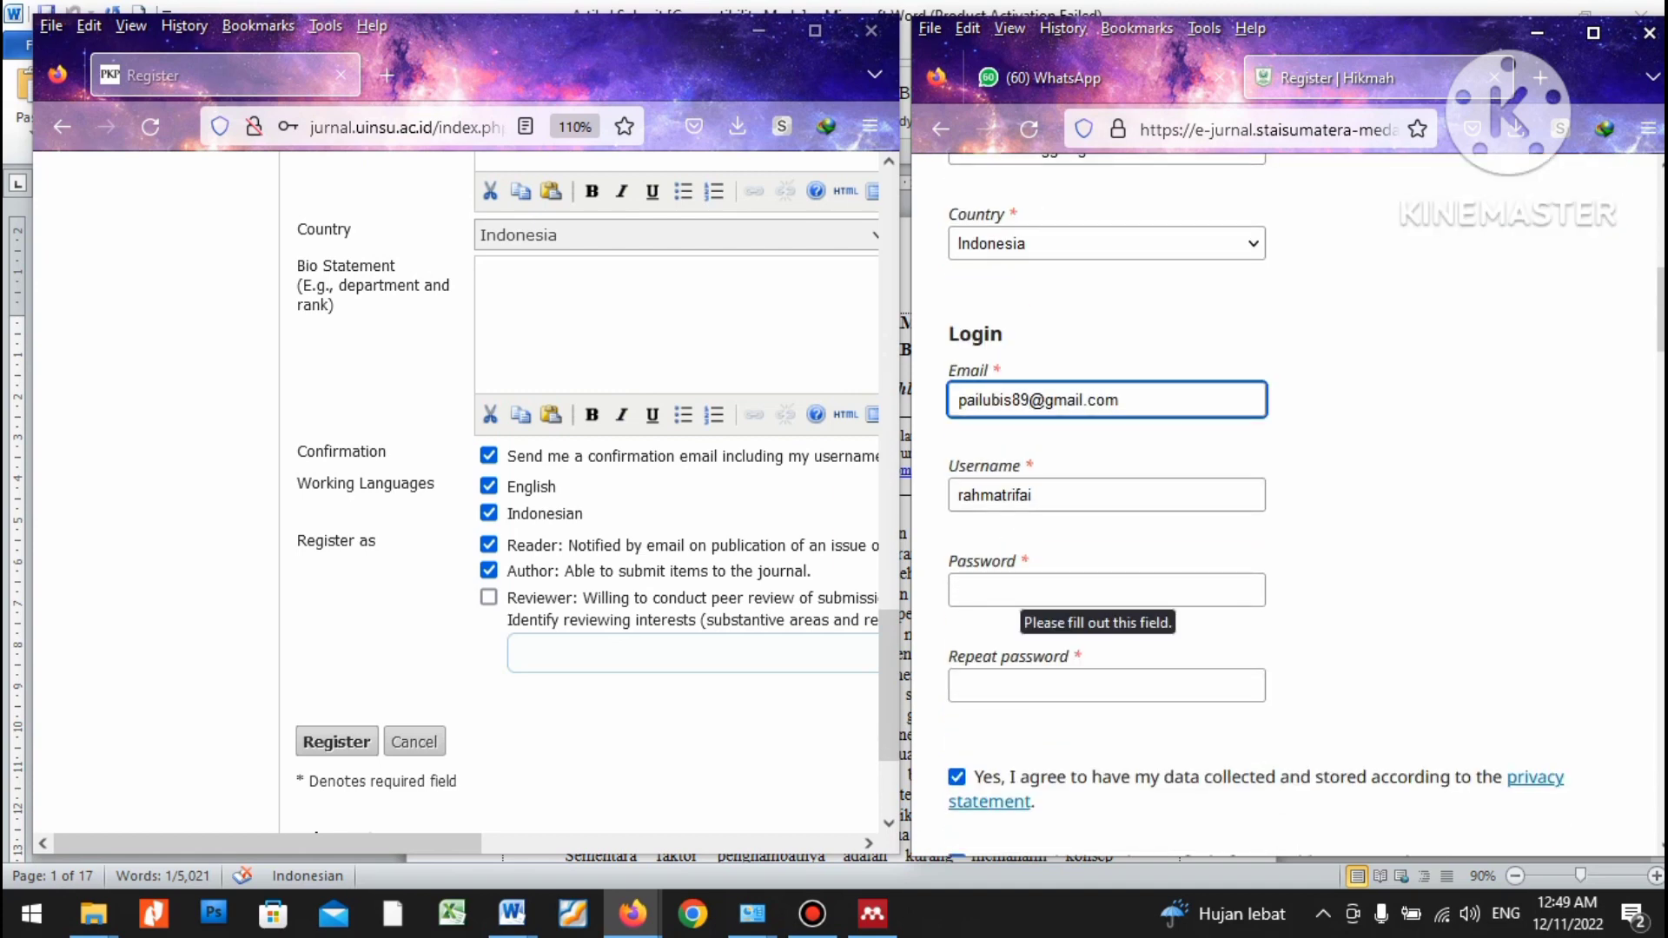
Enter the account password in both the Password and Repeat password fields.
click(1027, 592)
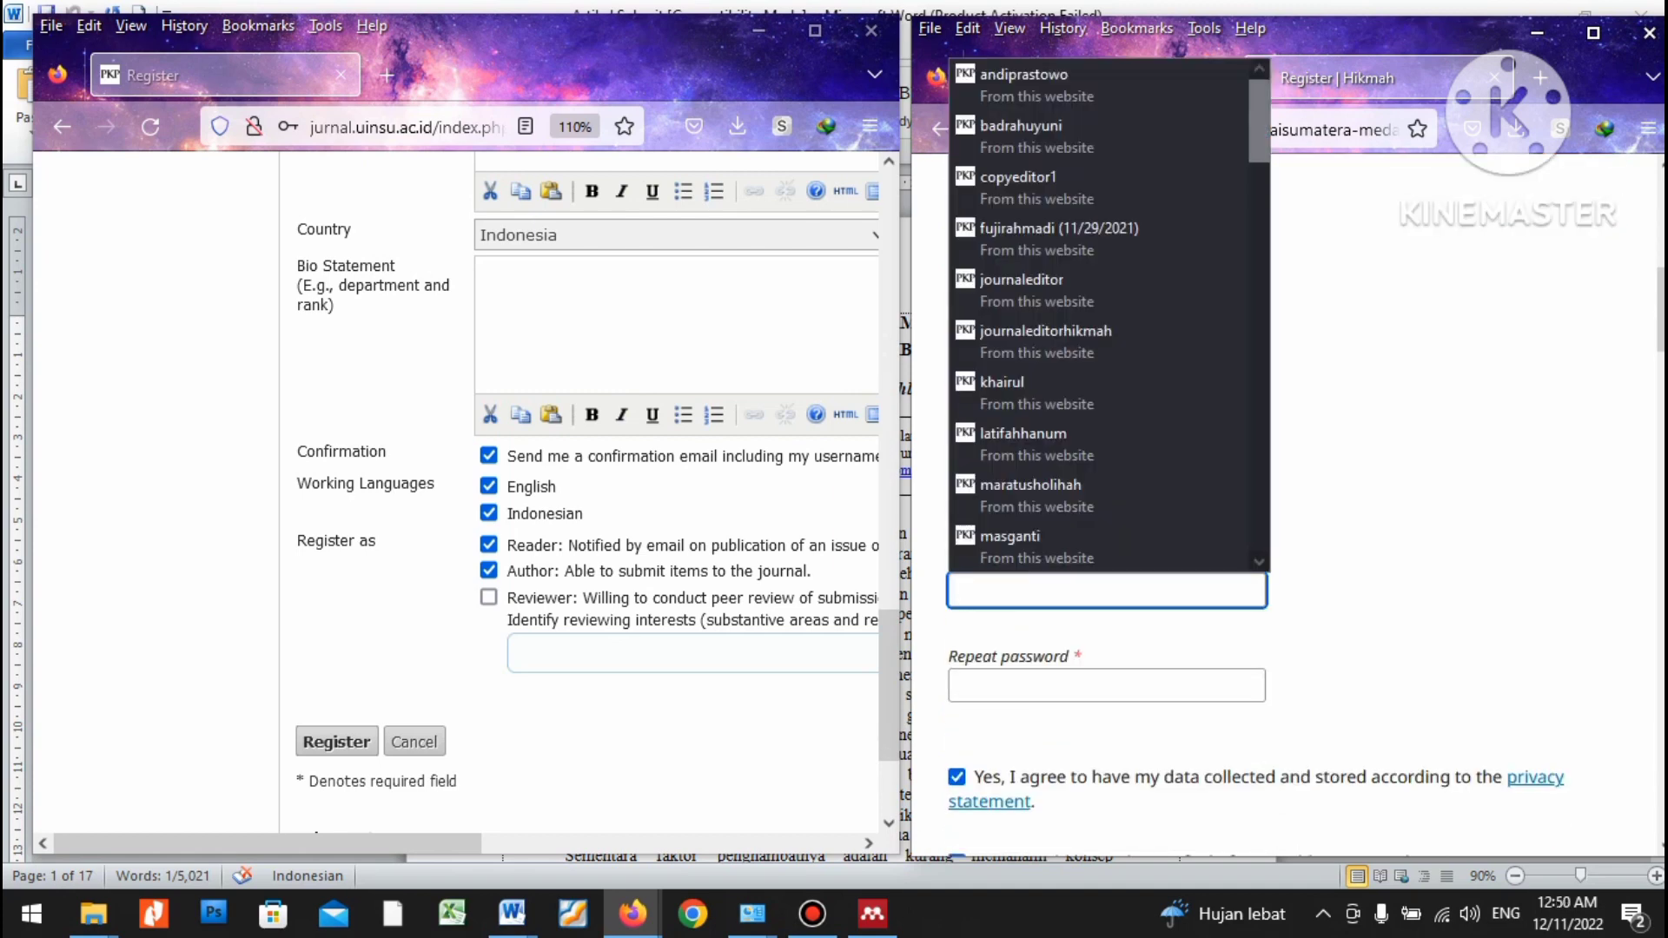
text(123456789)
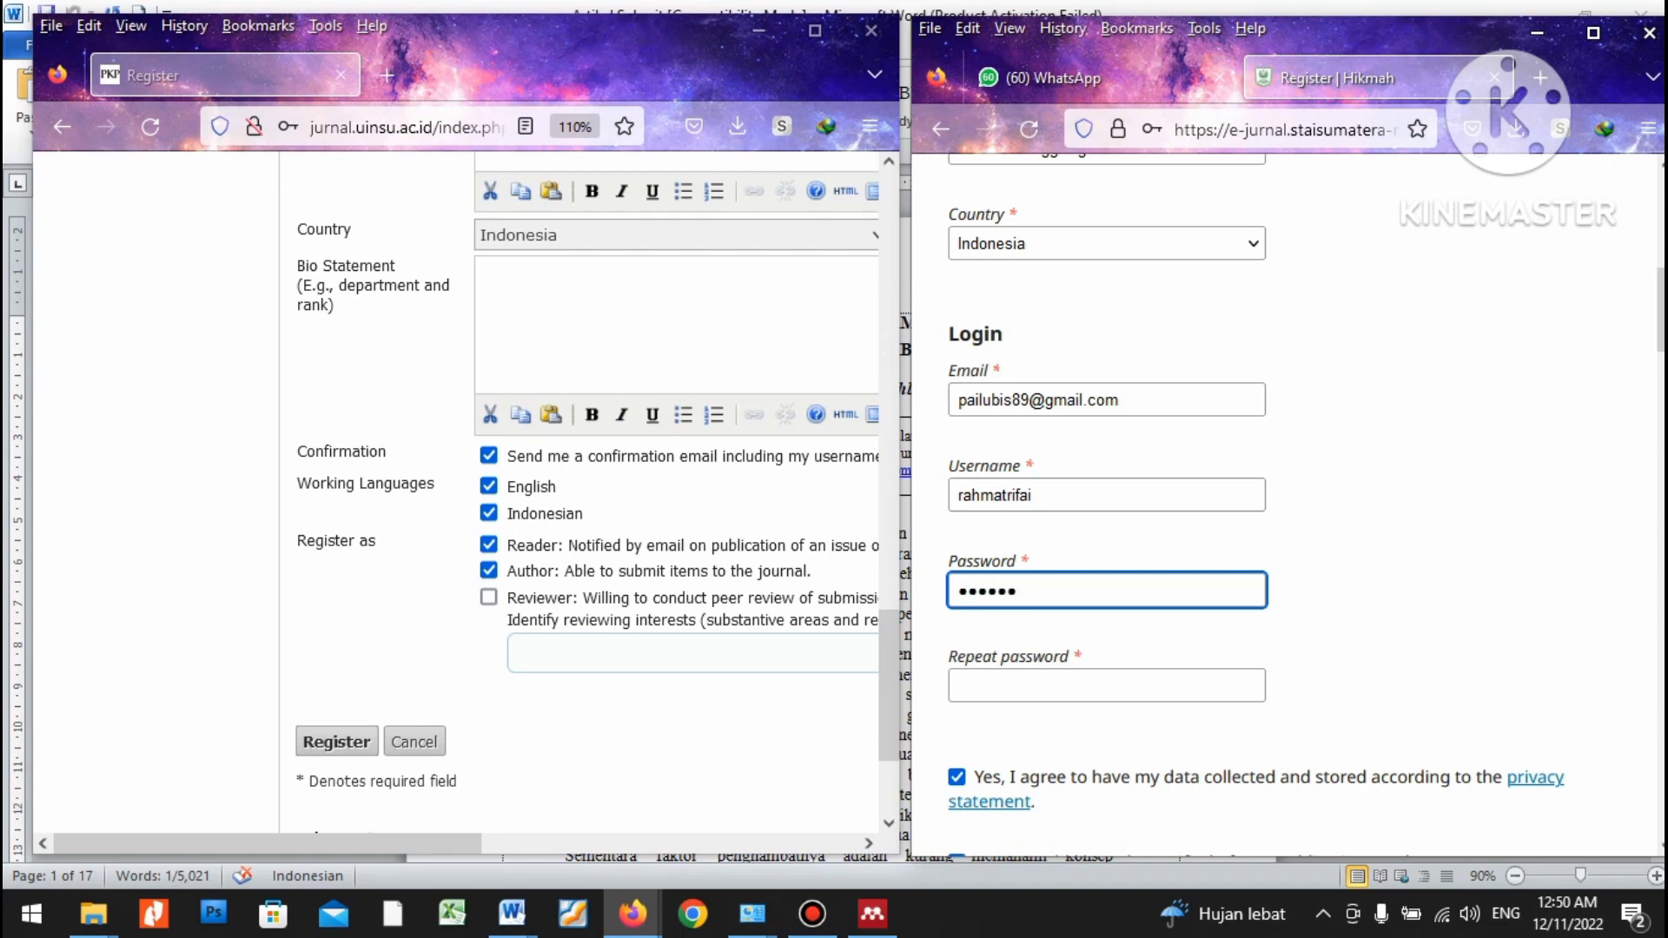
click(1027, 686)
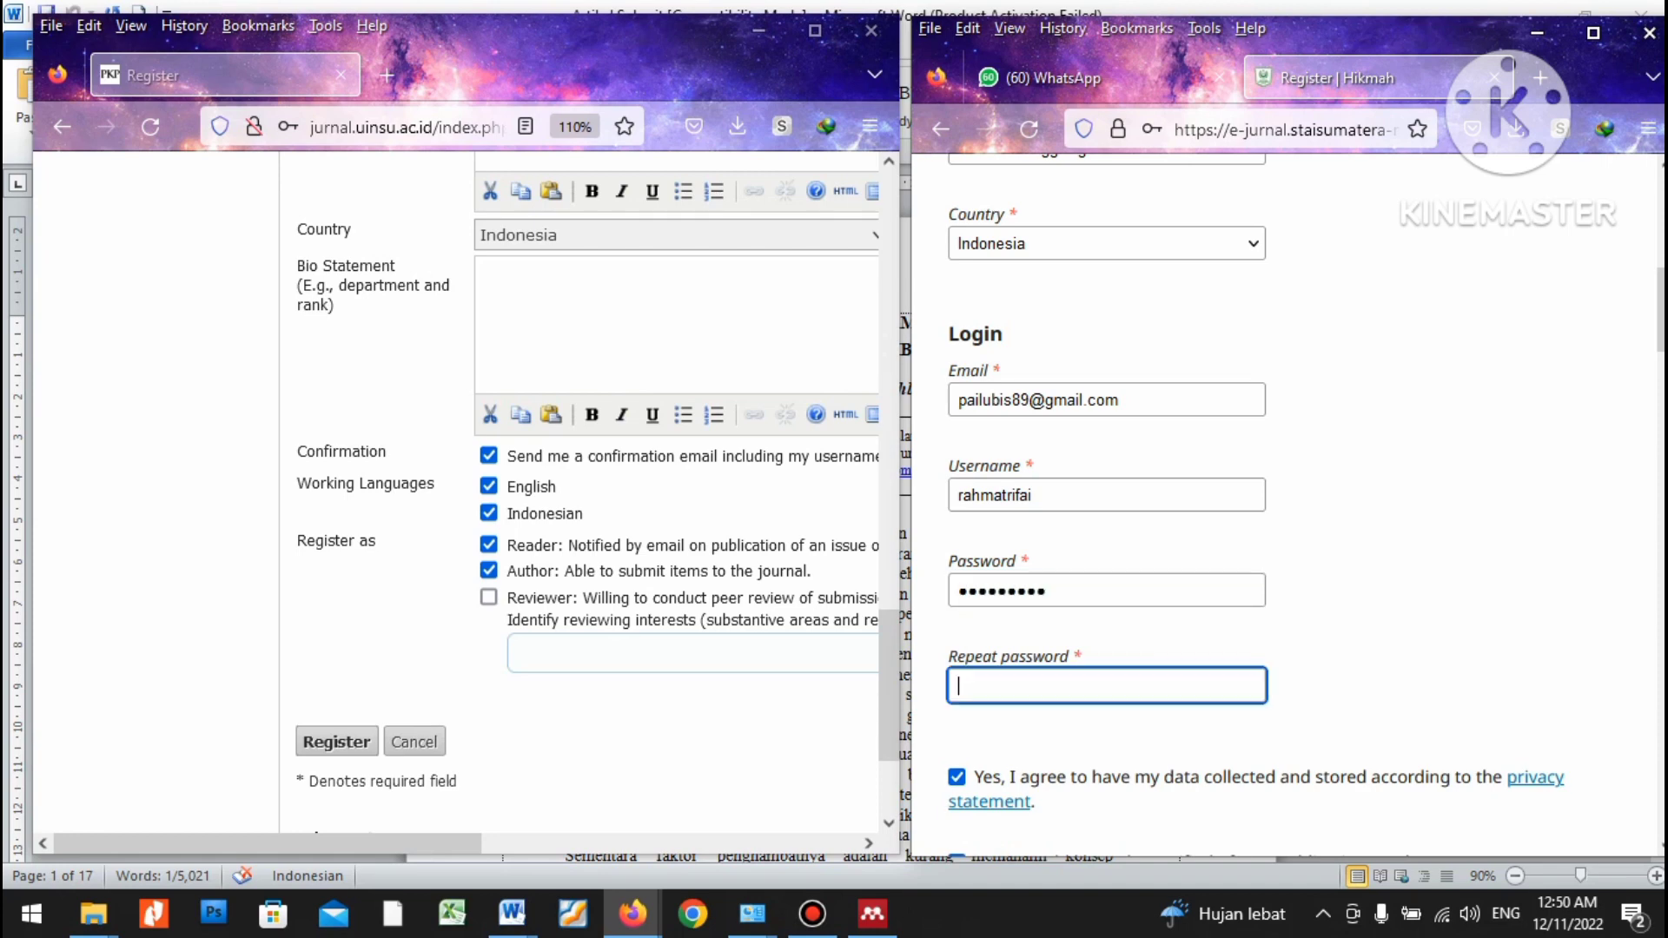
text(••••56789)
scroll(1286, 504, up, 3)
scroll(1286, 504, up, 3)
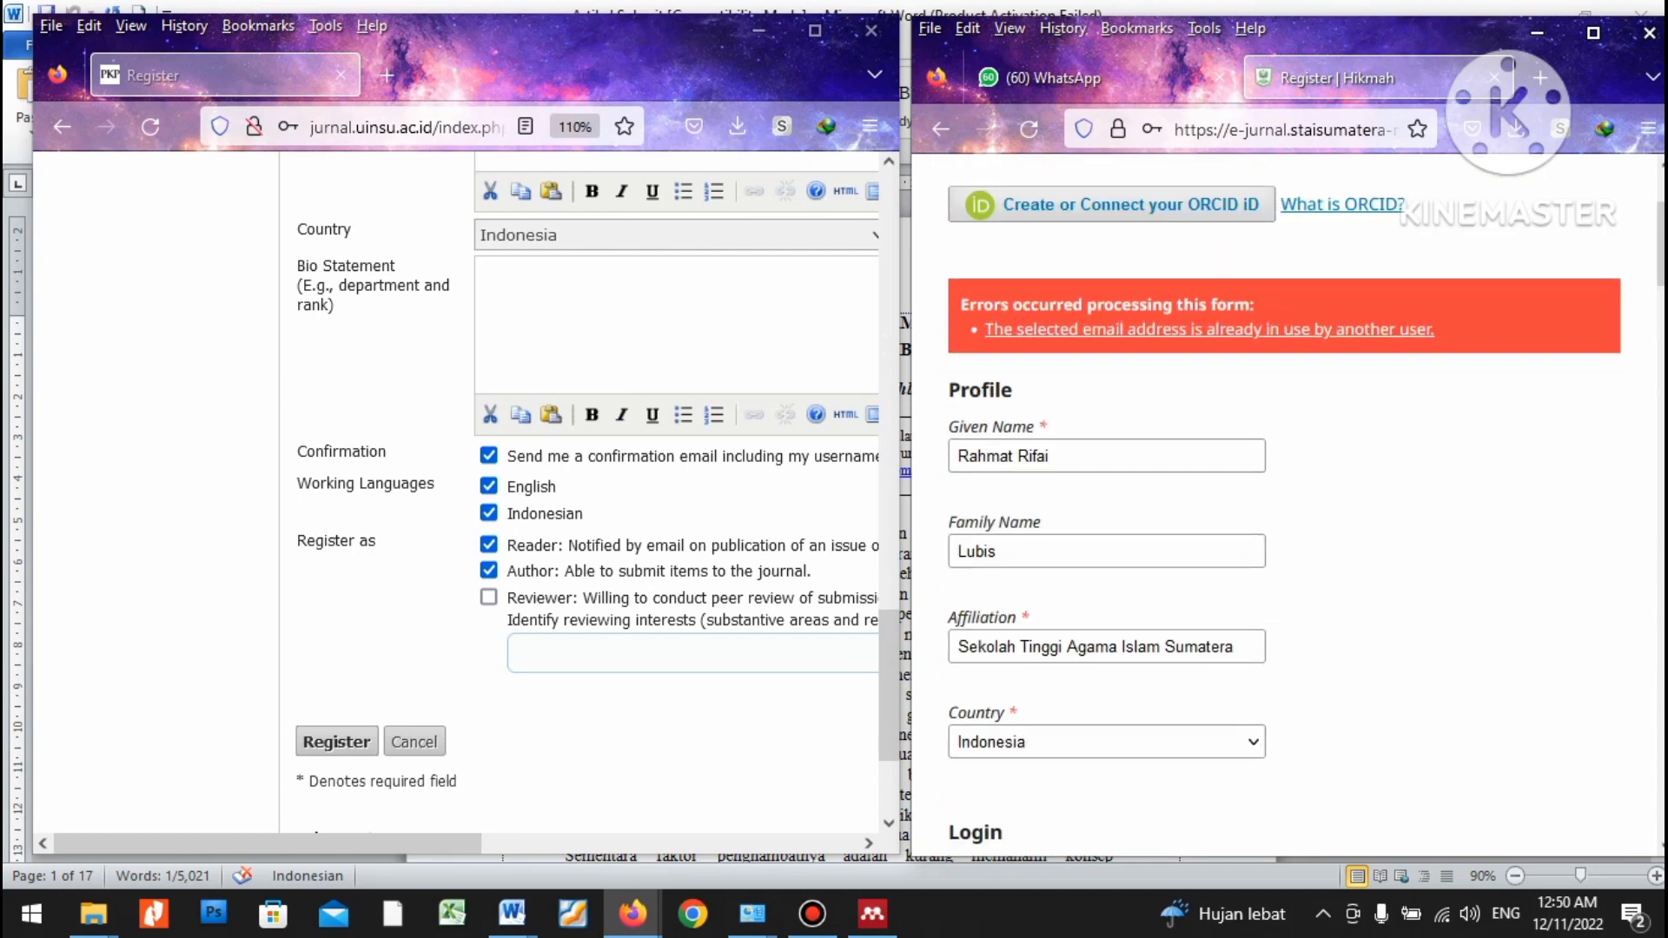
scroll(1286, 504, down, 4)
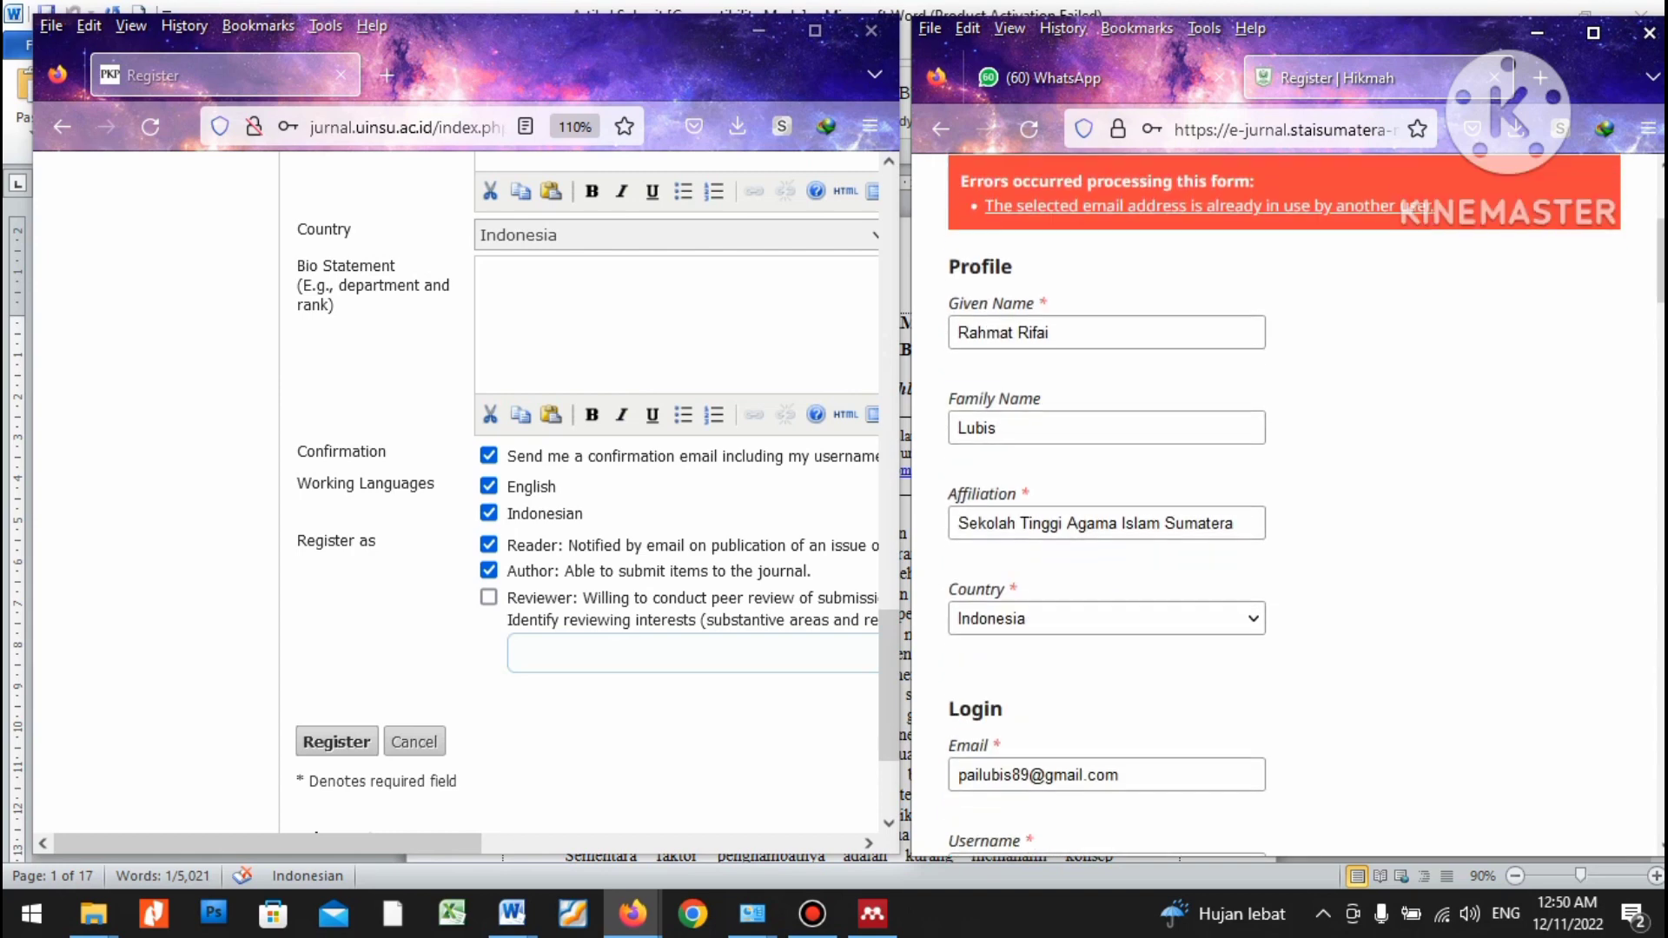
Append '45' to the username to make it unique and resubmit the registration.
click(1043, 620)
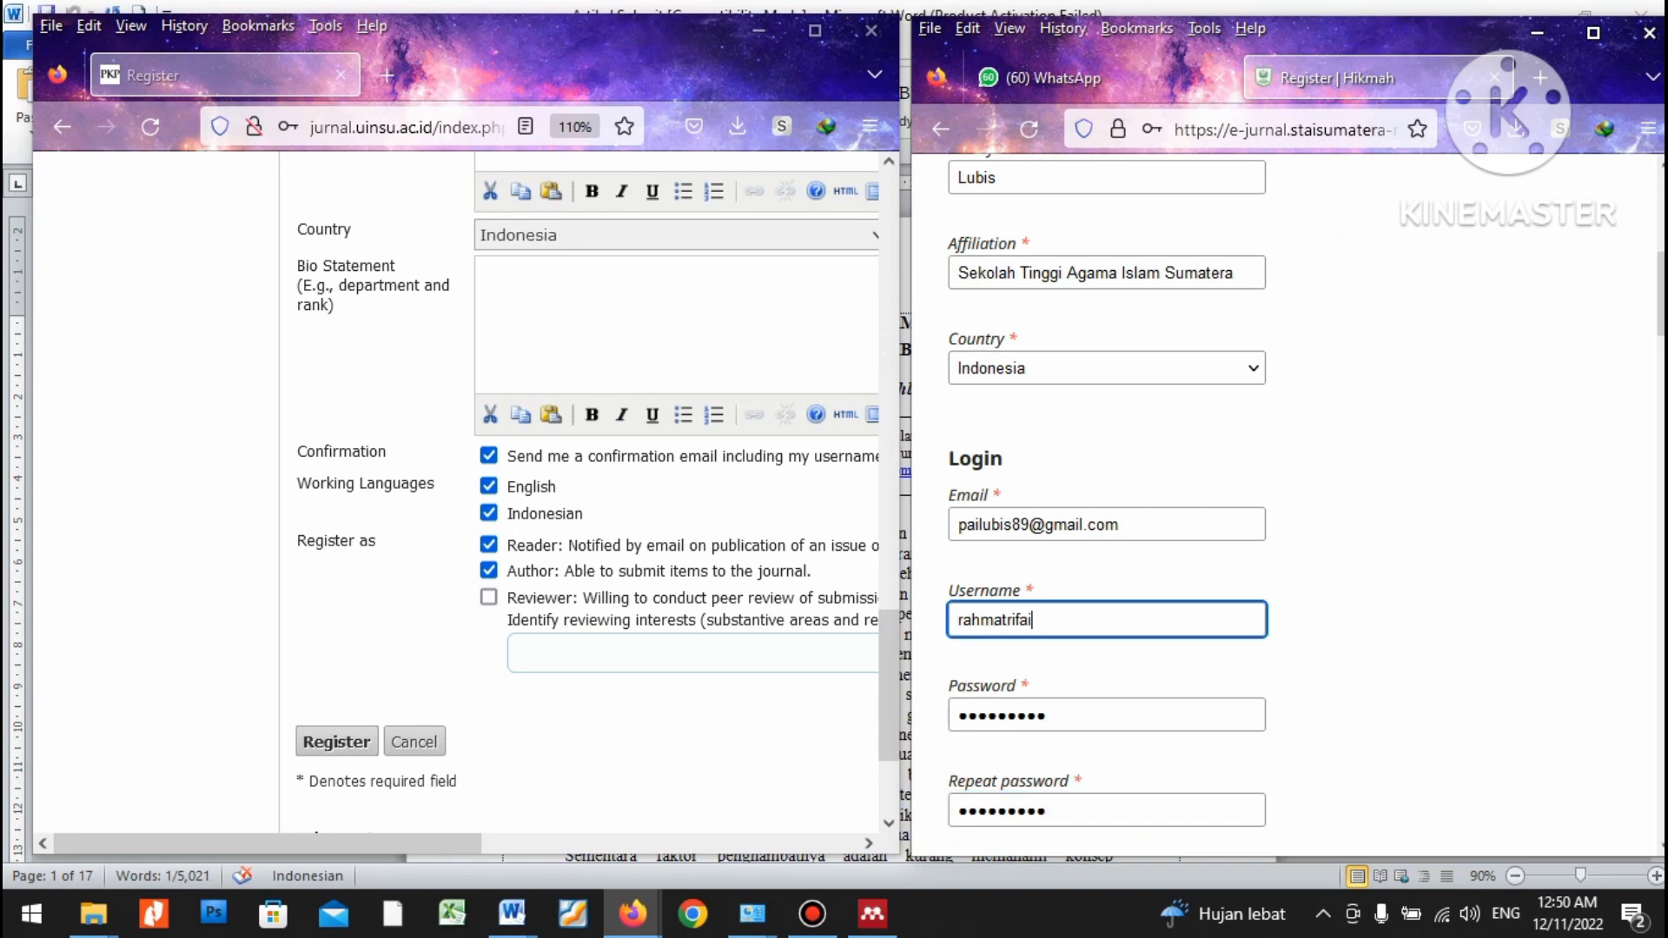
text(4)
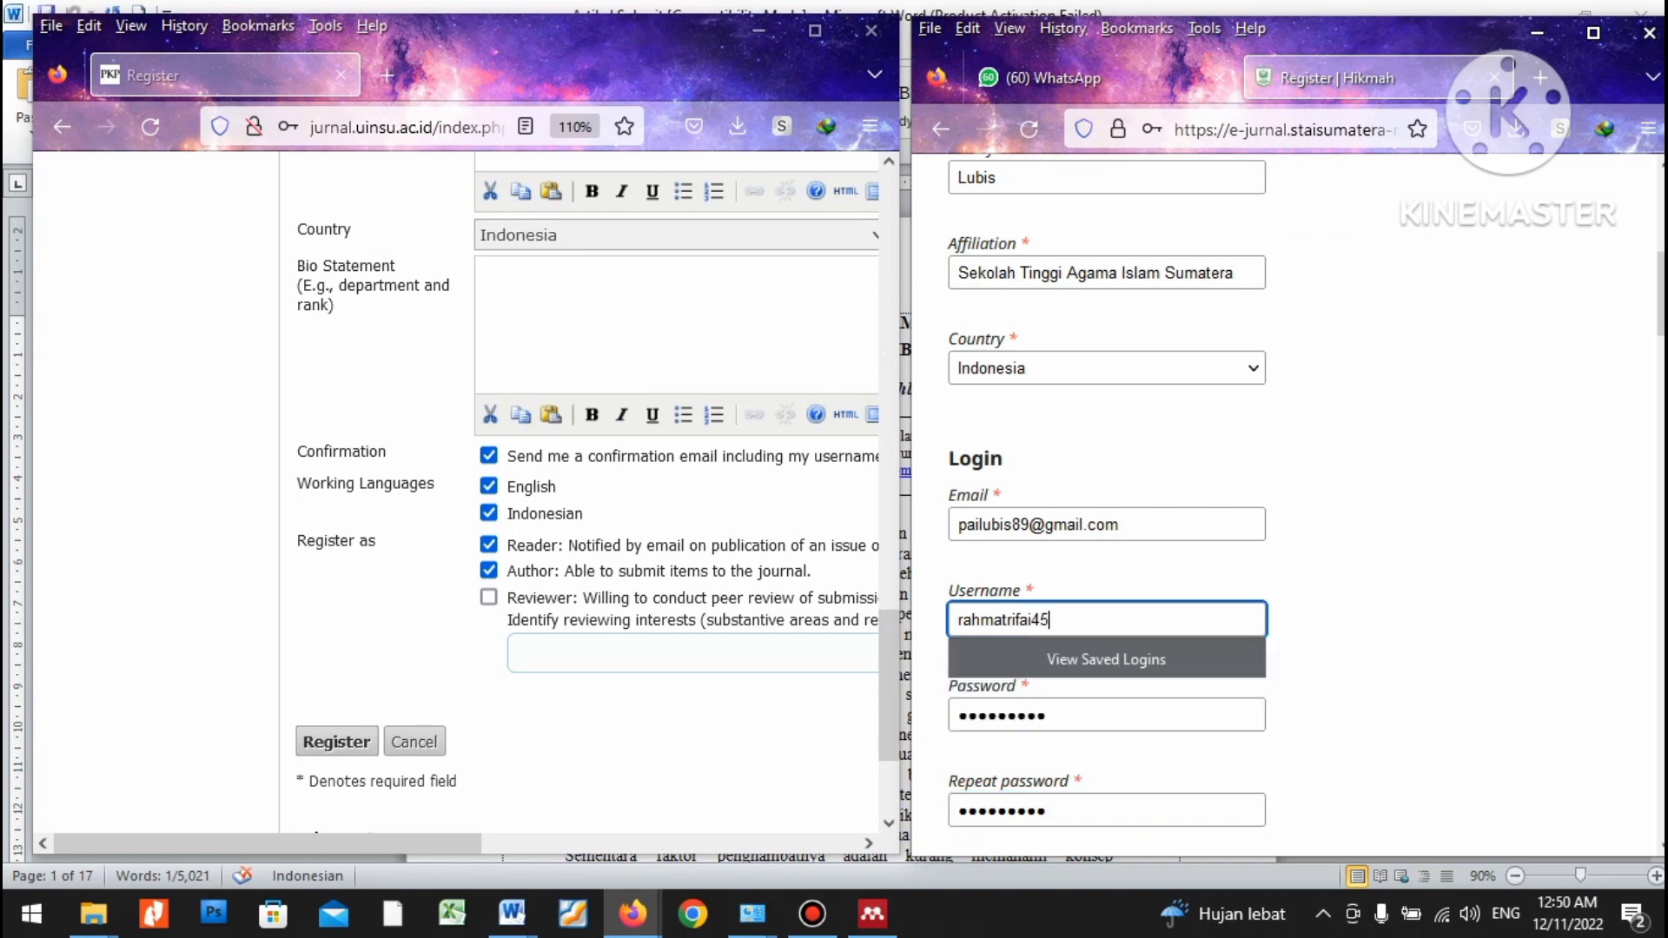
text(5)
scroll(1286, 503, down, 1)
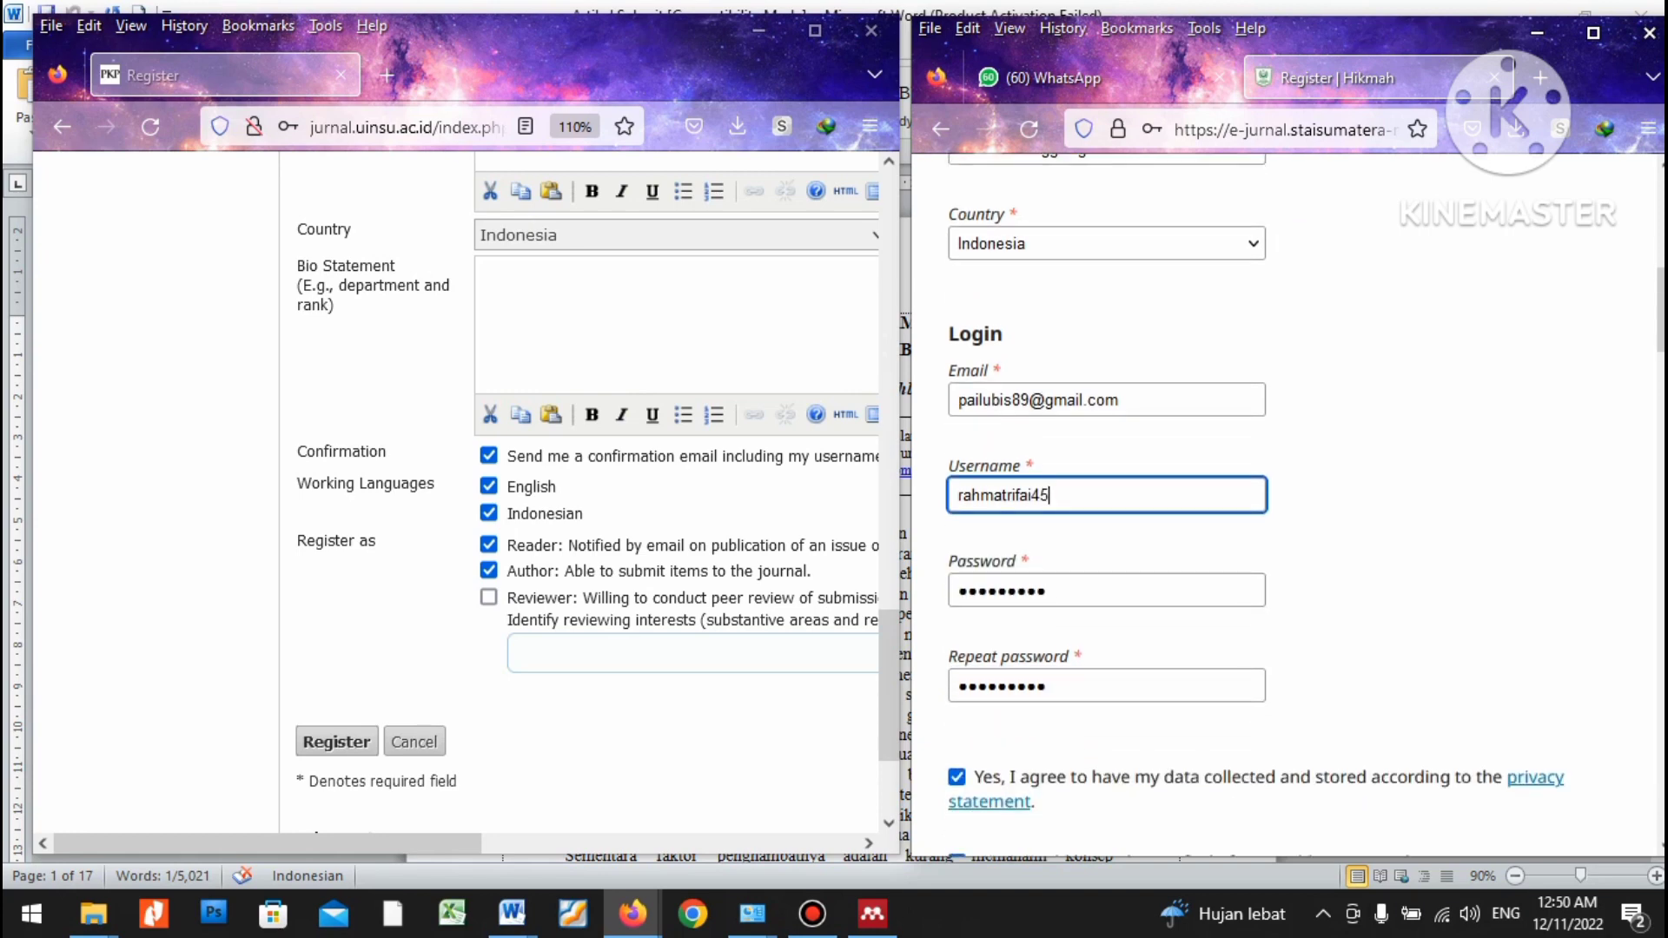
scroll(1286, 504, down, 2)
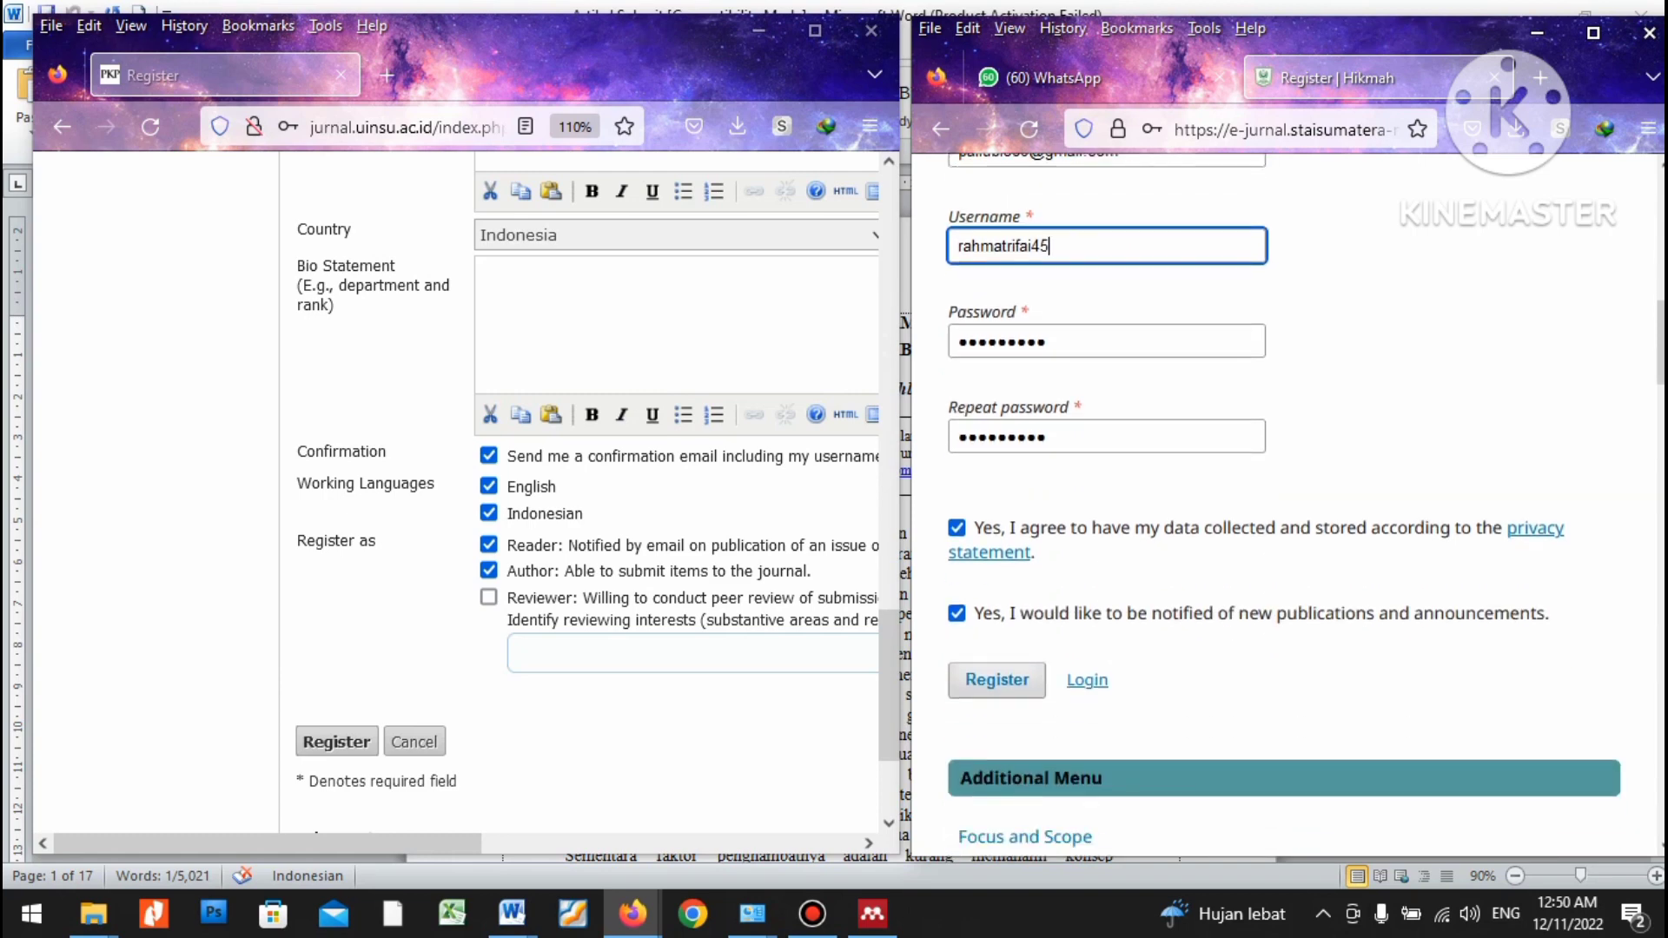
key(Return)
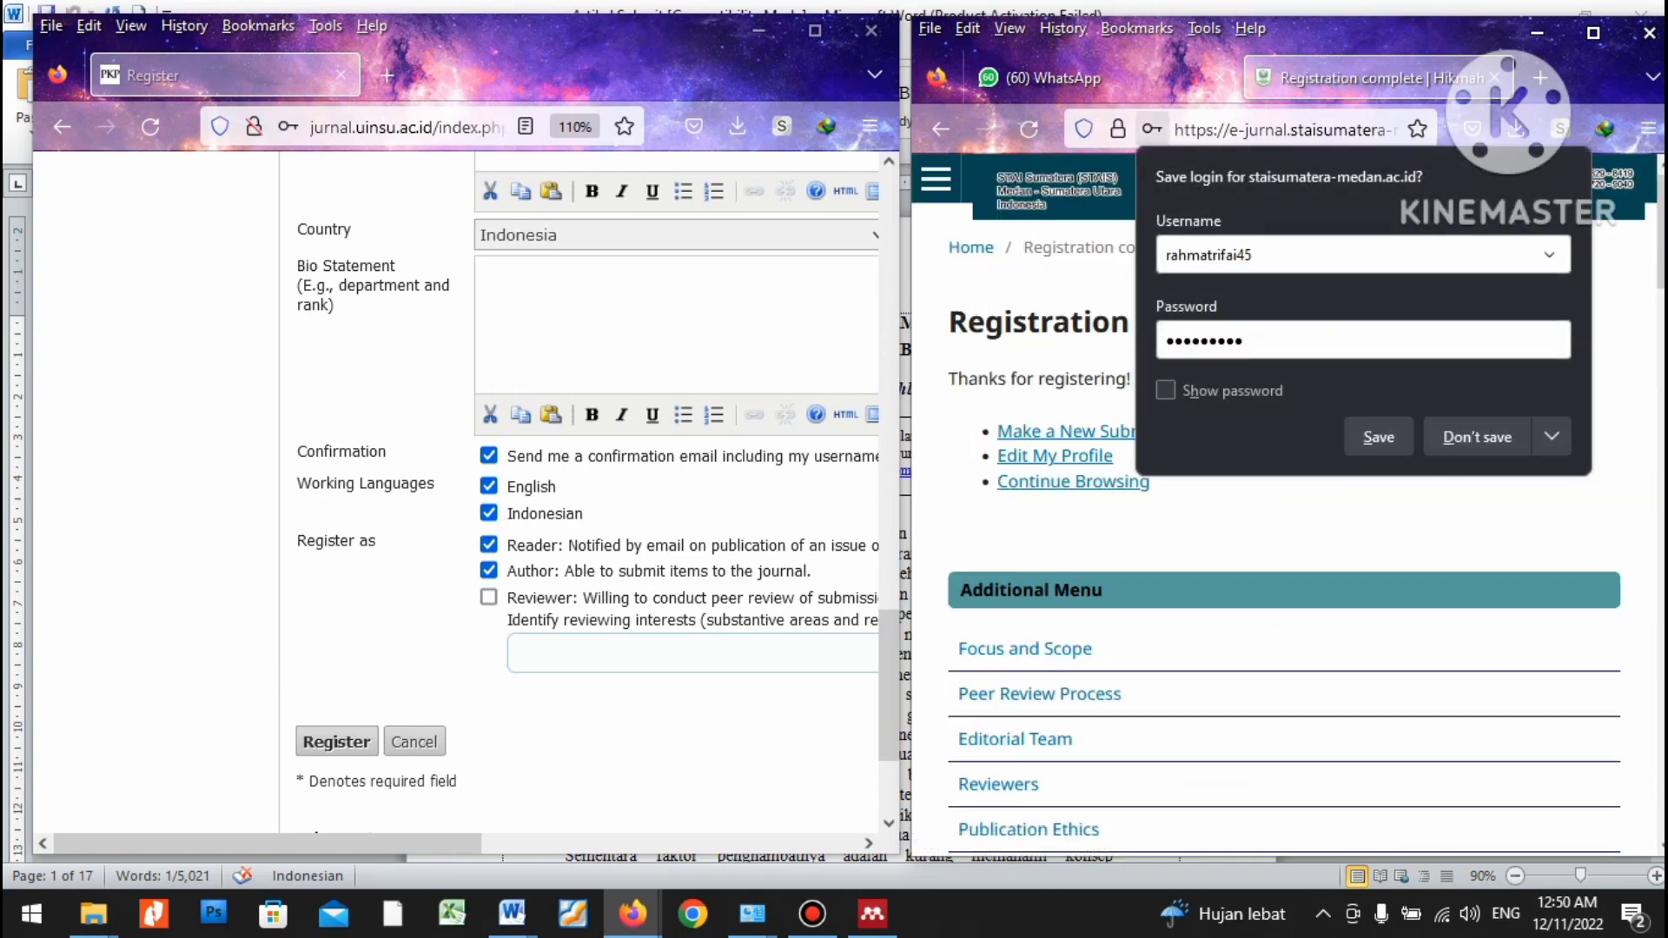
Decline saving the login in both the Hikmah and Al-Irsyad browser windows.
key(Escape)
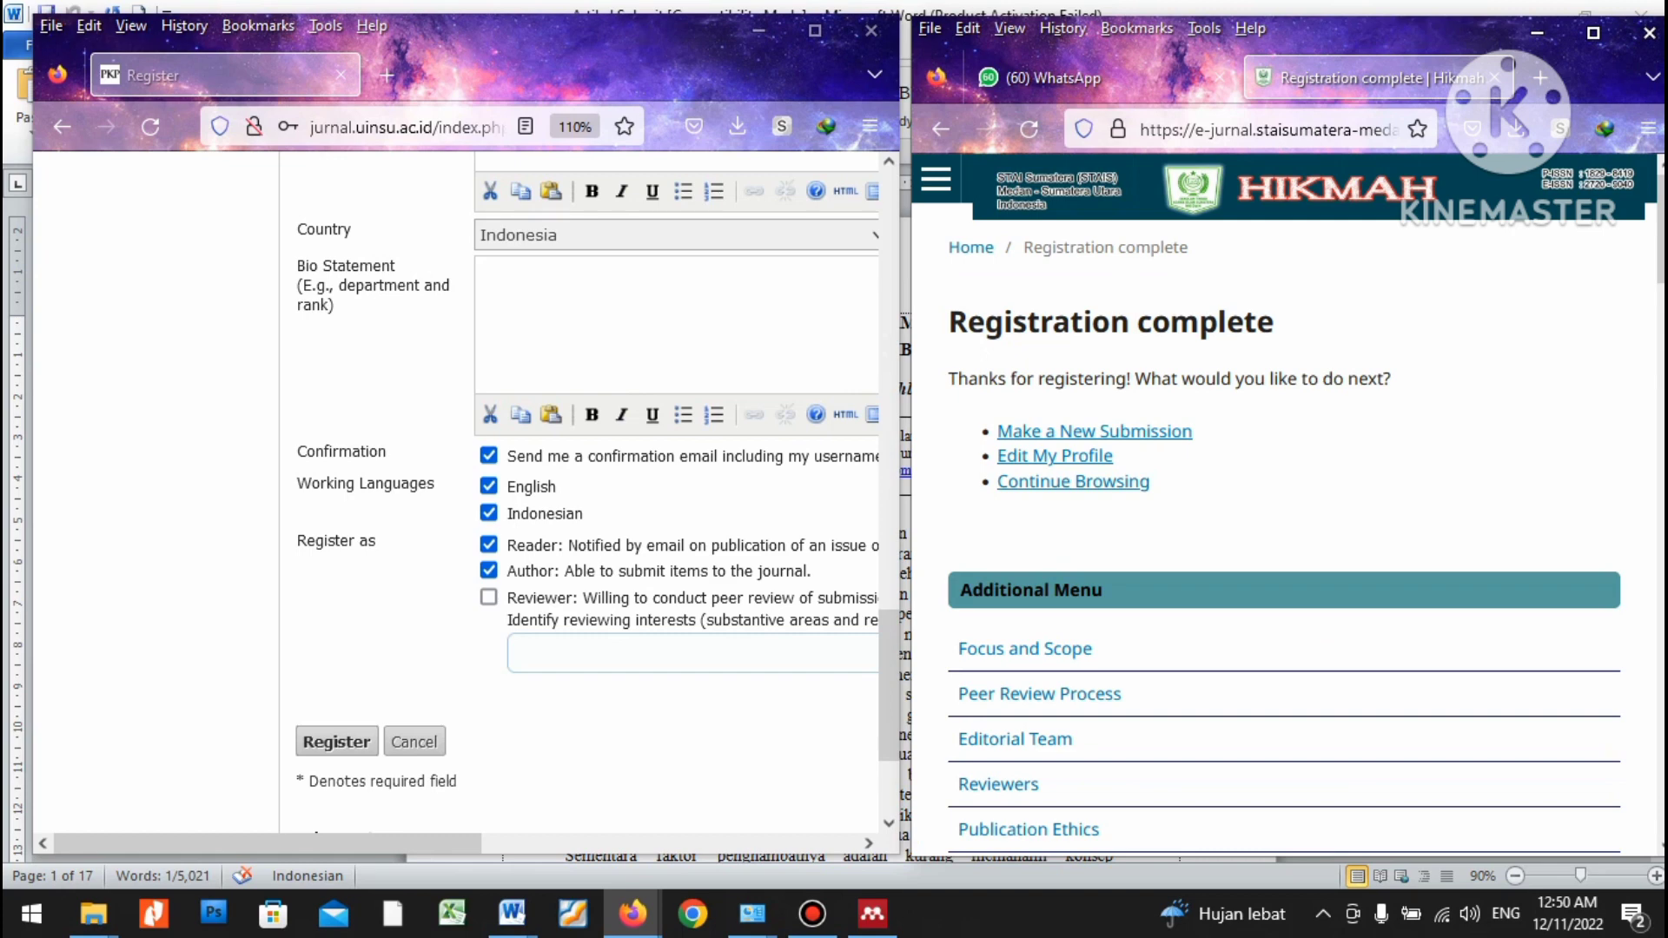
click(336, 741)
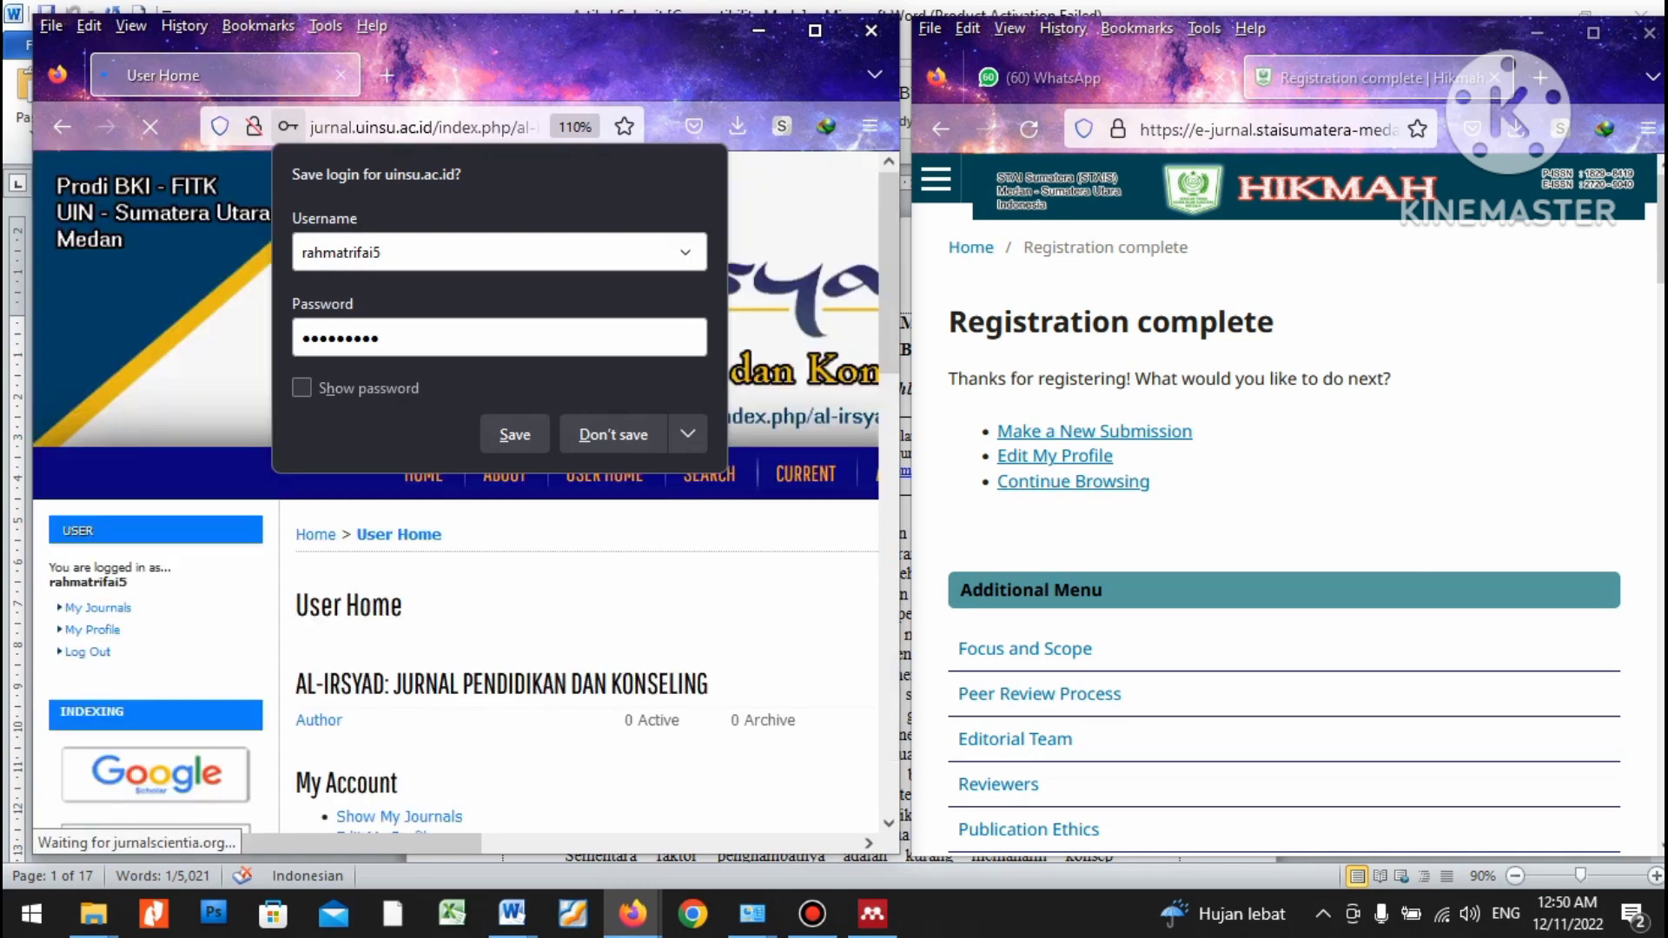
click(612, 434)
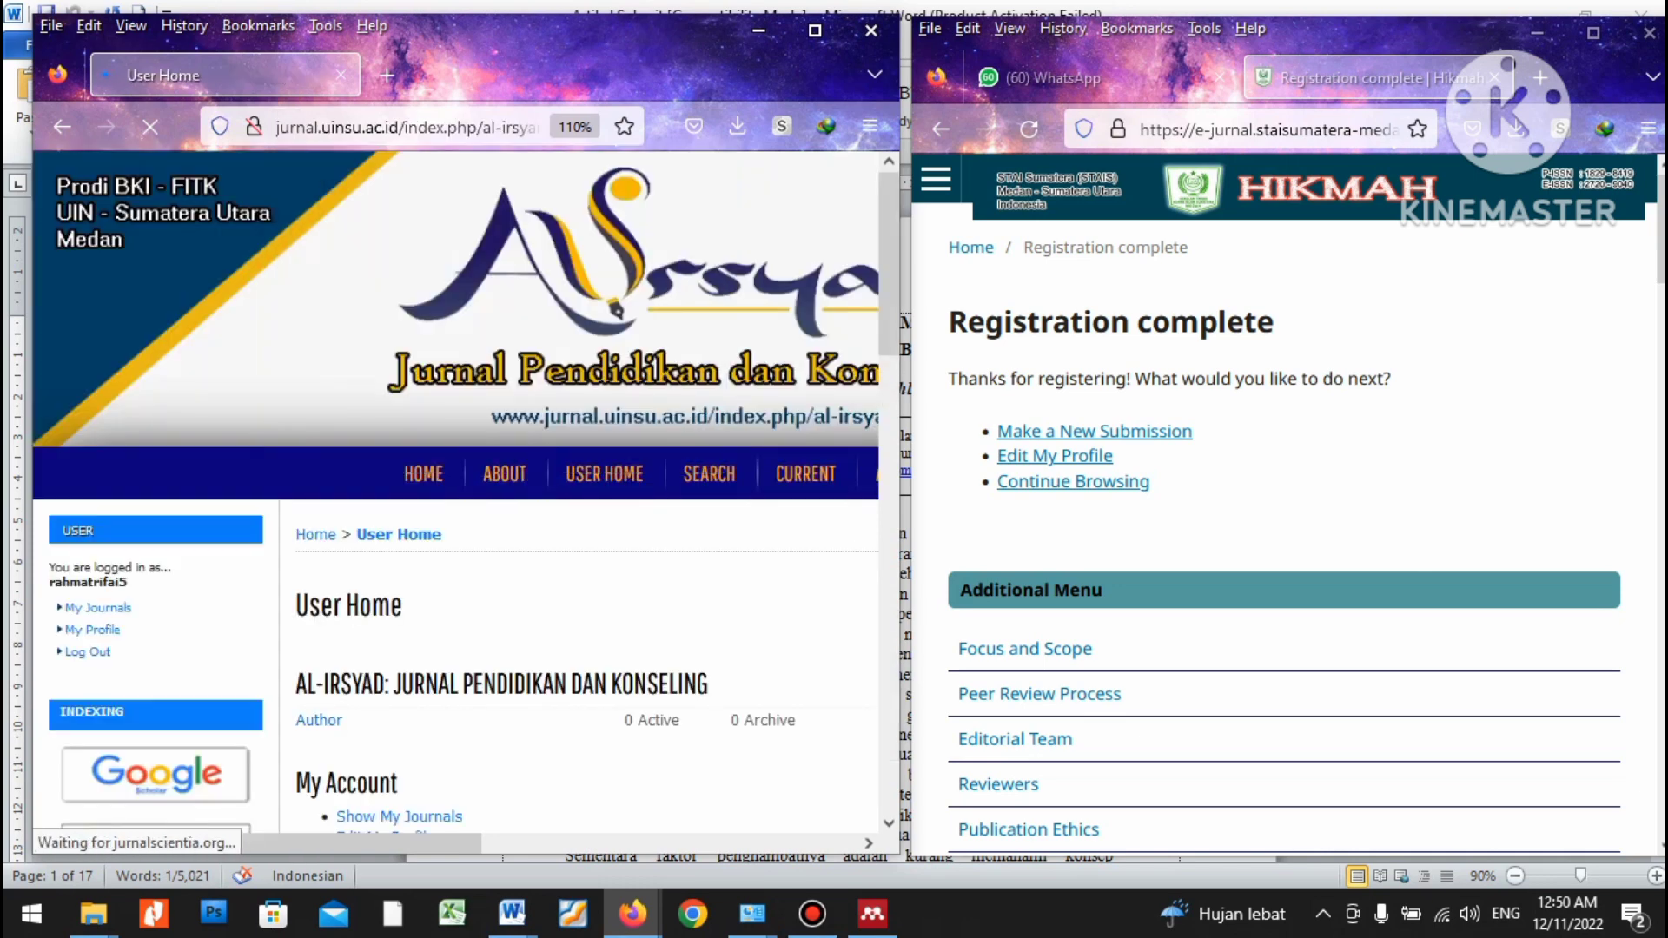
scroll(612, 434, down, 3)
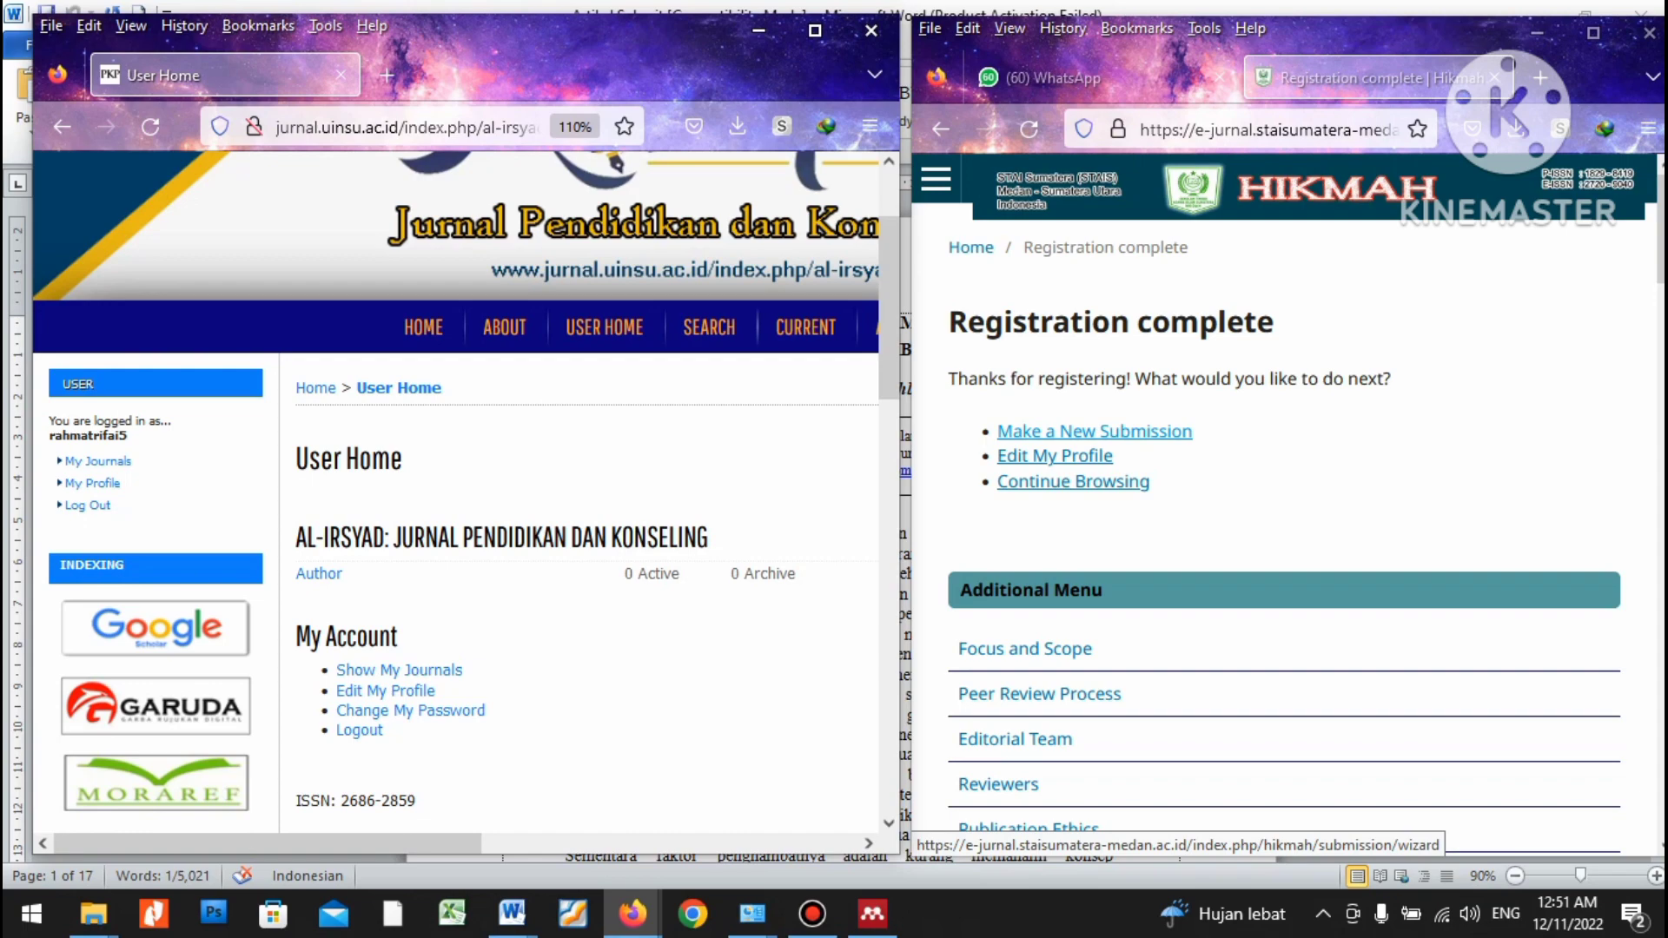
Start a new article submission with the browser window maximised.
click(1095, 431)
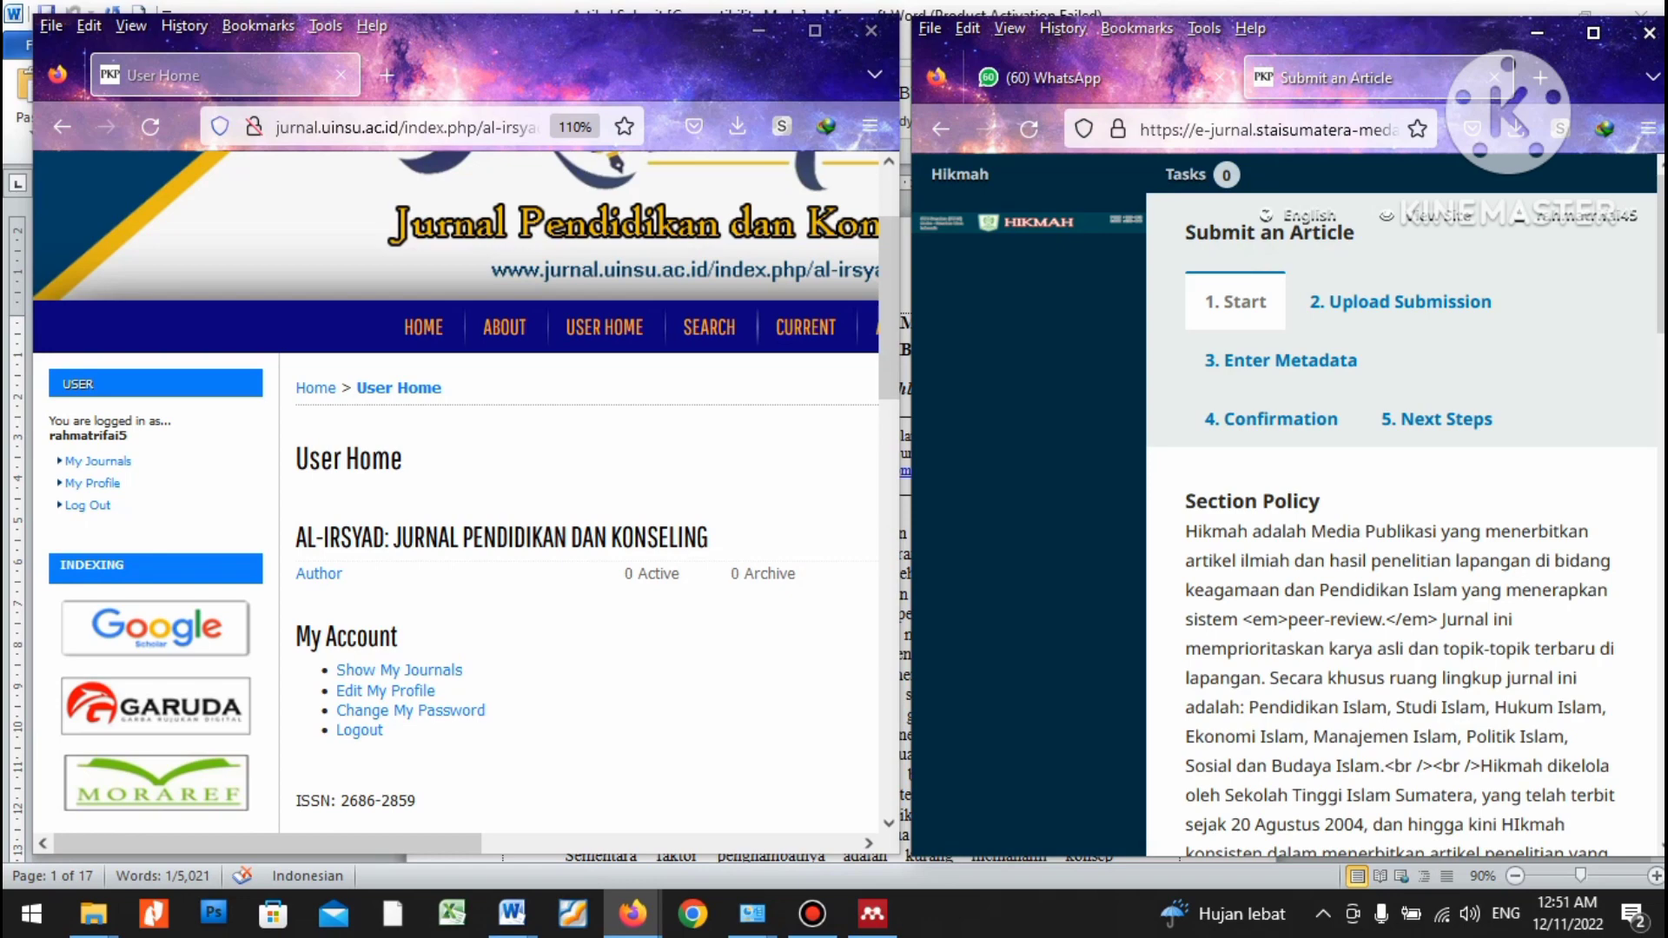
click(1593, 32)
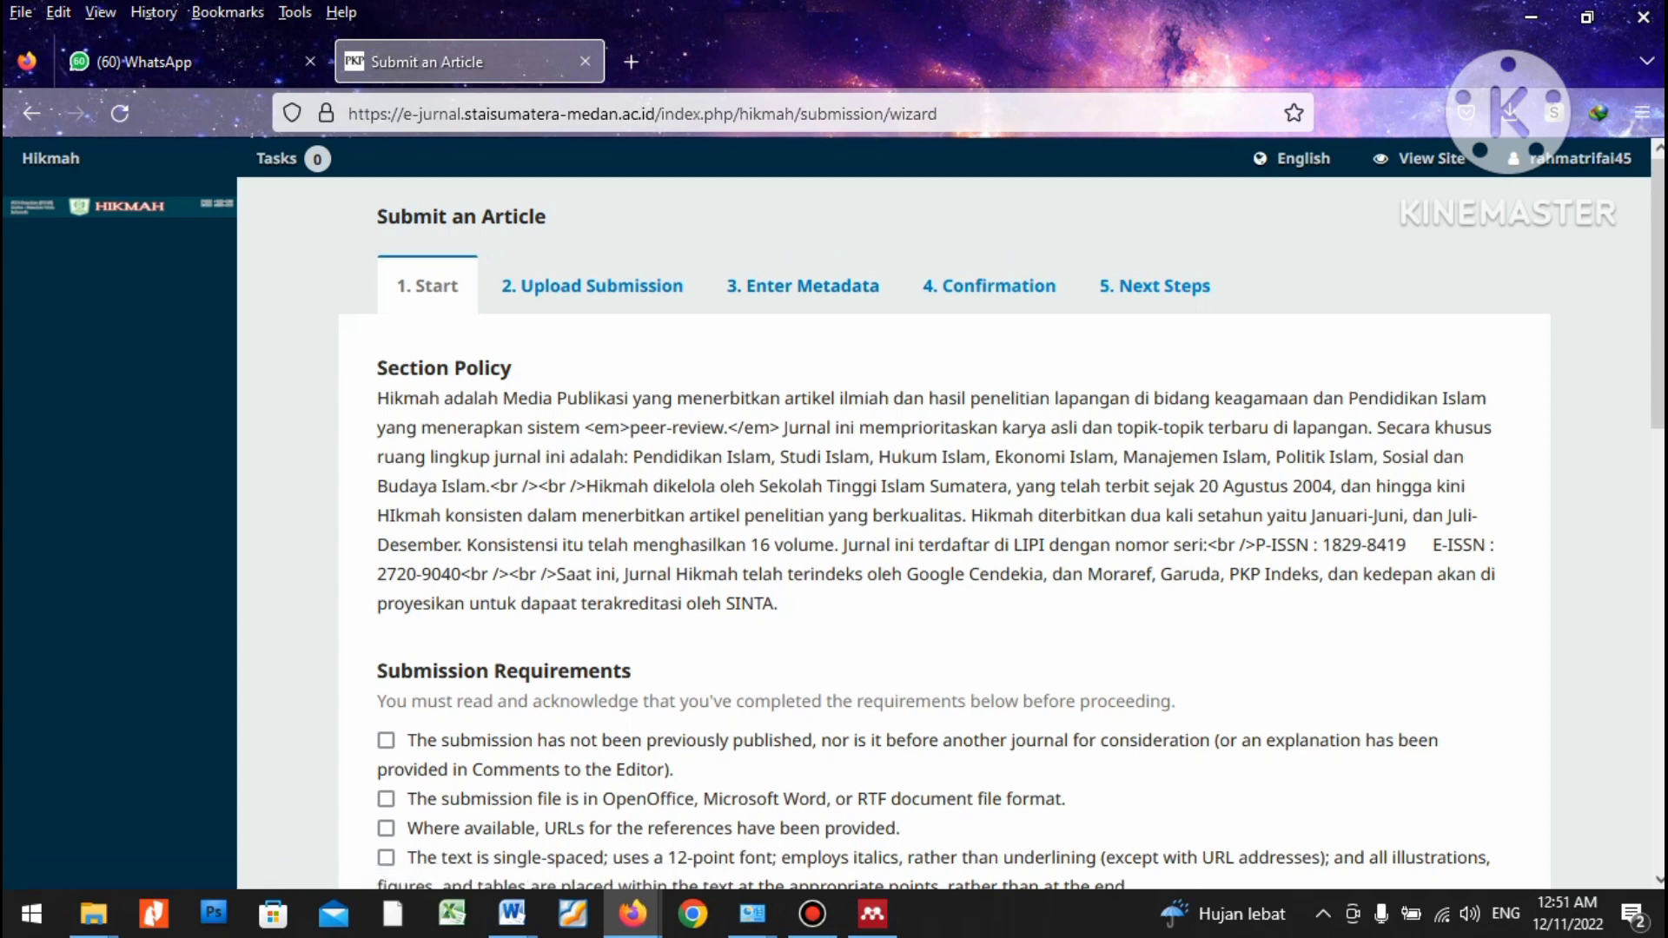
scroll(945, 532, down, 1)
scroll(945, 531, down, 2)
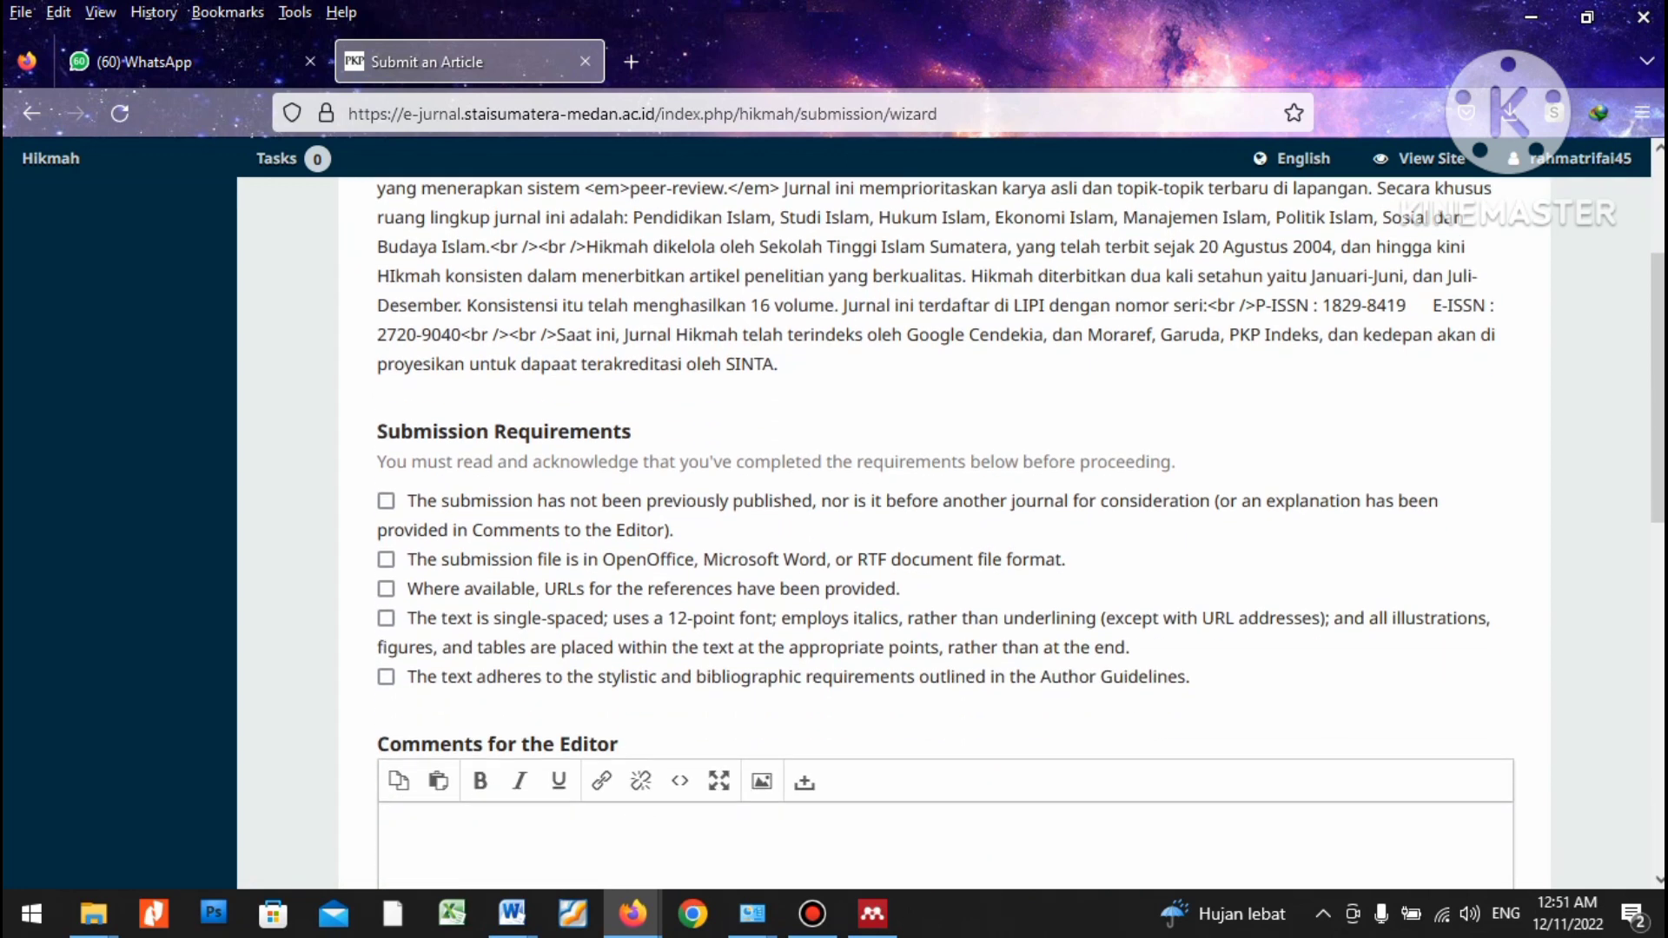
Tick all five Submission Requirements checkboxes.
click(387, 492)
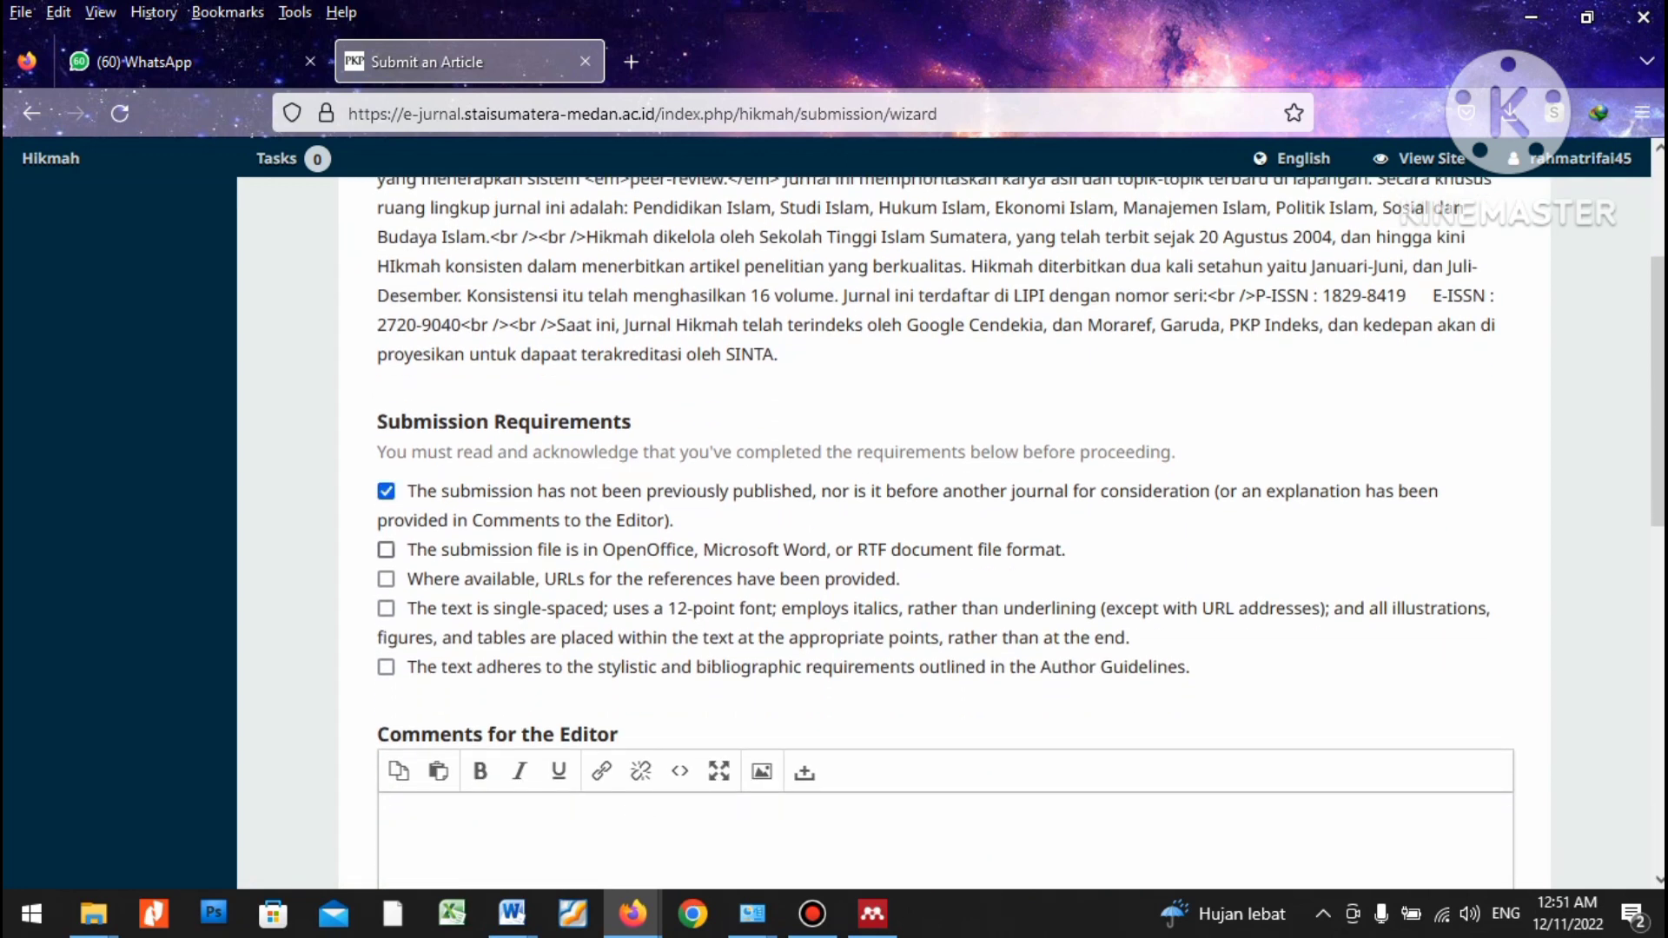
click(386, 550)
click(387, 579)
click(387, 609)
click(387, 667)
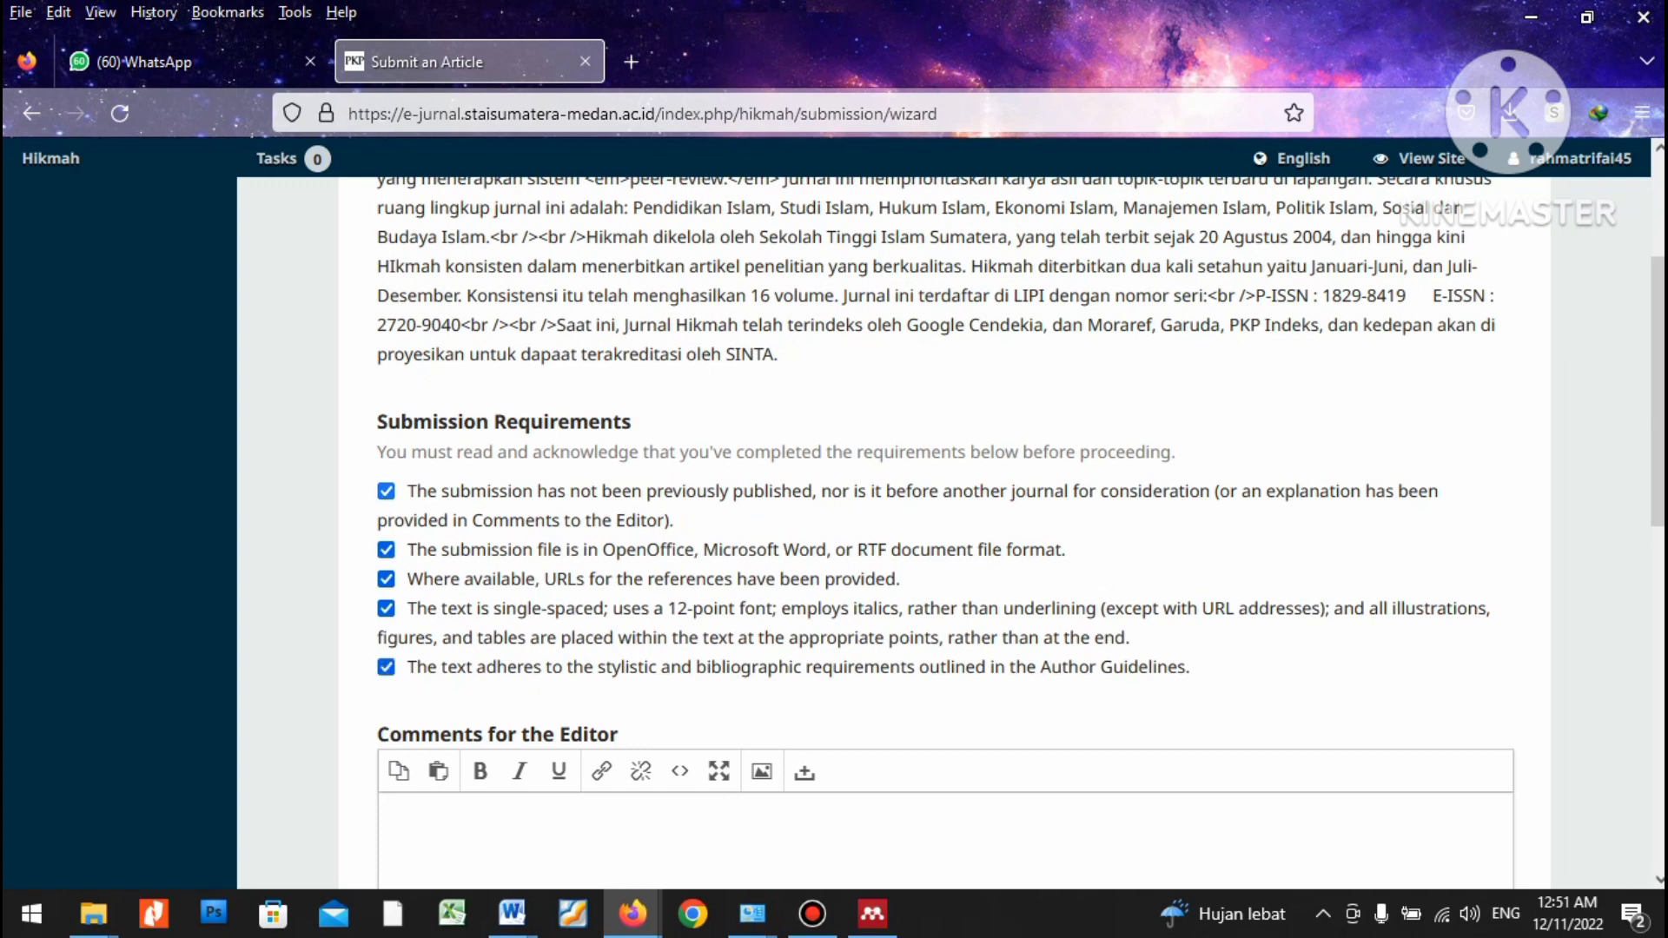
scroll(945, 531, down, 4)
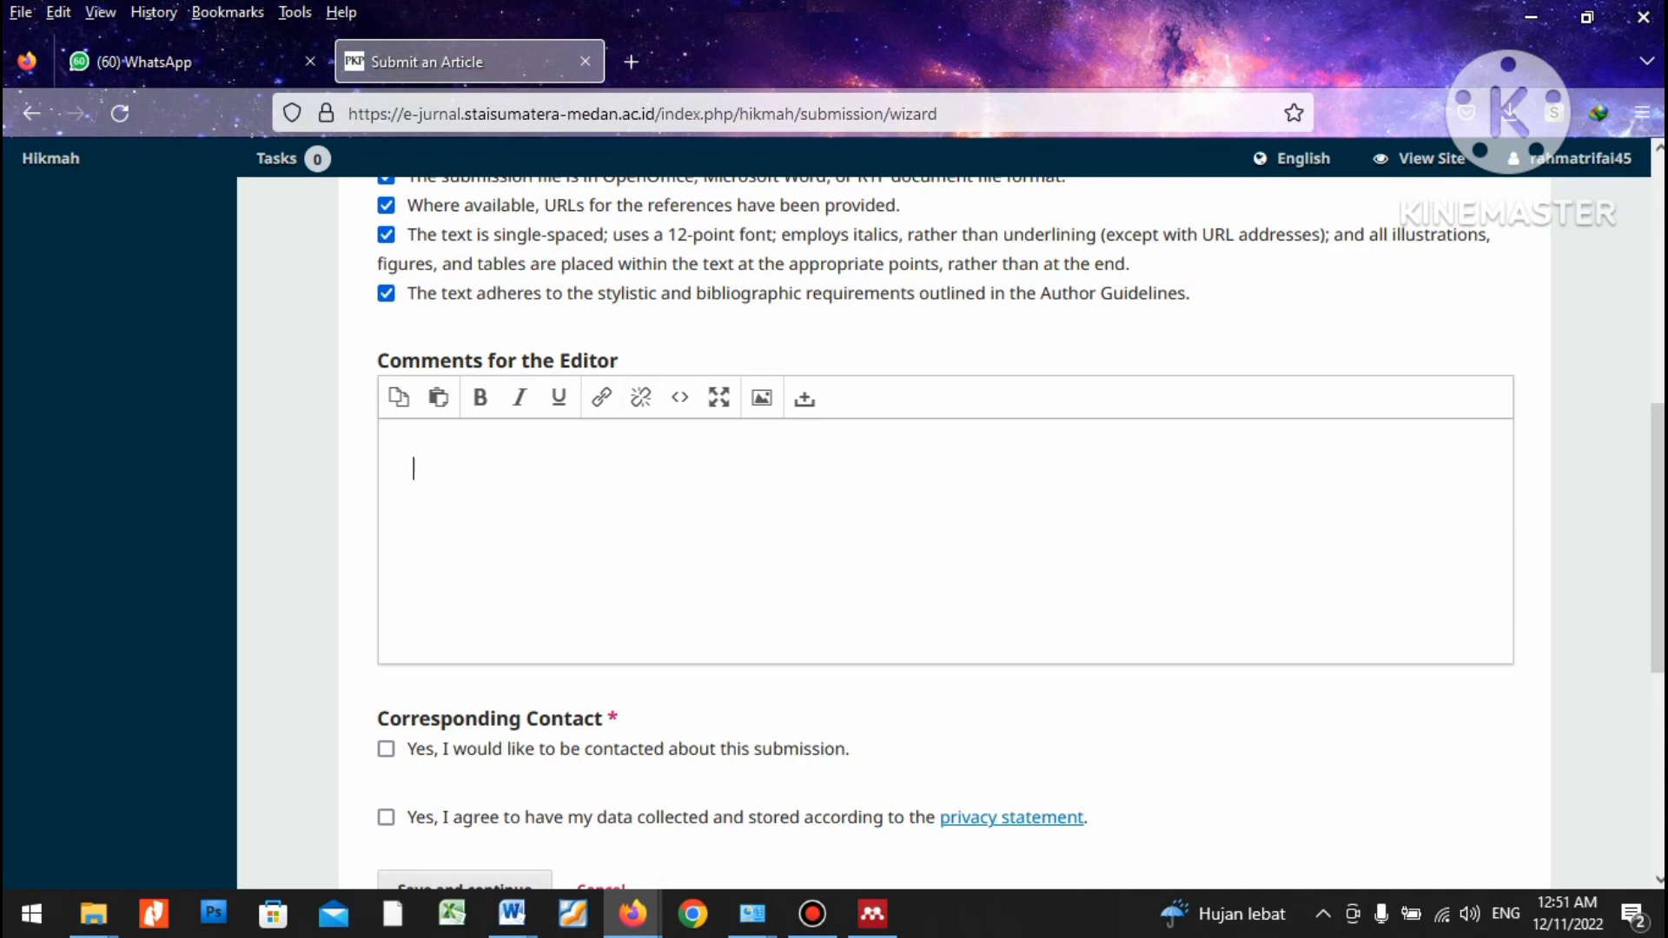
Write the editor comment requesting publication of the submitted article, ending with 'terimakasih'.
text(Kepada yth Editor )
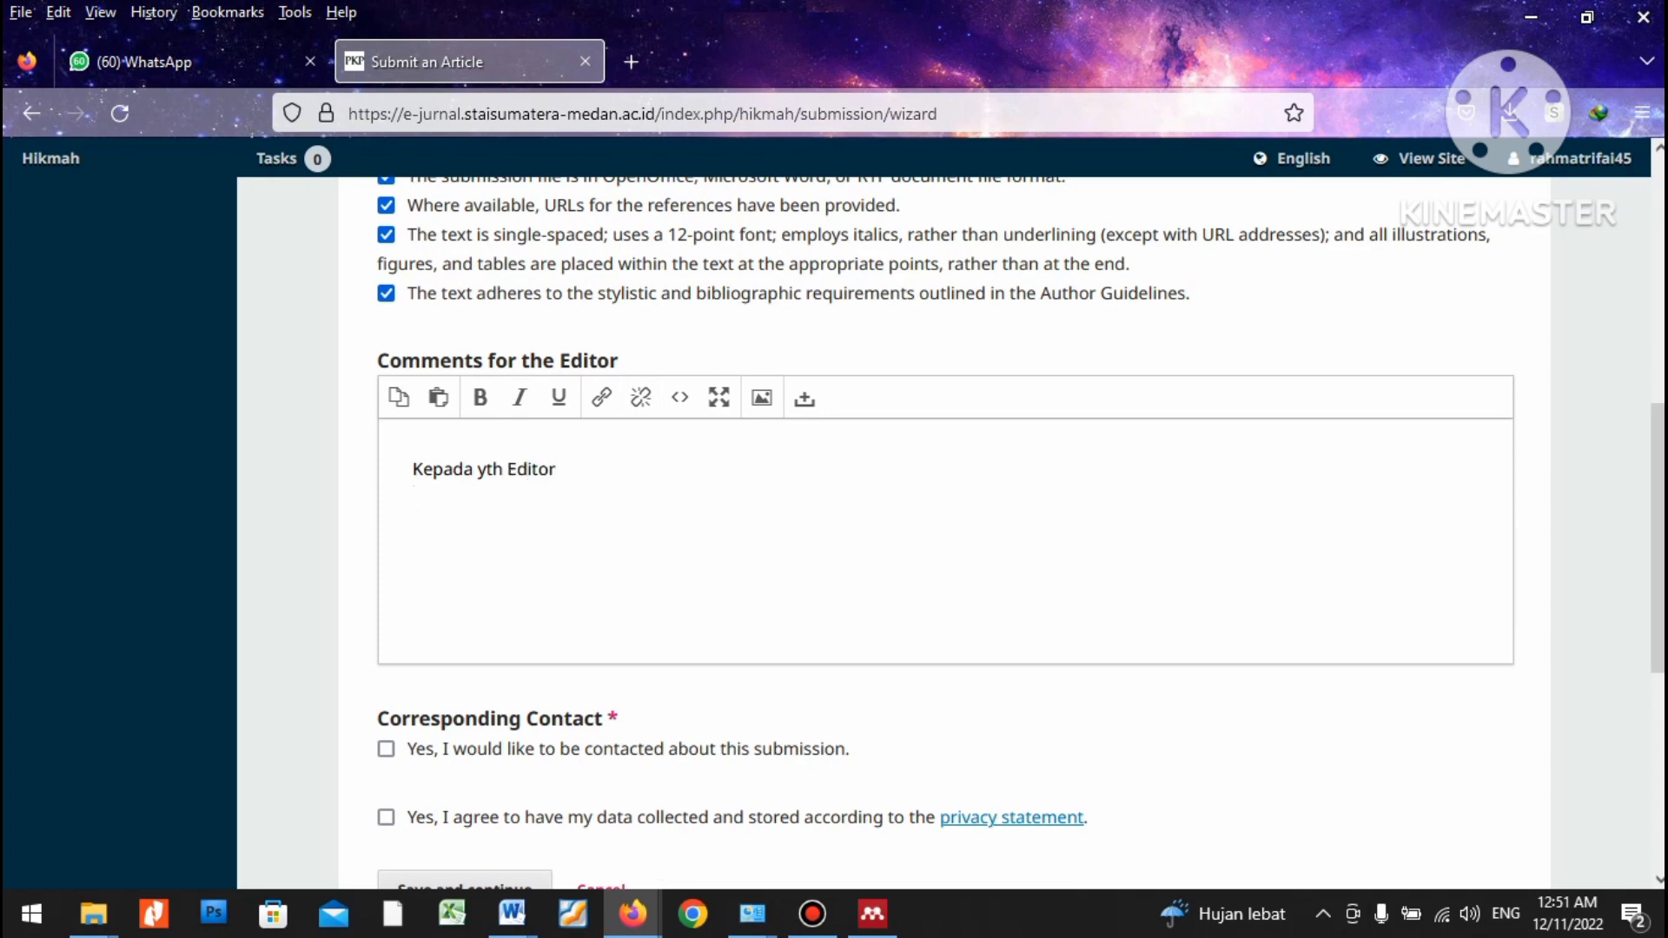
text(Mohn kiranya berk)
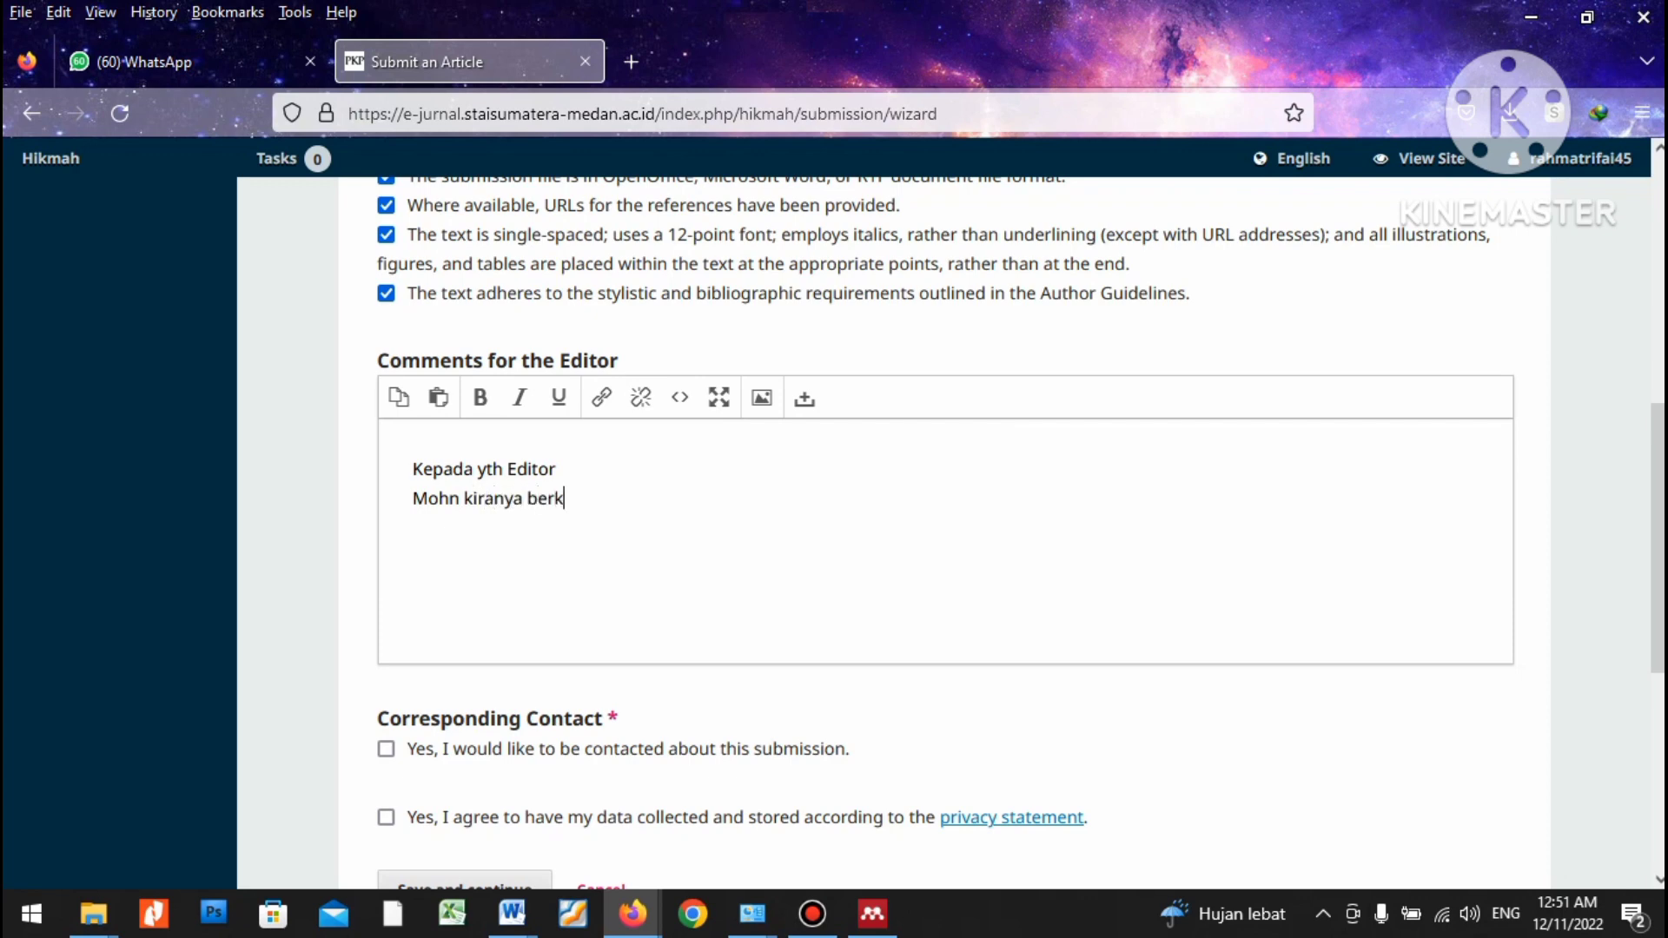
text(enan untuk menerbitkan artike)
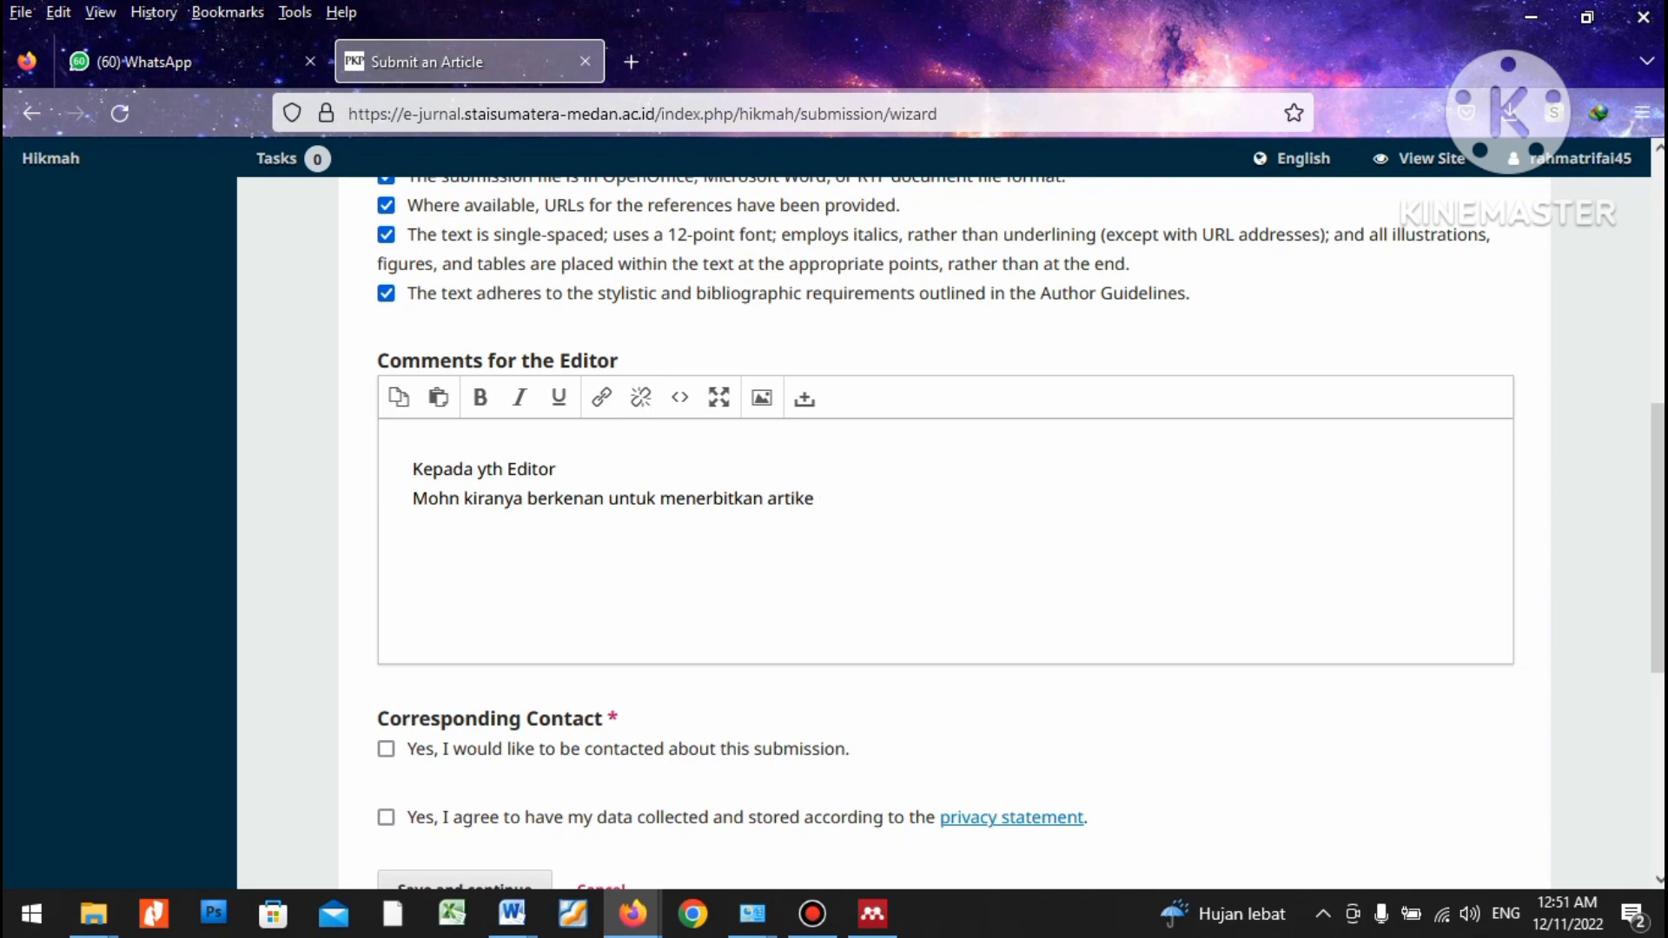
text(l yang kami)
text(kirimkan.)
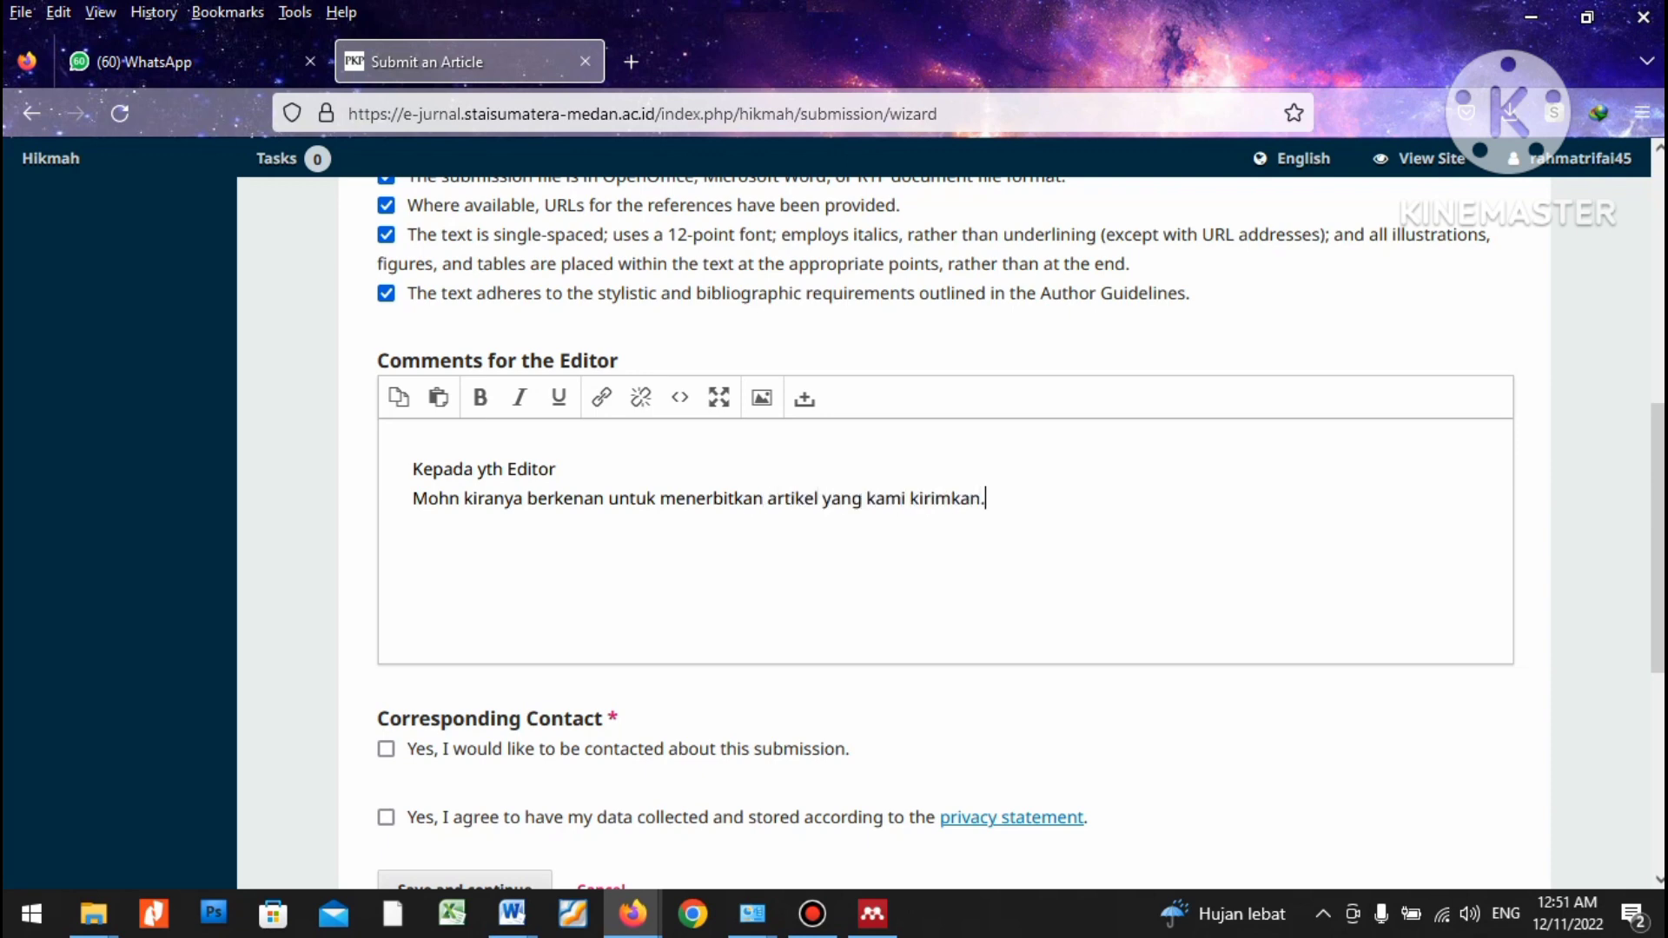
key(Return)
text(terimakasih)
Give the contact and privacy consents, then save the Start step and continue.
scroll(945, 533, down, 3)
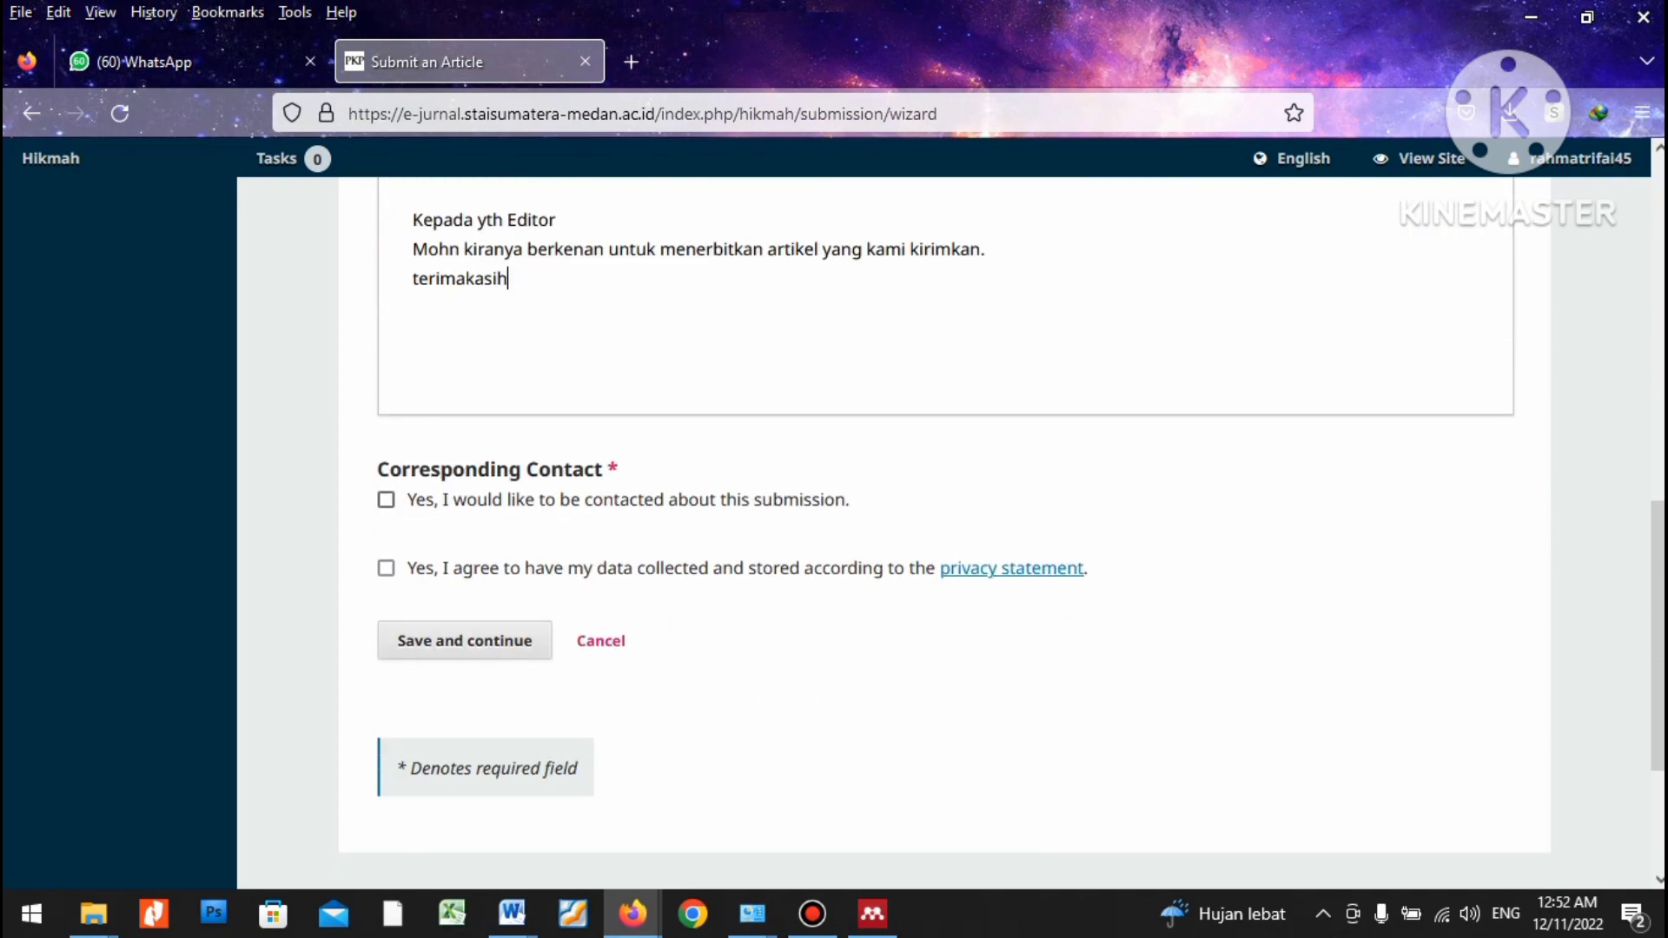
scroll(945, 534, up, 6)
scroll(945, 533, down, 3)
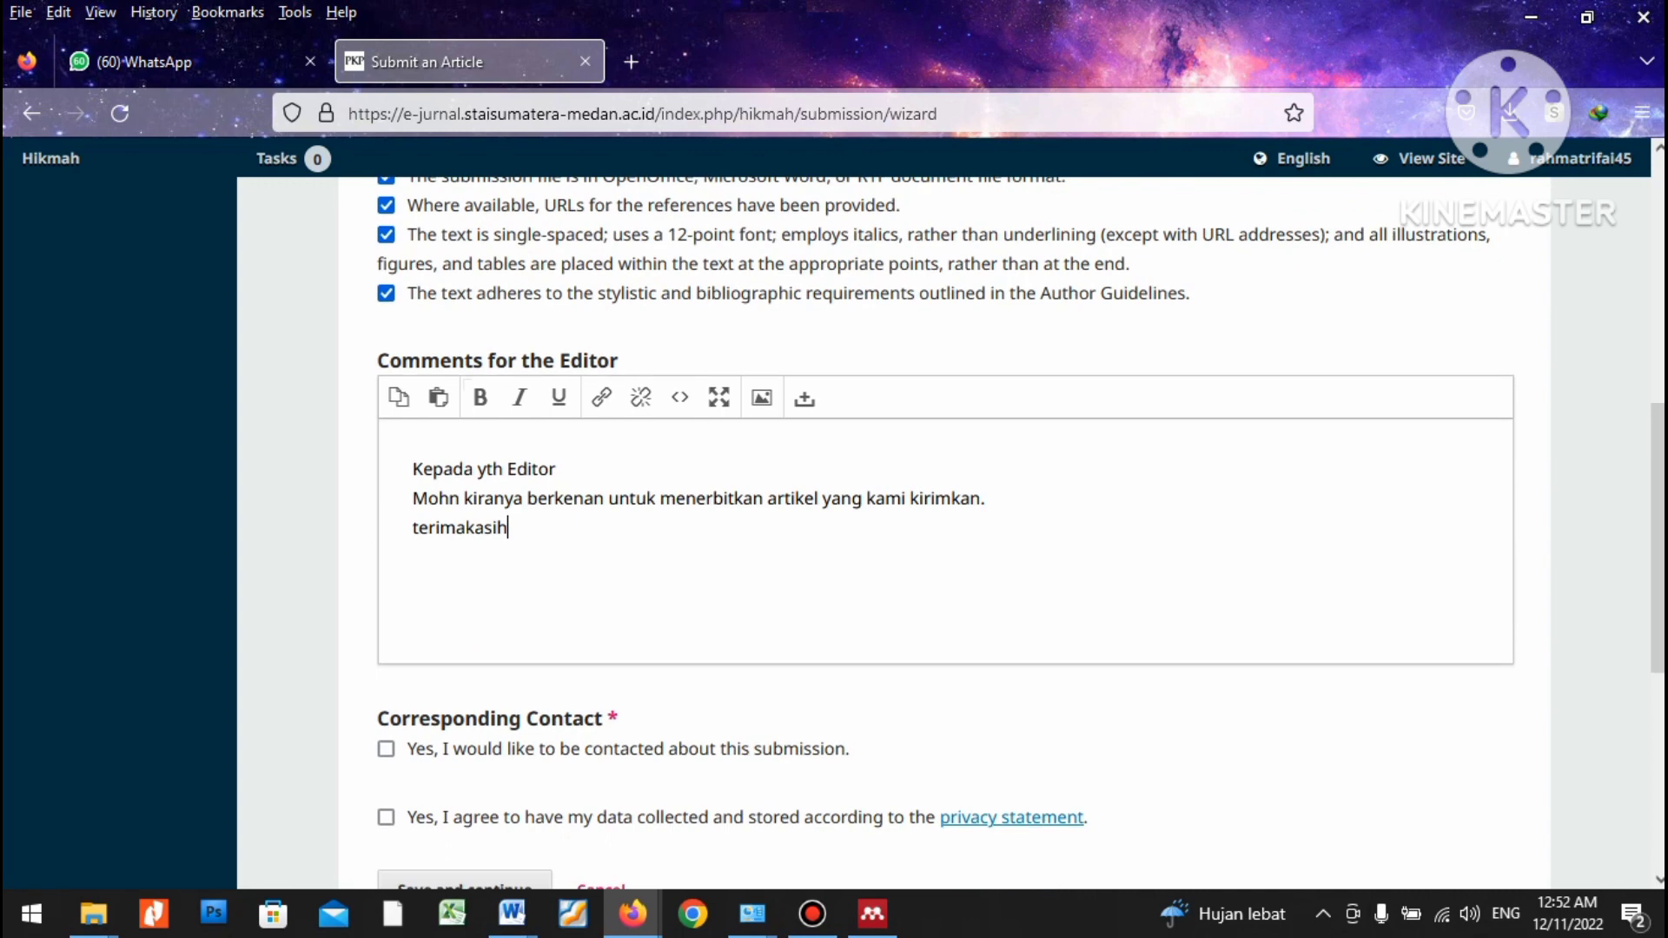
scroll(945, 534, down, 2)
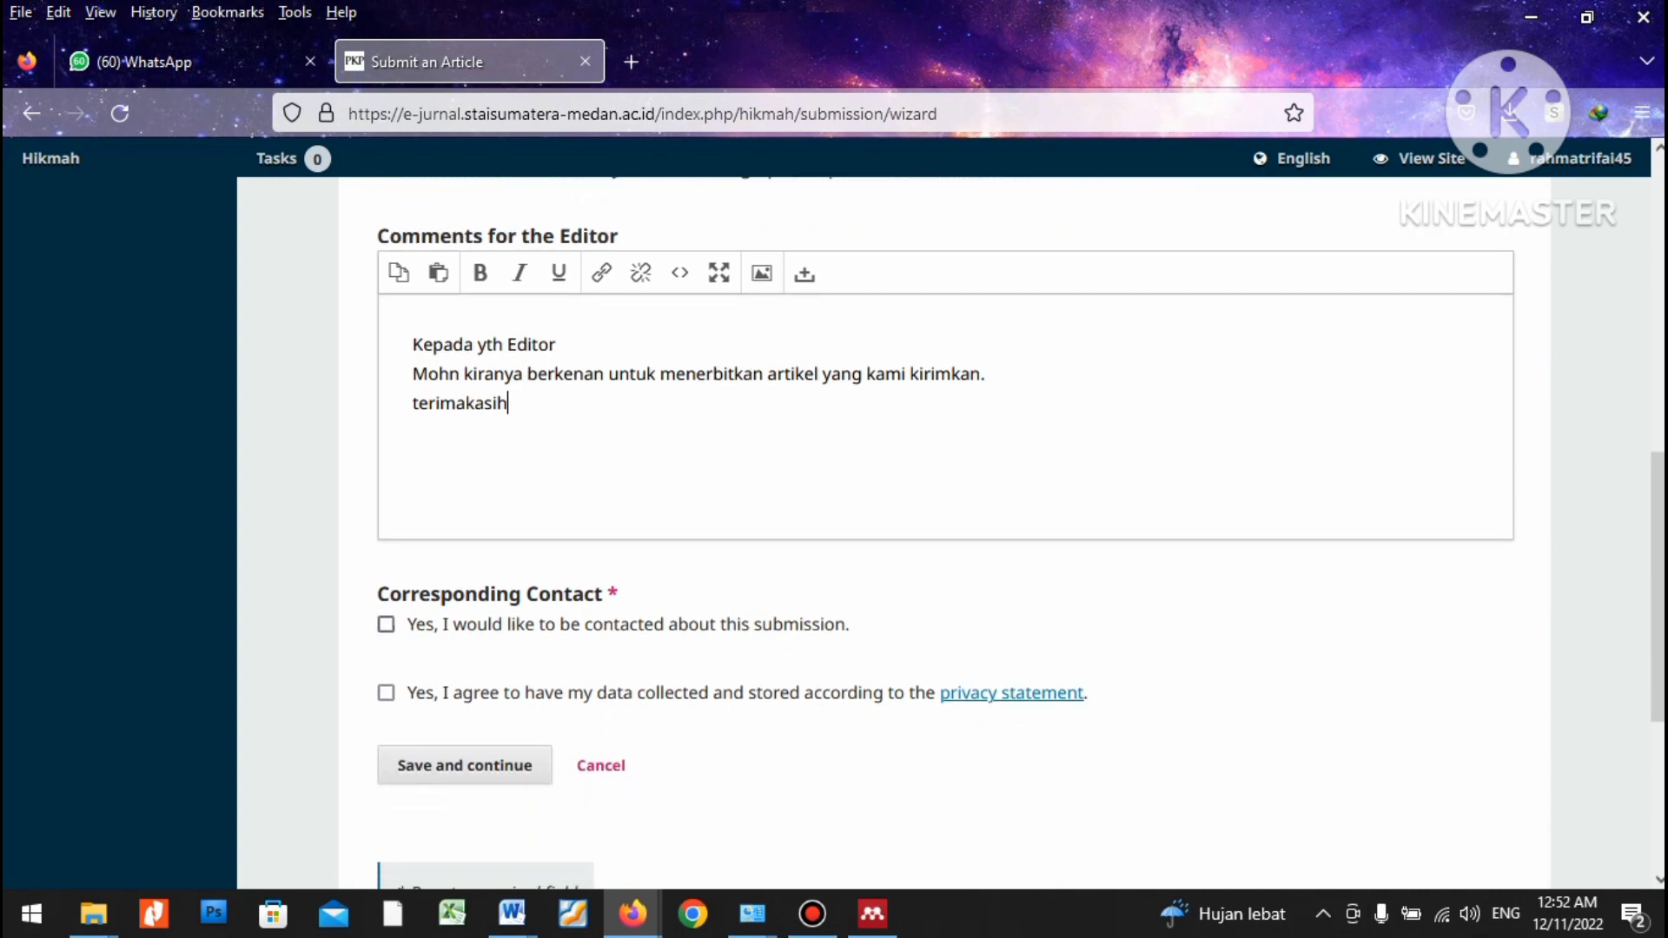
click(386, 624)
click(386, 693)
scroll(999, 530, down, 2)
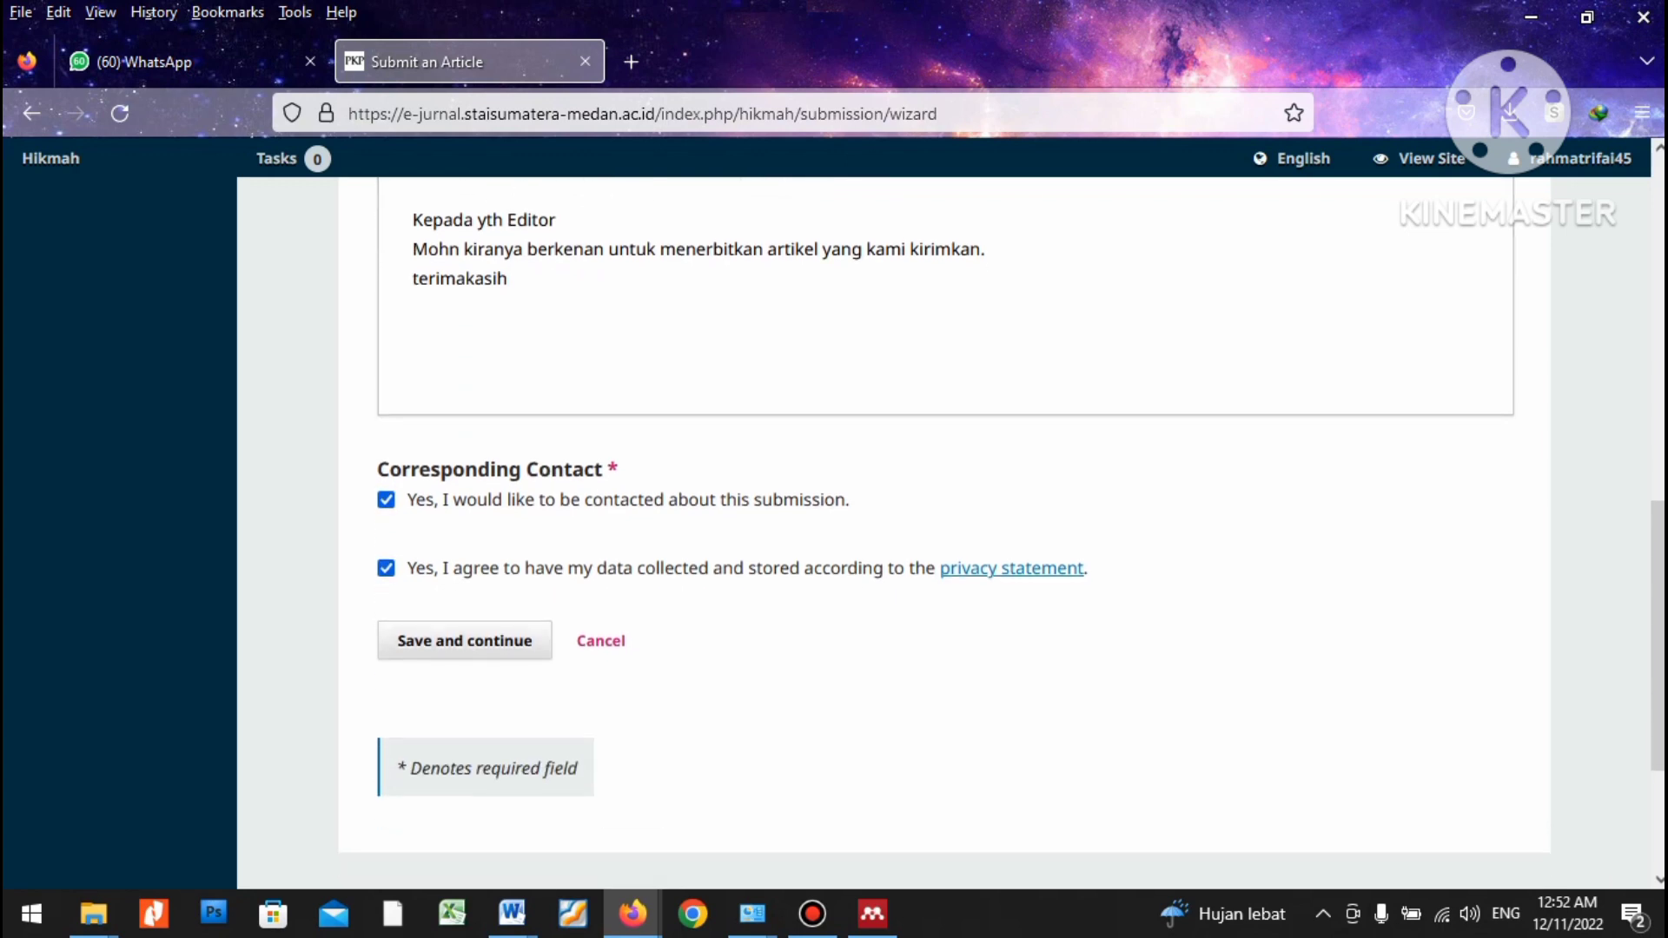
click(464, 641)
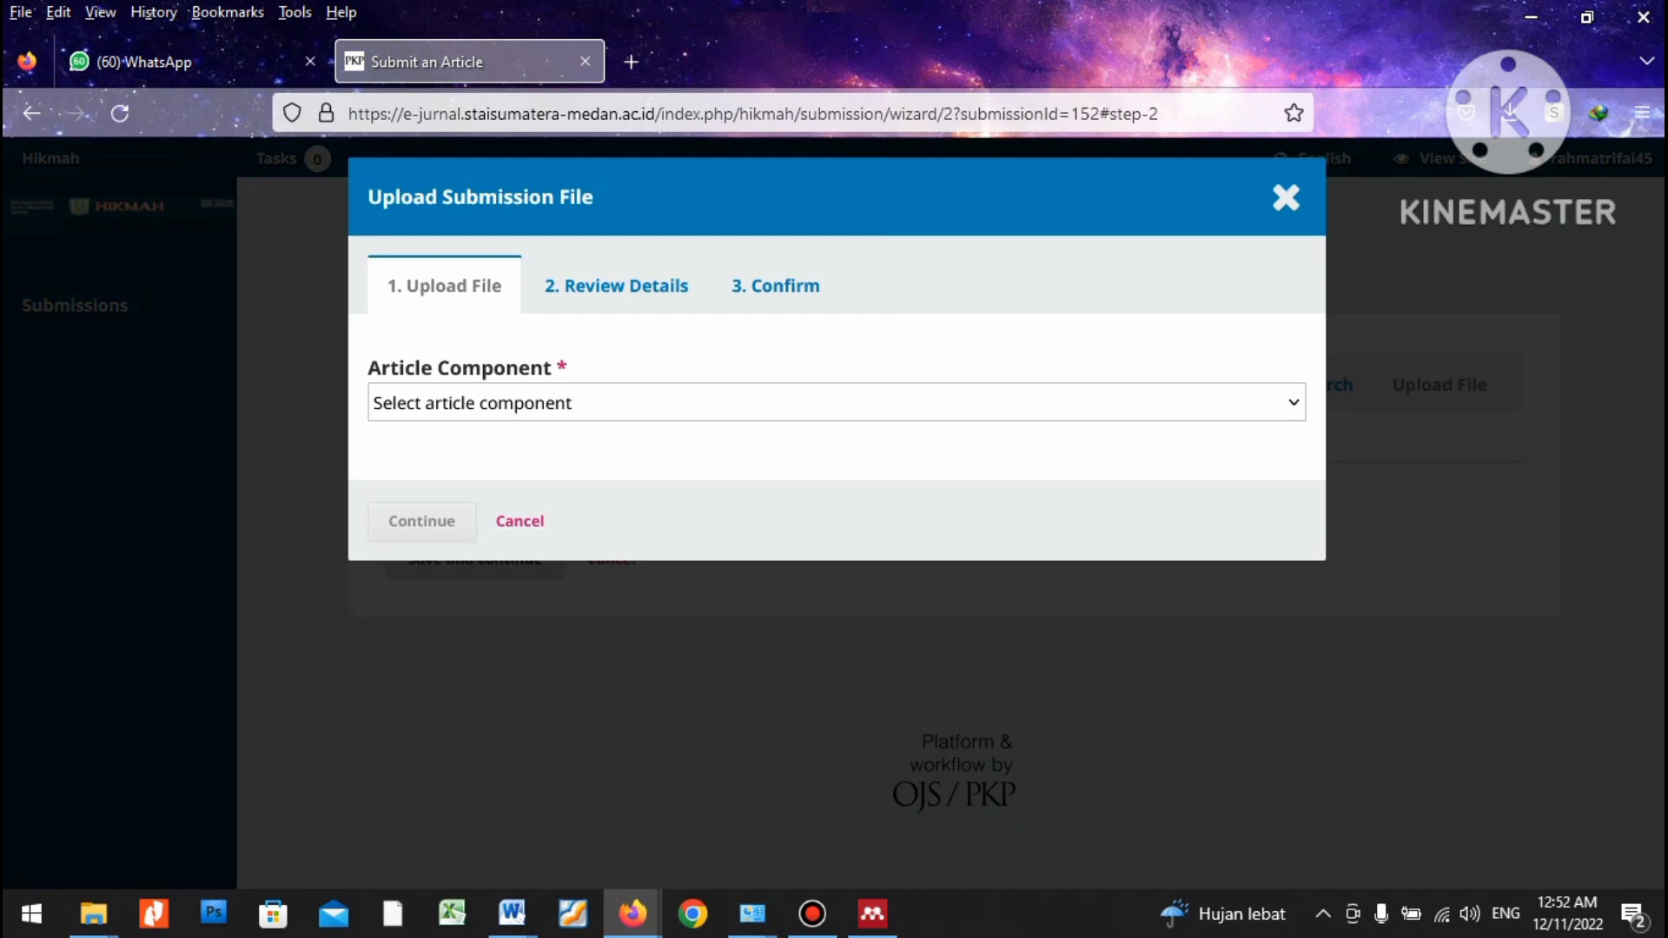
Upload Artikel Submit.doc as the Article Text component.
click(831, 402)
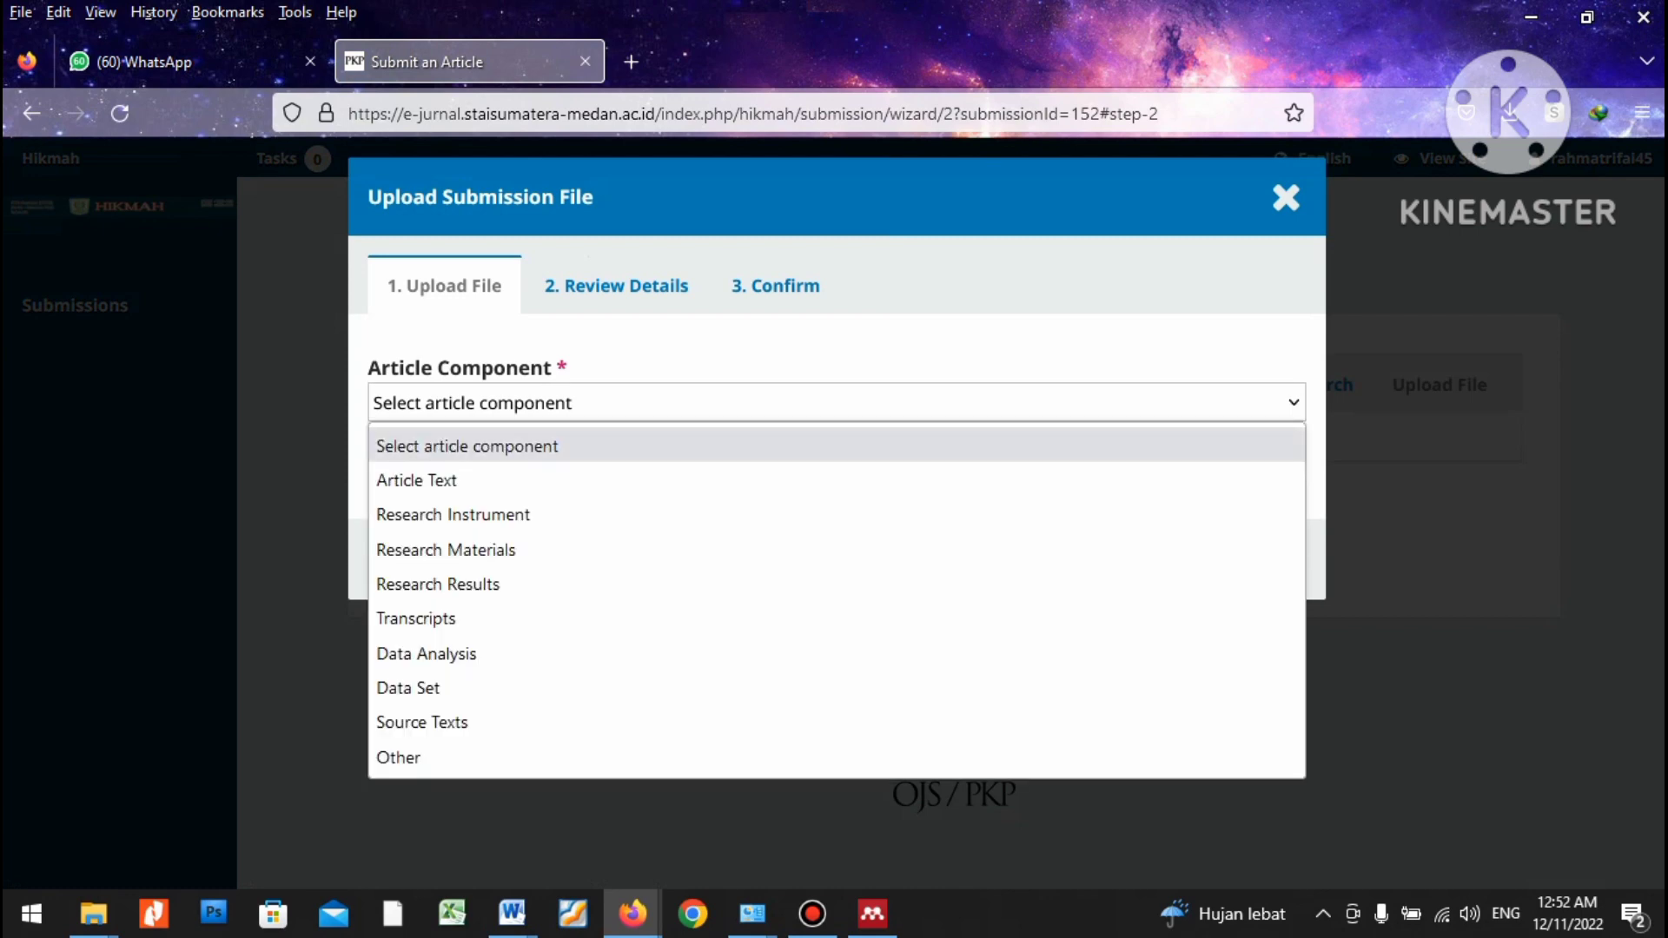
key(Return)
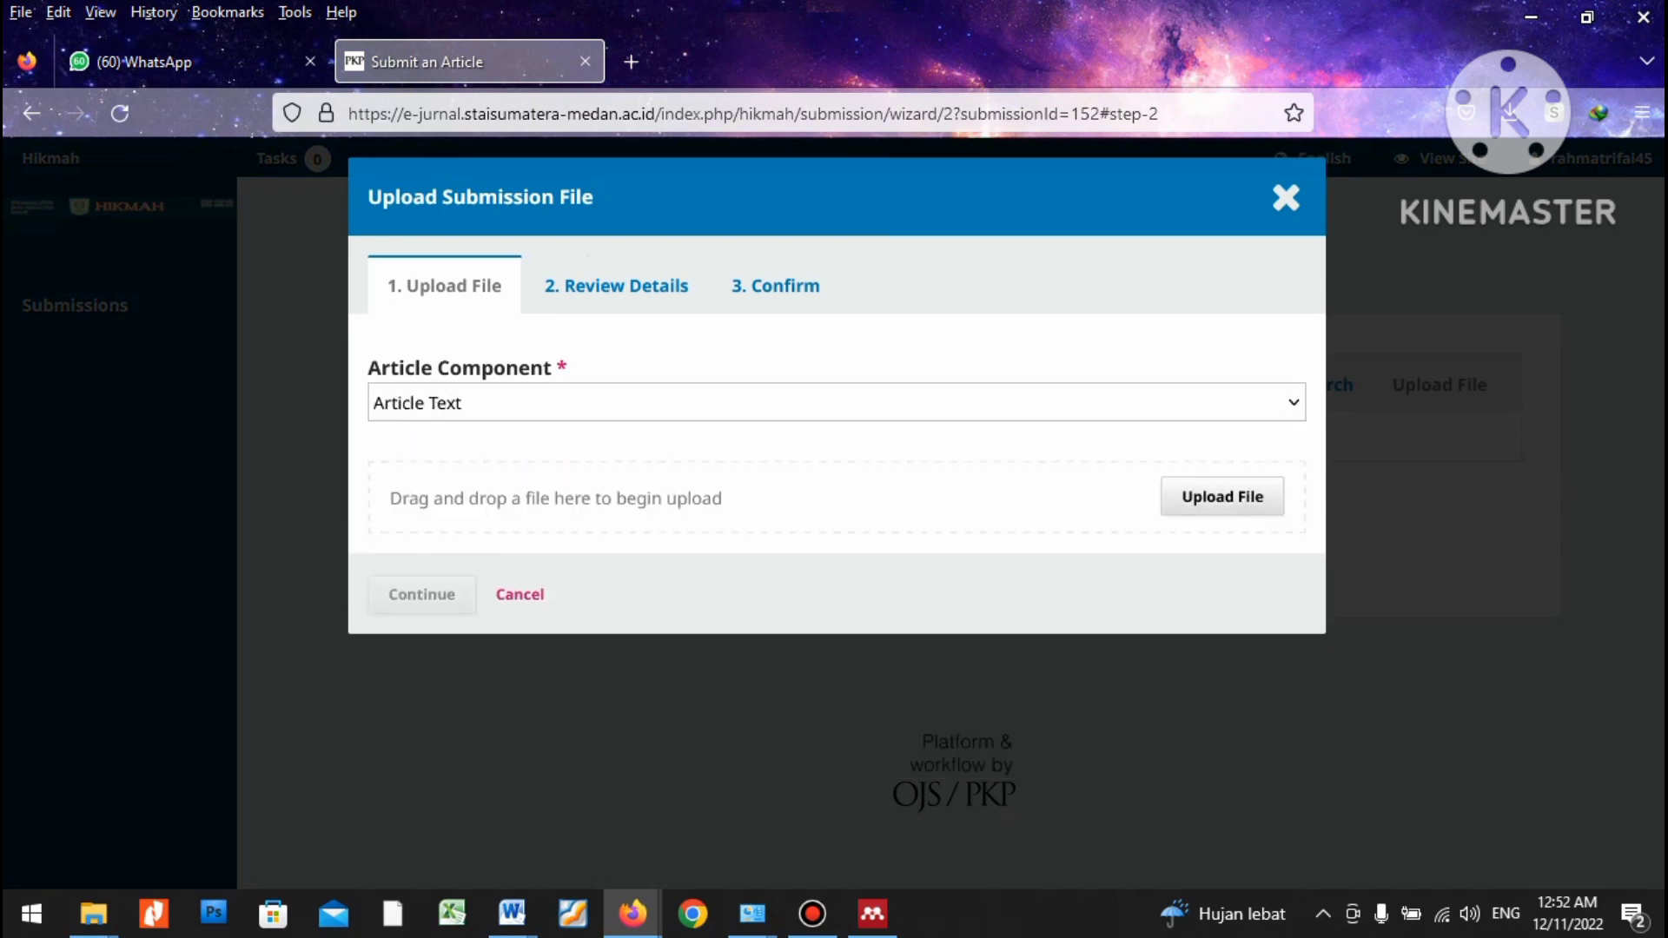
click(1222, 496)
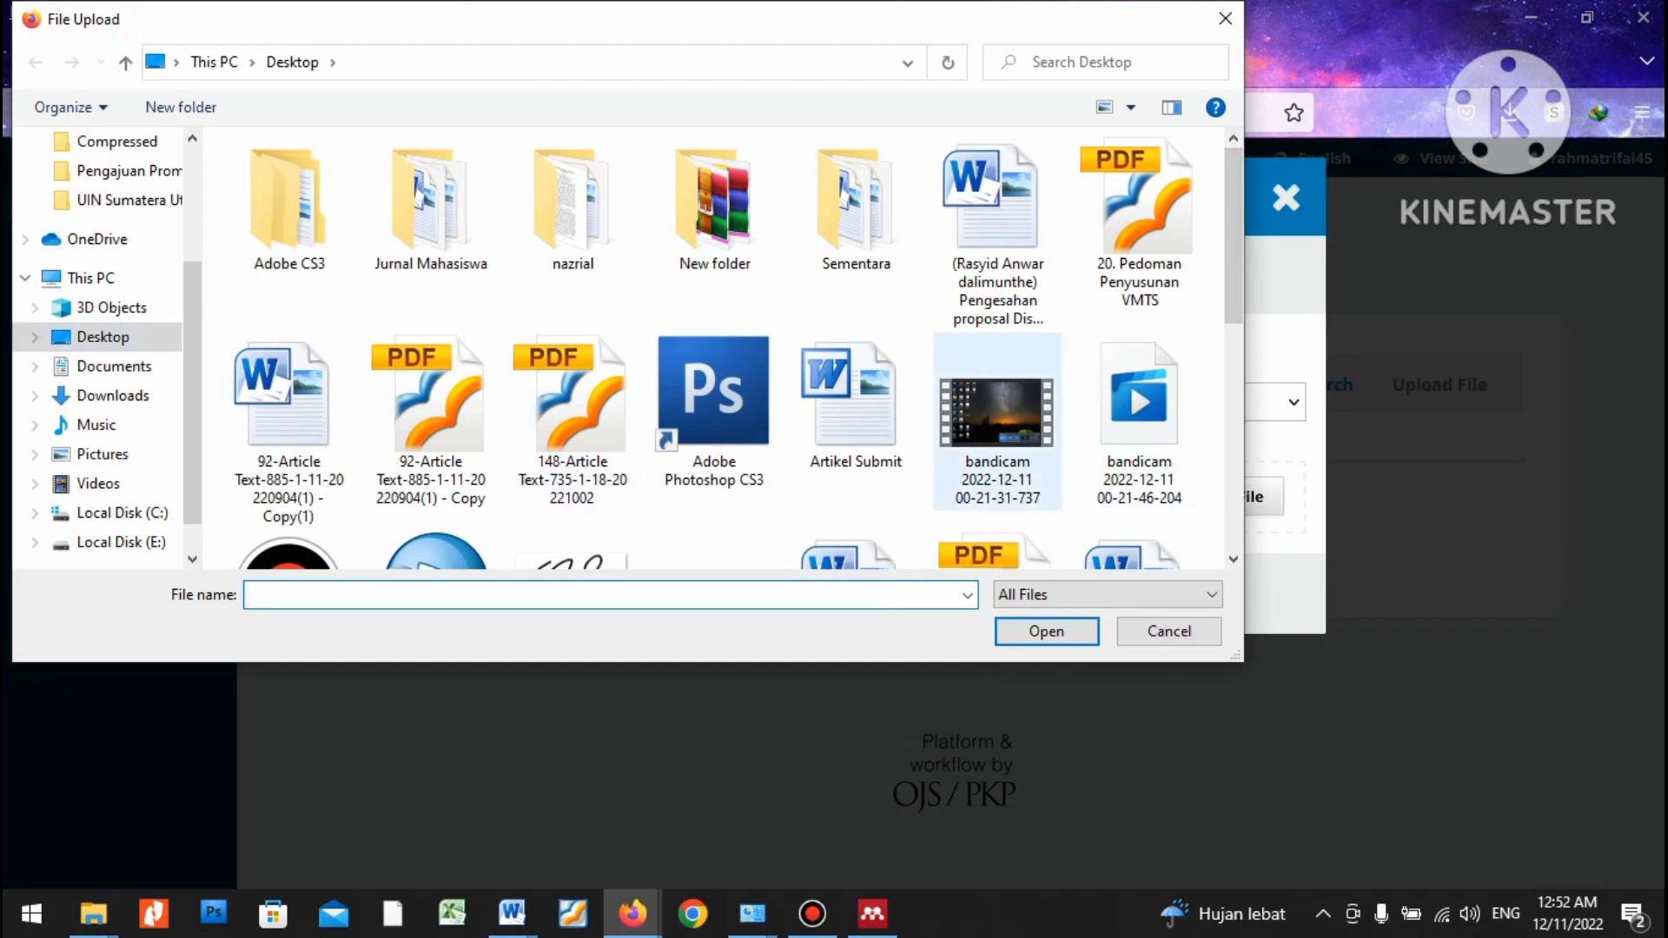
click(856, 400)
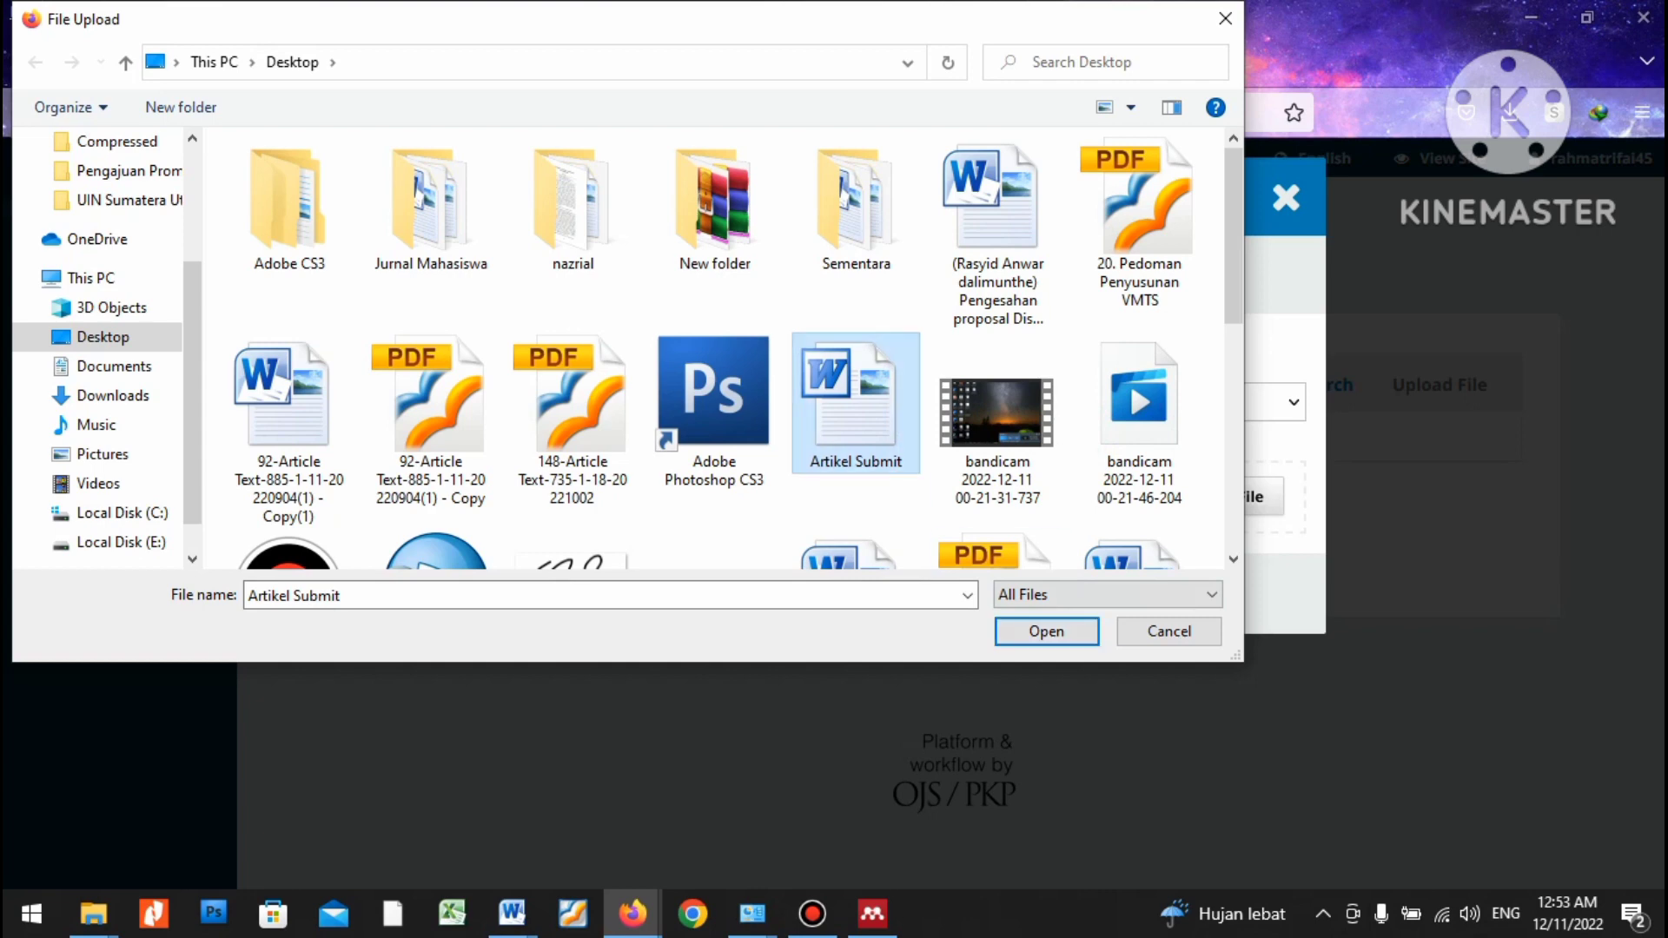
click(1046, 631)
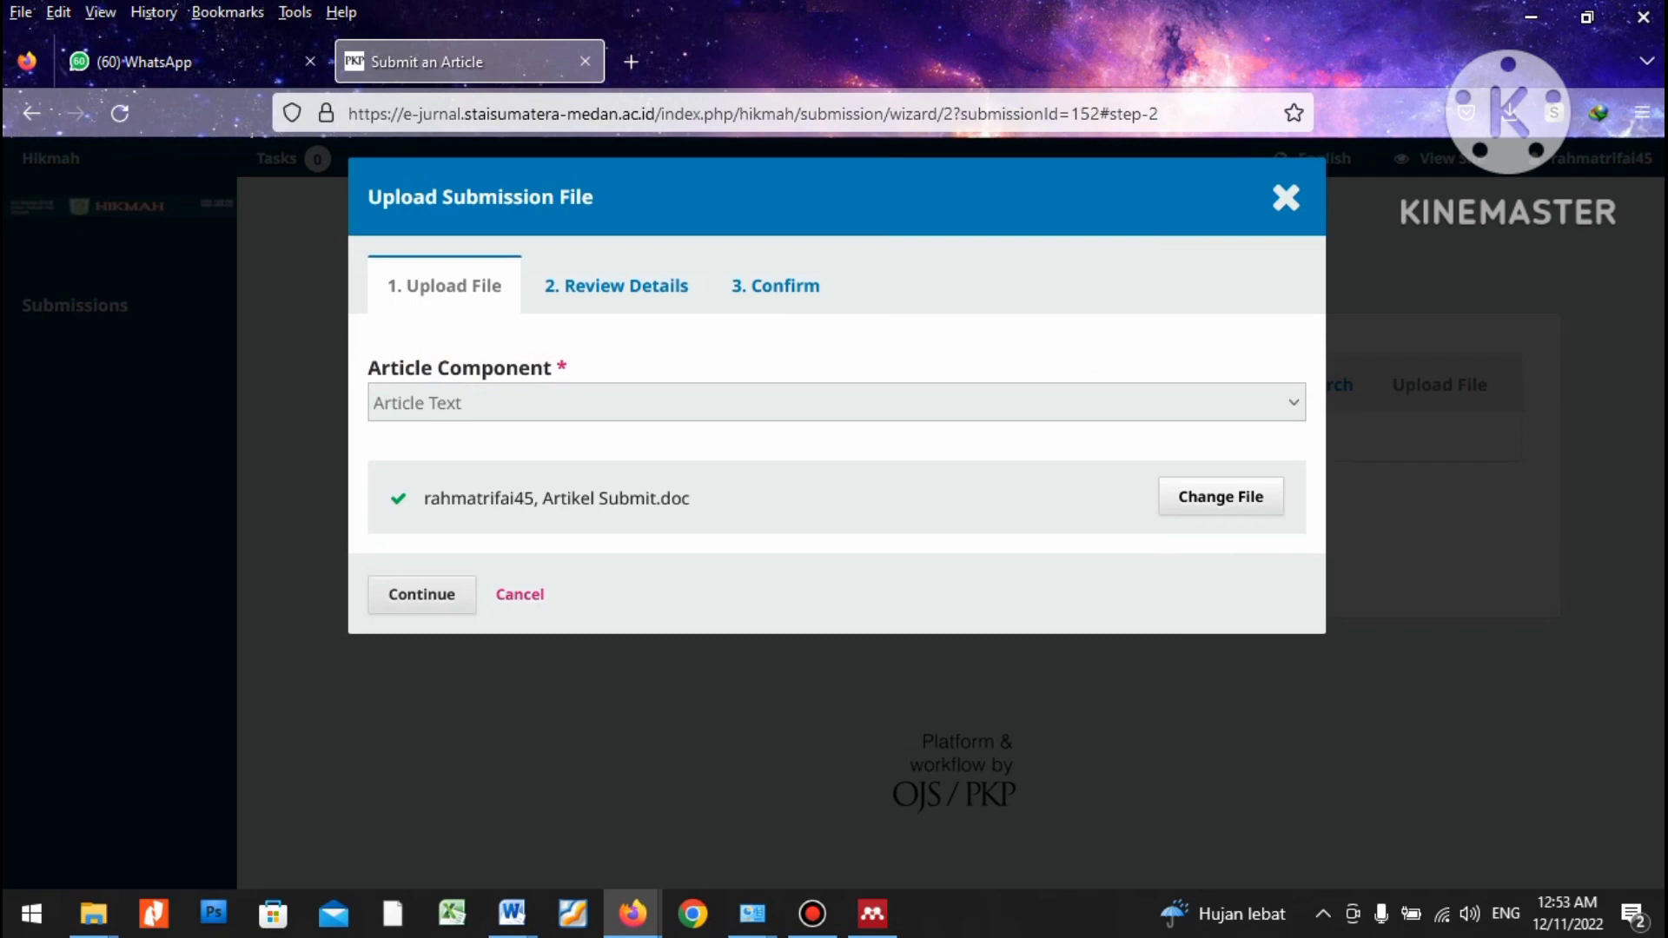
Confirm the uploaded file's details, complete the upload, and save to reach metadata.
click(422, 594)
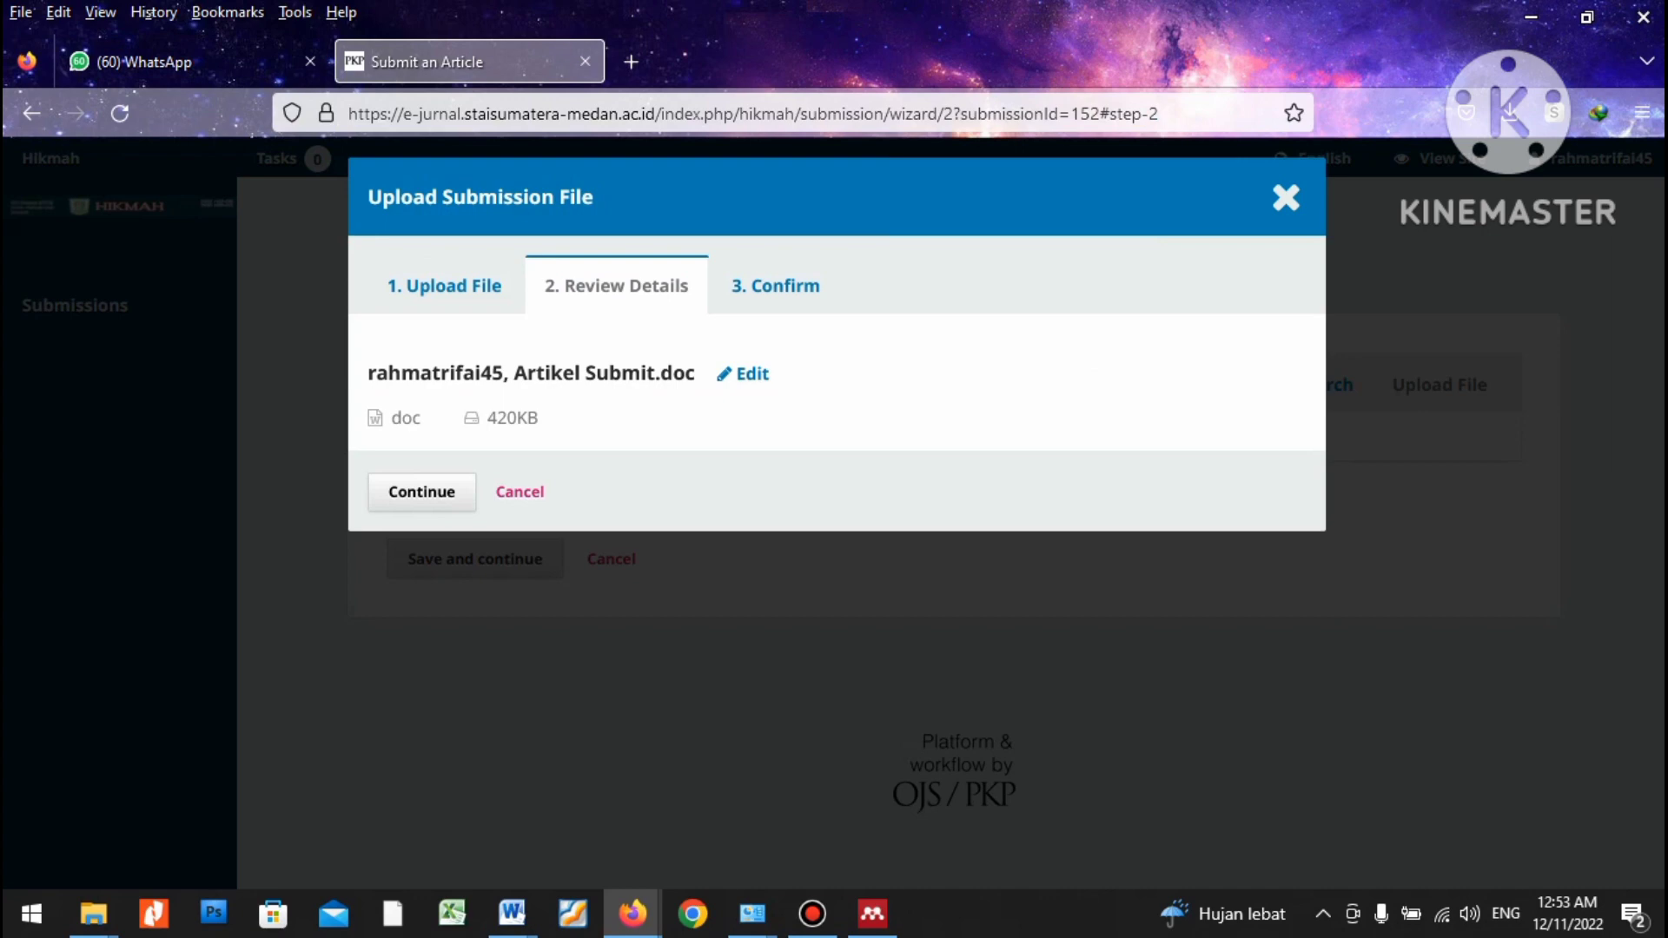
key(Return)
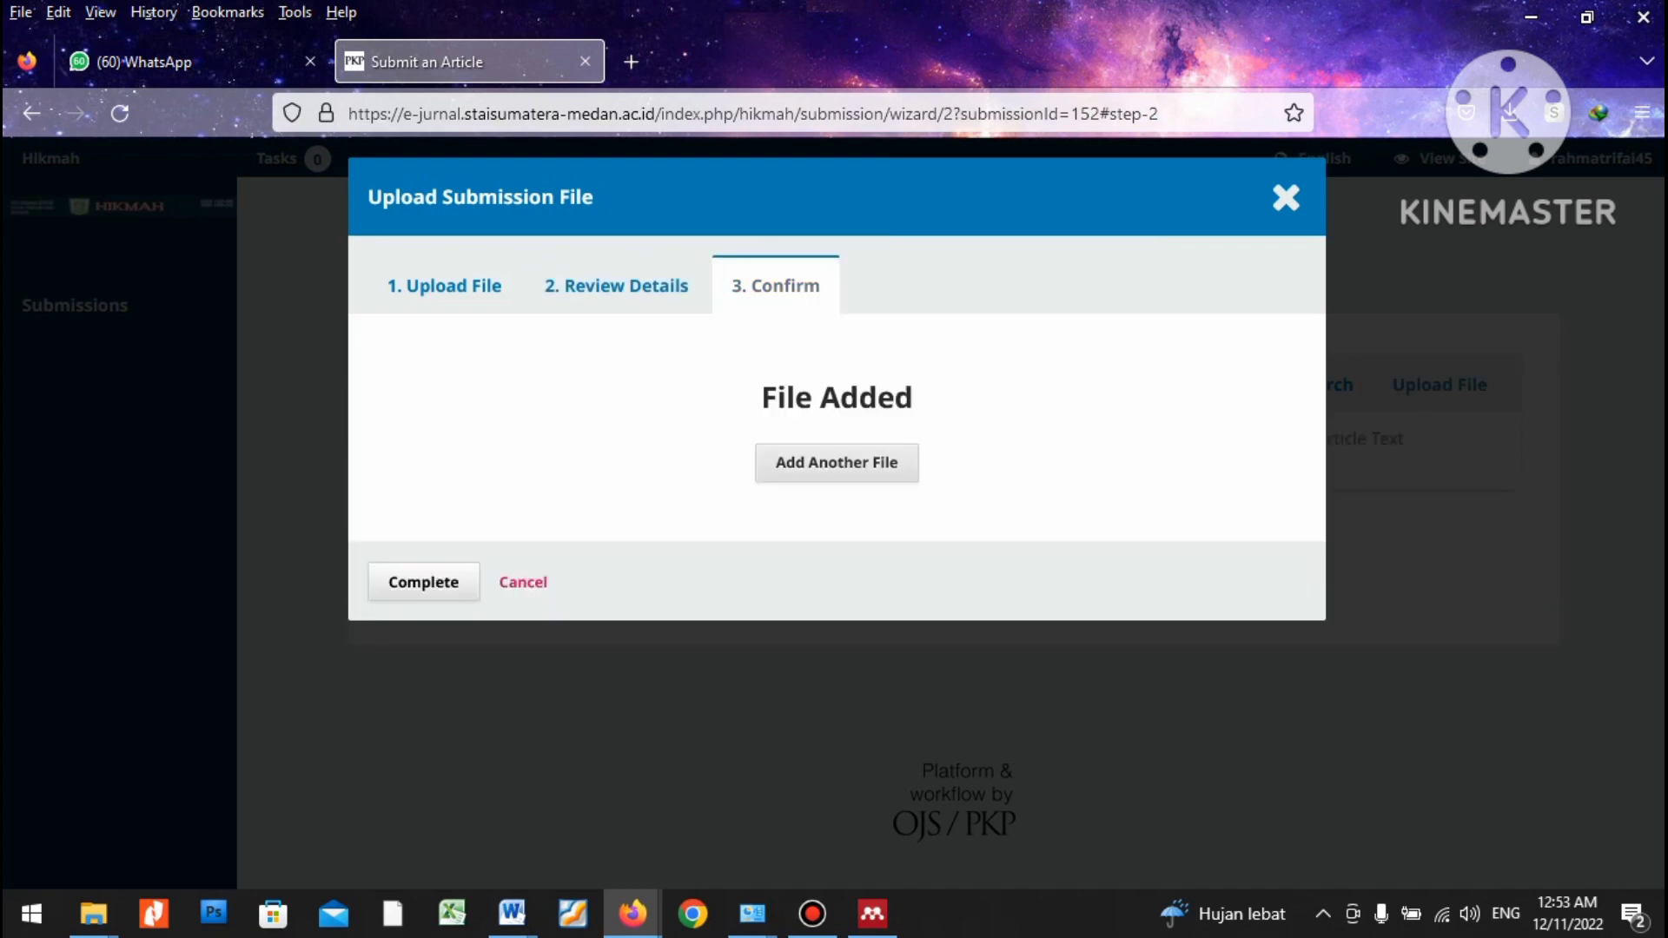
key(Return)
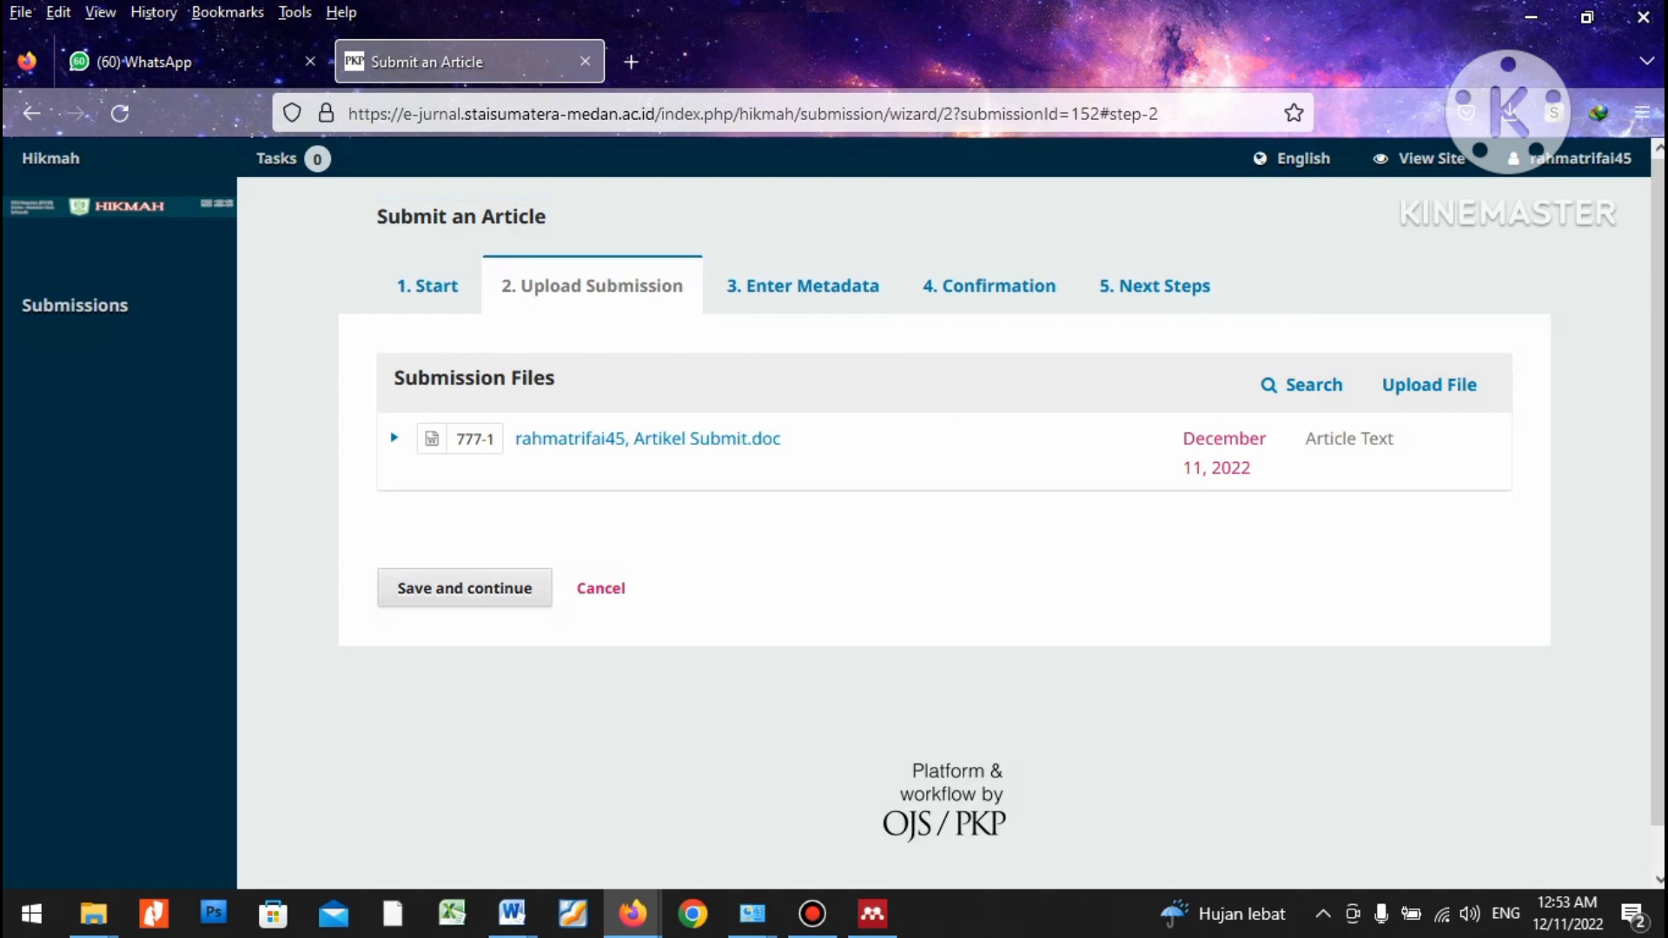
click(464, 588)
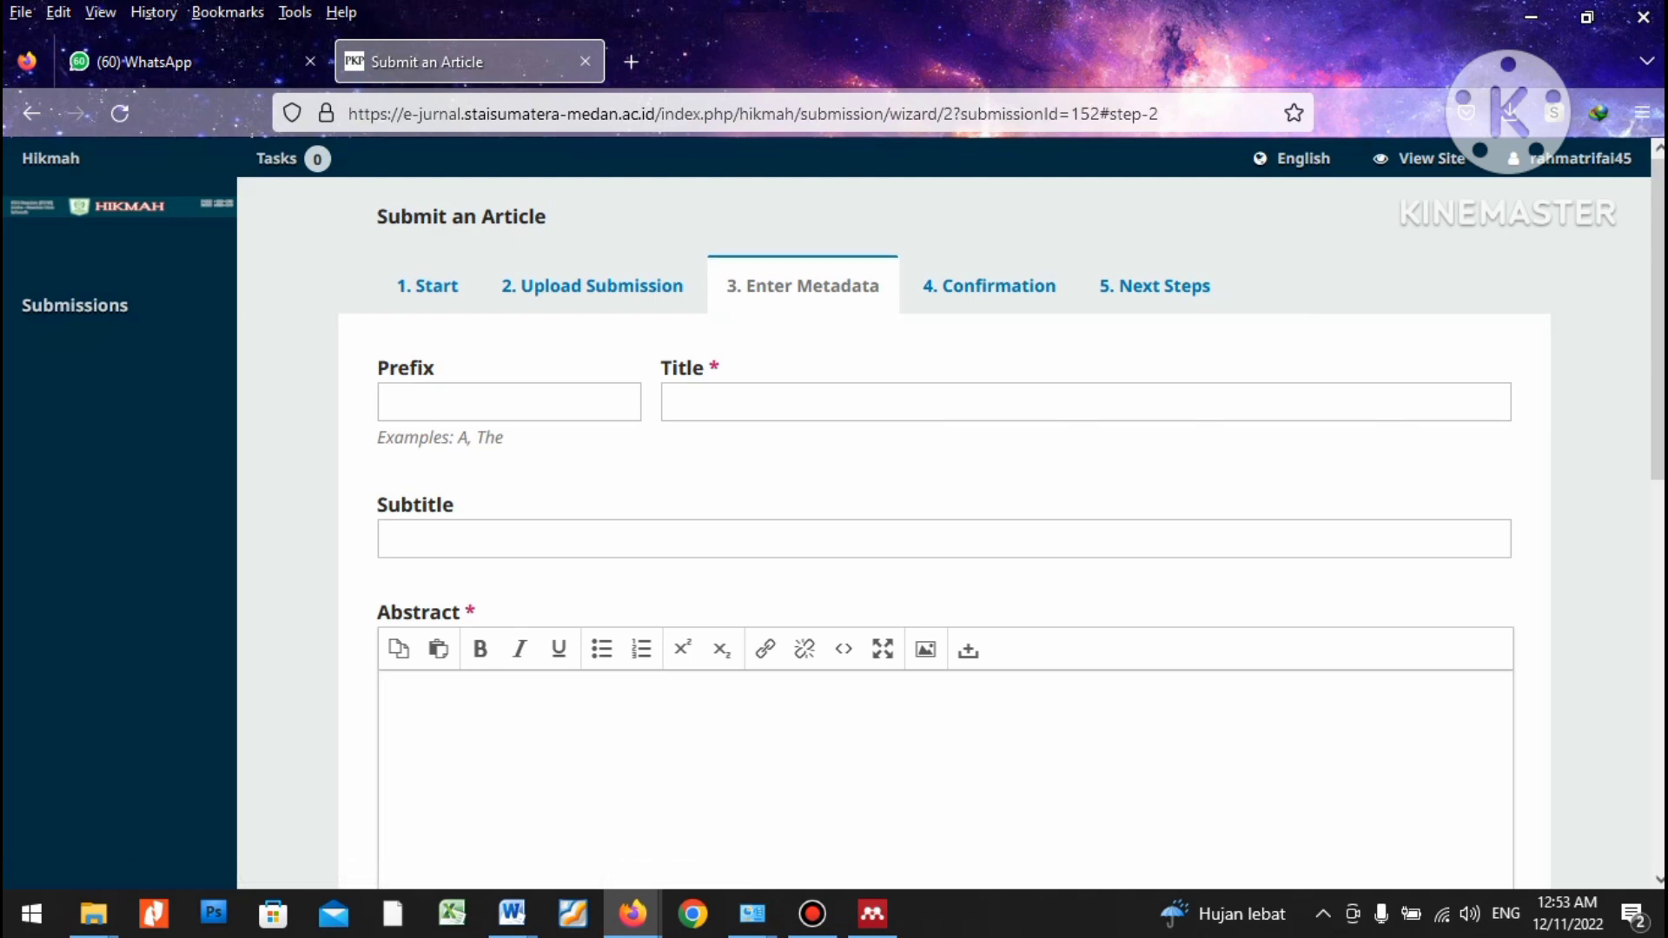
Copy the article's two-line title from the Word document.
click(1087, 402)
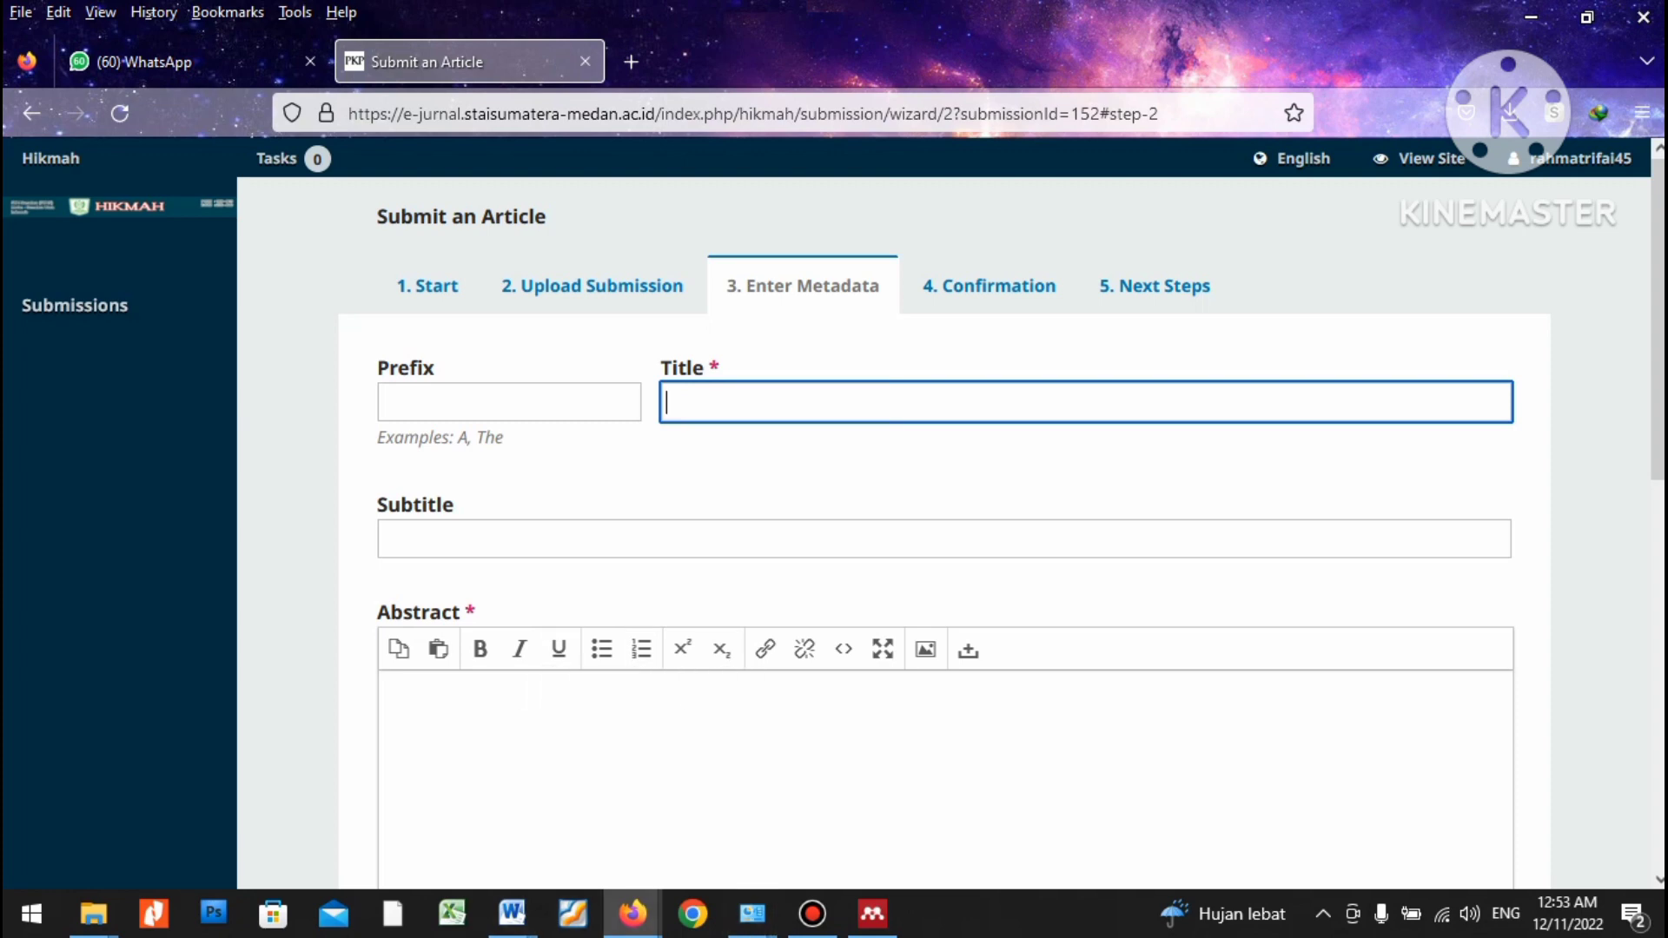
click(512, 913)
click(776, 812)
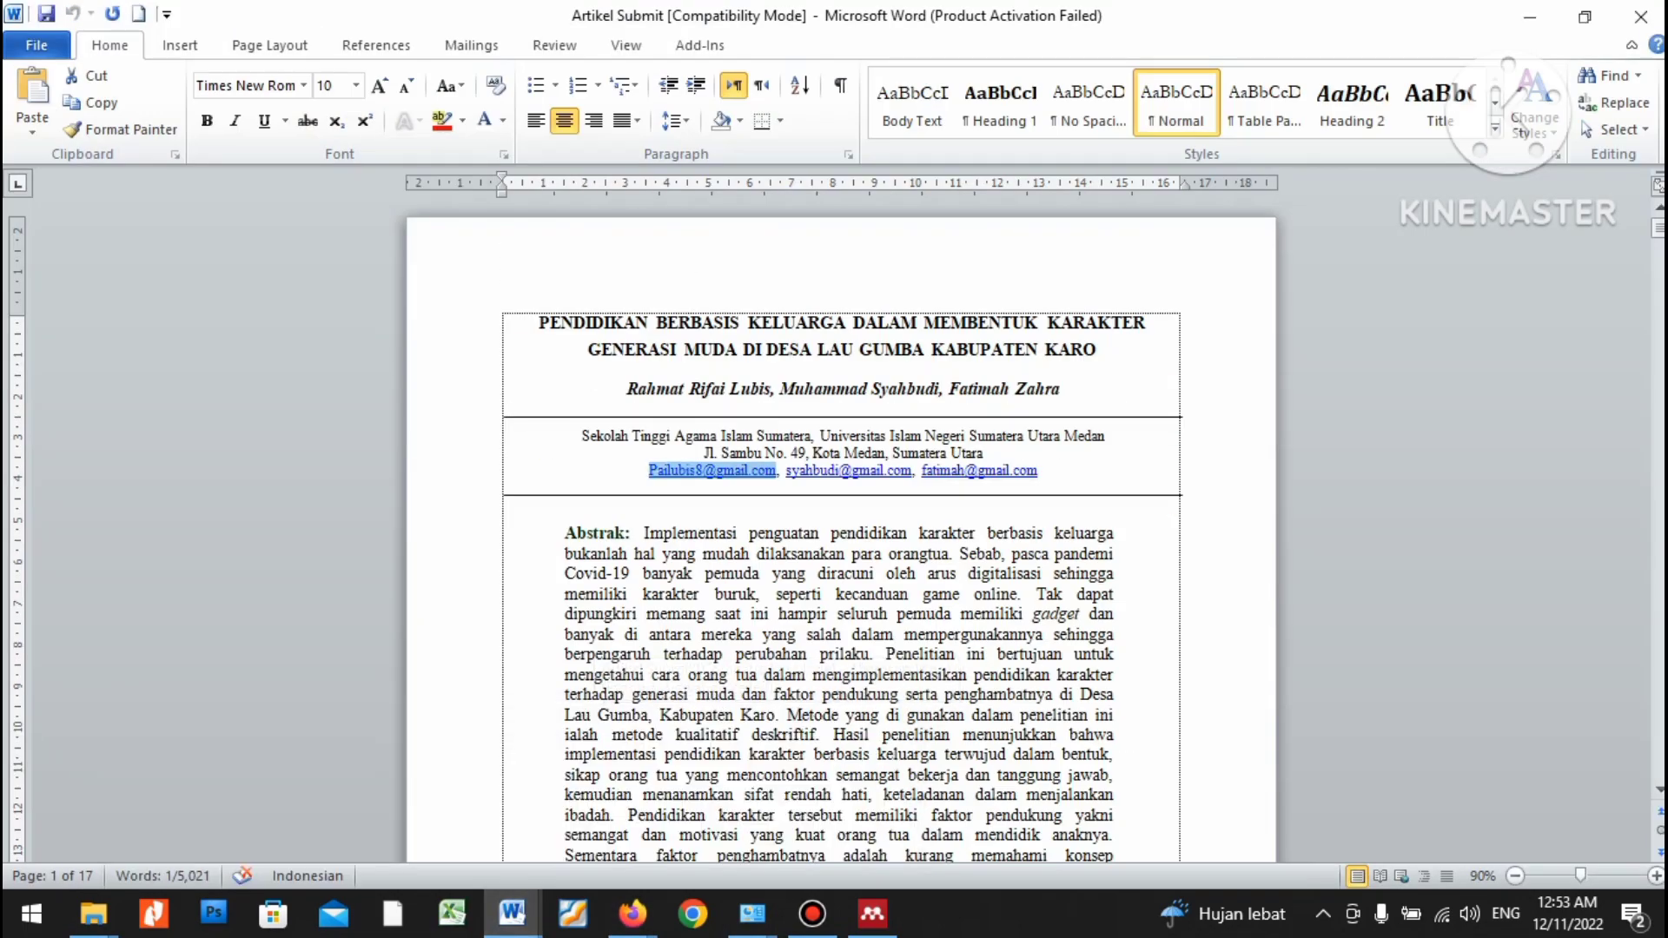
drag(538, 323, 1073, 352)
right_click(1072, 352)
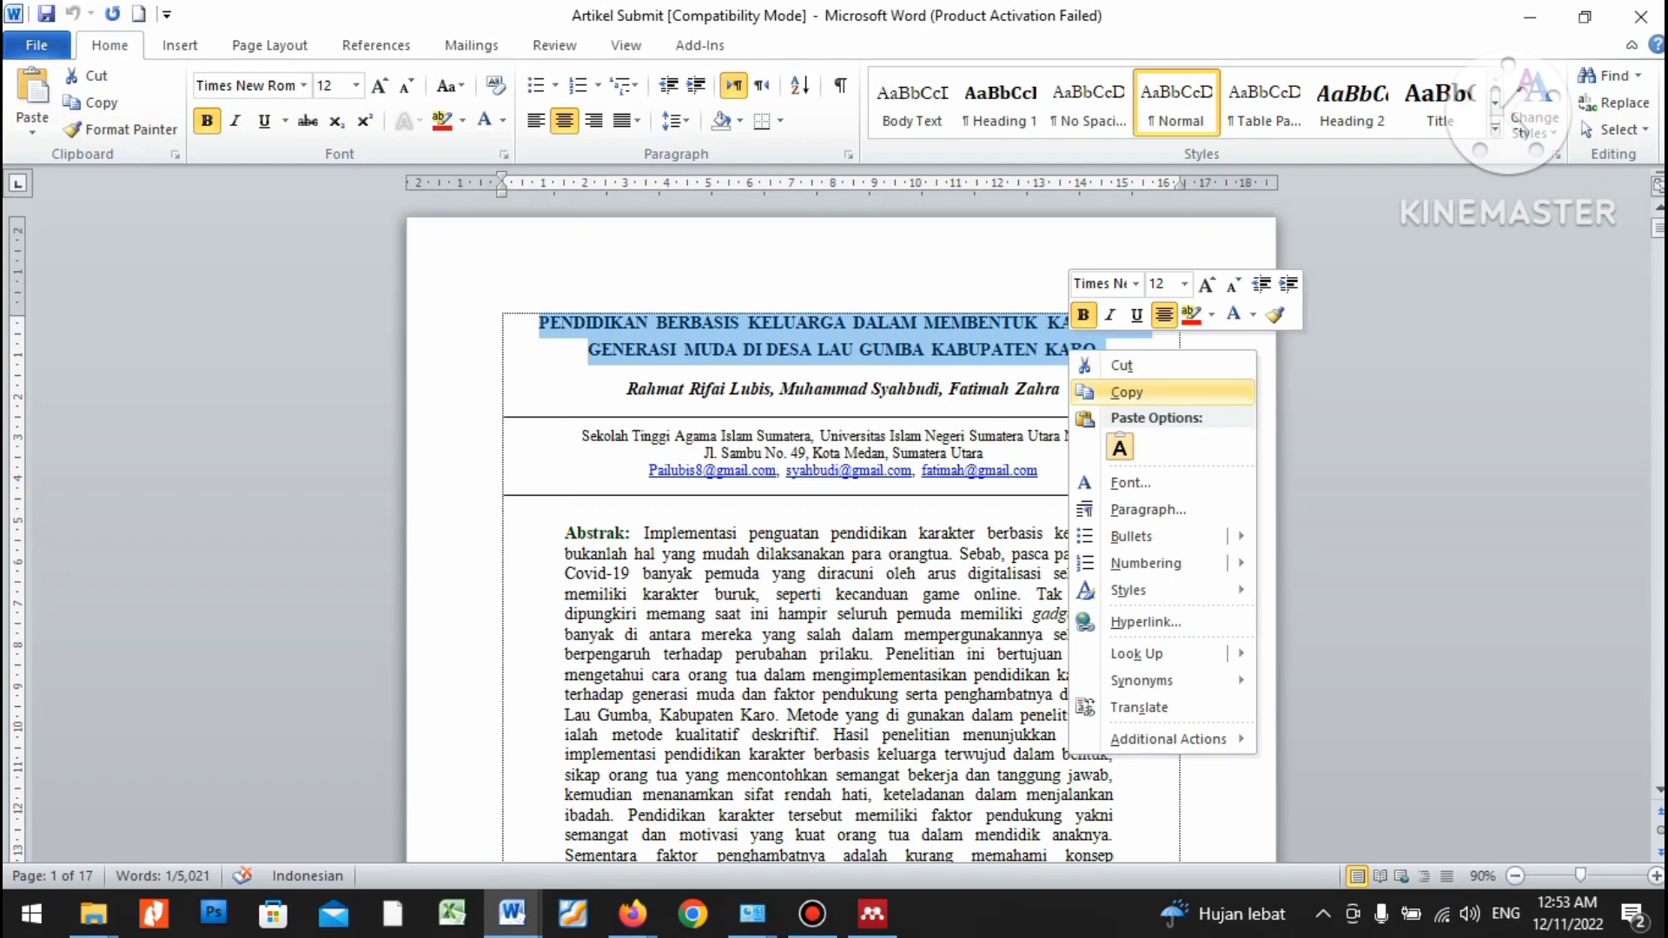
click(1127, 392)
Paste the copied title into the submission's Title field.
mouse_move(633, 913)
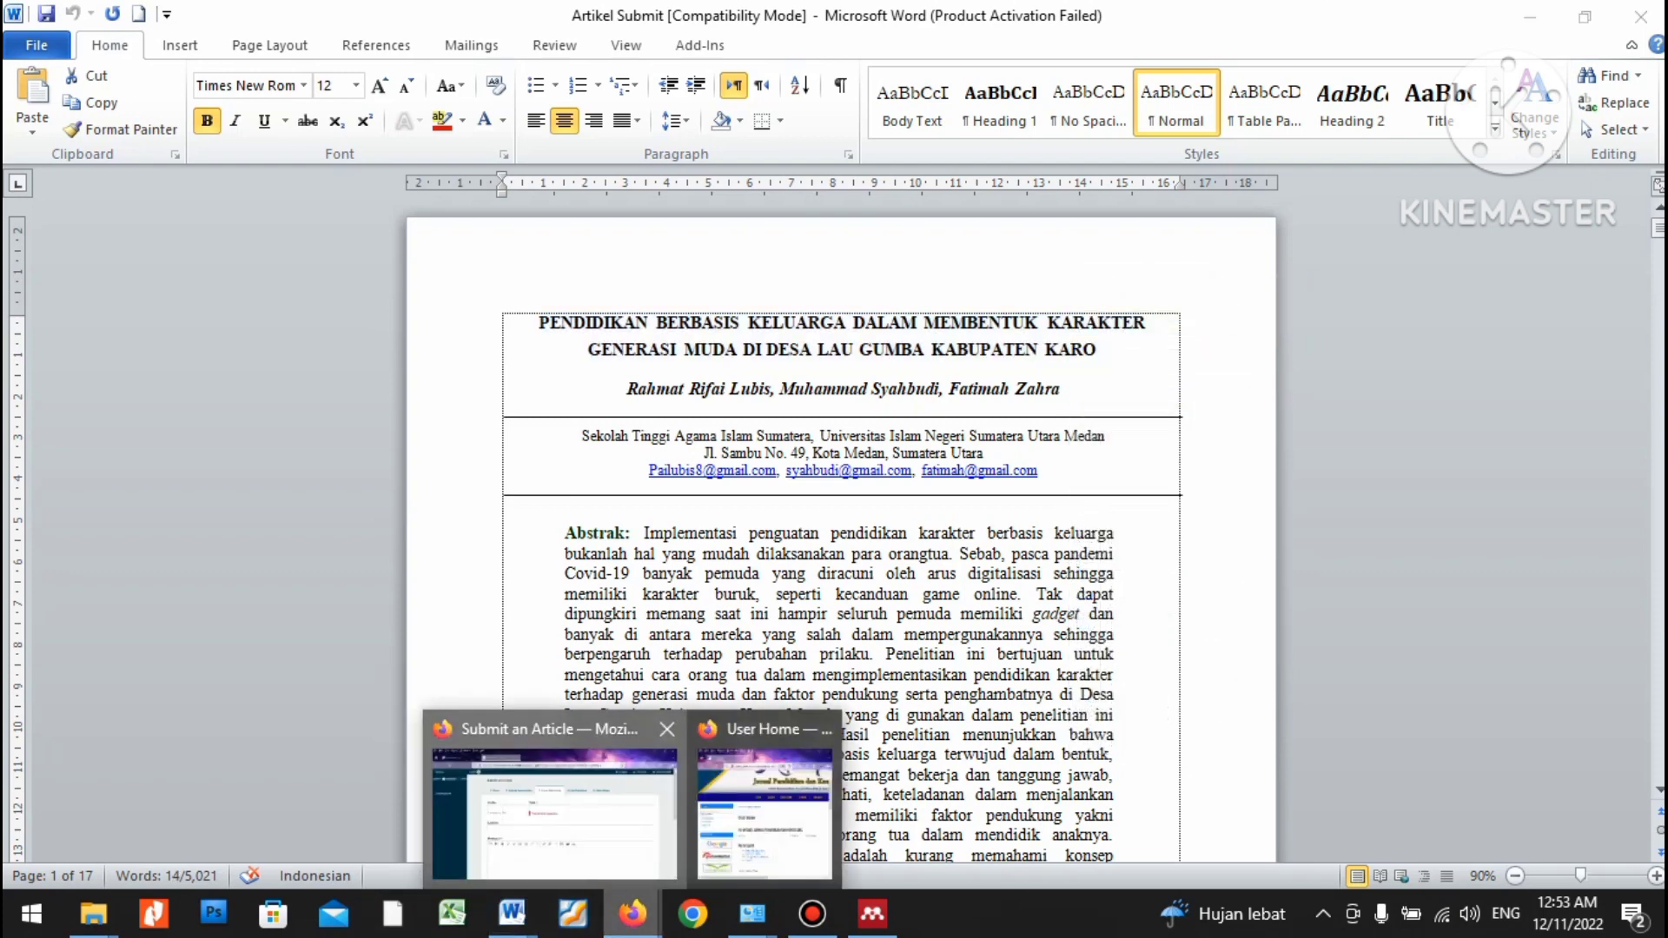
click(555, 815)
key(ctrl+v)
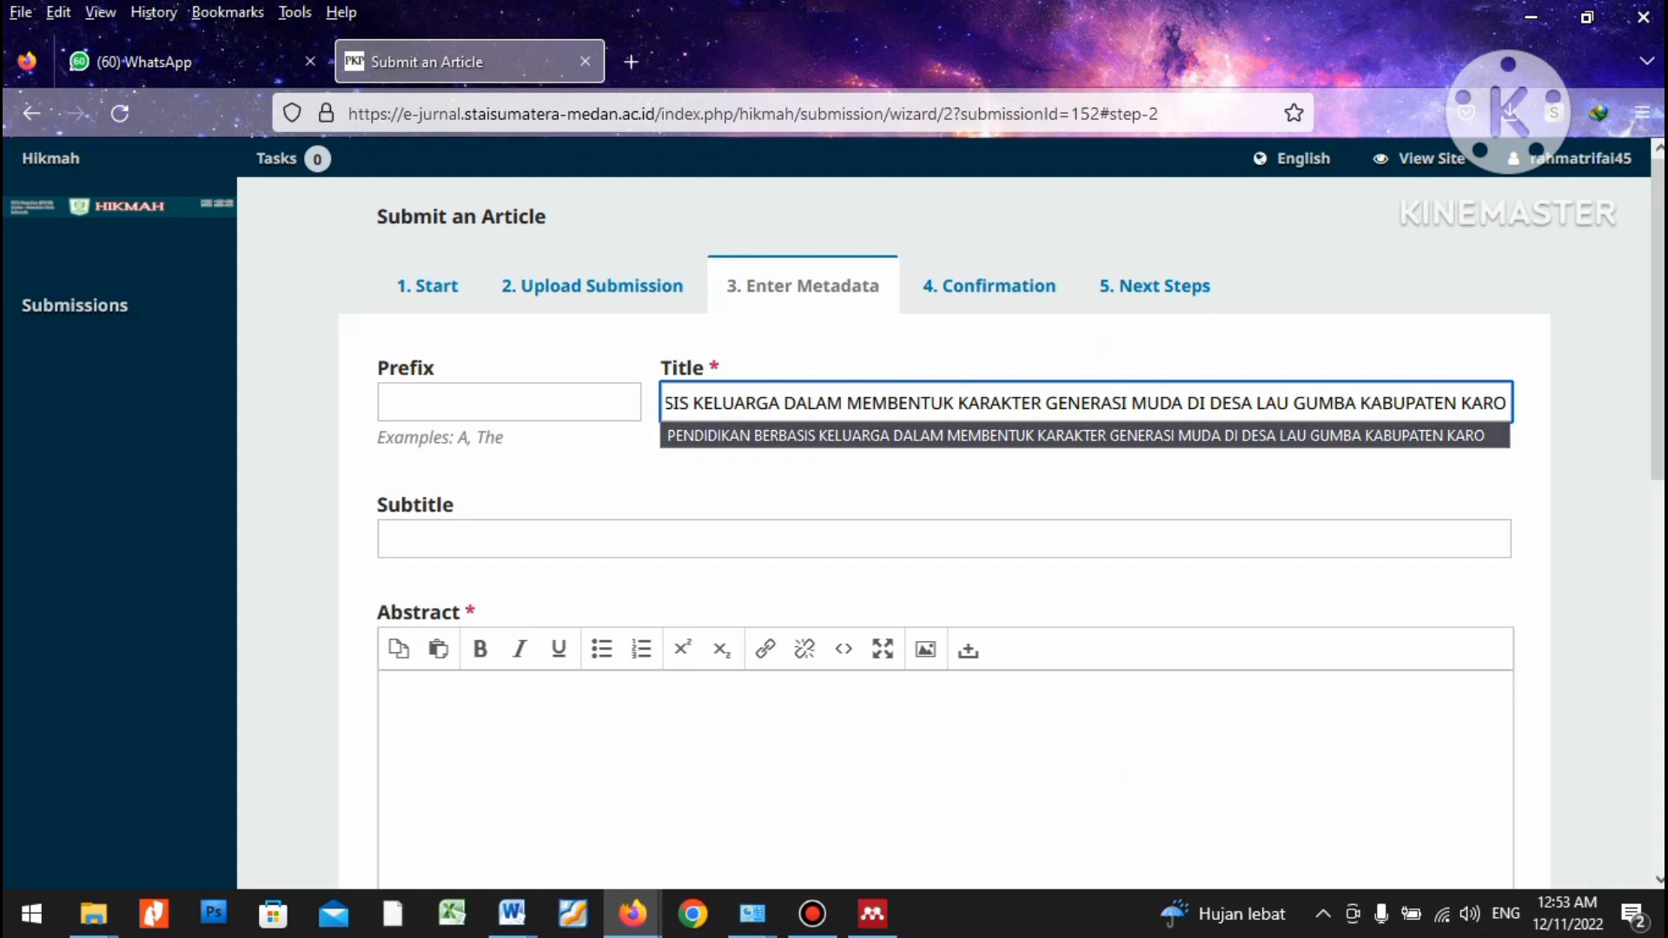
key(Escape)
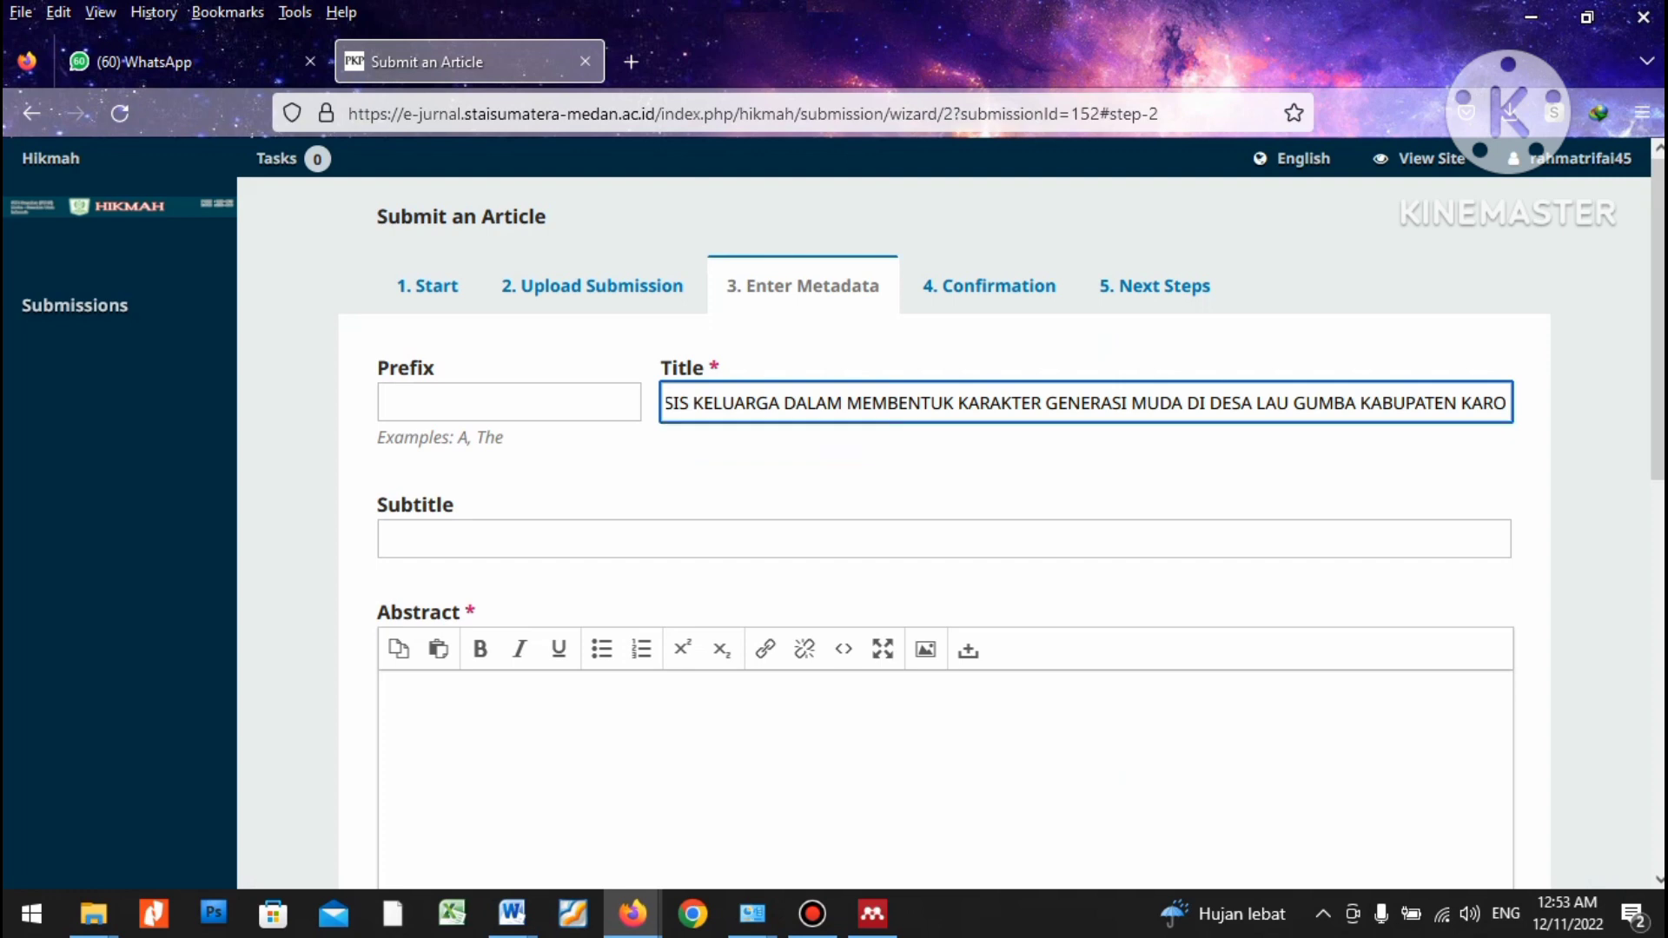
key(Down)
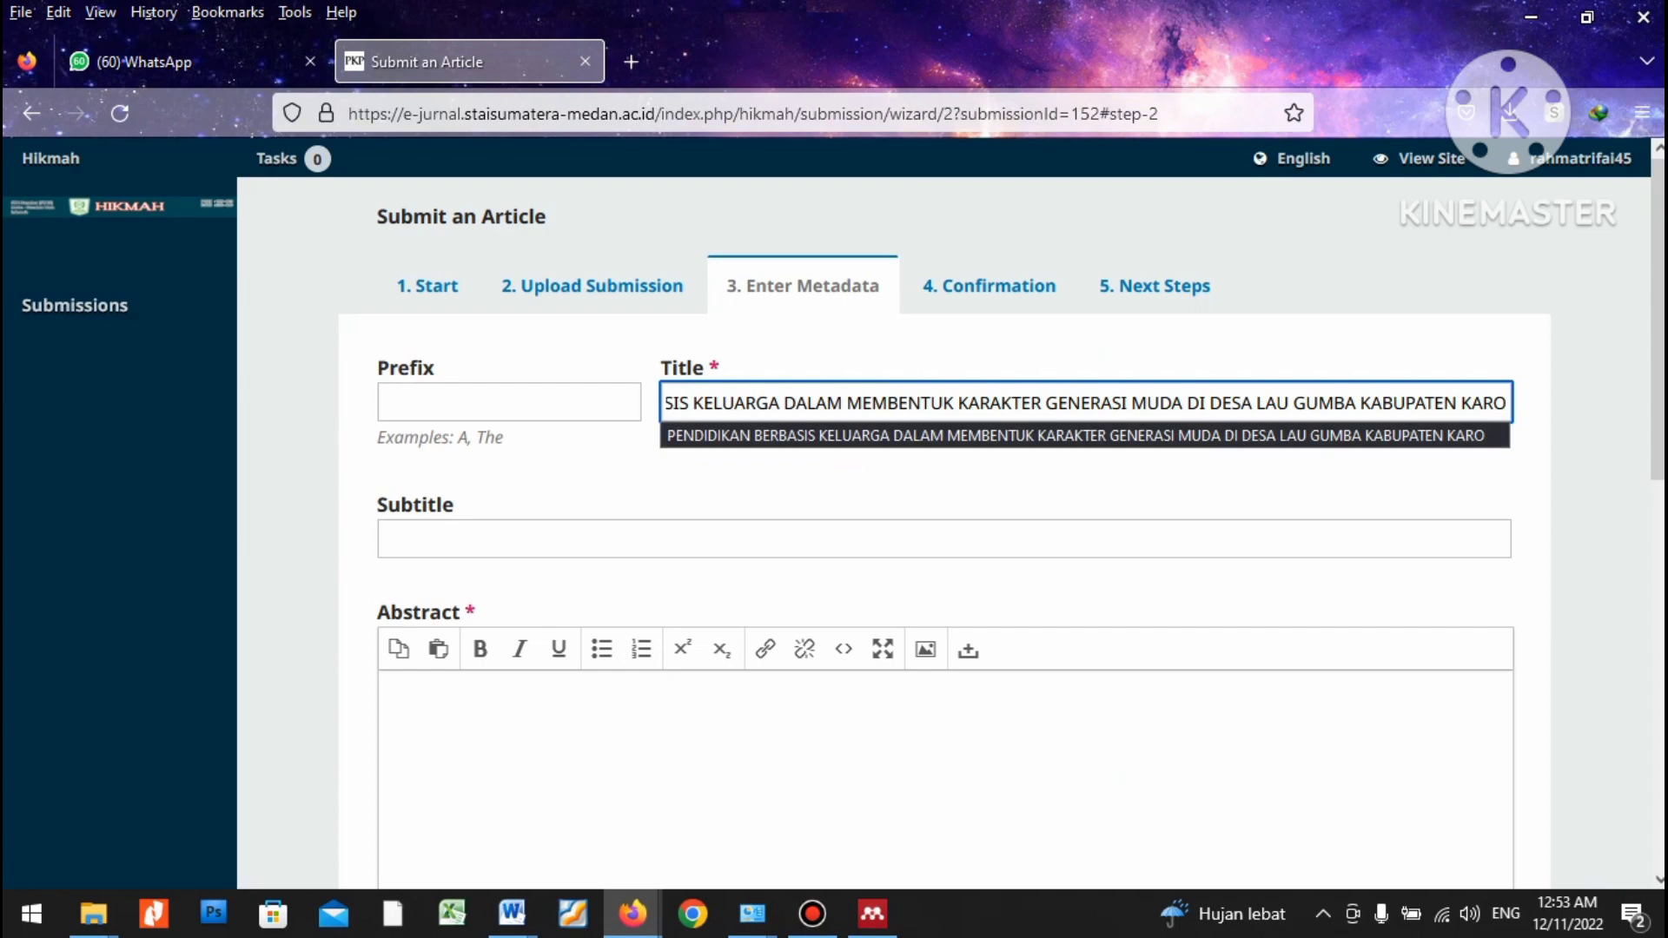
key(alt+Tab)
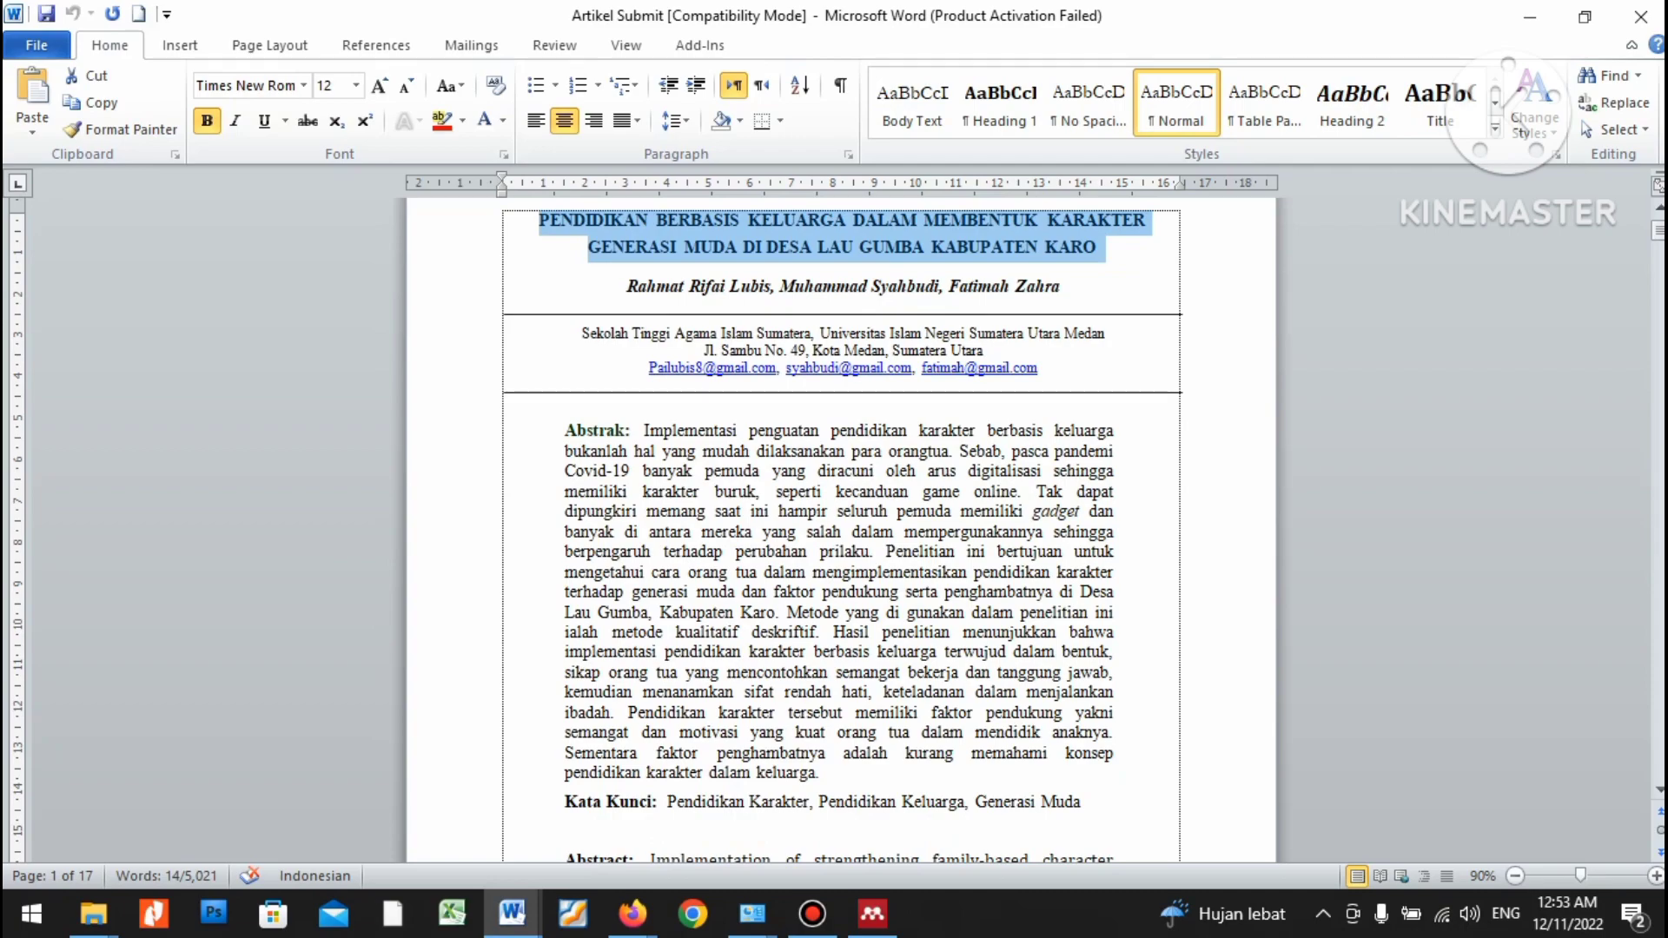
Copy the body text of the English abstract from the Word document.
key(alt)
scroll(841, 521, down, 7)
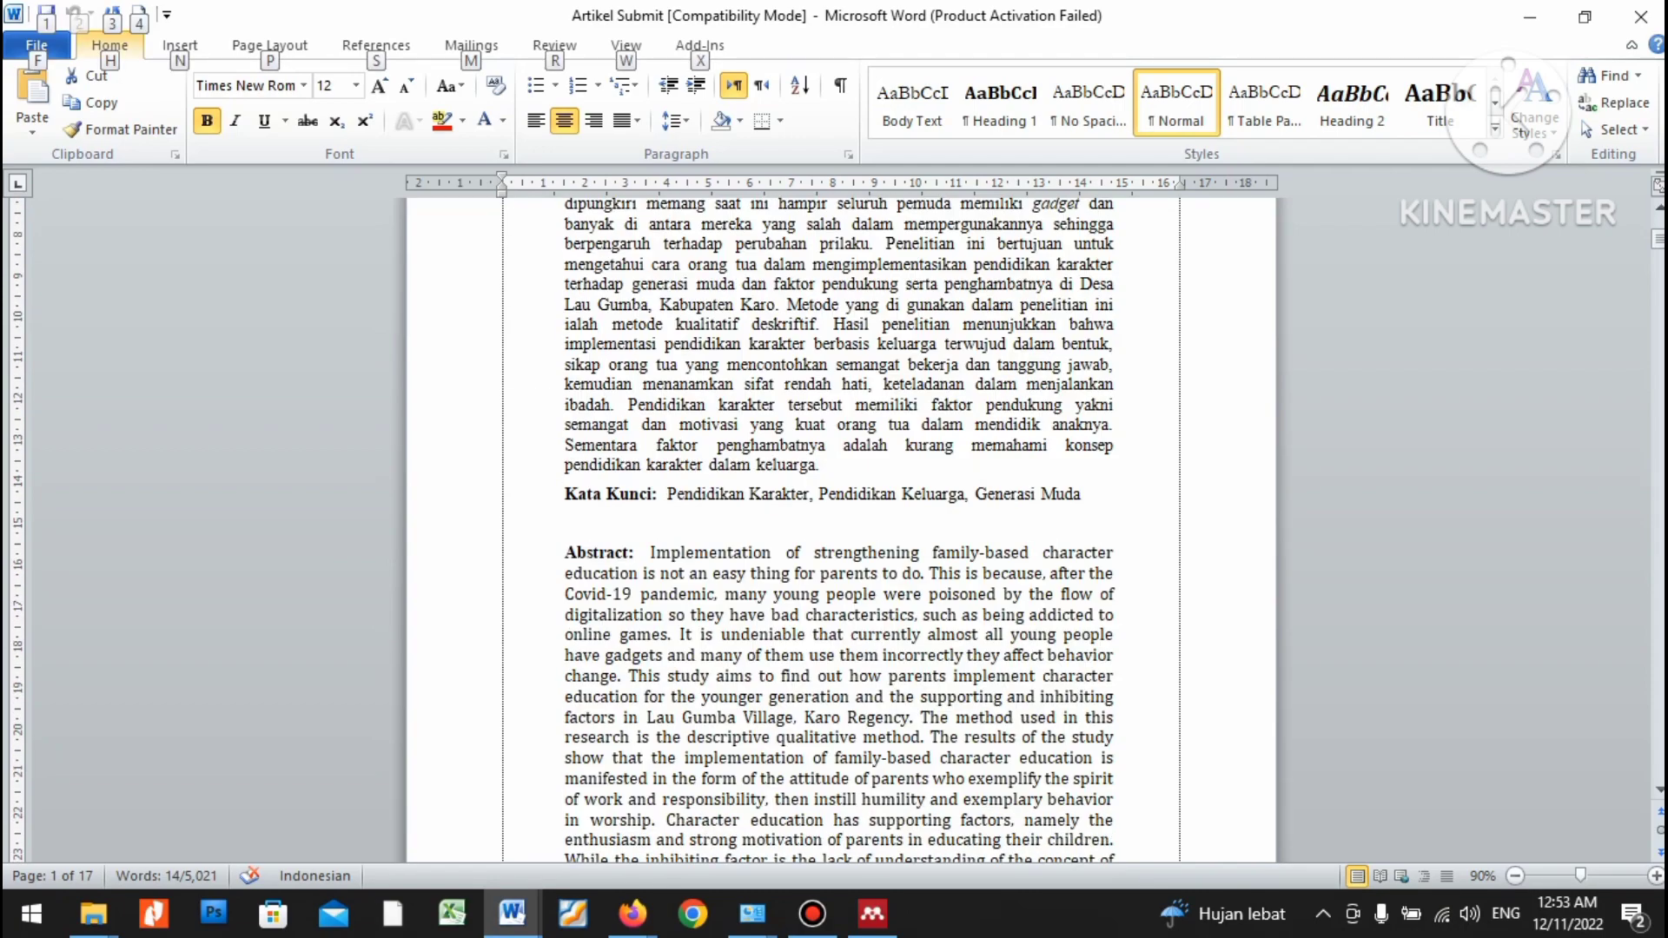
scroll(841, 521, up, 5)
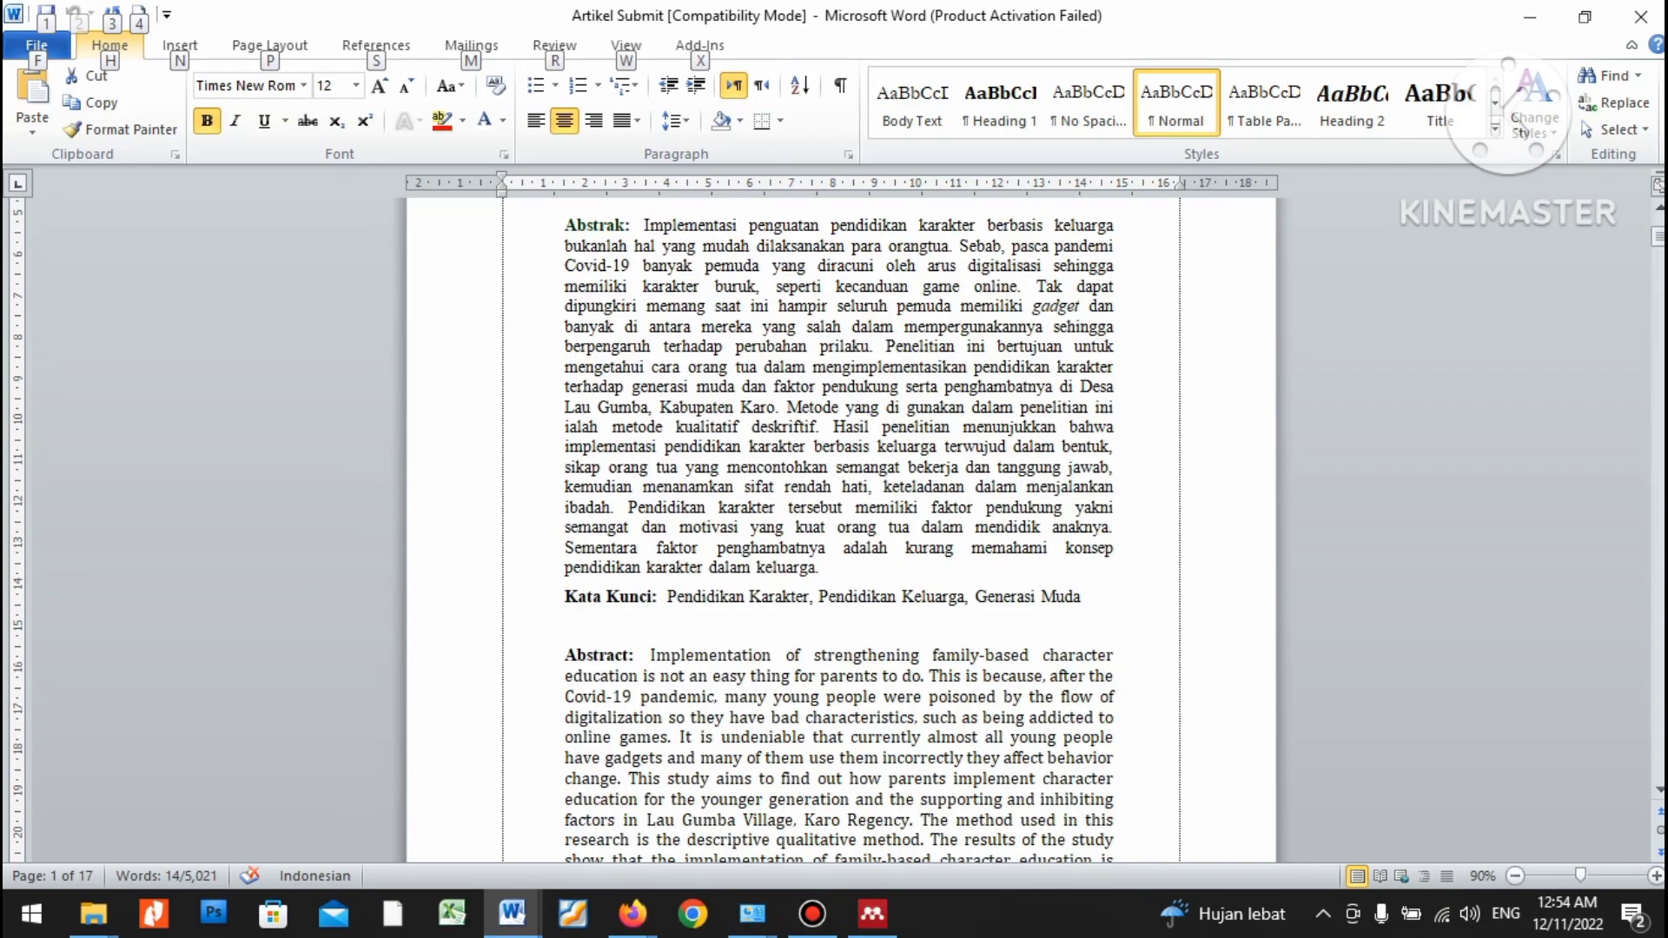
click(673, 469)
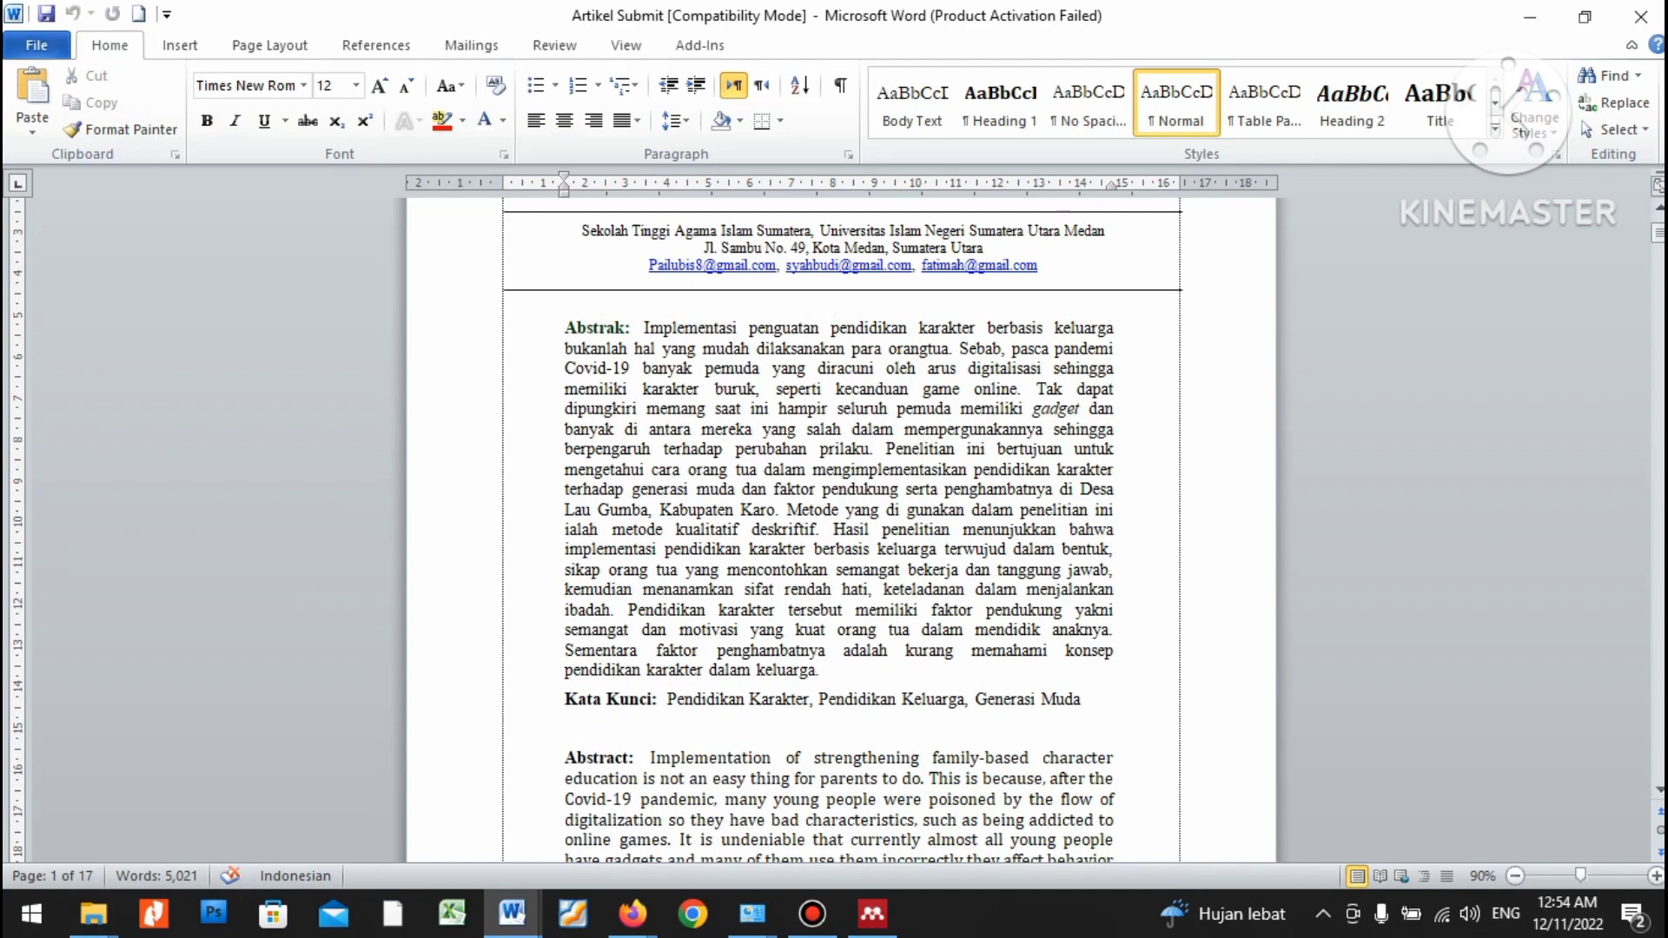
scroll(839, 530, down, 3)
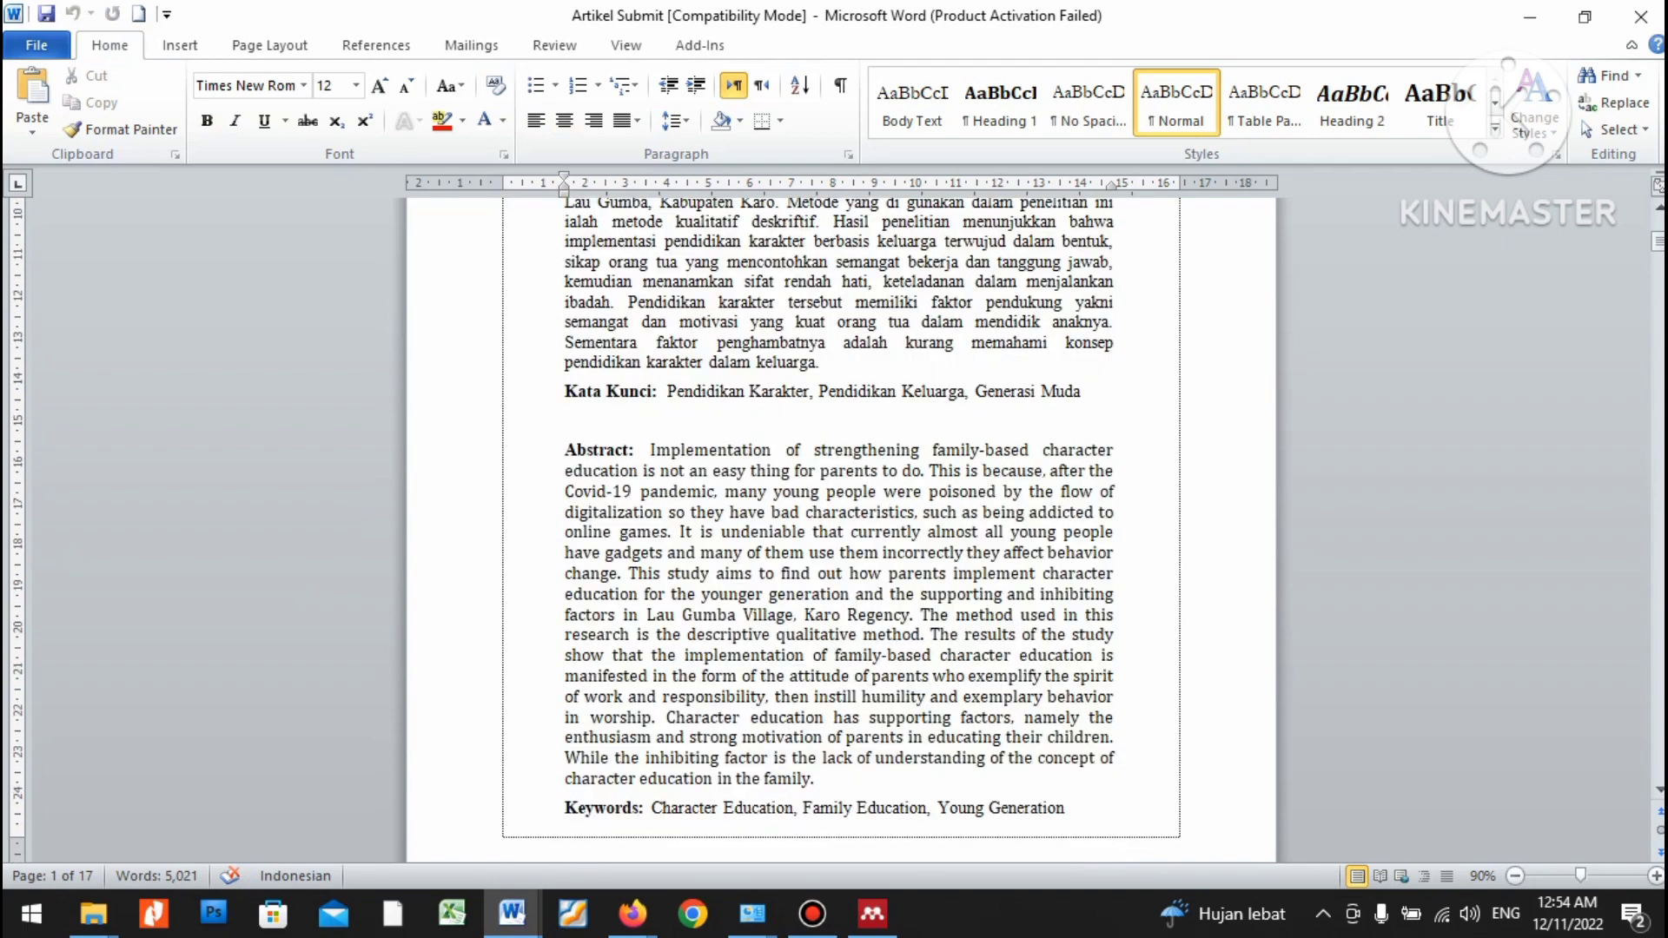
drag(650, 449, 814, 779)
key(ctrl+c)
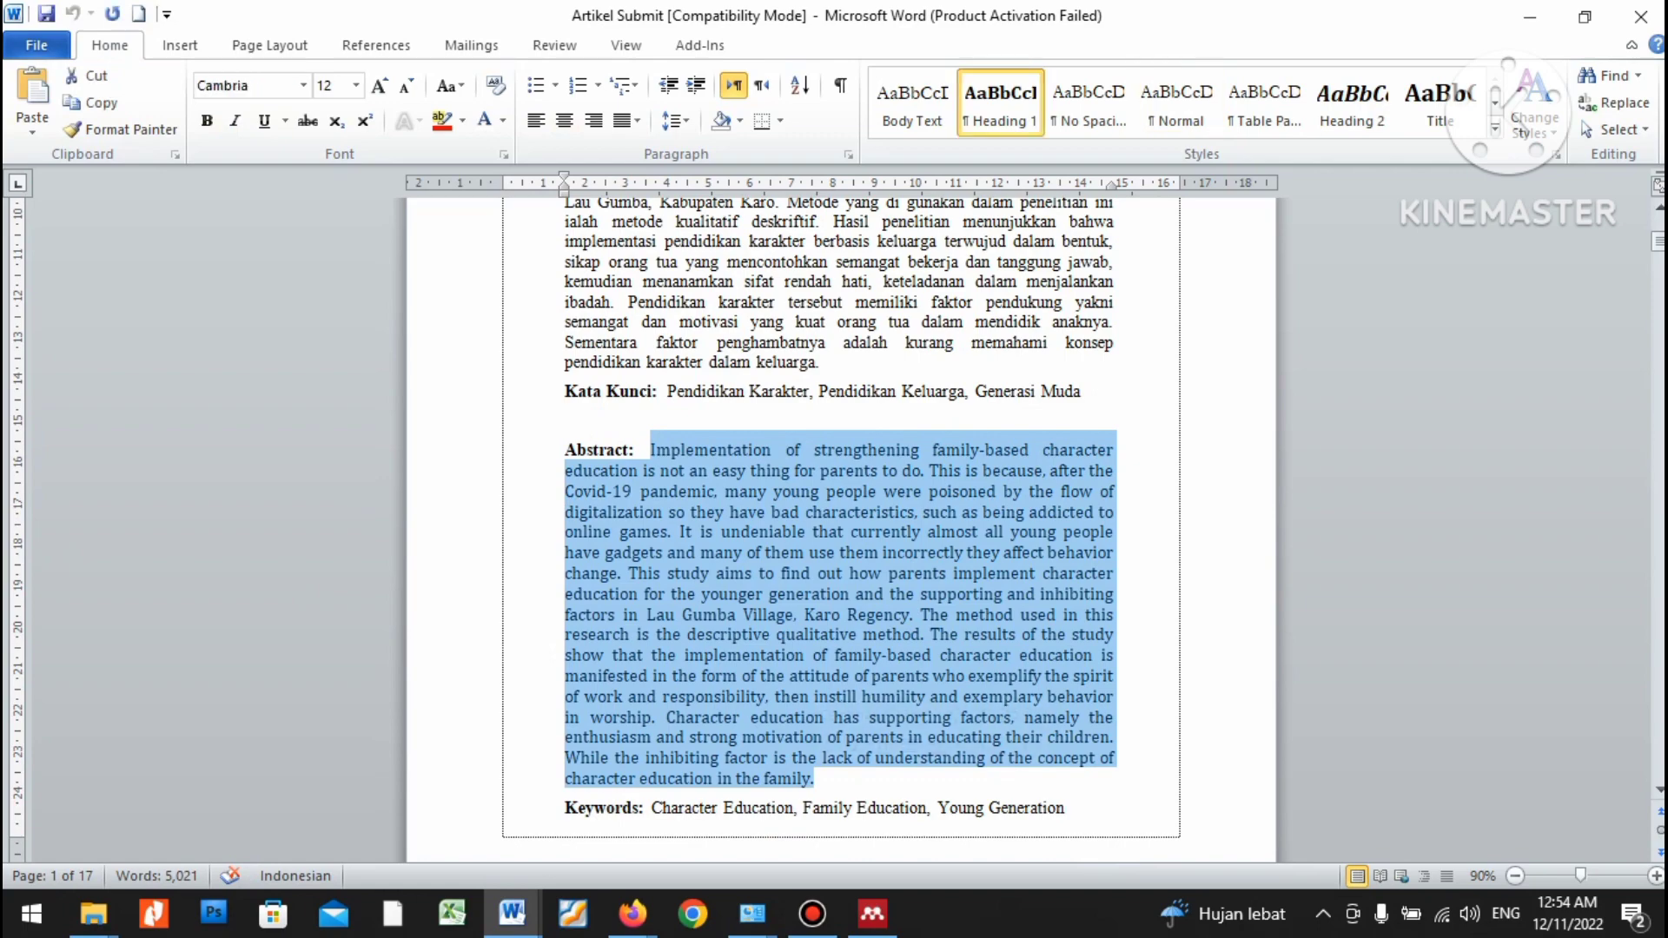
right_click(753, 654)
click(809, 282)
key(alt+Tab)
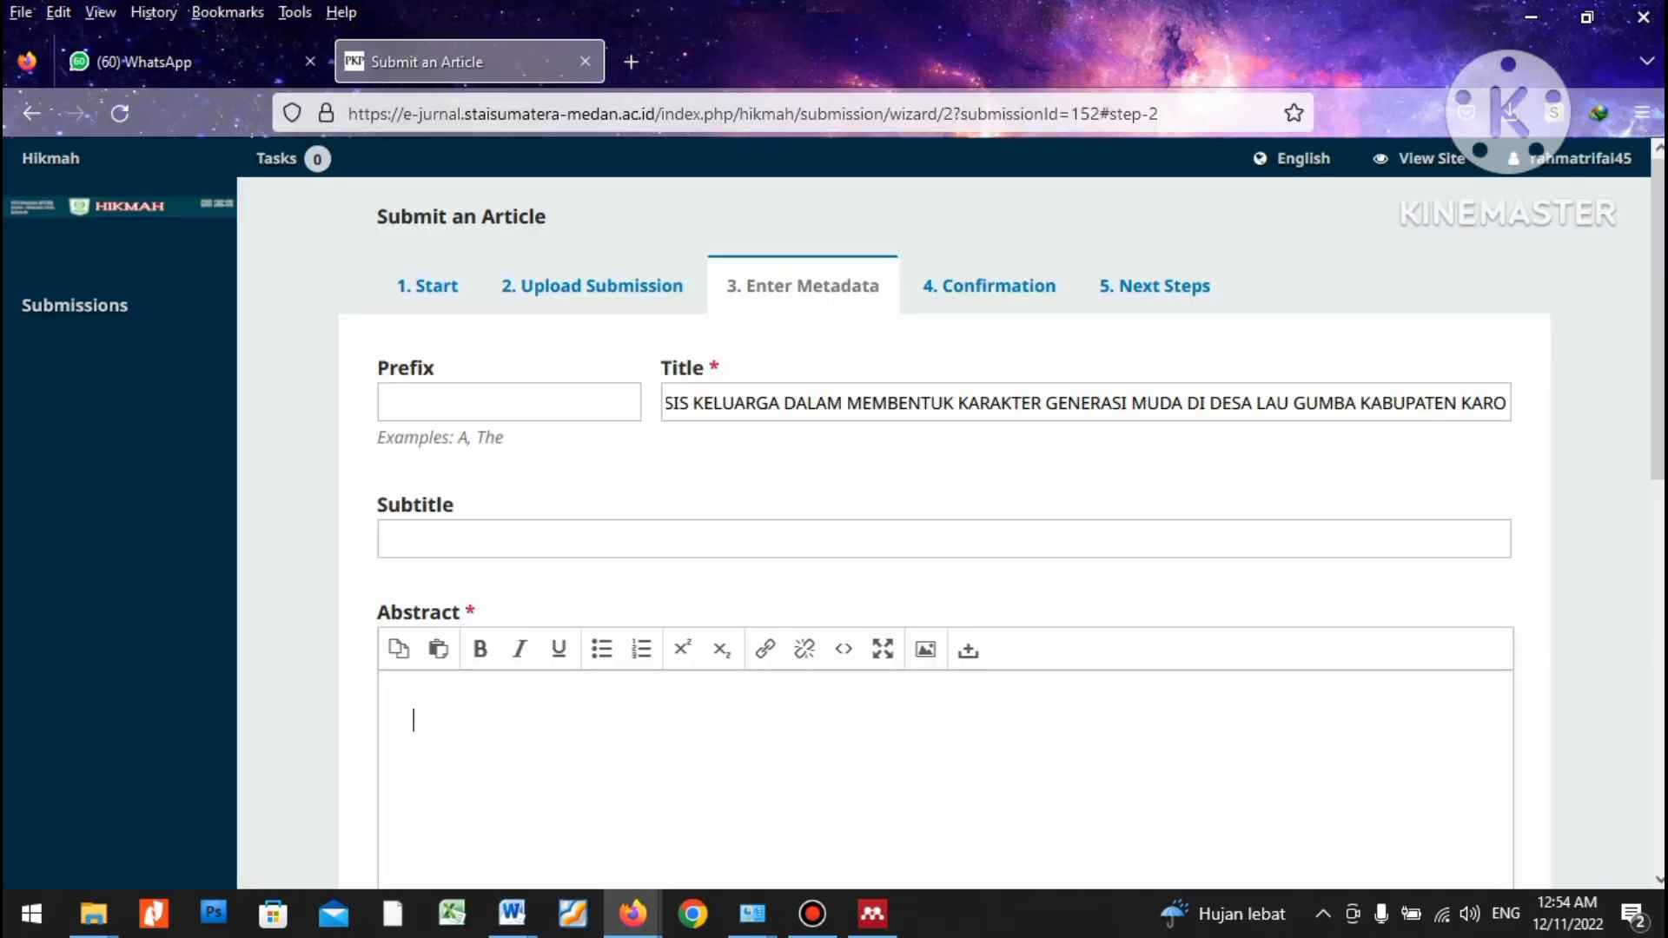
Paste the English abstract into the Abstract field and remove its bold formatting.
key(ctrl+v)
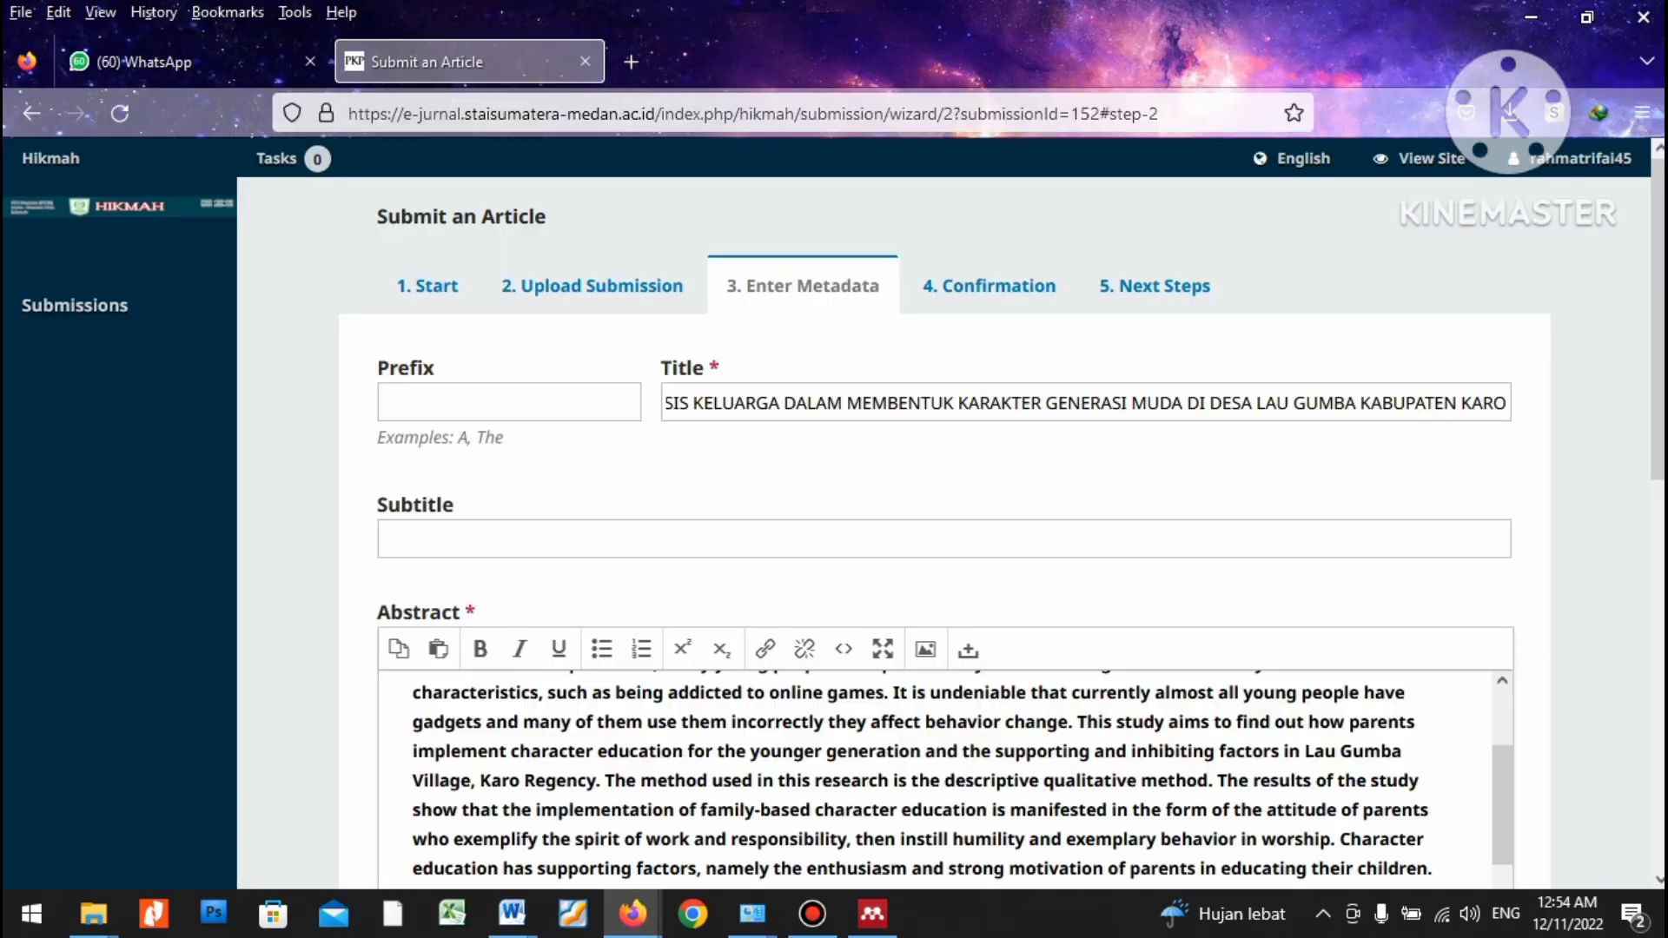
scroll(956, 521, down, 3)
key(ctrl+a)
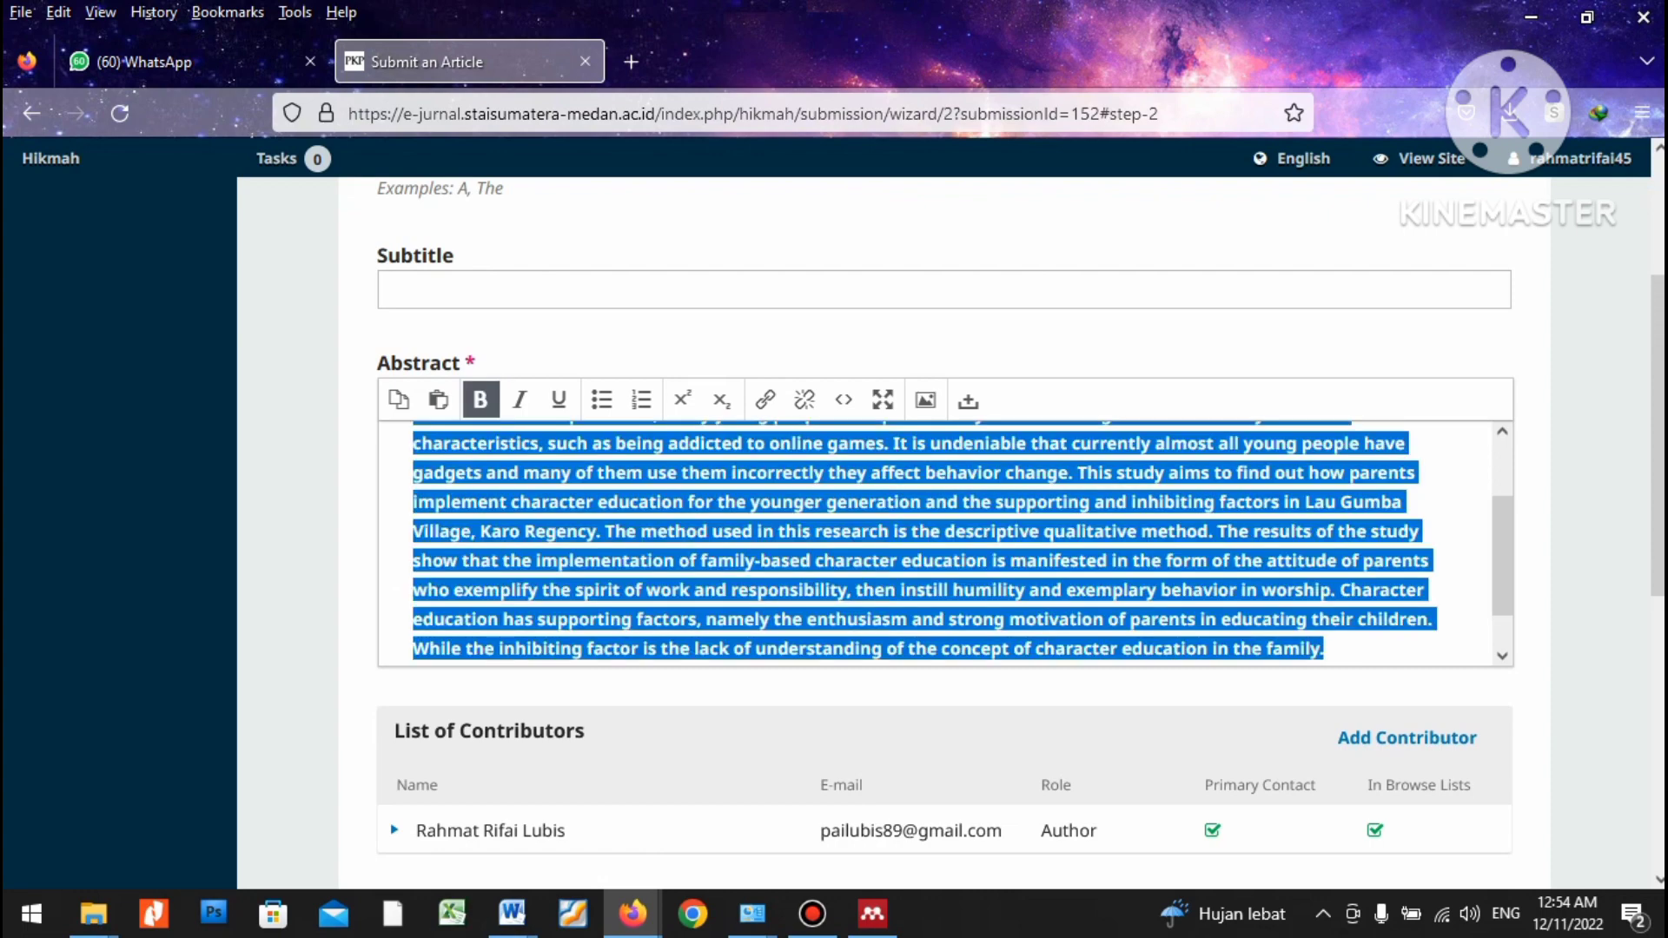
click(480, 400)
click(521, 648)
scroll(724, 589, down, 3)
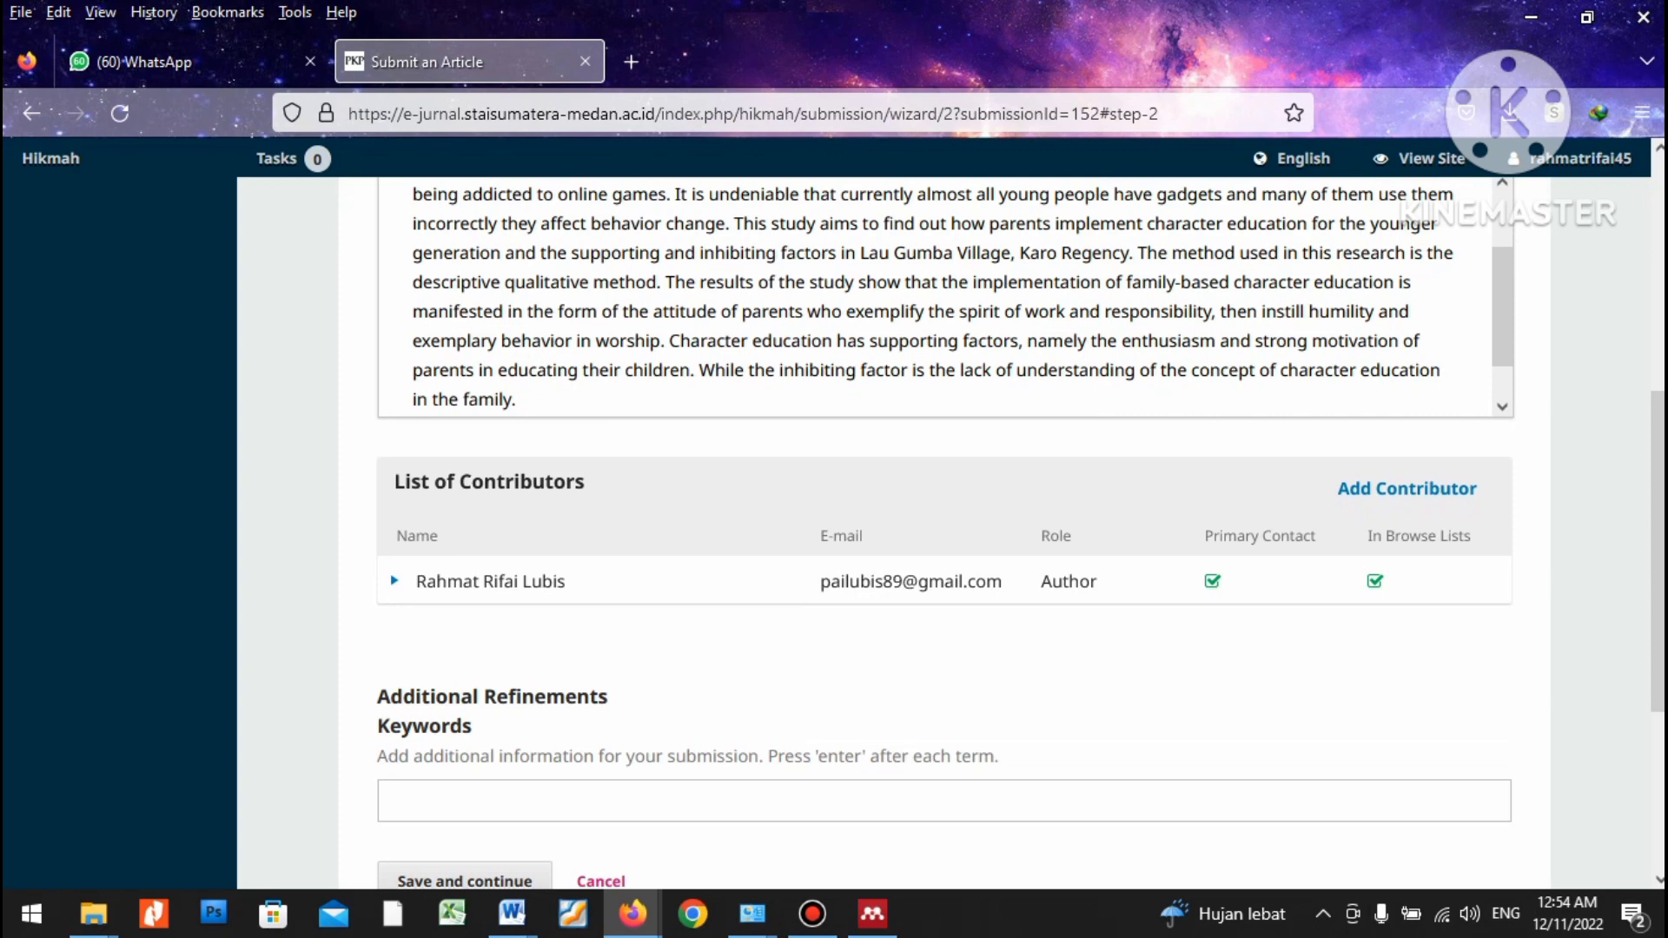
scroll(725, 590, up, 3)
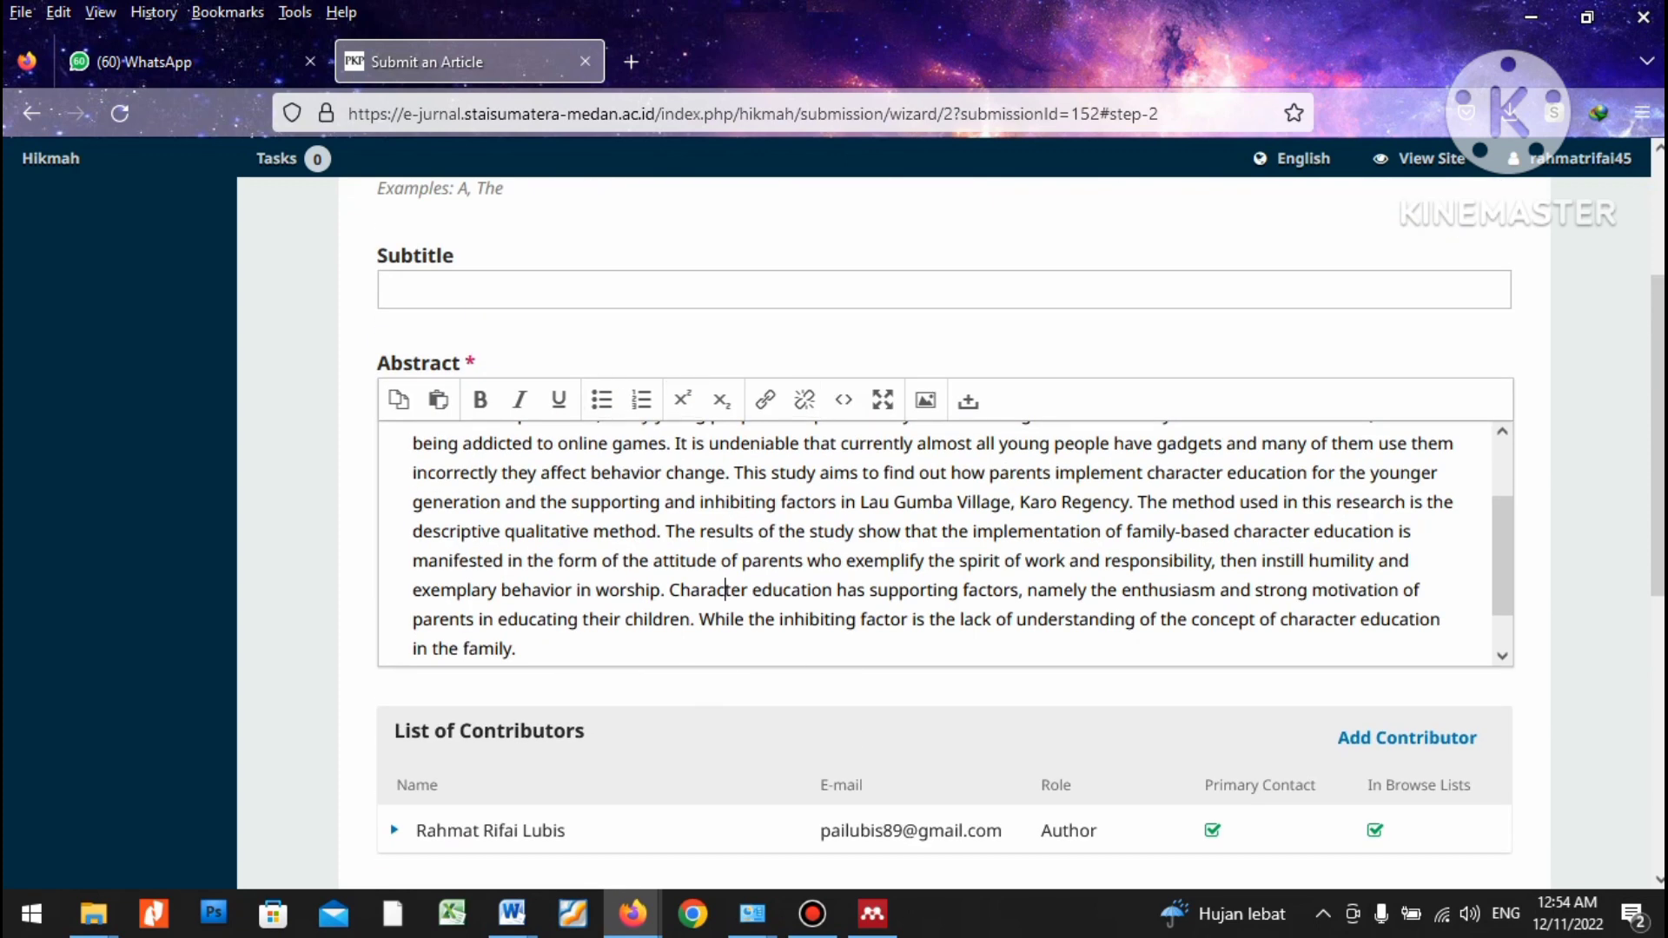
scroll(726, 590, up, 3)
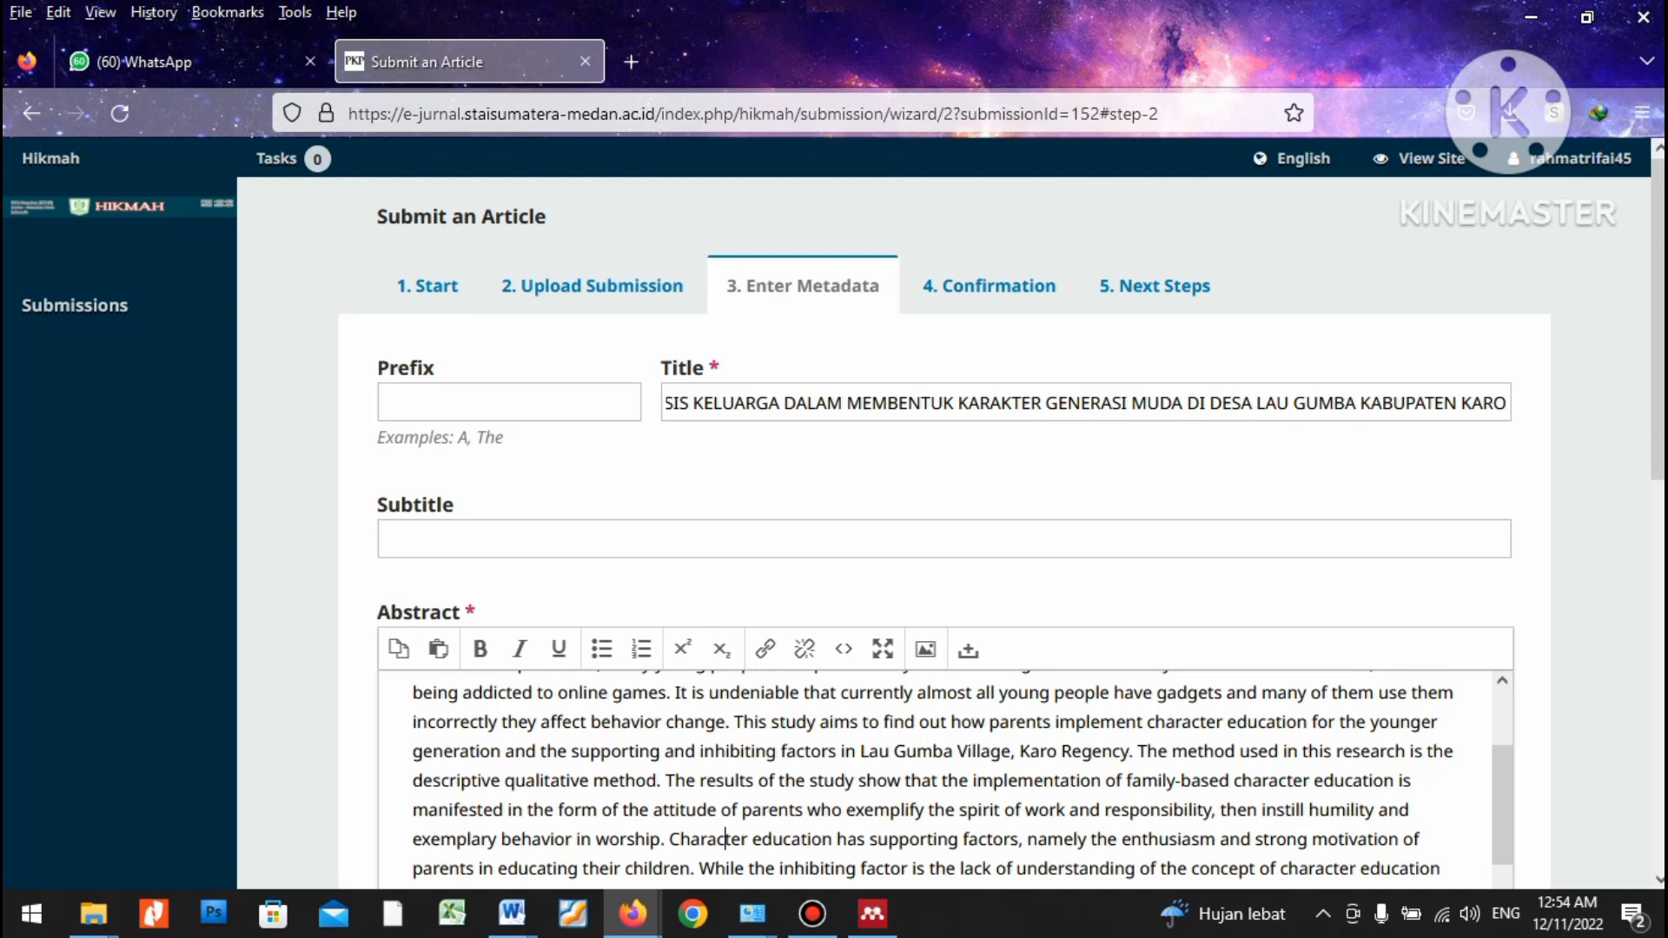
Check the article's author list on the Word document's title page.
click(945, 539)
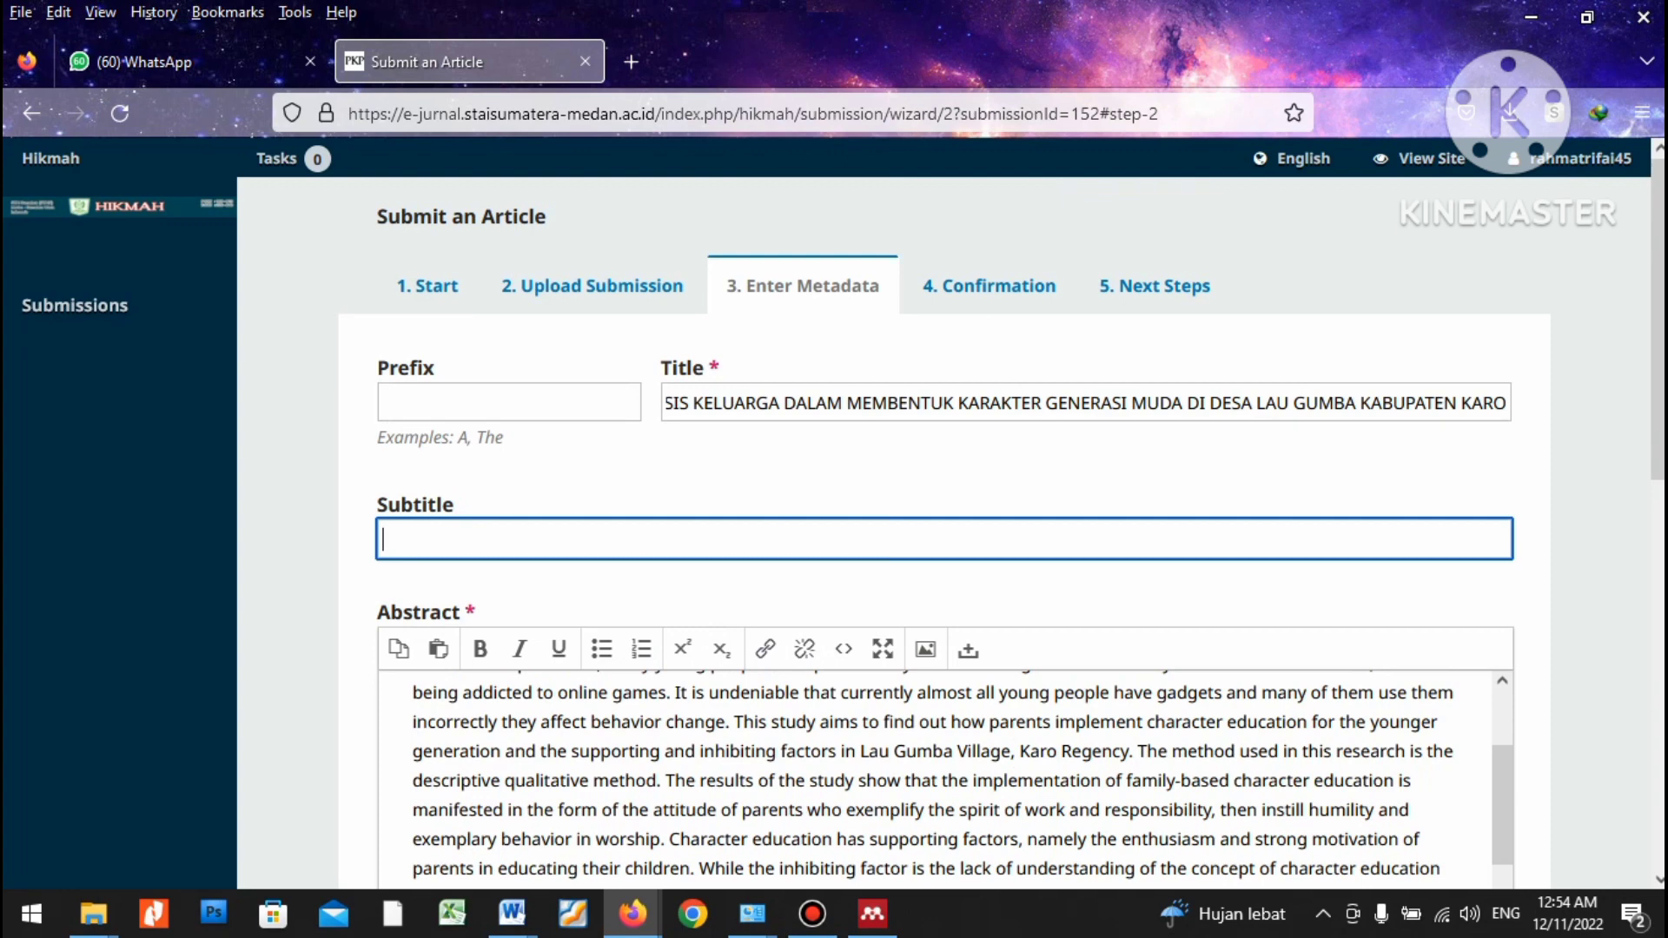
scroll(834, 524, down, 3)
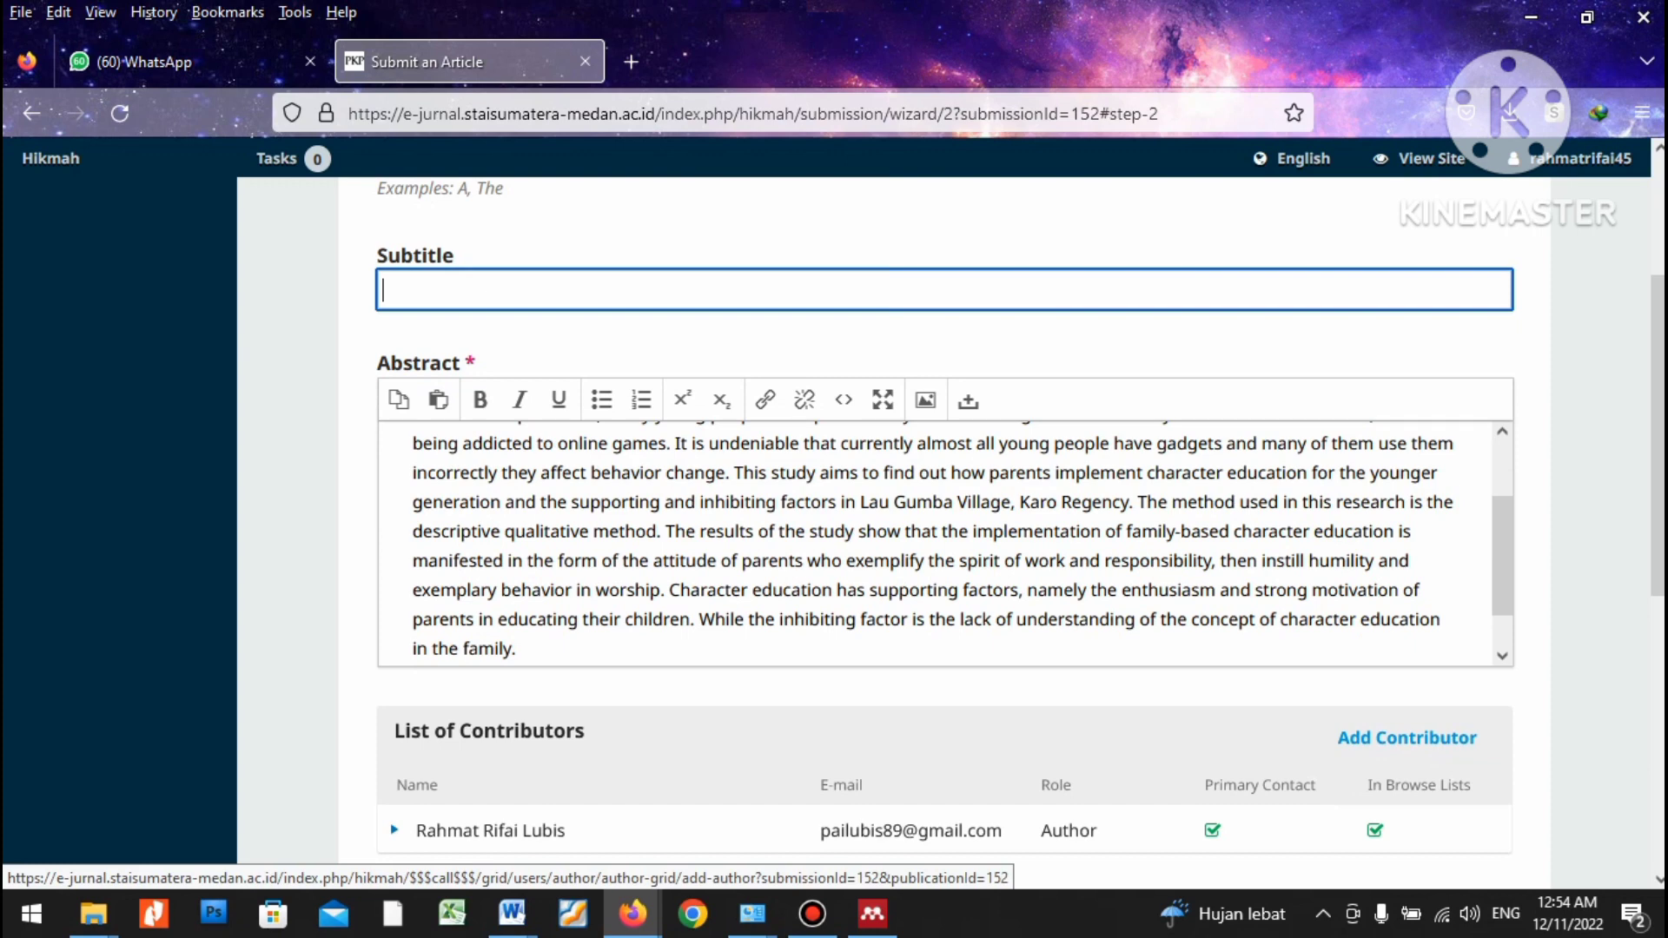
scroll(1408, 738, down, 2)
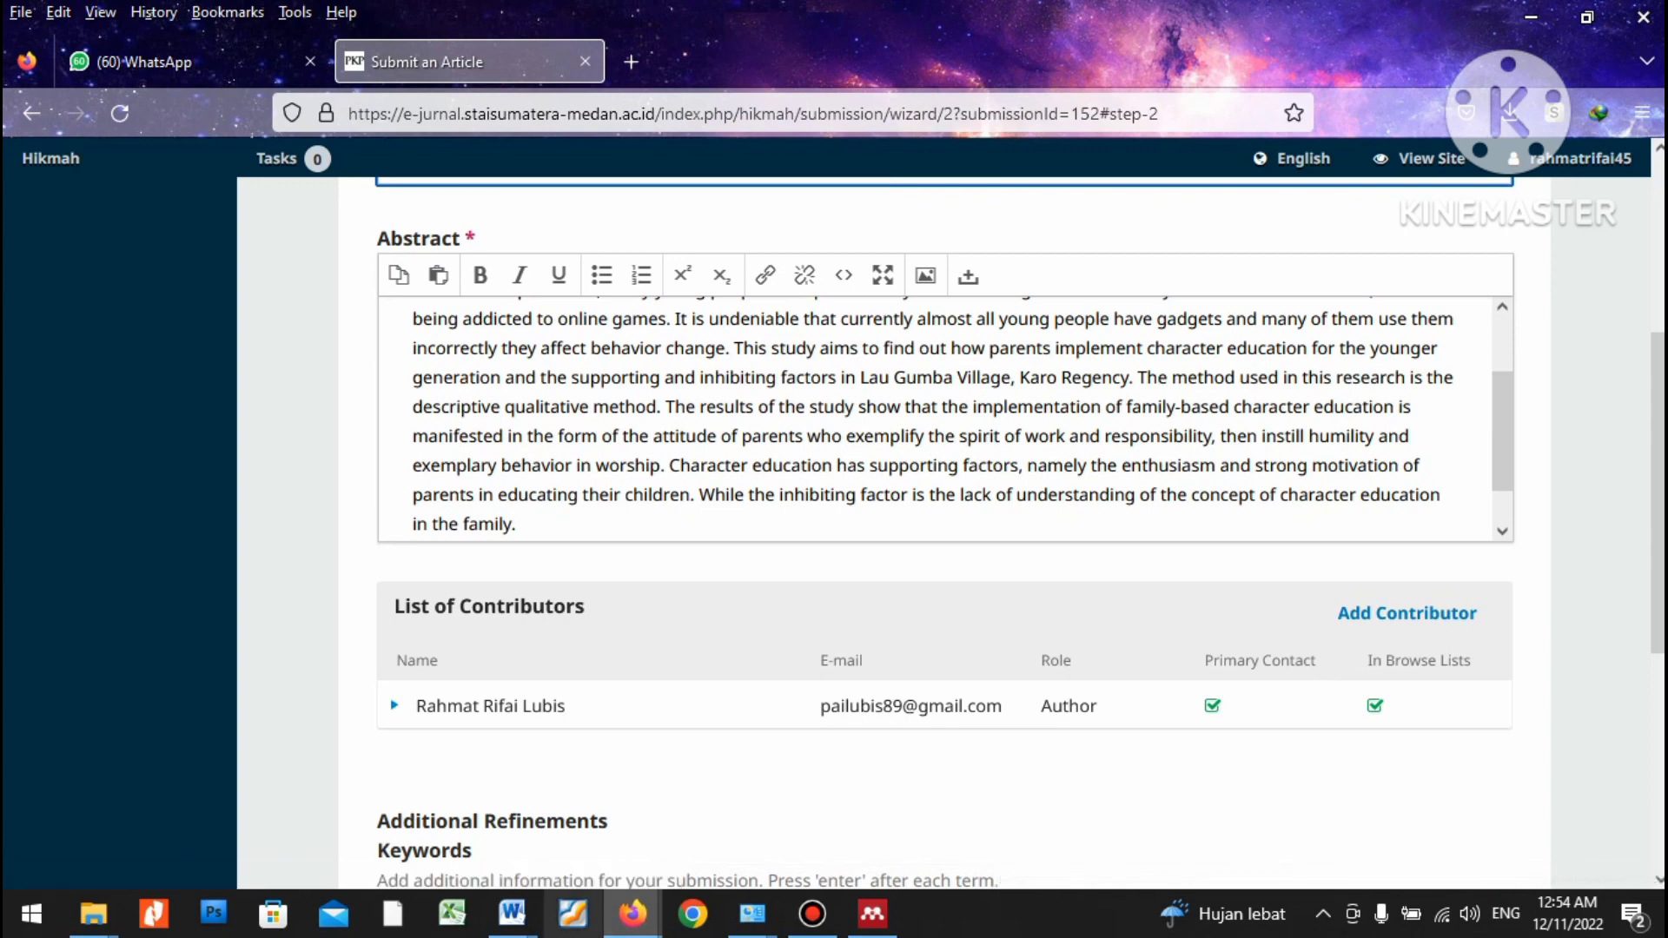
mouse_move(513, 912)
click(776, 815)
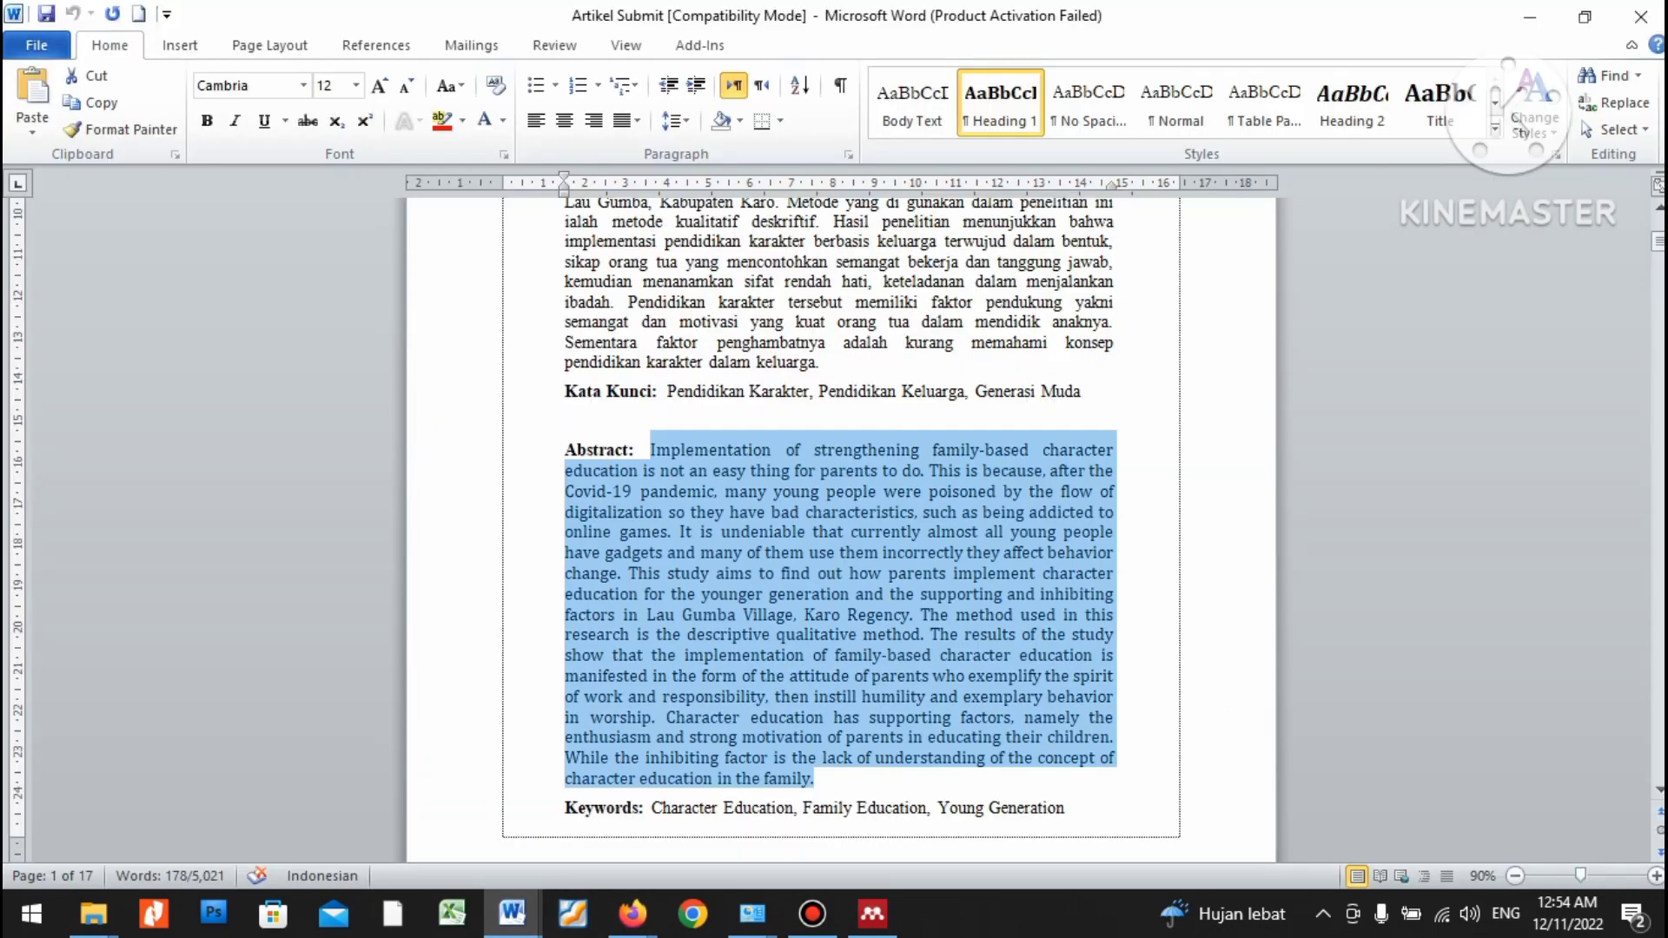
scroll(842, 522, up, 5)
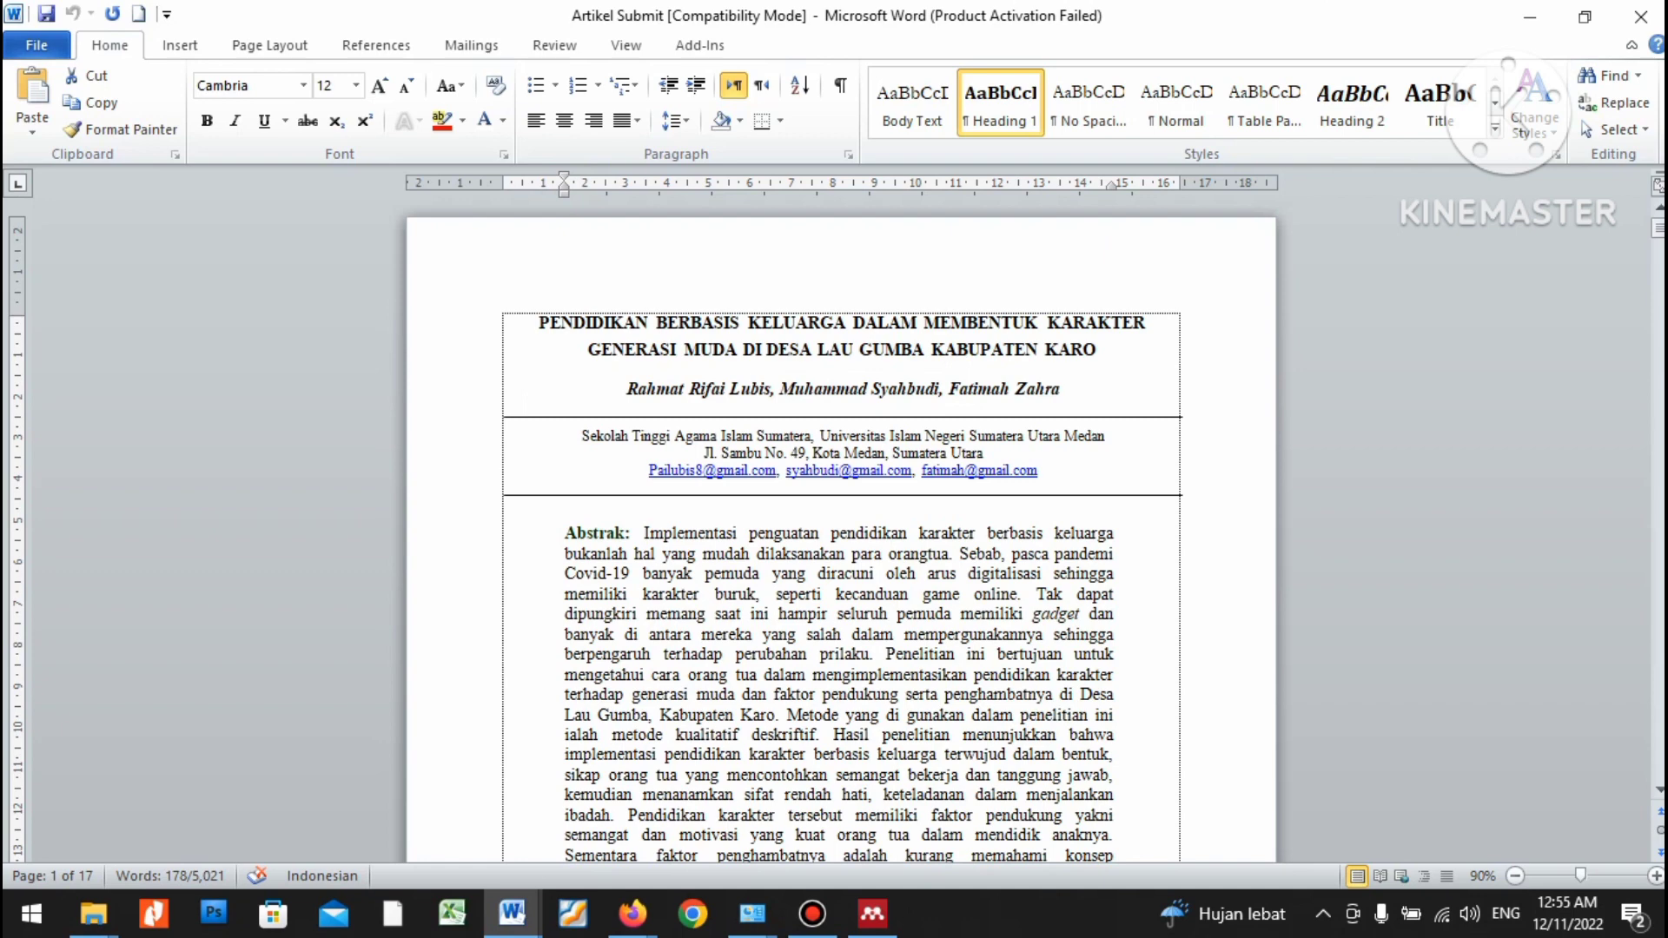
Return to the submission page and open the Add Contributor form.
mouse_move(632, 912)
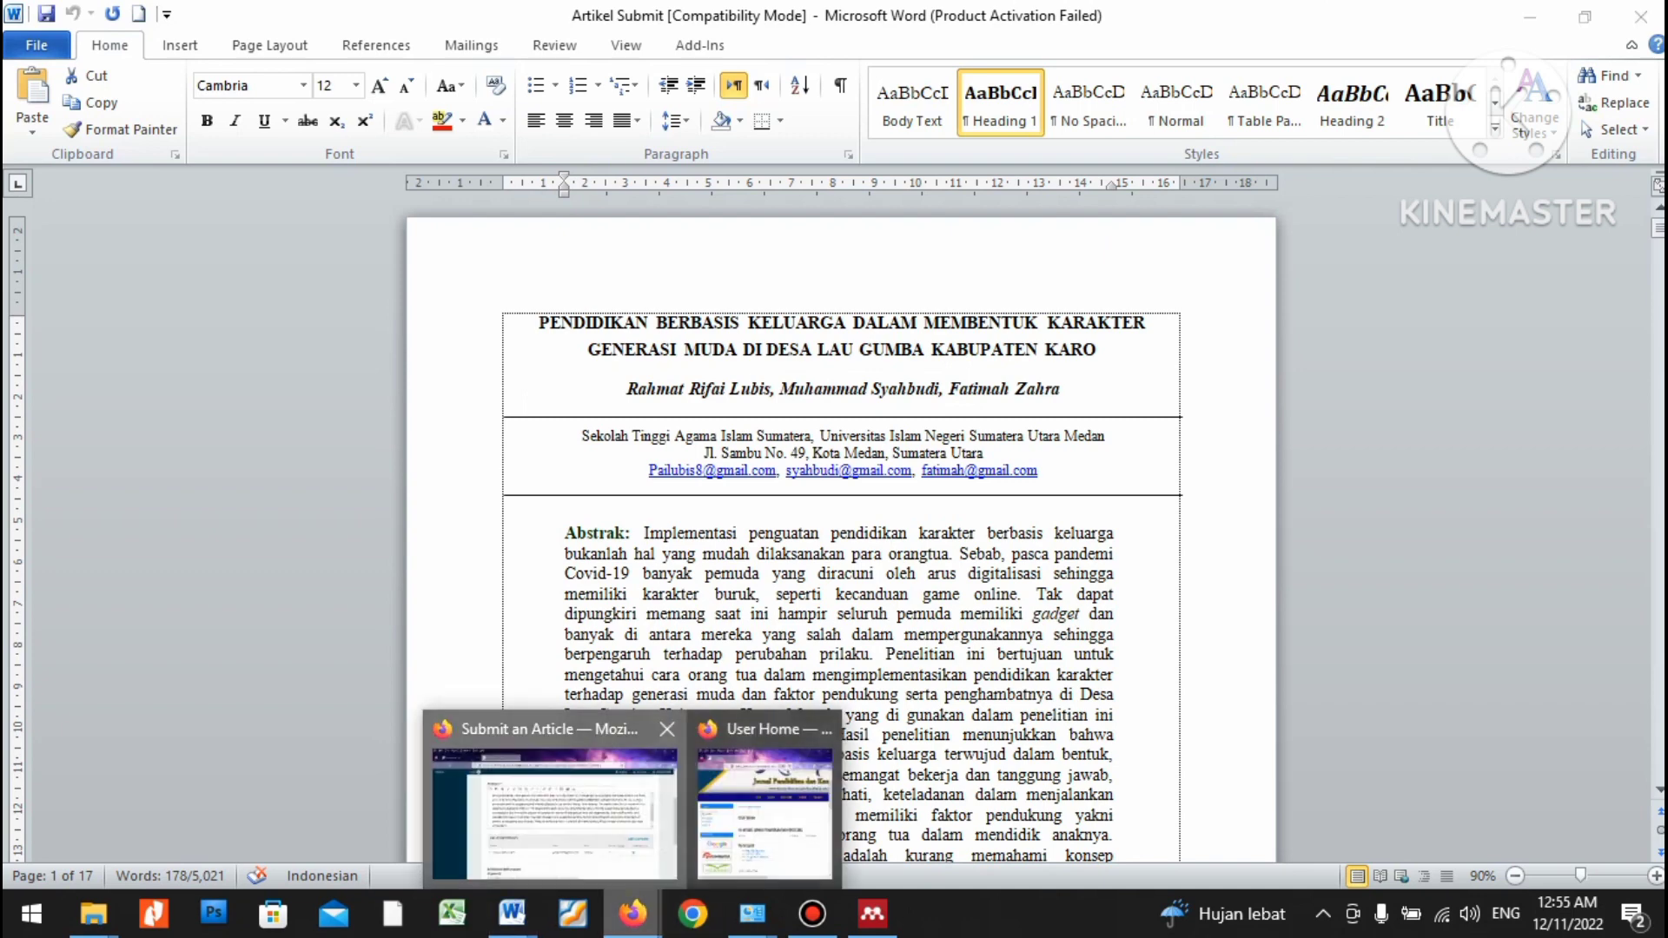
click(555, 813)
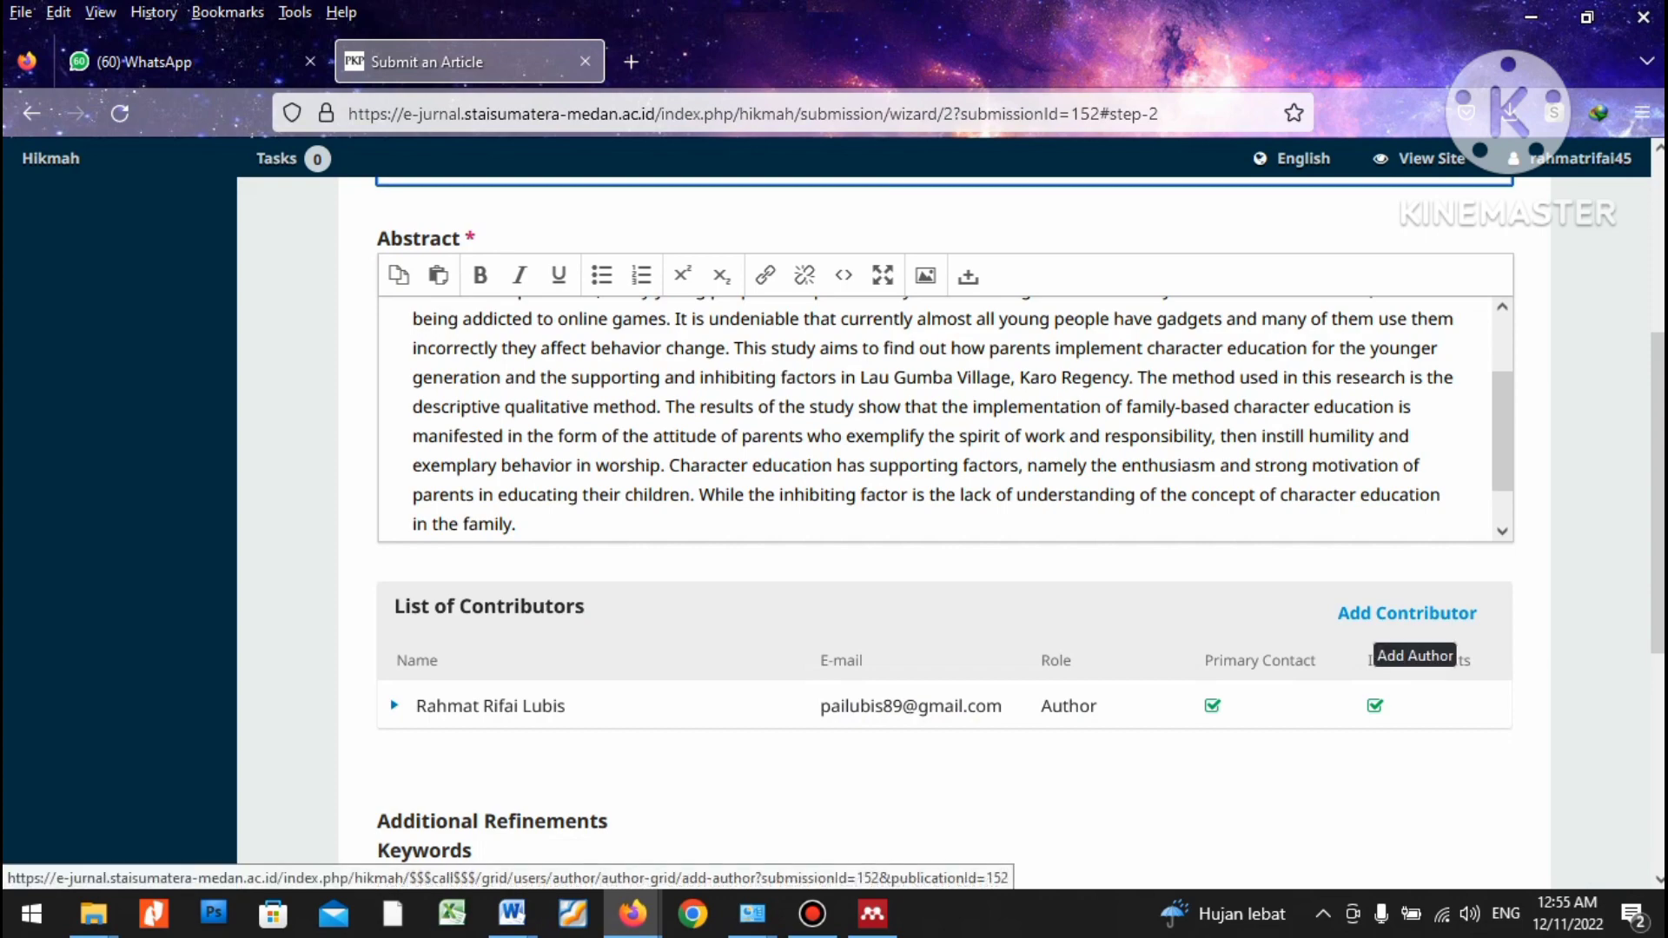
click(1406, 613)
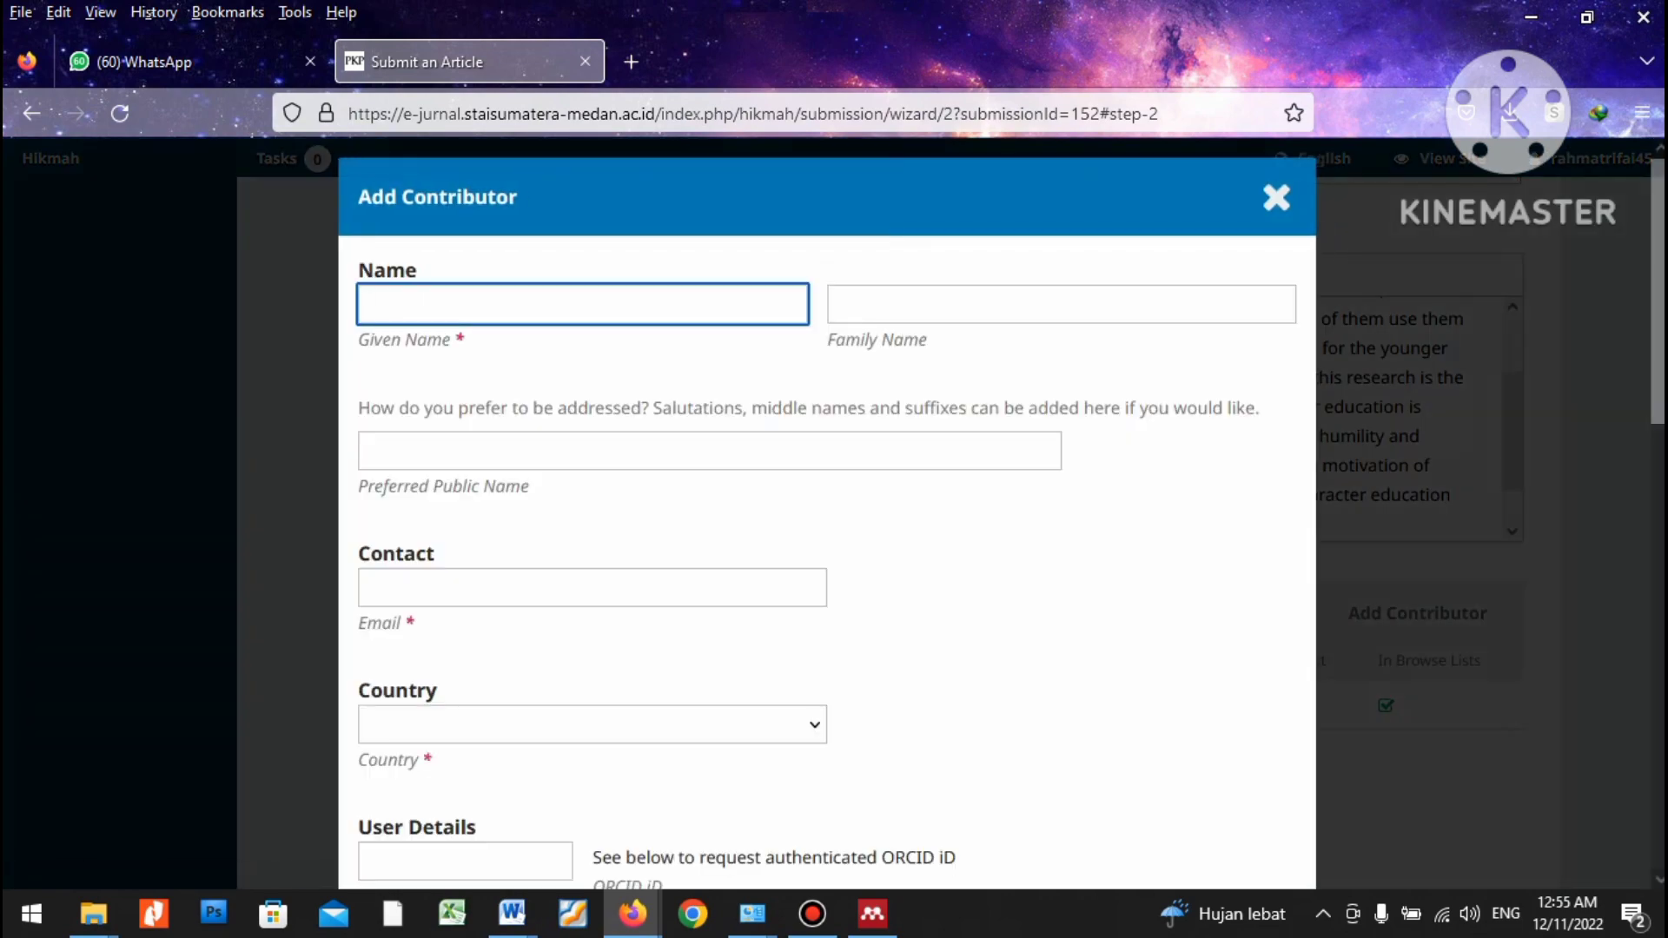
Type the co-author's given and family names, clearing and retyping them after a mistake.
key(Tab)
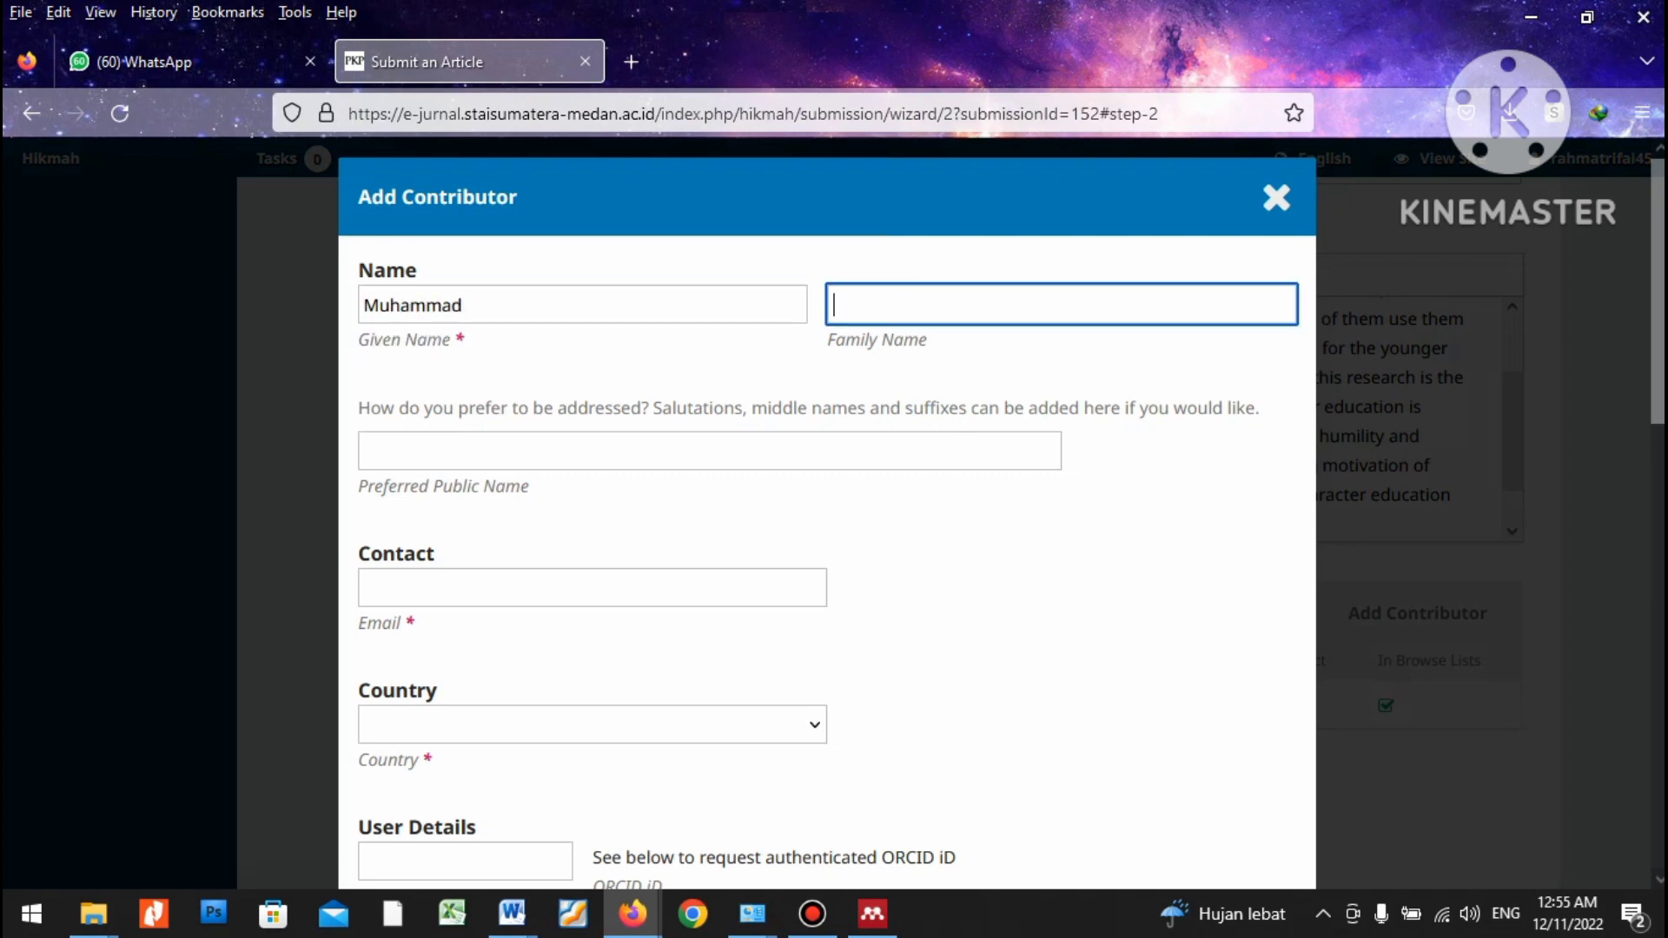
drag(461, 304, 364, 305)
key(BackSpace)
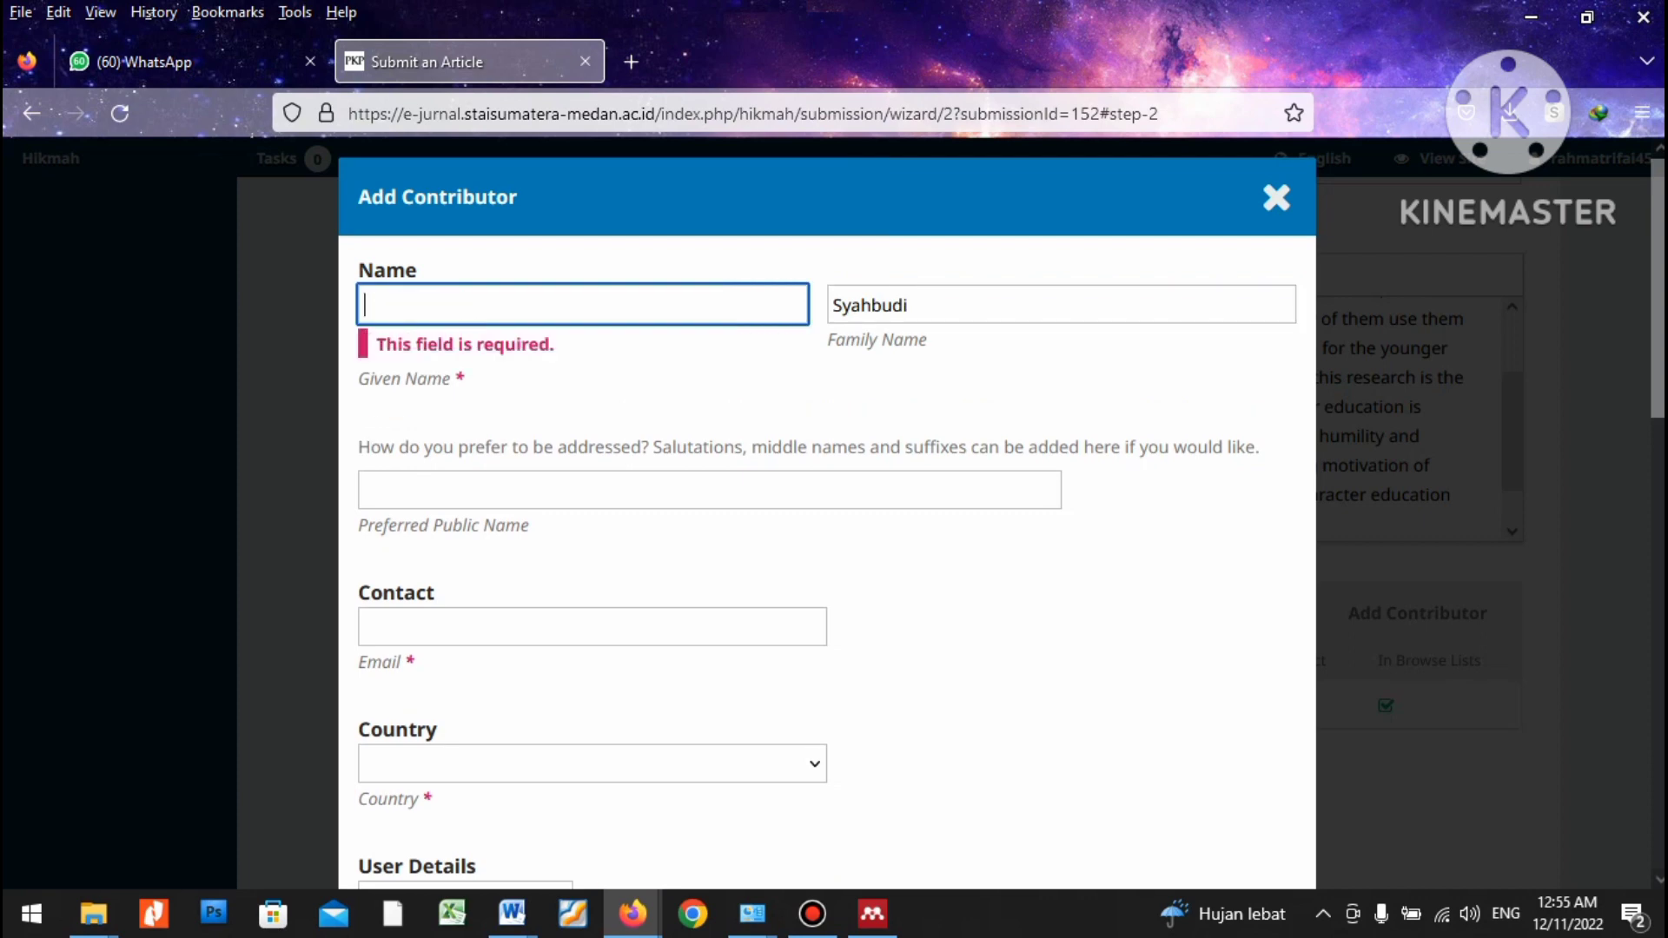
key(Tab)
key(BackSpace)
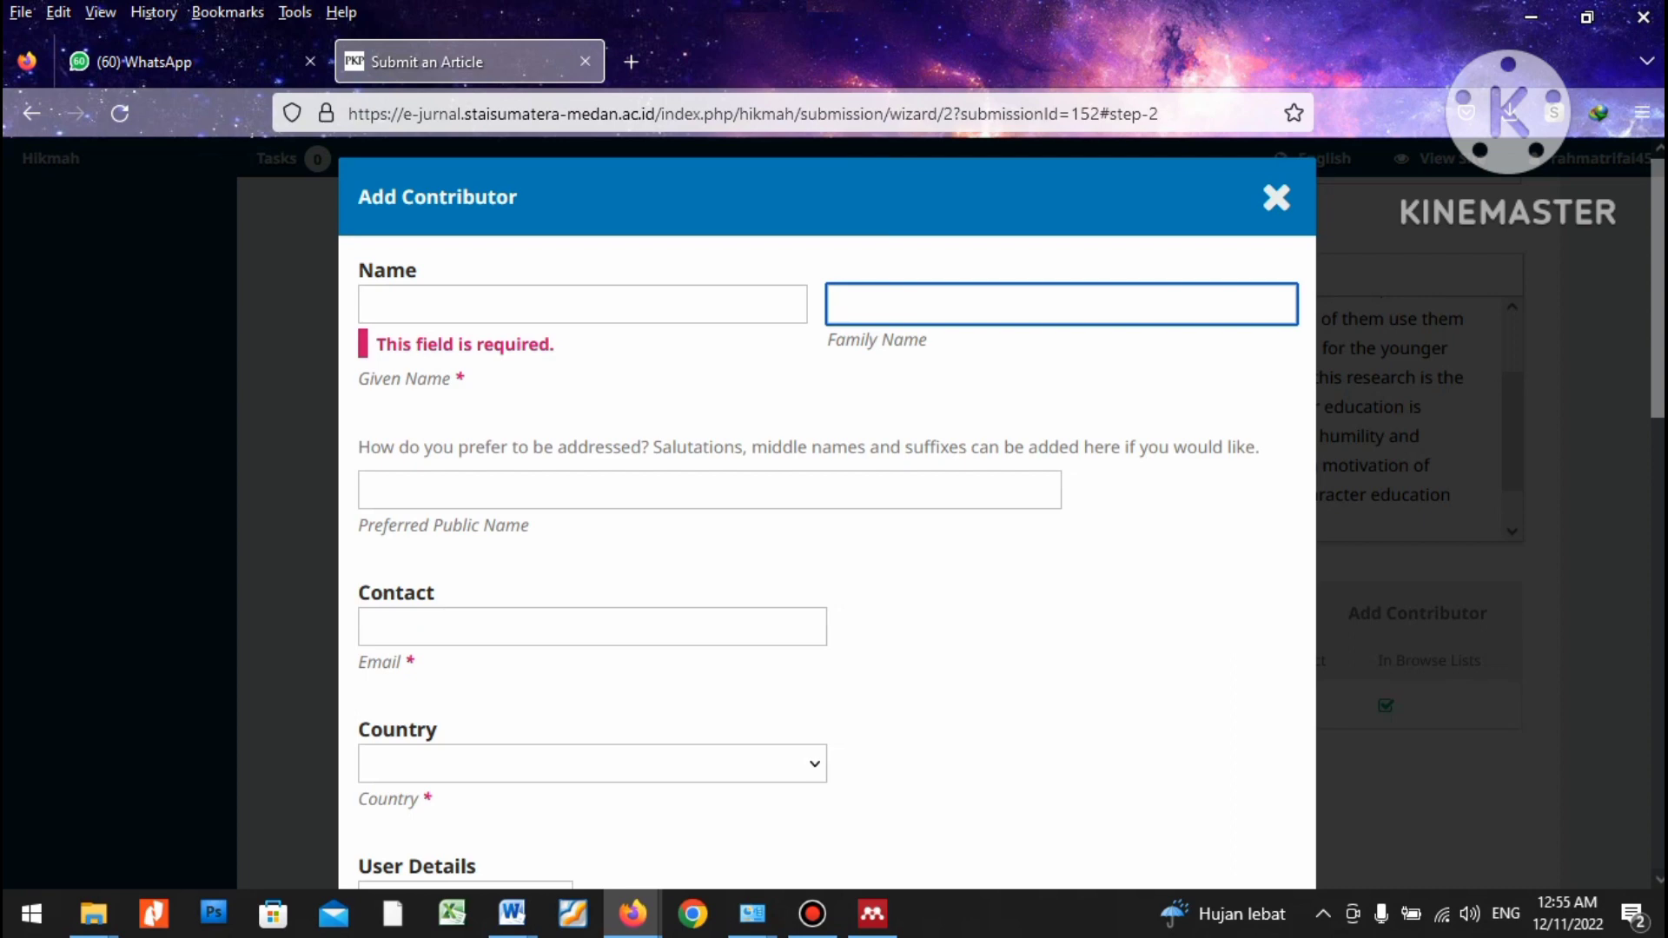
click(582, 304)
text(S)
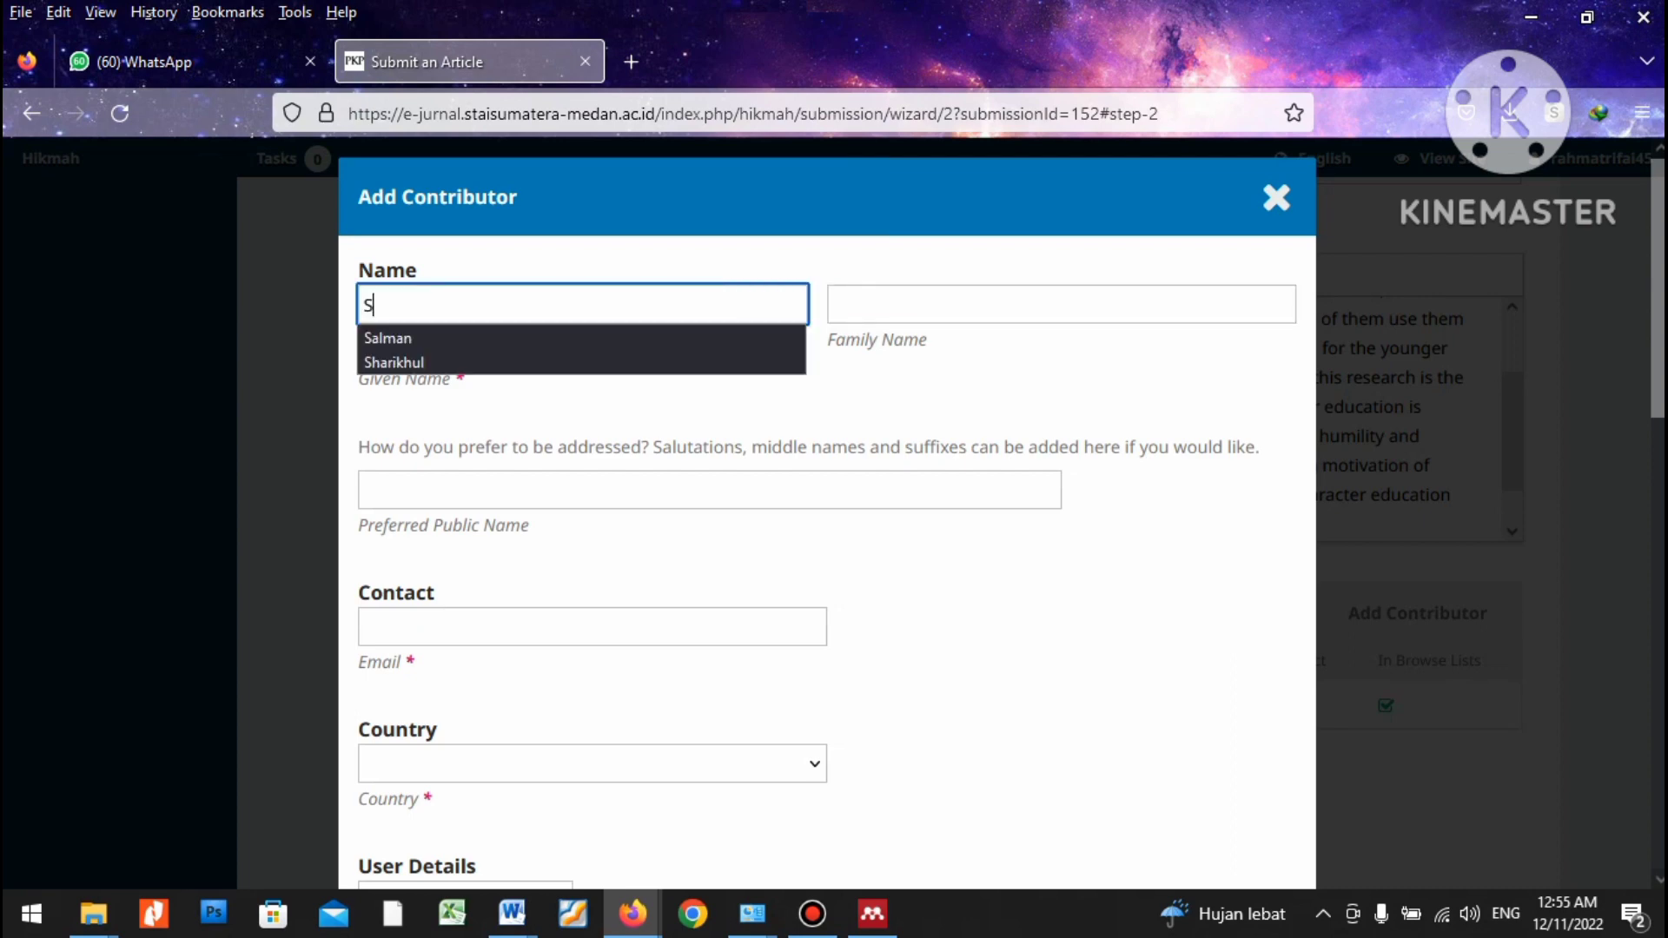
text(yahbudi)
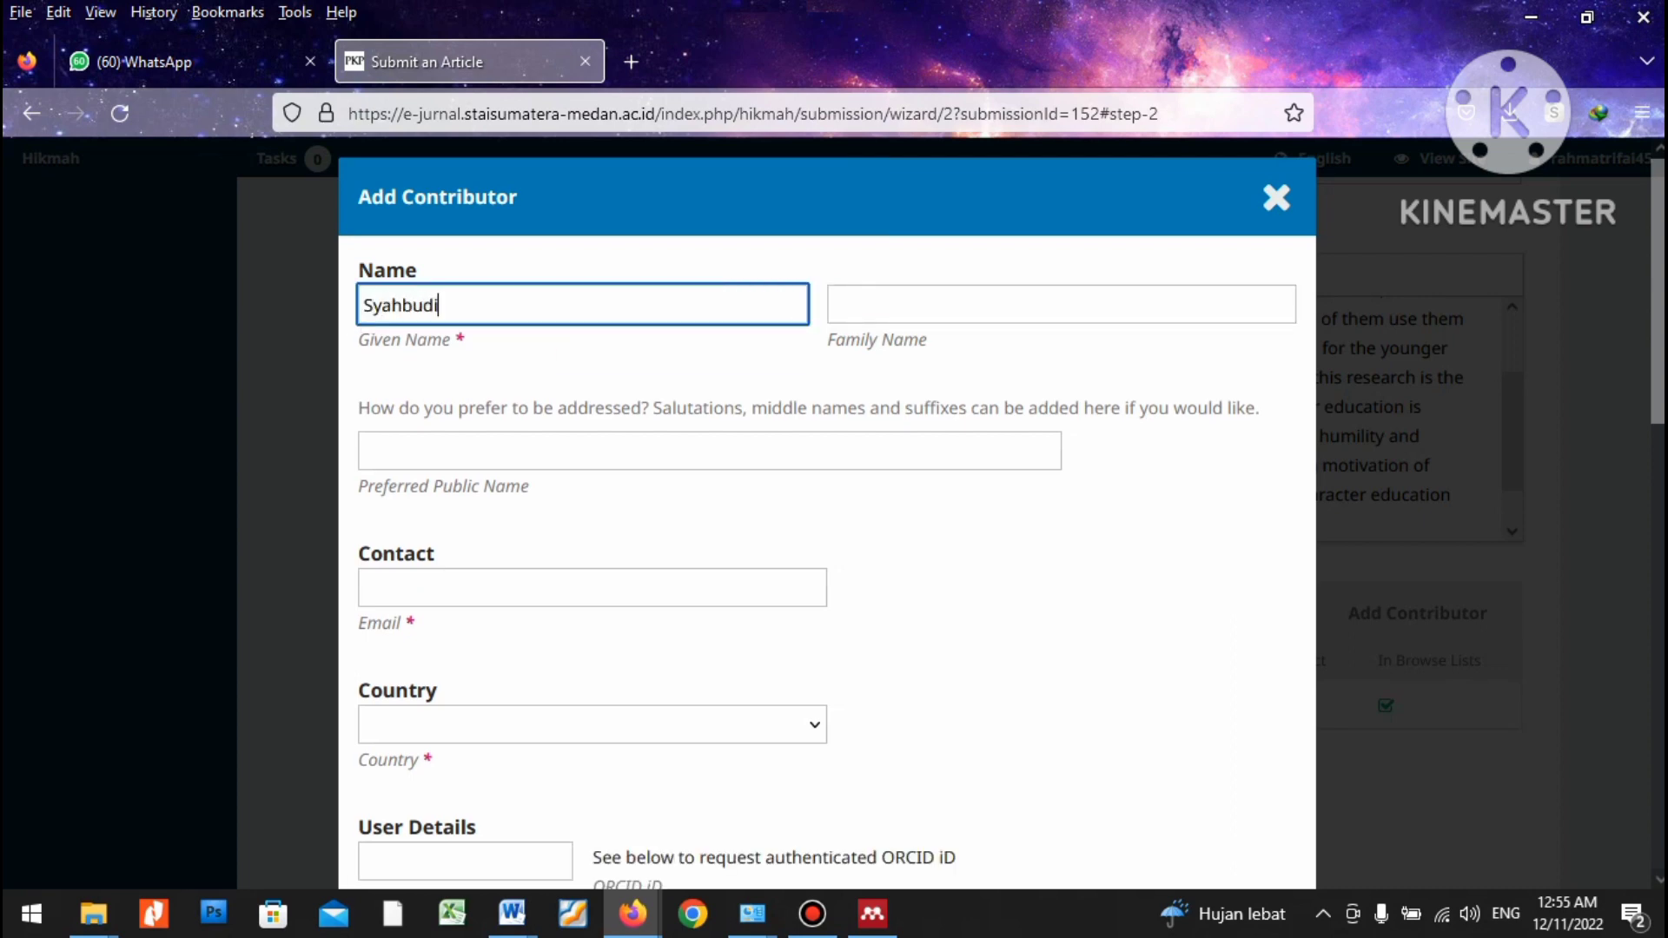
key(Tab)
text(Syahbudi)
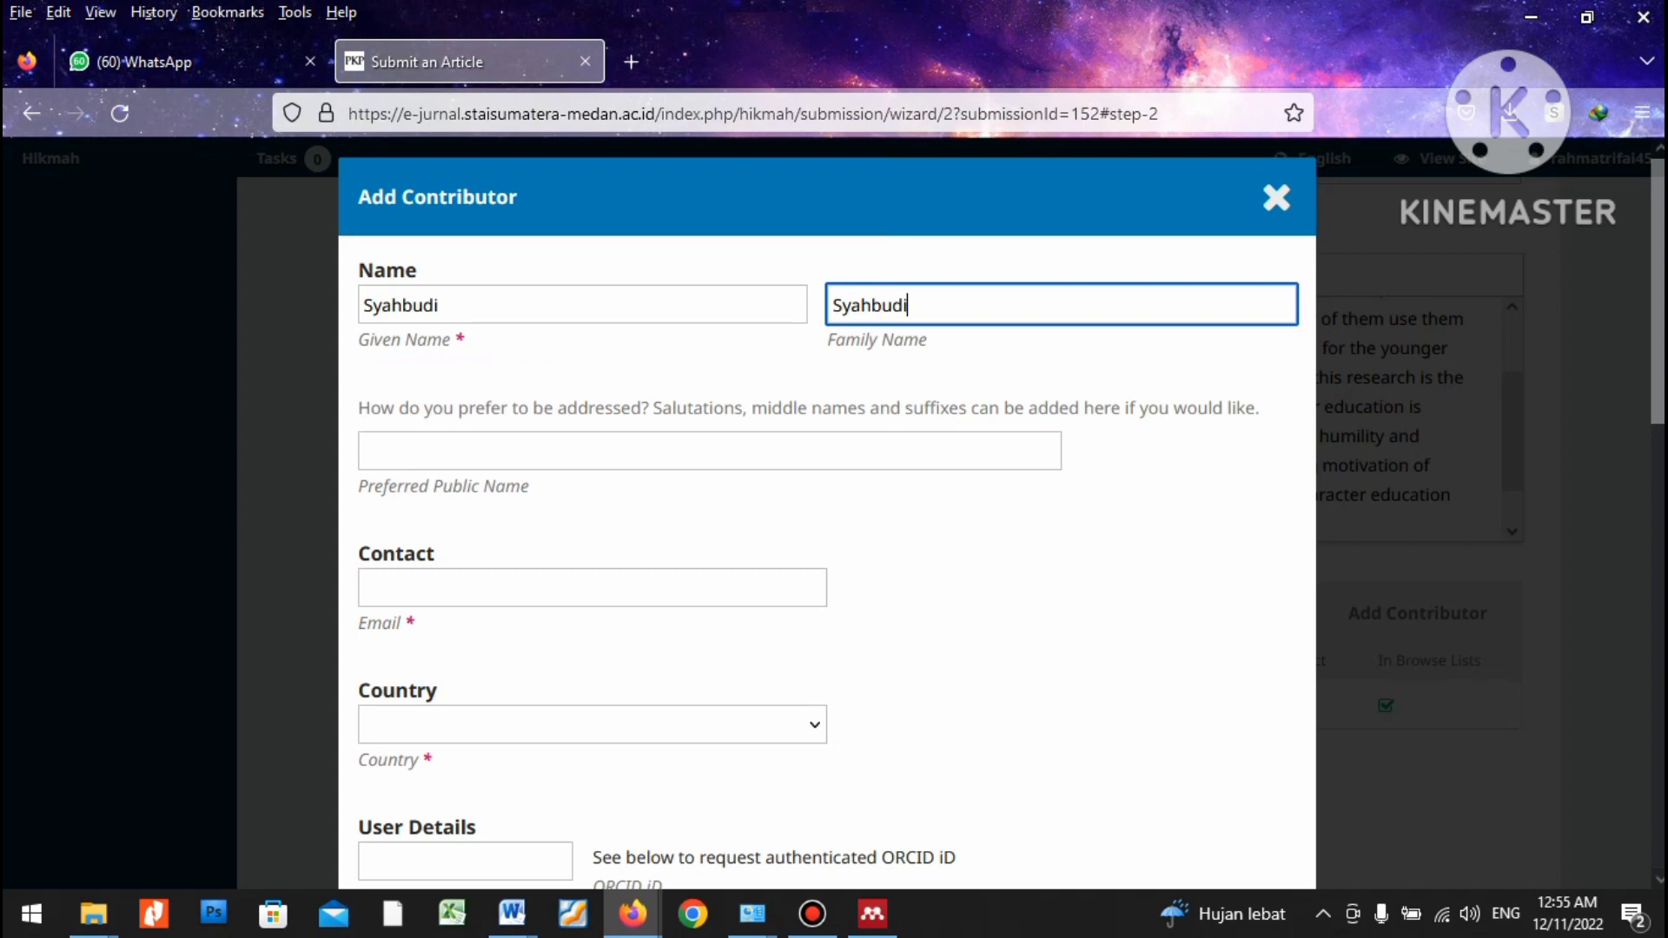
Correct the given name so both name fields hold the co-author's proper names.
key(shift+Tab)
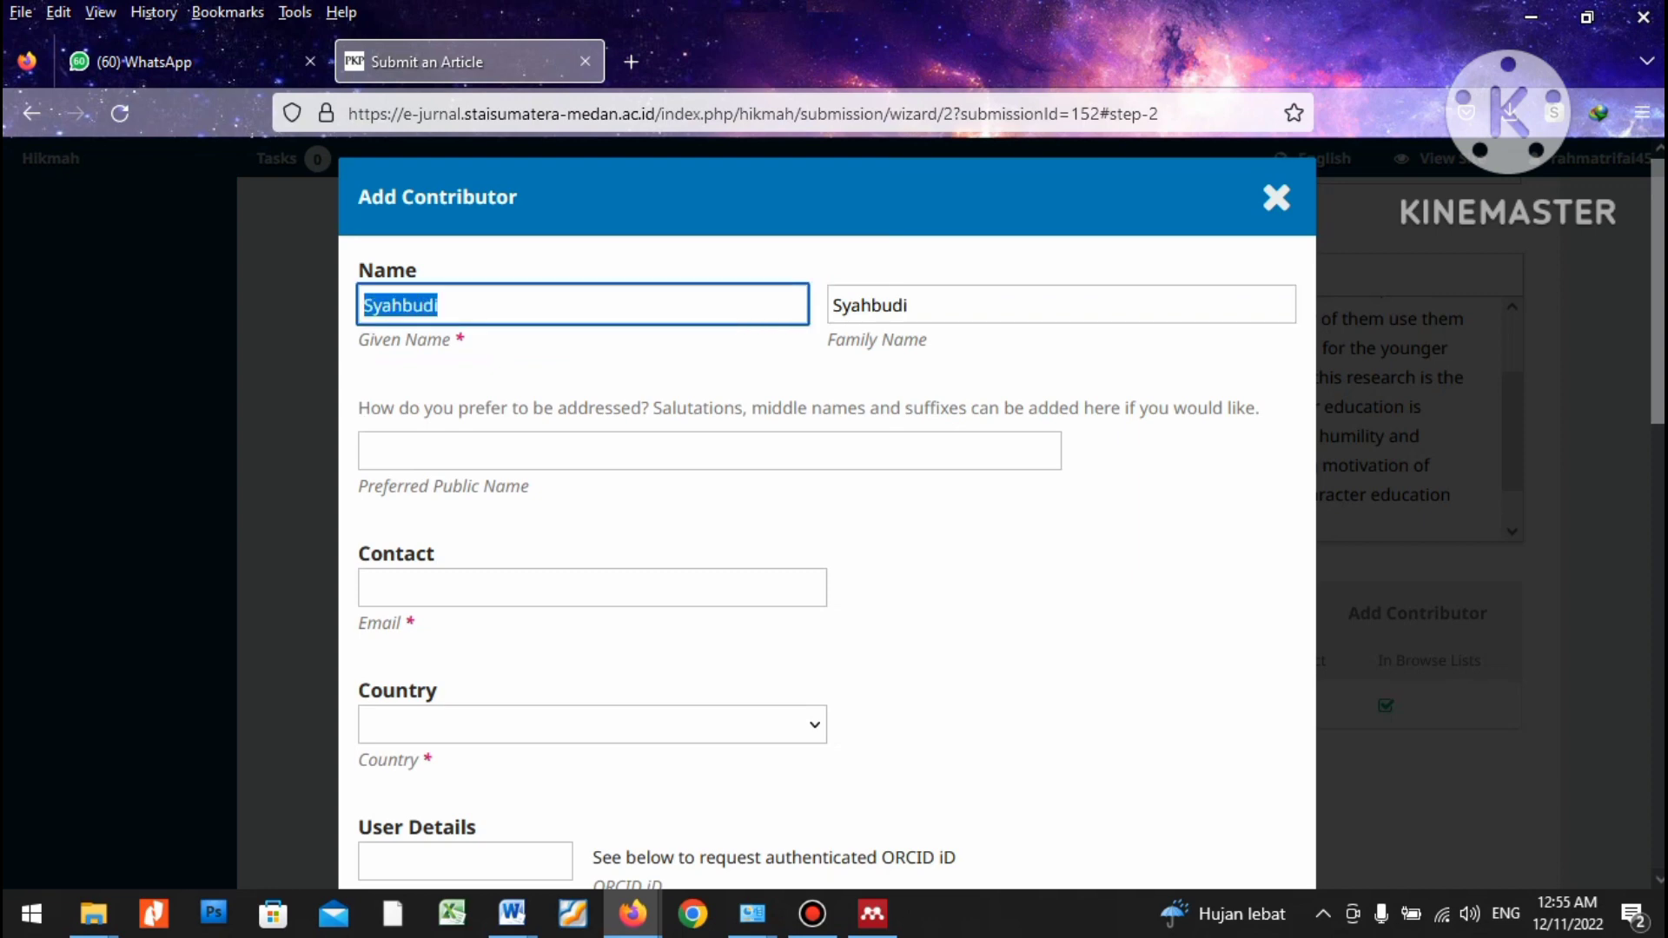
key(Tab)
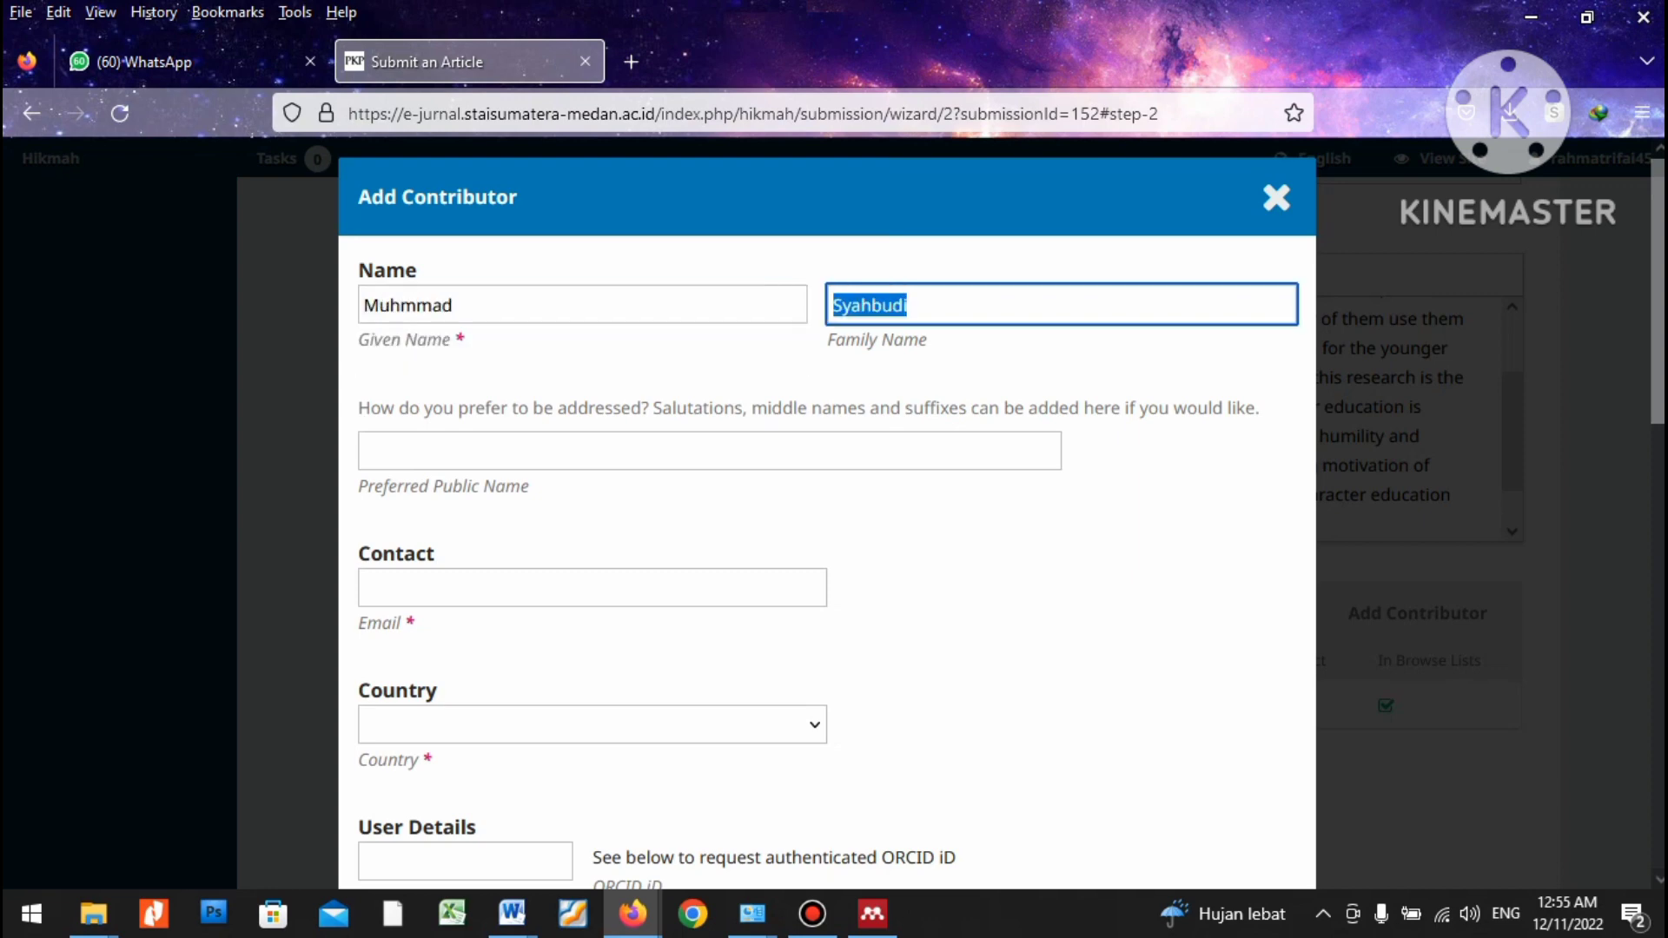
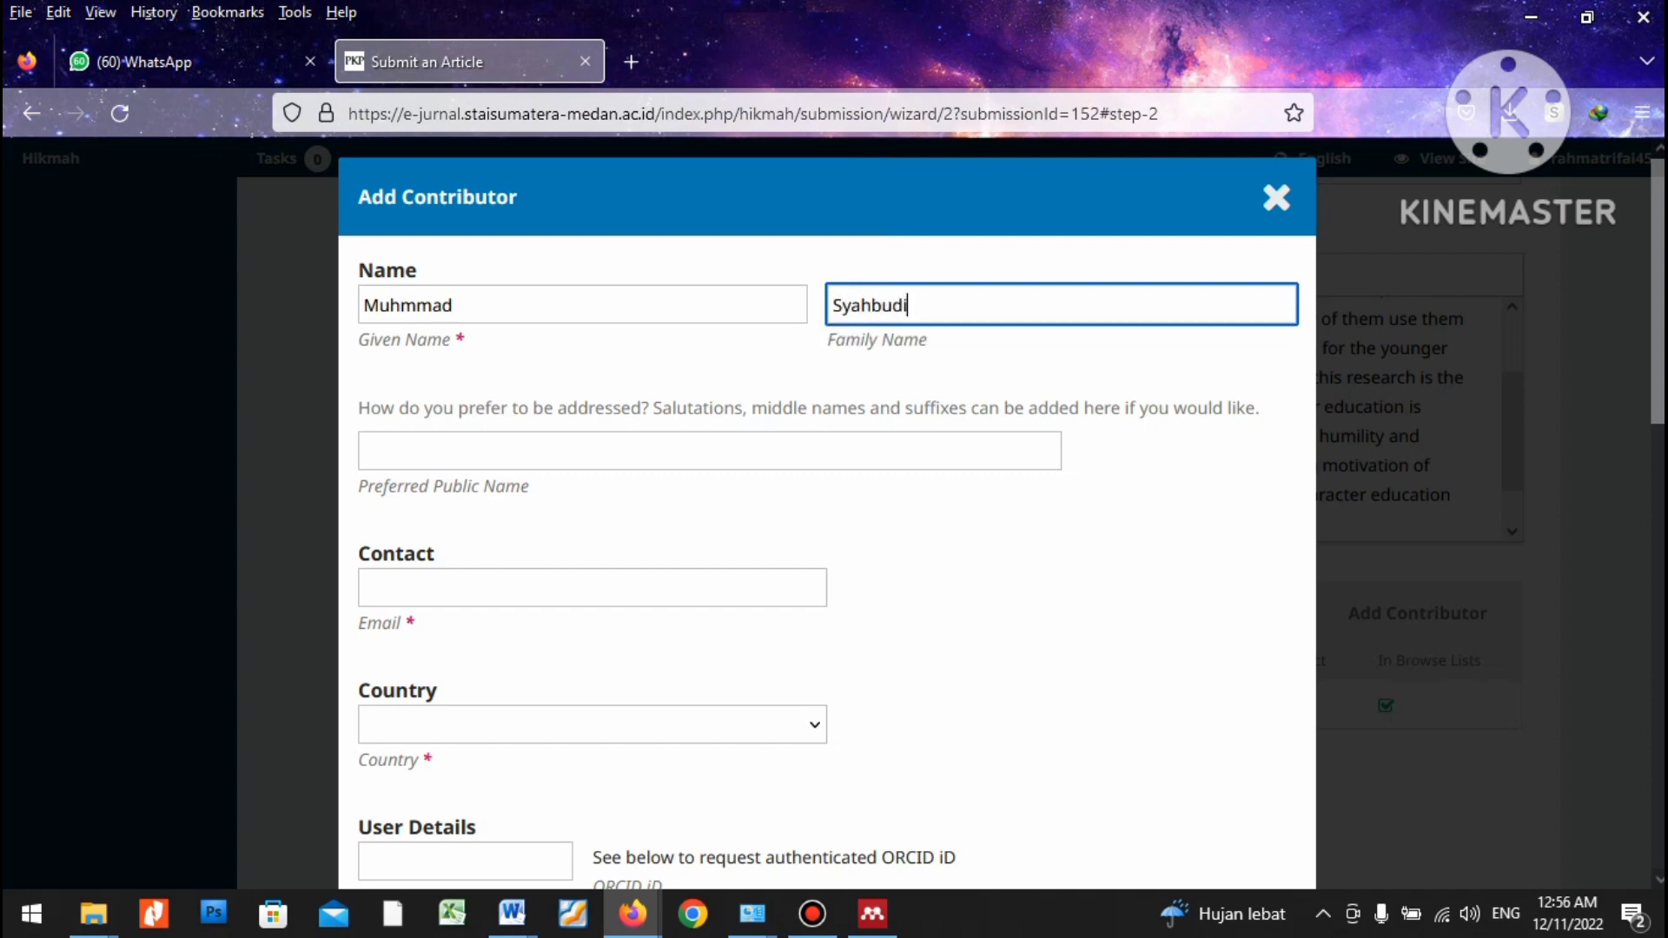
key(Tab)
Copy the second author's email address from the Word document.
key(alt+Tab)
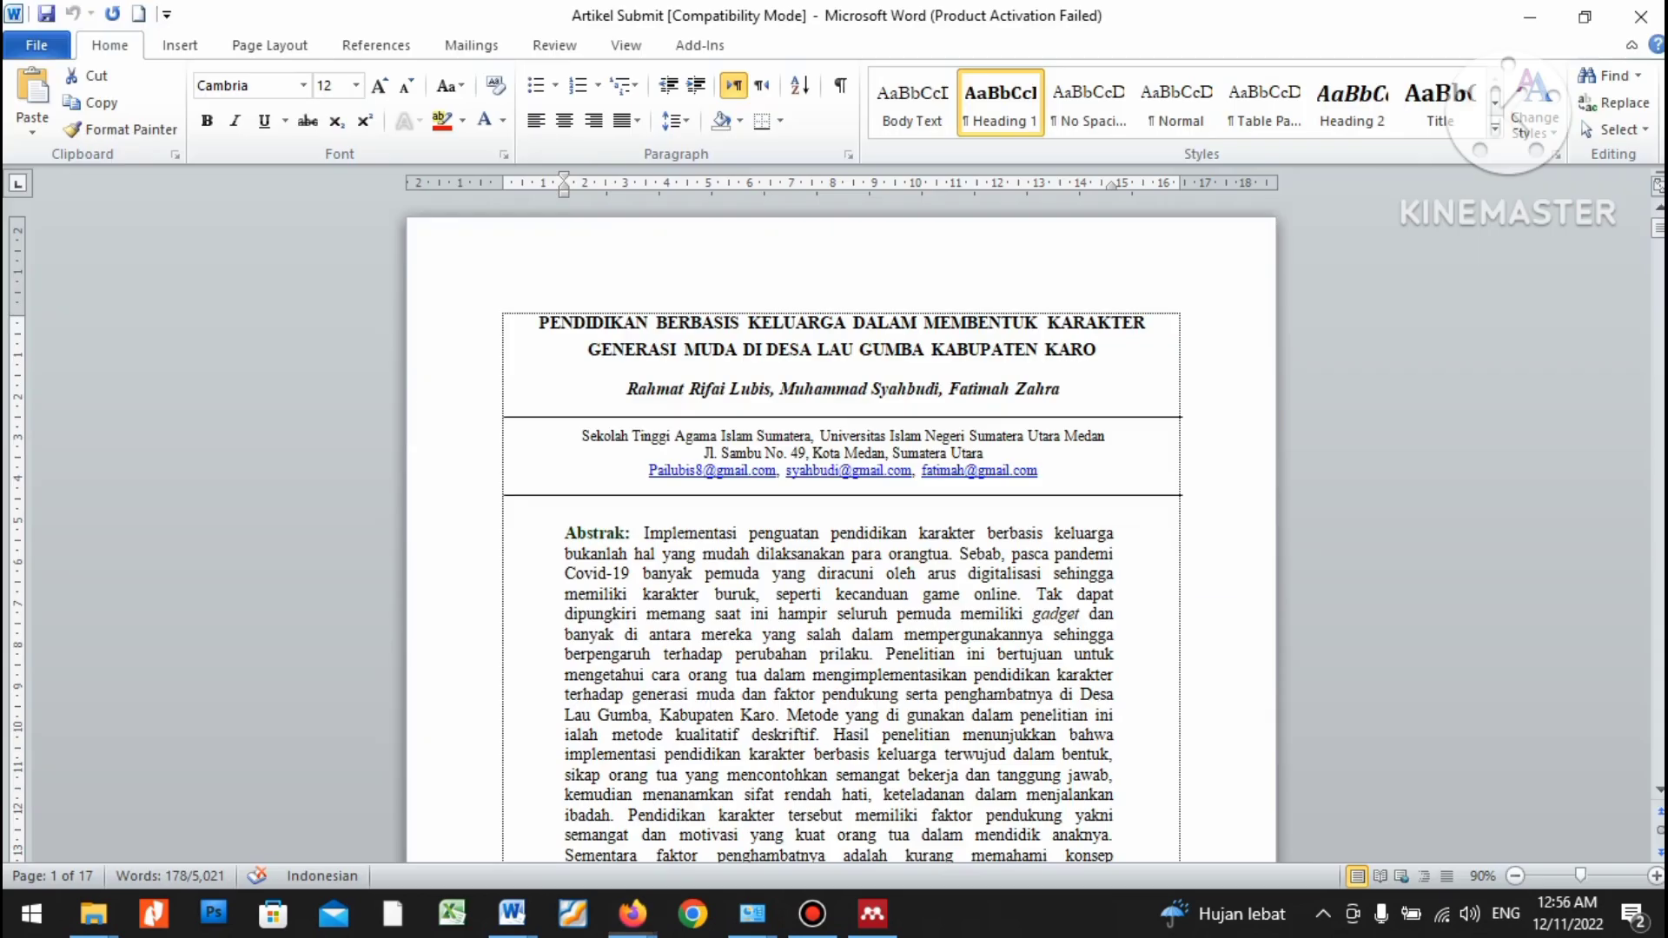
drag(784, 470, 912, 470)
right_click(912, 470)
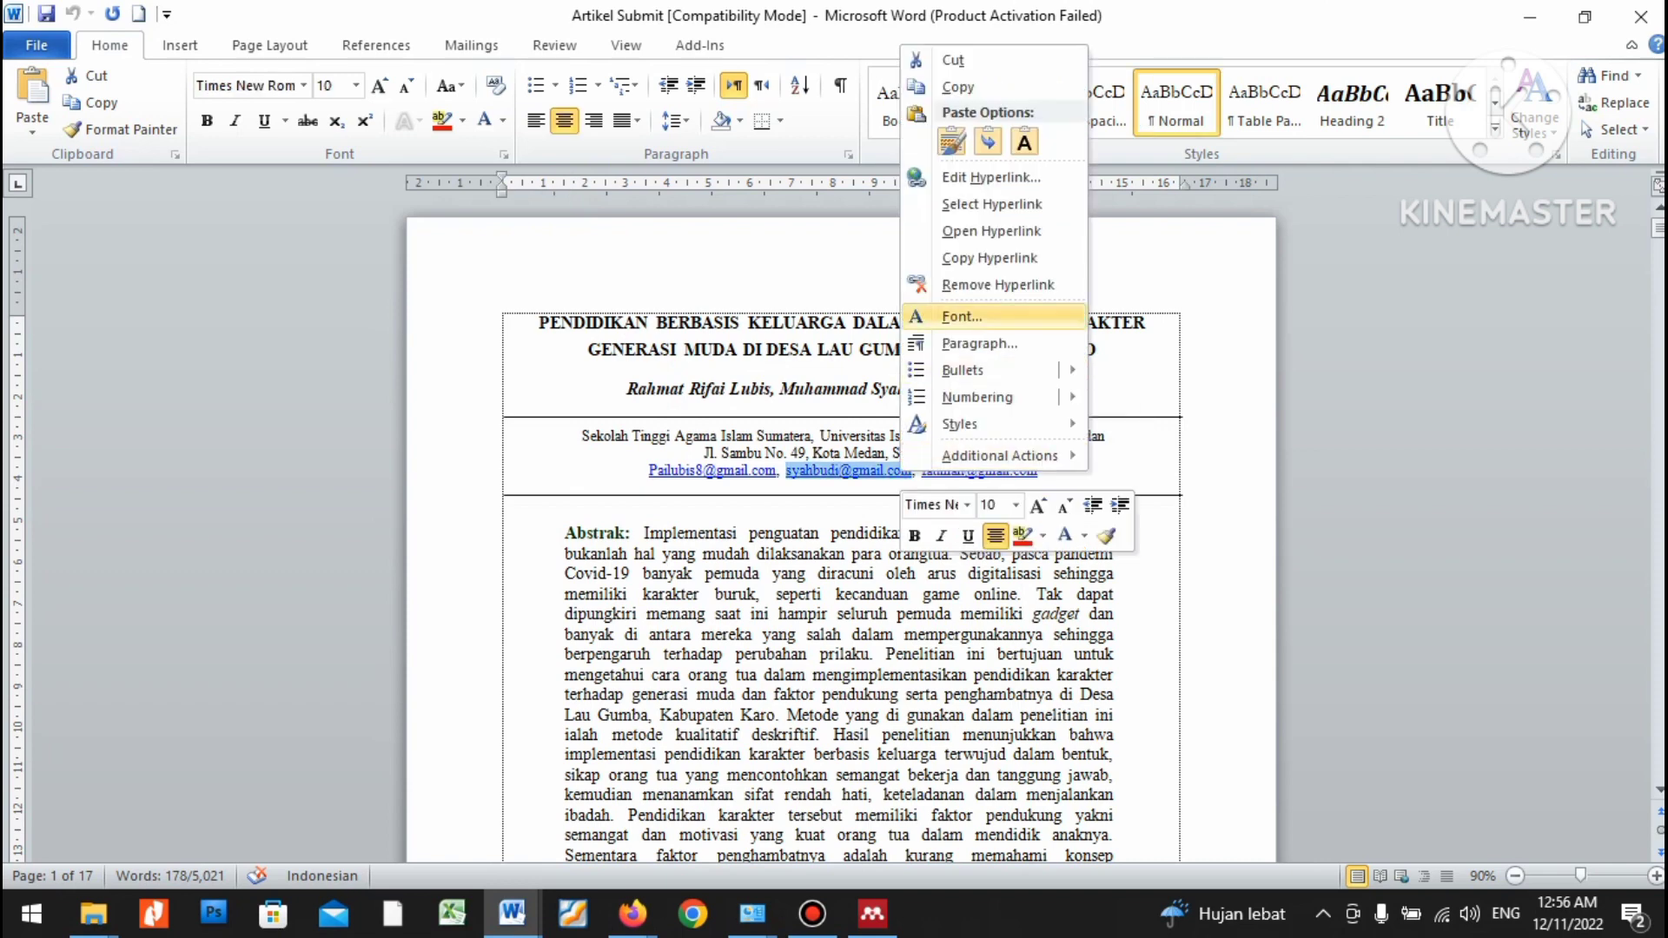
click(934, 87)
key(alt+Tab)
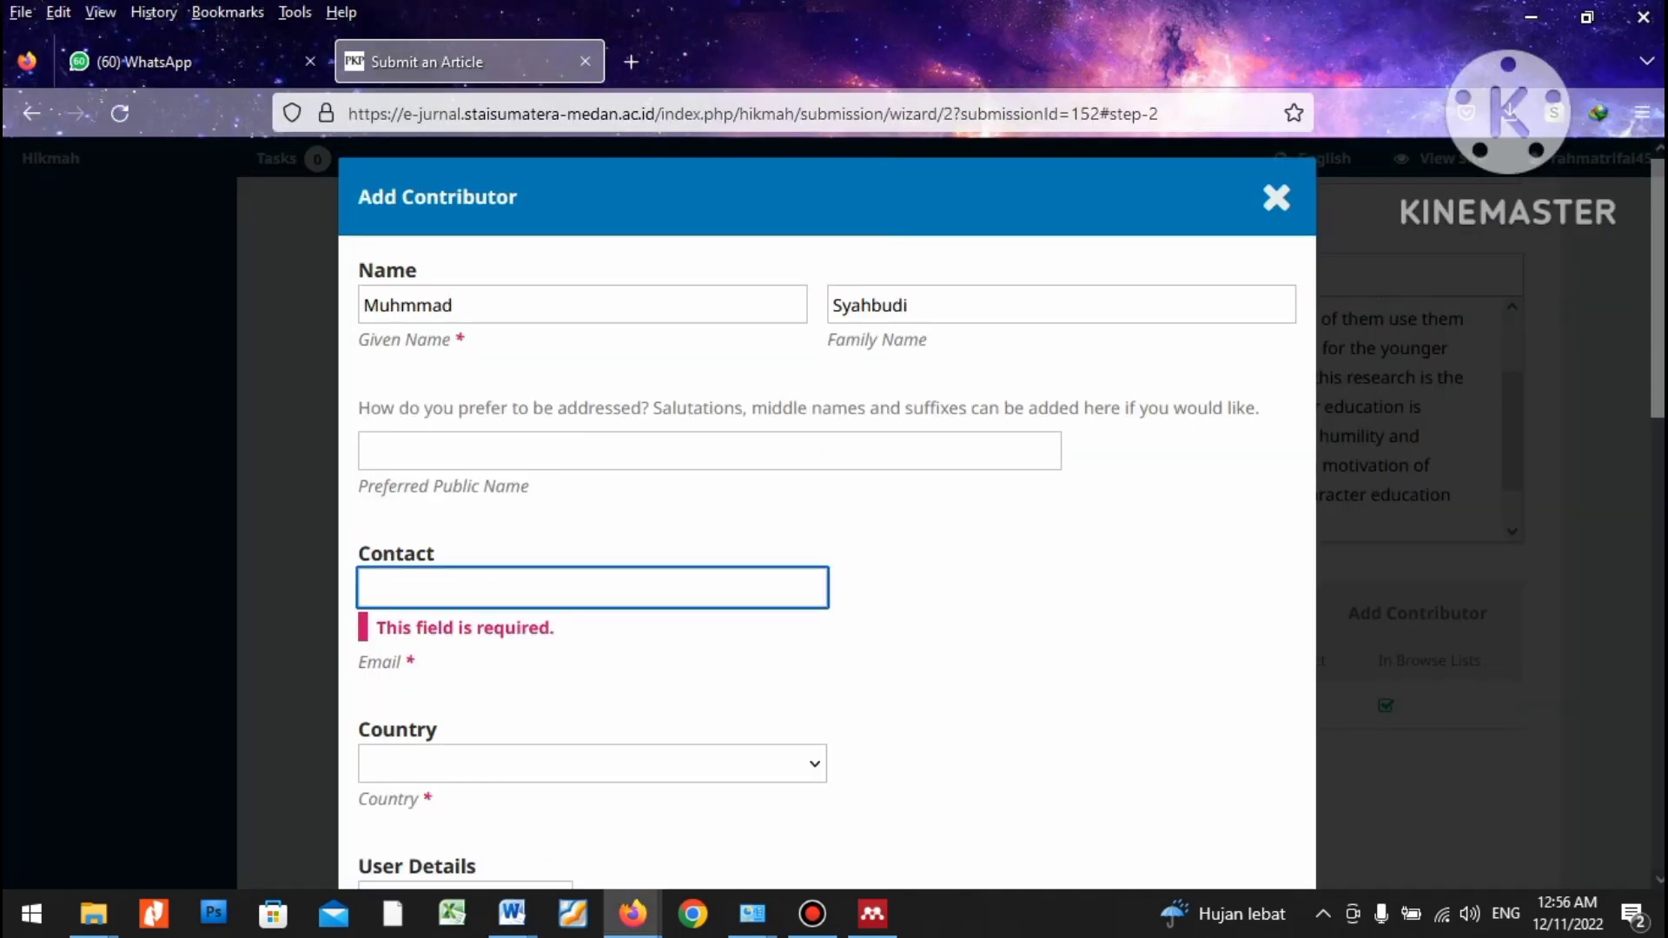
Paste the co-author's e-mail into the contact field and set the country to Indonesia.
key(ctrl+v)
scroll(826, 521, down, 4)
click(591, 401)
text(in)
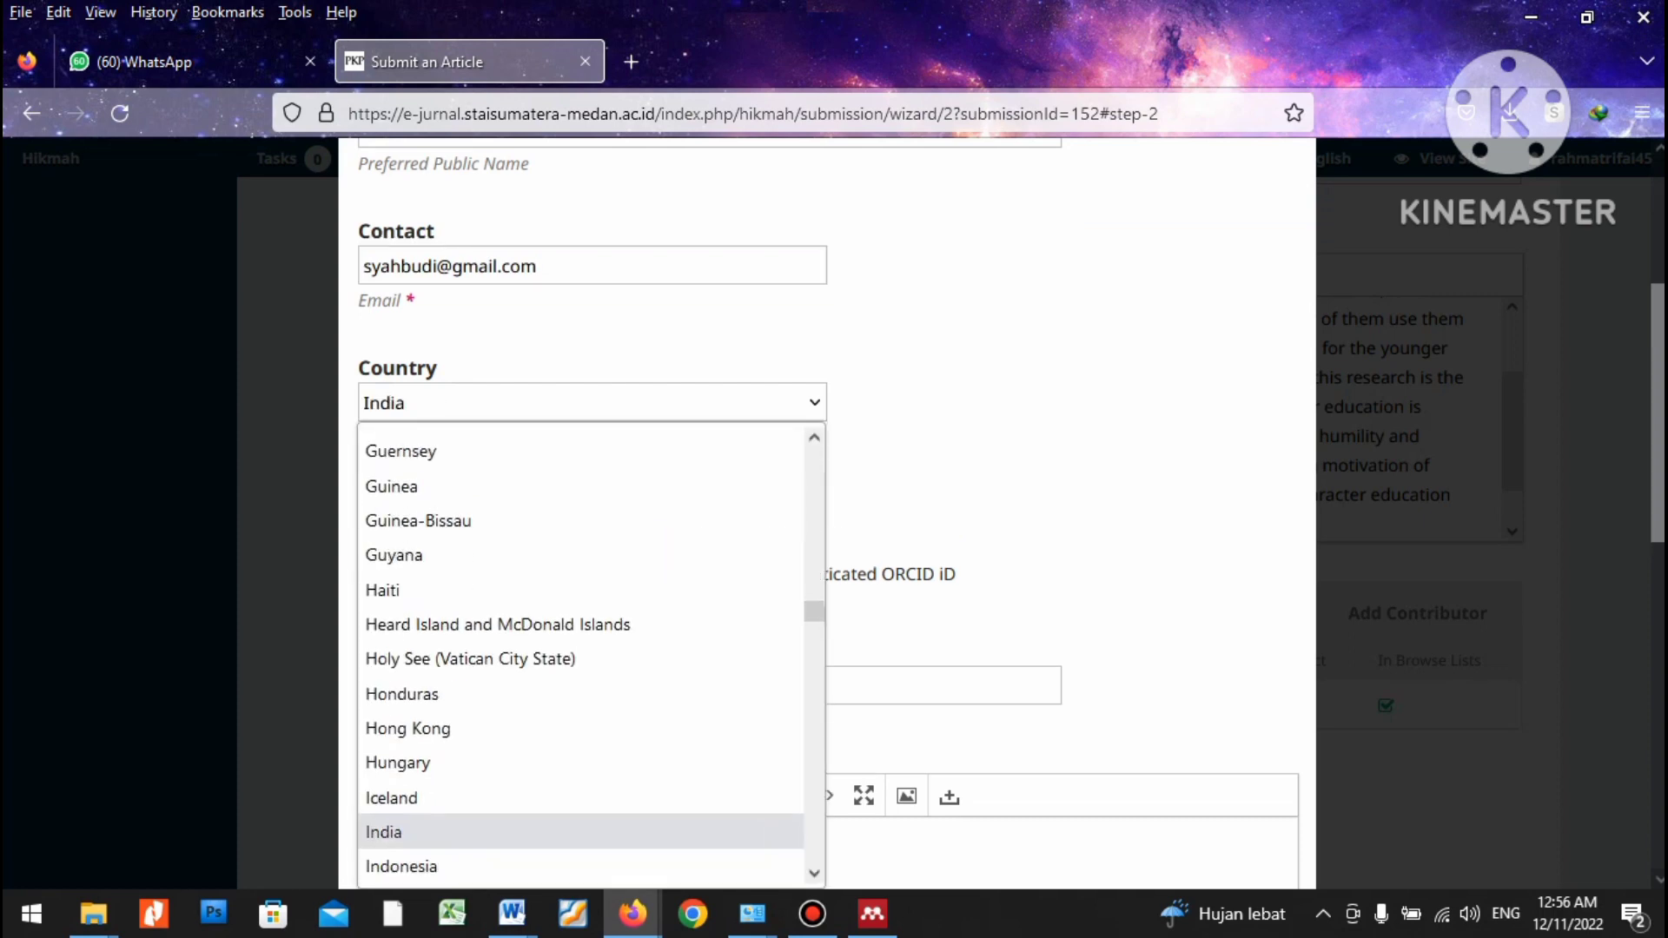
key(Down)
key(Return)
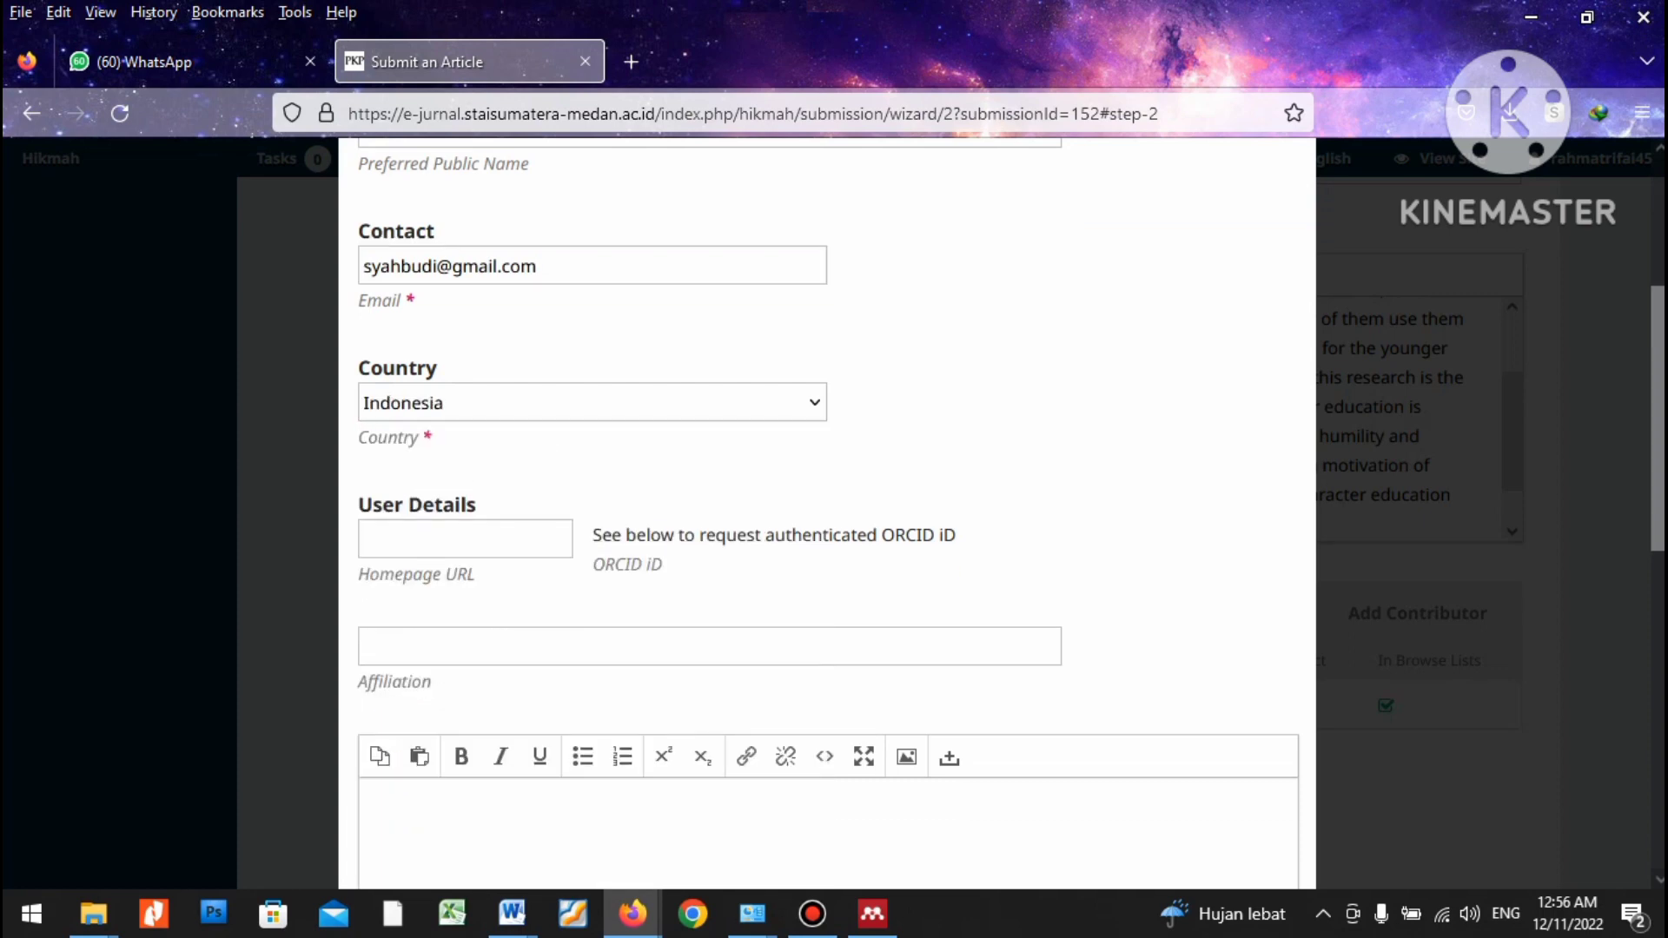
Copy the university name from the article into Affiliation, undoing the wrong pastes.
click(709, 647)
key(alt+Tab)
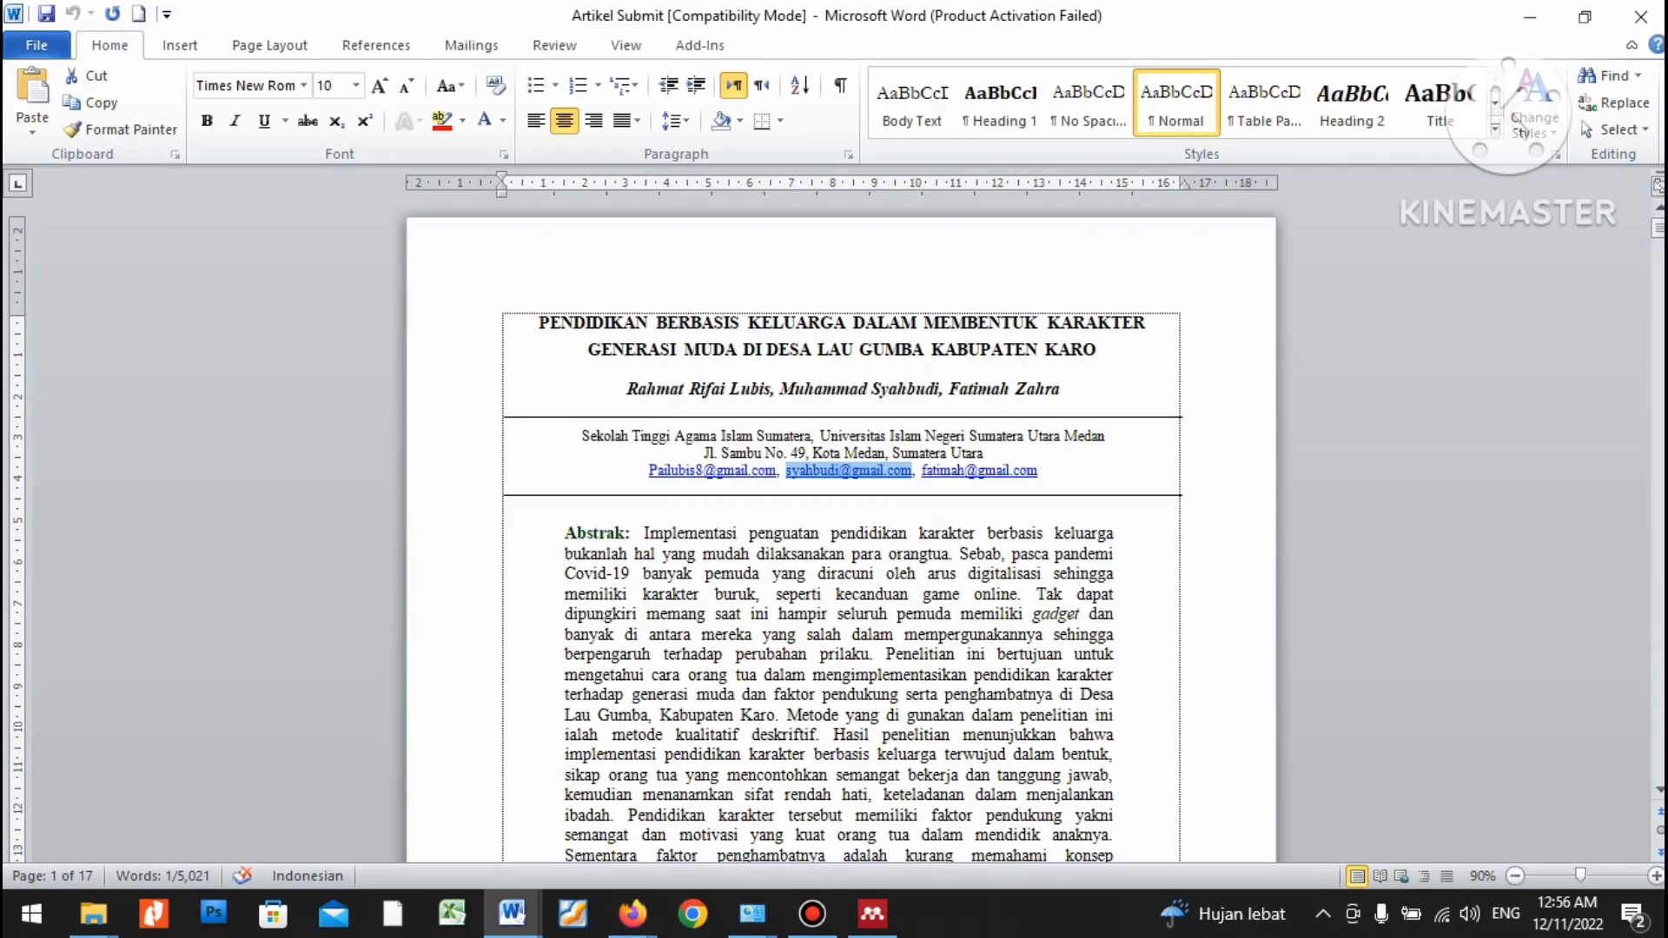
drag(818, 436, 987, 453)
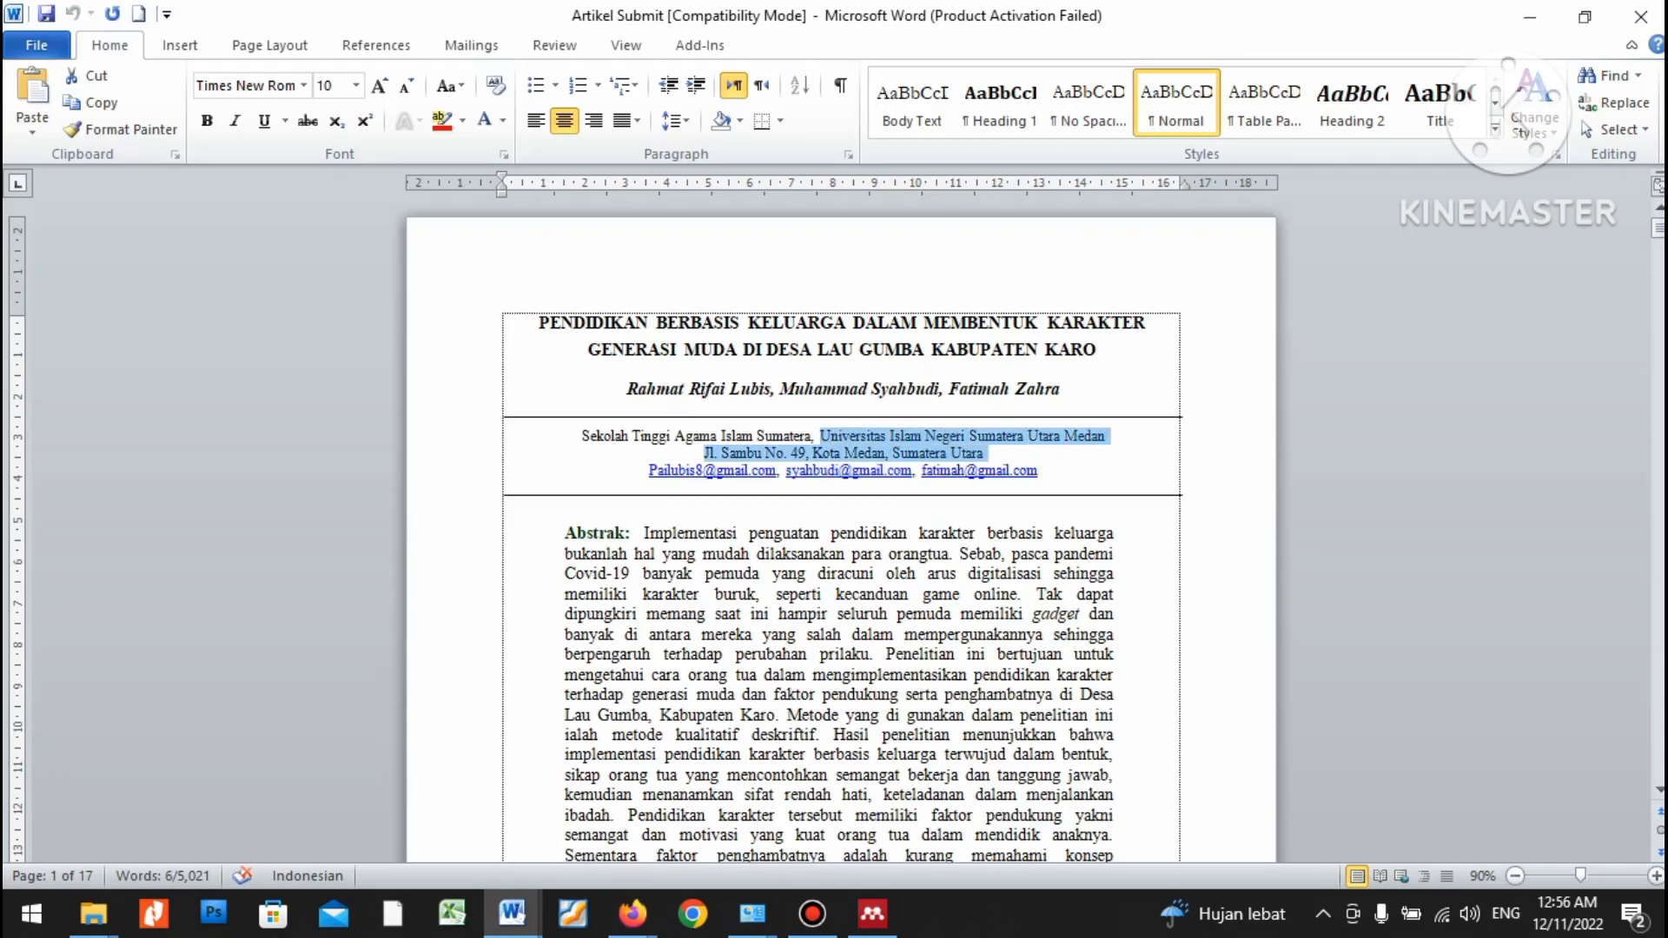
key(alt+Tab)
key(ctrl+v)
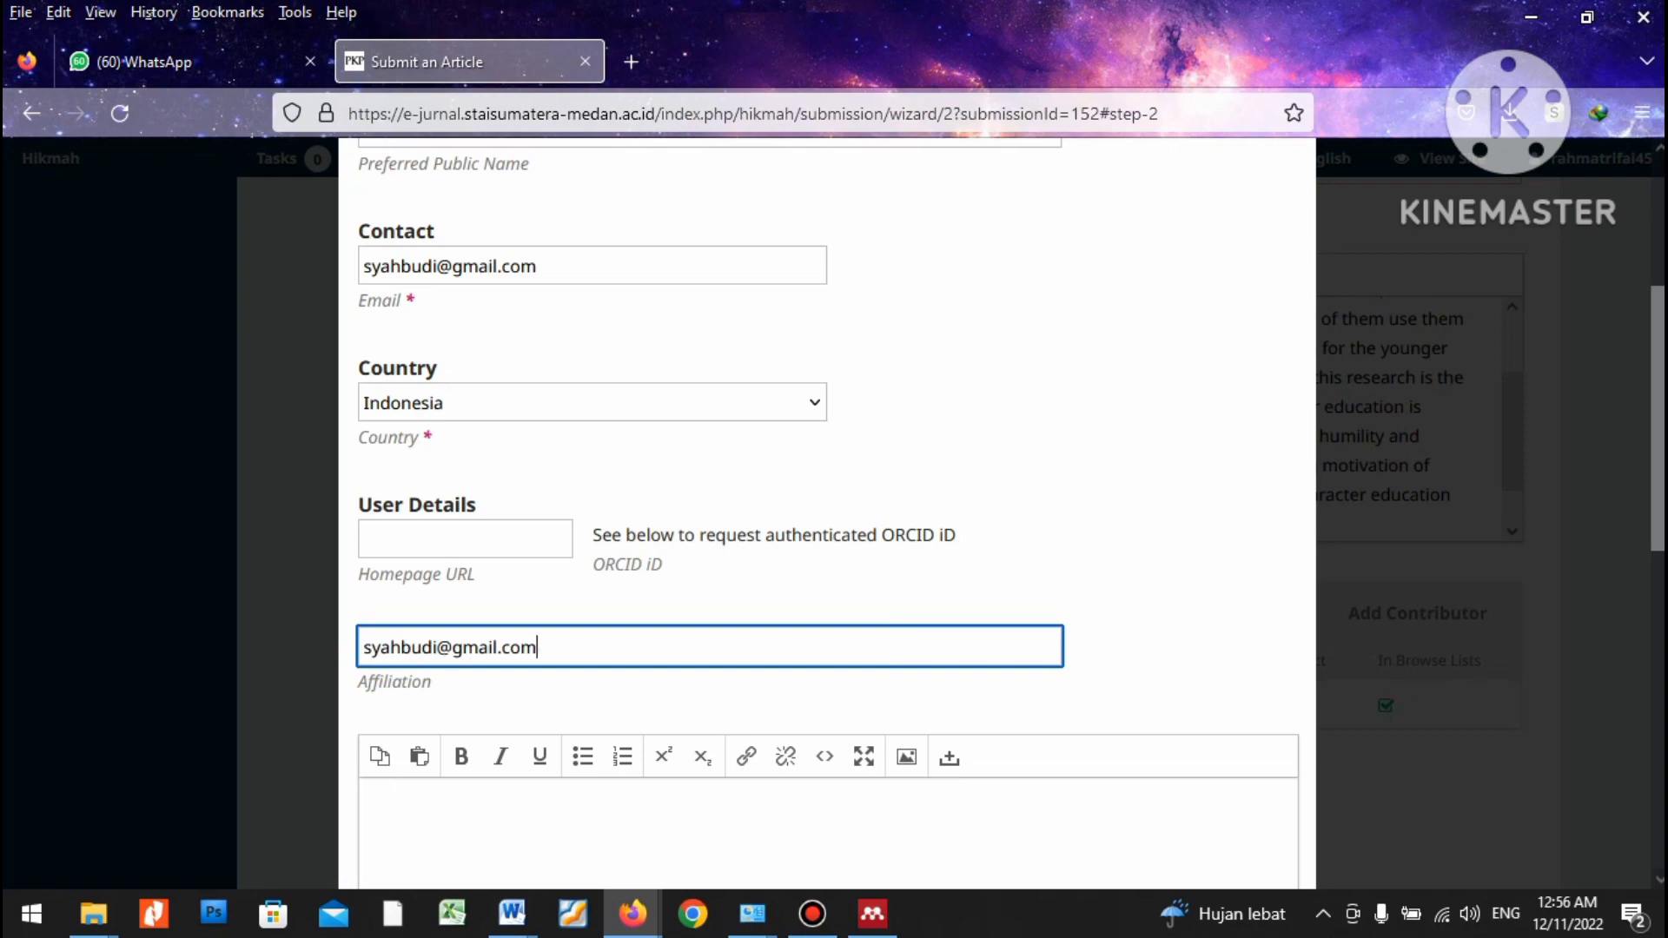
key(ctrl+z)
key(alt+Tab)
mouse_move(818, 436)
mouse_down()
mouse_move(1108, 436)
mouse_move(820, 436)
mouse_up()
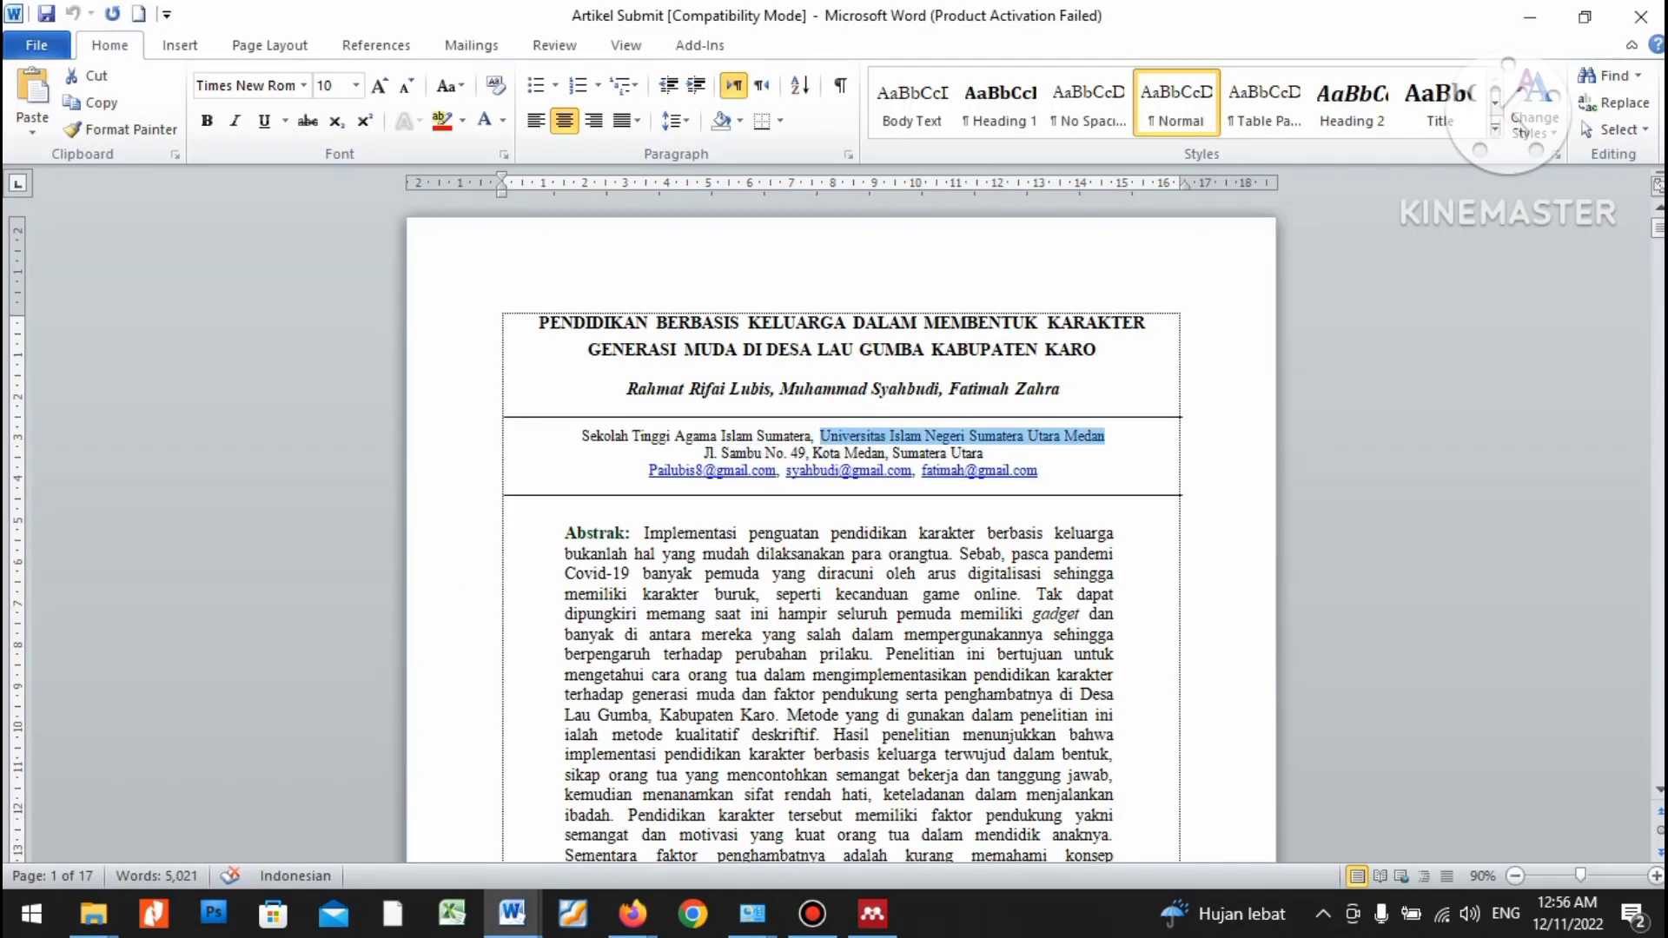
key(alt+Tab)
key(ctrl+v)
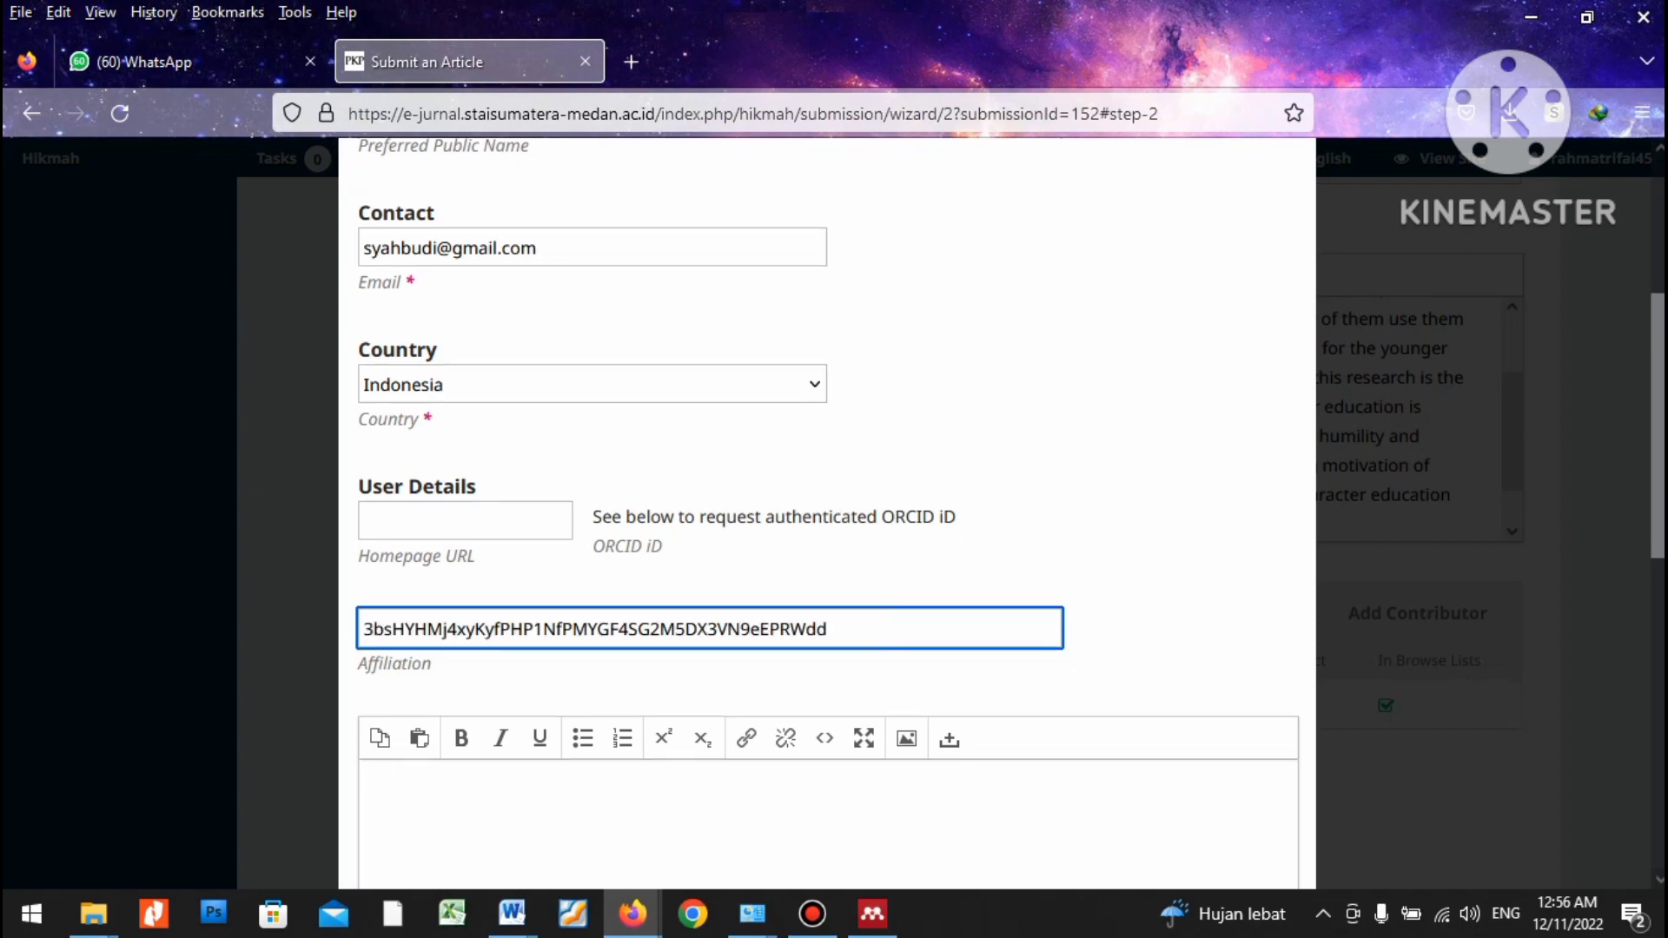
scroll(826, 521, down, 3)
key(ctrl+z)
Recopy the university name via the context menu, then replace it with a 'Uni' suggestion.
key(alt+Tab)
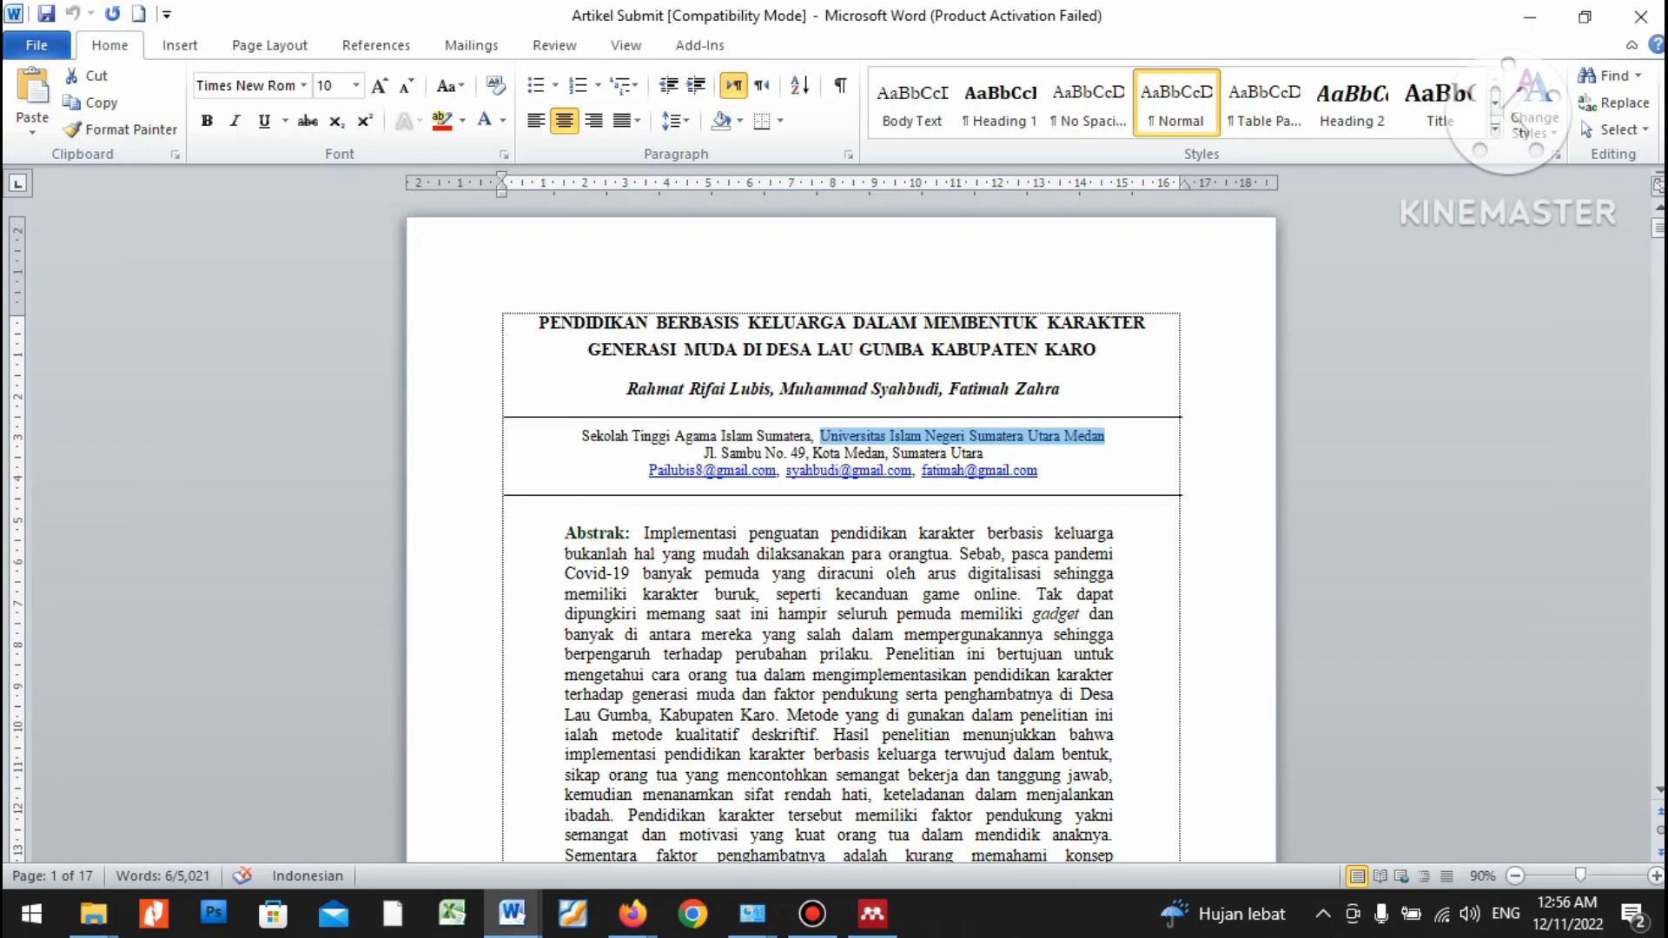
right_click(1074, 436)
click(1108, 477)
key(alt+Tab)
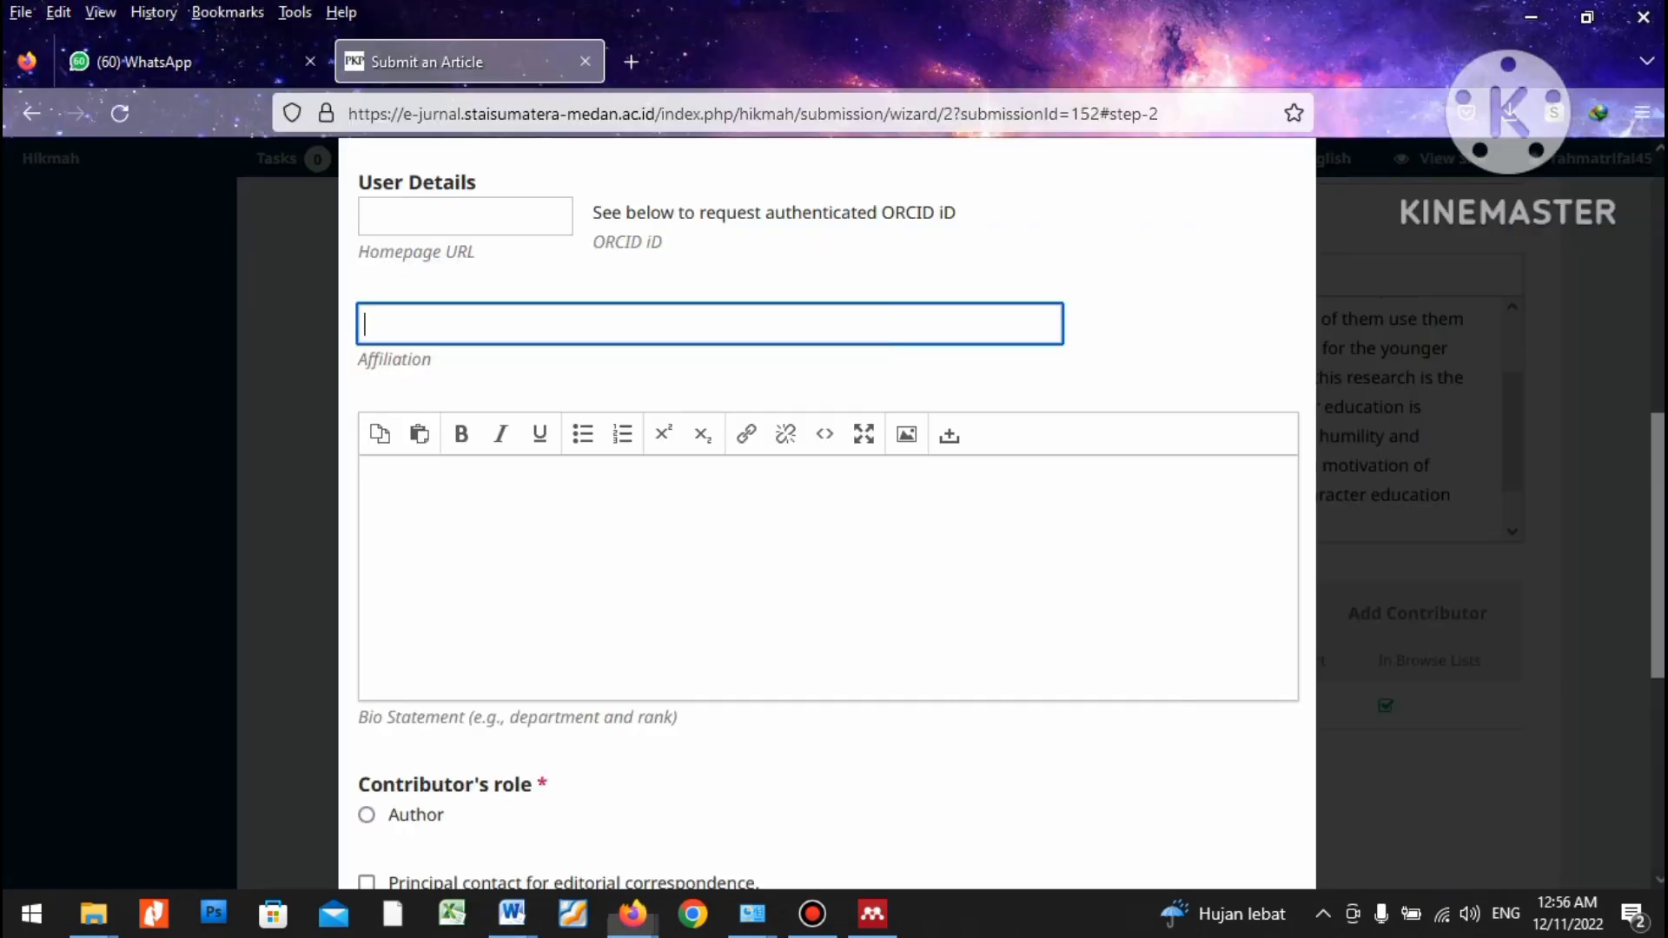
key(ctrl+v)
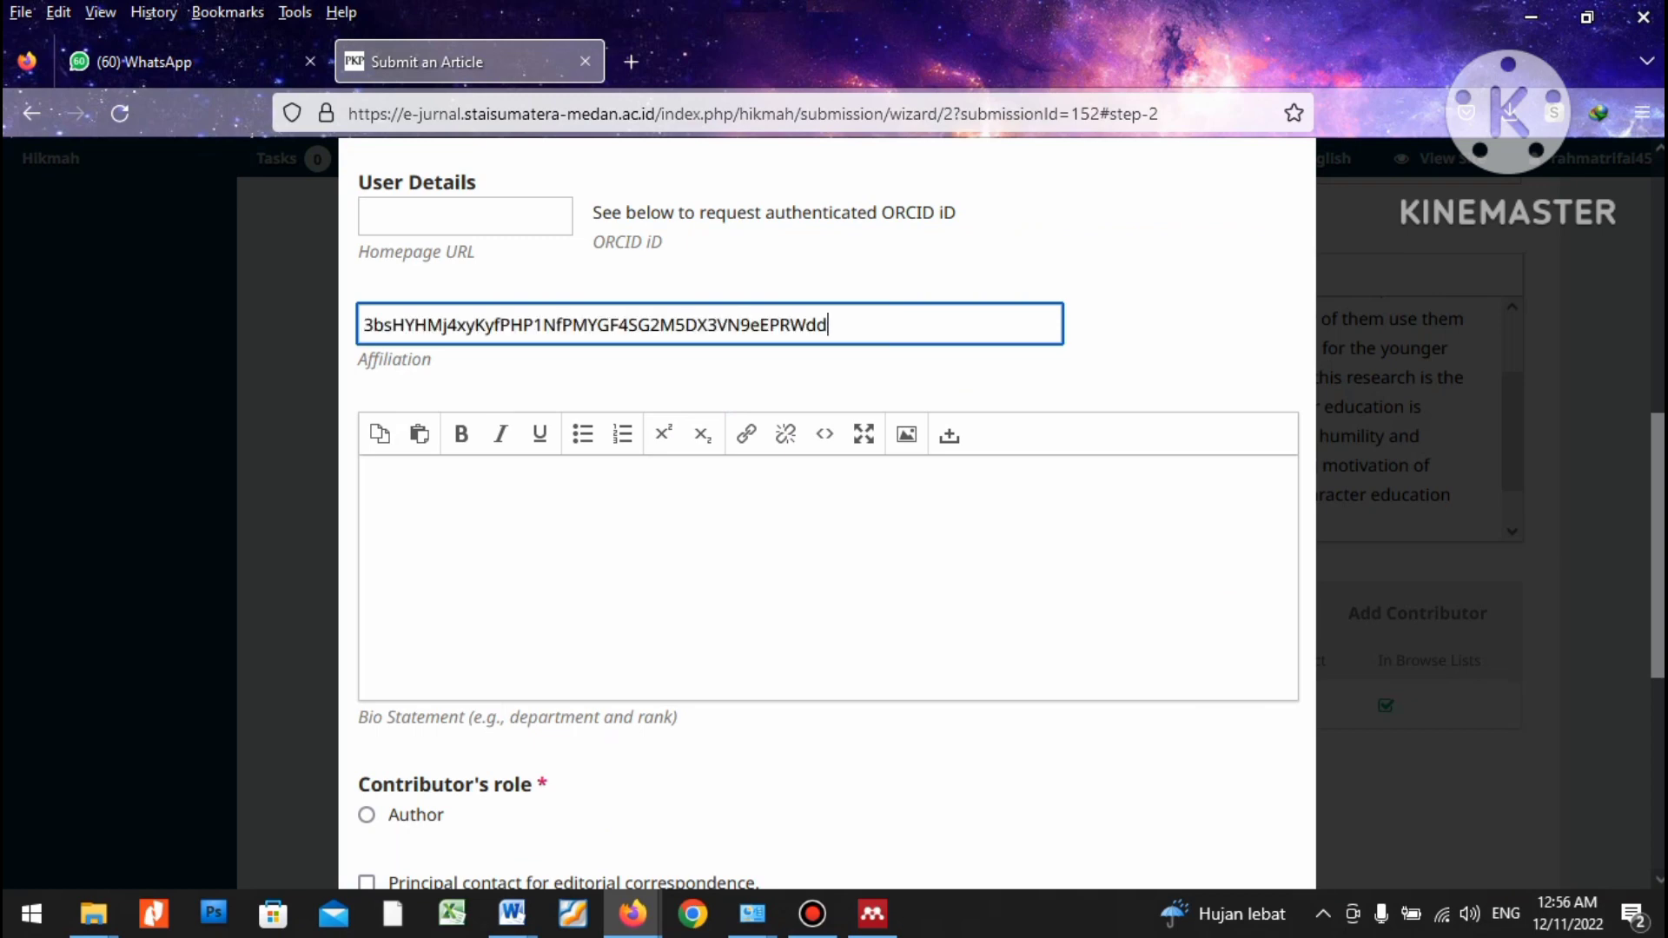
key(shift+Home)
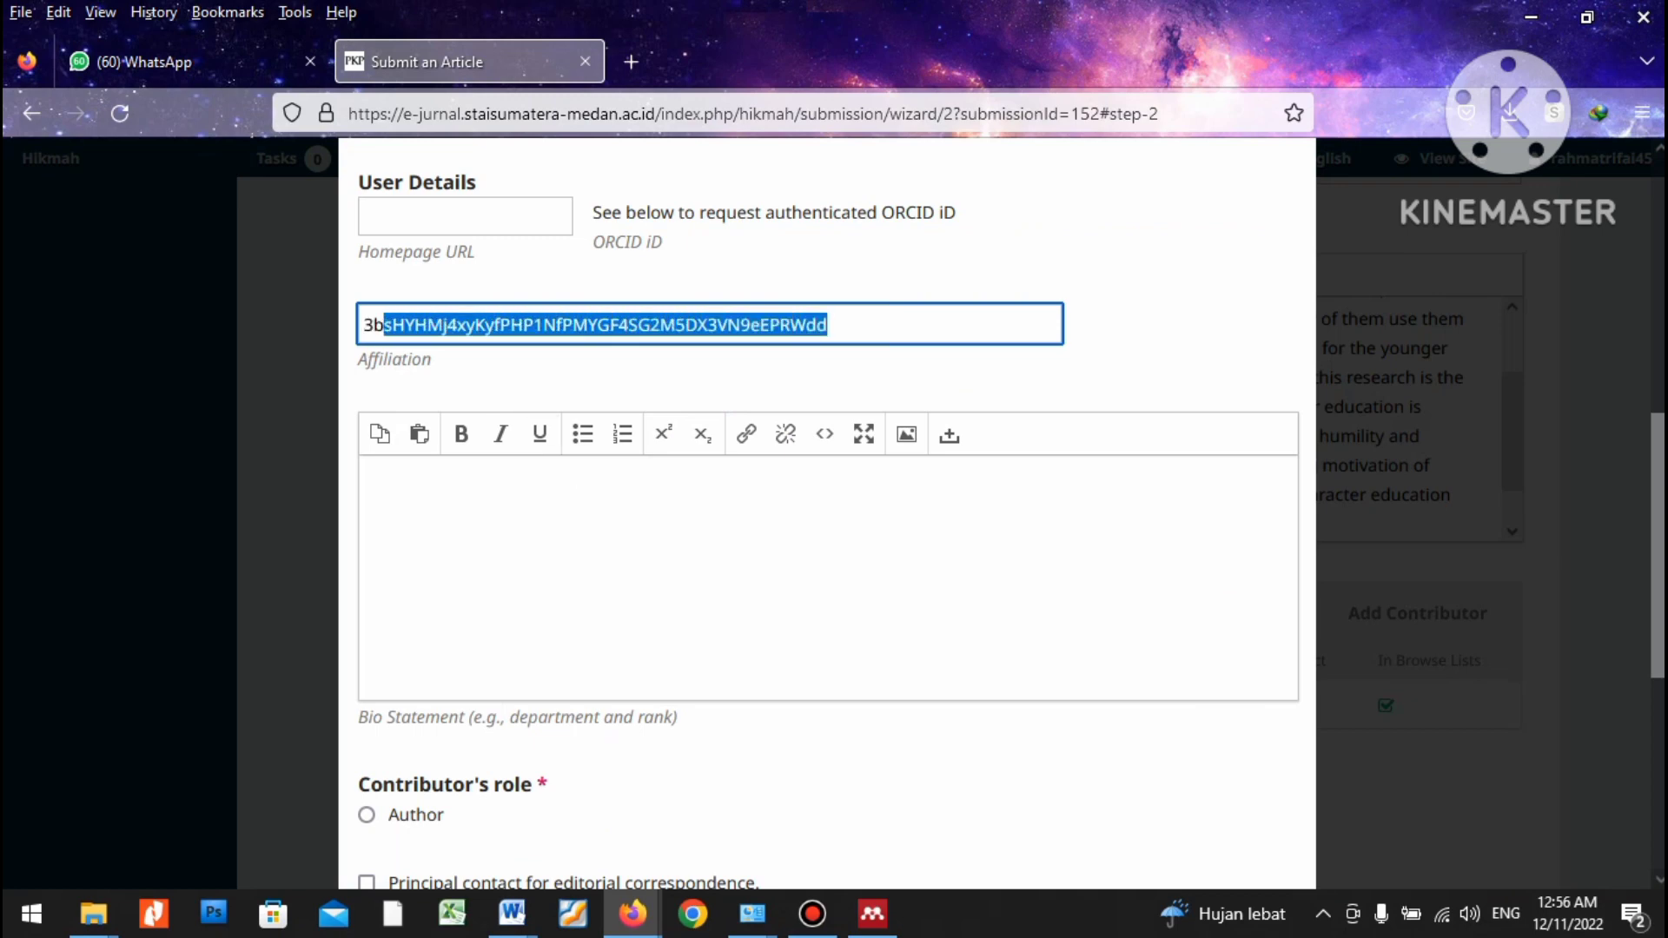
key(BackSpace)
text(Uni)
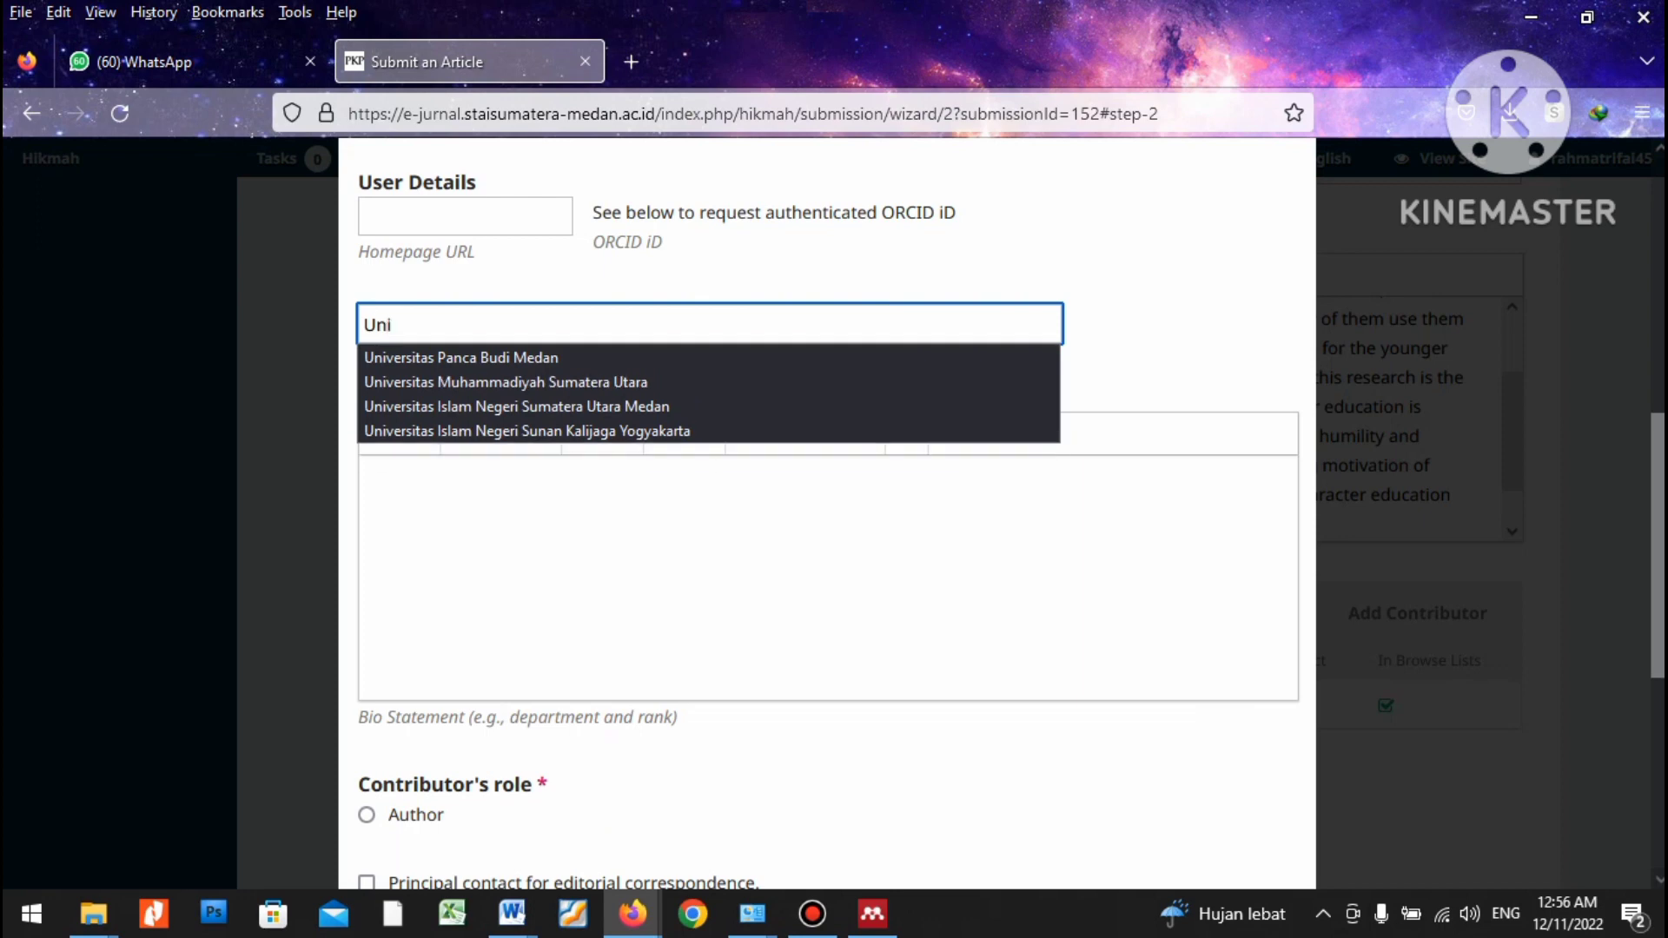
key(Down)
key(Down)
key(Return)
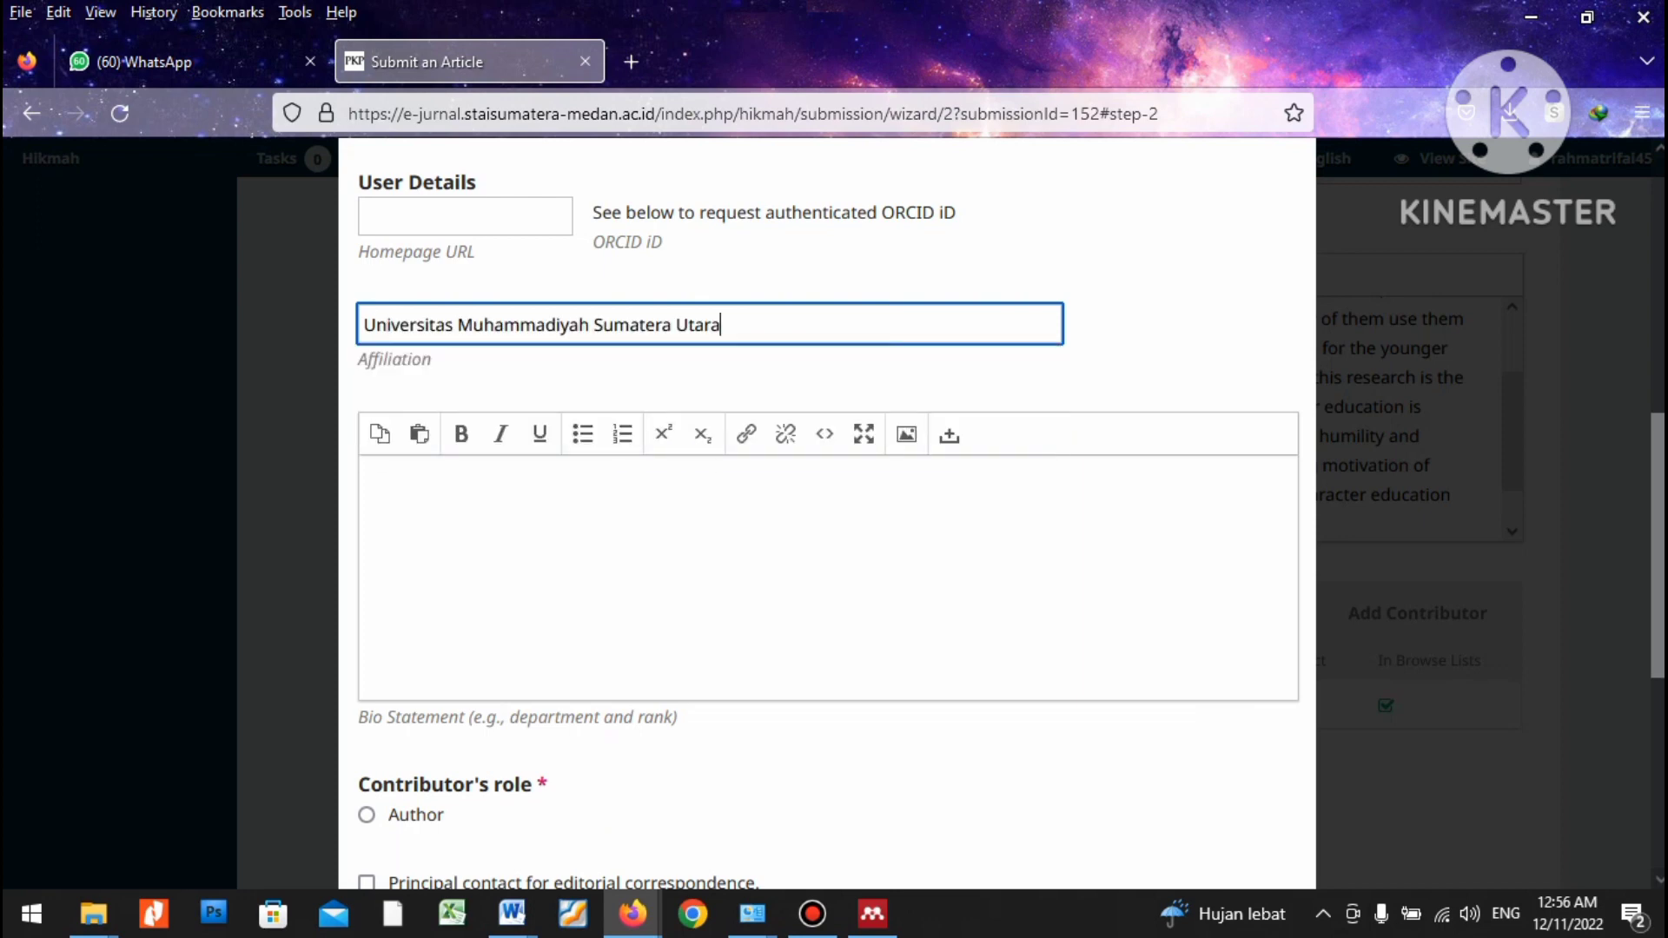
Replace the wrong words via 'Isl' autocomplete to get 'Universitas Islam Negeri Sumatera Utara Medan'.
key(ctrl+shift+Left)
key(ctrl+shift+Left)
key(ctrl+shift+Left)
key(ctrl+shift+Left)
key(ctrl+shift+Right)
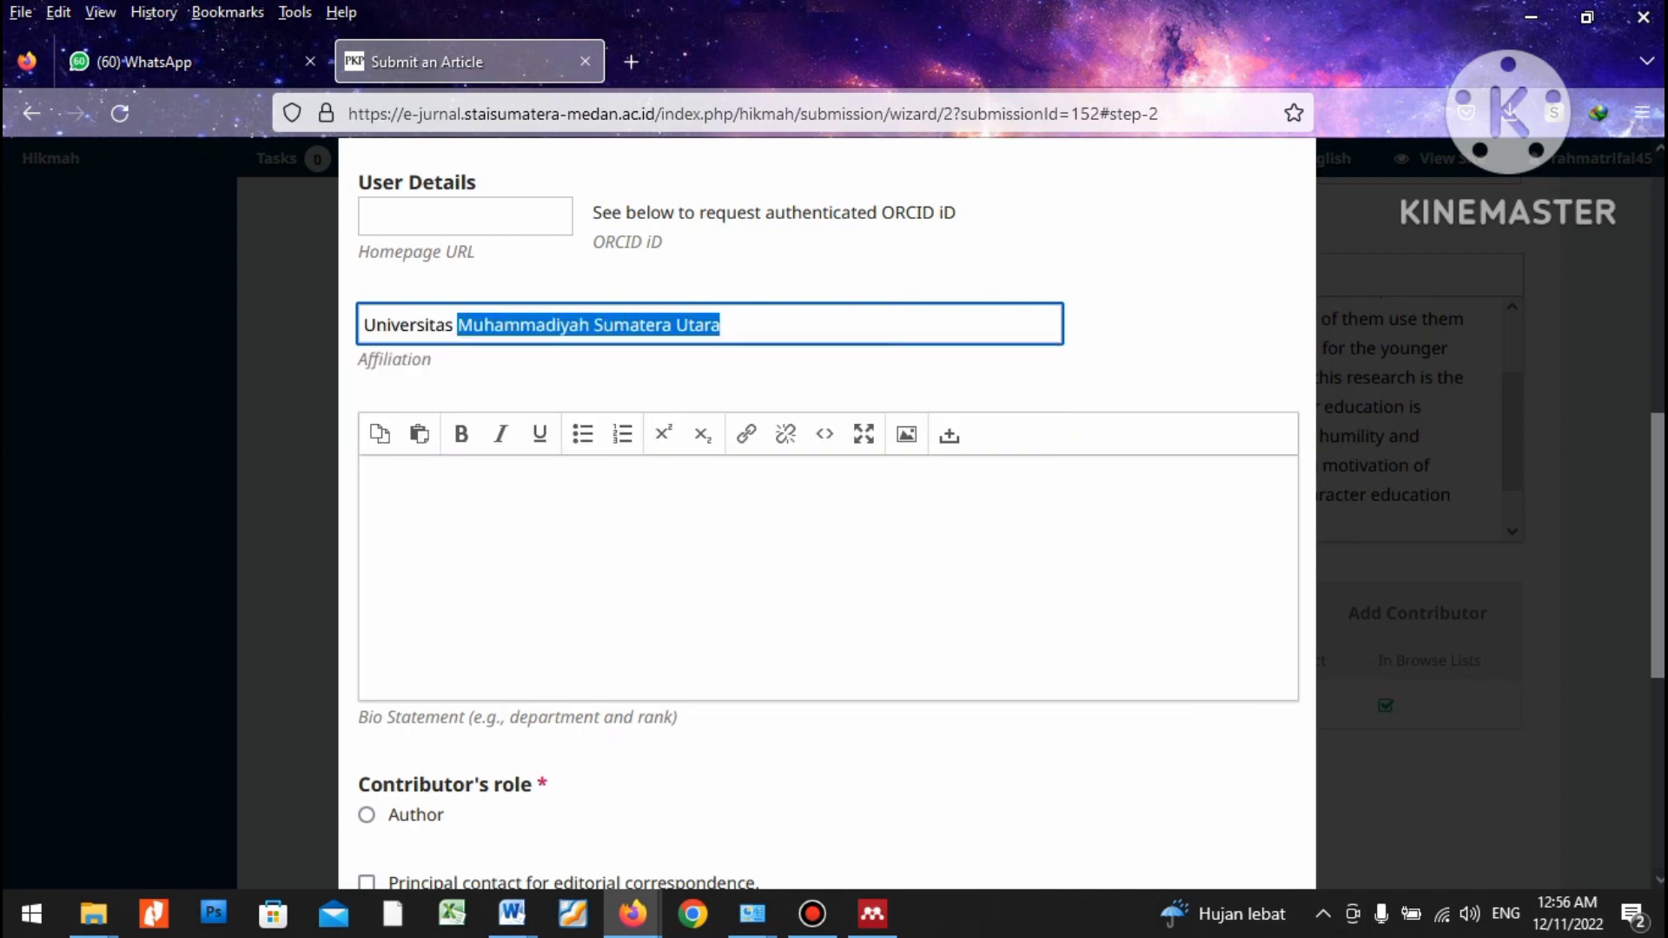
text(Isla)
key(Down)
key(Return)
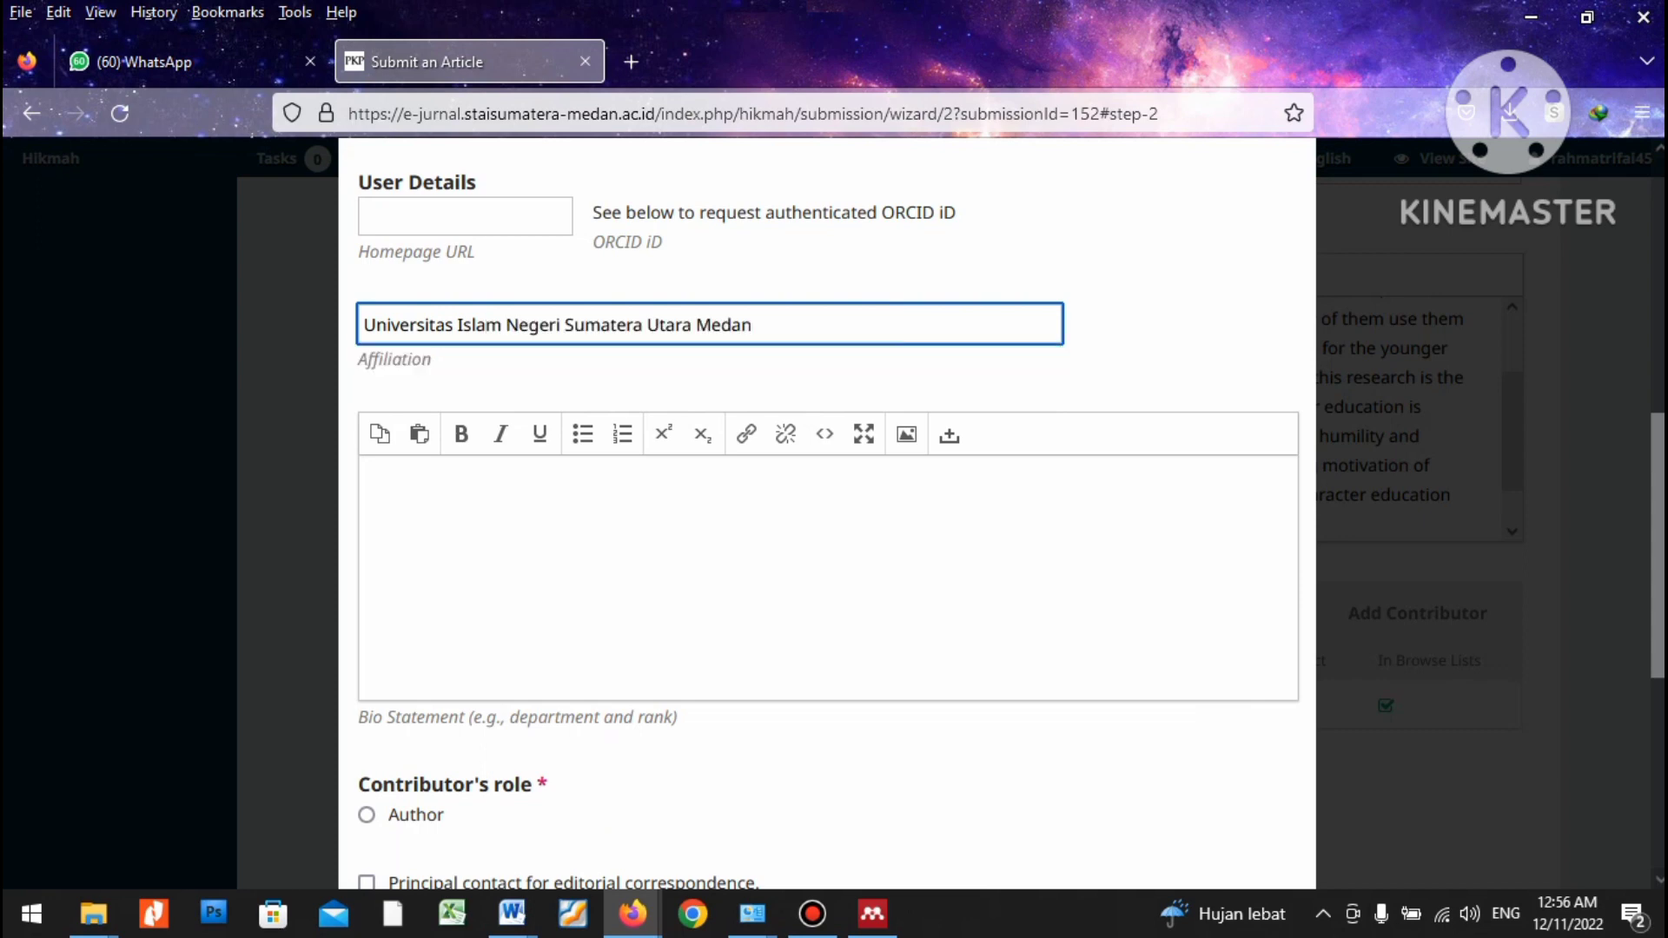
scroll(825, 522, down, 4)
scroll(826, 521, up, 4)
scroll(825, 521, down, 4)
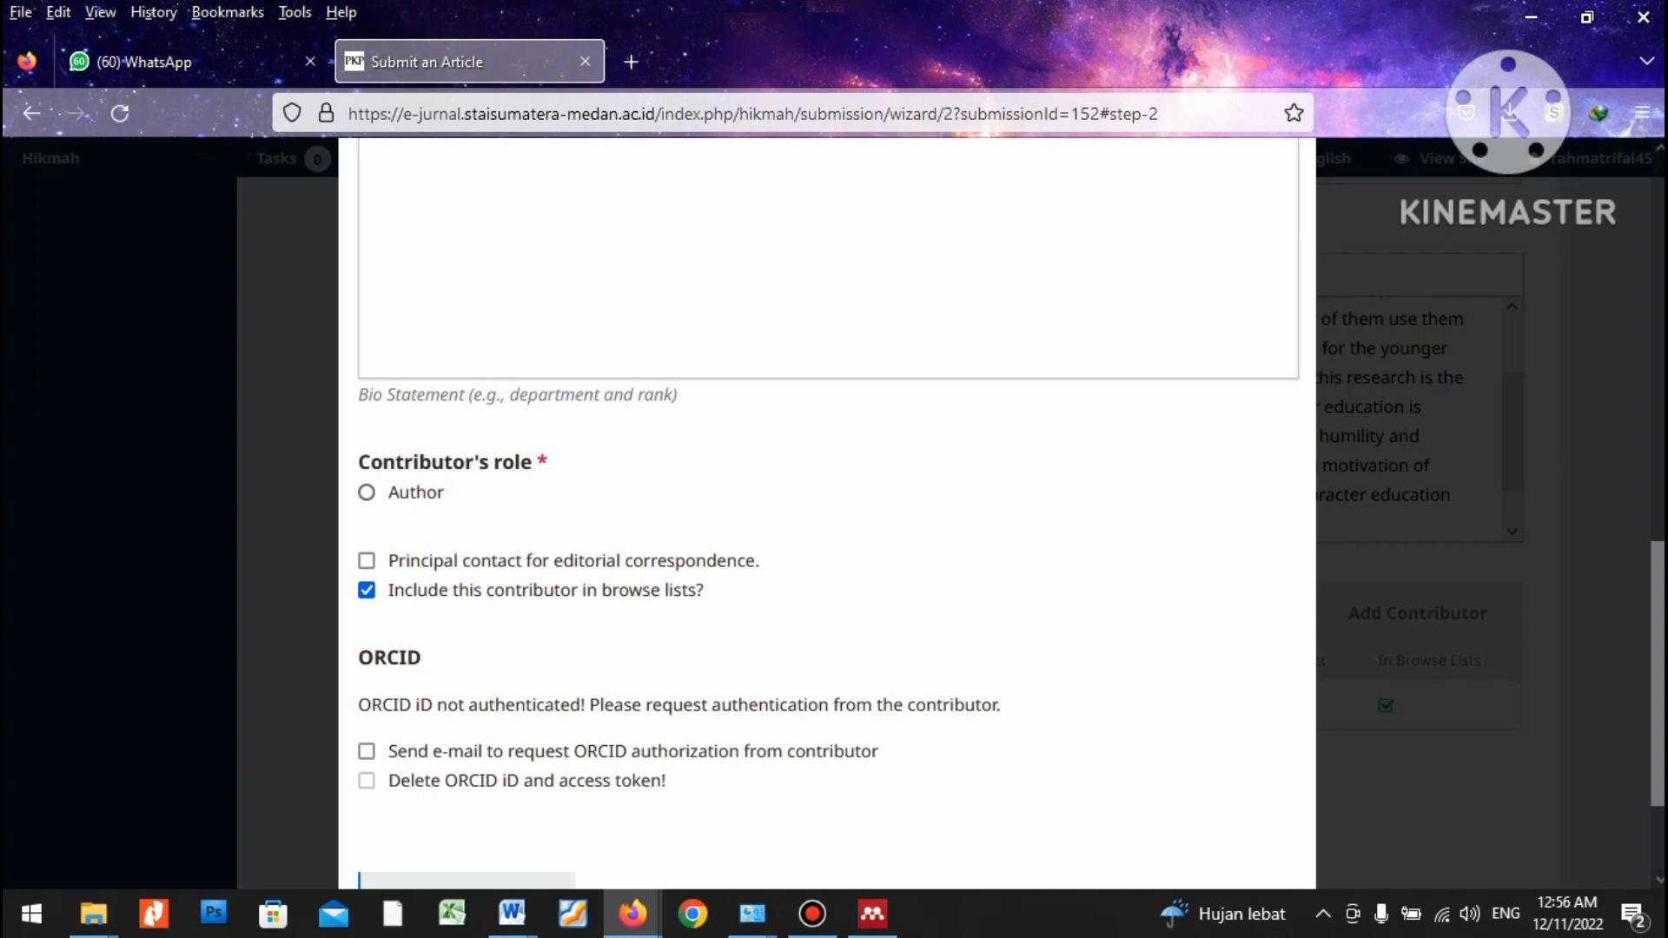
Set the co-author's role to Author, add the missing 'a' to the given name, and save.
click(367, 493)
scroll(828, 521, up, 10)
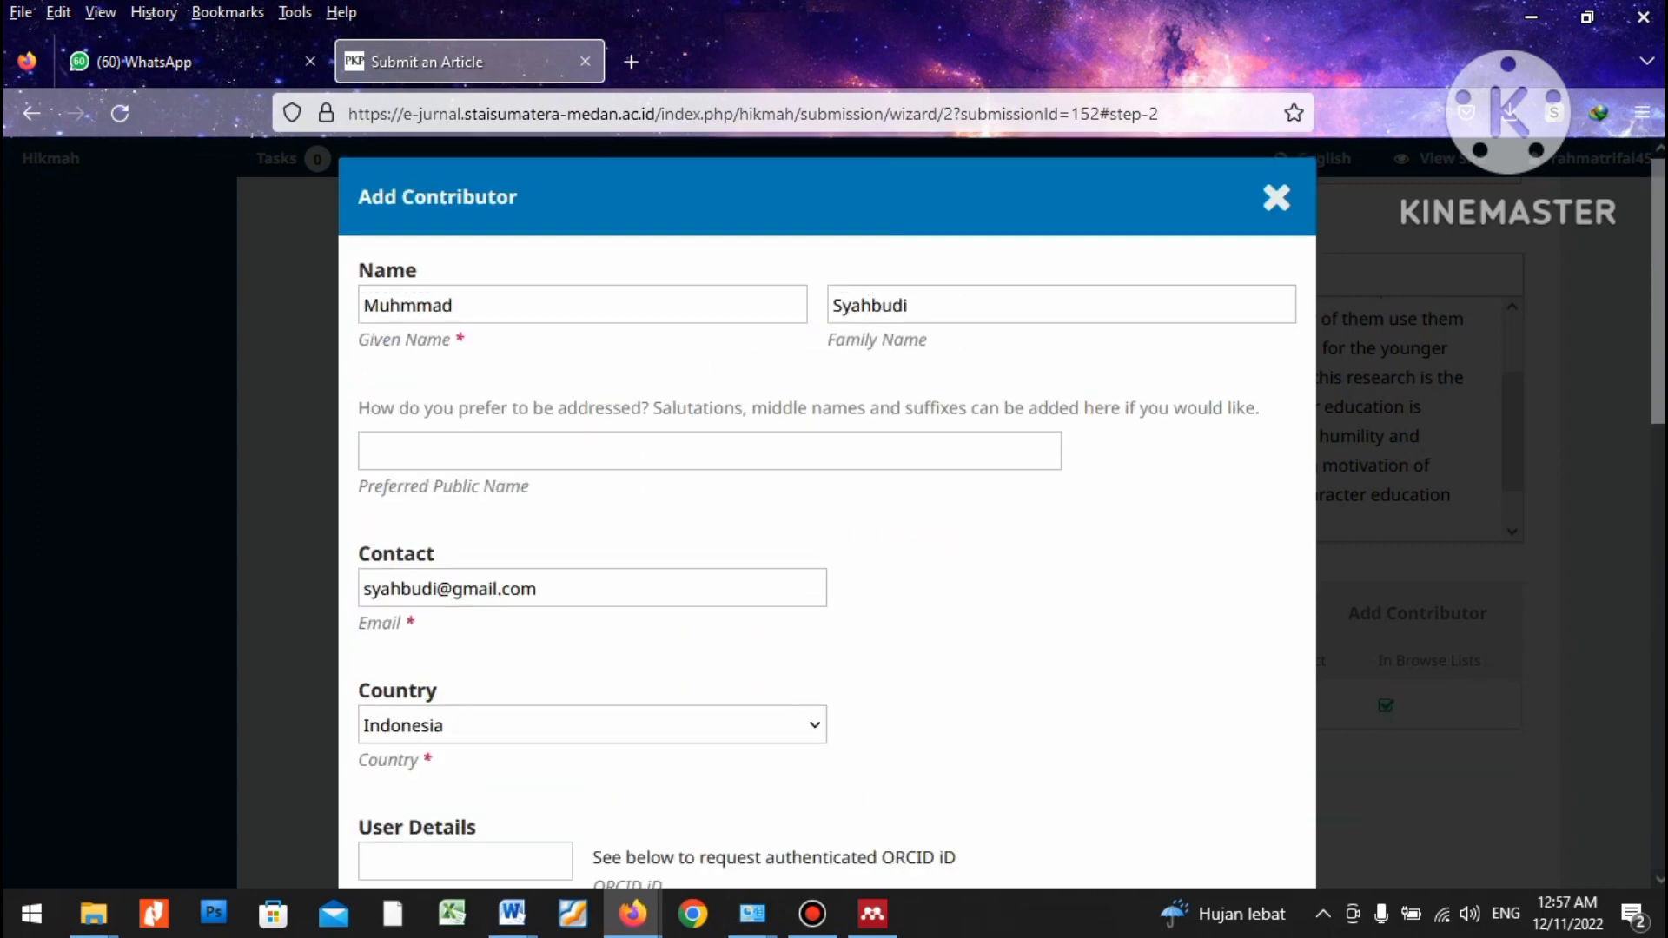
click(402, 305)
text(a)
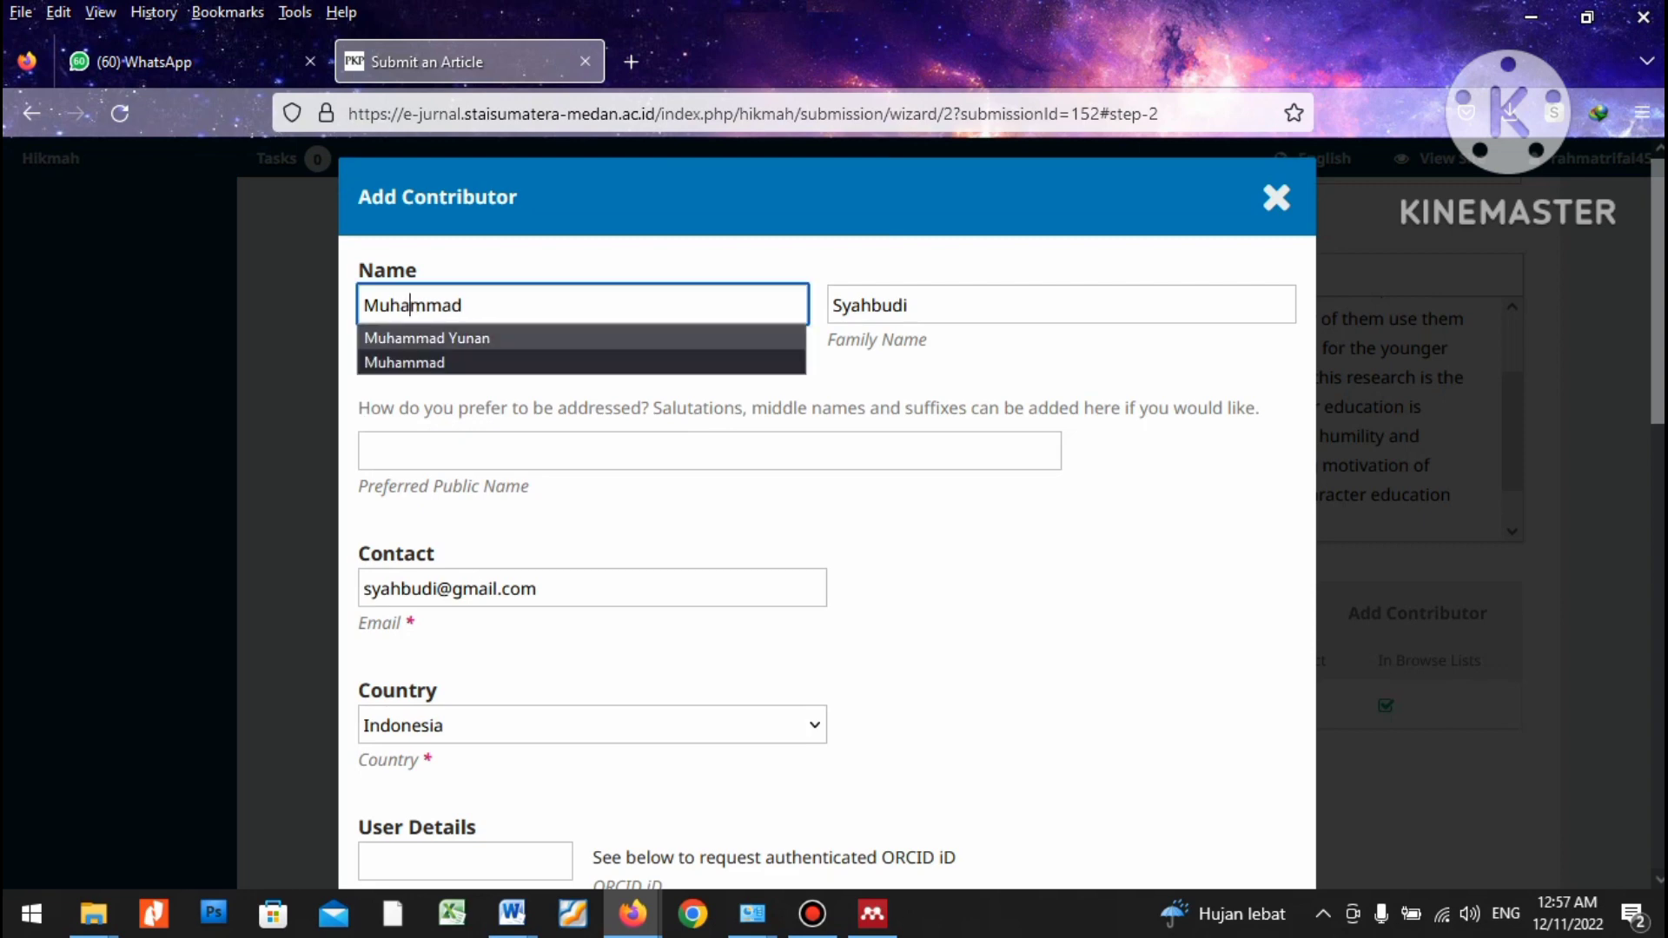
scroll(402, 305, down, 5)
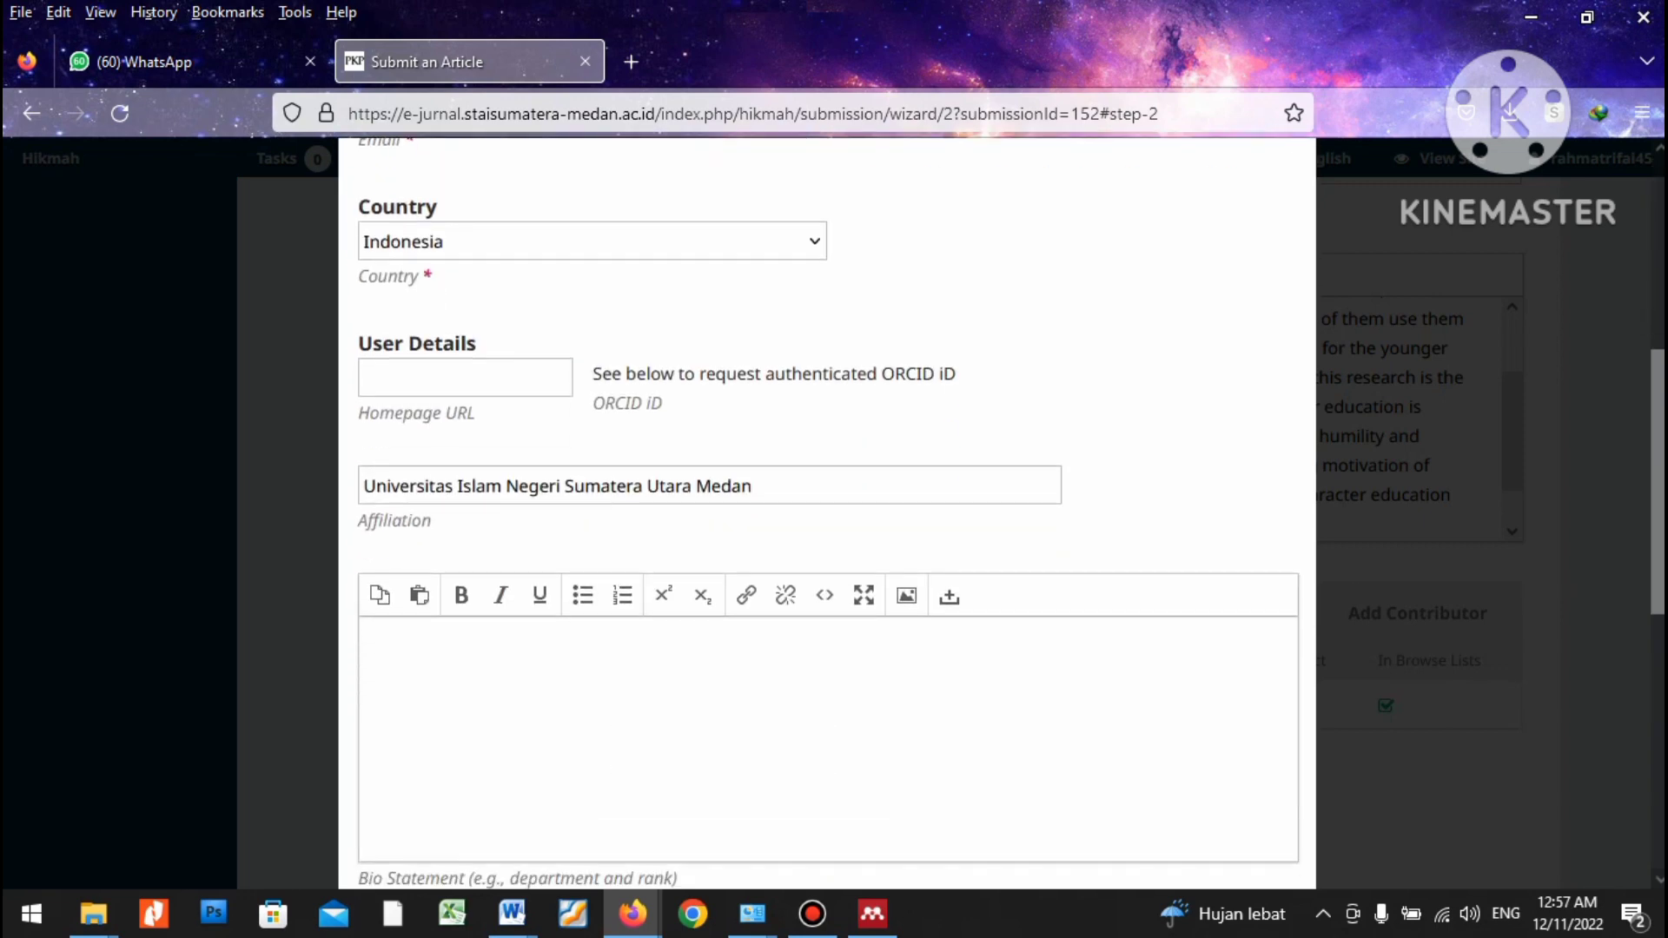
scroll(827, 513, down, 7)
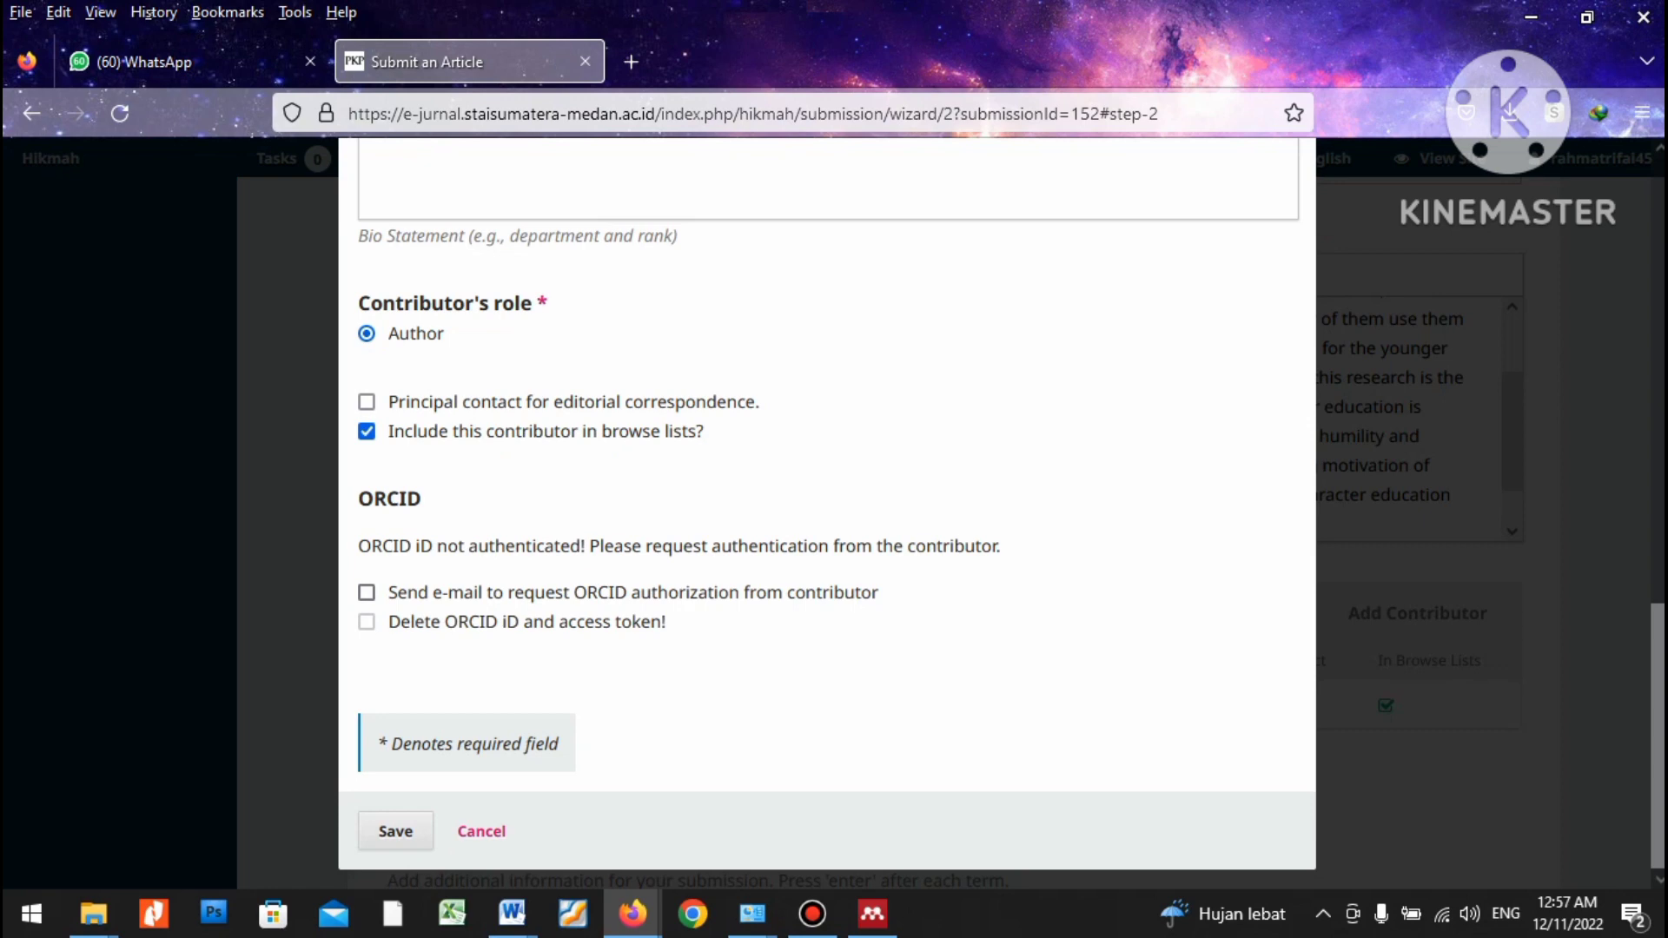
click(395, 832)
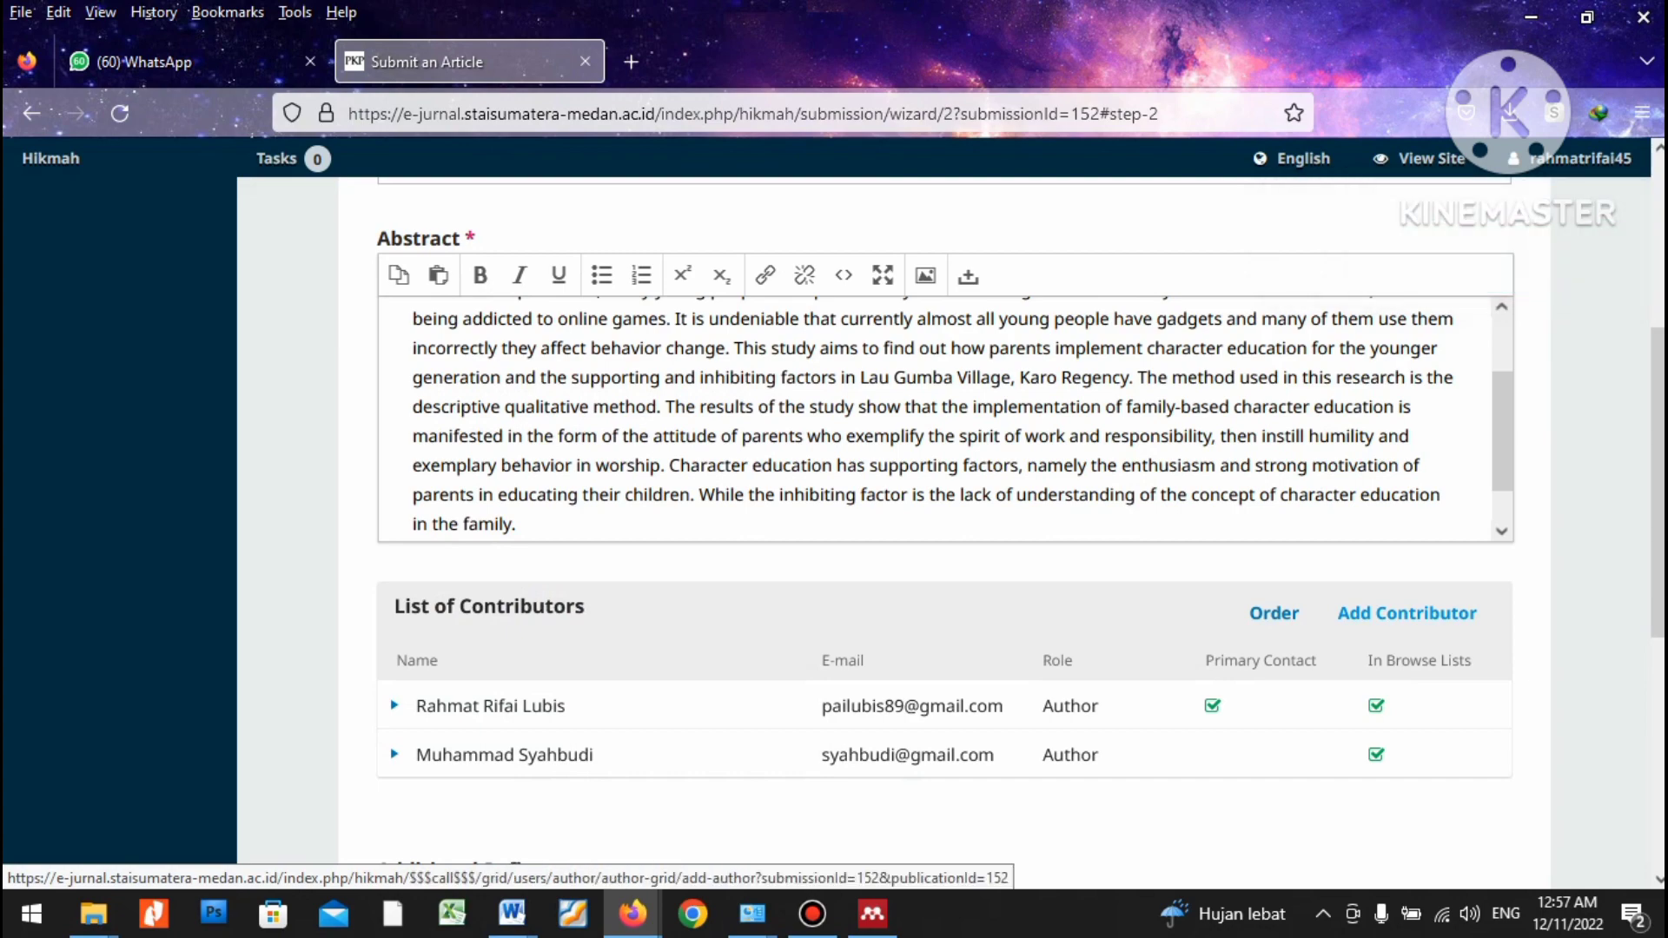
Add another contributor and enter the third author's given and family names.
click(1407, 614)
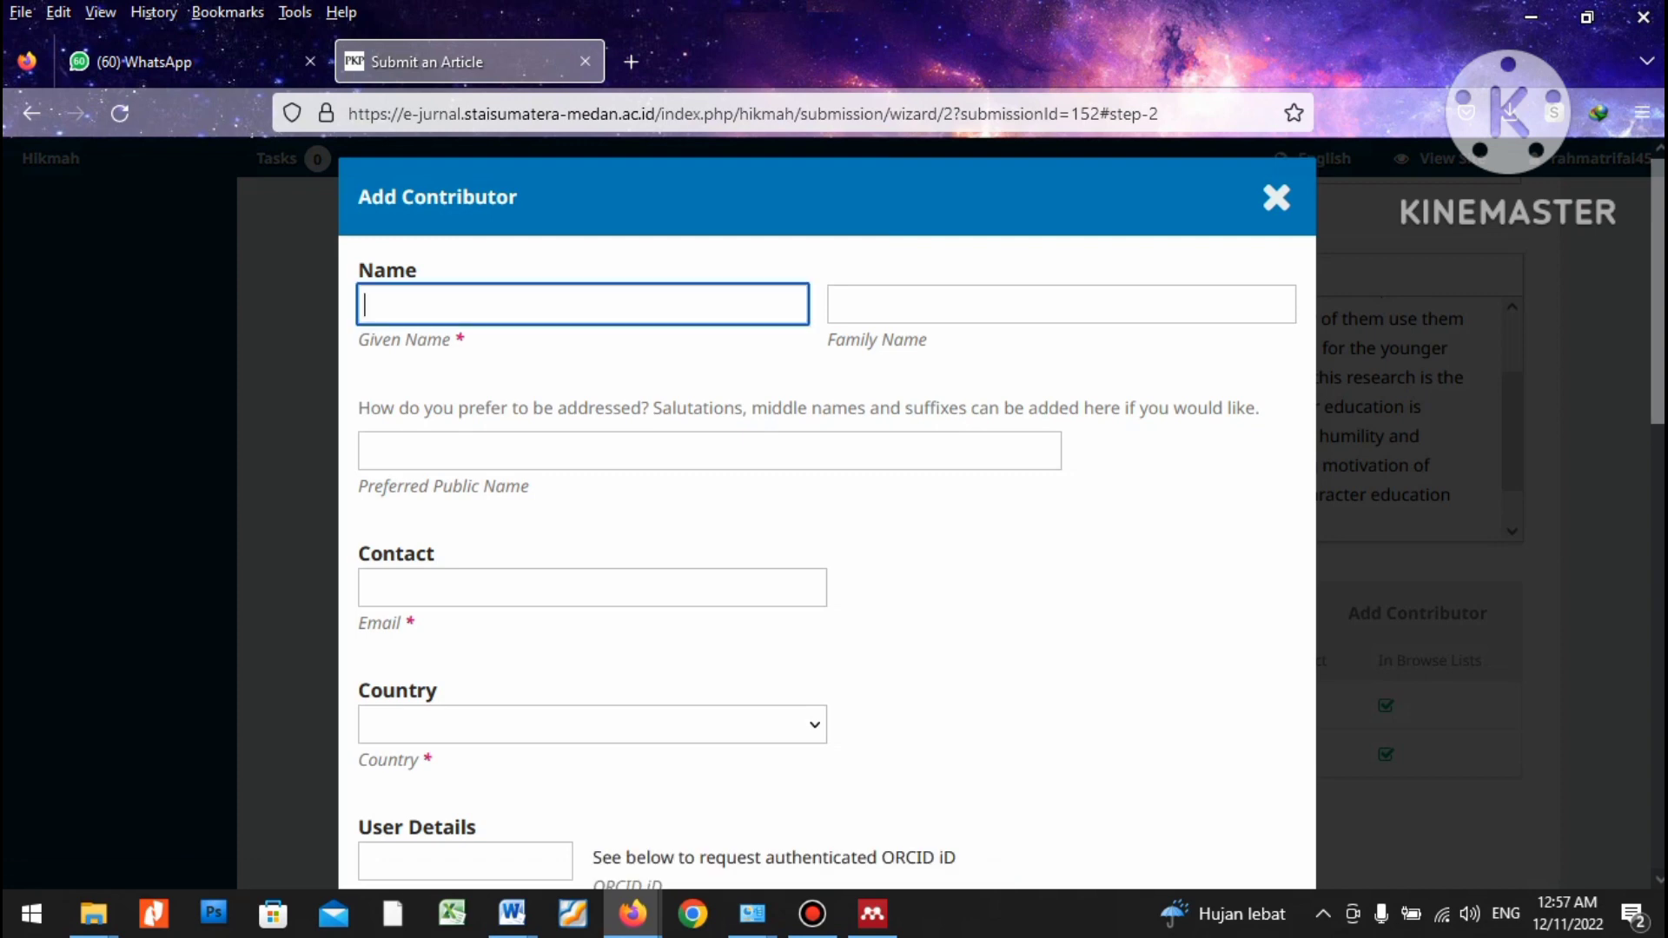
click(1060, 305)
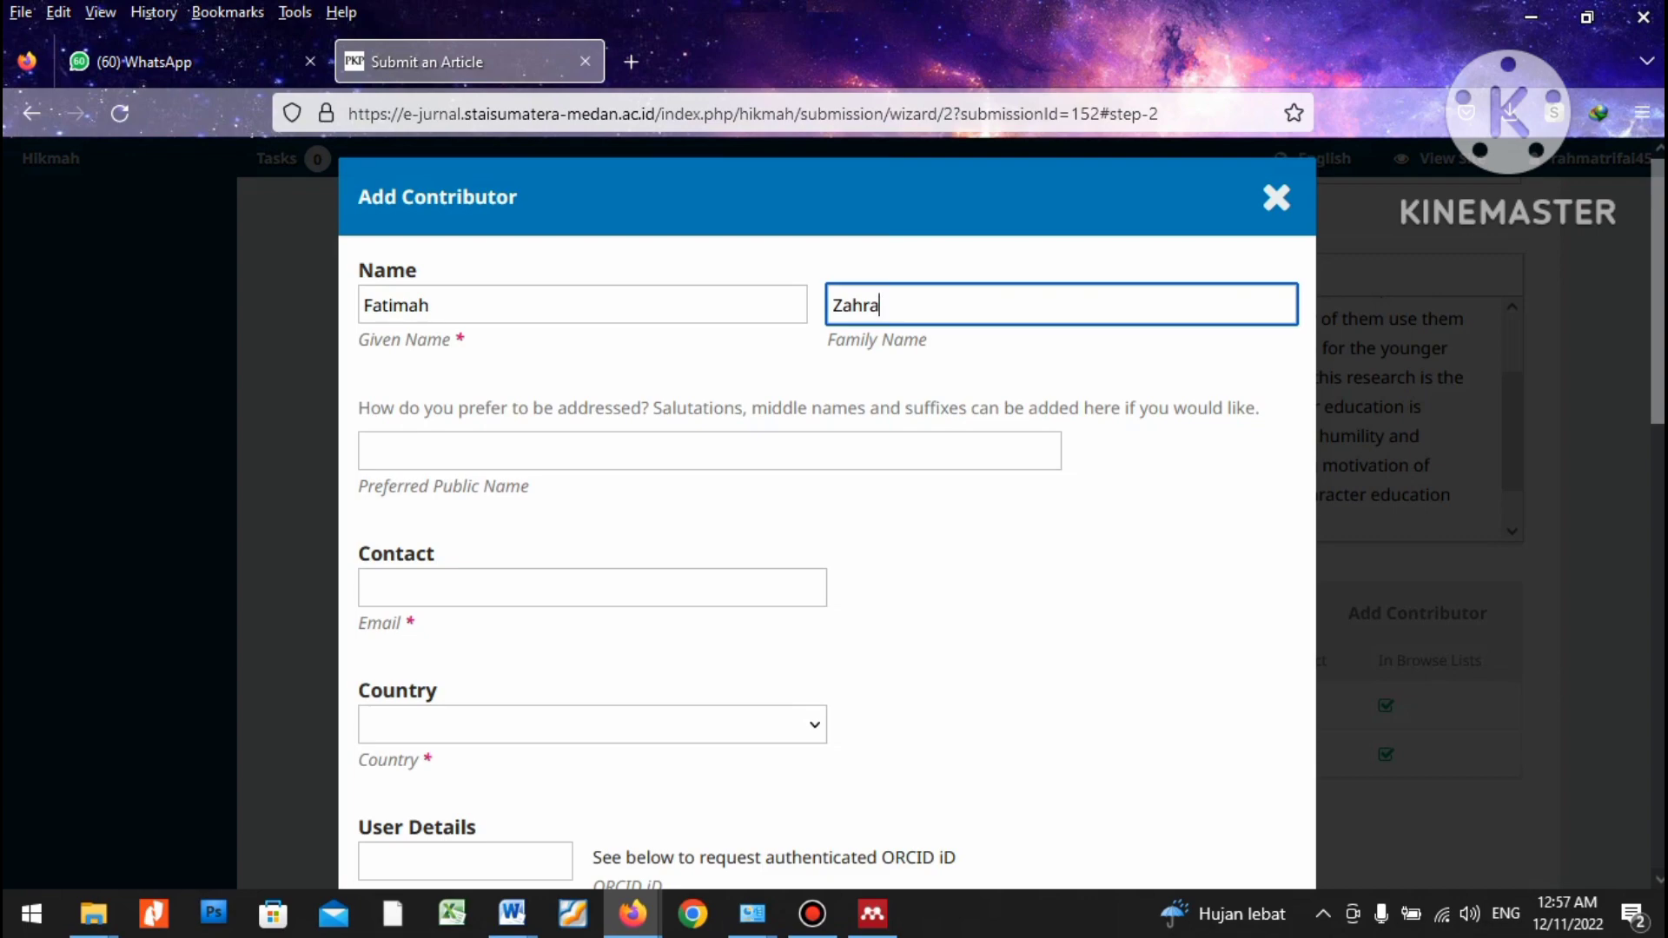
Copy the third author's e-mail from the article into the e-mail field, trimming the trailing space.
click(591, 587)
key(alt+Tab)
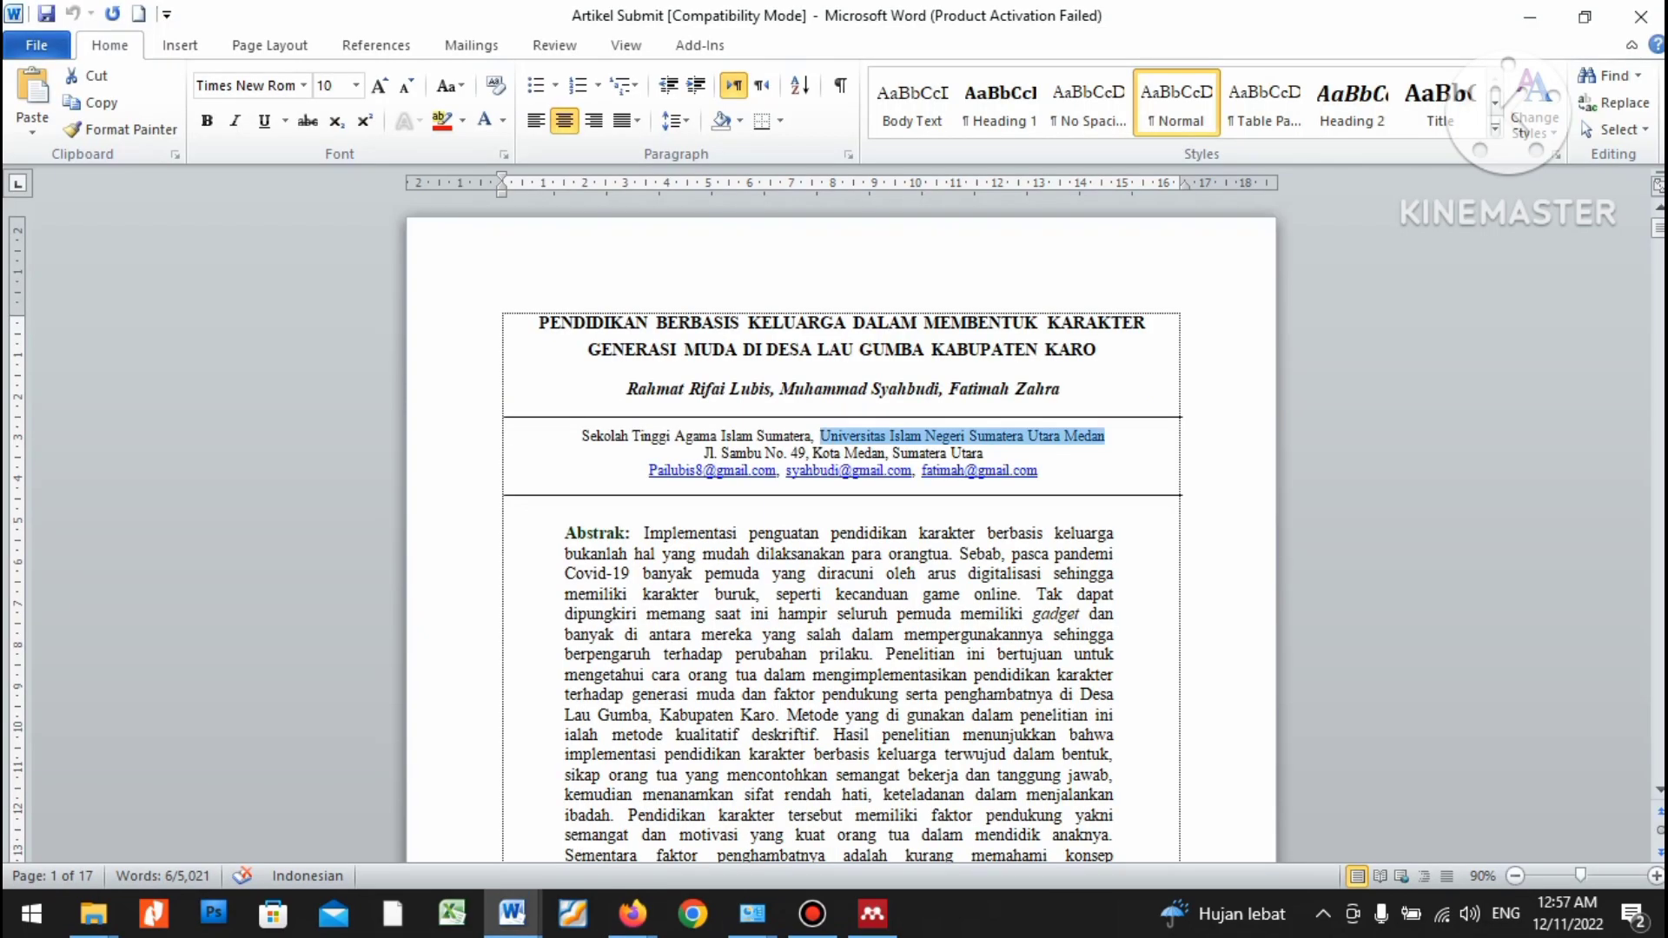
drag(922, 471, 1045, 471)
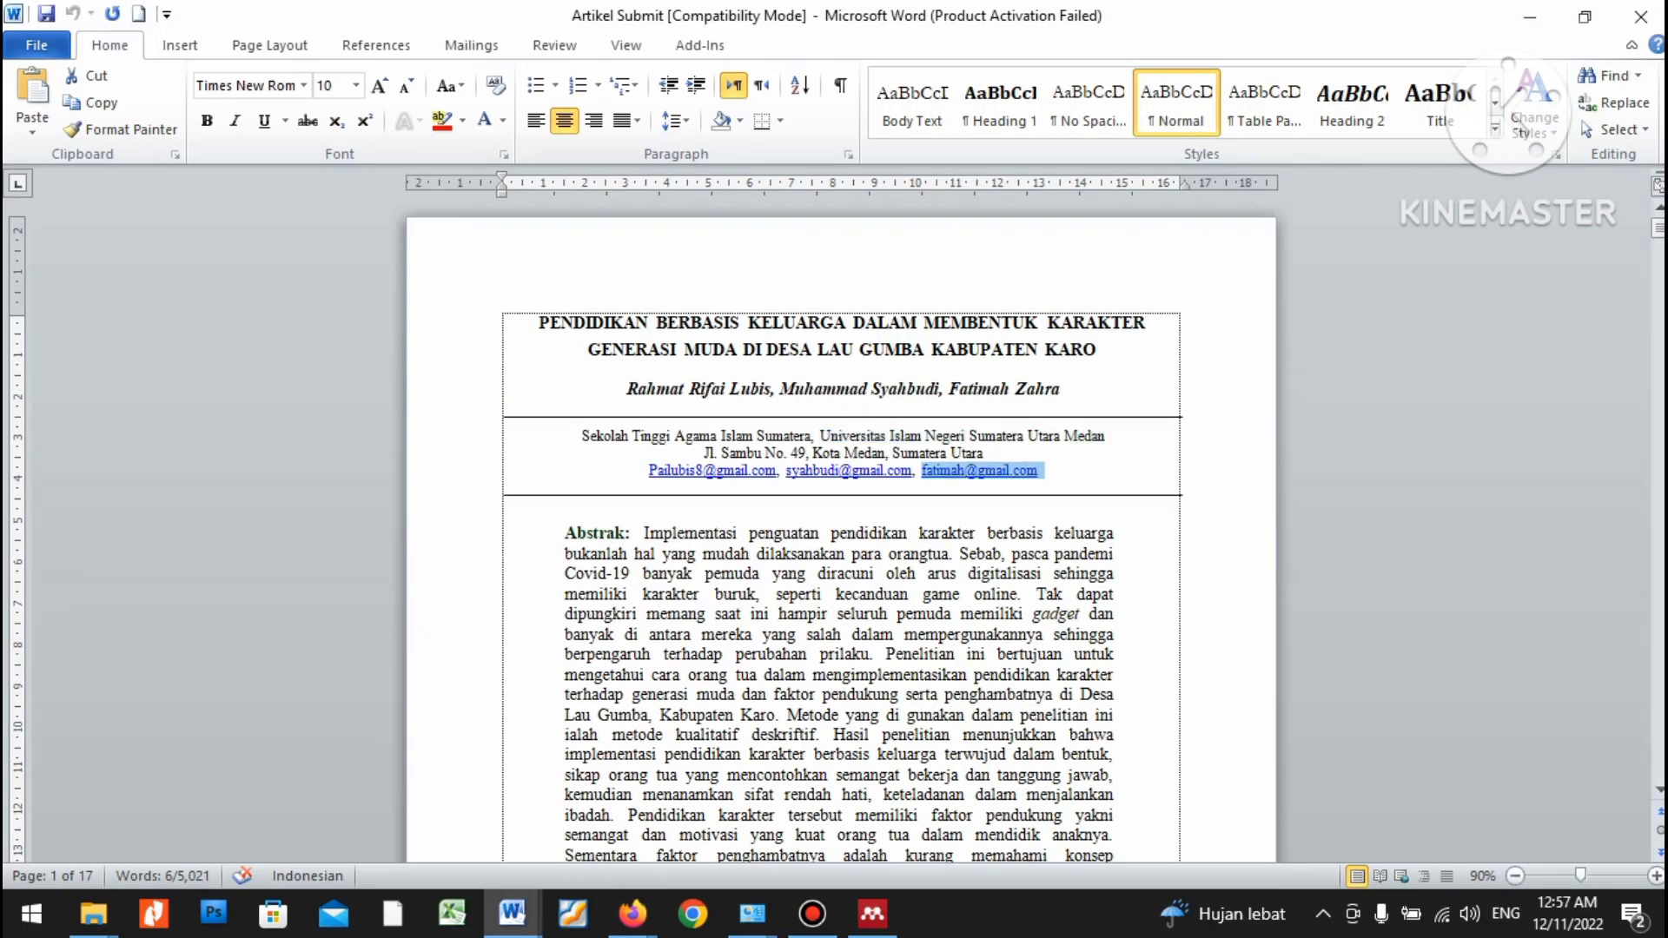
key(ctrl+c)
key(alt+Tab)
key(ctrl+v)
scroll(826, 521, down, 1)
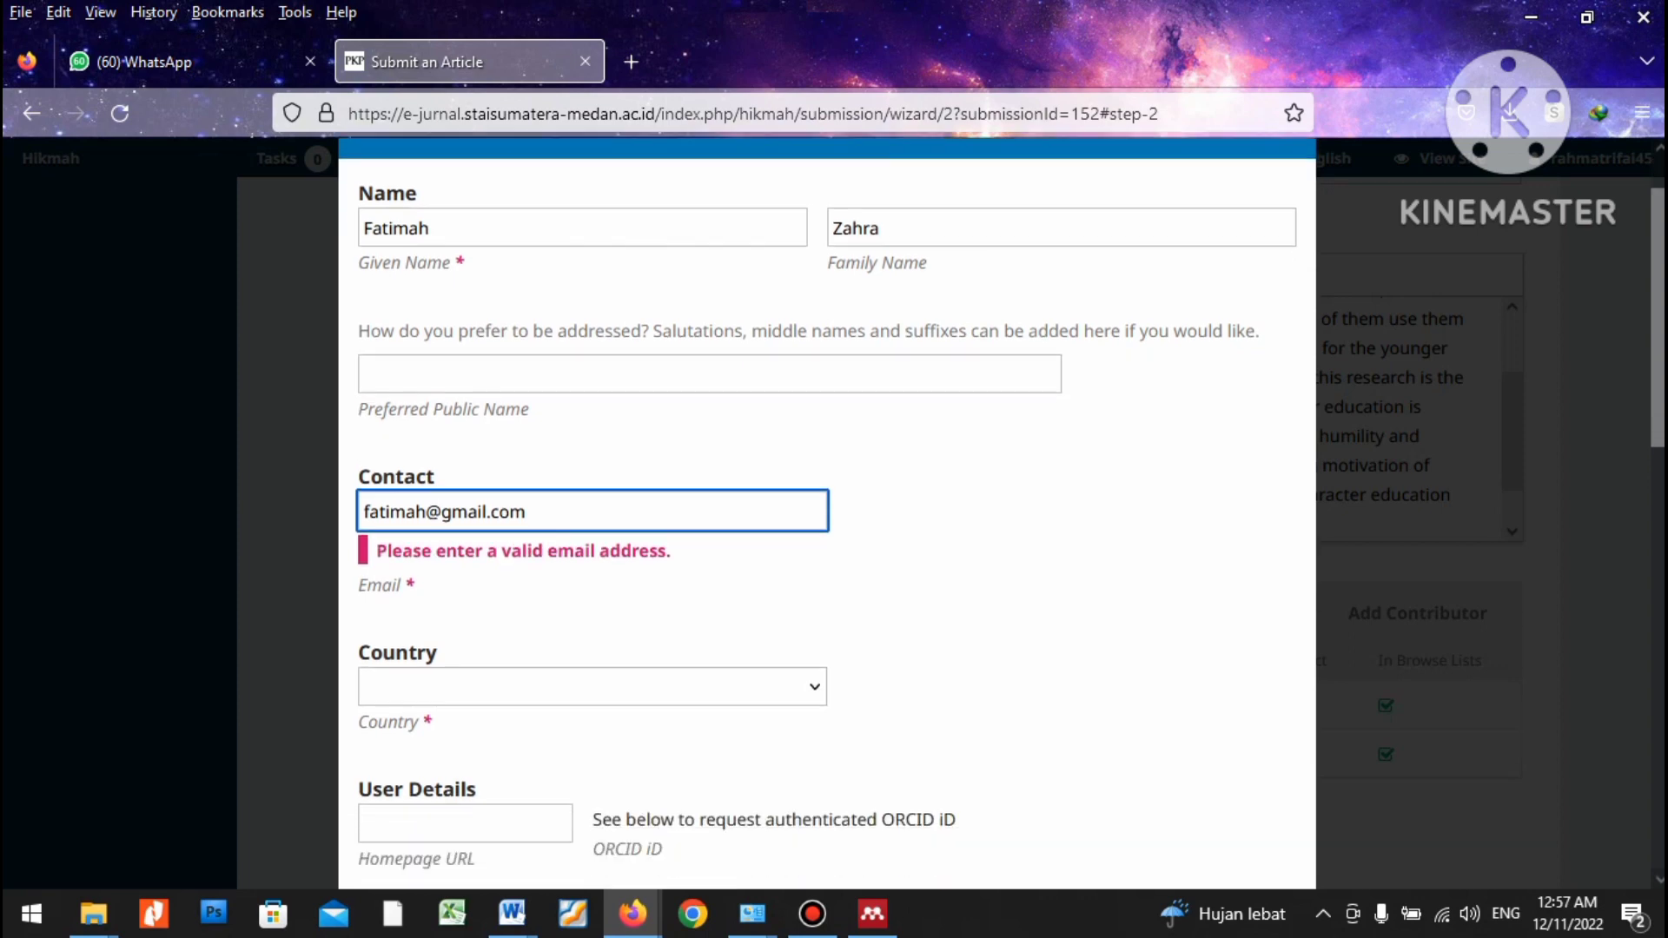
scroll(826, 522, down, 3)
key(BackSpace)
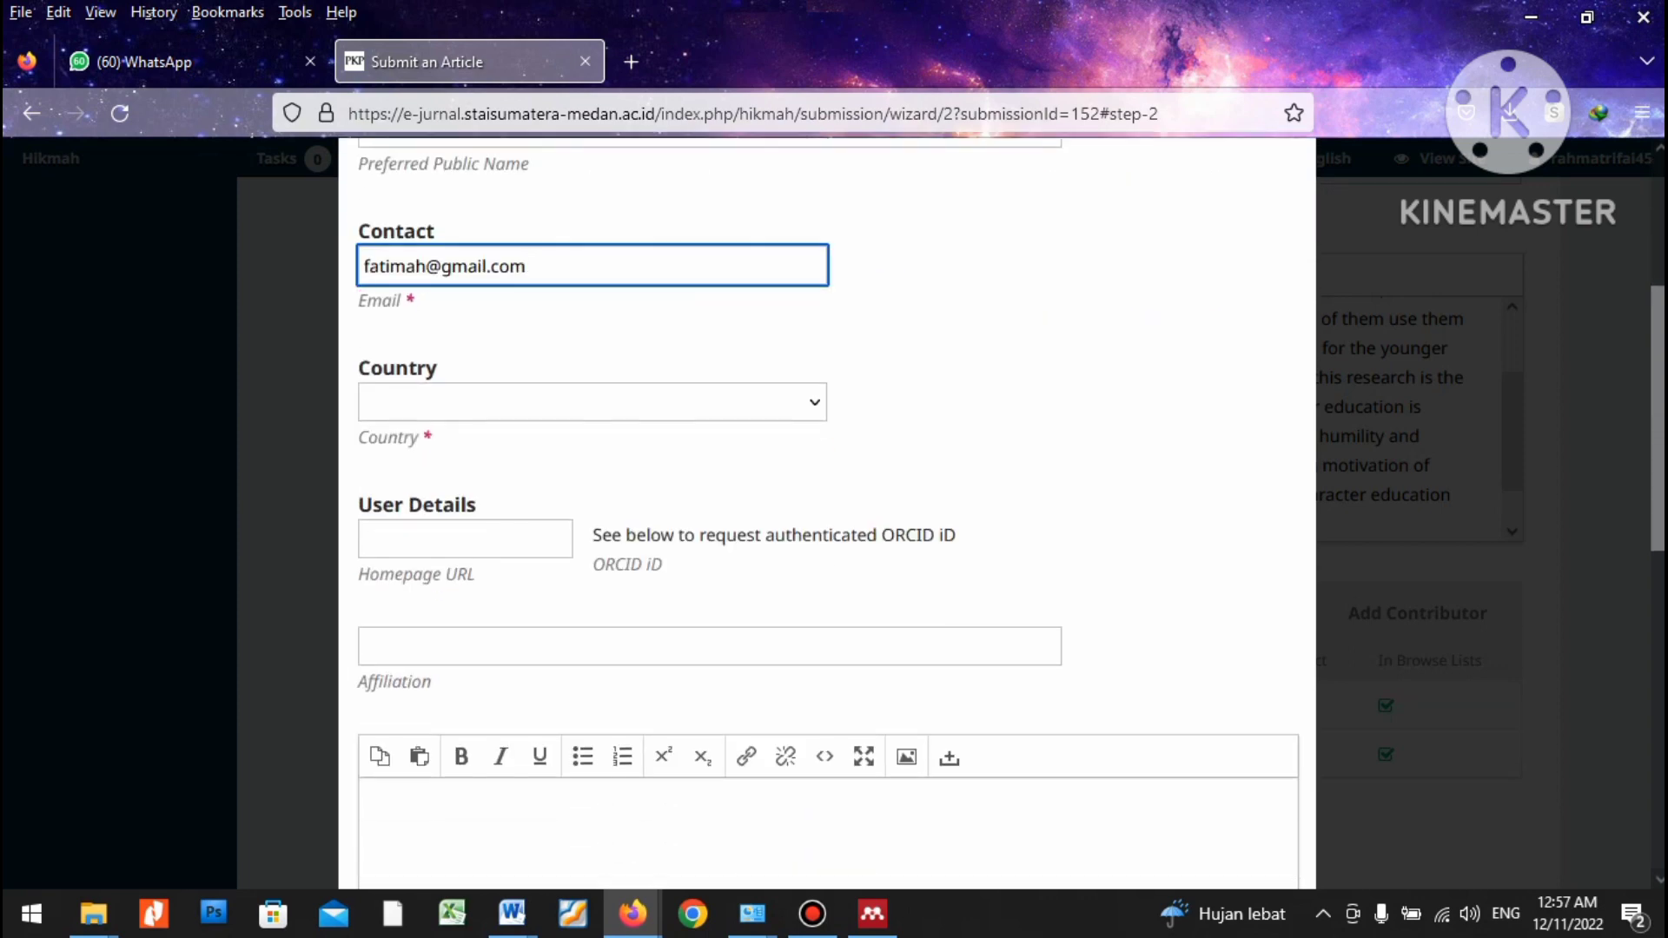
Set country to Indonesia and affiliation to Universitas Islam Negeri Sumatera Utara Medan.
click(593, 402)
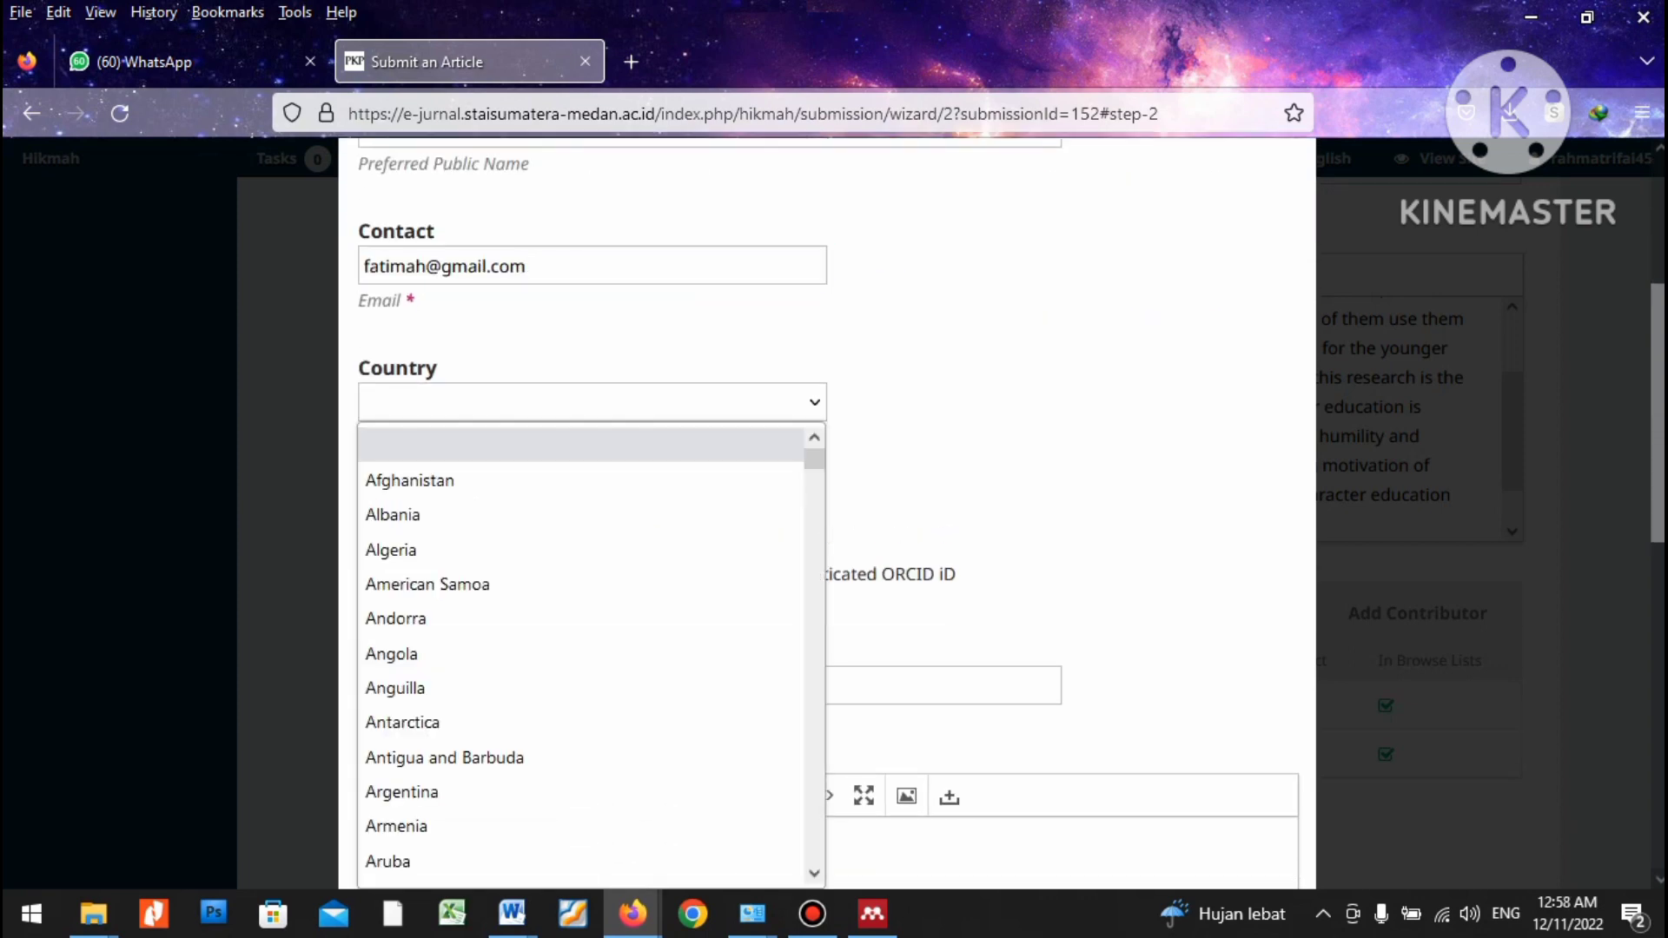
text(indo)
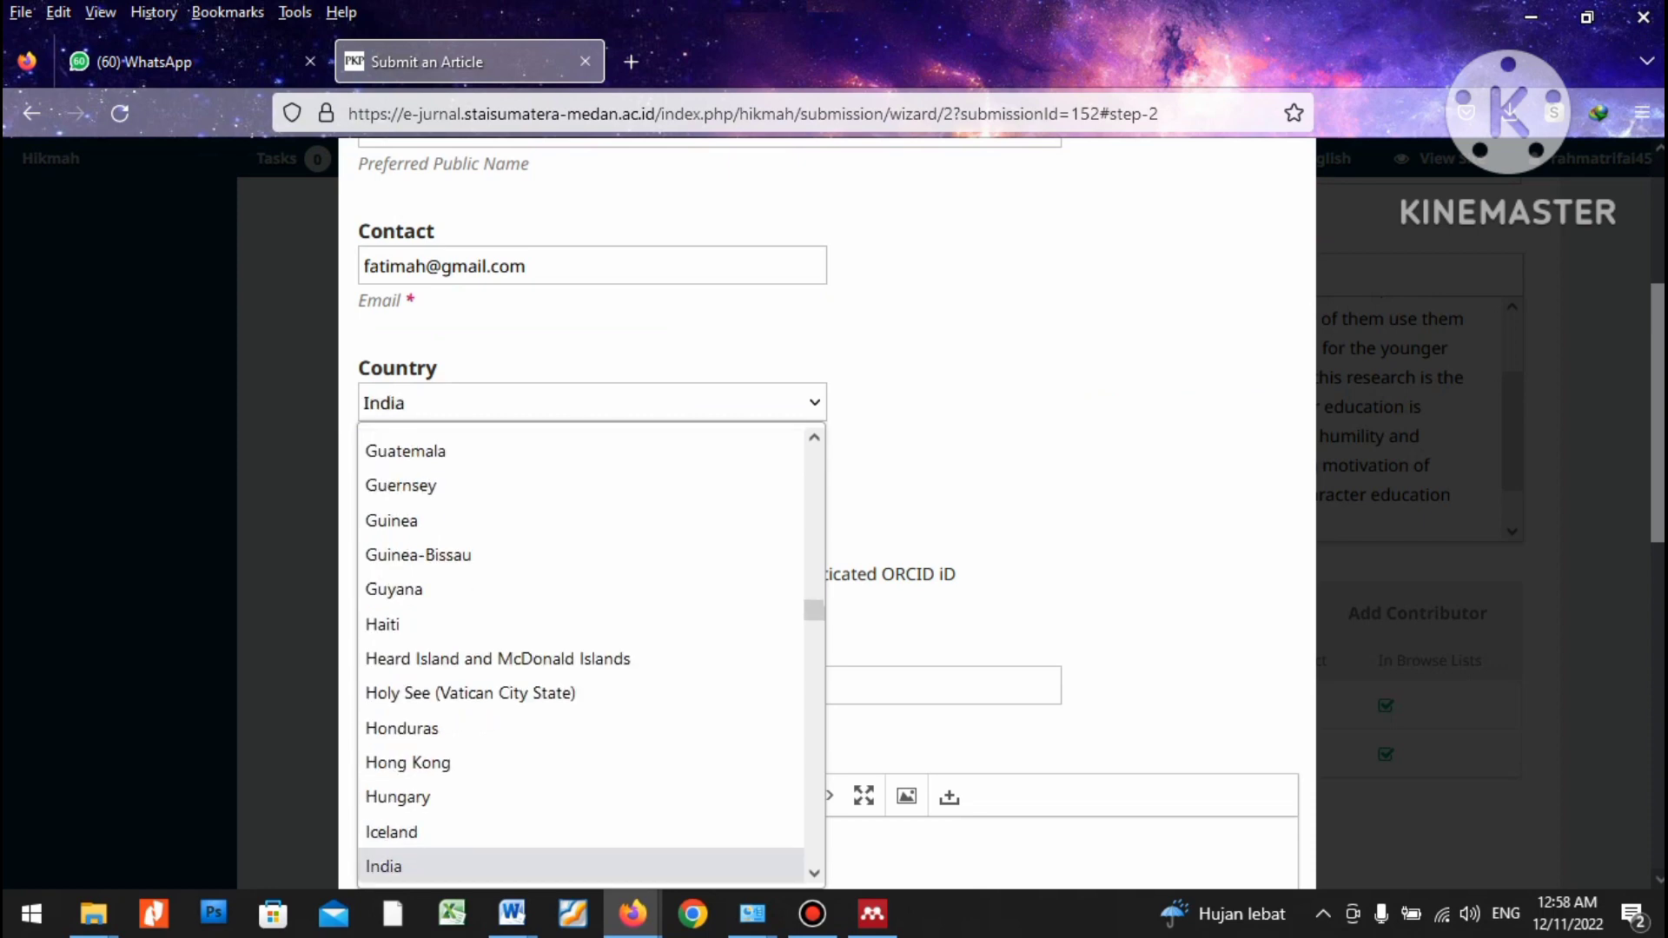
key(Return)
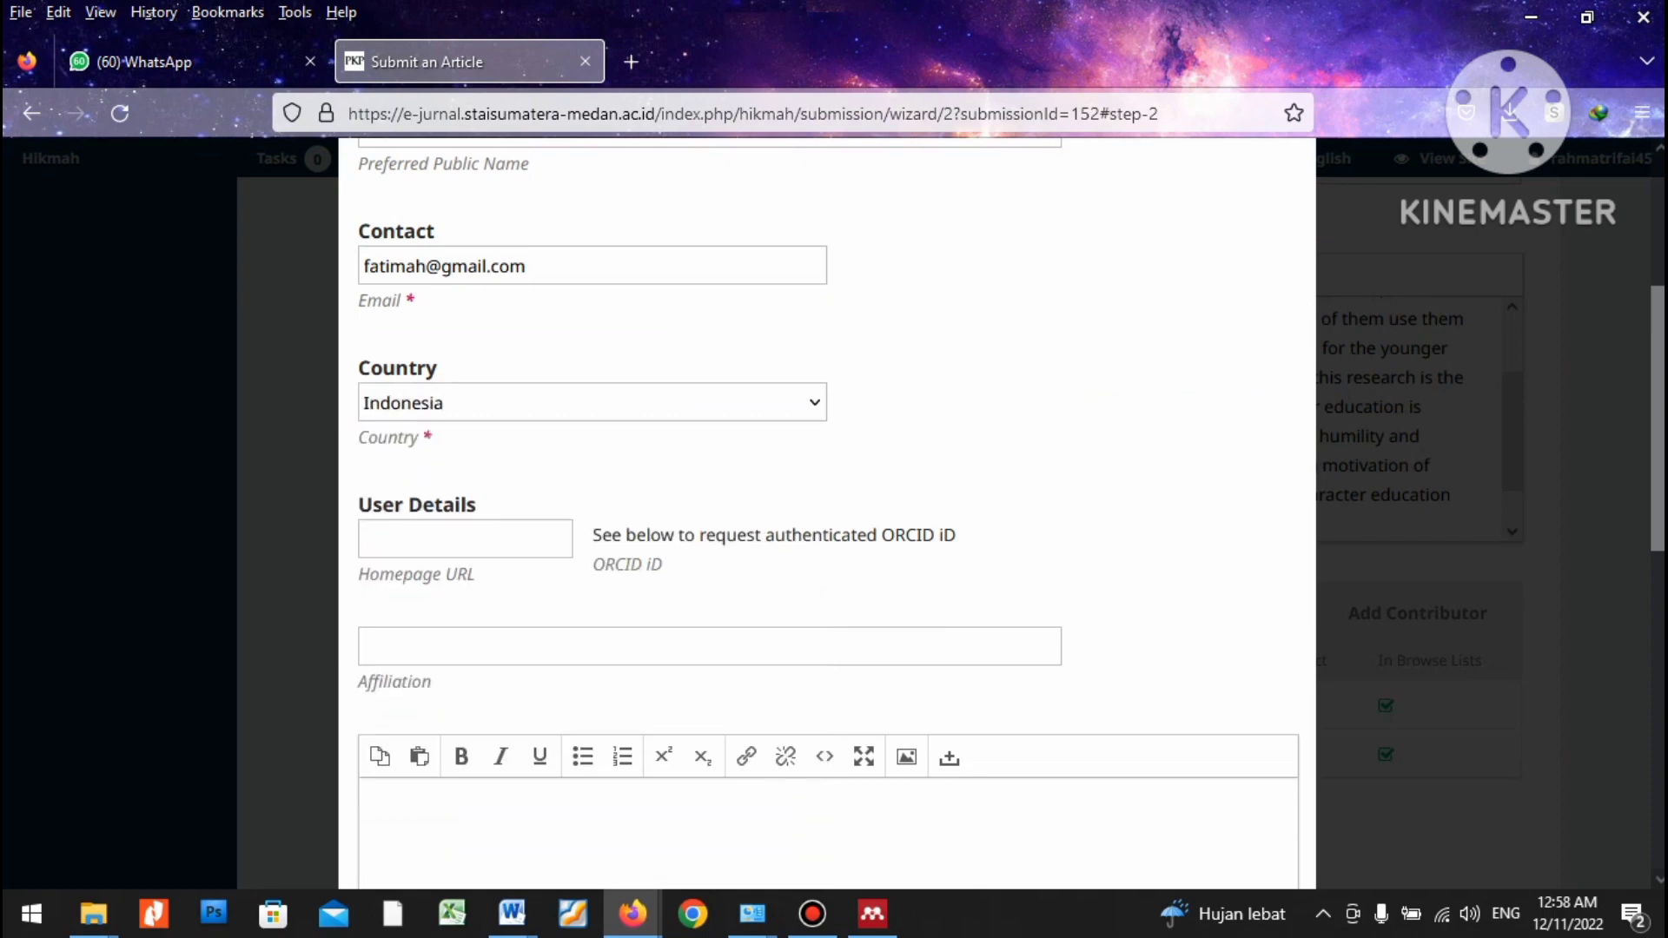
click(710, 645)
text(Un)
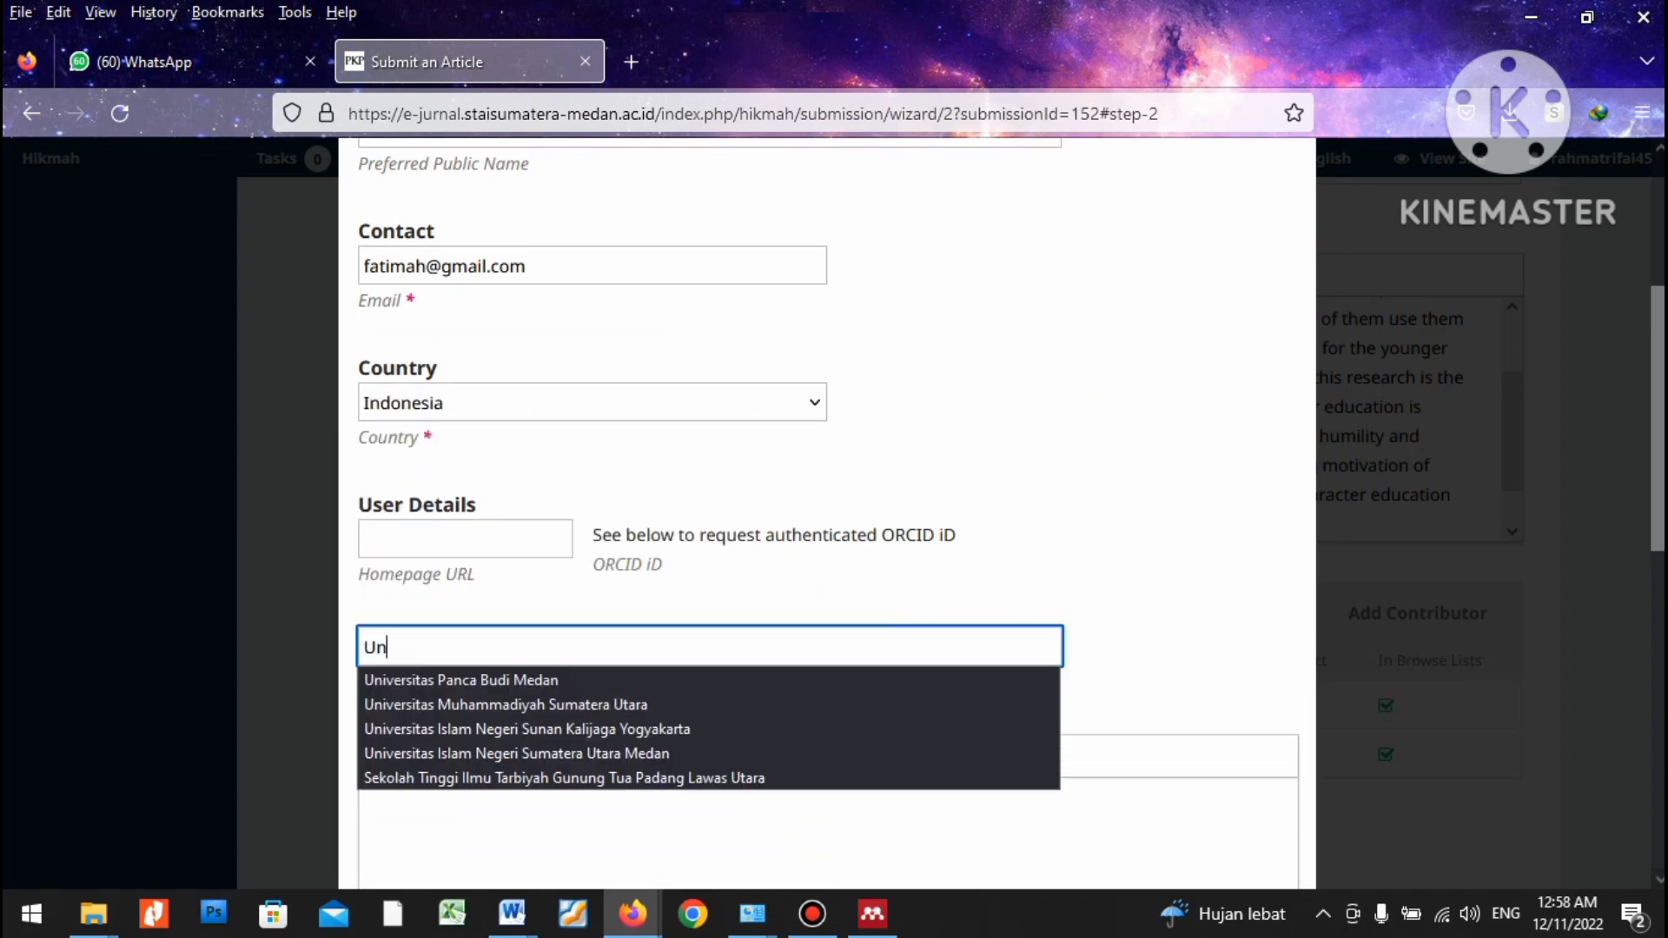
key(Down)
key(Down)
key(Down)
key(Down)
key(Return)
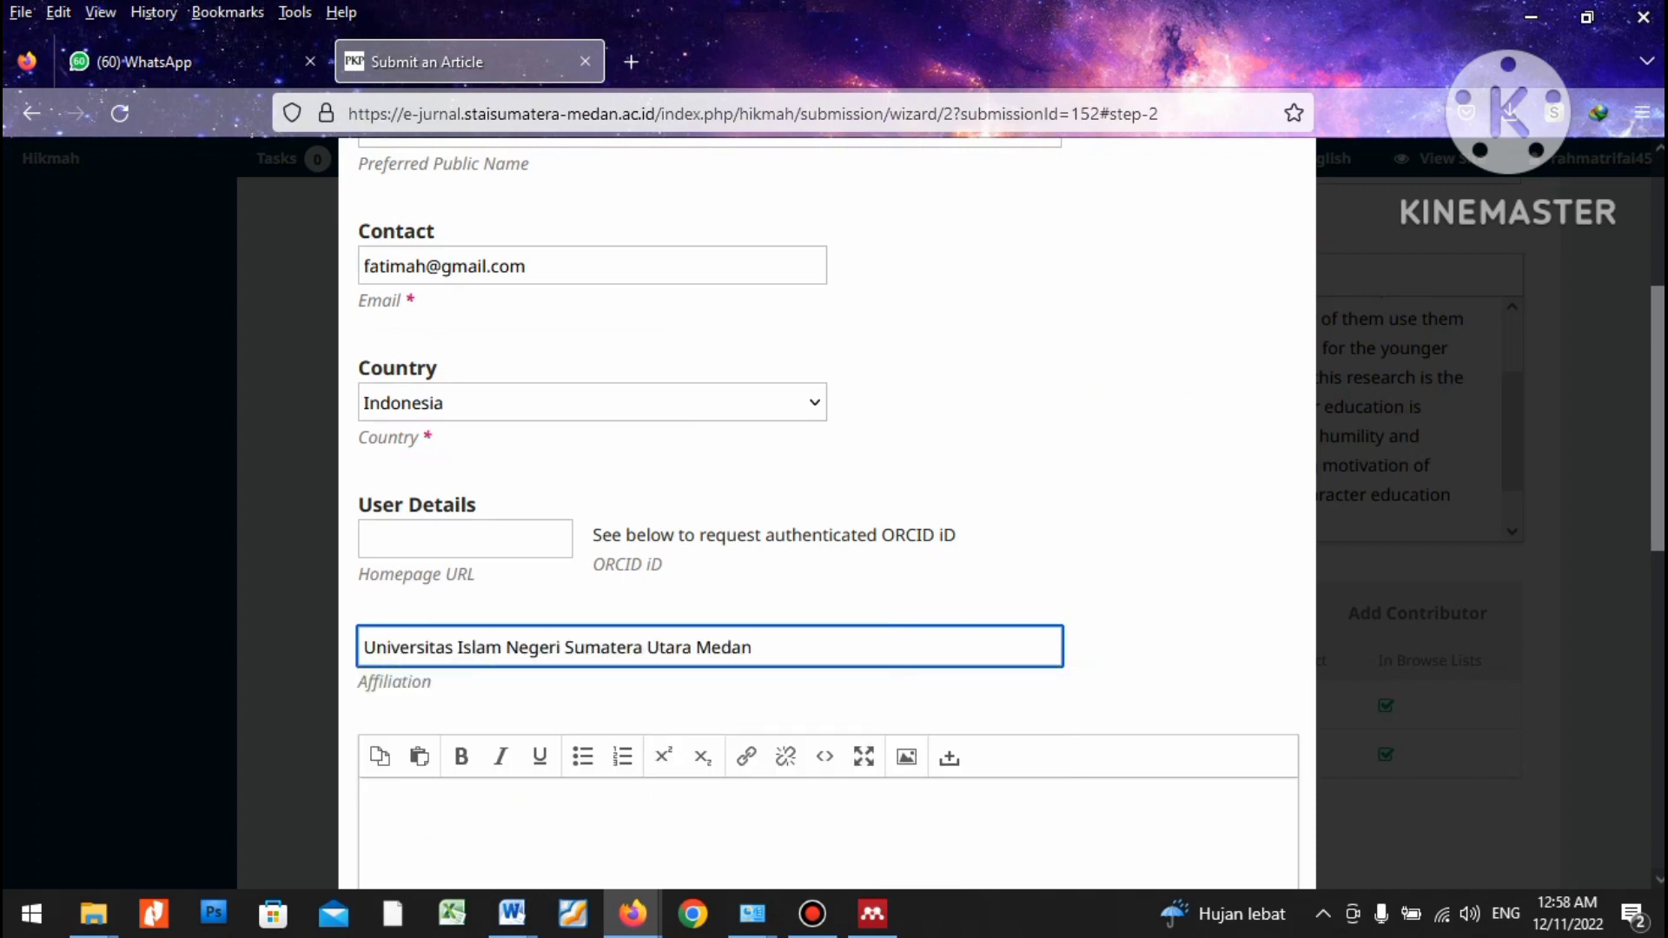
Give the third contributor the Author role and save them.
scroll(825, 521, down, 5)
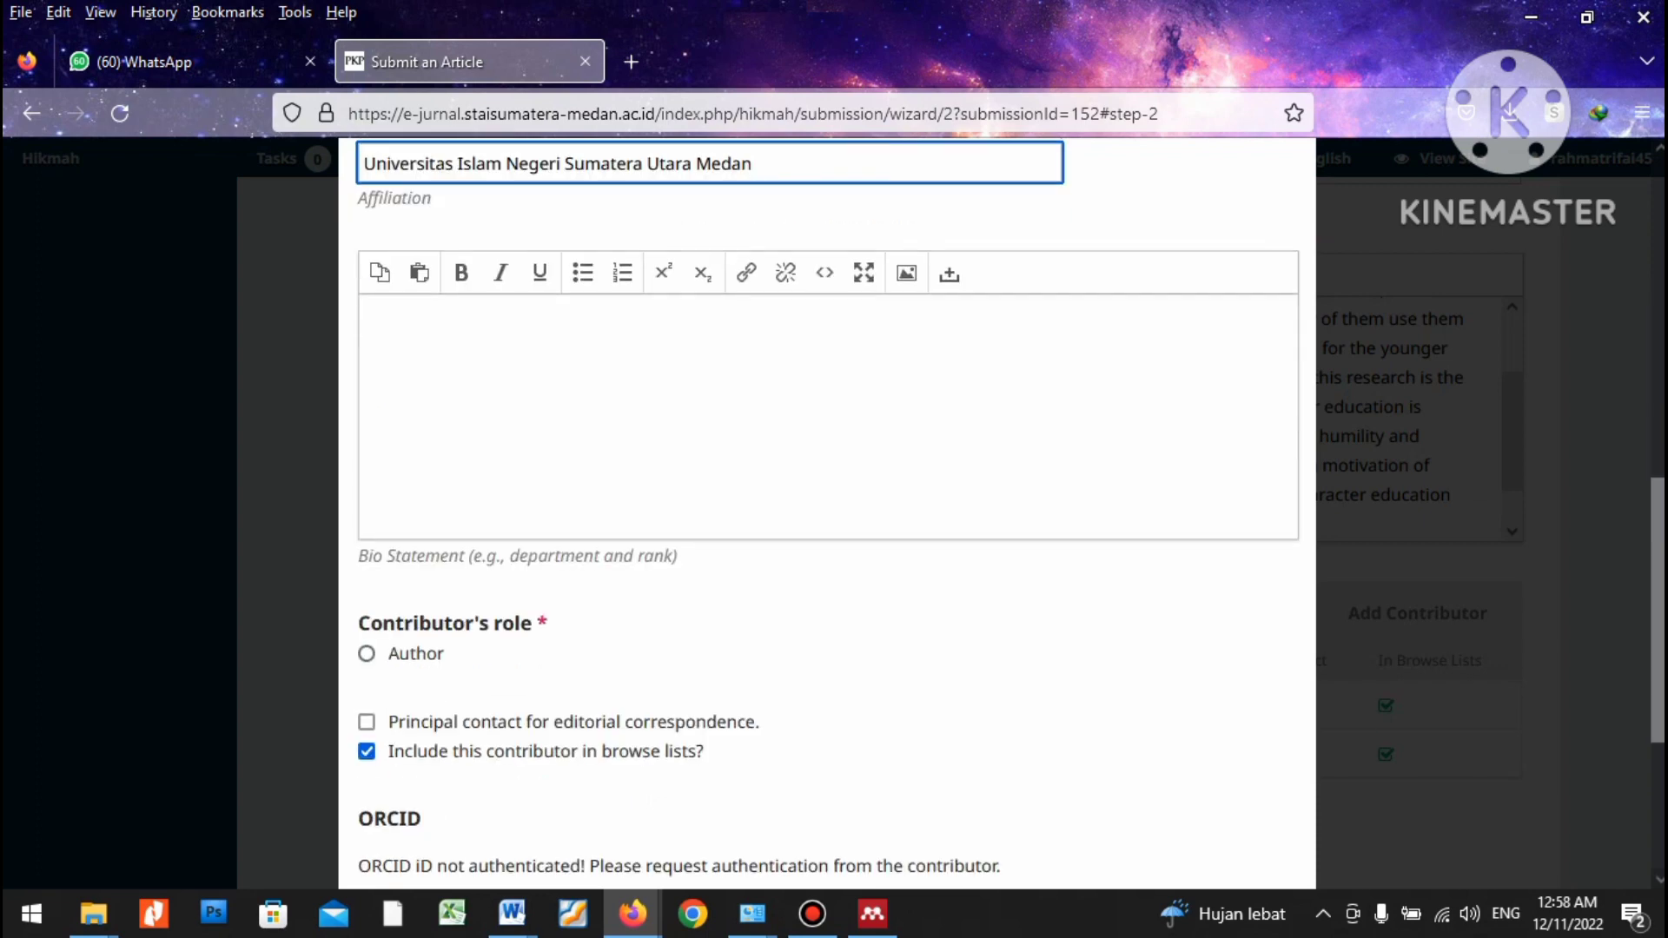
click(366, 655)
scroll(367, 652, down, 2)
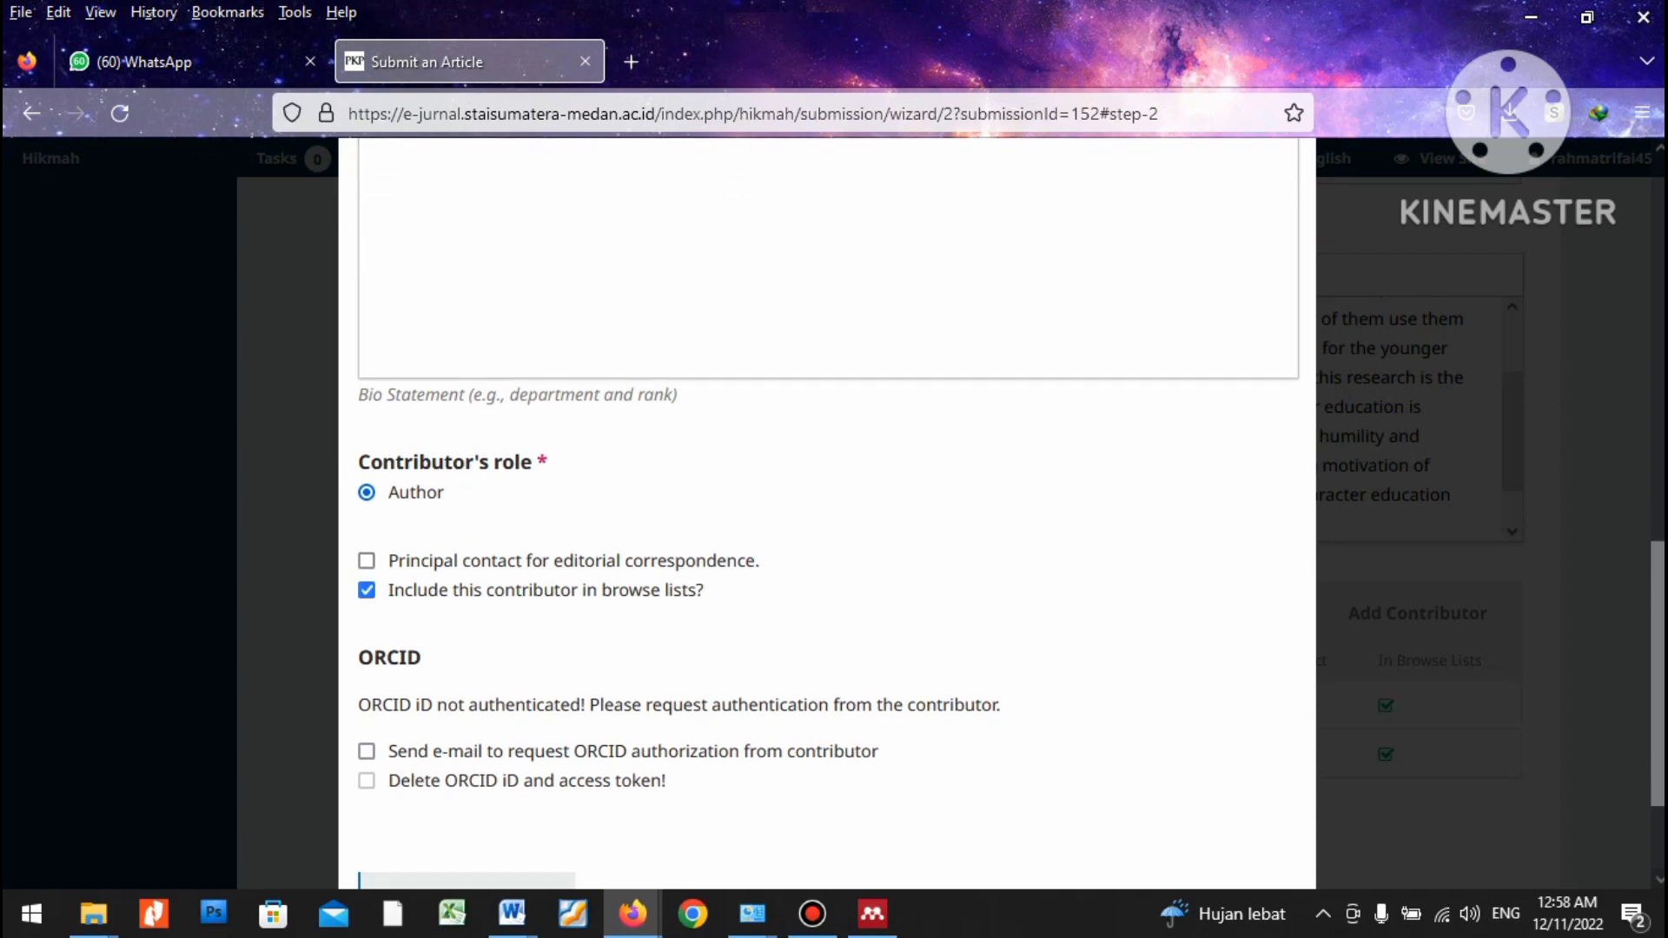
scroll(367, 592, down, 2)
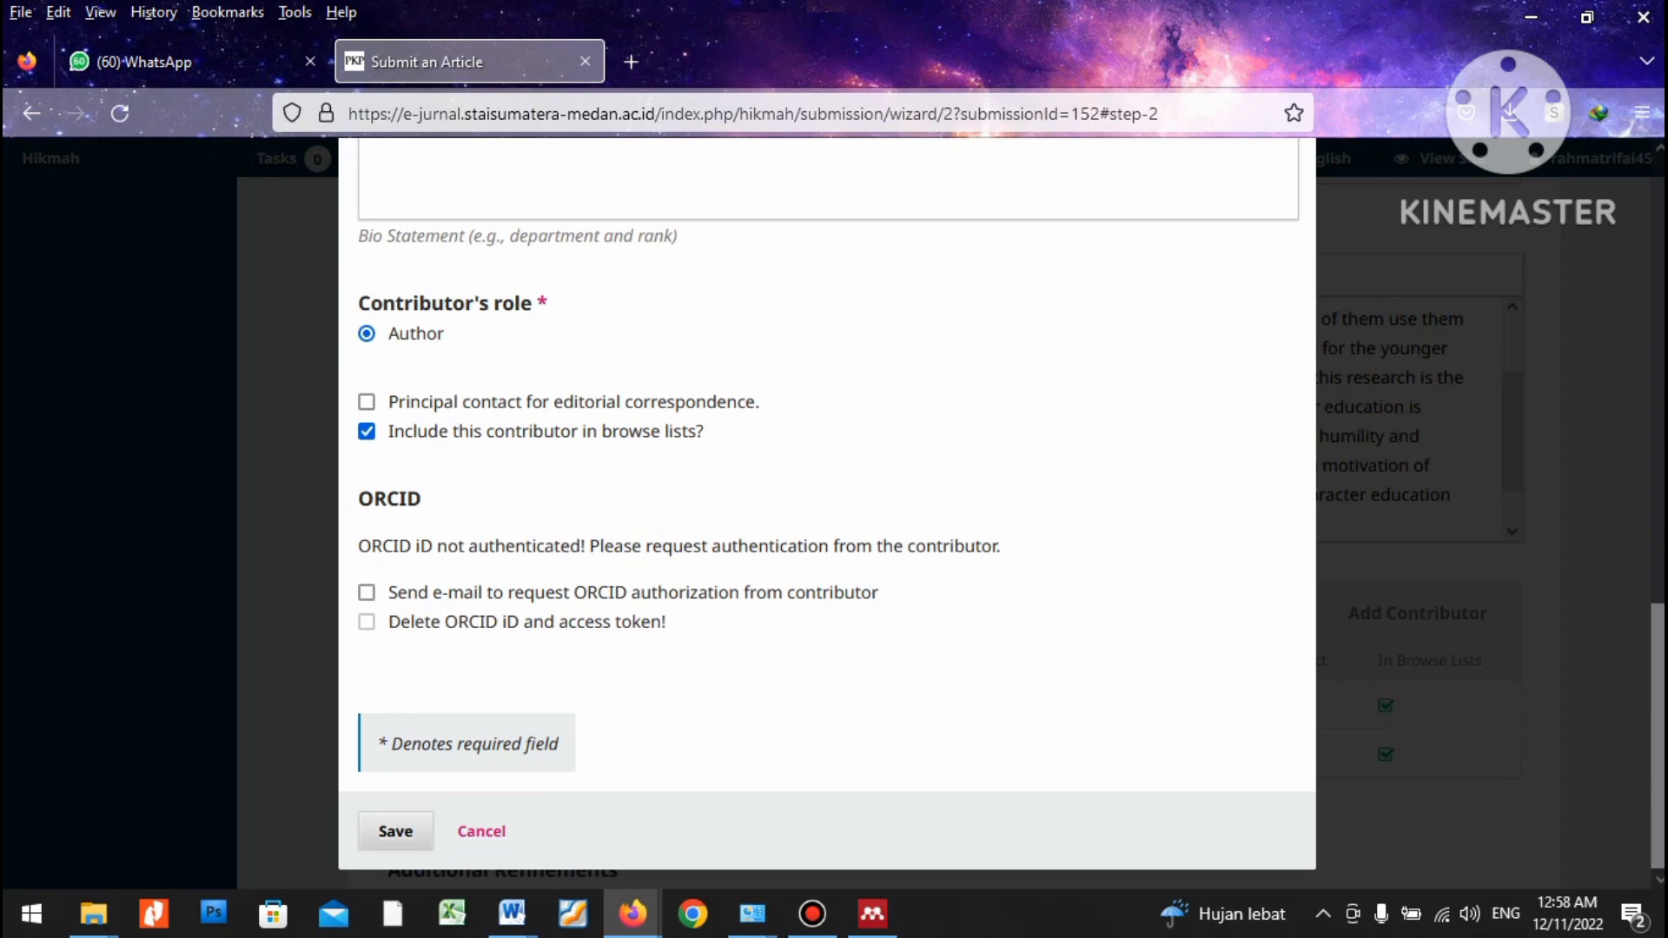
click(395, 832)
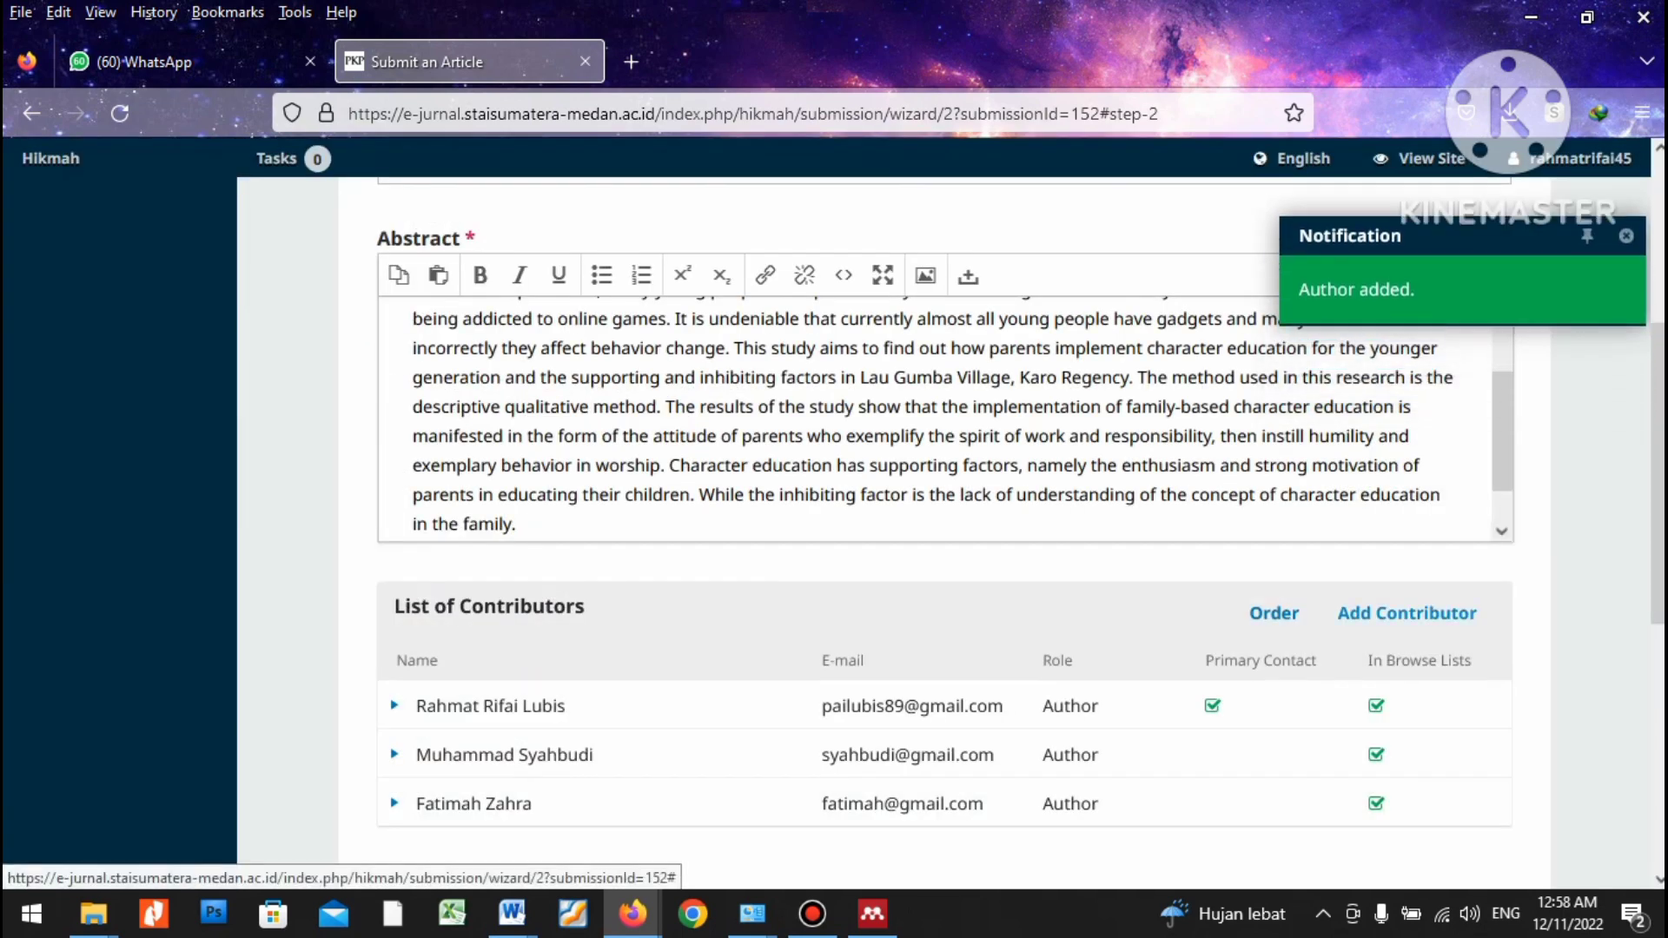
Copy the article's English keywords line and enter Character Education, Family Education, Young Generation as keywords.
scroll(945, 533, down, 1)
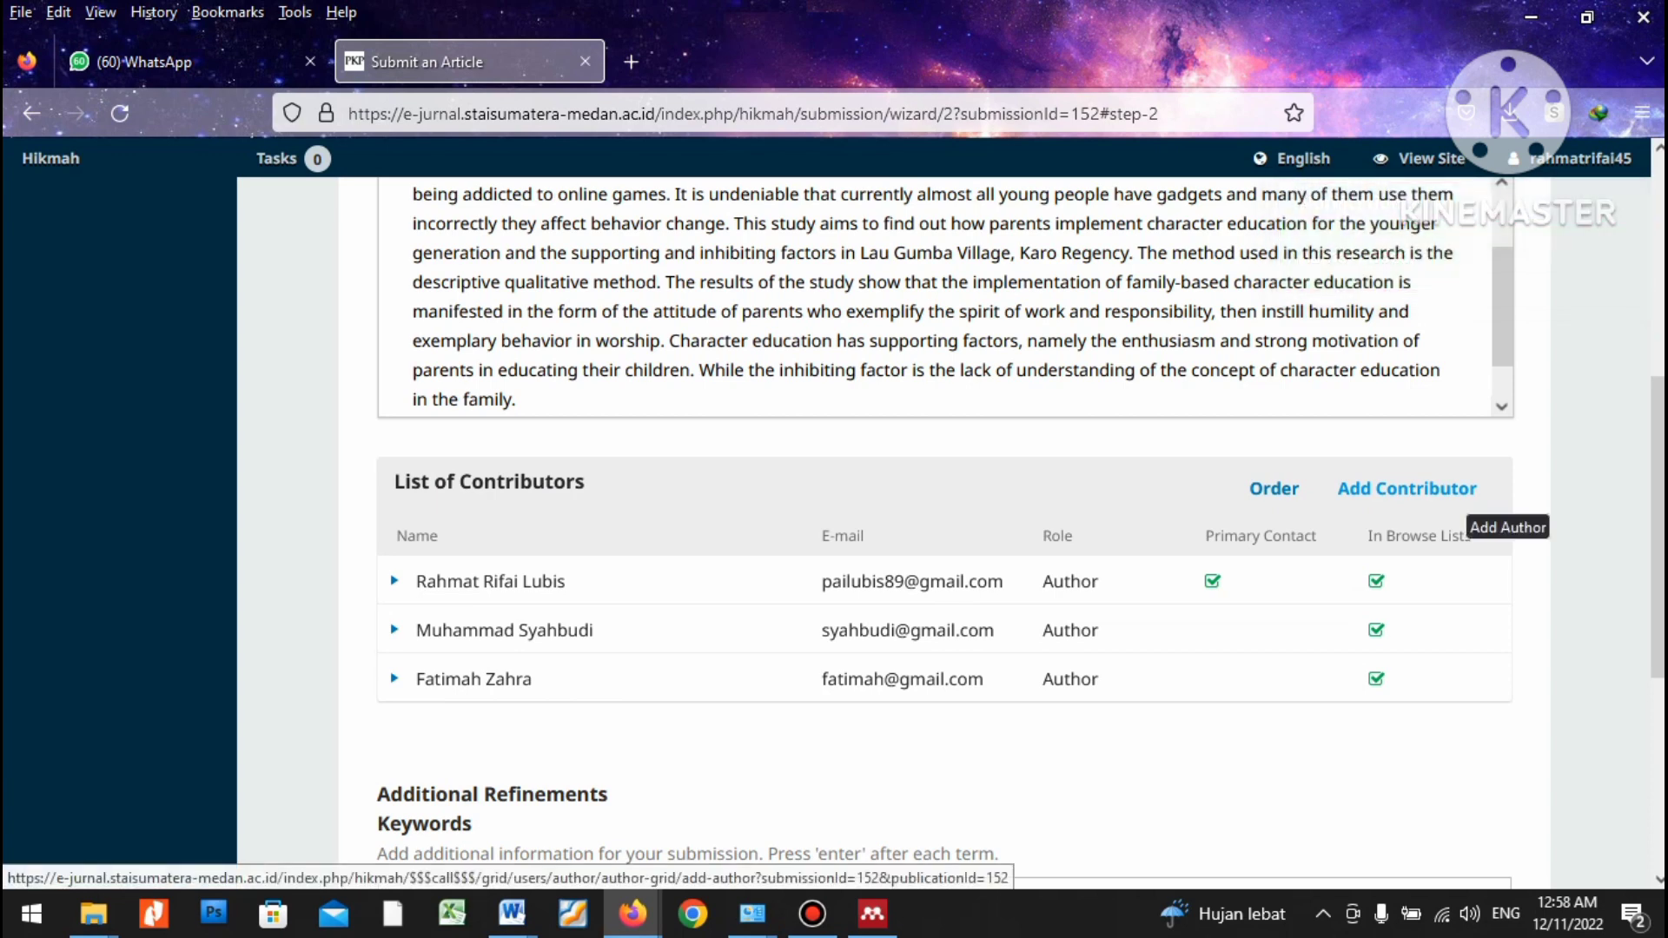
scroll(944, 521, down, 5)
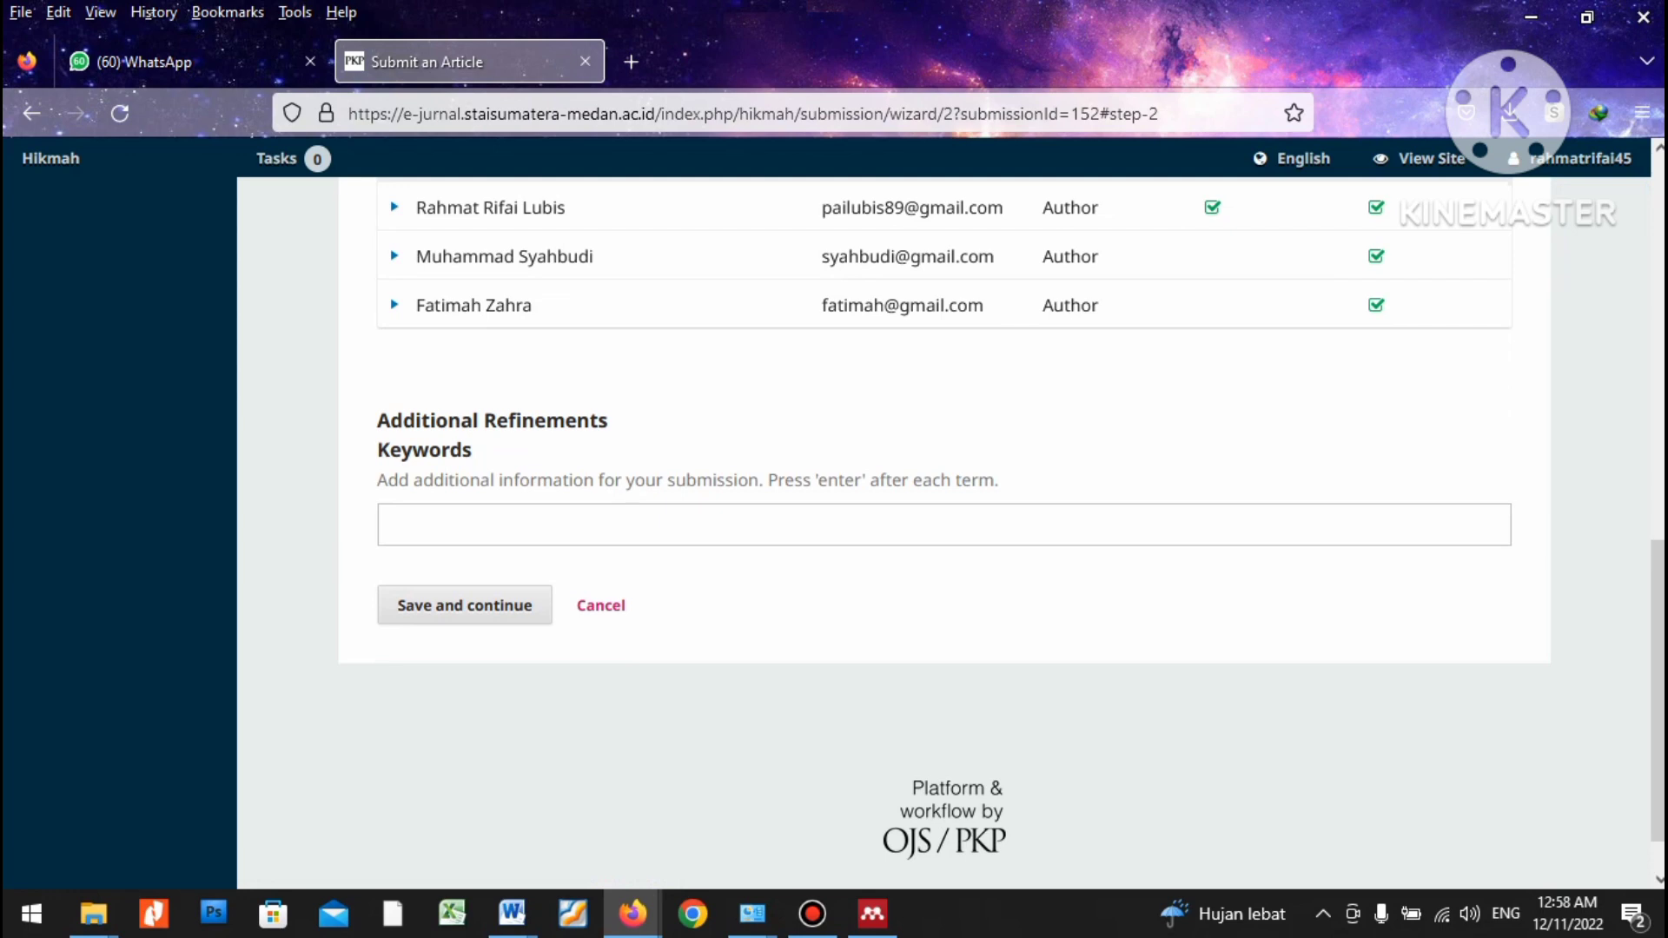
key(alt+Tab)
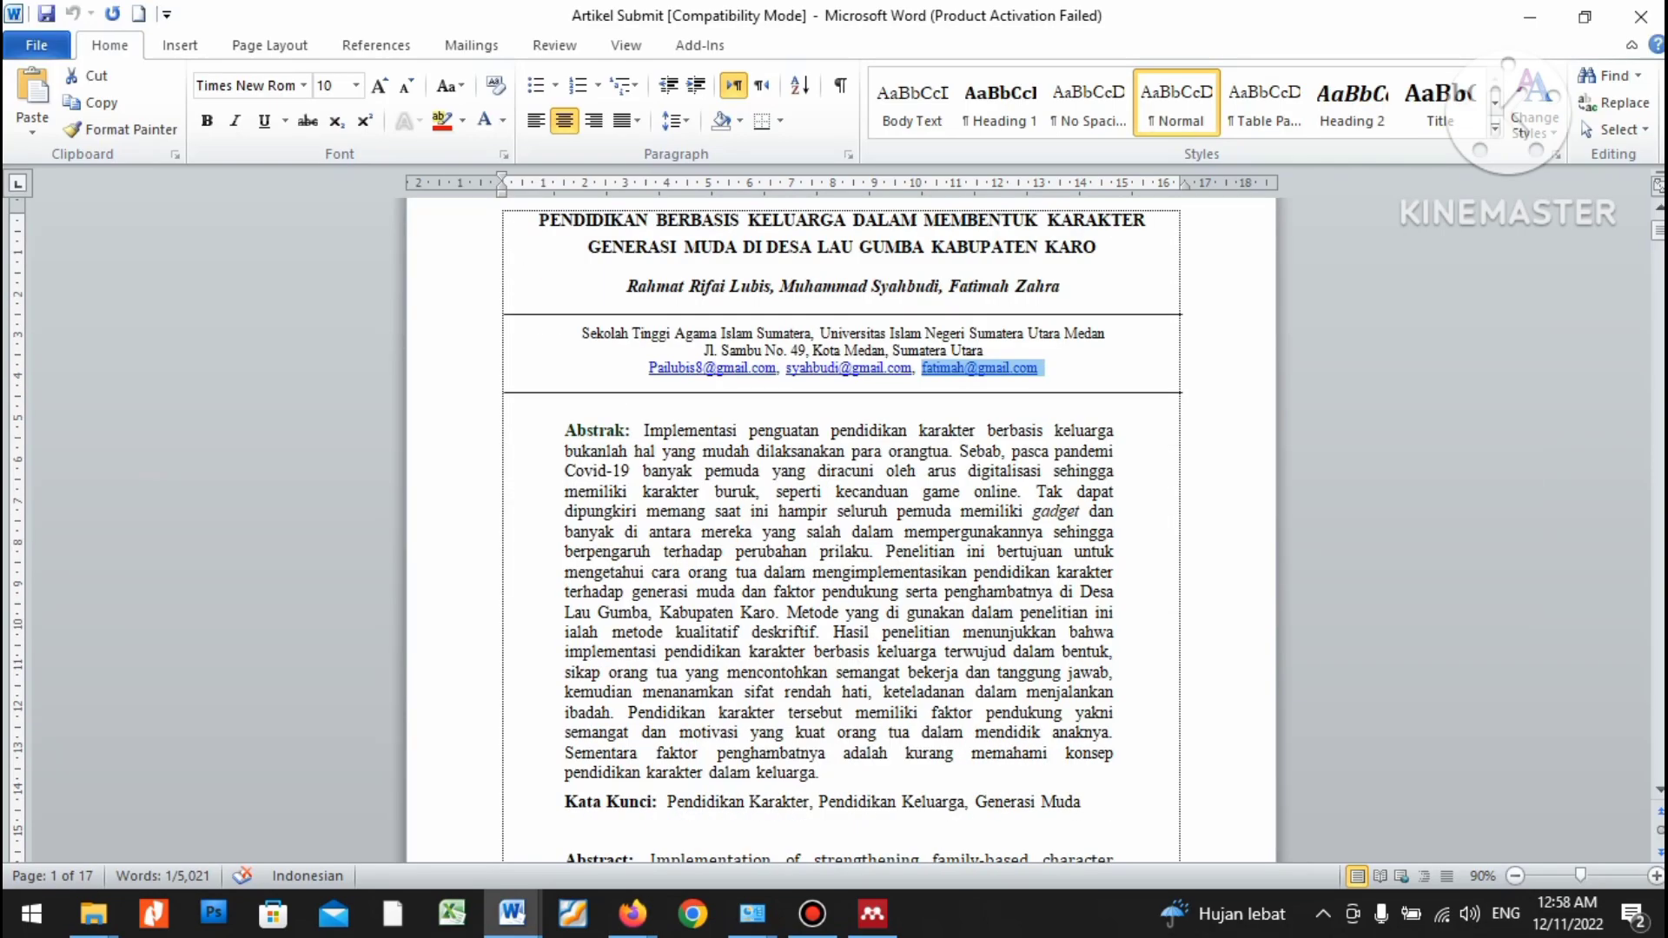
scroll(838, 531, down, 5)
scroll(838, 530, down, 5)
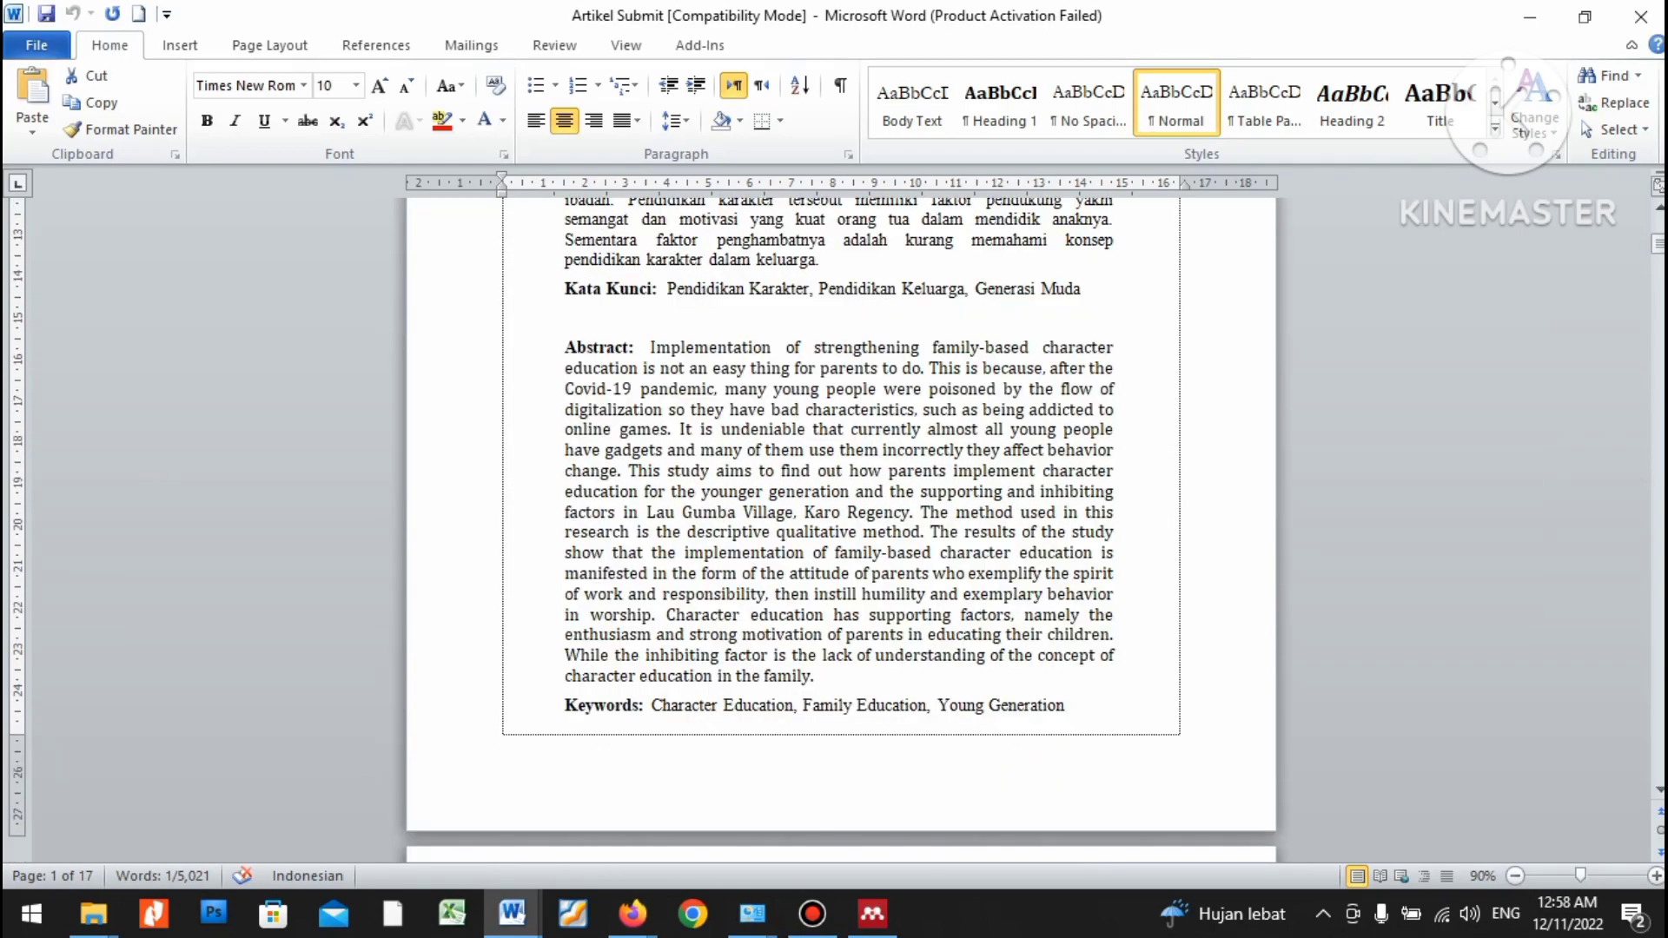
drag(1065, 705, 652, 705)
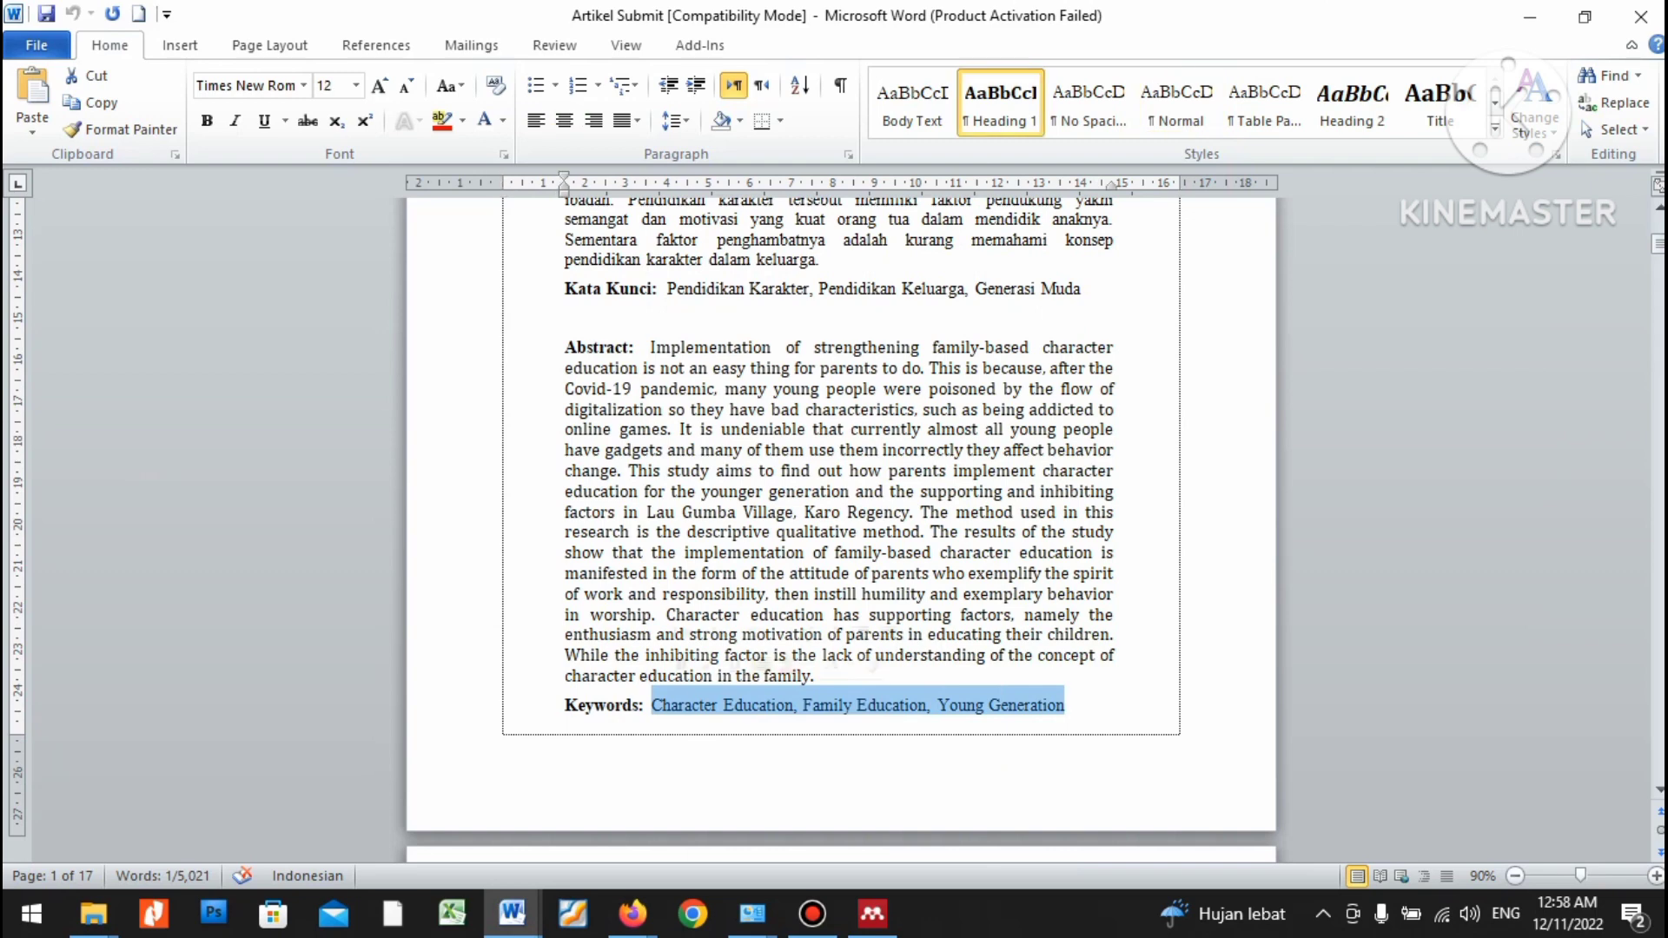
right_click(691, 706)
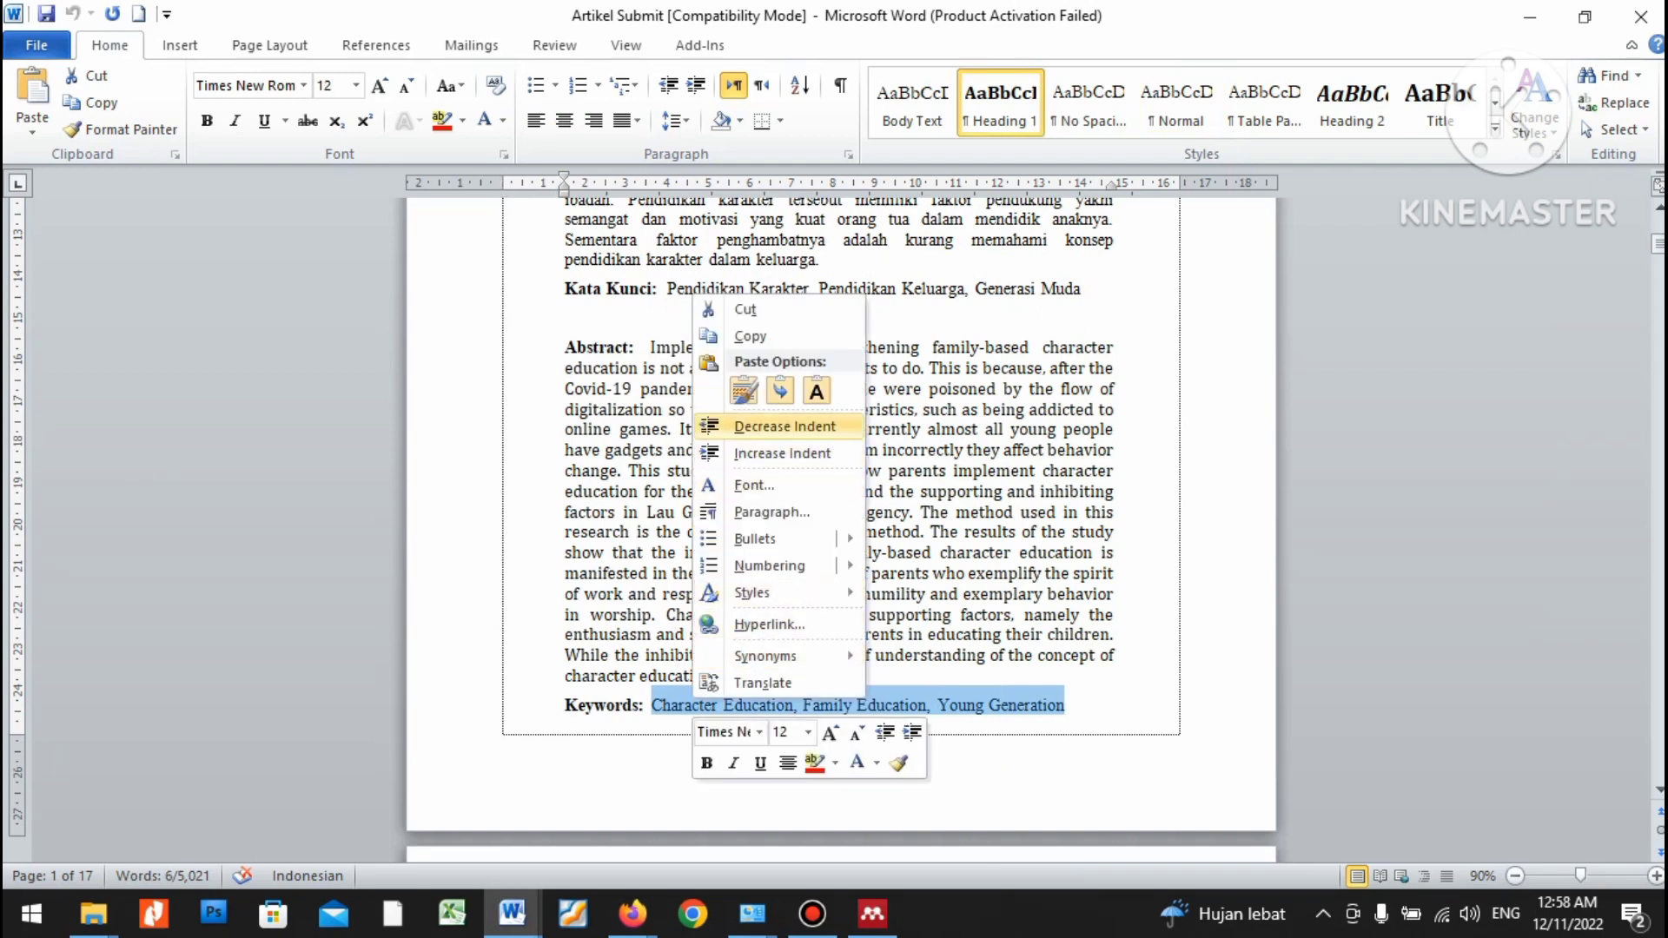
click(722, 336)
key(alt+Tab)
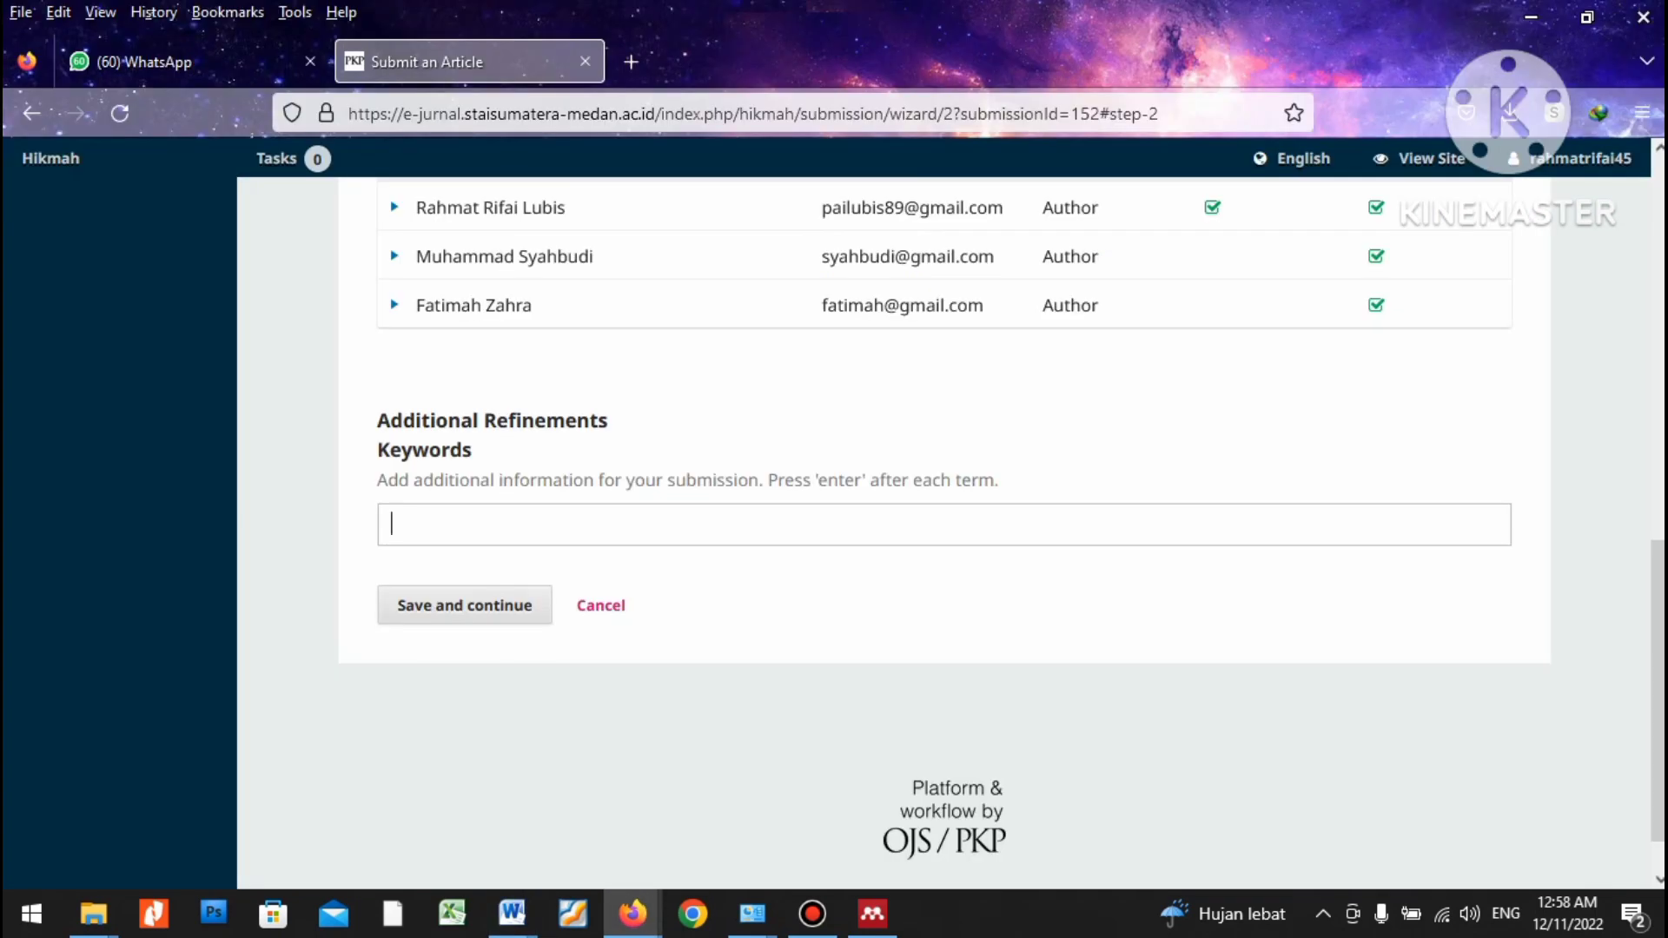
key(ctrl+v)
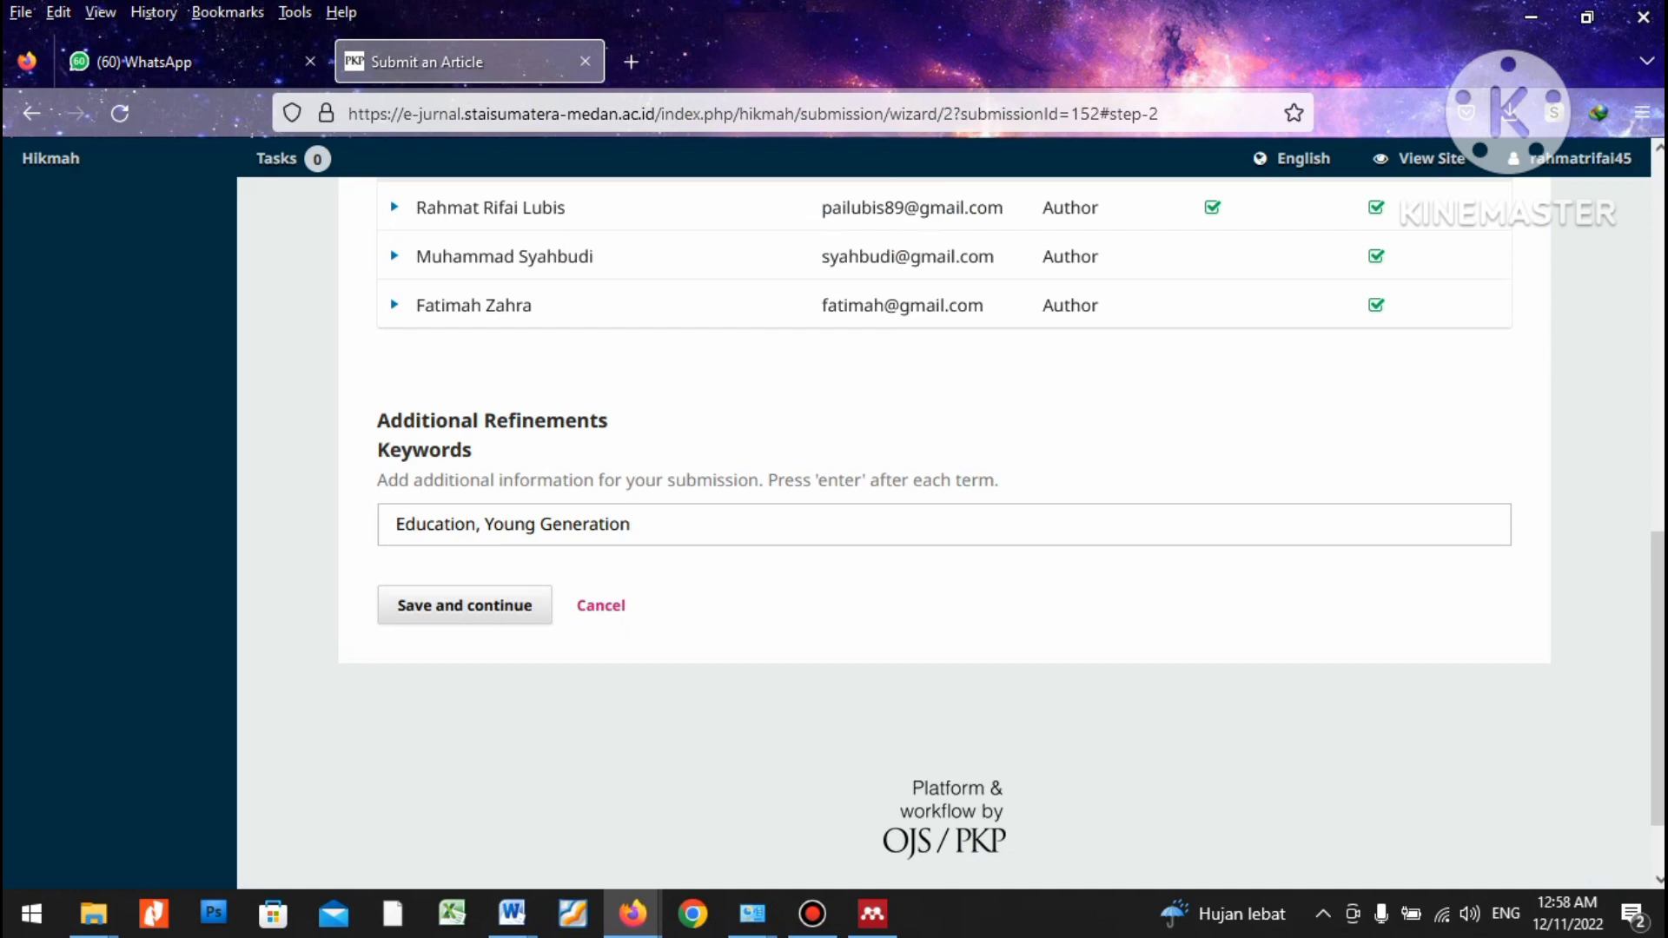
key(Return)
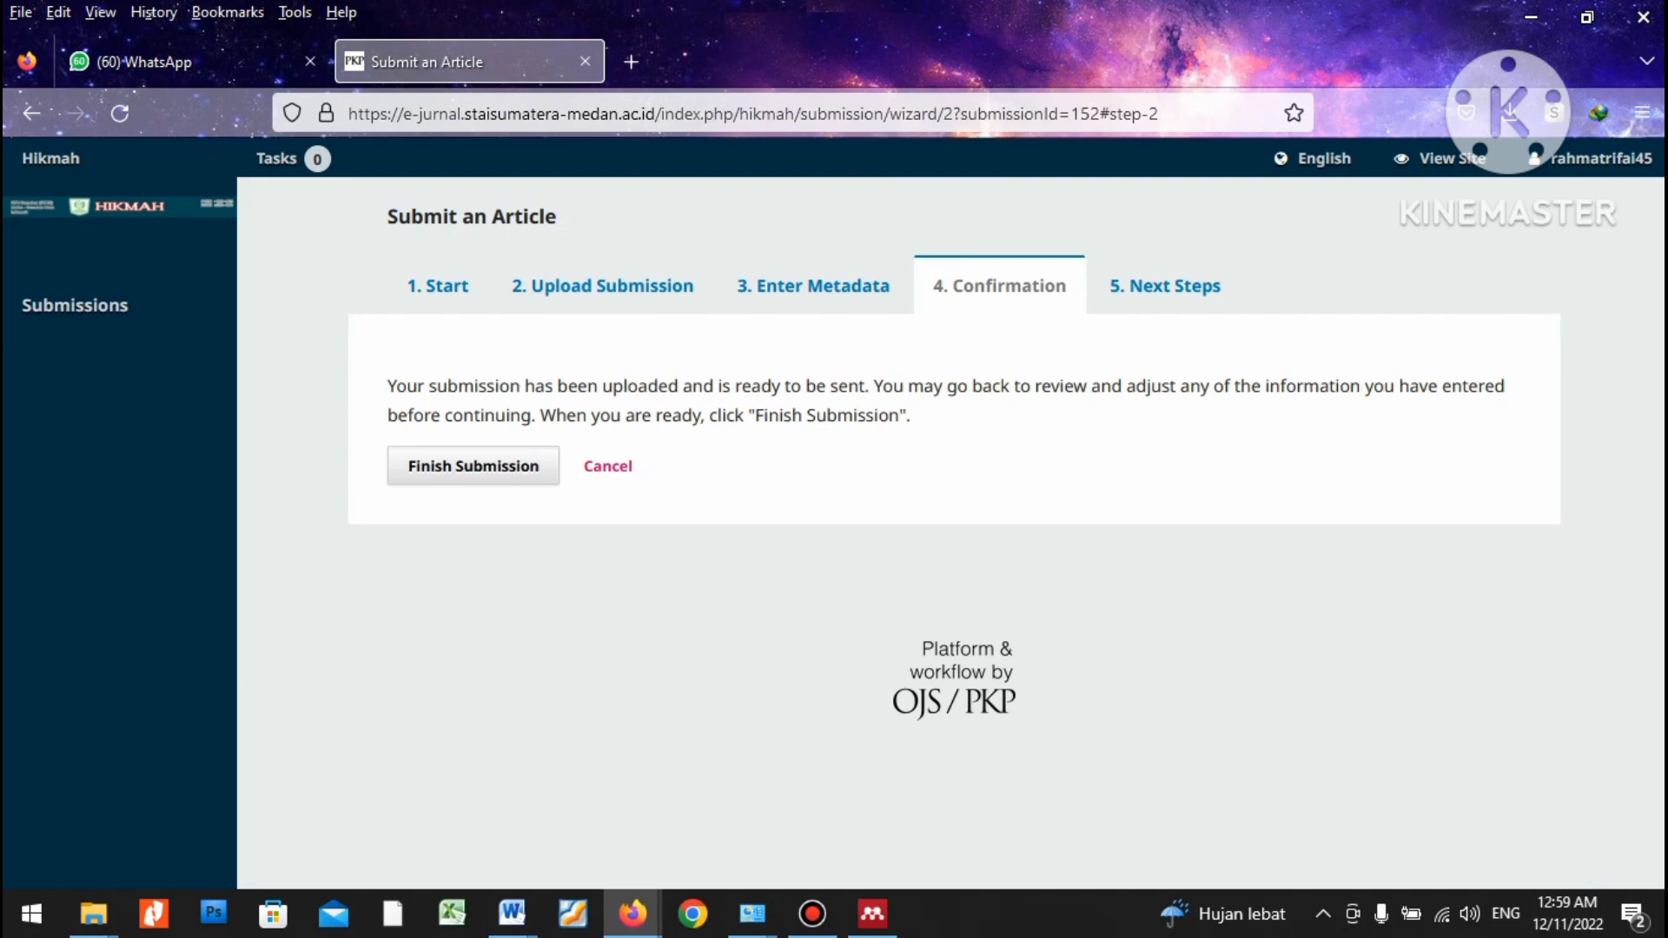
Finish and confirm the submission, then open the workflow page for submission 152.
click(474, 465)
click(589, 350)
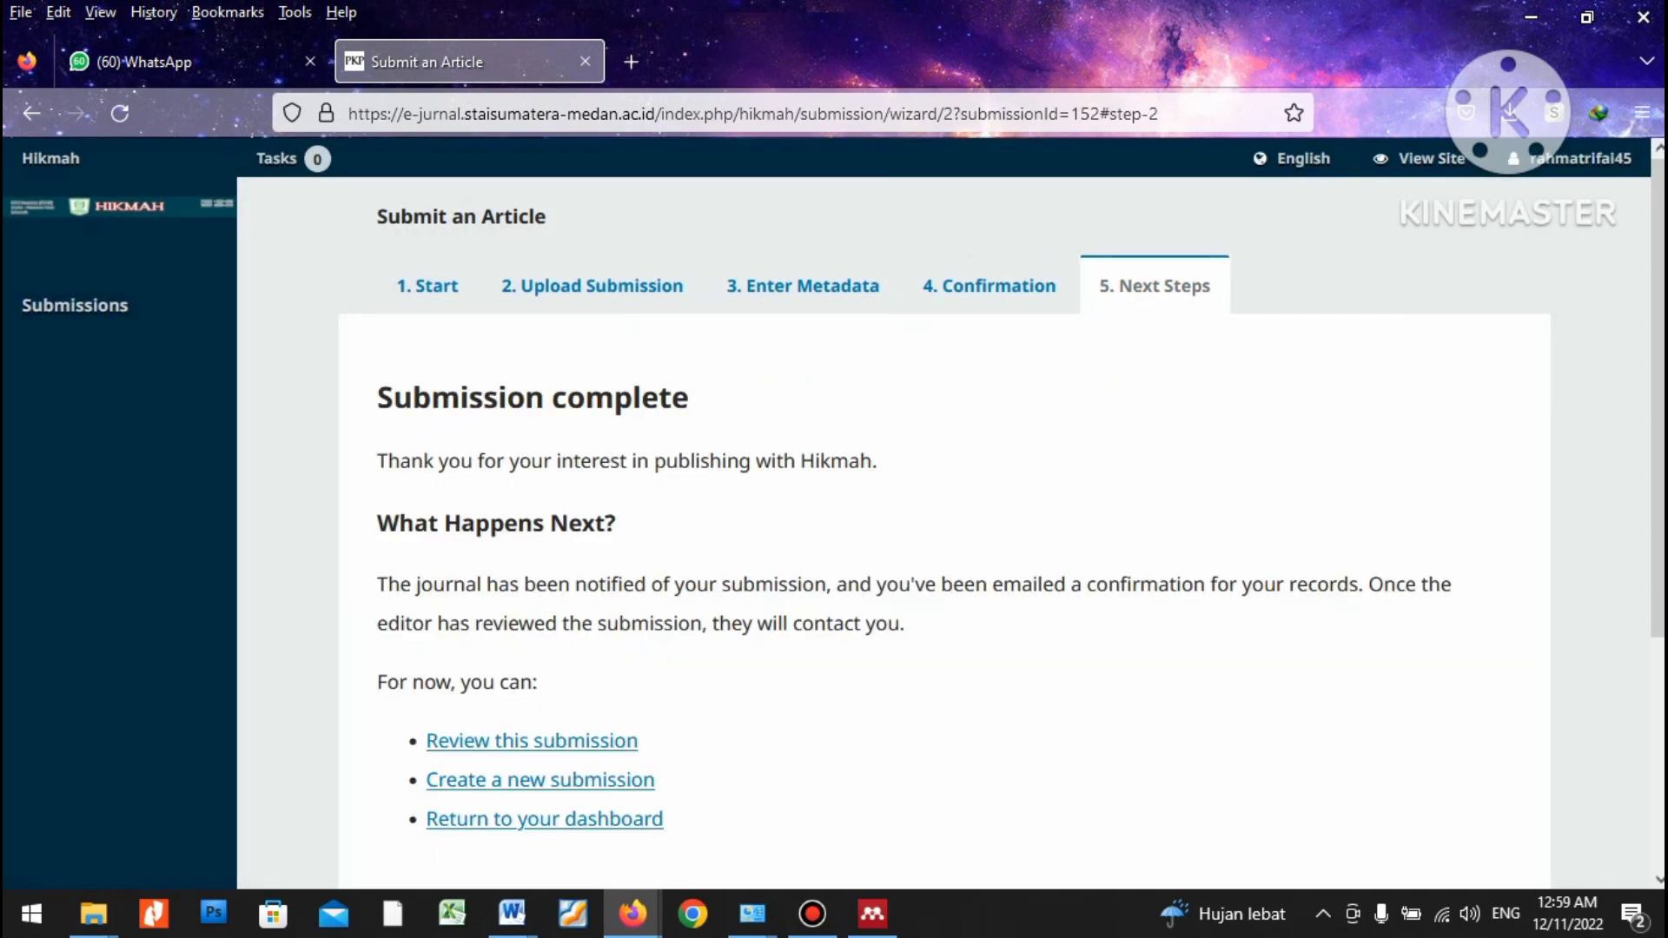
scroll(944, 521, down, 1)
scroll(945, 521, up, 1)
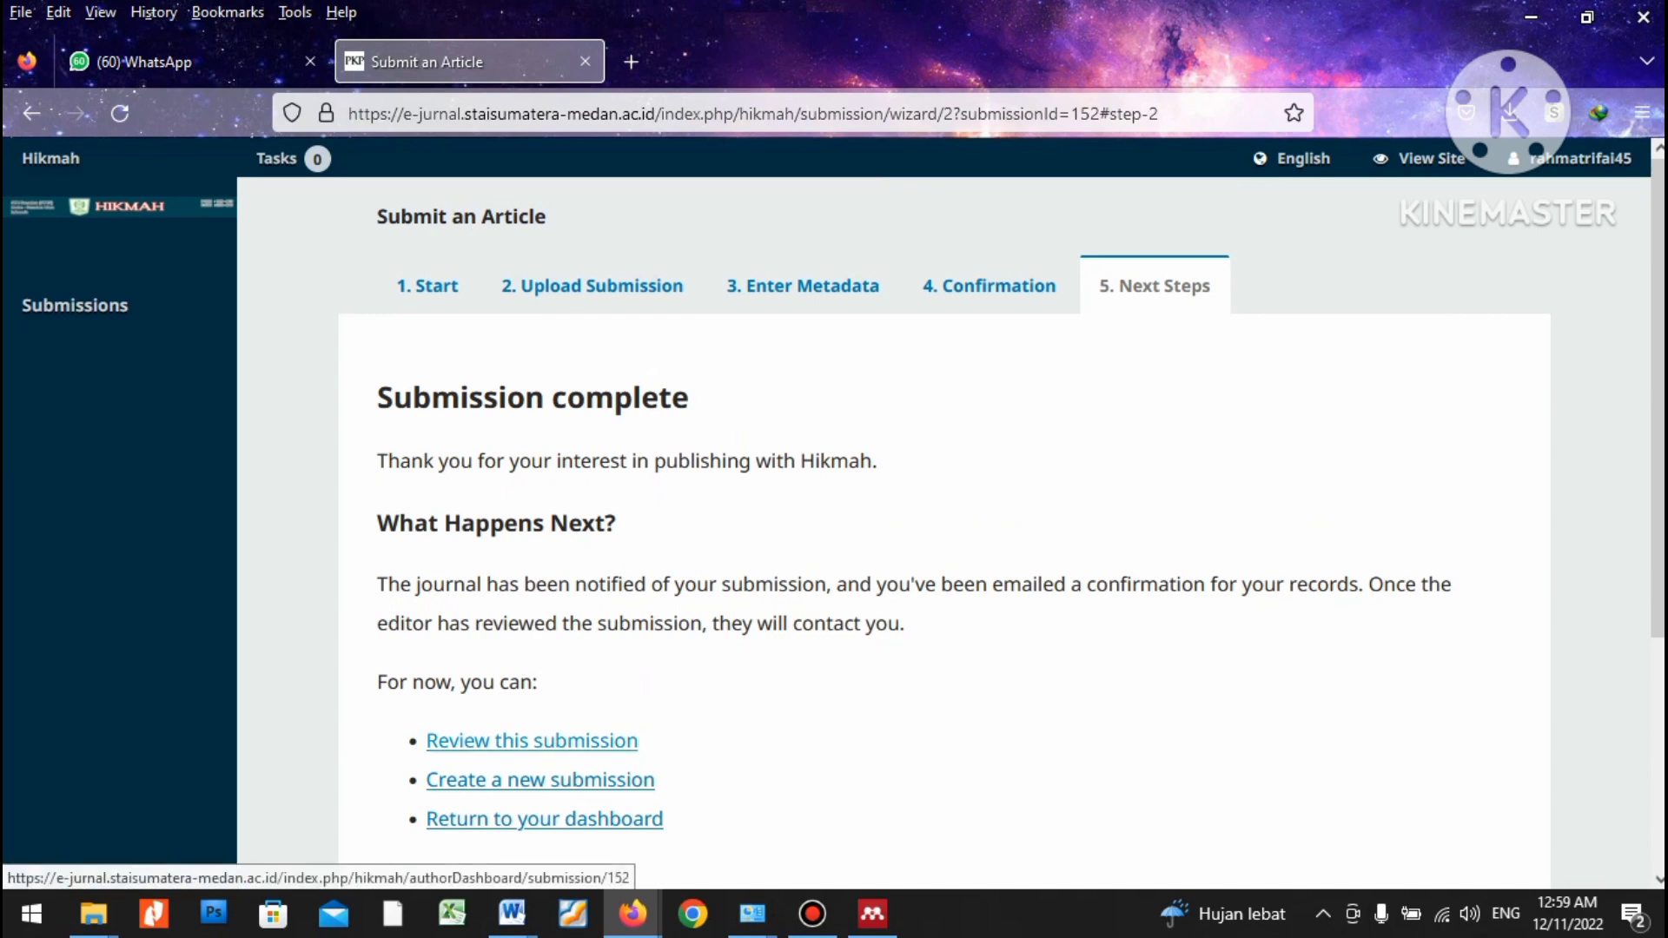
click(532, 741)
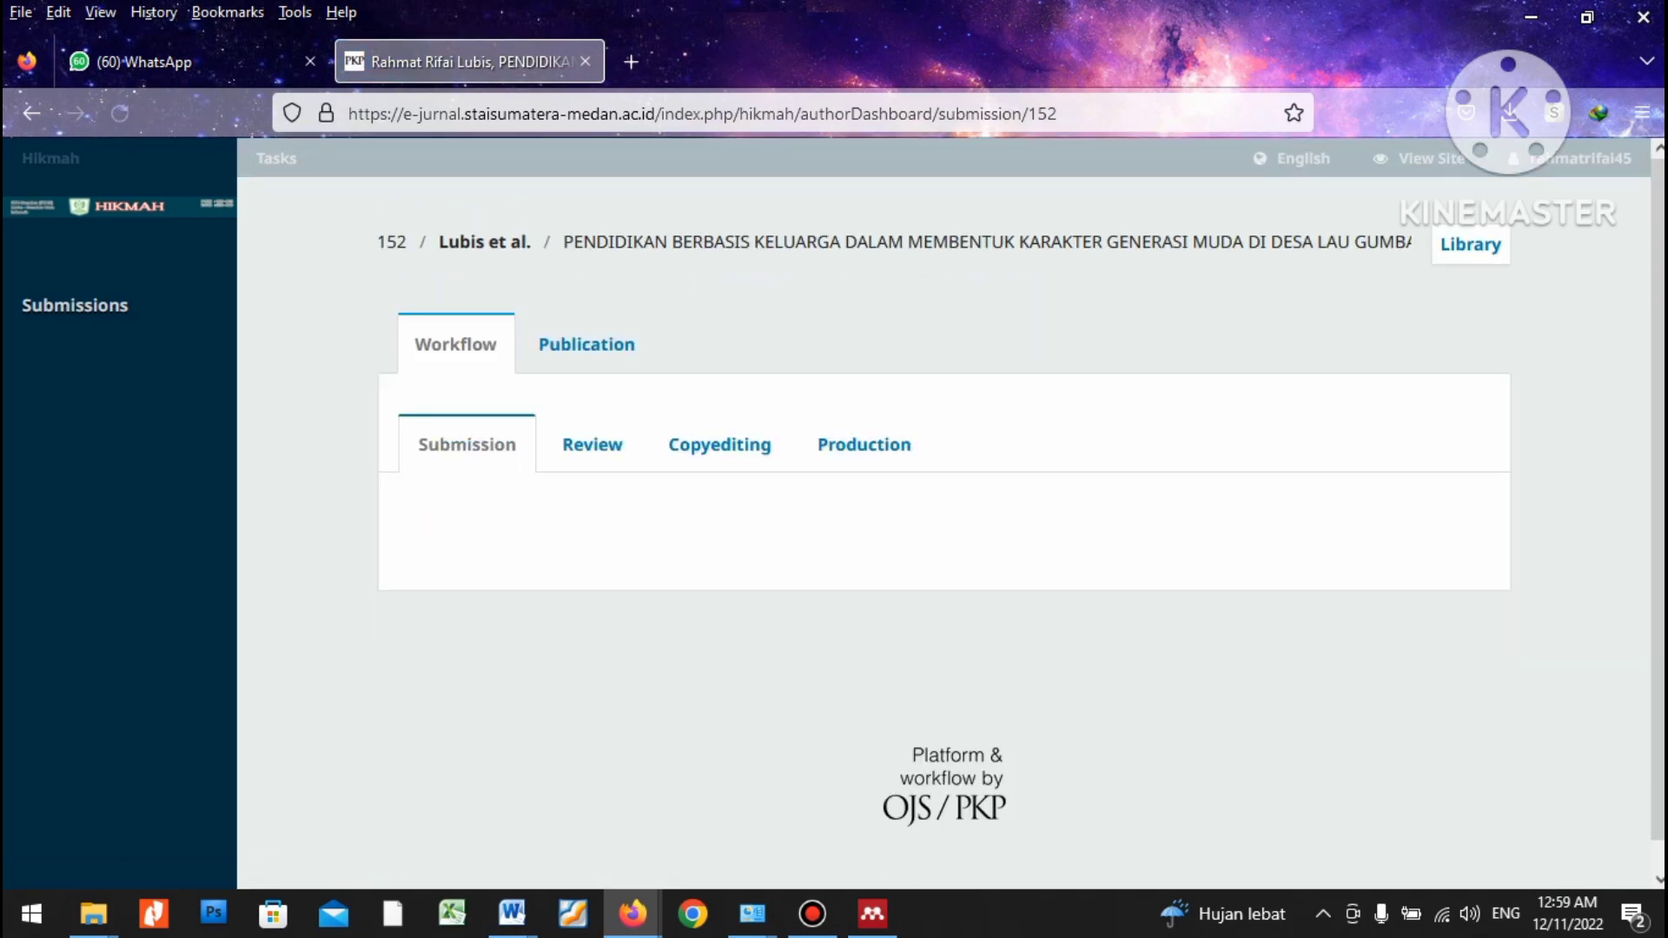
scroll(687, 357, down, 3)
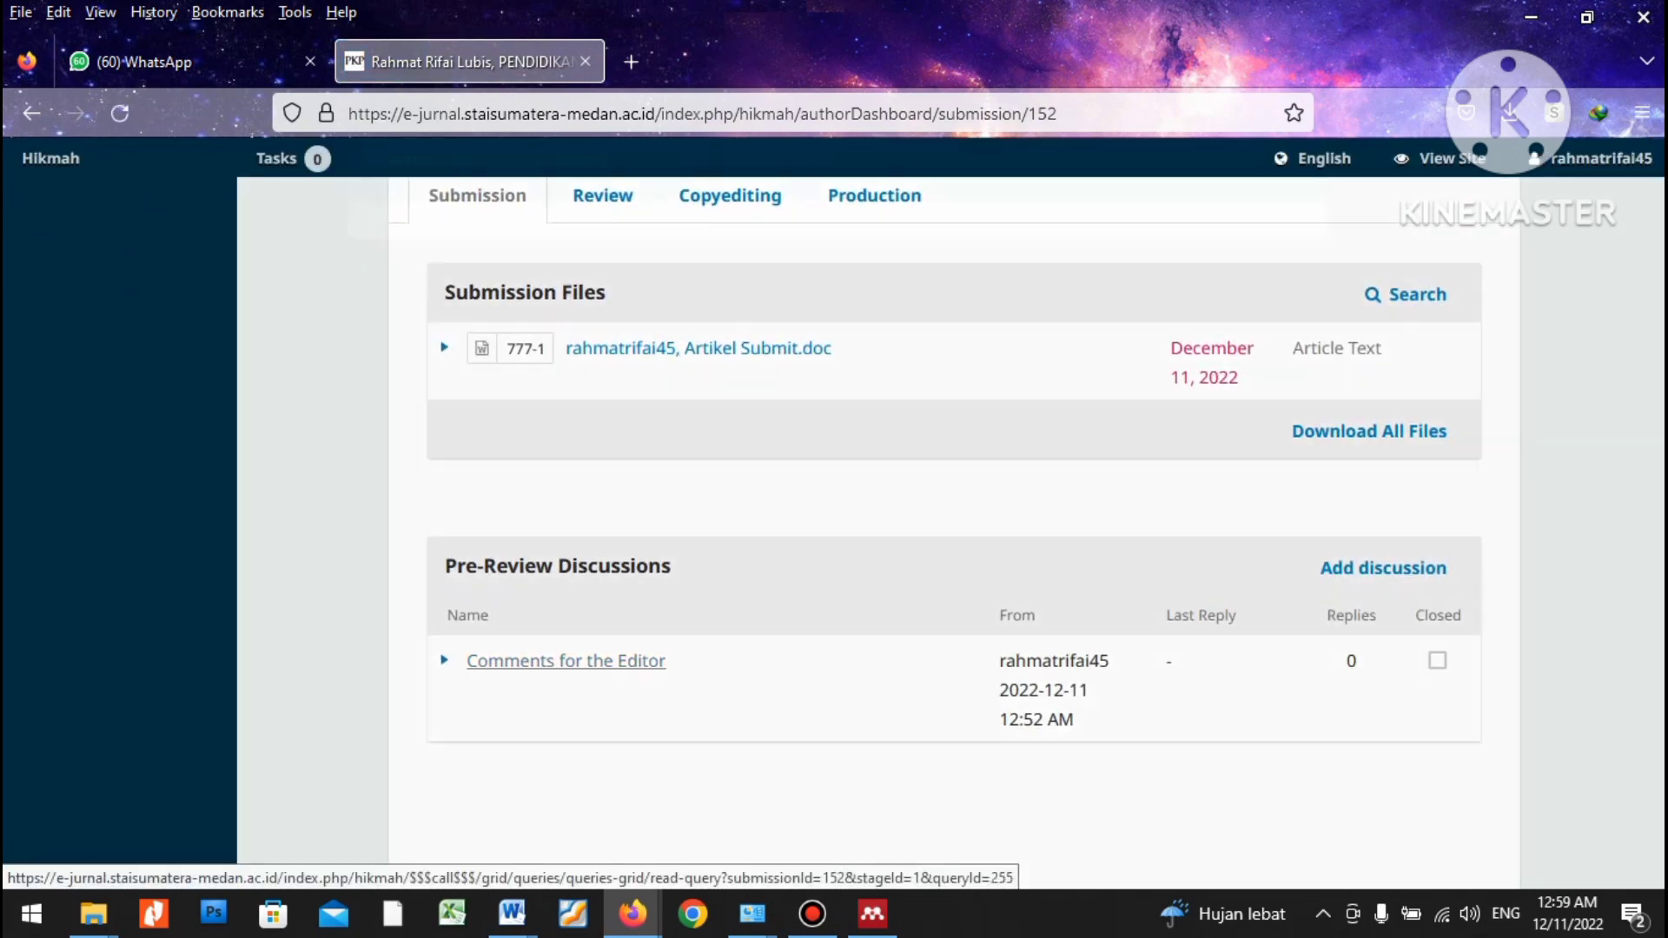
click(556, 661)
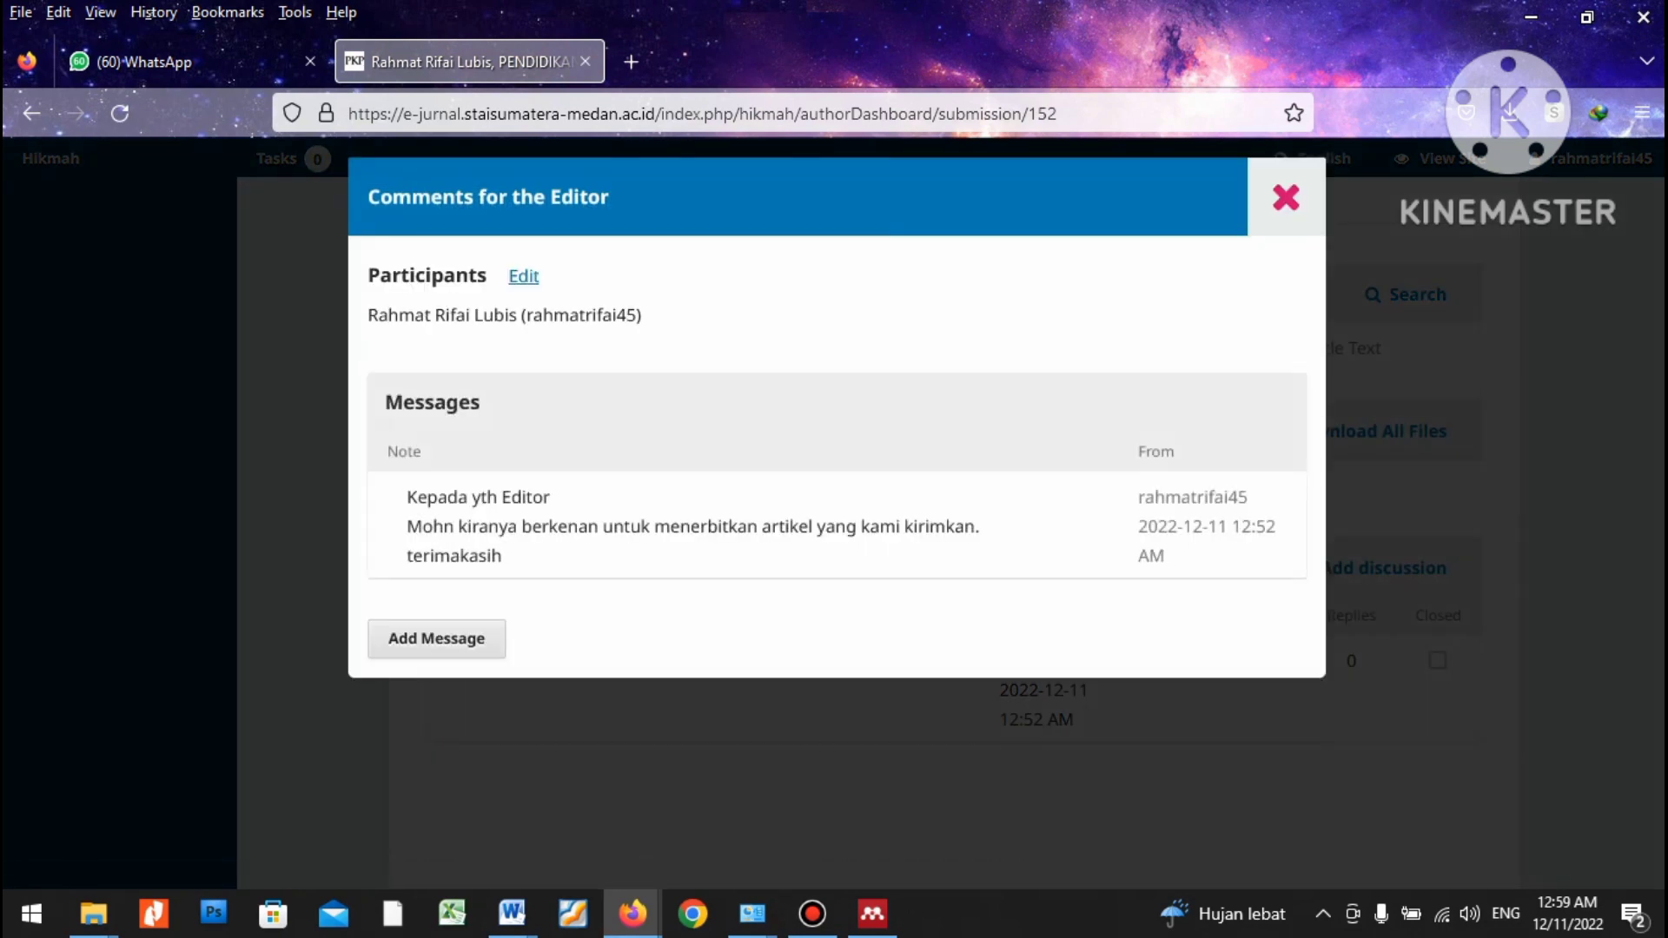
click(1286, 197)
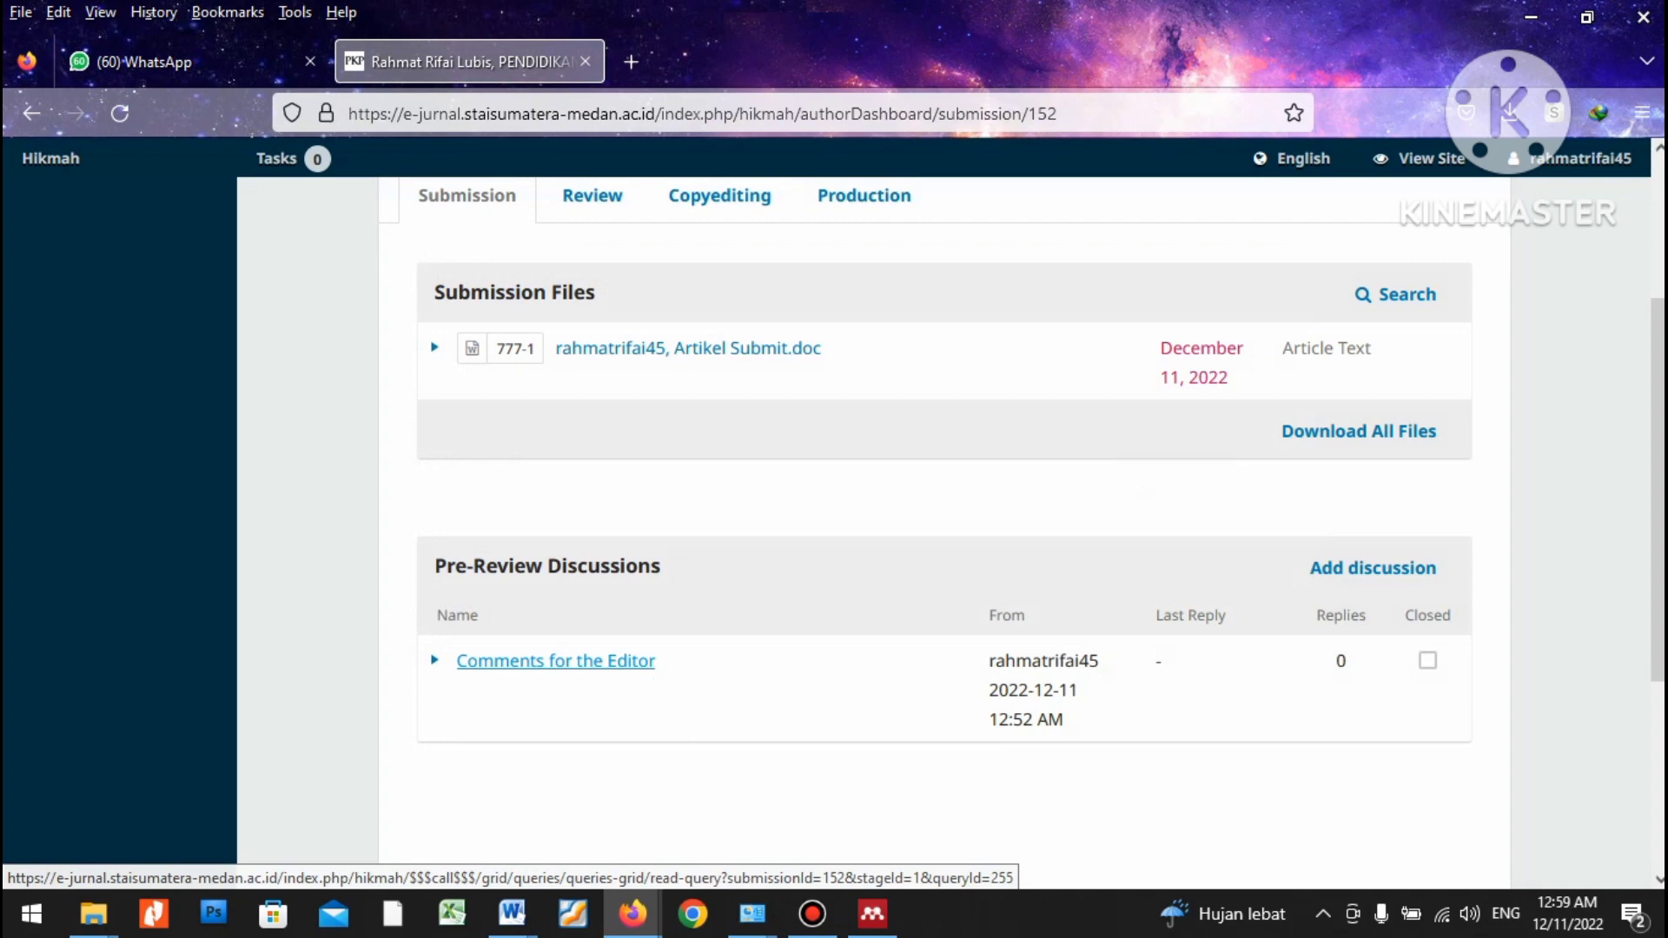
scroll(834, 522, up, 2)
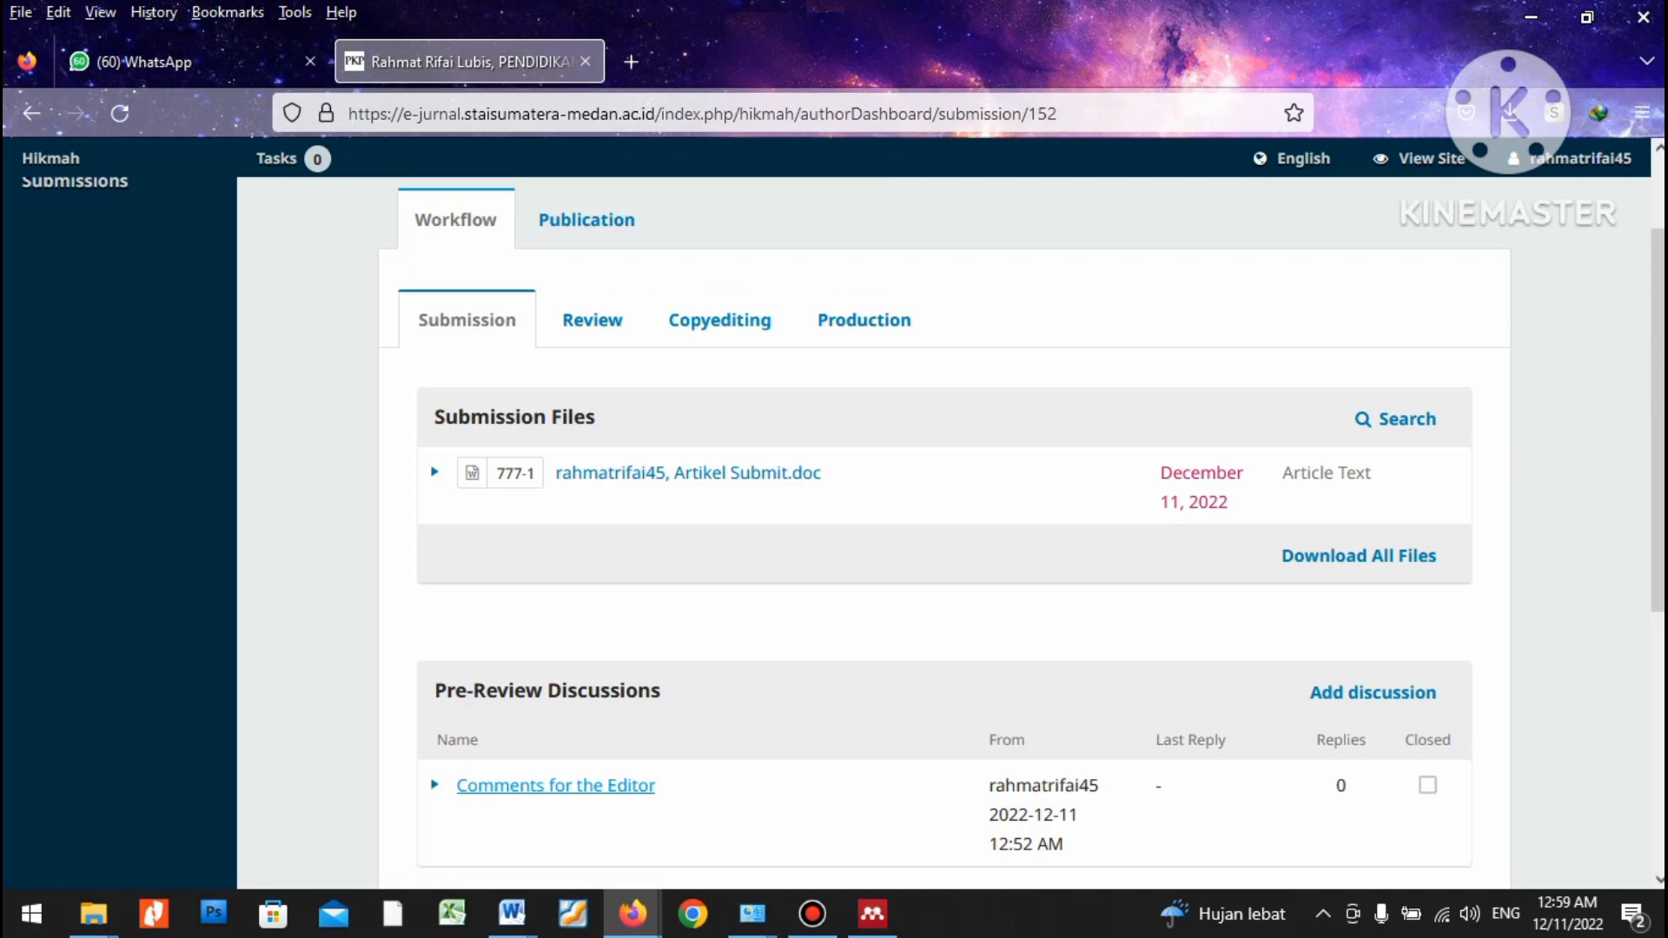
mouse_move(632, 913)
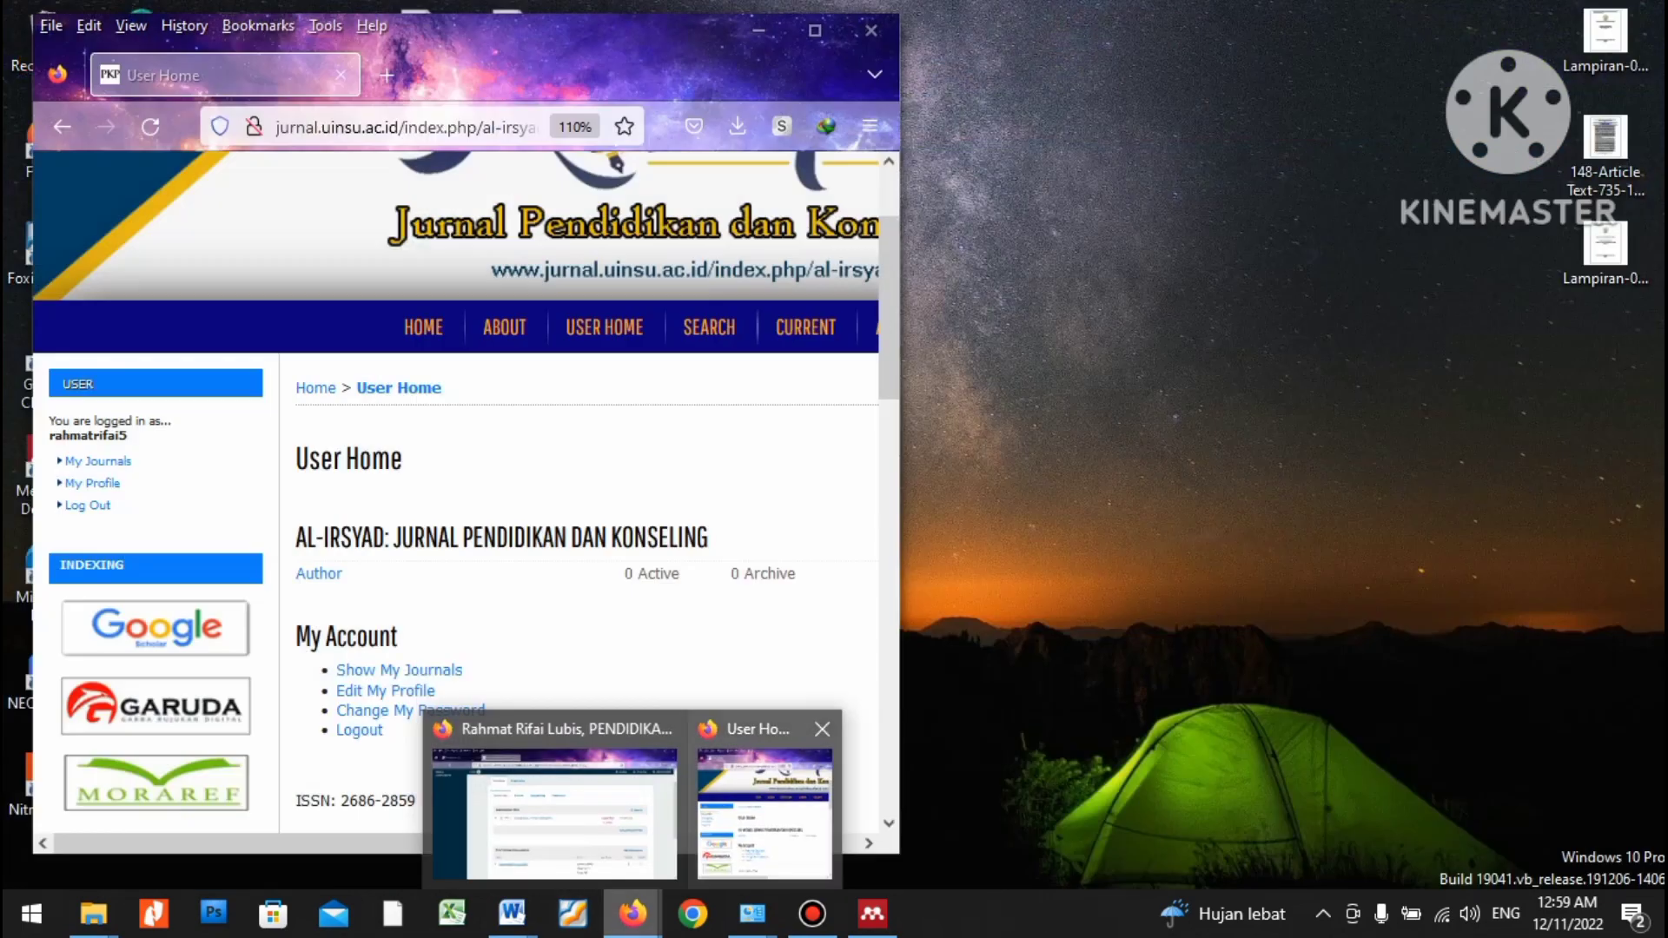
Bring the Al-Irsyad journal window forward, maximize it, and begin a New Submission.
click(764, 808)
scroll(469, 521, down, 3)
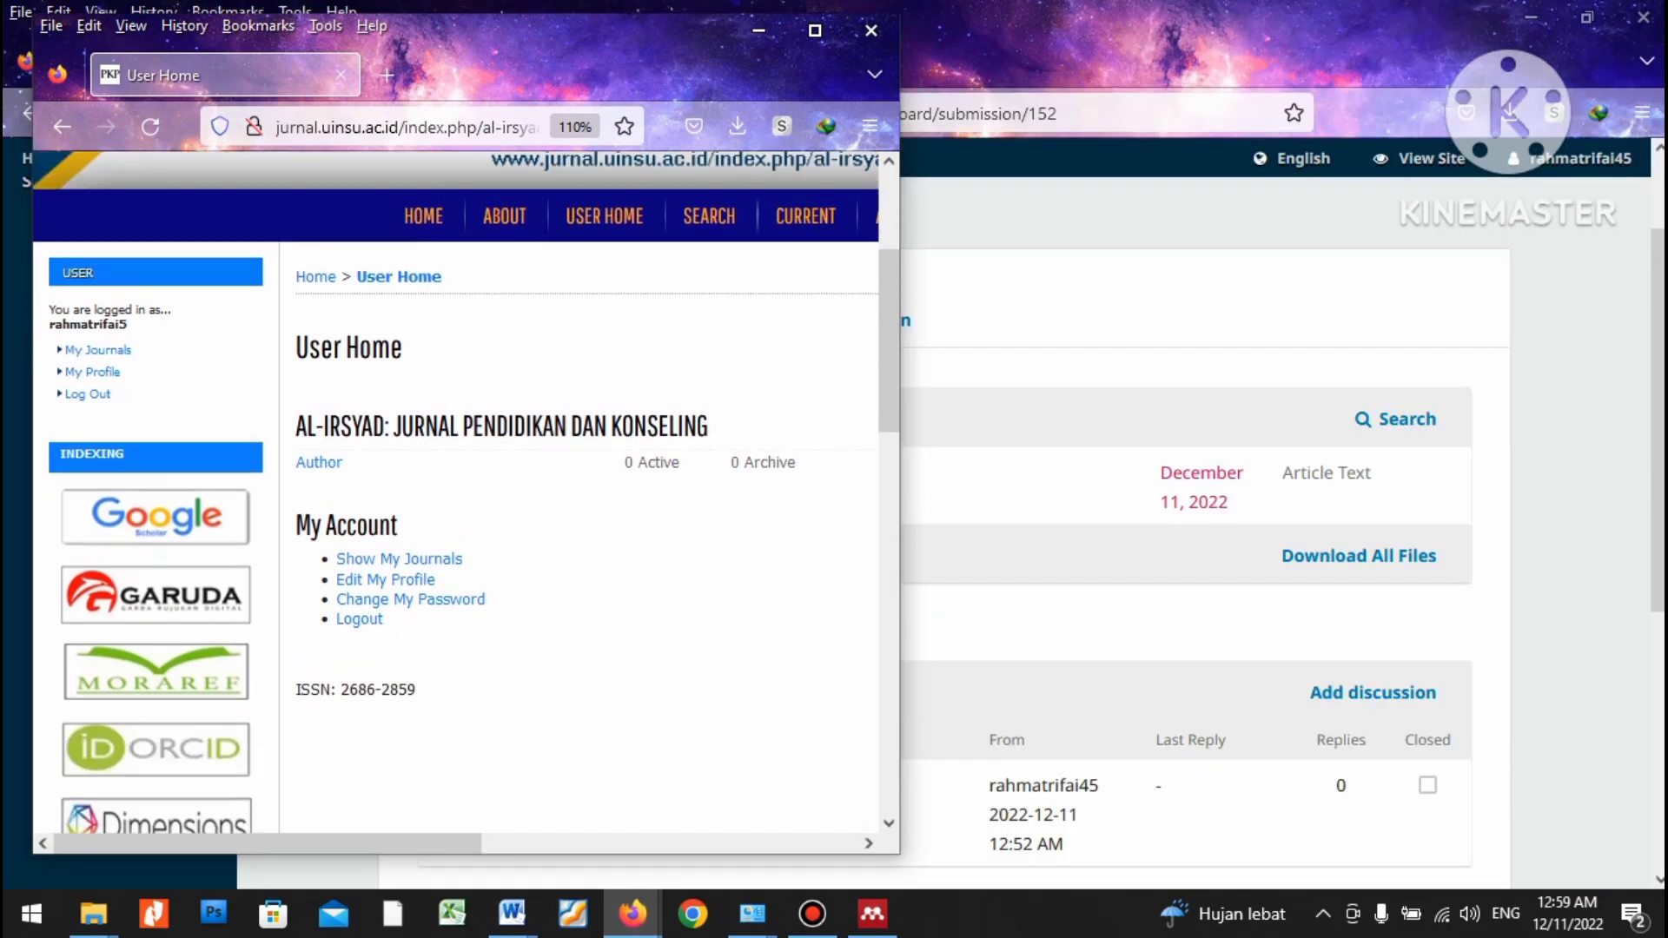
scroll(470, 522, up, 3)
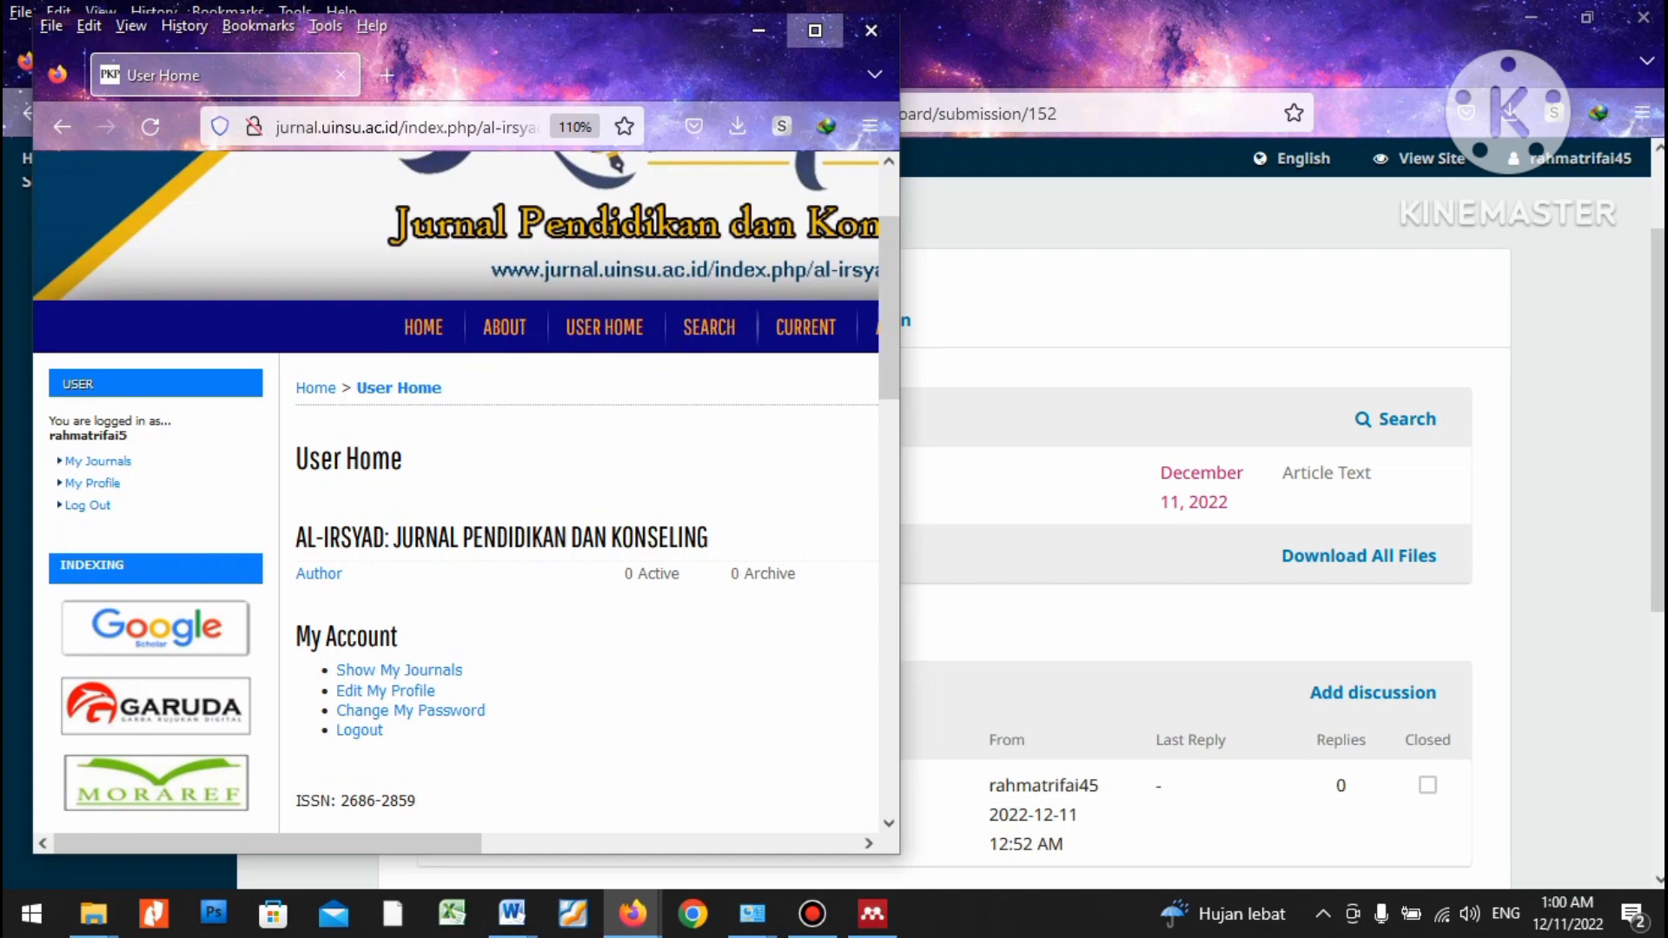
click(815, 31)
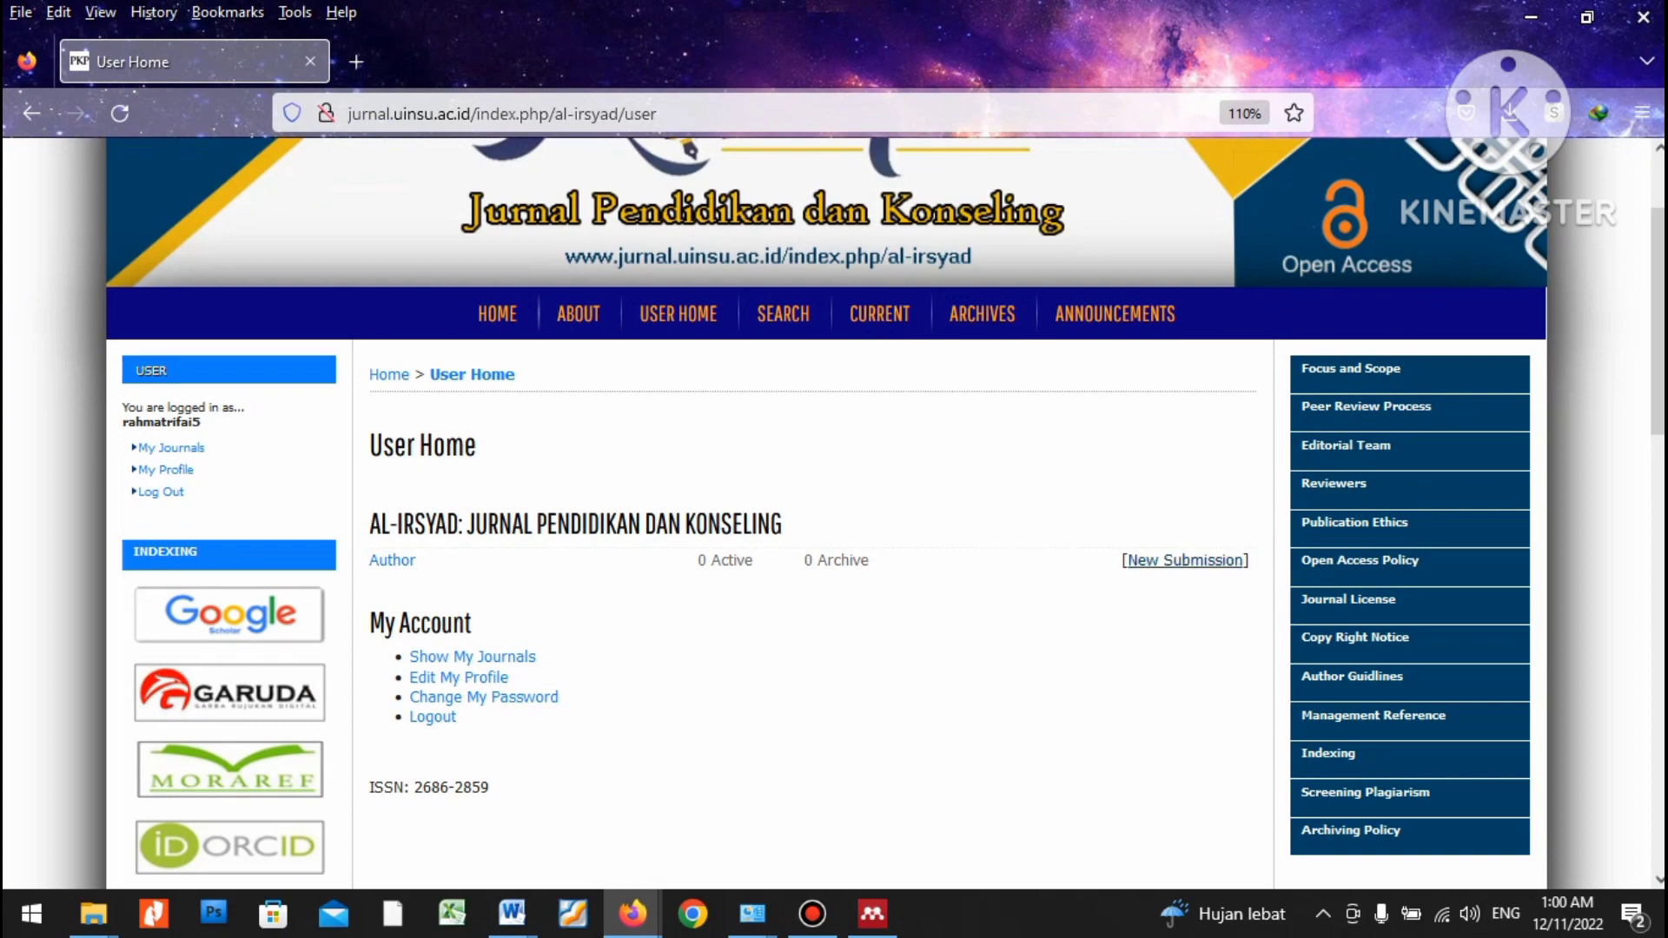
click(1185, 560)
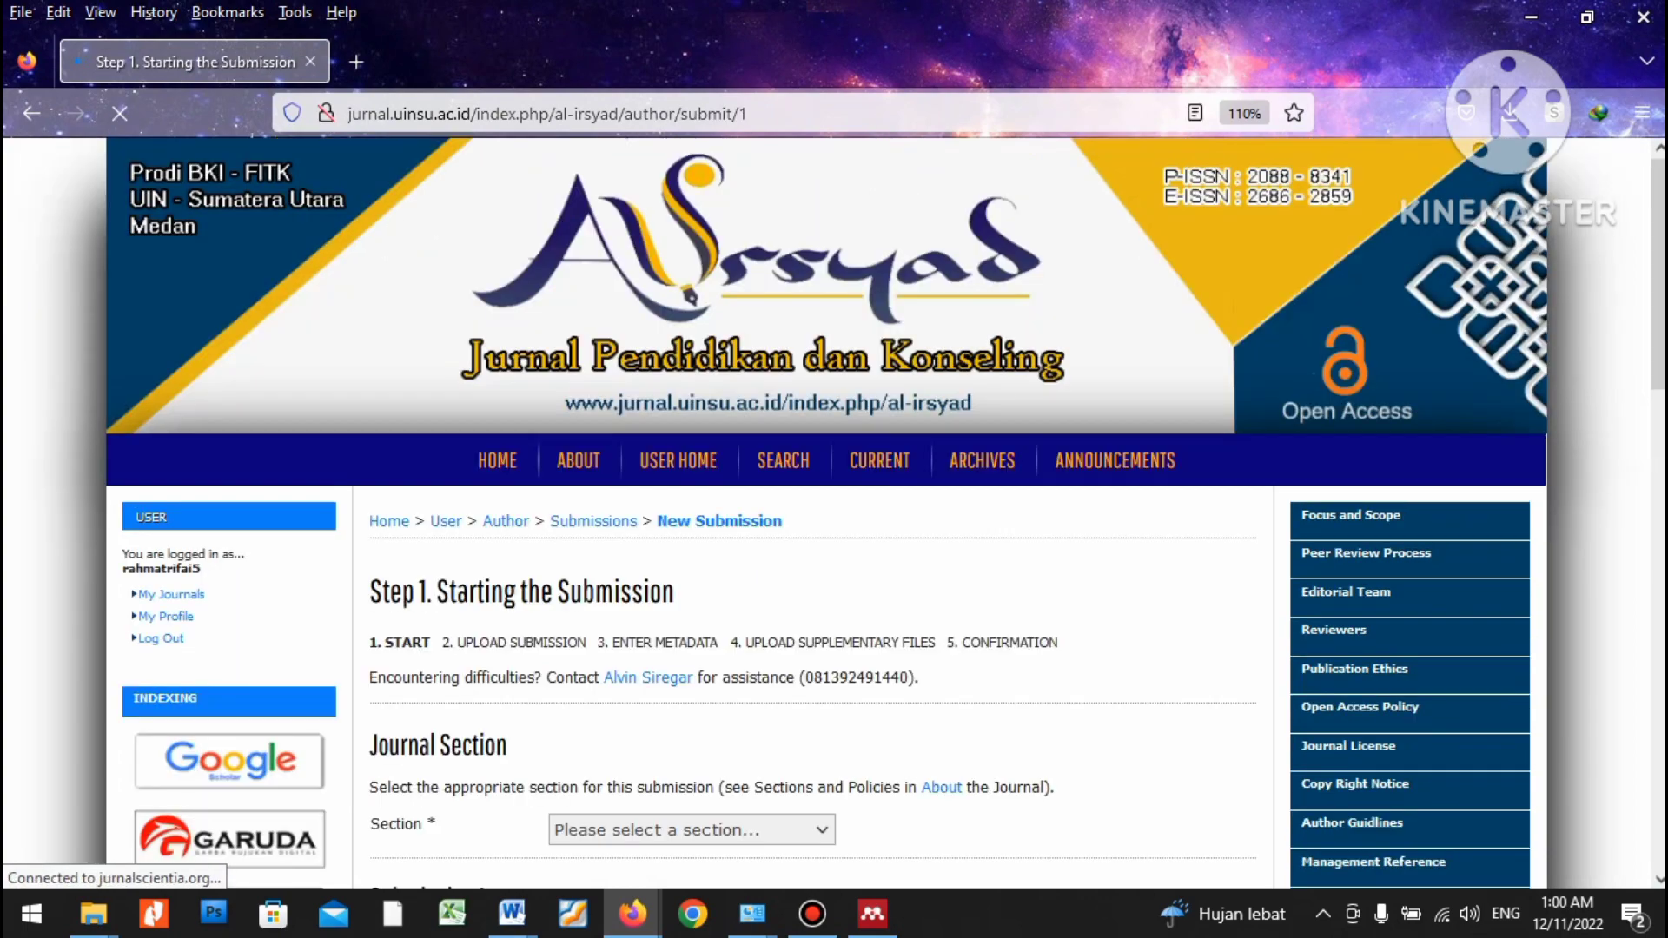
scroll(826, 512, down, 3)
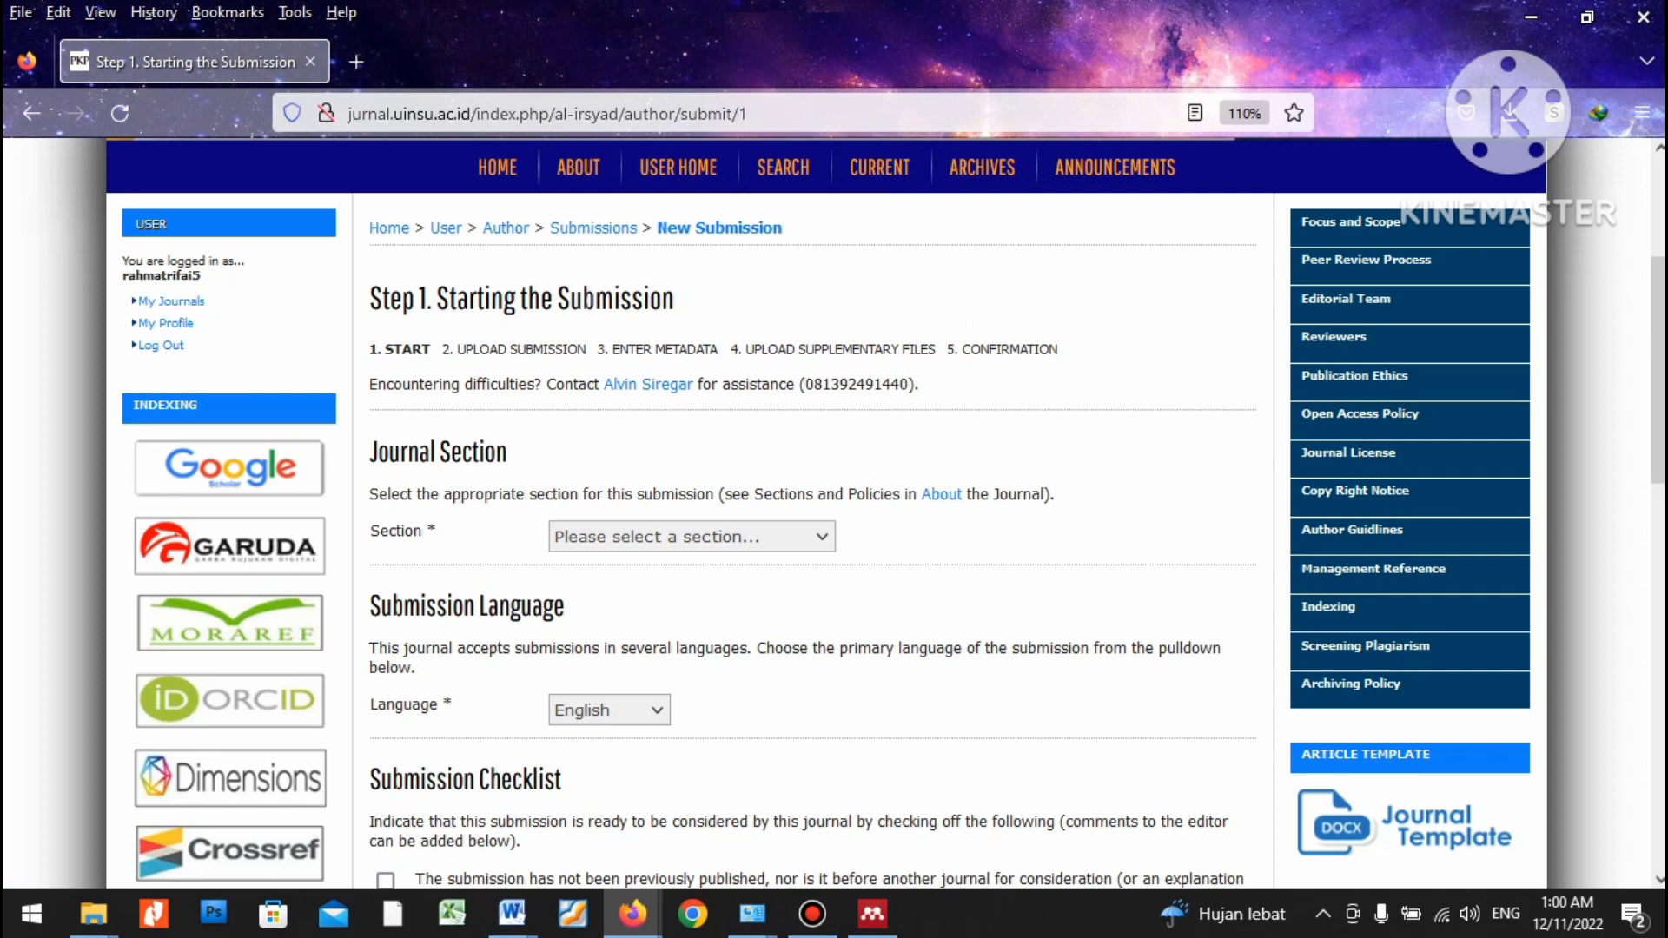
Set the submission section to Articles.
click(691, 537)
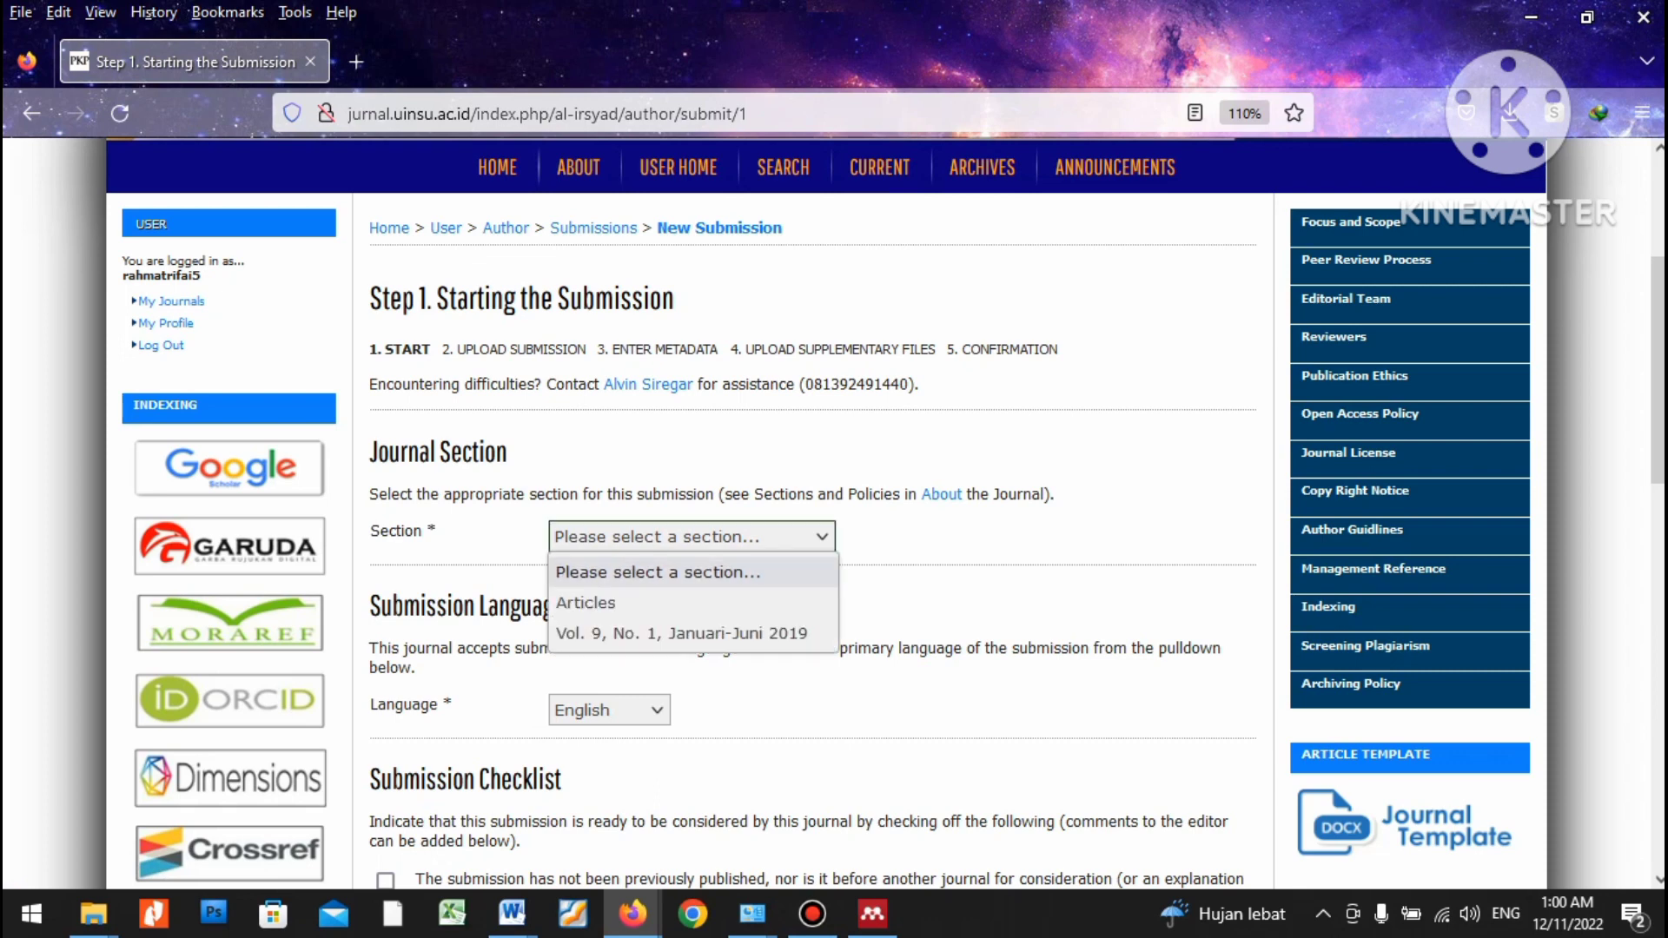
key(Escape)
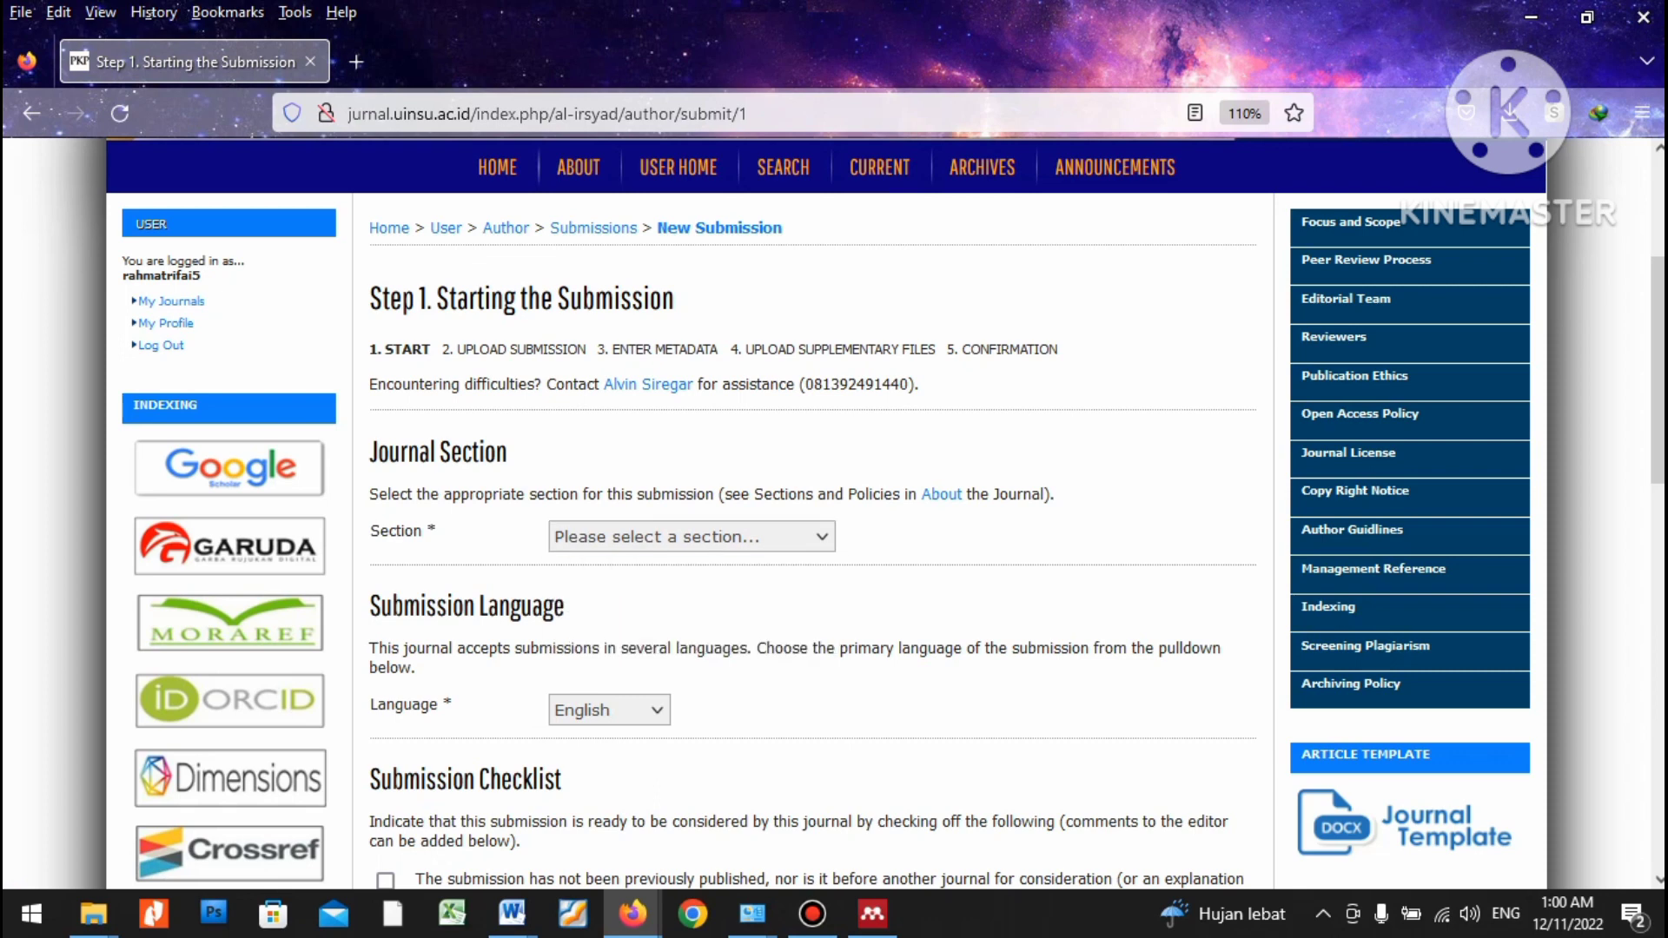
key(alt+Down)
key(Down)
key(Return)
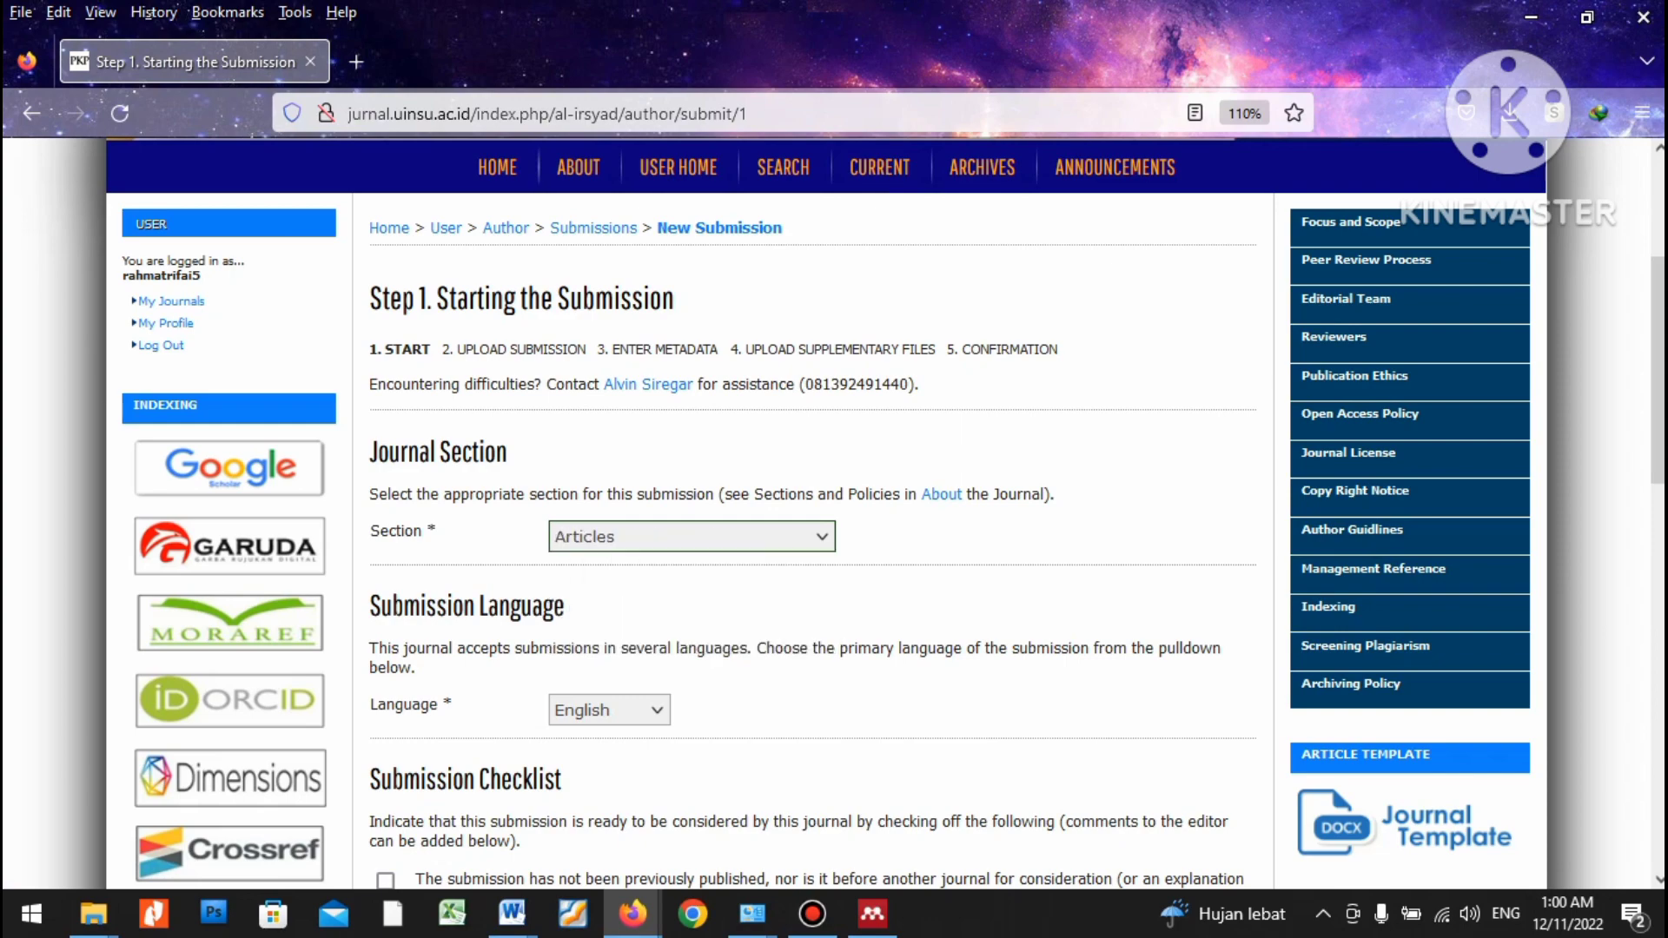
scroll(813, 513, down, 5)
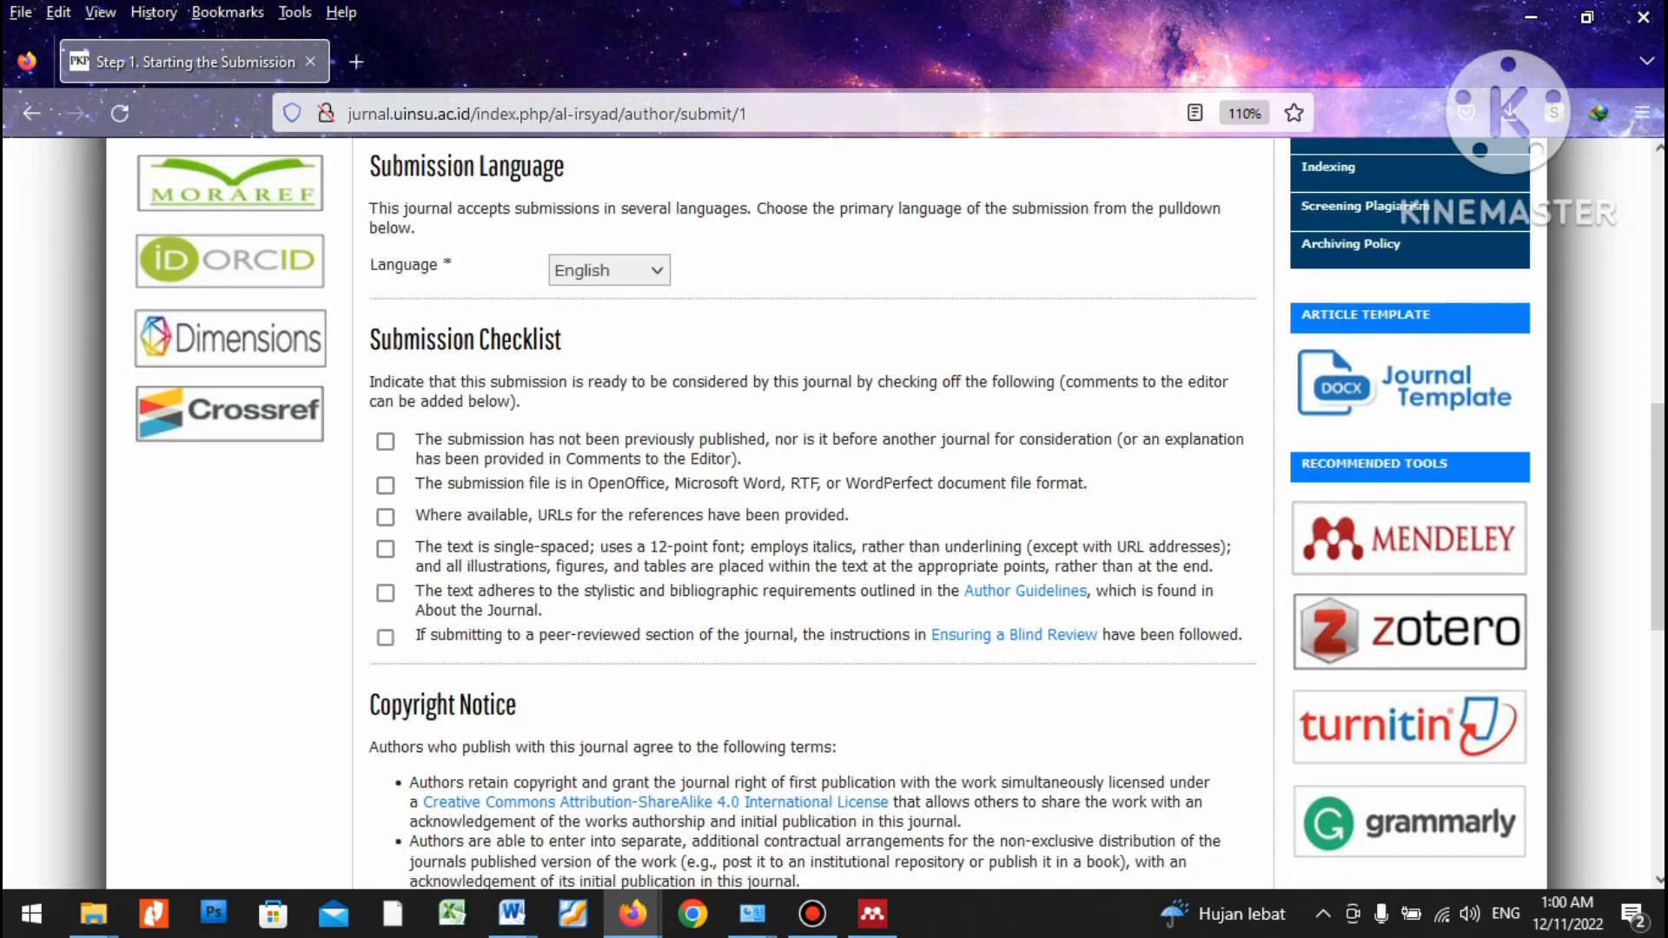
Tick all six submission checklist requirements.
click(385, 442)
click(385, 485)
click(385, 517)
click(385, 549)
click(385, 593)
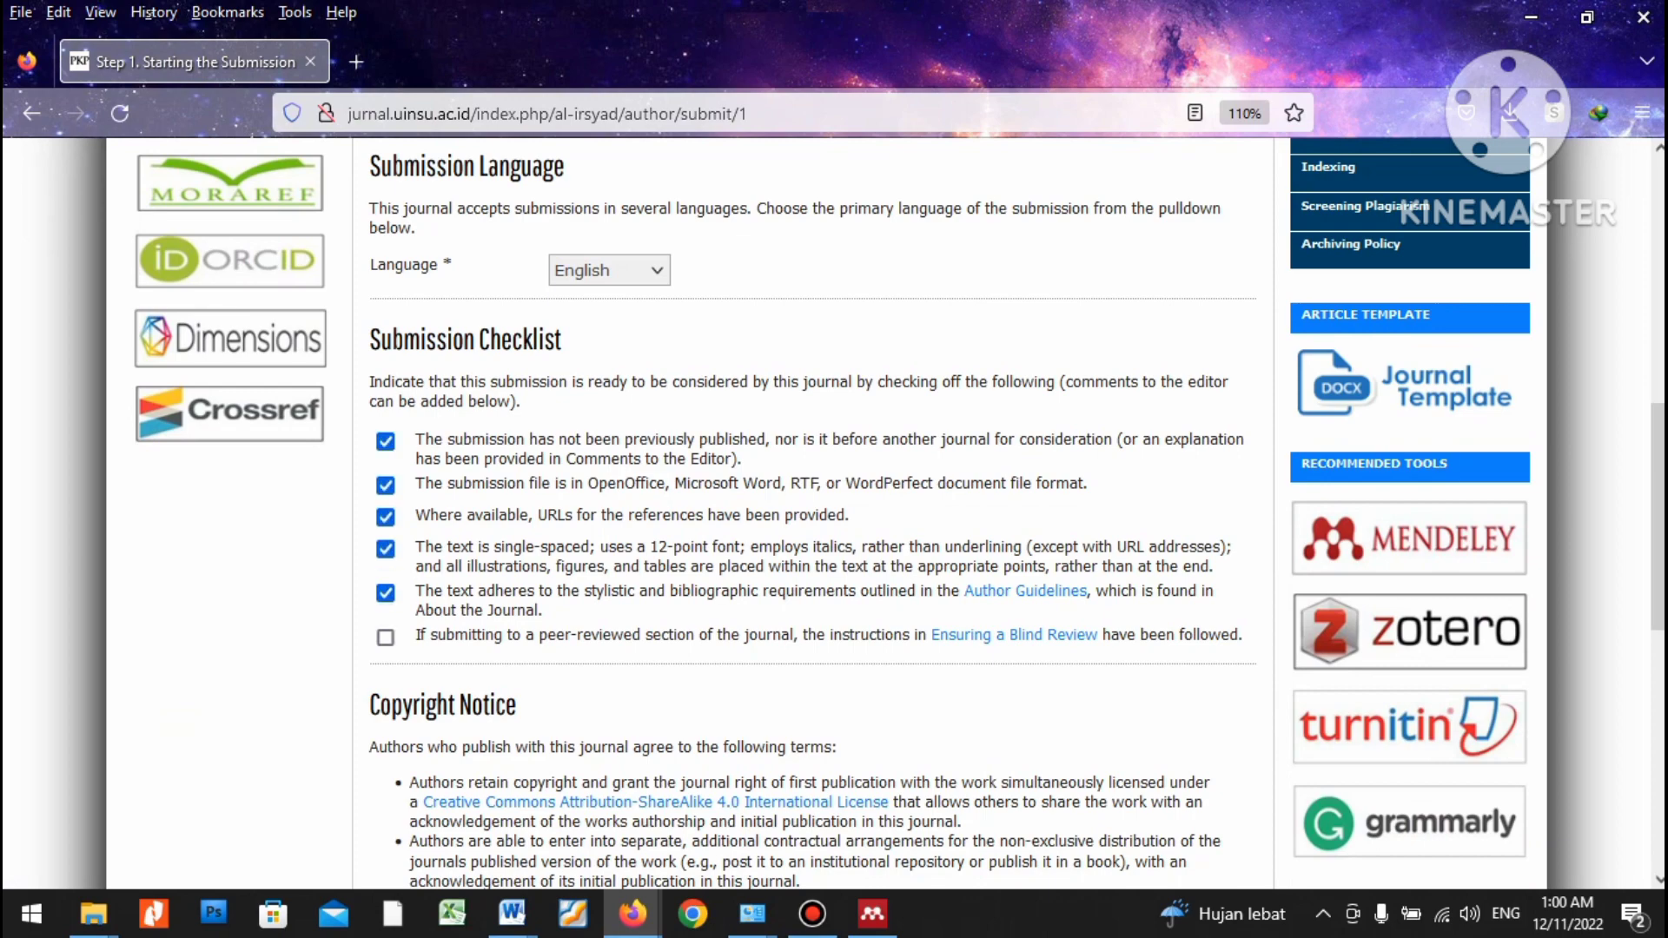
click(385, 637)
scroll(813, 512, down, 8)
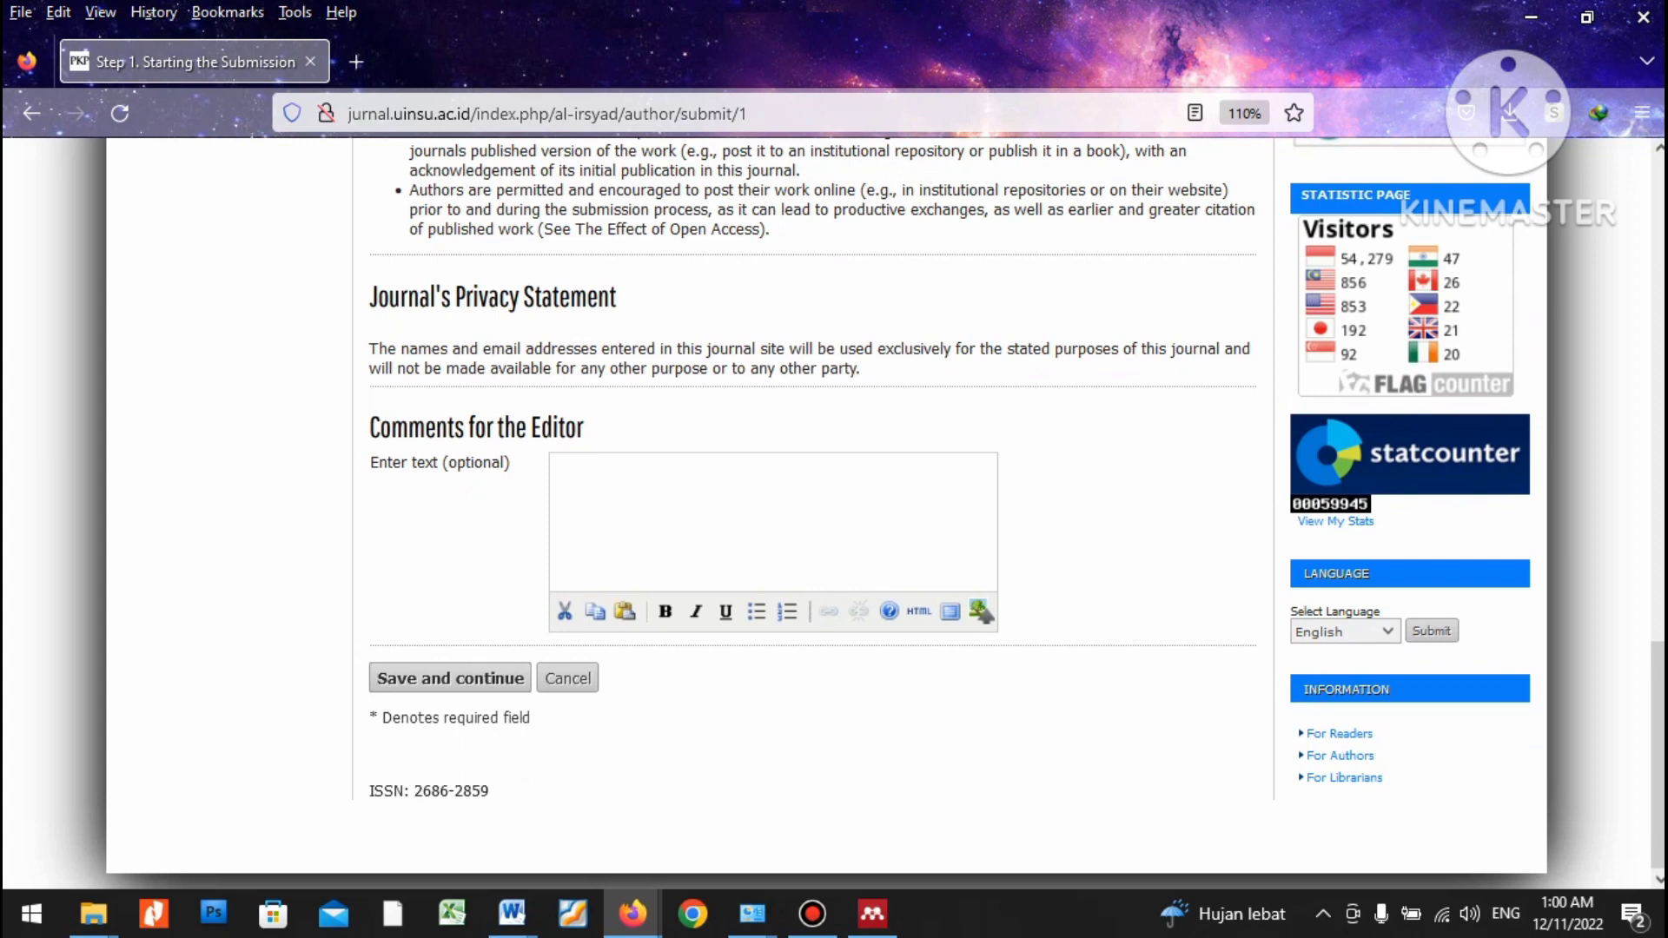
Start the editor comment with the greeting 'Kepada yth Editor'.
click(561, 473)
text(Kepada yht)
key(BackSpace)
key(BackSpace)
text(th ditor)
key(BackSpace)
key(BackSpace)
key(BackSpace)
key(BackSpace)
key(BackSpace)
text(di)
key(BackSpace)
key(BackSpace)
text(Editor)
key(Return)
Add the message asking for the article to be accepted and published, close with 'terimkasih', and save.
text(Beriku k)
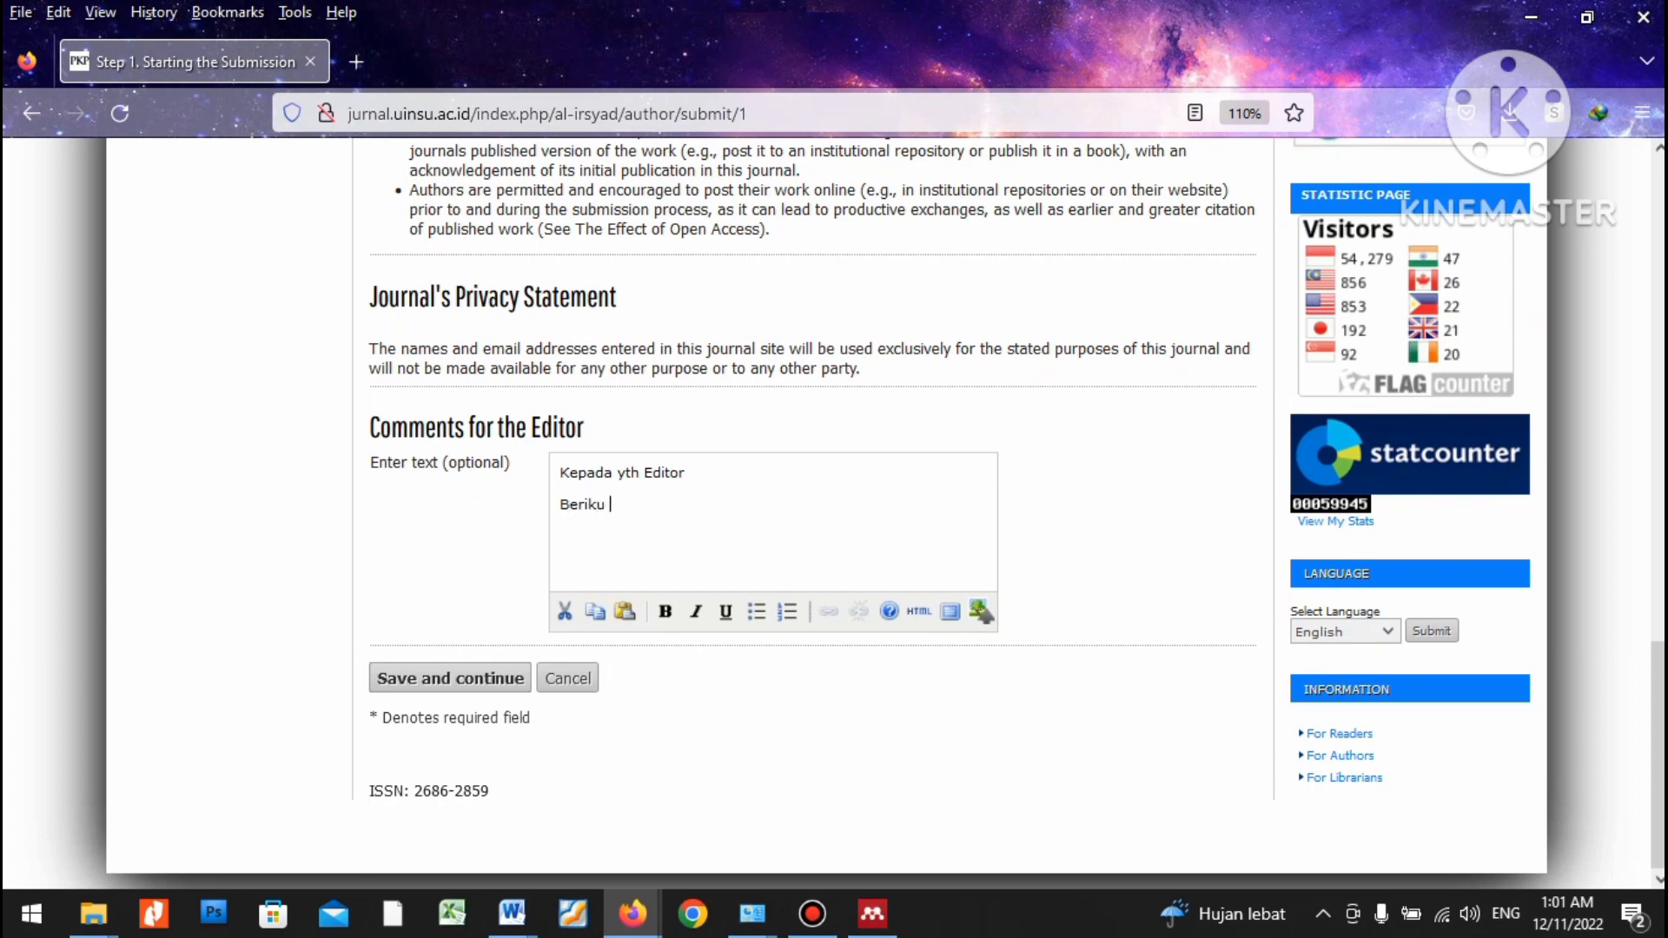
key(BackSpace)
key(BackSpace)
text(t kami kirimkan artikel kami)
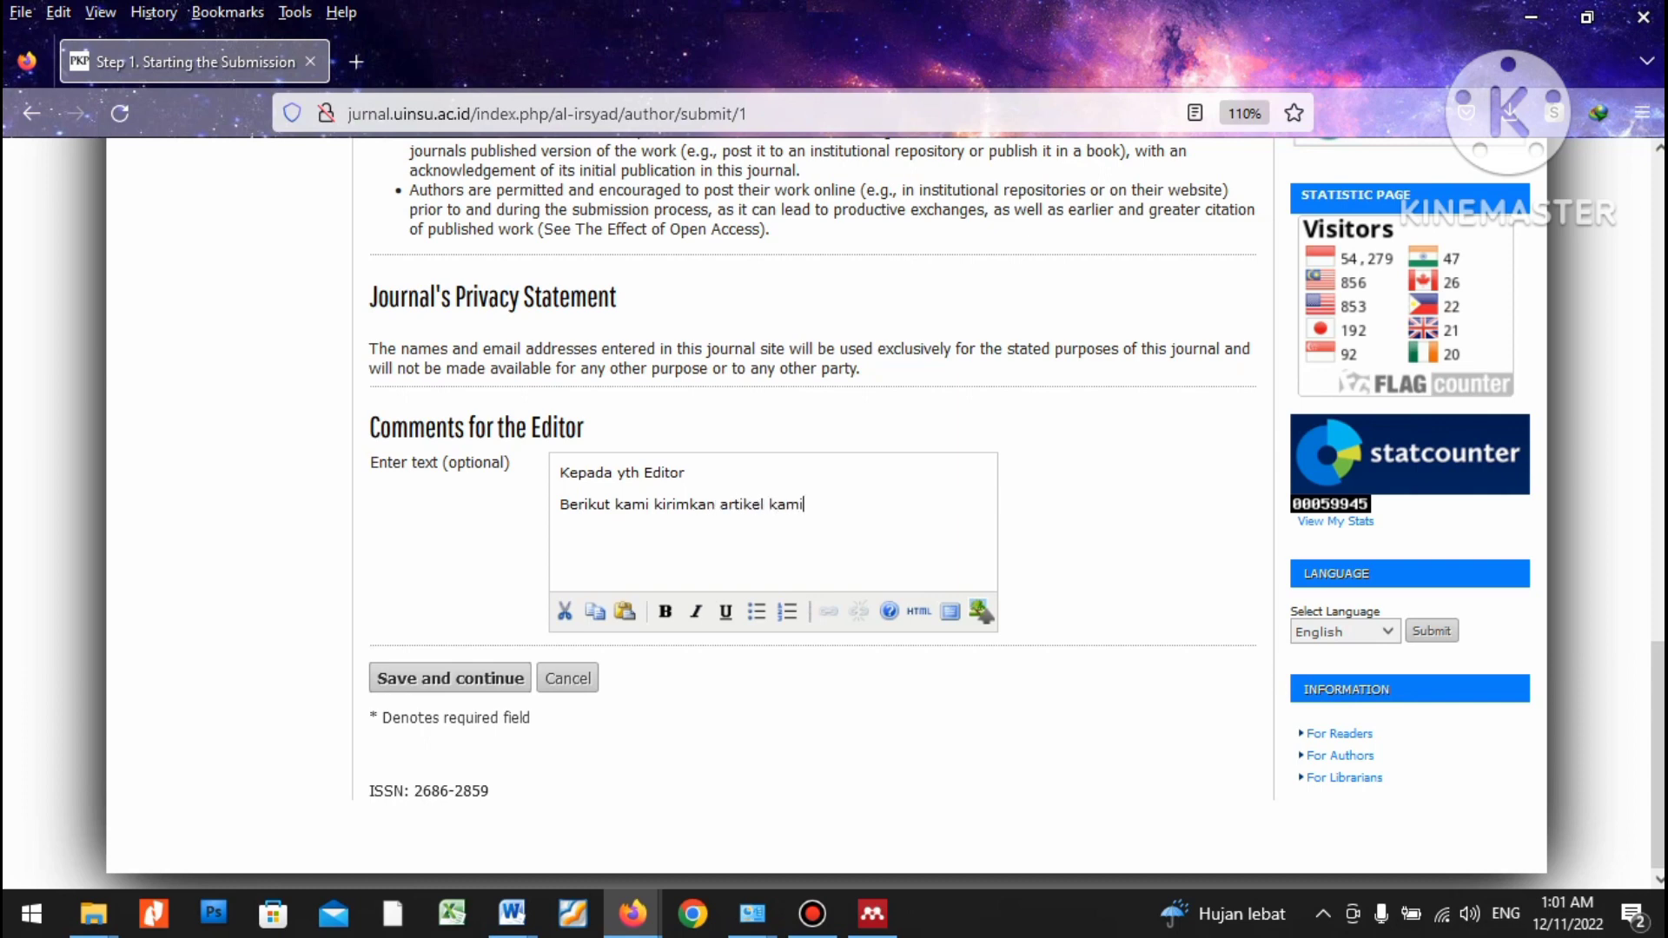
text(, semog dapat diterima dan t)
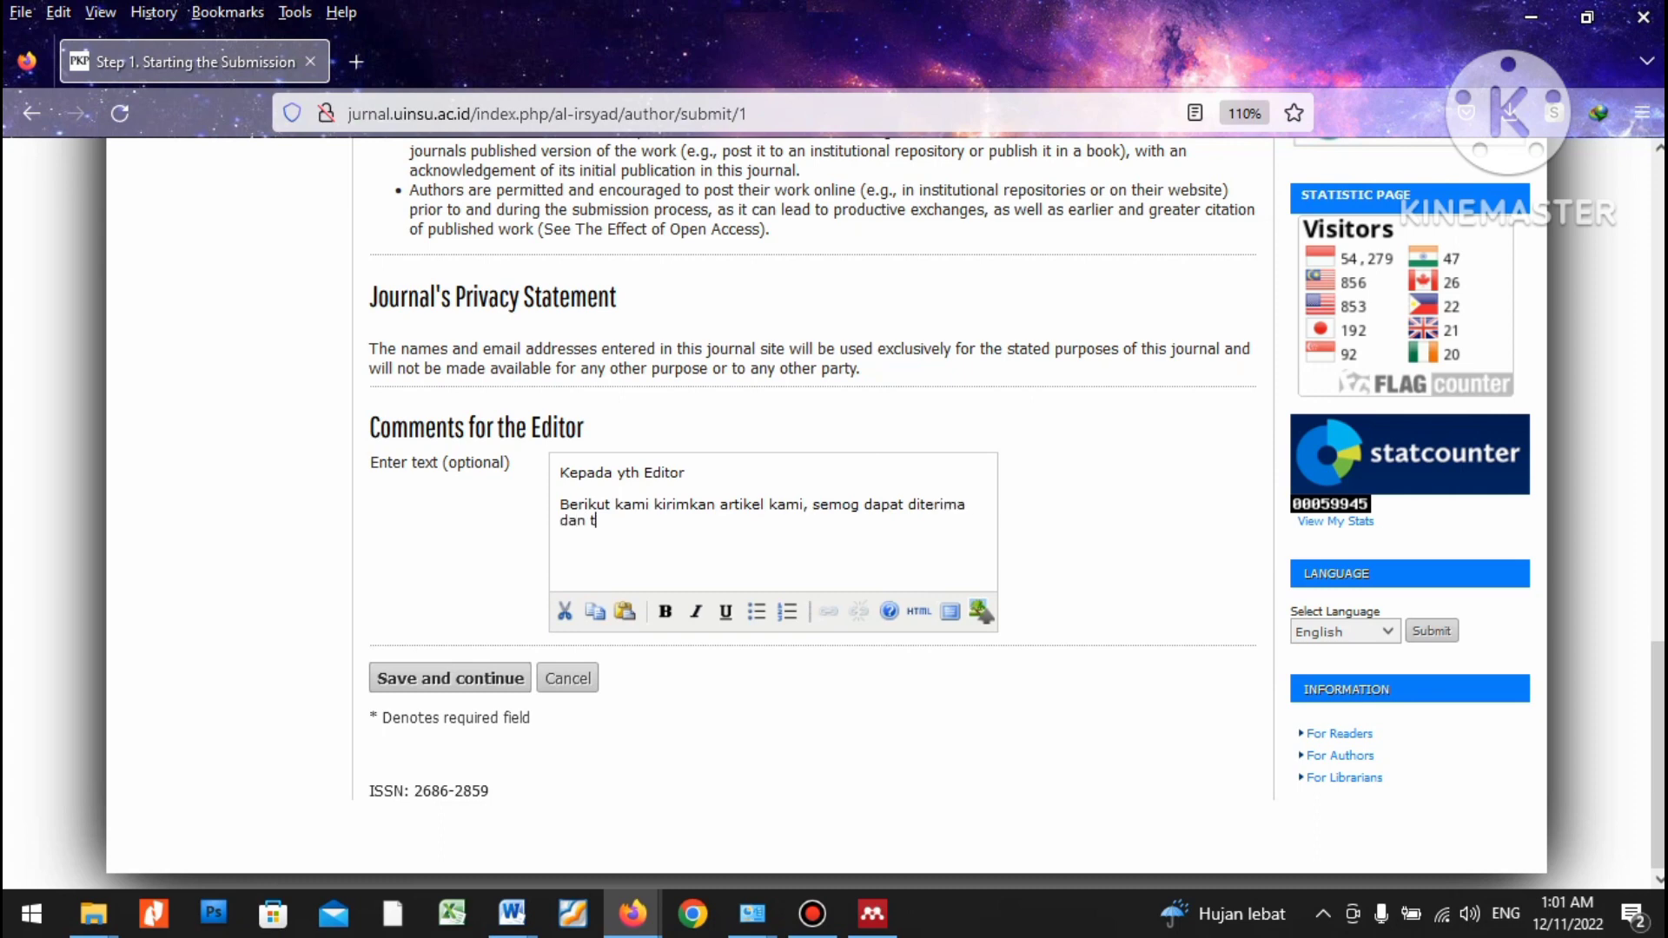
key(BackSpace)
text(iter)
key(BackSpace)
key(BackSpace)
key(BackSpace)
key(BackSpace)
text(diterbitkan)
key(Return)
text(rt)
key(BackSpace)
text(terimkasih)
click(450, 678)
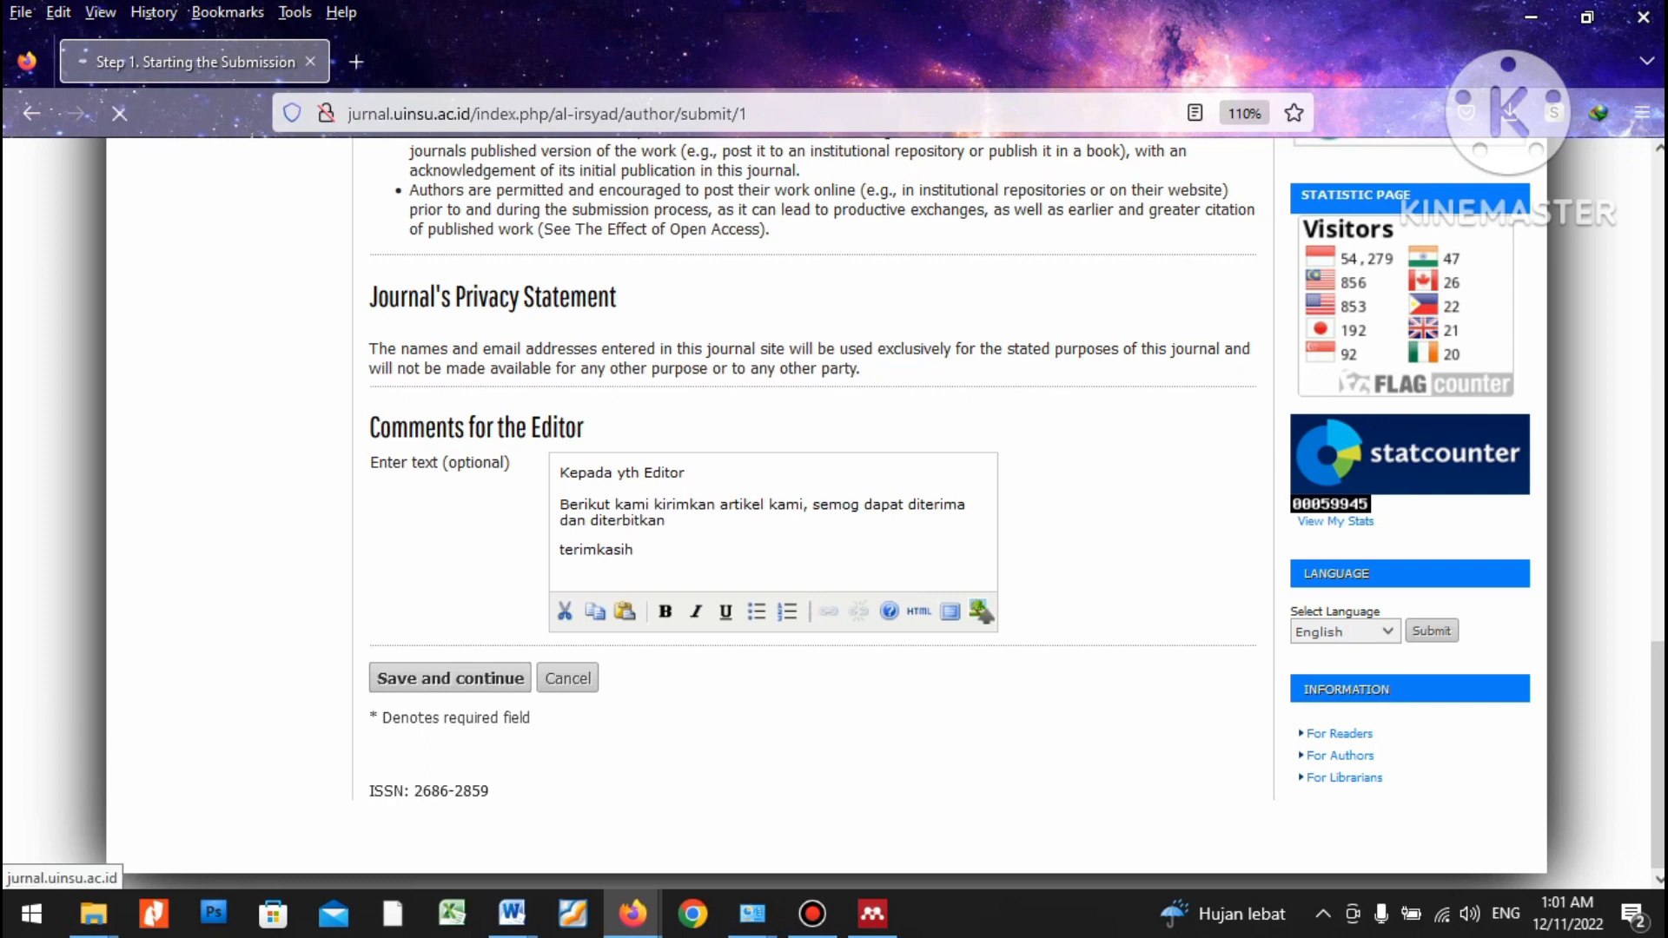
scroll(812, 521, down, 5)
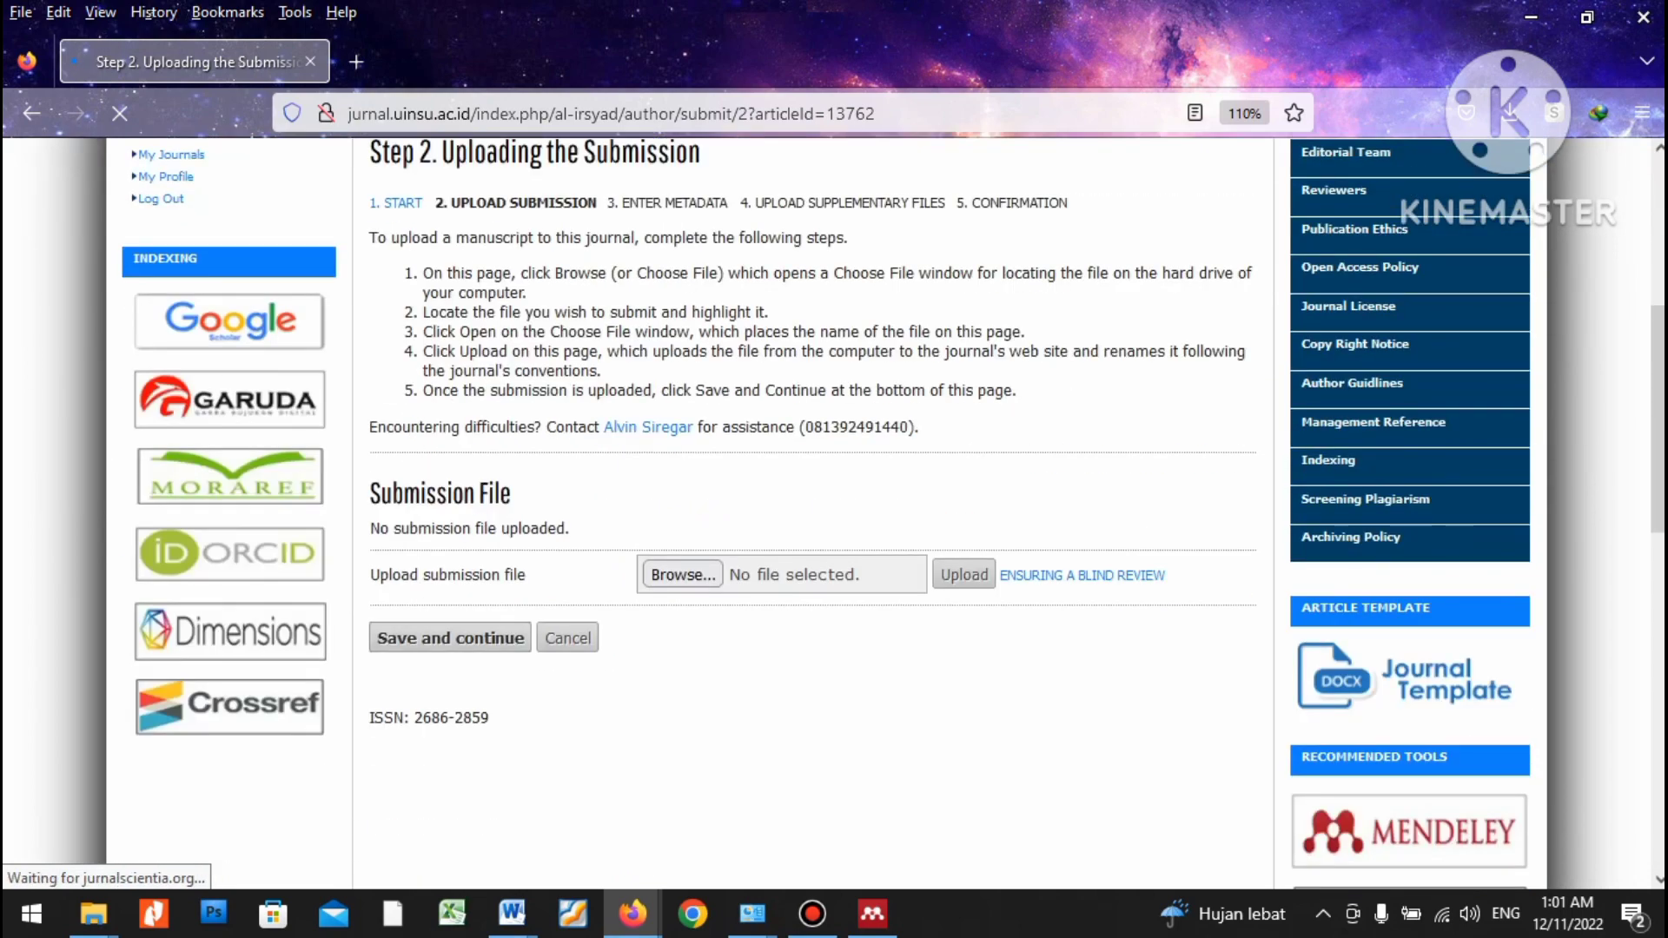
Select the 'Artikel Submit' document on the Desktop as the submission file.
scroll(812, 521, up, 2)
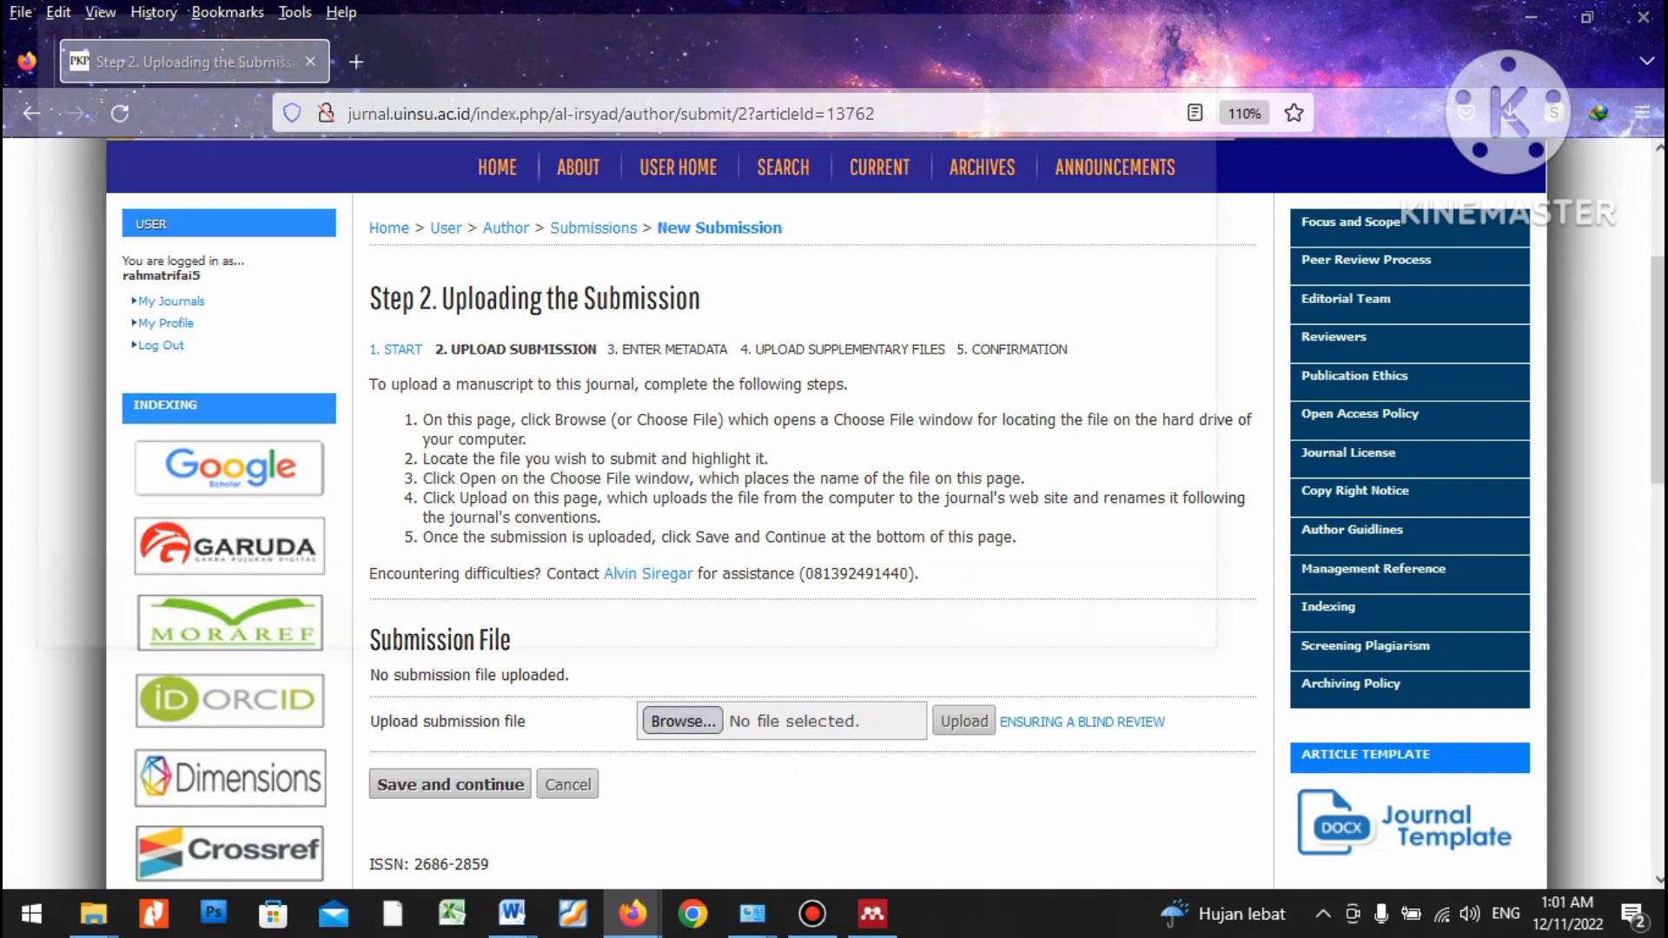
click(683, 722)
click(856, 399)
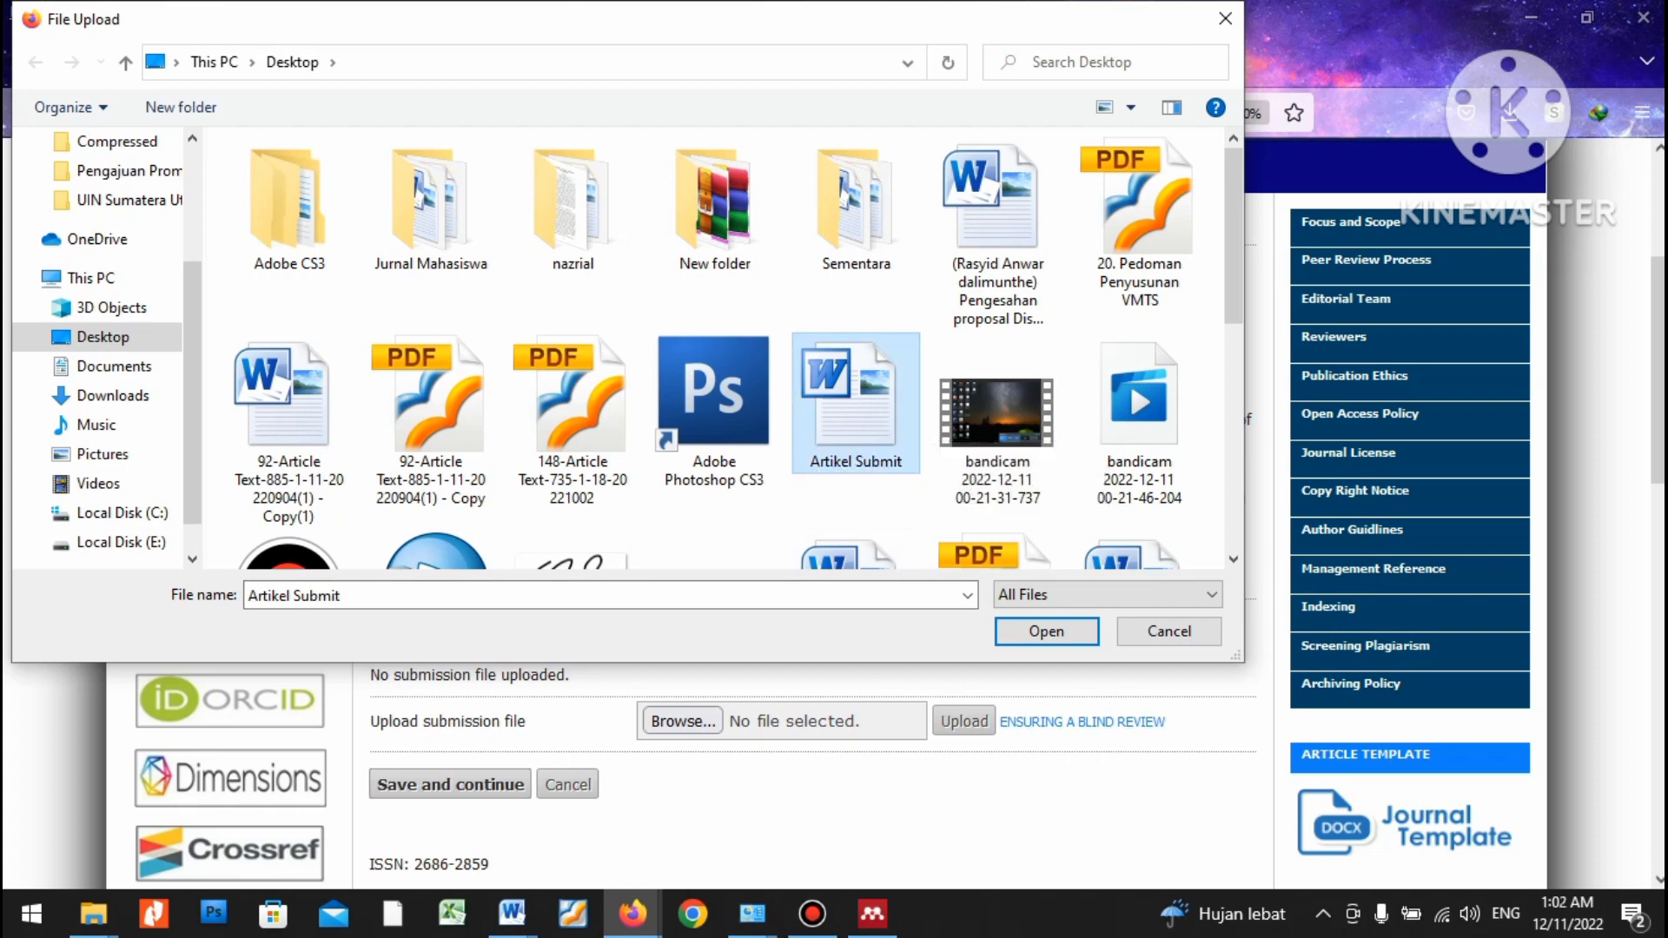
Upload Artikel Submit.doc as the manuscript and save to reach the Step 3 metadata form.
click(1047, 631)
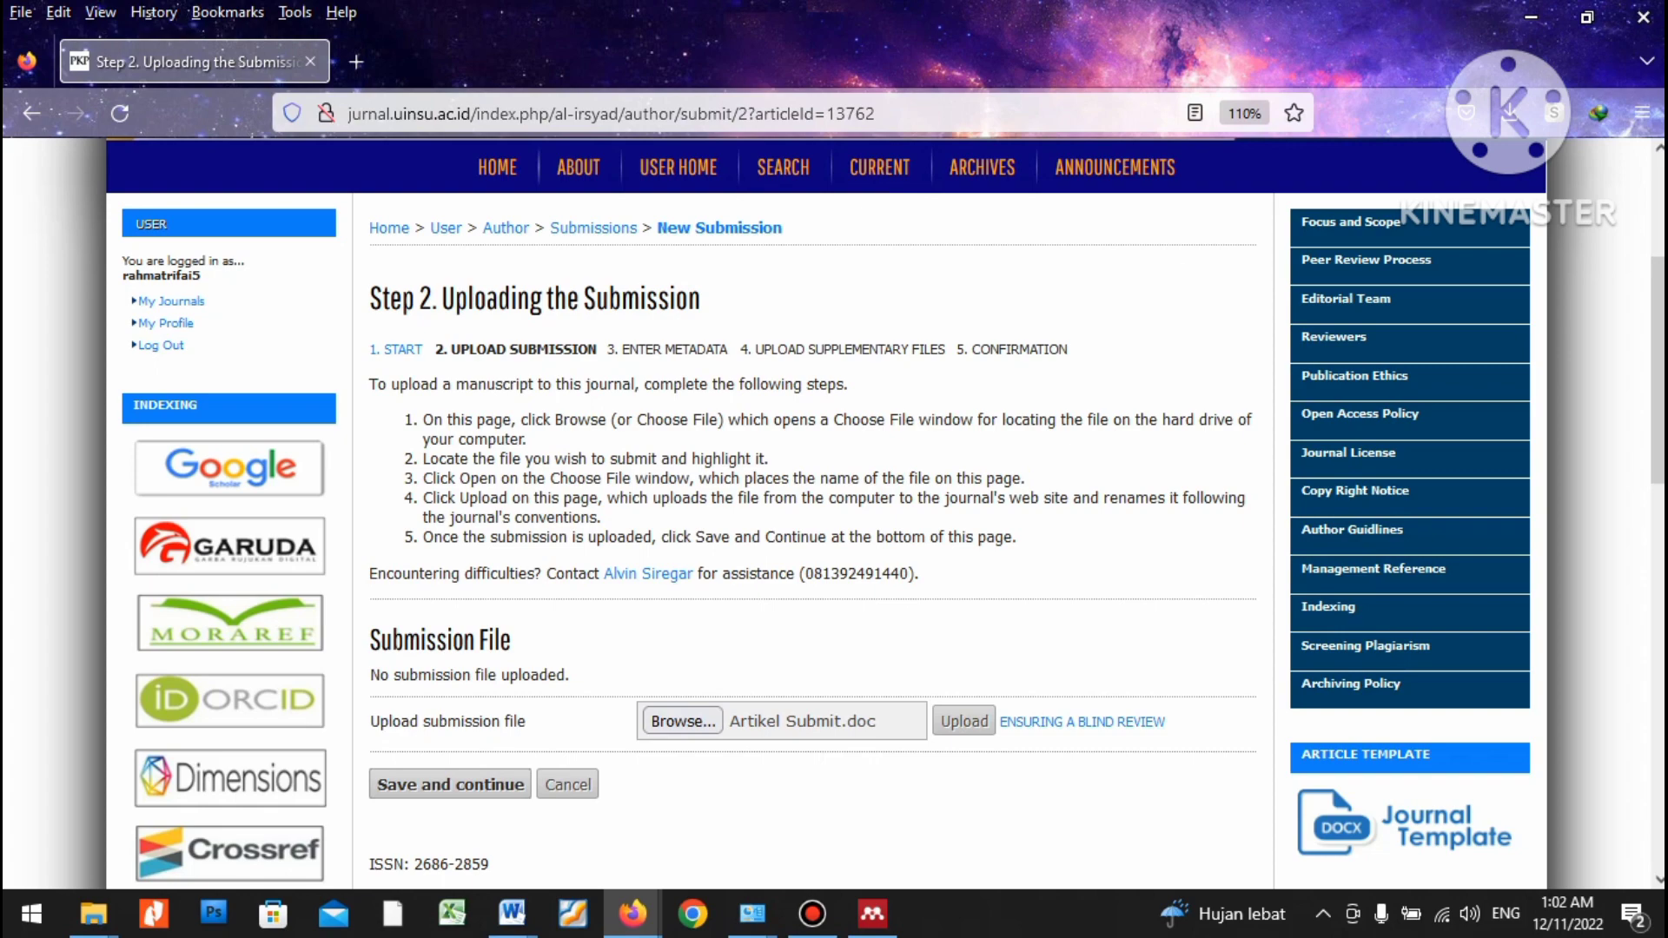
key(Return)
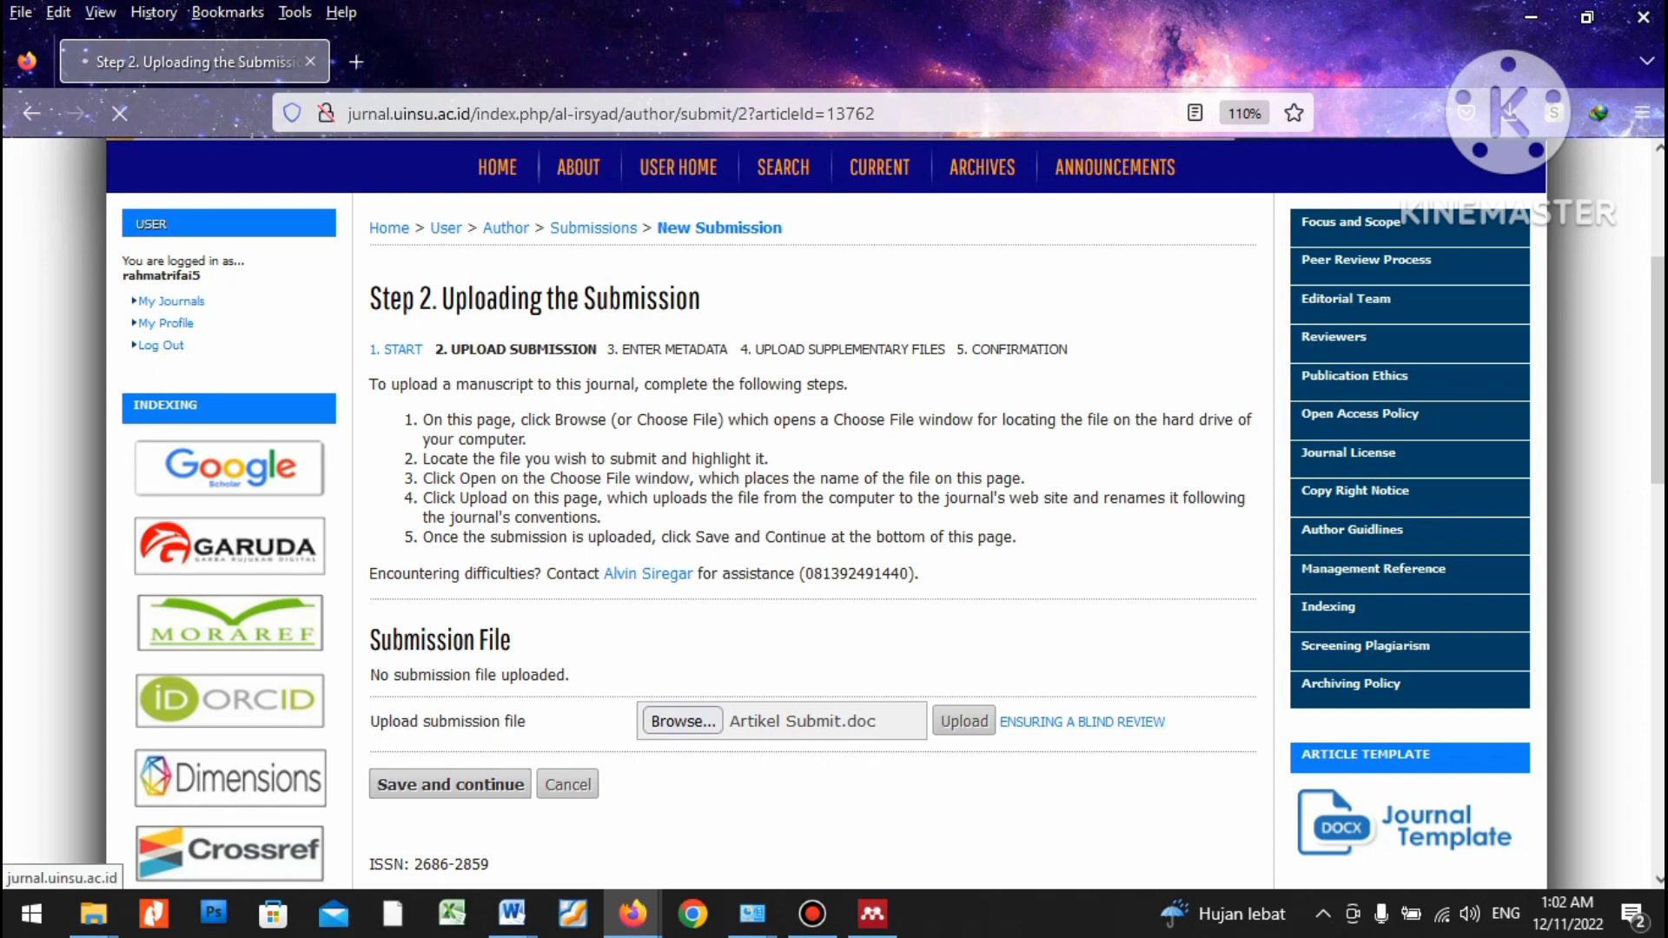
scroll(834, 512, down, 1)
scroll(834, 513, down, 4)
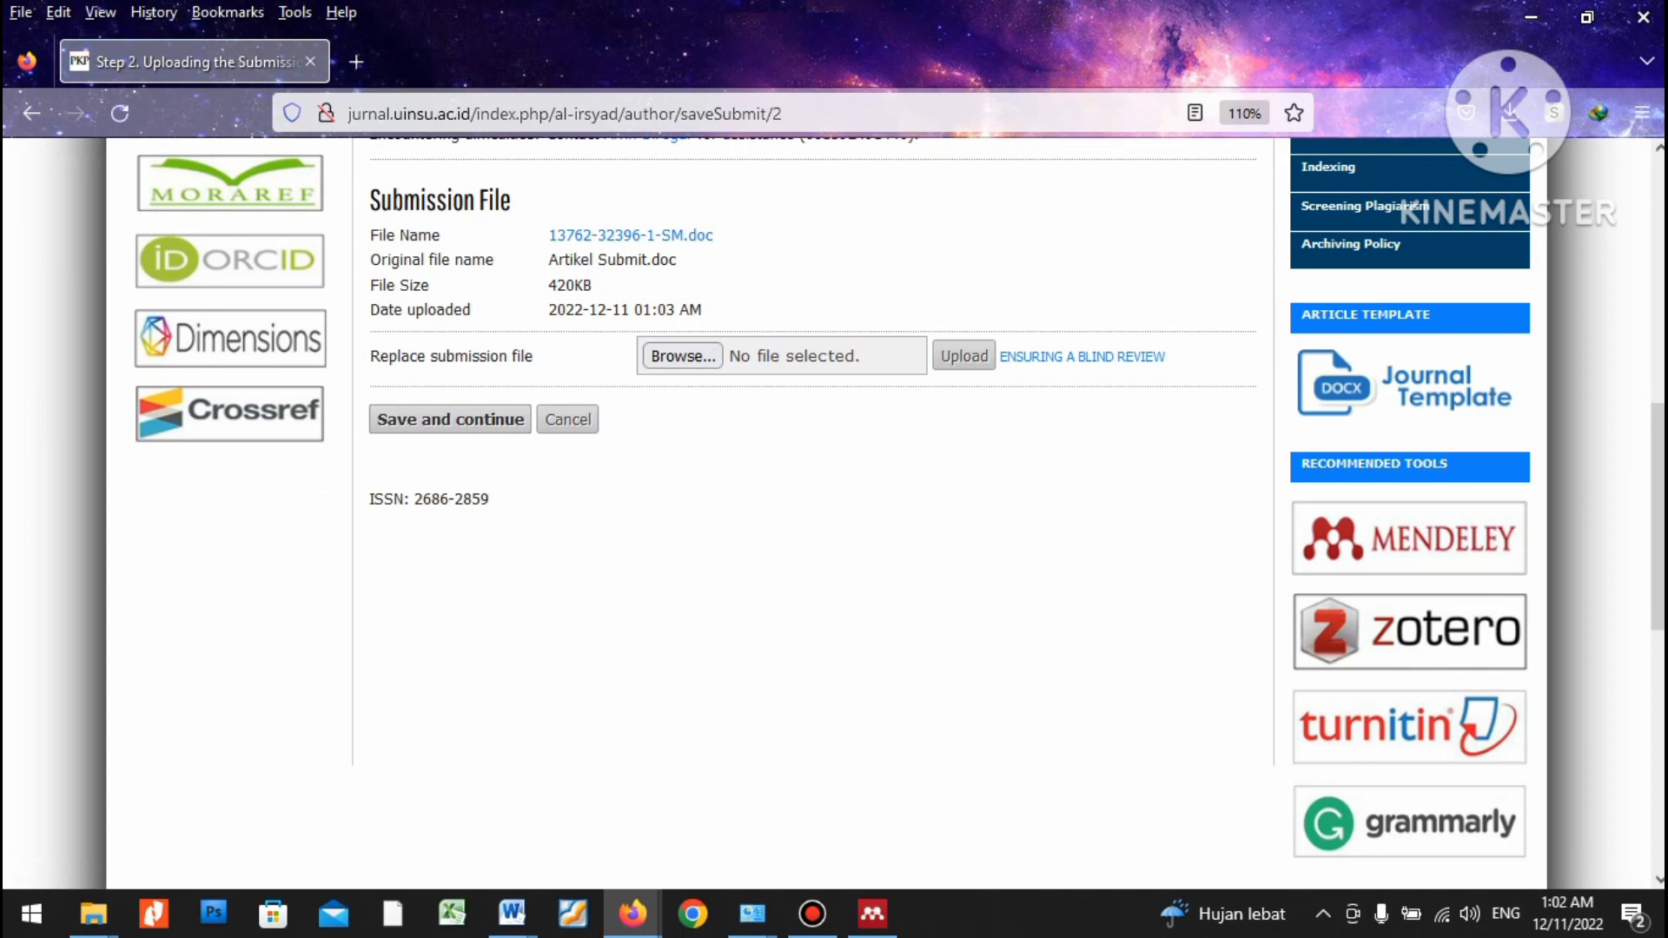
click(450, 420)
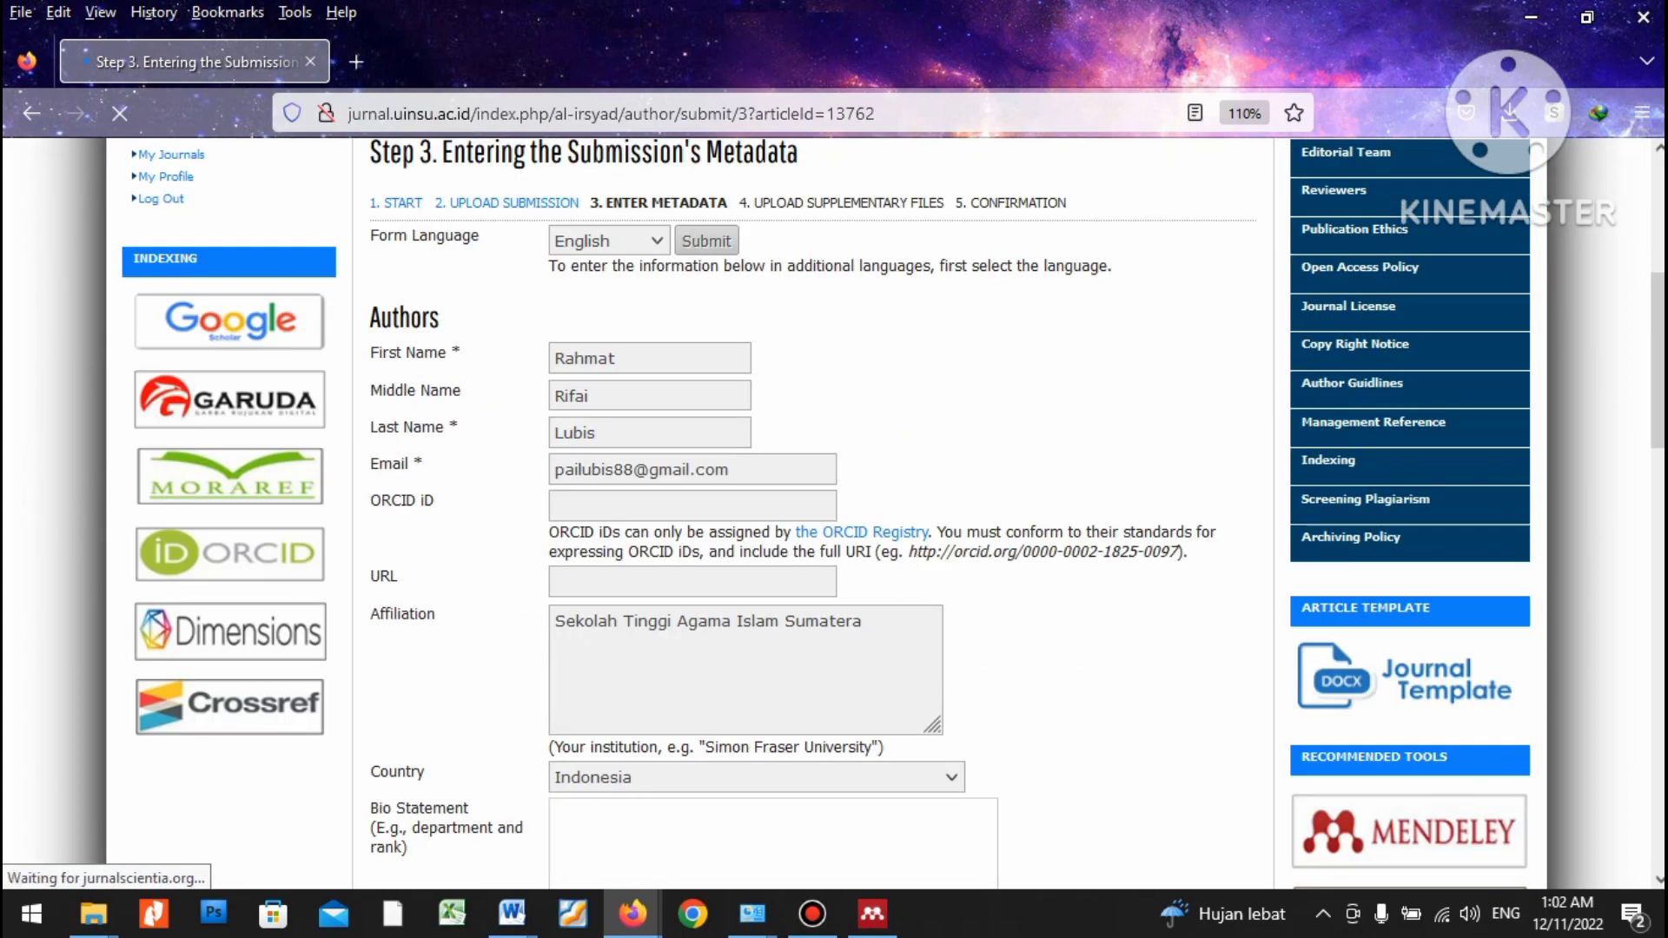
Enter the co-author's first name and last name in separate fields.
scroll(625, 517, down, 5)
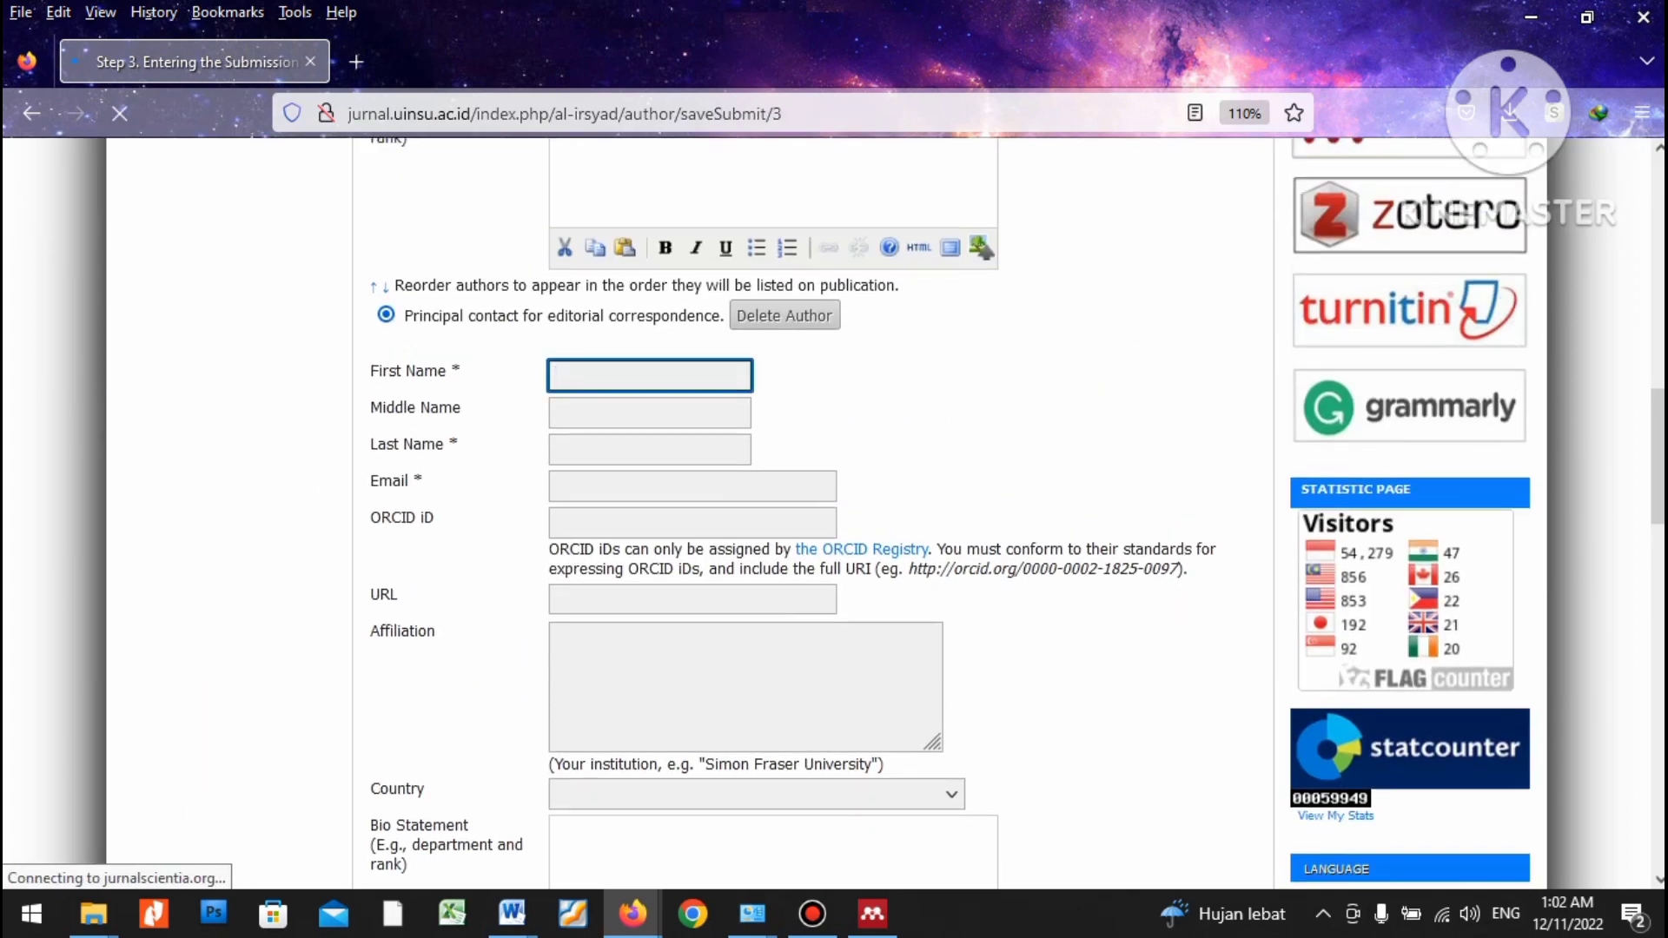
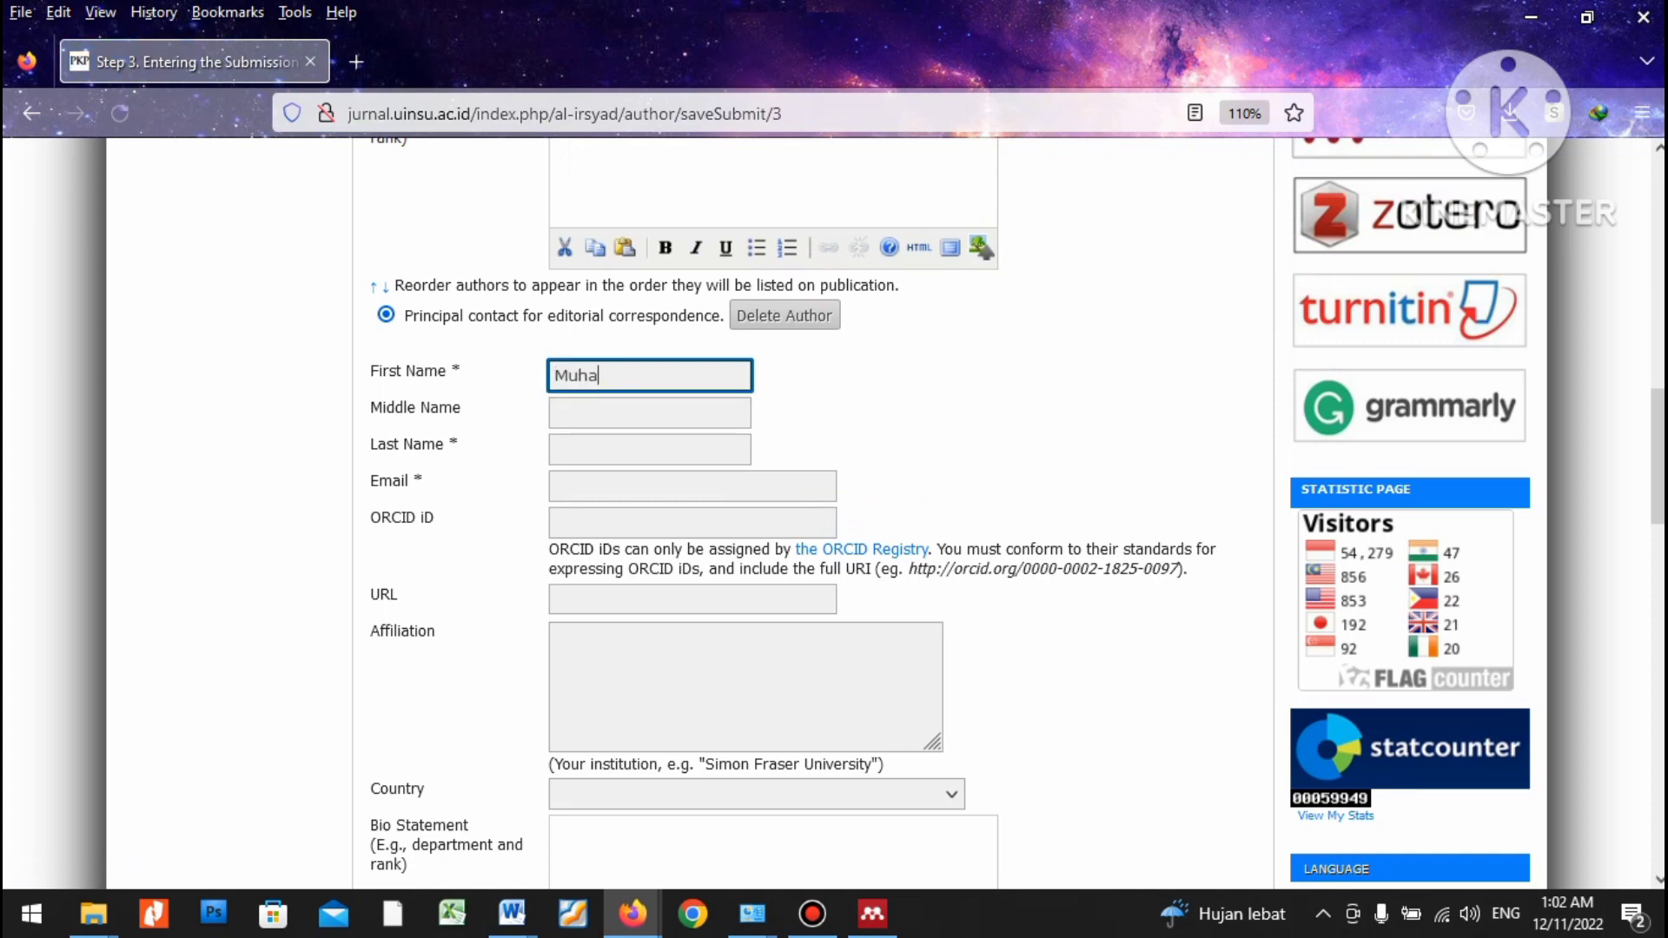
key(Tab)
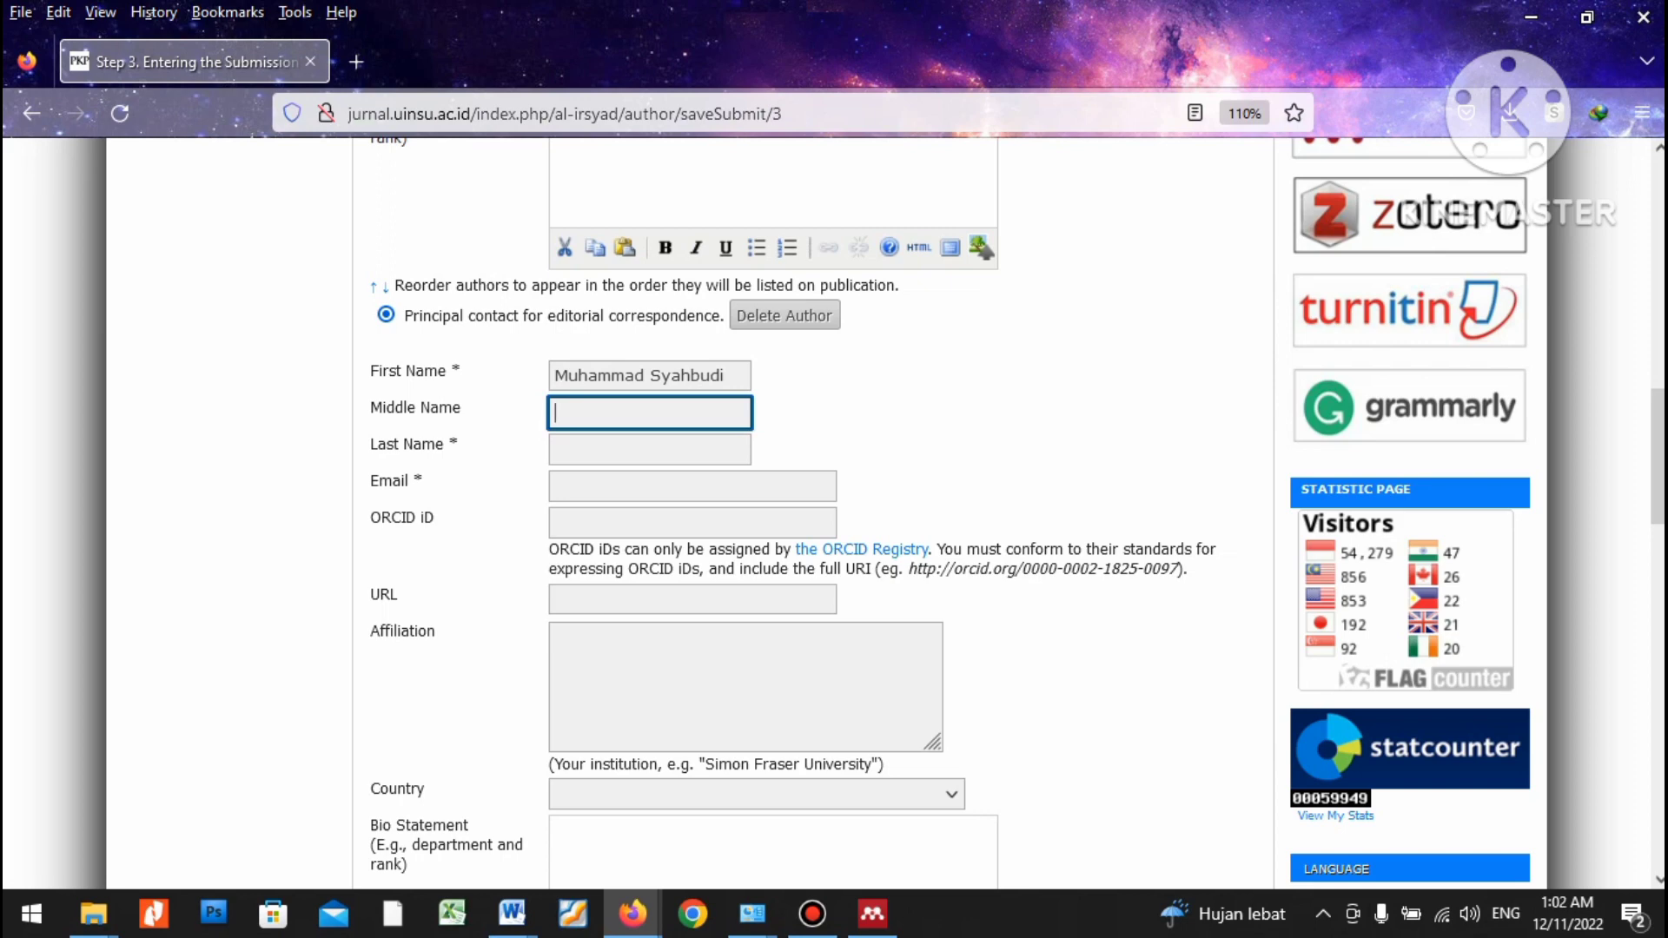
drag(725, 375, 650, 375)
key(ctrl+c)
key(BackSpace)
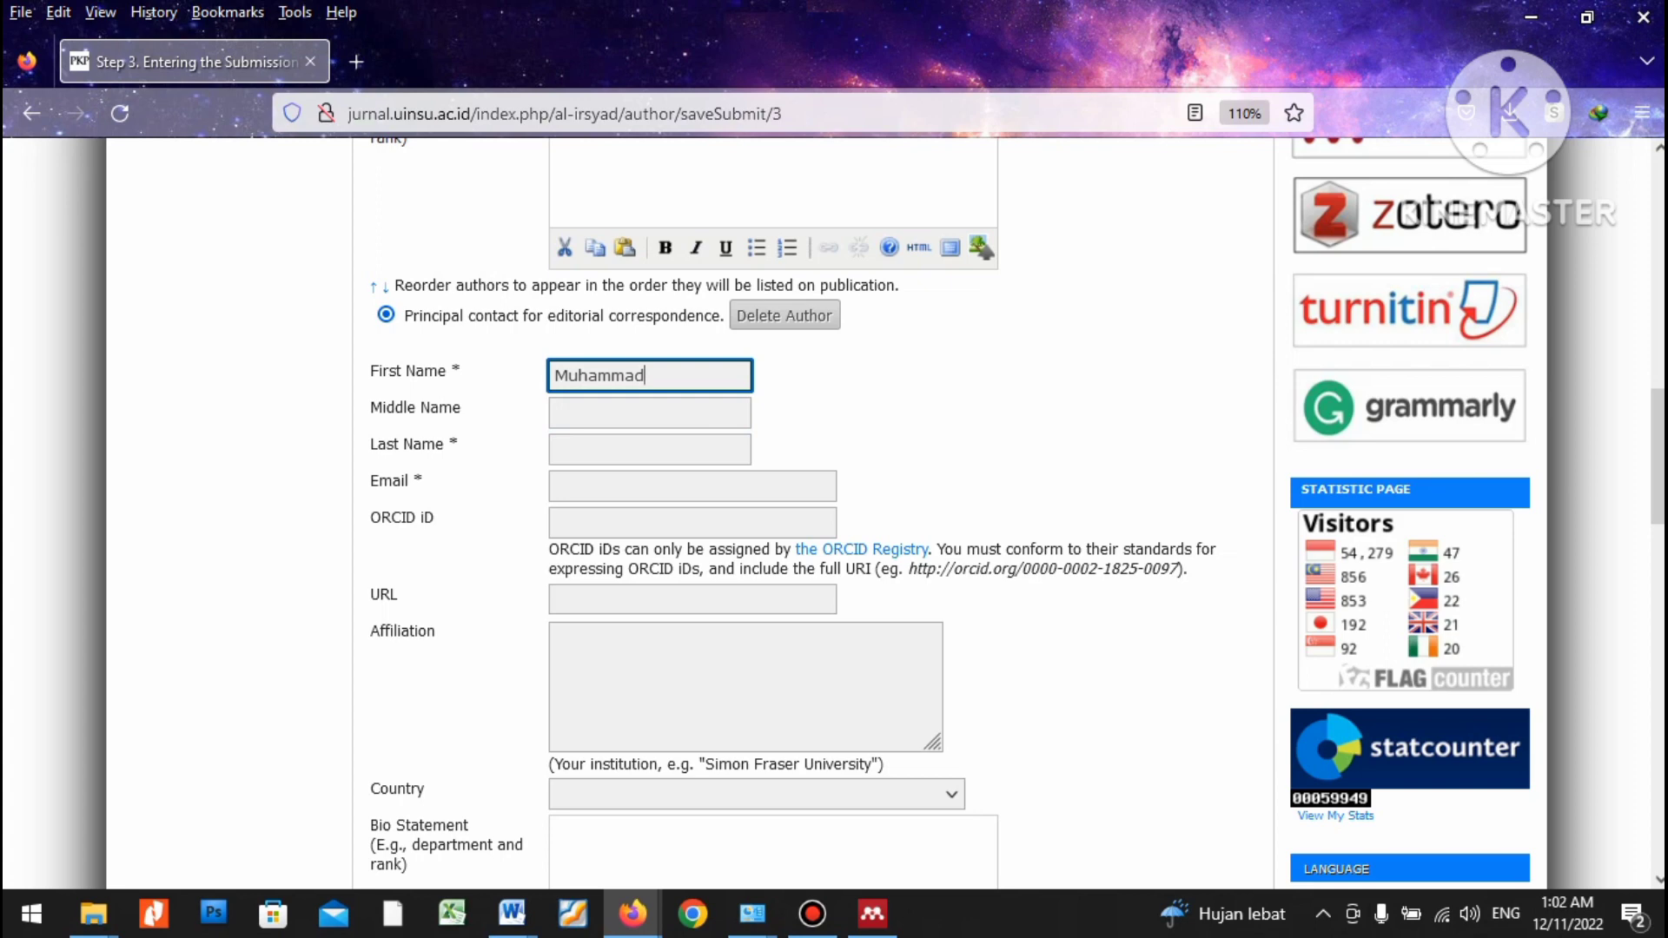
click(650, 449)
key(ctrl+v)
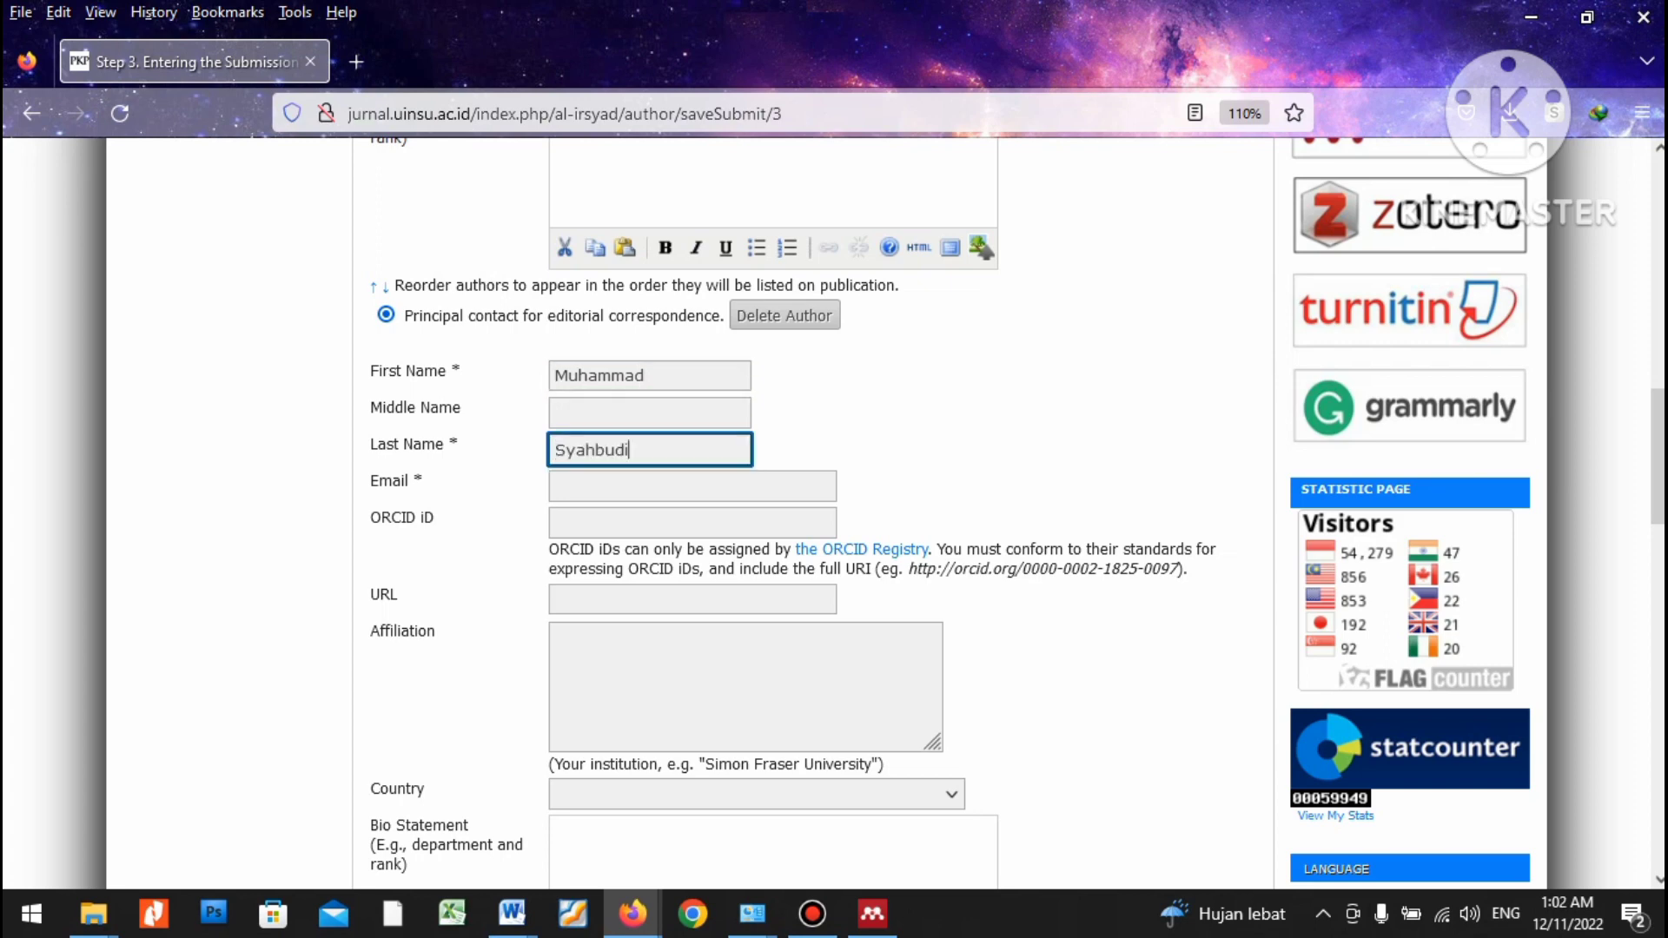
Fill in the co-author's e-mail address.
click(693, 485)
key(alt+Tab)
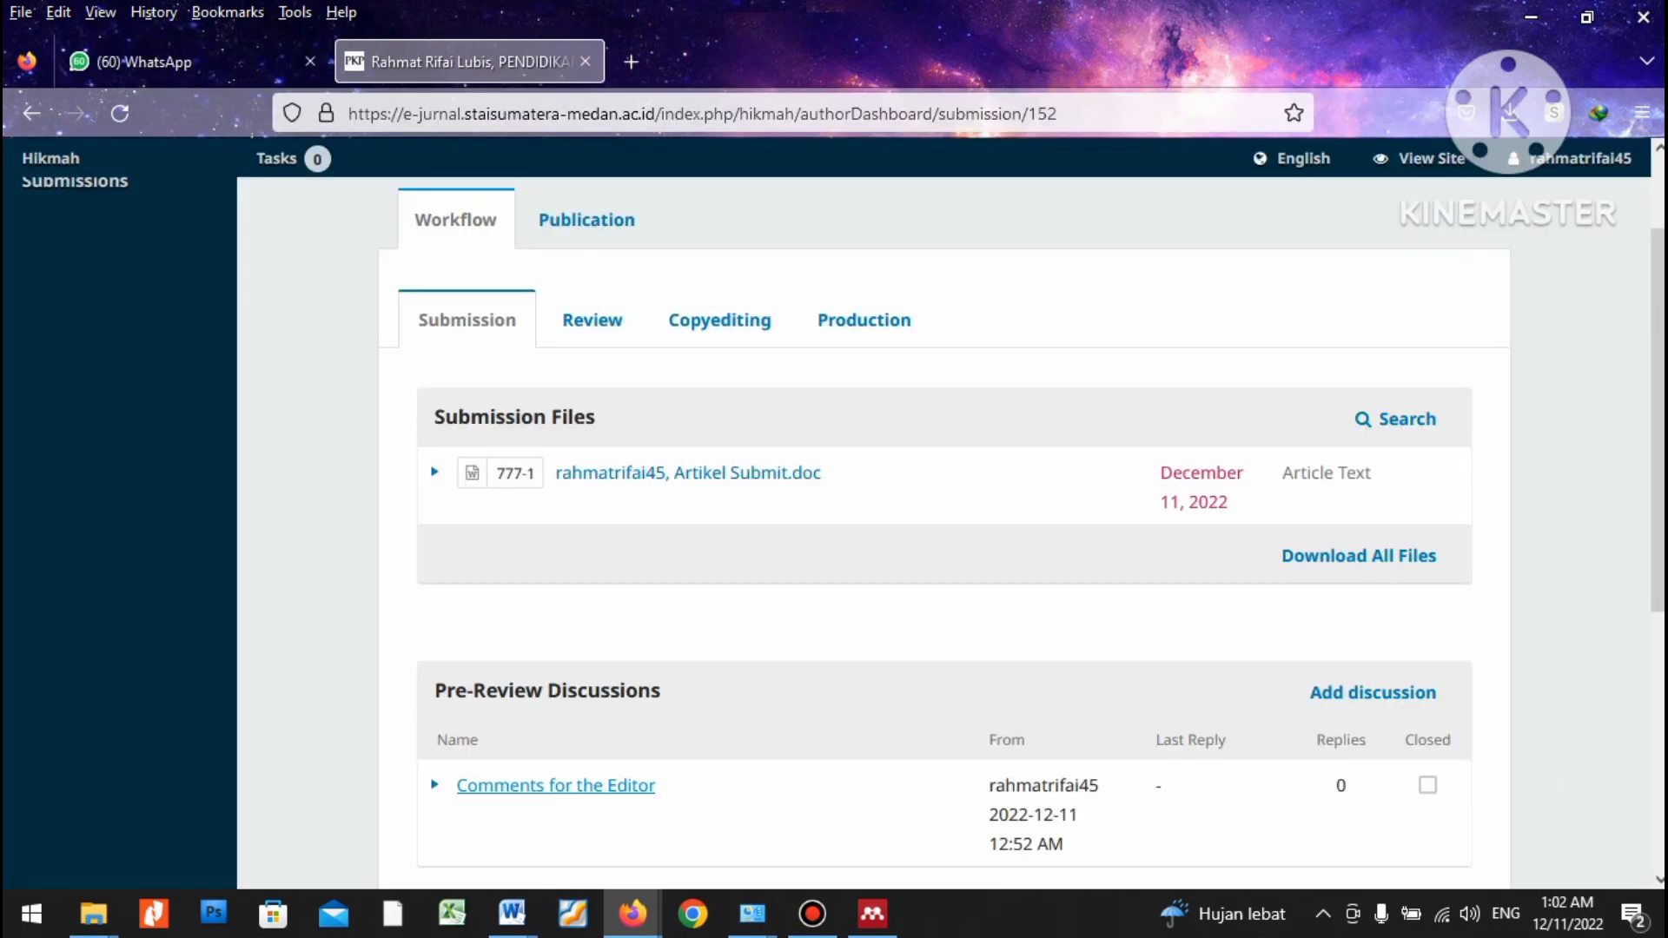
key(alt+Tab)
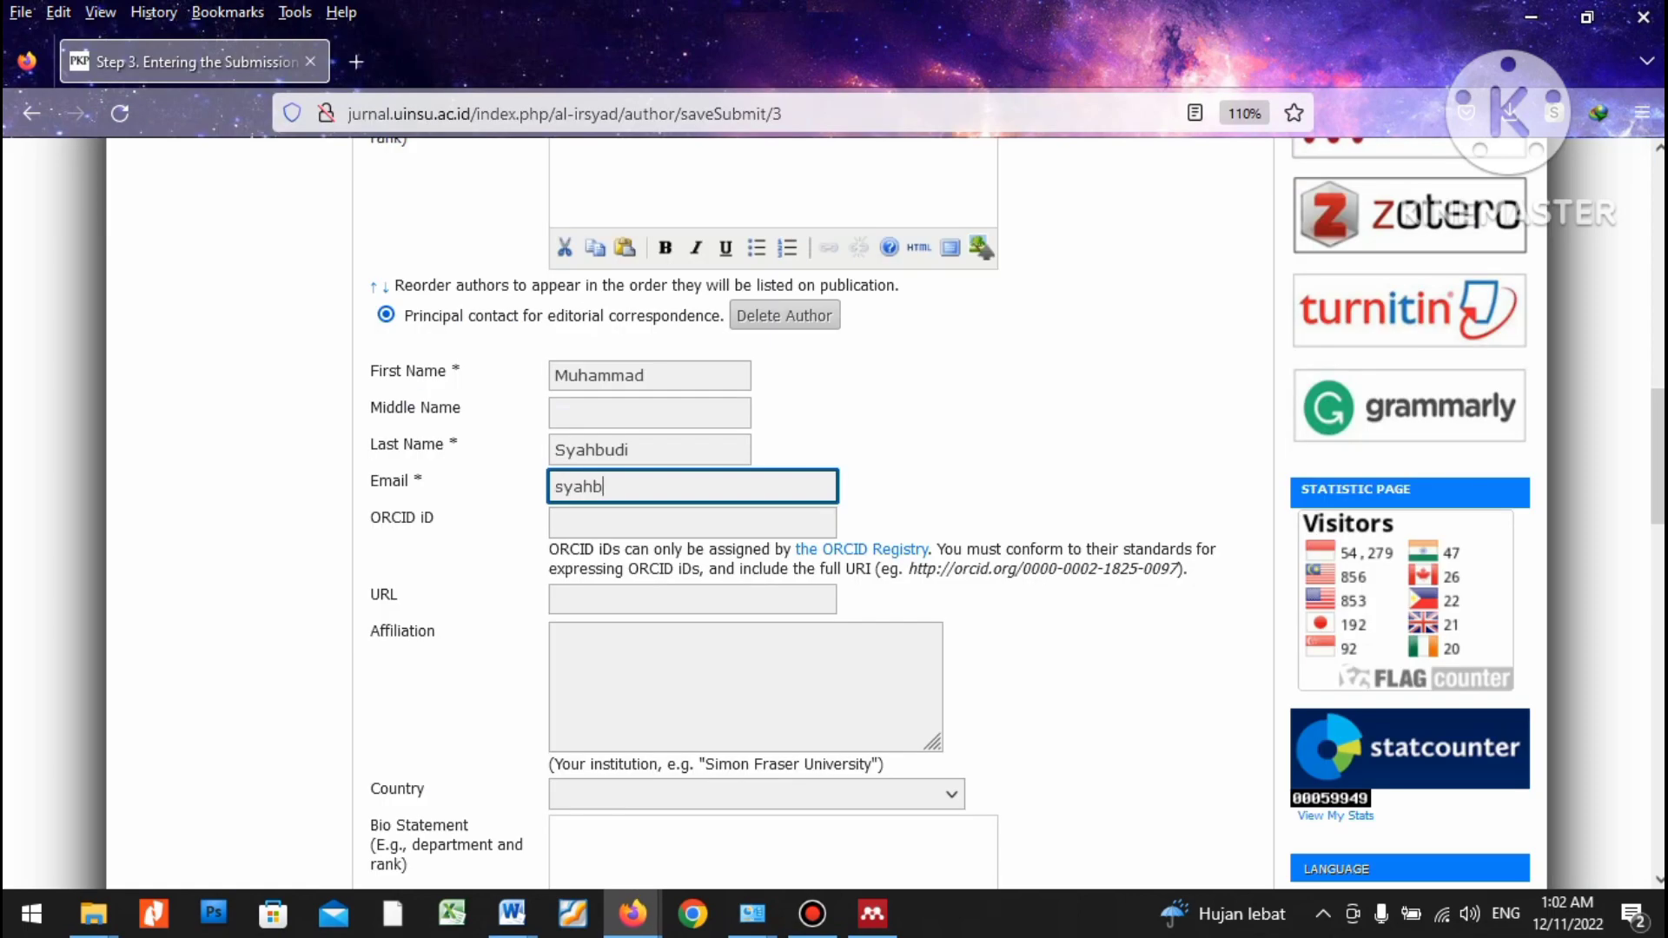
Set the co-author's affiliation to Universitas Islam Negeri Sumatera Utara Medan.
key(Tab)
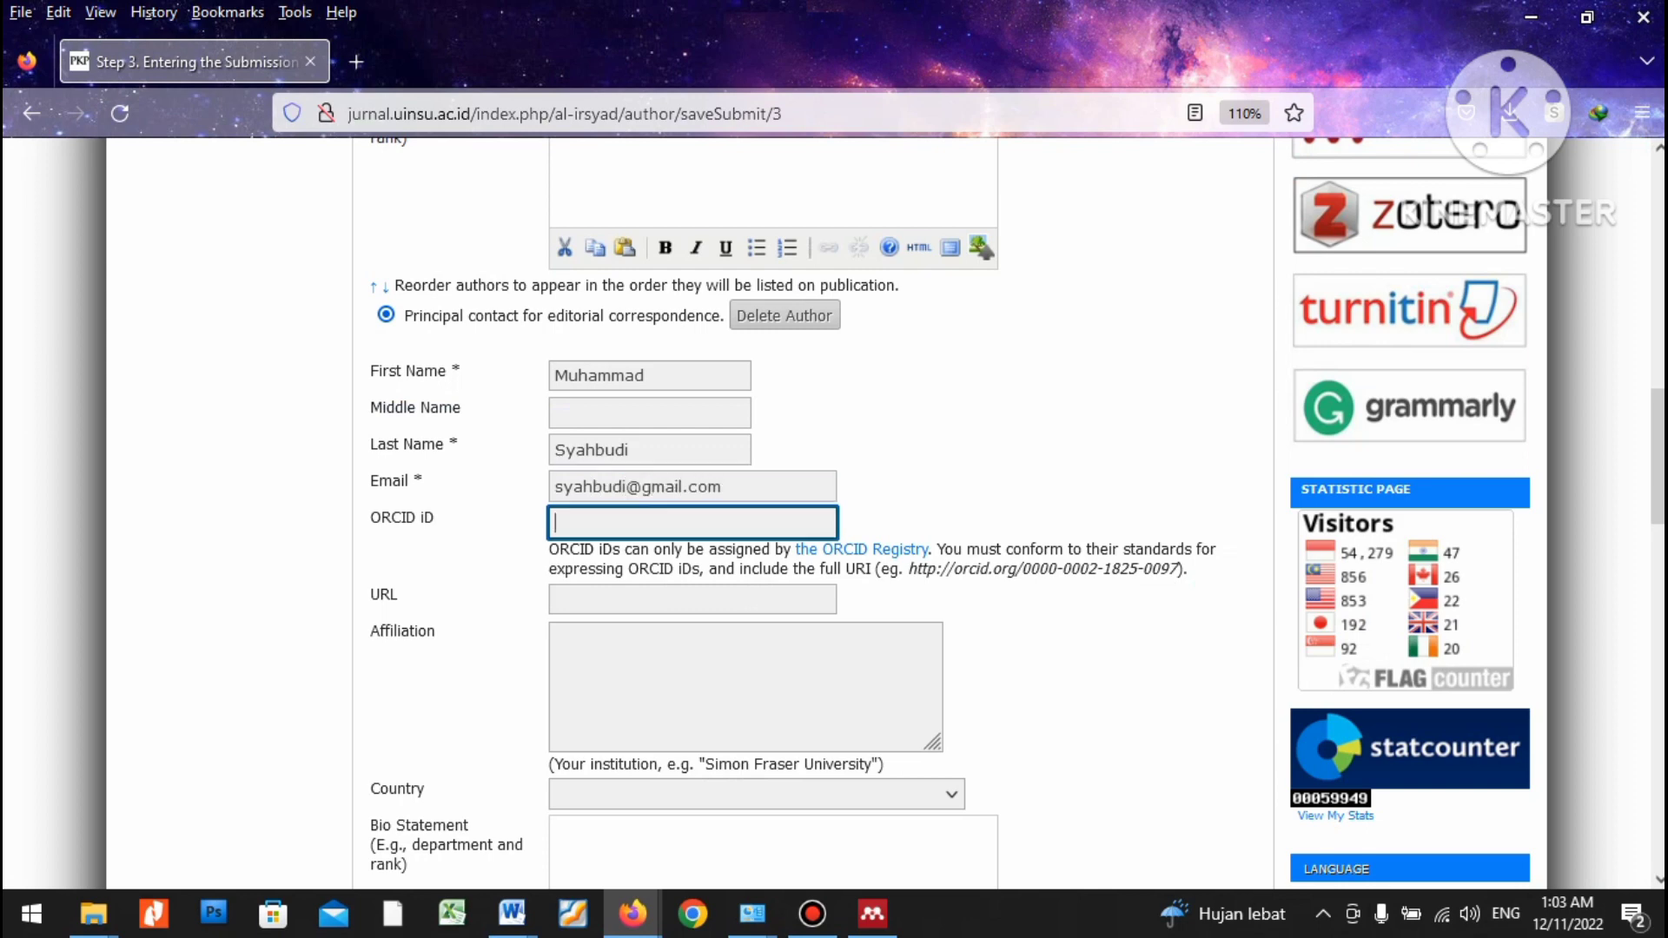
key(Tab)
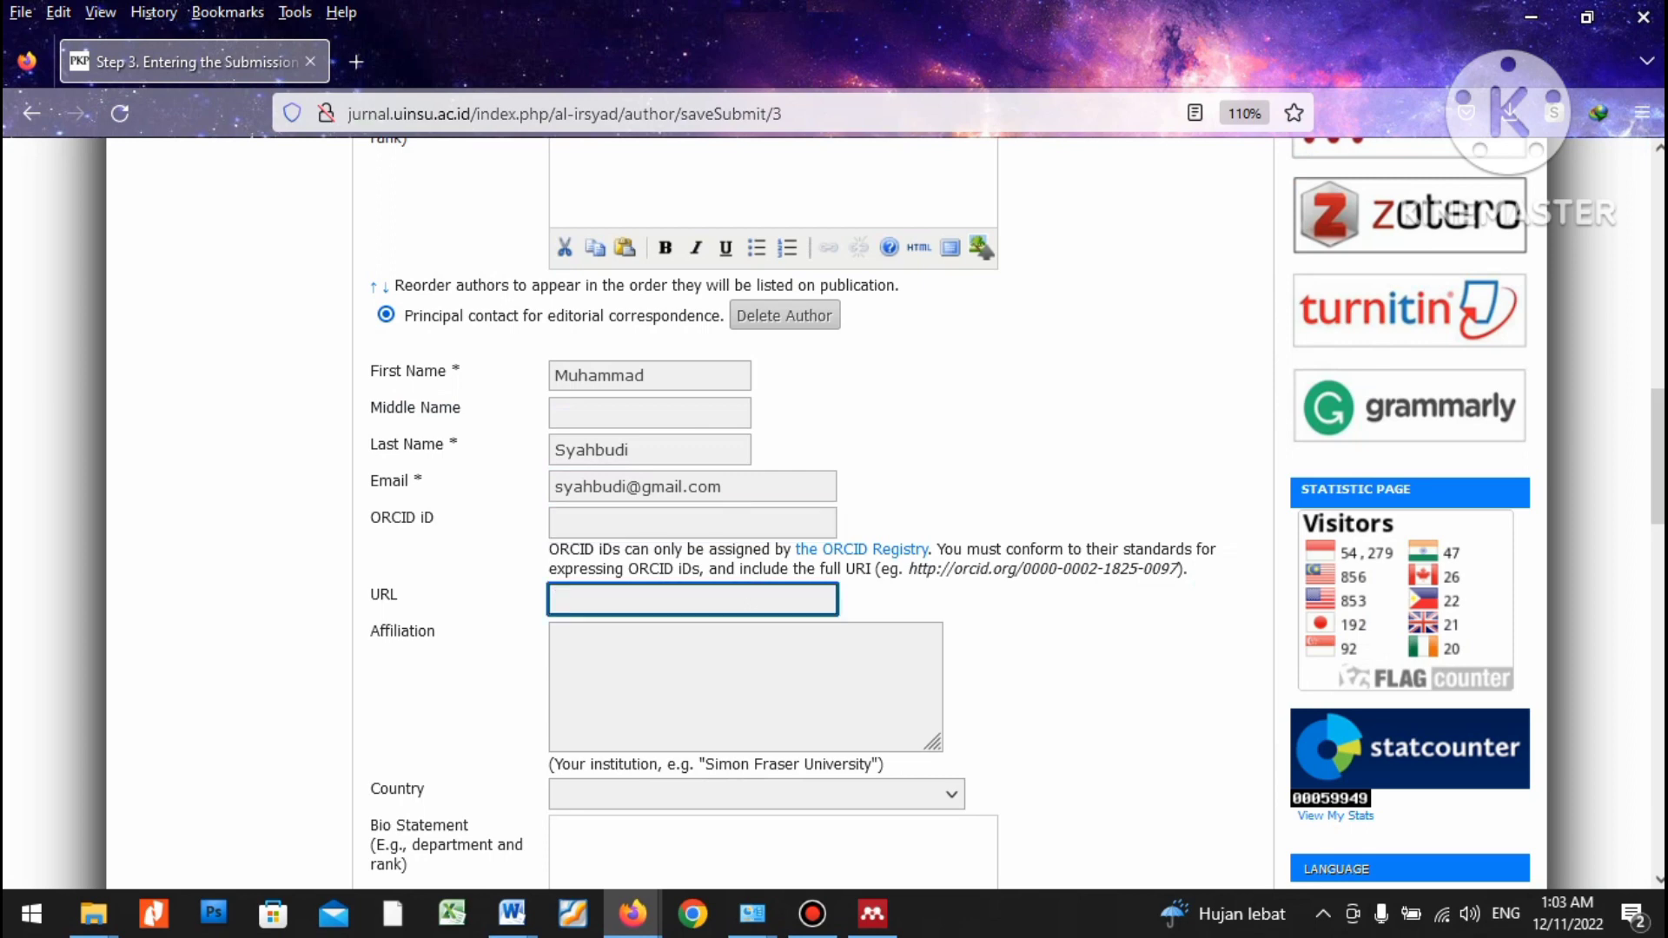
click(556, 522)
click(556, 638)
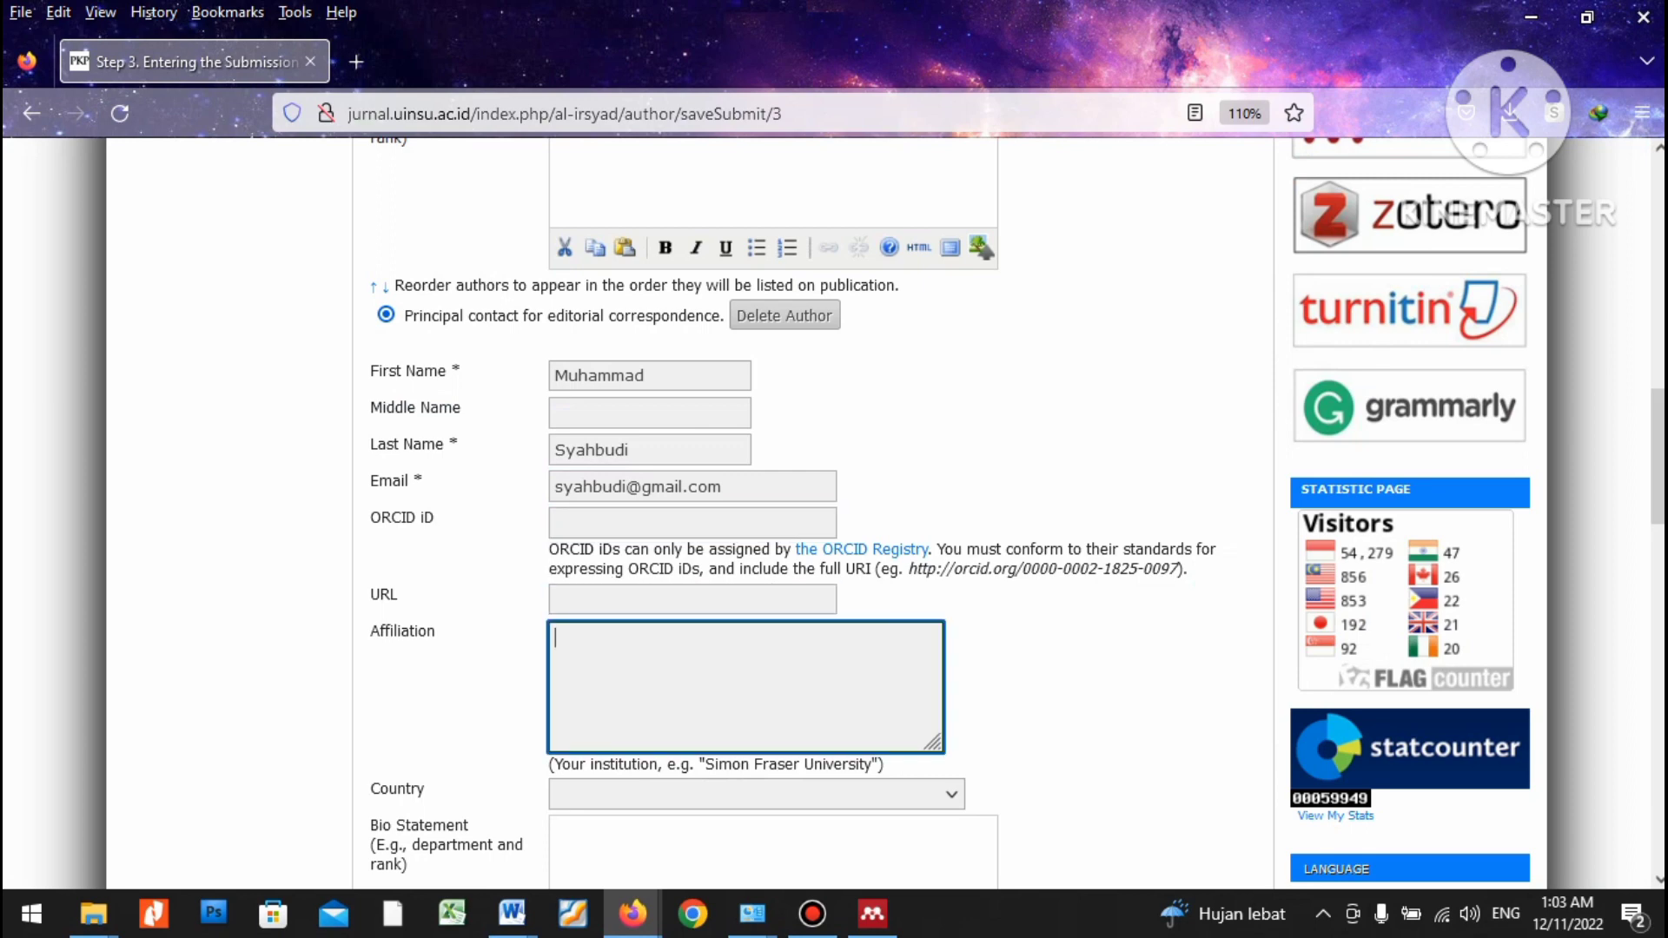
text(Universira)
key(BackSpace)
text(tas Islam)
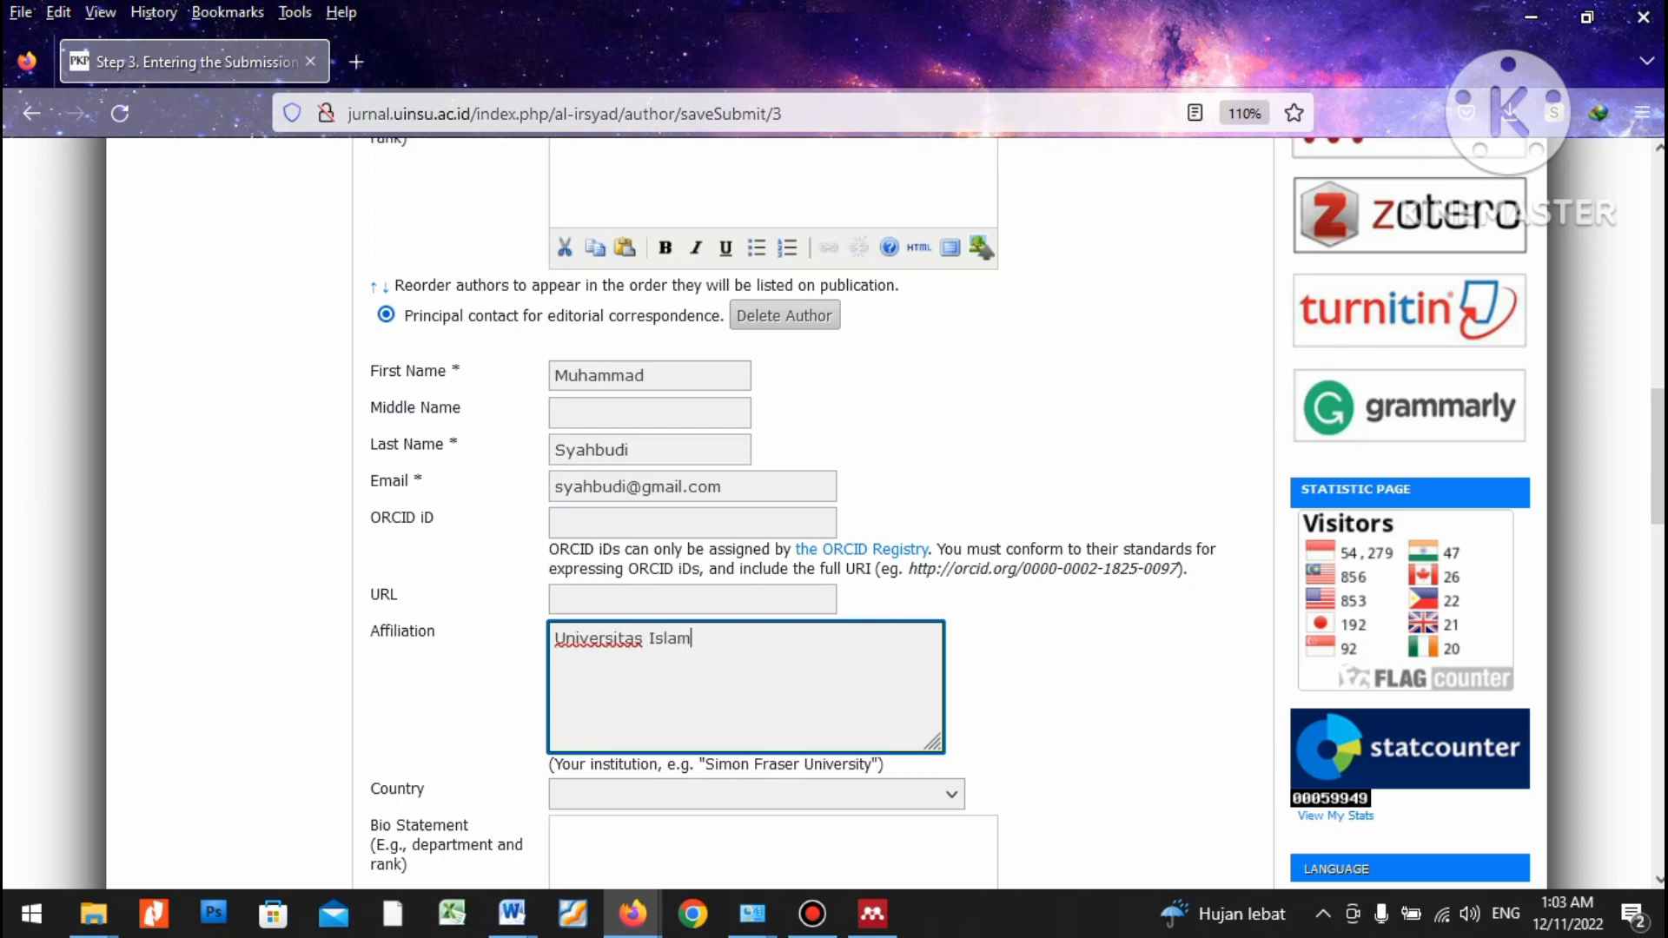
text( Negeri Sumatera Uta)
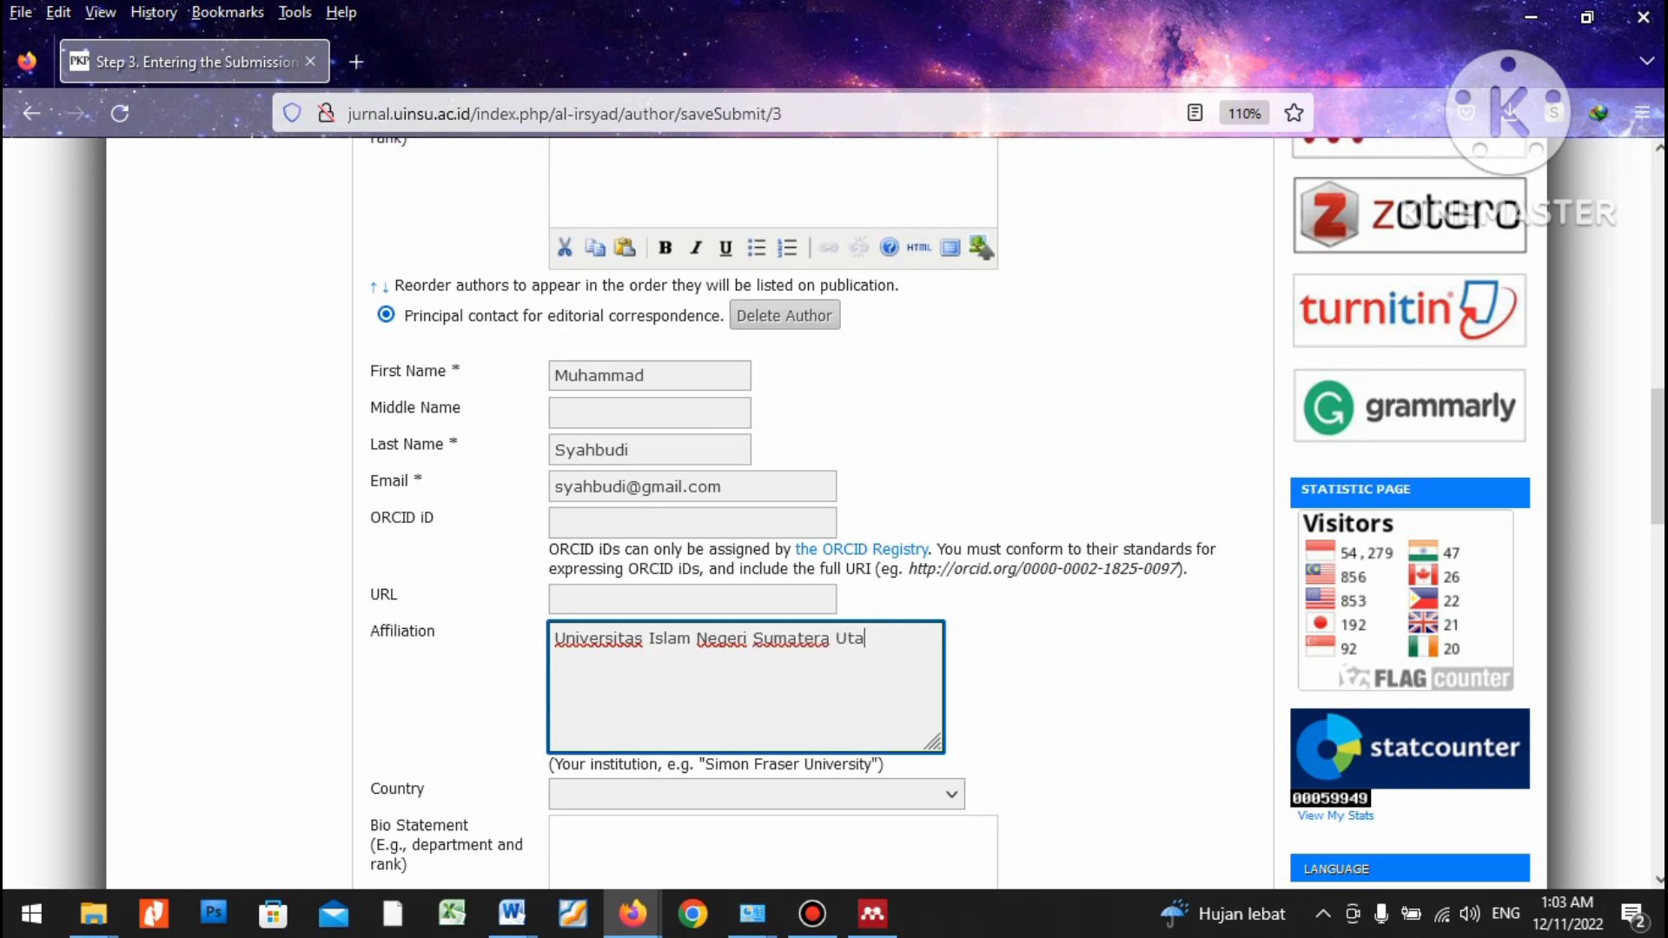
text(ra Medan)
key(ctrl+a)
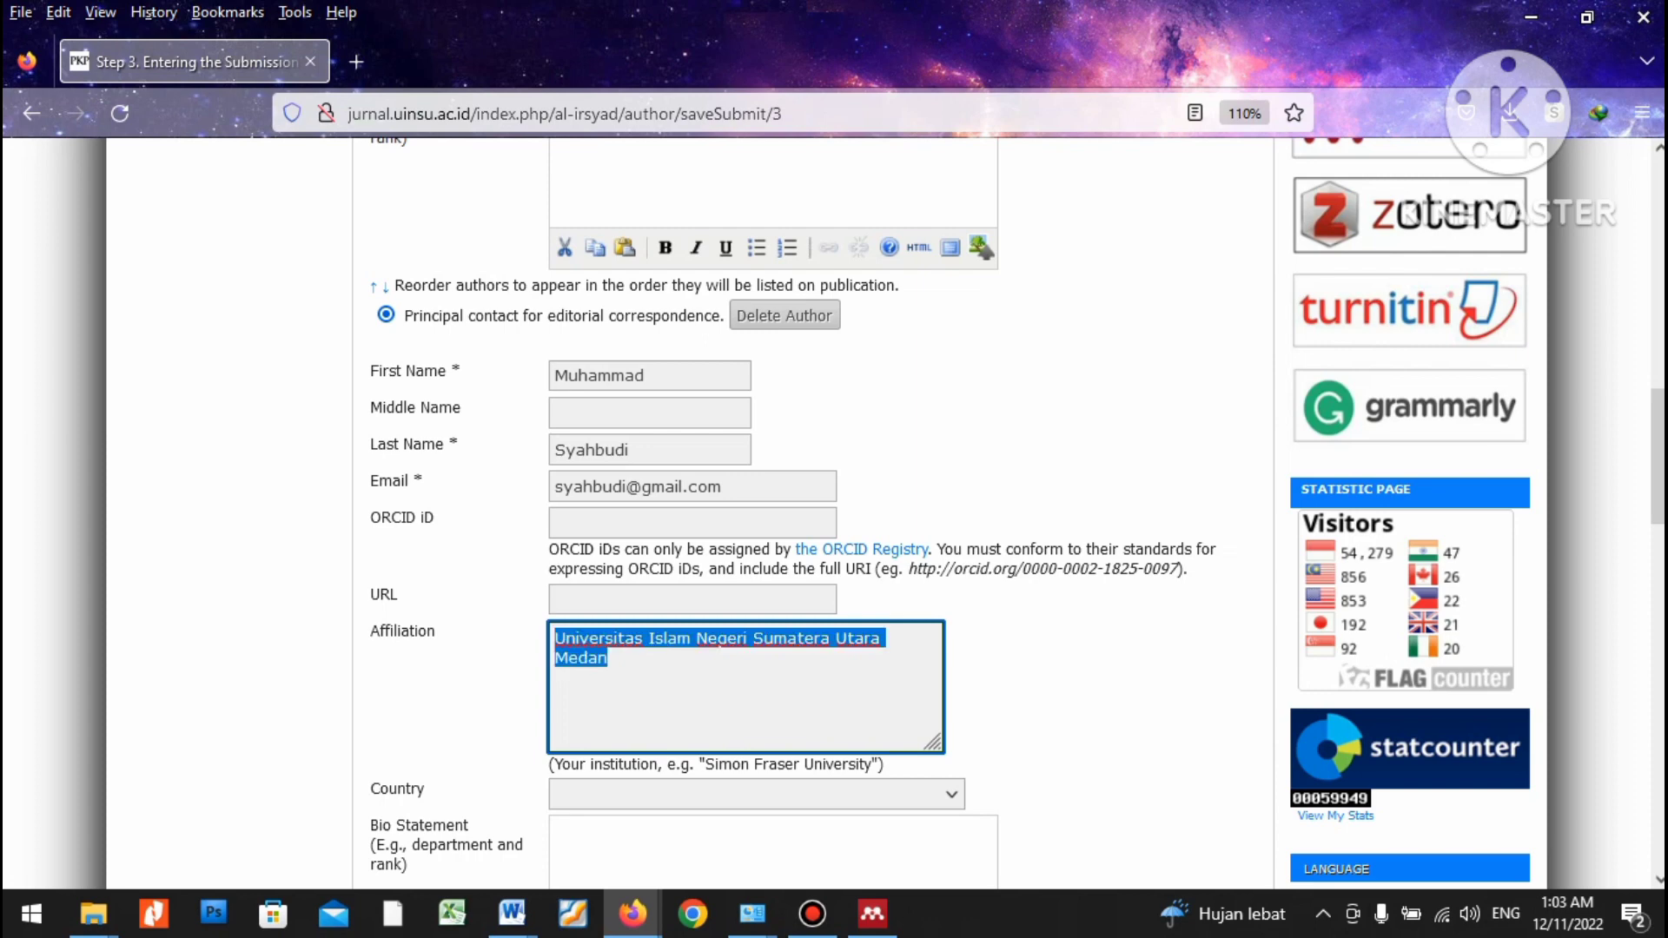
Choose Indonesia as the co-author's country and add another author entry.
scroll(756, 512, down, 3)
click(756, 502)
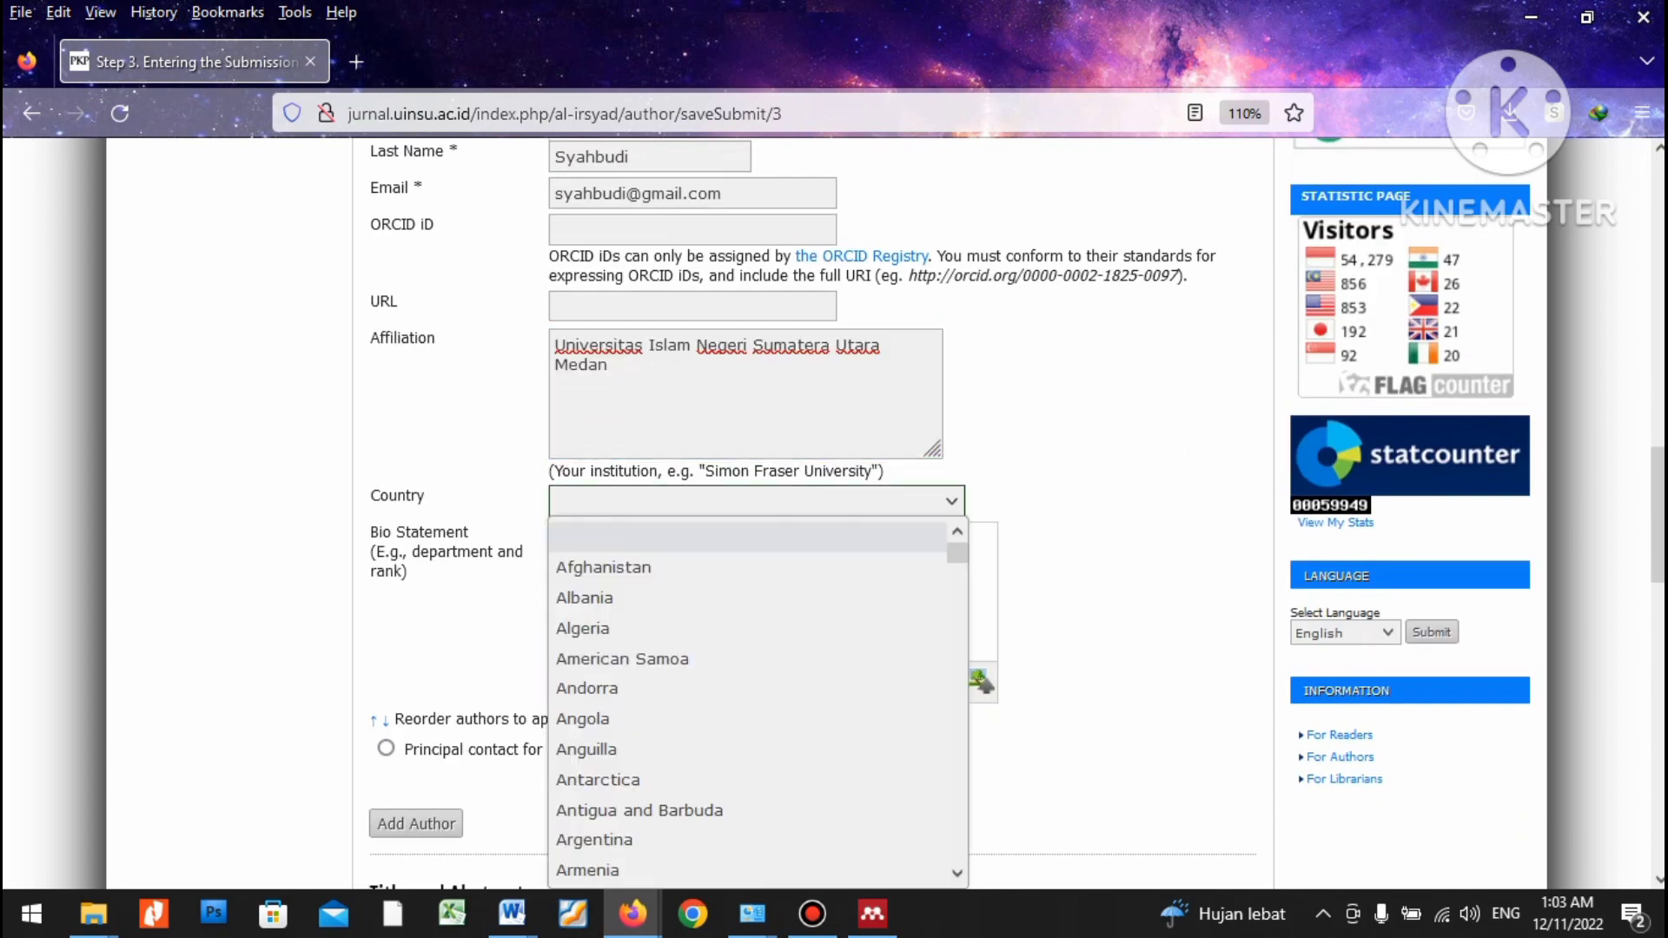
key(i)
key(Down)
key(Down)
key(Return)
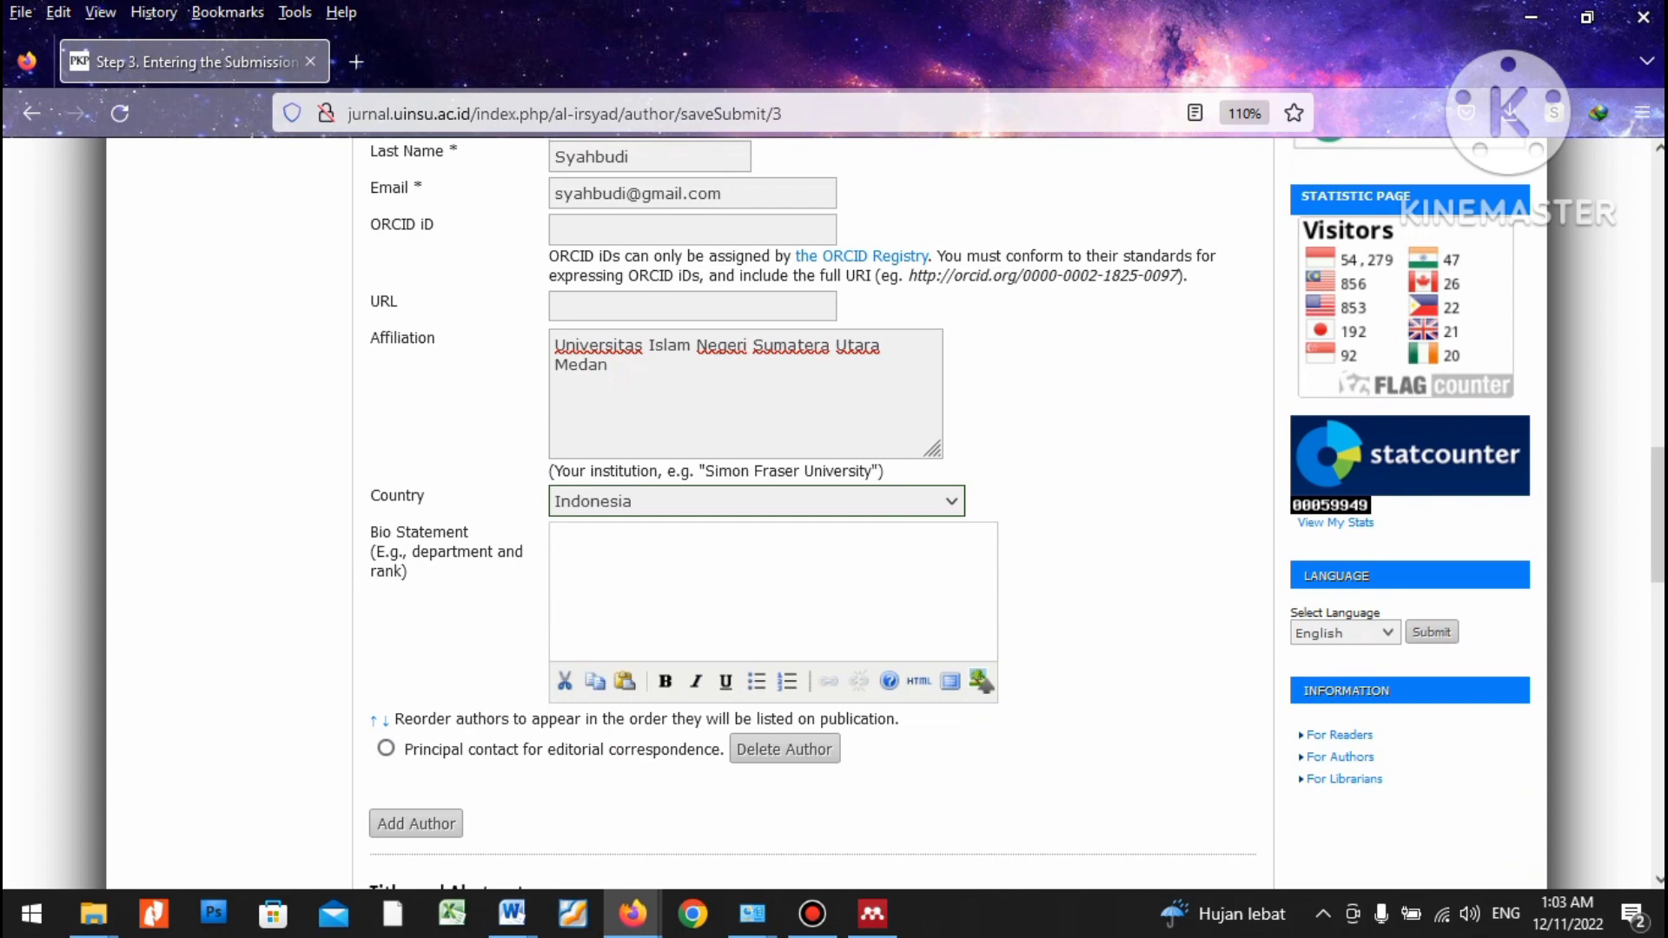
scroll(816, 513, down, 3)
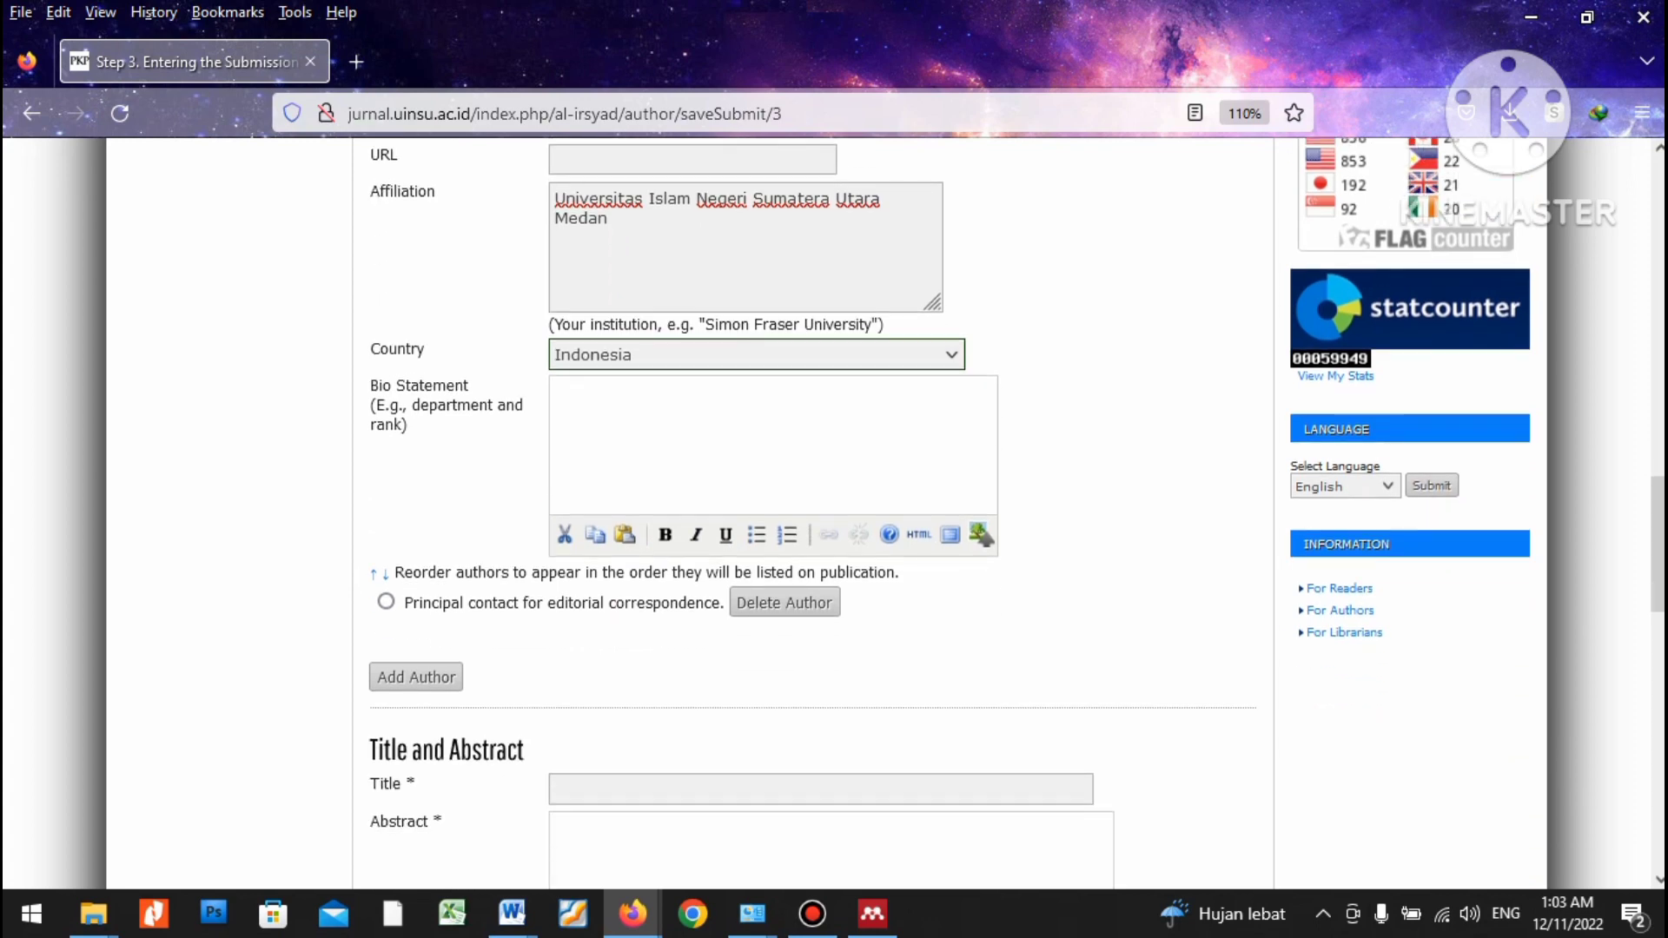
scroll(817, 512, up, 6)
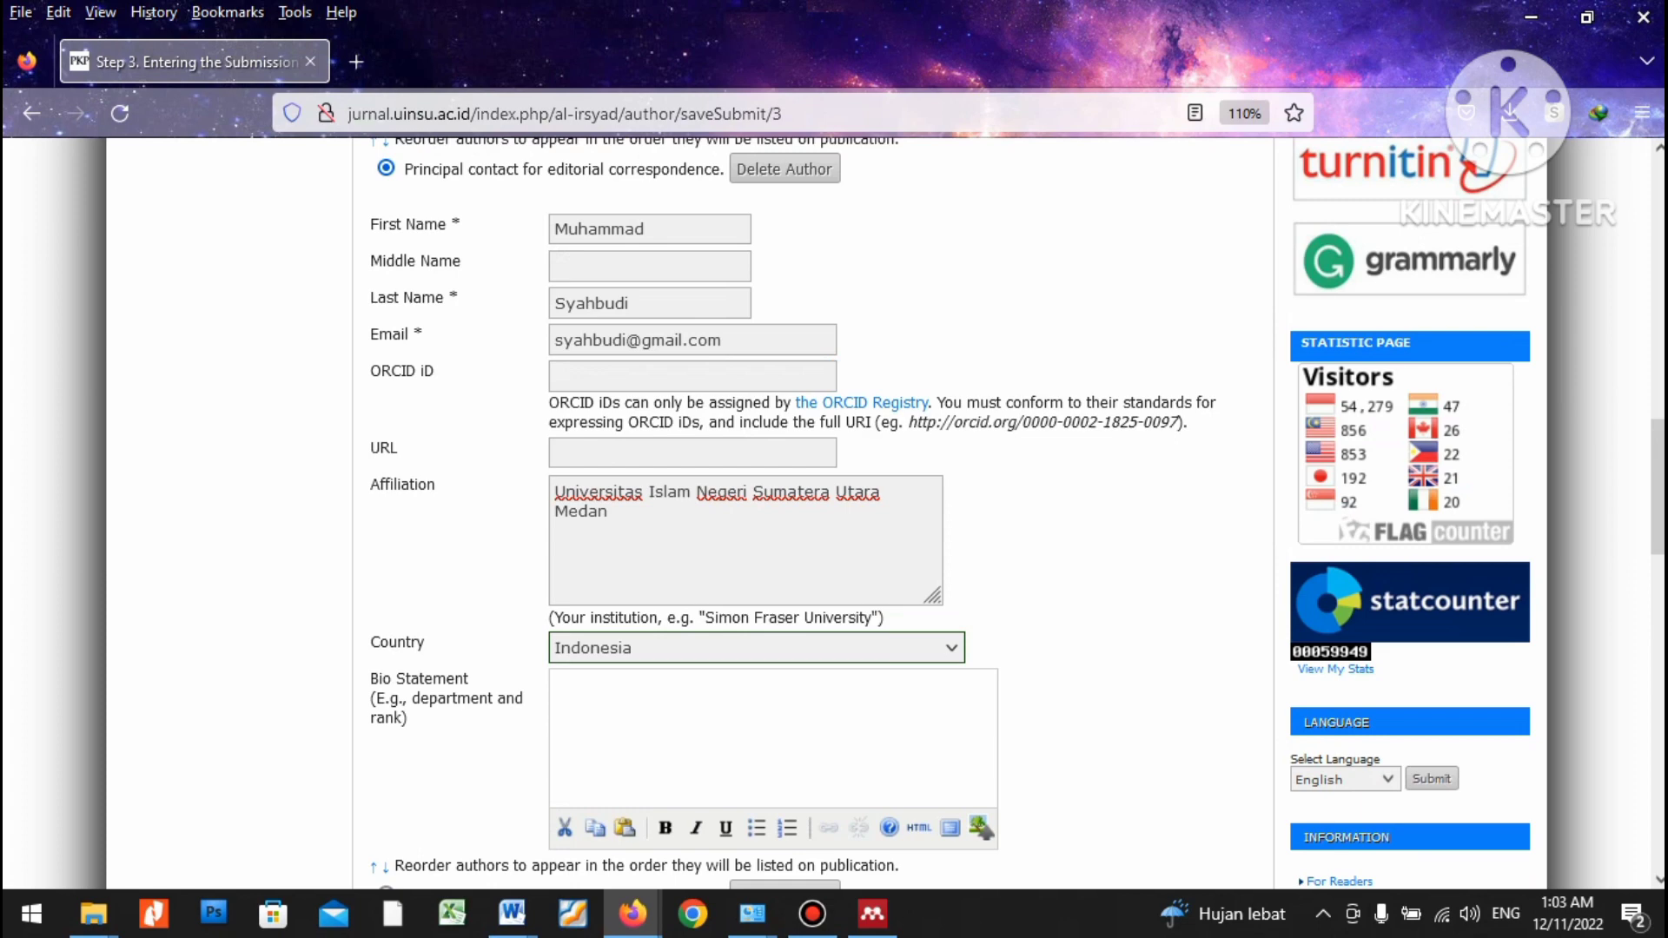
scroll(817, 513, down, 9)
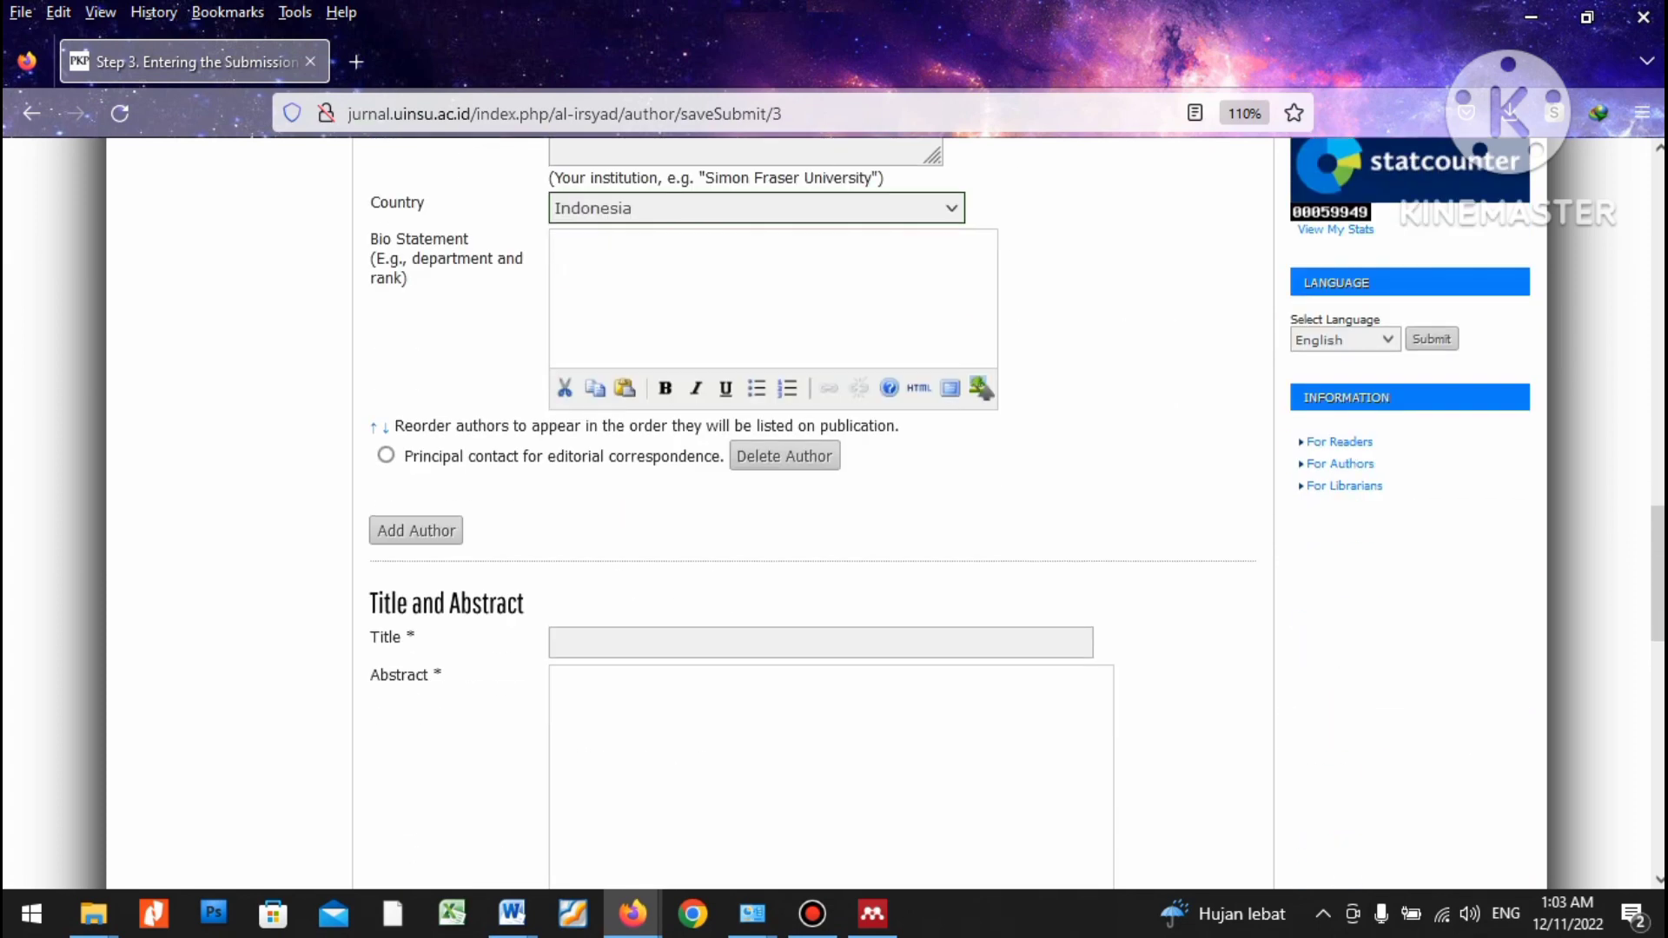
click(416, 531)
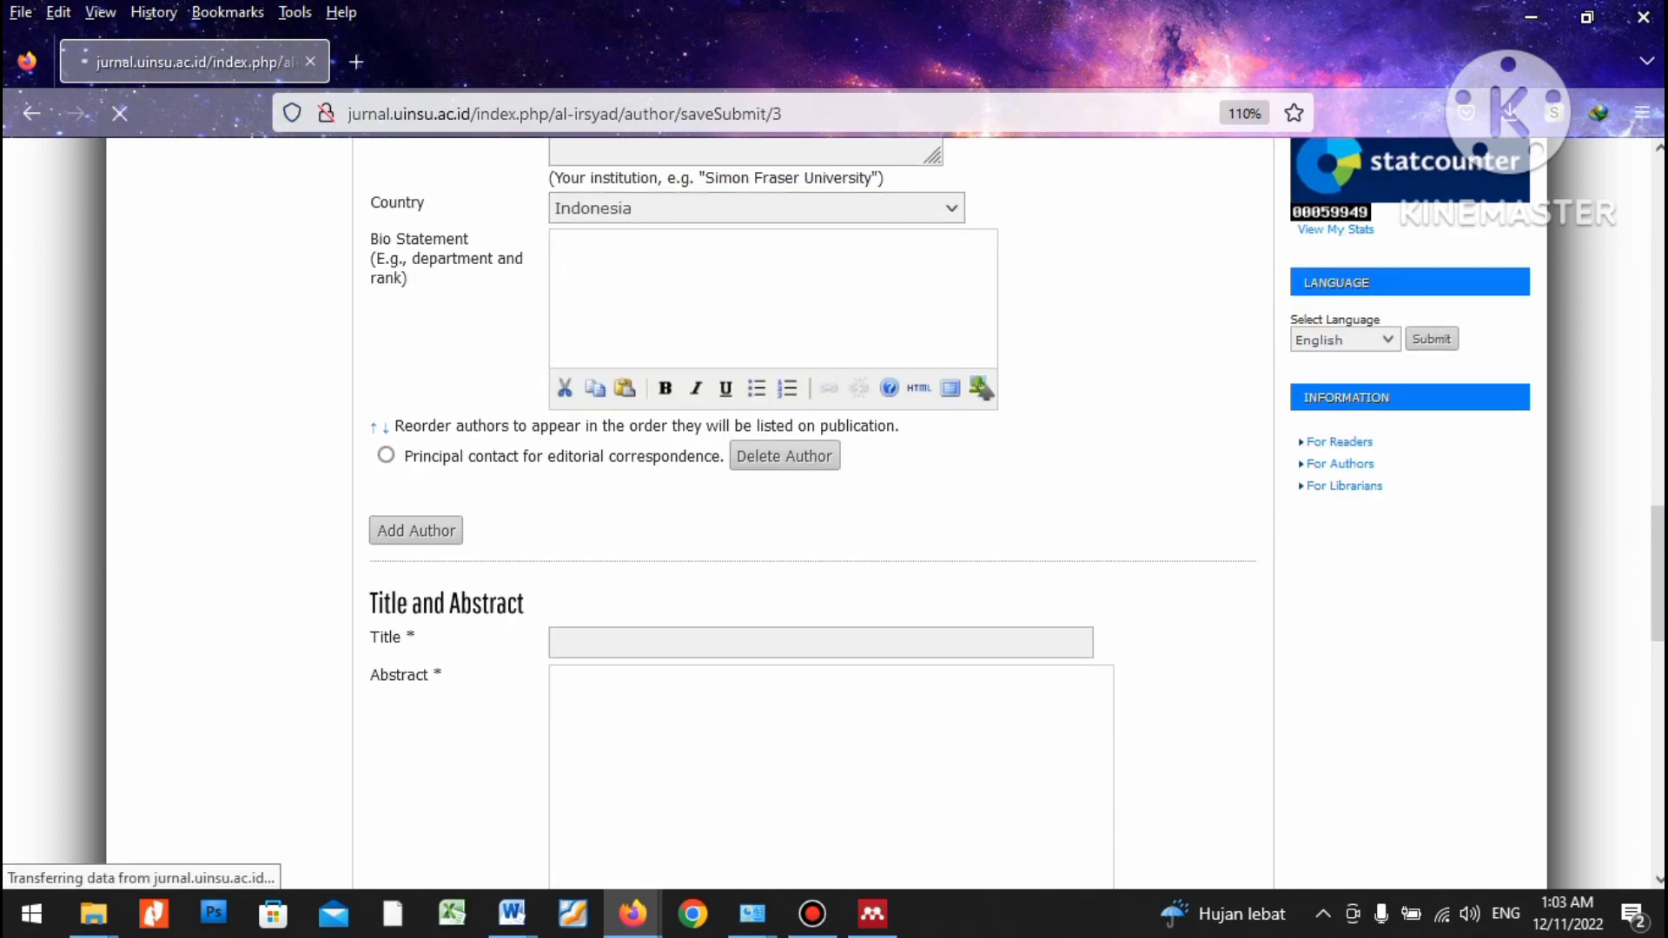
Enter the new author's first name and last name.
scroll(817, 512, down, 3)
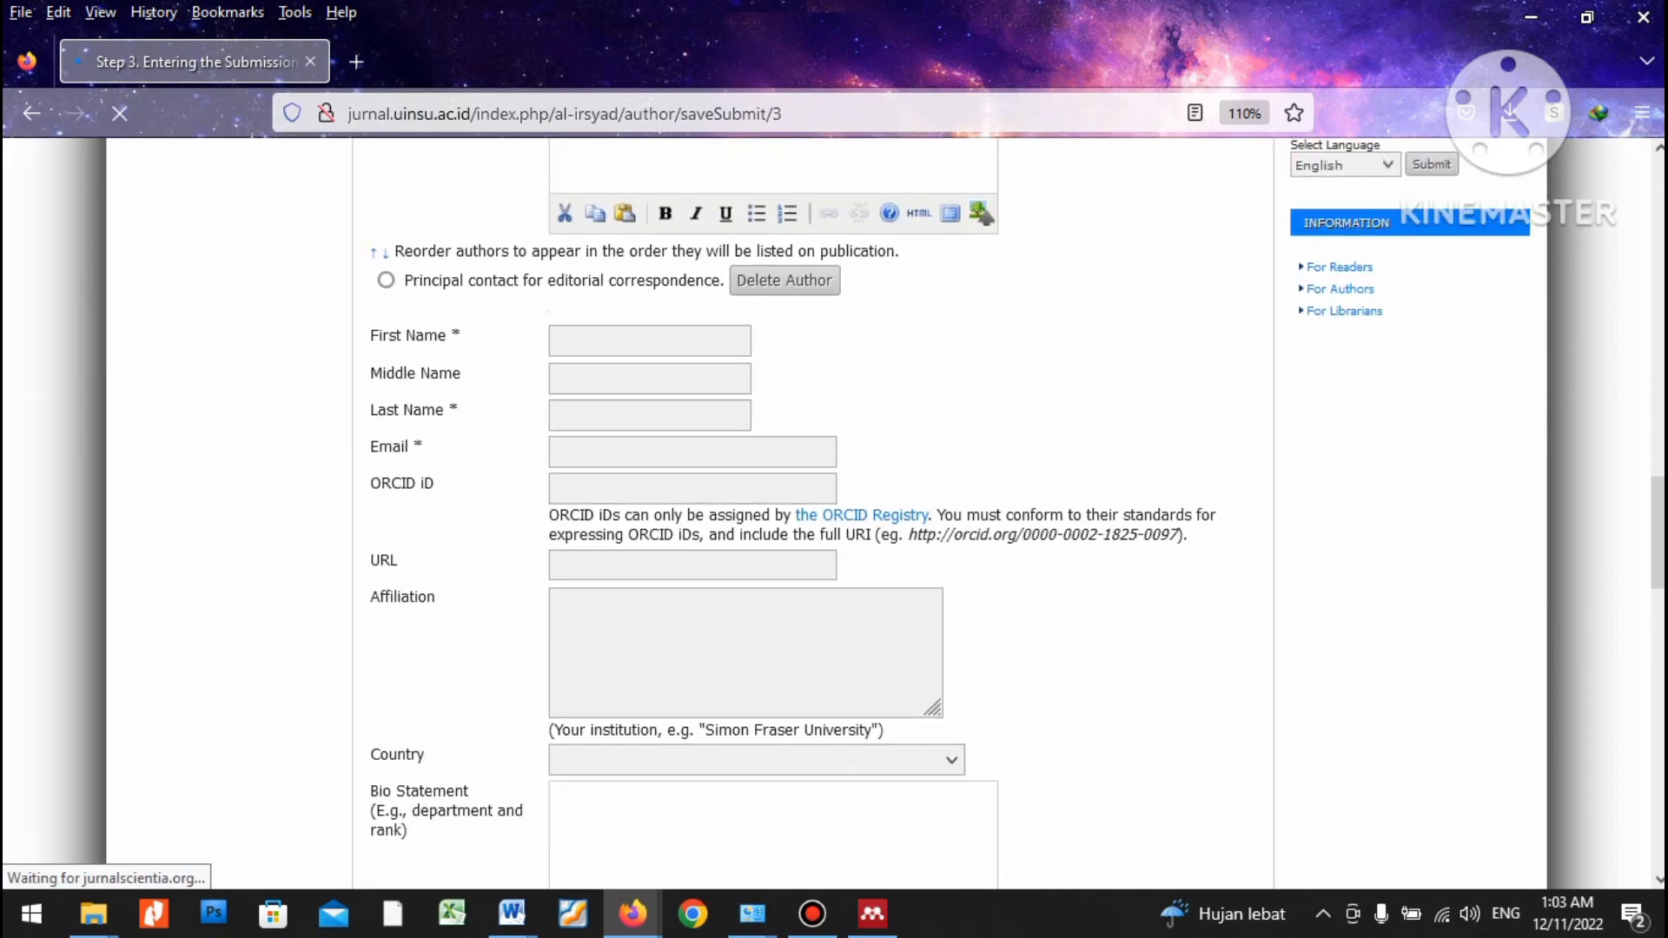
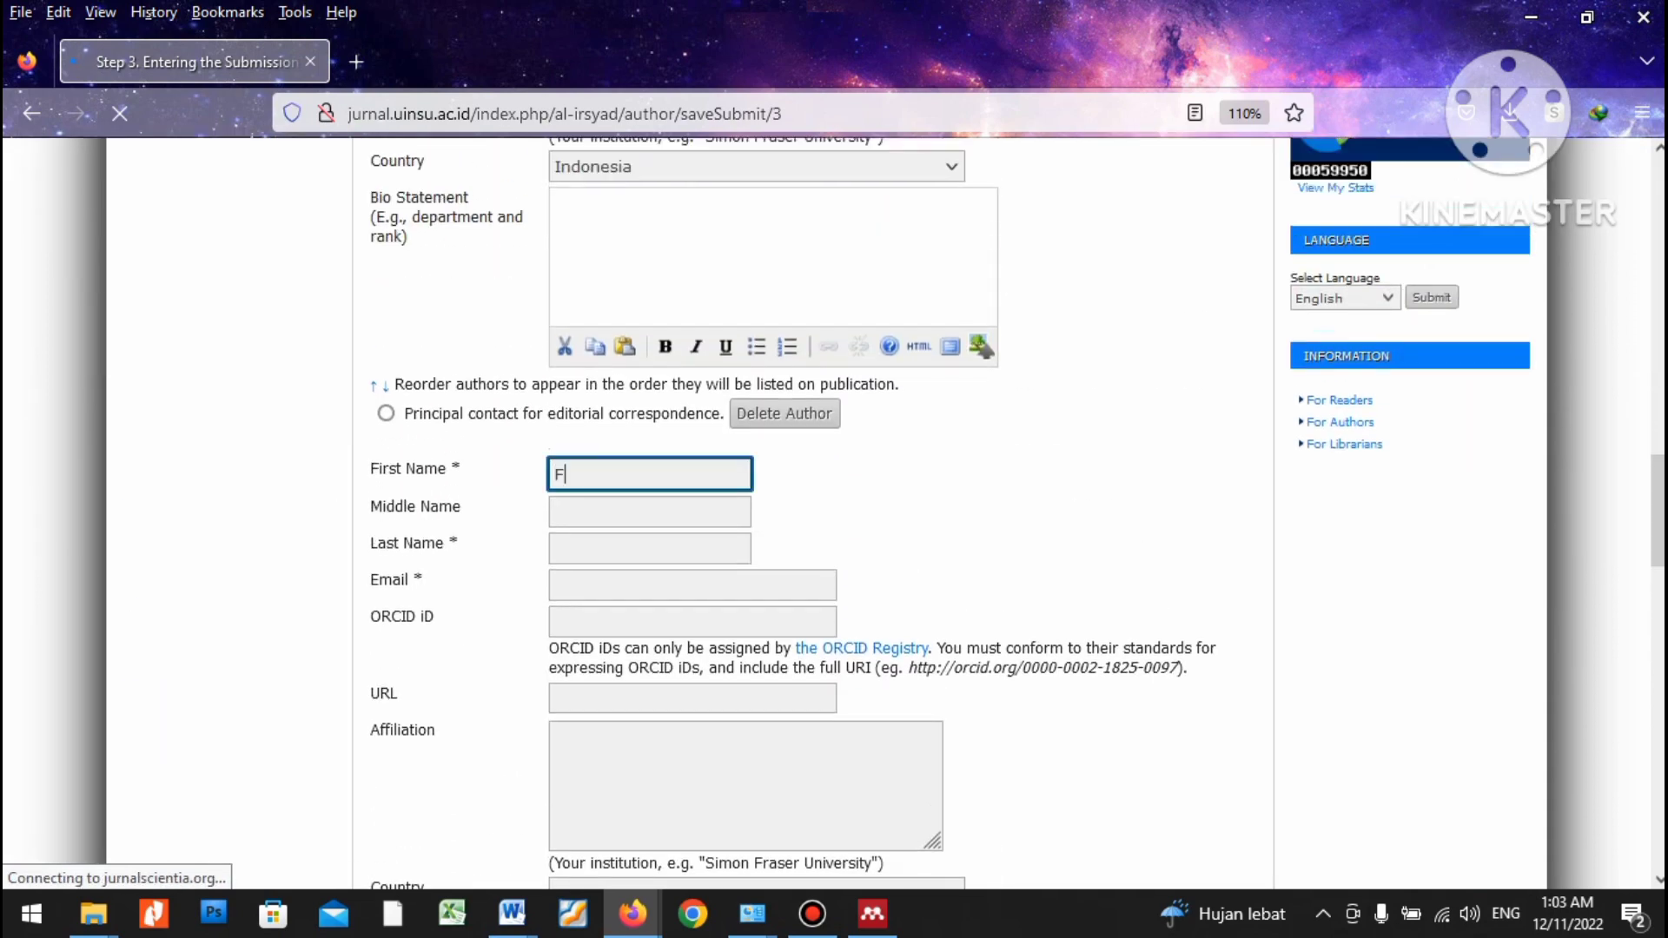
key(Tab)
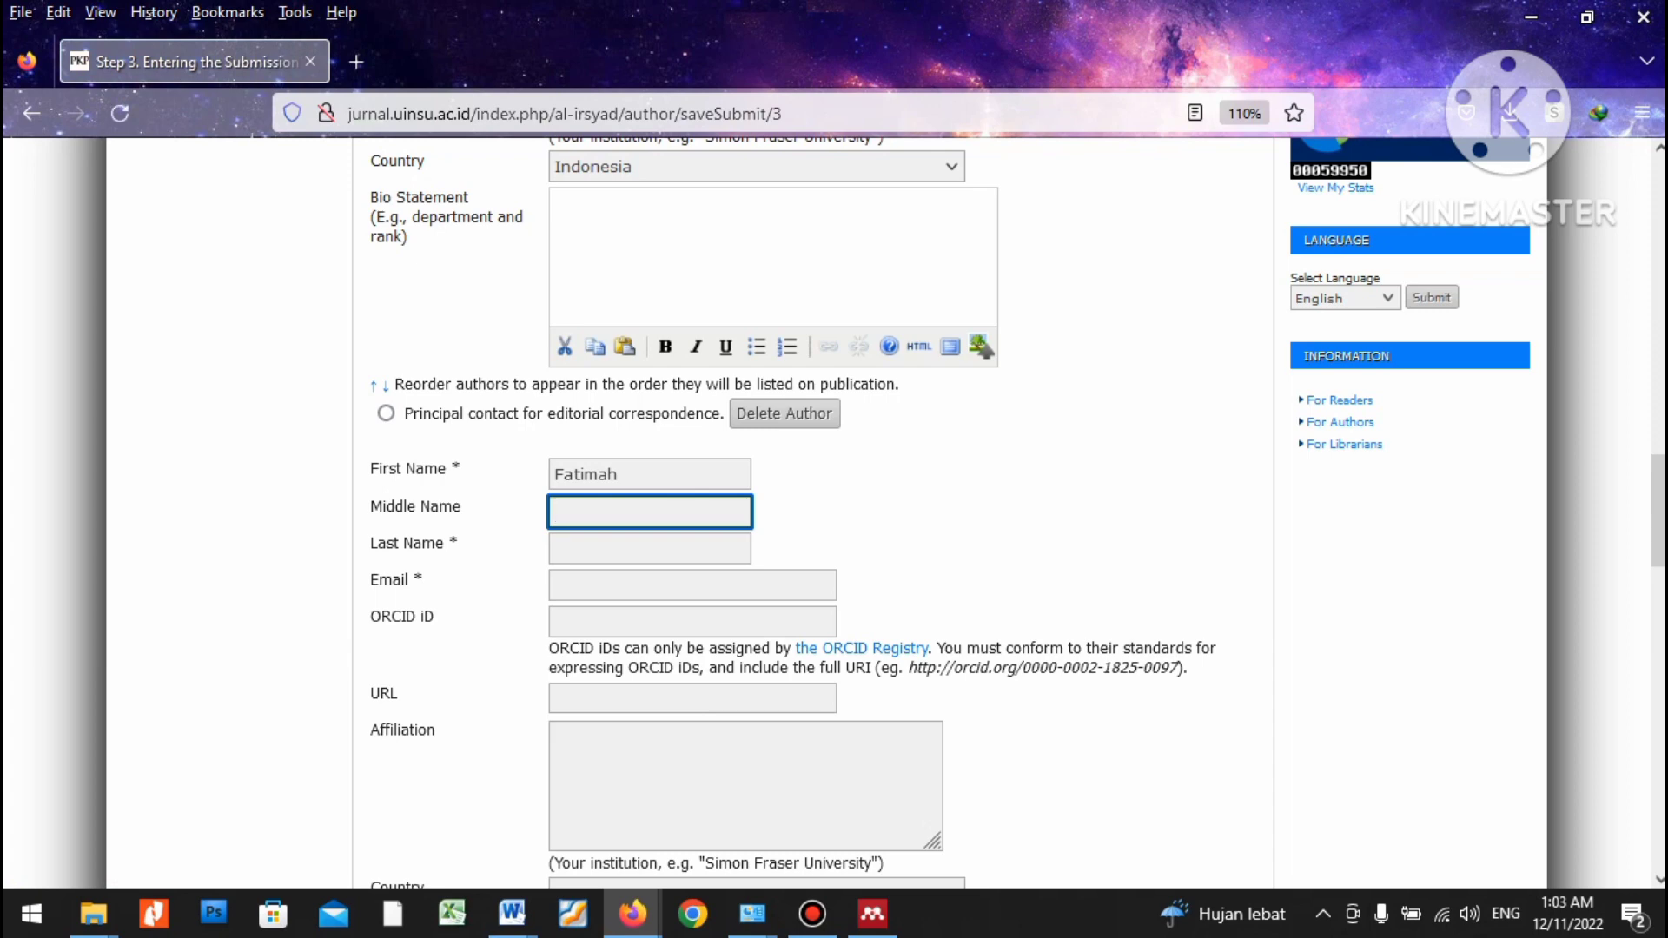
key(Tab)
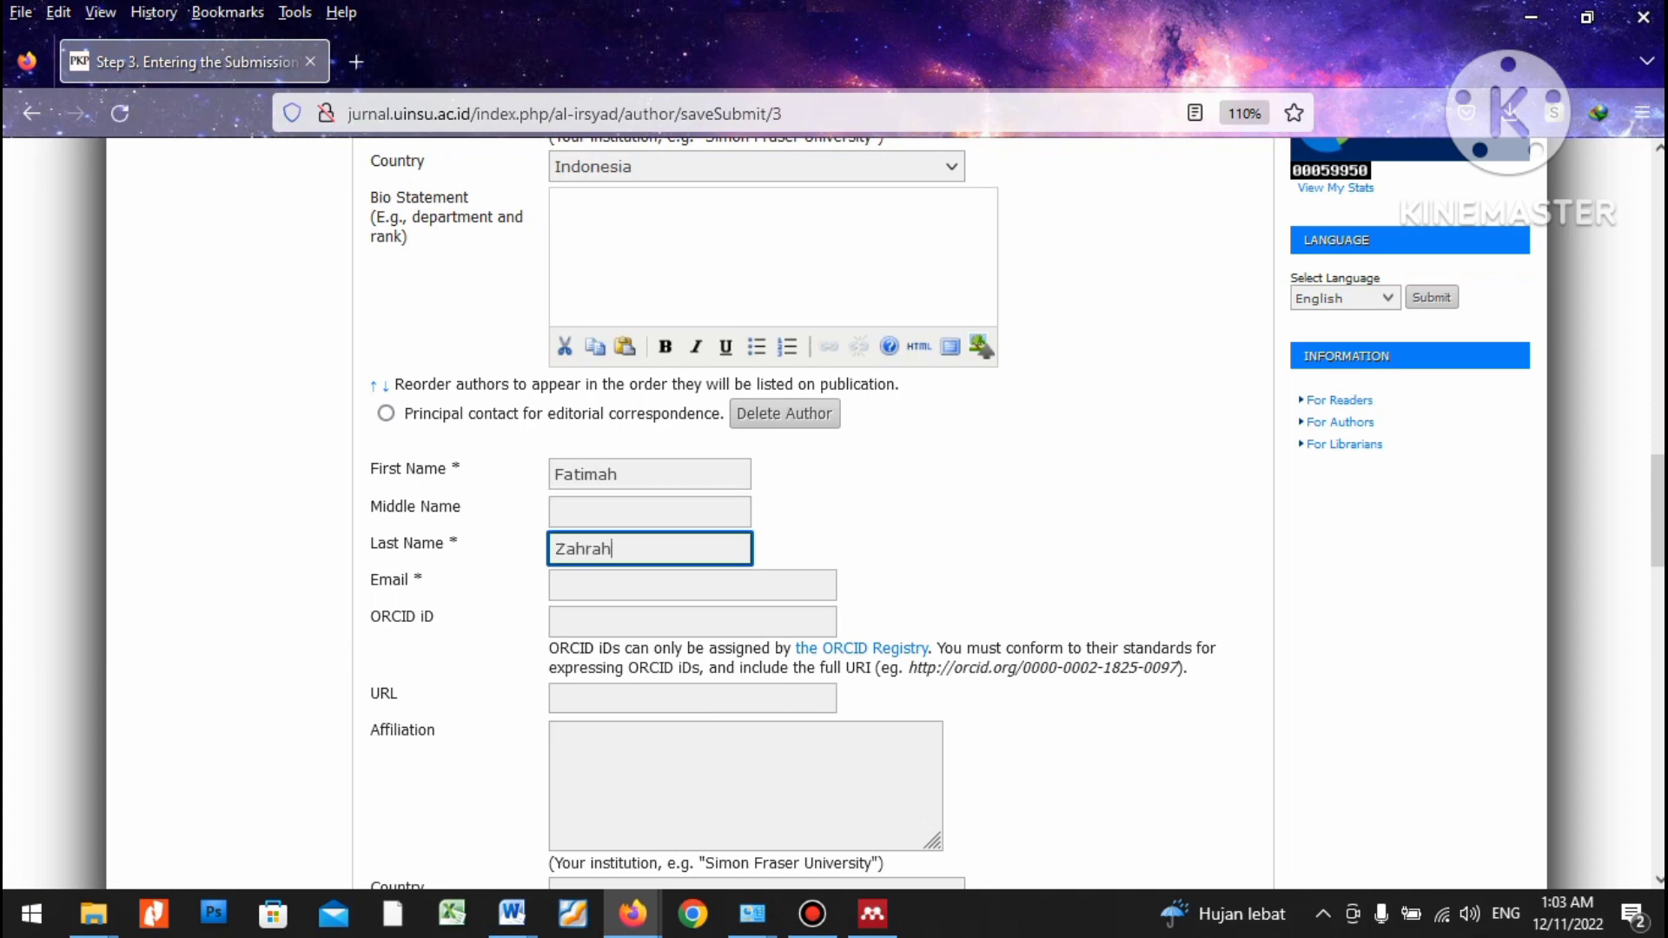
Fill in the new author's e-mail address.
key(Tab)
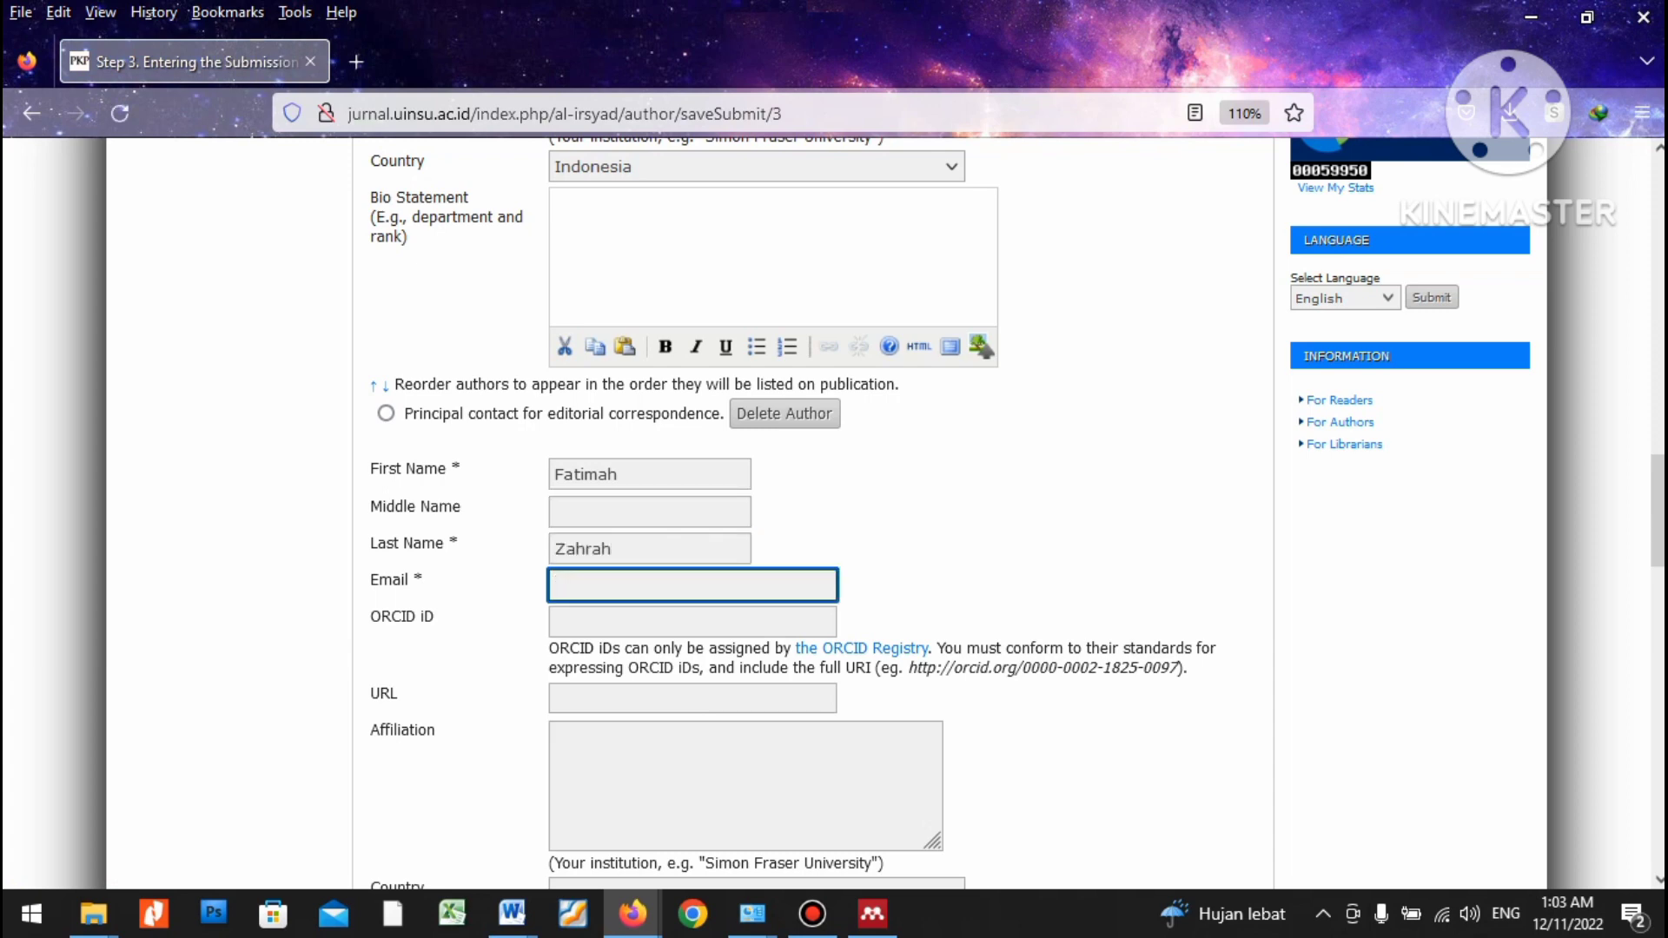
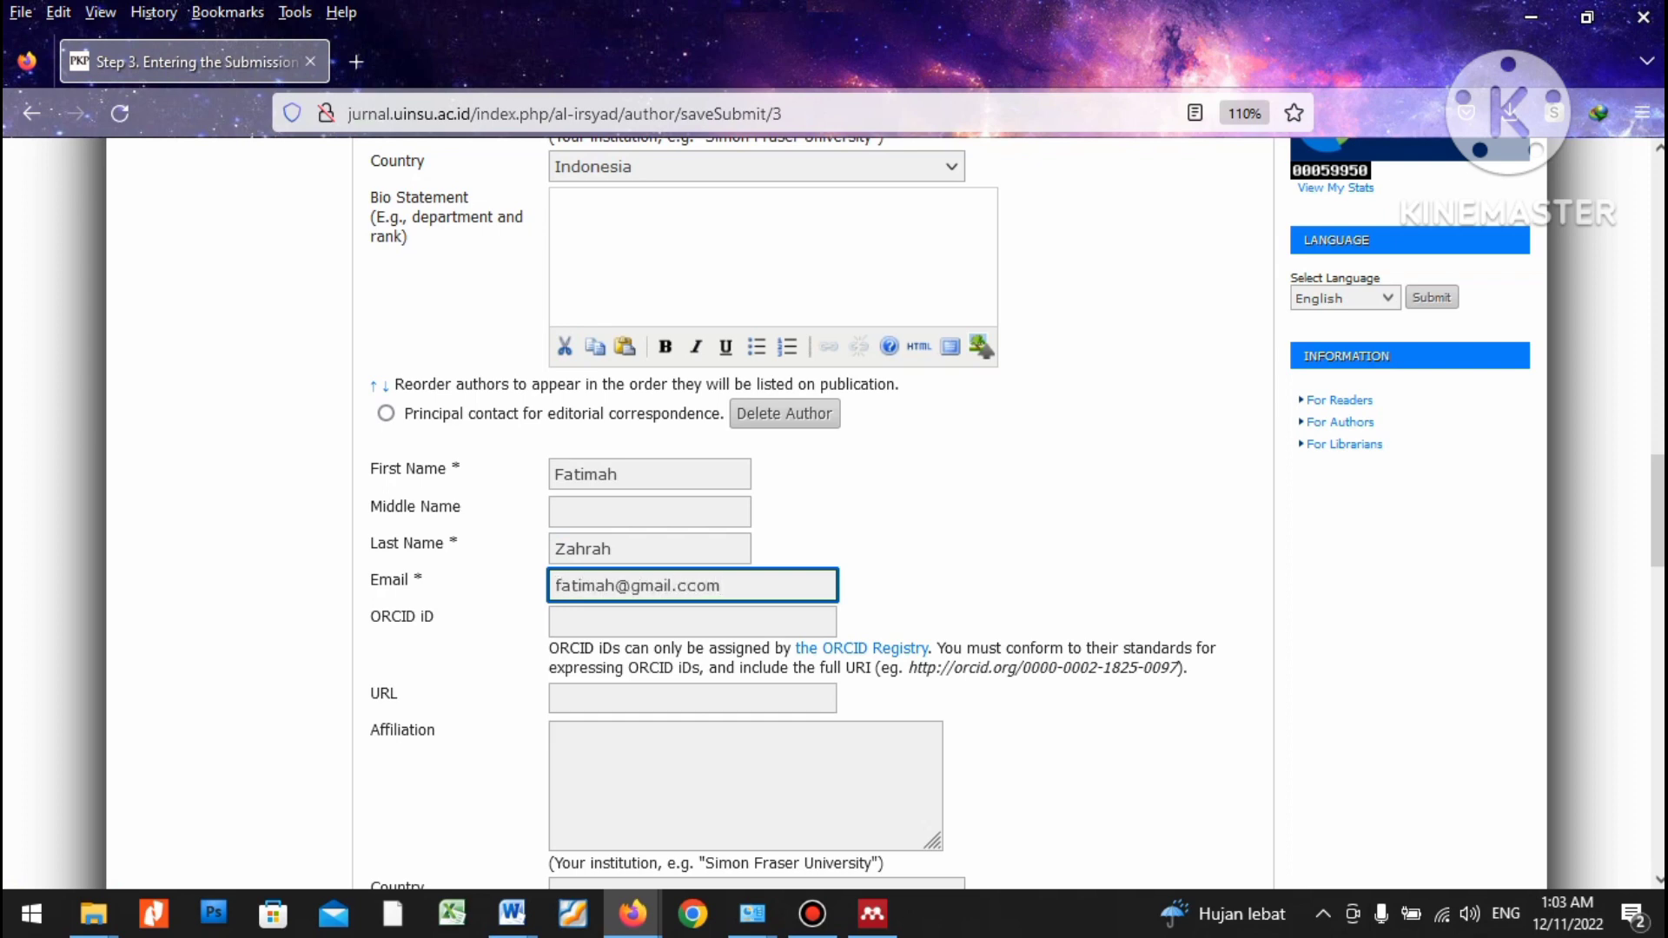
key(Tab)
key(Tab)
key(Tab)
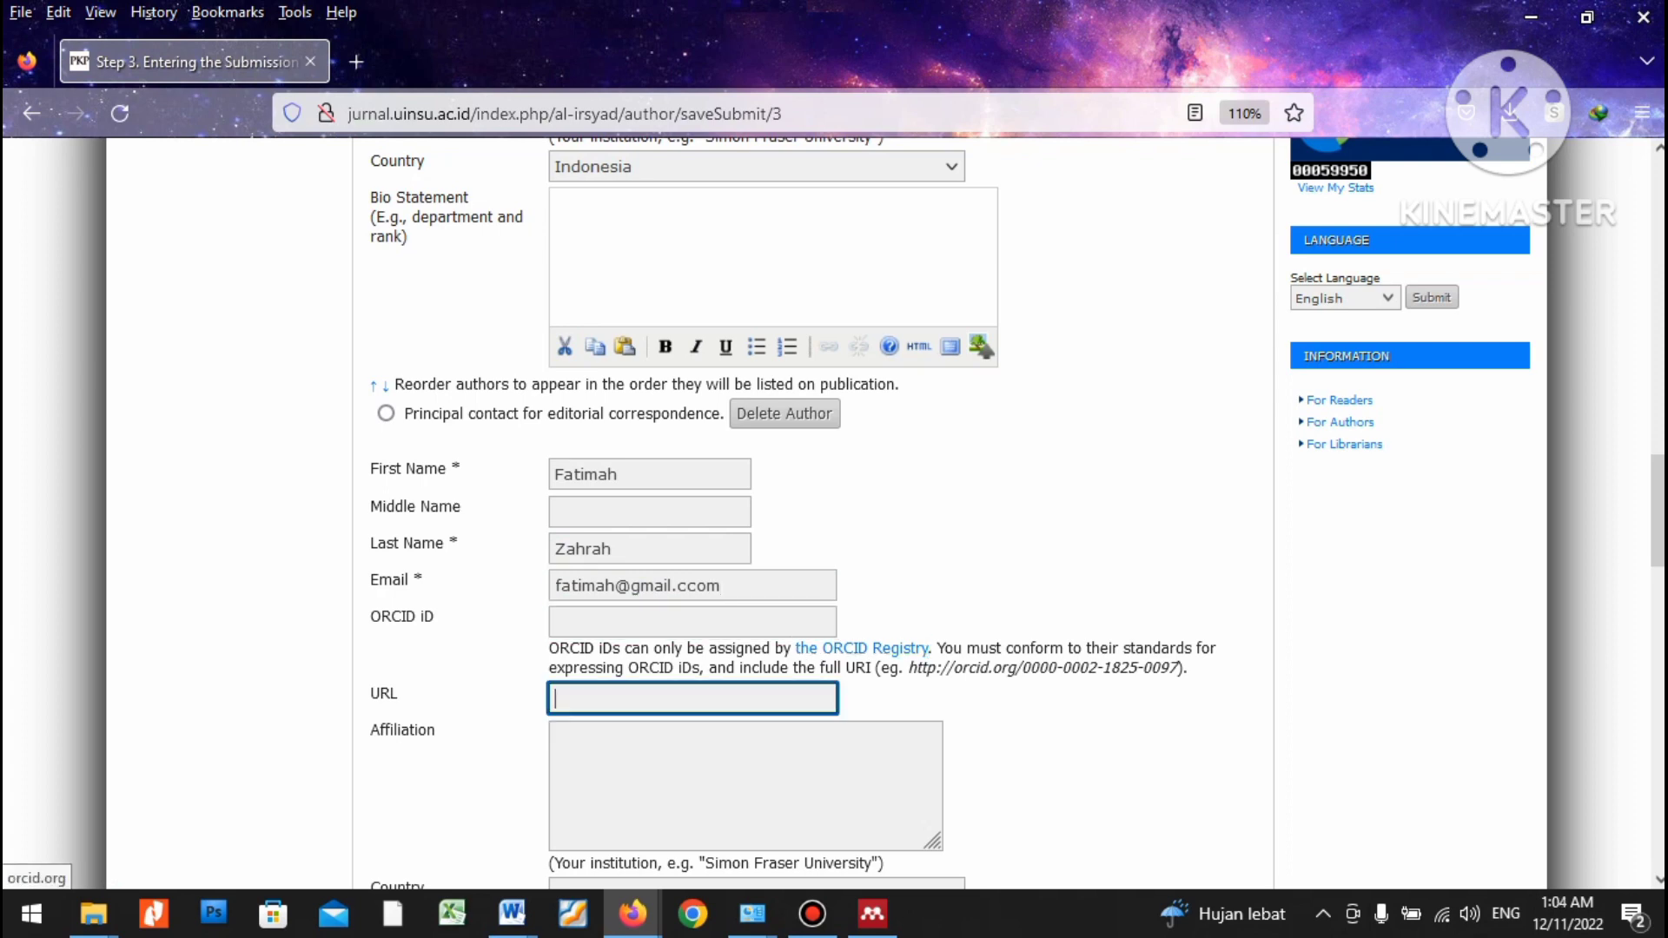
key(Tab)
Paste Universitas Islam Negeri Sumatera Utara Medan as affiliation and choose Indonesia as country.
text(U)
key(BackSpace)
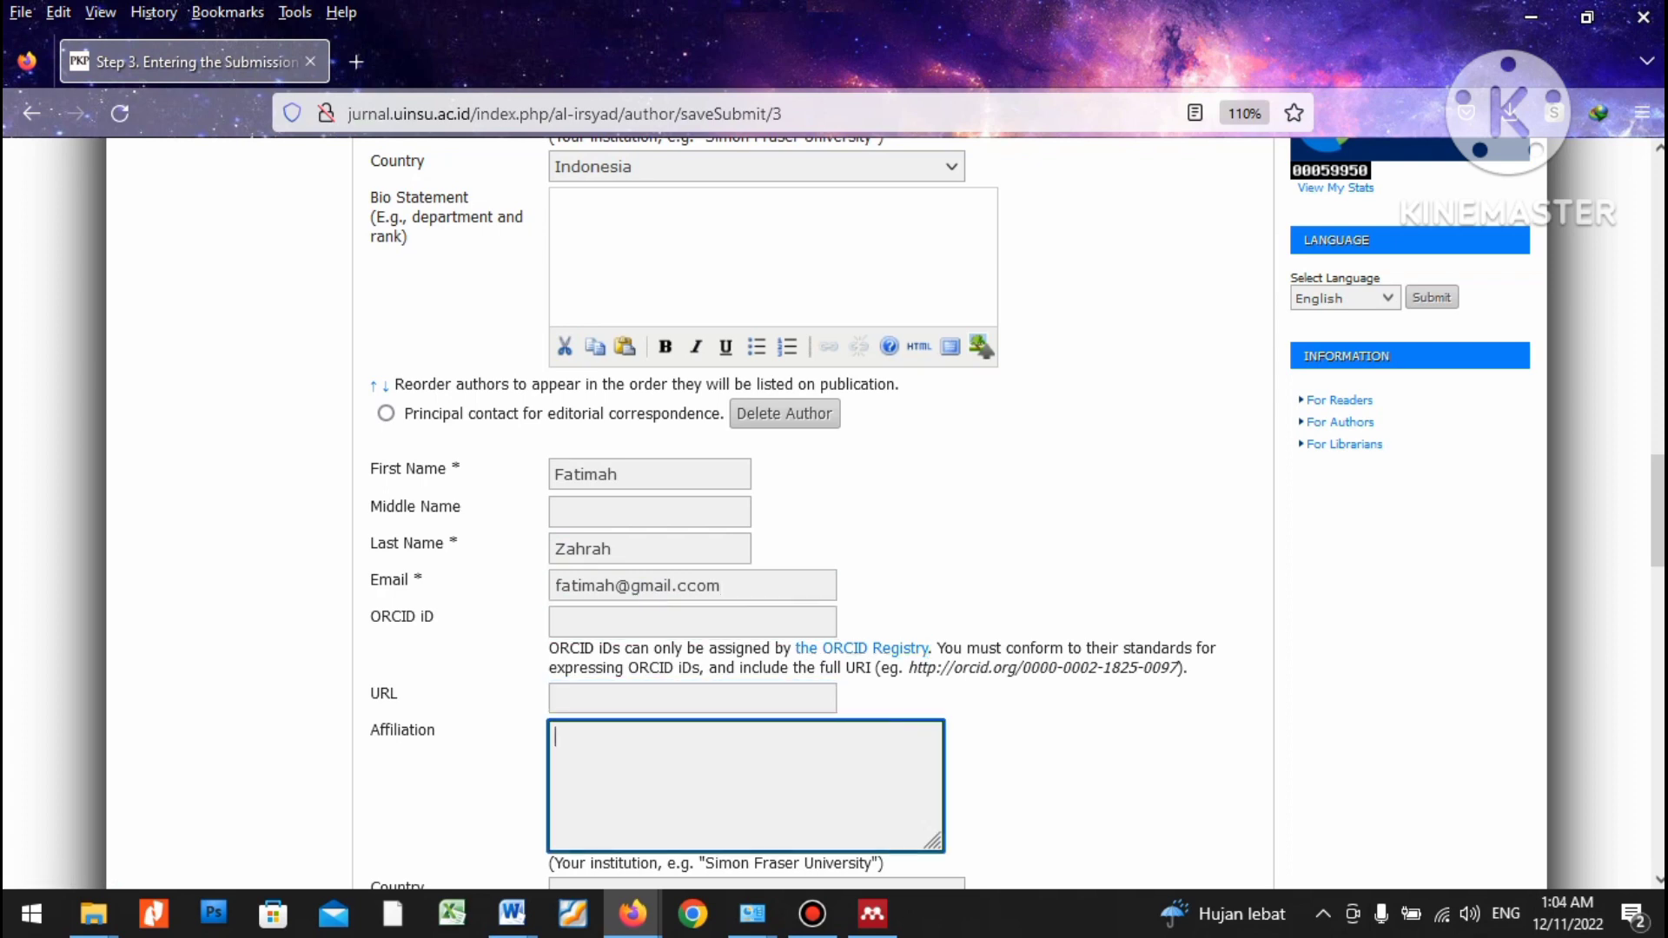
text(Universitas Islam Negeri Sumatera Utara Medan)
scroll(834, 513, down, 5)
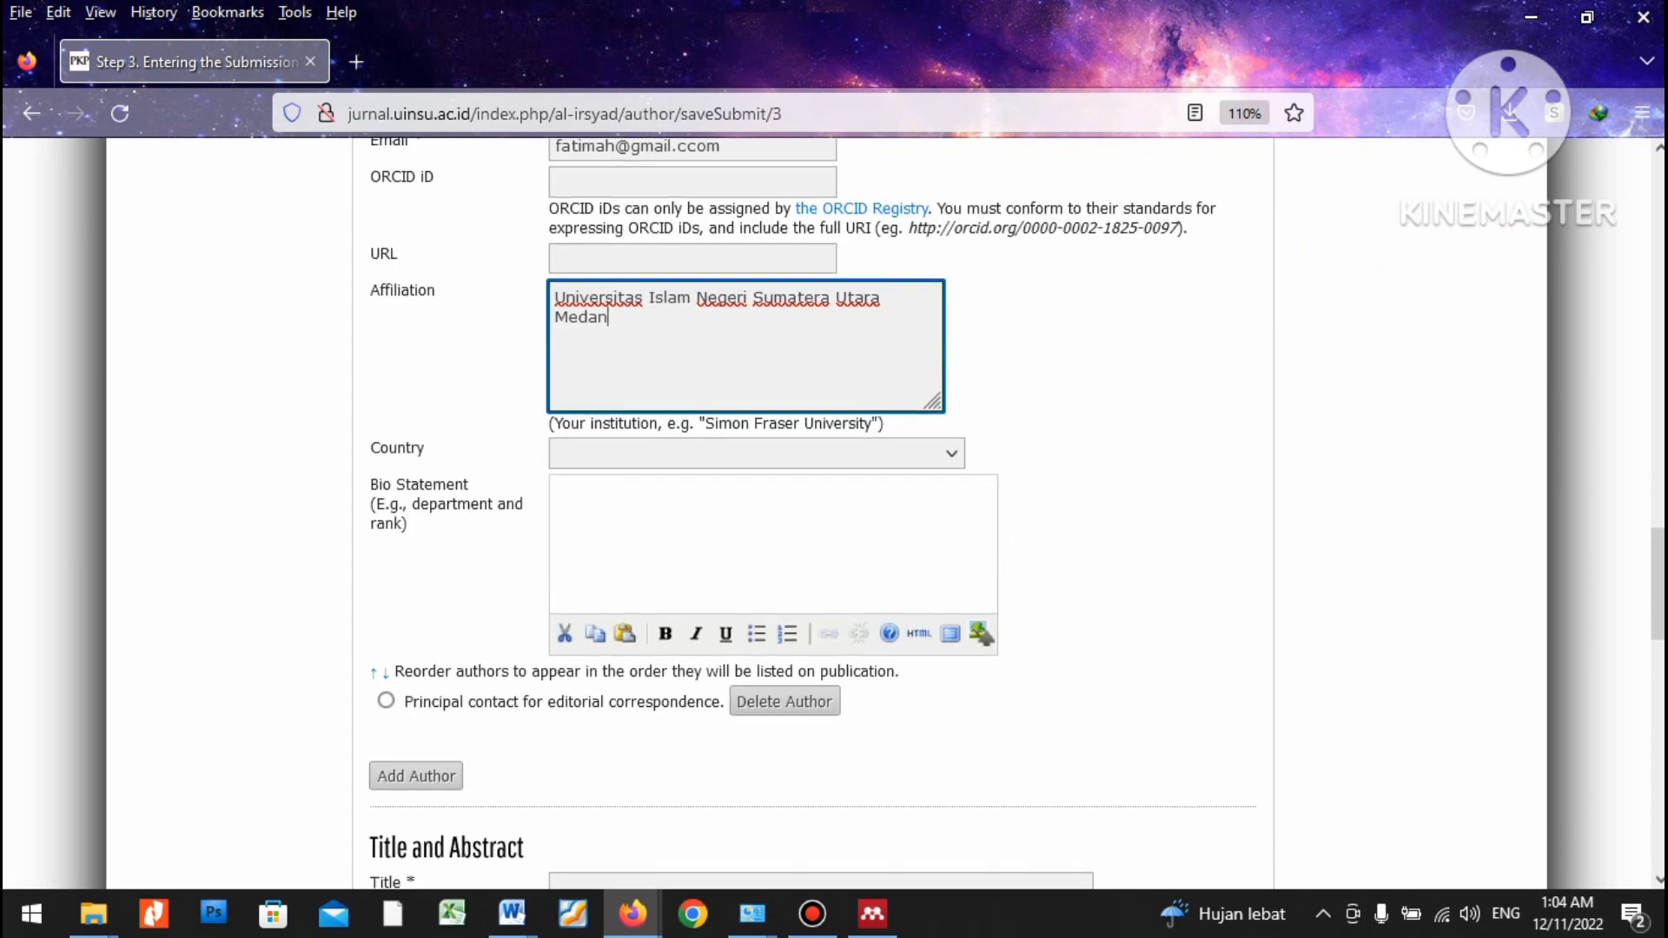
click(756, 453)
text(in)
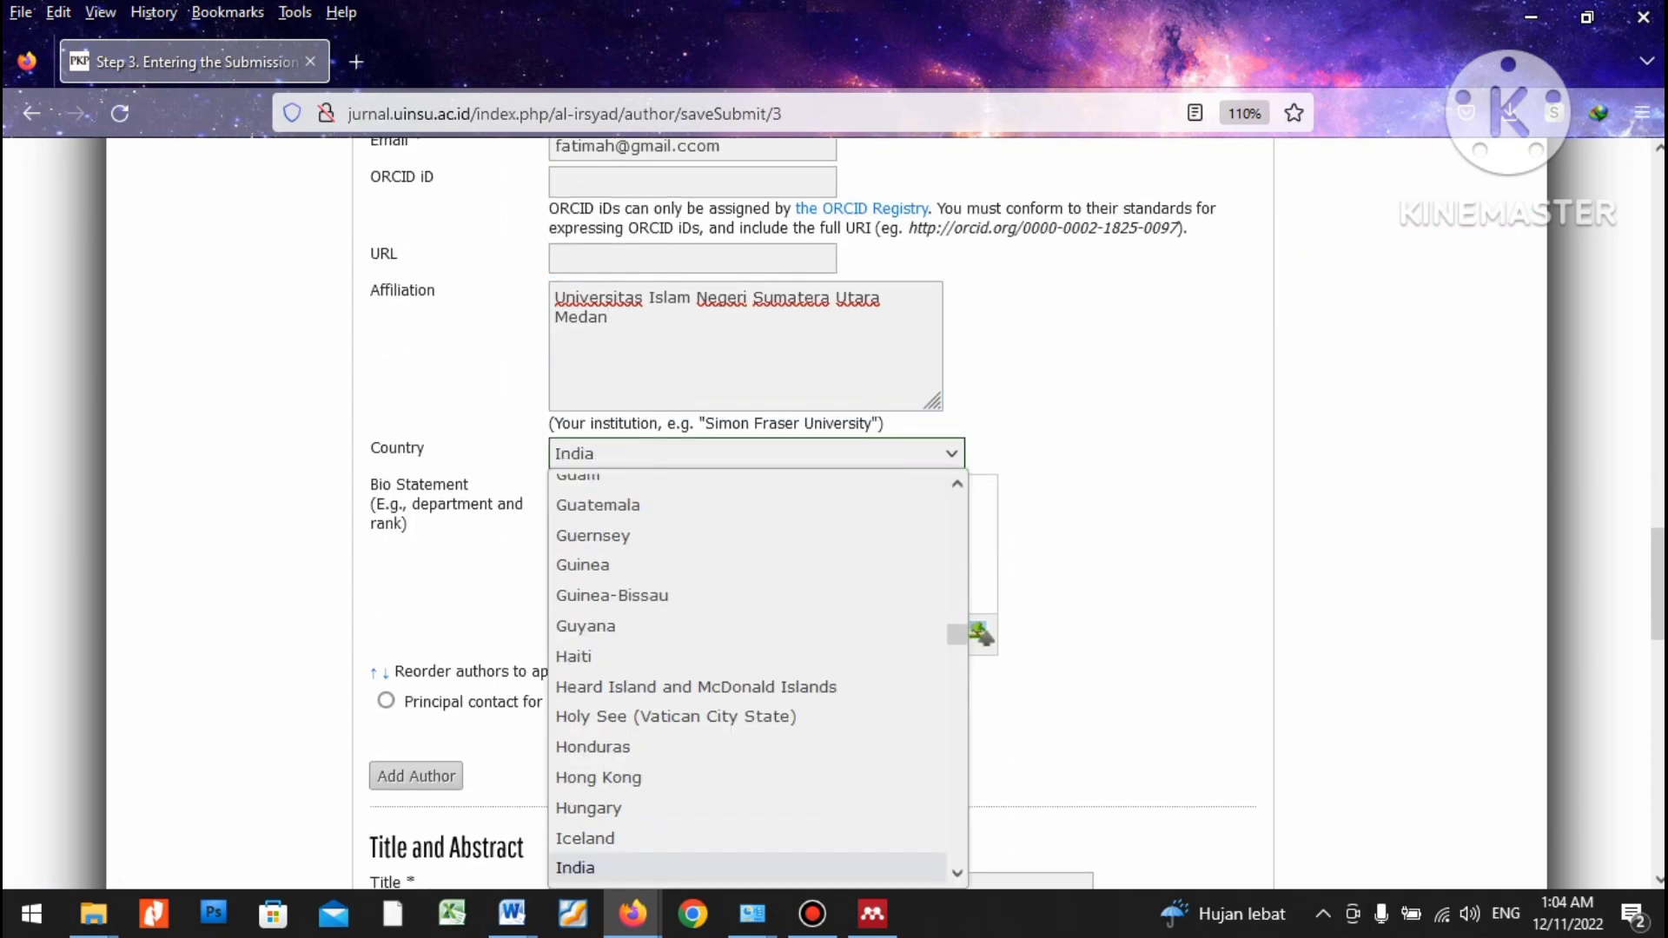
key(Down)
key(Return)
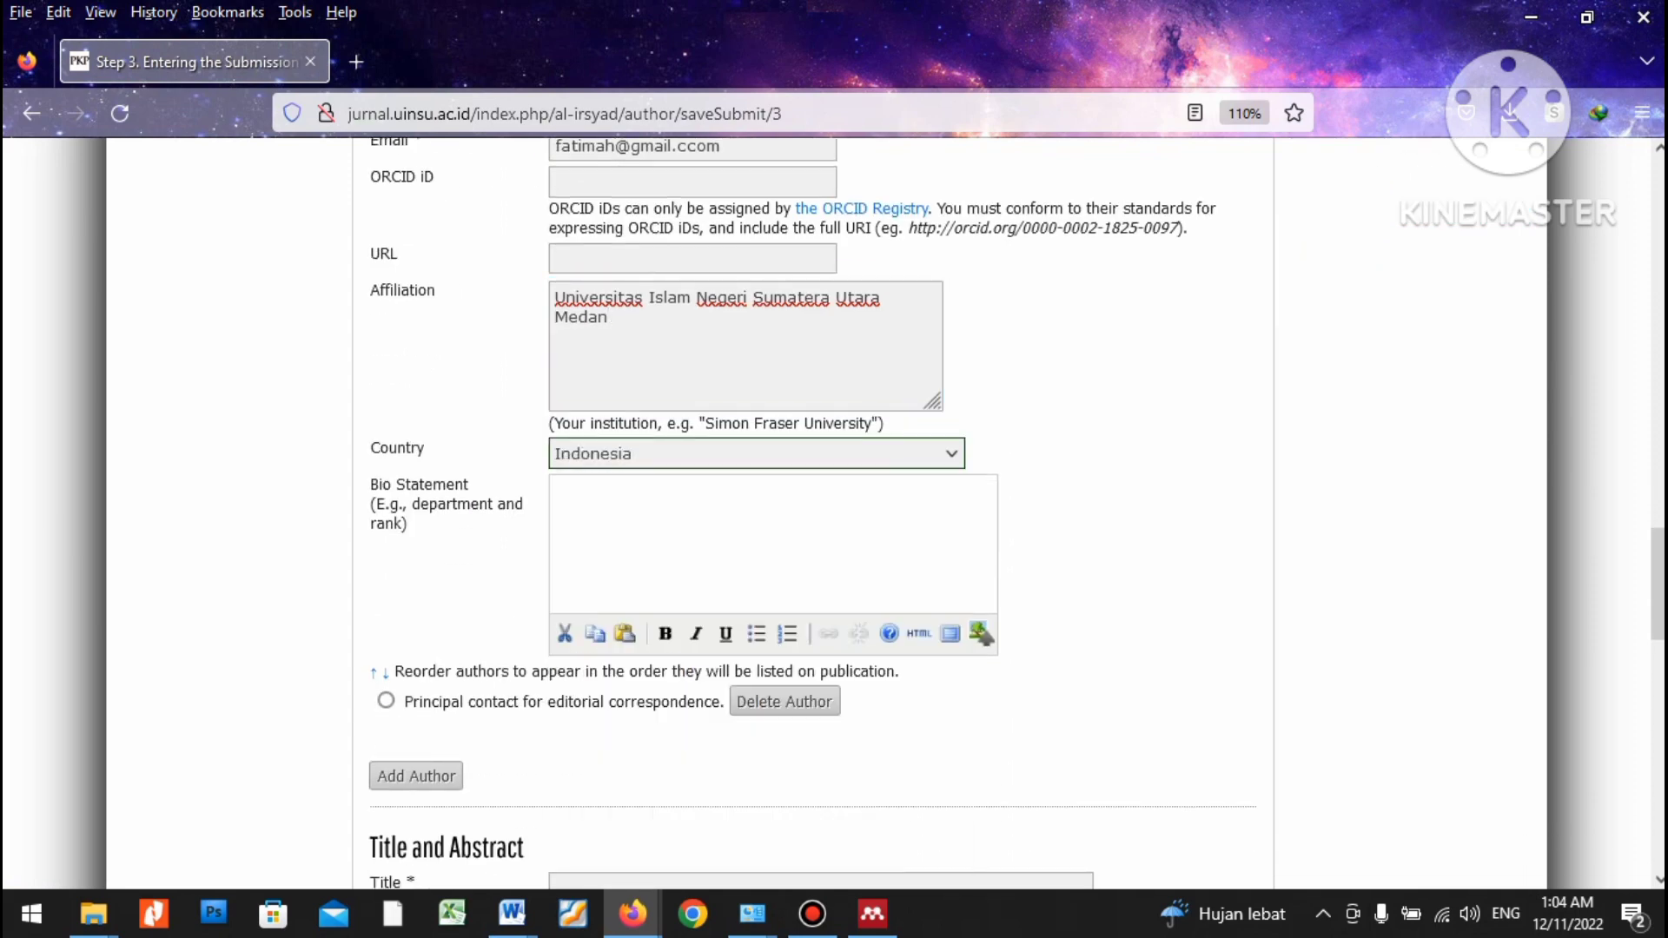
scroll(834, 513, down, 2)
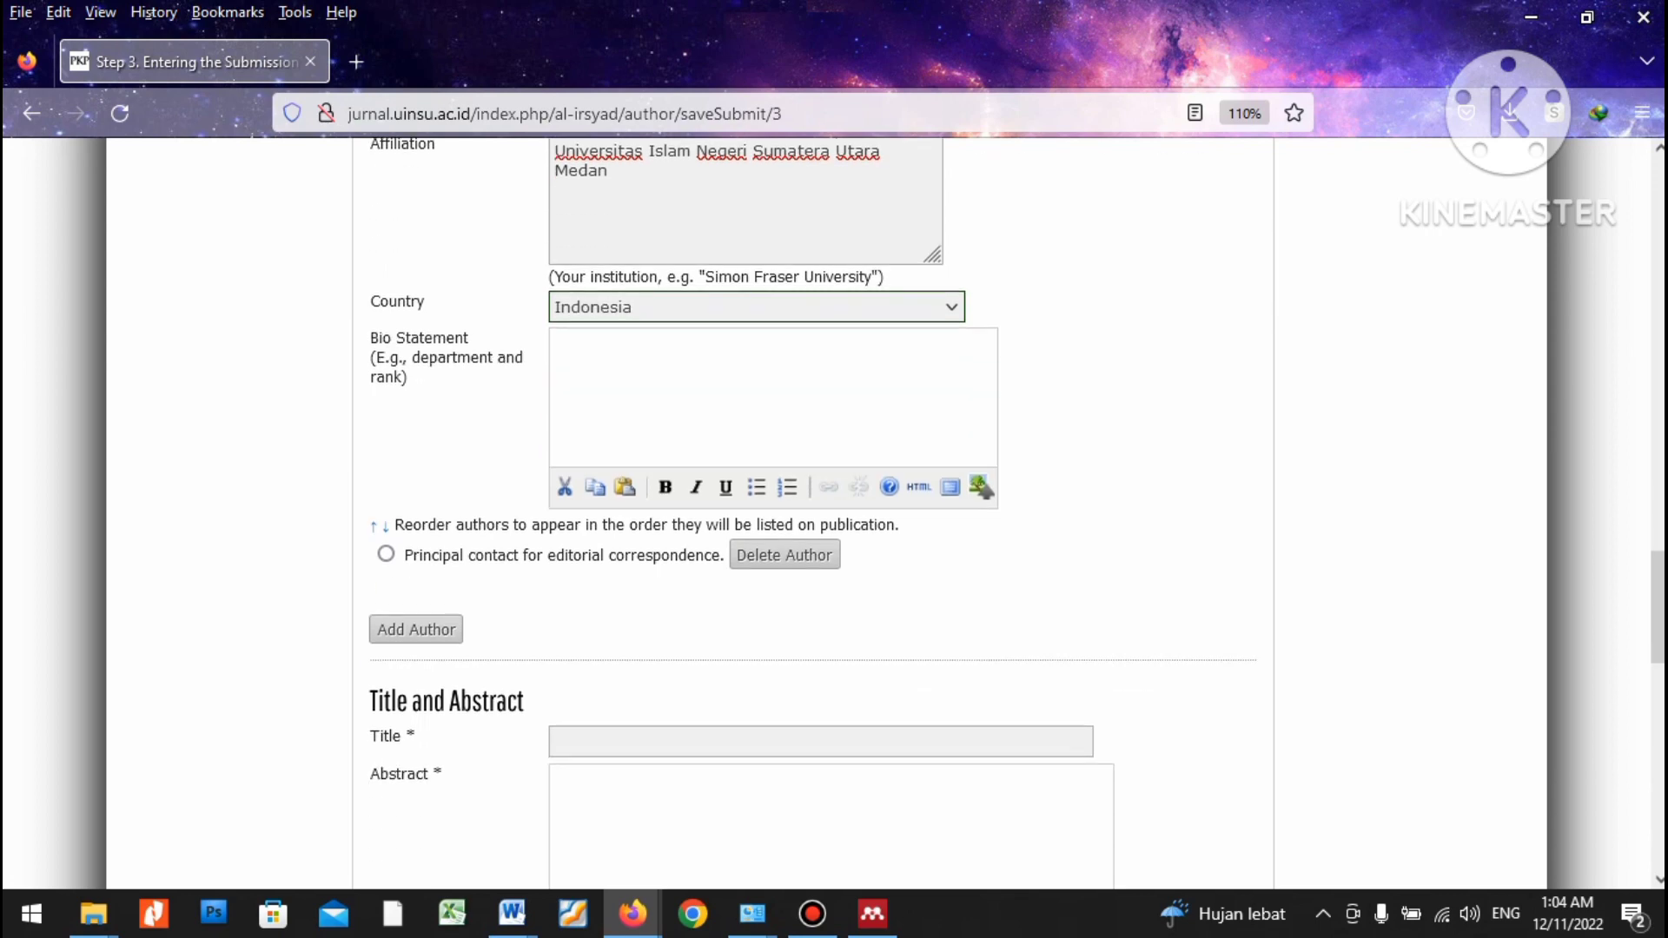
scroll(835, 512, down, 2)
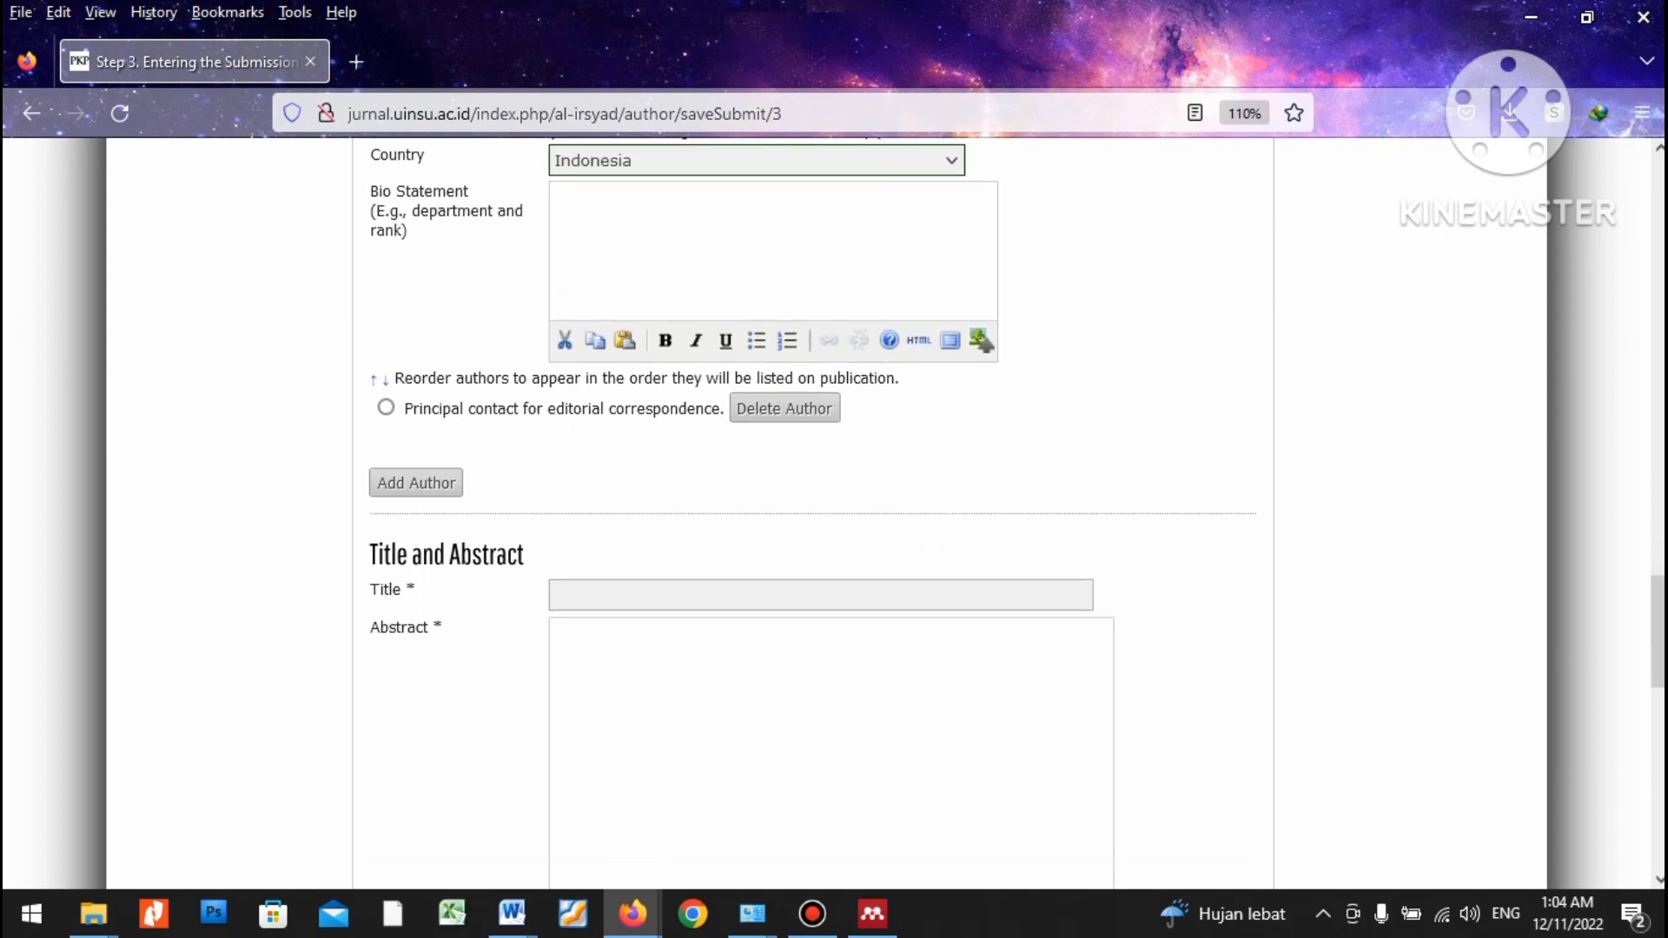
scroll(834, 513, up, 2)
scroll(835, 513, up, 20)
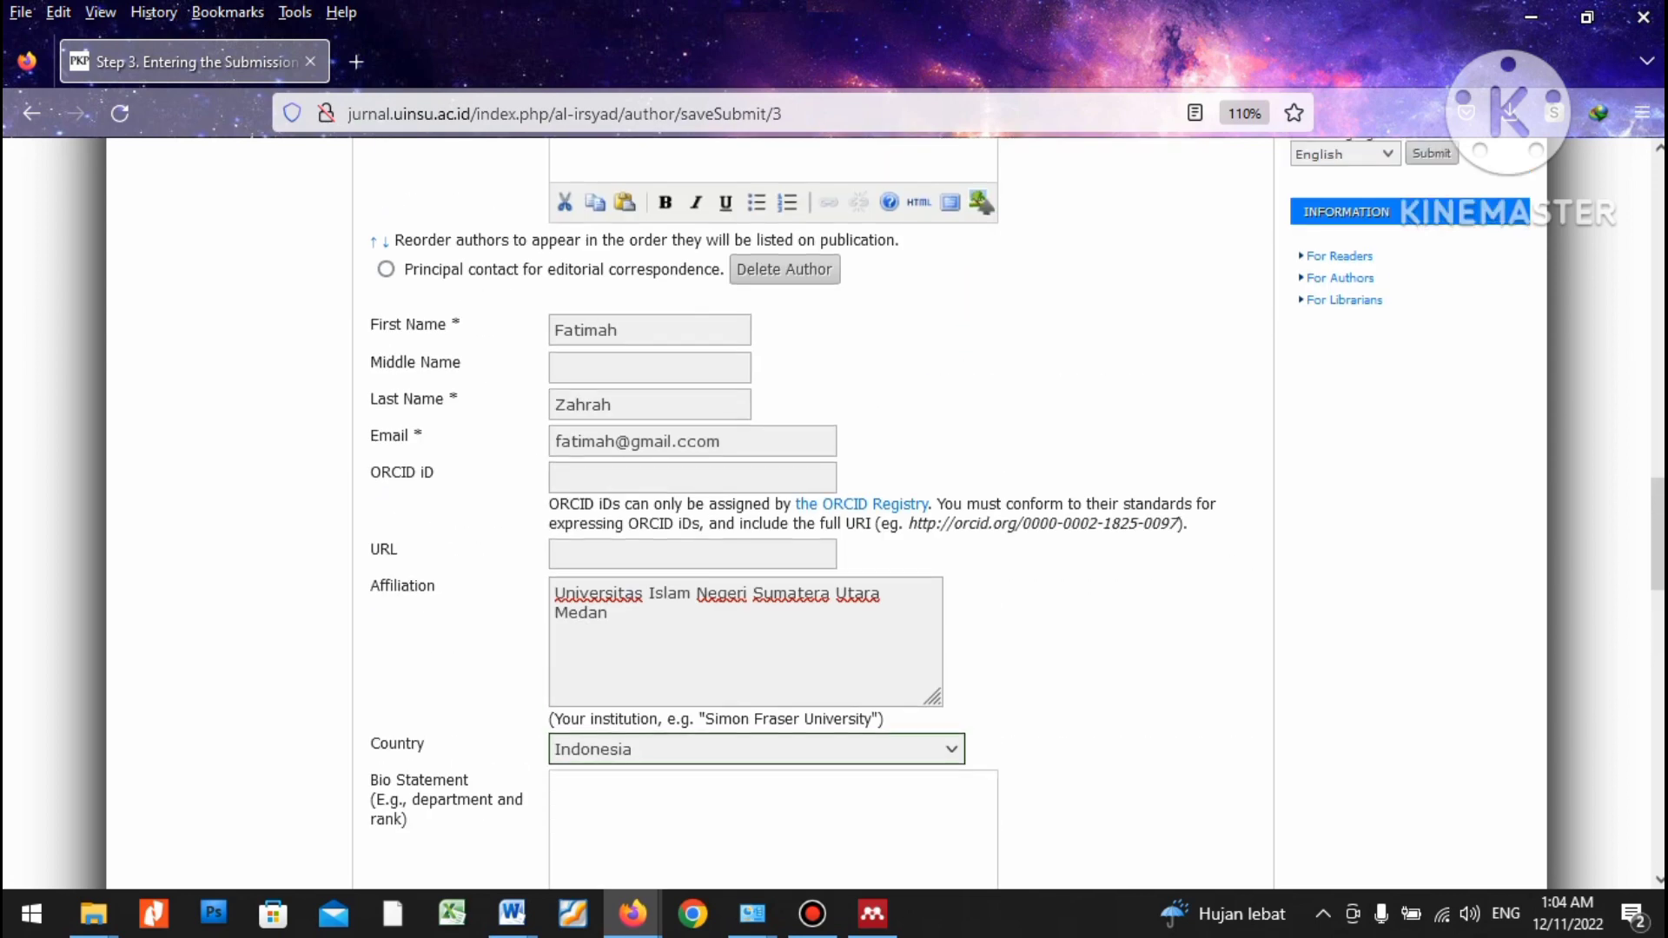
Copy the Lau Gumba family-based character education title from the Word manuscript into Title.
scroll(834, 512, down, 19)
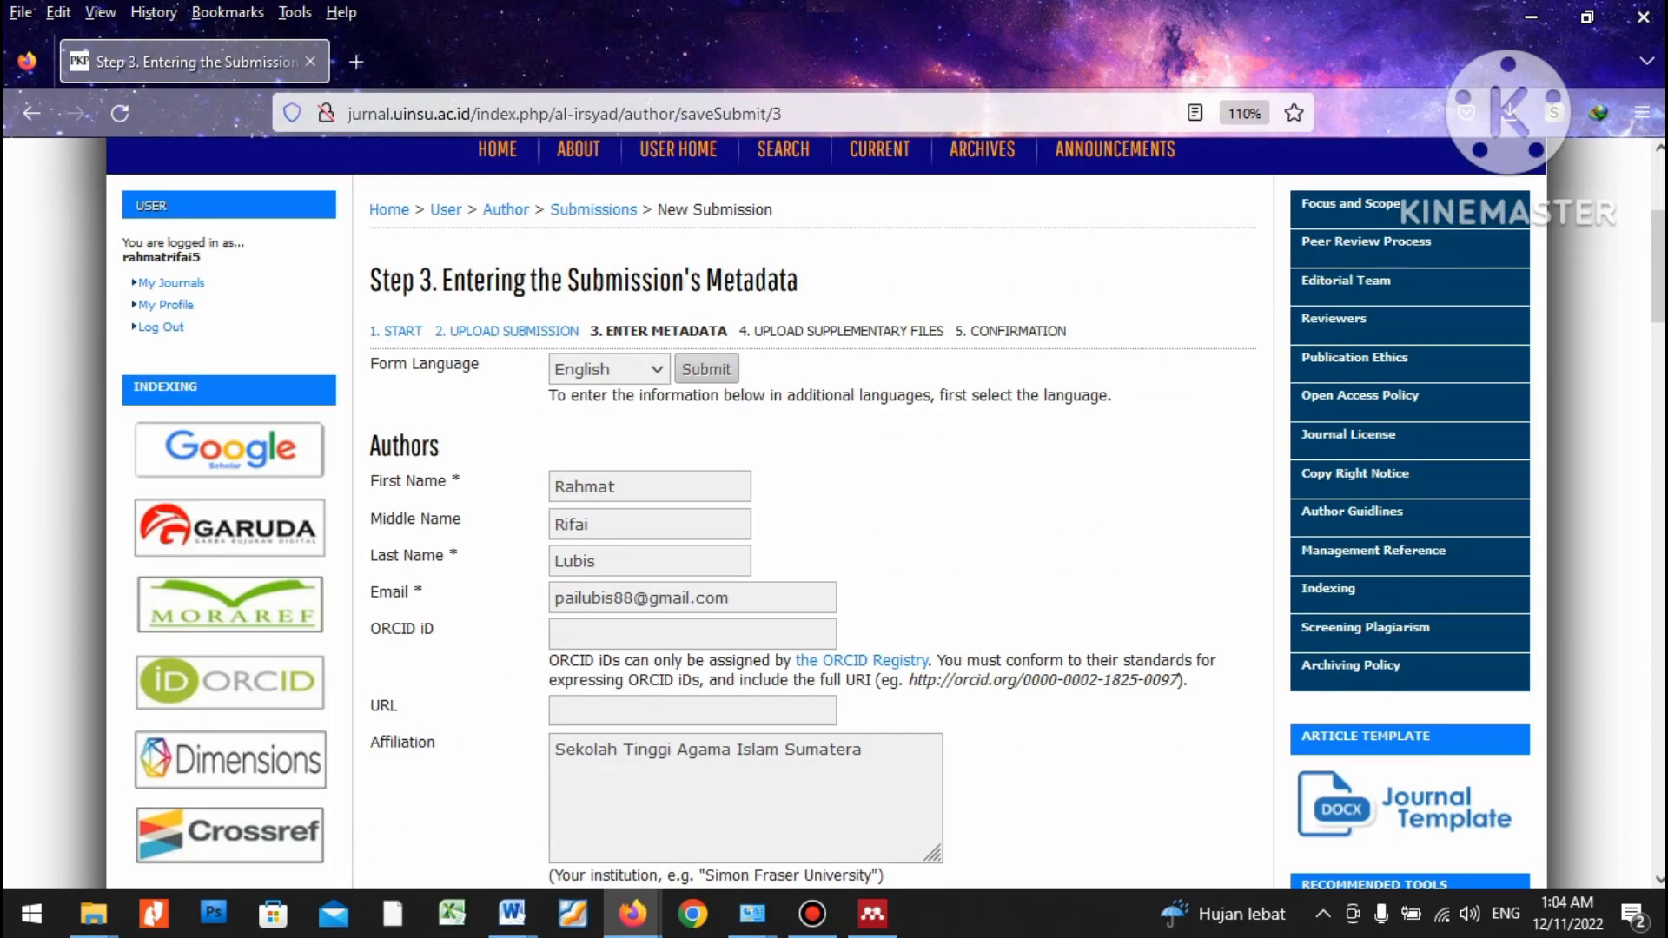
scroll(834, 513, down, 15)
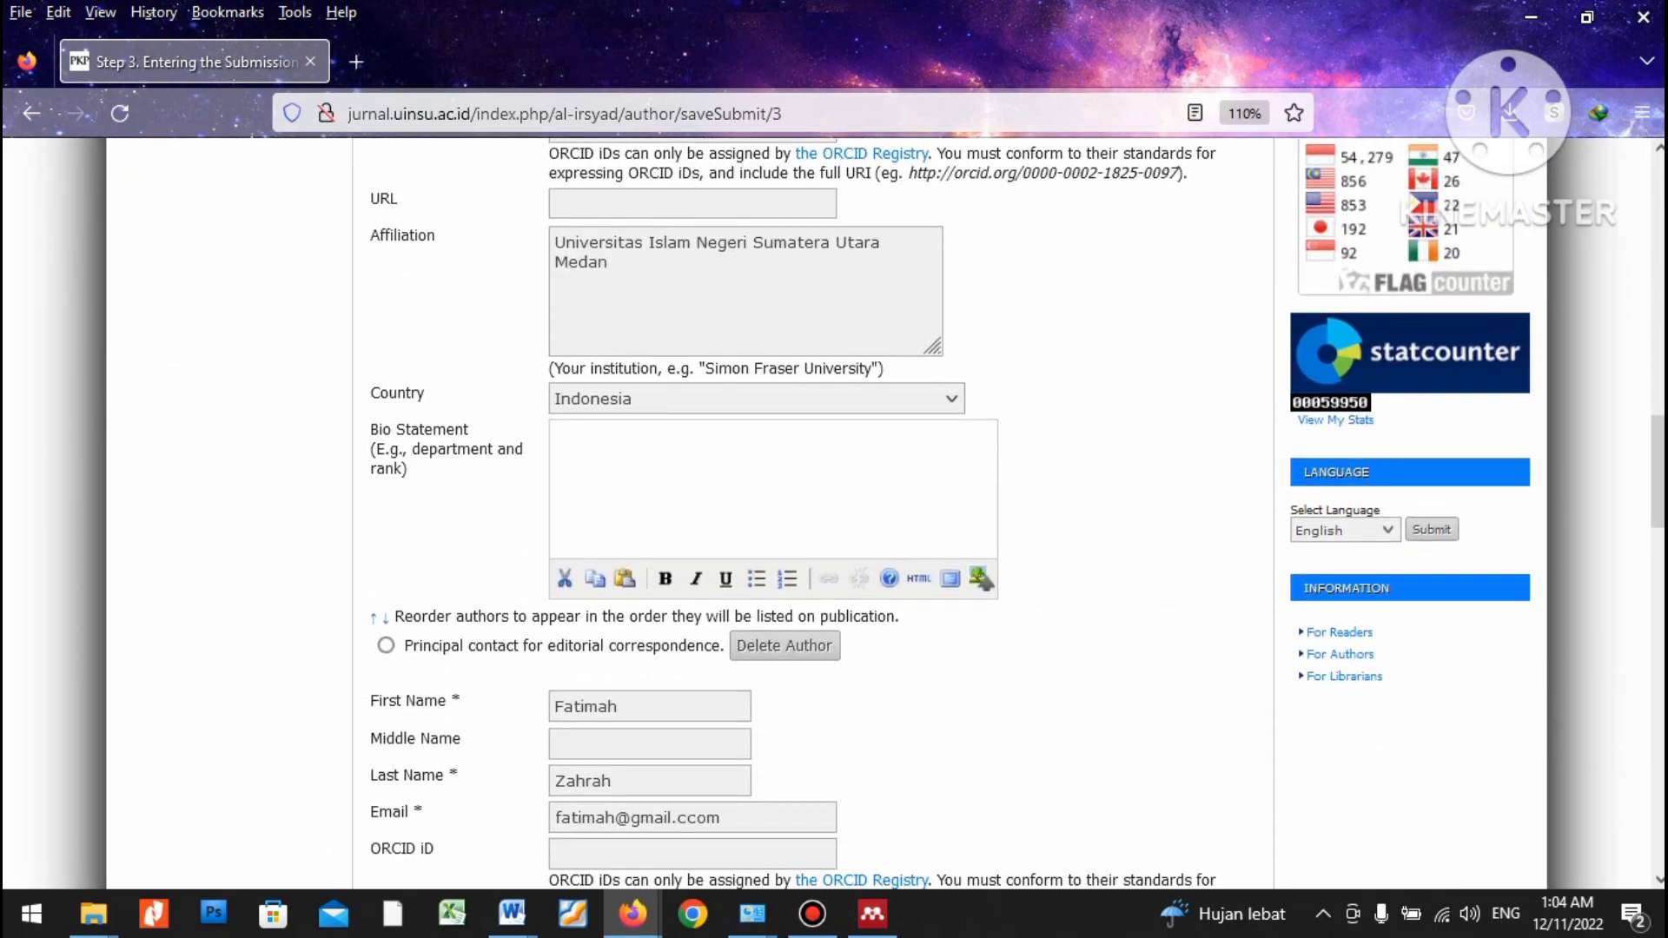
scroll(834, 512, down, 2)
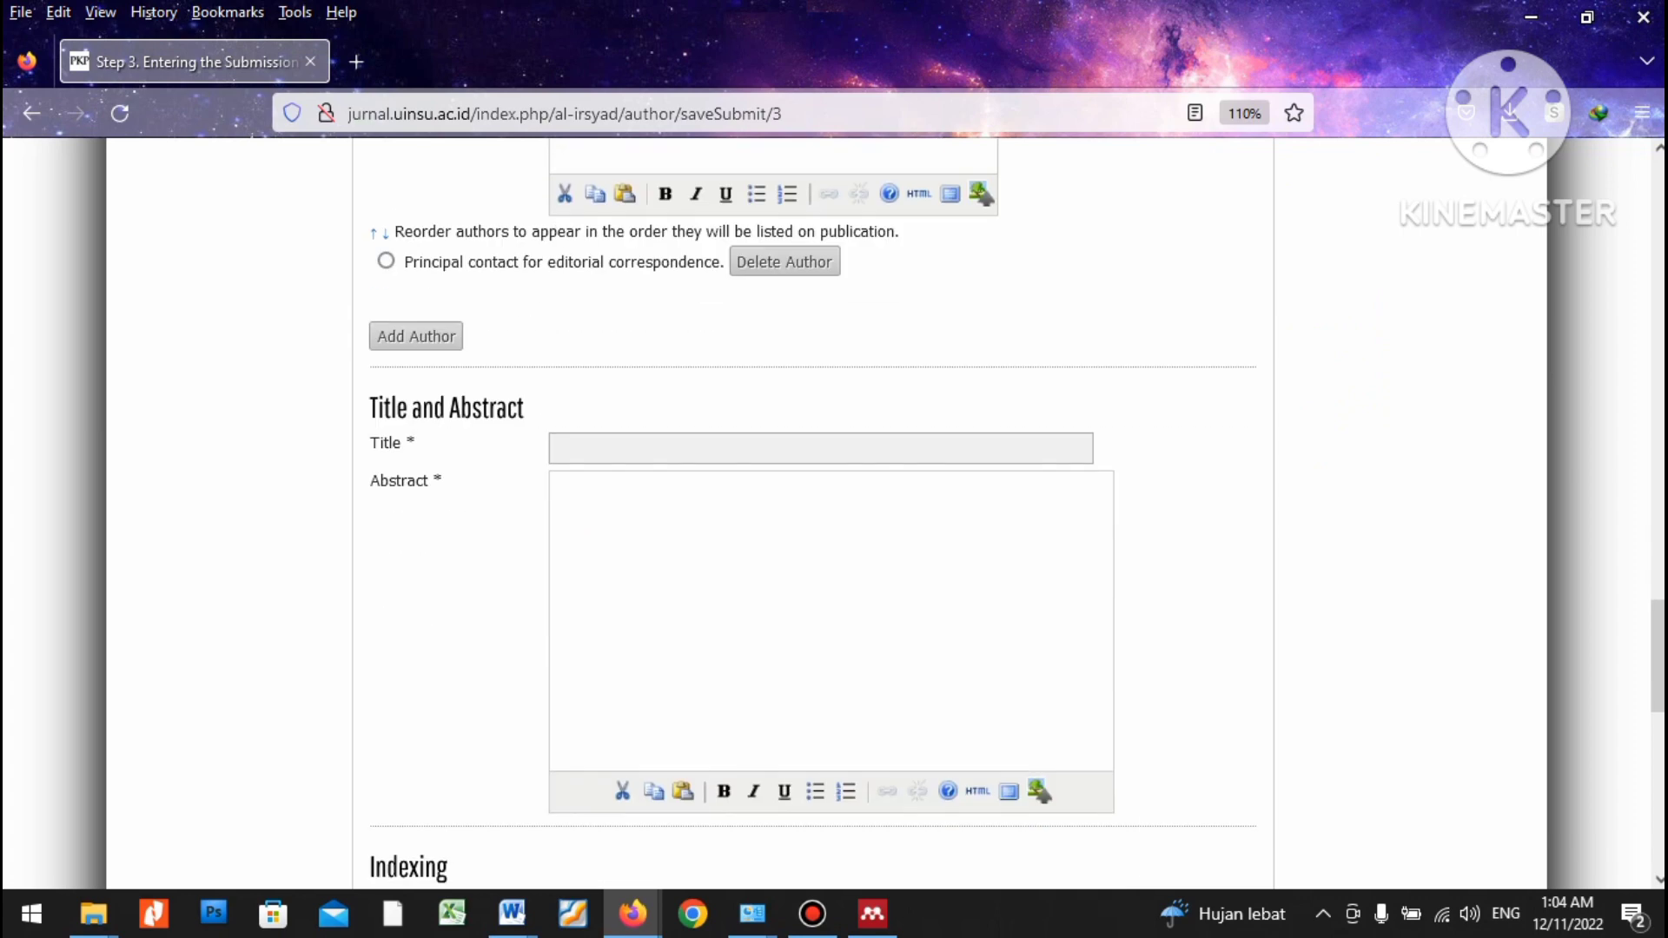
click(821, 448)
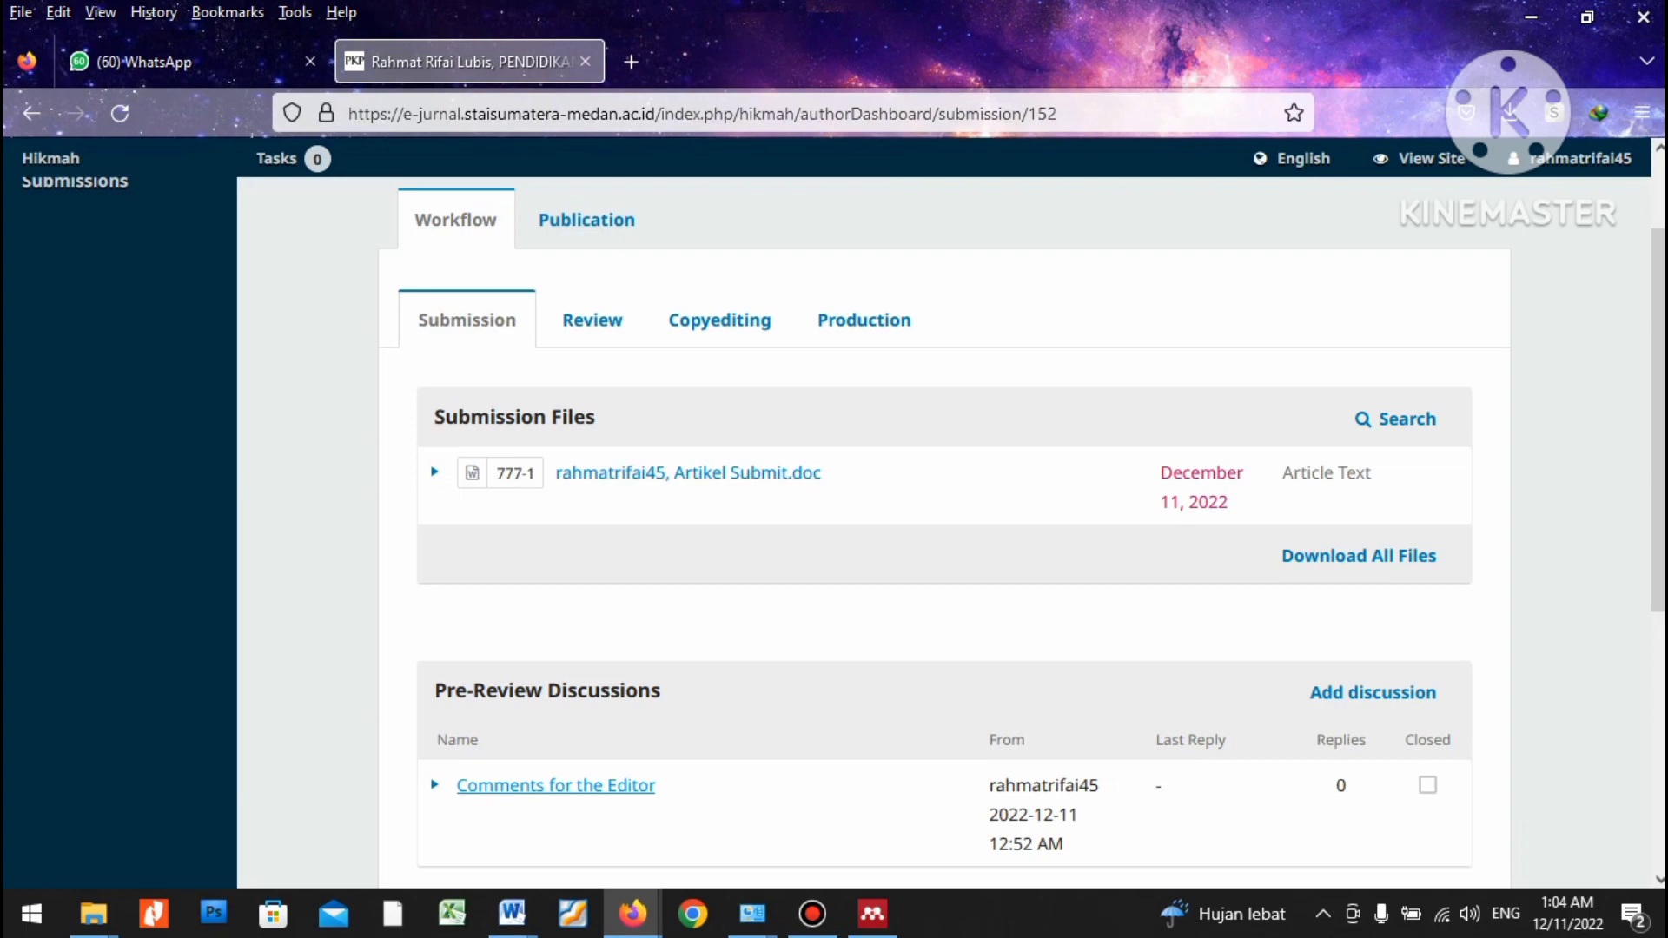
mouse_move(512, 914)
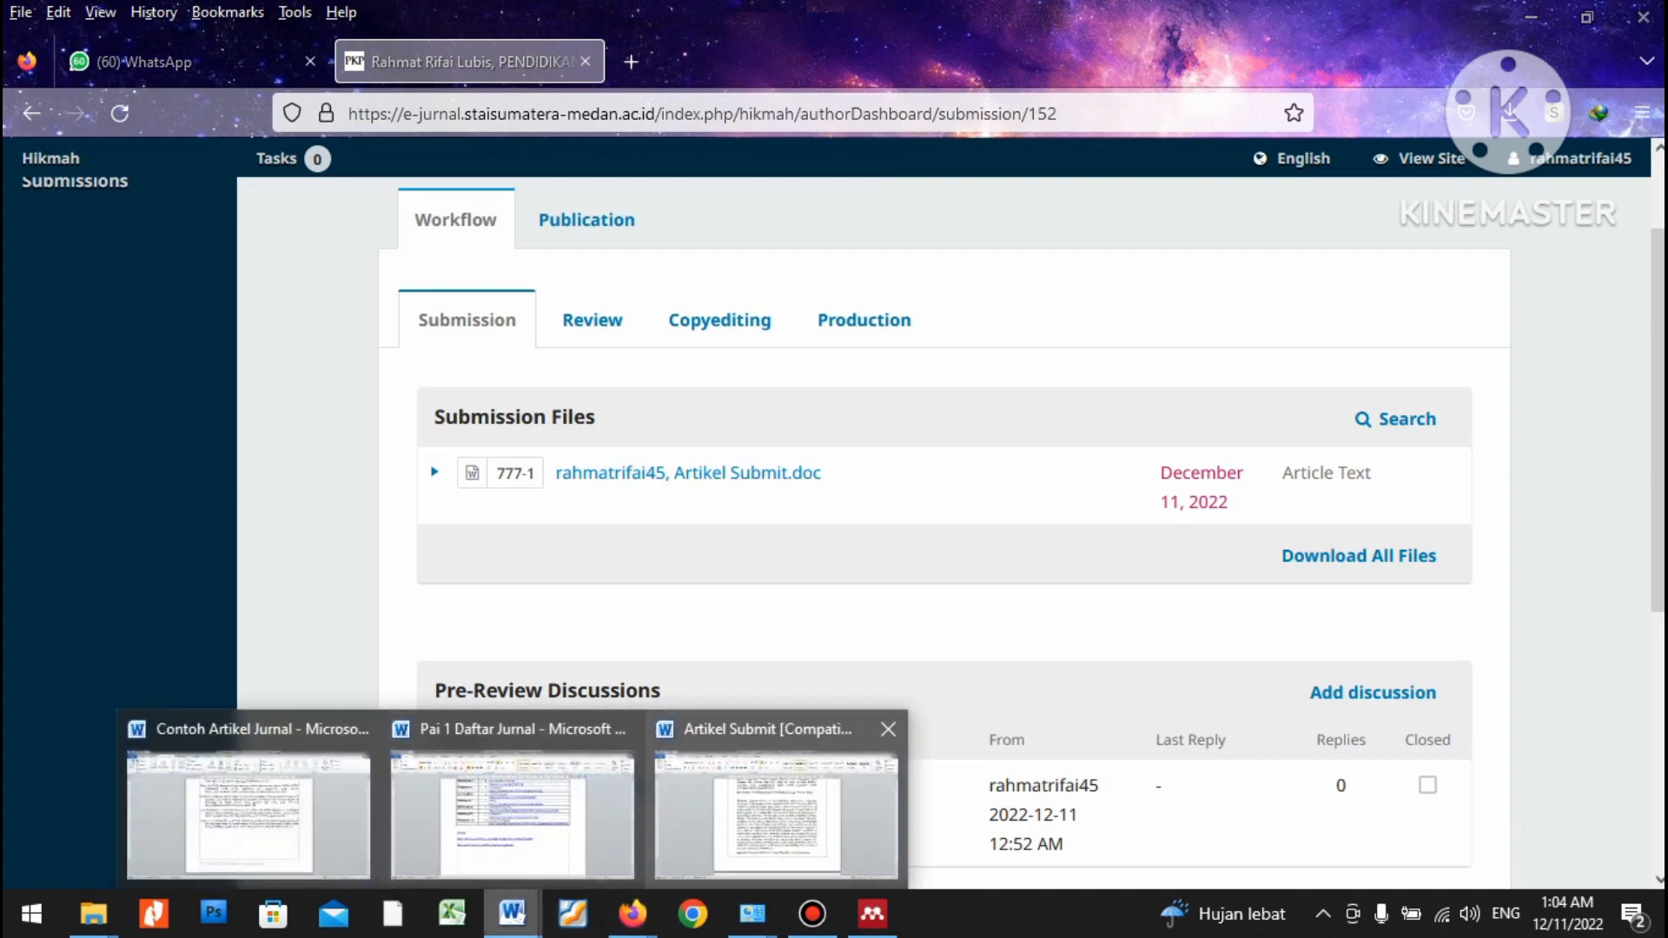
click(773, 816)
drag(1096, 350, 538, 321)
key(ctrl+c)
click(1530, 17)
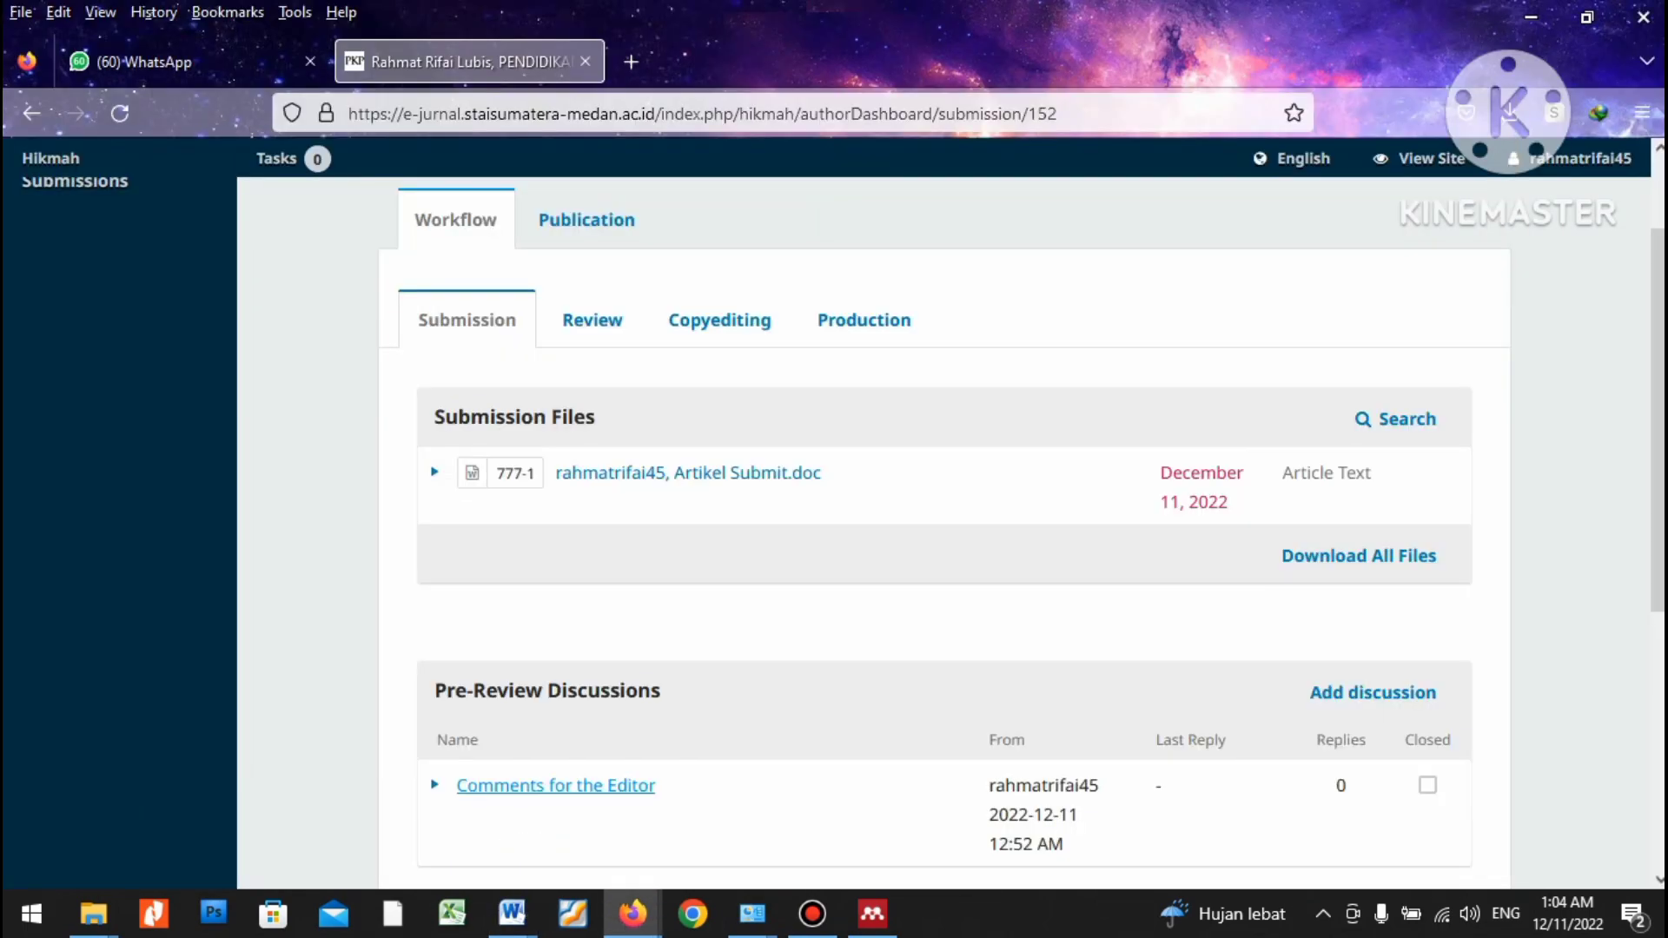
key(alt+Tab)
key(alt+Tab)
key(ctrl+v)
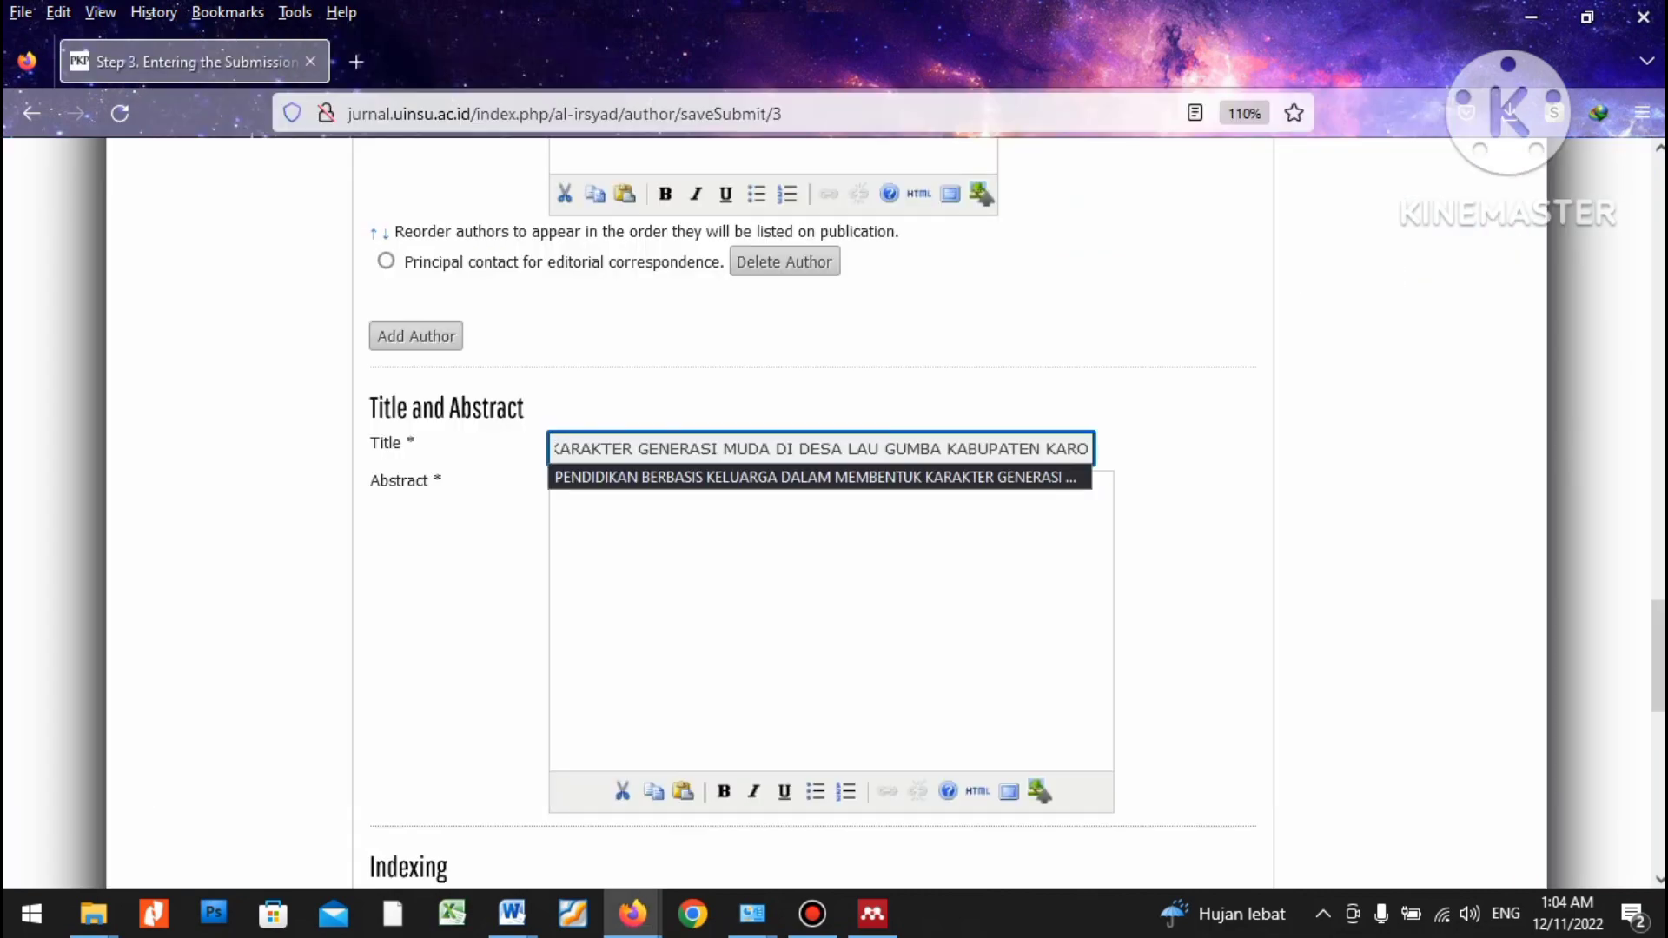
key(Tab)
key(alt+Tab)
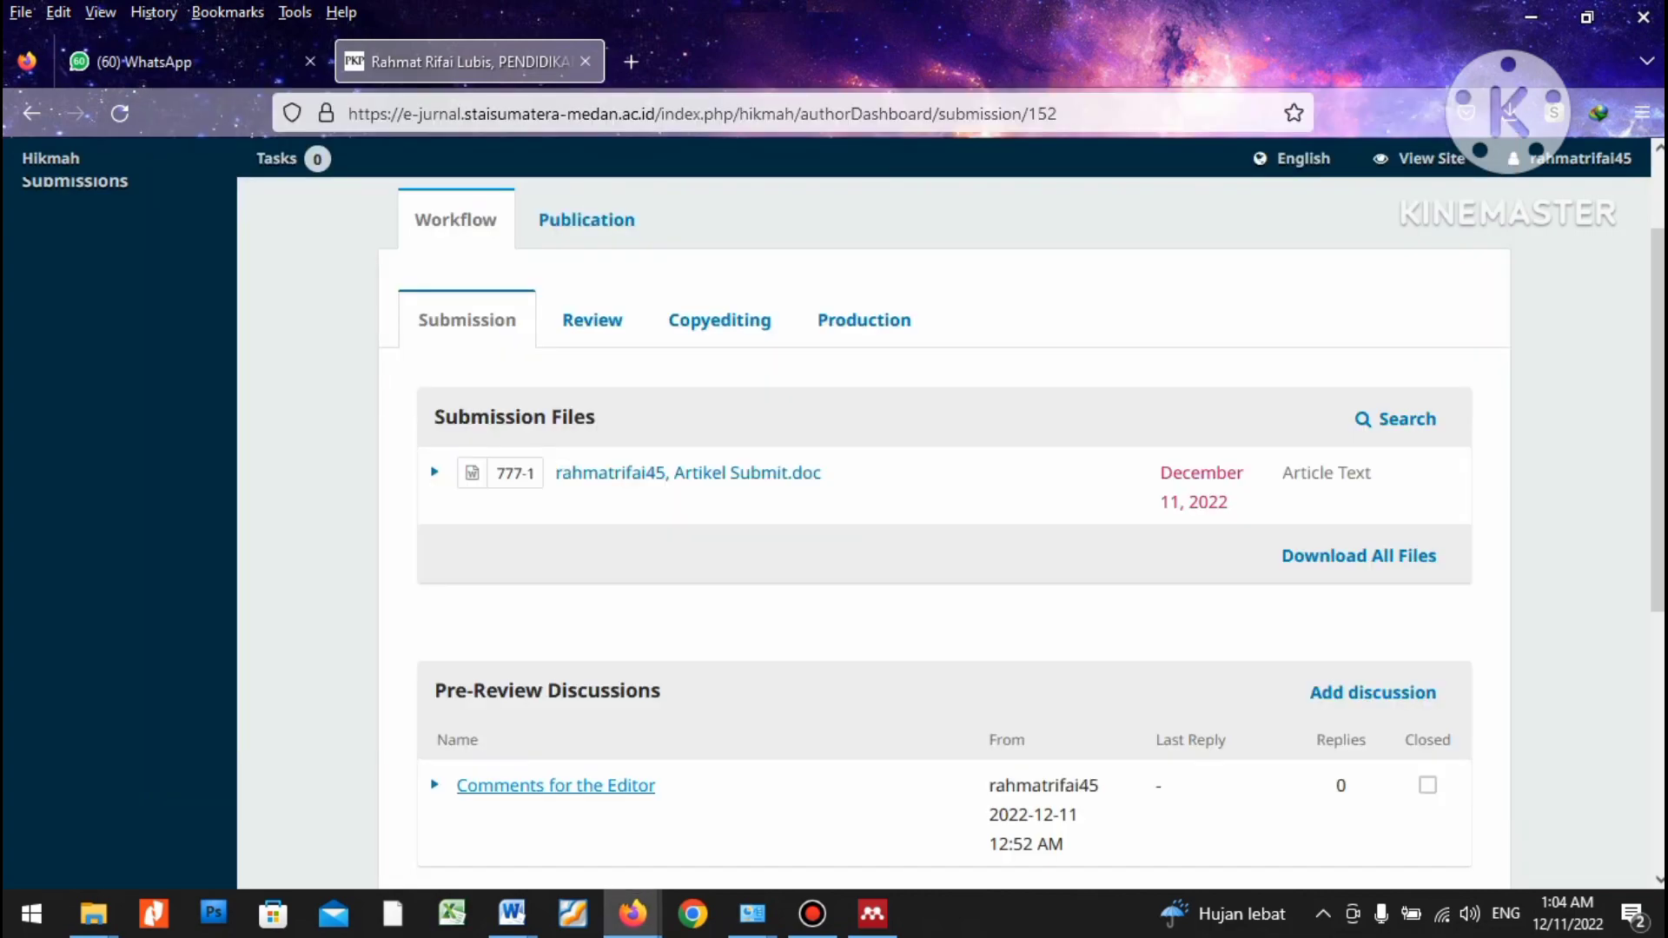
key(alt+Tab)
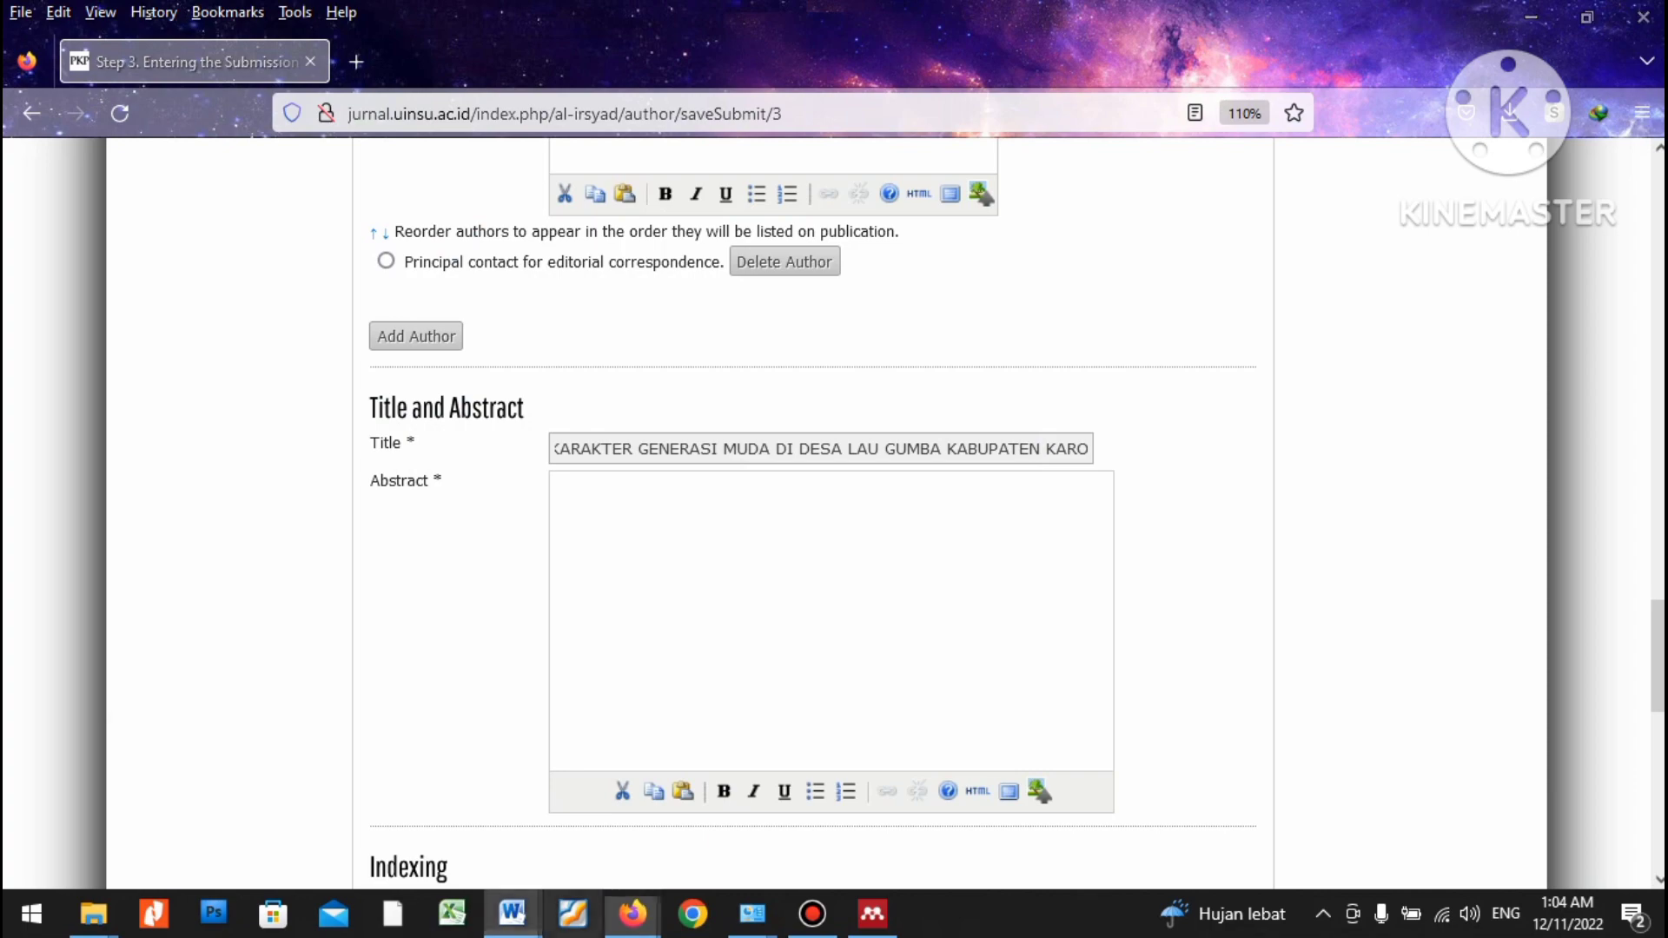
Copy the English abstract into the Abstract box, then remove the bold-formatted paste.
mouse_move(511, 913)
click(808, 804)
scroll(838, 521, down, 2)
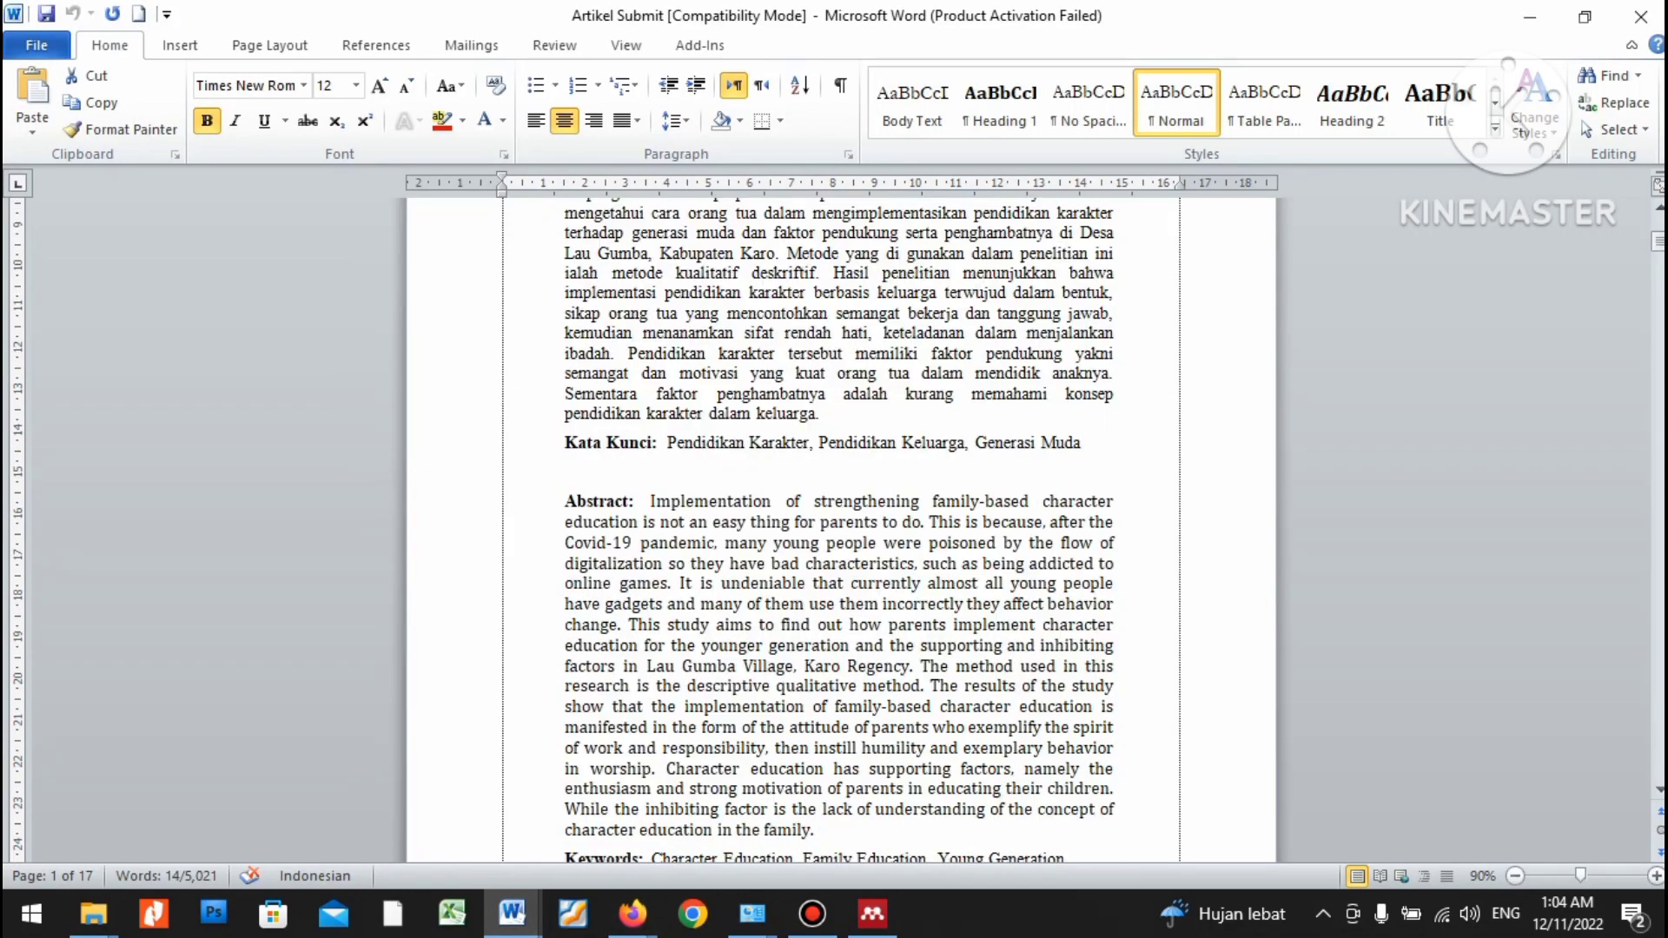
drag(651, 501, 821, 795)
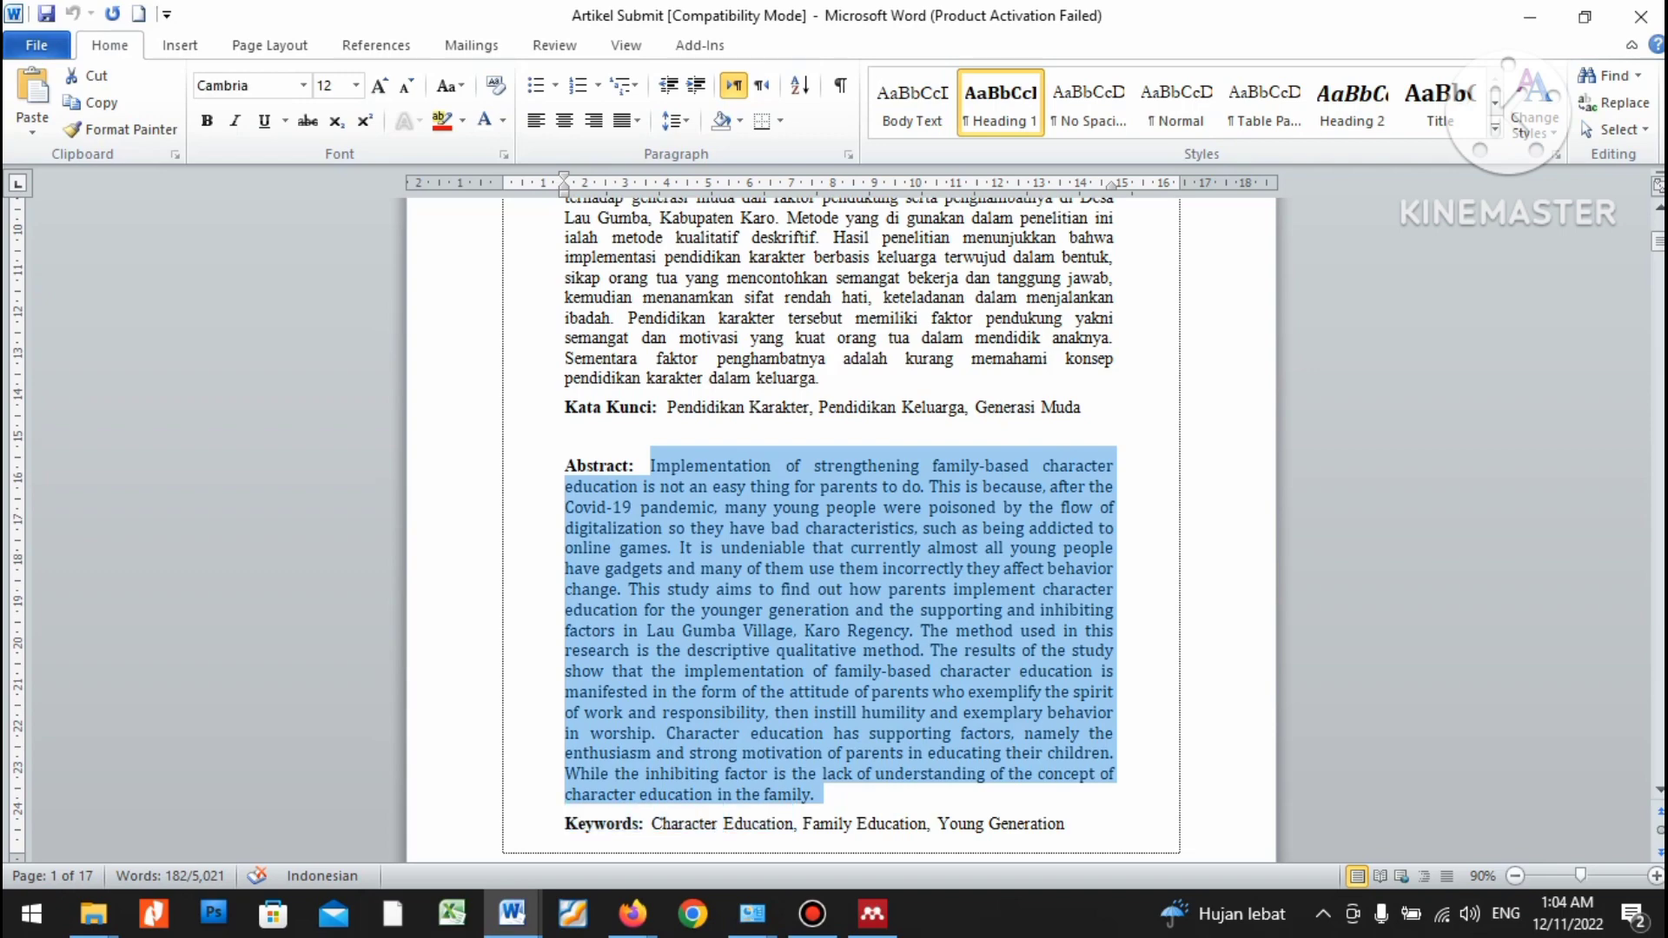
key(alt+Tab)
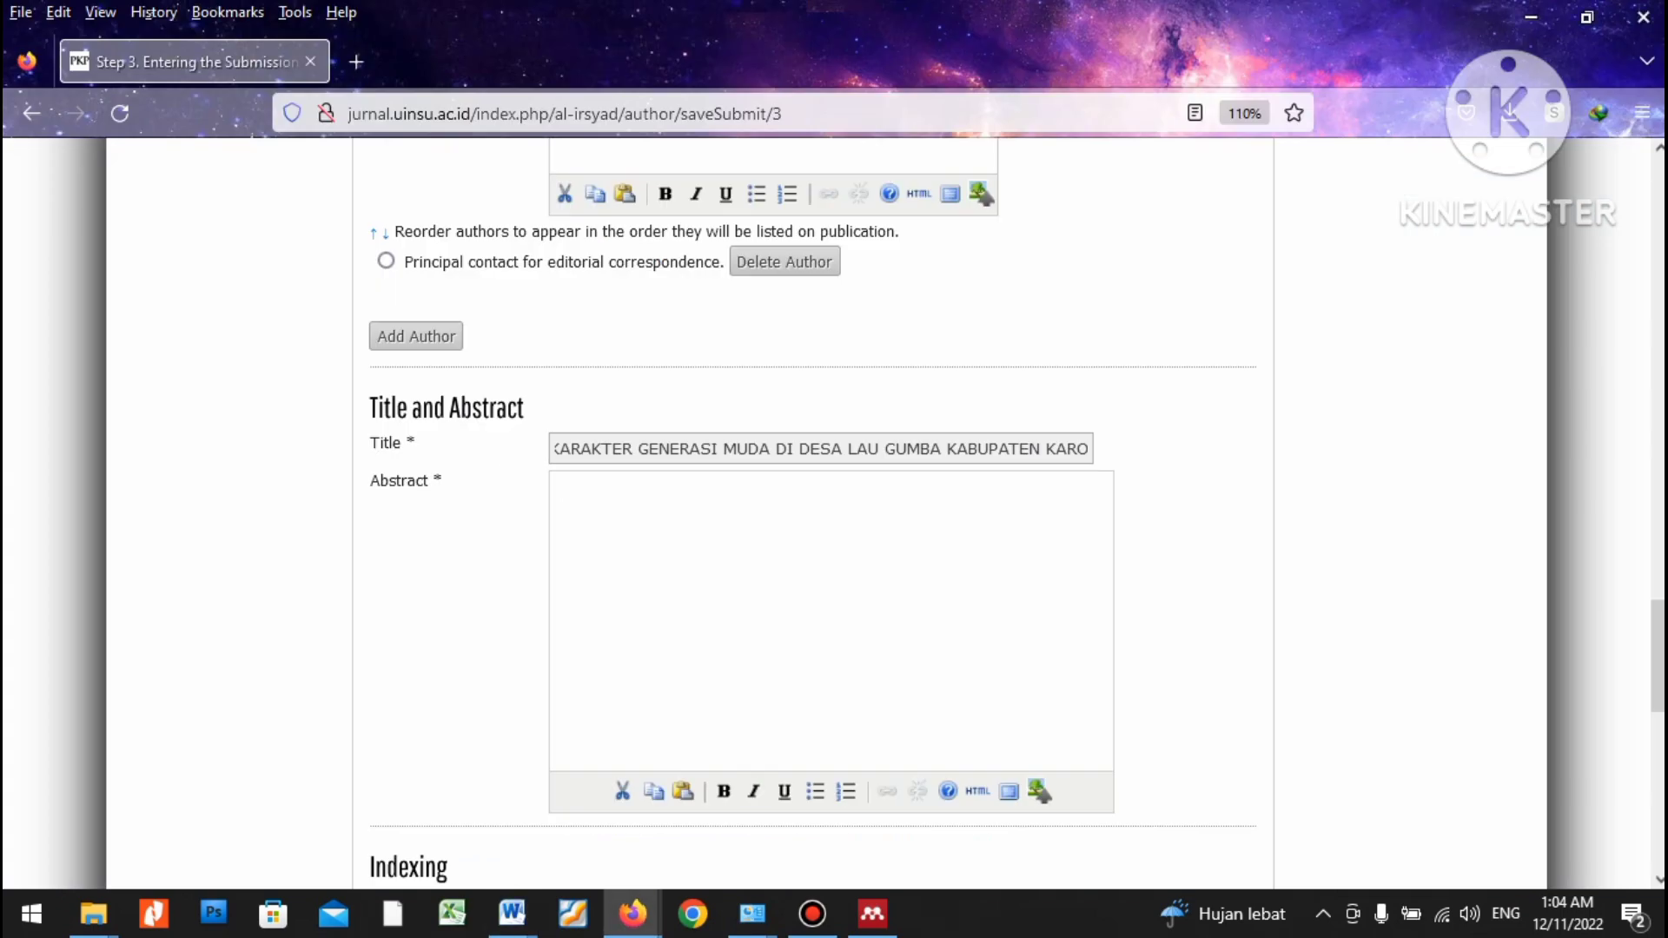
key(ctrl+v)
key(ctrl+z)
key(alt+Tab)
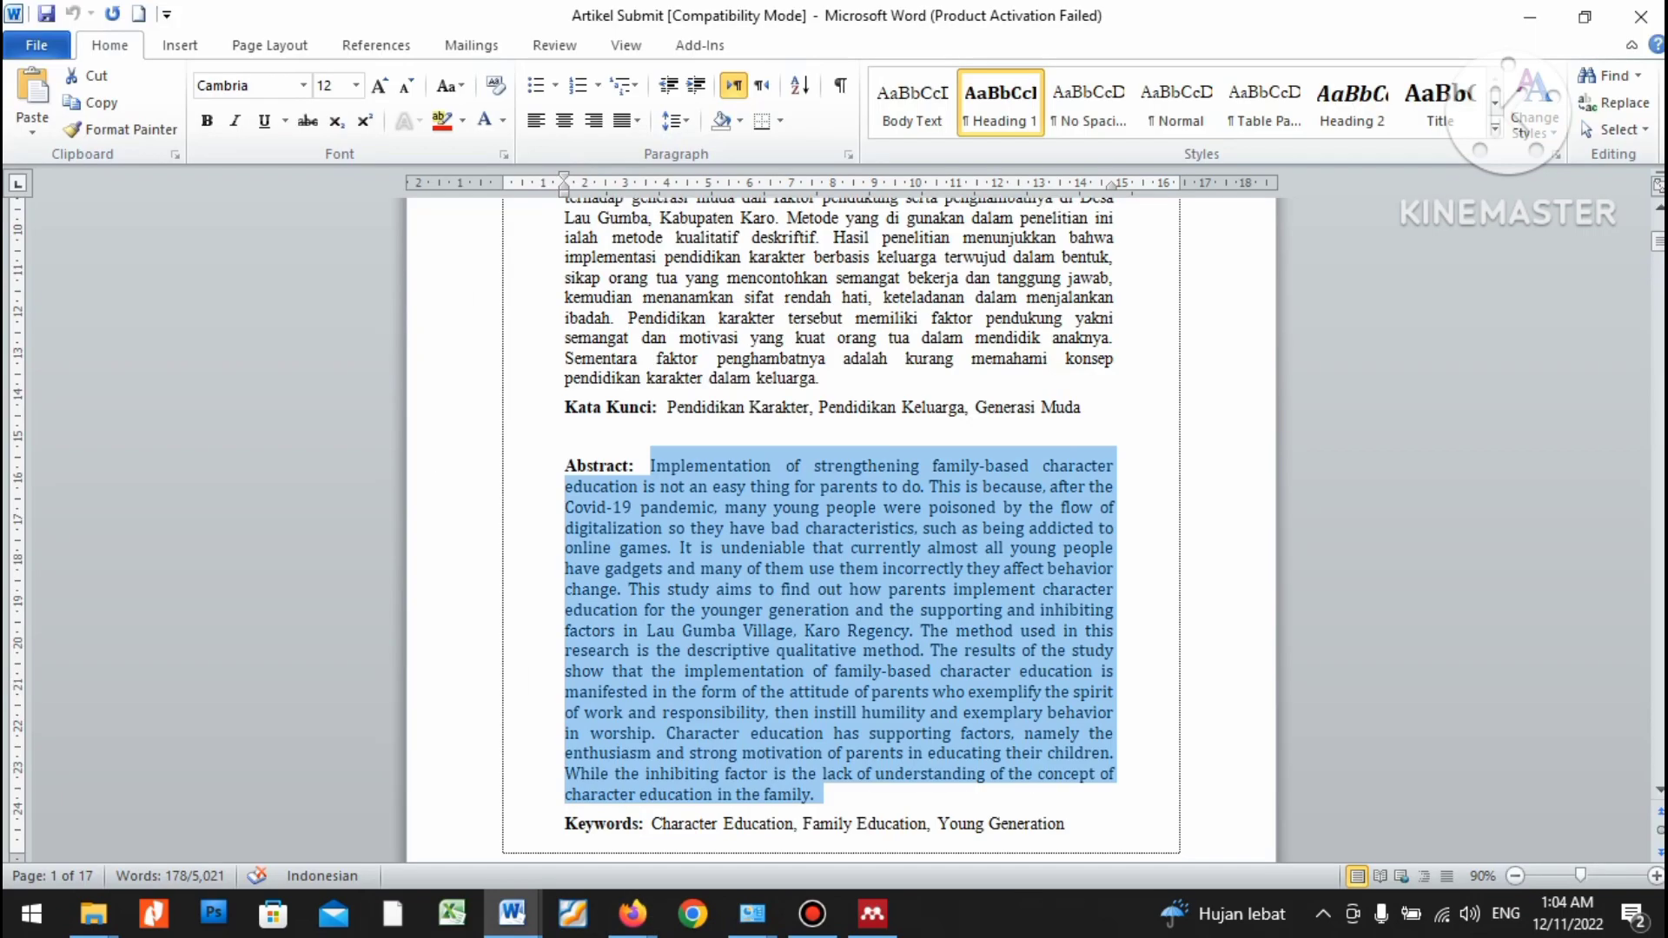
right_click(912, 589)
click(968, 223)
key(alt+Tab)
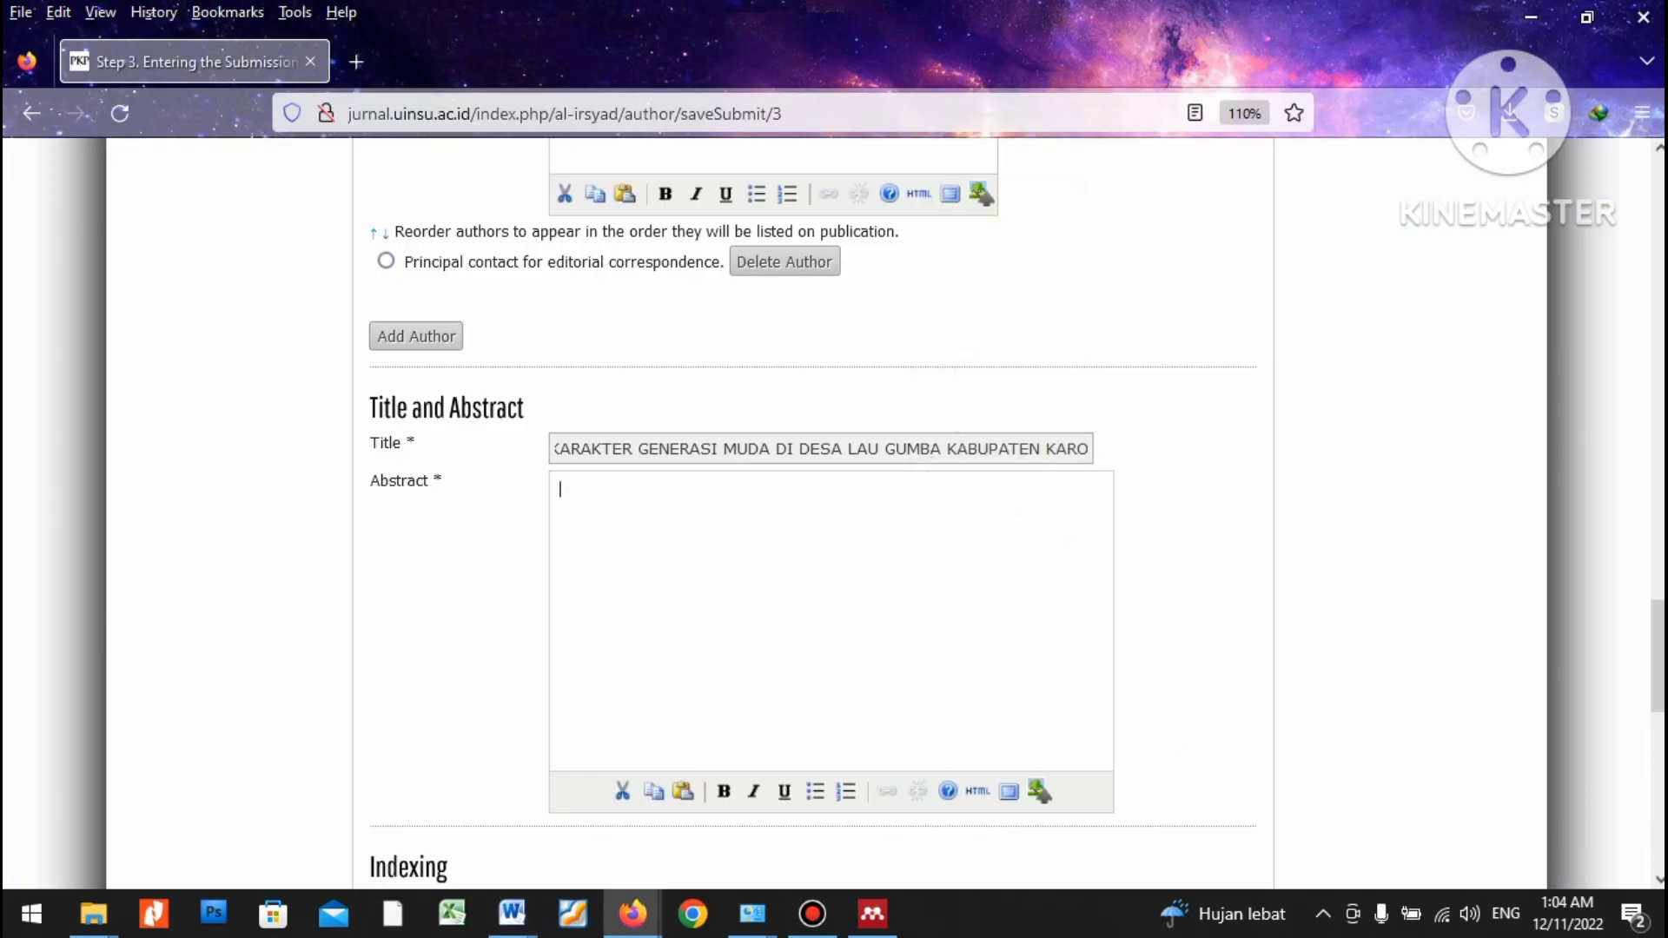
key(ctrl+v)
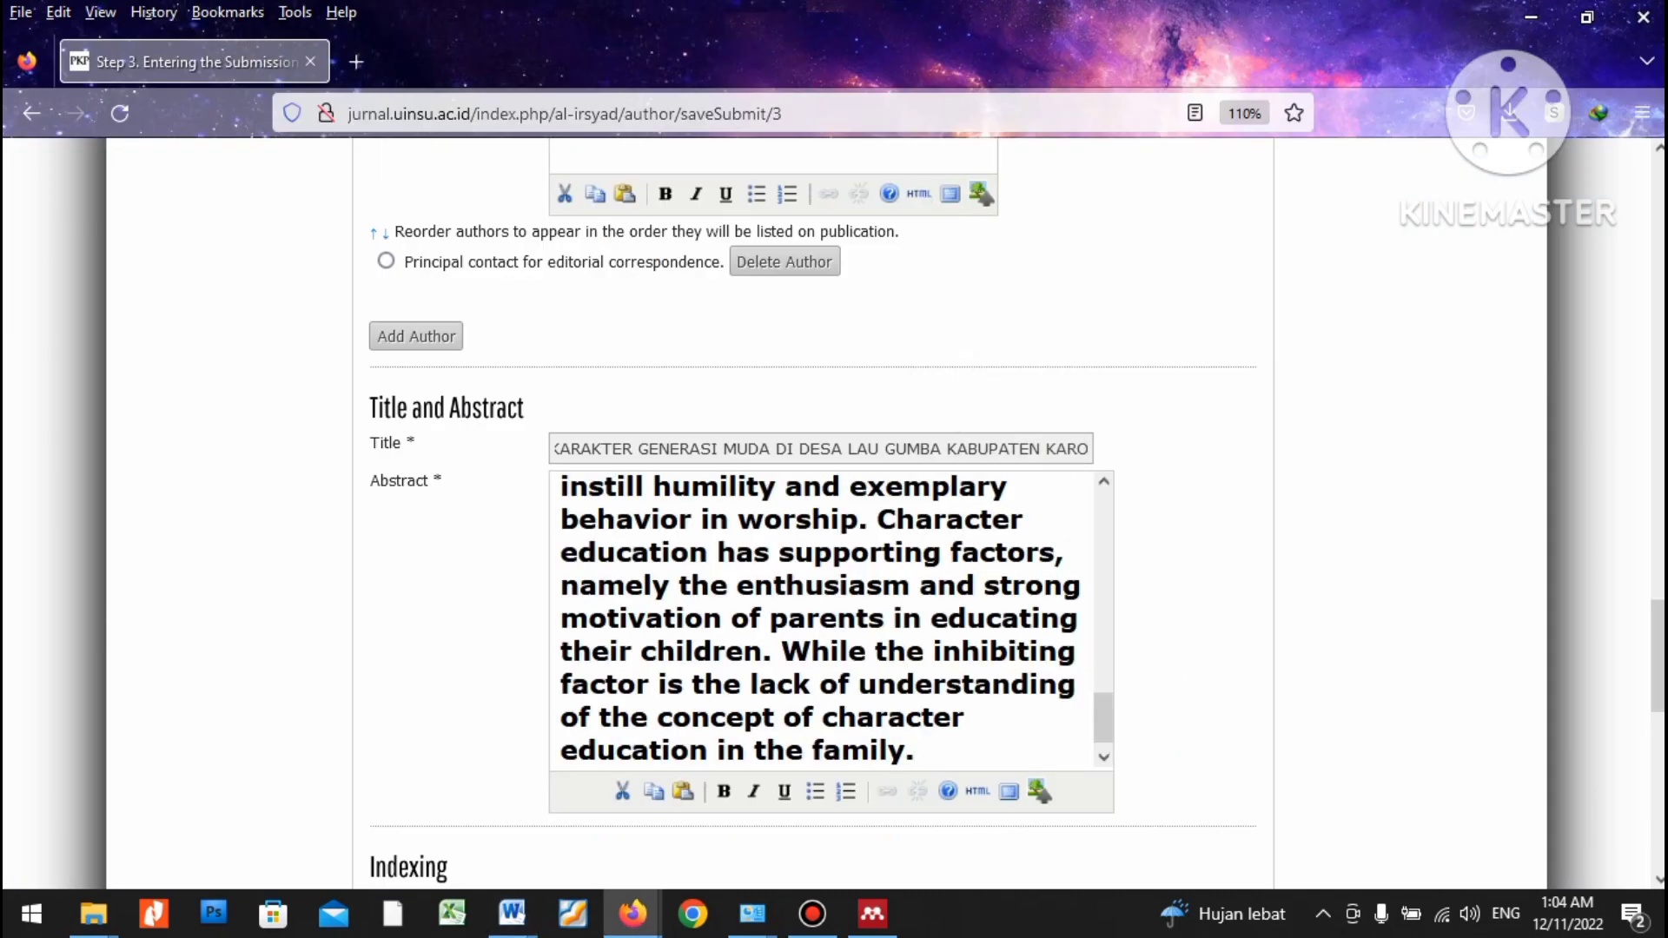
key(ctrl+a)
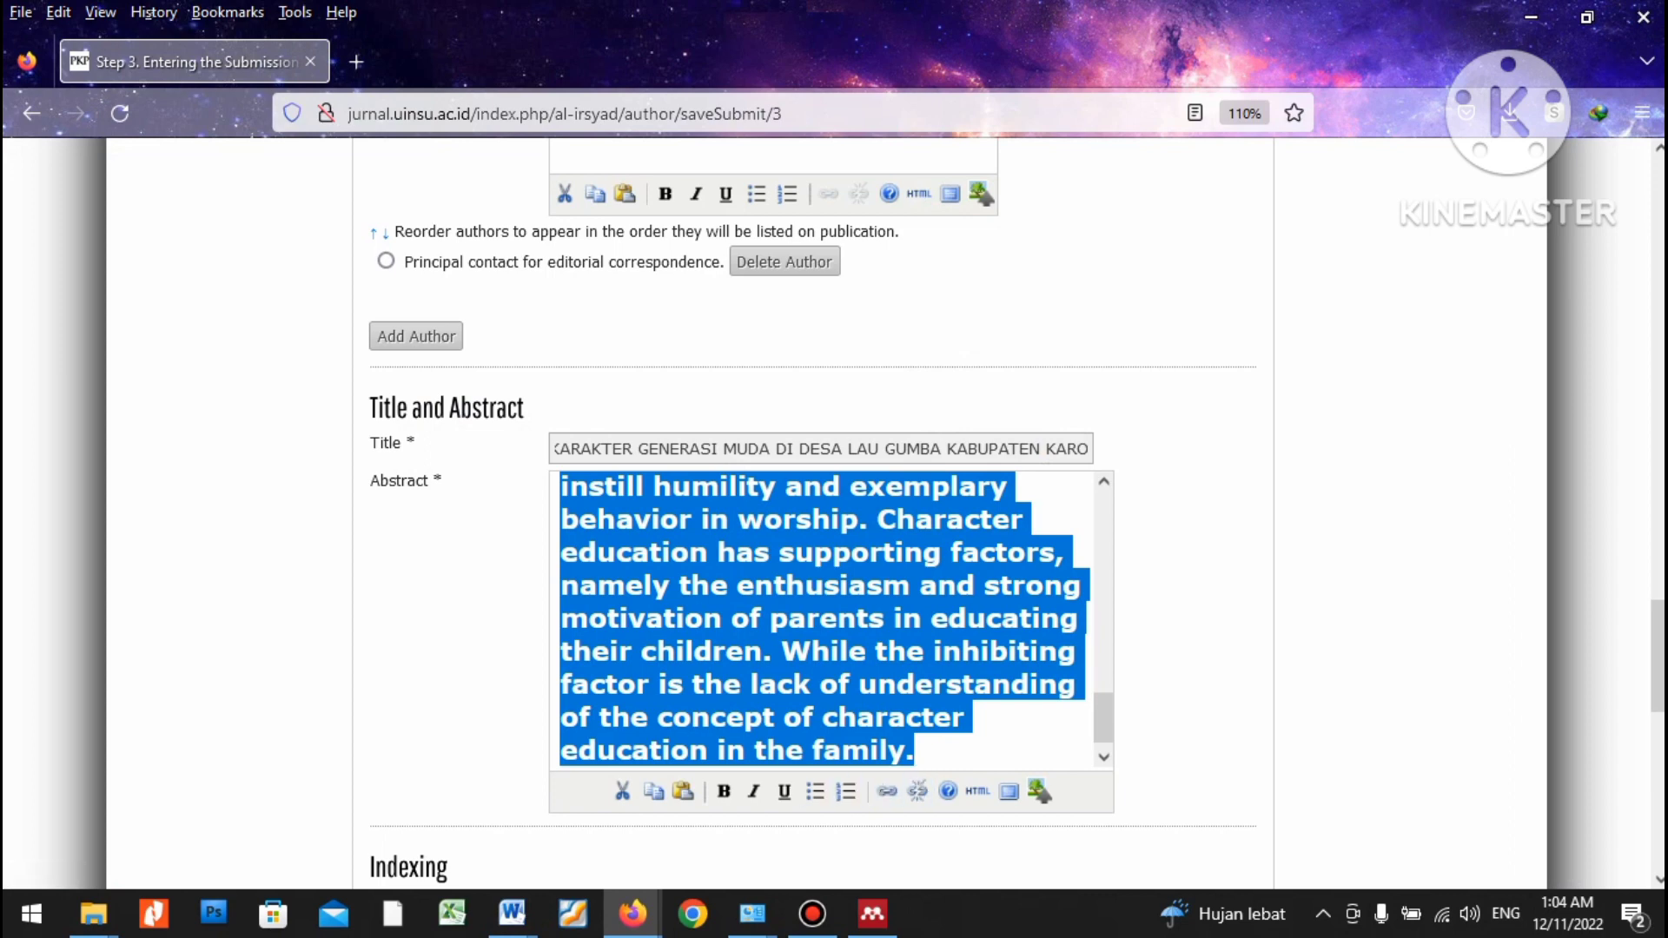
key(Delete)
Strip the abstract's formatting in a blank Word document and paste it as plain text.
key(alt+Tab)
right_click(917, 608)
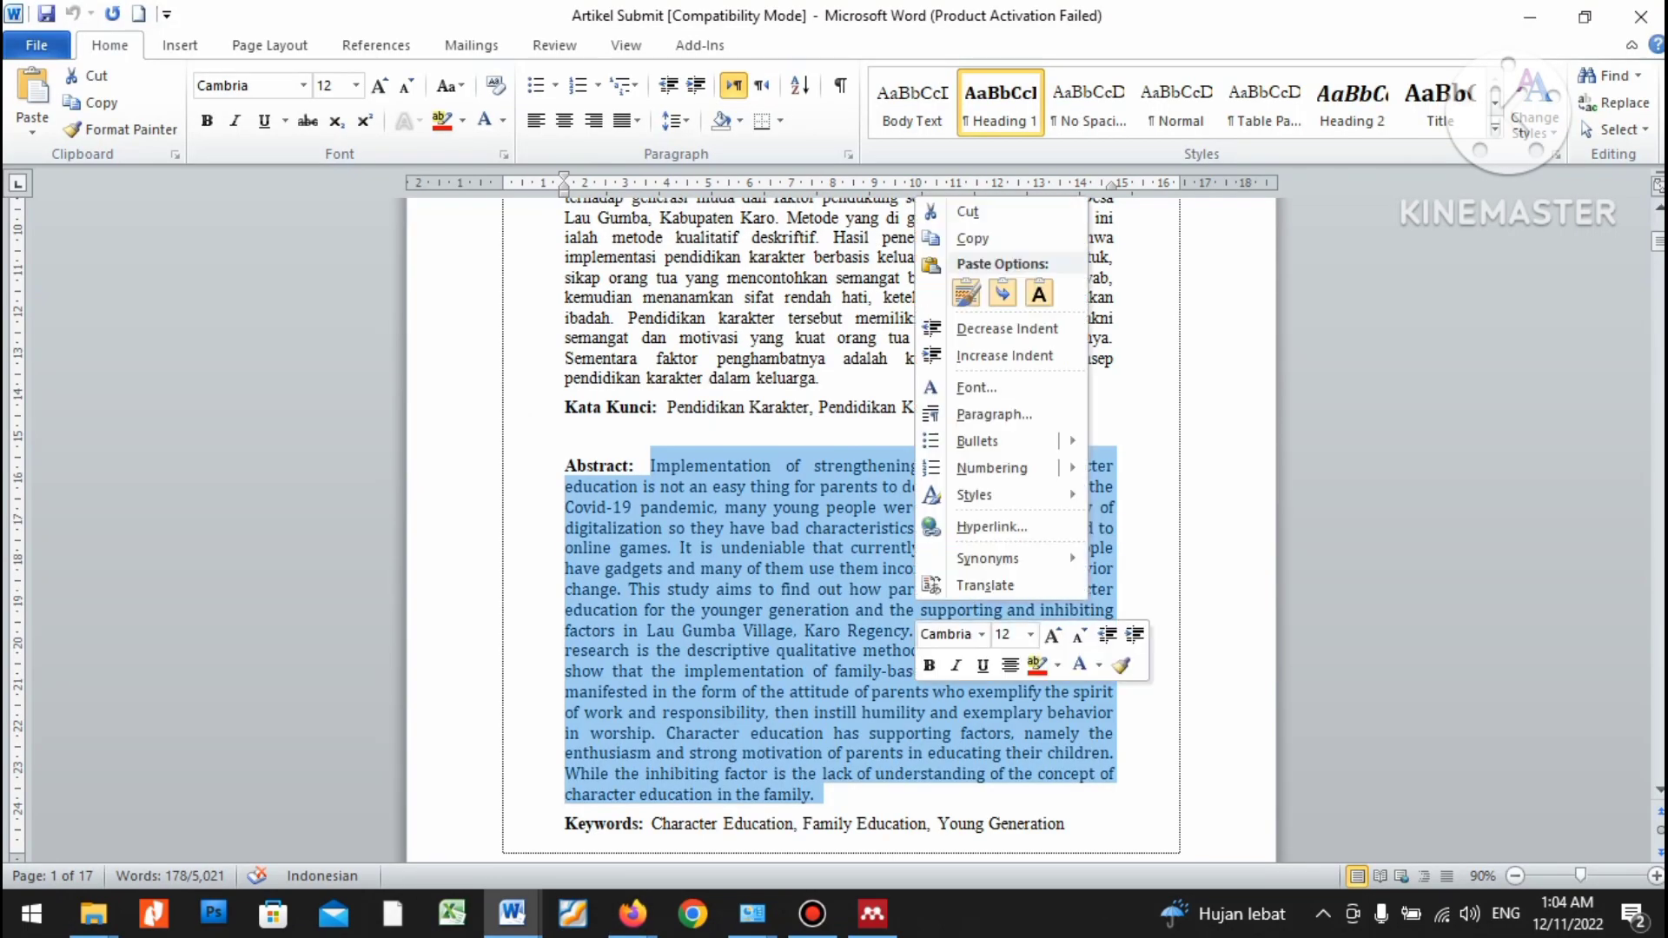
click(973, 238)
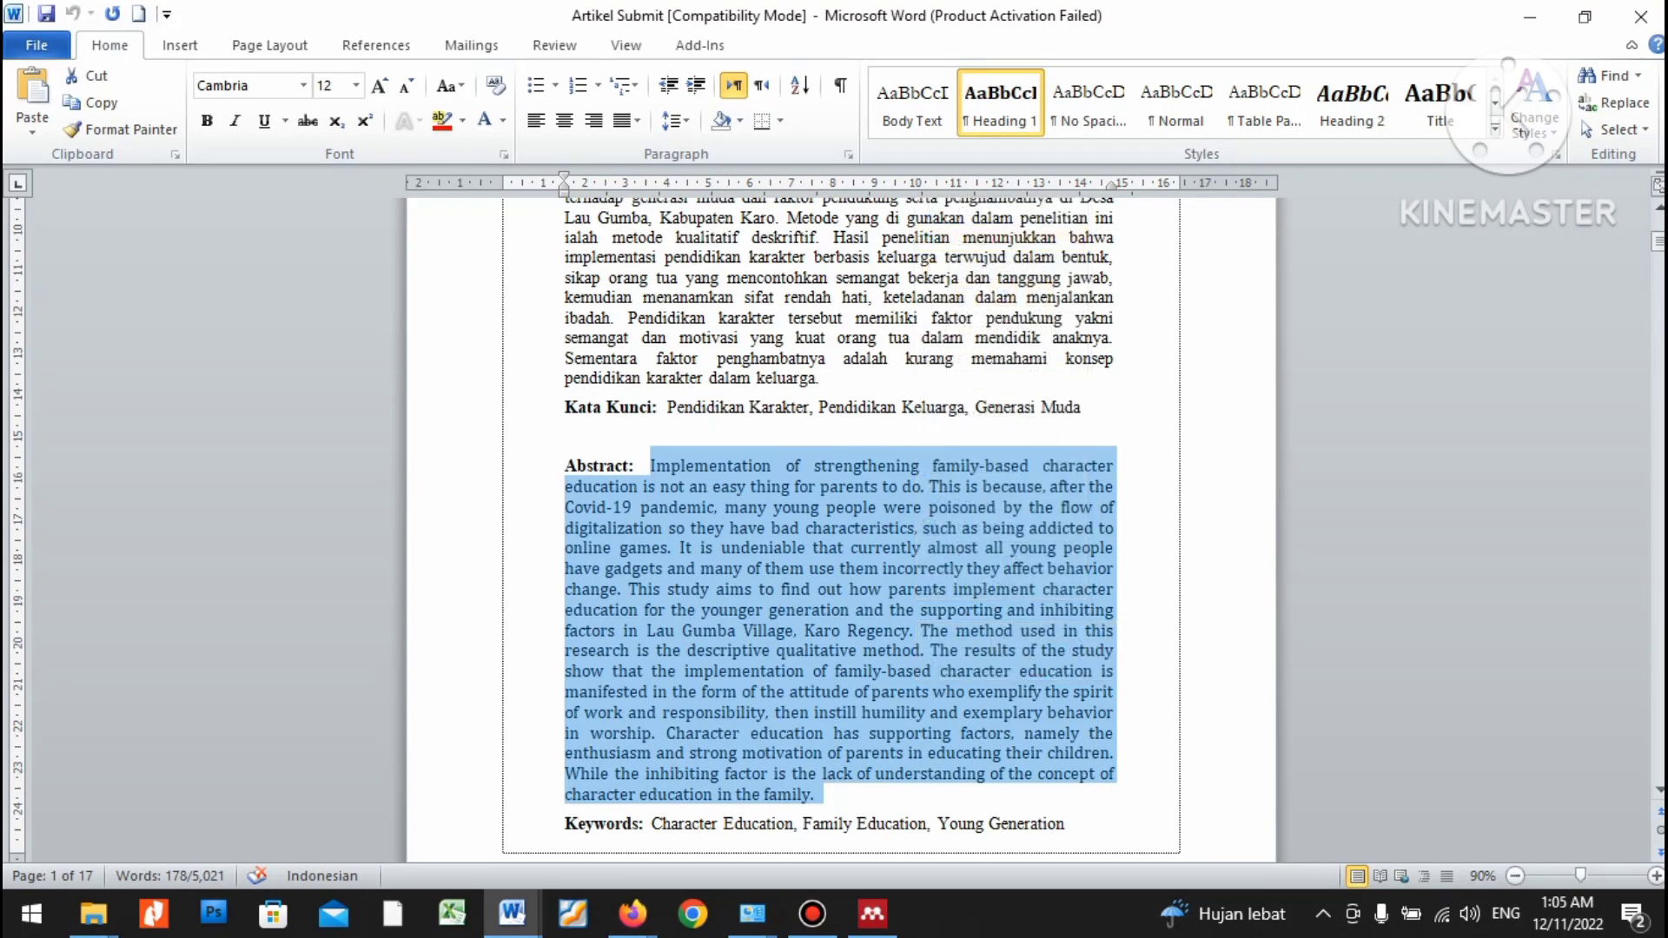
key(ctrl+n)
key(ctrl+v)
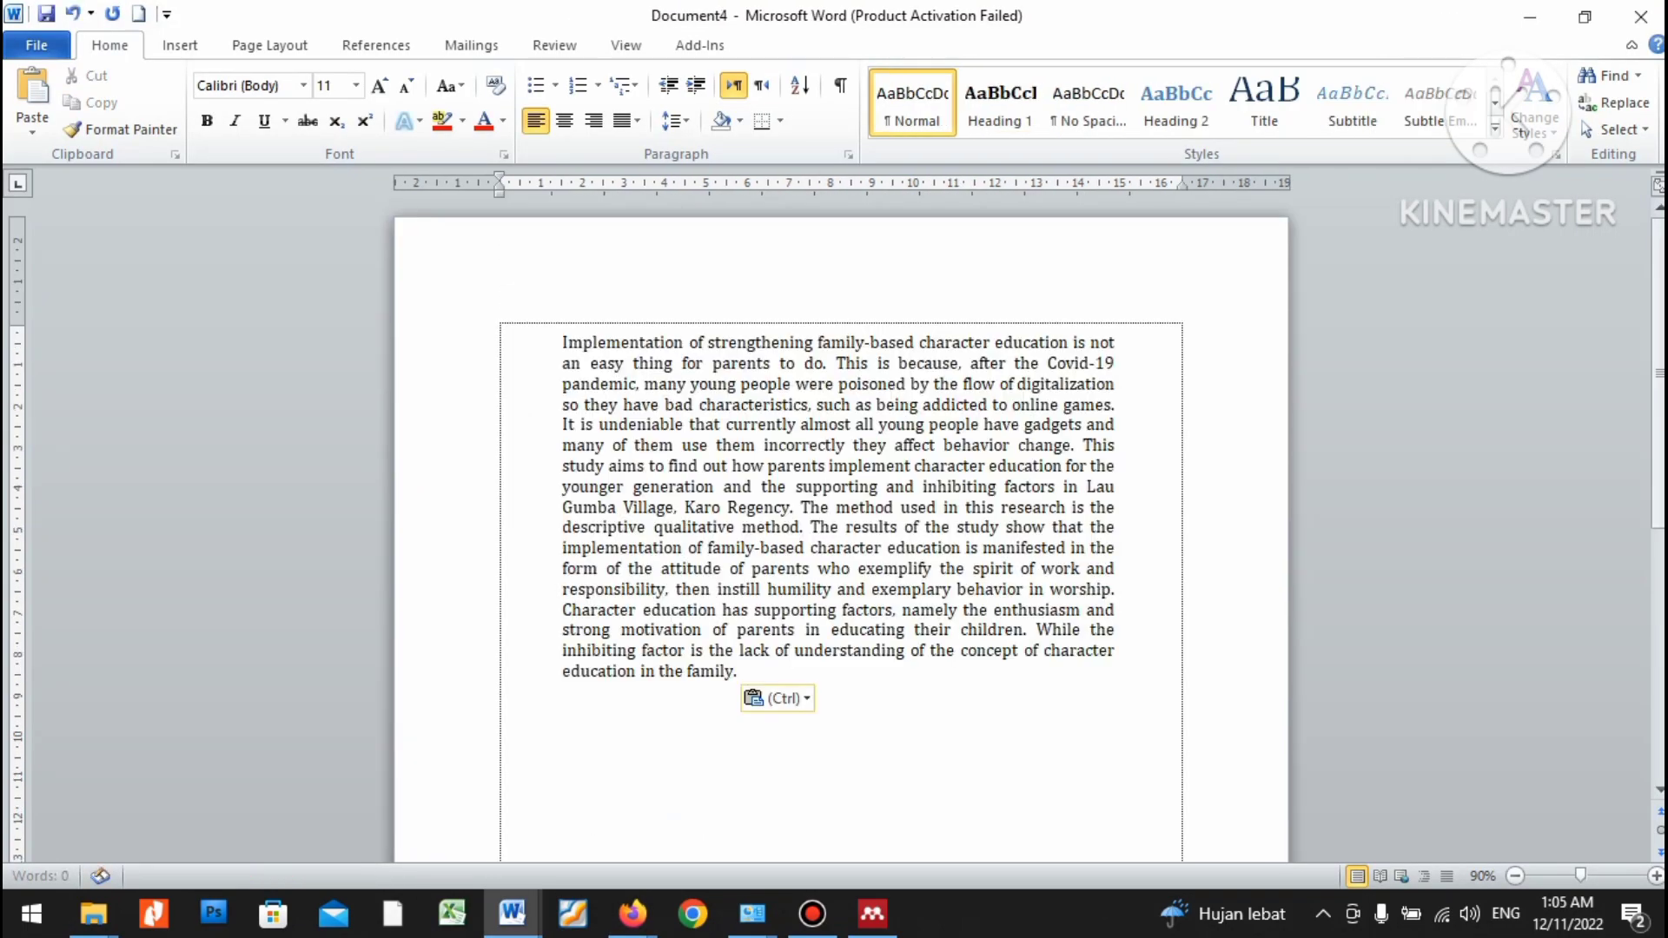
key(ctrl+a)
click(495, 86)
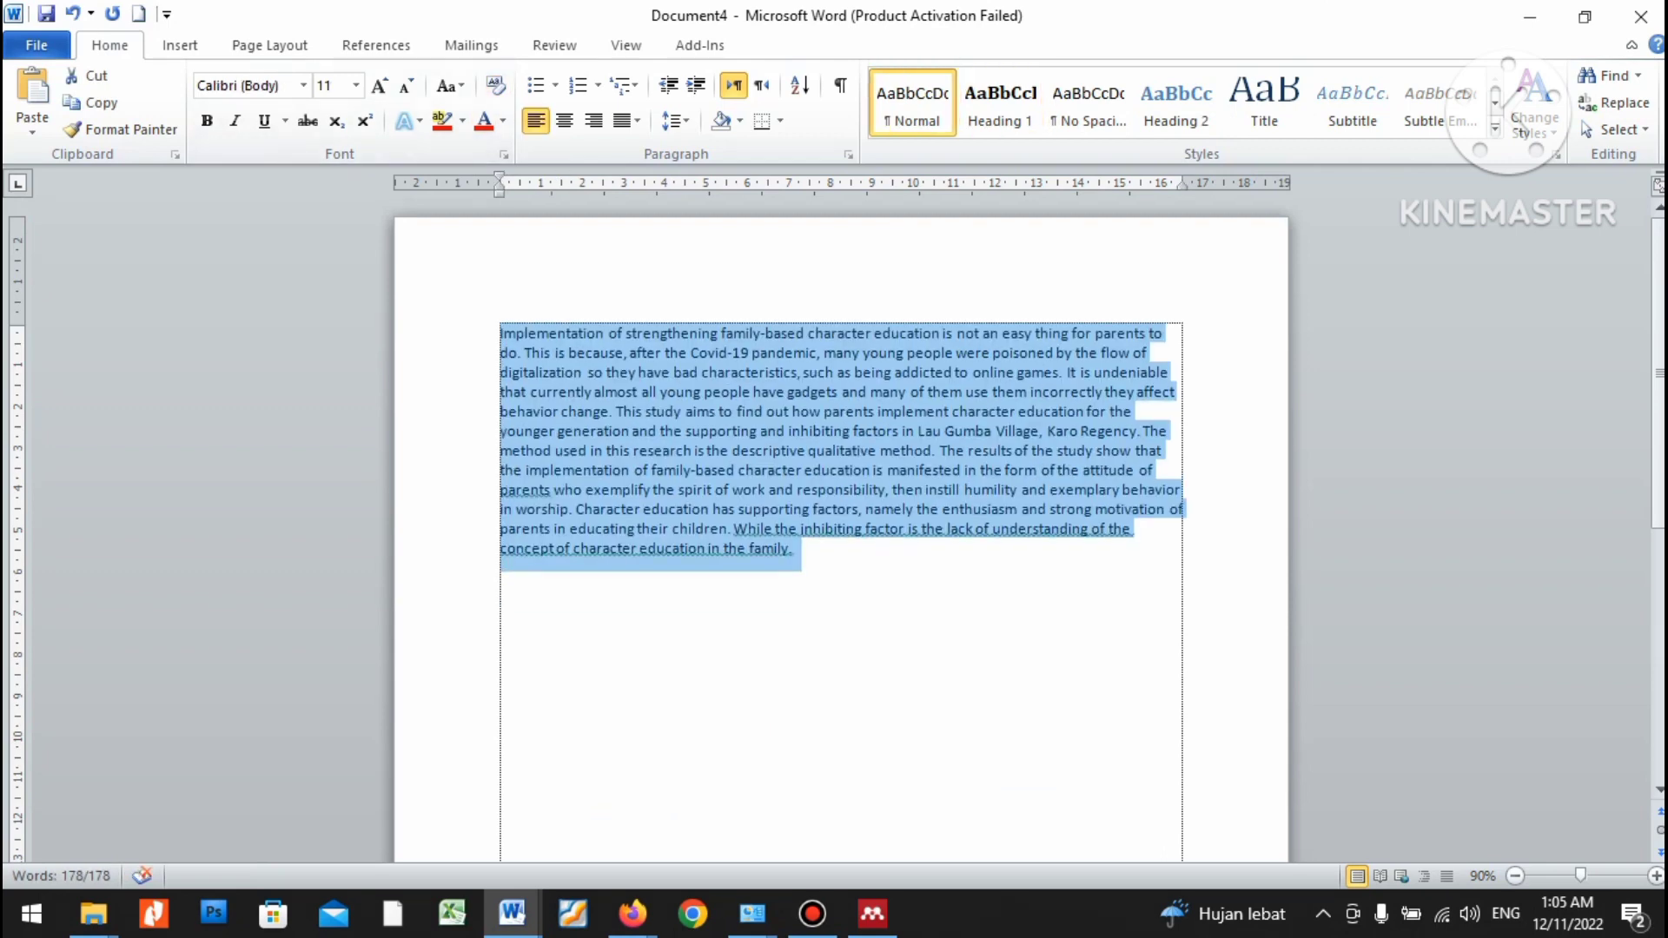
key(alt+Tab)
key(alt+Tab)
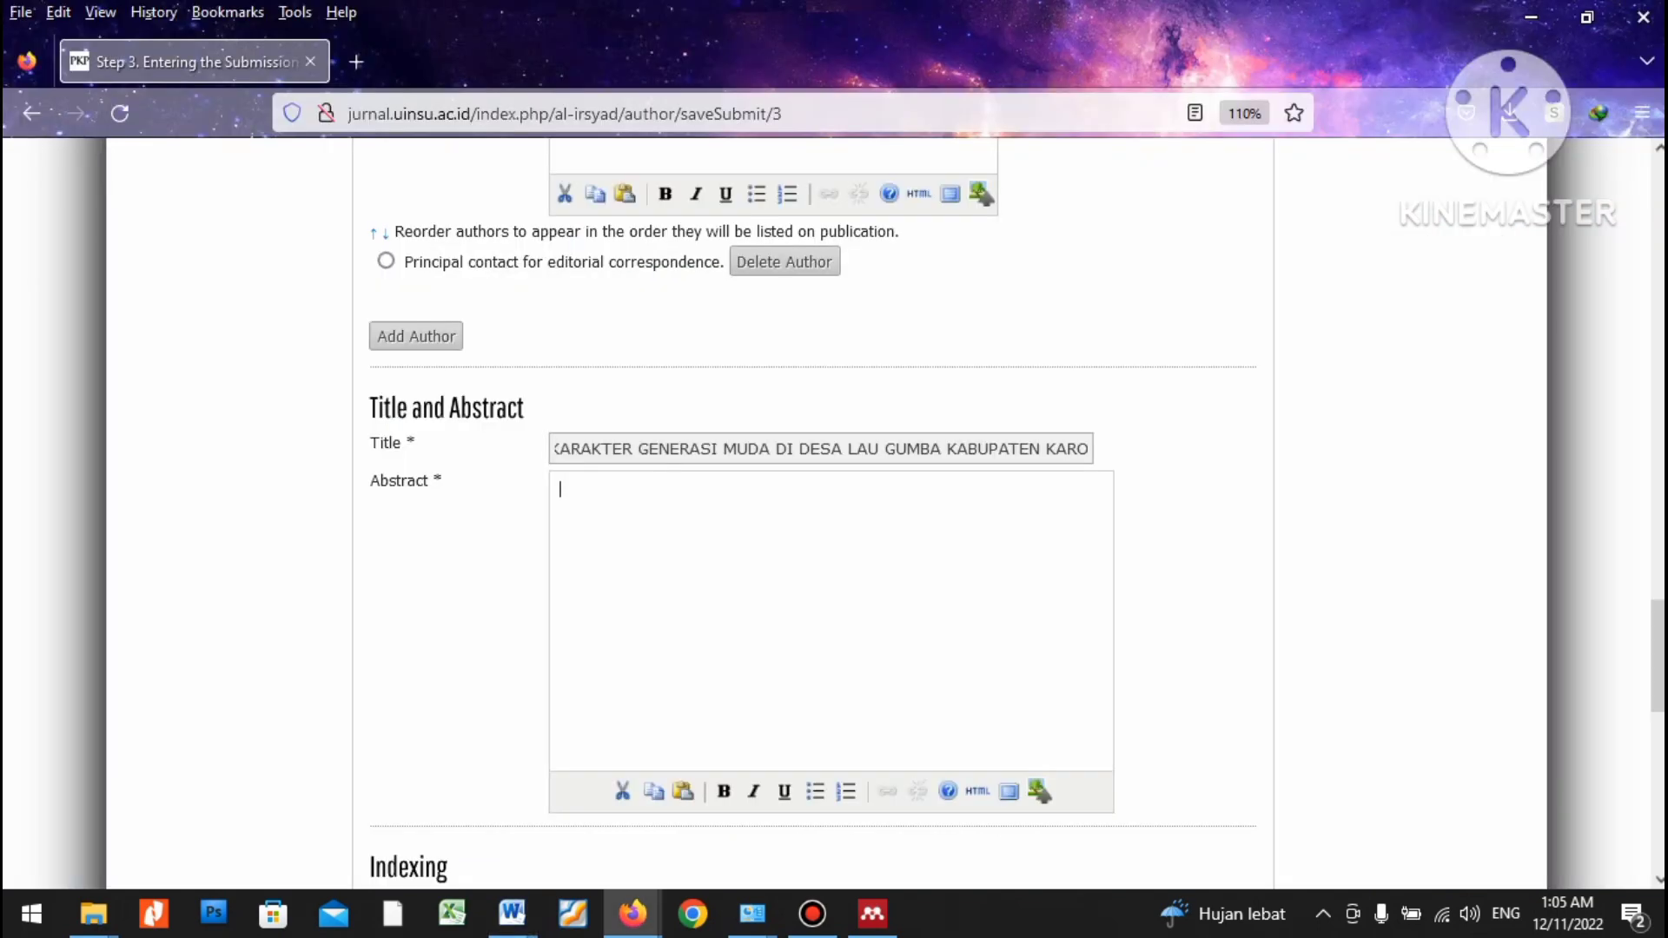
key(ctrl+v)
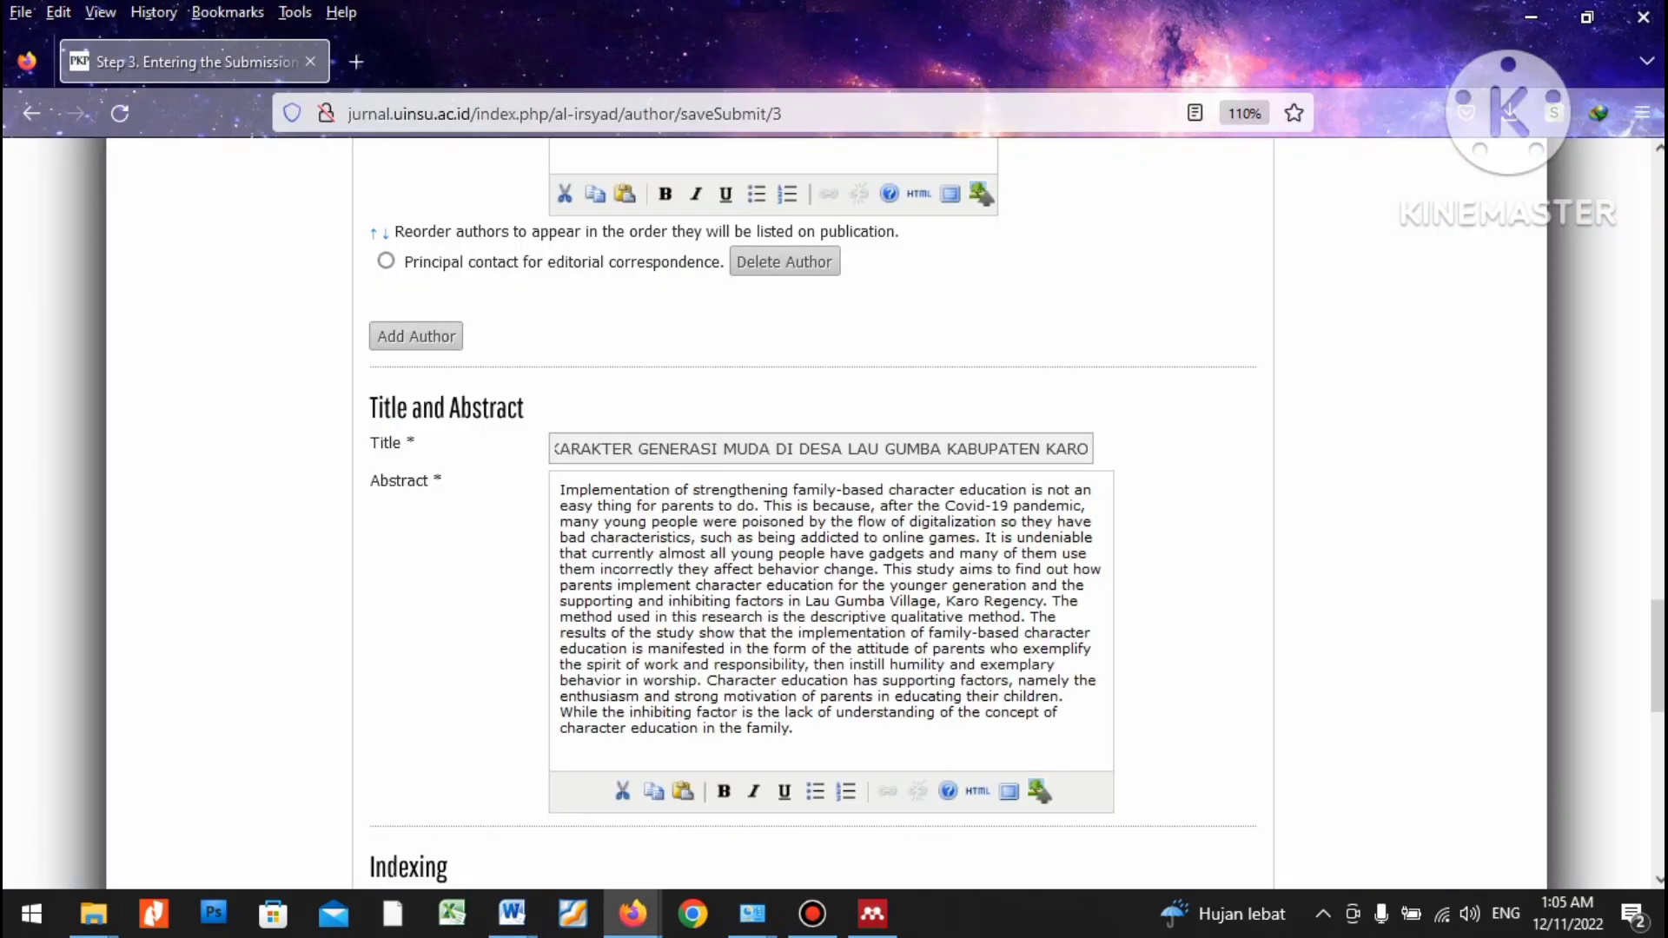
Delete the leftover template guidance and sample reference box in the Word manuscript.
scroll(683, 790, down, 3)
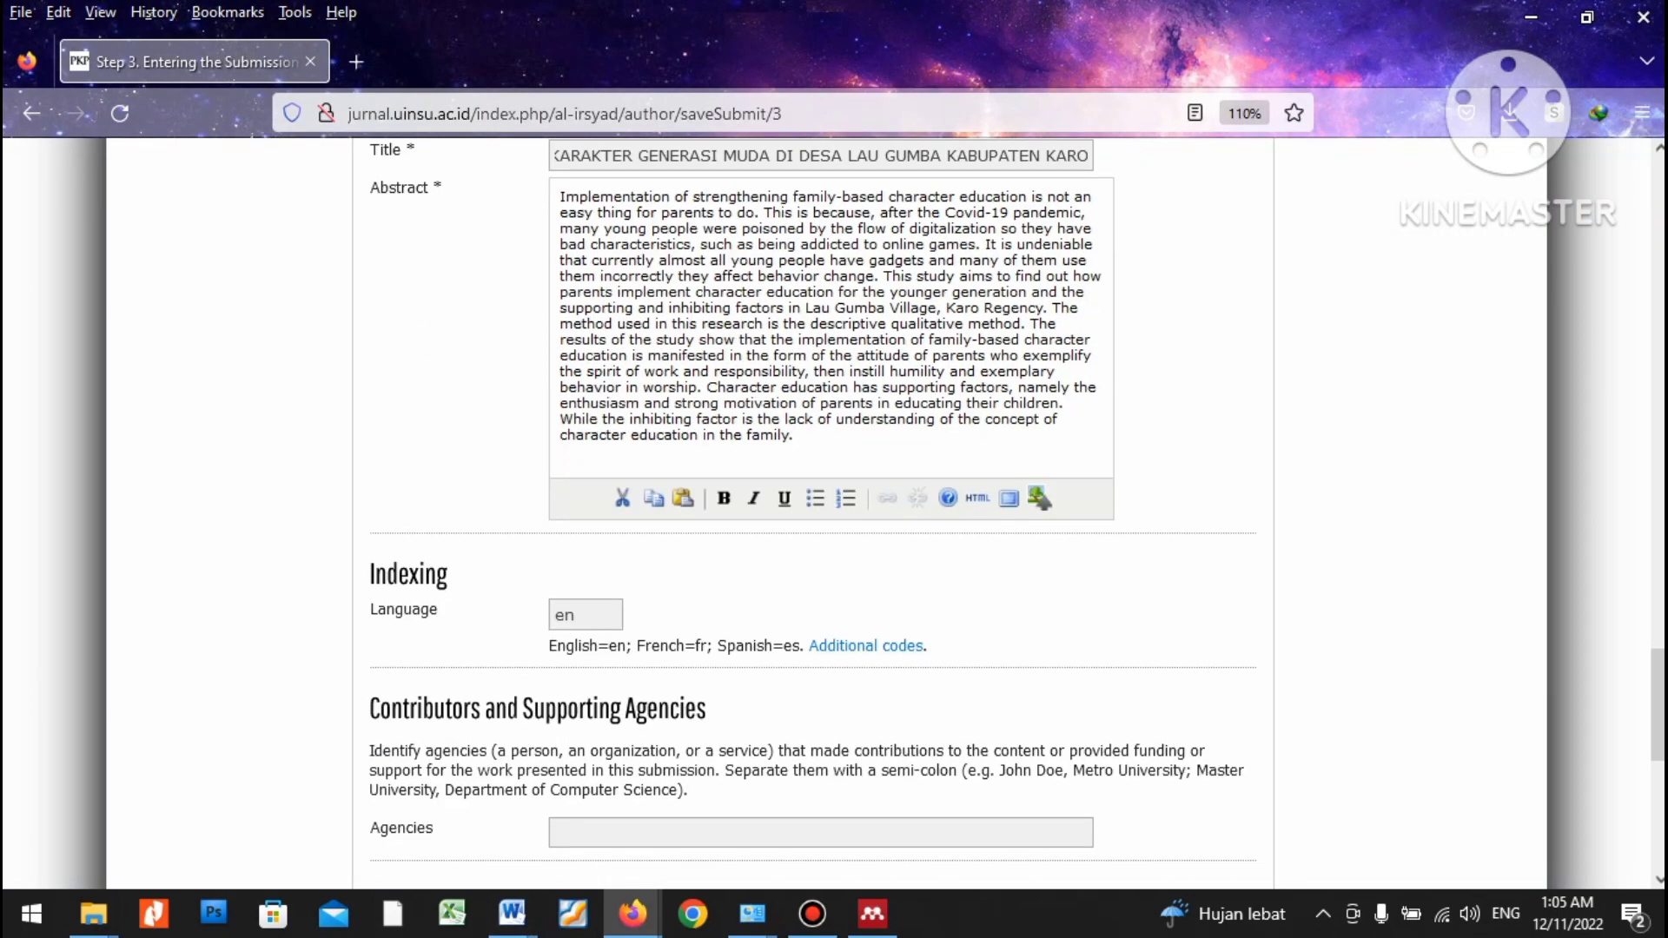
scroll(820, 513, down, 2)
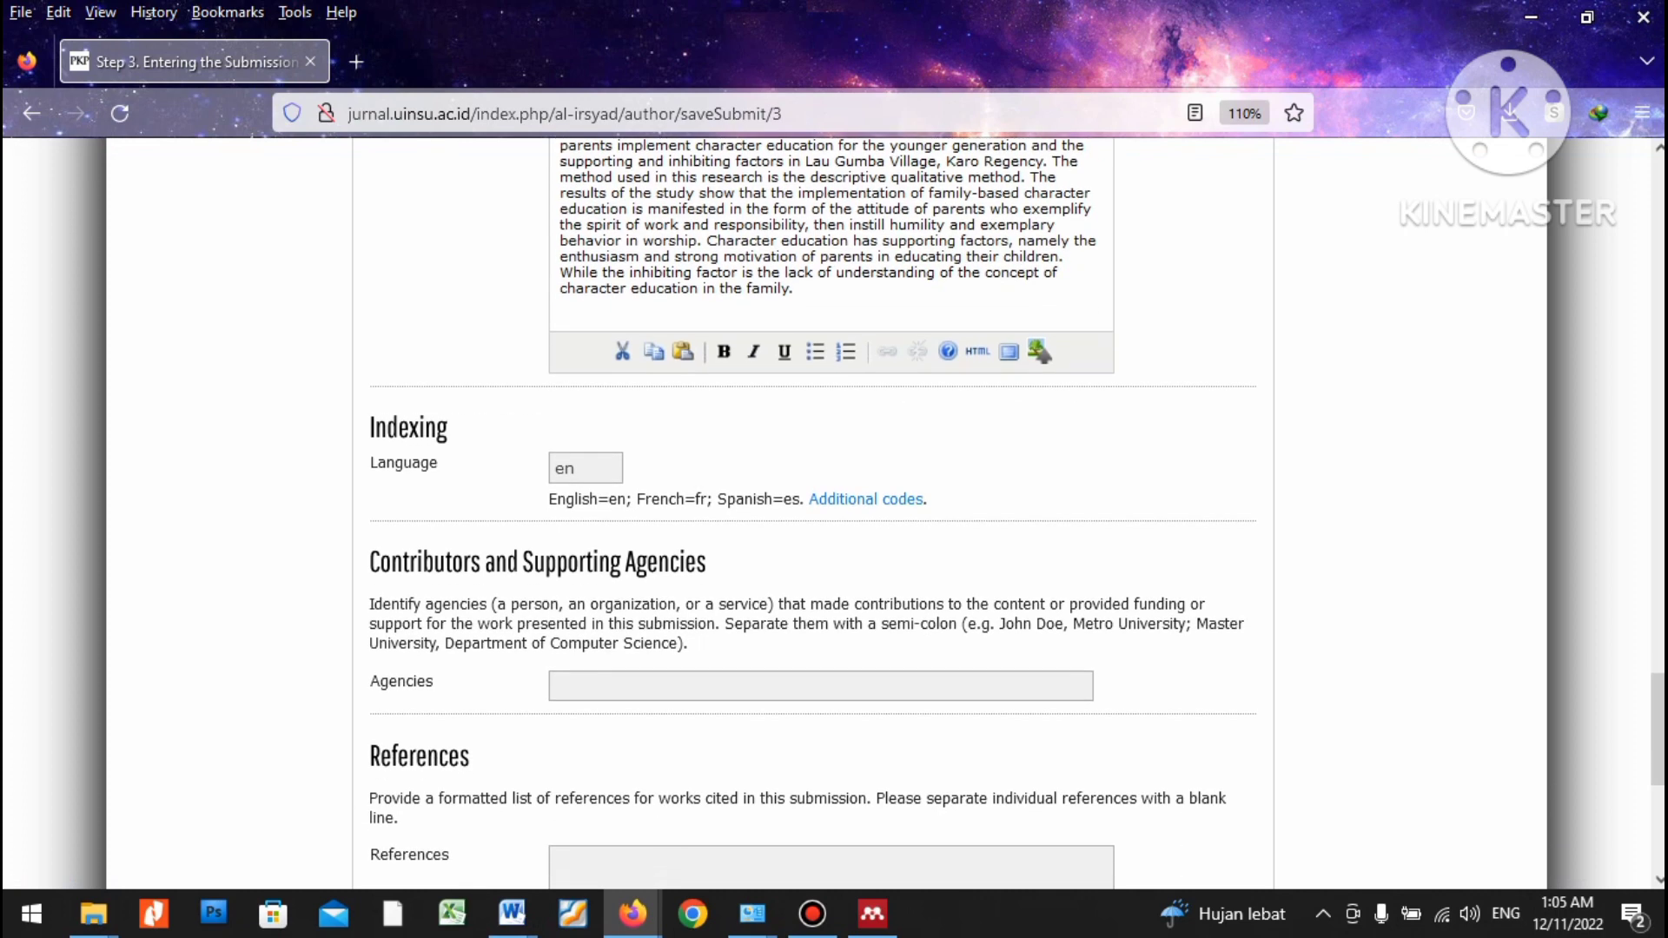
scroll(821, 513, down, 3)
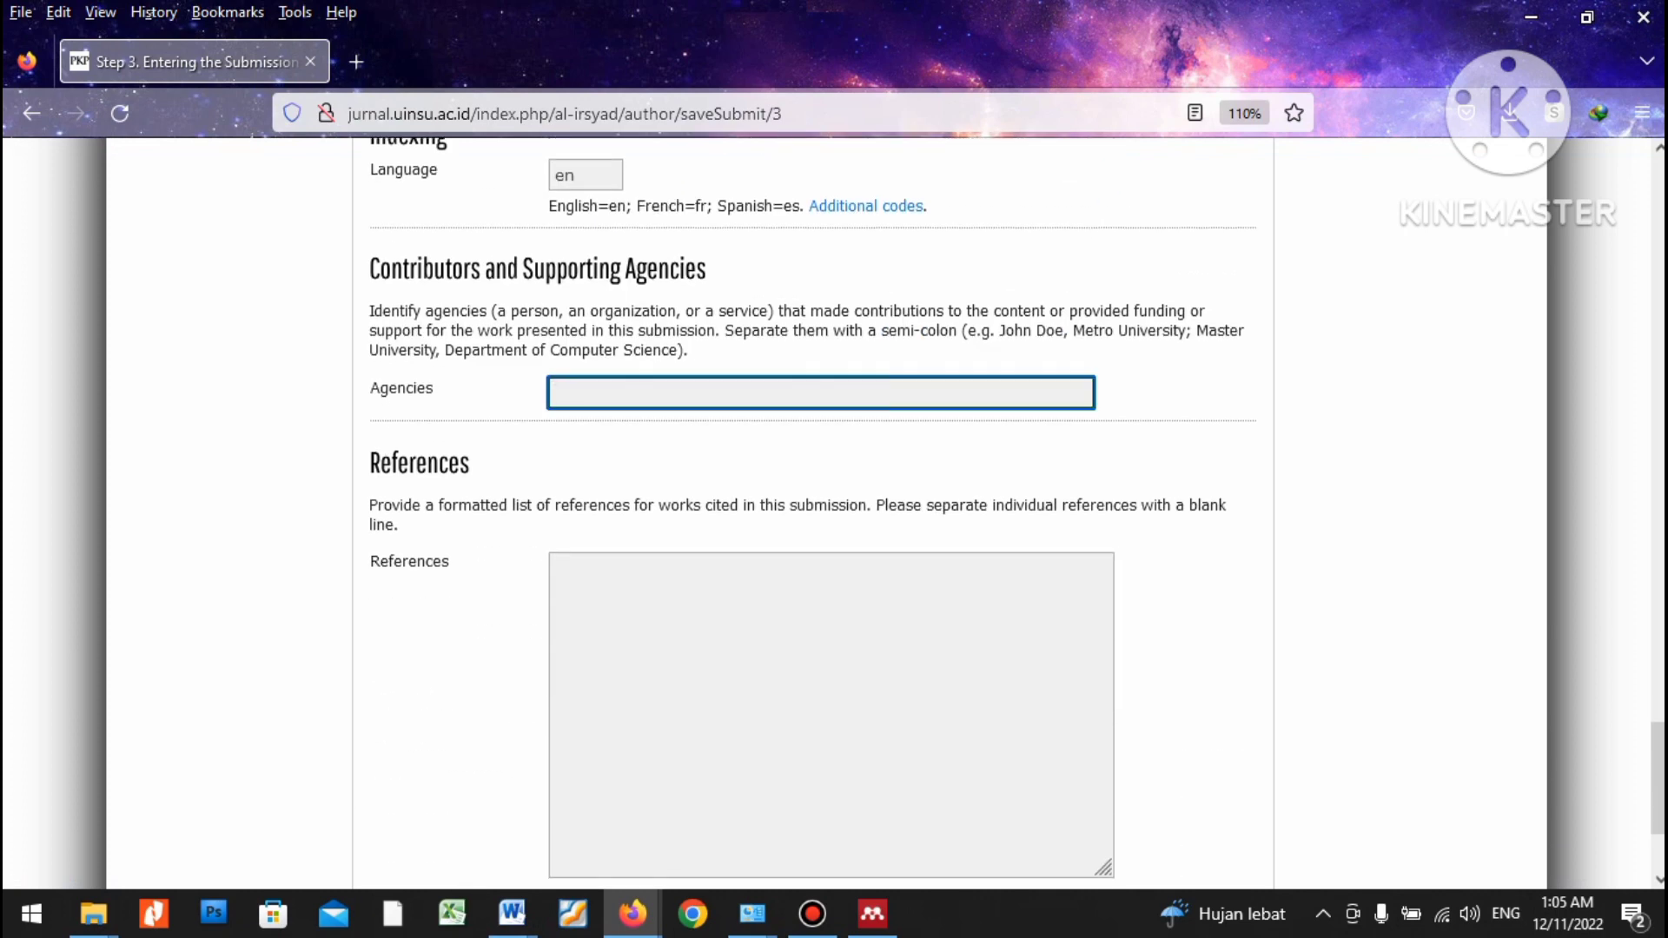
click(556, 568)
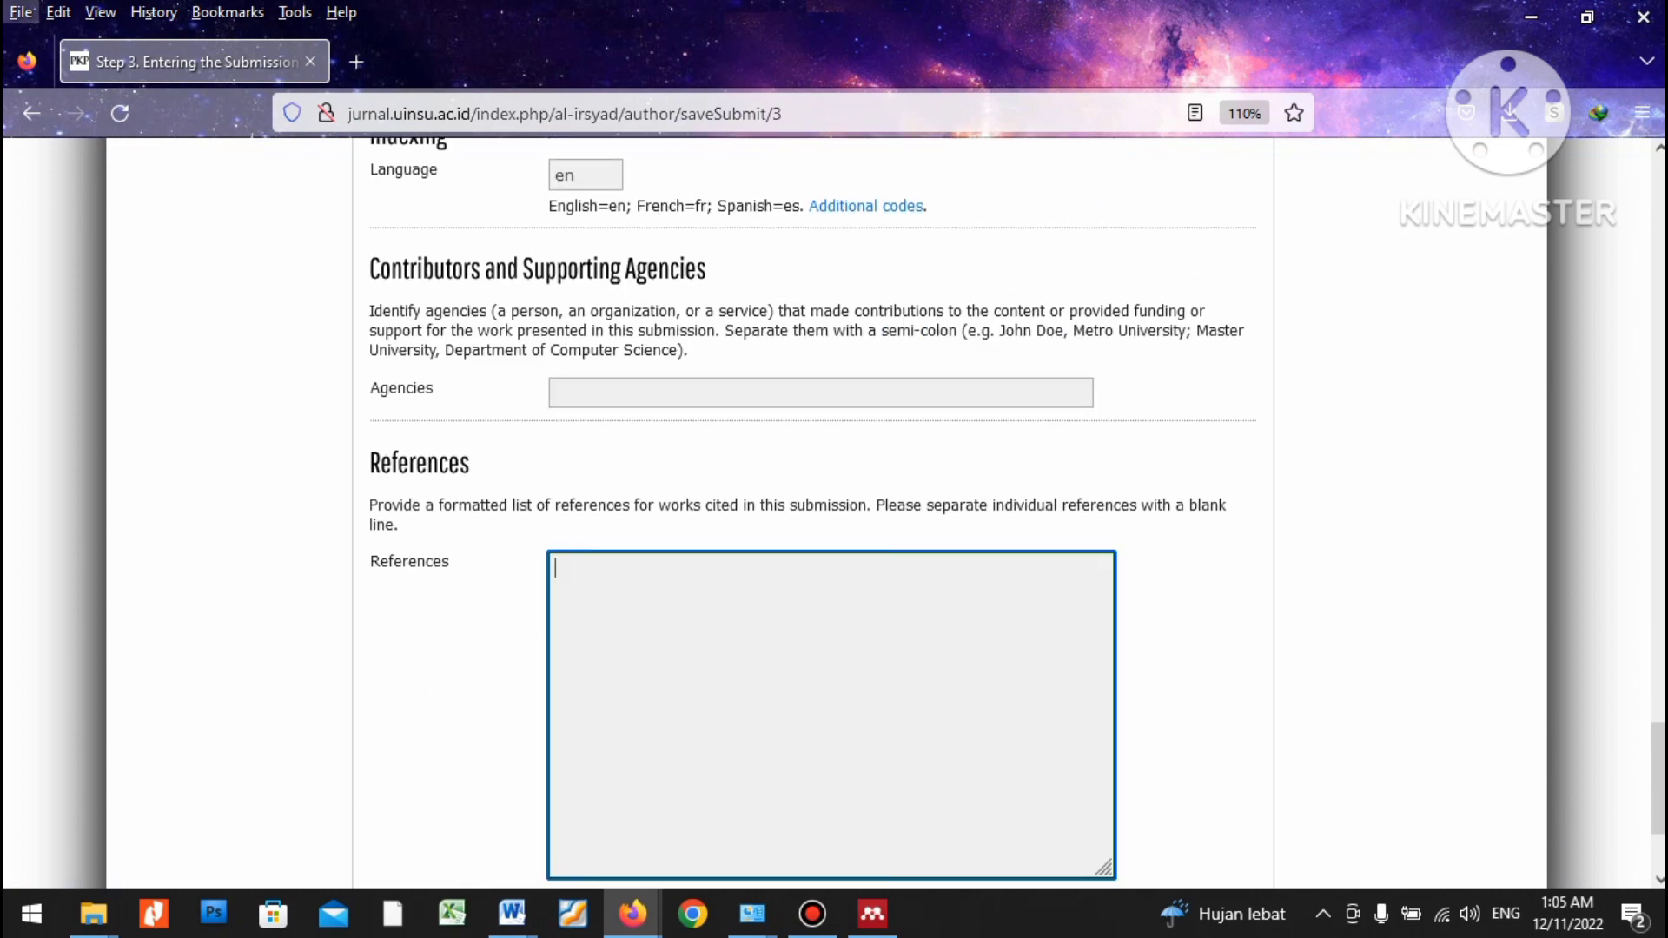
scroll(834, 513, down, 3)
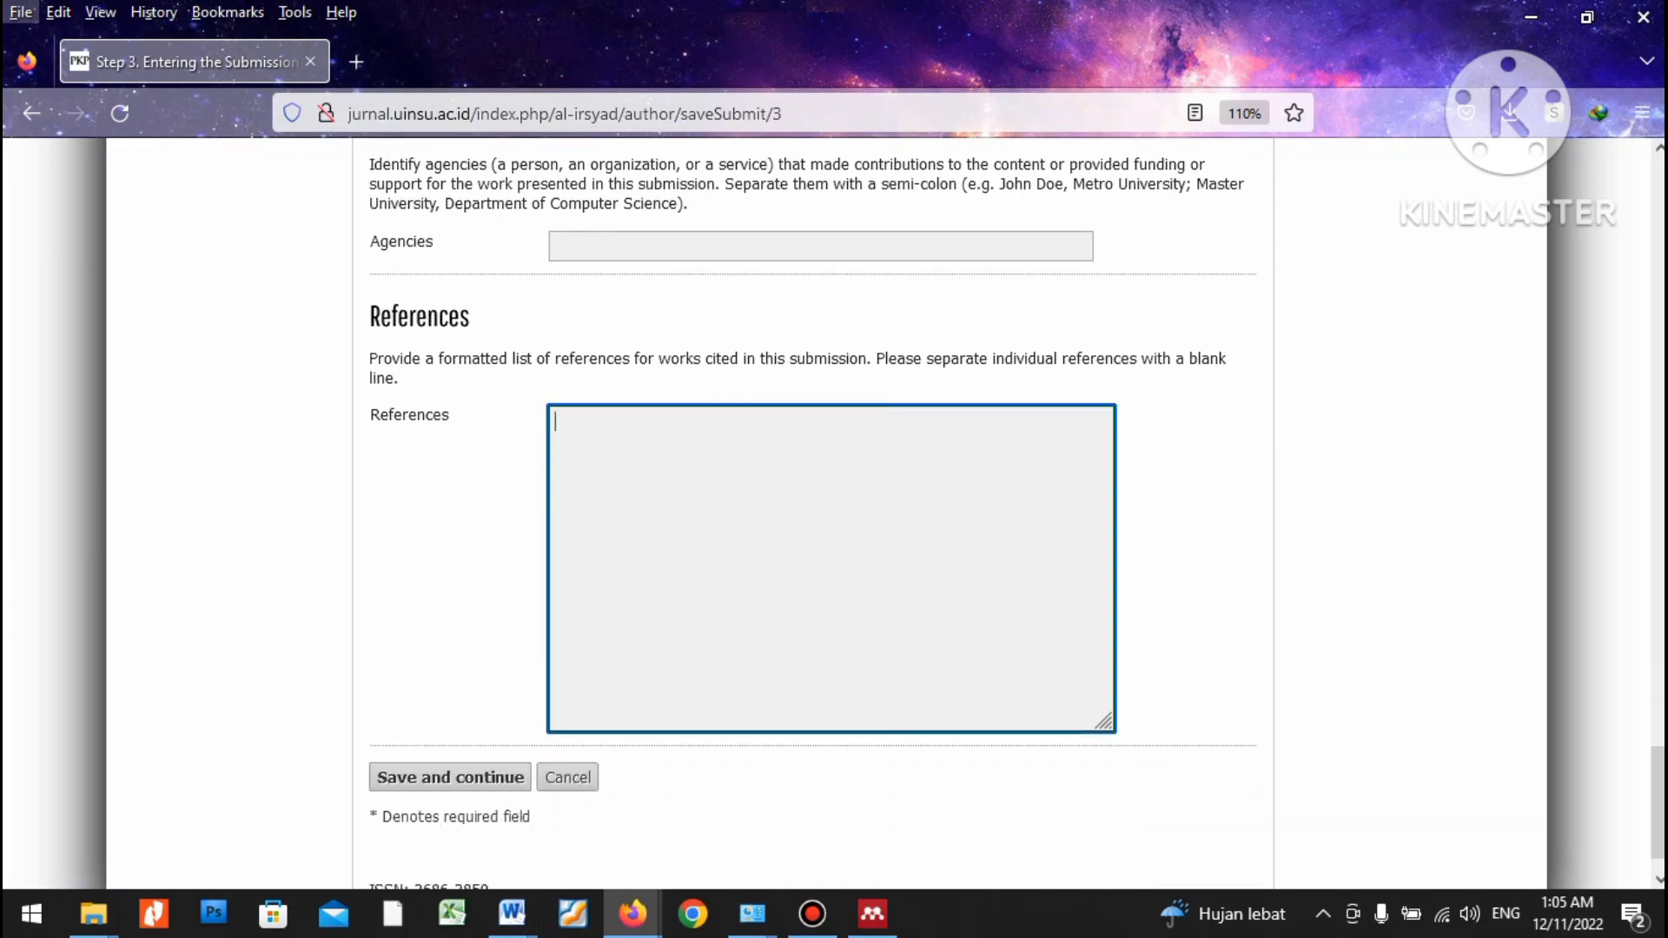
key(alt+Tab)
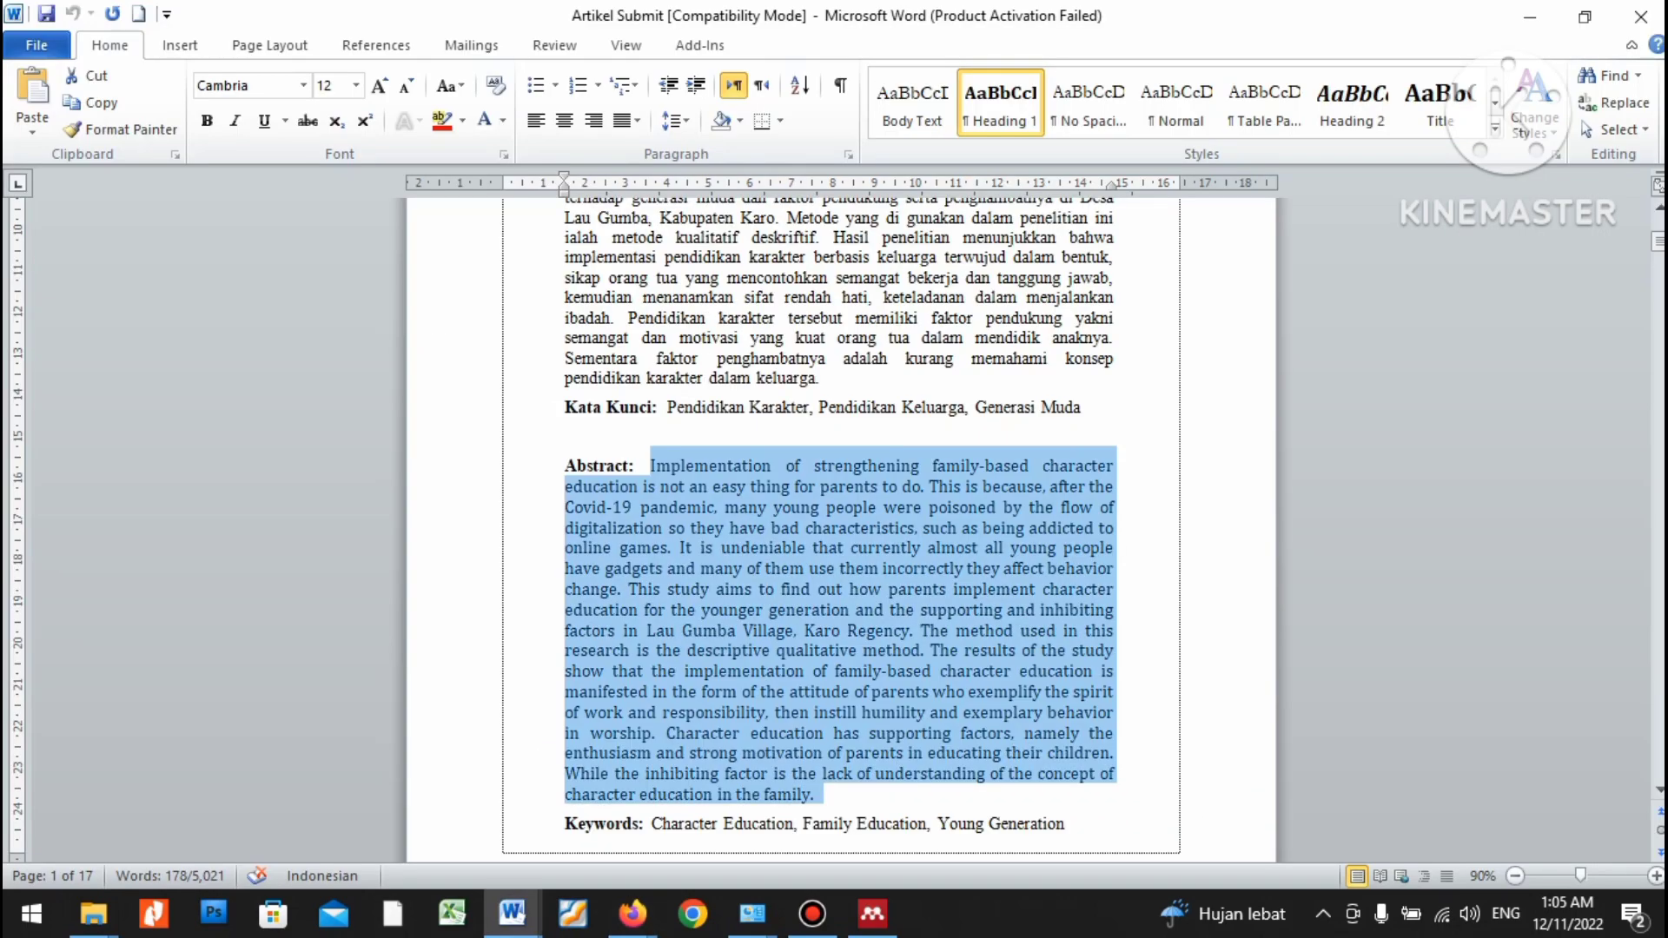
scroll(842, 522, down, 20)
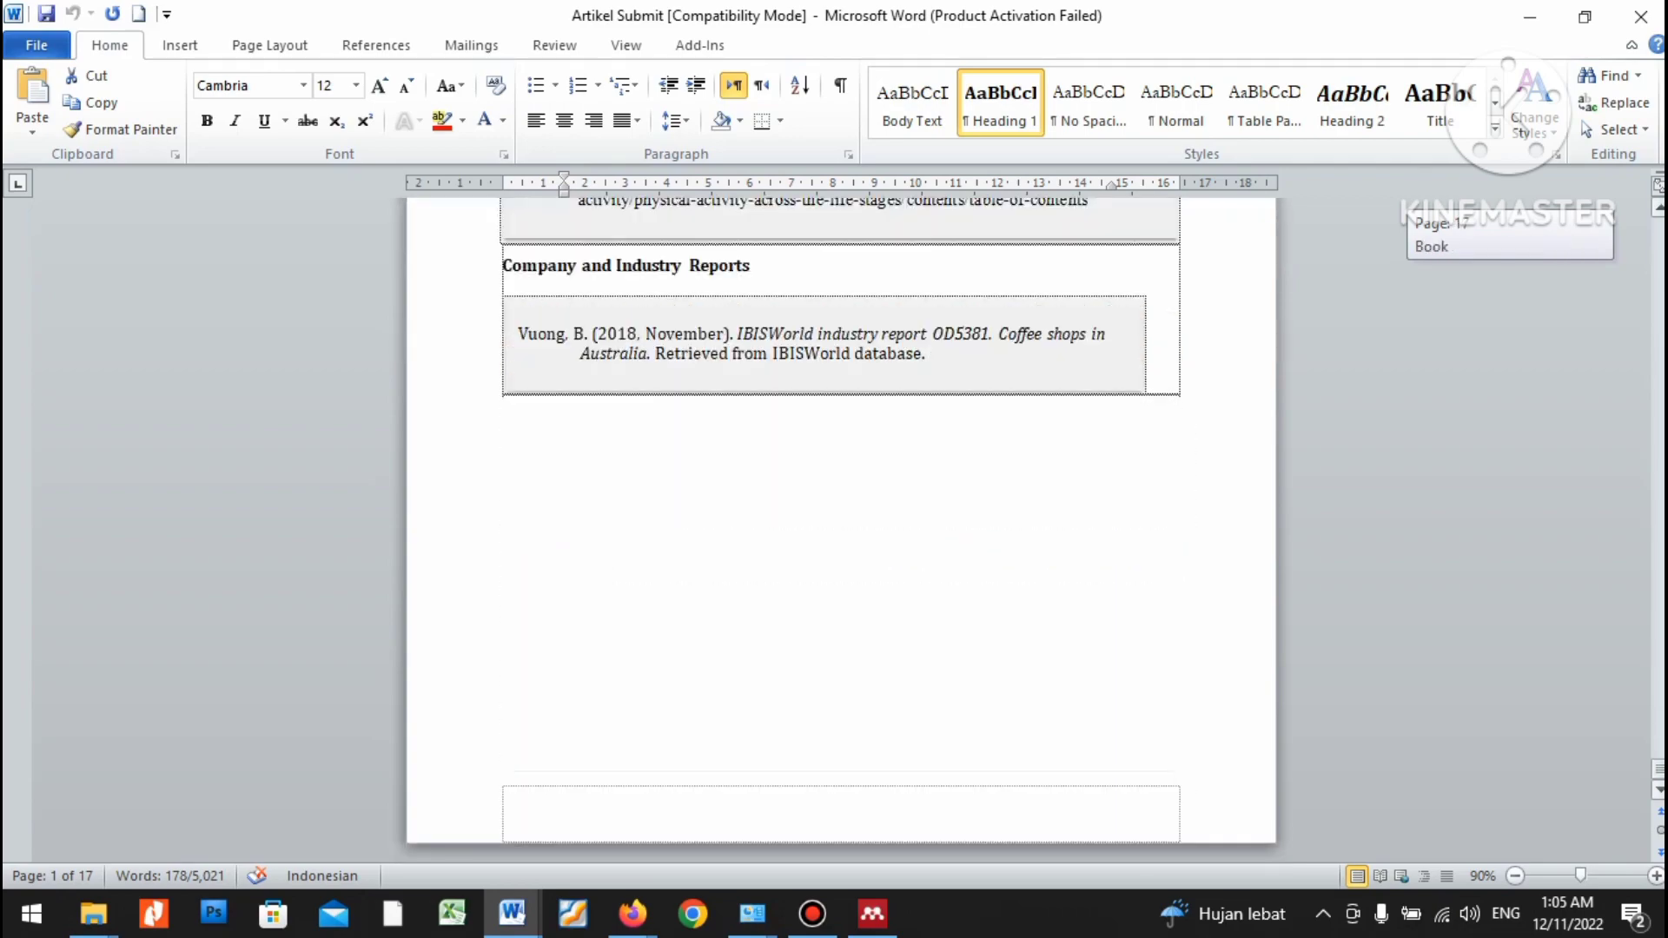
scroll(841, 521, up, 3)
scroll(841, 522, up, 20)
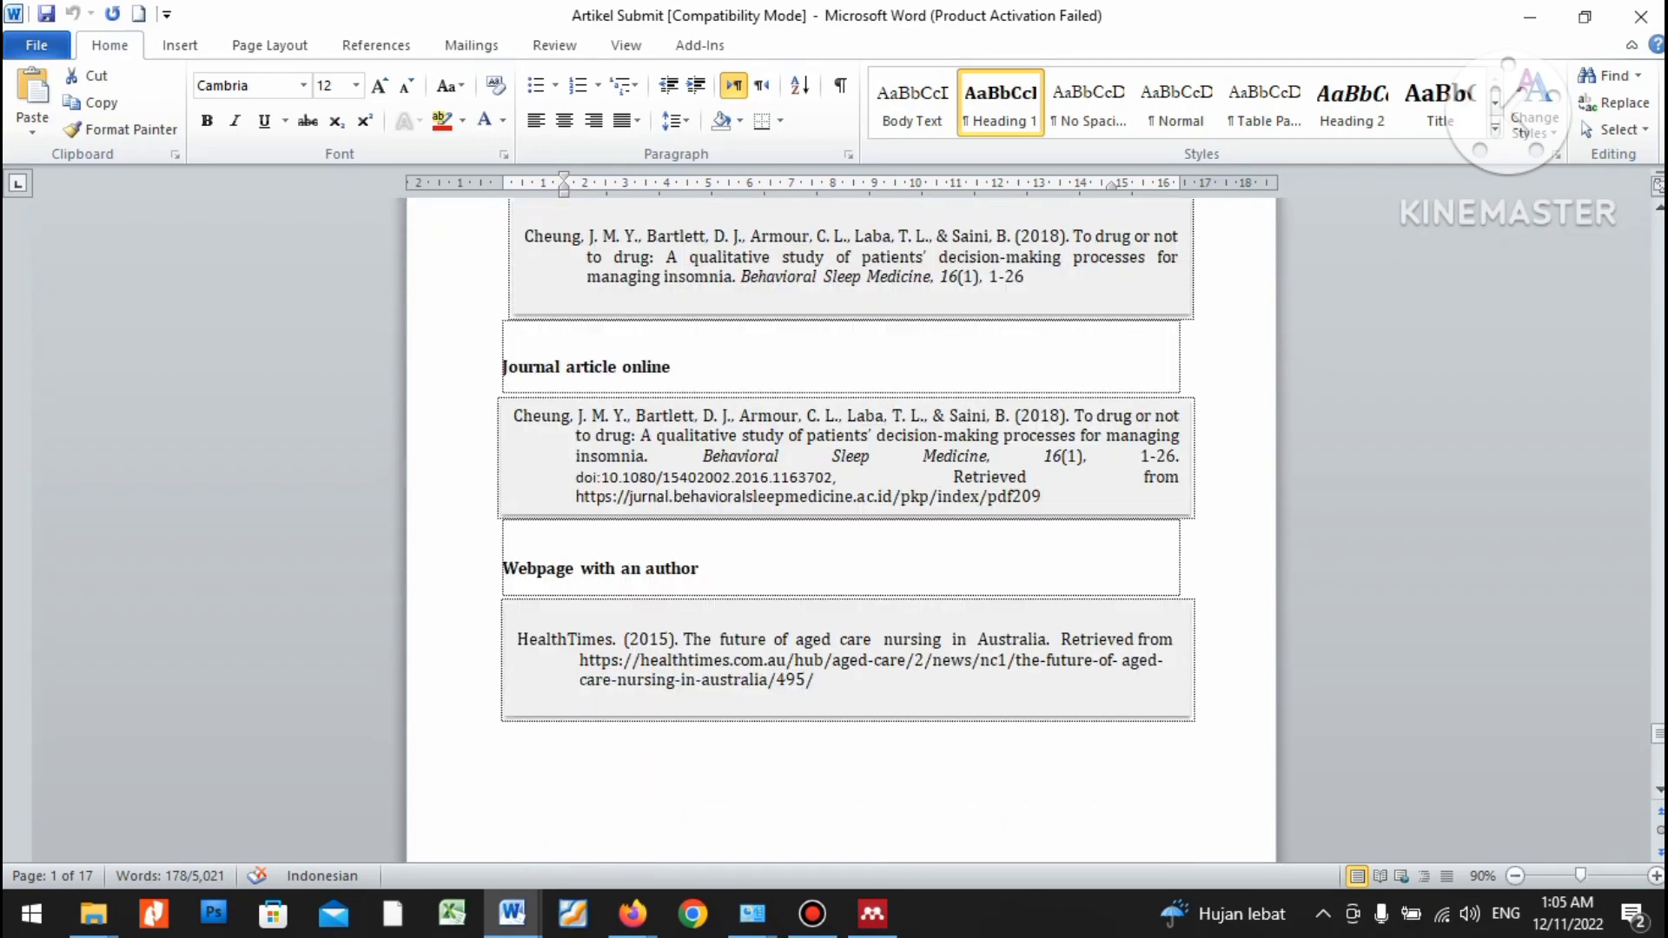
scroll(841, 521, up, 20)
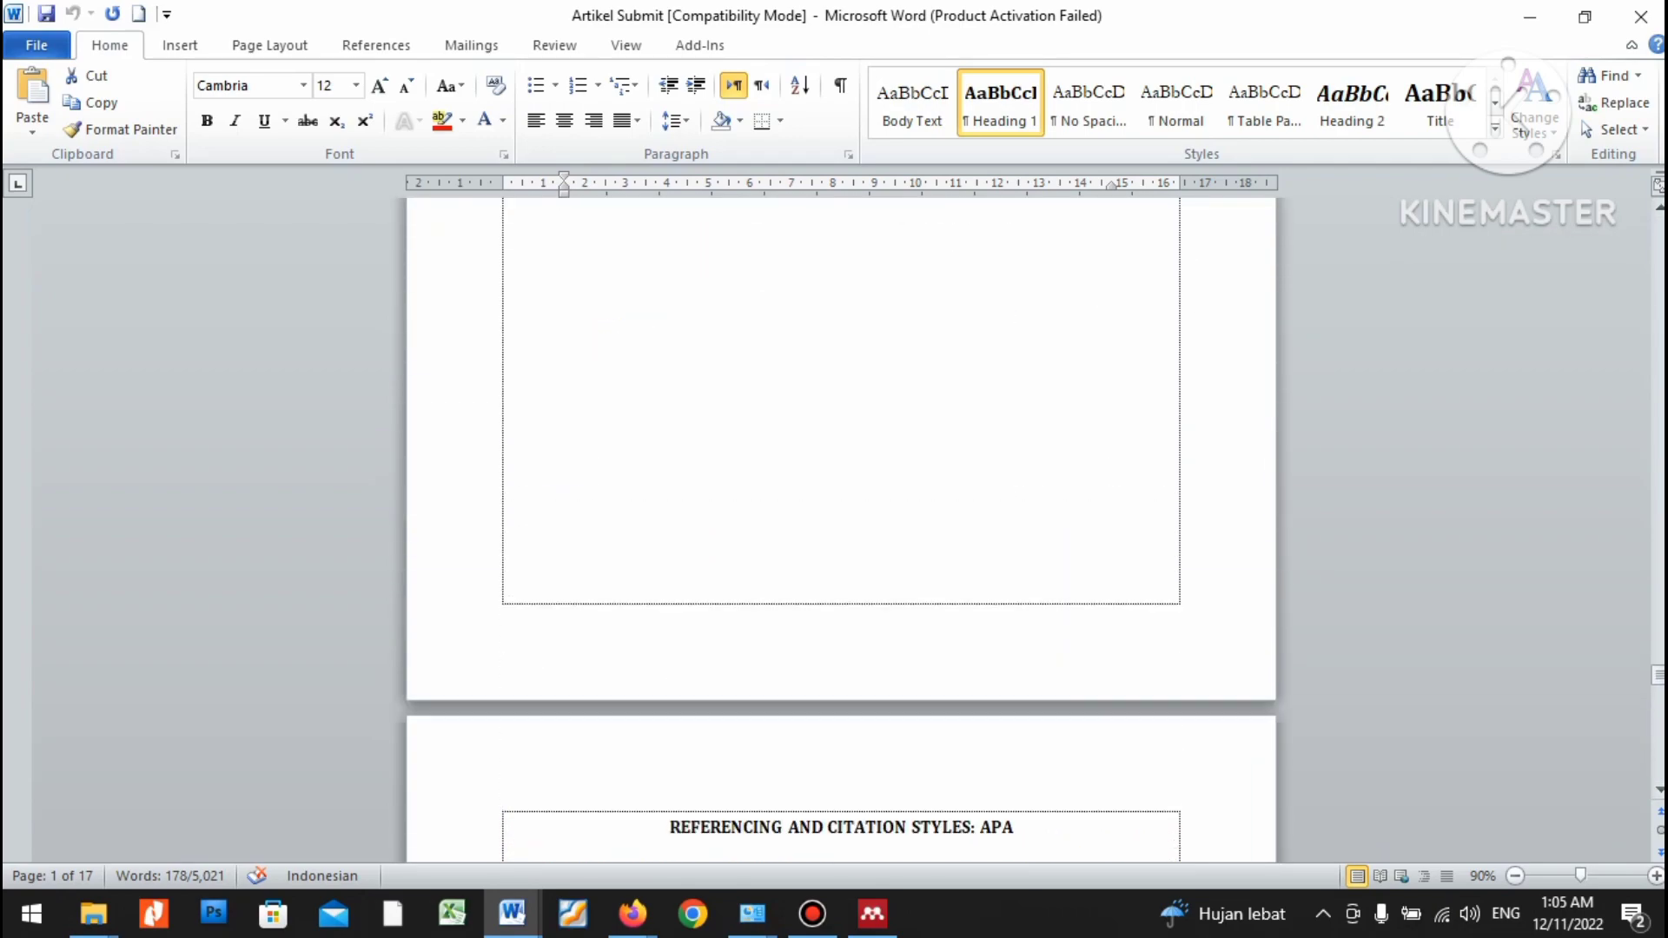
scroll(841, 521, up, 20)
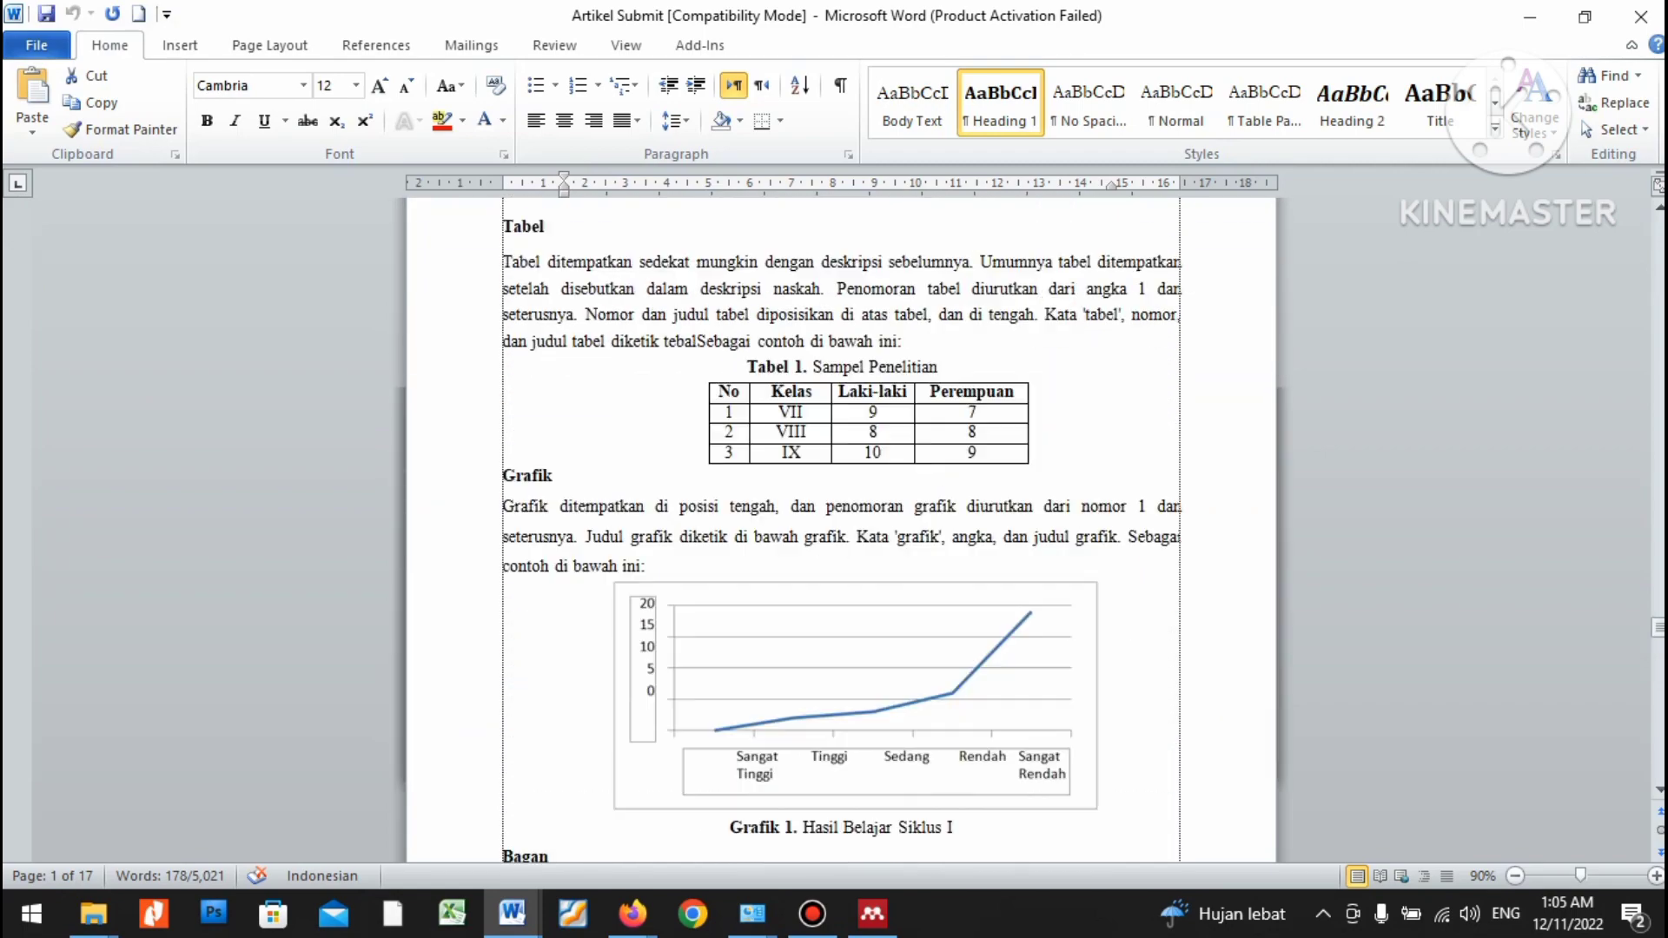
scroll(746, 521, up, 3)
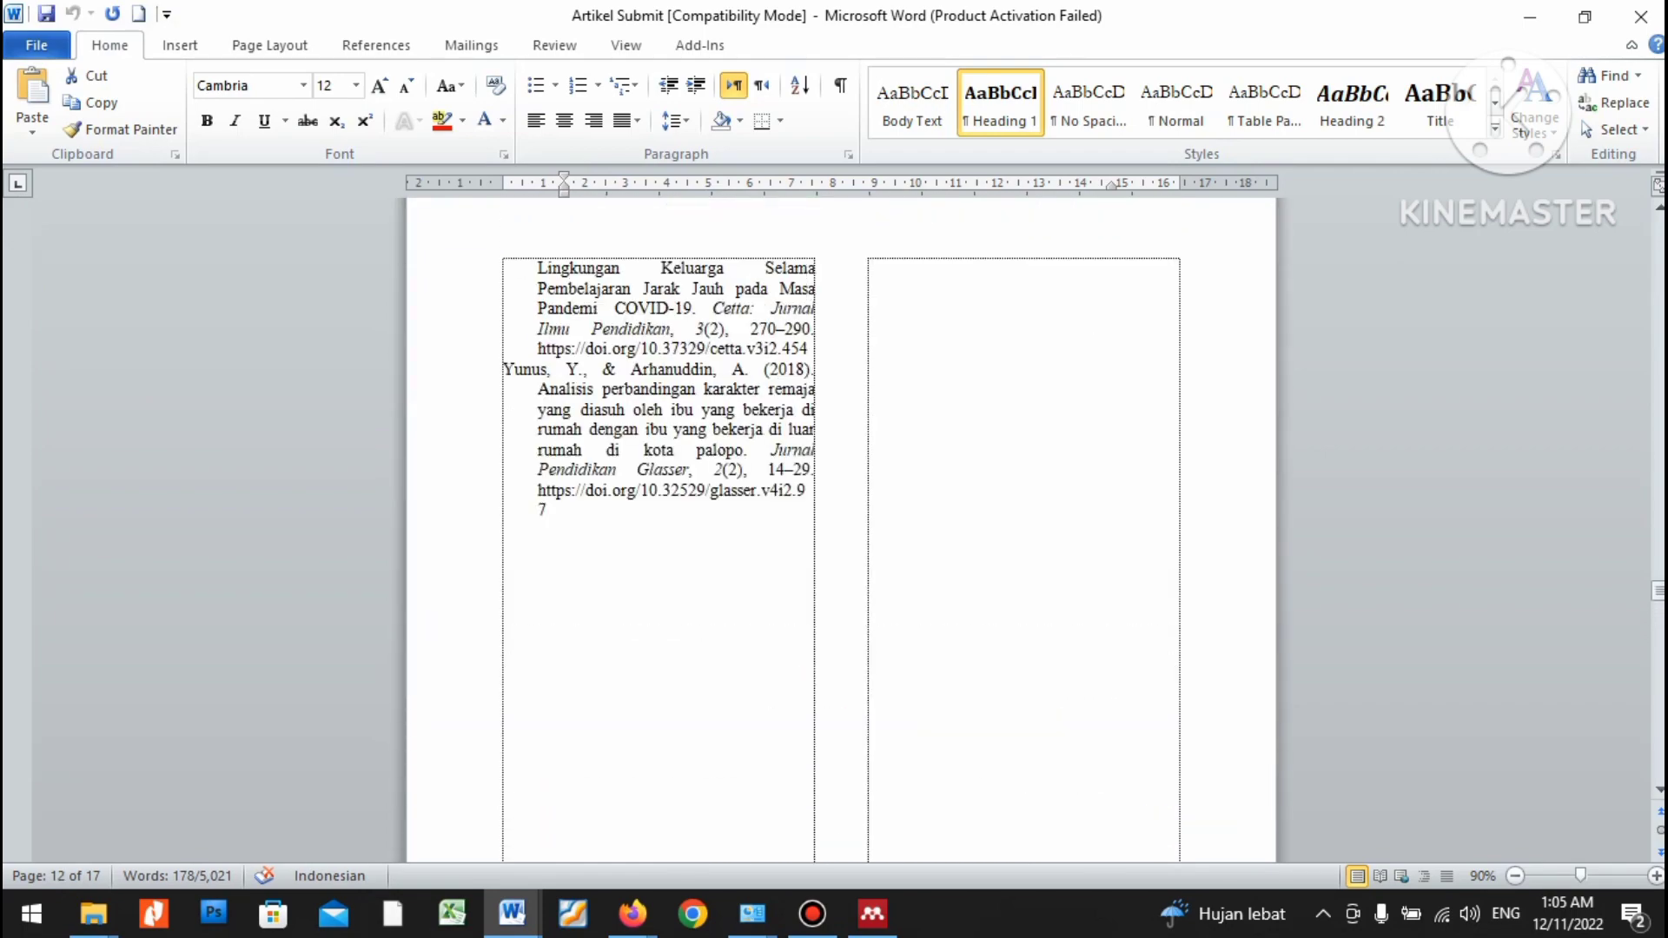
drag(556, 530, 751, 265)
key(Delete)
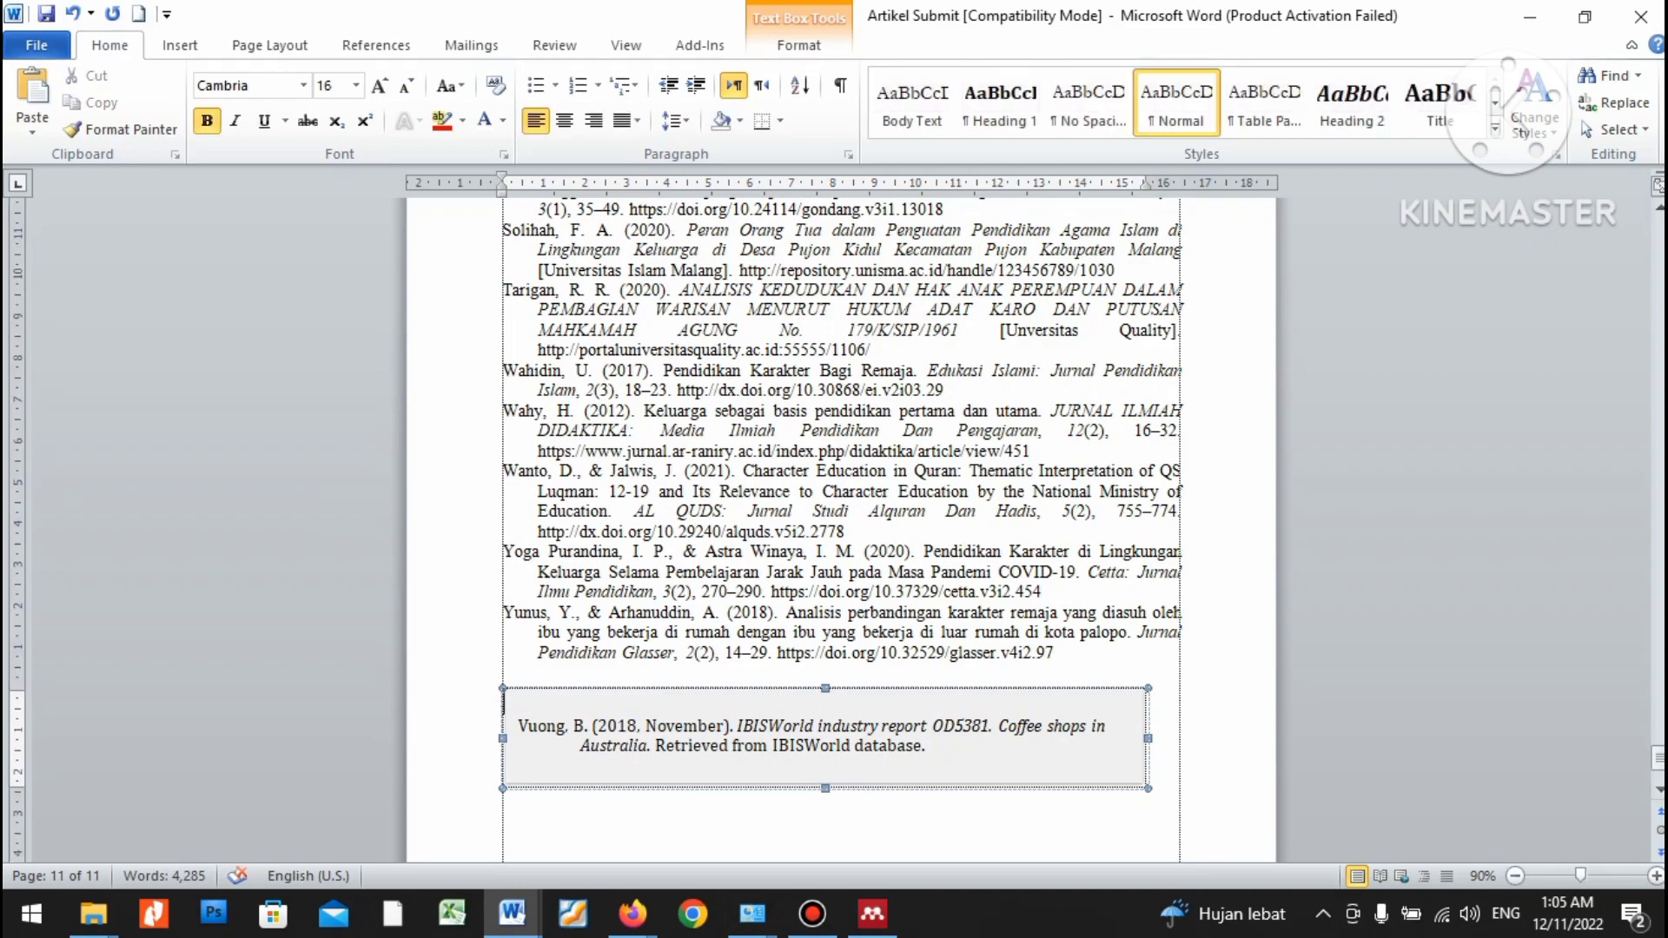
key(Delete)
Paste the DAFTAR PUSTAKA list into References, trim trailing blank lines, and save.
key(ctrl+shift+Up)
key(ctrl+shift+Up)
key(ctrl+shift+Up)
key(ctrl+shift+Up)
key(ctrl+shift+Up)
key(ctrl+shift+Up)
key(ctrl+shift+Up)
key(ctrl+shift+Up)
key(ctrl+shift+Up)
key(ctrl+shift+Up)
key(ctrl+shift+Up)
key(ctrl+shift+Up)
key(ctrl+shift+Up)
key(ctrl+shift+Up)
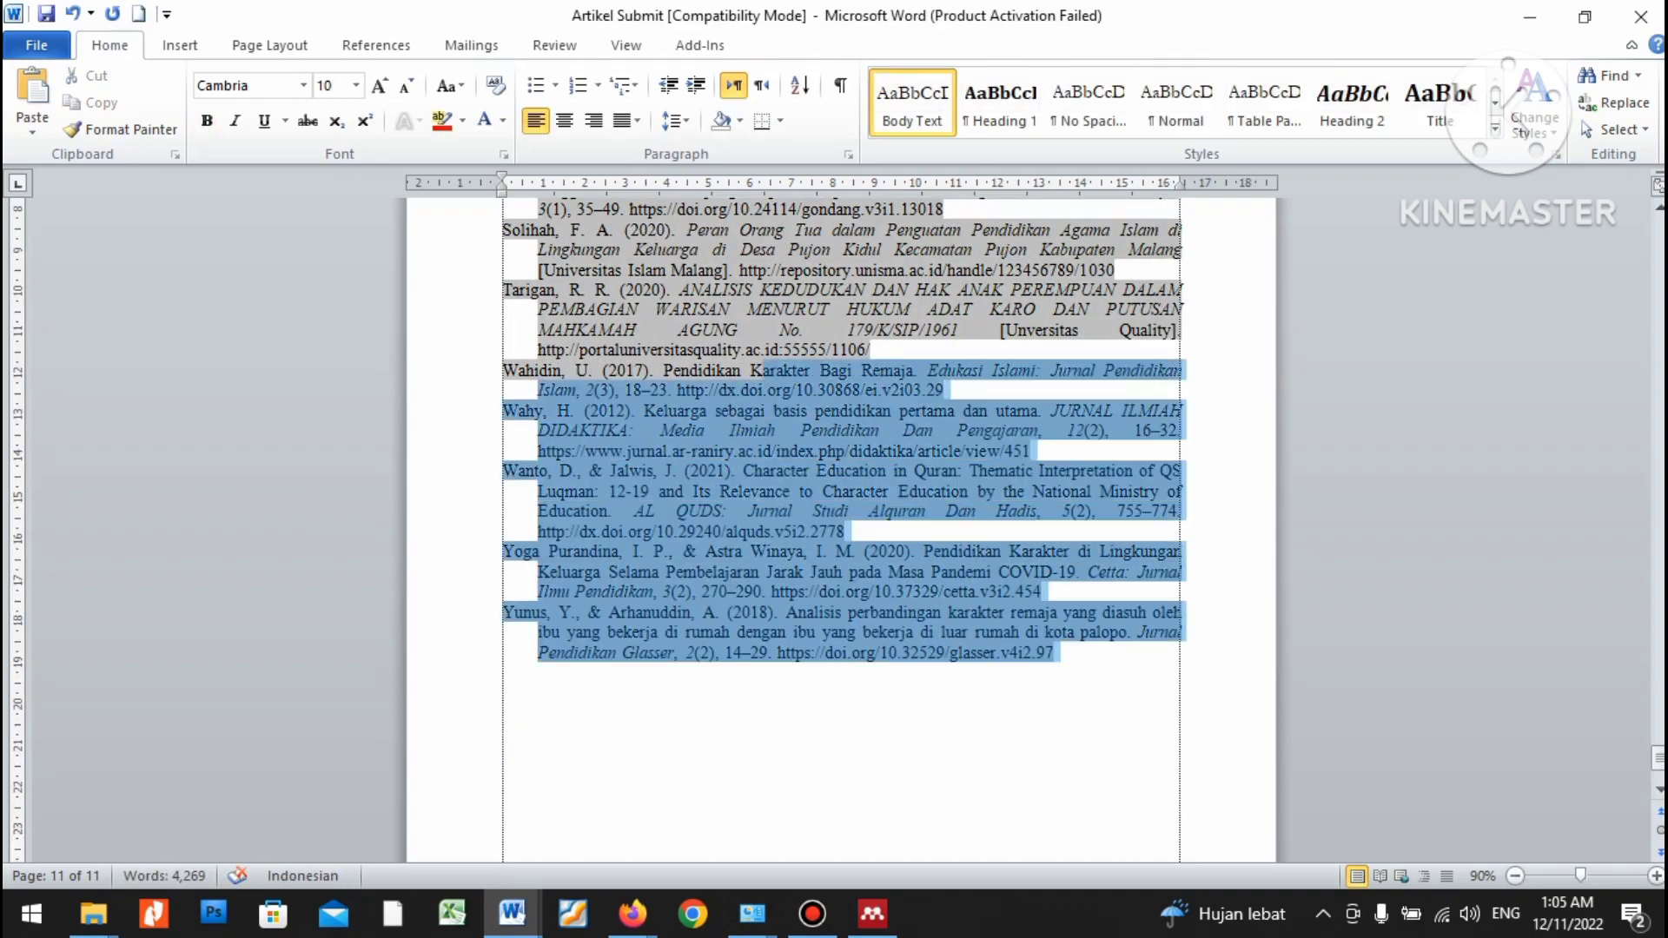
key(ctrl+shift+Up)
key(ctrl+shift+Up)
key(ctrl+shift+Up)
key(ctrl+shift+Up)
key(ctrl+shift+Up)
key(ctrl+shift+Up)
key(ctrl+shift+Up)
key(ctrl+shift+Up)
key(ctrl+shift+Up)
key(ctrl+shift+Up)
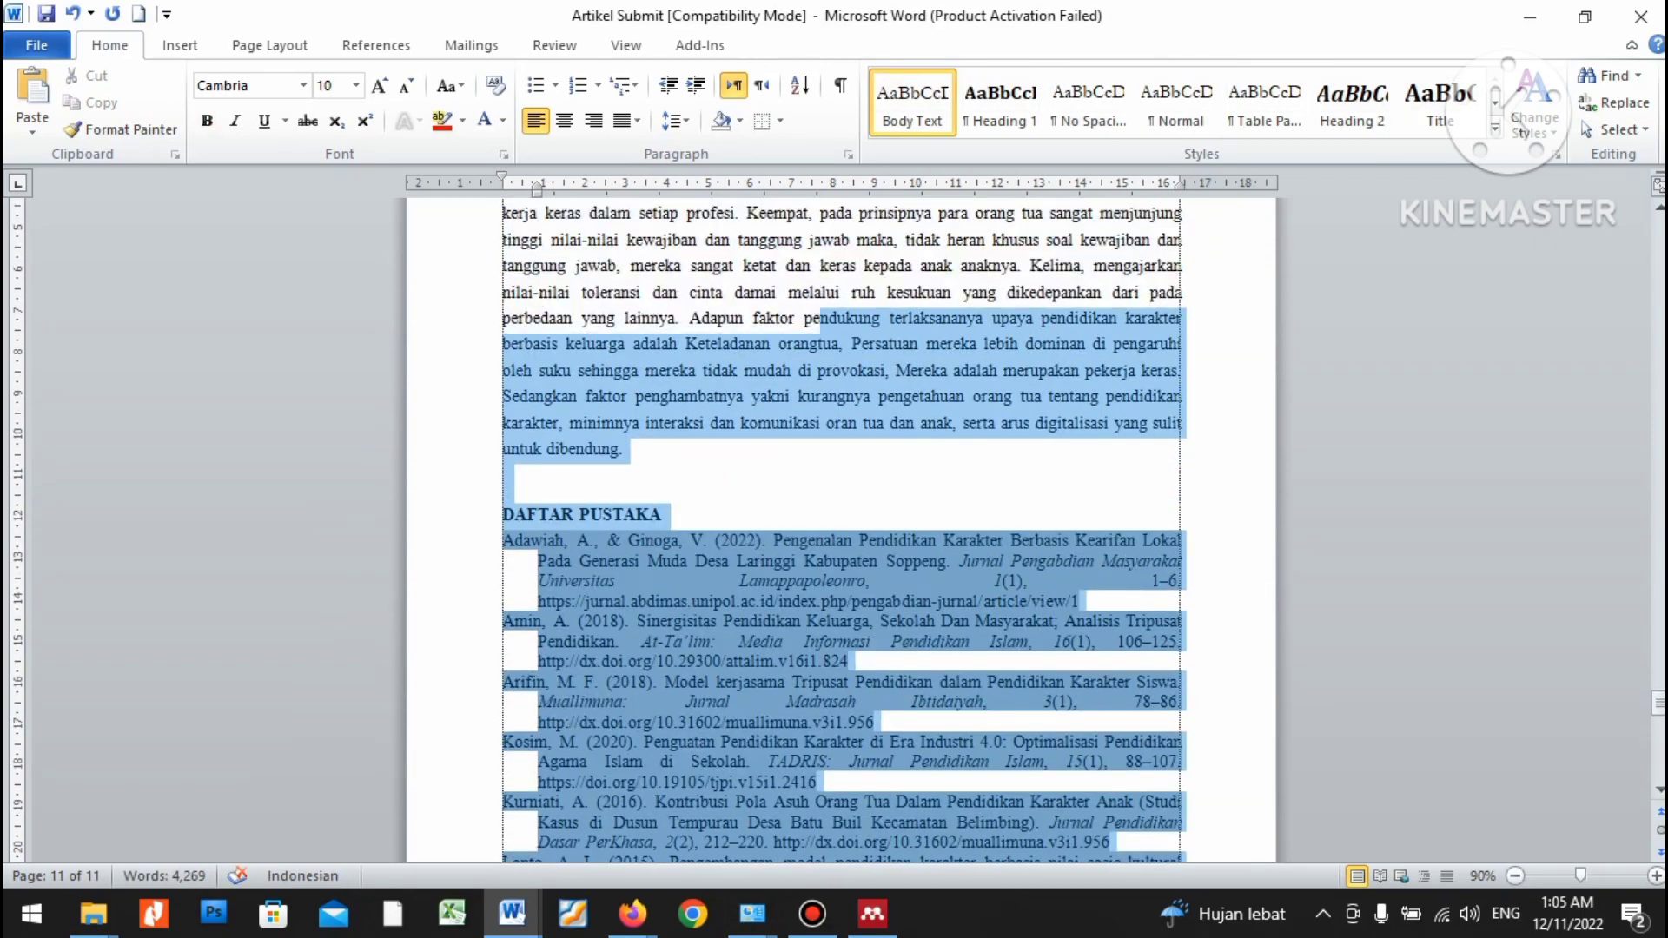
right_click(543, 565)
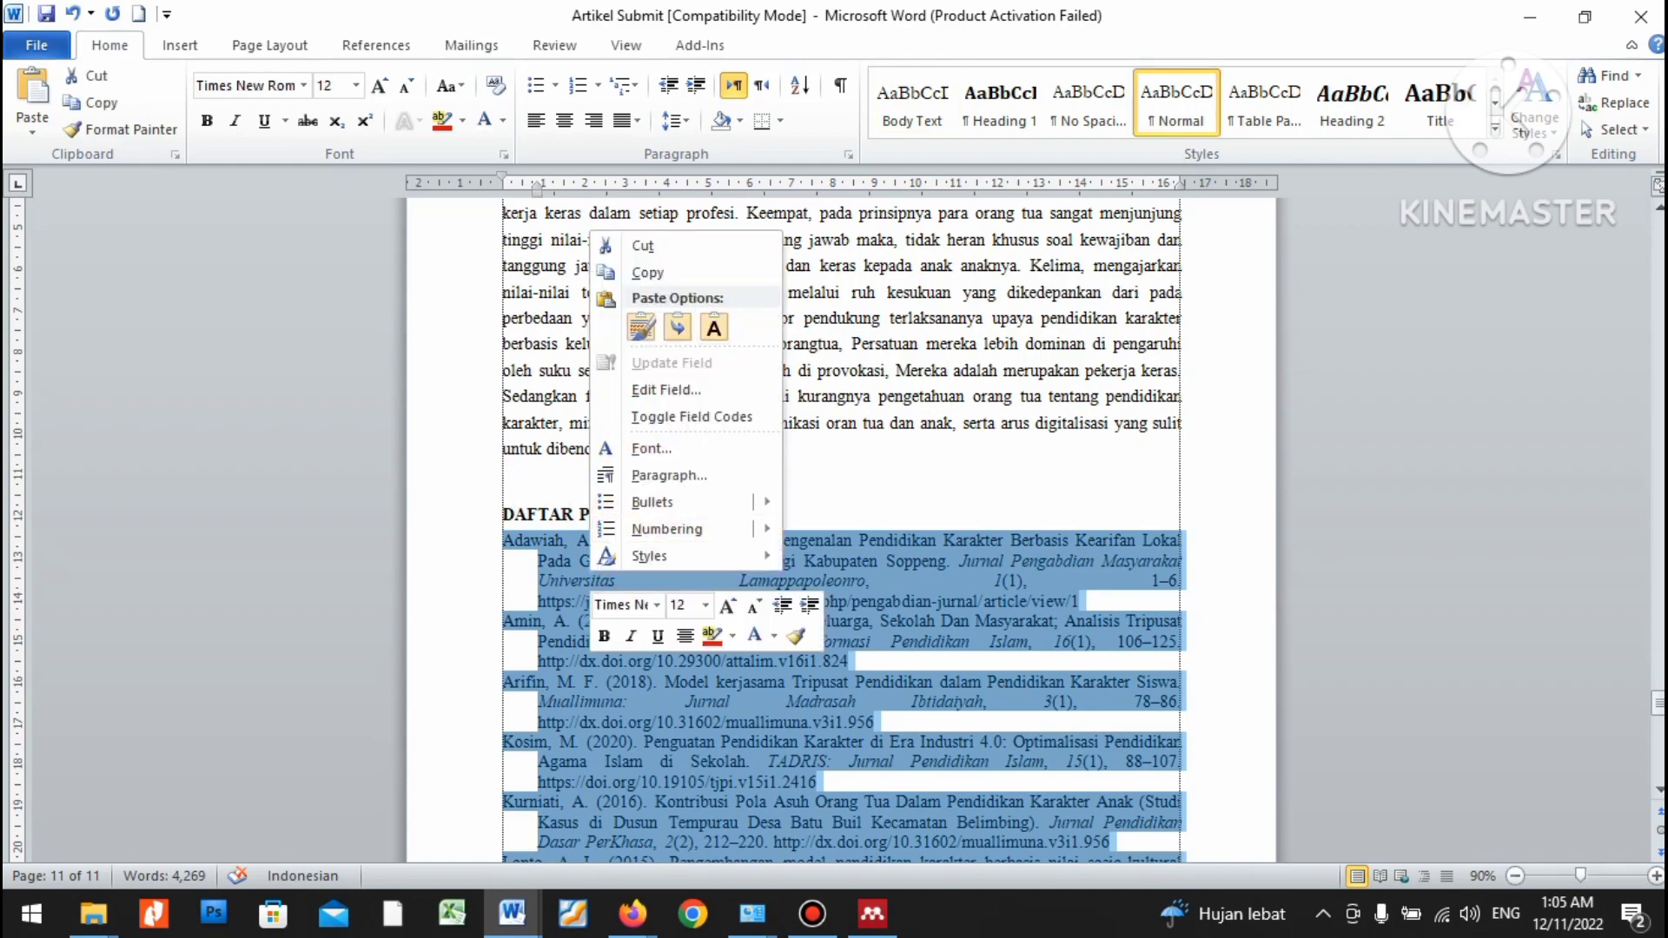
click(564, 272)
key(alt+Tab)
click(556, 421)
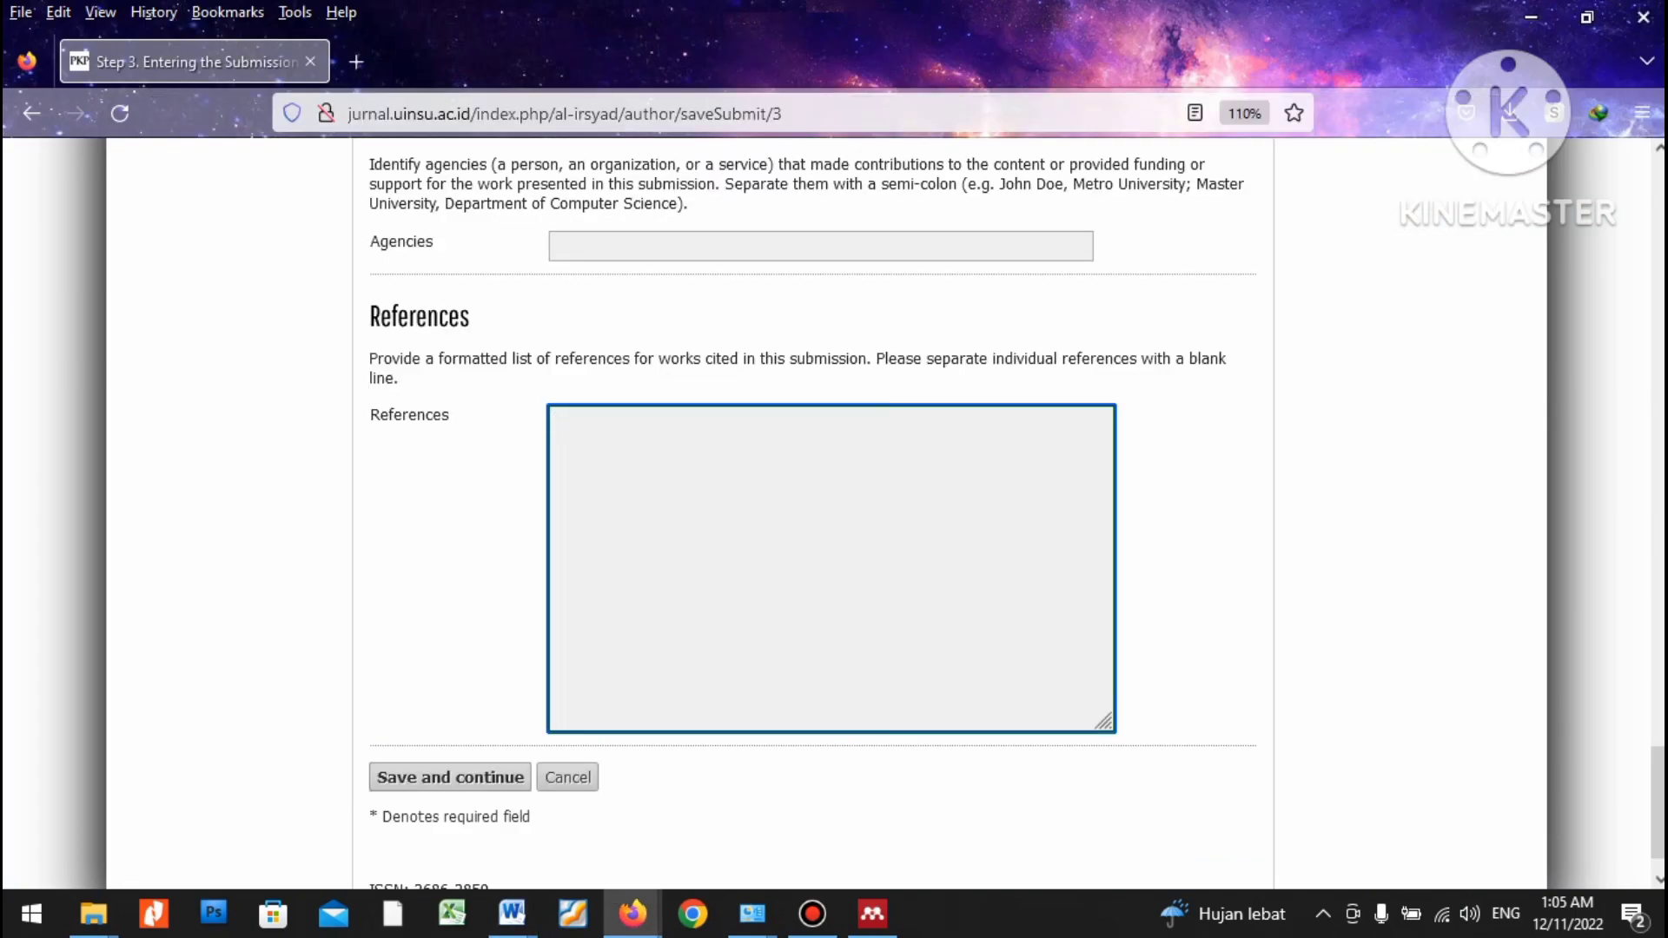
key(ctrl+v)
key(BackSpace)
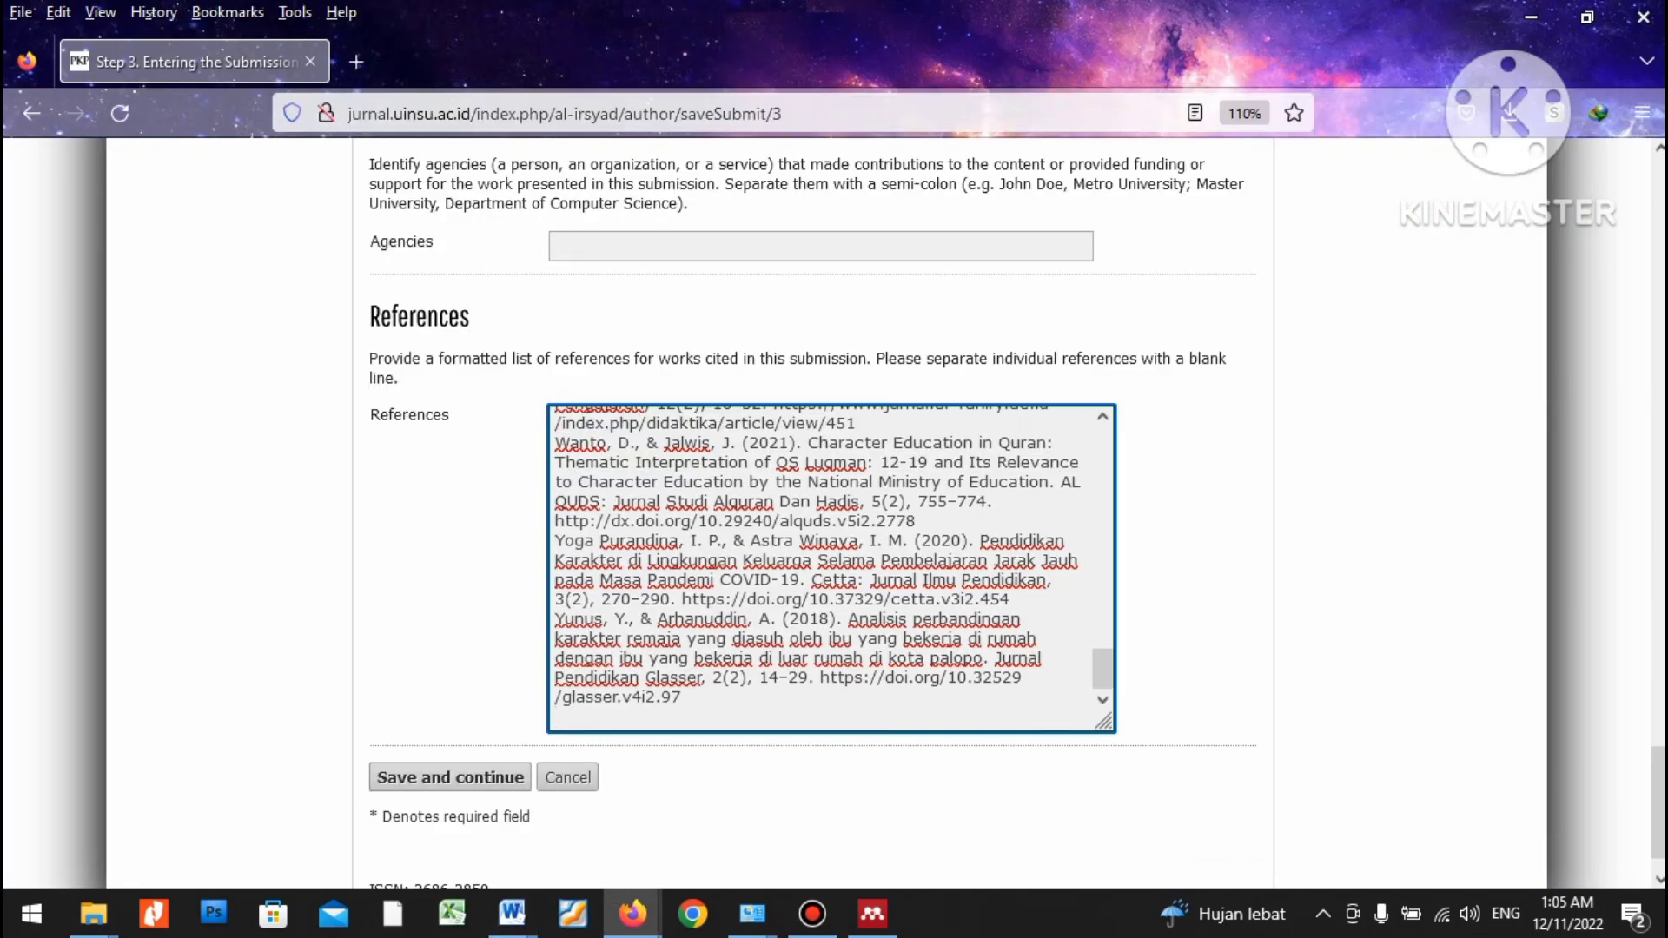
key(BackSpace)
key(Tab)
key(Return)
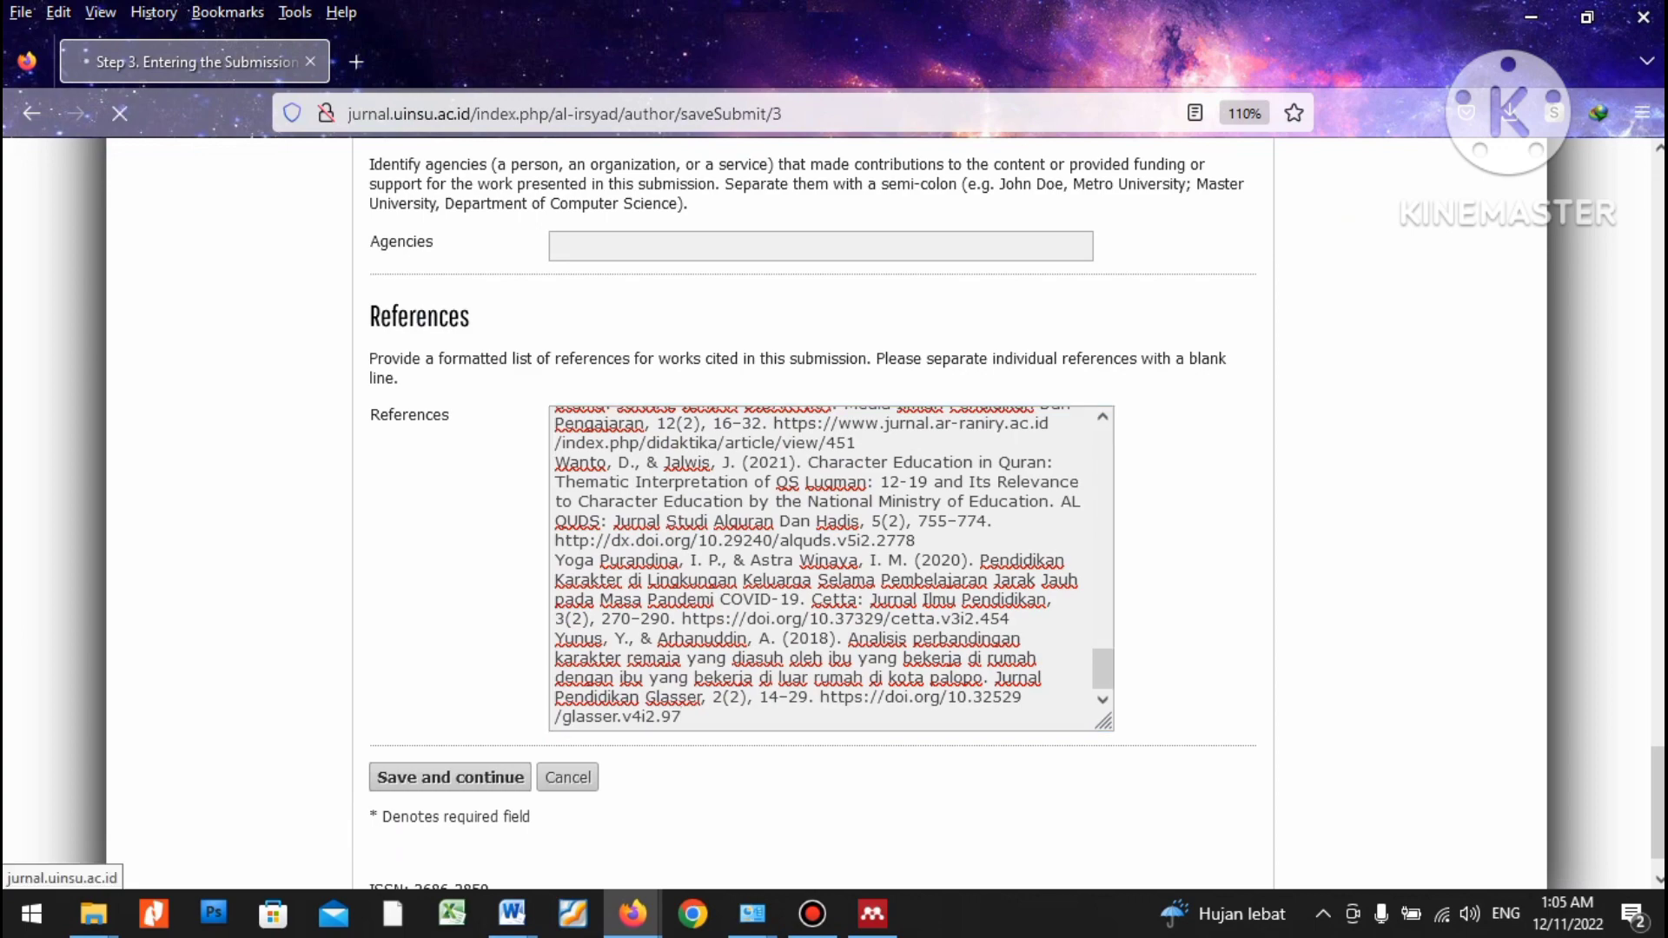
Leave supplementary files empty and continue to the Step 5 confirmation page.
scroll(834, 513, down, 5)
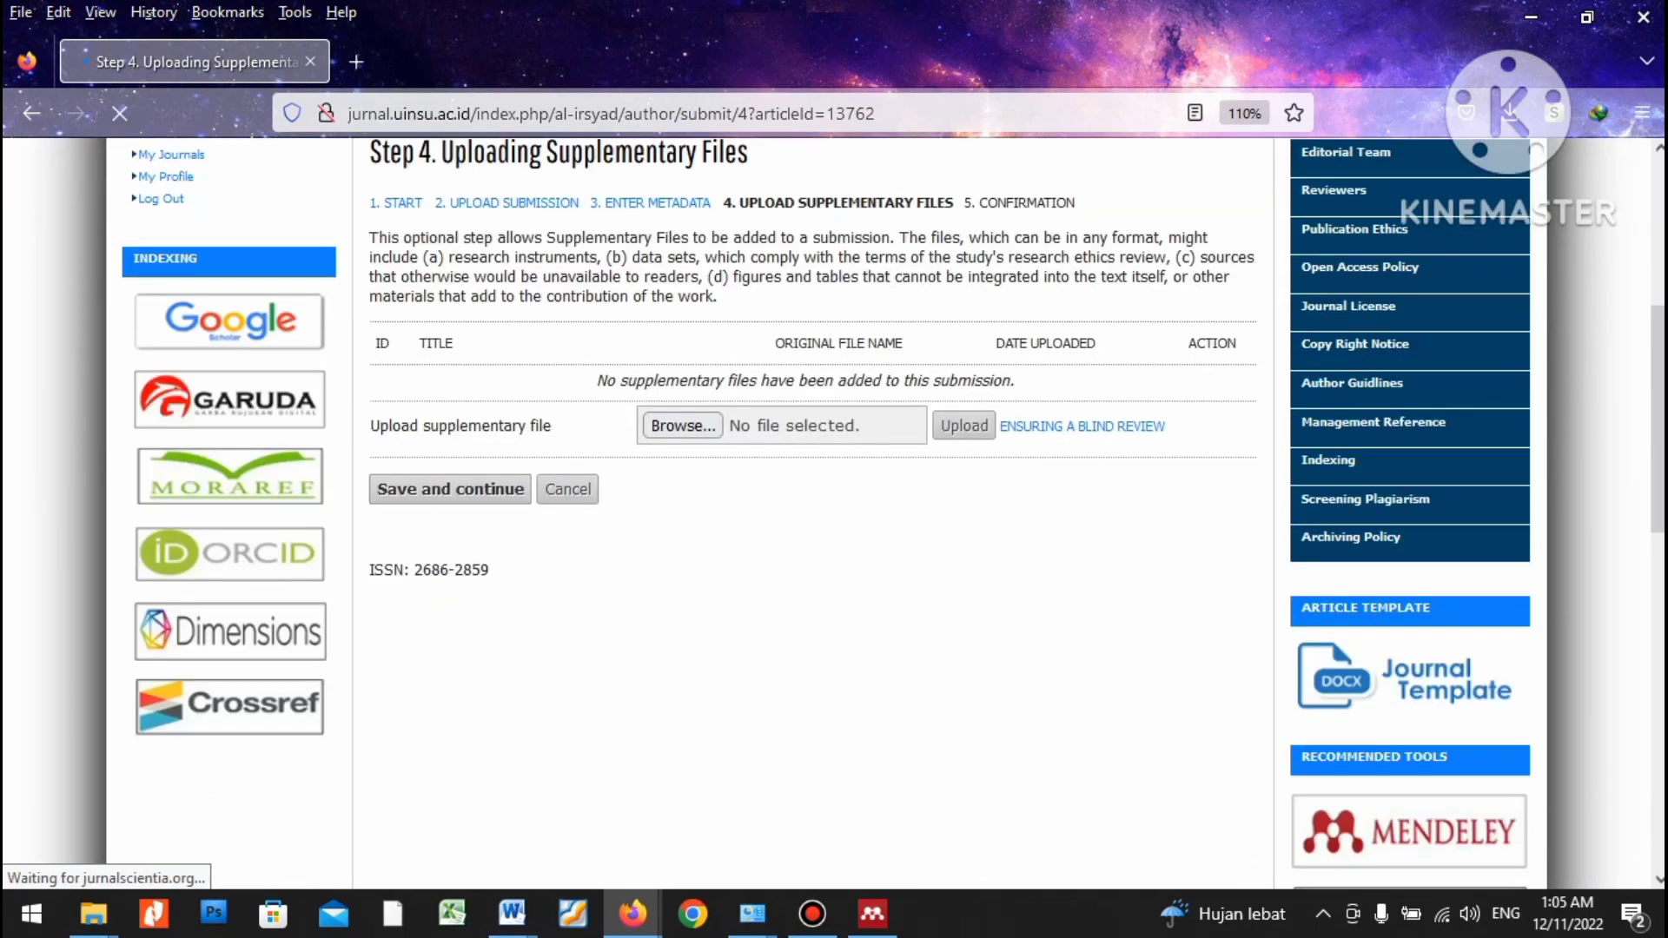
scroll(834, 513, up, 2)
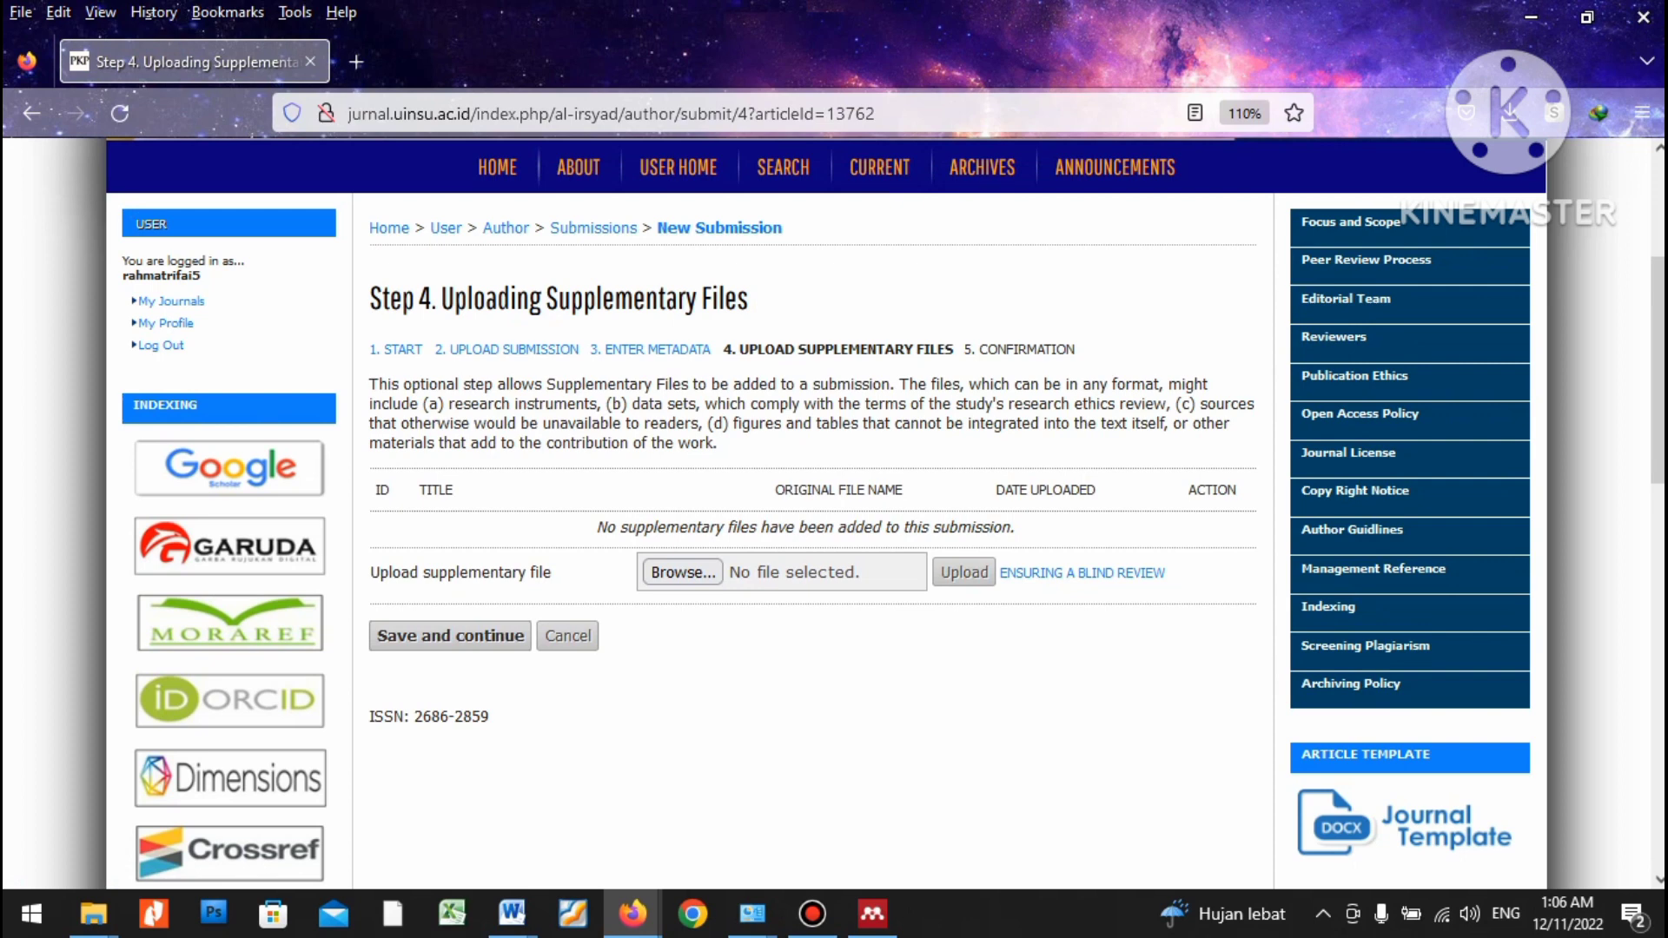
key(Return)
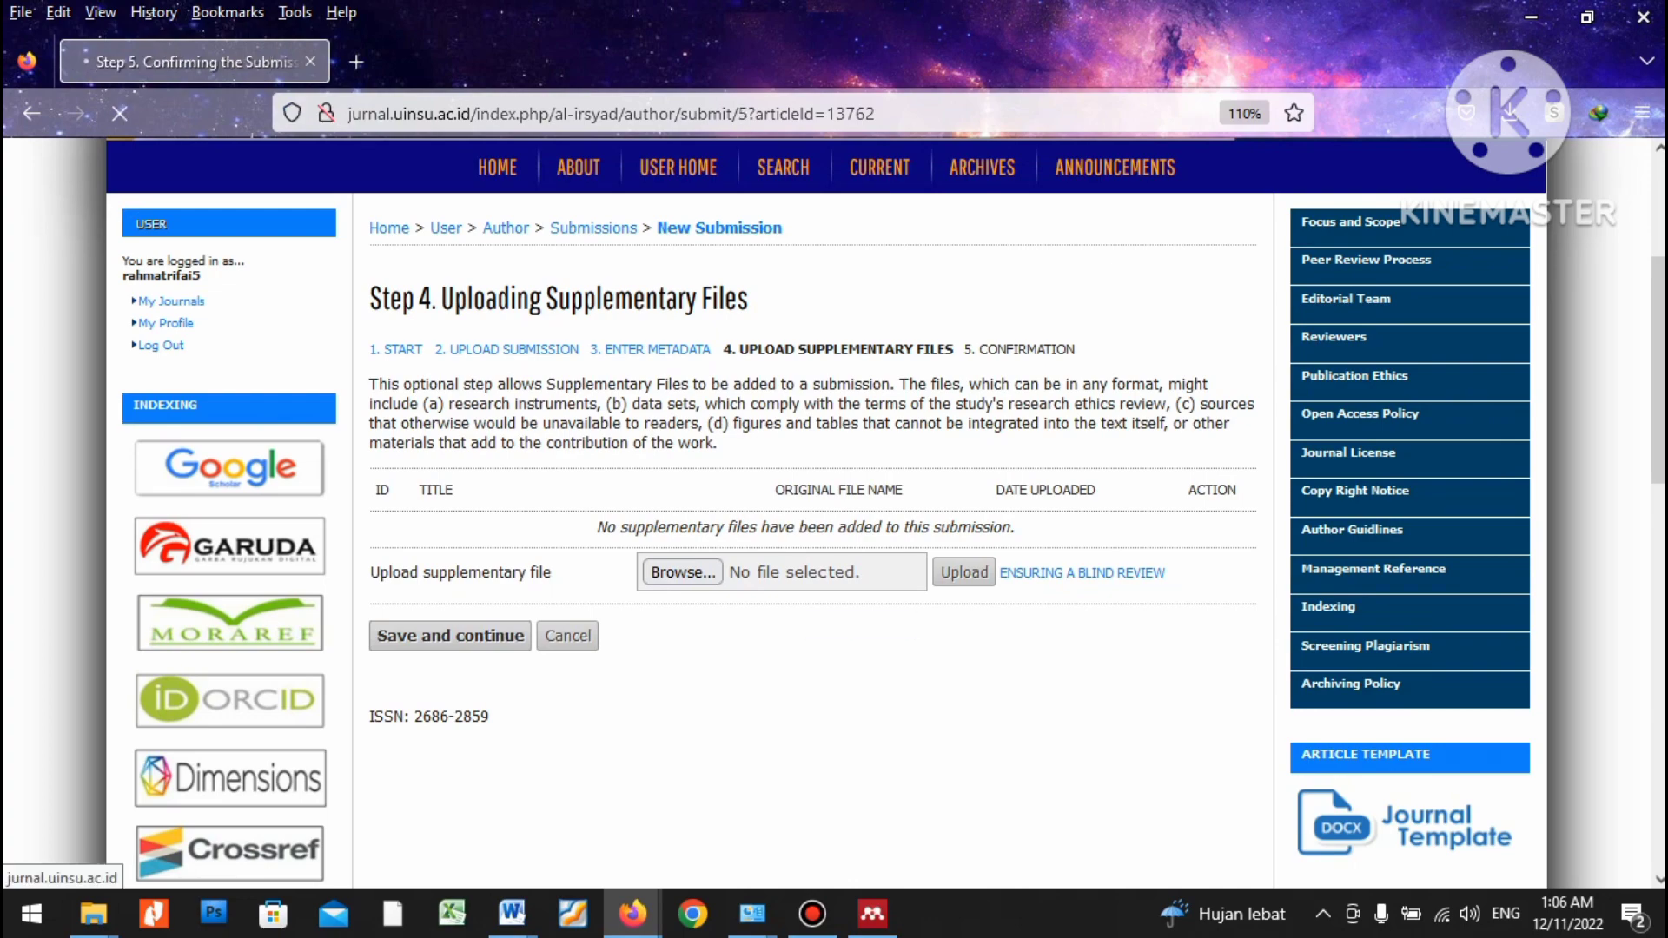
scroll(812, 434, down, 5)
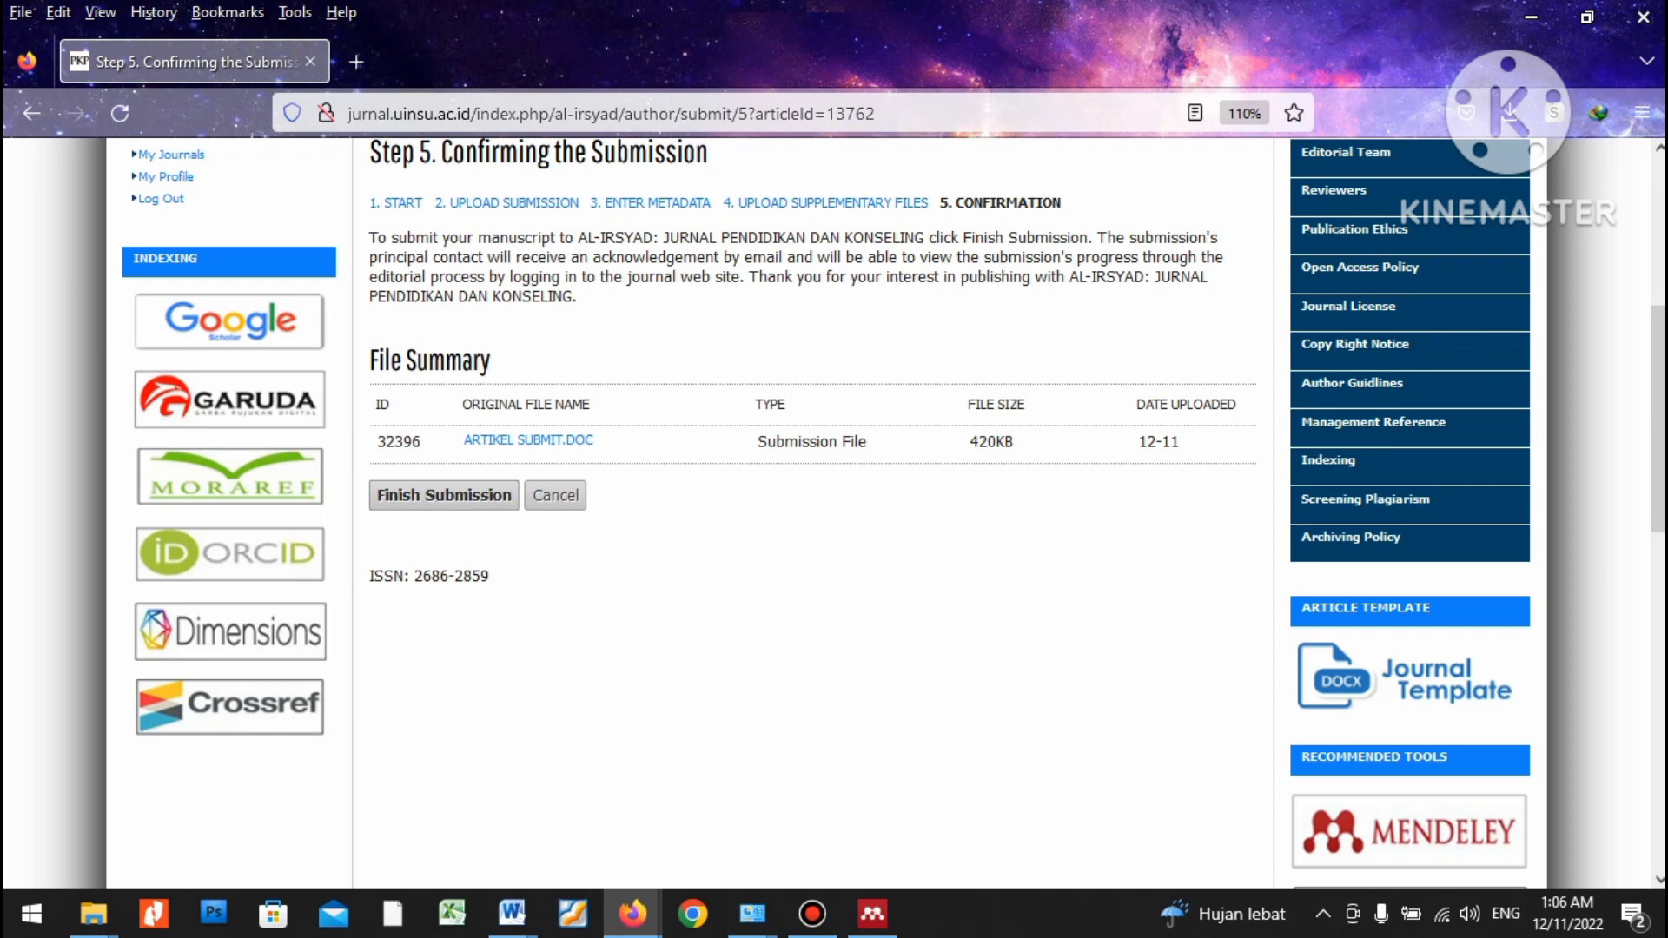
Defer submission 13762 to finish later, then bring up the Hikmah journal submission window.
click(555, 496)
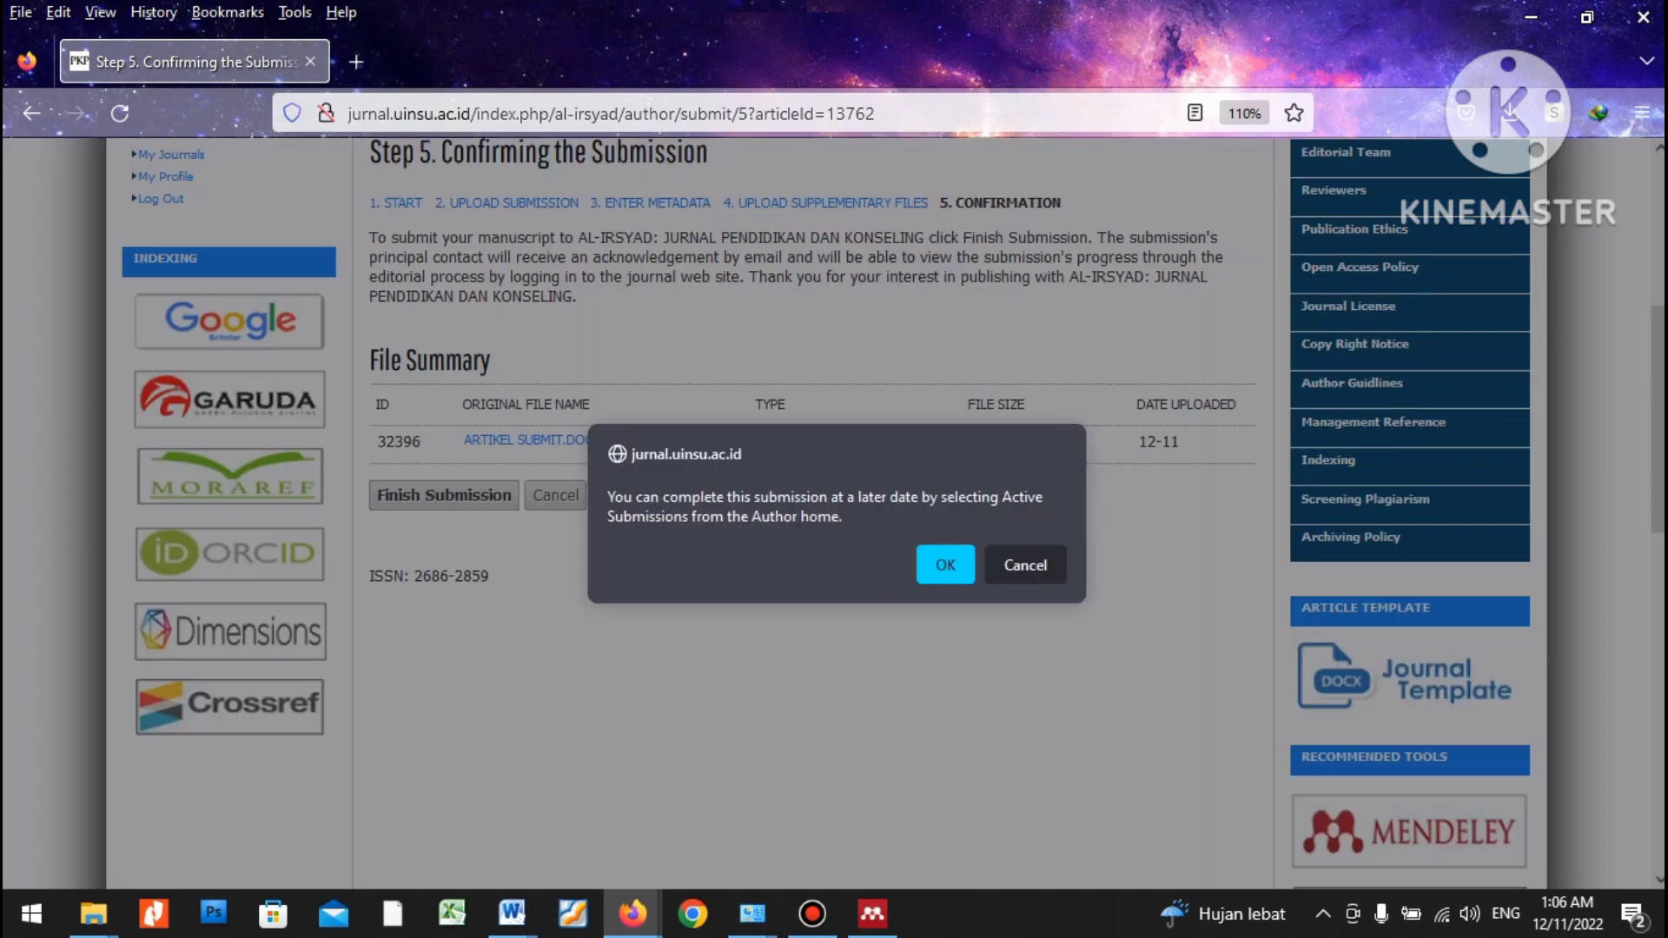
key(Return)
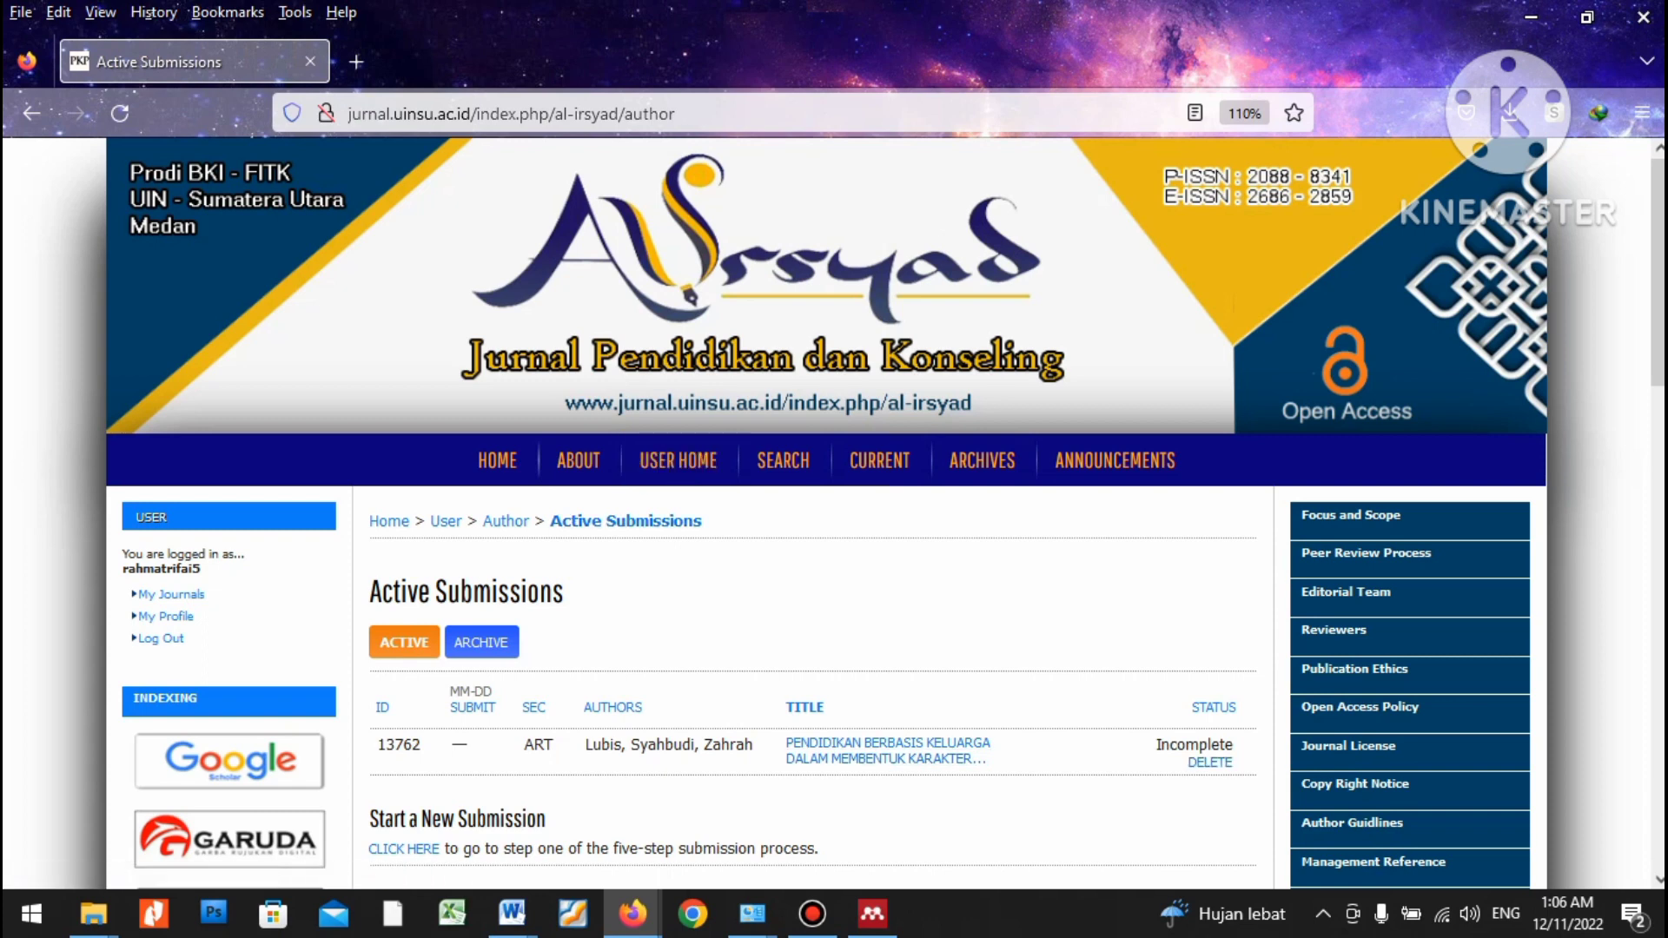
mouse_move(633, 913)
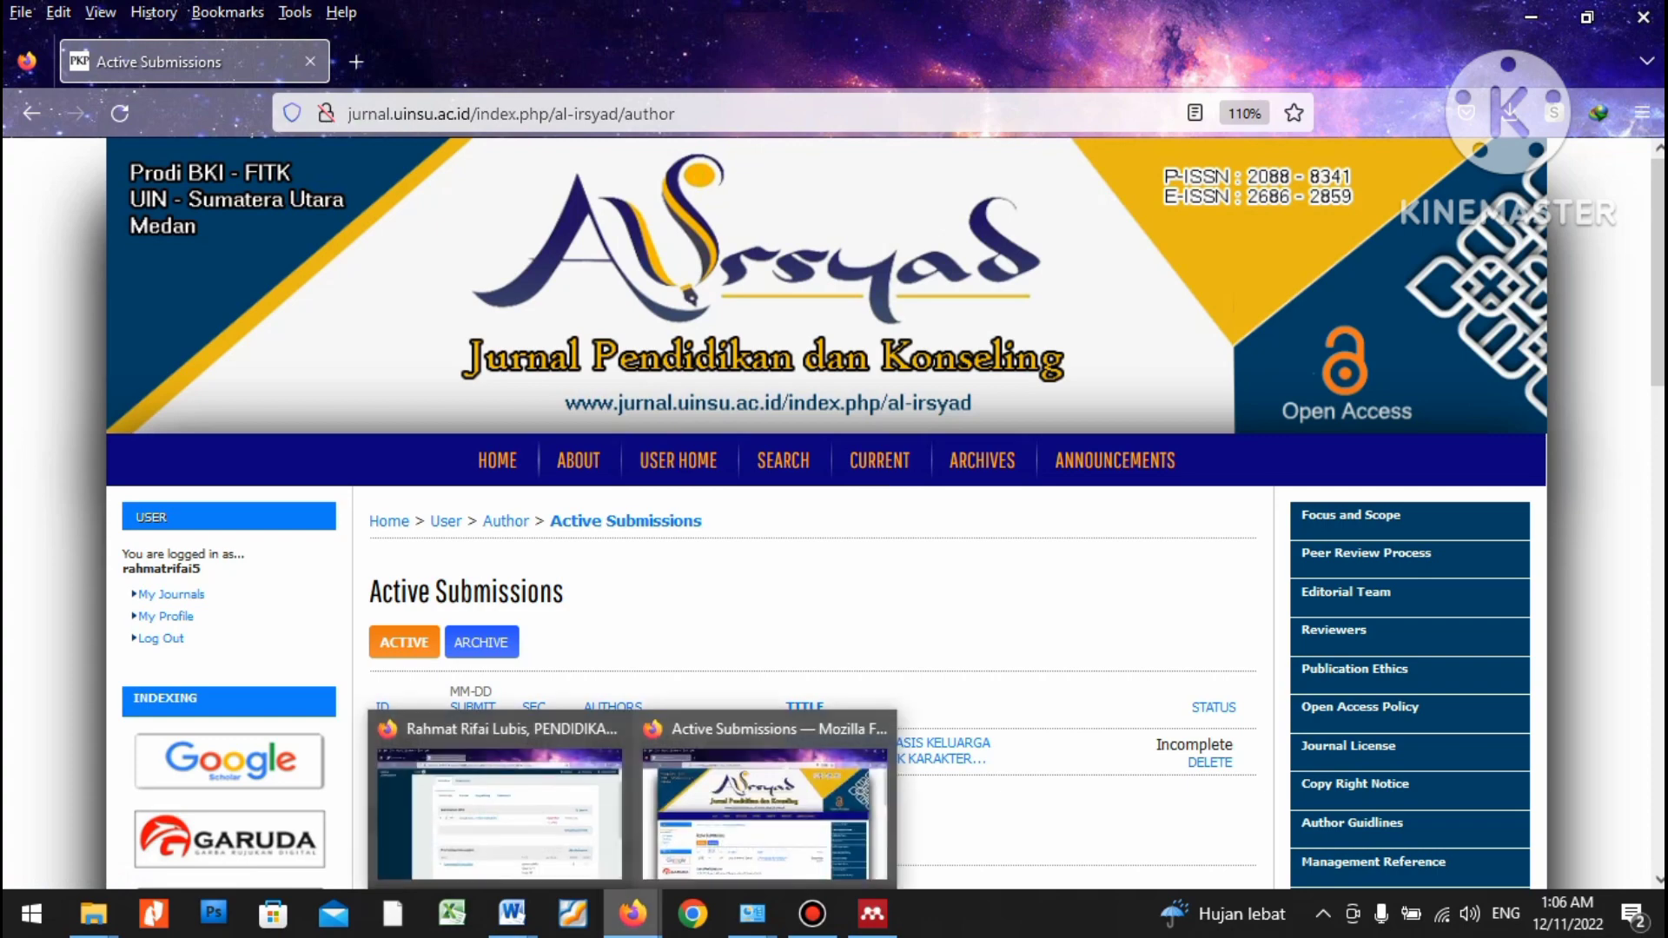
click(499, 791)
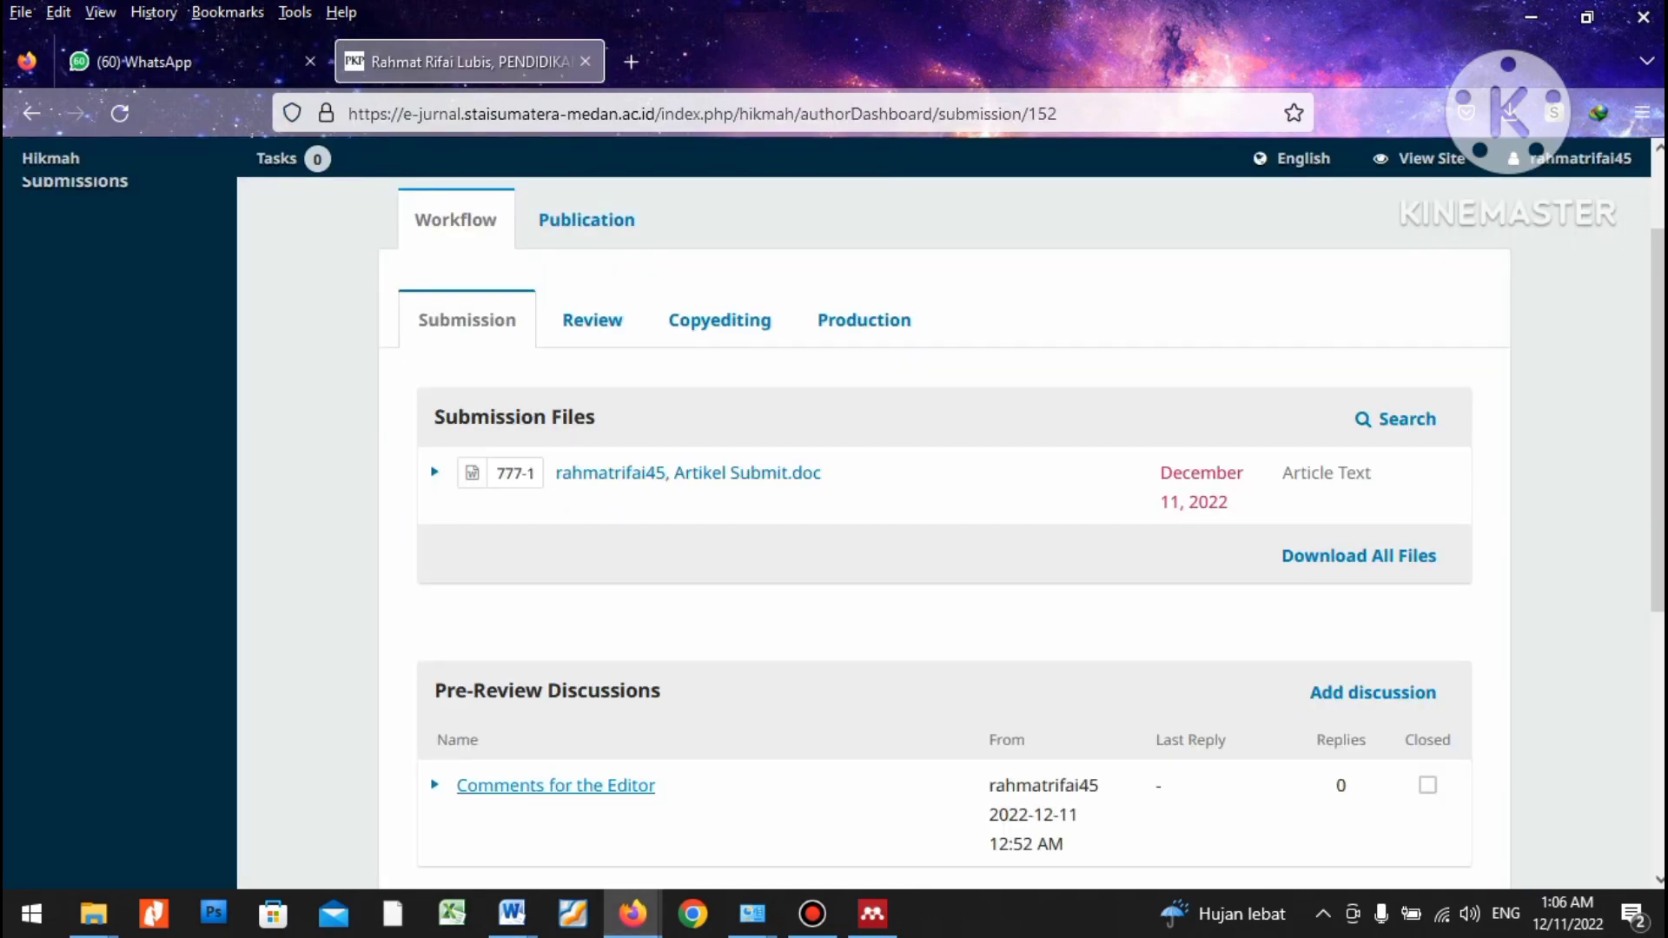